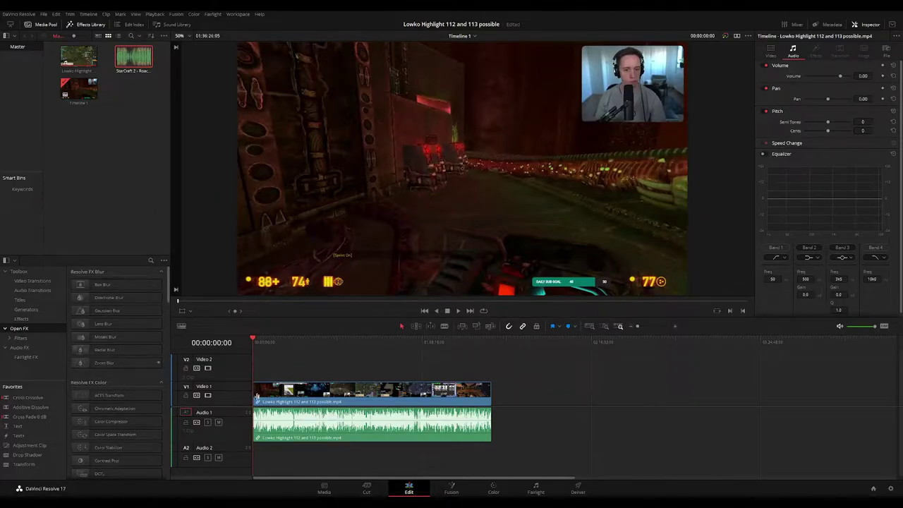
Play the Lowko Highlight clip from the start of Timeline 1 at a scale that shows its audio waveform in detail
left_click_drag(262, 344, 257, 344)
scroll(298, 370, "up", 10)
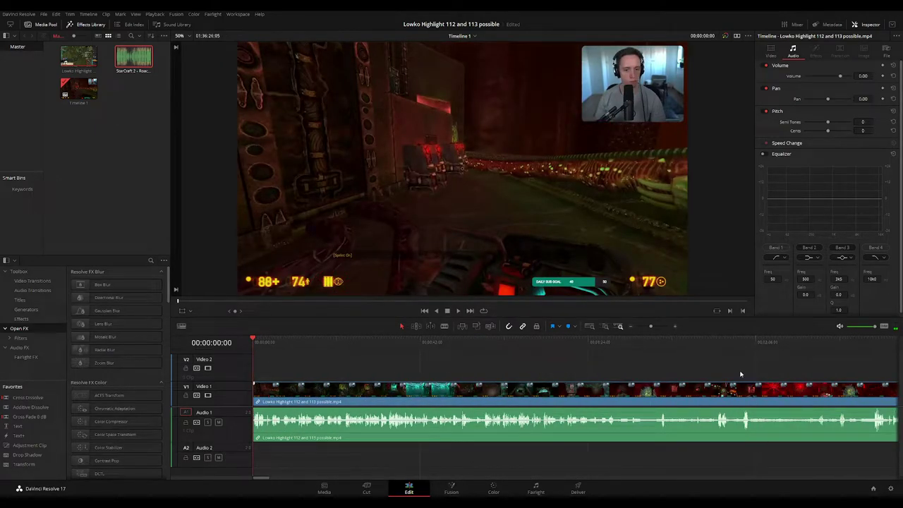
left_click_drag(651, 327, 649, 327)
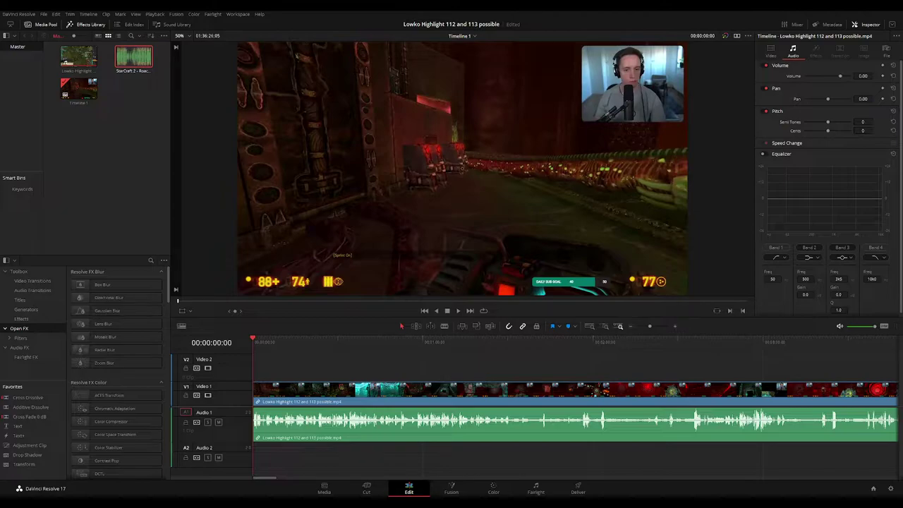
key("space")
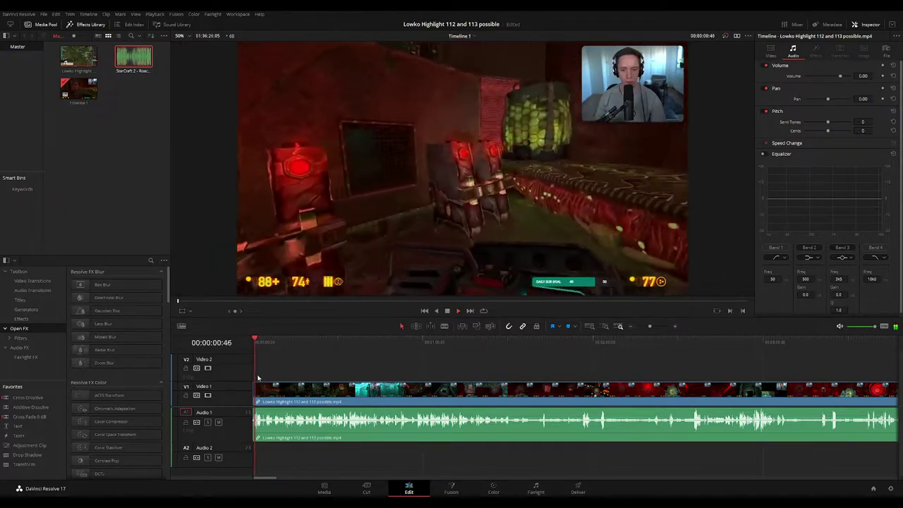
scroll(273, 384, "down", 3)
scroll(273, 385, "up", 3)
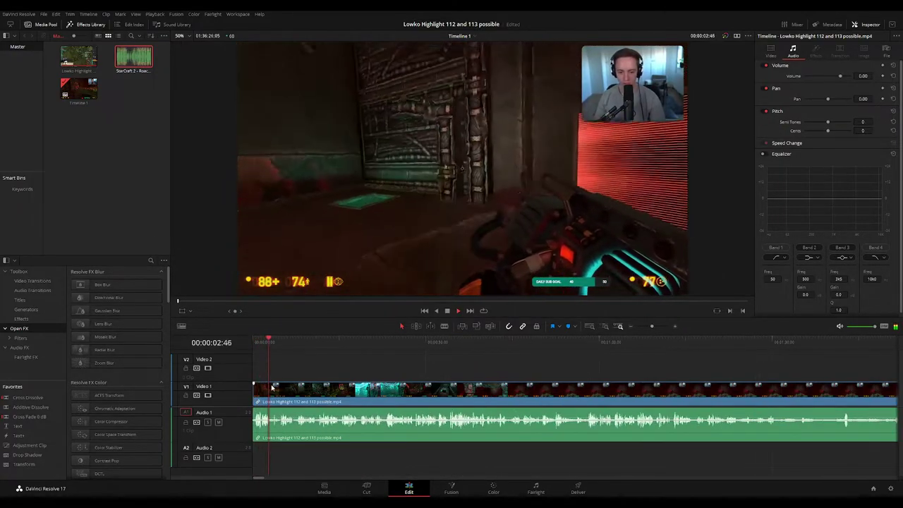
Narrow the media and effects area to widen the timeline, and show the clip's video properties
left_click_drag(170, 291, 146, 290)
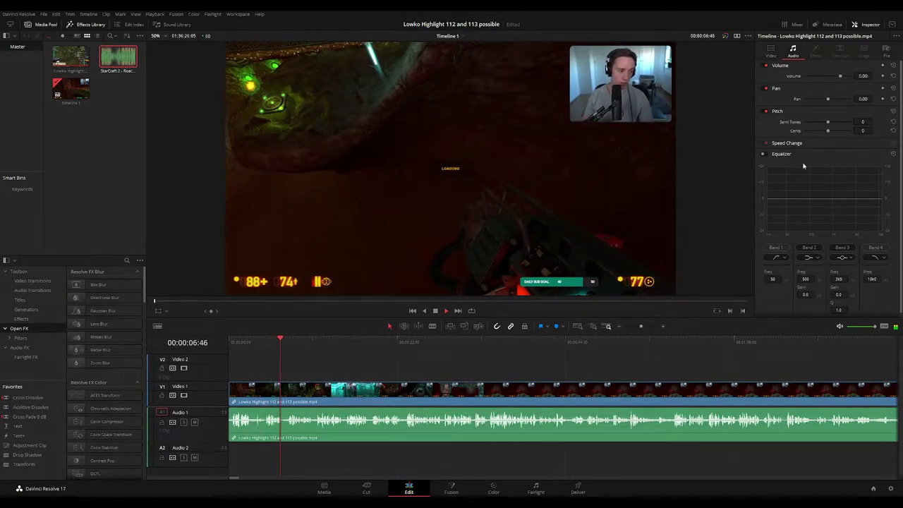
left_click(771, 52)
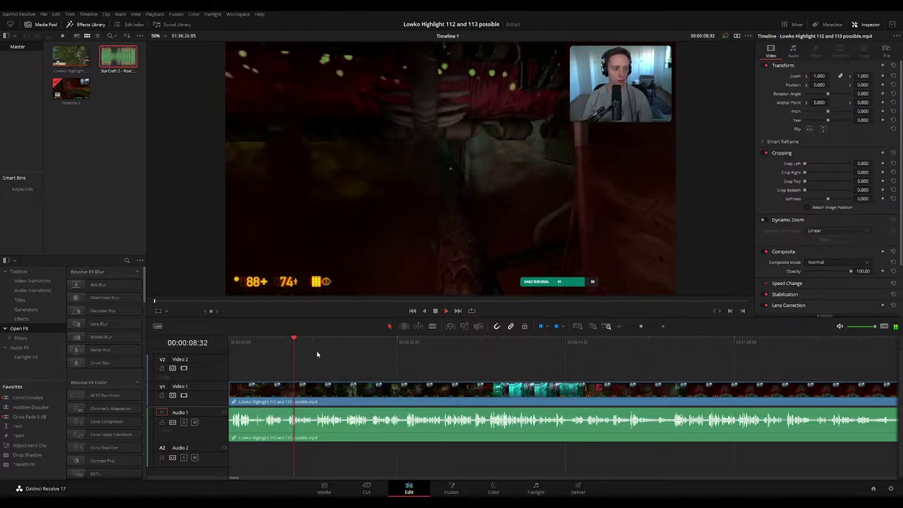
Watch the gameplay footage from about 8 to 51 seconds, following playback to look for moments worth editing
left_click_drag(342, 369, 323, 369)
scroll(341, 373, "right", 1)
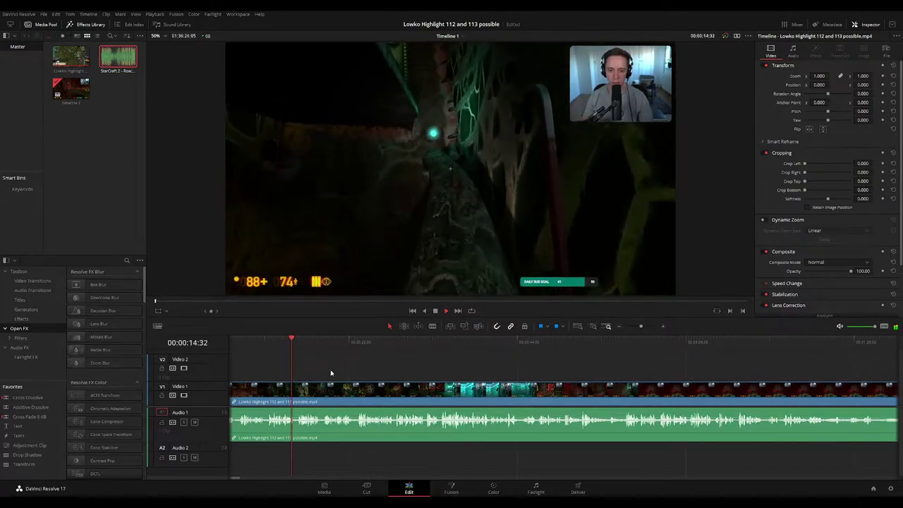
scroll(328, 375, "right", 1)
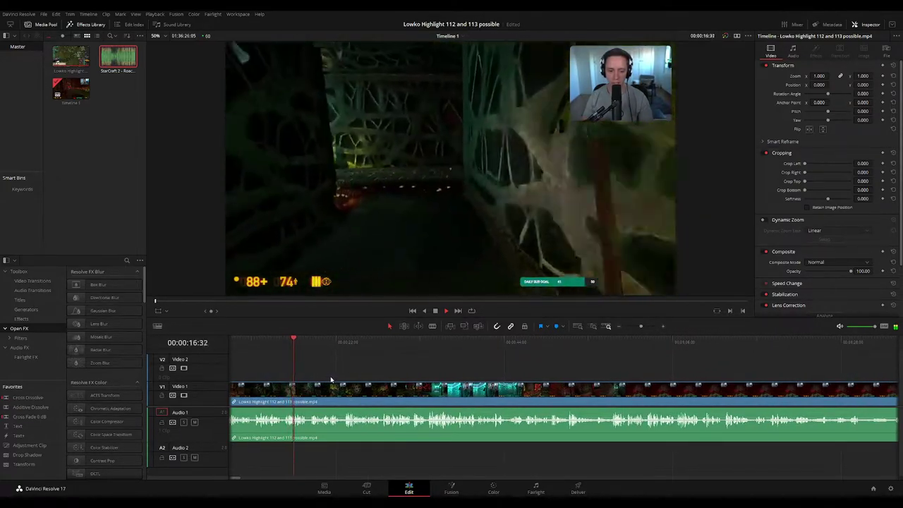
scroll(339, 376, "left", 1)
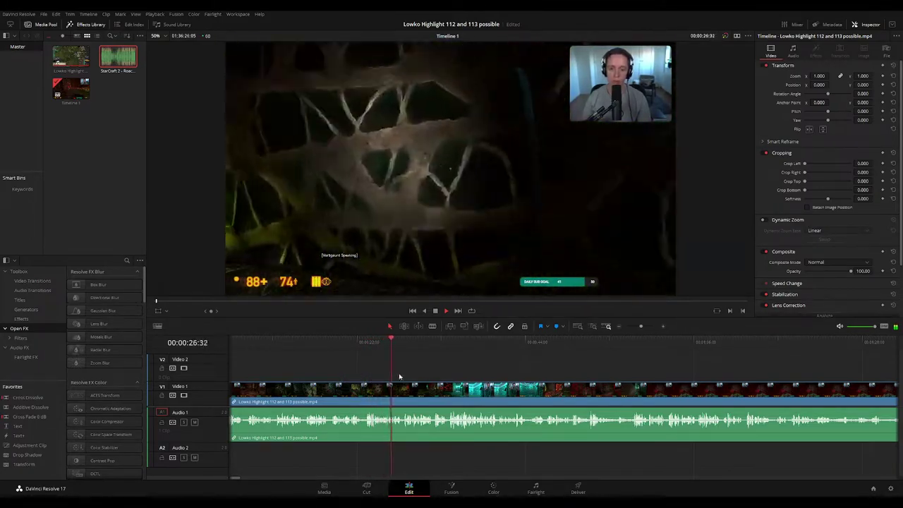
scroll(401, 364, "right", 2)
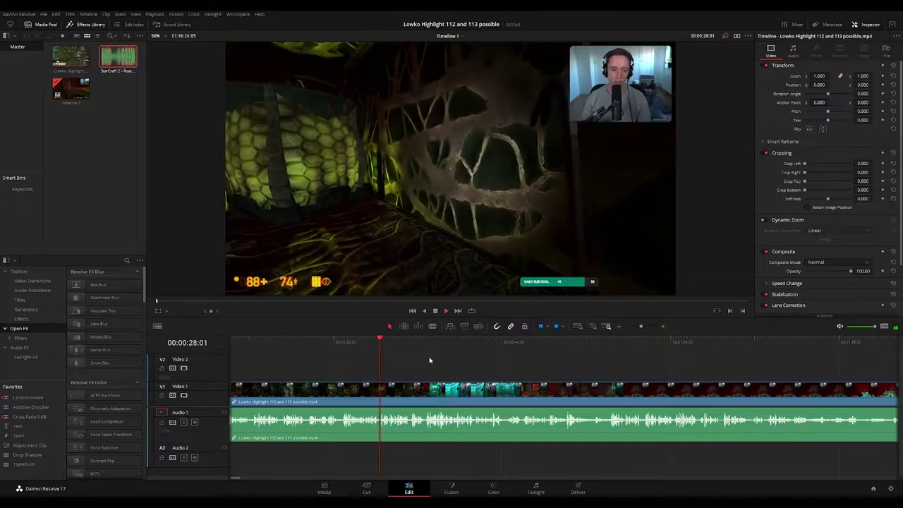
scroll(423, 367, "right", 2)
scroll(416, 370, "right", 1)
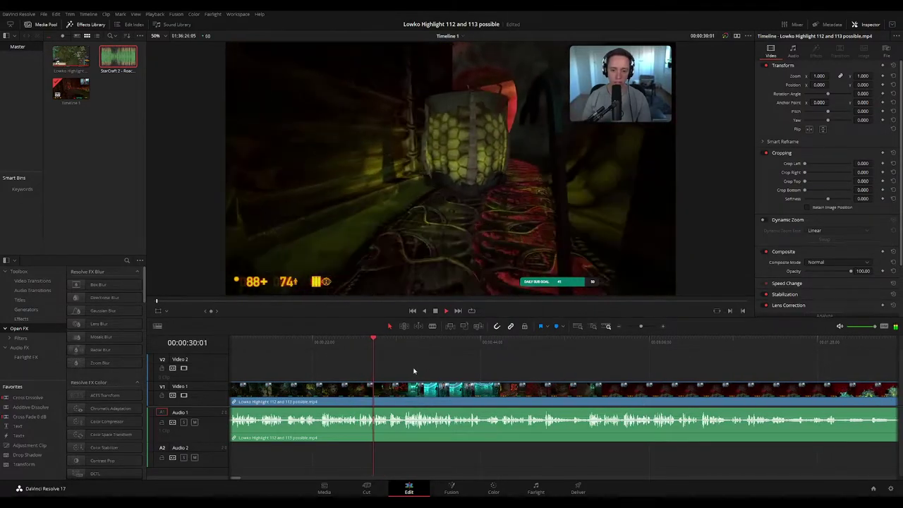
scroll(409, 370, "right", 2)
scroll(416, 369, "right", 2)
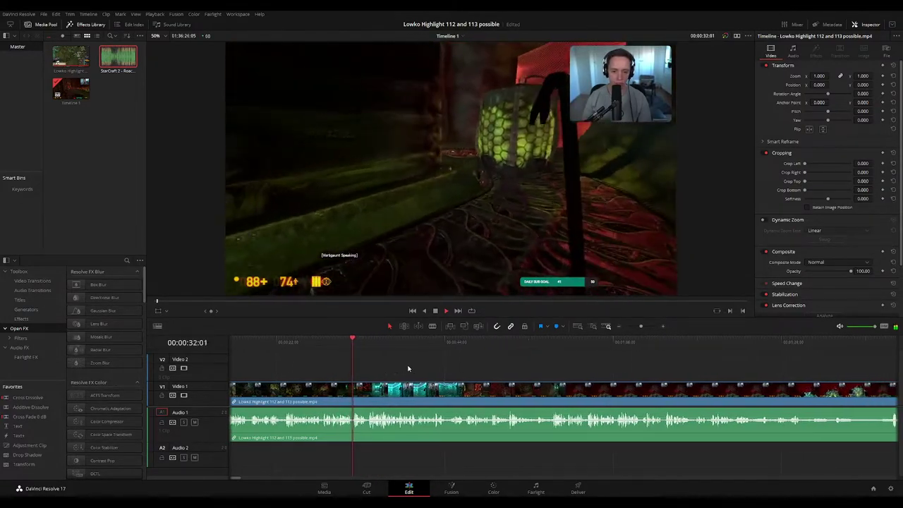
scroll(437, 371, "right", 1)
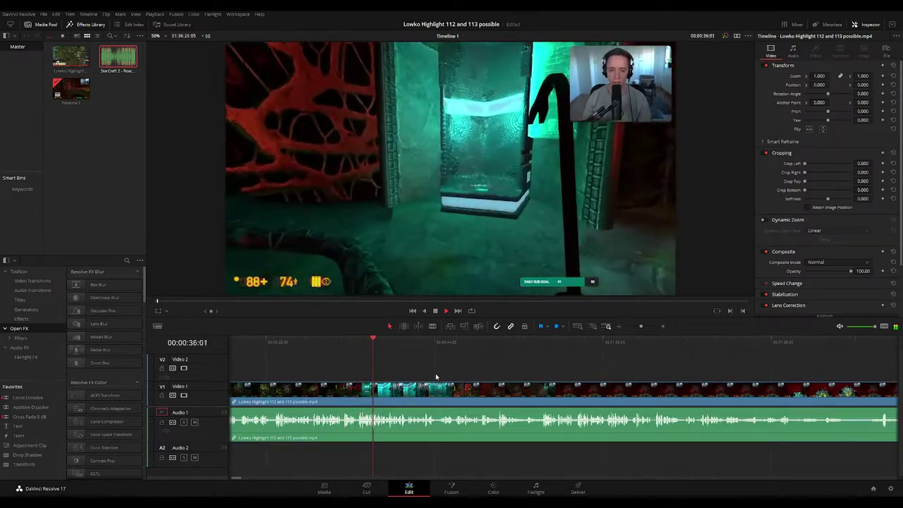
scroll(415, 369, "right", 5)
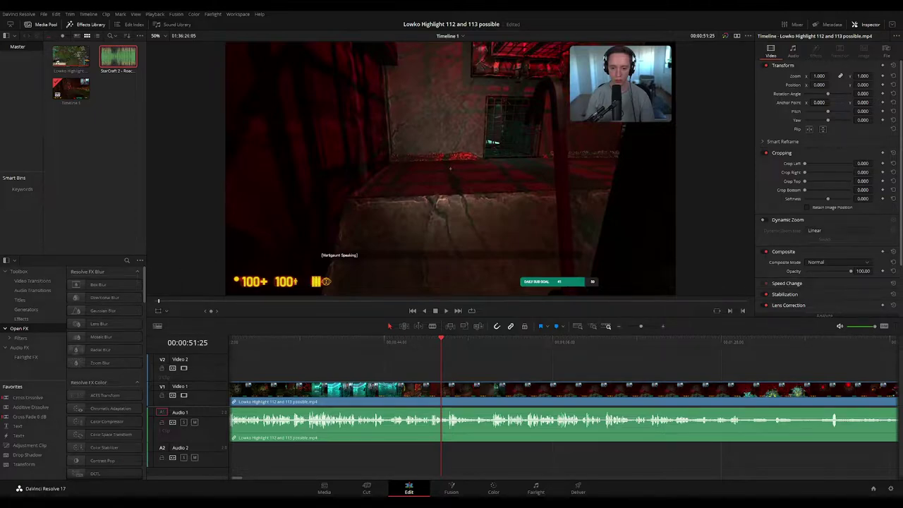
Resume playback at about 51 seconds, replay from about 47 seconds, and review the footage up to about 1:32
key("space")
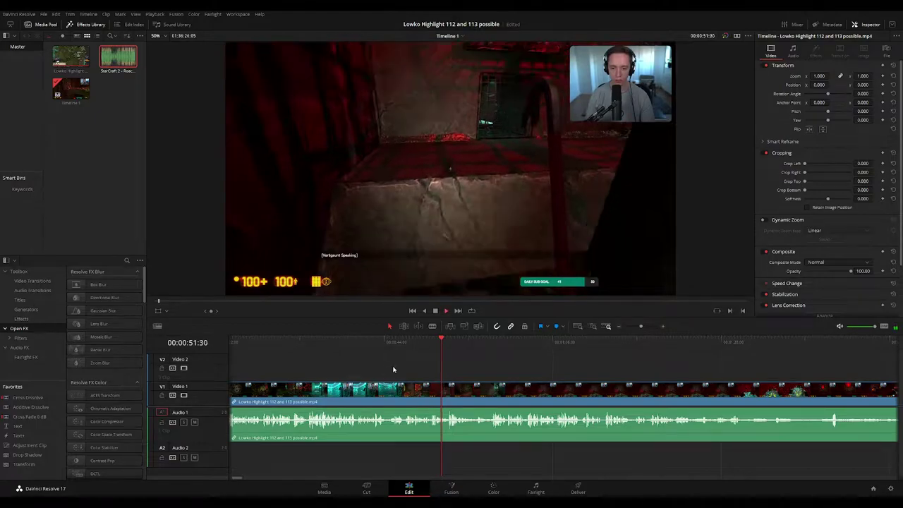
scroll(425, 369, "down", 2)
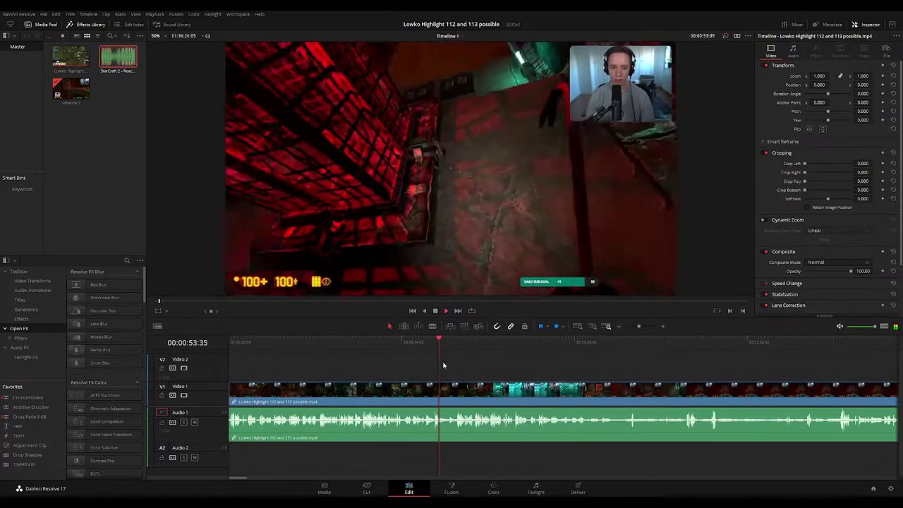
left_click(414, 342)
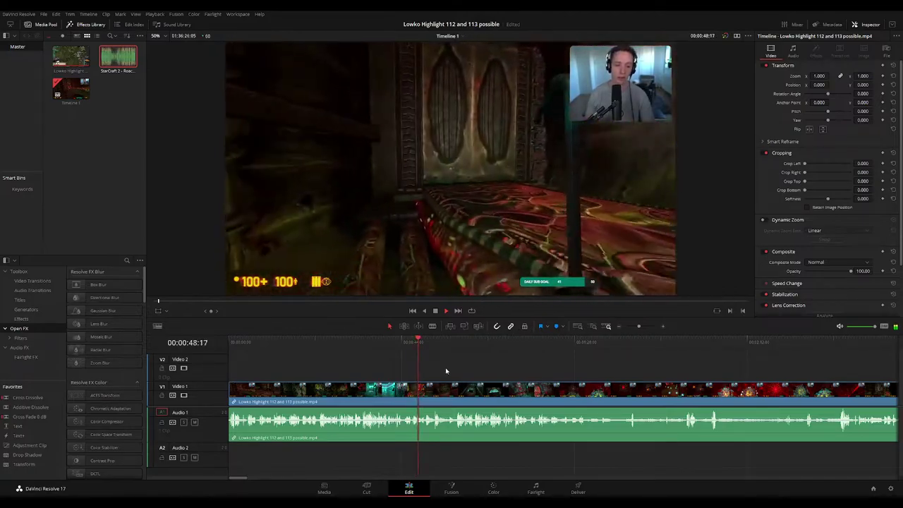
left_click_drag(450, 371, 421, 352)
scroll(437, 368, "up", 1)
scroll(420, 353, "right", 2)
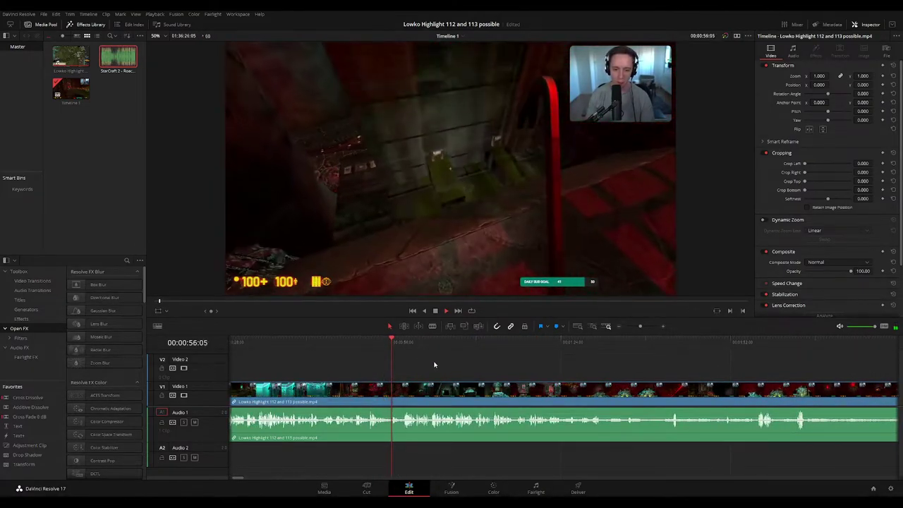
scroll(444, 366, "right", 2)
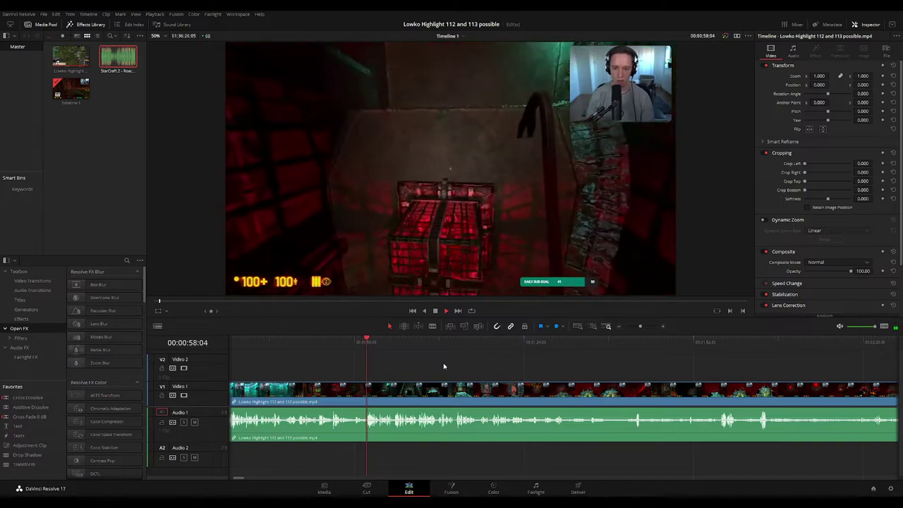
scroll(445, 369, "right", 1)
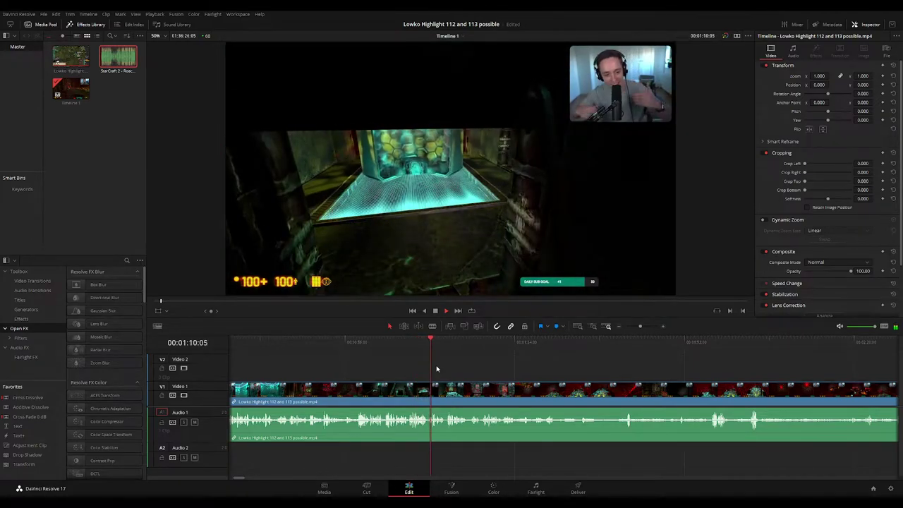
left_click_drag(474, 368, 466, 368)
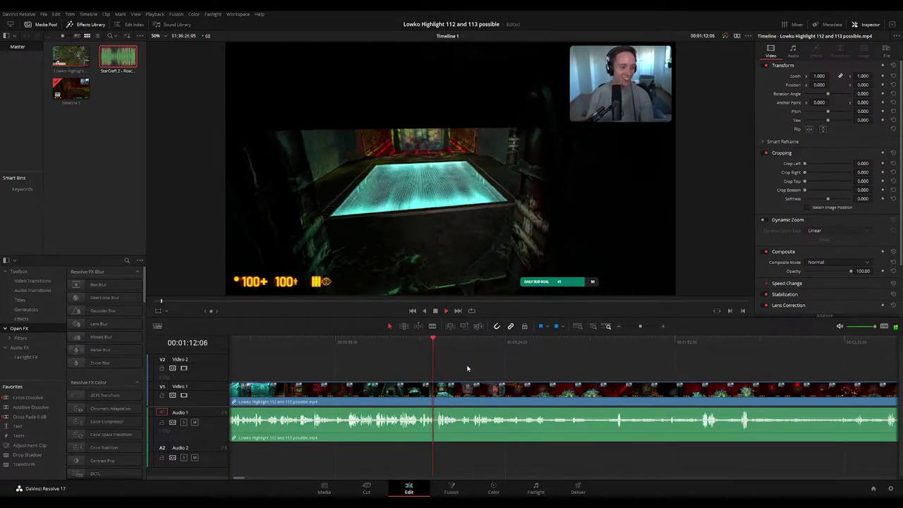
scroll(468, 369, "up", 2)
left_click_drag(540, 367, 522, 367)
scroll(511, 366, "right", 5)
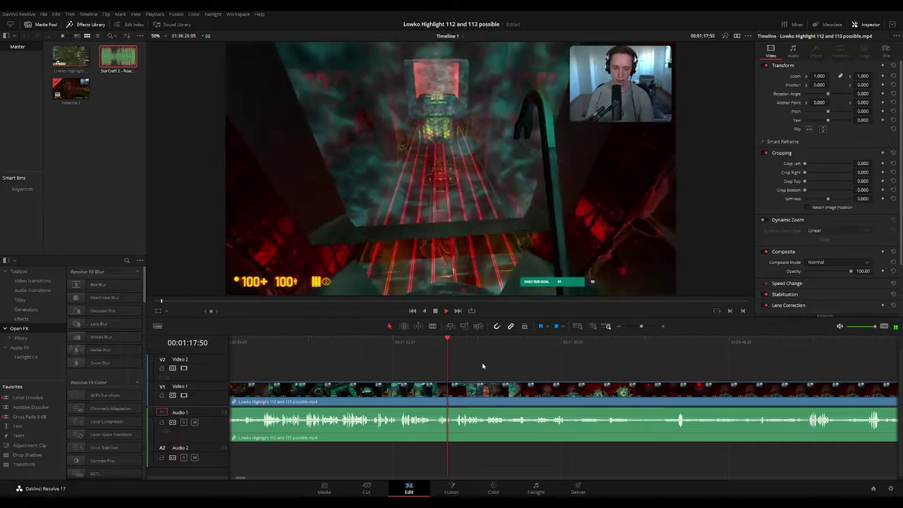
left_click_drag(490, 366, 464, 364)
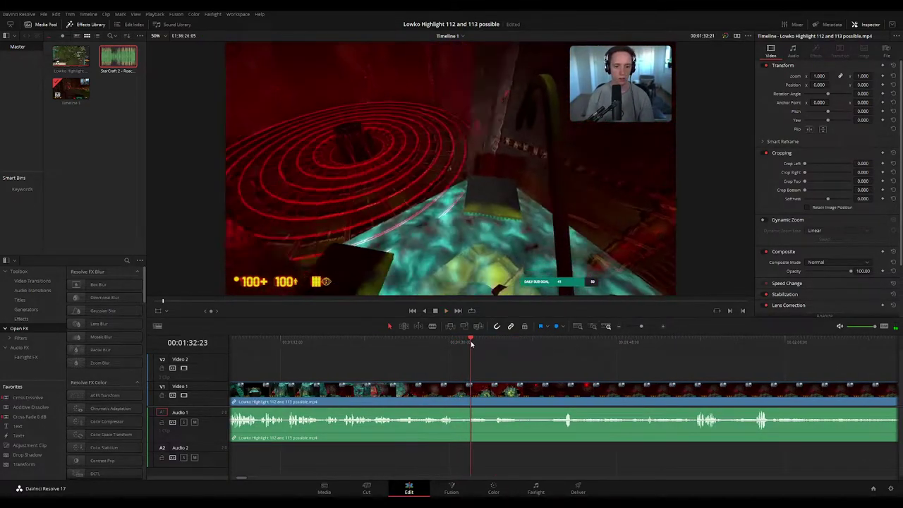
Replay the footage from about 1:23 and review it up to about 2:09 for a moment to edit
left_click(383, 342)
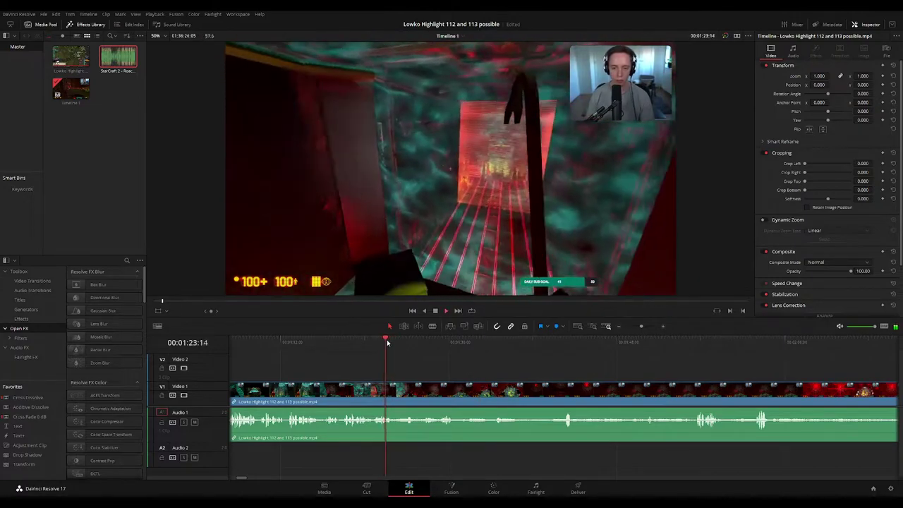
left_click(405, 342)
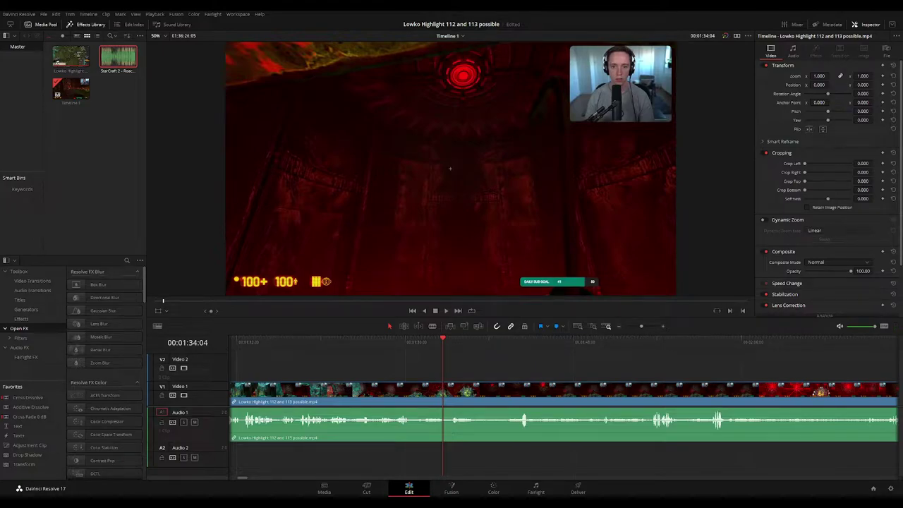
key("space")
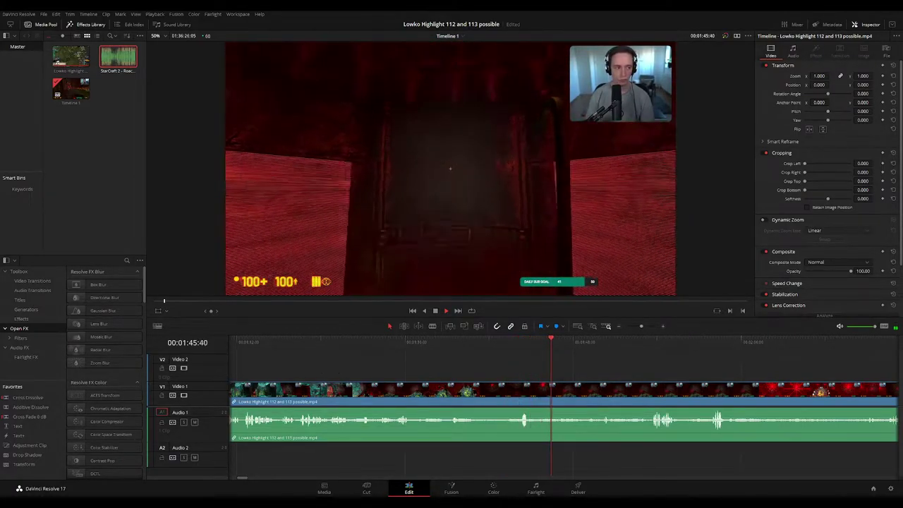
left_click_drag(590, 373, 470, 360)
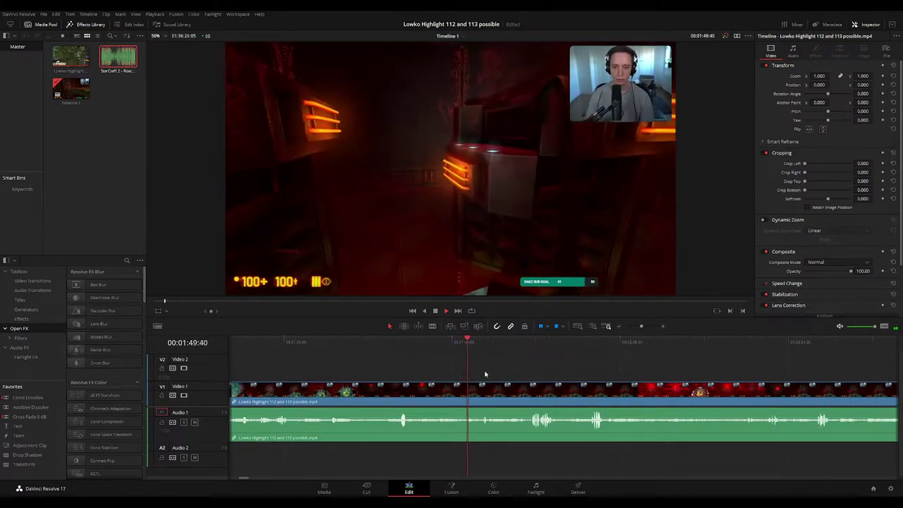
scroll(496, 372, "right", 2)
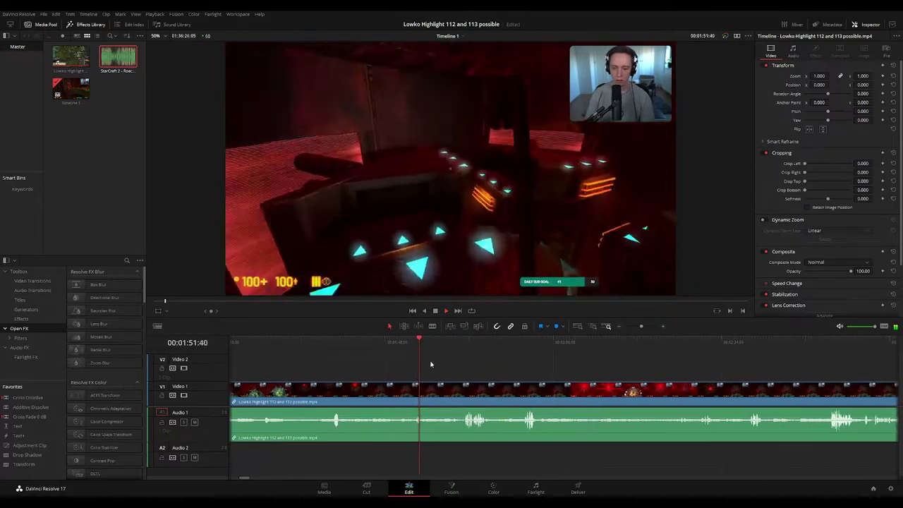
scroll(438, 366, "right", 1)
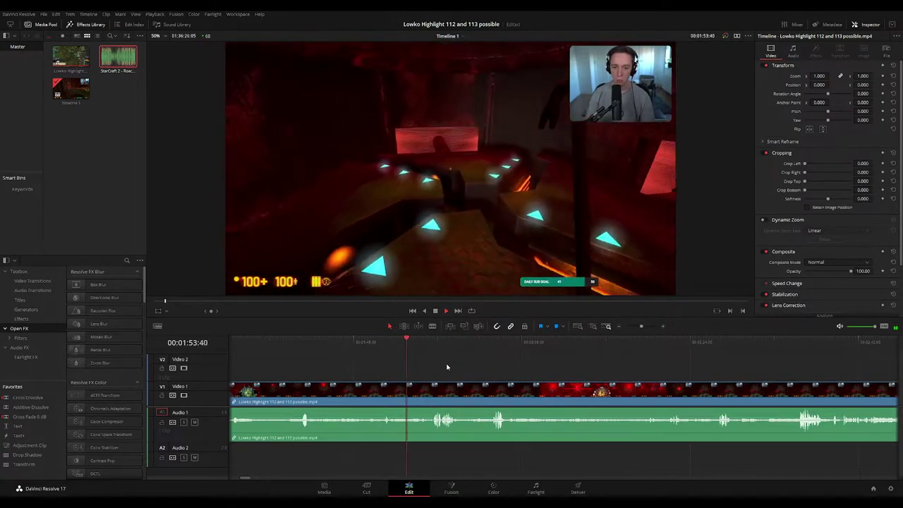
scroll(433, 360, "right", 1)
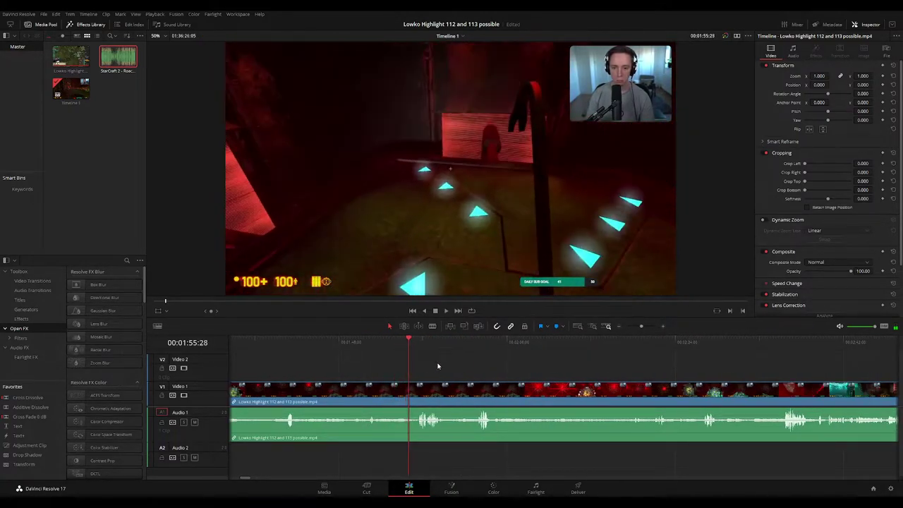
scroll(503, 372, "right", 1)
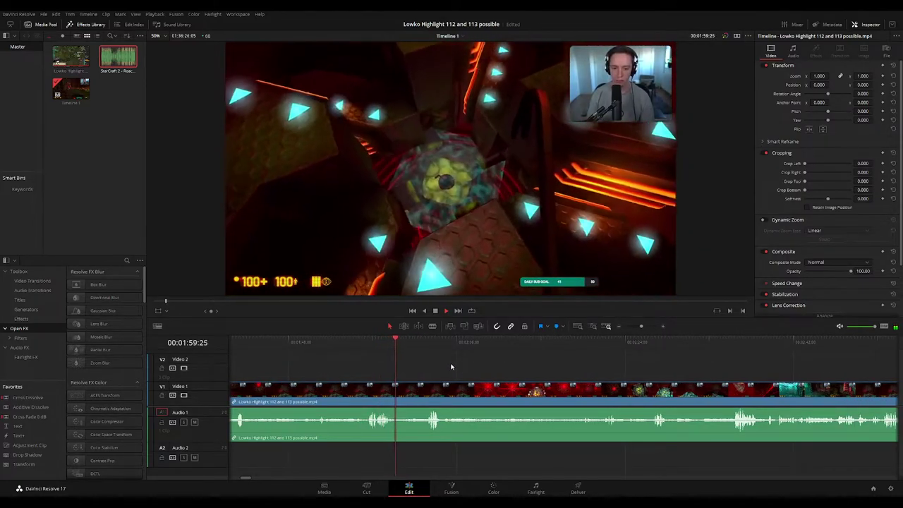
scroll(448, 365, "right", 1)
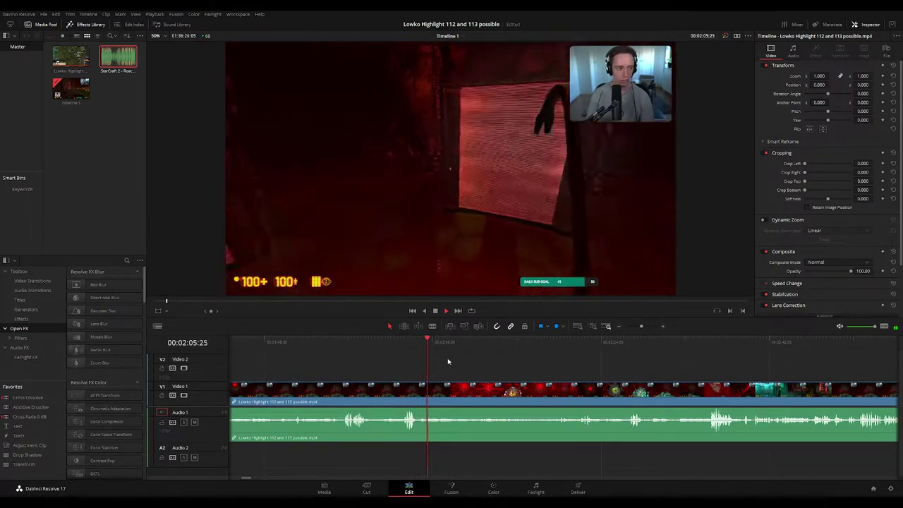
scroll(448, 361, "right", 4)
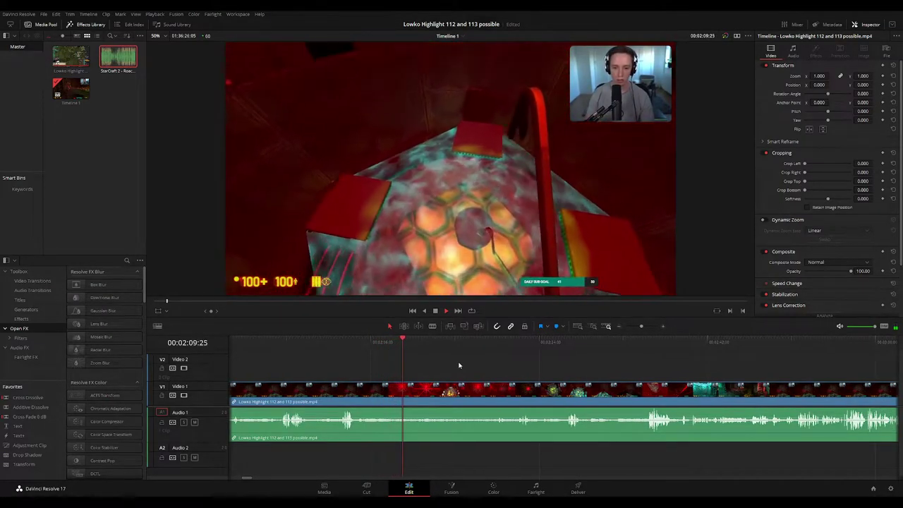
Place an Adjustment Clip on the Video 2 track above the gameplay footage, starting at 00:02:09:53
left_click(405, 341)
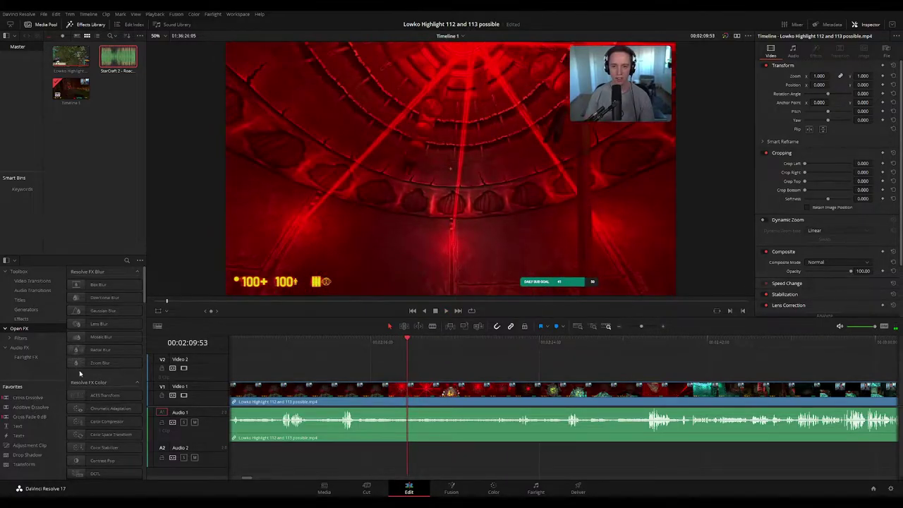
left_click_drag(44, 444, 428, 371)
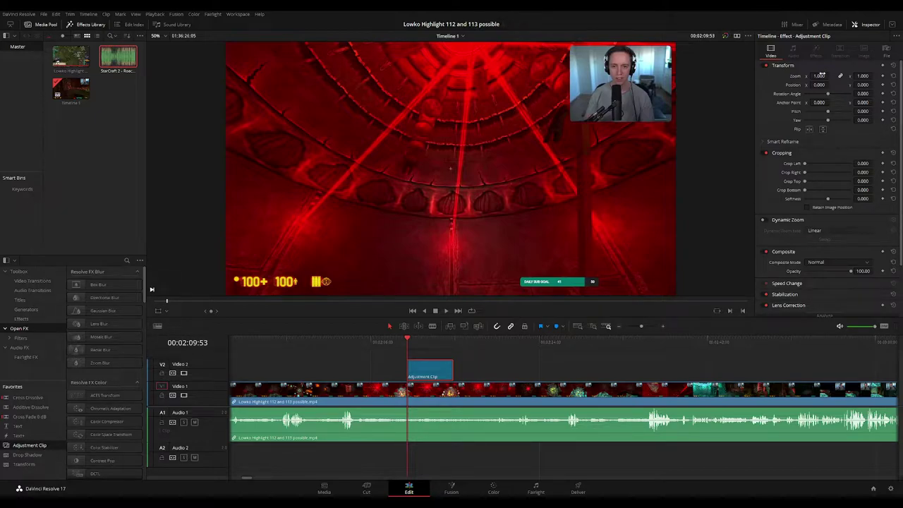
Set the adjustment clip's zoom to 1.690 and position to about X -866, Y -479, and trim its end to about 00:02:12:45
left_click_drag(821, 74, 874, 84)
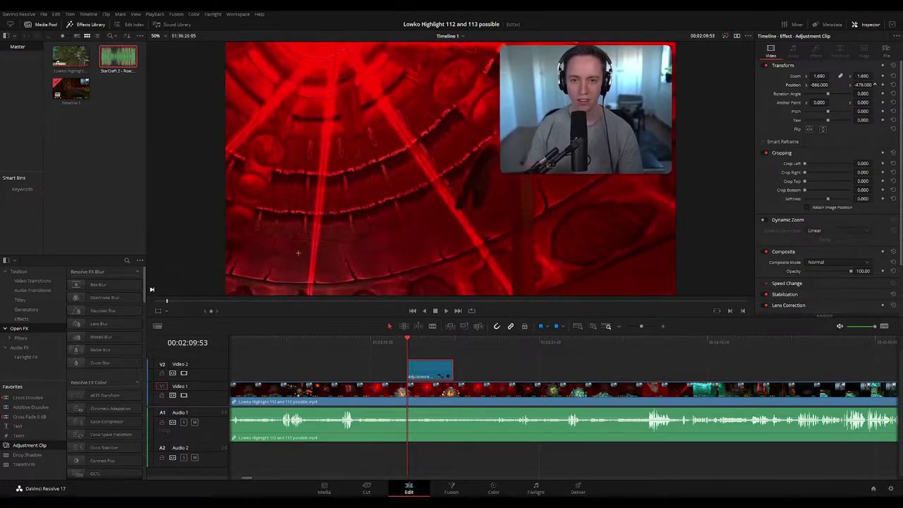
key("space")
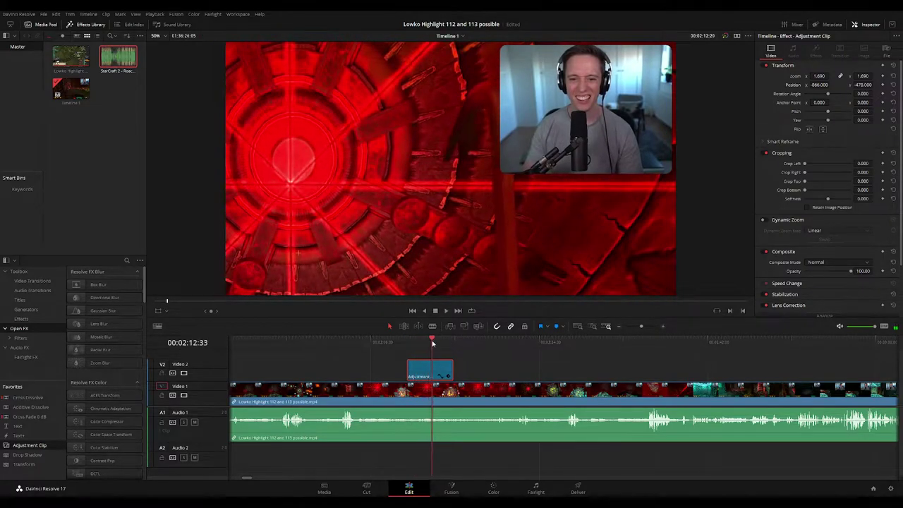
left_click_drag(451, 371, 435, 371)
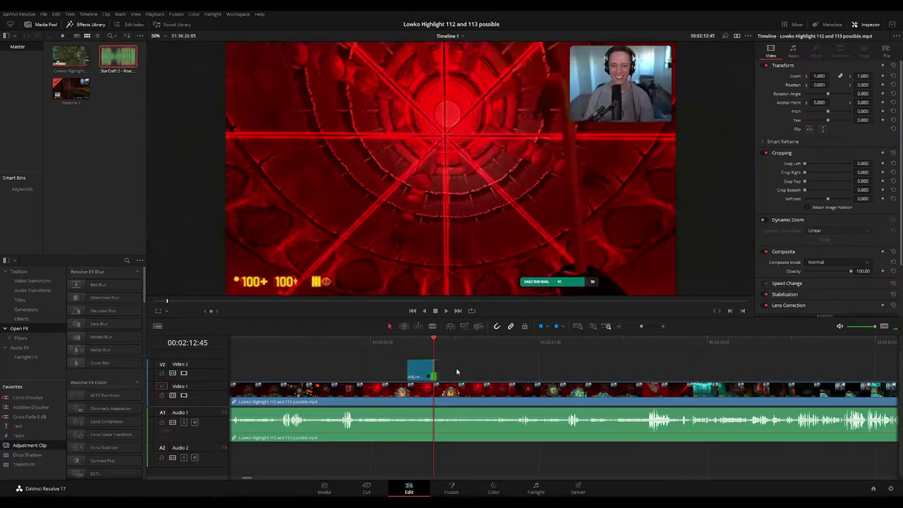
Replay the zoomed reaction and review the footage up to about 3:09, following playback to look for a section to cut
left_click(399, 344)
key("space")
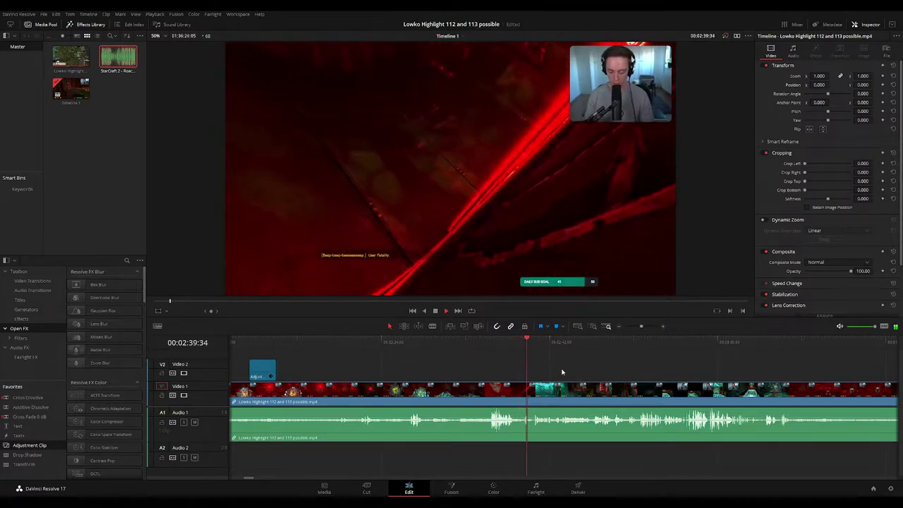
left_click_drag(593, 375, 510, 364)
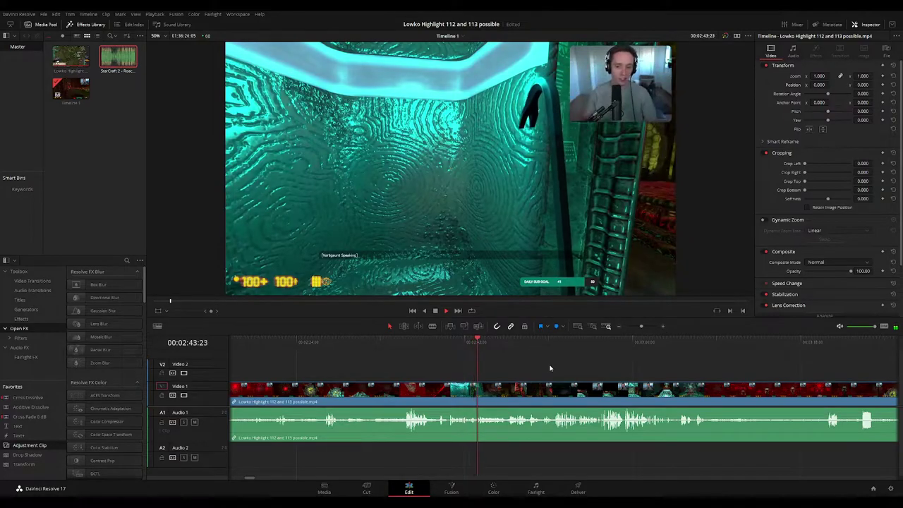
scroll(501, 365, "right", 2)
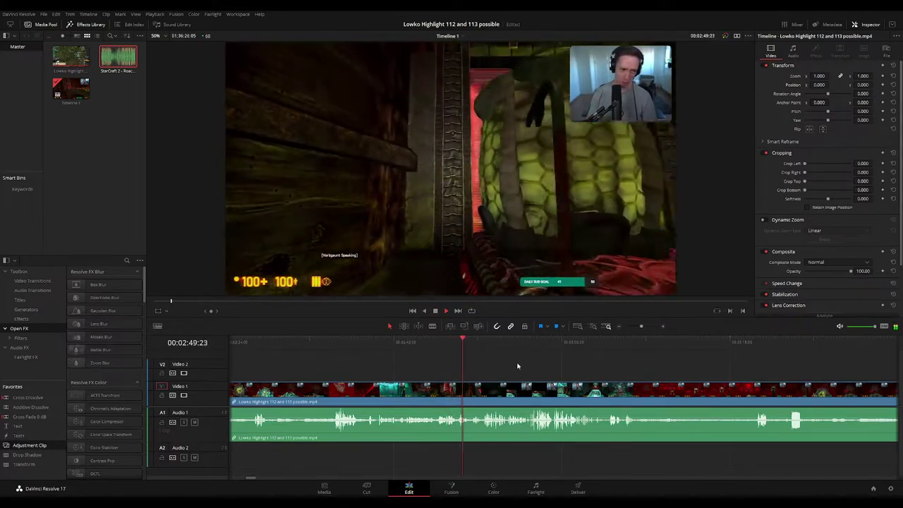
scroll(521, 363, "right", 1)
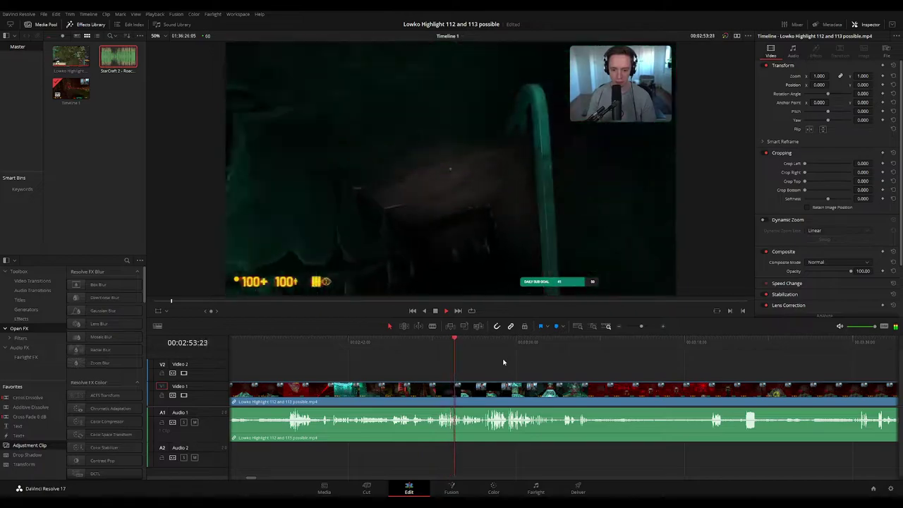
scroll(554, 370, "up", 2)
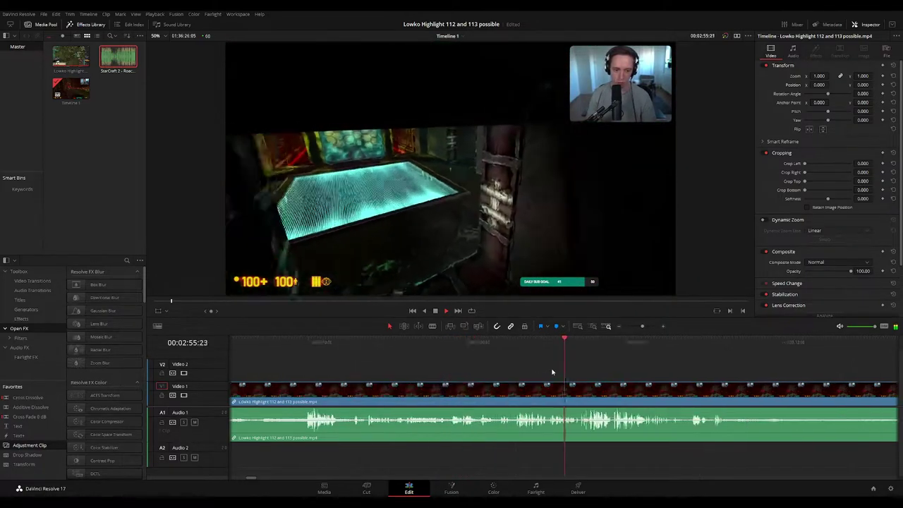
left_click_drag(643, 377, 458, 351)
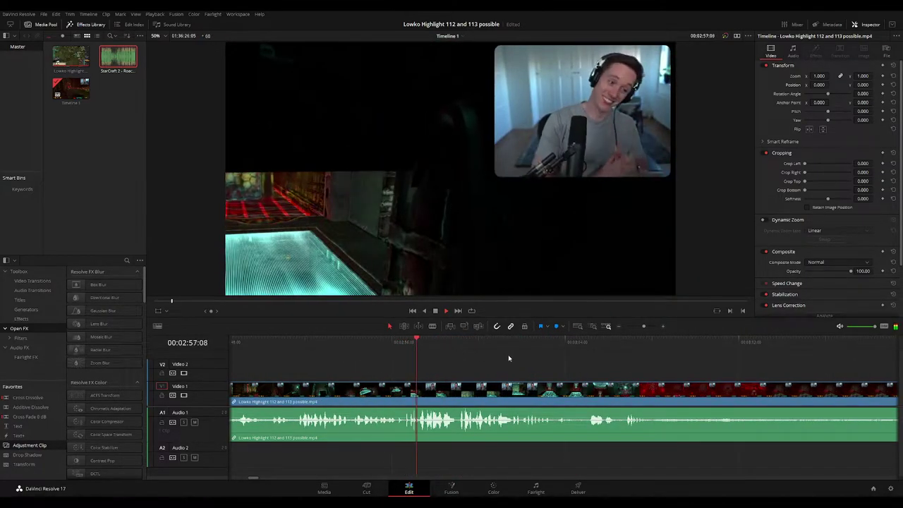
scroll(494, 358, "right", 3)
scroll(487, 355, "right", 2)
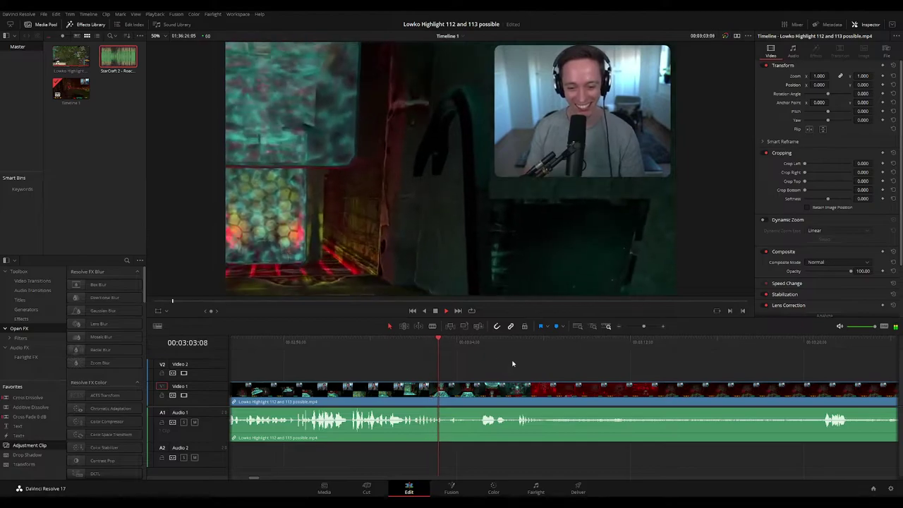
scroll(487, 363, "right", 3)
scroll(466, 364, "right", 1)
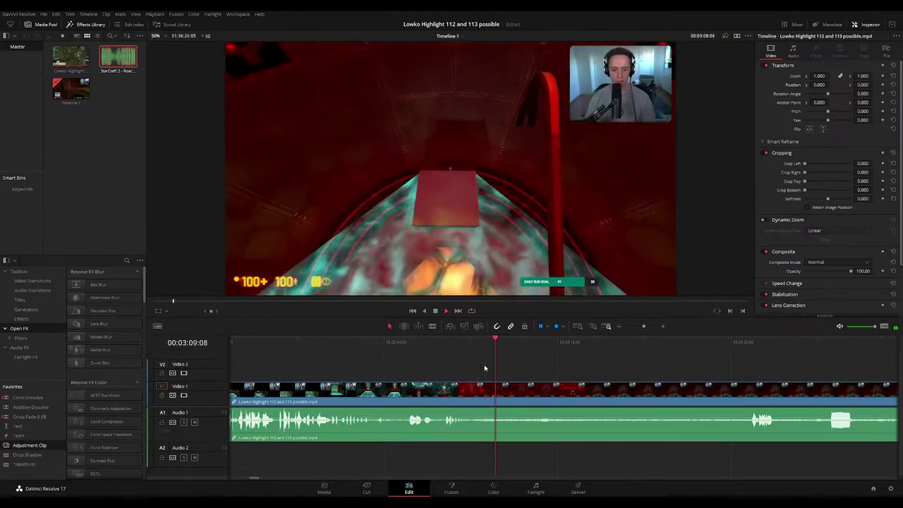
Cut out the footage and its audio between 00:03:07:56 and about 00:03:08:20, closing the gap
left_click(460, 344)
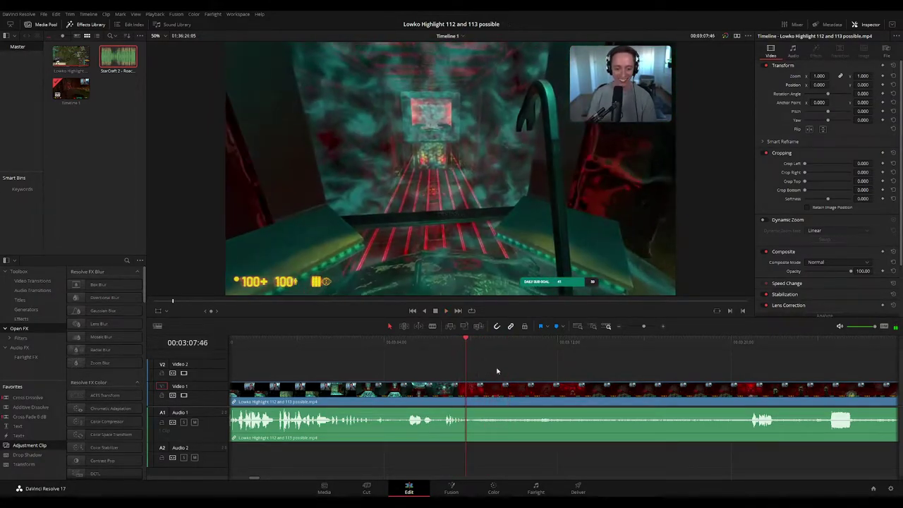
key("space")
scroll(497, 373, "up", 3)
left_click_drag(563, 342, 577, 346)
key("b")
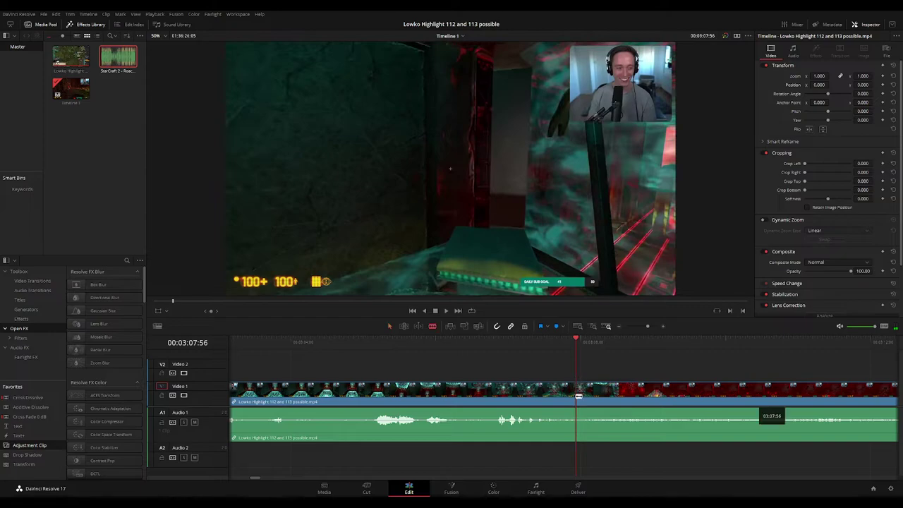
left_click(578, 396)
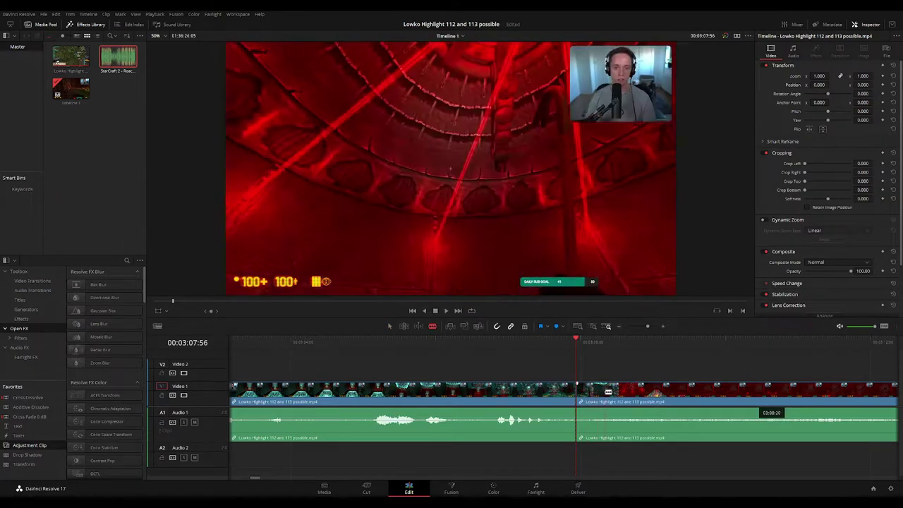
left_click(604, 393)
key("a")
left_click(591, 396)
key("Delete")
Replay the cut near 3:07:56 and colour the clip before it orange
key("space")
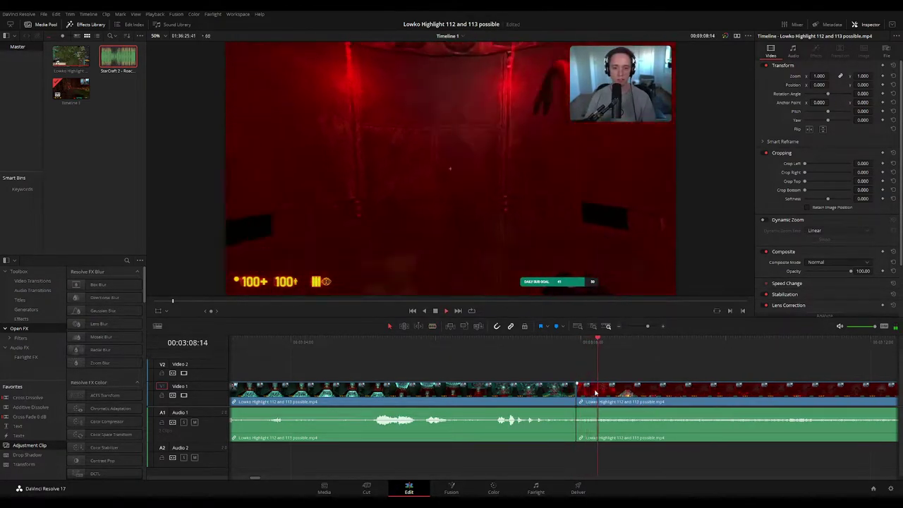
left_click(549, 342)
left_click(509, 390)
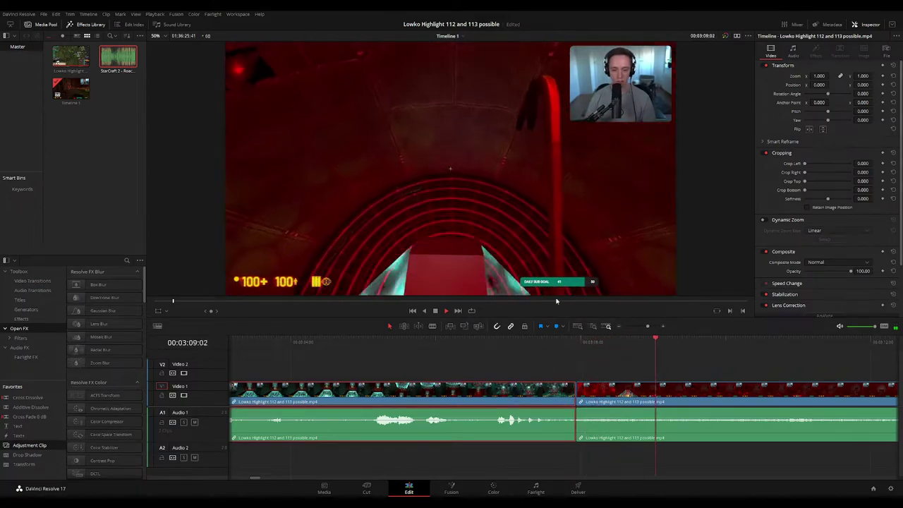
key("o")
left_click(705, 371)
Review the footage after the cut from about 3:11 to 4:09, skipping quiet stretches to look for further edit points
scroll(700, 370, "down", 5)
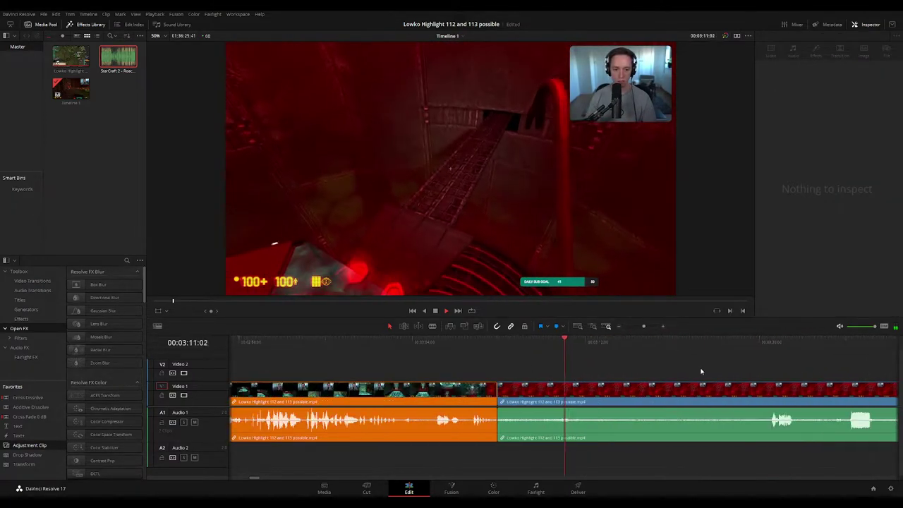
scroll(695, 366, "right", 4)
left_click_drag(436, 341, 448, 343)
left_click(467, 342)
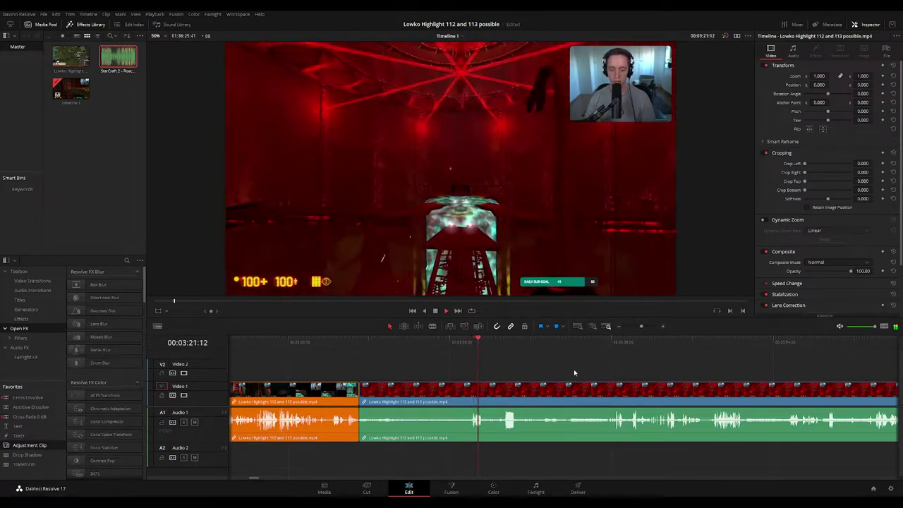
left_click_drag(580, 369, 549, 366)
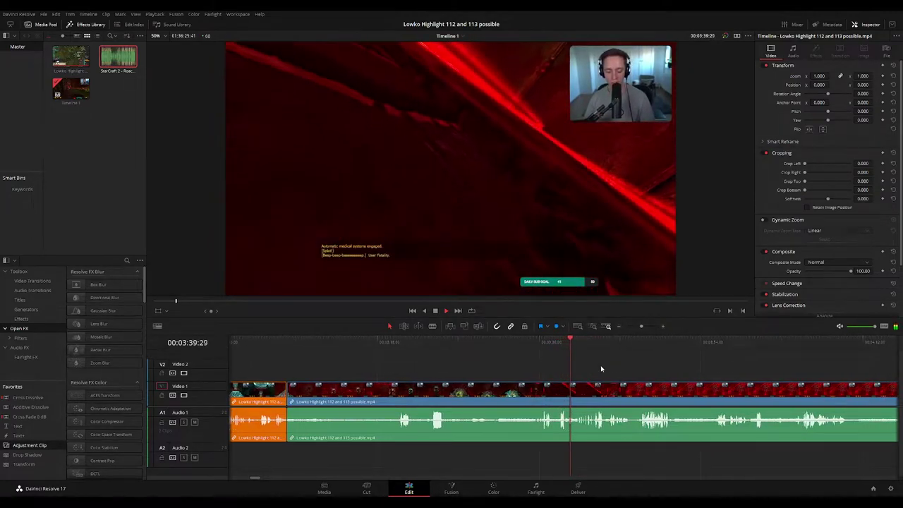
left_click_drag(650, 374, 534, 359)
scroll(508, 358, "right", 2)
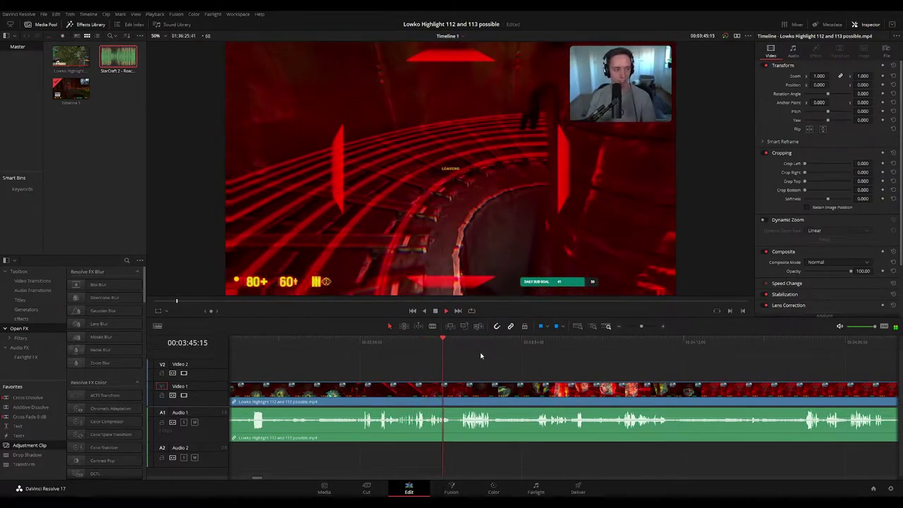
scroll(509, 368, "up", 1)
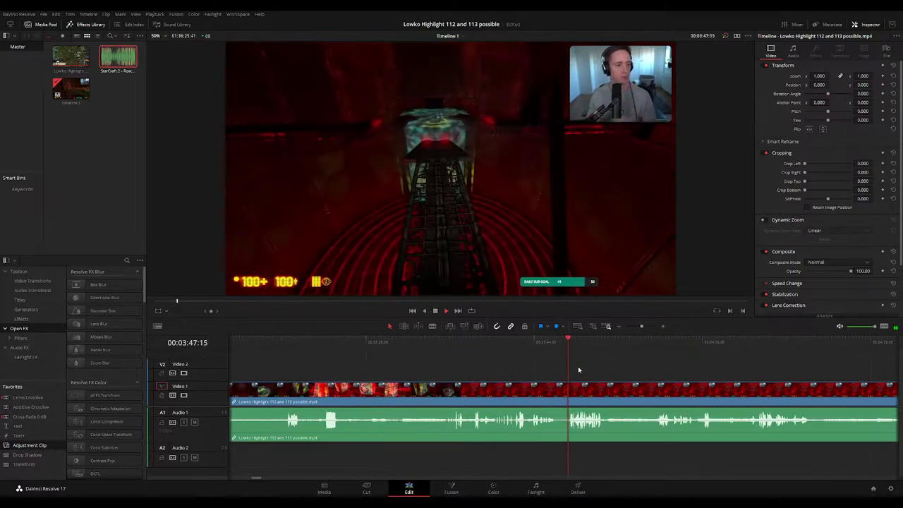
left_click_drag(595, 366, 486, 355)
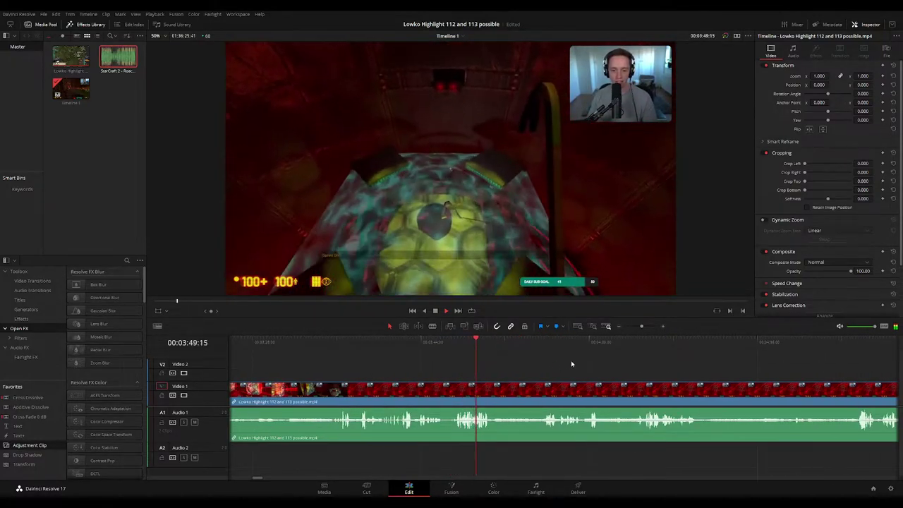
scroll(564, 364, "down", 3)
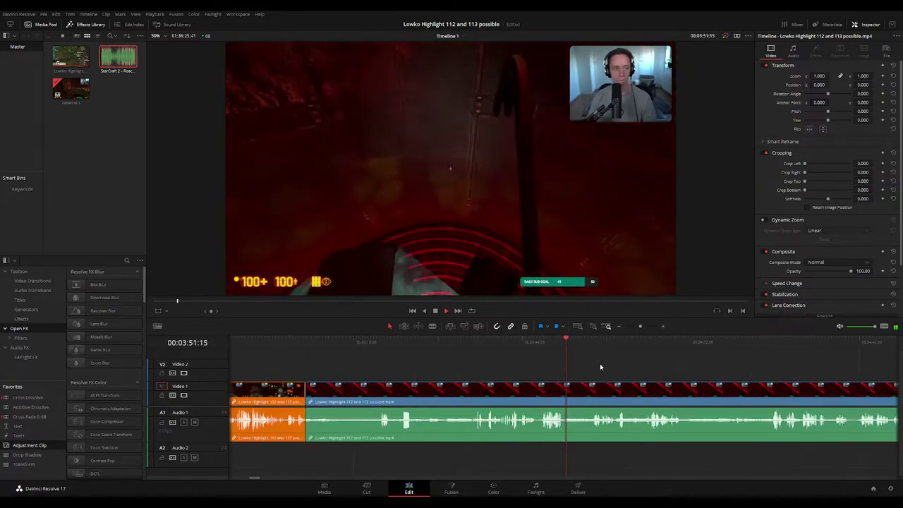
left_click_drag(600, 365, 461, 349)
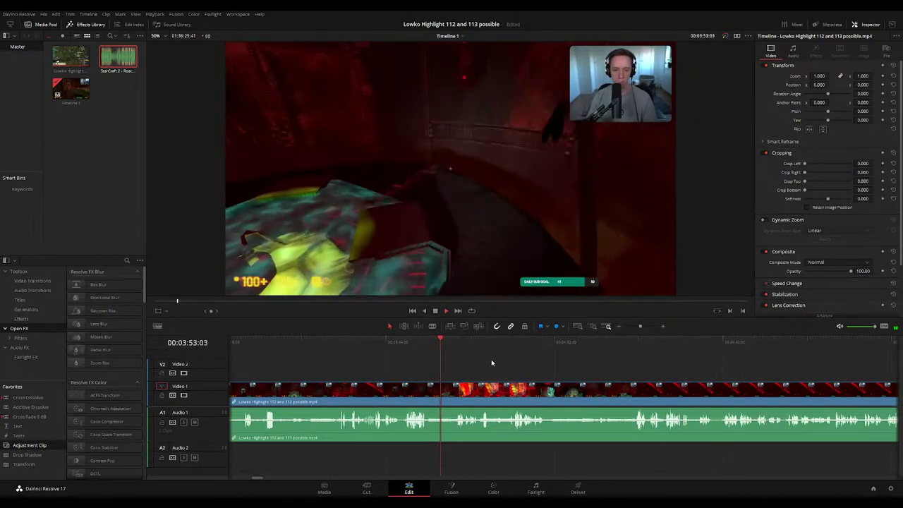
scroll(494, 363, "right", 2)
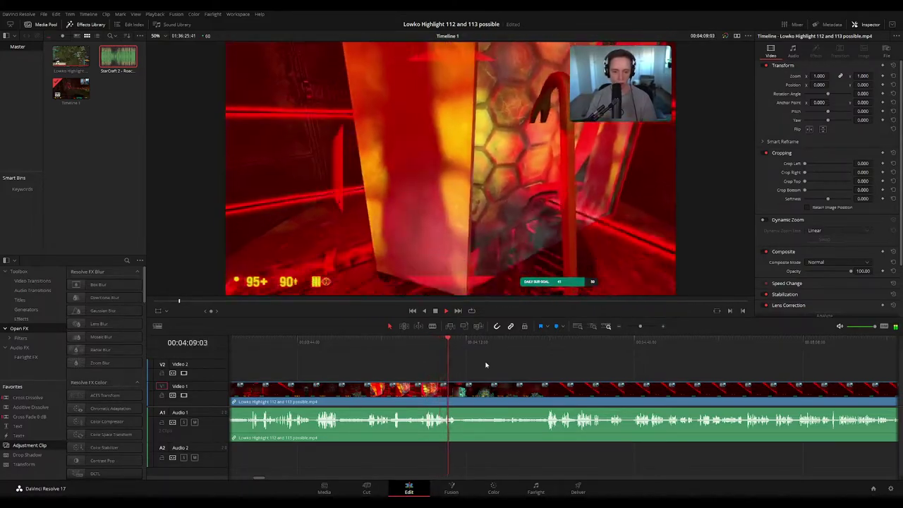
Skip ahead to about 4:20 and 4:27, and review the footage up to about 4:39
left_click_drag(462, 346, 510, 351)
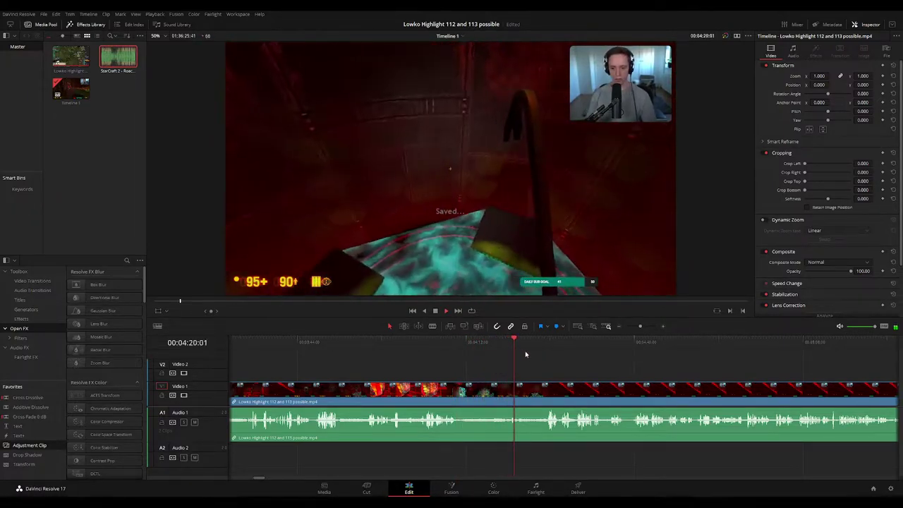
left_click(538, 343)
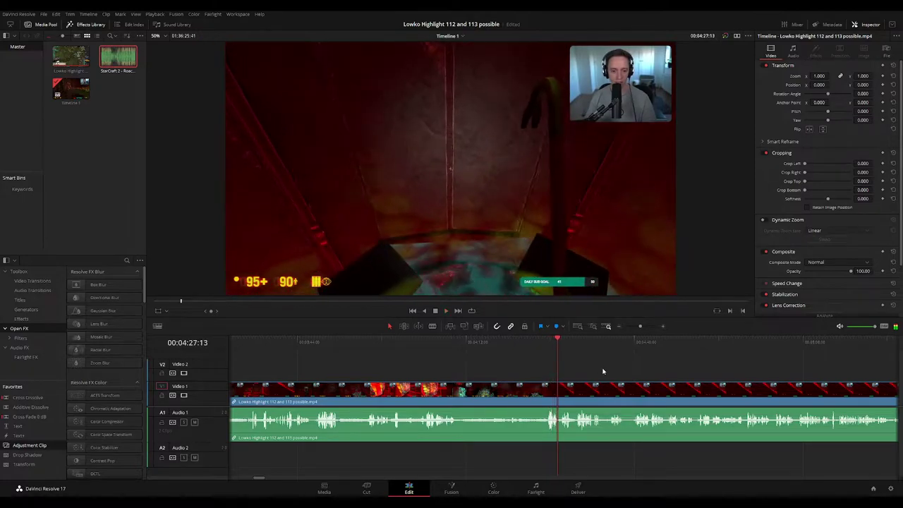
left_click_drag(605, 370, 443, 358)
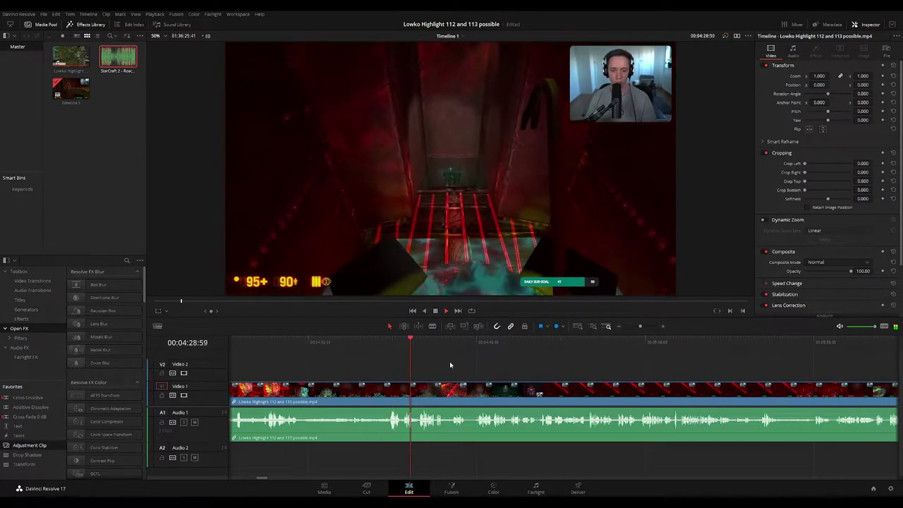
scroll(594, 370, "up", 2)
scroll(433, 350, "right", 3)
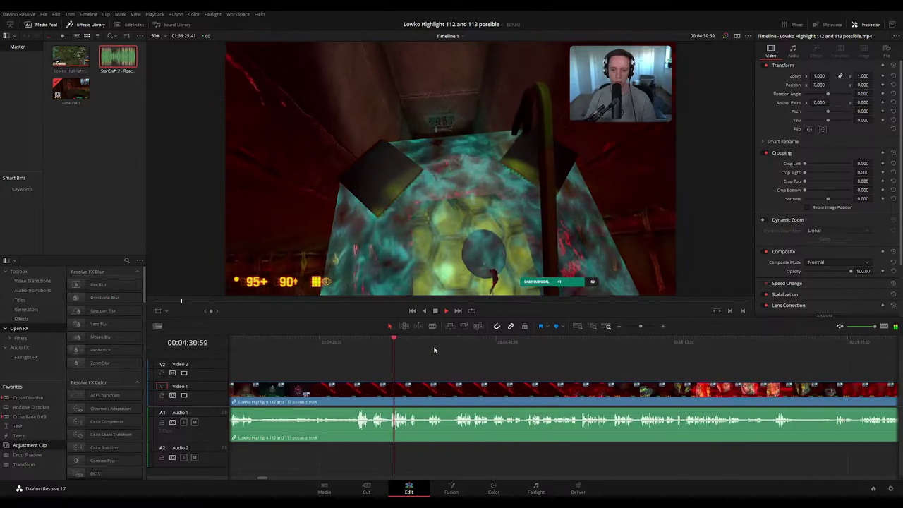
scroll(618, 365, "left", 3)
scroll(475, 348, "right", 3)
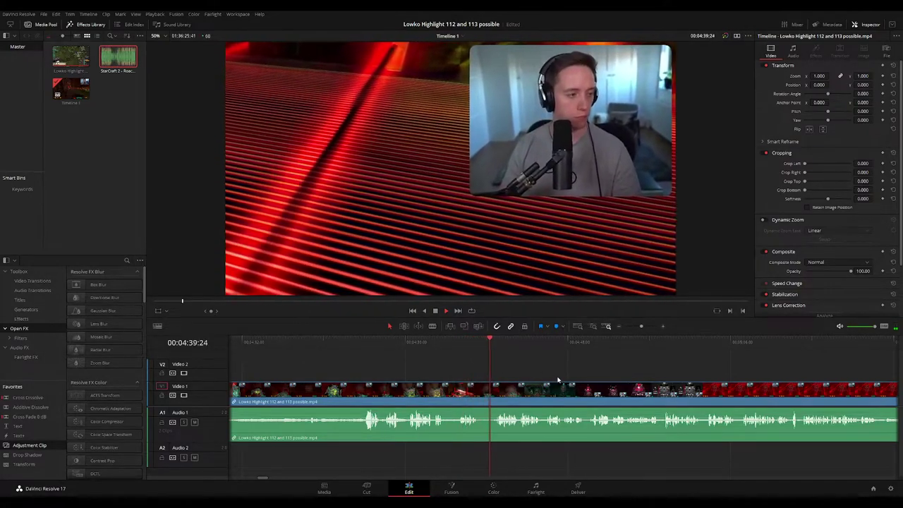
Cut out the footage and its audio from about 00:04:34 to about 00:04:35:40, closing the gap
left_click_drag(575, 378, 499, 366)
left_click_drag(374, 340, 353, 342)
key("b")
left_click(367, 395)
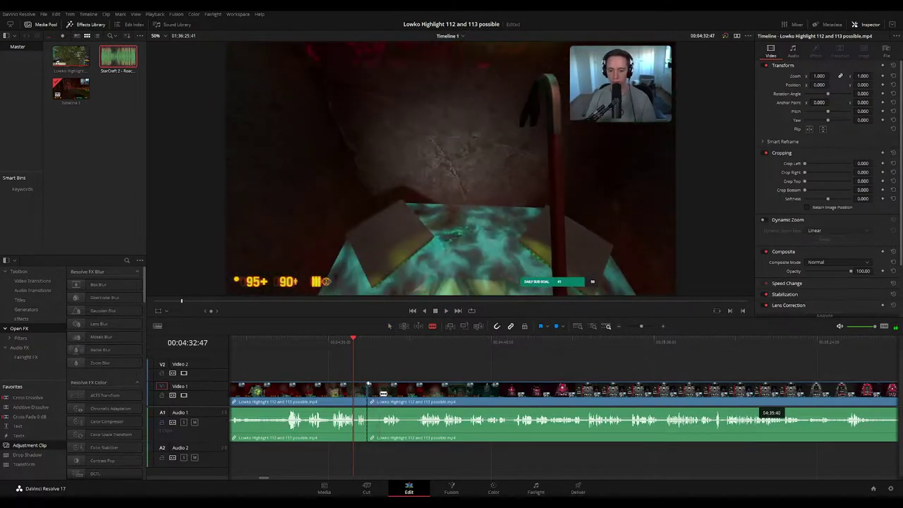
left_click(379, 395)
key("a")
left_click(372, 395)
key("Delete")
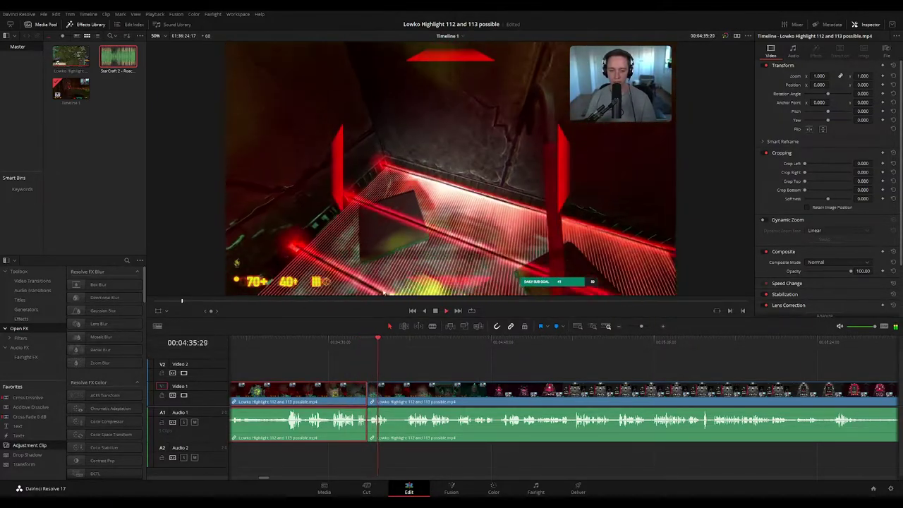
Colour the clip before the cut near 4:34 orange and review the footage up to about 4:45
left_click(343, 394)
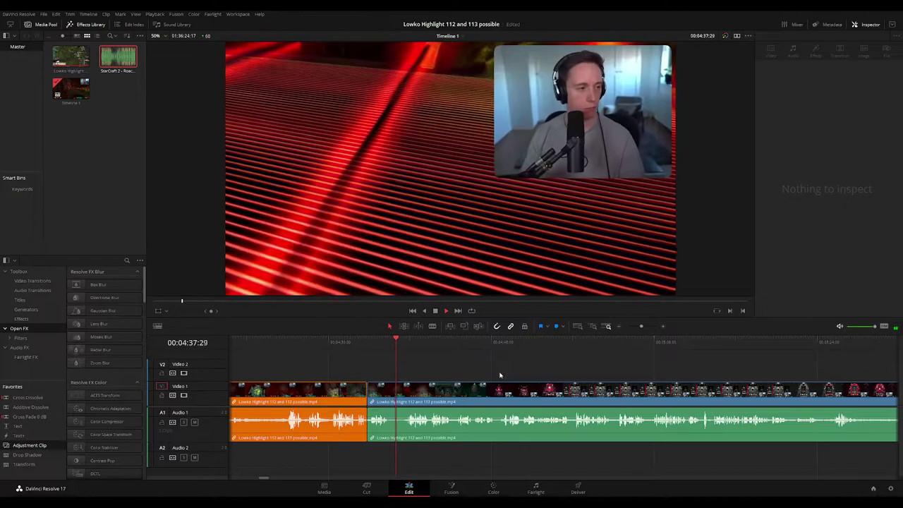
scroll(508, 367, "right", 2)
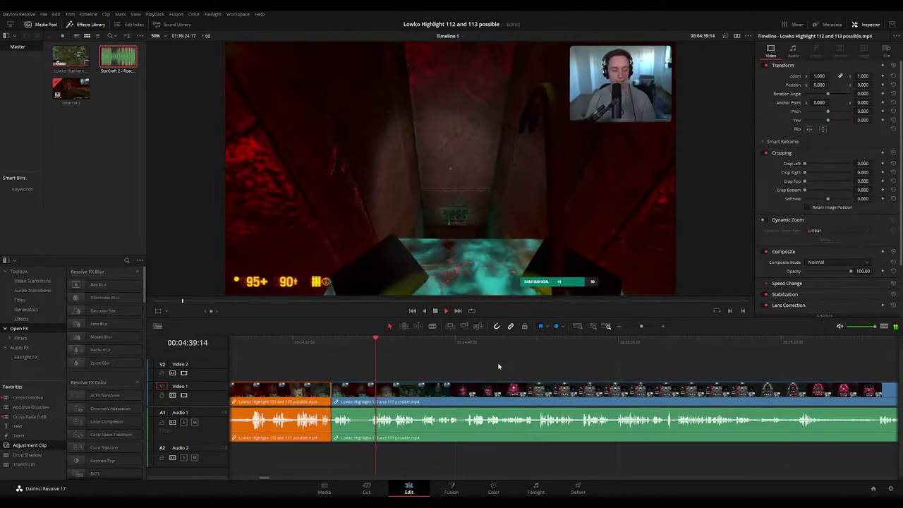
scroll(522, 372, "right", 2)
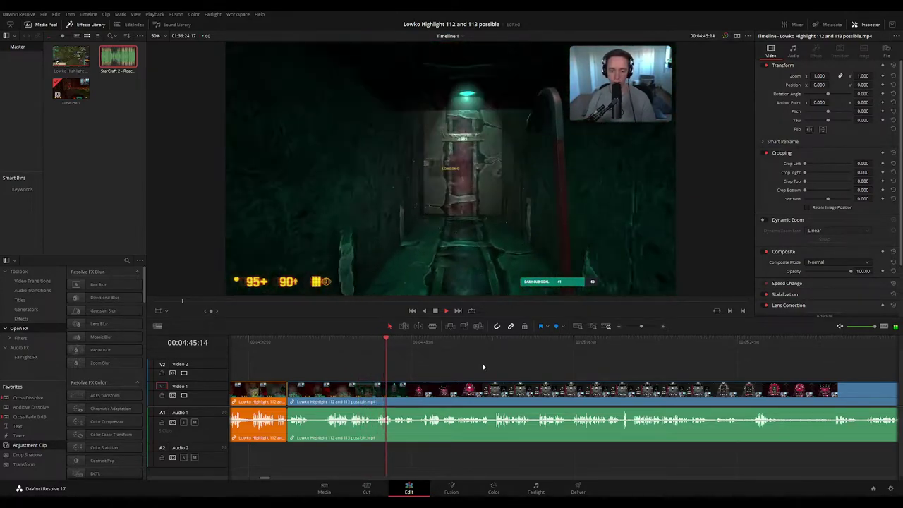
Cut out the footage and its audio from about 00:04:48:26 to 00:04:48:45, closing the gap
scroll(485, 370, "down", 1)
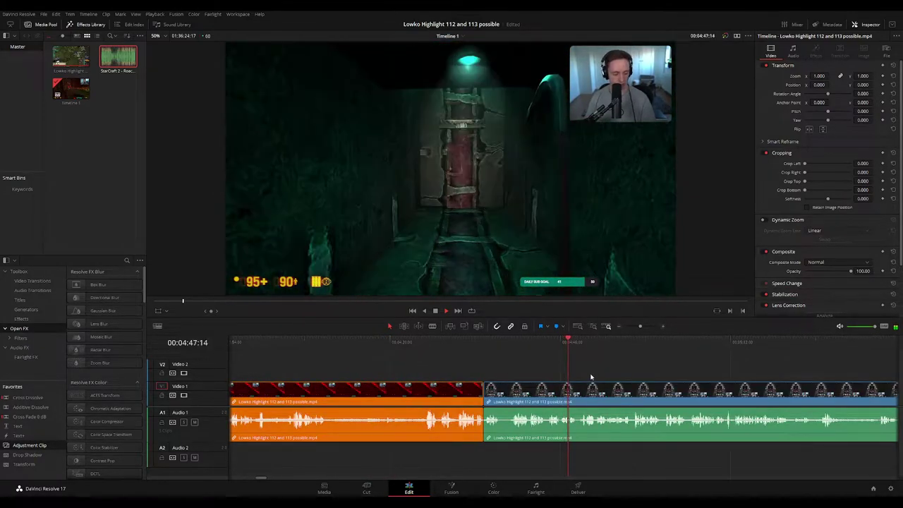
scroll(594, 377, "up", 1)
left_click_drag(594, 376, 485, 367)
scroll(498, 377, "up", 4)
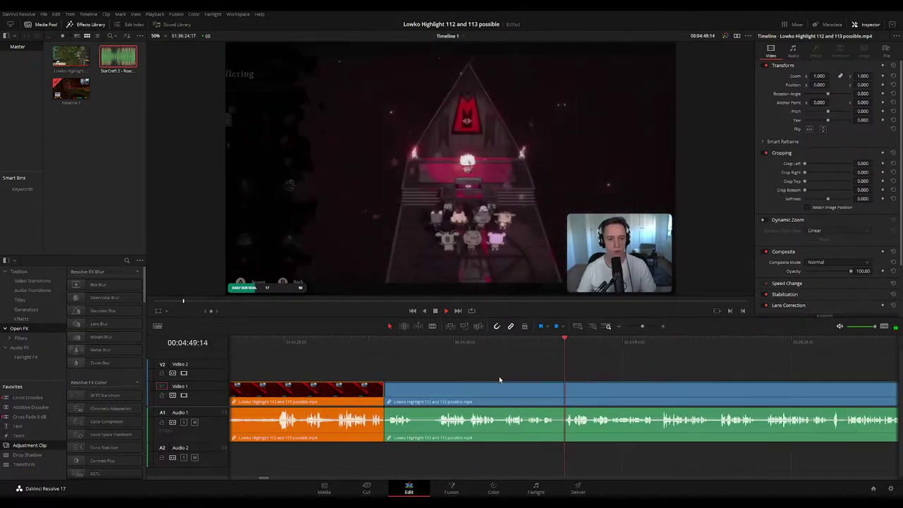
key("space")
left_click(516, 343)
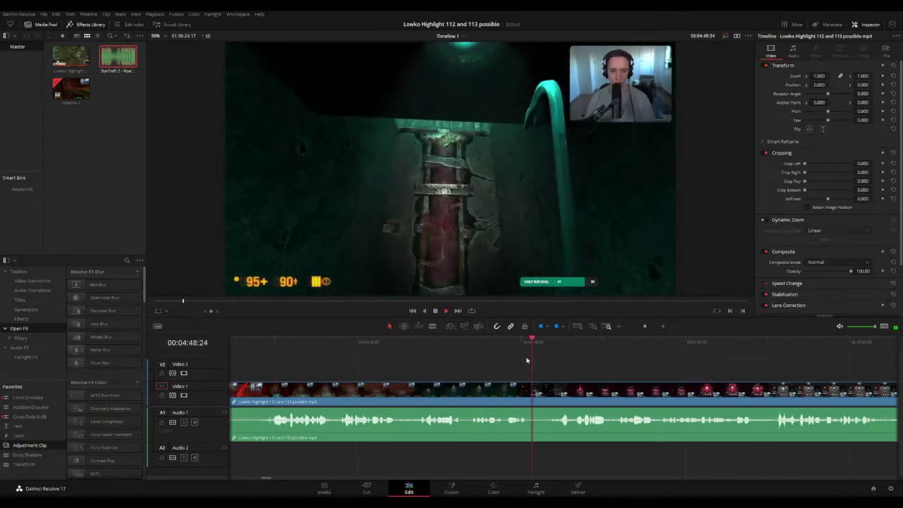
left_click(538, 393)
key("a")
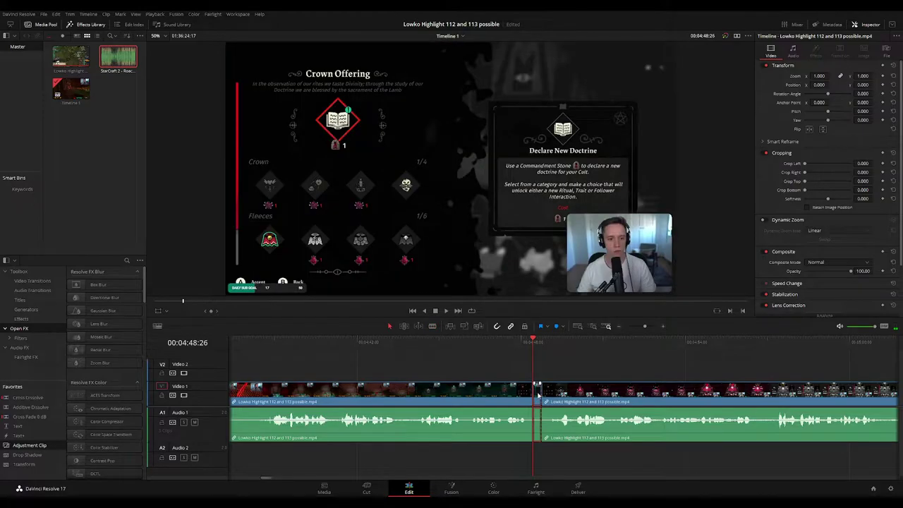
left_click(538, 395)
key("Delete")
Colour the clip before the cut near 4:48 orange and resume playback
left_click(504, 401)
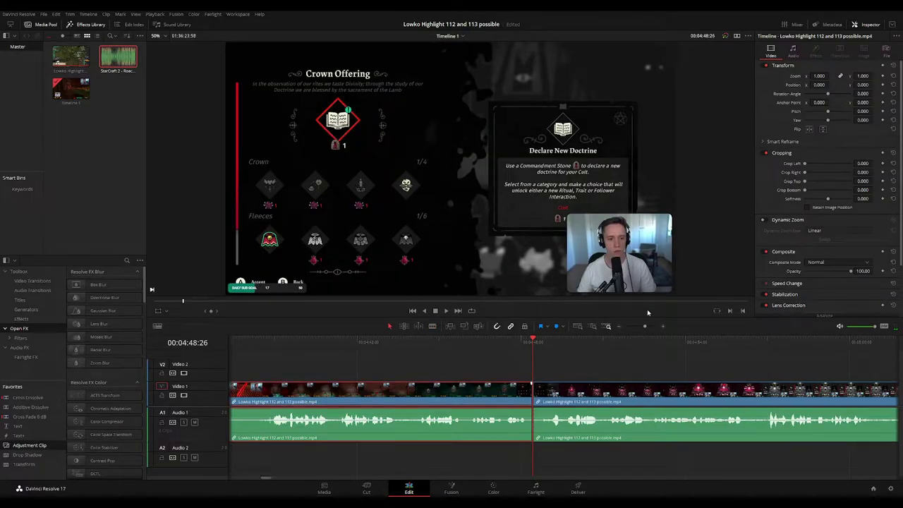
key("c")
left_click(598, 372)
key("space")
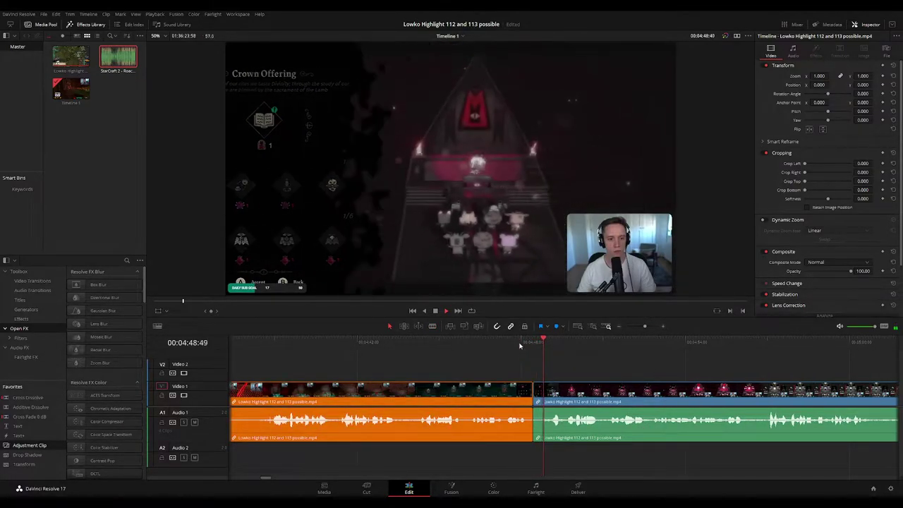
Replay the cut near 4:48 and review the footage up to about 5:45 for further edit points
left_click(520, 345)
scroll(616, 372, "down", 3)
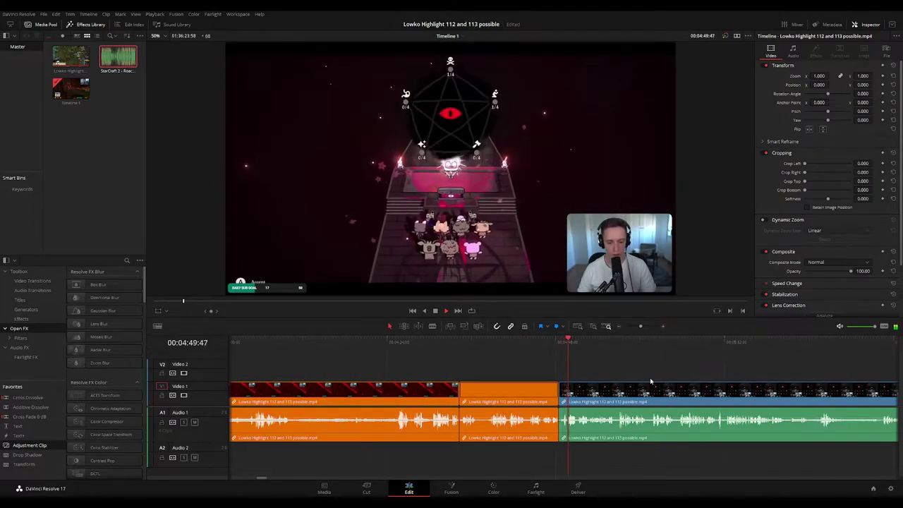
scroll(621, 375, "right", 3)
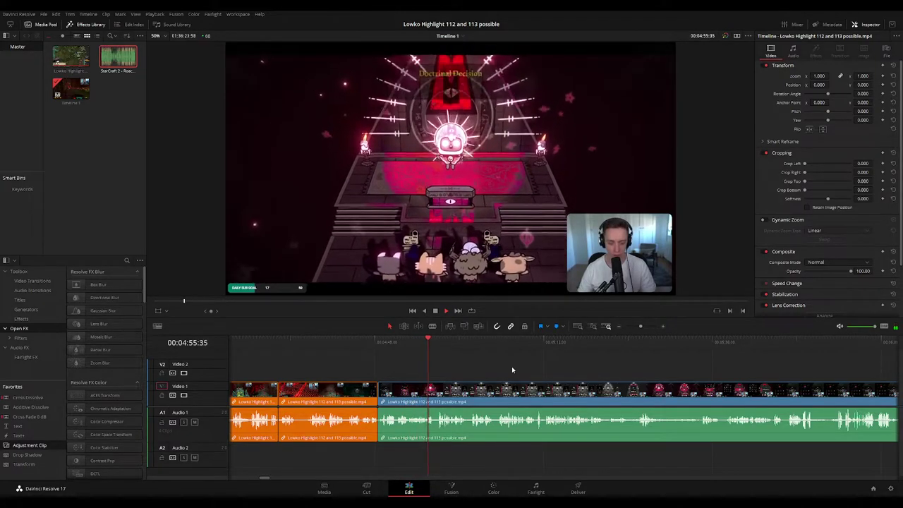
scroll(492, 369, "right", 2)
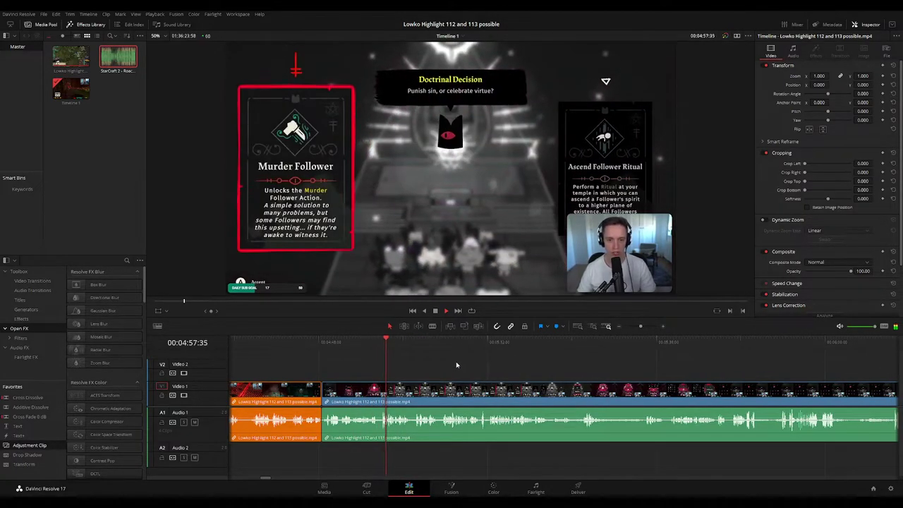
scroll(437, 363, "right", 2)
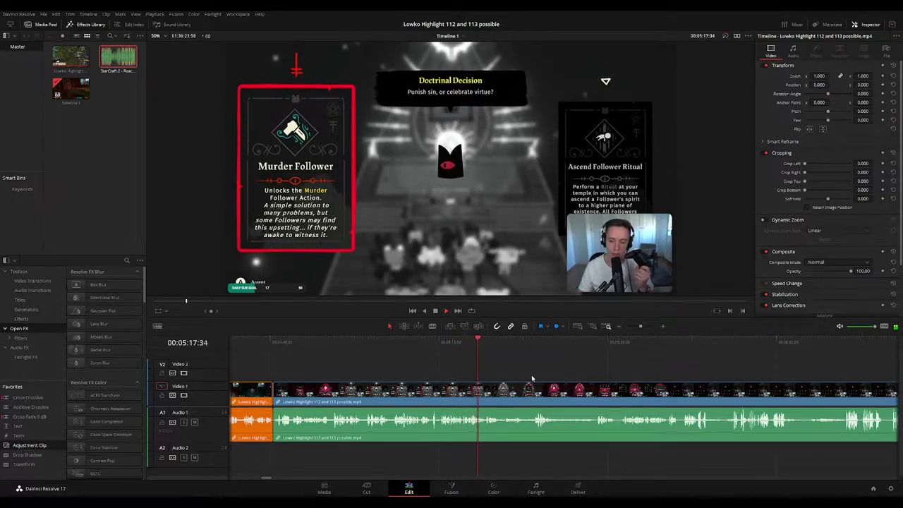
key("Delete")
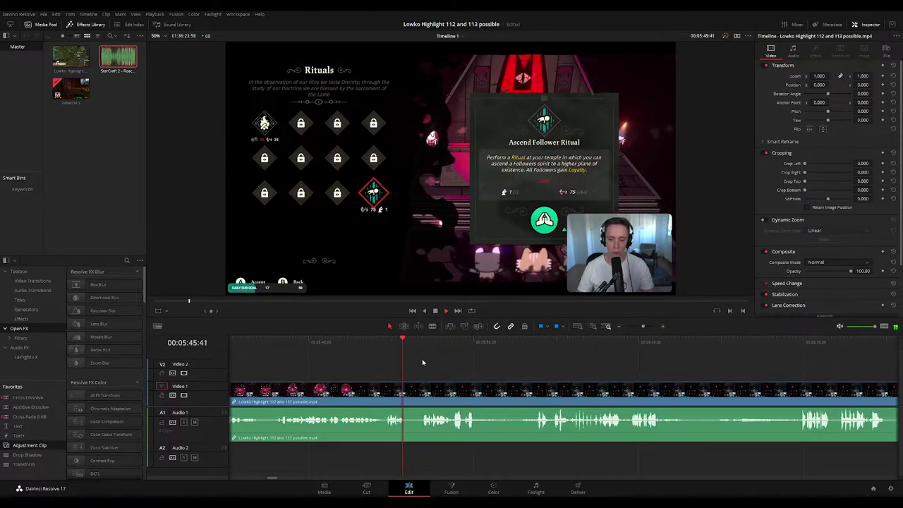
Cut out just under one second of footage and audio starting at about 00:05:45:52, closing the gap
key("b")
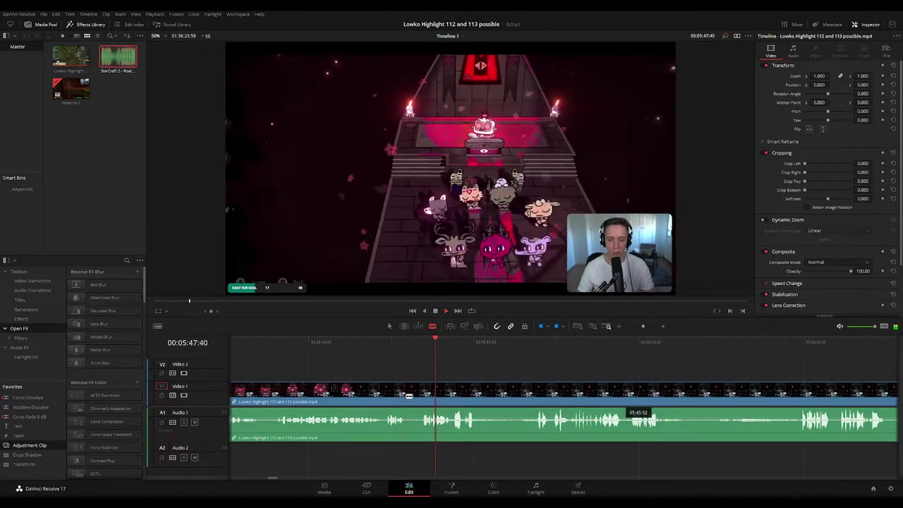
left_click(406, 395)
left_click(421, 393)
key("a")
left_click(414, 396)
key("Delete")
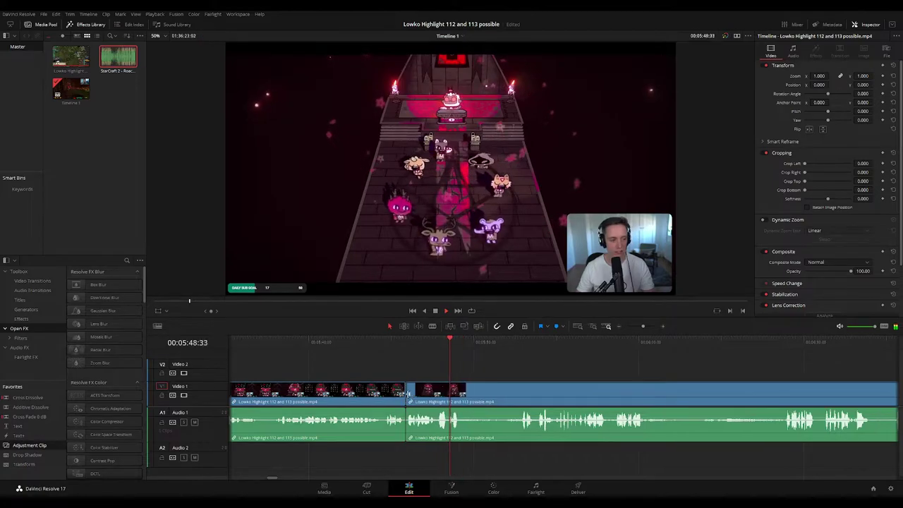
Colour the clip before the cut near 5:46 teal
left_click(389, 392)
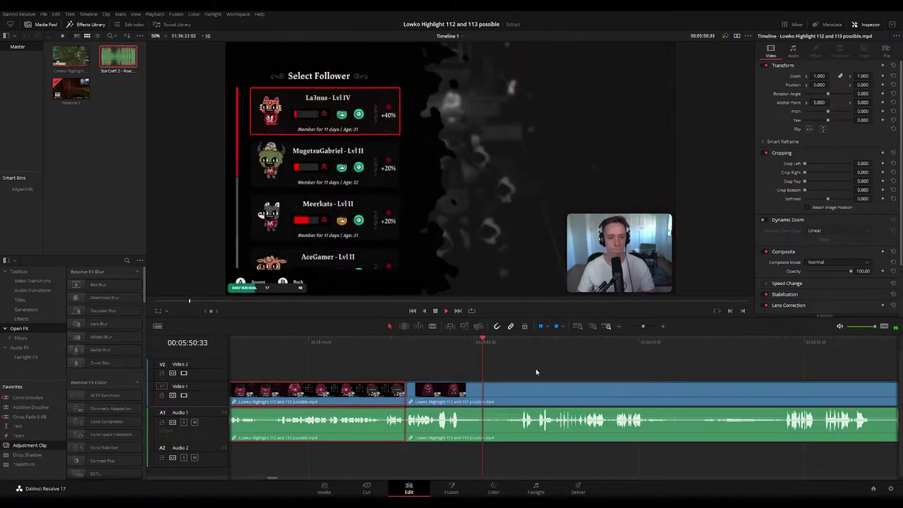
key("c")
left_click(424, 365)
Add a Cross Dissolve to the video and a Cross Fade 0 dB to the audio at the cut near 5:46
left_click(389, 343)
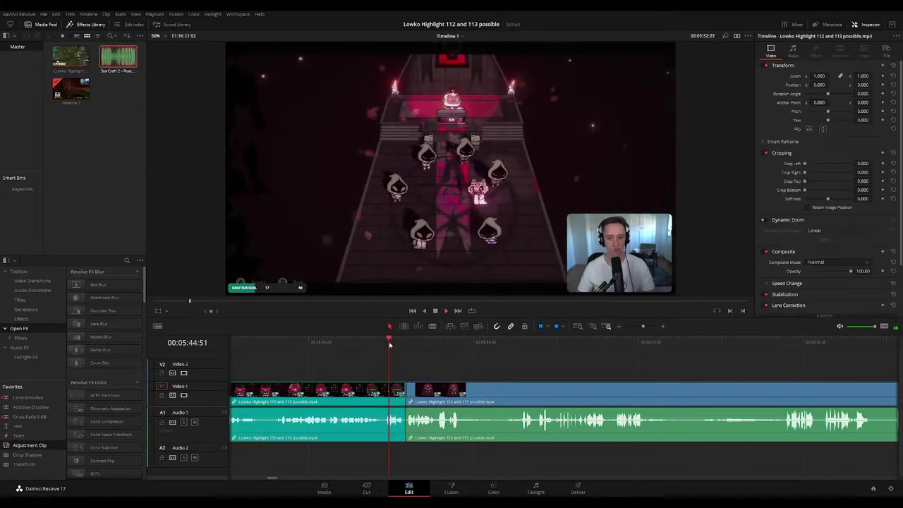
left_click_drag(28, 397, 377, 420)
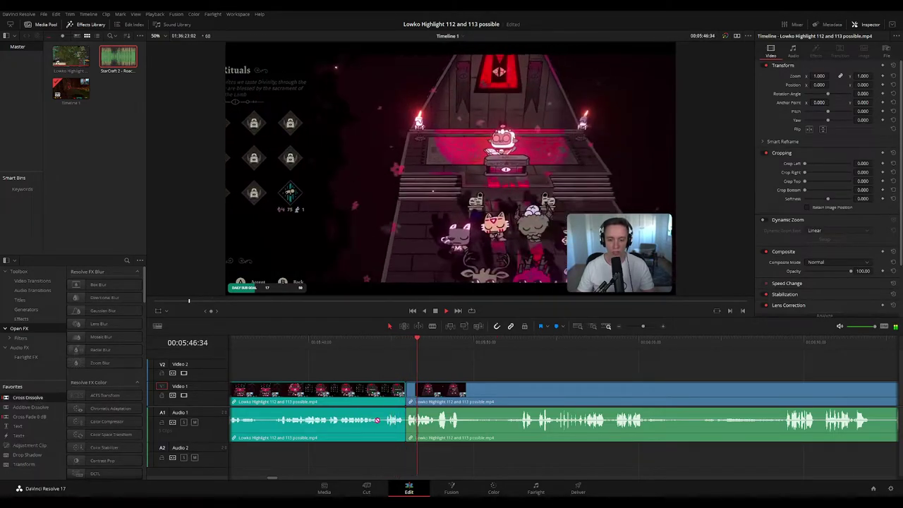
left_click(398, 343)
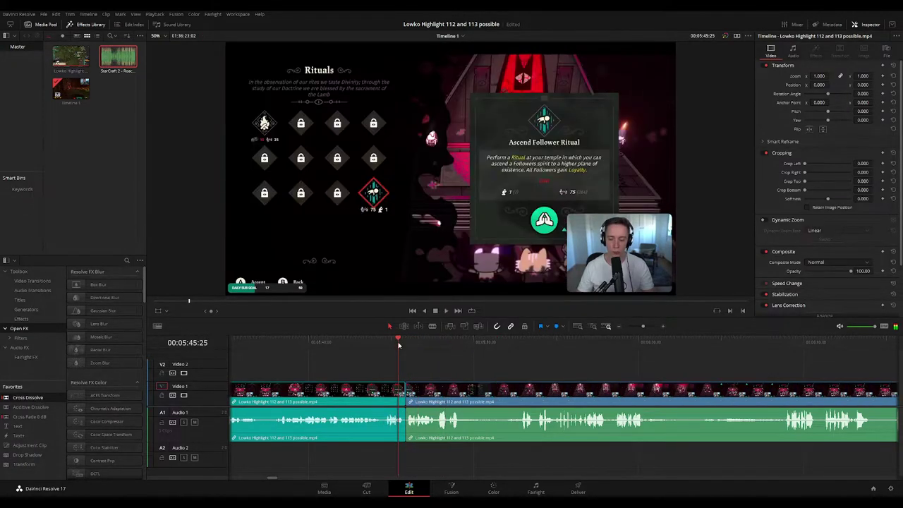
left_click_drag(44, 417, 414, 425)
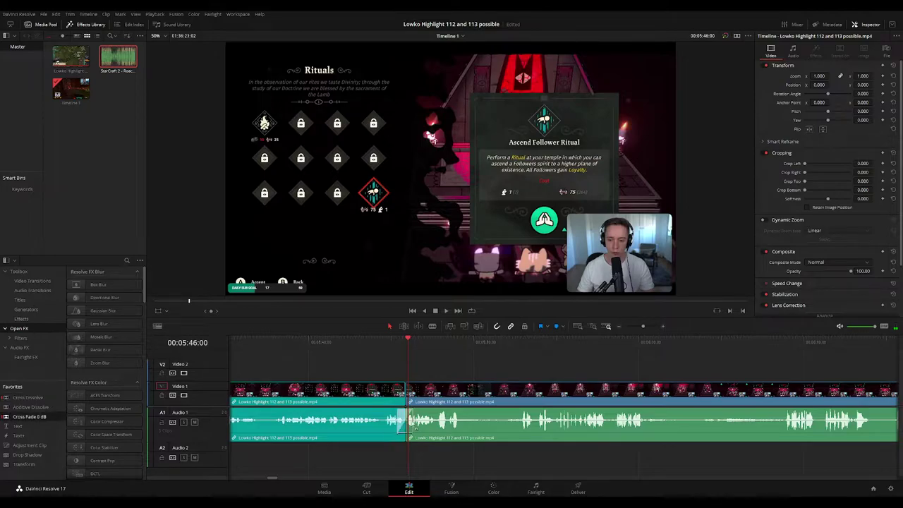
key("space")
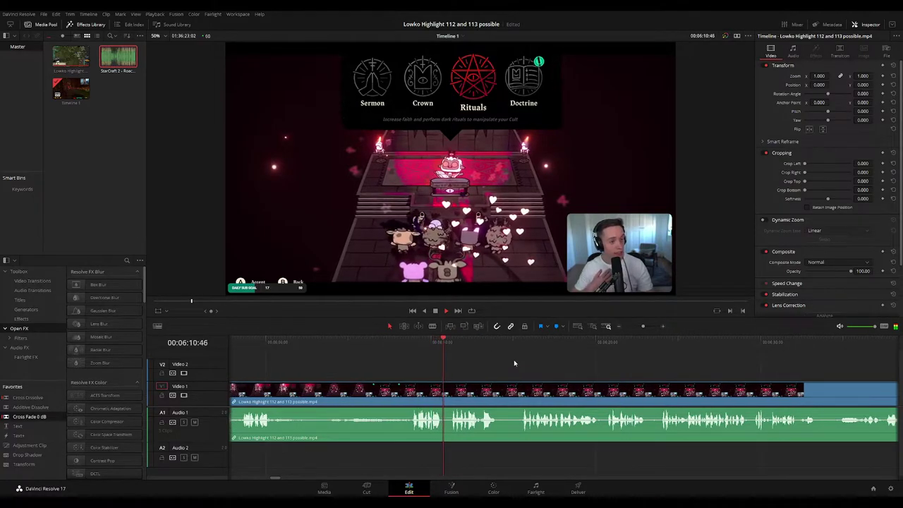
Cut out the brief stretch of footage and audio starting at 00:06:14:17, closing the gap
left_click(472, 345)
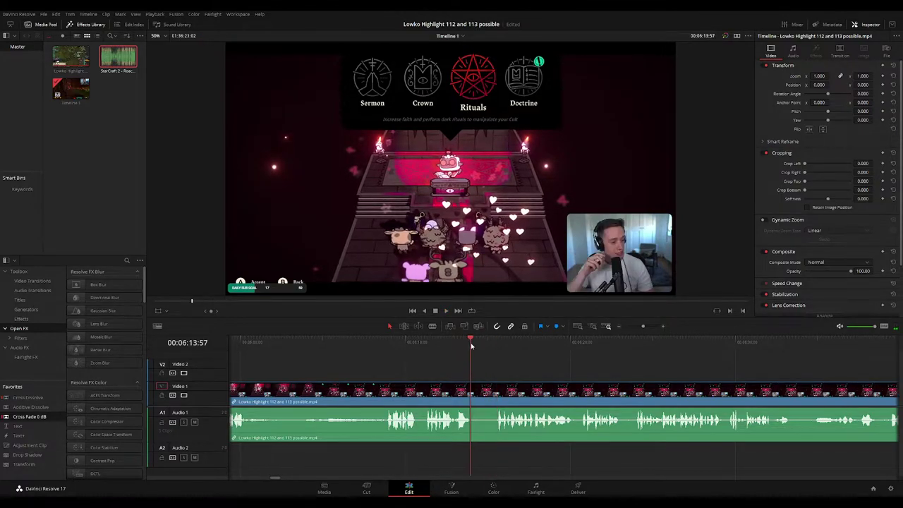
key("ctrl+b")
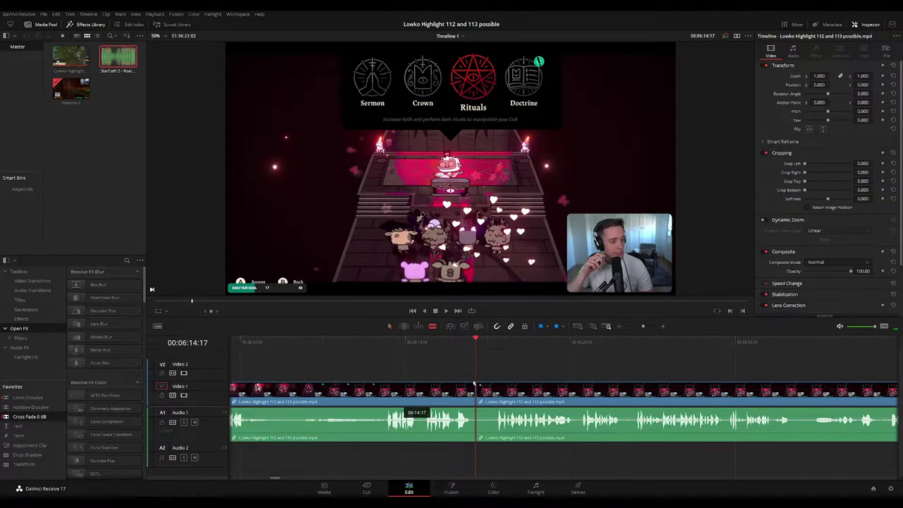
left_click(478, 390)
key("Delete")
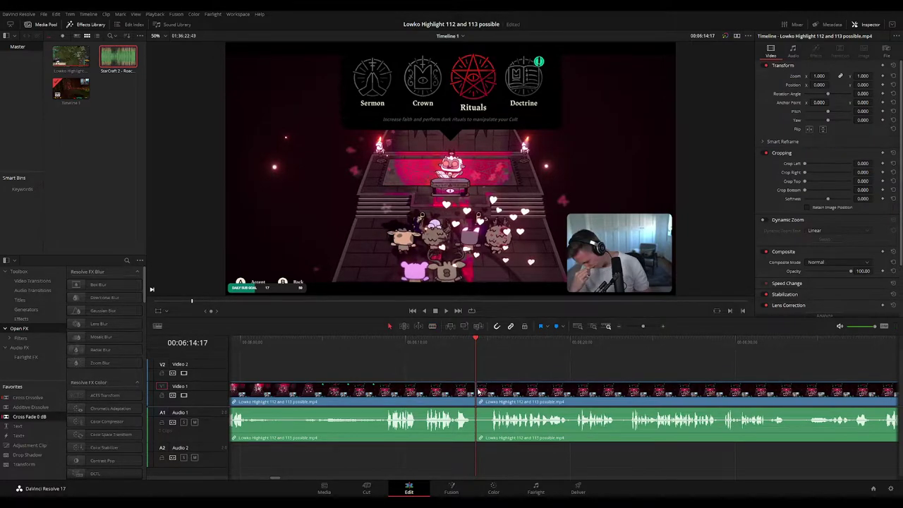
Place an Adjustment Clip on Video 2 starting at the cut near 6:14 and colour the clip before that cut teal
left_click_drag(42, 443, 484, 366)
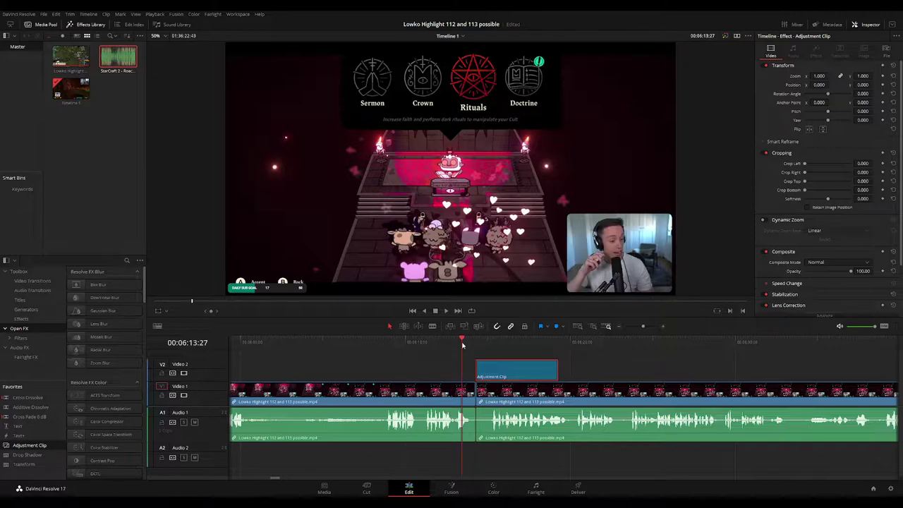
left_click(433, 390)
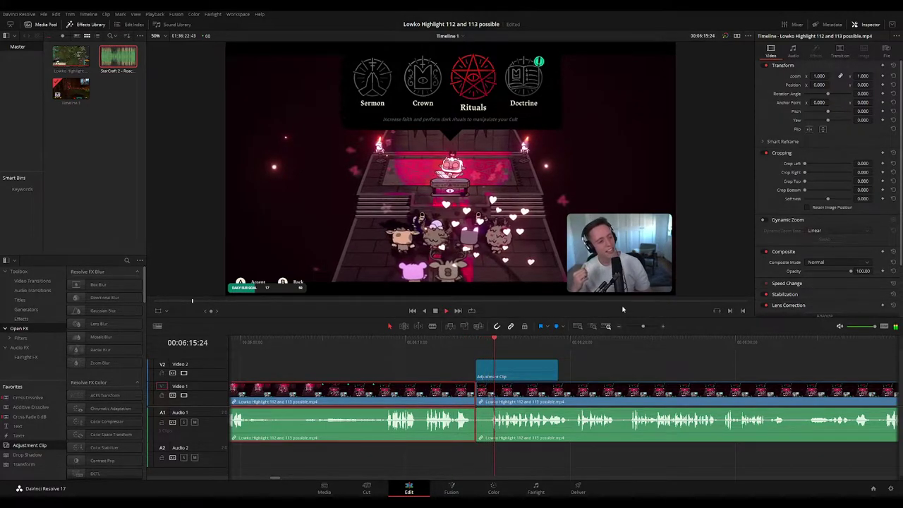
key("F1")
left_click(618, 369)
Extend the adjustment clip to about 00:06:20 and set its zoom to 1.690 and position to X -861, Y 485, enlarging the webcam
left_click_drag(618, 370, 526, 364)
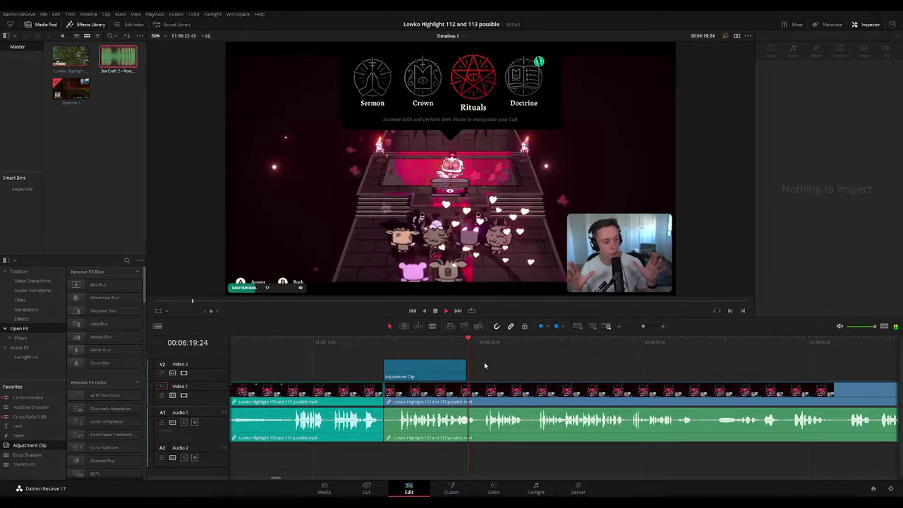
left_click(466, 368)
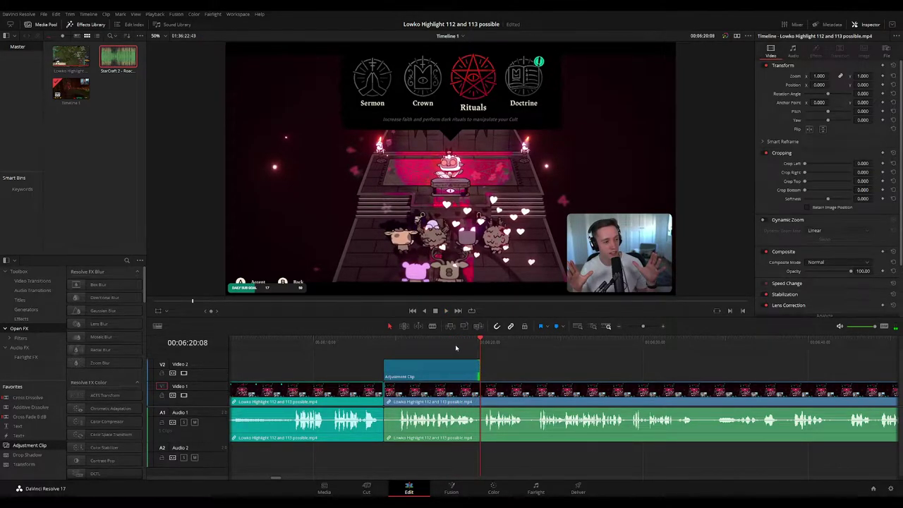
left_click(455, 344)
left_click(470, 378)
left_click_drag(818, 76, 874, 85)
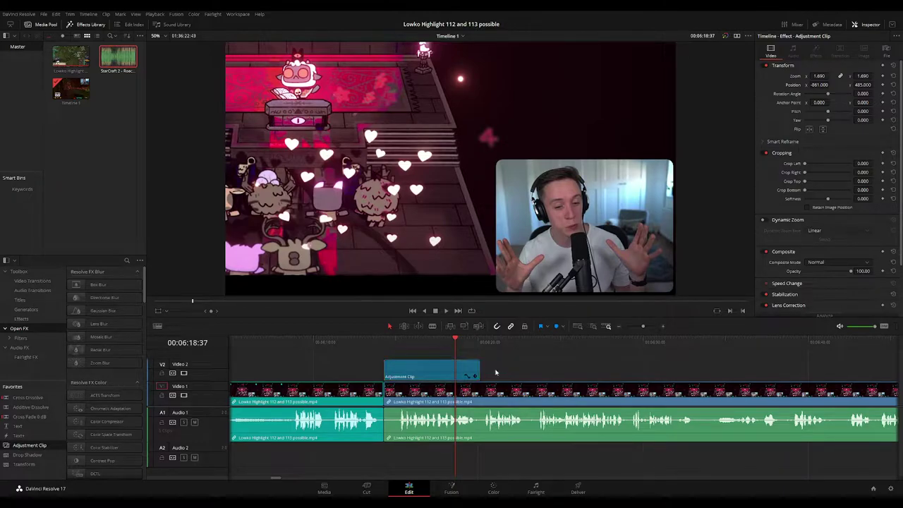
Play back the zoomed-in section from about 6:13 to 6:22 to check the webcam close-up
left_click_drag(472, 342, 362, 348)
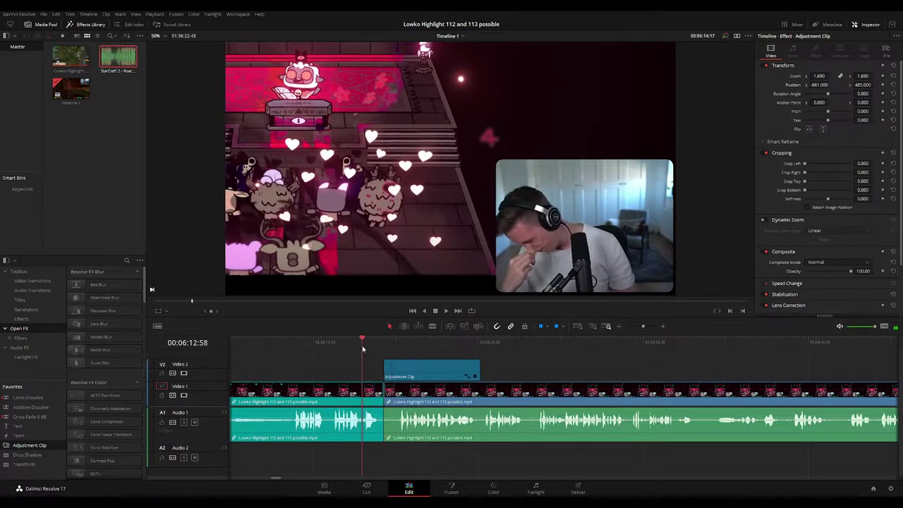
key("space")
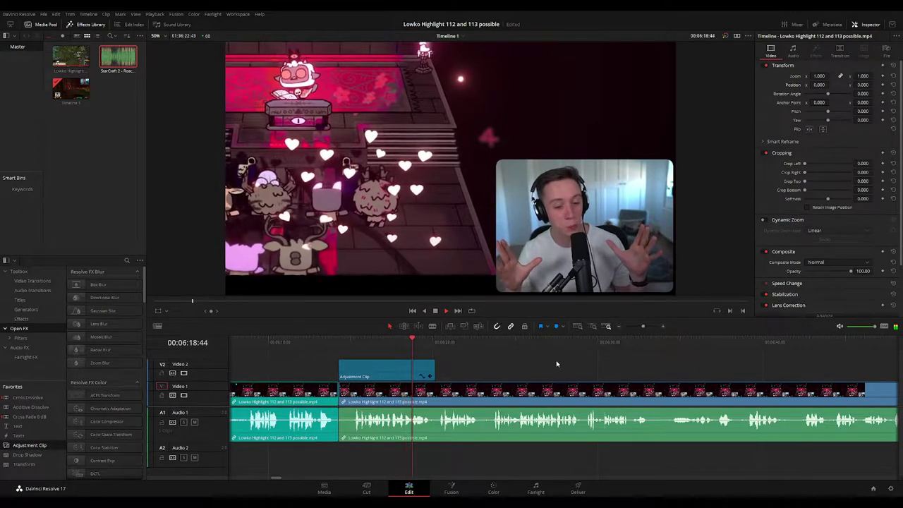
left_click_drag(552, 373, 538, 373)
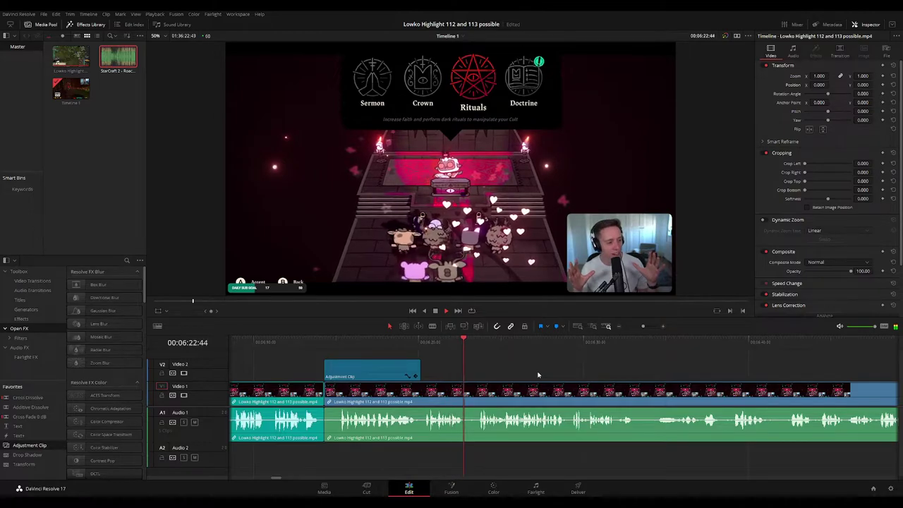
Cut out the brief stretch of footage and audio starting at 00:06:20:01, where the adjustment clip ends, closing the gap
left_click(414, 344)
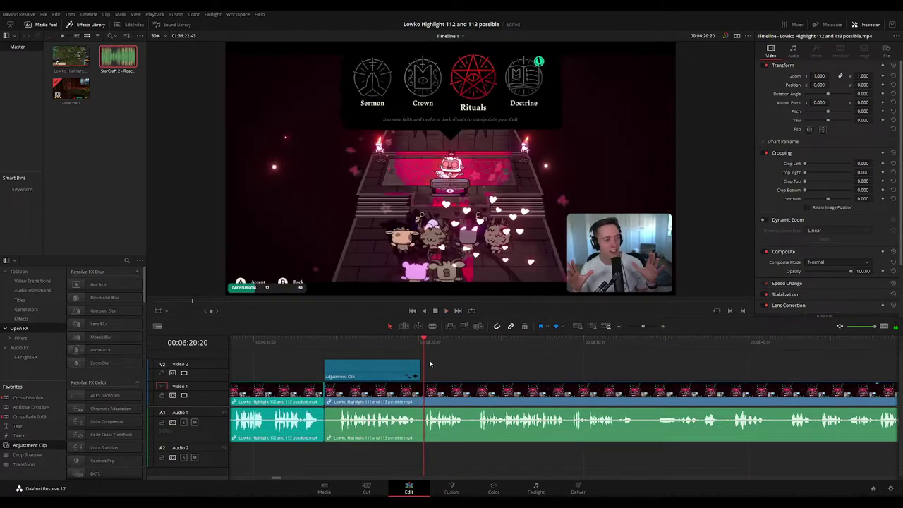
scroll(431, 363, "up", 5)
left_click_drag(548, 347, 534, 369)
key("b")
left_click(538, 394)
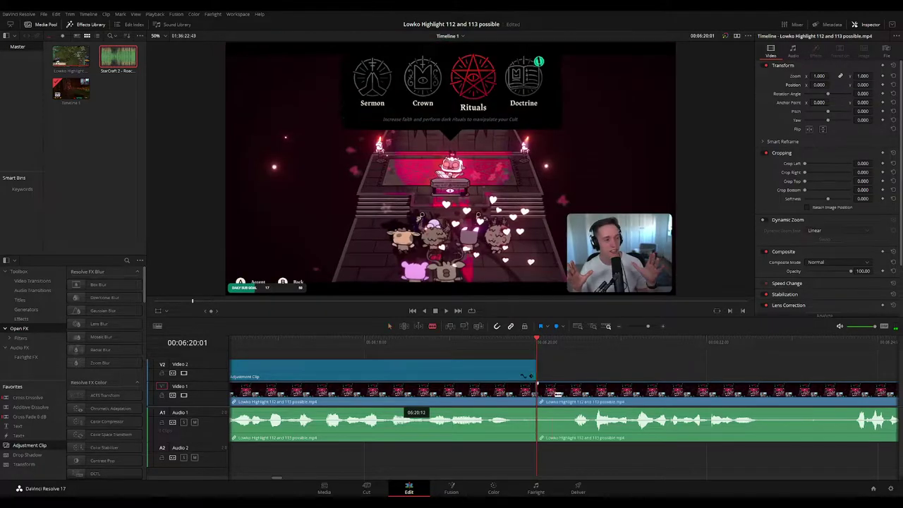
left_click(555, 395)
key("a")
left_click(544, 397)
key("Delete")
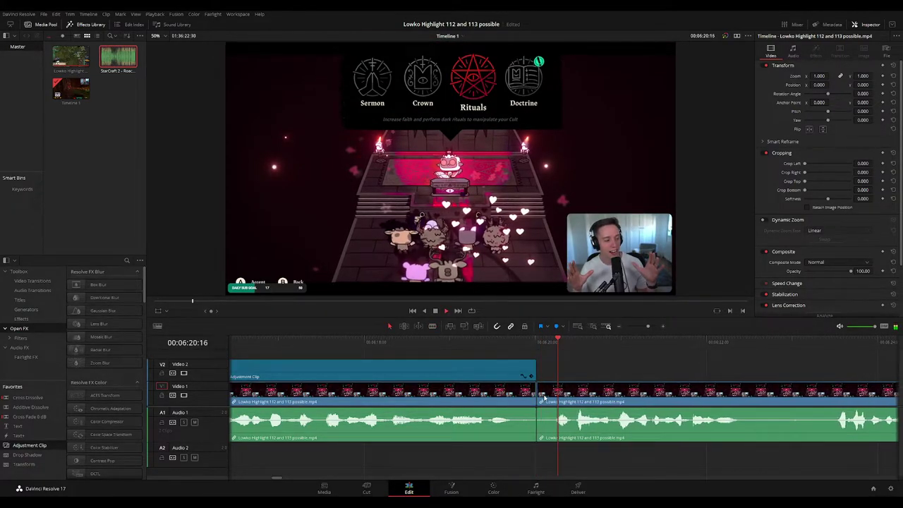
Colour-mark the clip beneath the adjustment clip, before the cut near 6:20, as reviewed
left_click(504, 405)
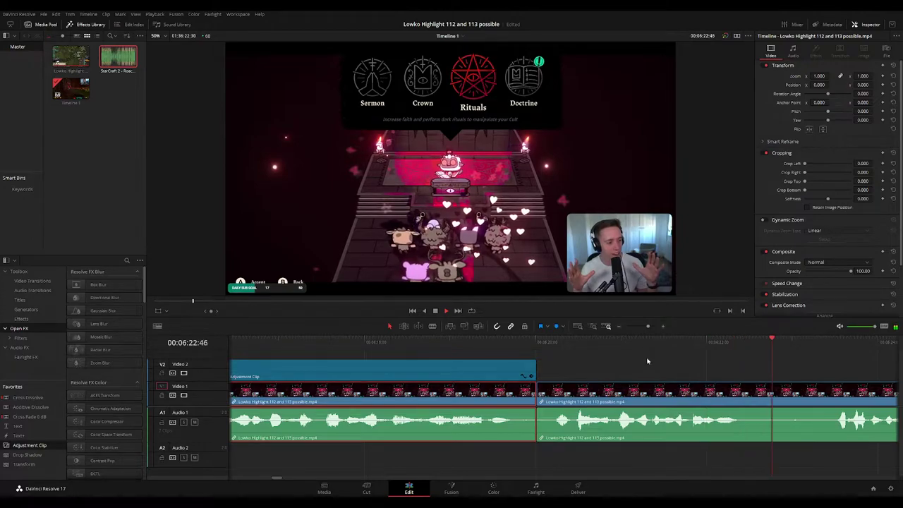
key("2")
left_click(694, 365)
scroll(597, 372, "down", 10)
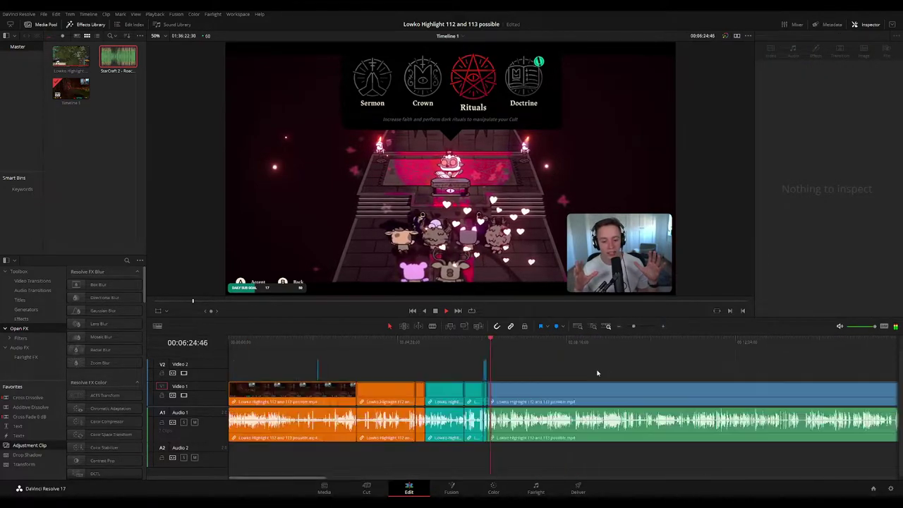
Cut out the roughly one-second stretch of footage and audio starting at about 00:06:33, closing the gap
scroll(597, 372, "down", 2)
left_click_drag(631, 328, 642, 327)
left_click_drag(639, 364, 563, 374)
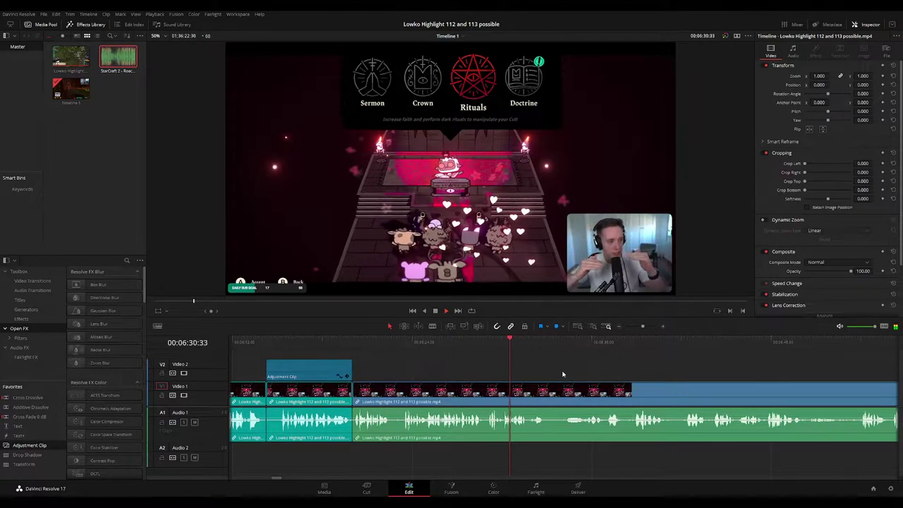
scroll(536, 367, "down", 2)
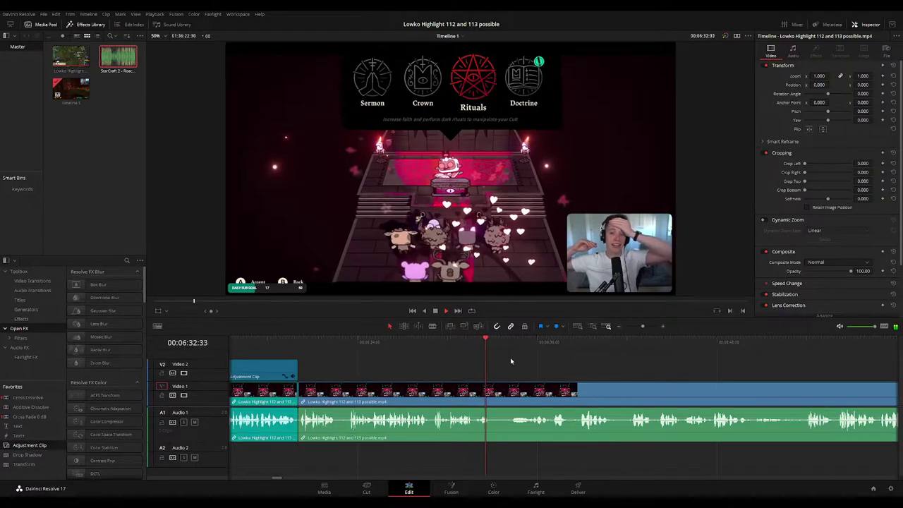
key("space")
key("b")
left_click(494, 389)
key("space")
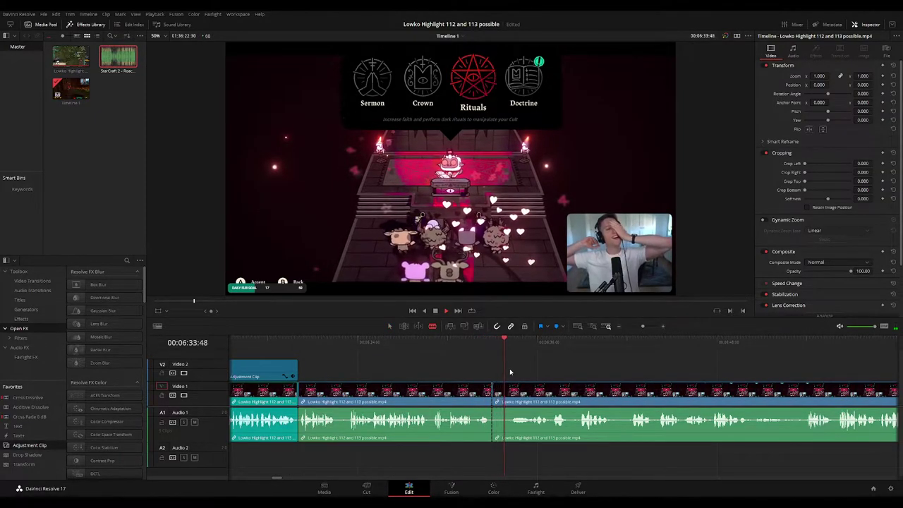
left_click(509, 397)
key("a")
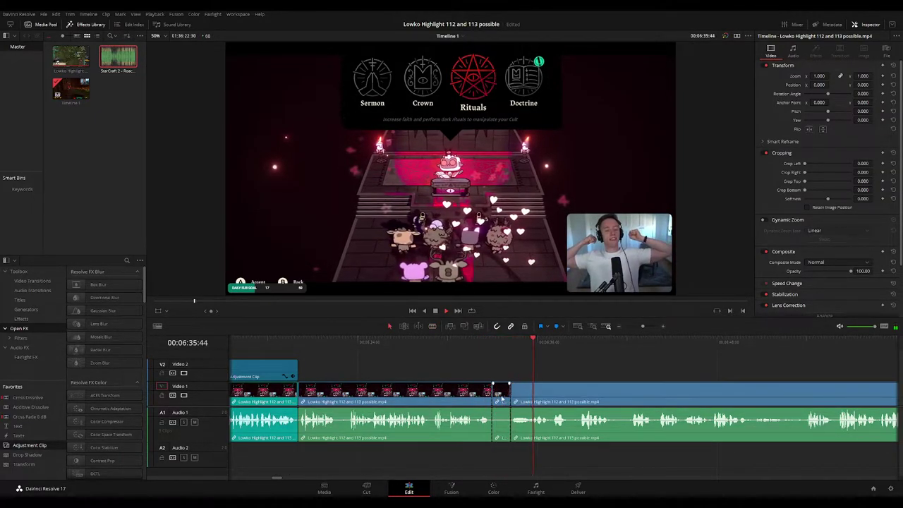
key("Delete")
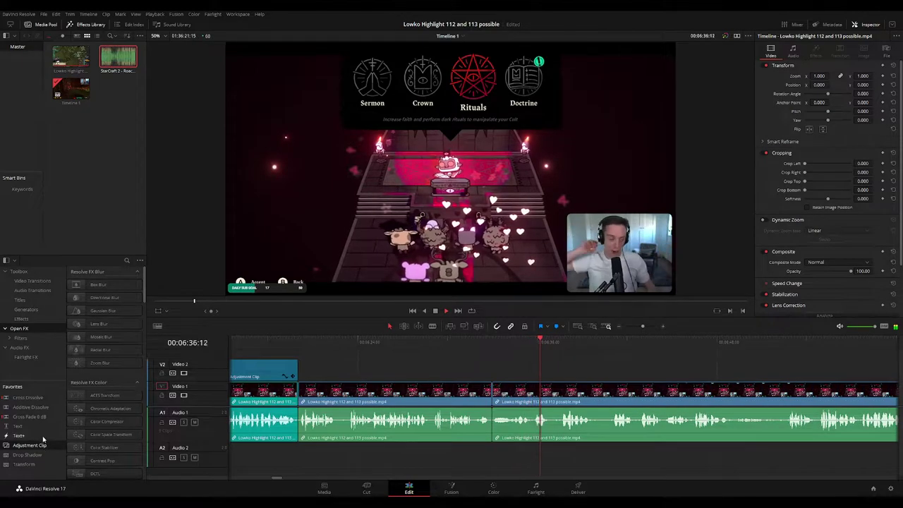
Add a Cross Fade 0 dB to the audio at the cut near 6:33 and colour-mark the clip before it teal
left_click_drag(42, 417, 543, 428)
left_click(496, 390)
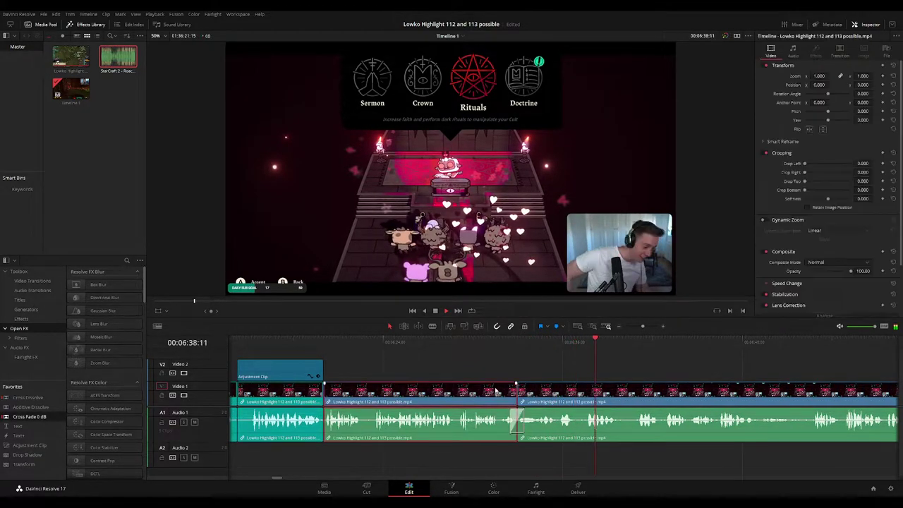
left_click(689, 372)
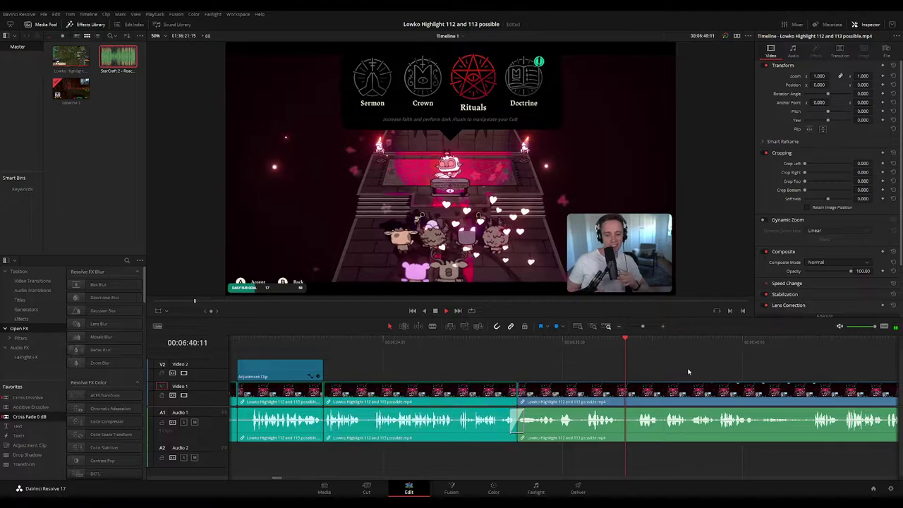
Play back the sermon menu footage from about 6:40 to 7:09, checking for unwanted moments
scroll(605, 357, "right", 8)
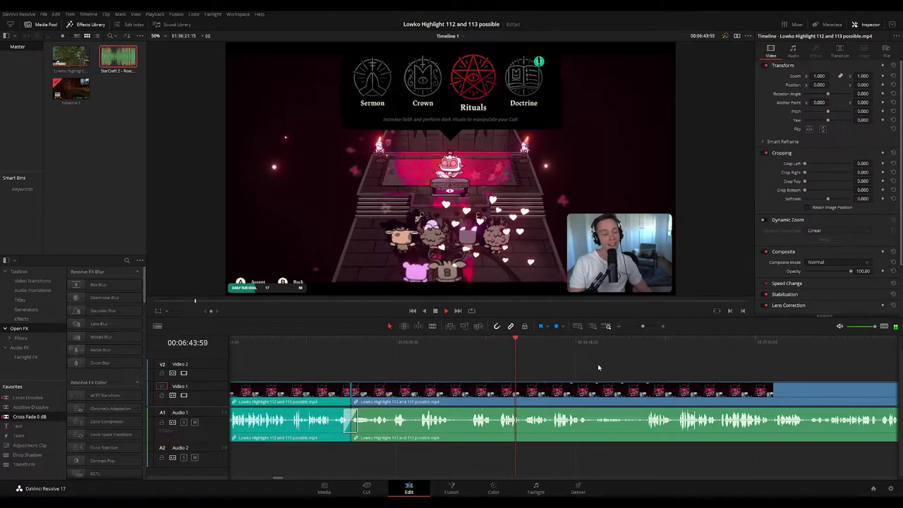
scroll(585, 366, "right", 1)
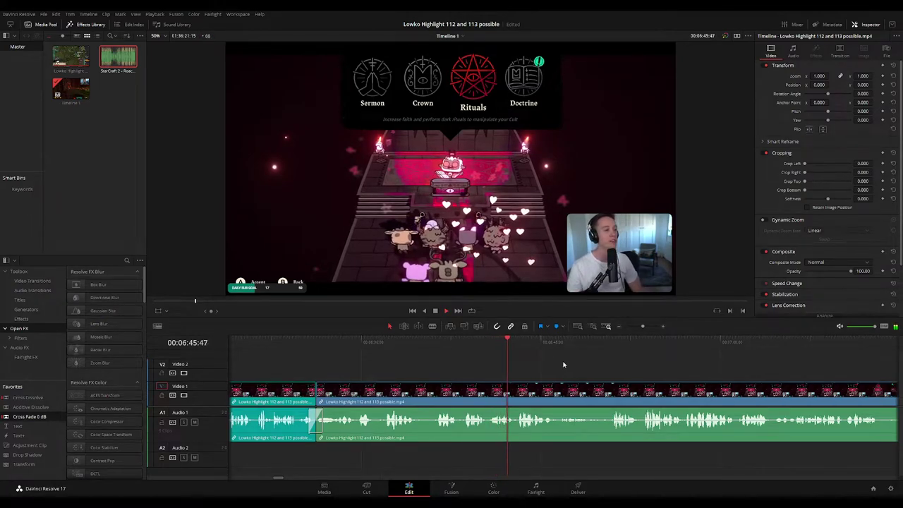
scroll(578, 363, "right", 1)
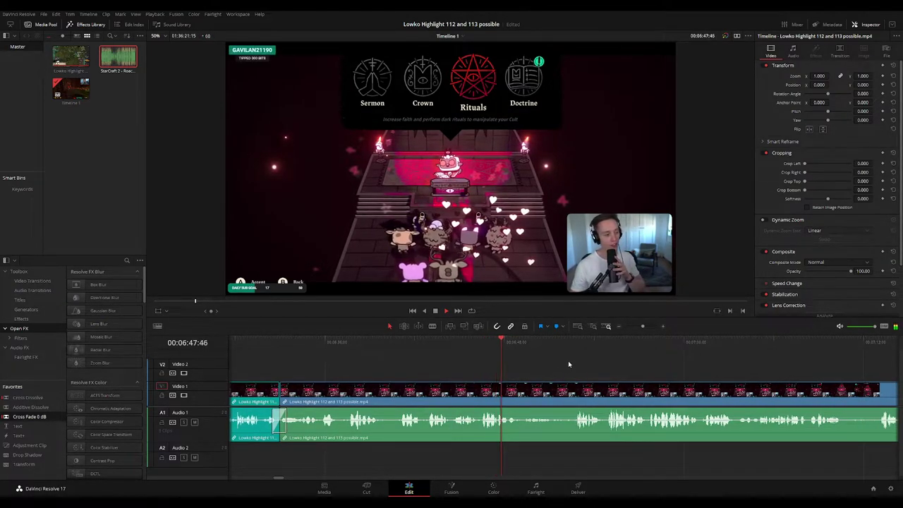
scroll(569, 364, "right", 1)
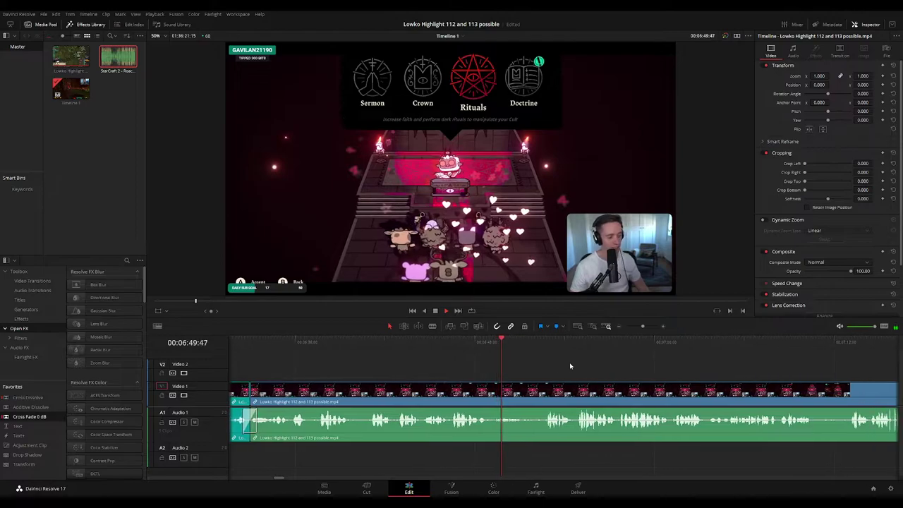
scroll(565, 365, "right", 2)
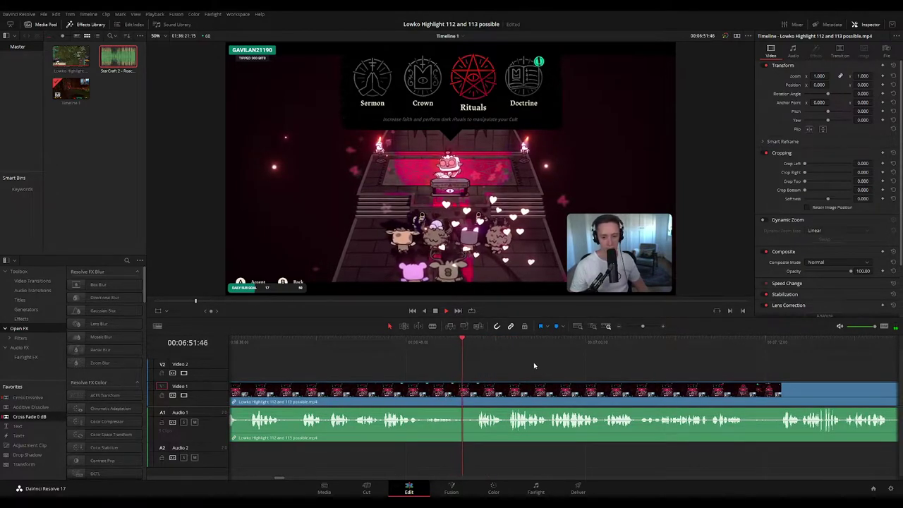
scroll(575, 367, "right", 1)
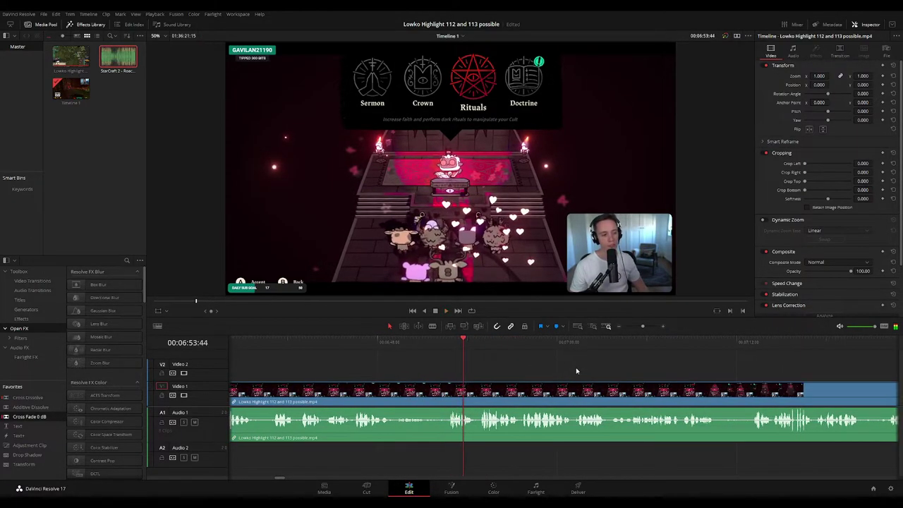
scroll(564, 367, "right", 2)
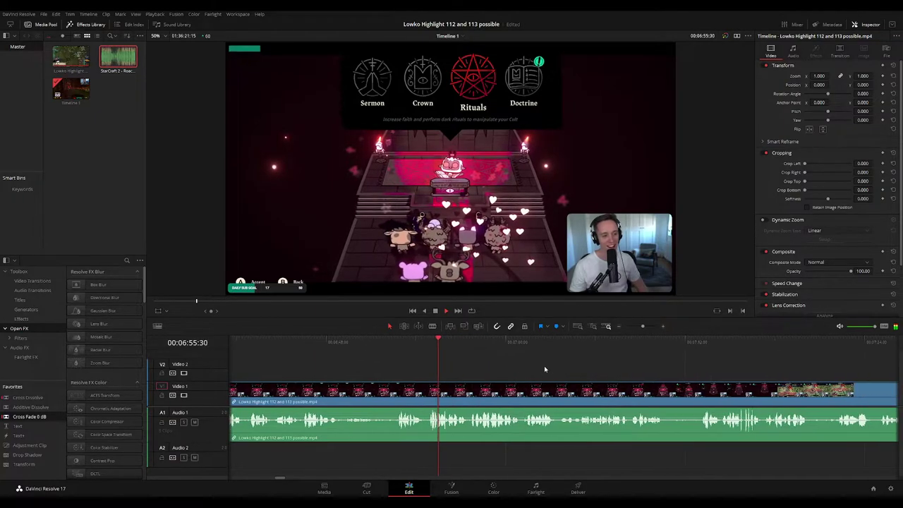
scroll(561, 366, "right", 1)
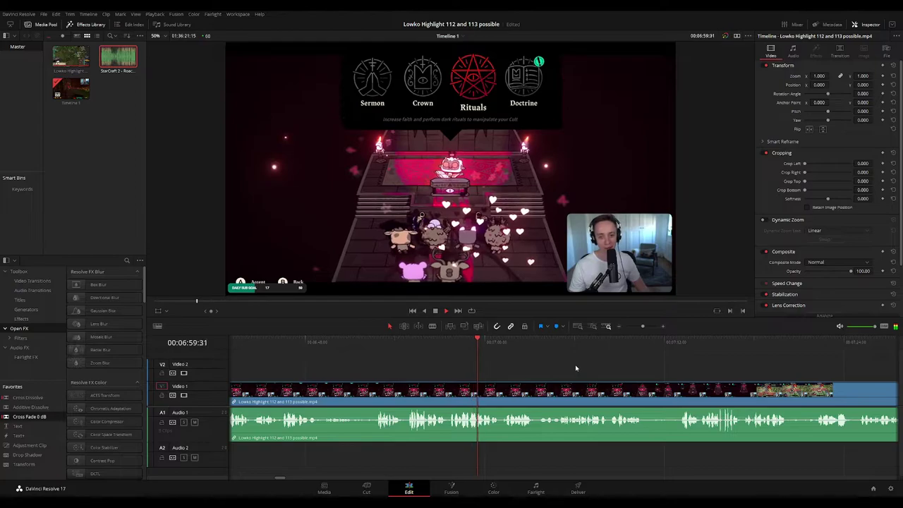
scroll(557, 366, "right", 1)
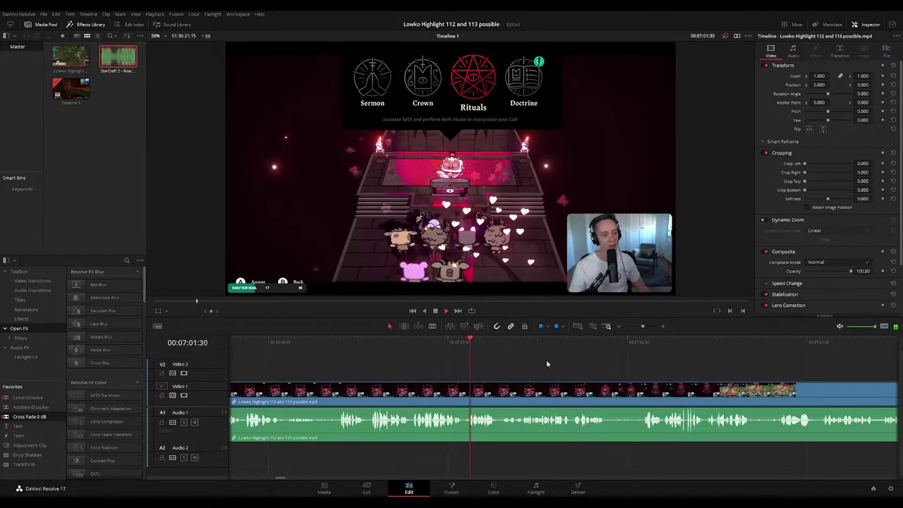
scroll(557, 363, "right", 2)
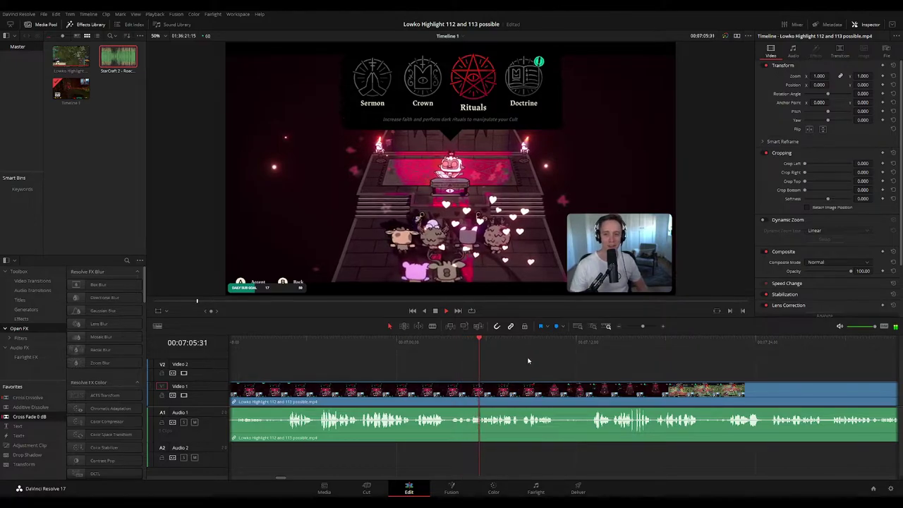
scroll(533, 362, "right", 1)
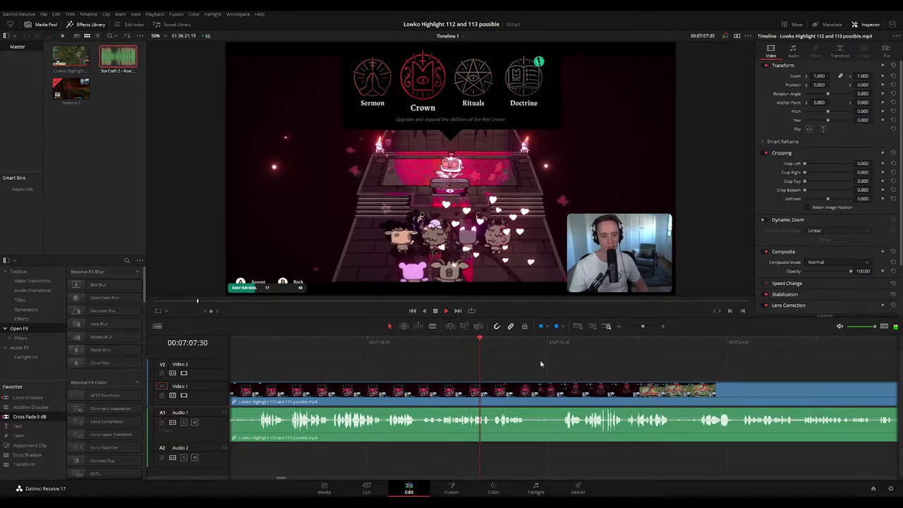
scroll(525, 365, "right", 1)
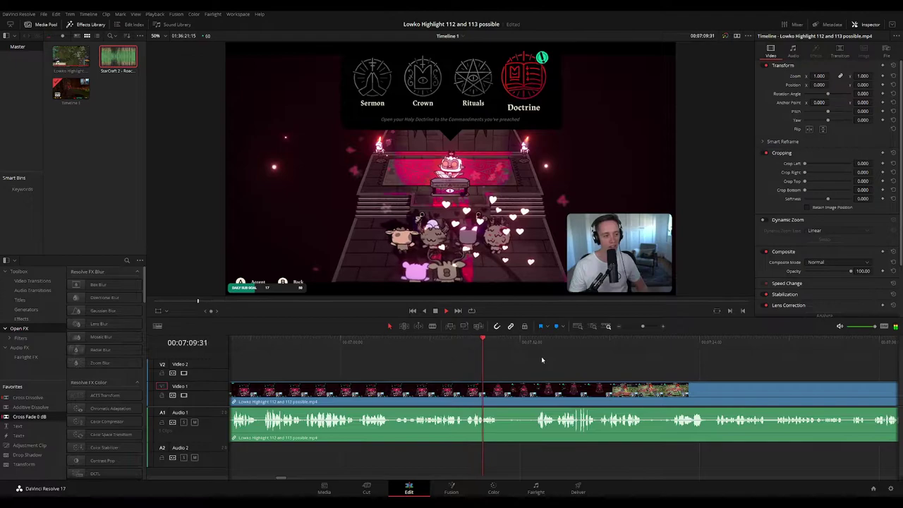
Cut out the stretch of footage and audio from 00:07:10:42 to about 00:07:12:57, closing the gap
key("b")
left_click(503, 385)
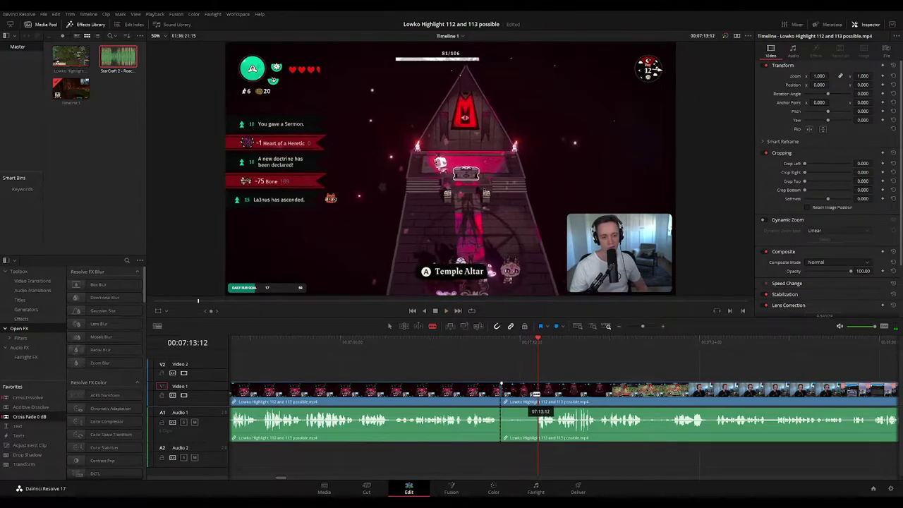
key("ctrl+s")
key("a")
key("Up")
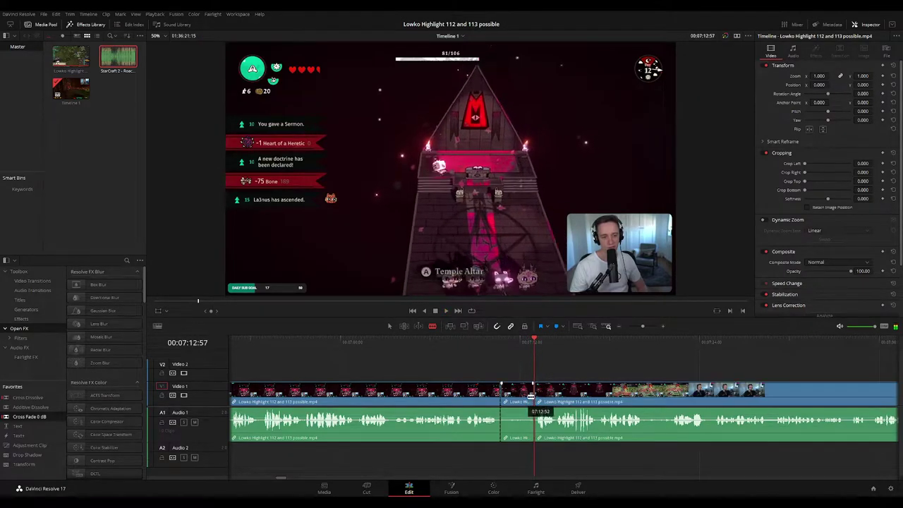
Colour-mark the clip before the 00:07:10:42 cut teal and add a Cross Fade 0 dB to the audio at that cut
left_click(489, 388)
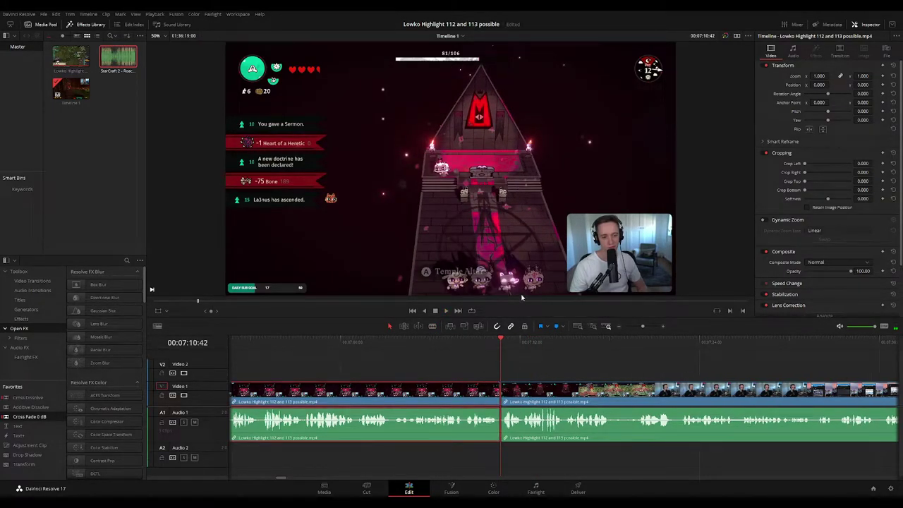
left_click(407, 388)
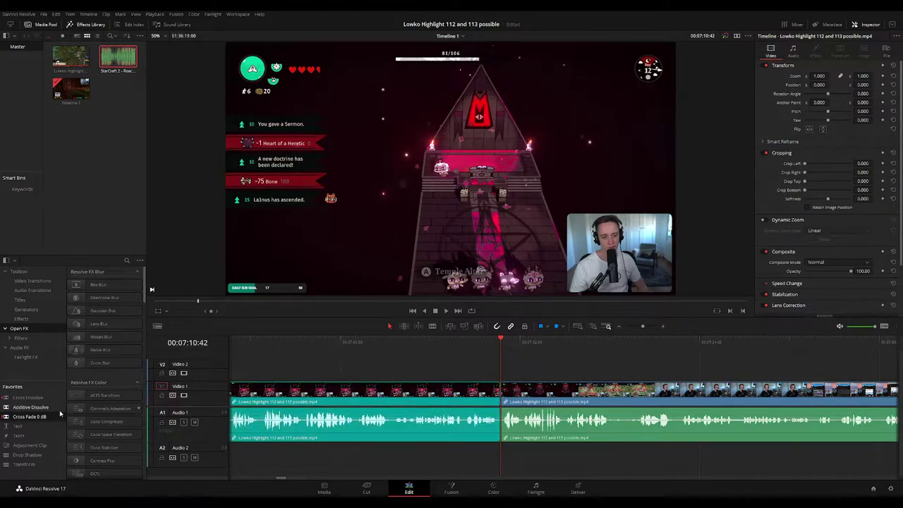
left_click(489, 342)
key("space")
Play back the footage from the cut near 7:11 to about 7:23, where the gameplay changes to the full-screen webcam
left_click_drag(684, 368, 604, 367)
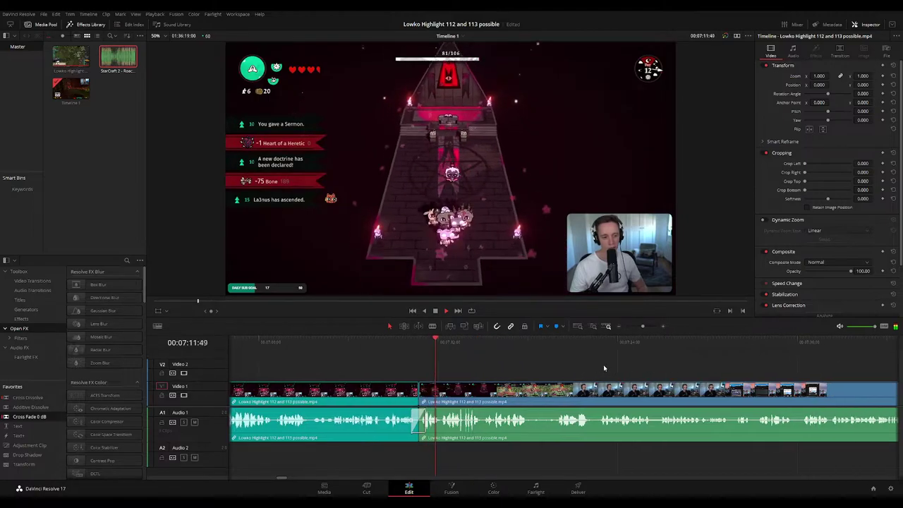
scroll(634, 366, "right", 2)
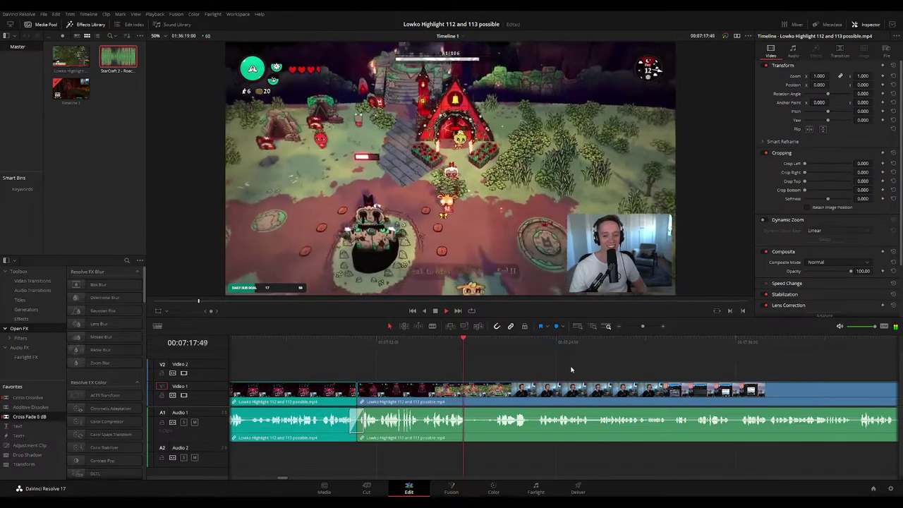
scroll(565, 367, "right", 1)
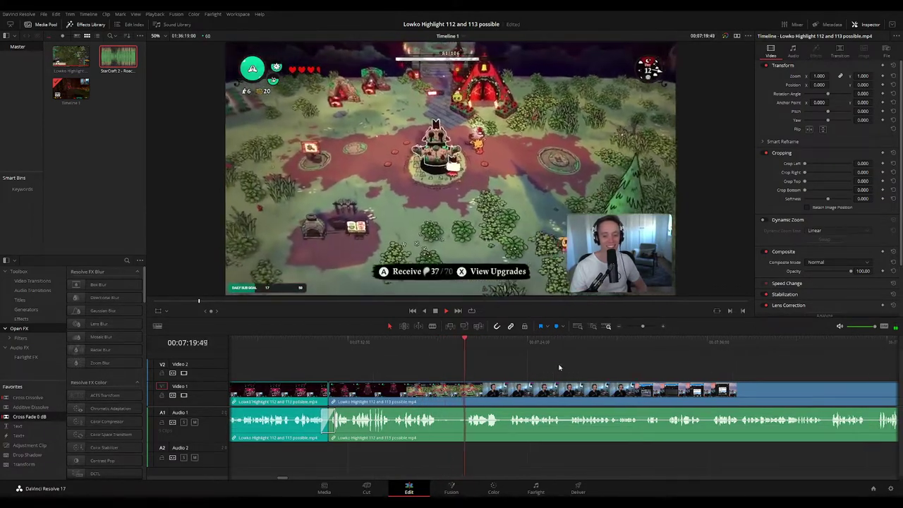
left_click(332, 342)
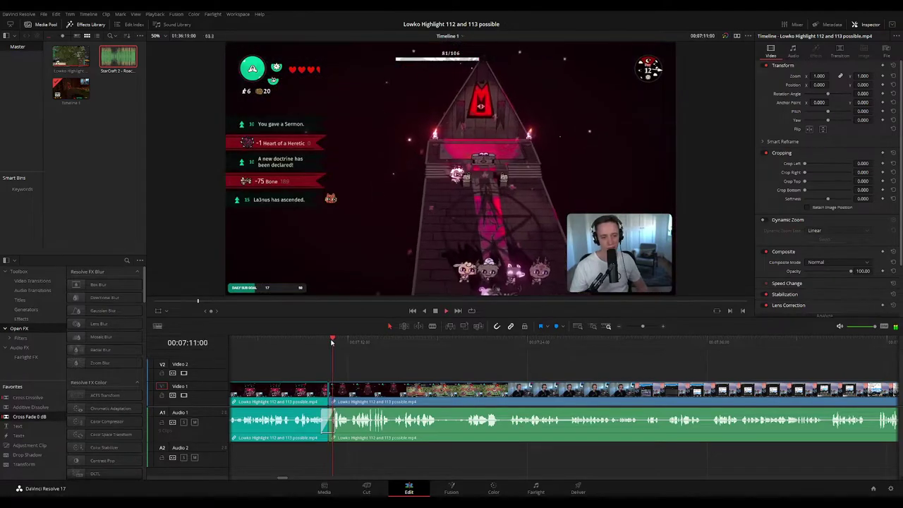
left_click(458, 341)
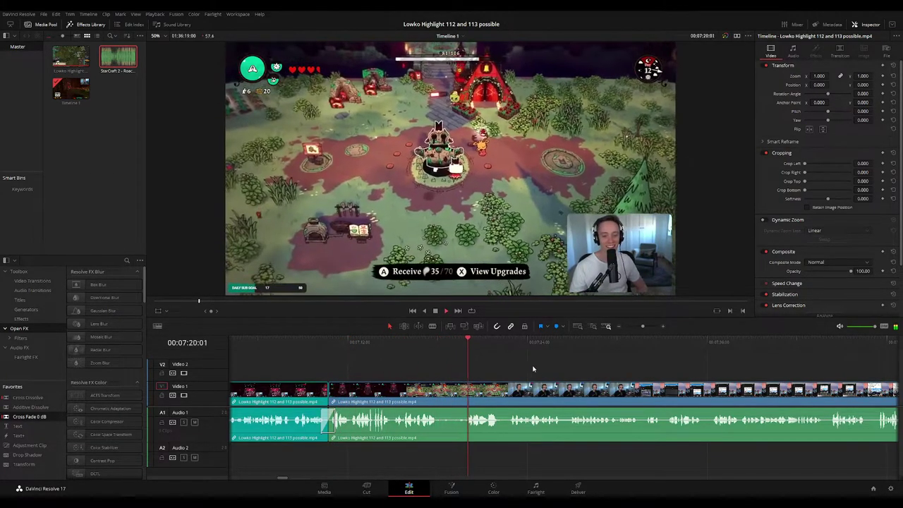
scroll(510, 365, "right", 1)
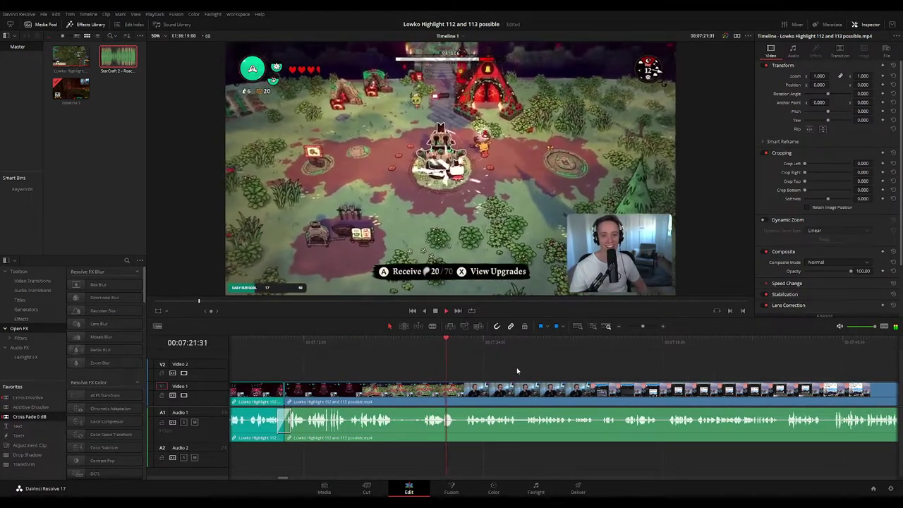
scroll(515, 372, "right", 1)
key("space")
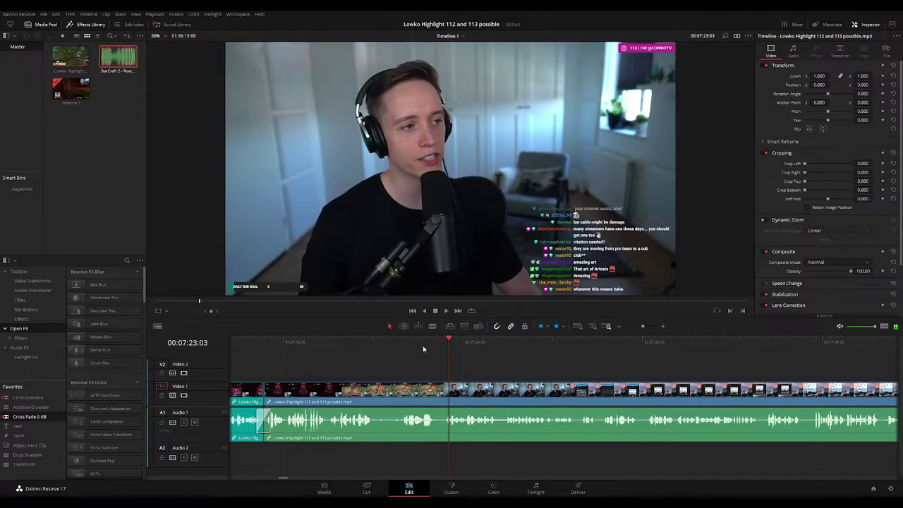
Cut out the brief stretch from 00:07:22:22 up to just before the full-screen webcam speech, including its audio, and close the gap
left_click(424, 343)
key("space")
key("space")
scroll(443, 378, "up", 3)
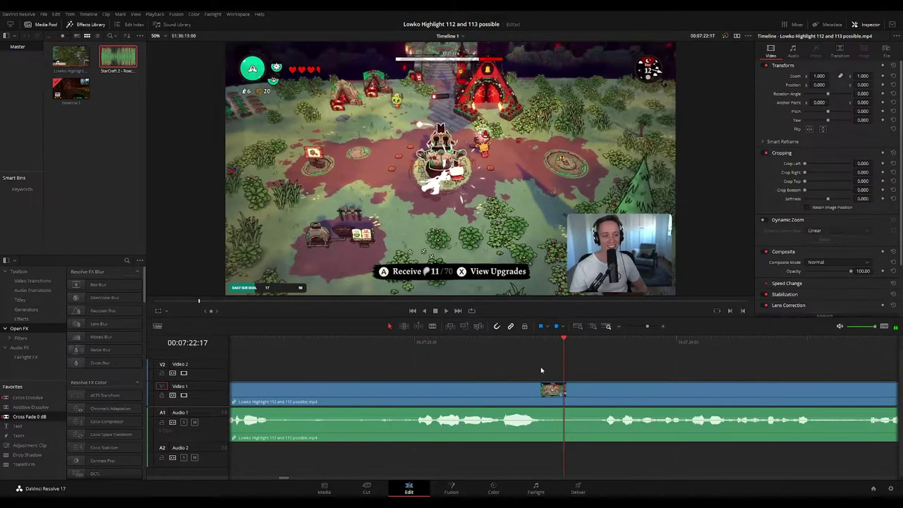
left_click_drag(563, 345, 569, 347)
key("b")
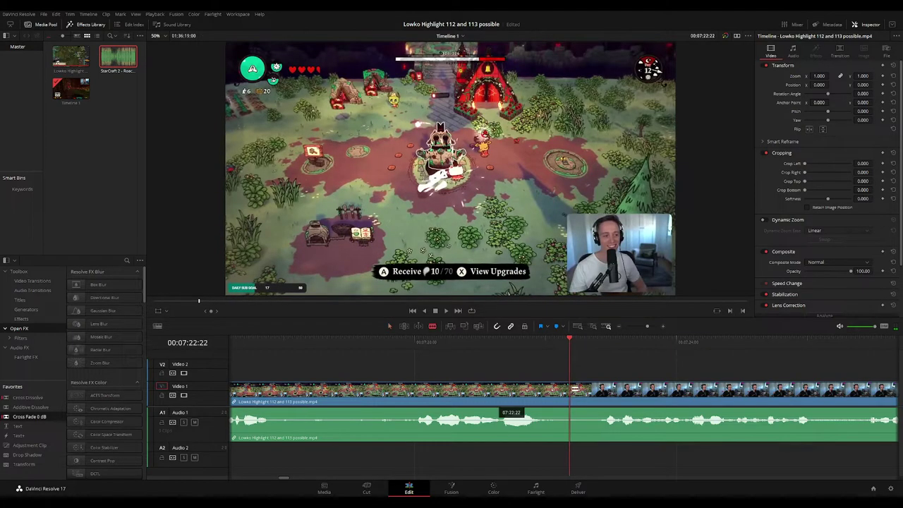
left_click(571, 390)
left_click(580, 391)
key("a")
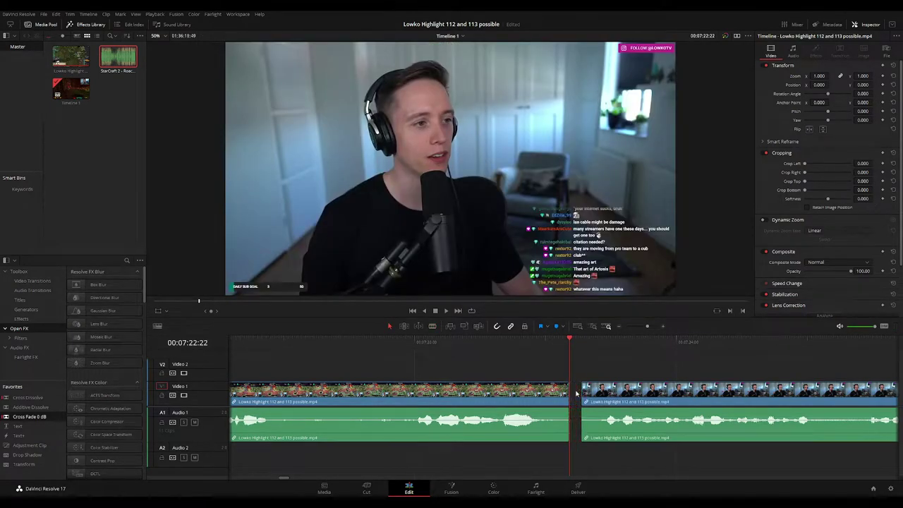
left_click(576, 394)
key("BackSpace")
key("space")
Colour-mark the gameplay clip before the 00:07:22:22 cut teal and play on into the full-screen webcam footage
left_click(566, 388)
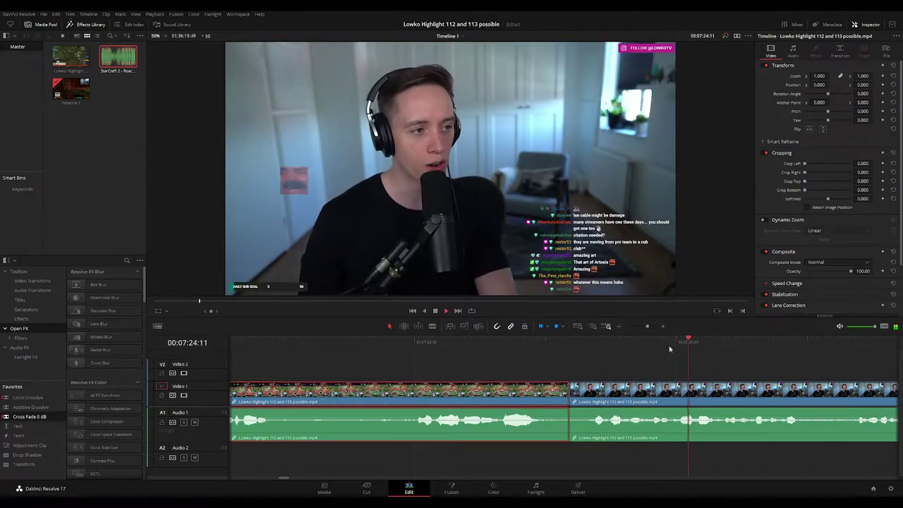
key("c")
left_click_drag(688, 346, 640, 326)
left_click(630, 367)
left_click_drag(626, 365, 465, 361)
key("space")
key("space")
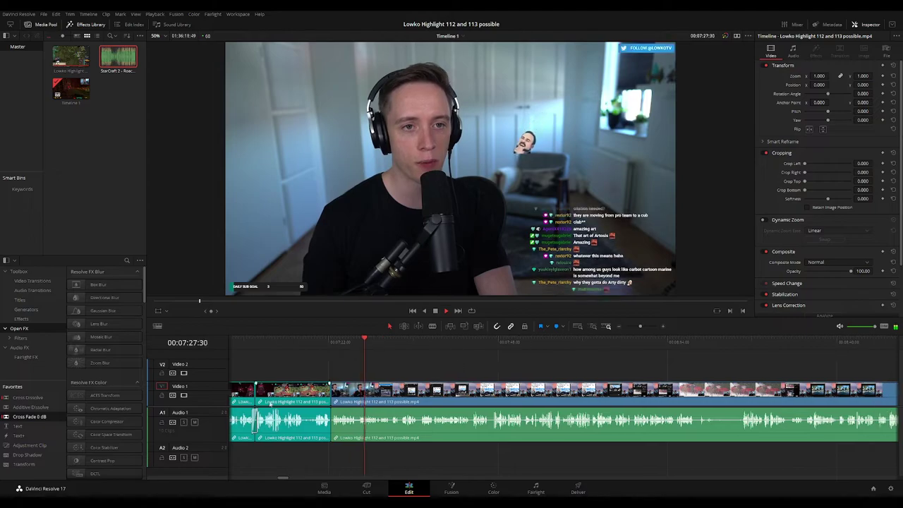
Play back the car-mods browsing footage from about 7:27 to about 8:11, looking for a moment to cut
left_click_drag(215, 442, 215, 444)
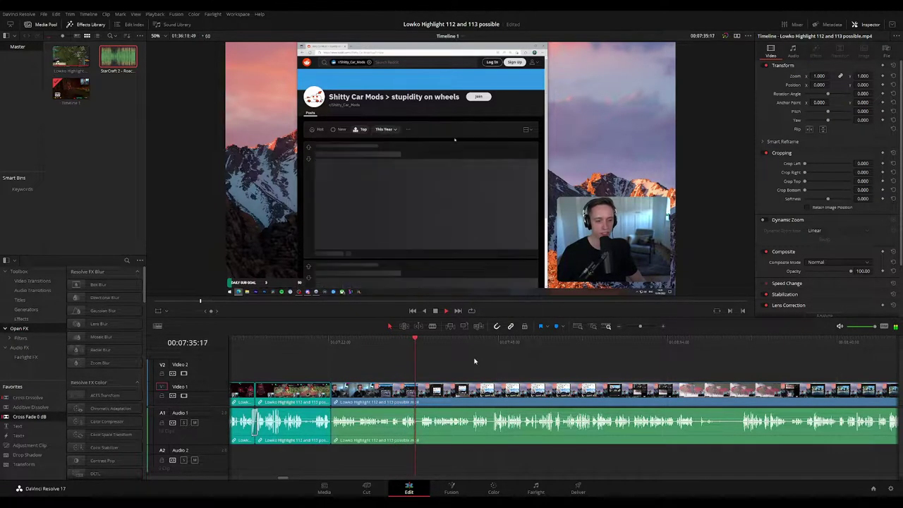
scroll(491, 375, "up", 2)
left_click_drag(592, 374, 499, 360)
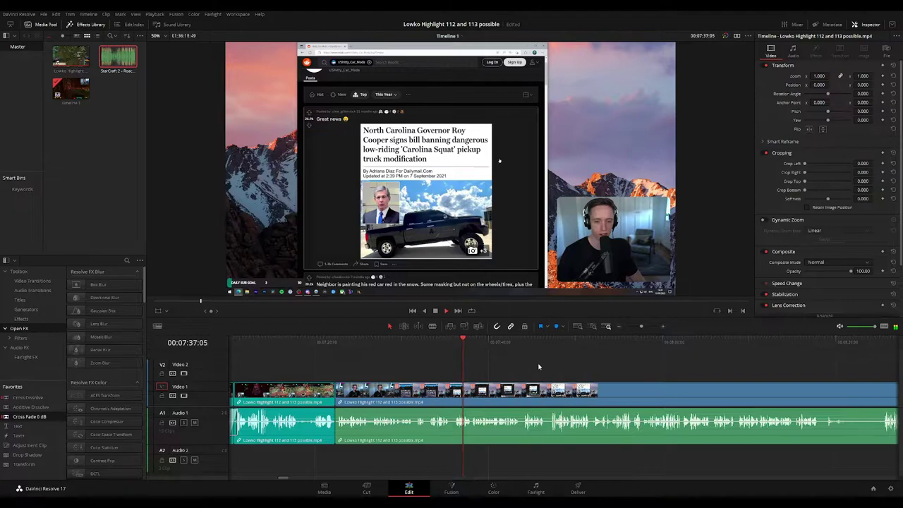
key("space")
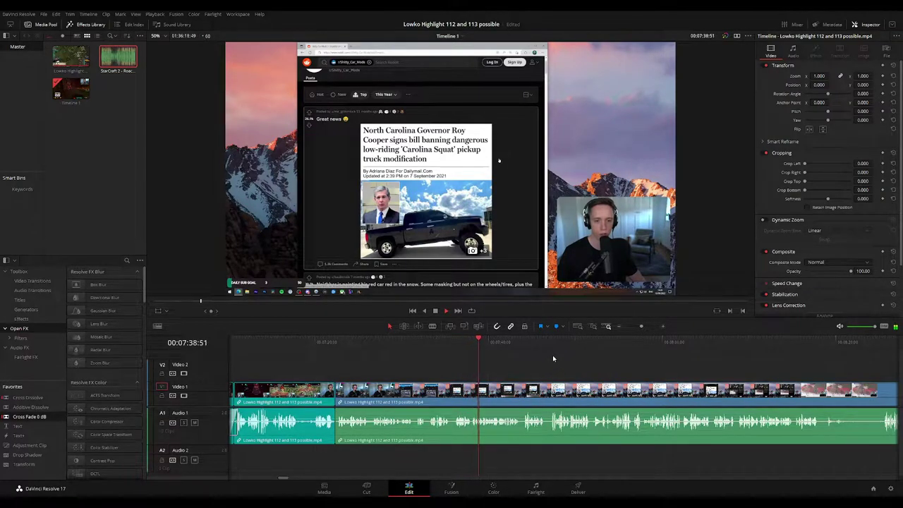
left_click_drag(561, 359, 495, 360)
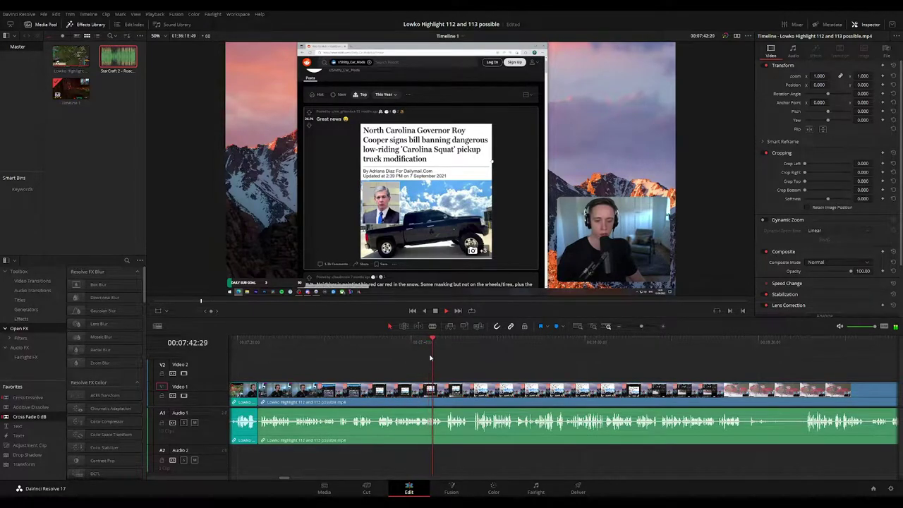
scroll(480, 370, "right", 1)
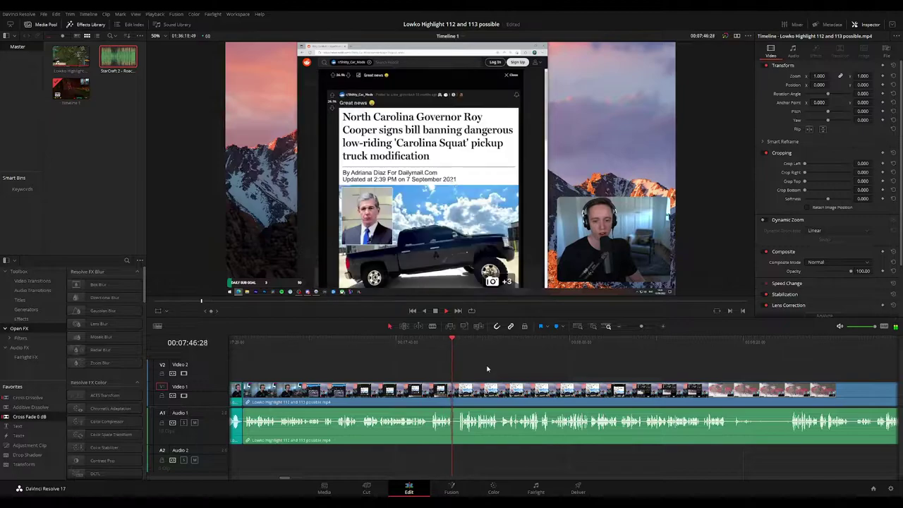
scroll(497, 364, "right", 2)
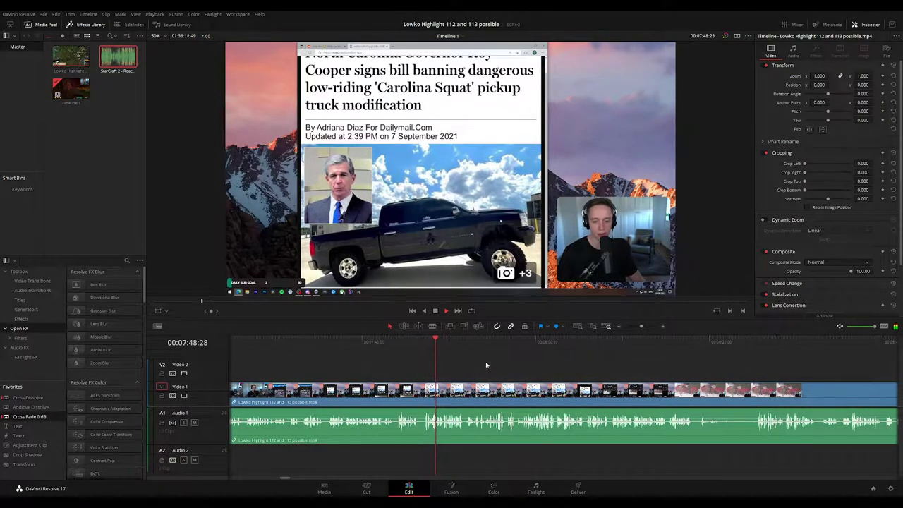
scroll(500, 364, "right", 1)
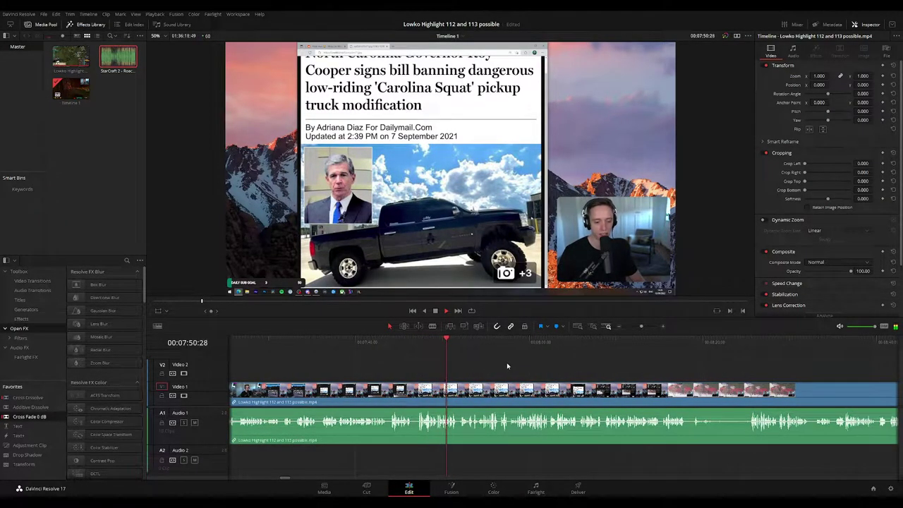
left_click_drag(537, 365, 533, 365)
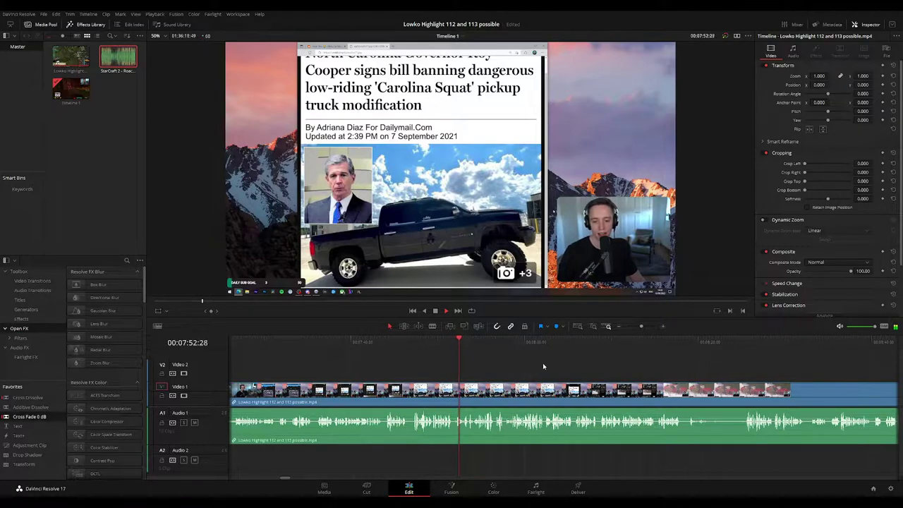
scroll(539, 366, "right", 3)
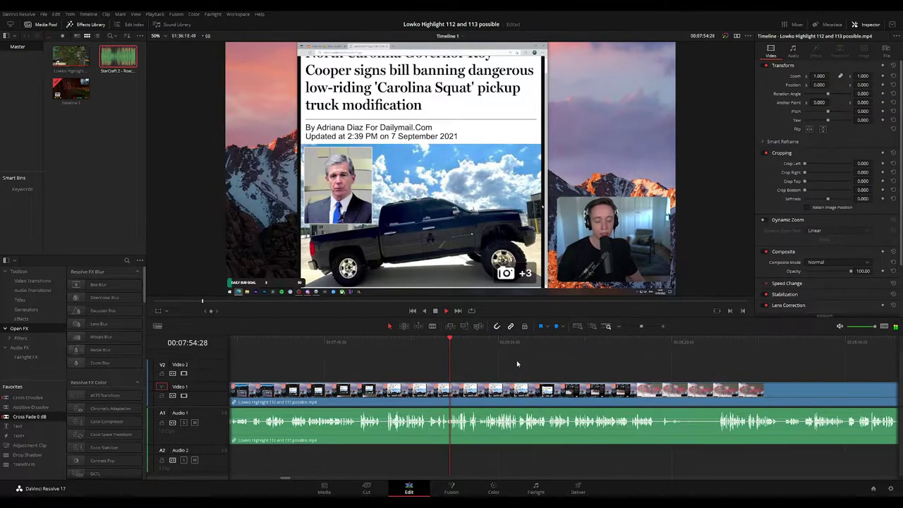
scroll(522, 366, "right", 2)
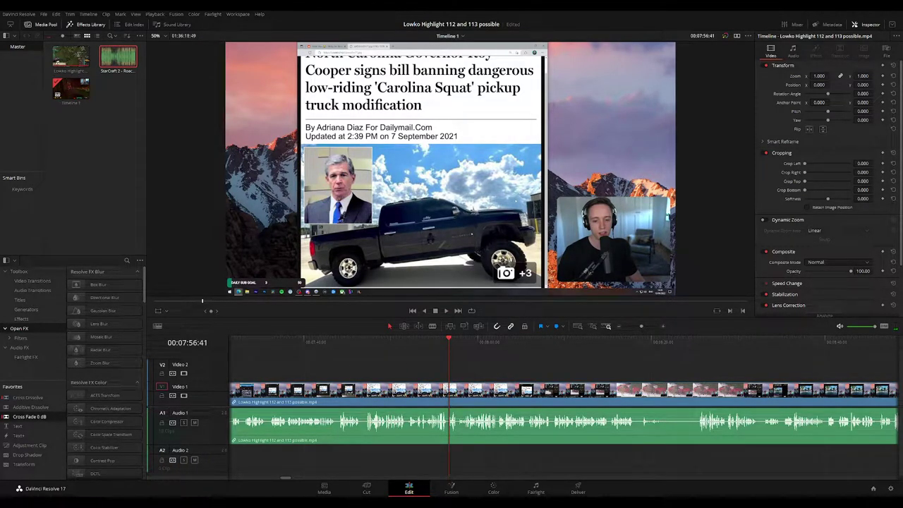
scroll(521, 375, "right", 2)
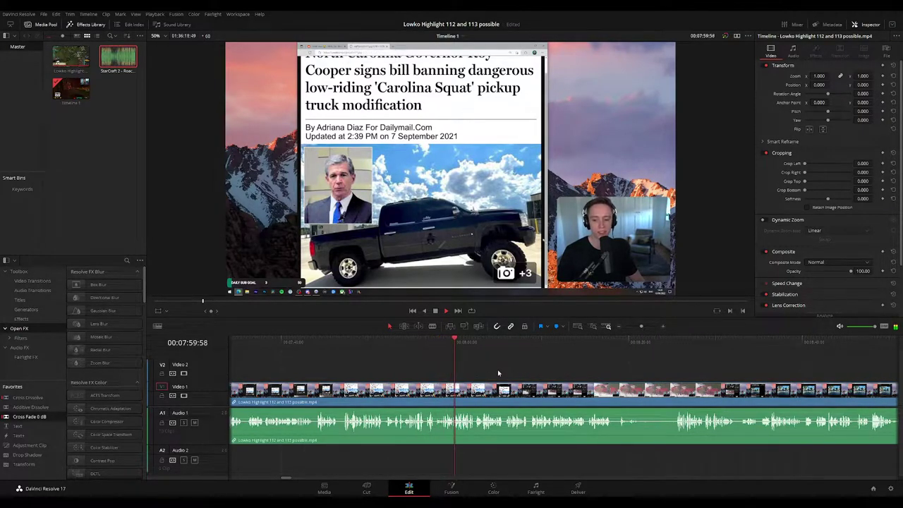
scroll(536, 368, "right", 2)
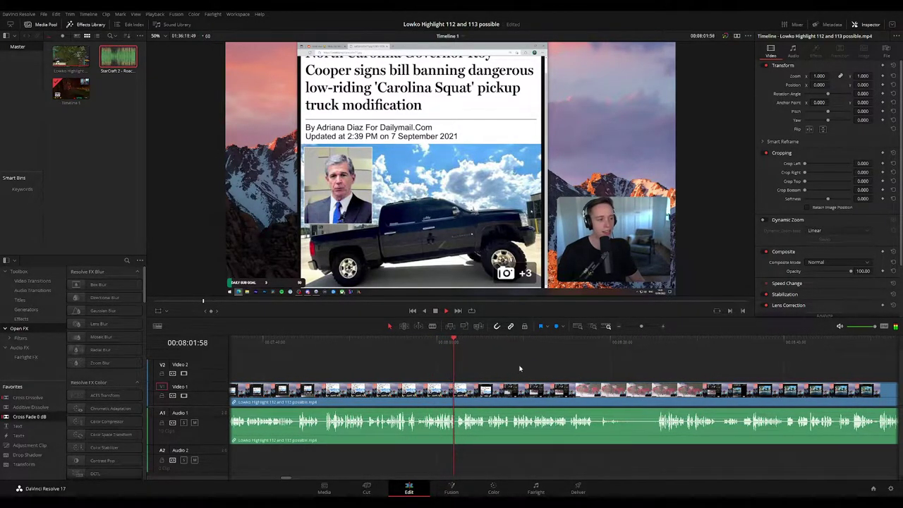
scroll(525, 367, "right", 5)
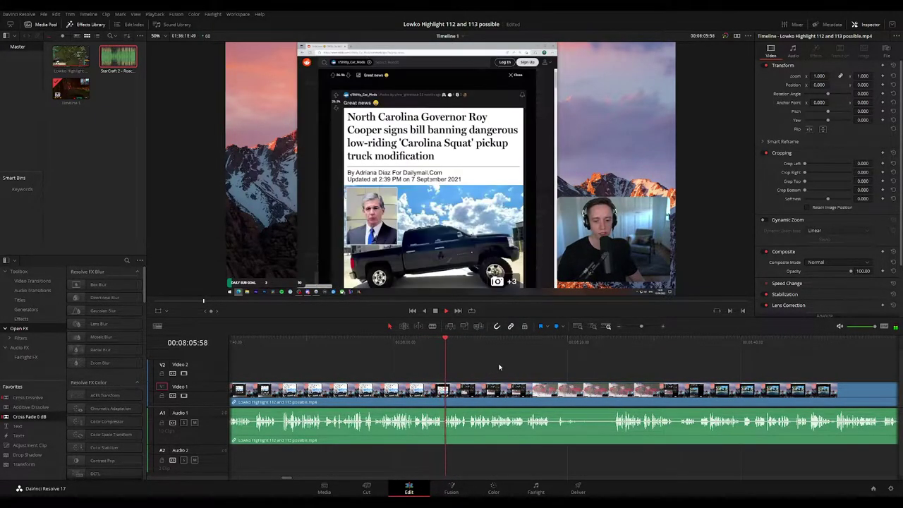
scroll(504, 365, "right", 3)
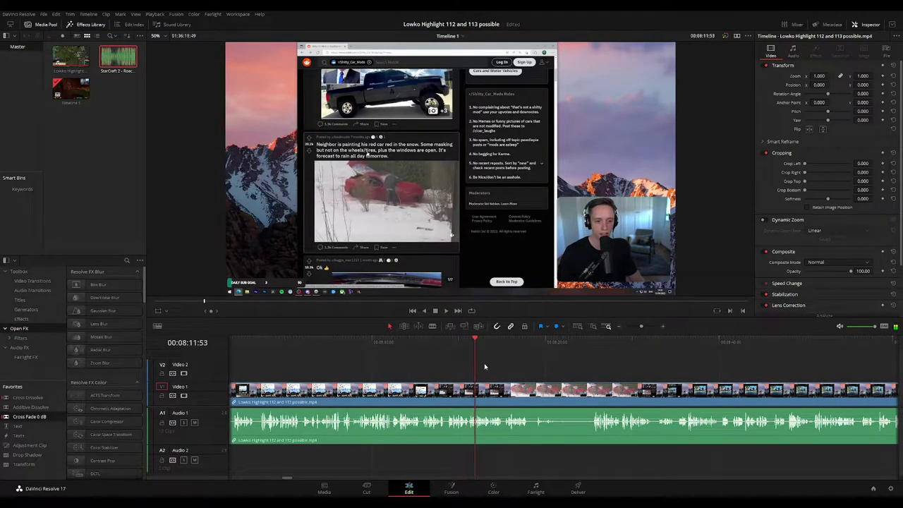
Cut out the brief stretch of video and audio starting at 00:08:08:21 and close the gap
left_click(439, 340)
scroll(486, 376, "left", 3)
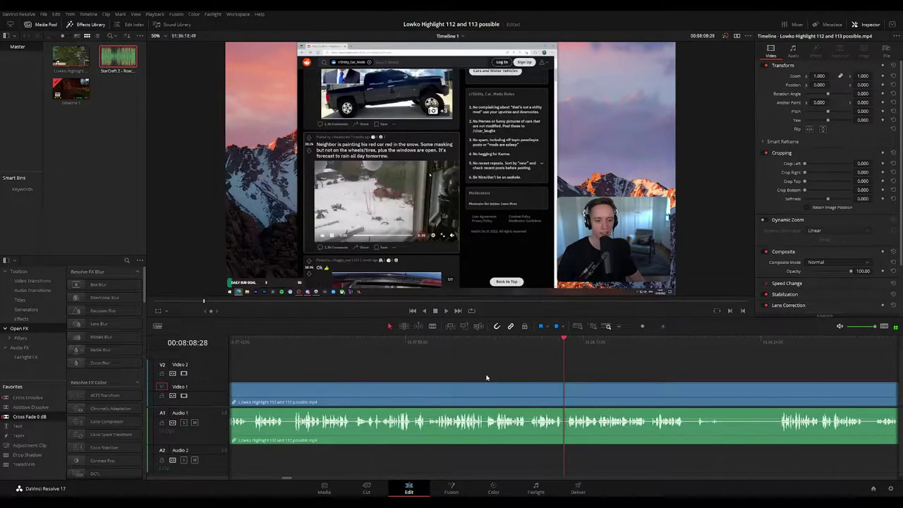
scroll(576, 371, "up", 5)
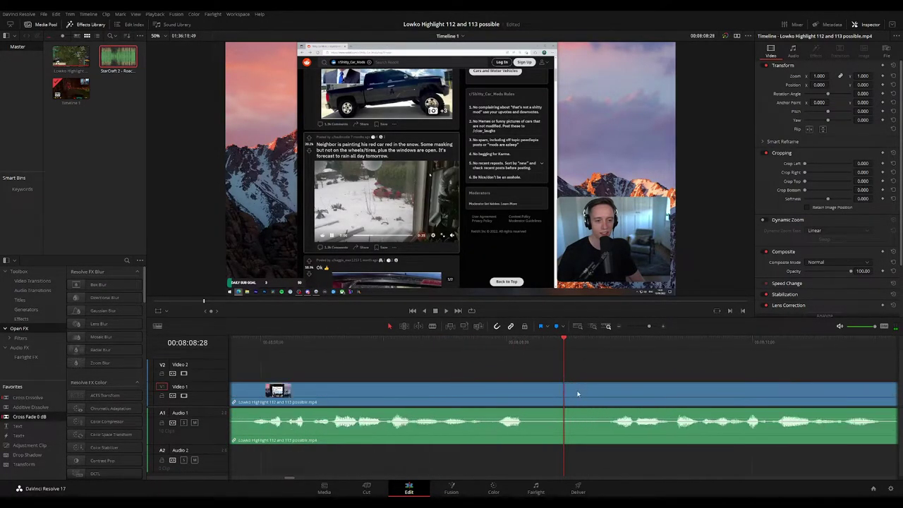
left_click(561, 342)
left_click_drag(561, 343, 549, 341)
key("b")
left_click(549, 393)
left_click(568, 394)
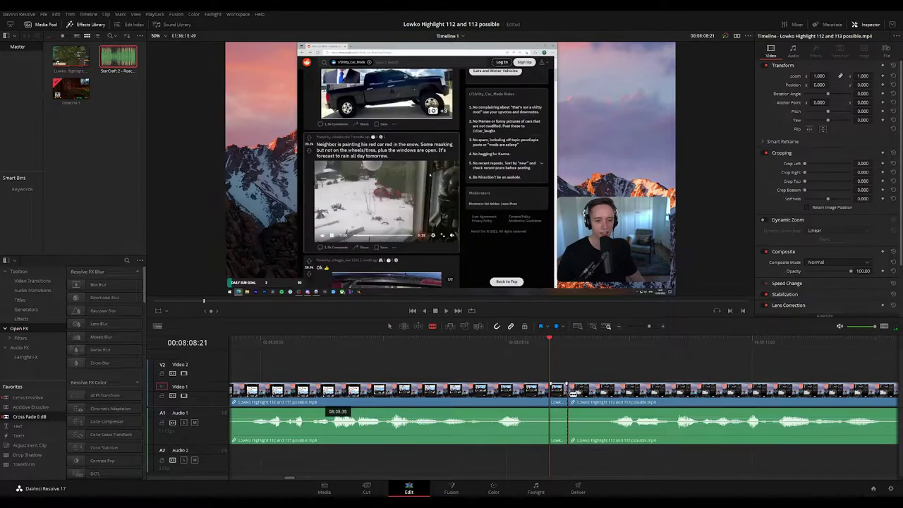
key("Delete")
Select the clip before the 00:08:08:21 cut and play on from the cut to about 8:34
key("space")
left_click(500, 399)
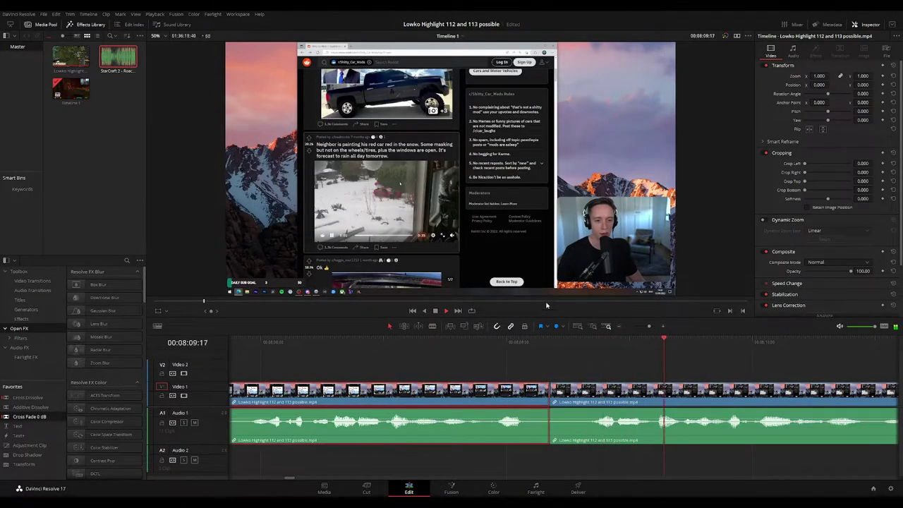
left_click_drag(649, 326, 643, 326)
left_click(634, 360)
left_click_drag(634, 360, 560, 365)
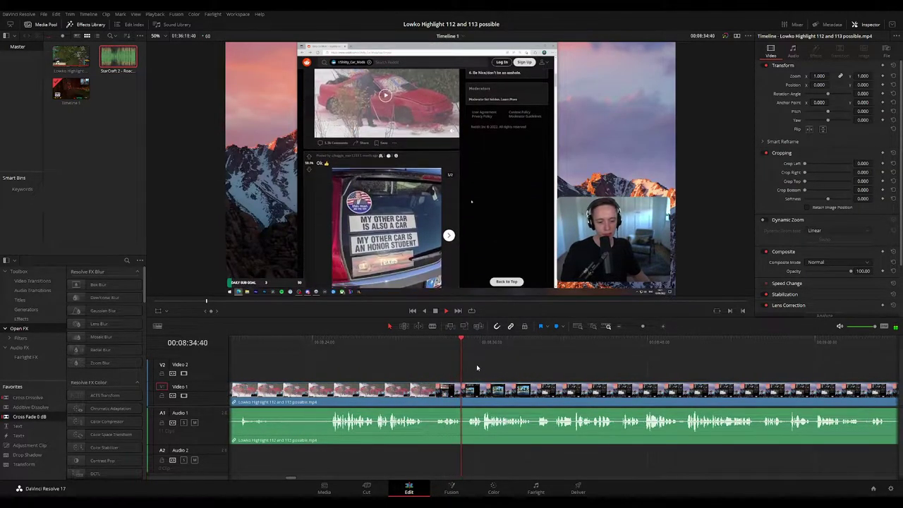
Cut out the brief pause near 8:34, before the three parked cars are discussed, including its audio, and close the gap
scroll(479, 370, "up", 3)
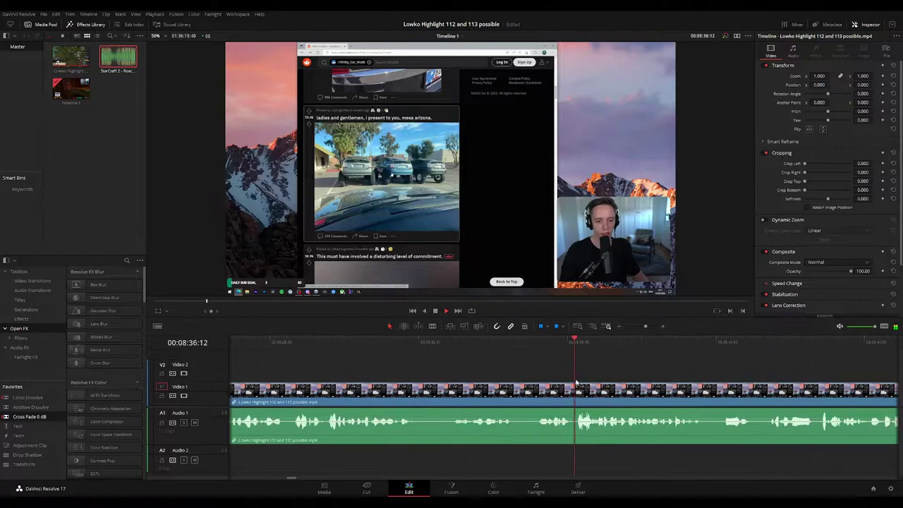
key("space")
key("b")
left_click(517, 393)
left_click(532, 392)
key("a")
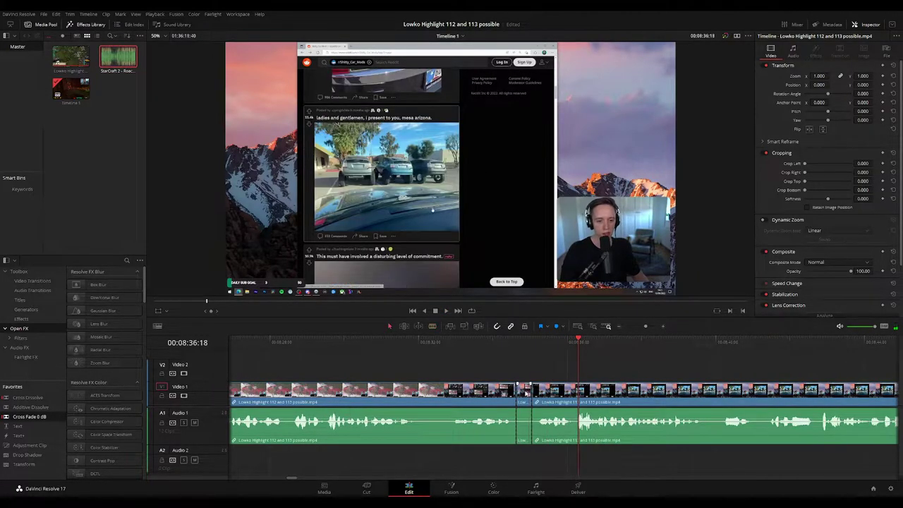
key("Delete")
Play across the cut near 8:34 and colour-mark the clip before it green
left_click(522, 343)
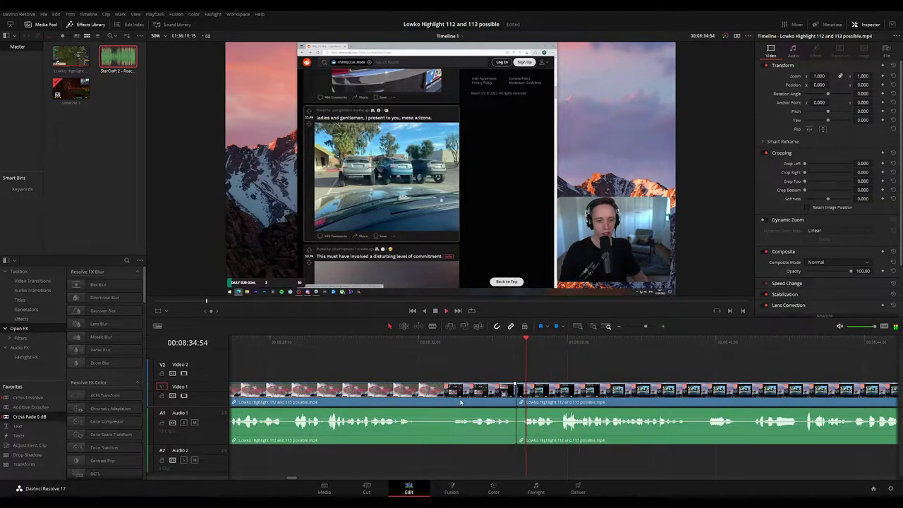
key("space")
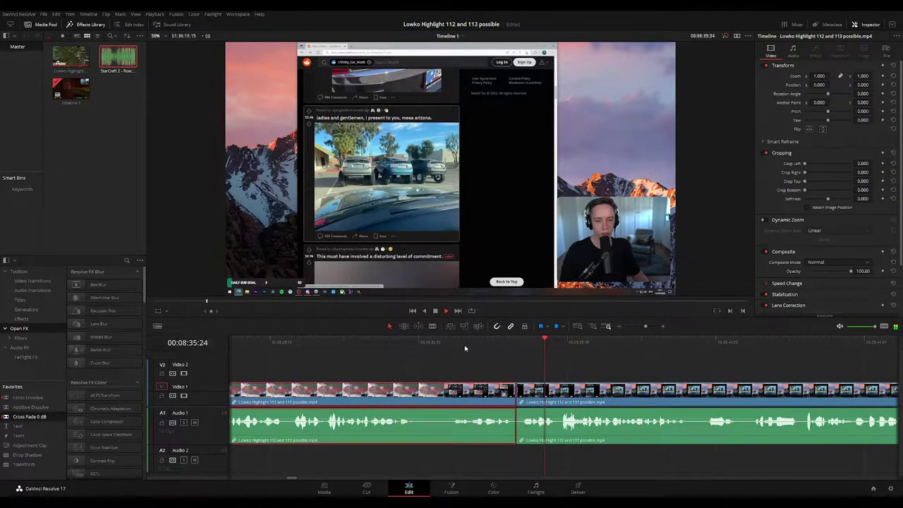
left_click(669, 373)
left_click_drag(646, 326, 644, 327)
left_click_drag(645, 359, 522, 387)
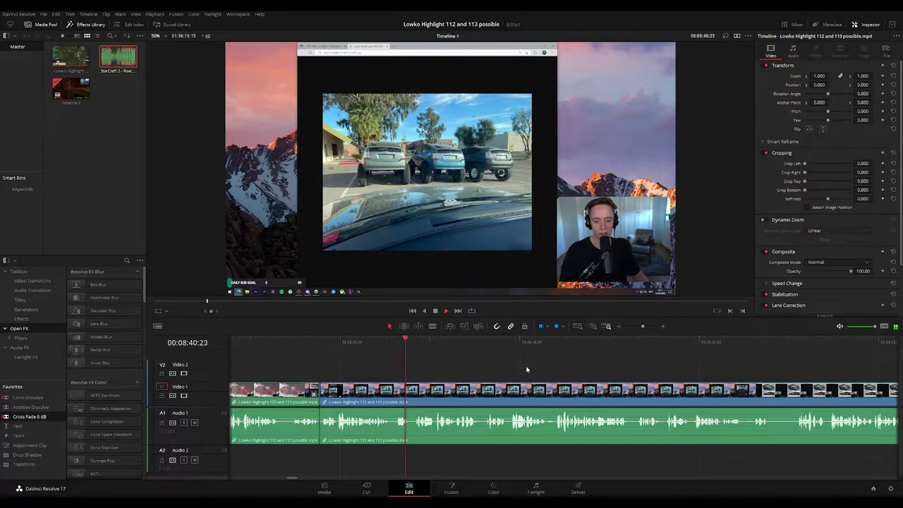
Play back the footage of the three parked cars up to about 9:04, where the streamer drinks from the mug
scroll(507, 371, "right", 2)
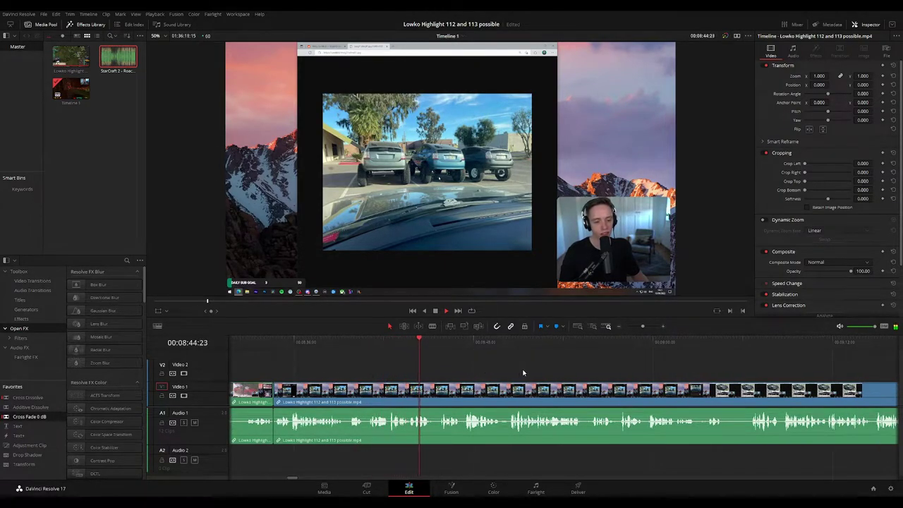
scroll(507, 369, "right", 1)
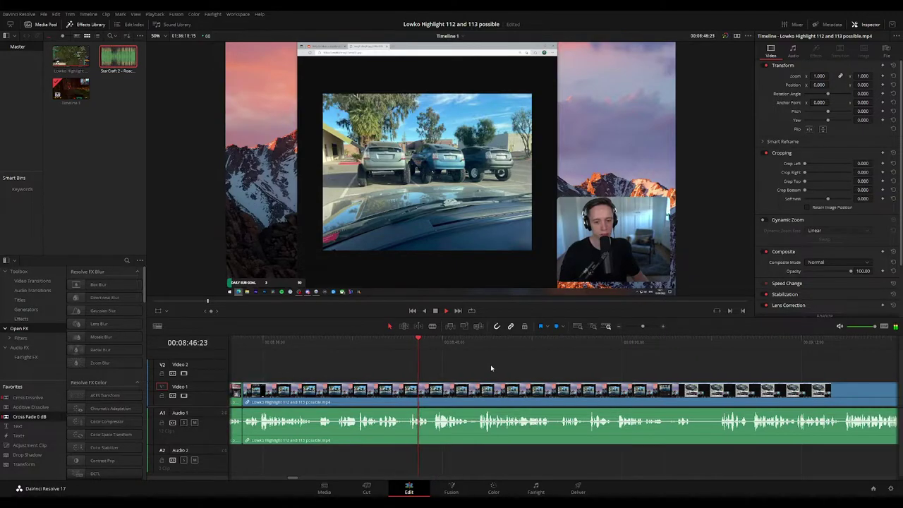
scroll(493, 366, "right", 1)
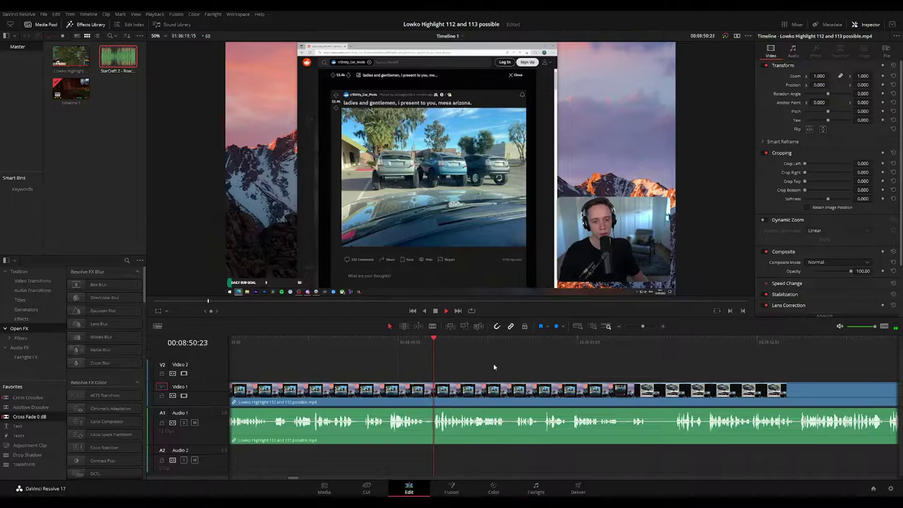
scroll(494, 363, "right", 2)
scroll(494, 364, "right", 1)
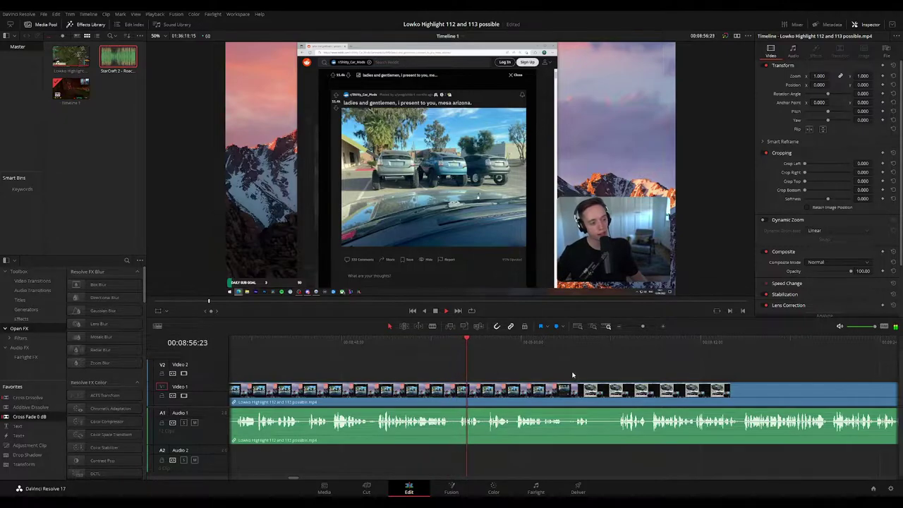
left_click_drag(573, 375, 513, 365)
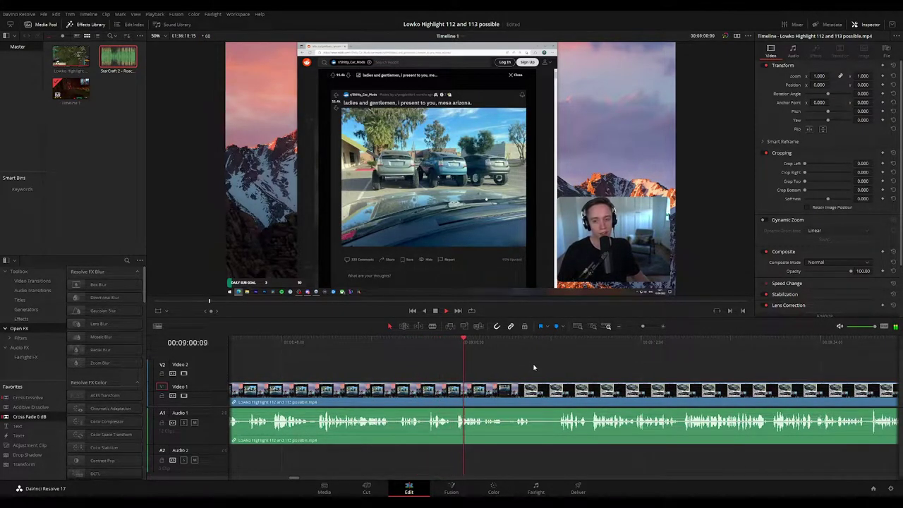
scroll(562, 368, "up", 2)
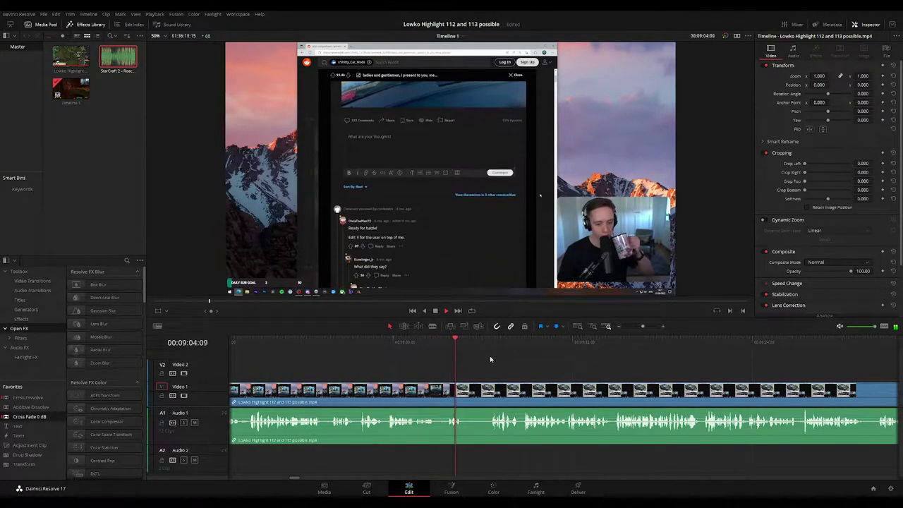
Cut out the mug-drinking pause from 00:09:04:42 up to the dark sports car footage, including its audio, and close the gap
left_click(464, 343)
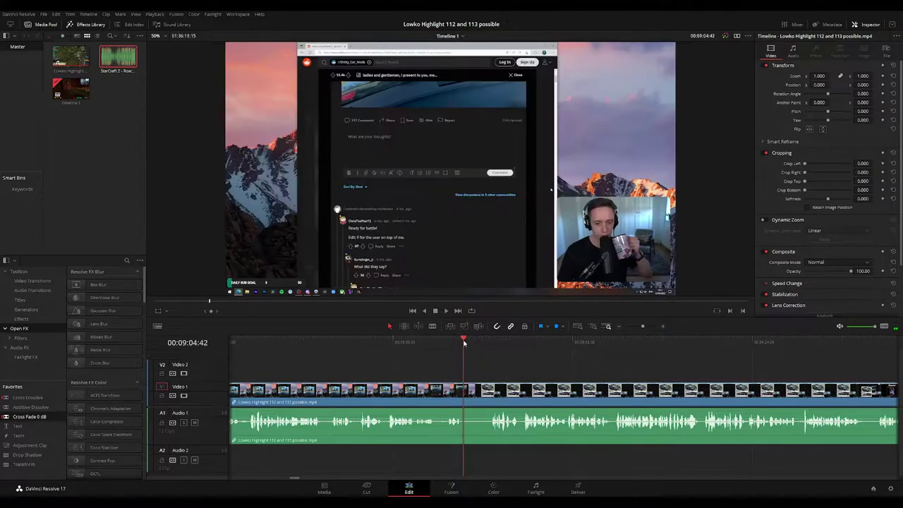
left_click(469, 387)
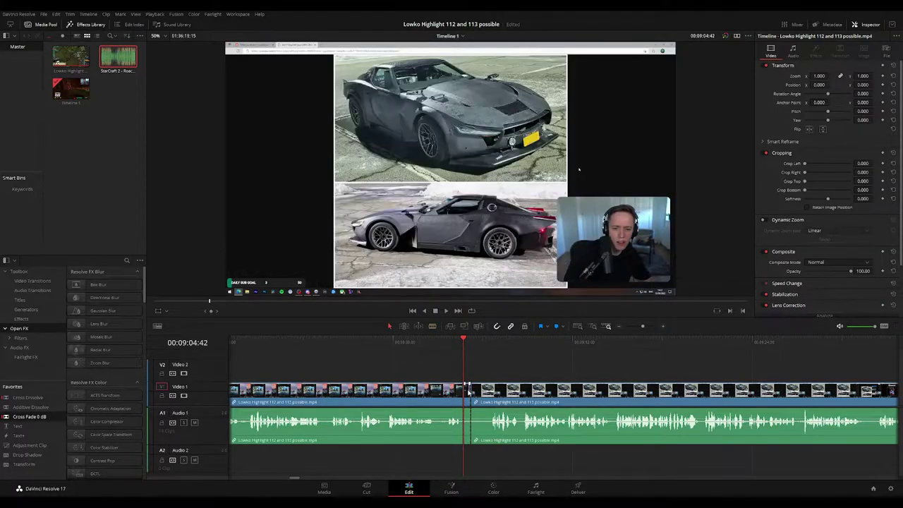
key("Delete")
Colour-mark the clip before the 00:09:04:42 cut green and play on through the sports car footage to about 9:13
key("space")
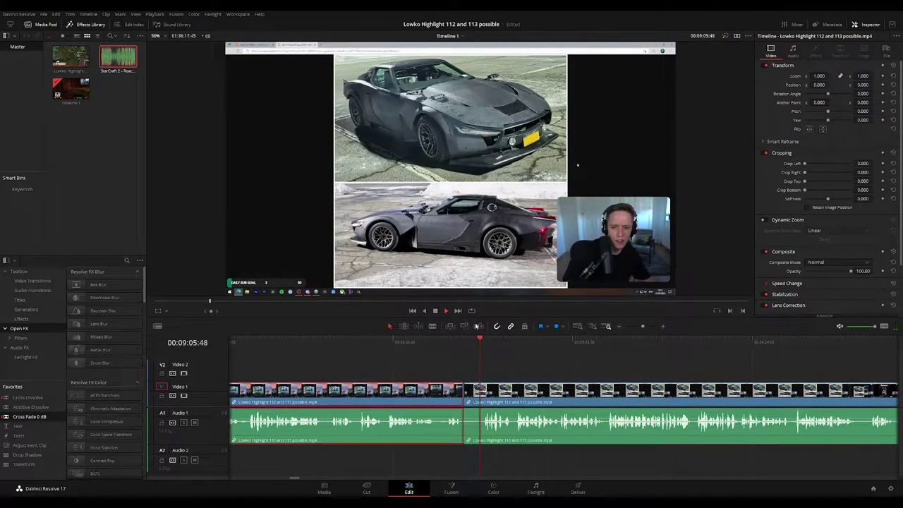
left_click(613, 360)
left_click_drag(612, 360, 510, 355)
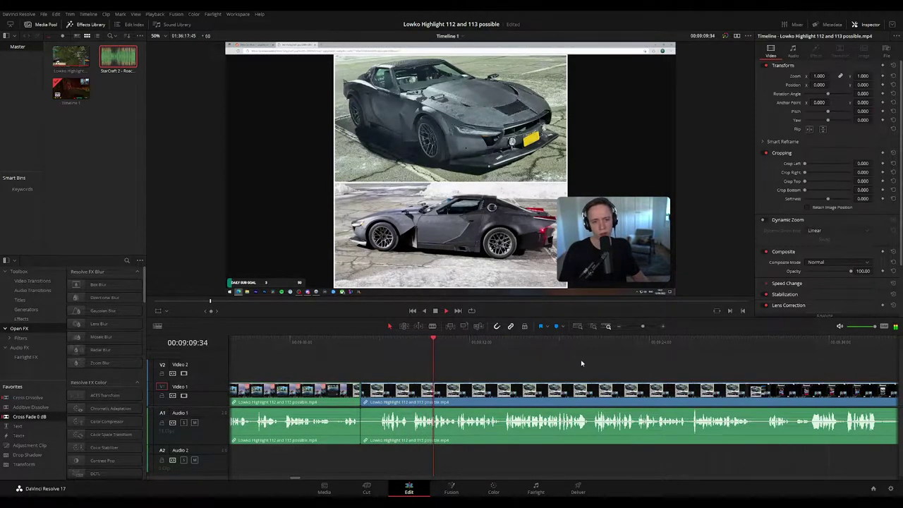
scroll(541, 359, "right", 1)
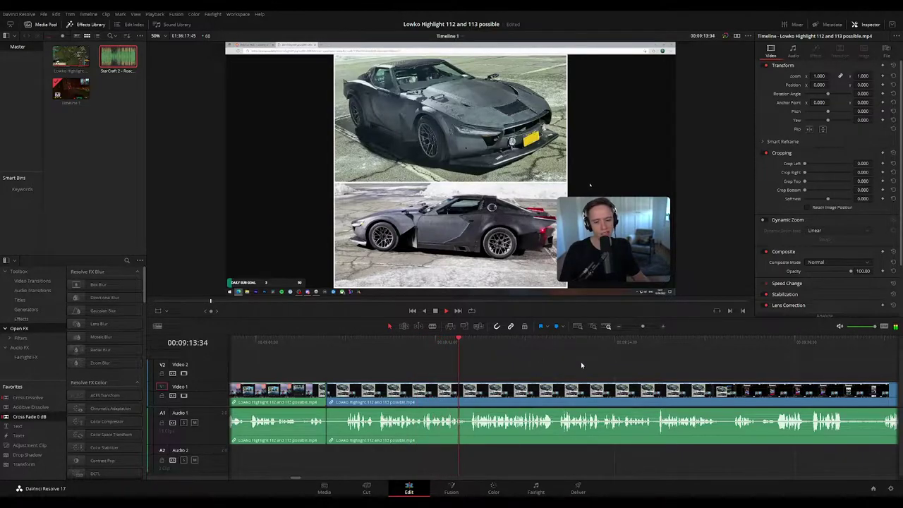
Place an adjustment clip on Video 2 at 00:09:17:42 over the dark sports car footage and start keyframing its zoom and position
scroll(527, 359, "right", 2)
scroll(527, 363, "right", 2)
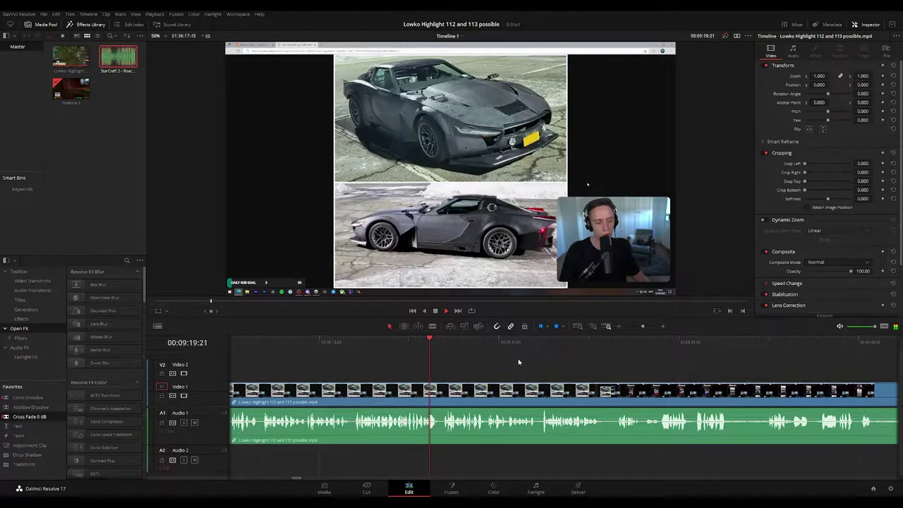
left_click(362, 342)
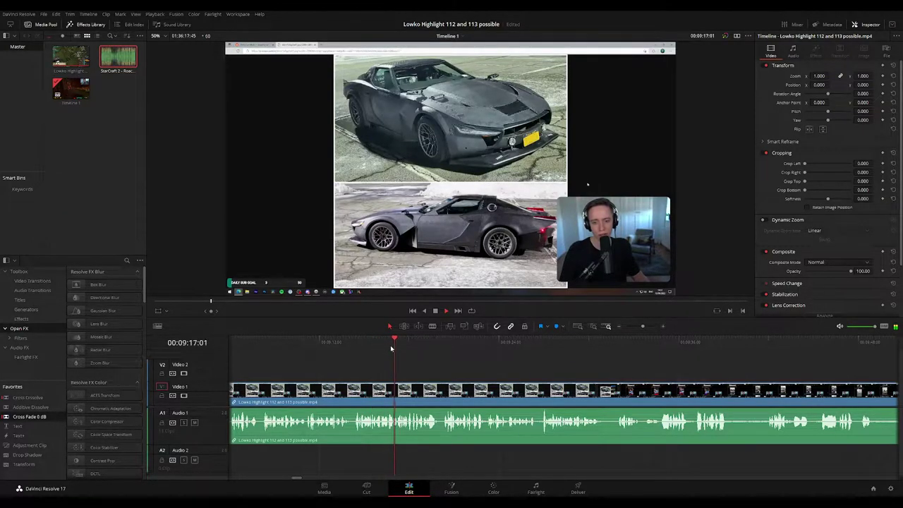
left_click_drag(30, 445, 416, 376)
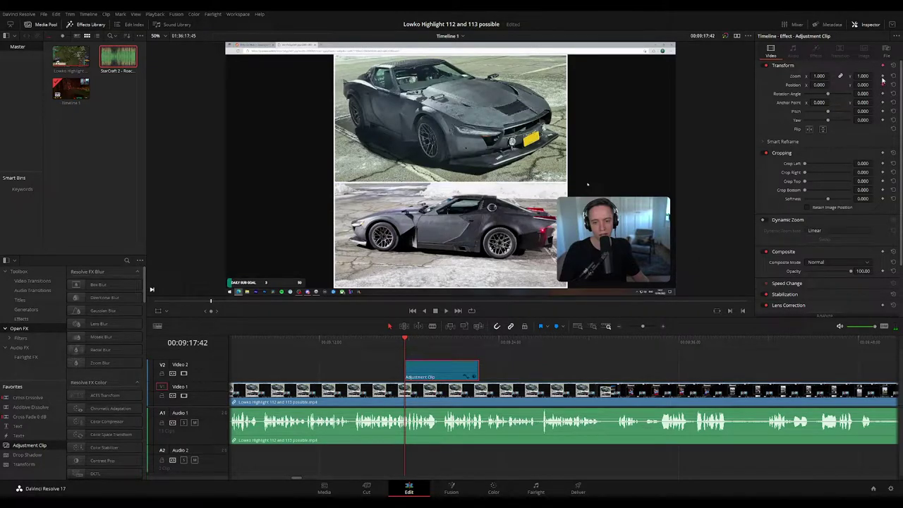
left_click(473, 377)
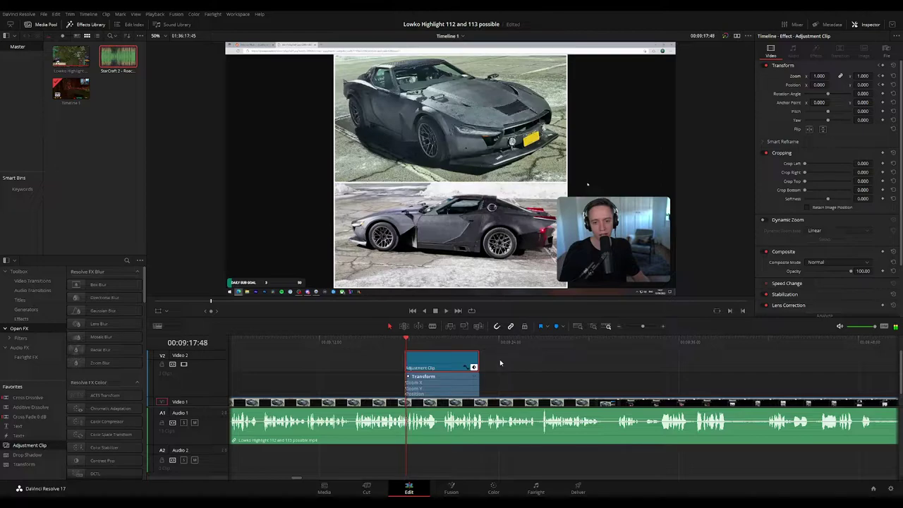
At 00:09:17:48, keyframe the adjustment clip's zoom to 1.690 and position to -860, 385 to frame the webcam, and play the zoom-in
mouse_move(823, 77)
left_mouse_down()
mouse_move(832, 76)
mouse_move(820, 85)
left_mouse_up()
left_click_drag(530, 195, 531, 127)
left_click(405, 343)
key("space")
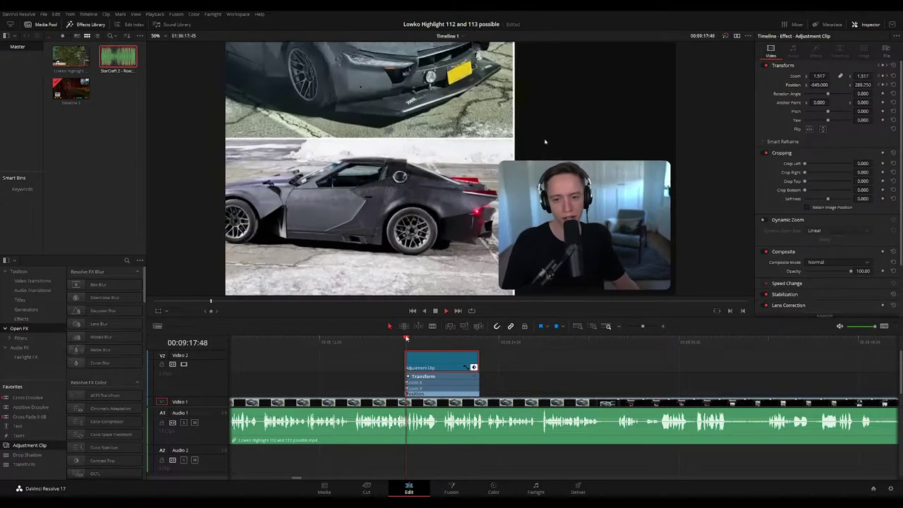
left_click(404, 344)
Move the webcam zoom-in adjustment clip three frames later to start at 00:09:17:45 and play it back
scroll(458, 371, "up", 2)
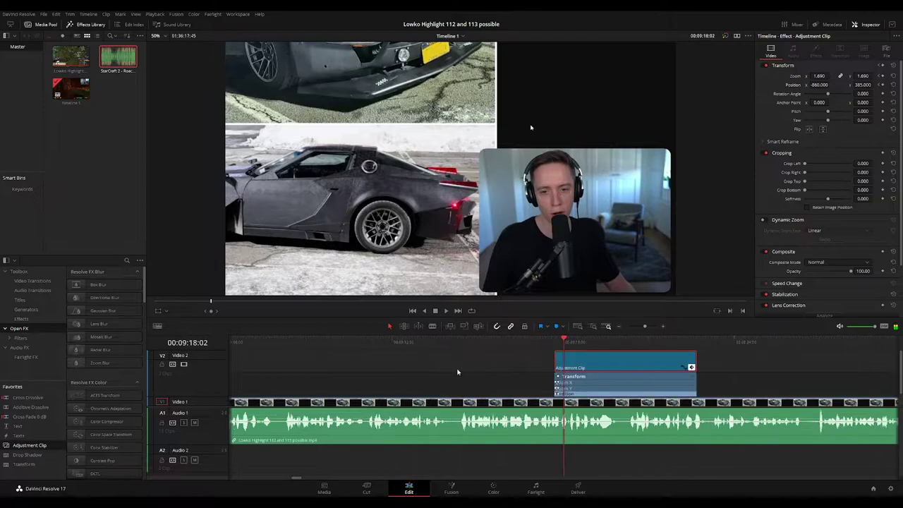
scroll(564, 370, "up", 4)
mouse_move(544, 374)
left_mouse_down()
mouse_move(524, 400)
mouse_move(548, 363)
left_mouse_up()
left_click(520, 342)
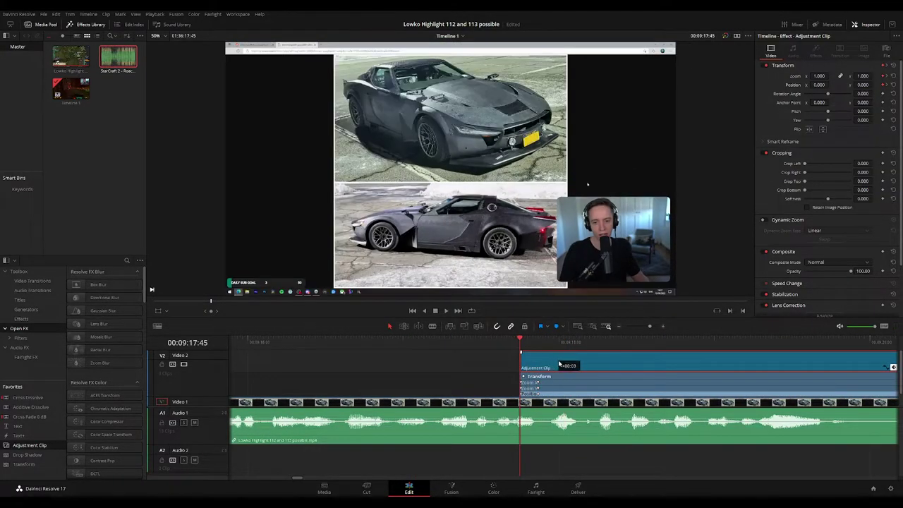
key("space")
left_click(490, 374)
scroll(665, 371, "down", 3)
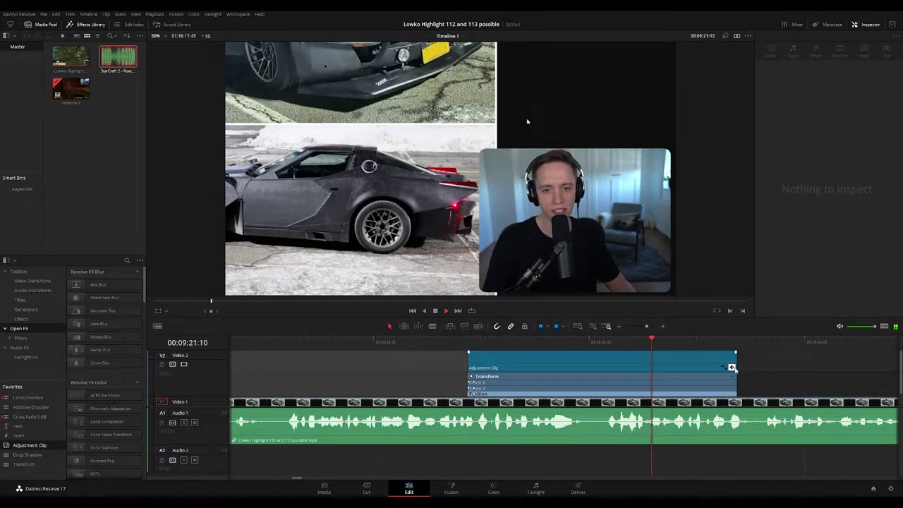
Hide the adjustment clip's keyframe lanes, extend its end to 00:09:23:09 and play across the end of the zoom-in
left_click(731, 368)
scroll(662, 371, "down", 5)
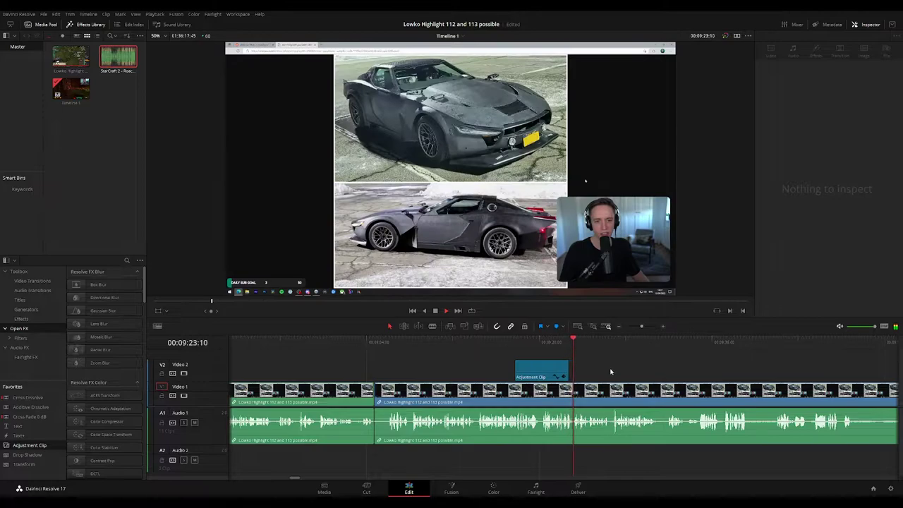
scroll(624, 376, "up", 6)
left_click(599, 392)
left_click(516, 342)
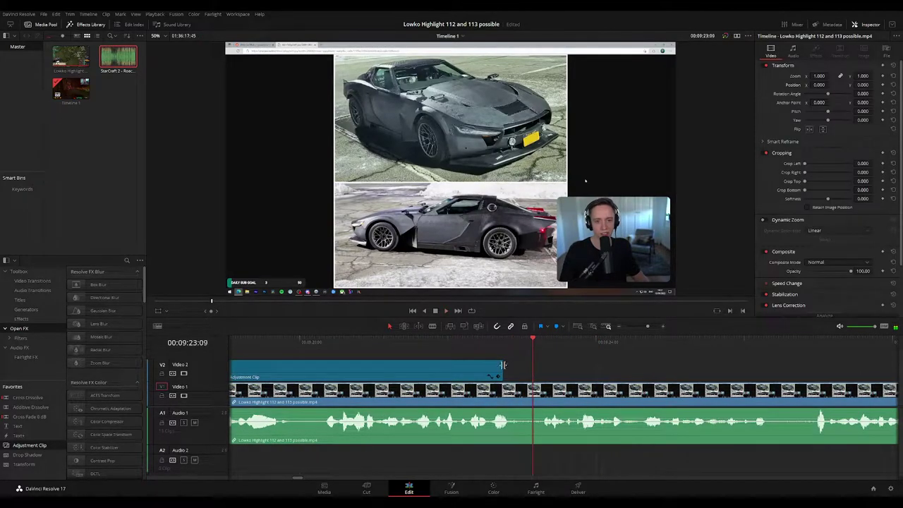
left_click_drag(502, 364, 534, 367)
key("space")
left_click(482, 342)
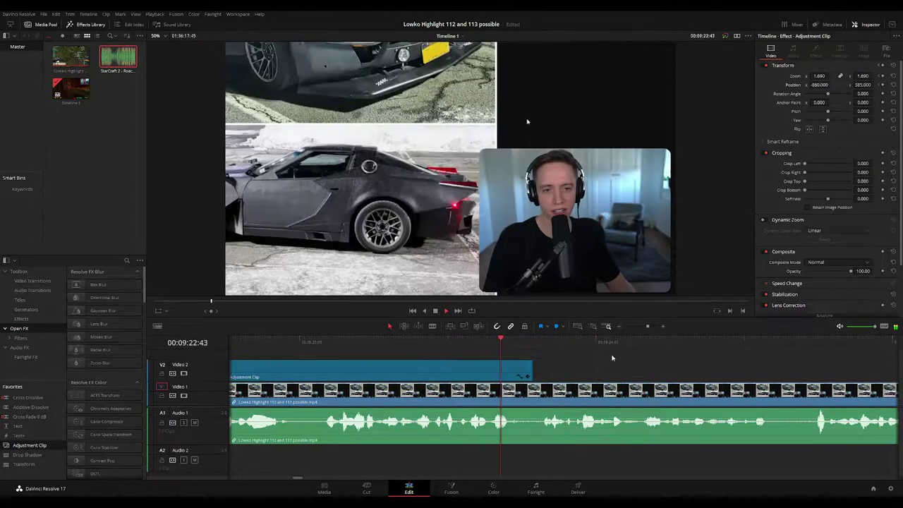
Play on from the end of the webcam zoom-in through the sports car footage and the Reddit scrolling to about 9:34
scroll(646, 361, "down", 3)
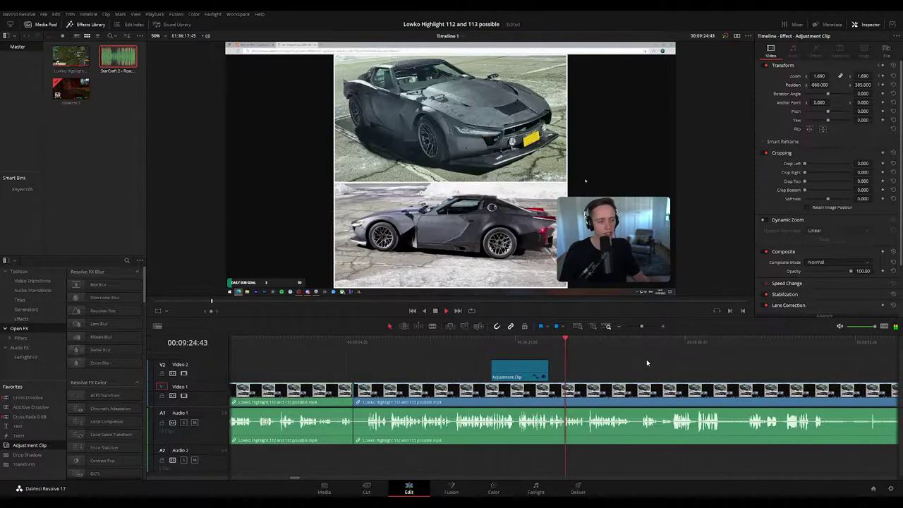
scroll(647, 360, "down", 1)
left_click_drag(646, 359, 522, 364)
key("space")
key("space")
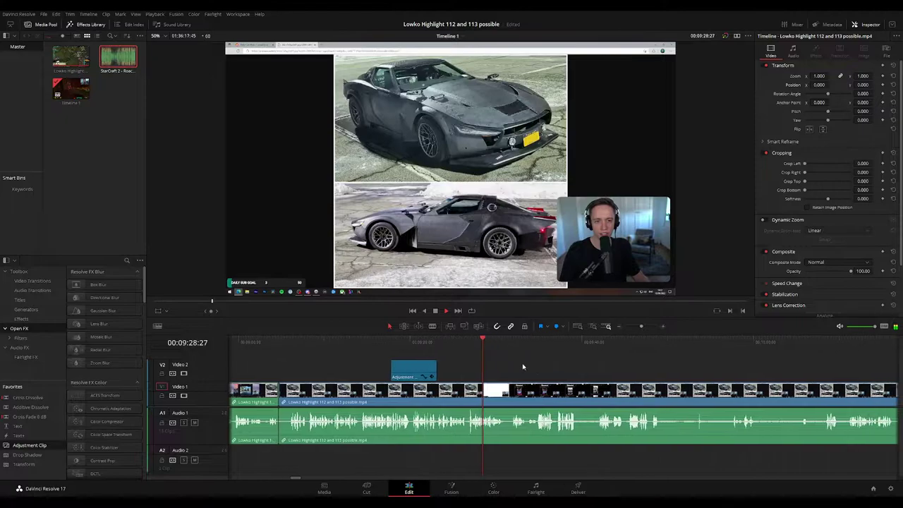
scroll(523, 366, "right", 1)
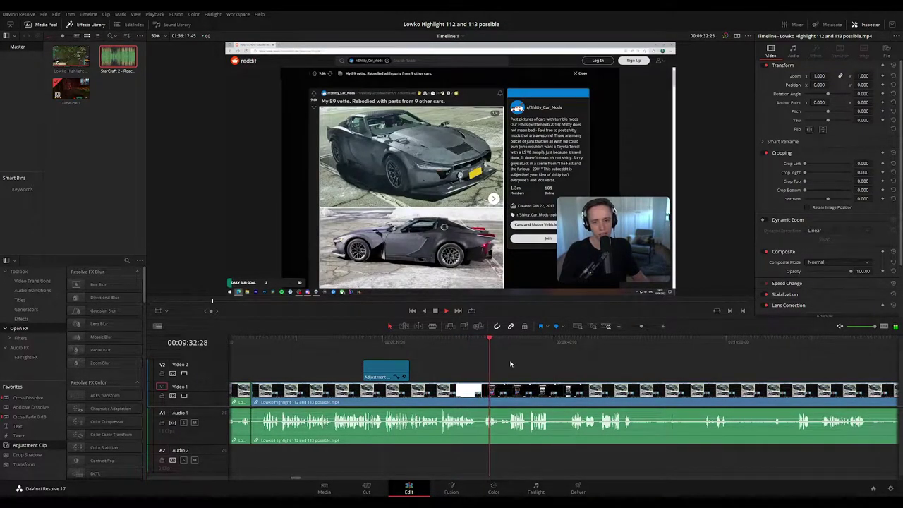
left_click_drag(541, 371, 526, 367)
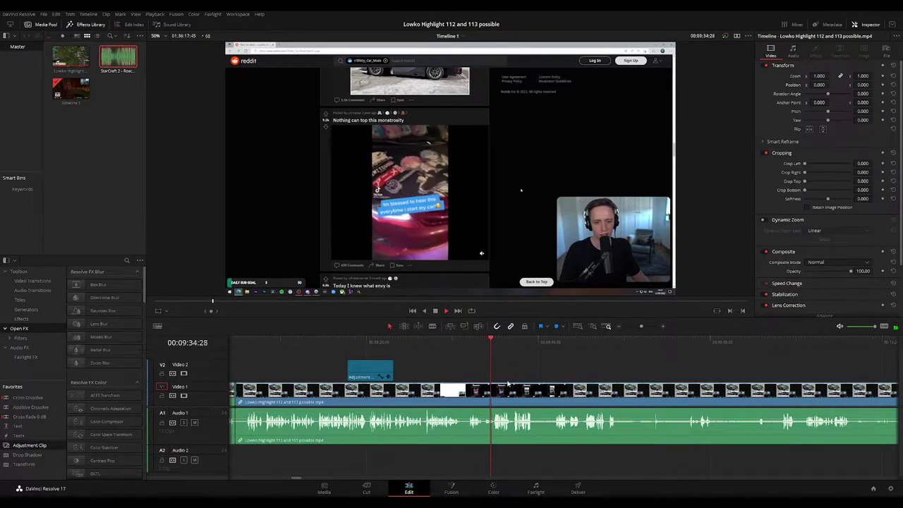
Cut out a ten-frame piece near 9:33, where the Reddit page scrolls to the next post, and close the gap
scroll(508, 383, "up", 4)
left_click(456, 341)
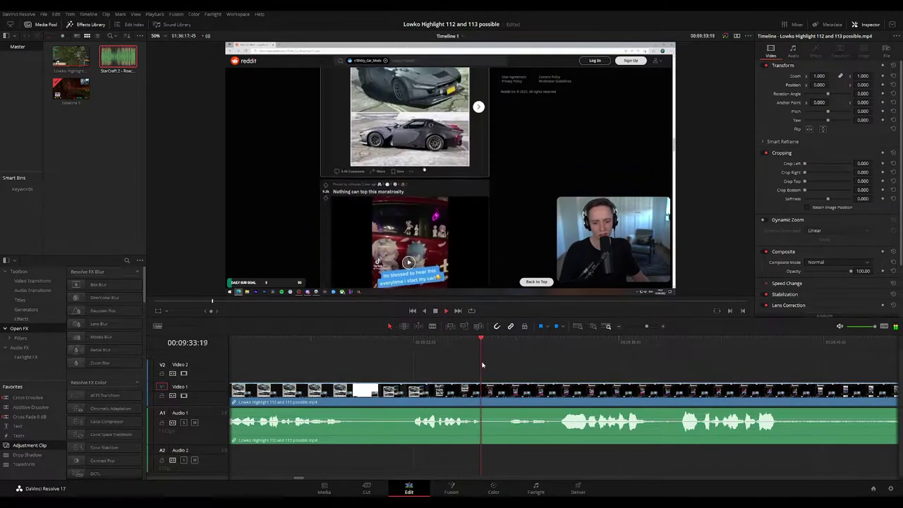
key("ctrl+b")
key("Delete")
key("space")
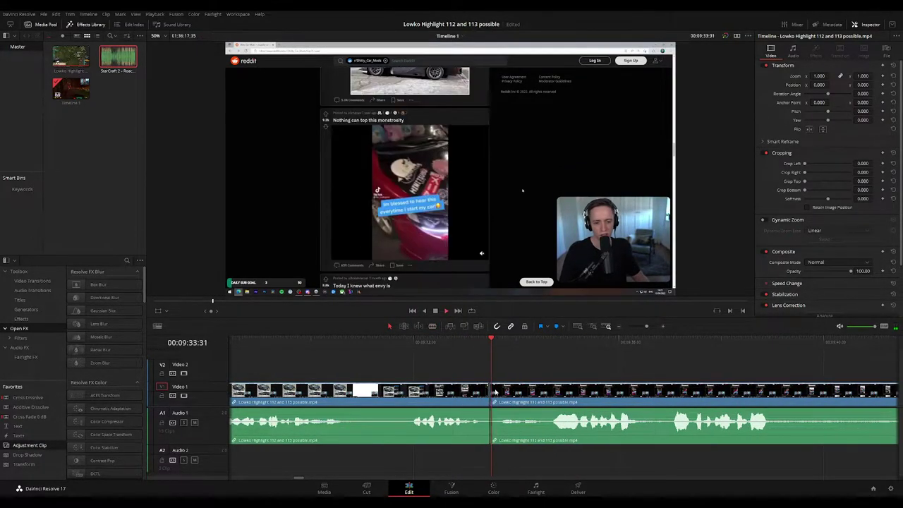
Colour-mark the clip before the cut near 9:33 green and play on through the red car and yellow truck posts to about 10:26
left_click(485, 402)
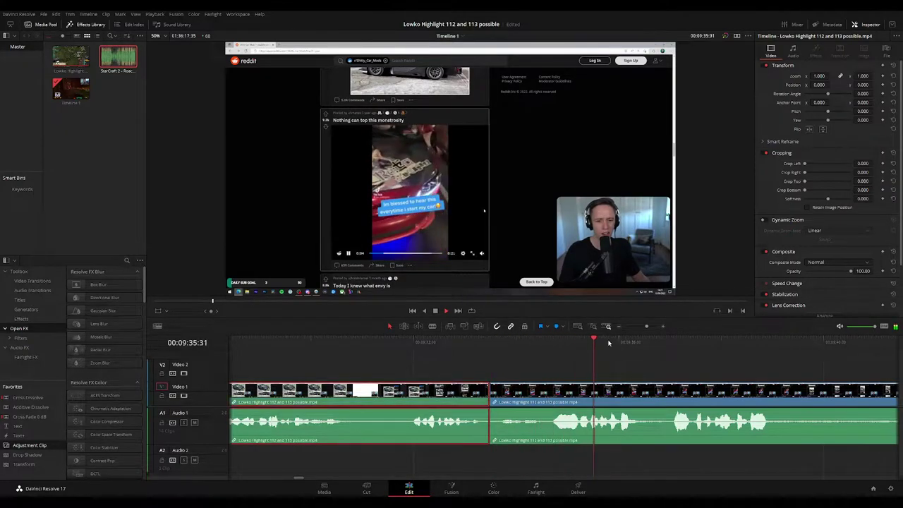
scroll(638, 369, "down", 3)
left_click_drag(638, 369, 535, 367)
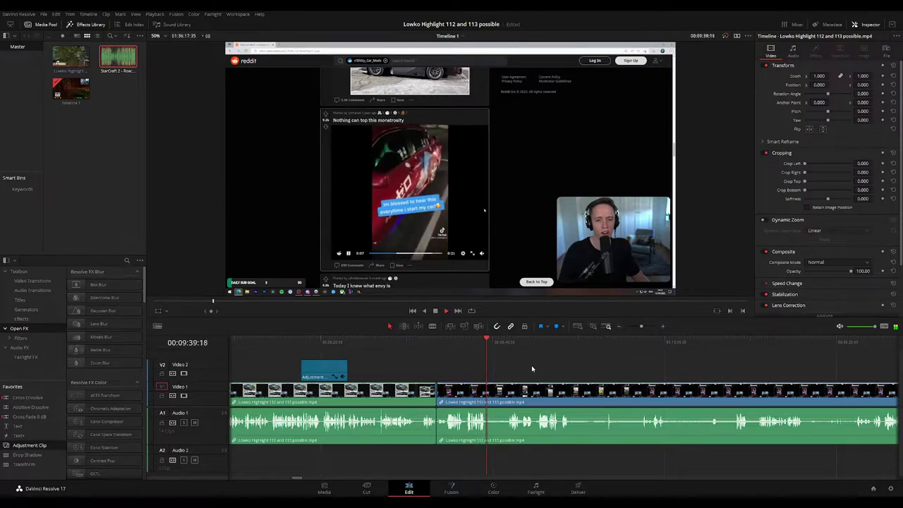
left_click_drag(549, 369, 486, 369)
key("space")
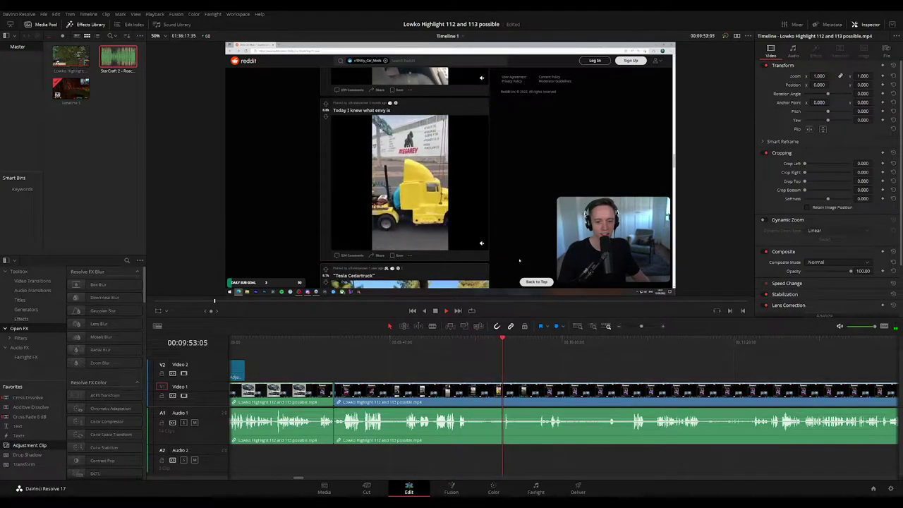
left_click_drag(543, 373, 500, 365)
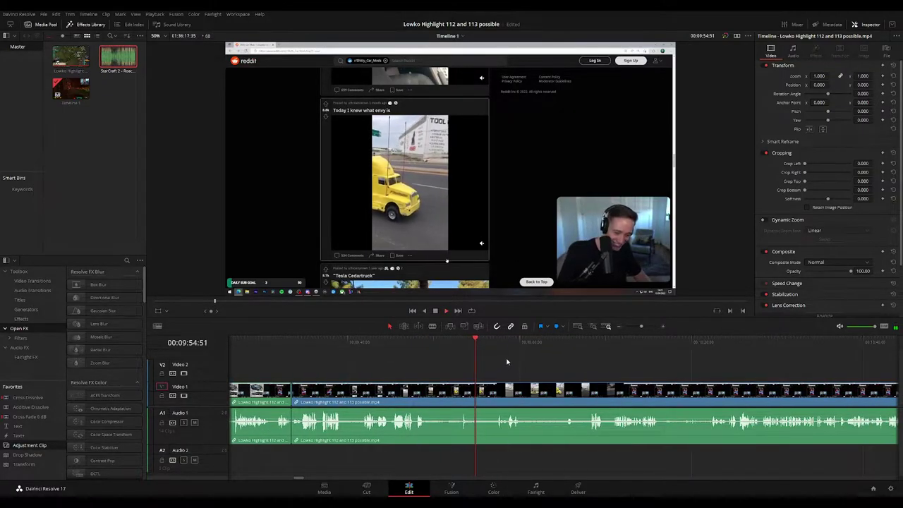
scroll(522, 366, "right", 1)
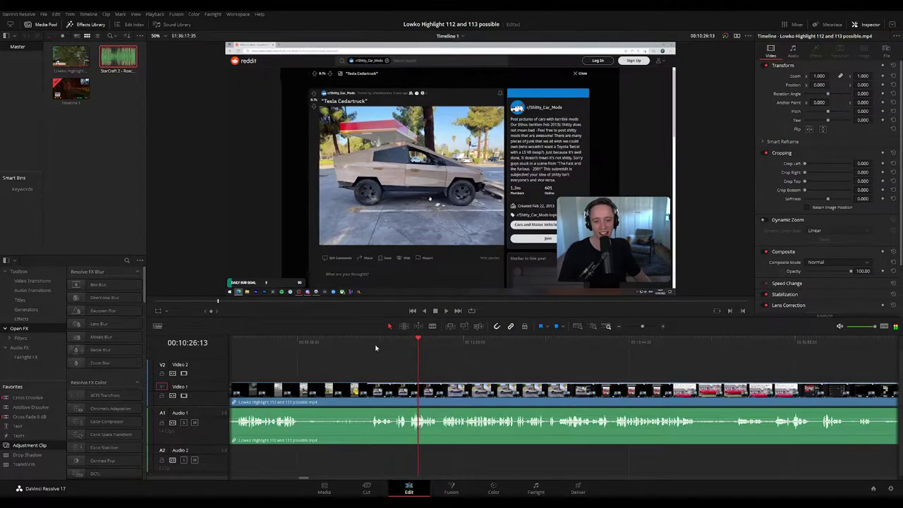
Cut out a short piece of about eleven frames at 00:10:24:05, on the Tesla Cedartruck post, and close the gap
left_click(375, 342)
key("space")
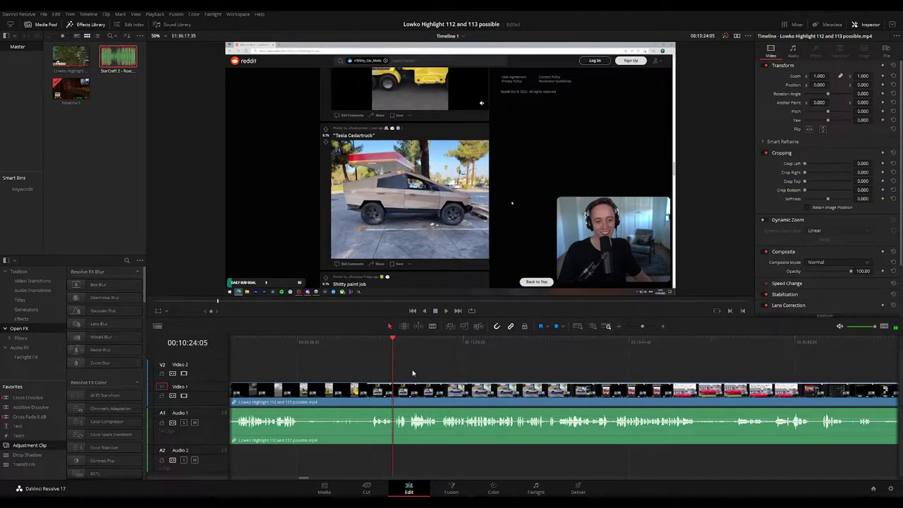
scroll(414, 373, "up", 4)
key("ctrl+b")
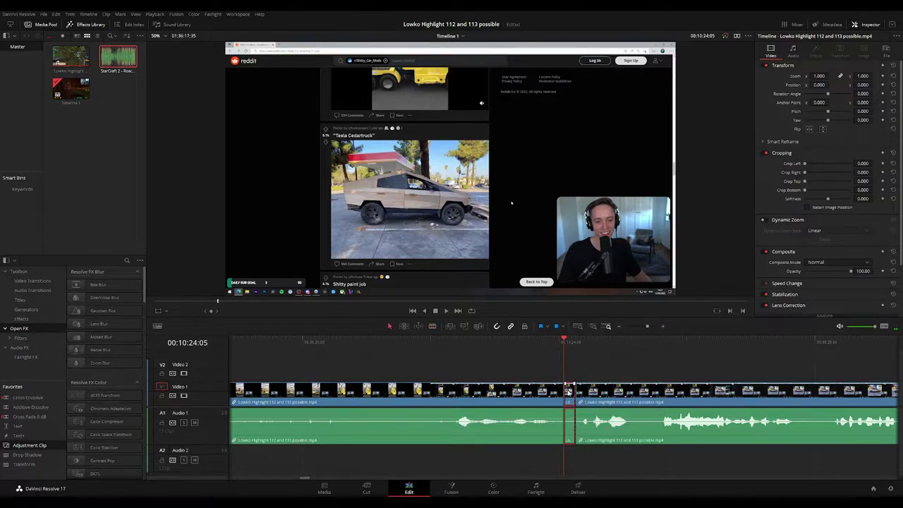
key("space")
Colour-mark the clip before the 00:10:24:05 cut green and play on through the Tesla Cedartruck footage to about 10:43
scroll(586, 378, "down", 6)
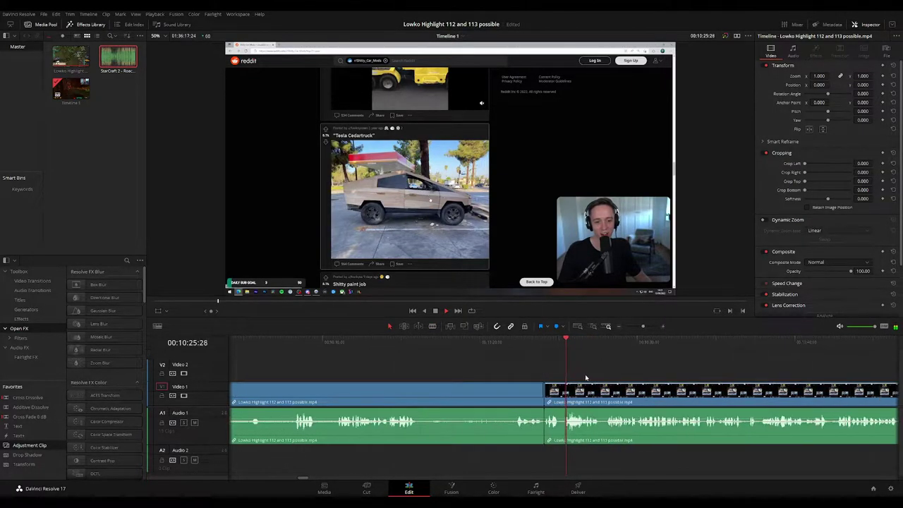
left_click(519, 392)
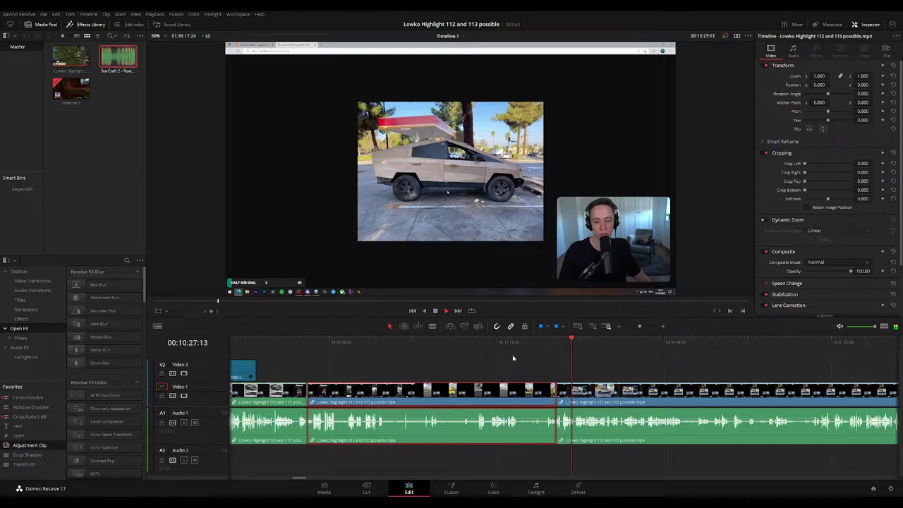
key("Delete")
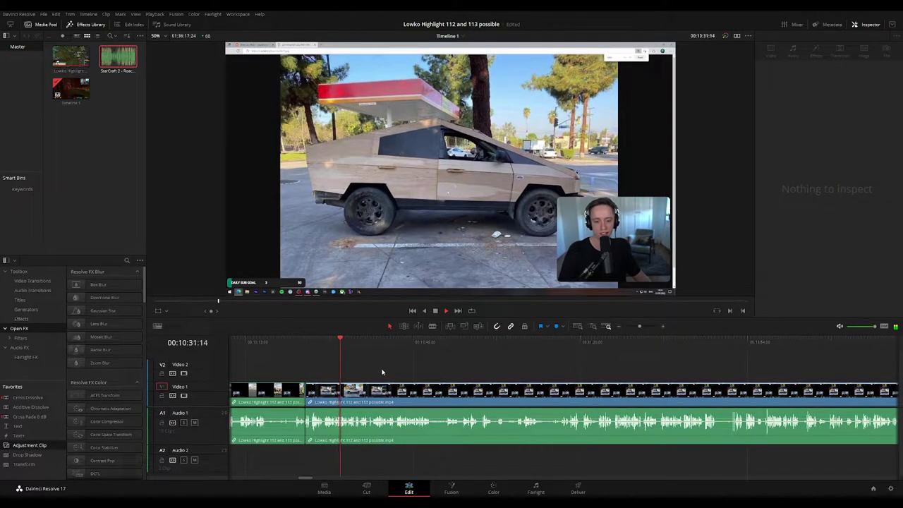
left_click_drag(639, 326, 640, 326)
left_click_drag(638, 370, 439, 367)
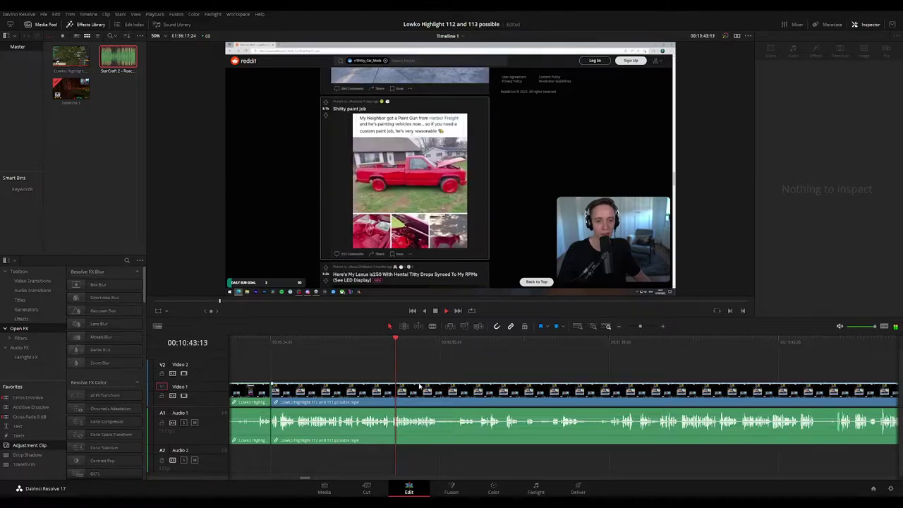
Cut out the short pause of about 20 frames at 00:10:42:12, between the Cedartruck and red pickup posts, and close the gap
scroll(423, 385, "up", 3)
scroll(574, 384, "up", 3)
left_click(442, 342)
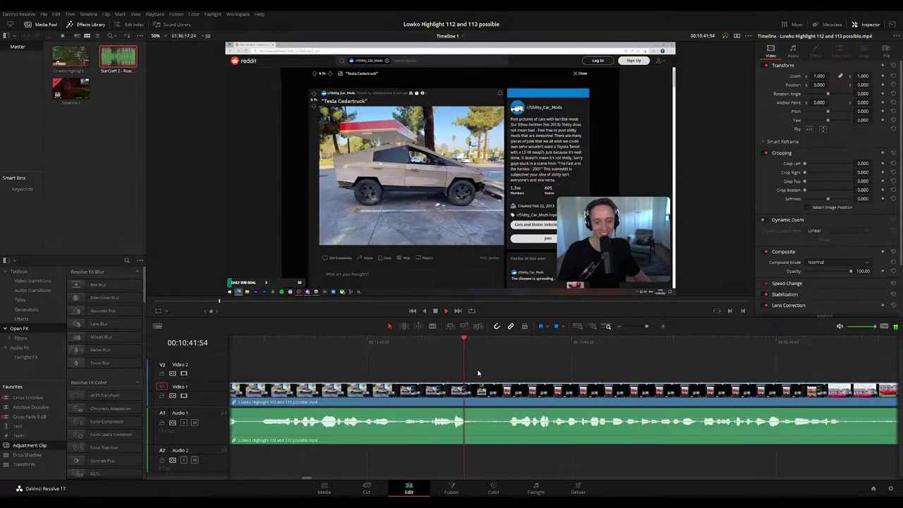
key("space")
key("b")
left_click(480, 393)
left_click(497, 393)
key("a")
left_click(489, 393)
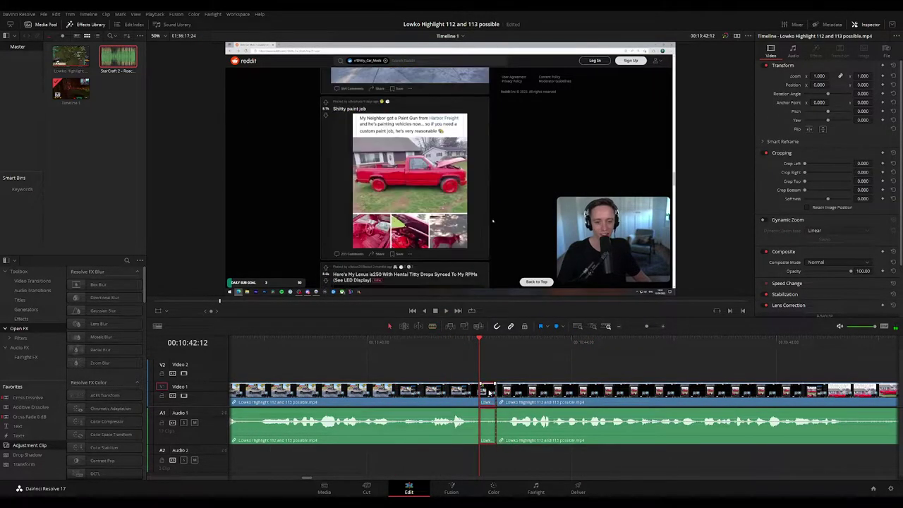
key("BackSpace")
left_click(489, 392)
key("BackSpace")
Colour-mark the clip before the 00:10:42:12 cut green and play on through the red pickup footage to about 11:03
key("space")
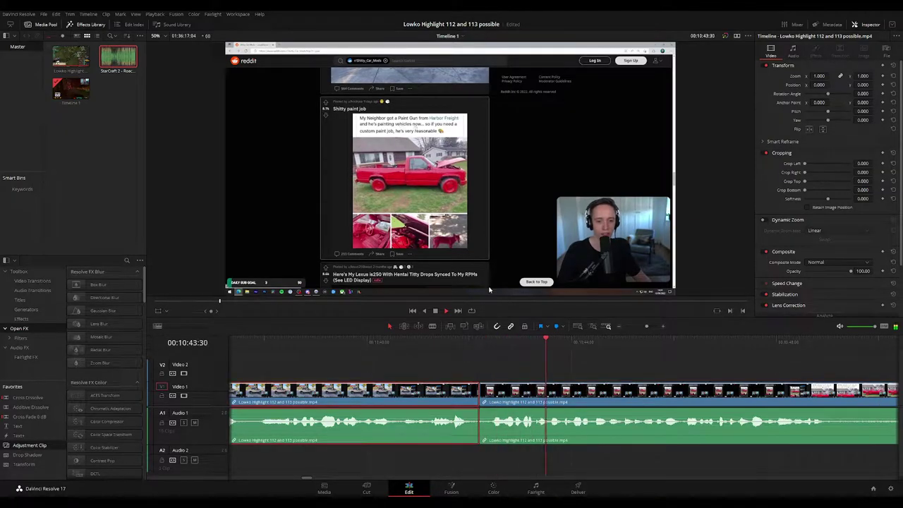
left_click_drag(645, 326, 638, 326)
left_click(629, 374)
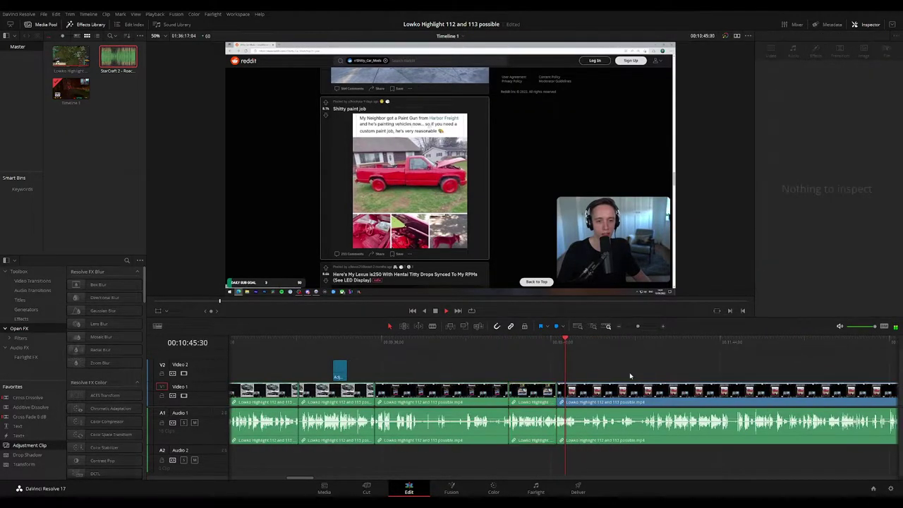
left_click_drag(629, 374, 478, 364)
key("space")
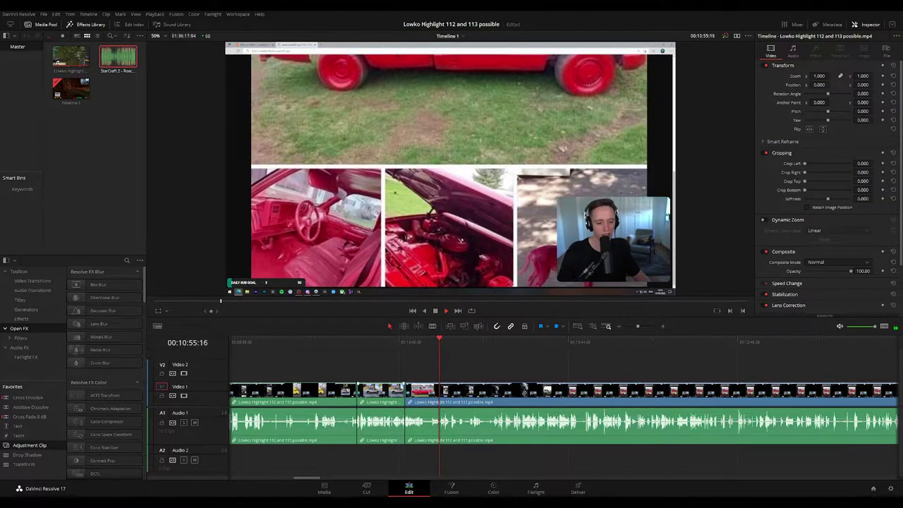
left_click_drag(505, 370, 478, 370)
key("space")
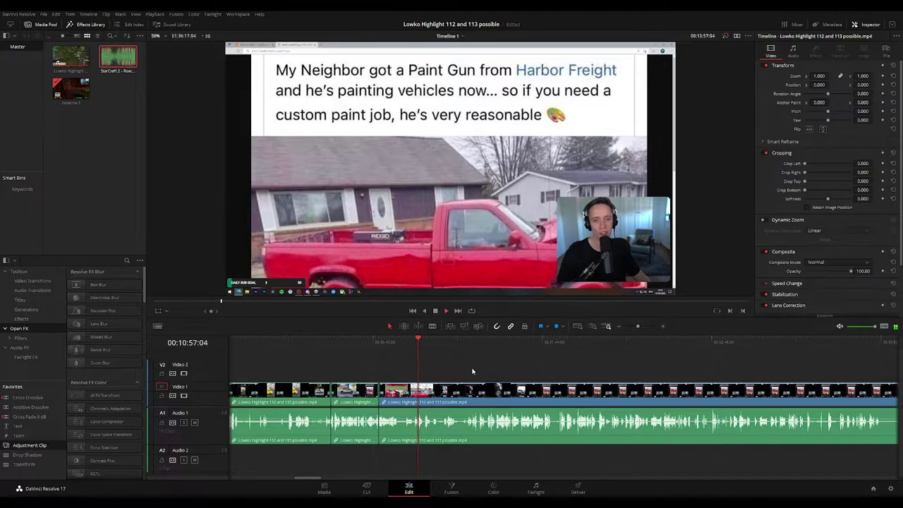
scroll(471, 374, "right", 1)
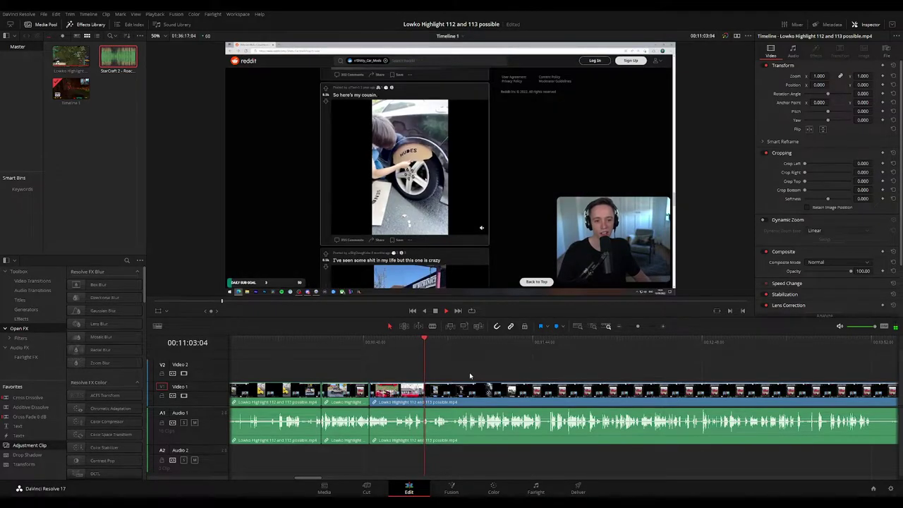
Cut out a short piece of about 37 frames at 00:11:01:51, before the "So here's my cousin" post, and close the gap
scroll(574, 383, "up", 5)
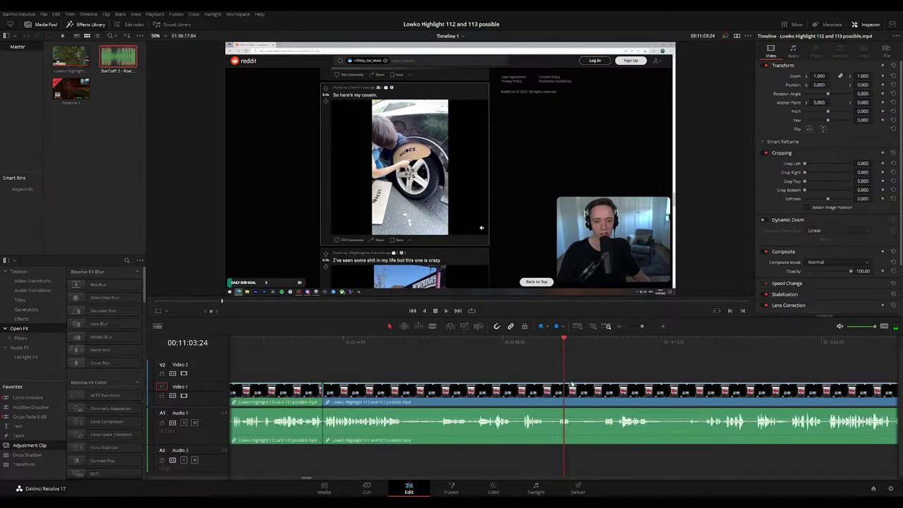
left_click_drag(553, 342, 540, 343)
key("b")
key("ctrl+b")
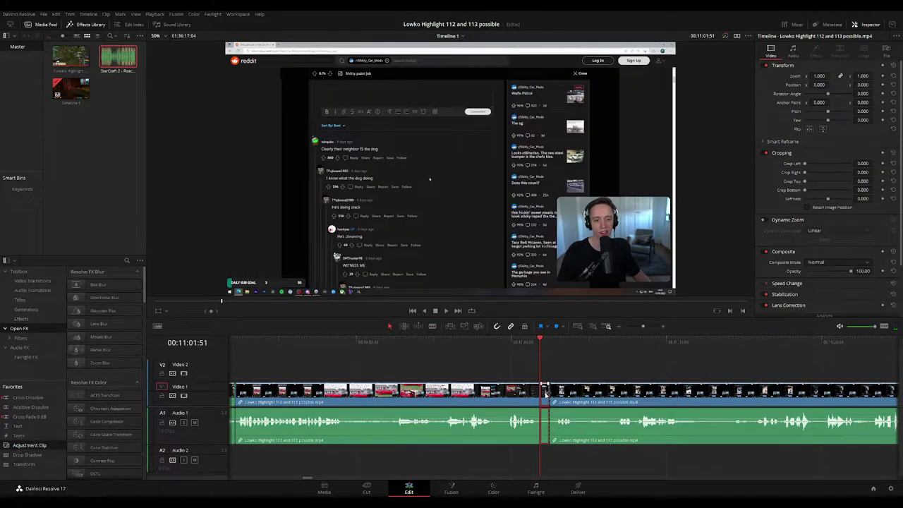
Colour-mark the clip before the 00:11:01:51 cut green and play on through the "So here's my cousin" footage to about 11:31
key("space")
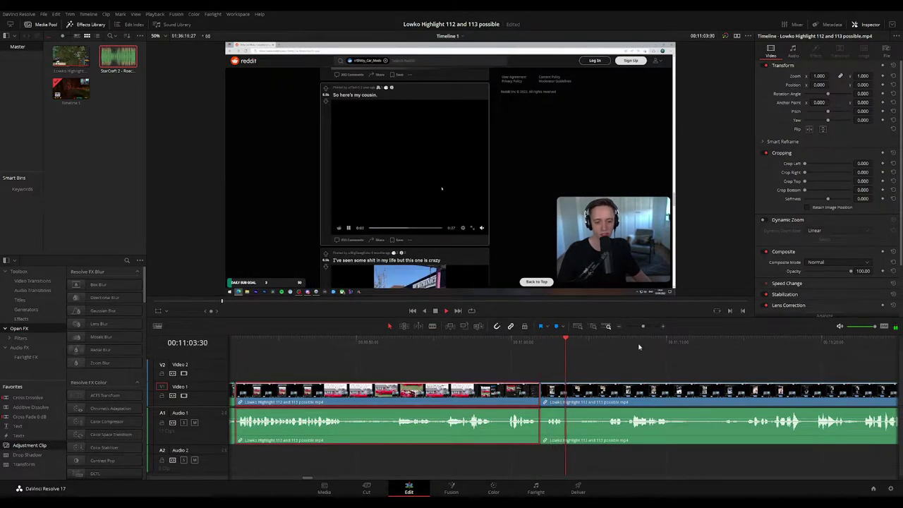
key("g")
left_click(662, 371)
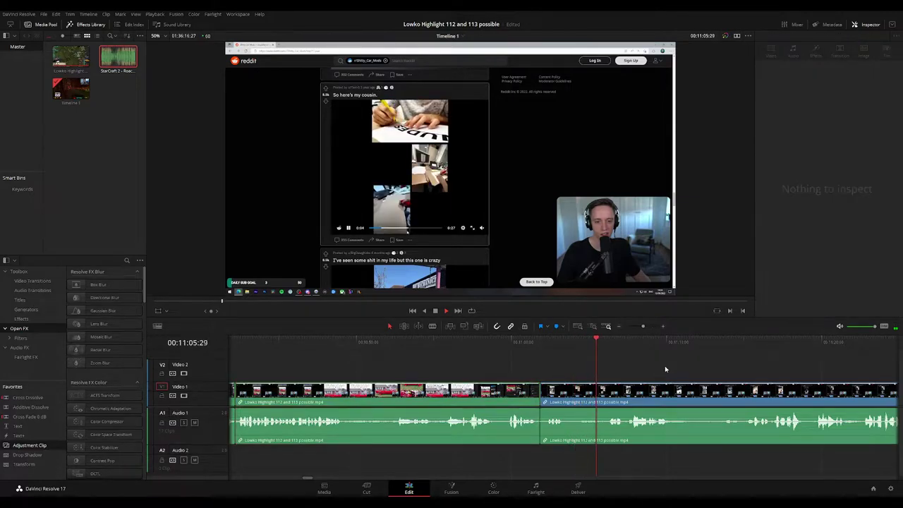
left_click_drag(665, 369, 516, 357)
scroll(513, 364, "right", 1)
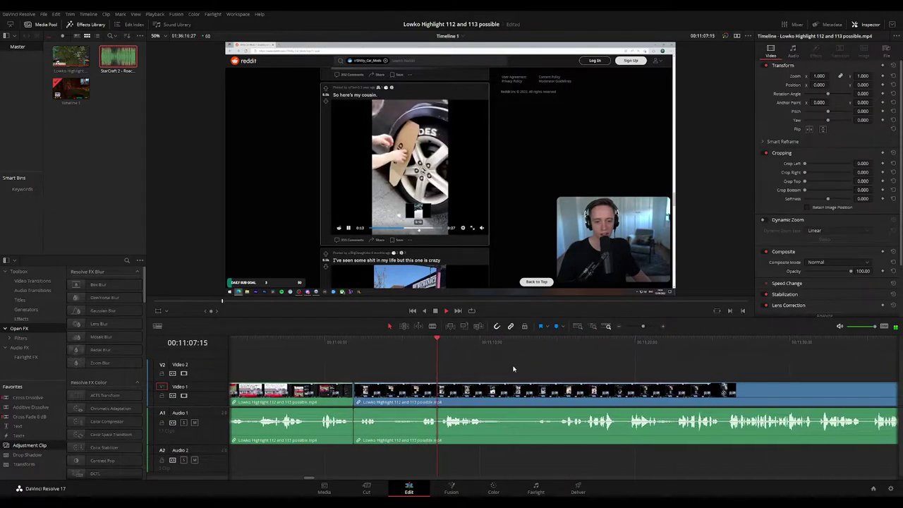
left_click_drag(533, 372, 517, 372)
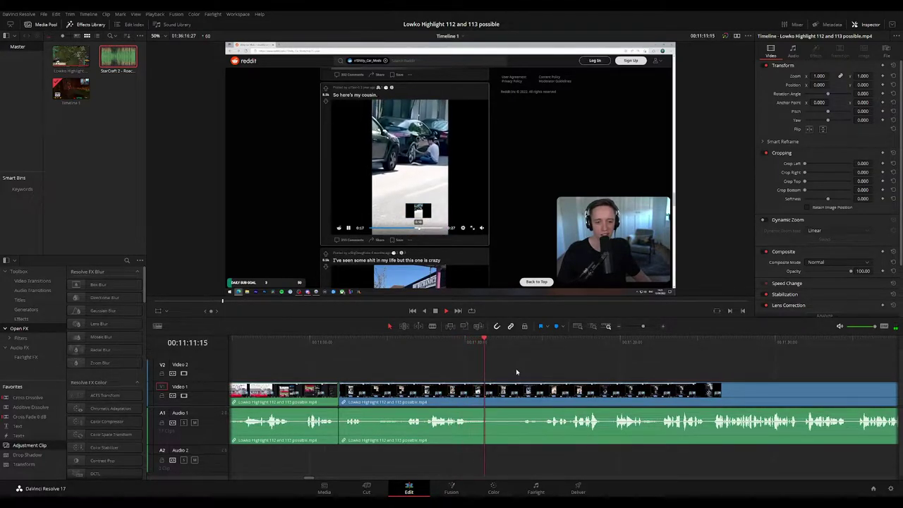
key("space")
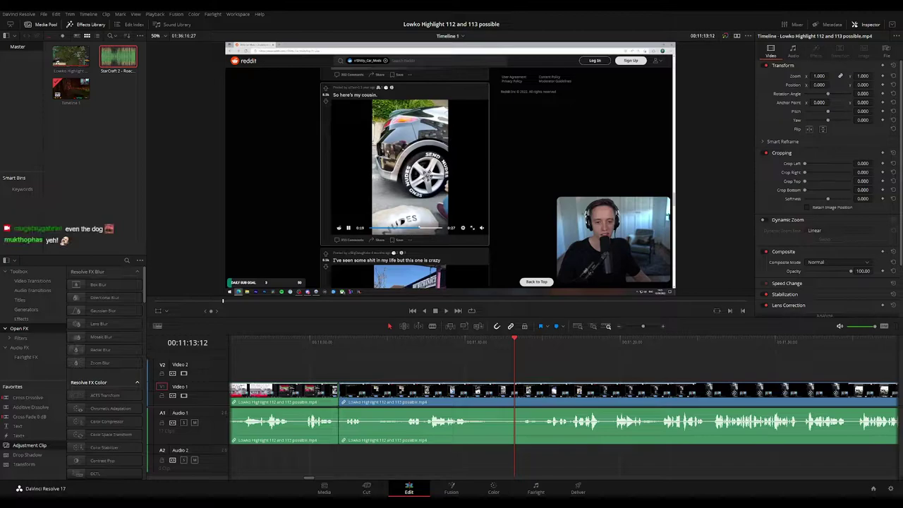
left_click_drag(384, 342, 369, 343)
key("space")
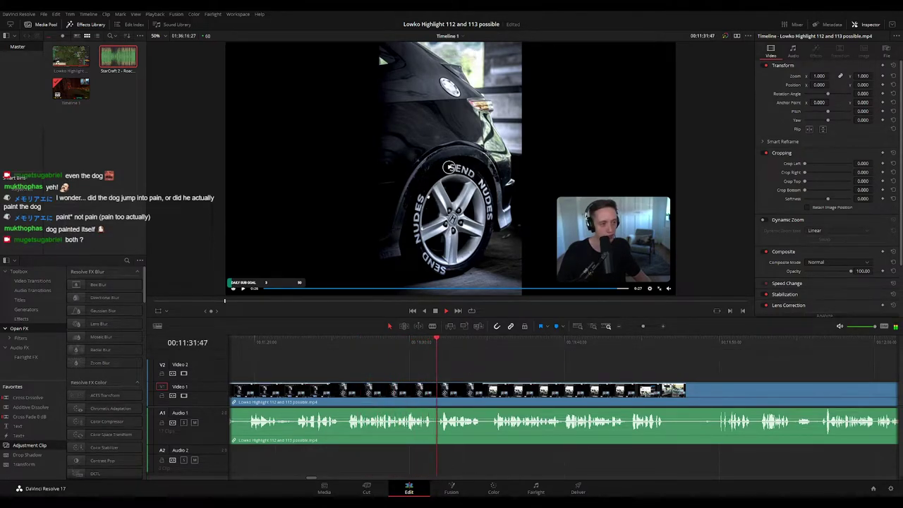
Cut out the transition of about 37 frames at 00:11:34:40, between the tyre lettering video and six-door car post, and close the gap
left_click_drag(522, 361, 479, 360)
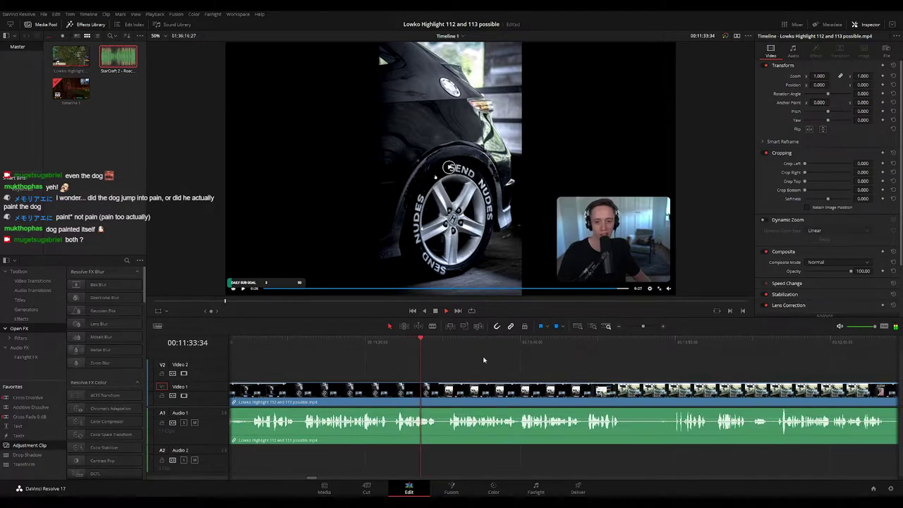
left_click(431, 344)
key("b")
left_click(440, 387)
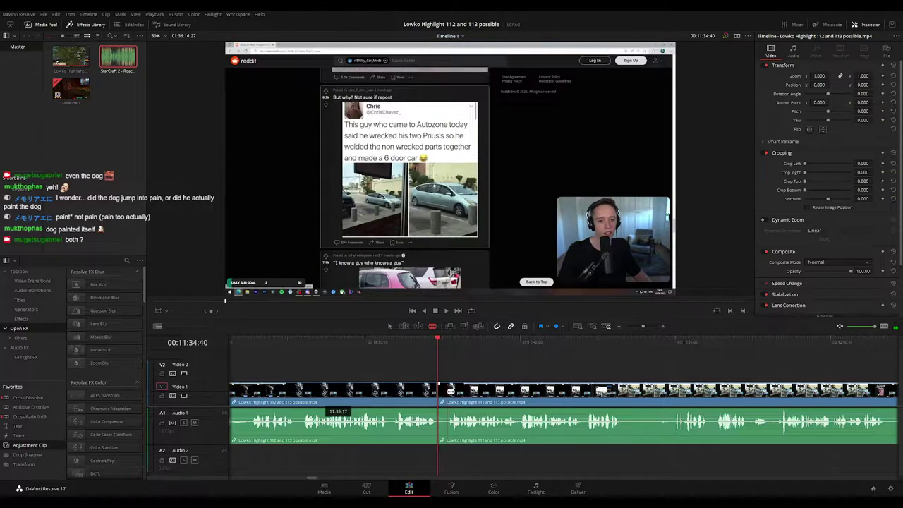
key("space")
key("a")
Colour-mark the clip before the 00:11:34:40 cut green and play on through the six-door car footage to about 12:03
left_click(407, 387)
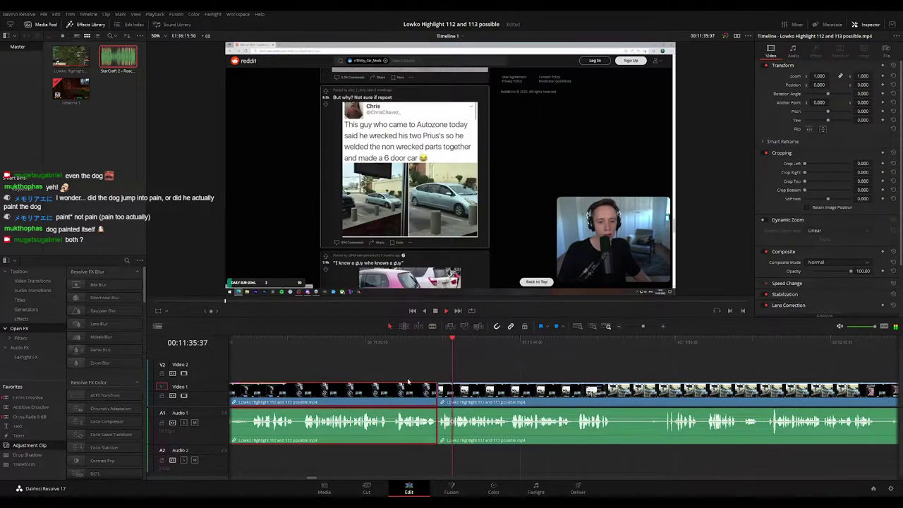
left_click(572, 363)
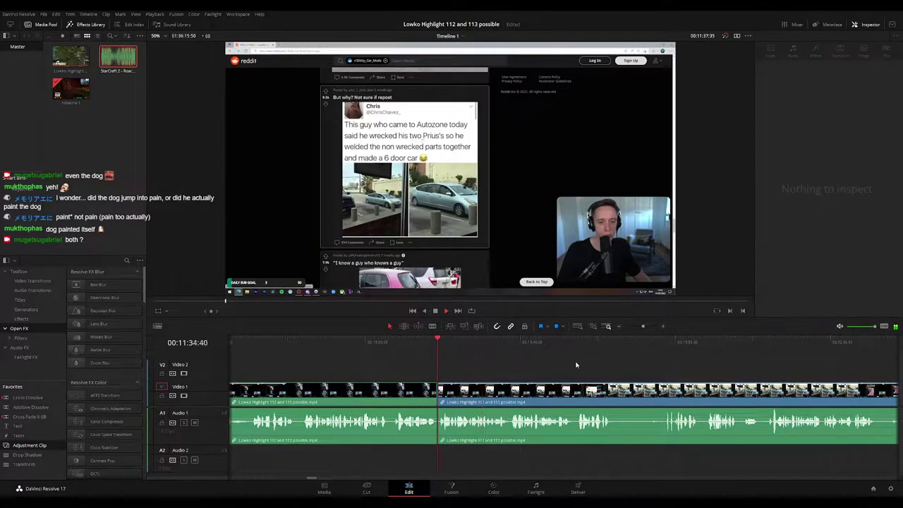
scroll(554, 364, "right", 2)
scroll(494, 358, "right", 2)
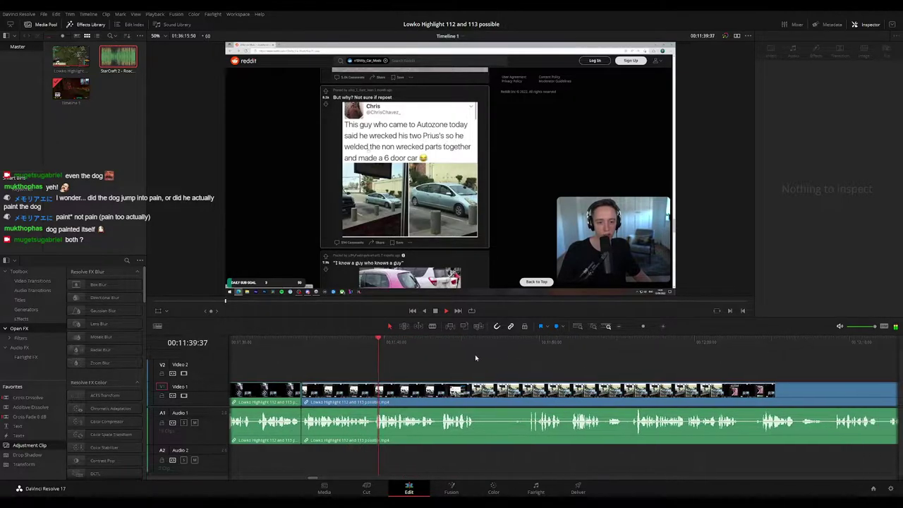
scroll(476, 359, "right", 1)
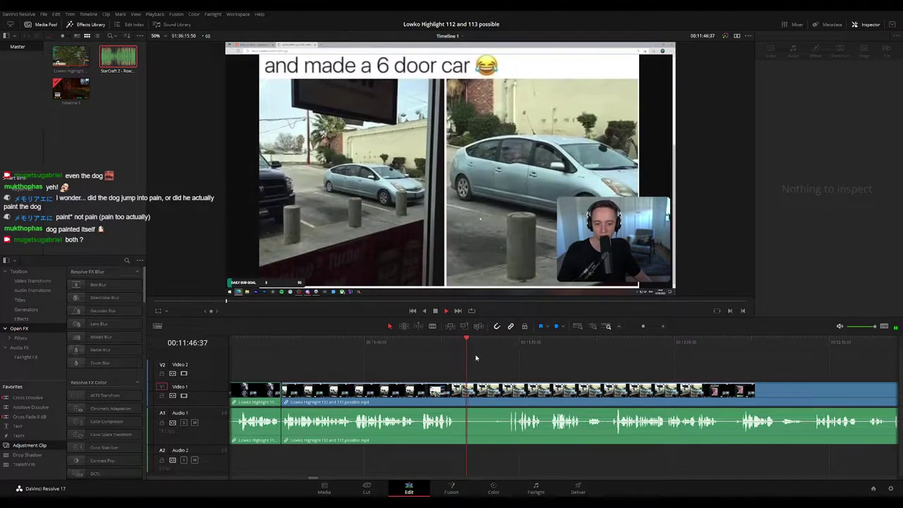
scroll(485, 359, "right", 2)
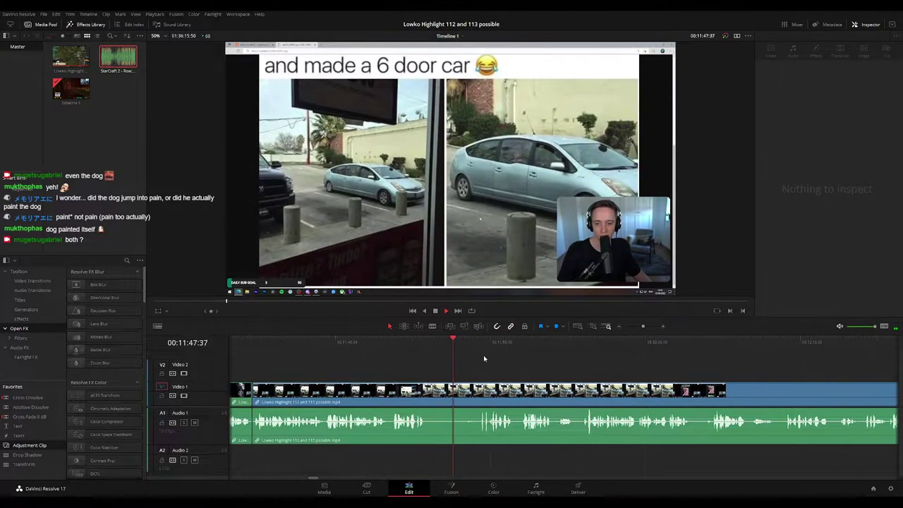
scroll(543, 363, "right", 3)
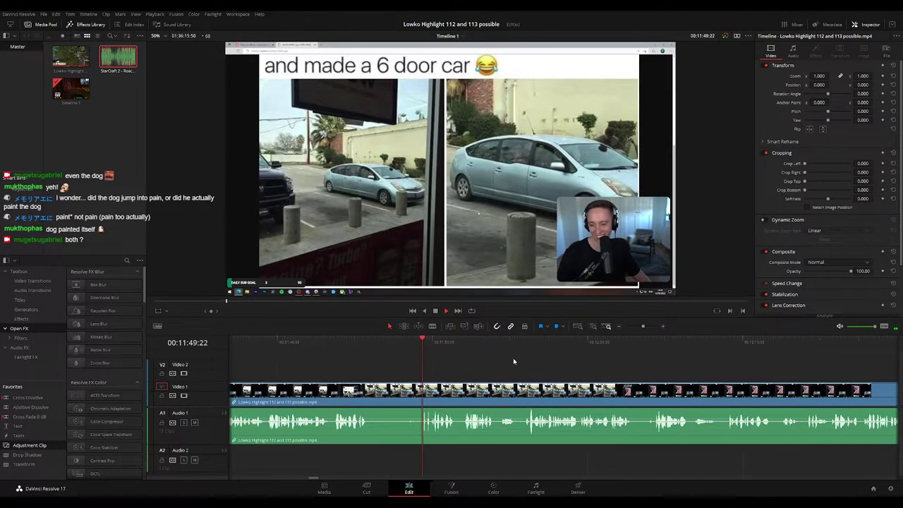
scroll(509, 359, "right", 2)
scroll(498, 361, "right", 3)
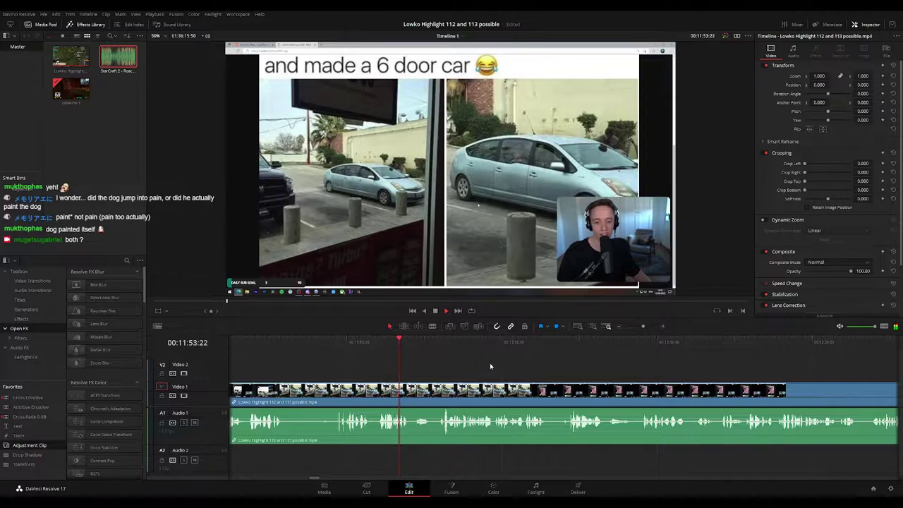
scroll(490, 366, "right", 3)
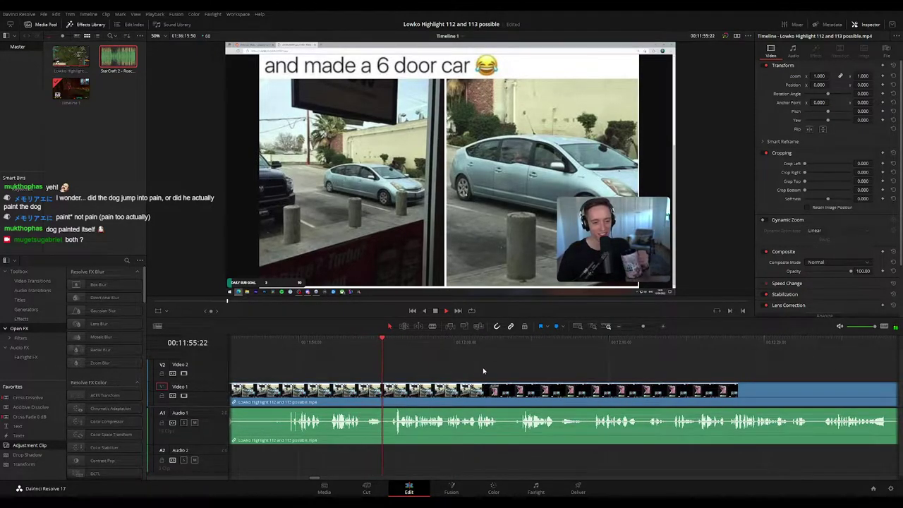
scroll(483, 370, "right", 2)
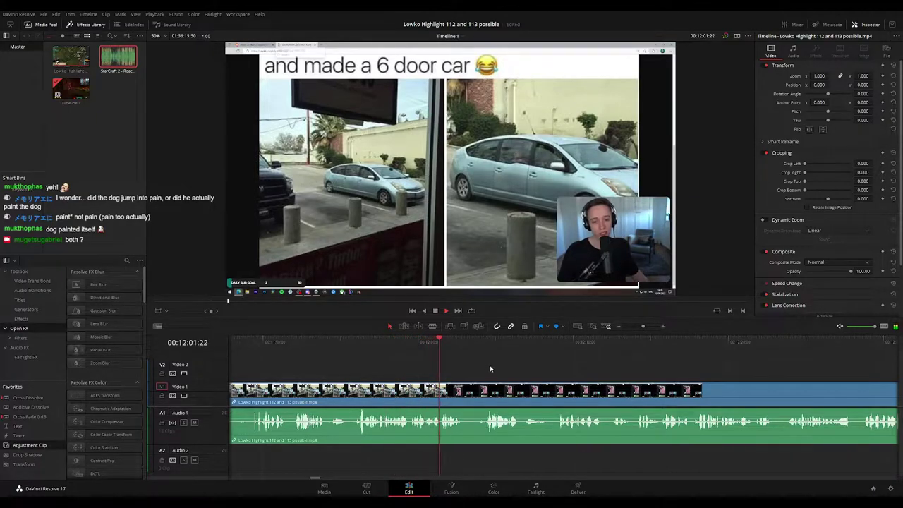
scroll(431, 363, "right", 3)
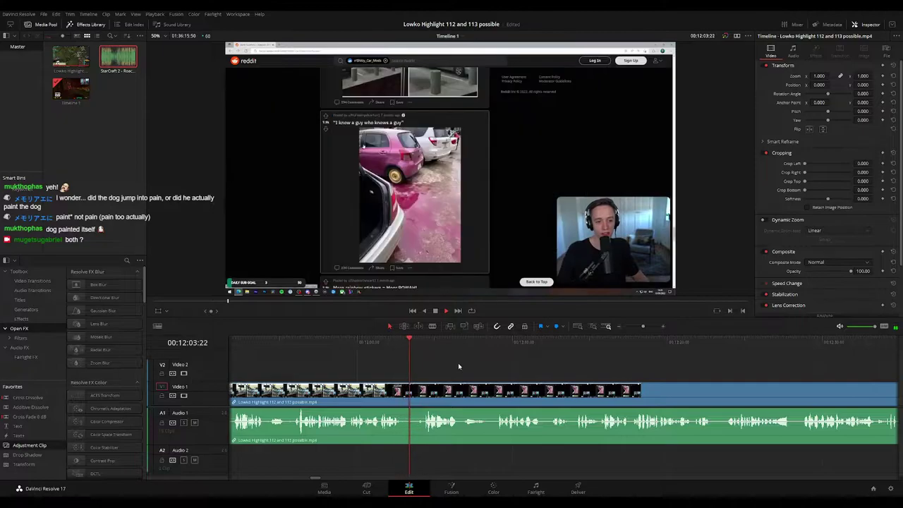
Cut out a piece of about 48 frames near 00:12:03, between the six-door car and "I know a guy who knows a guy" posts, and close the gap
key("space")
key("b")
left_click(404, 398)
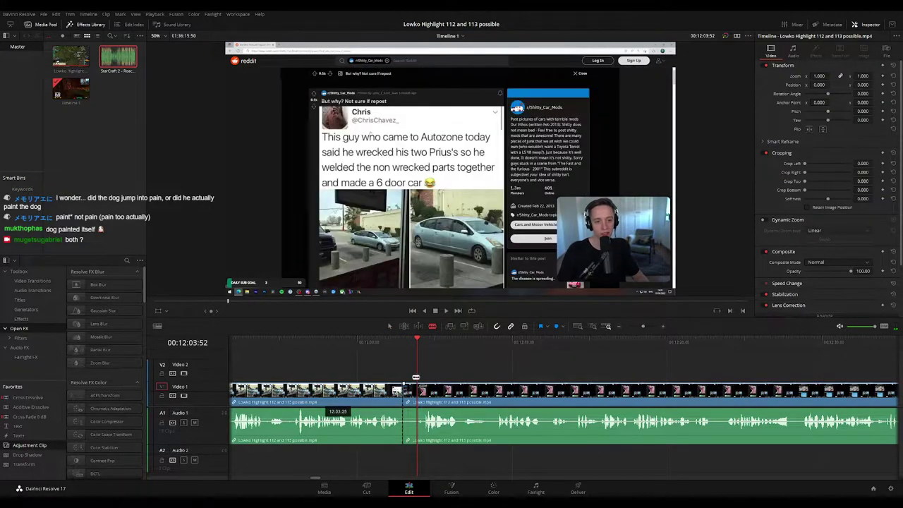
left_click(417, 343)
left_click(416, 386)
key("a")
left_click(409, 392)
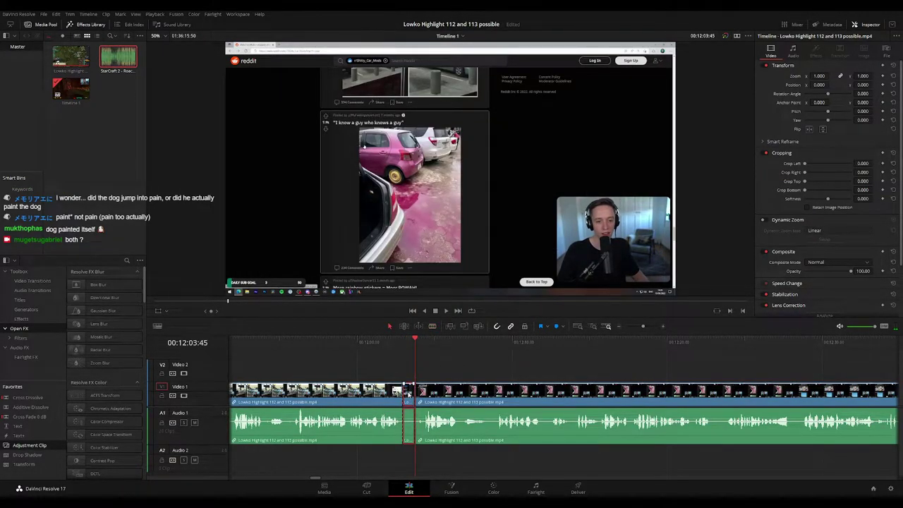
key("Delete")
Colour-mark the clip before the 12:03 cut green and play on through the "I know a guy who knows a guy" footage to about 12:22
key("space")
left_click(388, 393)
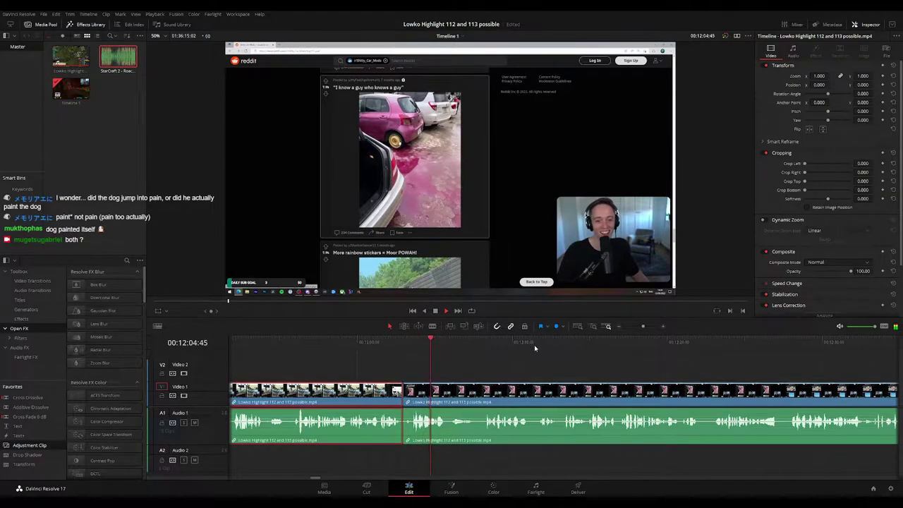
left_click(538, 368)
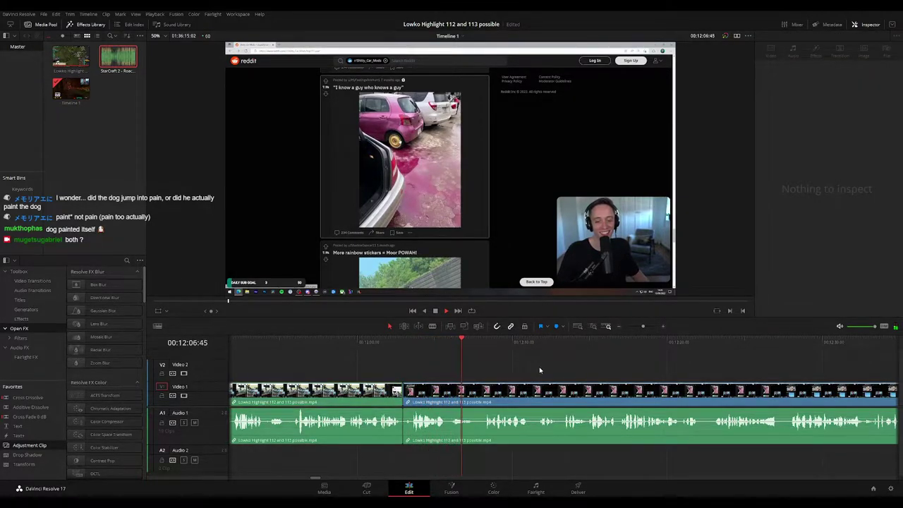
left_click_drag(539, 370, 471, 365)
key("space")
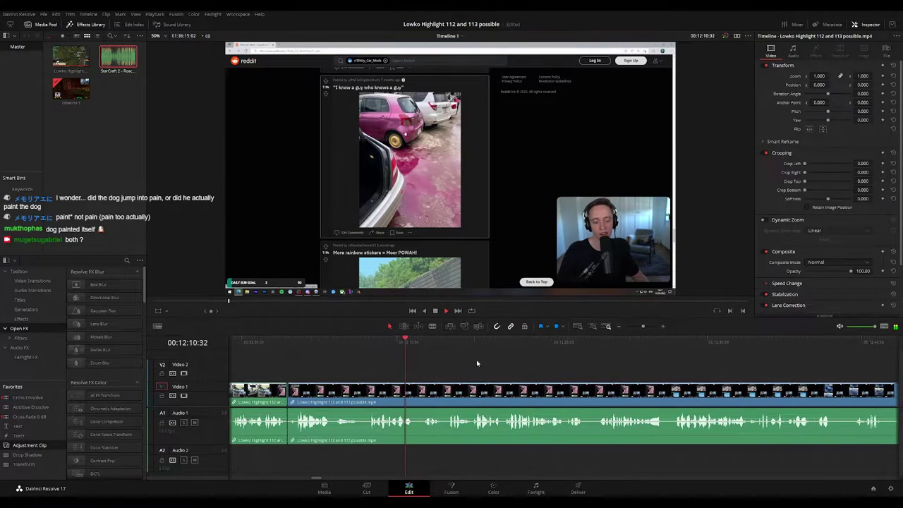
scroll(474, 359, "right", 2)
scroll(466, 361, "right", 1)
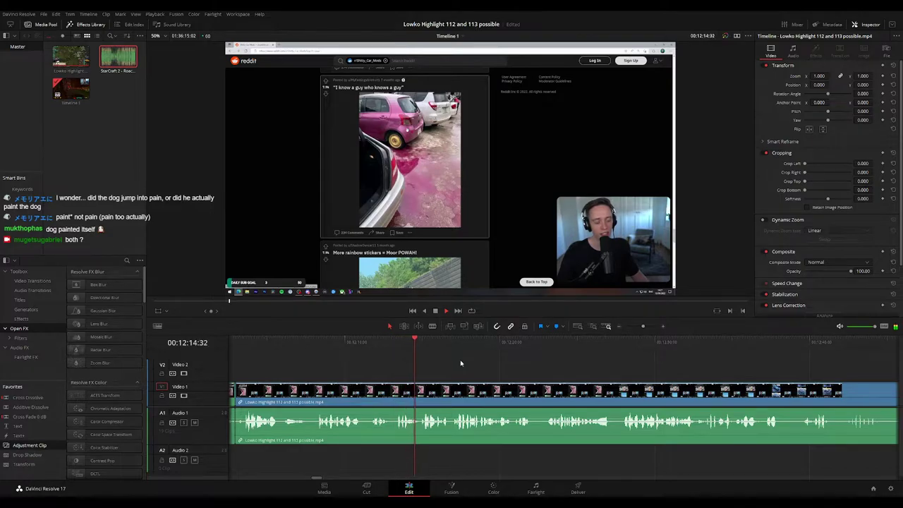
scroll(469, 364, "right", 1)
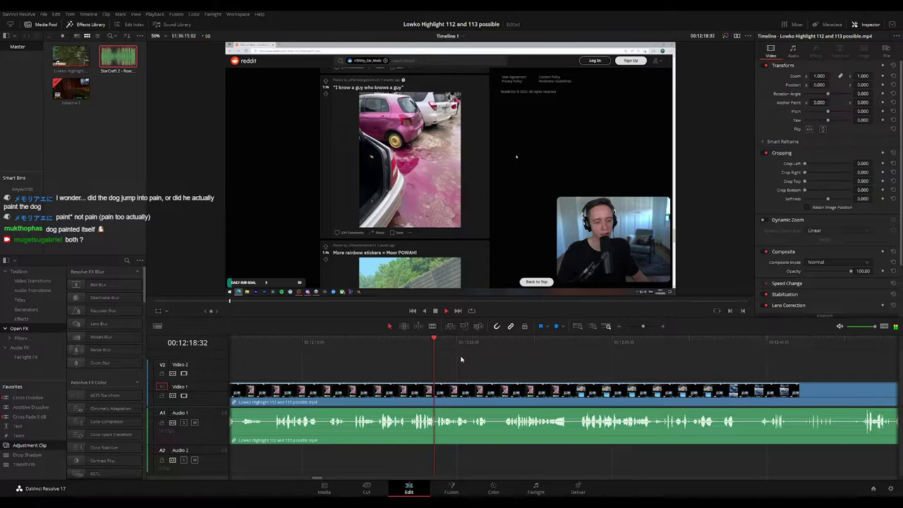
scroll(448, 356, "right", 2)
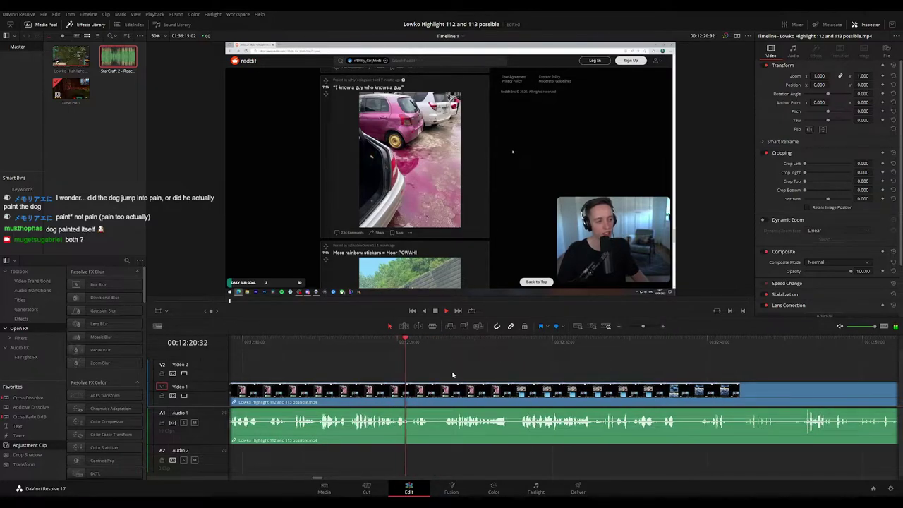
Cut out a pause of about 54 frames at 00:12:22:08, on the "I know a guy who knows a guy" post, and close the gap
key("space")
key("b")
left_click(407, 388)
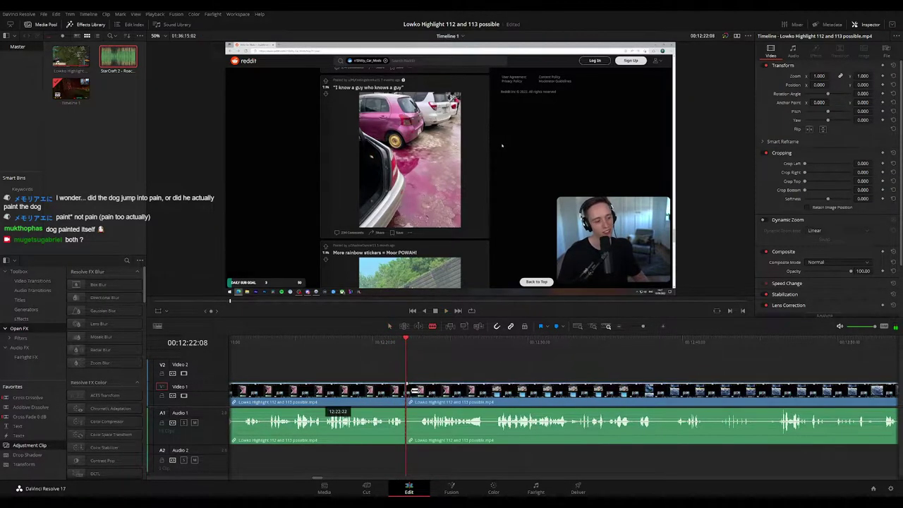
left_click(419, 391)
key("a")
key("Delete")
Colour-mark the clip before the 00:12:22:08 cut green and play on to the VW Golf post at about 12:26
key("space")
left_click(376, 395)
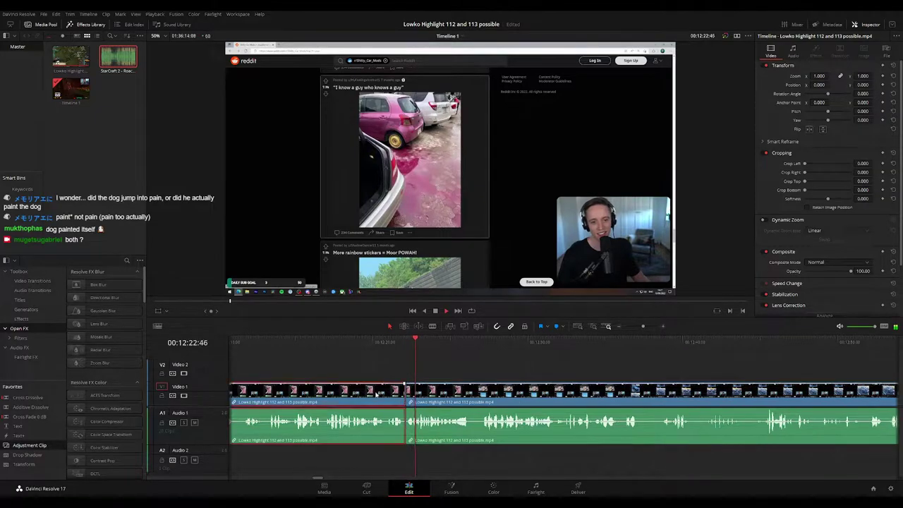
left_click(560, 365)
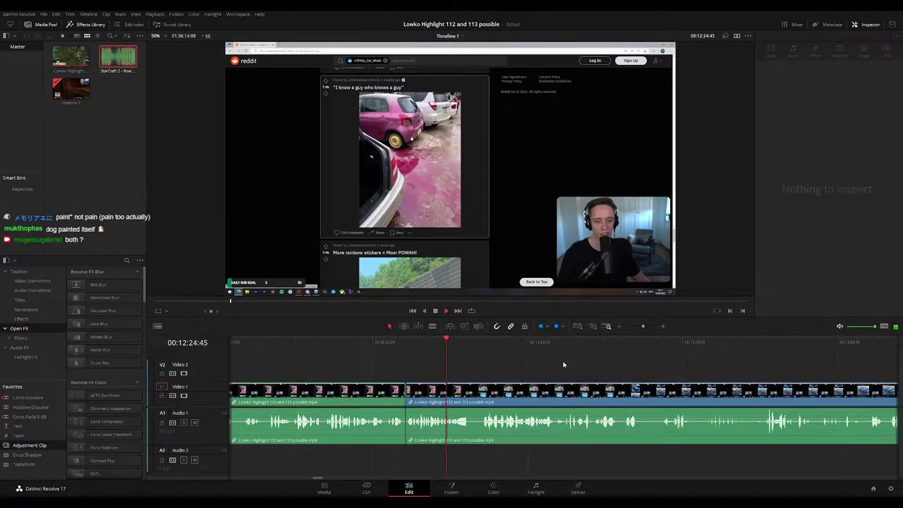
left_click_drag(570, 367, 512, 360)
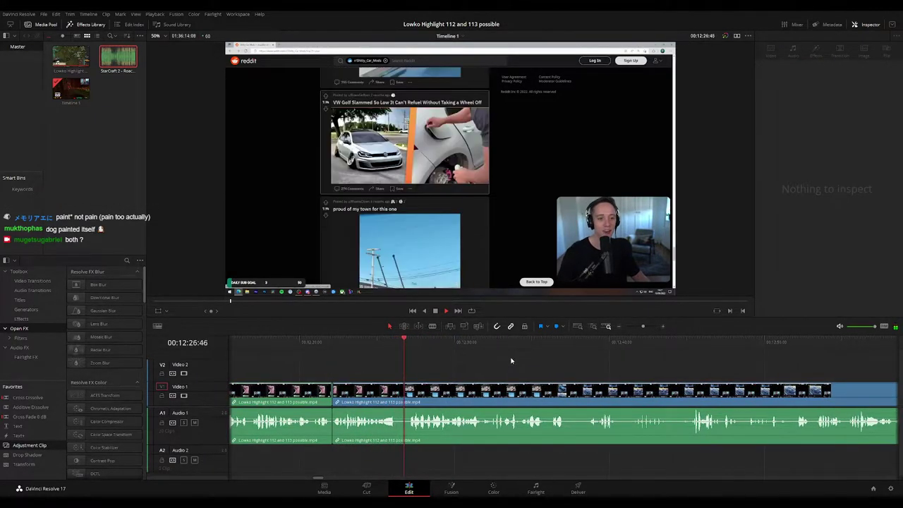
Cut out about 42 frames at 00:12:26:05, before the VW Golf post, closing the gap, and colour-mark the preceding clip green
left_click(393, 340)
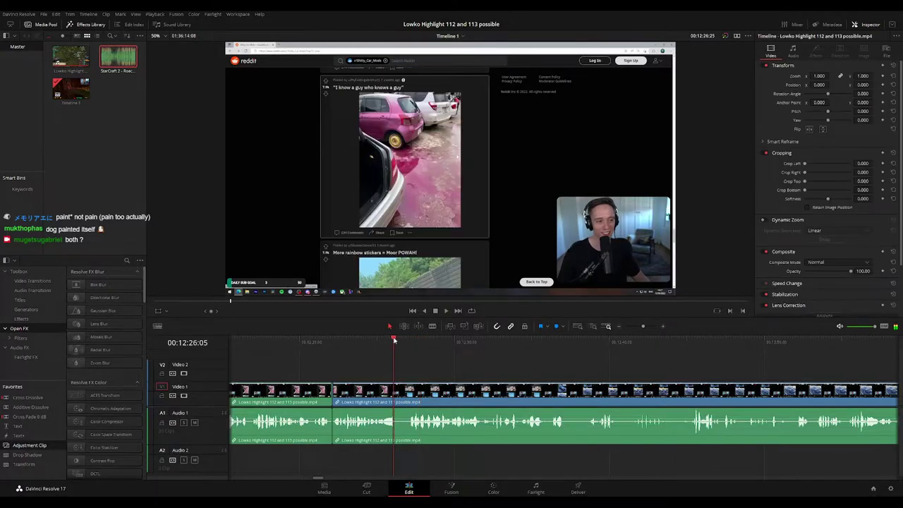
key("b")
left_click(405, 388)
key("Delete")
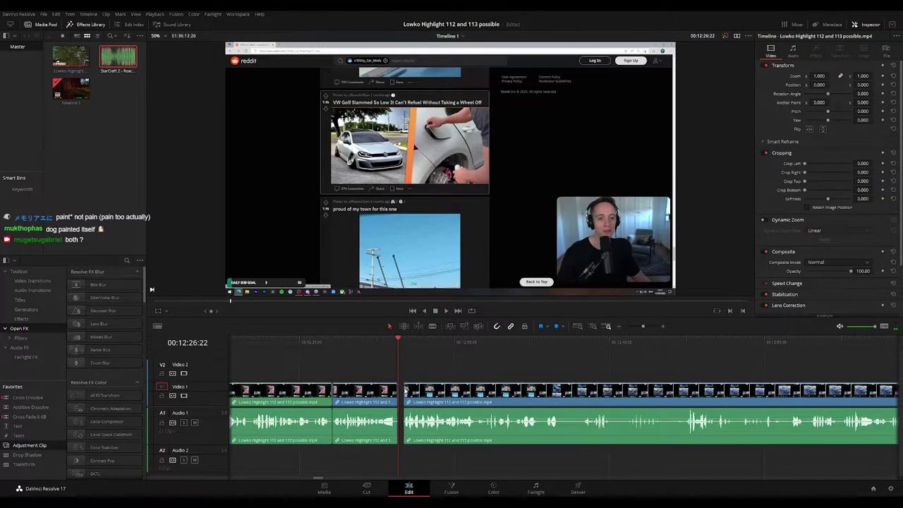
key("space")
left_click(387, 391)
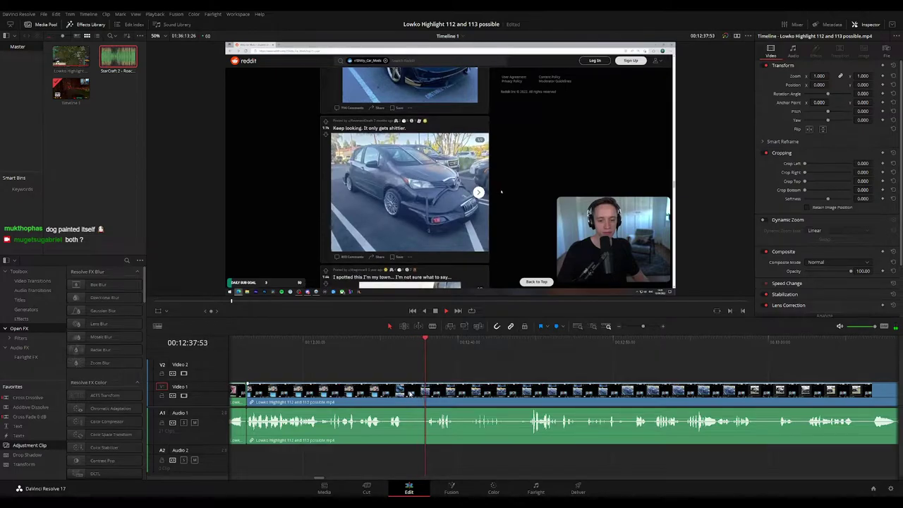
Cut out a pause of about 60 frames near 00:12:36:45, on the "Keep looking. It only gets shittier." post, close the gap and replay the cut
key("b")
left_click(407, 394)
left_click(422, 395)
key("a")
left_click(417, 396)
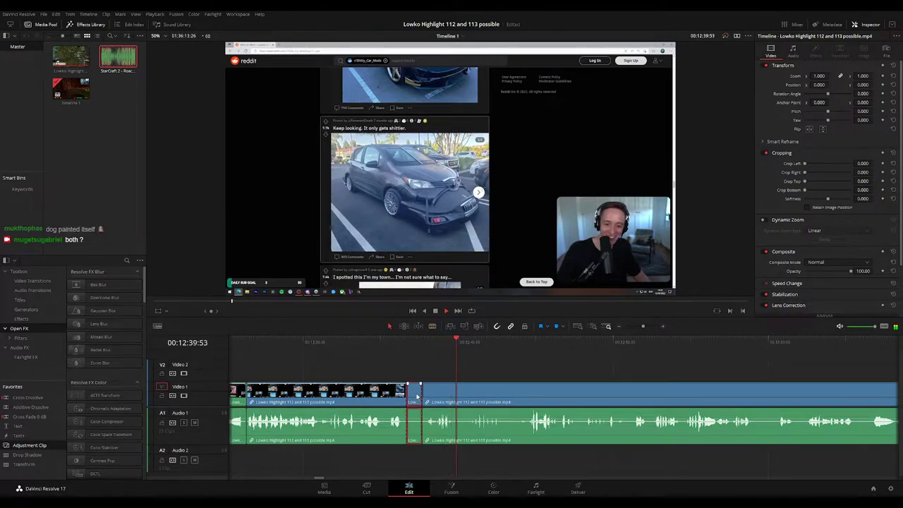
key("Delete")
left_click(411, 348)
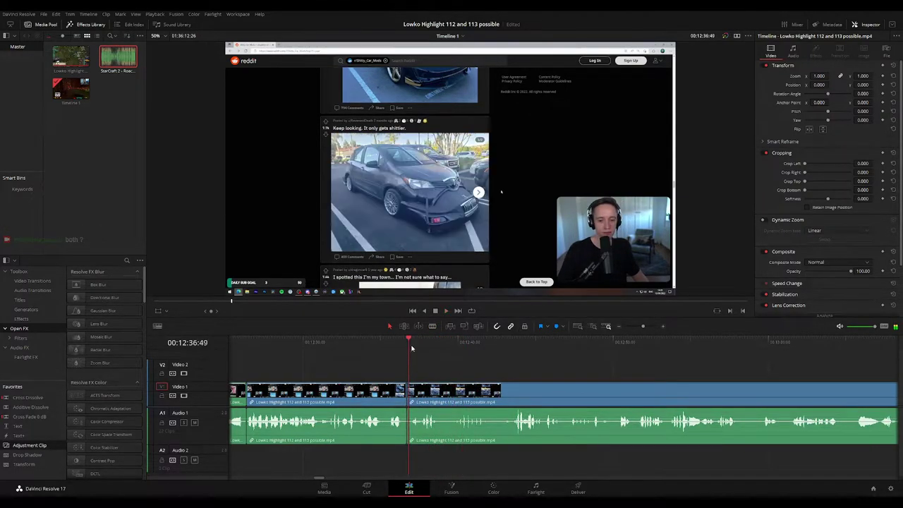
key("space")
Colour-mark the clip before the 12:36 cut green and play on through the "Keep looking" footage to about 12:50
left_click(401, 395)
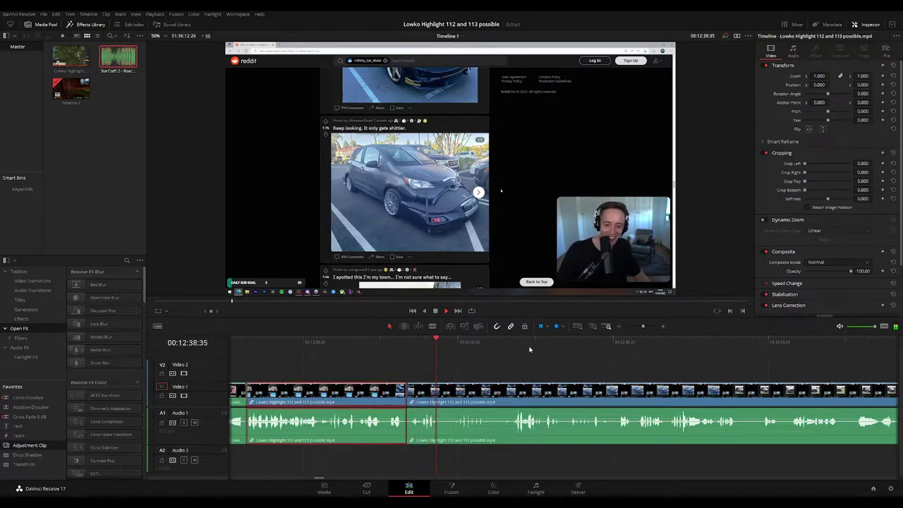
left_click(529, 367)
left_click_drag(530, 368, 461, 361)
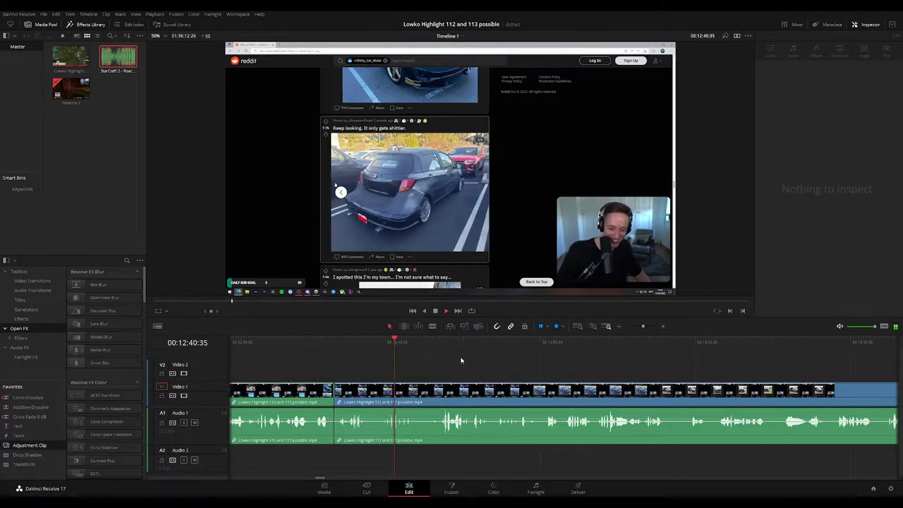
scroll(460, 360, "right", 3)
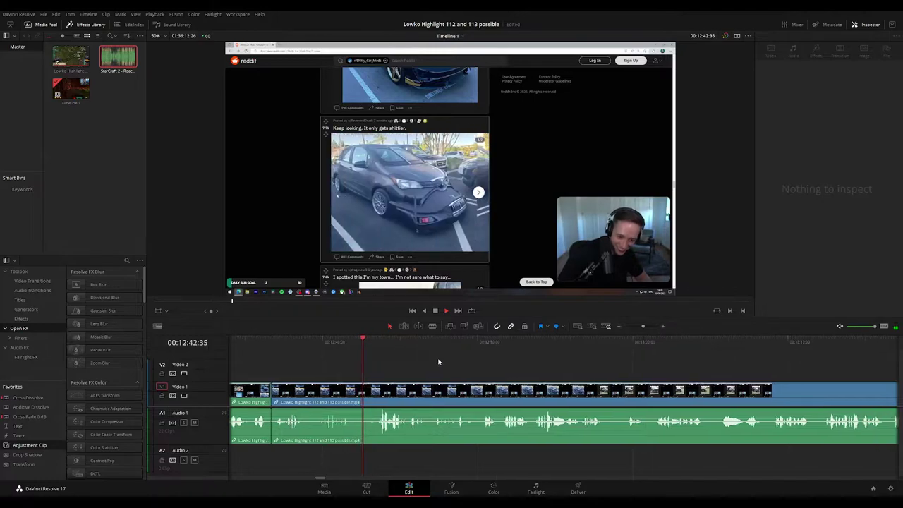
scroll(435, 362, "right", 2)
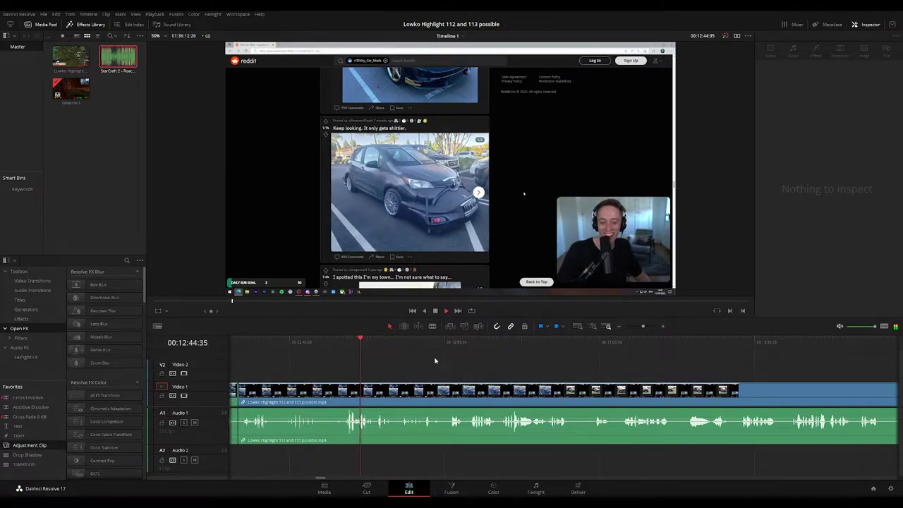
scroll(435, 360, "right", 4)
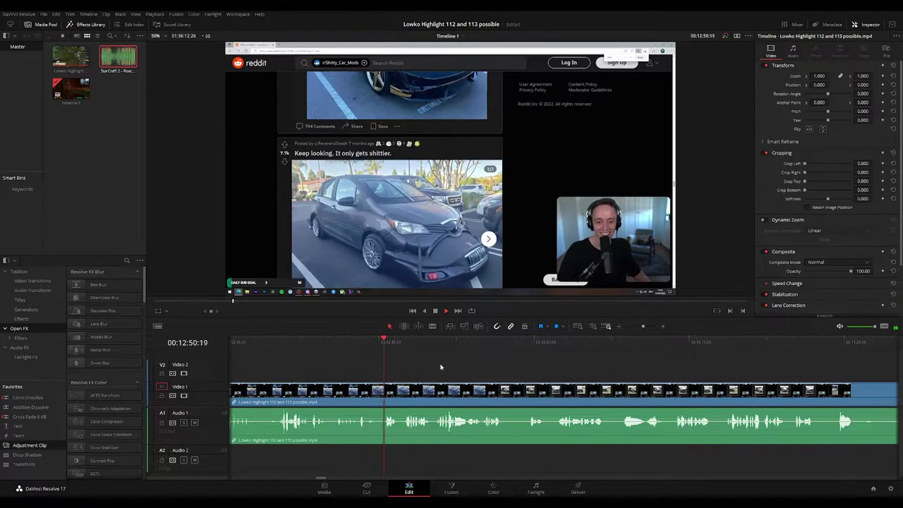
Cut out a pause of about 60 frames starting near 12:49, on the "Keep looking" post, and close the gap
left_click(367, 393)
left_click(381, 392)
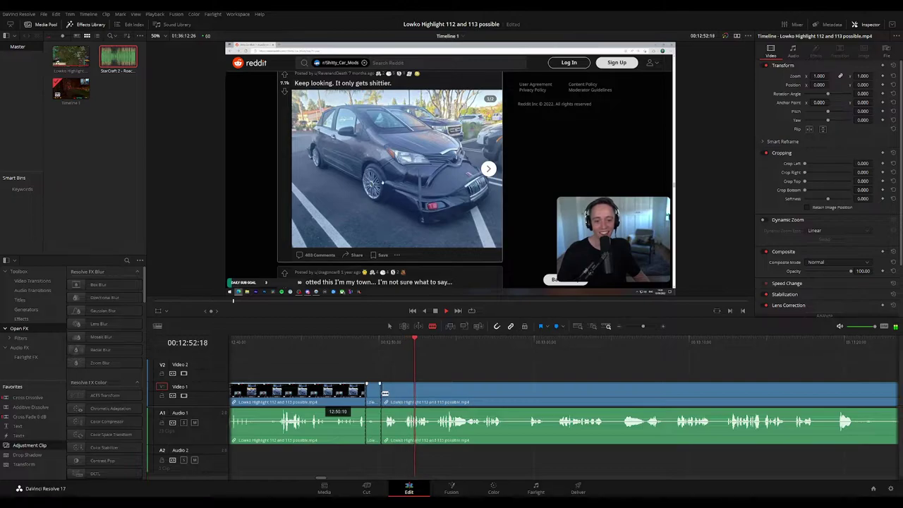
key("a")
left_click(376, 393)
key("BackSpace")
left_click(376, 397)
key("Delete")
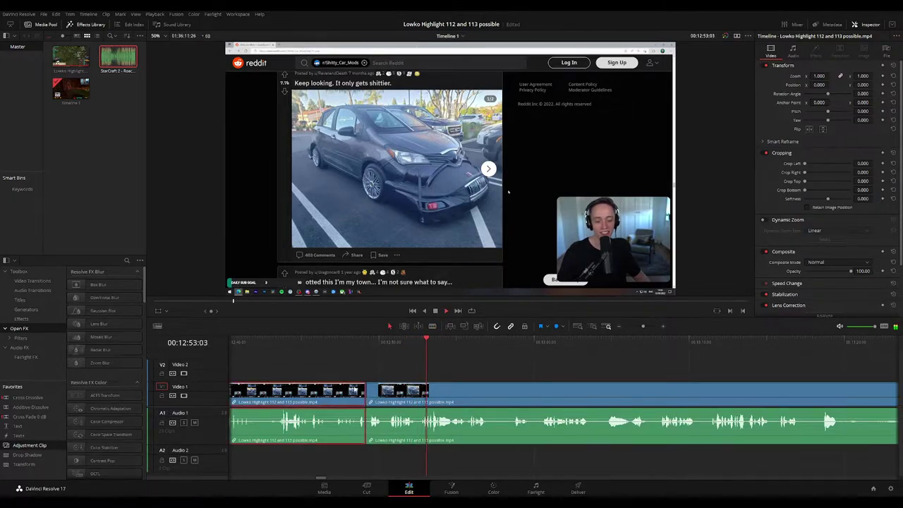
Colour-mark the clip before the 12:49 cut green and play on to about 12:56
left_click(517, 368)
scroll(471, 364, "right", 2)
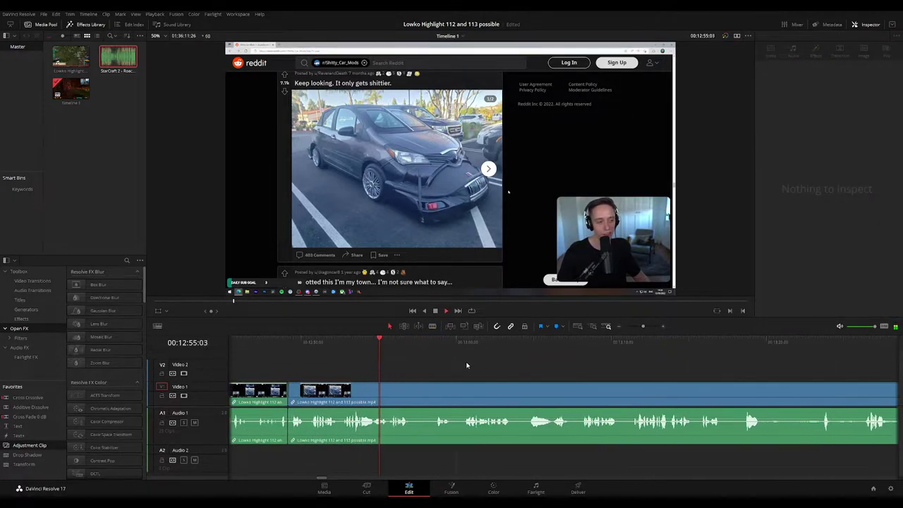
key("space")
key("space")
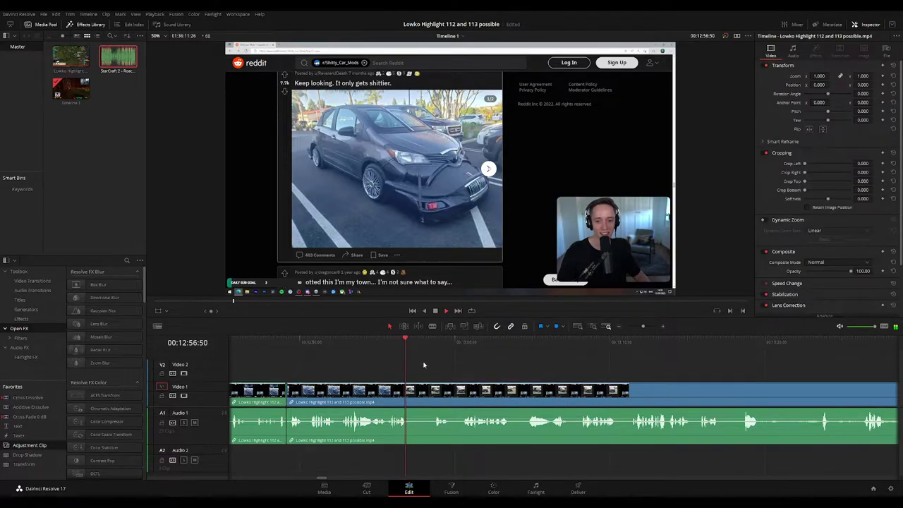
Cut out about 64 frames ending at 00:12:58:12, before the toy car meme post, and close the gap
key("space")
key("b")
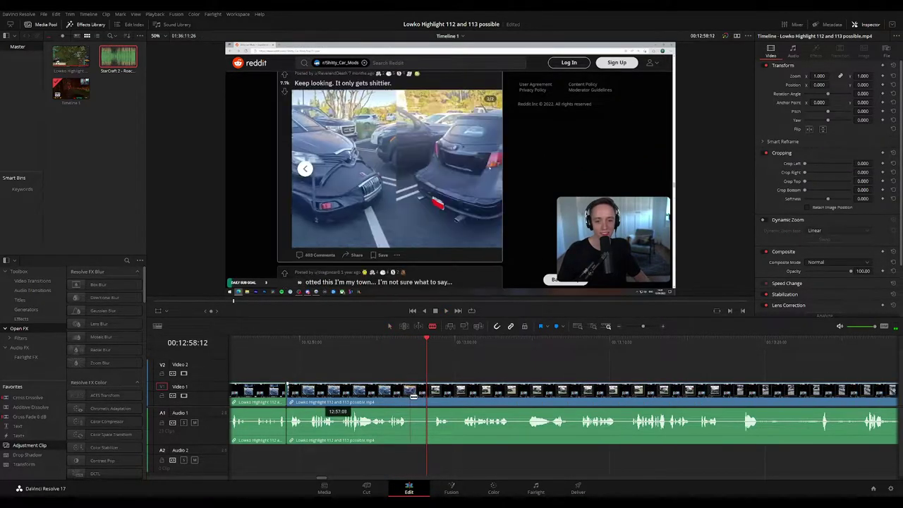
left_click(411, 395)
left_click(427, 393)
key("a")
left_click(418, 393)
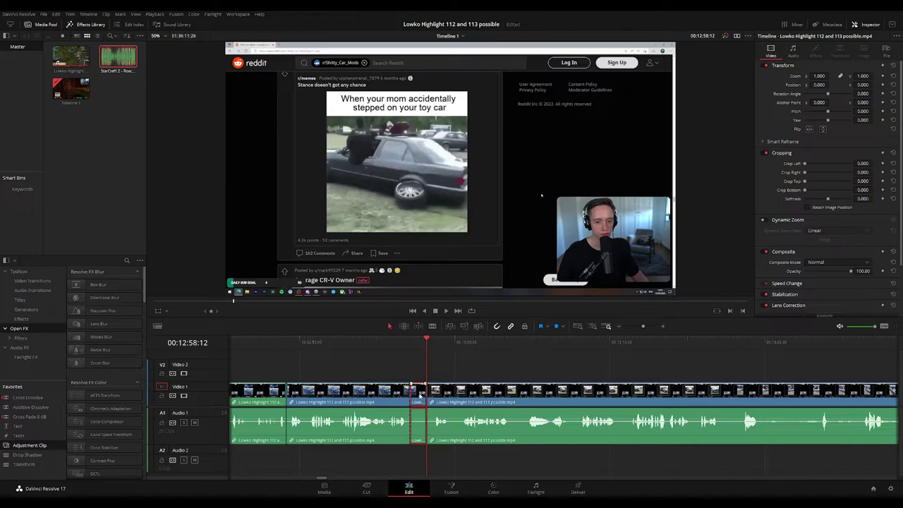
key("Delete")
Colour-mark the clip before the 12:57 cut green and play on to the "This shit has gone too far" post at about 13:16
key("space")
left_click(376, 391)
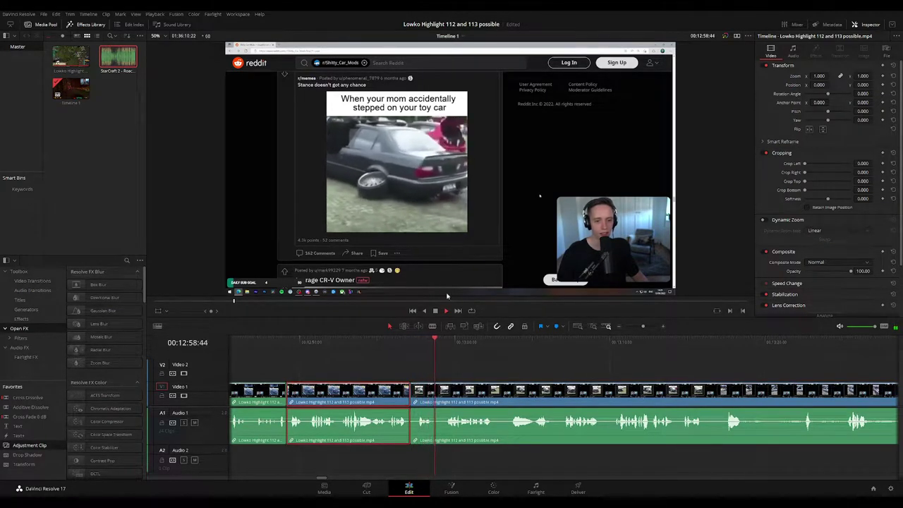
left_click(529, 371)
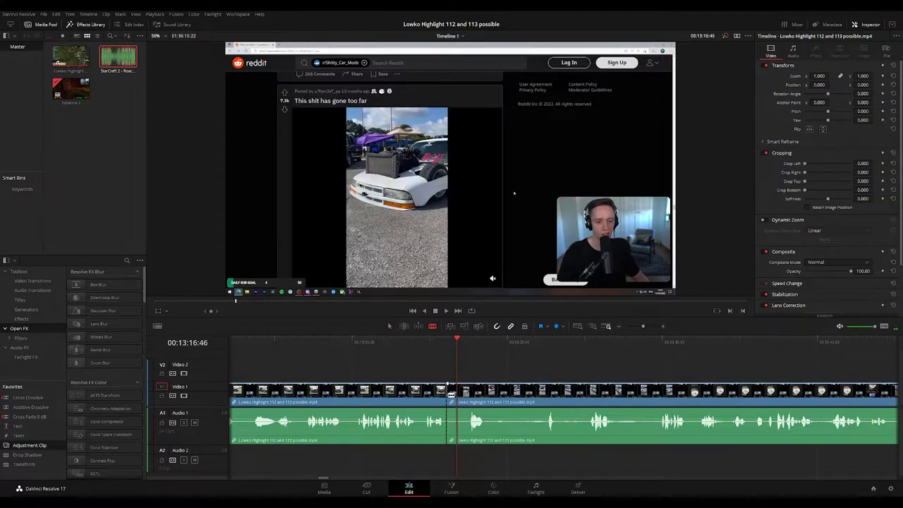
Cut out about 40 frames ending at 00:13:16:46, closing the gap, and colour-mark the preceding clip green
left_click(450, 393)
key("a")
key("BackSpace")
key("space")
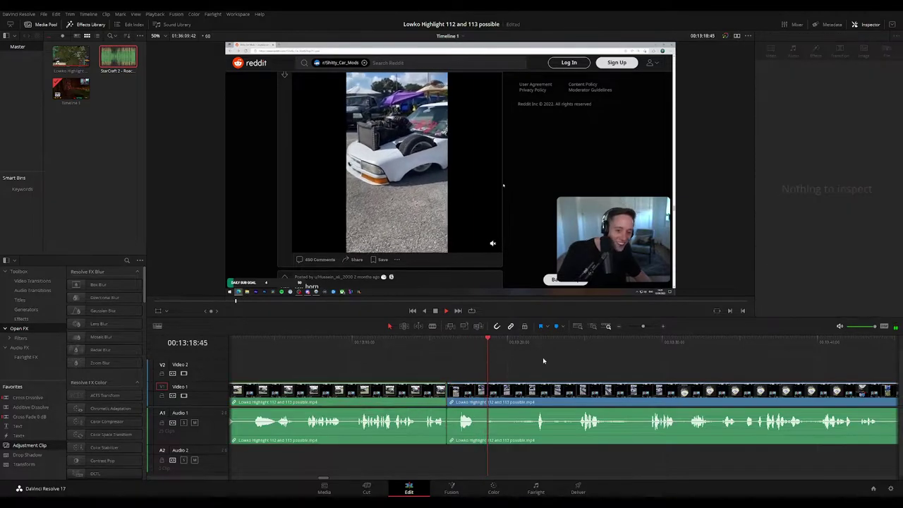
Play through the white truck and "car horn" posts to about 13:44, checking for pauses to cut
left_click(519, 342)
left_click_drag(587, 376, 520, 365)
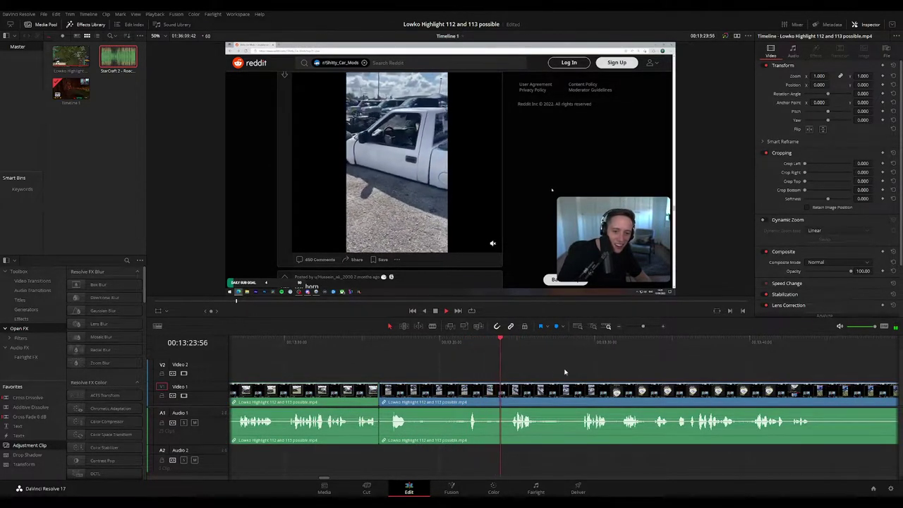
scroll(509, 367, "right", 1)
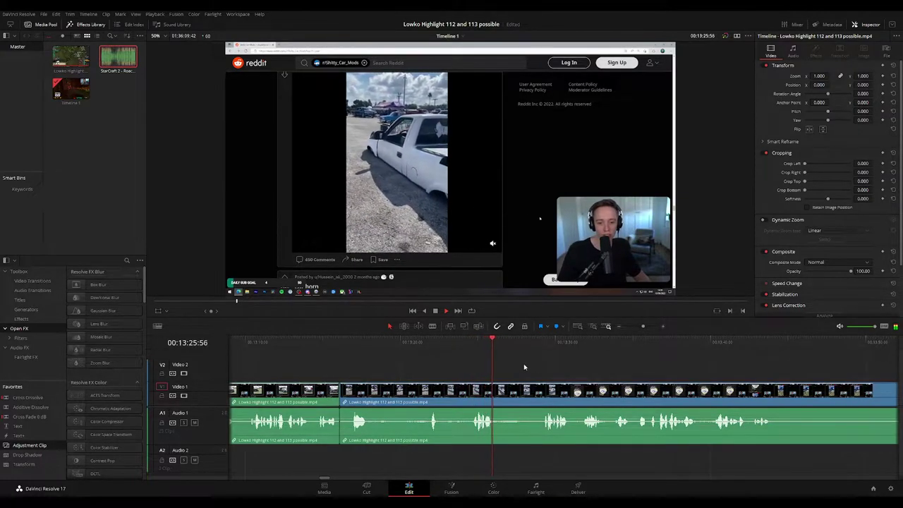
scroll(501, 362, "right", 2)
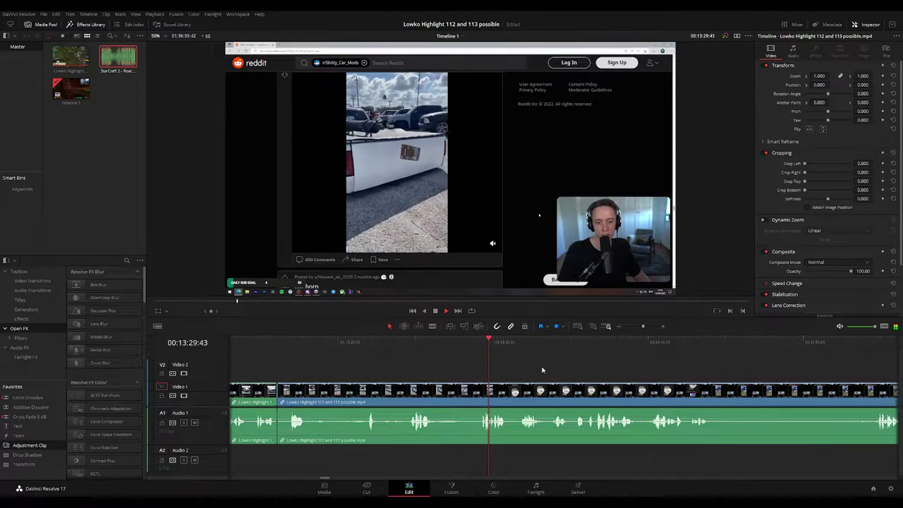
scroll(490, 360, "right", 2)
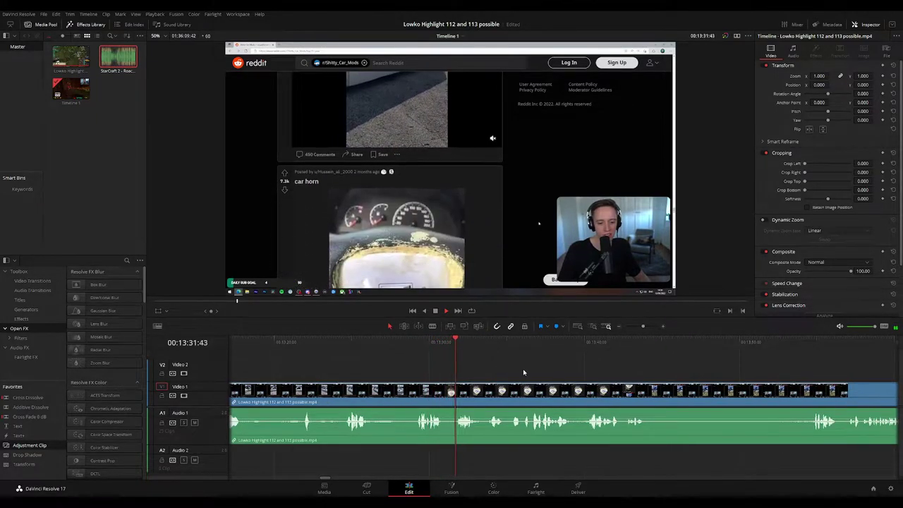
scroll(528, 370, "right", 1)
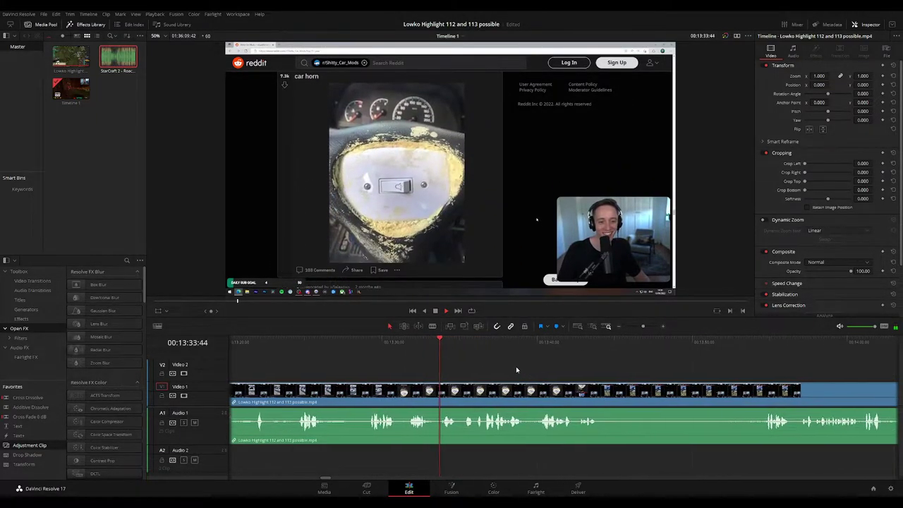
scroll(523, 372, "right", 1)
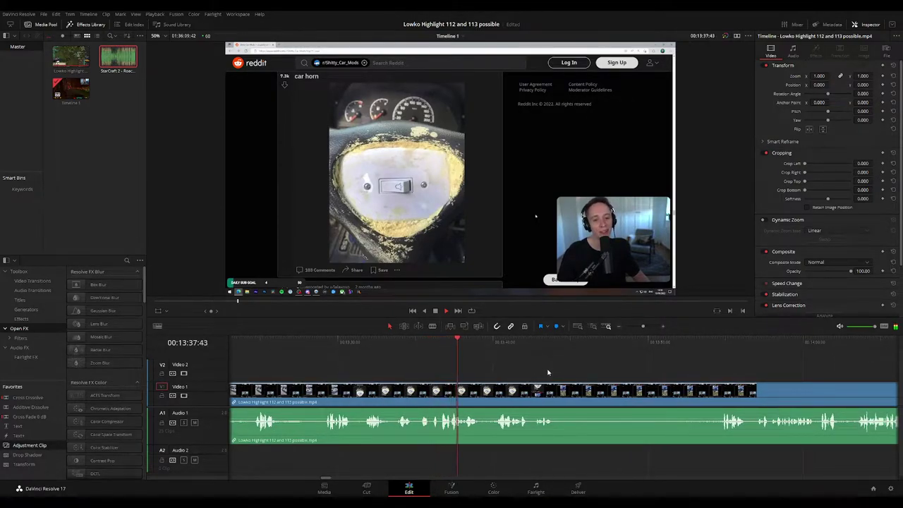
scroll(483, 365, "right", 2)
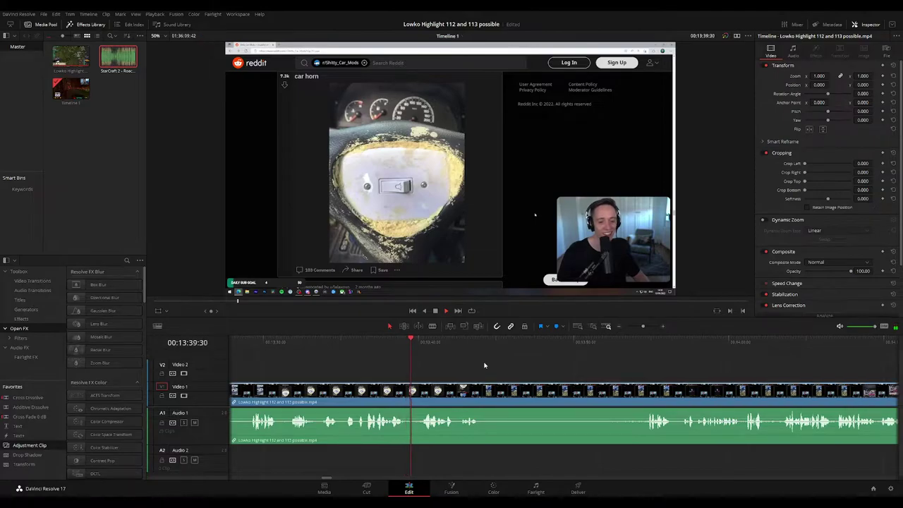
scroll(522, 369, "right", 1)
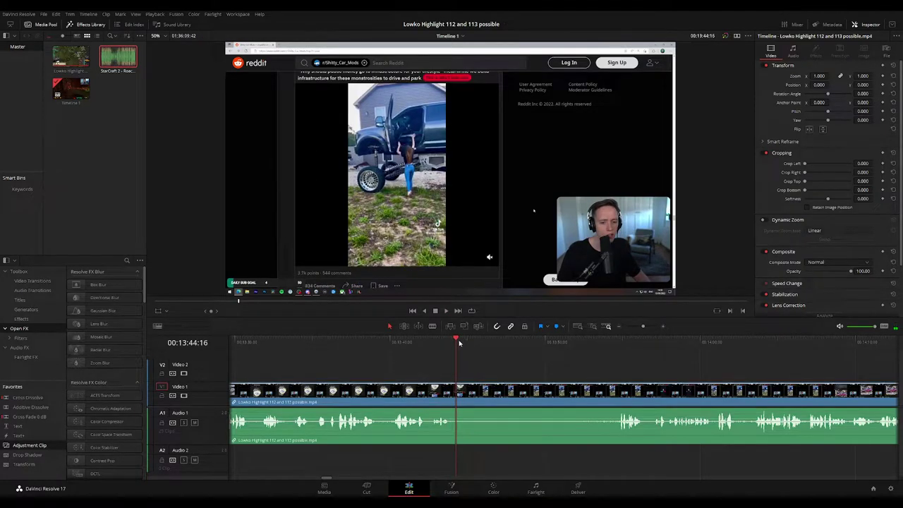
Cut out about 42 frames at 00:13:44:04, before the lifted truck post, and close the gap
left_click_drag(455, 344, 454, 343)
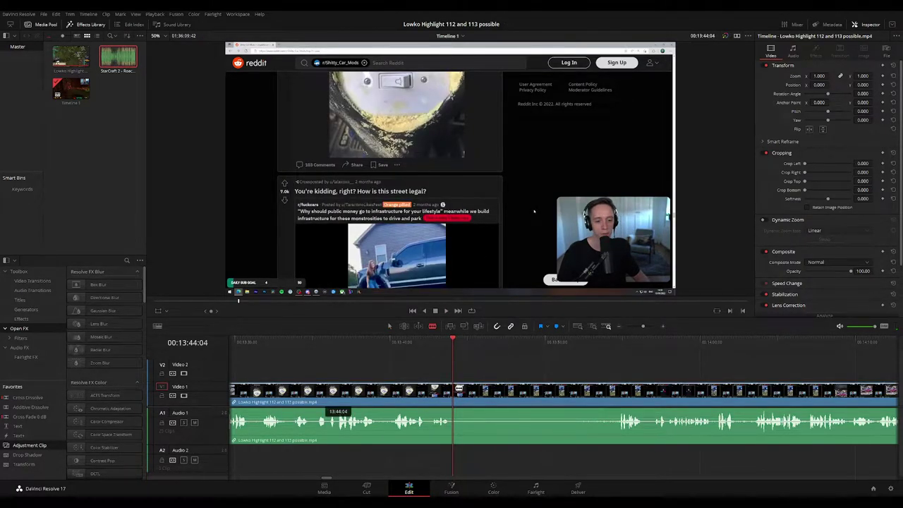
left_click(457, 390)
key("a")
key("space")
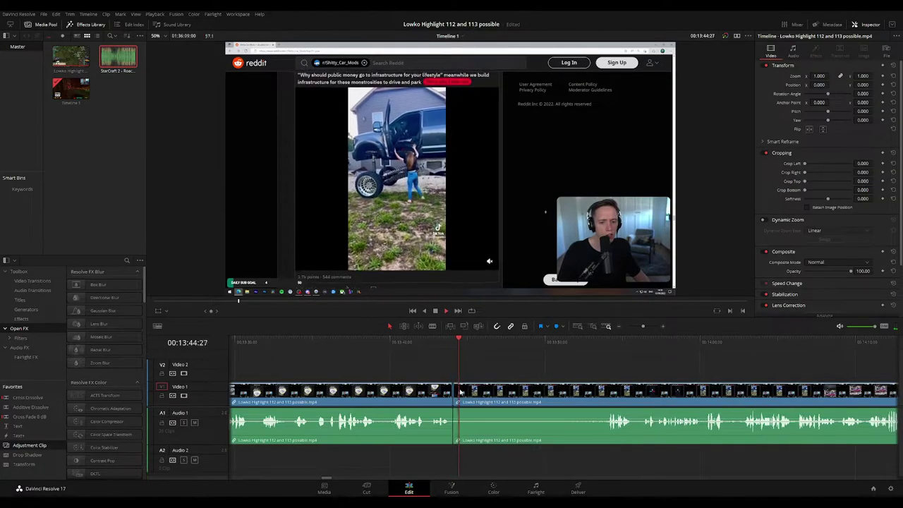
Colour-mark the clip before the 00:13:44:04 cut green and add a Cross Fade 0 dB at the audio cut
left_click(423, 392)
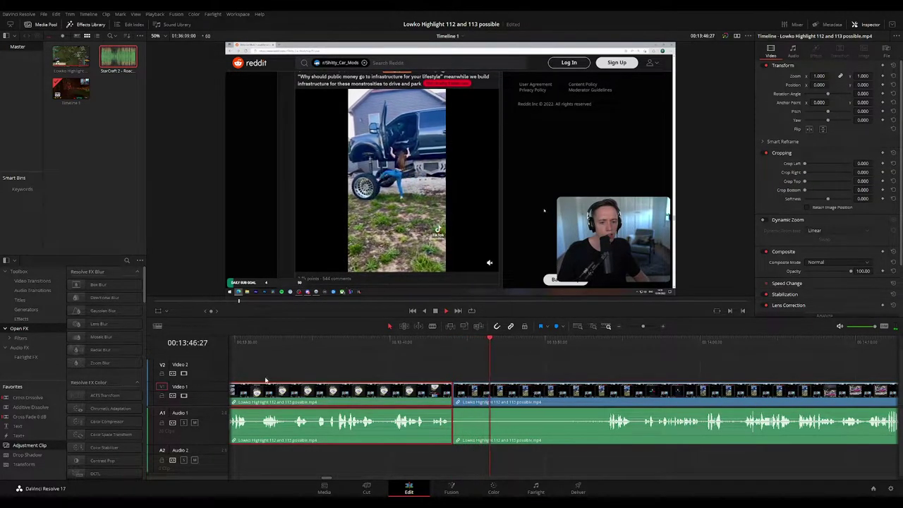
left_click(29, 416)
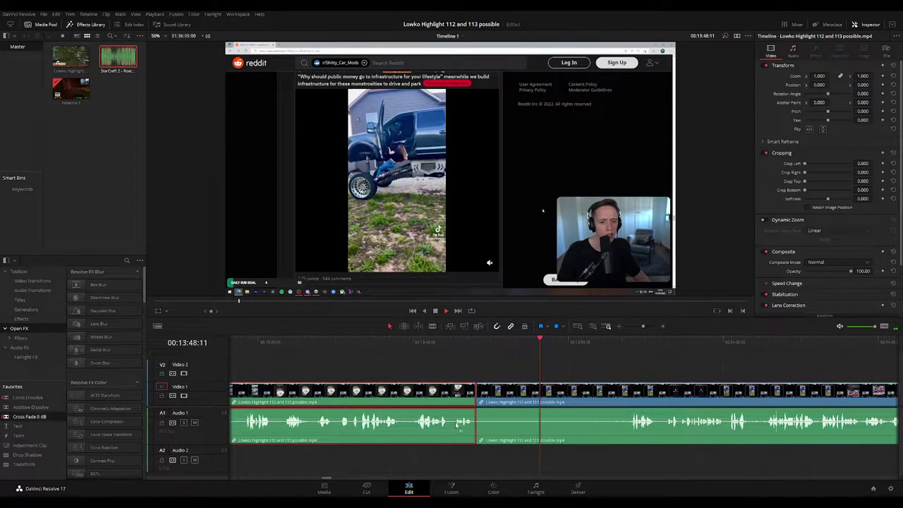
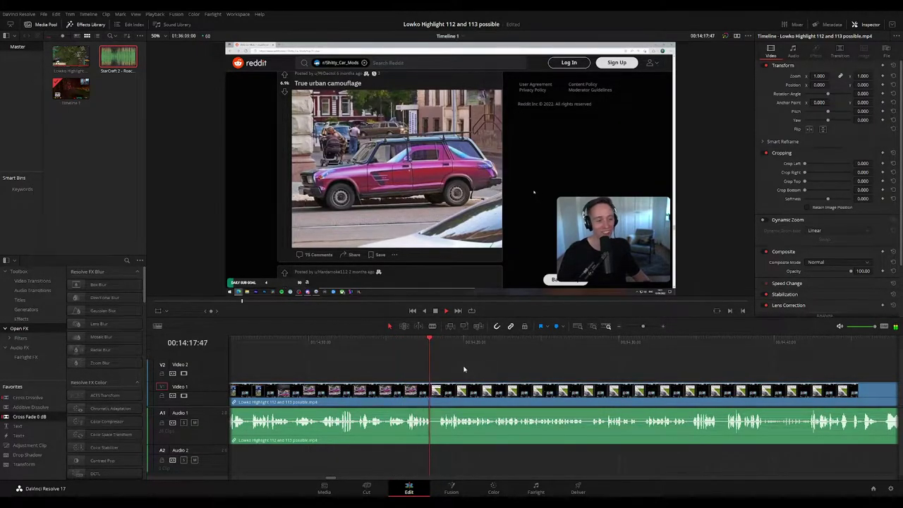
Cut out about 27 frames at 00:14:17:55, after the "True urban camouflage" post, closing the gap, and select the preceding clip
key("space")
key("b")
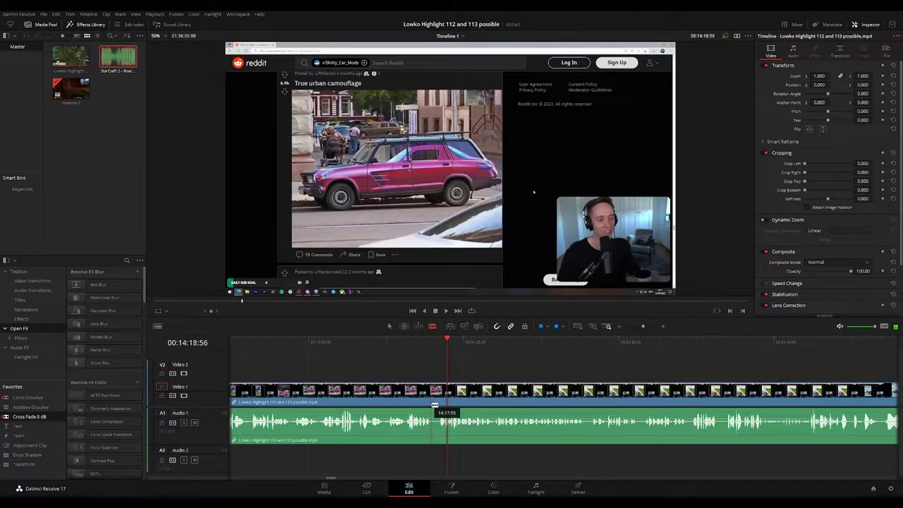
left_click(434, 407)
key("space")
key("a")
left_click(435, 401)
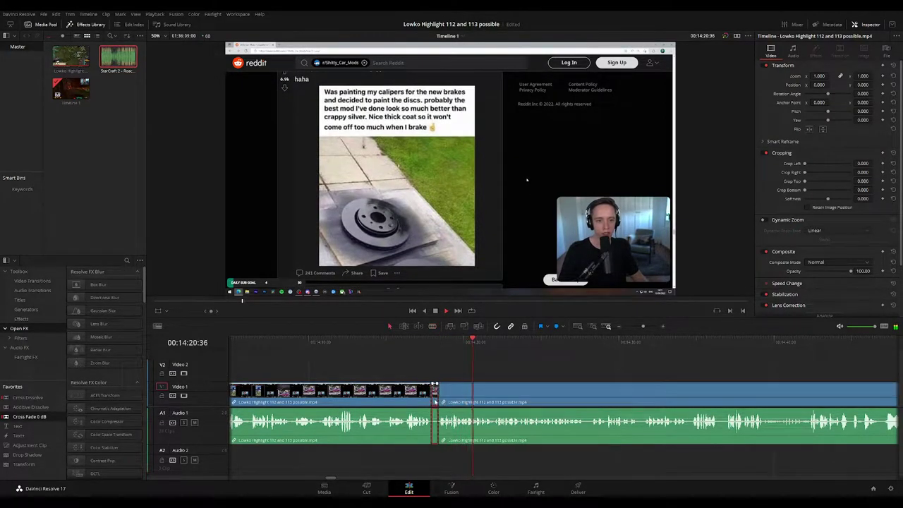
left_click(389, 400)
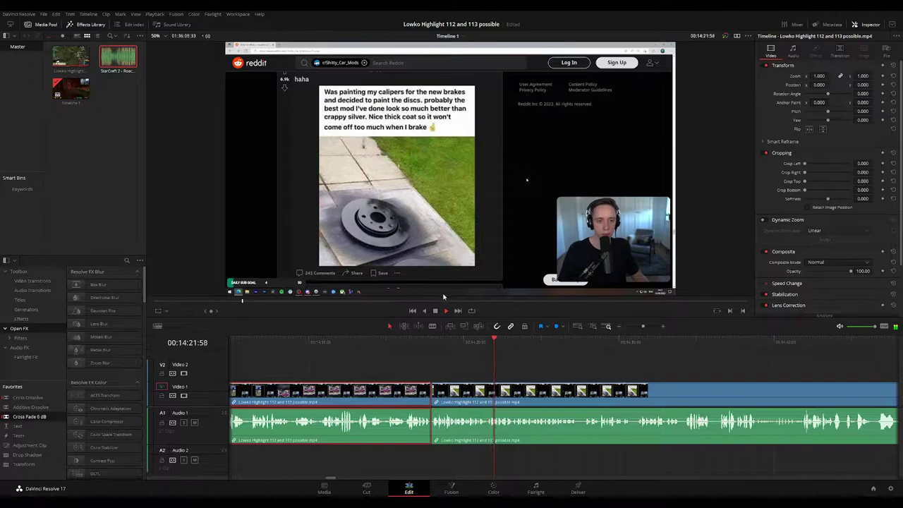
key("Delete")
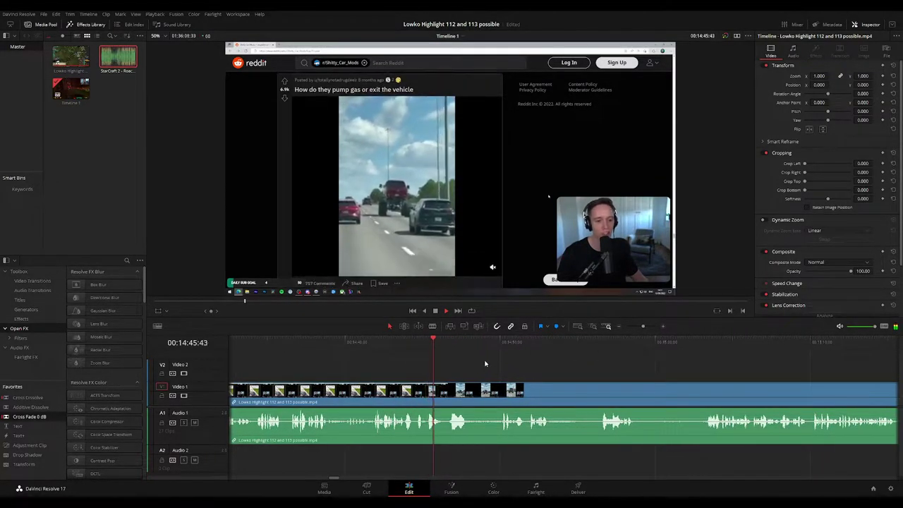
Review the "How do they pump gas or exit the vehicle" footage from about 14:44 to 15:12, skipping ahead near 14:58
left_click(409, 339)
key("space")
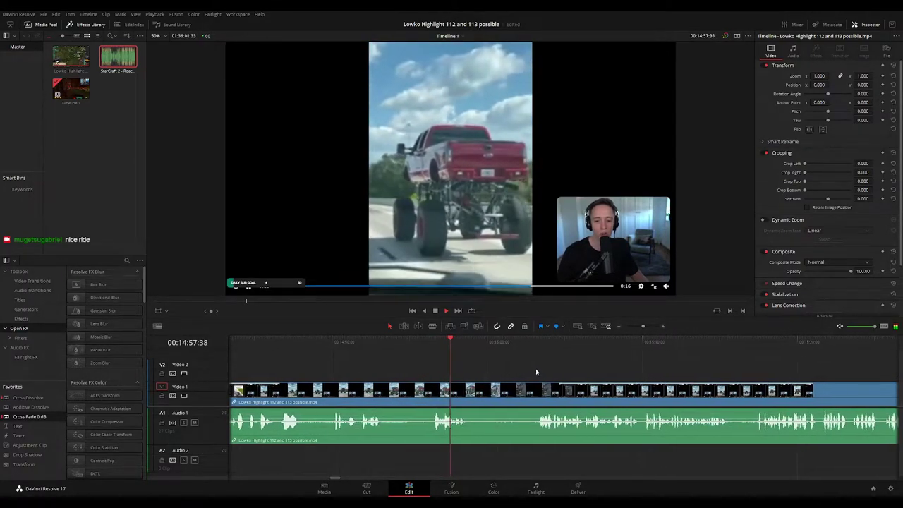
left_click(502, 343)
key("space")
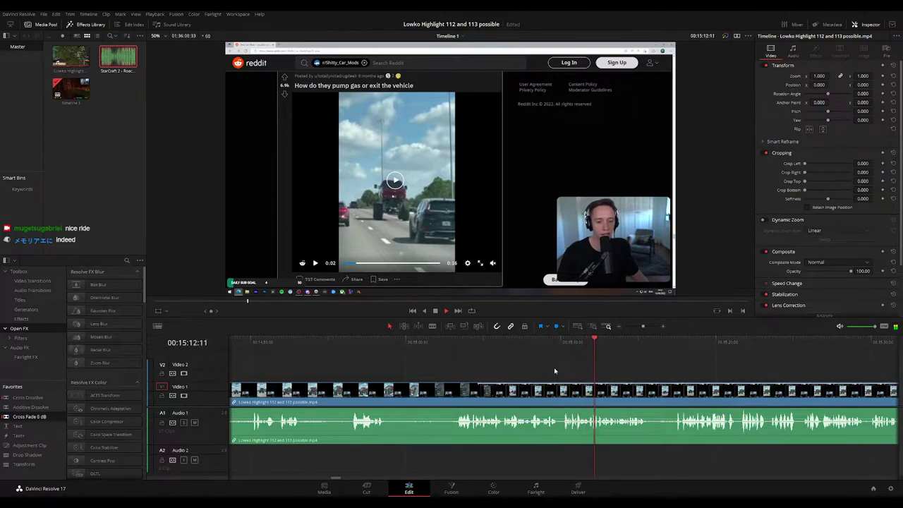
Cut out about 22 frames at 00:15:25:12, closing the gap, and colour-mark the preceding clip green
left_click_drag(643, 374, 510, 361)
key("space")
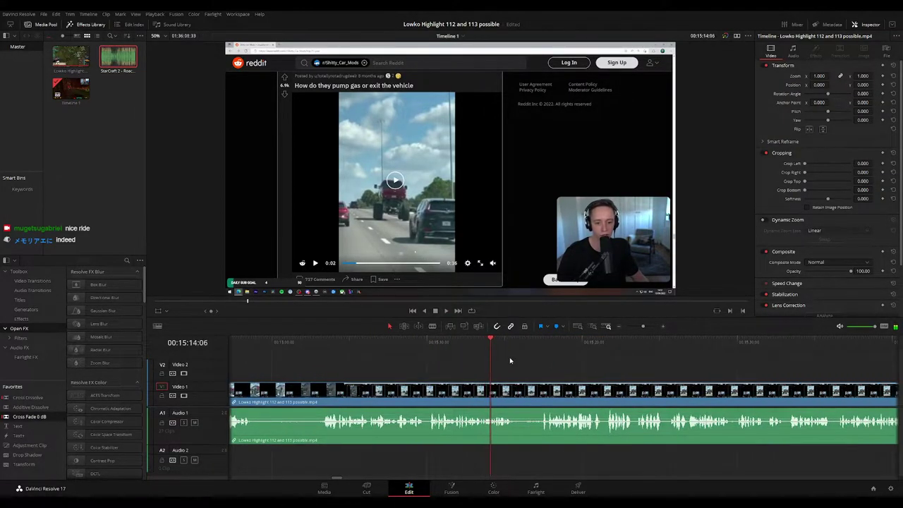
scroll(564, 366, "right", 1)
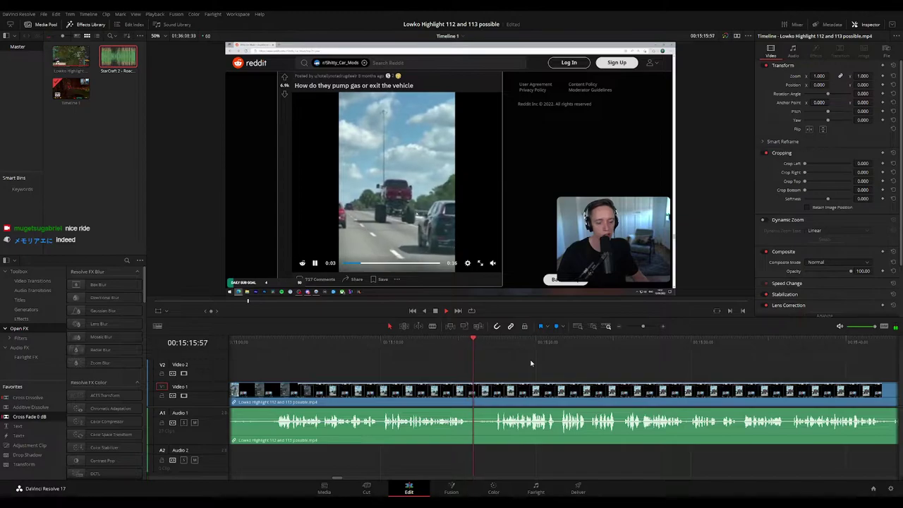
scroll(550, 365, "right", 1)
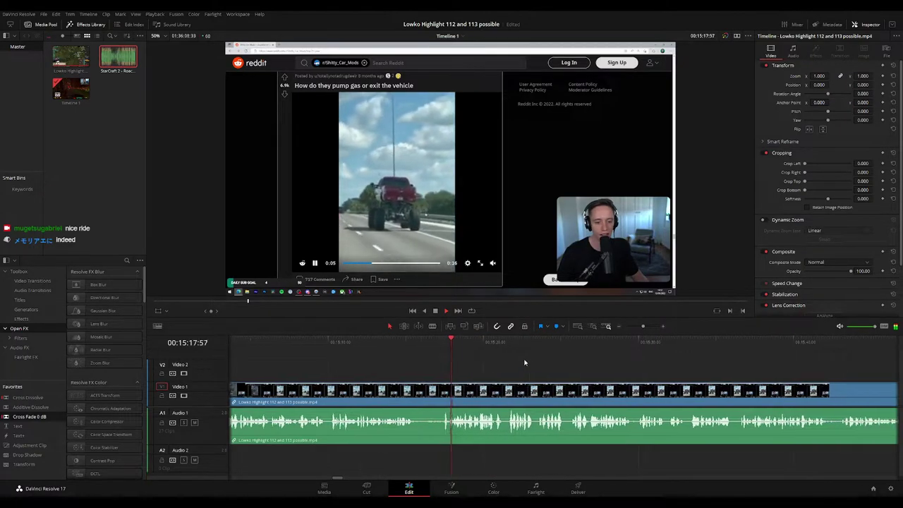
scroll(543, 364, "right", 1)
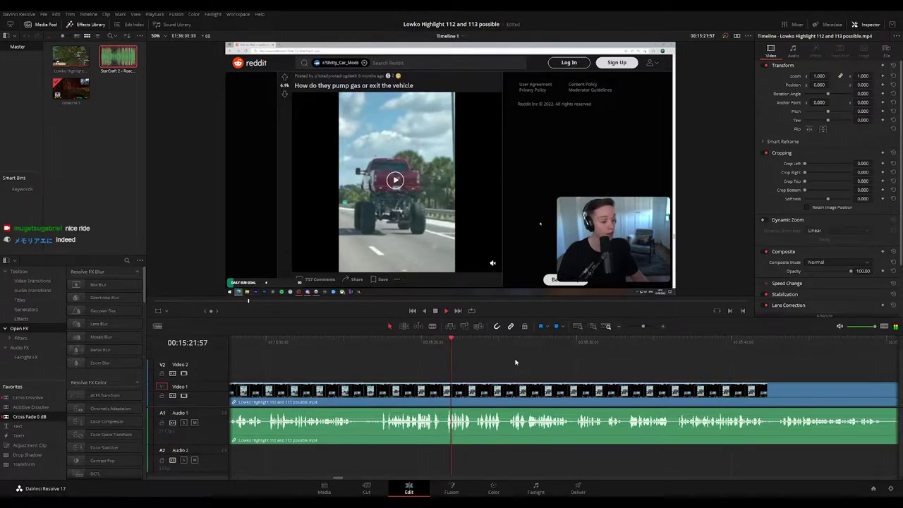
scroll(545, 366, "right", 1)
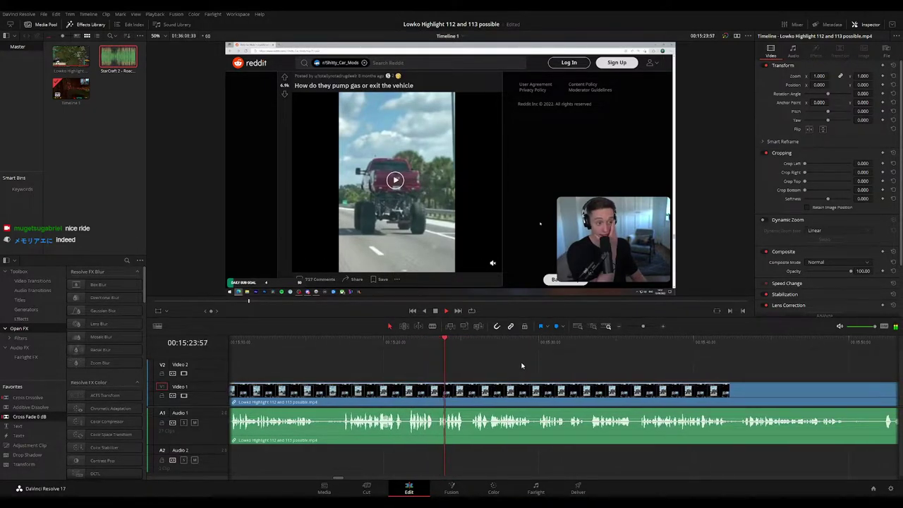
scroll(524, 365, "right", 1)
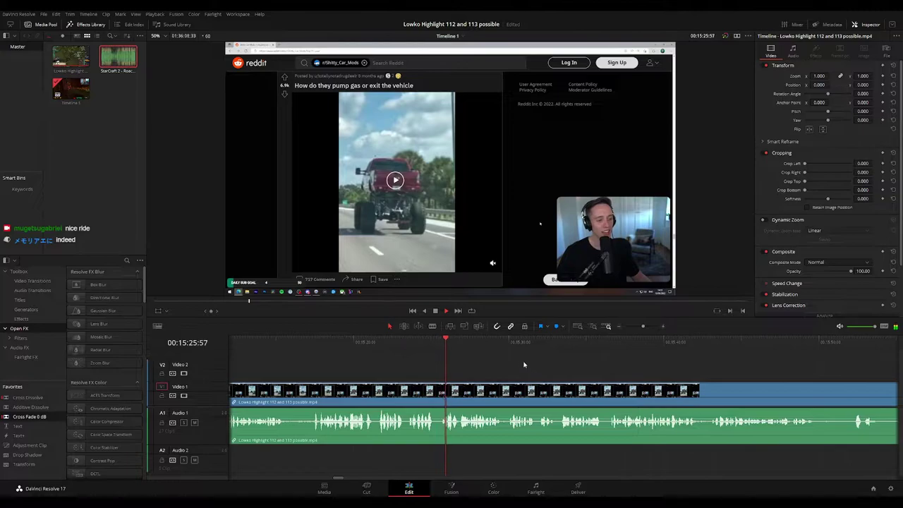
left_click(426, 339)
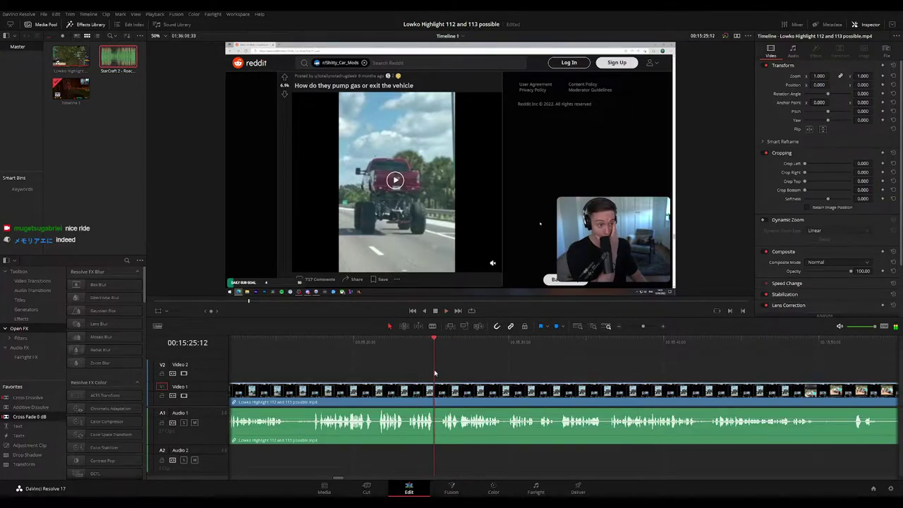
key("ctrl+b")
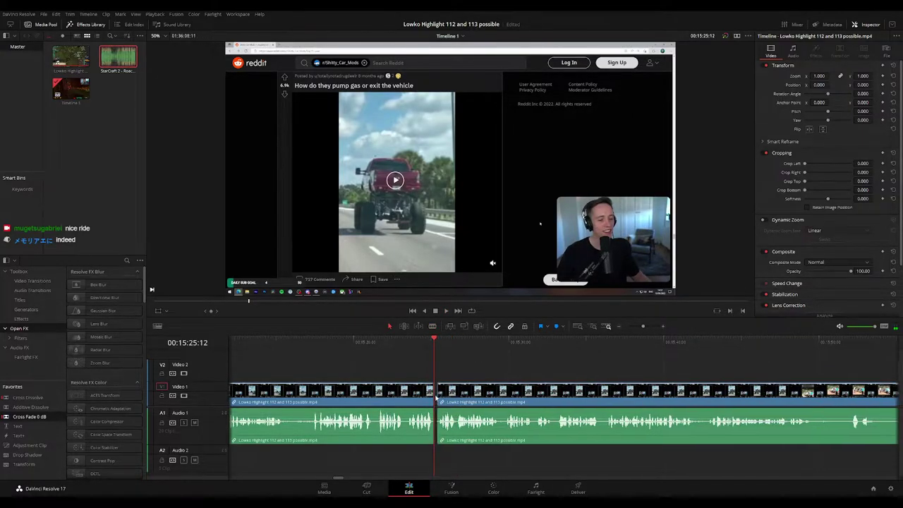
left_click(445, 311)
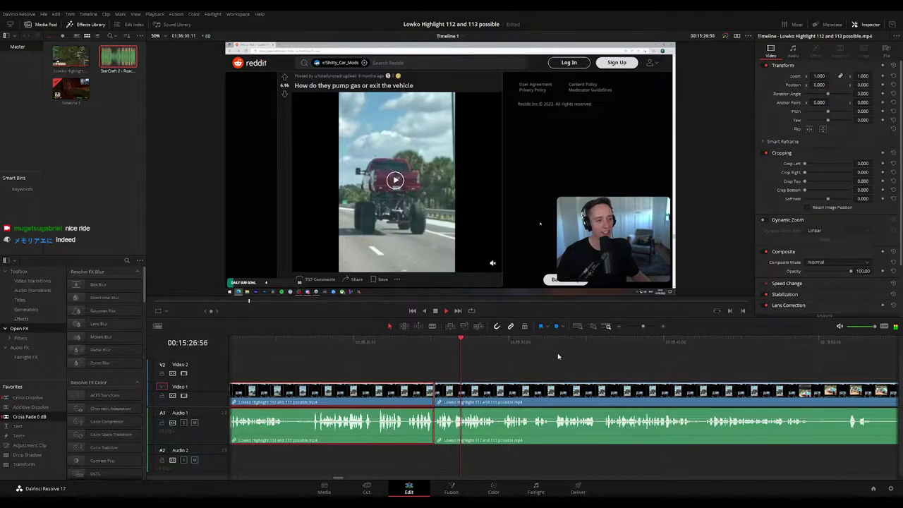
Place an adjustment clip on Video 2 from 00:15:25:12 with zoom 1.690 and position X -849, Y 427 to enlarge the webcam
left_click_drag(35, 445, 508, 379)
left_click_drag(818, 76, 830, 76)
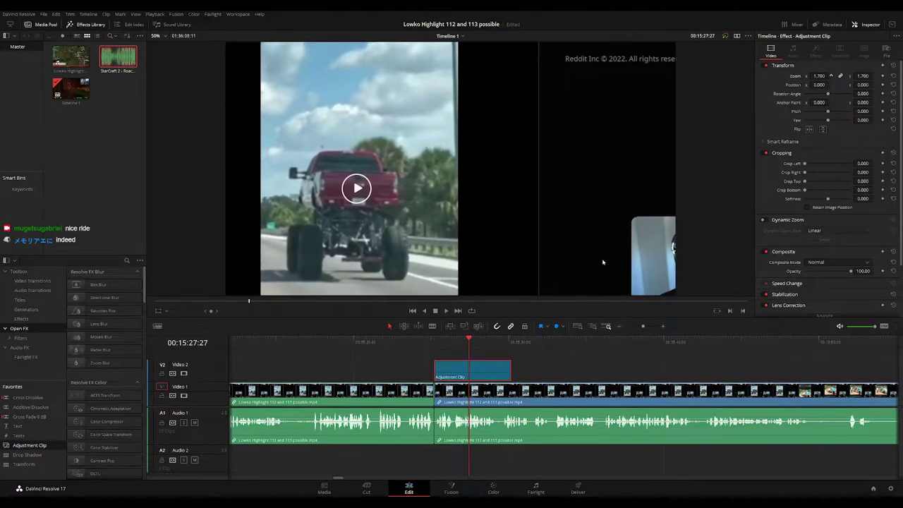
left_click_drag(601, 262, 452, 176)
left_click_drag(875, 85, 860, 84)
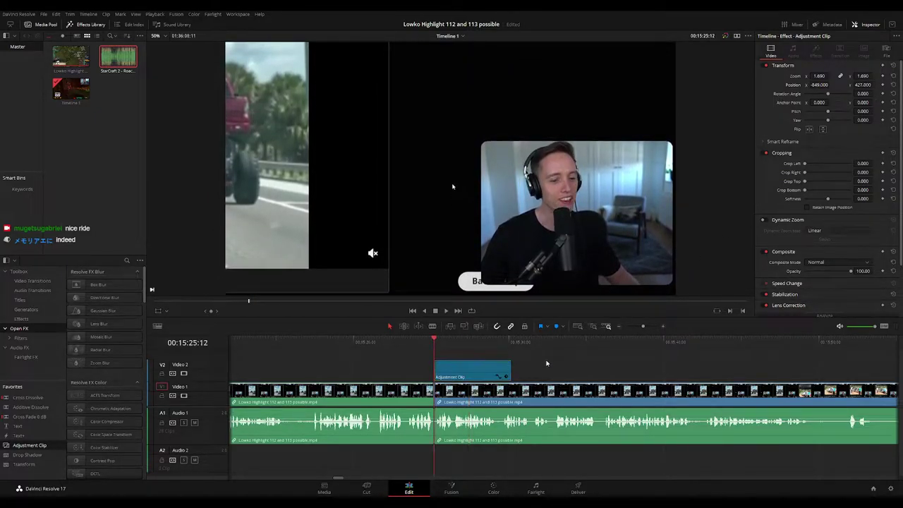
Play back the webcam zoom-in and extend its adjustment clip's end to about 00:15:31:30
left_click(436, 346)
key("space")
left_click_drag(556, 374, 485, 357)
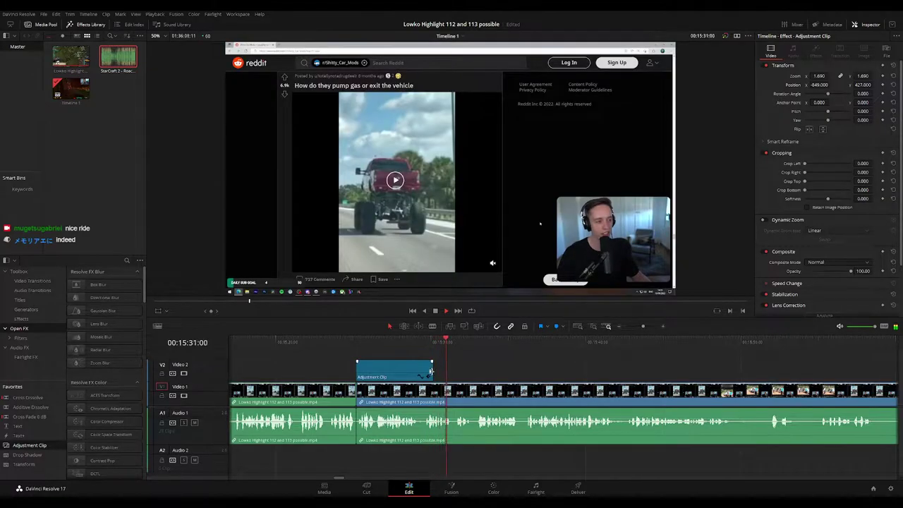
left_click_drag(431, 371, 453, 372)
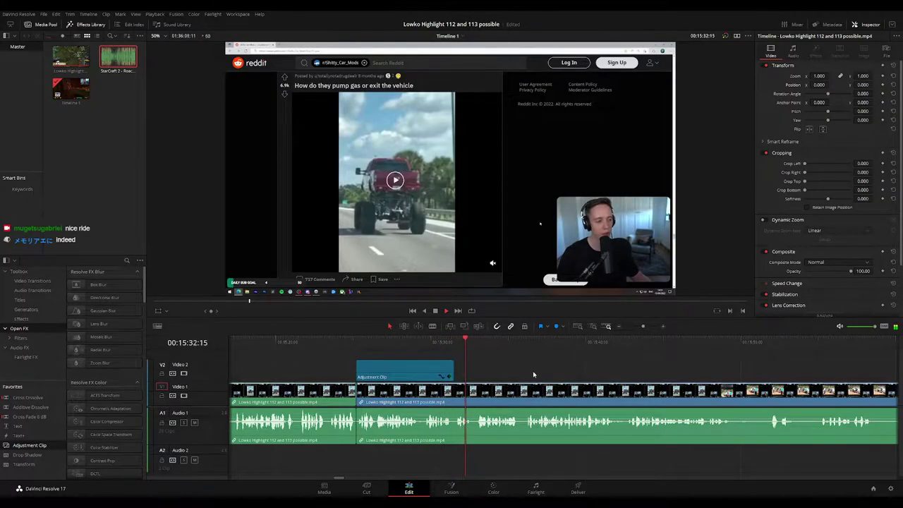
Cut out about 21 frames at 00:15:49:34, before the "suicide doors" post, and close the gap
scroll(535, 372, "right", 2)
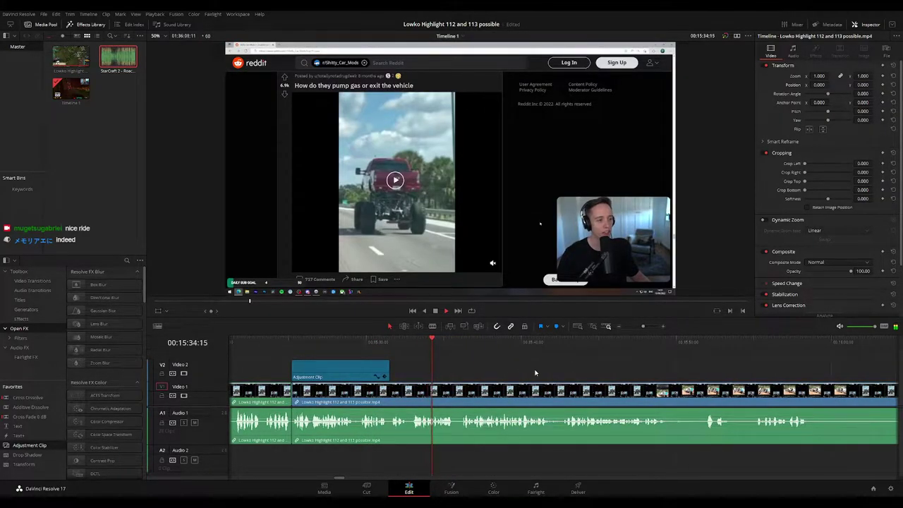
scroll(535, 373, "right", 1)
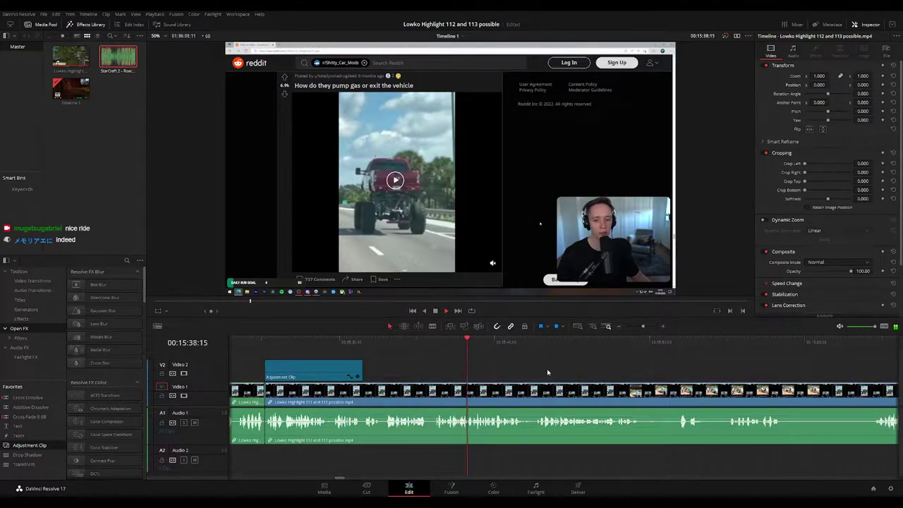
scroll(543, 371, "right", 1)
scroll(530, 367, "right", 2)
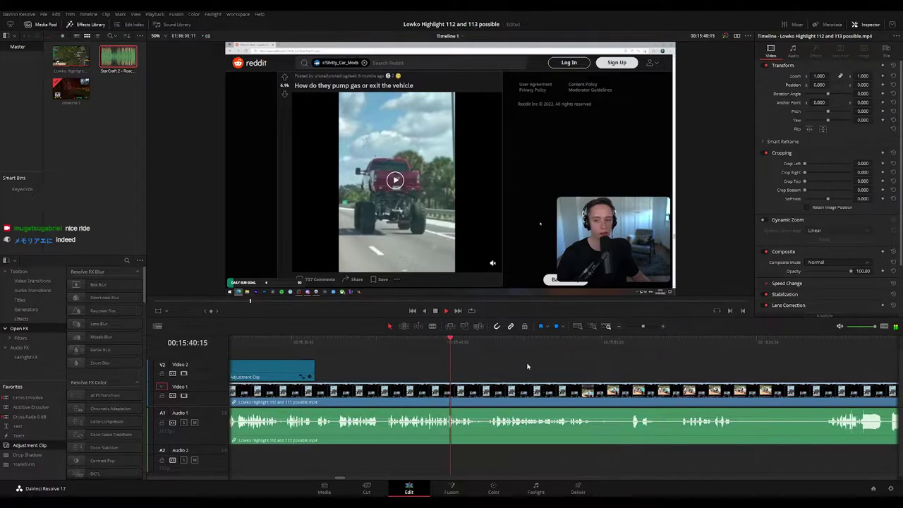
scroll(536, 365, "right", 2)
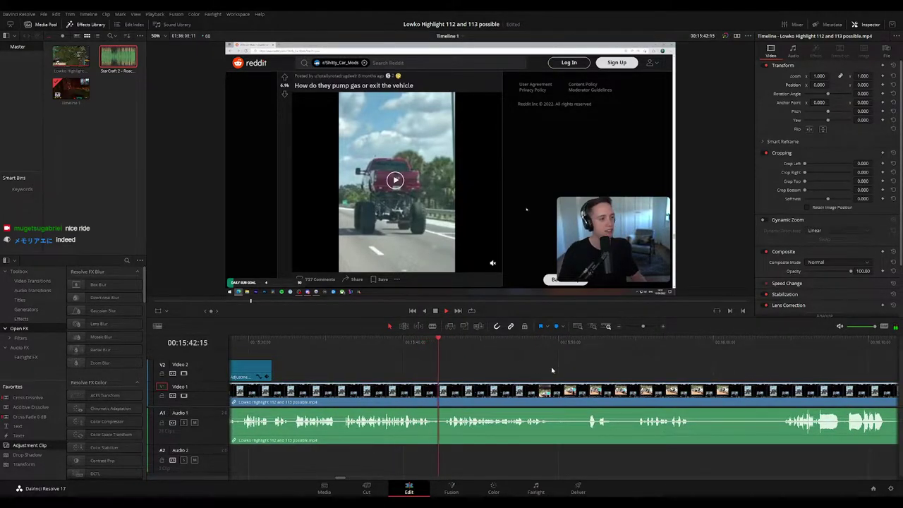
scroll(506, 362, "right", 2)
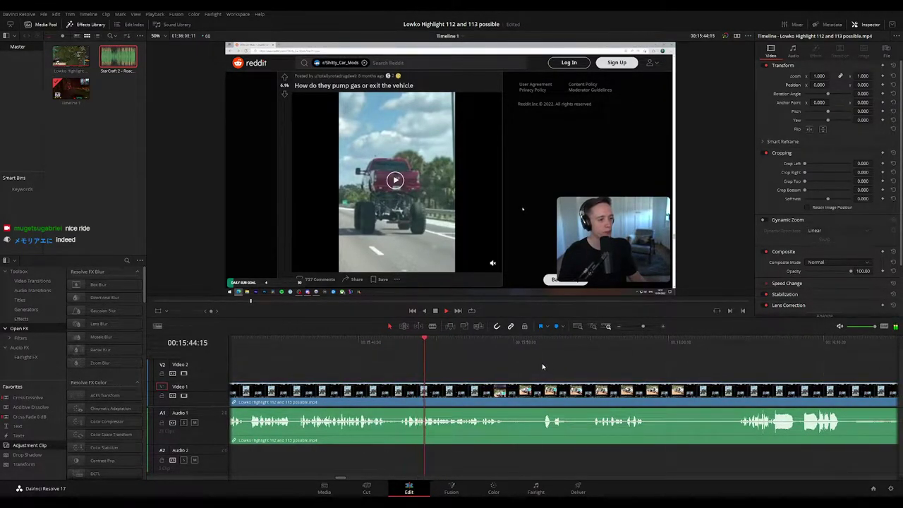
scroll(536, 365, "right", 1)
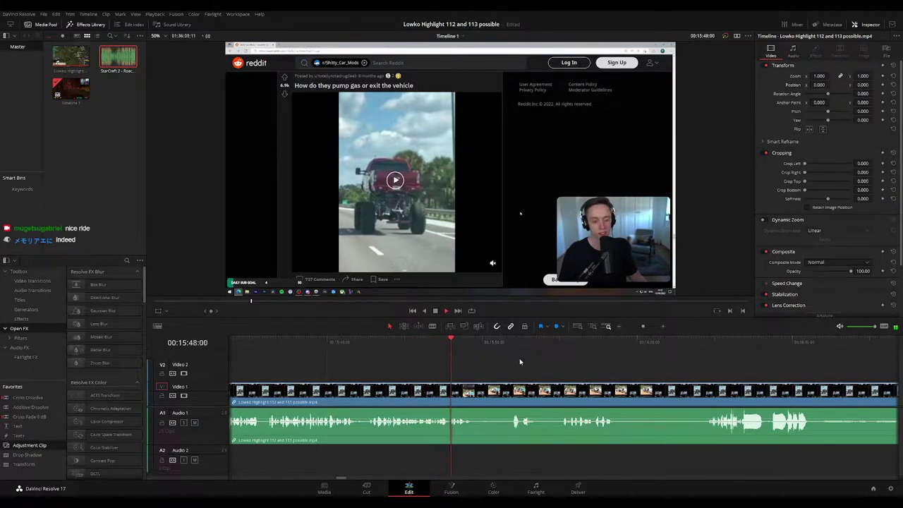
key("space")
key("ctrl+b")
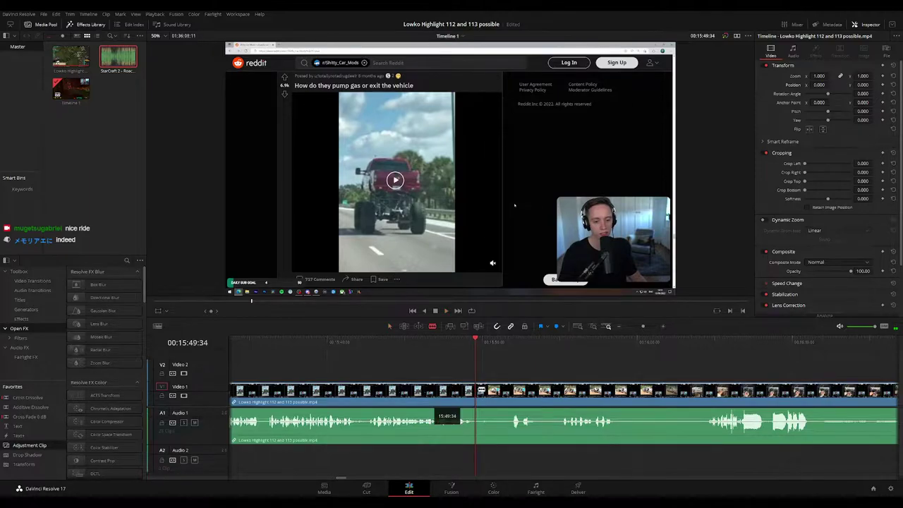
key("space")
key("space")
key("ctrl+b")
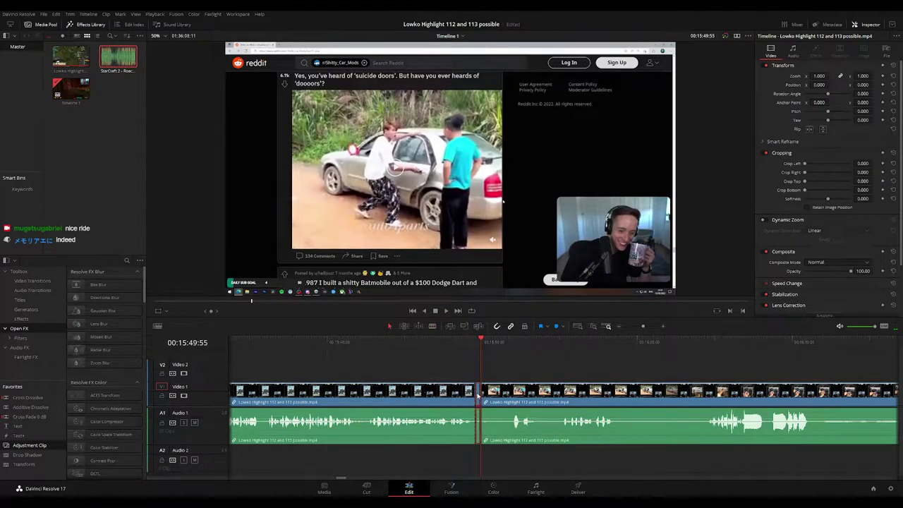
left_click_drag(478, 397, 478, 396)
Colour-mark the clip before the 00:15:49:34 cut green and clear the selection
key("space")
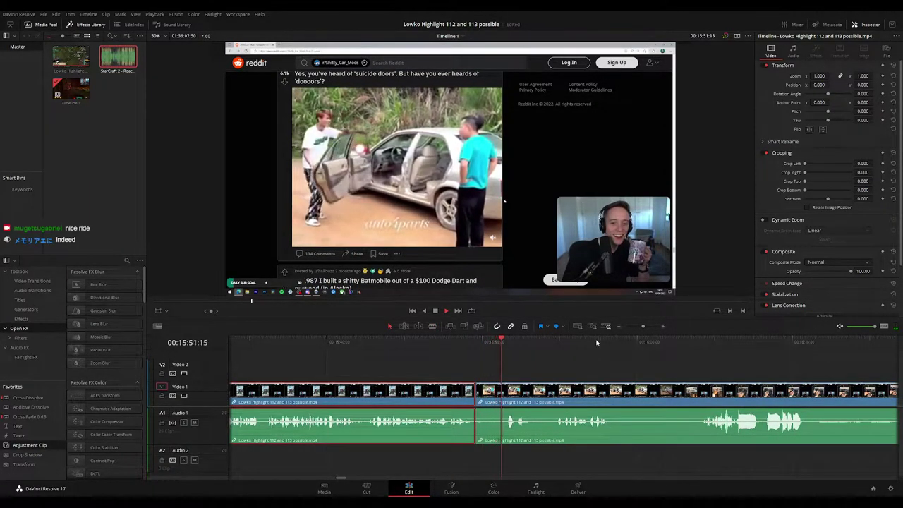
key("1")
left_click(568, 367)
Cut out about 49 frames at 00:16:02:24, between the "suicide doors" and "Straight from the radiator" posts, and close the gap
left_click_drag(591, 369, 485, 358)
key("space")
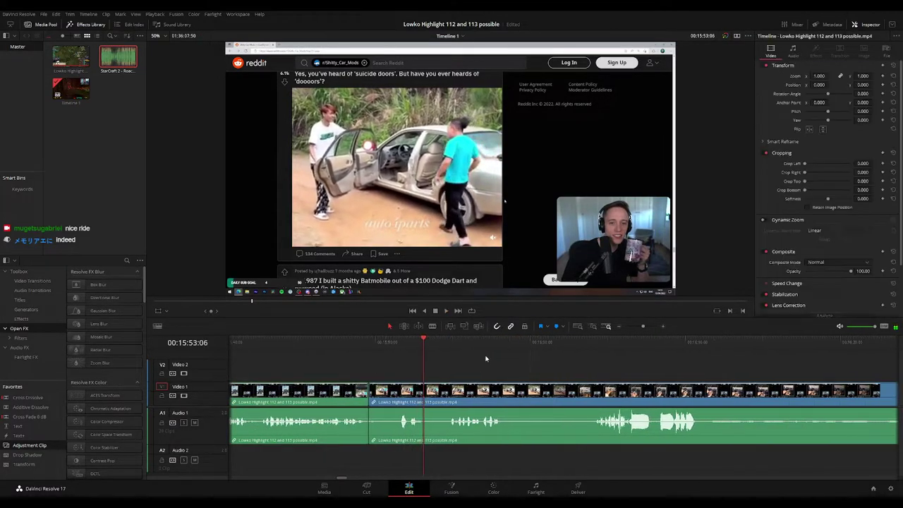
scroll(483, 359, "right", 2)
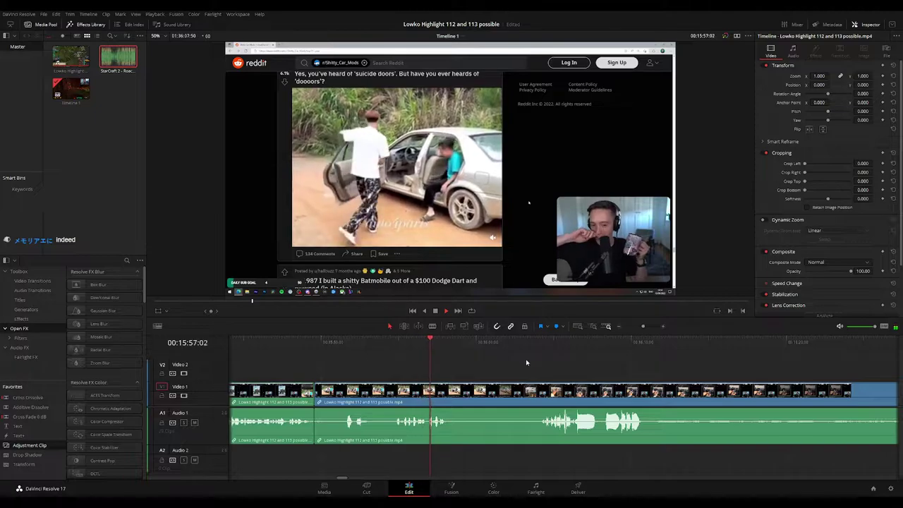
left_click_drag(454, 344, 511, 350)
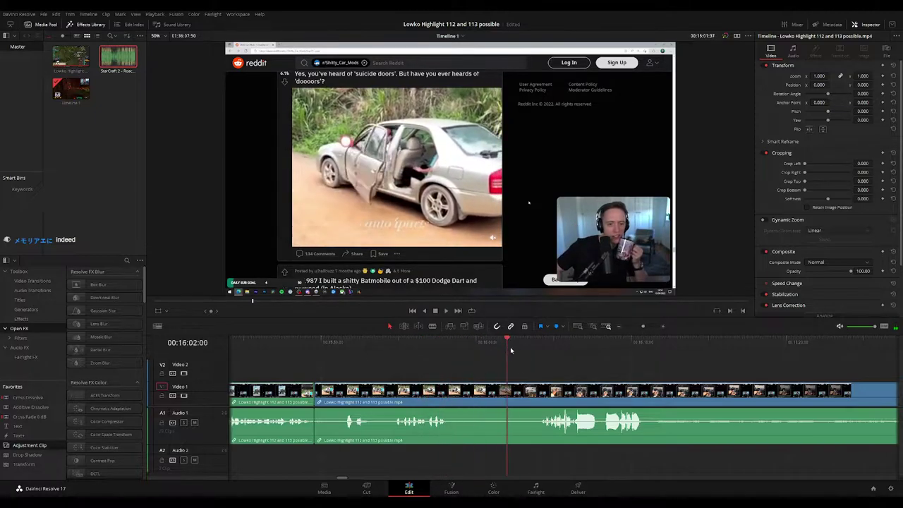
scroll(553, 363, "right", 2)
left_click_drag(435, 344, 413, 344)
key("b")
left_click(413, 387)
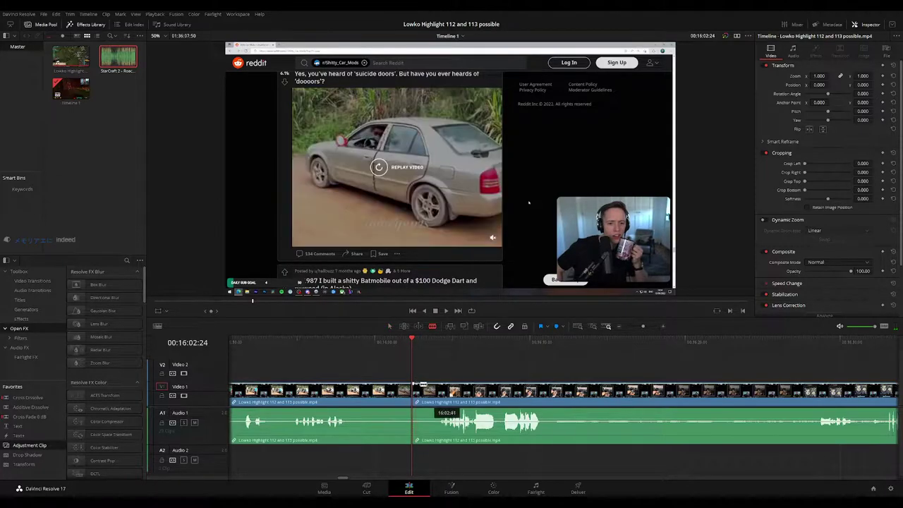
left_click(424, 388)
key("a")
left_click(420, 392)
key("Delete")
Colour-mark the clip before the 00:16:02:24 cut green and resume playback from there
left_click_drag(419, 391, 421, 391)
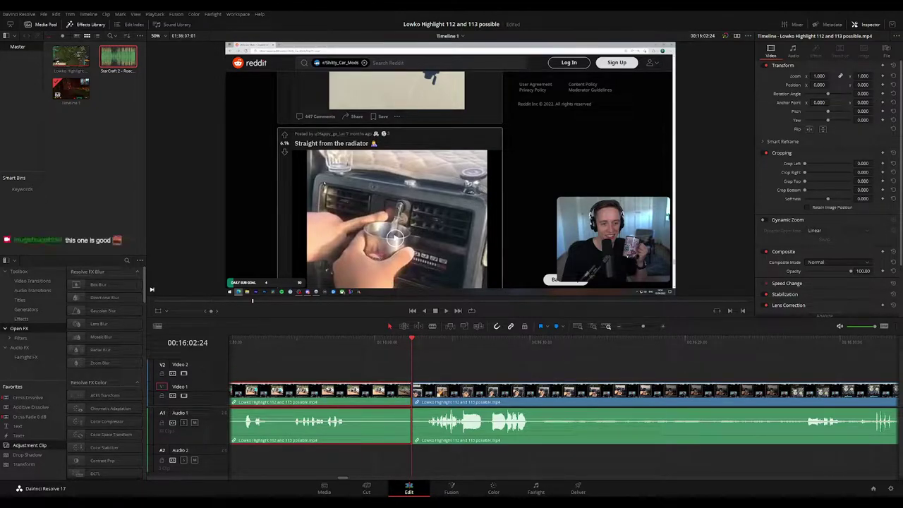
left_click(464, 371)
key("space")
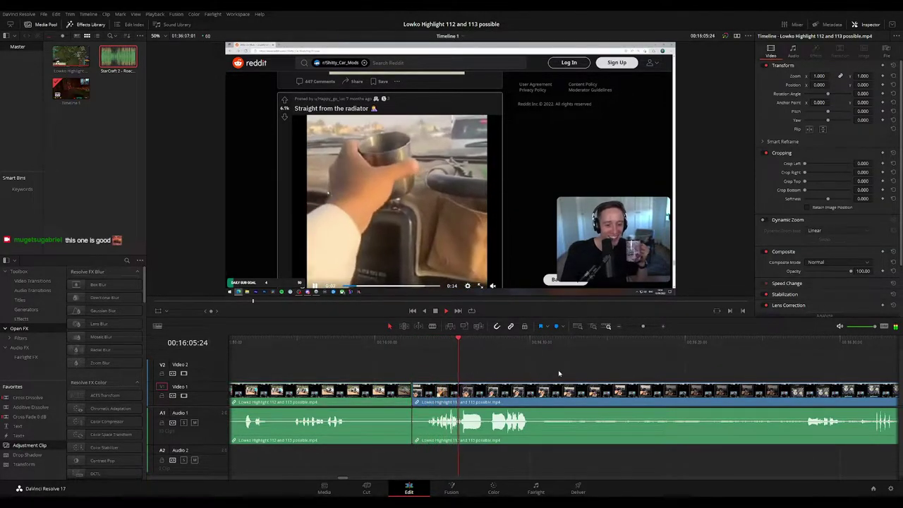
Review the "Straight from the radiator" and "Faucet handle shift knob" footage from about 16:05 to 16:33
left_click_drag(559, 372, 492, 362)
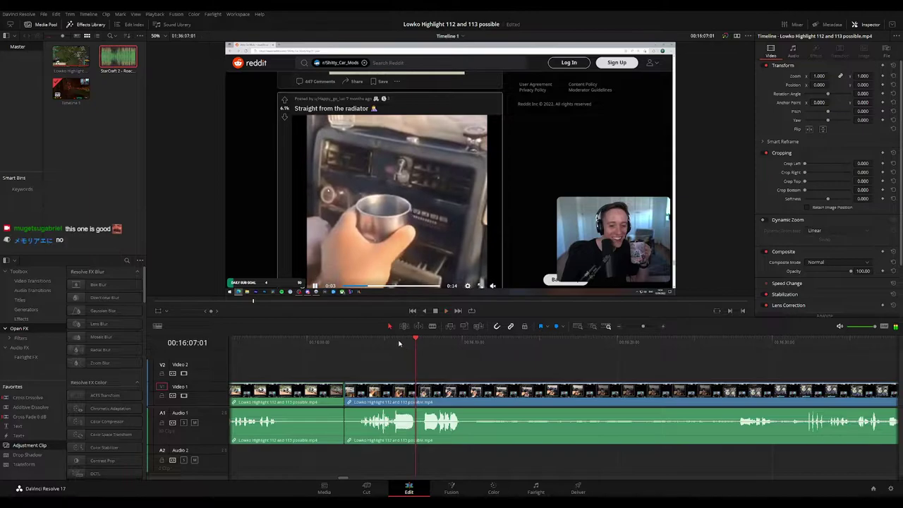
left_click(357, 342)
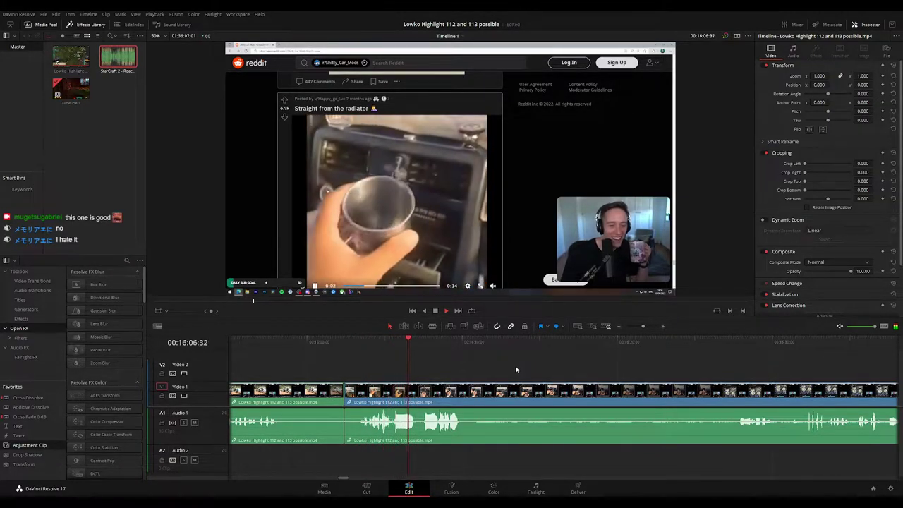
scroll(543, 370, "right", 2)
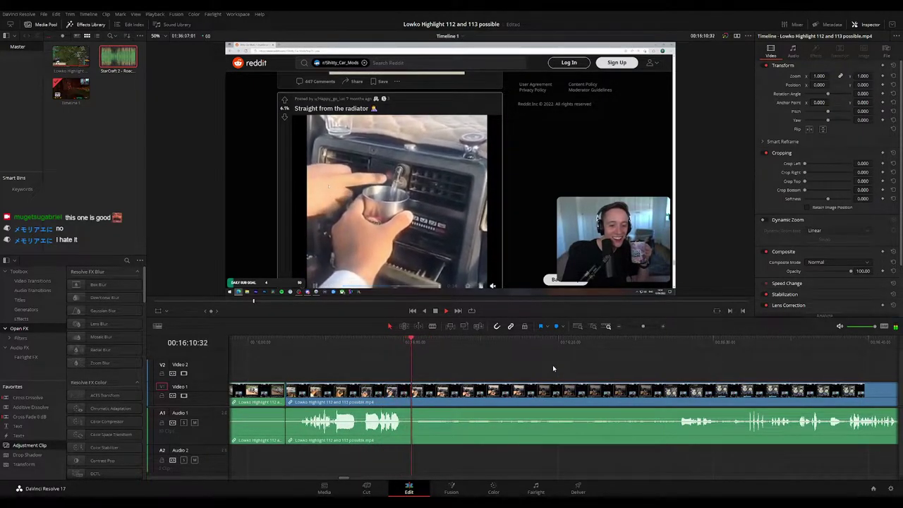
scroll(509, 361, "right", 1)
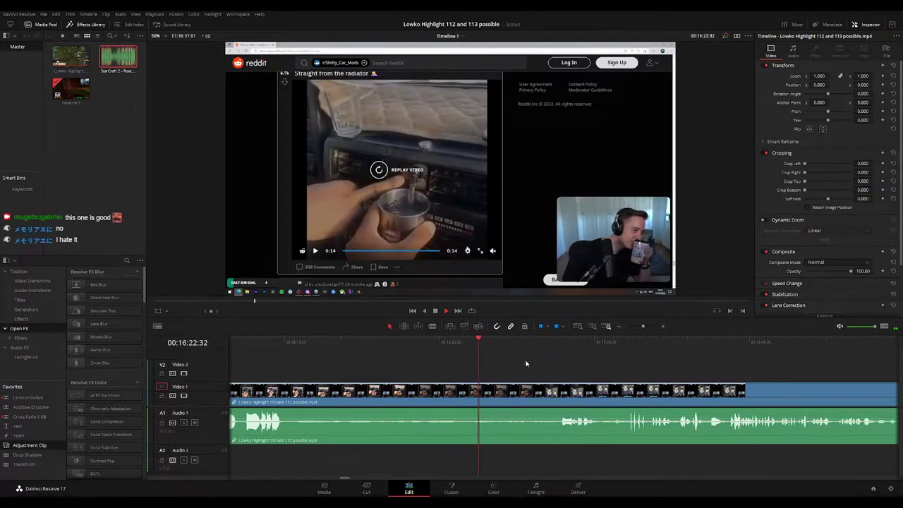
scroll(527, 362, "right", 5)
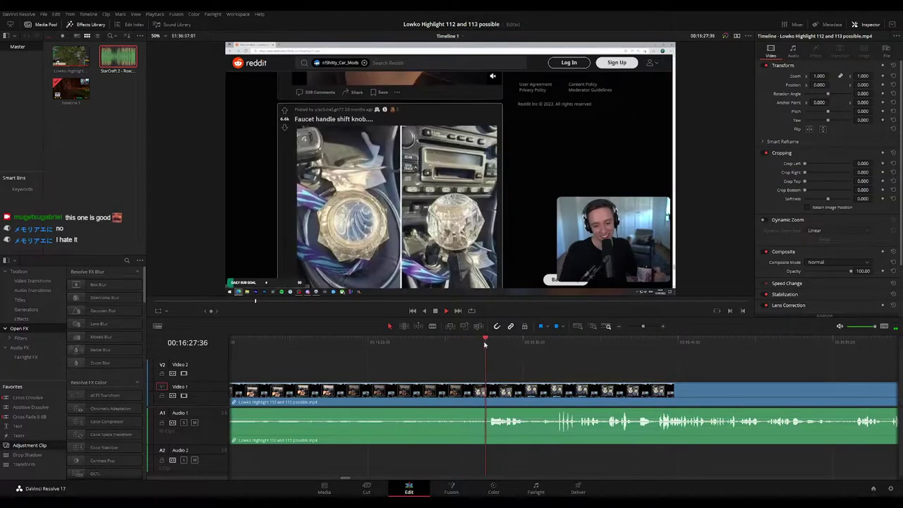
scroll(550, 362, "right", 3)
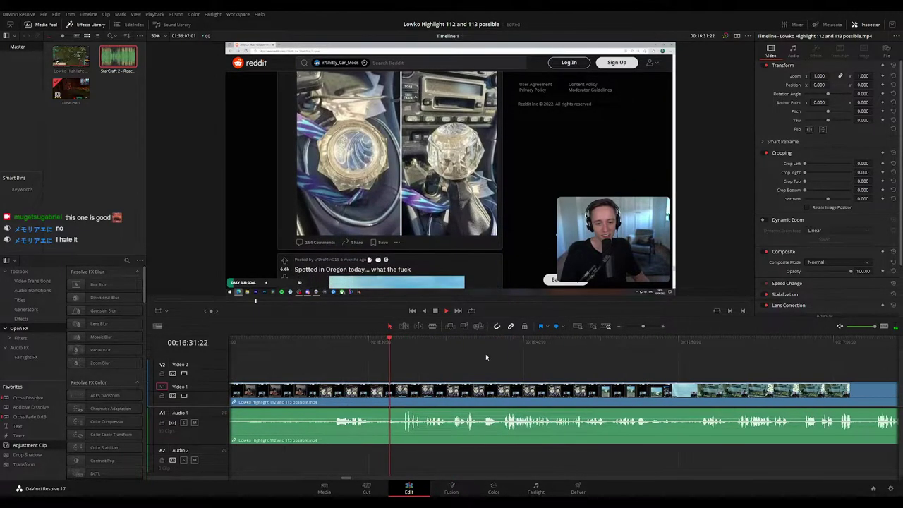
scroll(485, 353, "right", 3)
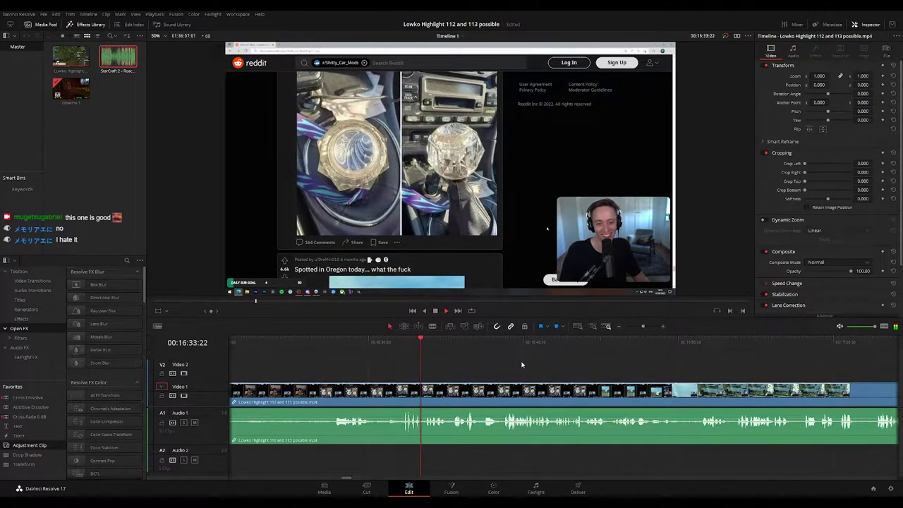
Cut out about 10 frames at 00:16:45:24, between the "Faucet handle shift knob" and "Spotted in Oregon today" posts, and close the gap
scroll(536, 367, "right", 2)
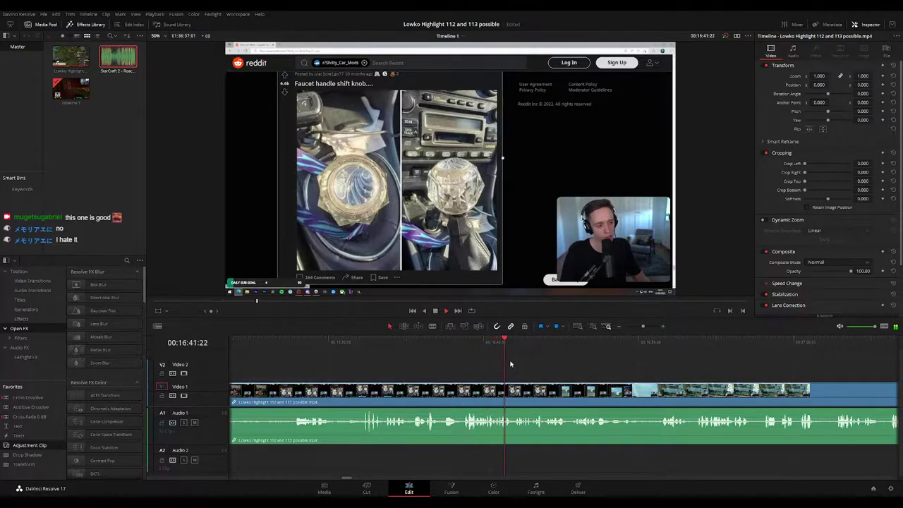
scroll(522, 366, "right", 4)
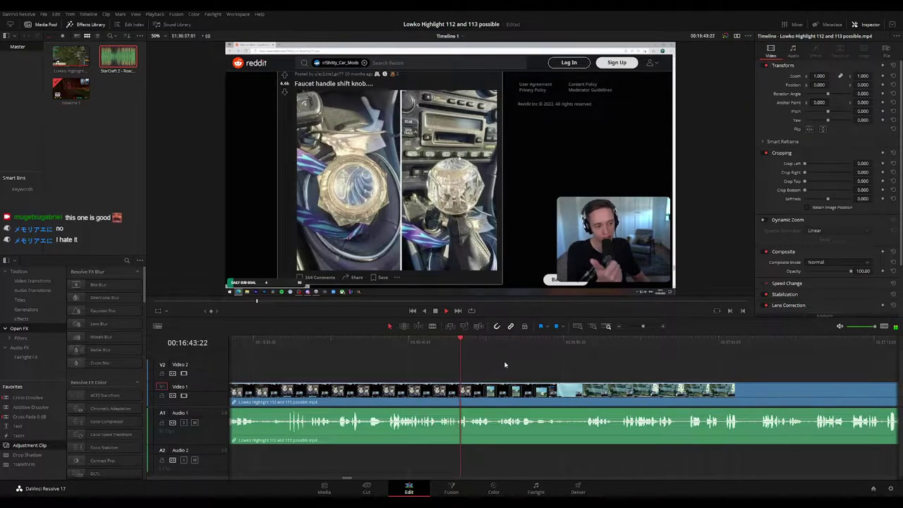
scroll(506, 362, "right", 2)
scroll(536, 363, "right", 2)
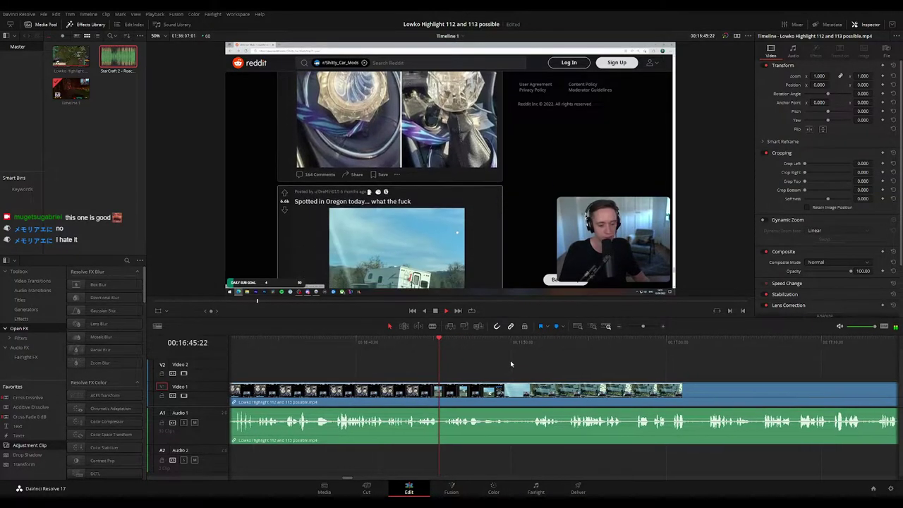
left_click_drag(430, 343, 441, 372)
scroll(525, 367, "up", 3)
scroll(525, 368, "up", 2)
left_click_drag(565, 341, 559, 342)
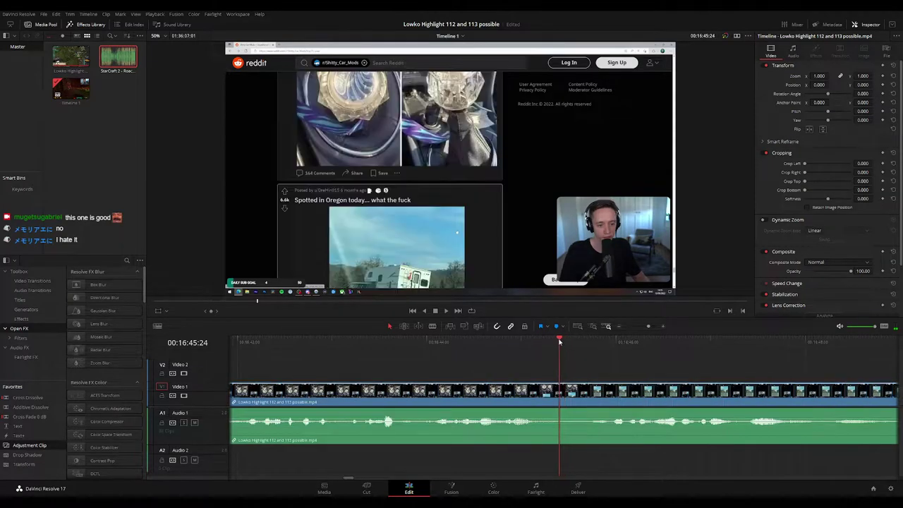
key("b")
left_click(561, 395)
left_click(575, 392)
key("a")
left_click(569, 396)
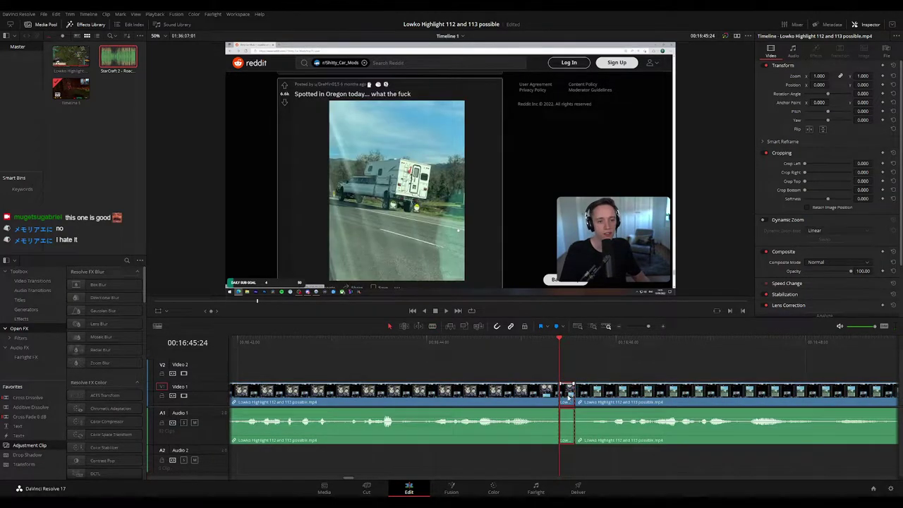
key("Delete")
Colour-mark the clip before the 00:16:45:24 cut green and clear the selection
key("space")
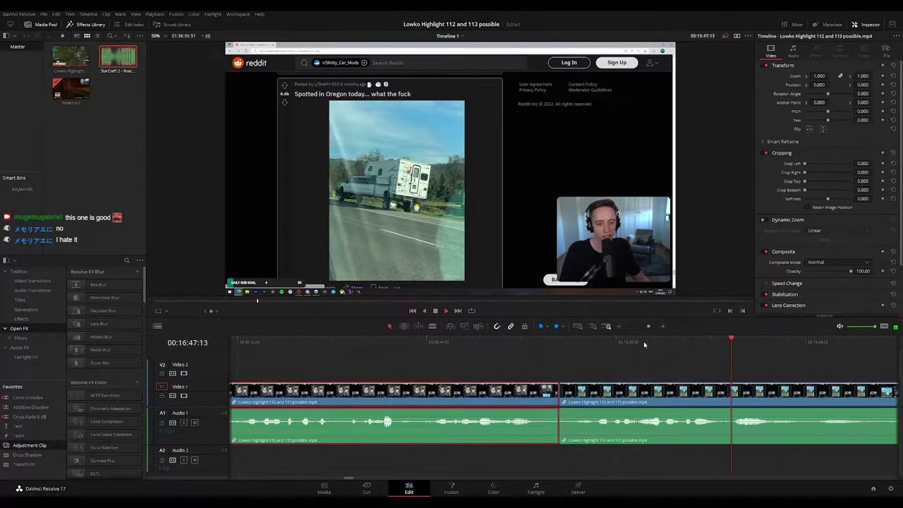
left_click_drag(649, 327, 644, 327)
left_click(619, 361)
scroll(592, 358, "down", 2)
key("space")
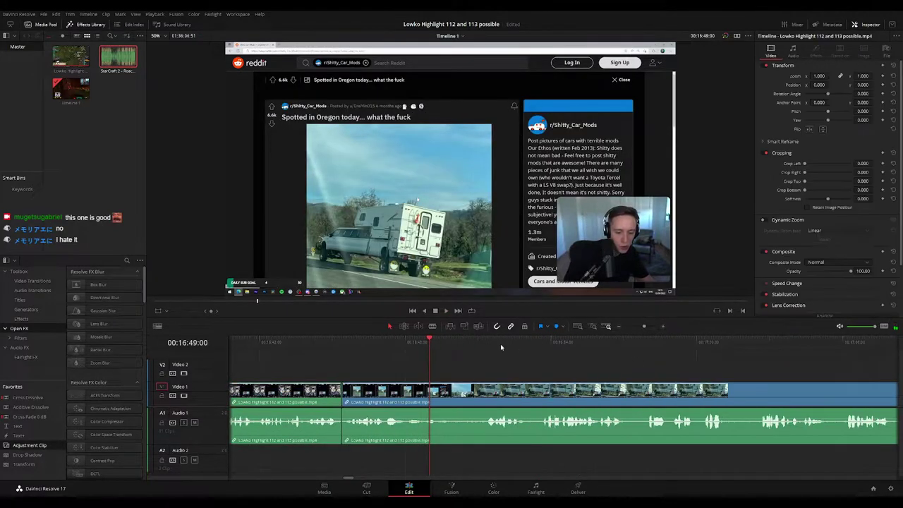
Review the "Spotted in Oregon today" and "I fixed my car door today" footage from about 16:49 to 17:34
key("space")
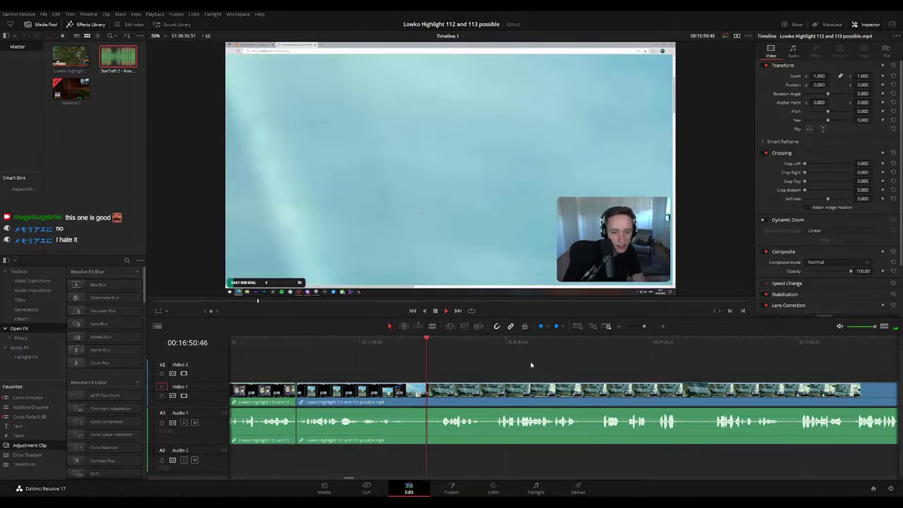
left_click_drag(643, 328, 640, 331)
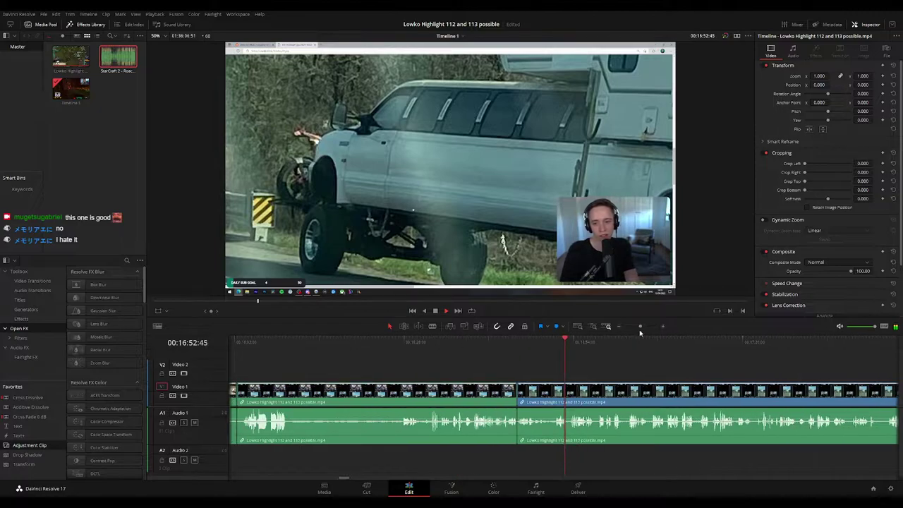
left_click_drag(661, 371, 493, 370)
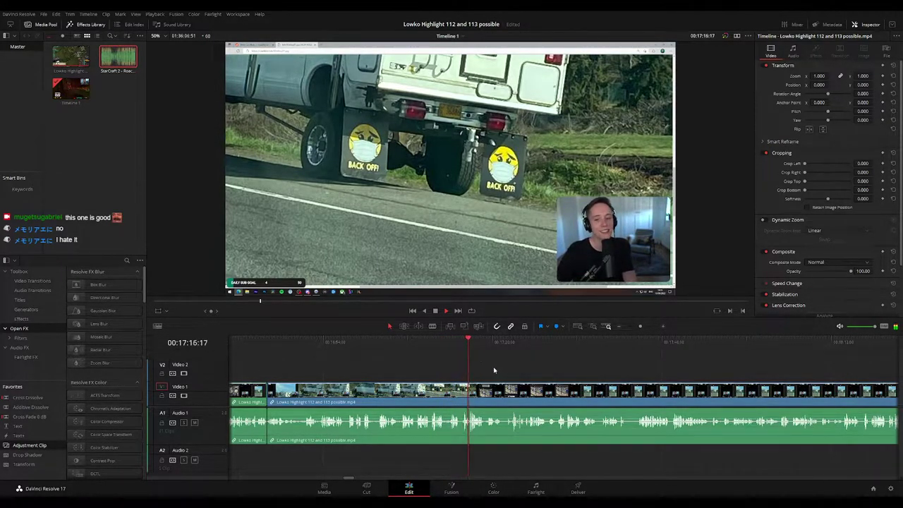
left_click_drag(494, 371, 434, 363)
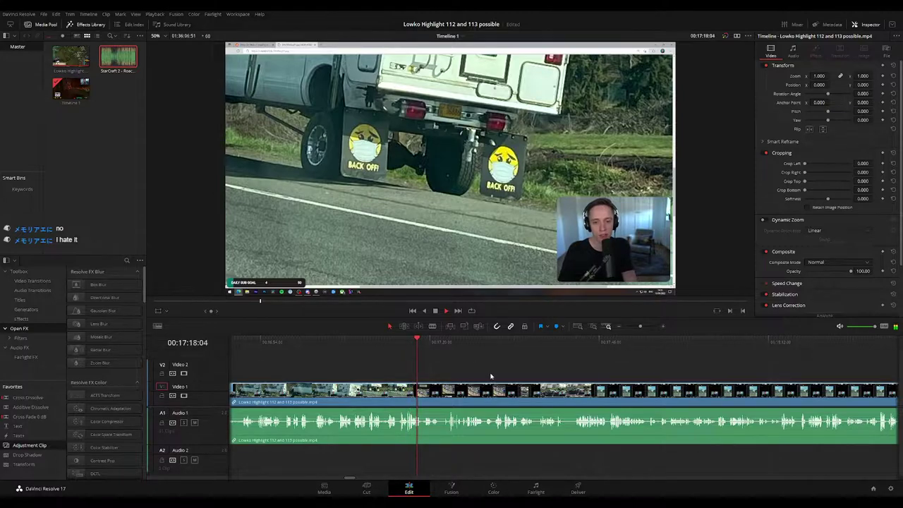
scroll(491, 376, "up", 2)
left_click_drag(606, 373, 418, 342)
key("space")
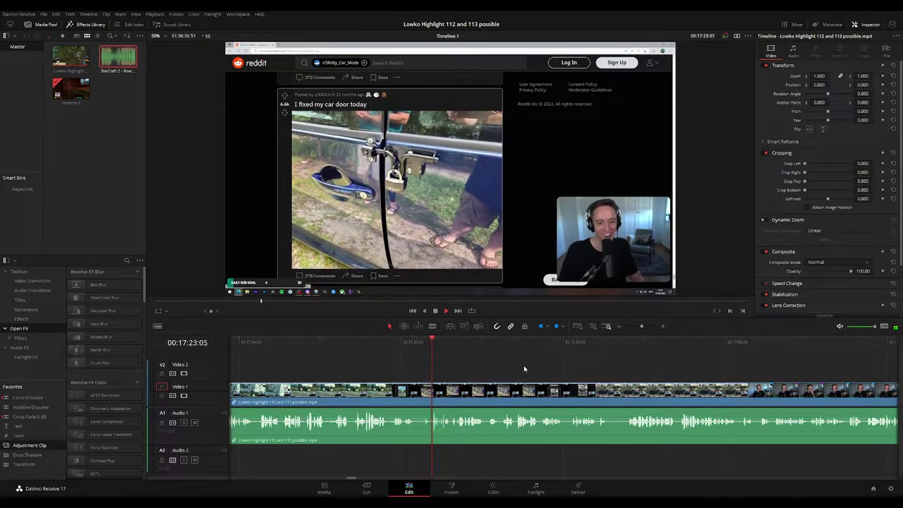
scroll(500, 368, "right", 1)
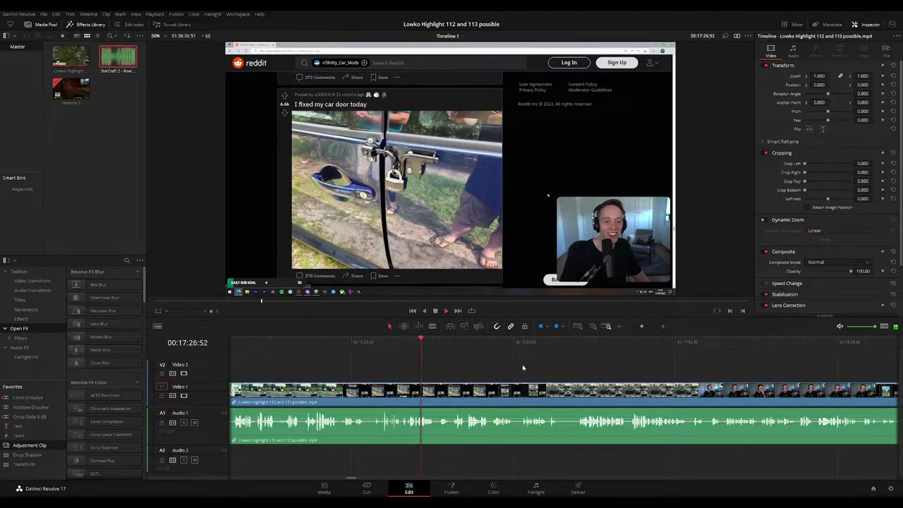
left_click_drag(522, 366, 489, 362)
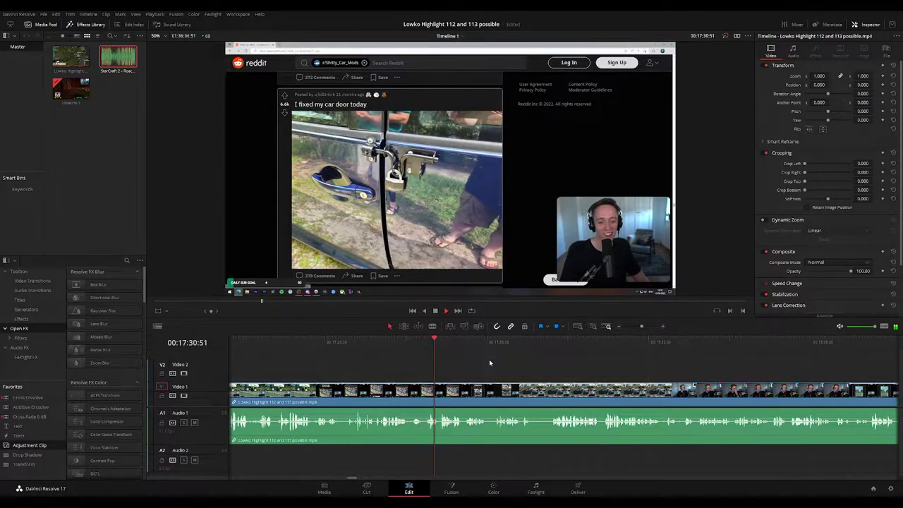
scroll(503, 365, "right", 1)
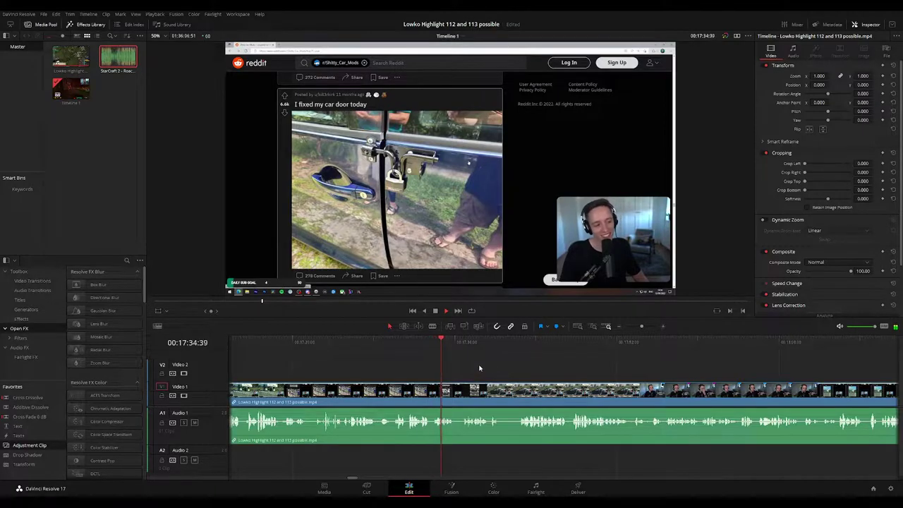
Cut out about 42 frames near 00:17:36, between the "I fixed my car door today" and "Friend caught this" posts, and close the gap
key("space")
key("ctrl+b")
left_click_drag(456, 389, 463, 390)
left_click(457, 391)
key("space")
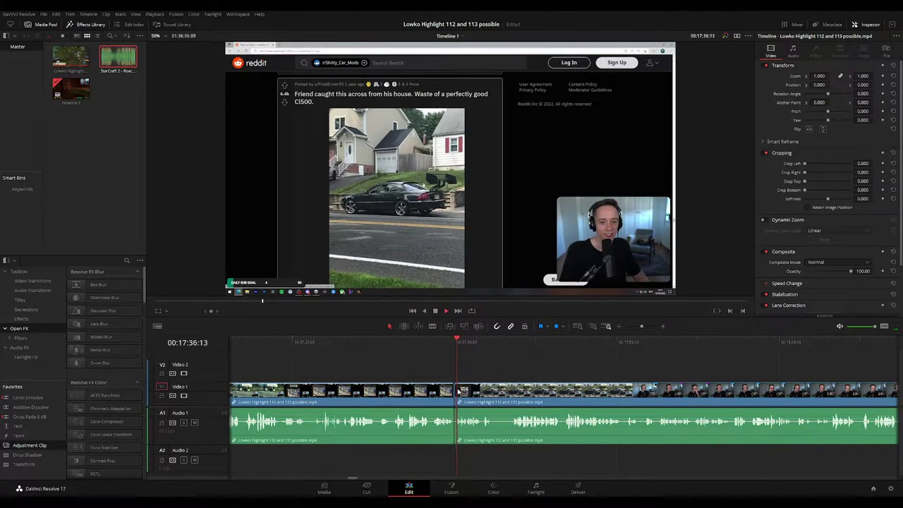
Colour-mark the clip before the cut near 00:17:36 green and clear the selection
left_click(452, 391)
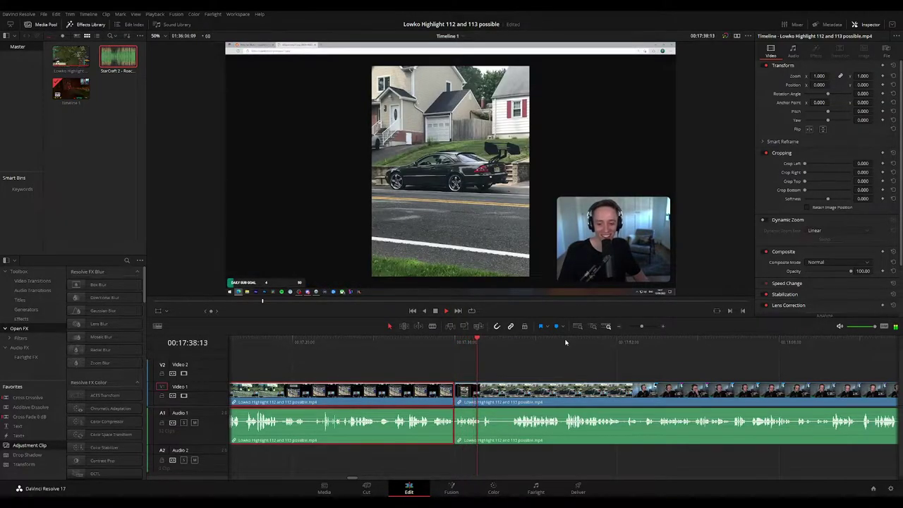
key("g")
left_click(536, 356)
Review the "Friend caught this across from his house" footage and the following full-screen webcam shot from about 17:40 to 17:54
left_click_drag(543, 360, 469, 352)
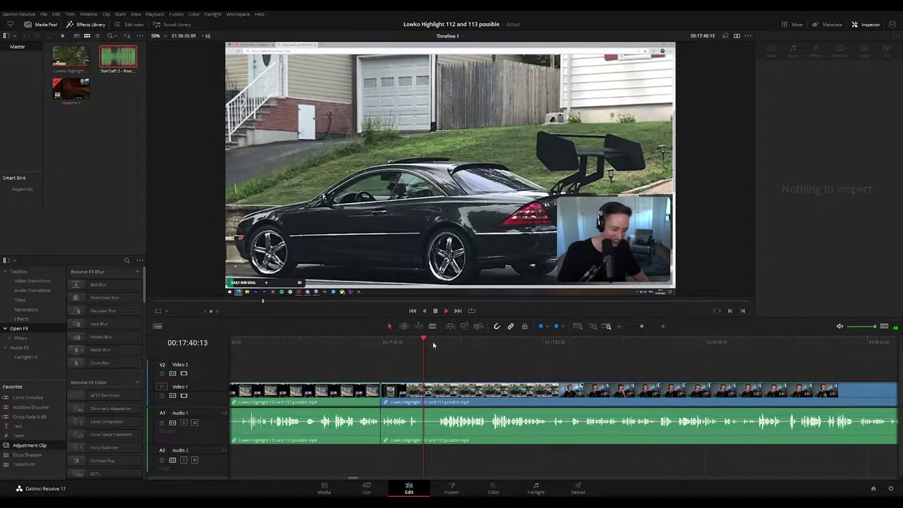
left_click(433, 343)
left_click_drag(521, 365, 468, 360)
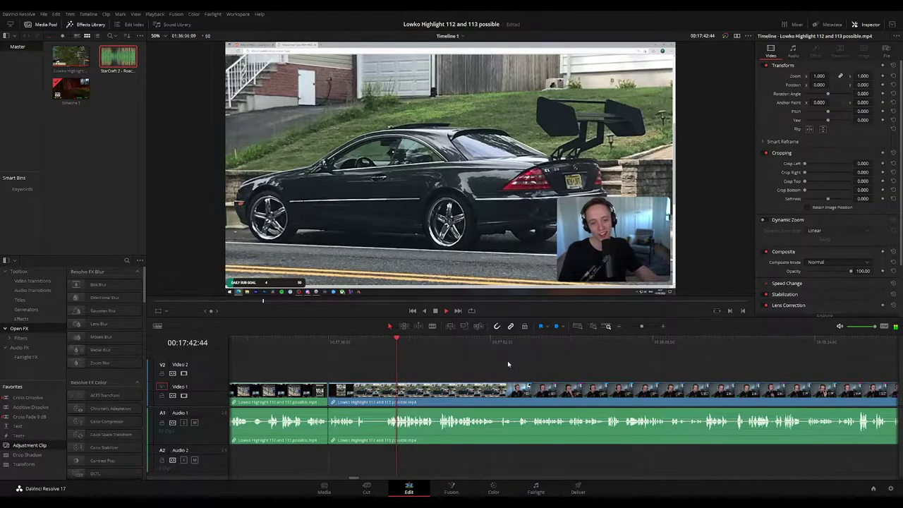
scroll(494, 362, "right", 2)
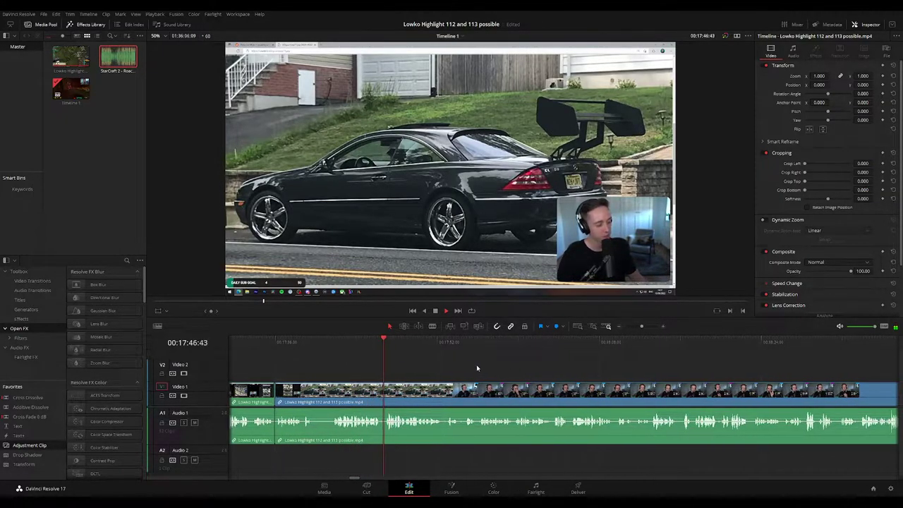
scroll(479, 367, "right", 1)
scroll(486, 365, "right", 1)
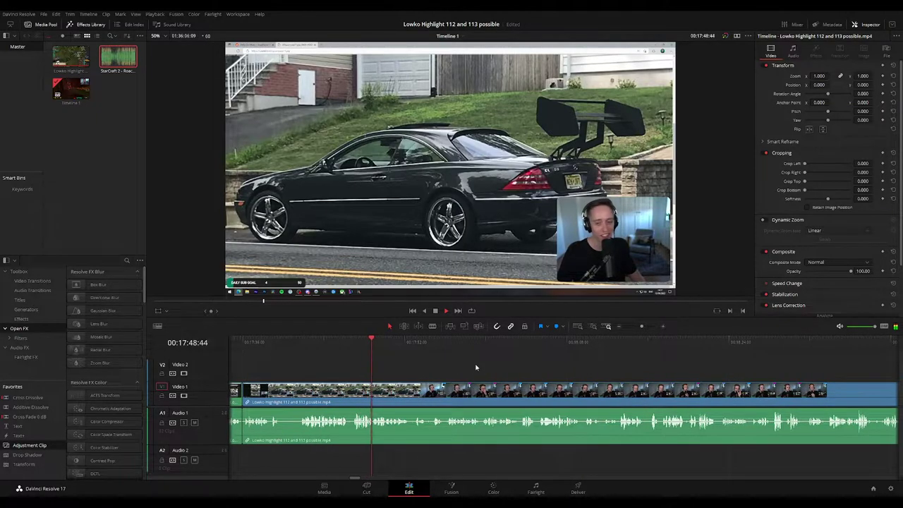
scroll(486, 363, "right", 3)
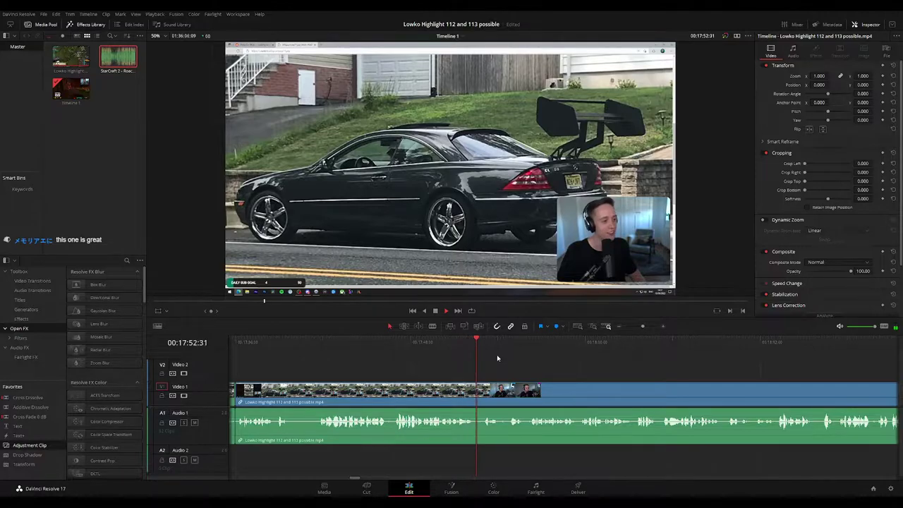
scroll(478, 357, "right", 3)
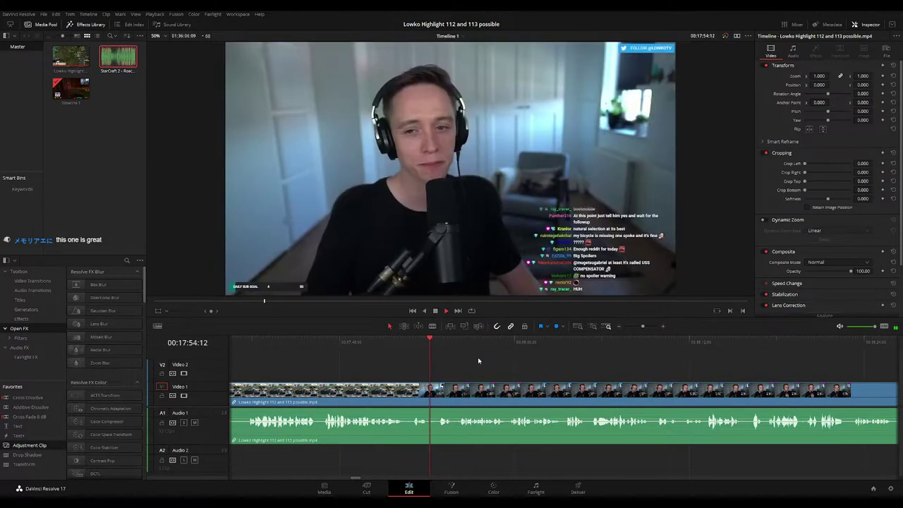
Split the clip at 00:17:55:49 and shortly after it to isolate a short piece where the webcam shot changes
key("b")
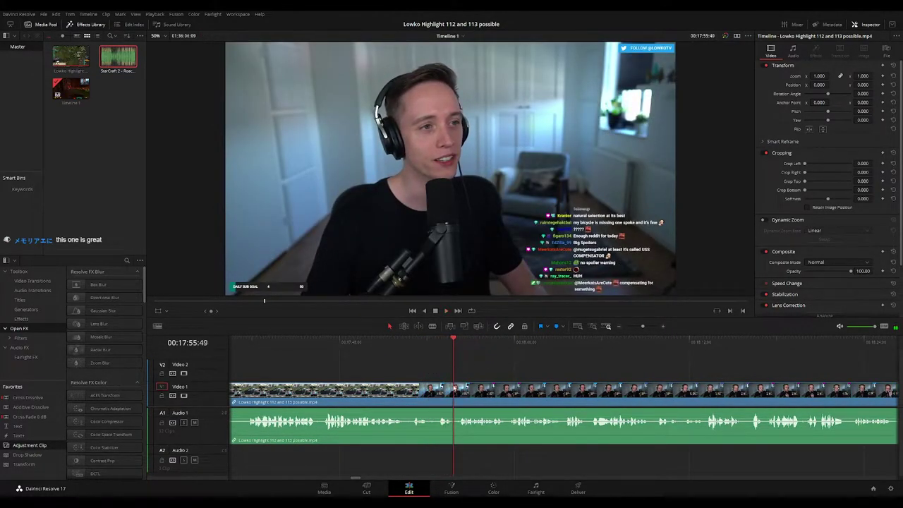
left_click(453, 417)
key("a")
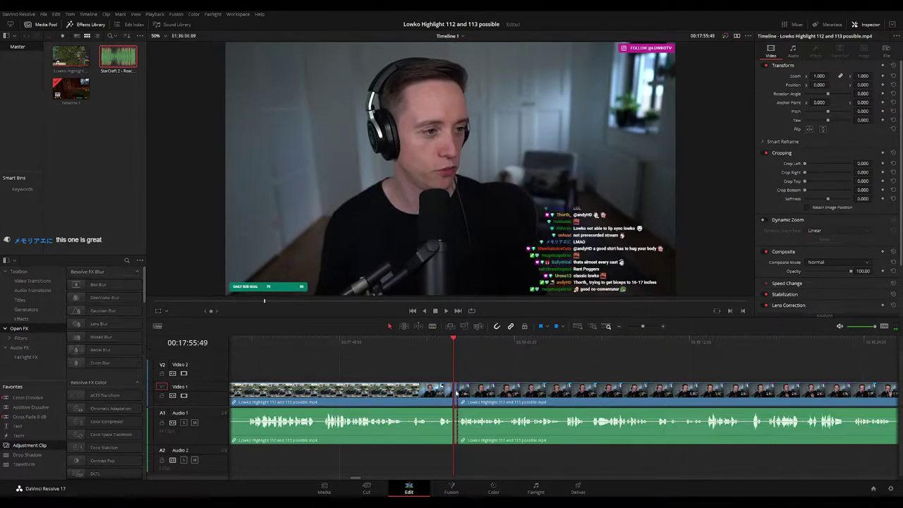
Remove the tiny leftover fragment at the 17:55 cut, closing the gap, and colour the finished clip before it green
left_click(453, 340)
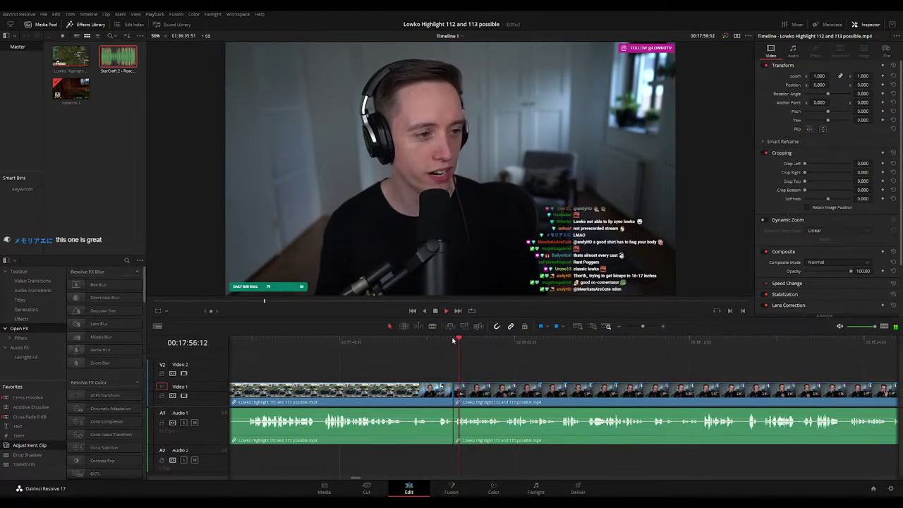
left_click(435, 418)
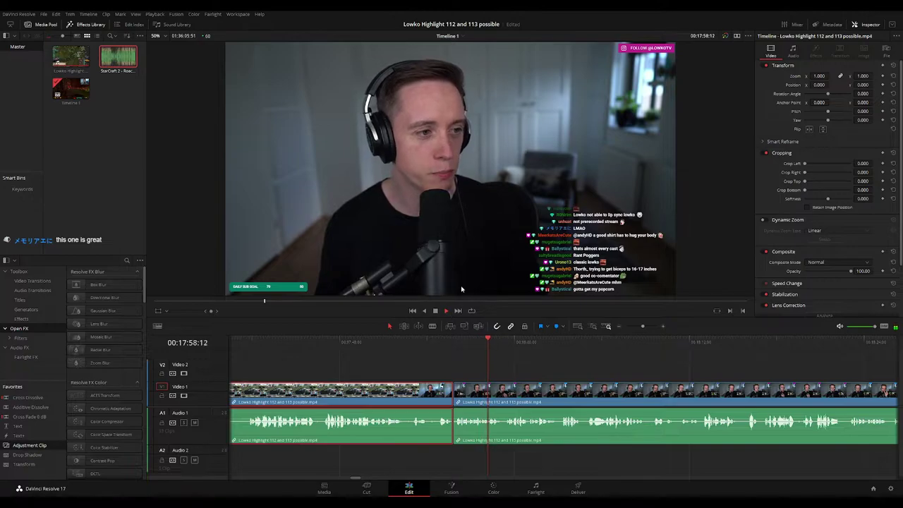
key("Delete")
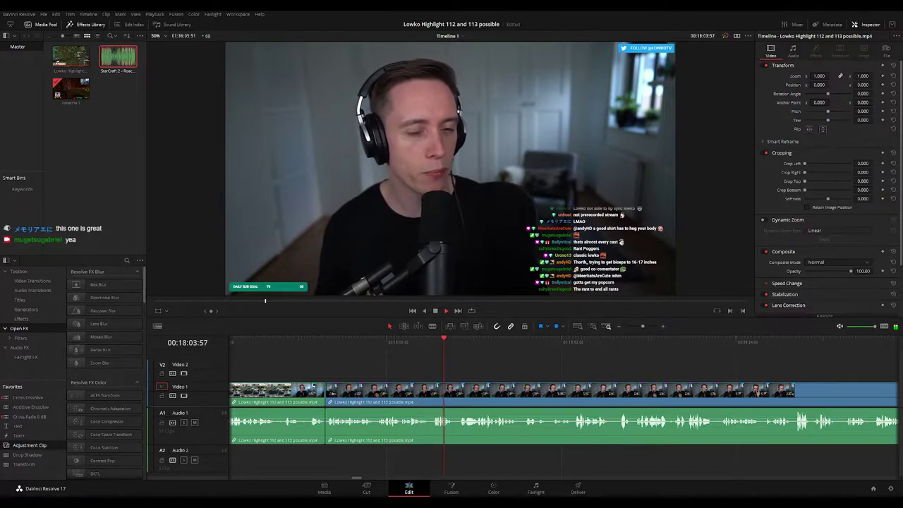
Play through the stream footage from about 18:04 to 19:15, checking the picture and audio waveform for pauses worth cutting
left_click_drag(503, 365, 423, 357)
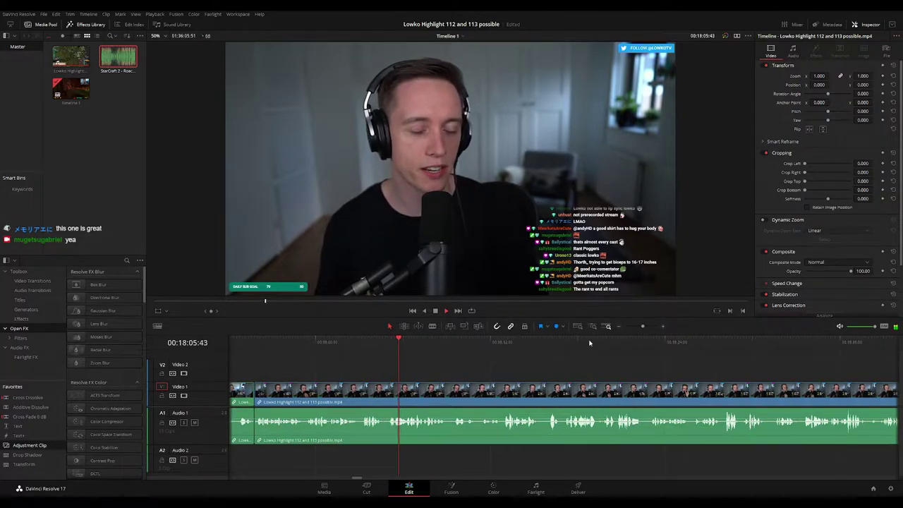
left_click_drag(642, 326, 641, 328)
left_click_drag(610, 375, 388, 361)
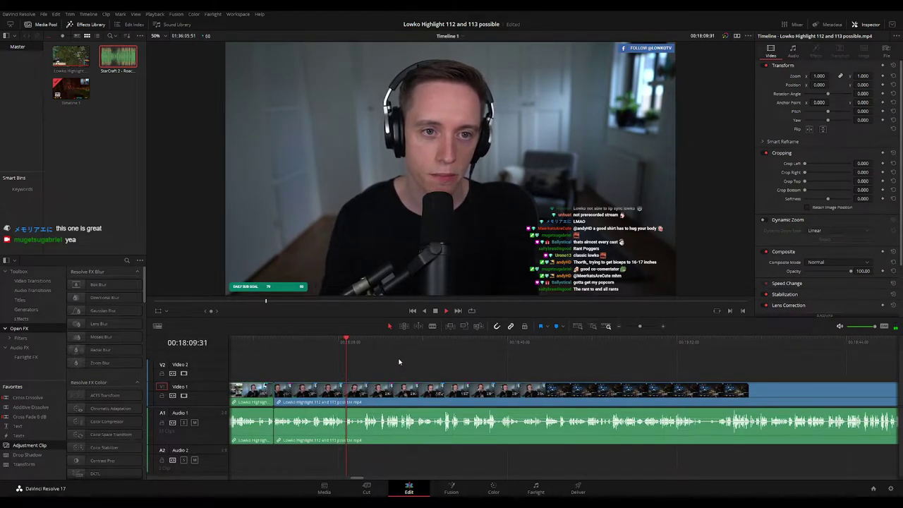
left_click(640, 327)
left_click_drag(624, 374, 428, 360)
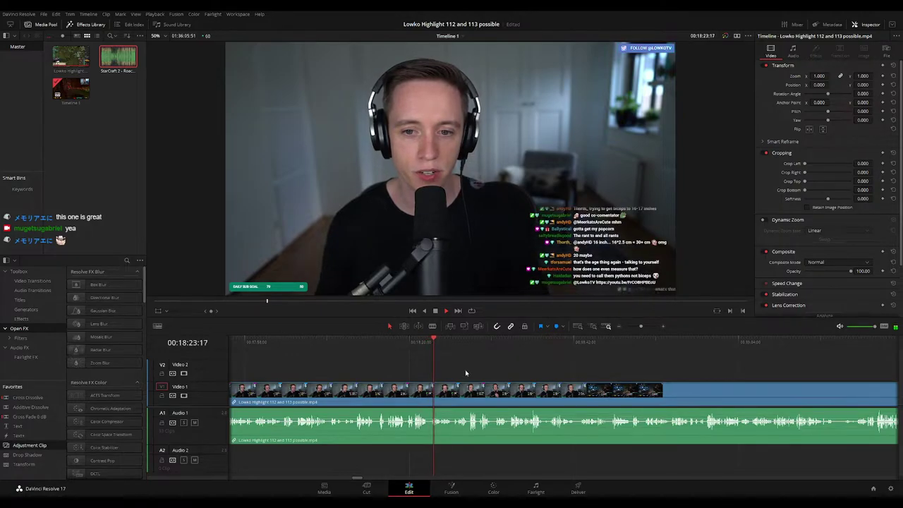
scroll(461, 369, "right", 2)
key("space")
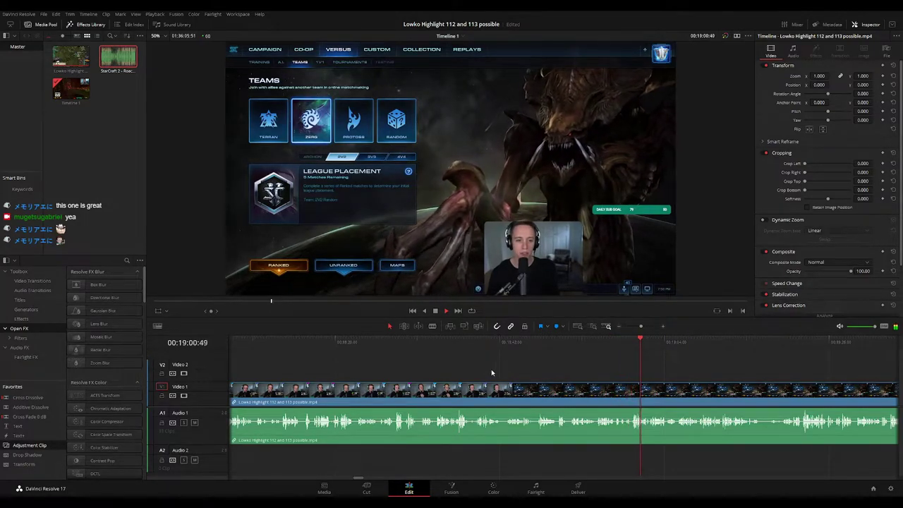
left_click_drag(663, 366, 613, 369)
key("space")
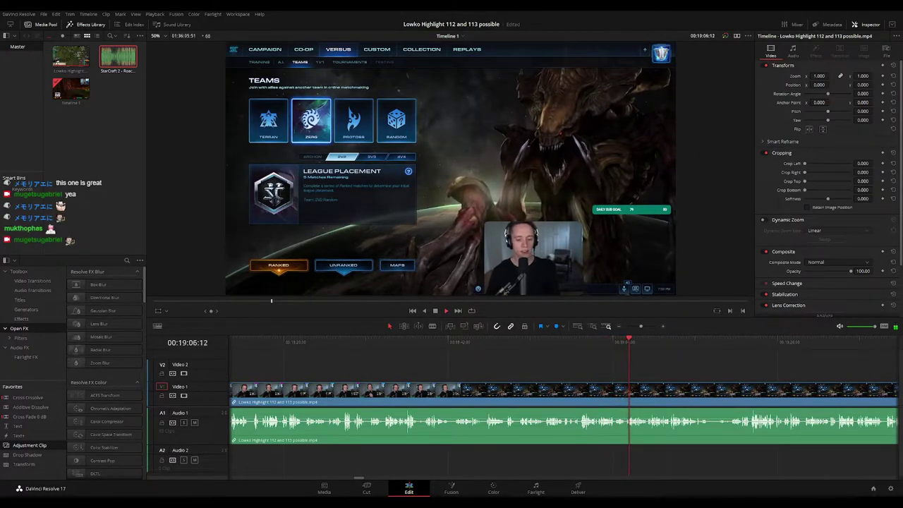
scroll(675, 368, "right", 3)
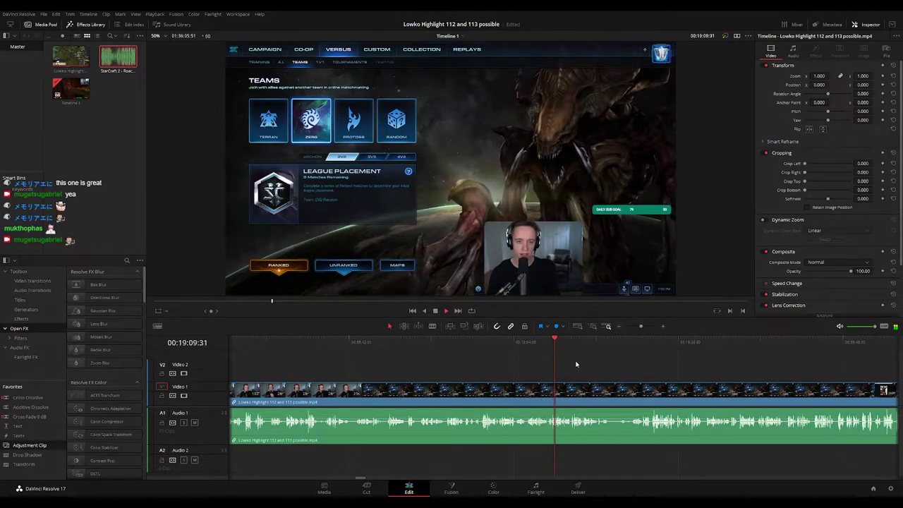
left_click_drag(618, 371, 500, 364)
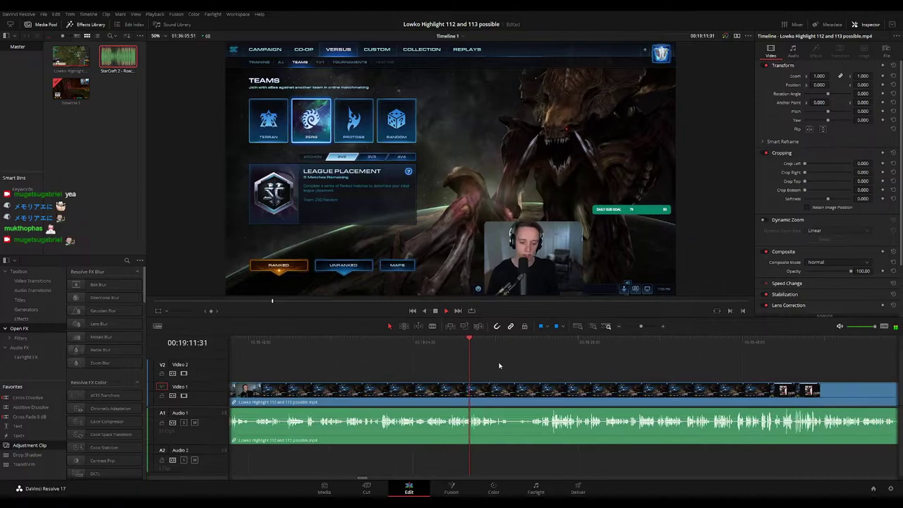
scroll(526, 387, "up", 1)
scroll(526, 386, "up", 1)
left_click_drag(650, 366, 450, 360)
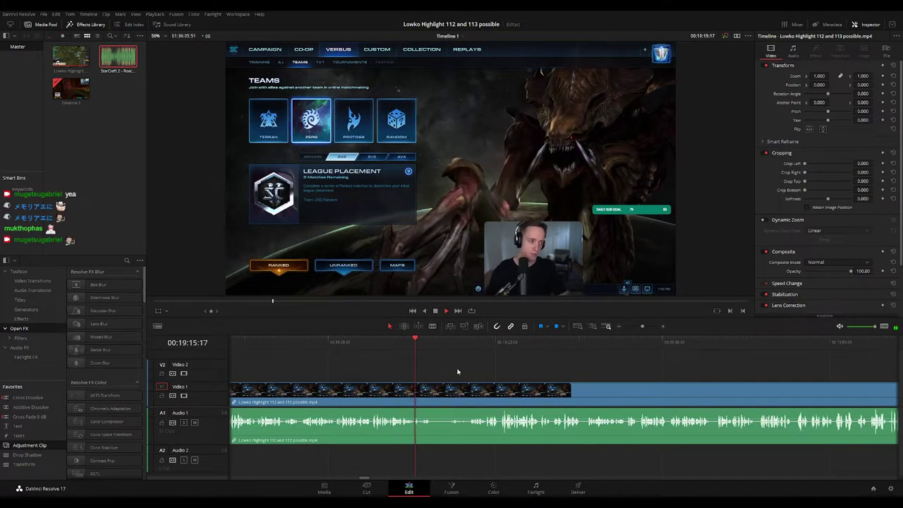
Split the video and audio at 19:16:52 and again at the end of the quiet pause, and ripple delete the short segment between
key("space")
key("b")
left_click(436, 390)
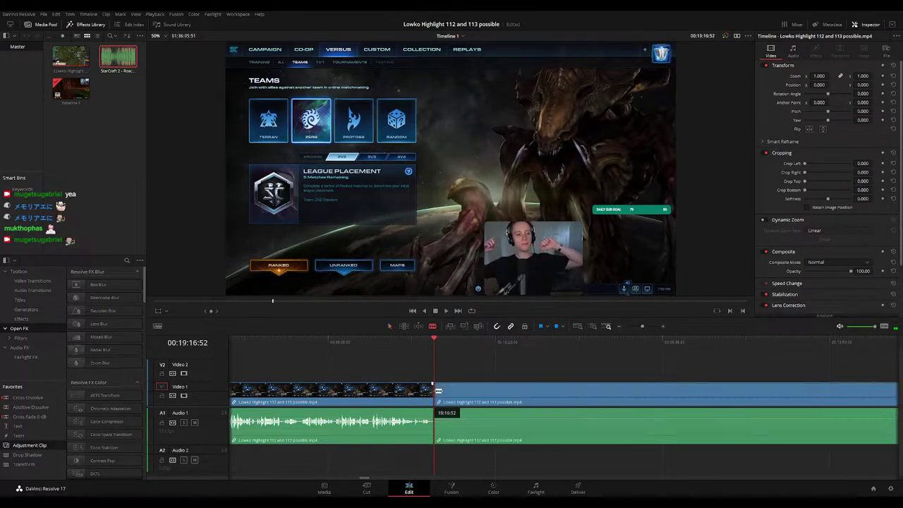
left_click(446, 390)
key("a")
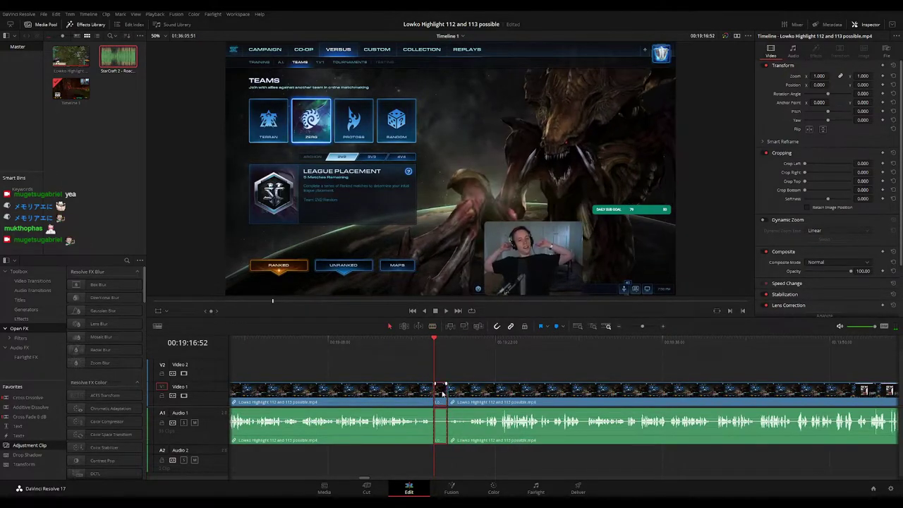
key("Delete")
Add a Cross Fade 0 dB to the Audio 1 cut at 19:16:52, colour the preceding clip green, and replay from just after the cut
key("space")
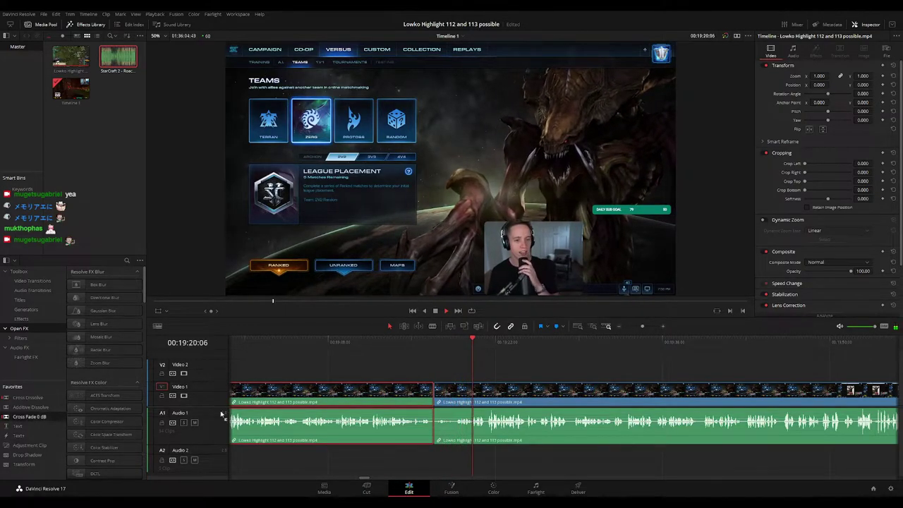
left_click_drag(30, 416, 457, 426)
left_click(499, 343)
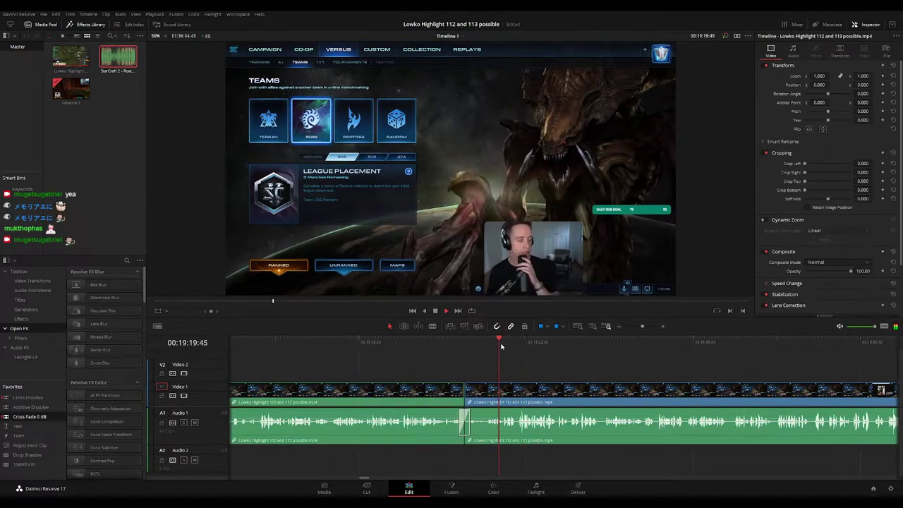
Review the footage from about 19:20 to 20:07, following the playhead through the team menu and bodybuilder photo for pauses to cut
left_click_drag(591, 369, 476, 358)
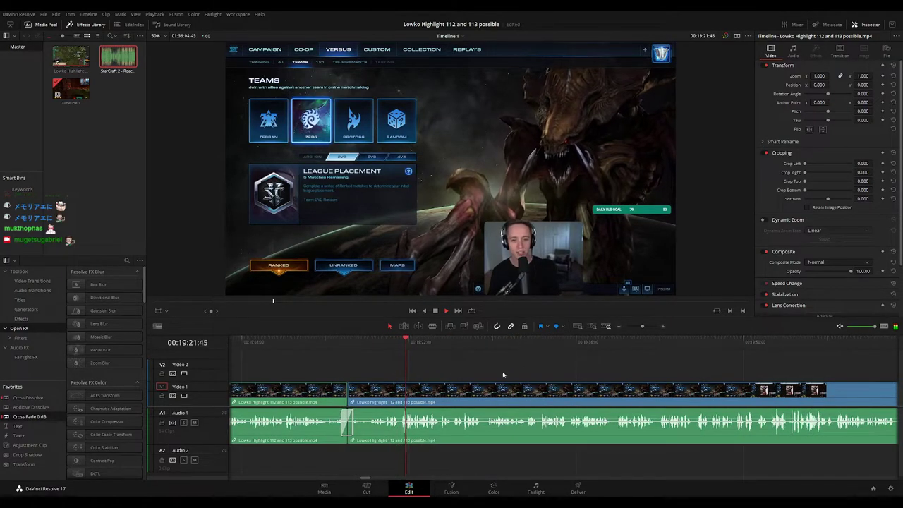
scroll(518, 374, "down", 1)
left_click_drag(587, 369, 413, 358)
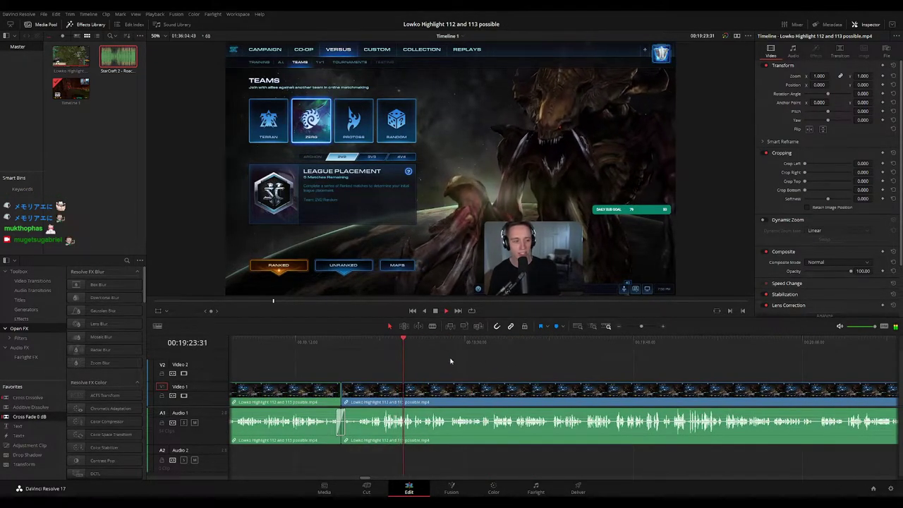
left_click_drag(509, 370, 479, 368)
scroll(473, 367, "right", 1)
scroll(464, 368, "right", 2)
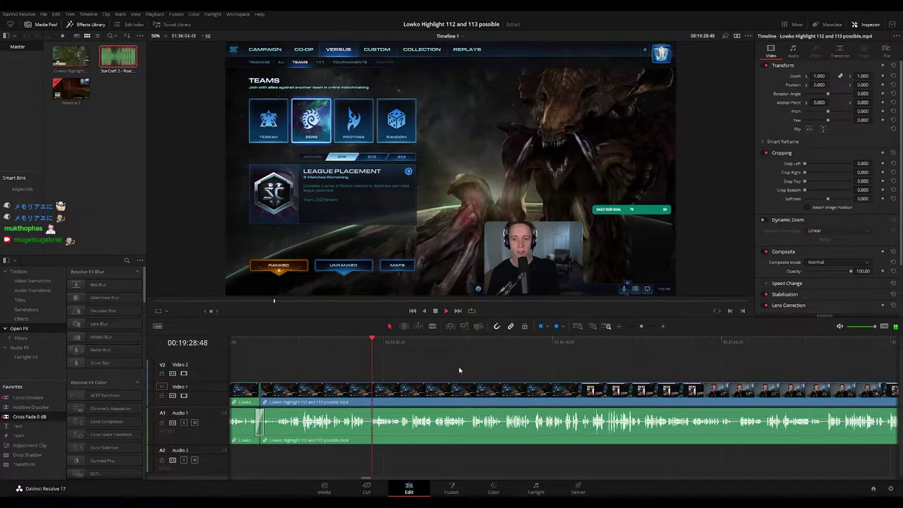
scroll(454, 370, "right", 2)
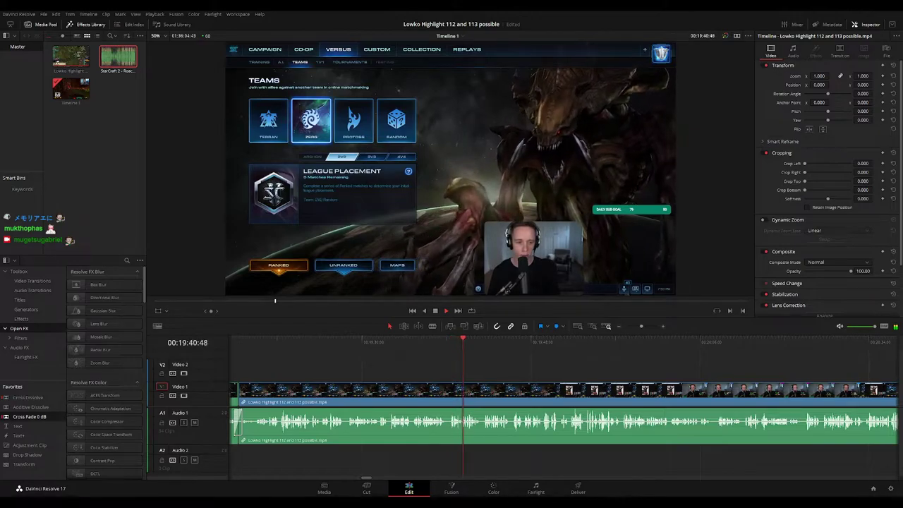
left_click_drag(522, 366, 476, 365)
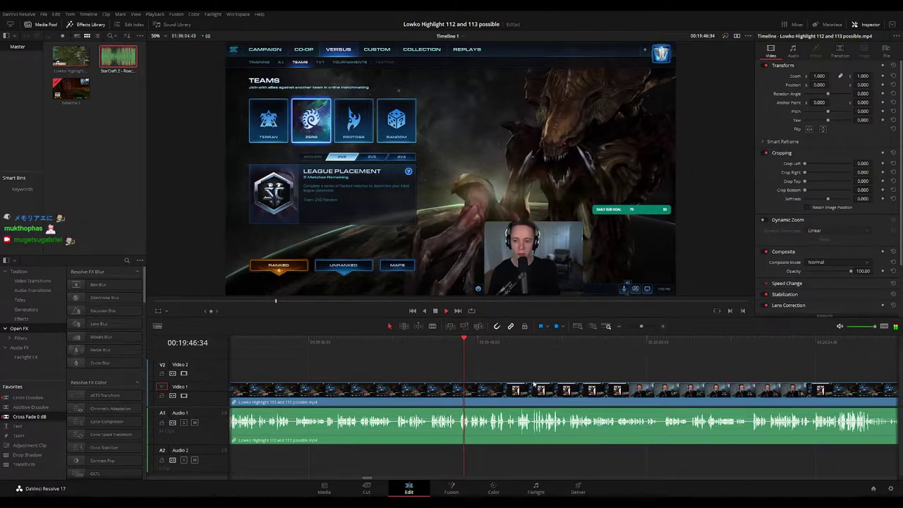
scroll(448, 361, "right", 3)
scroll(446, 363, "right", 2)
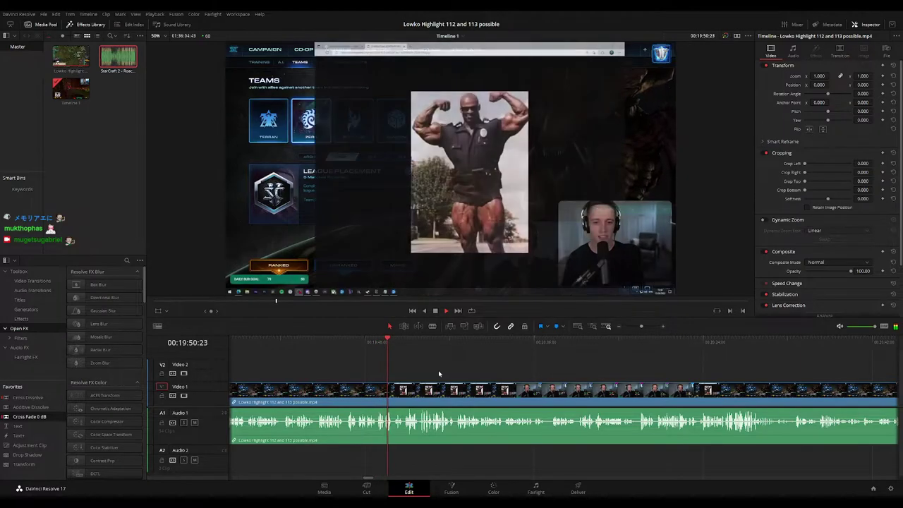
scroll(484, 381, "right", 1)
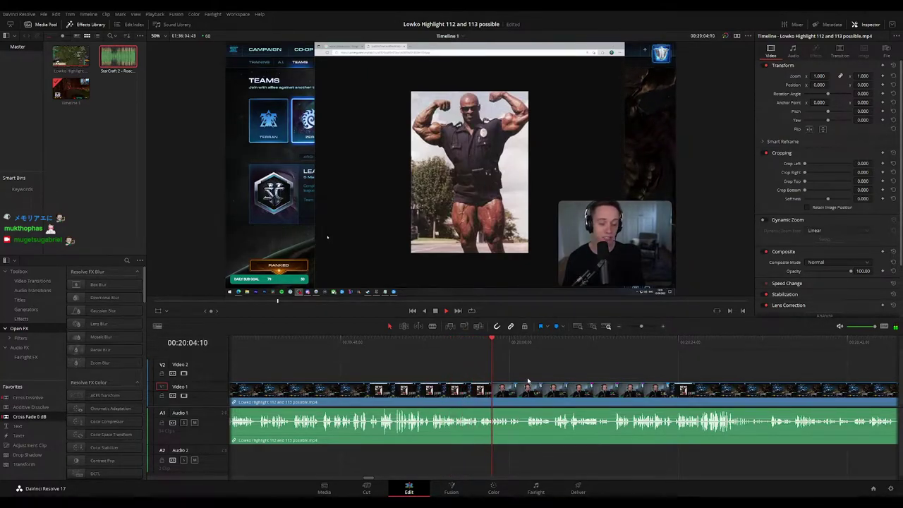
left_click_drag(533, 373, 458, 377)
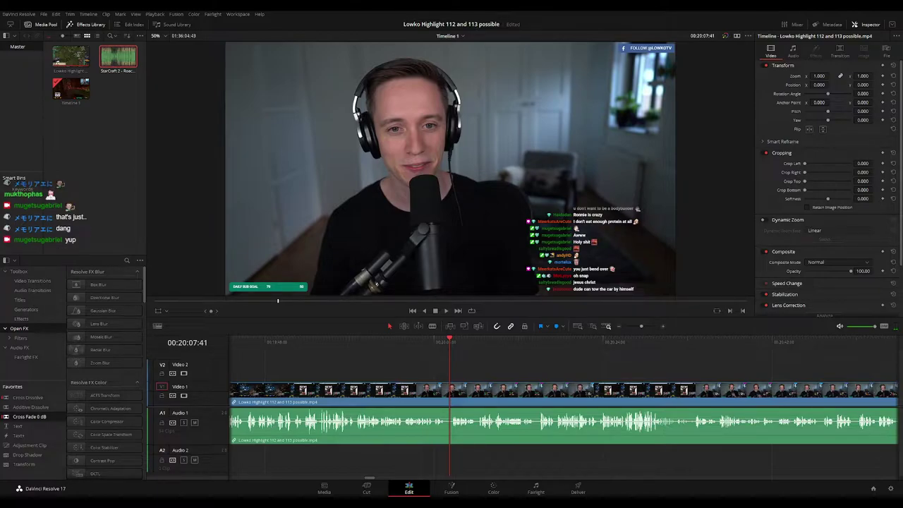
Continue reviewing the webcam and photo footage from about 20:08 to 20:59, looking for the next quiet gap in the audio
key("space")
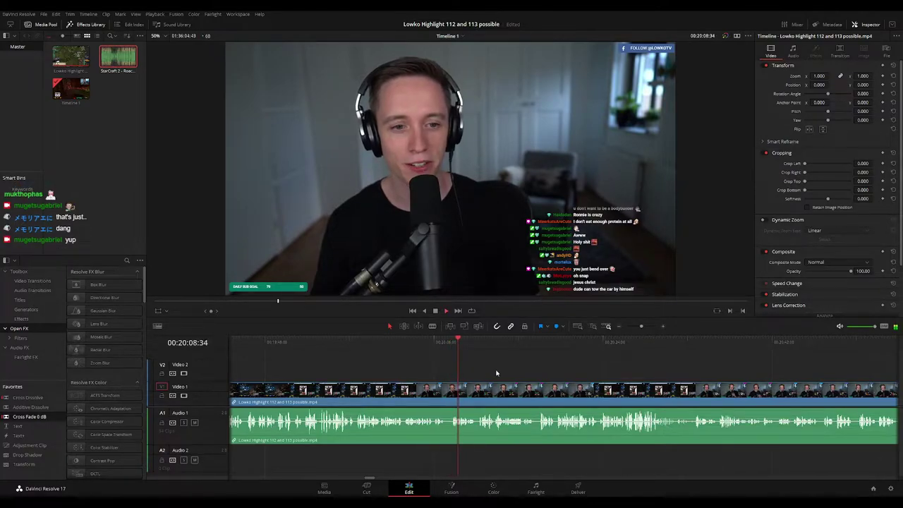
left_click_drag(498, 375, 440, 369)
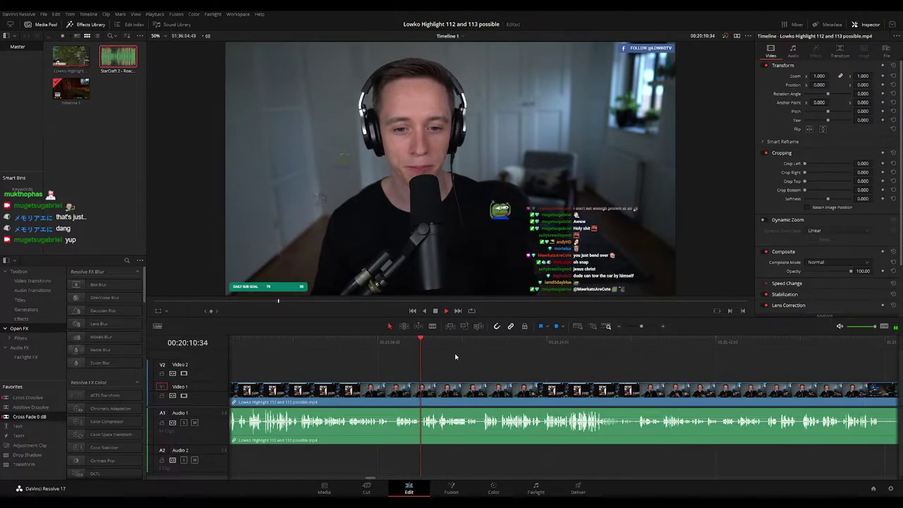
scroll(513, 373, "right", 1)
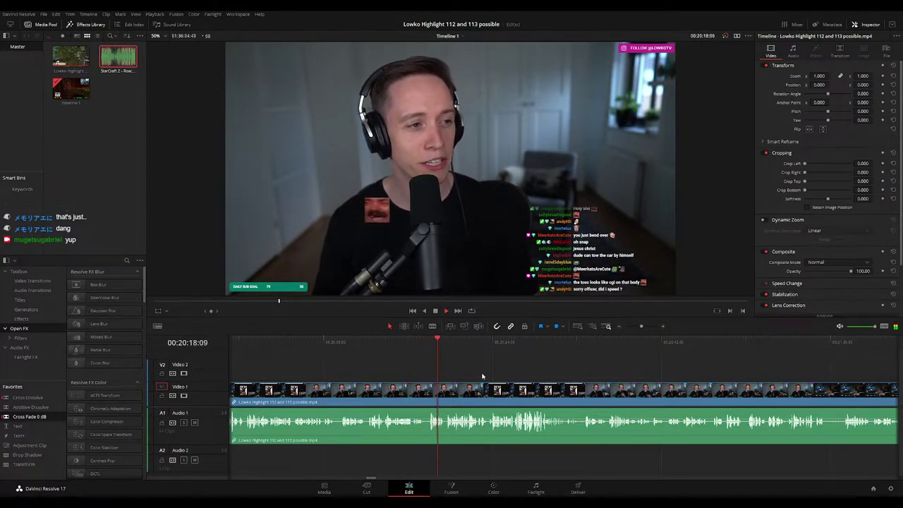
scroll(485, 374, "right", 1)
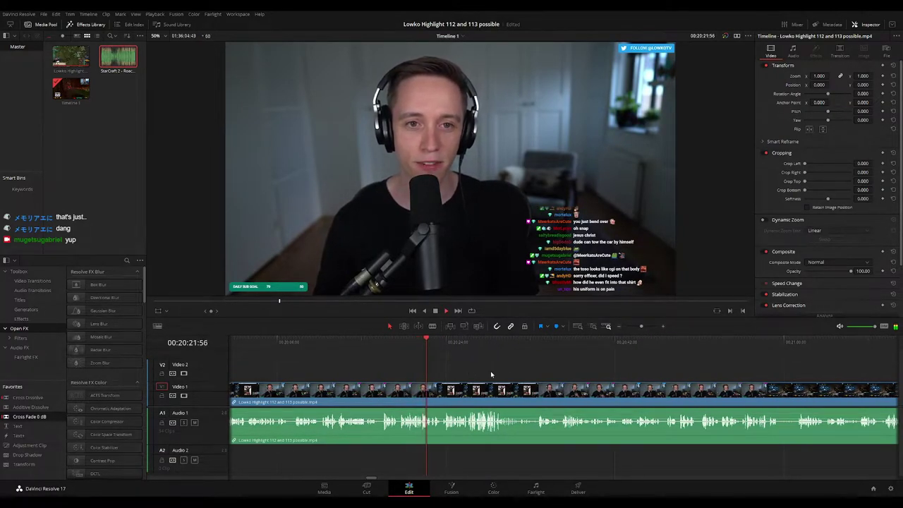
left_click_drag(524, 373, 482, 371)
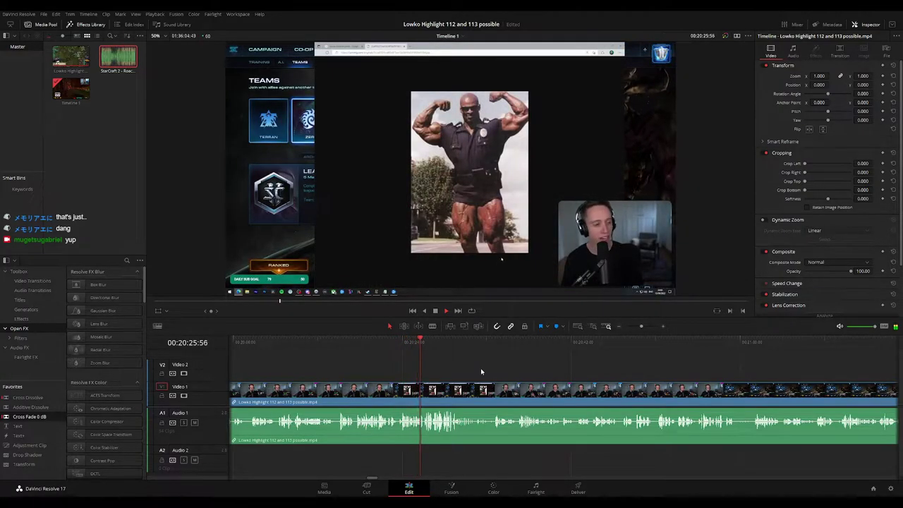
left_click_drag(497, 371, 470, 370)
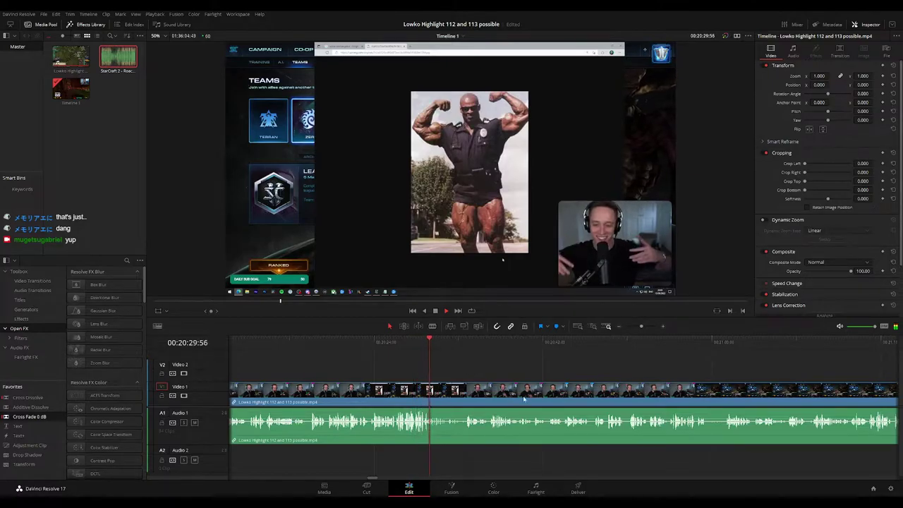
left_click_drag(641, 326, 643, 327)
left_click_drag(630, 373, 445, 356)
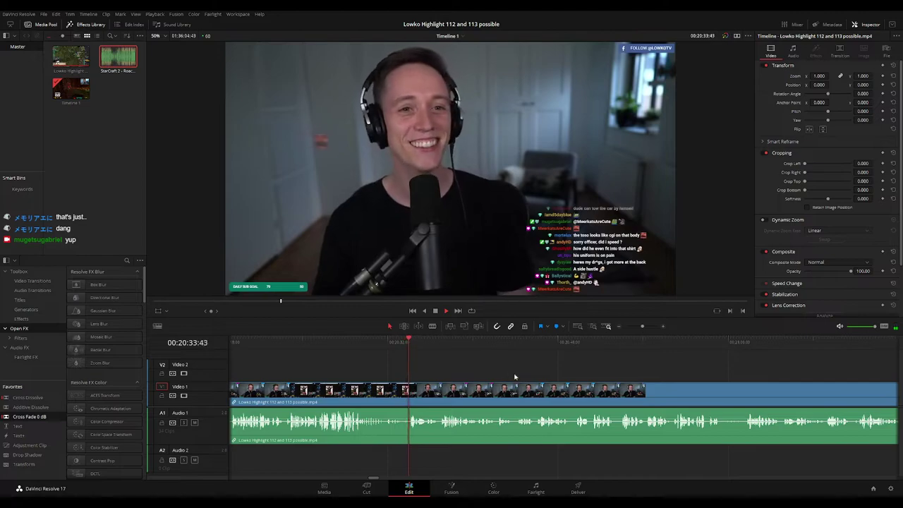
left_click_drag(542, 375, 482, 373)
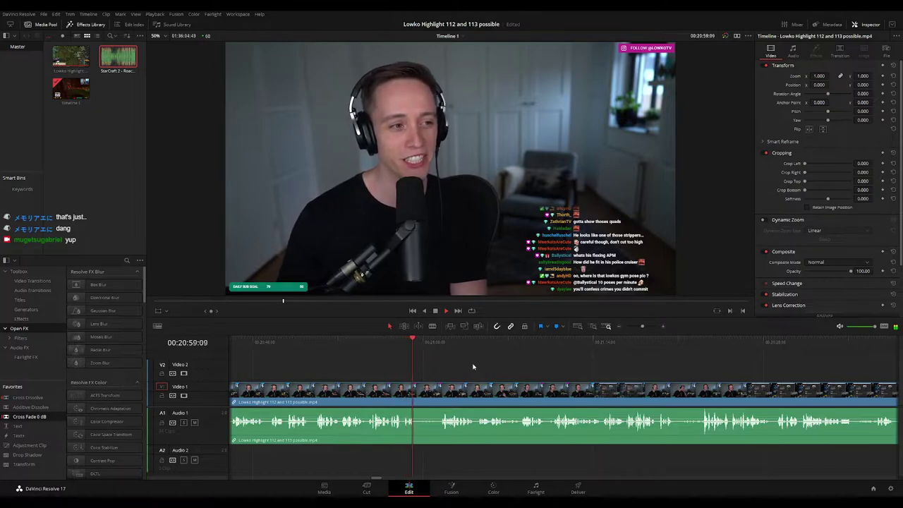
Split the clip at about 20:59:27 and just after 21:01, and ripple delete the quiet segment between the two cuts
key("b")
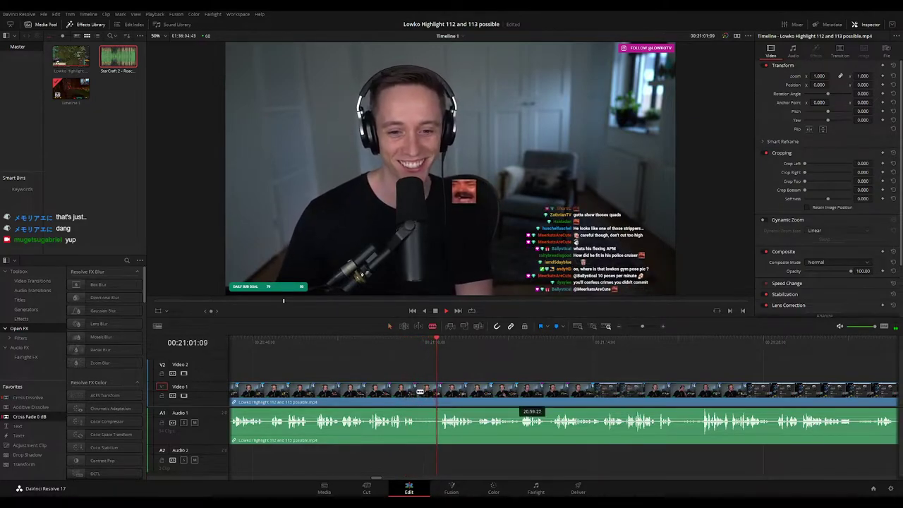
left_click(418, 392)
left_click(440, 390)
key("a")
left_click(434, 392)
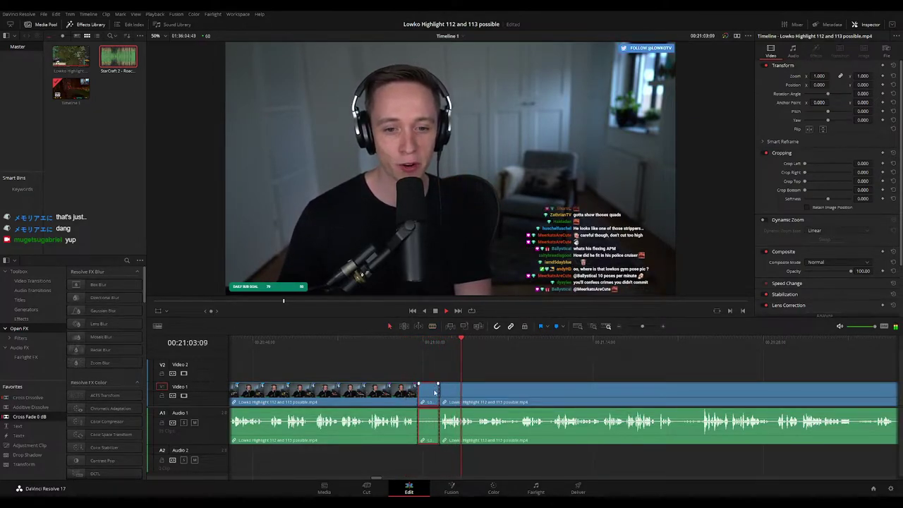
key("Delete")
Colour the clip before the new 20:59 cut green and add a Cross Fade 0 dB to its Audio 1 edit point
left_click(350, 390)
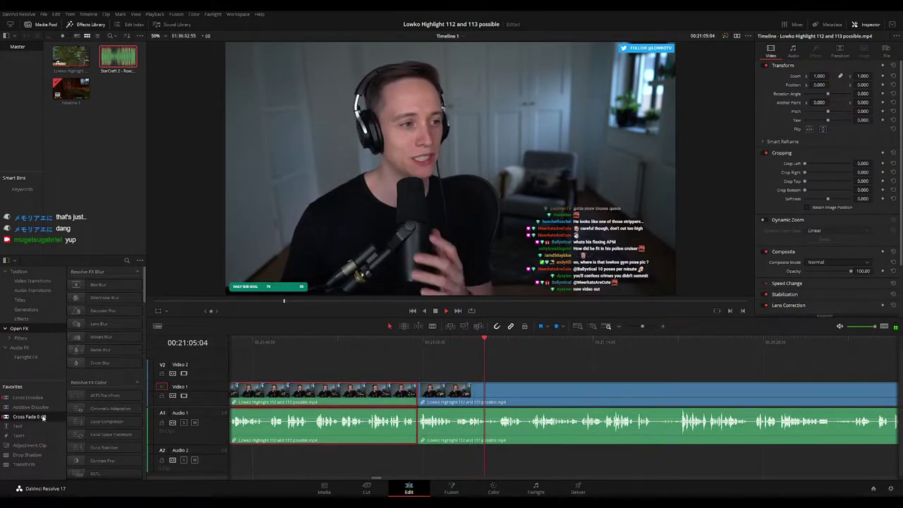
left_click(485, 342)
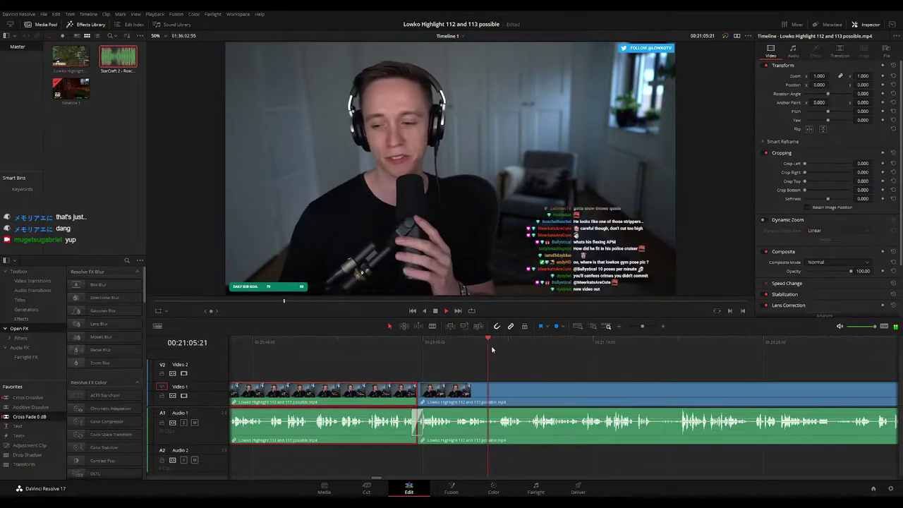
Review the footage from about 21:05 to 21:47, following the webcam, video details page and bodybuilder photo for pauses to cut
left_click(543, 377)
scroll(521, 377, "right", 4)
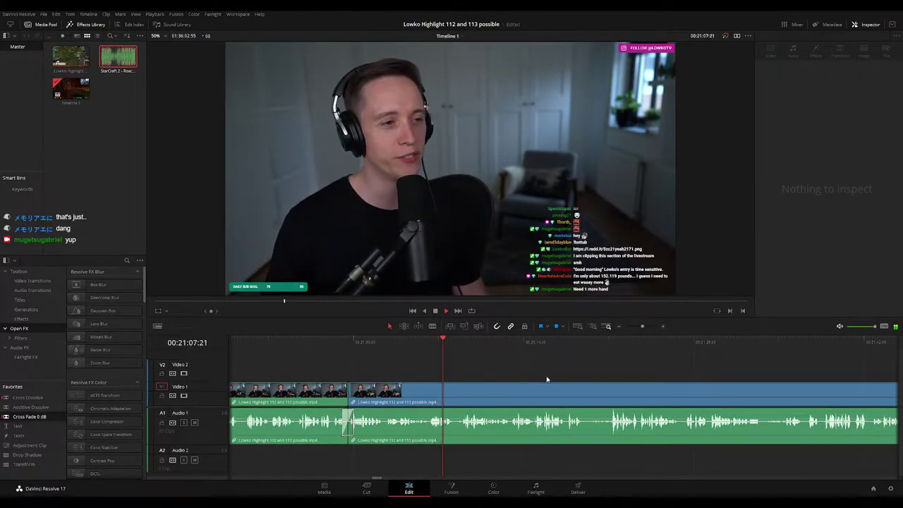
left_click(550, 378)
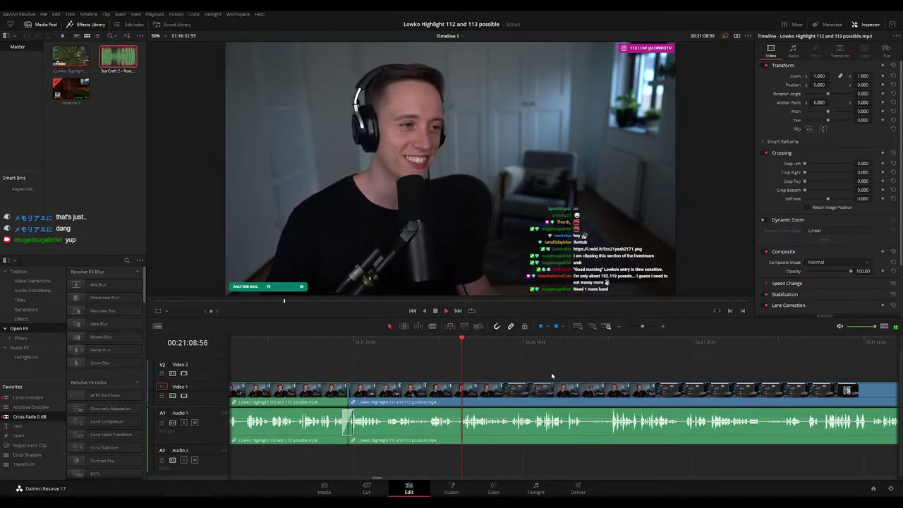
scroll(494, 364, "right", 6)
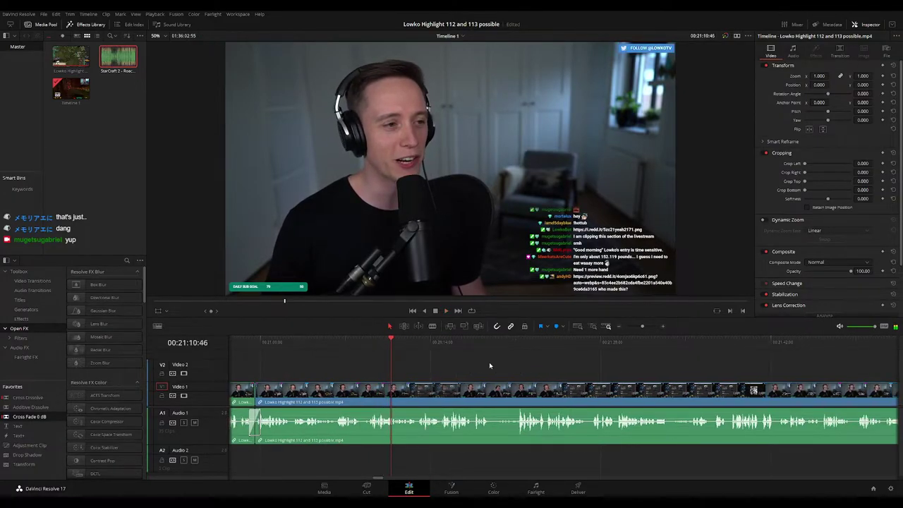
scroll(536, 372, "right", 2)
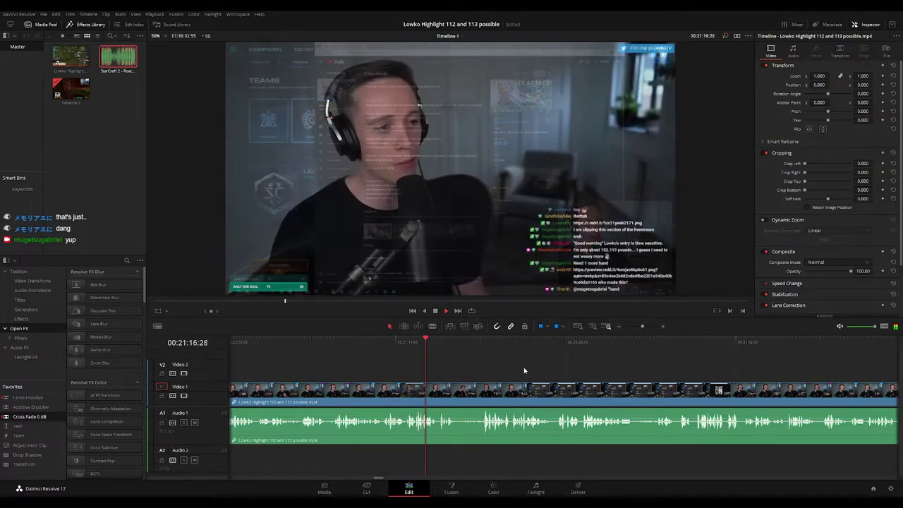
scroll(526, 370, "right", 2)
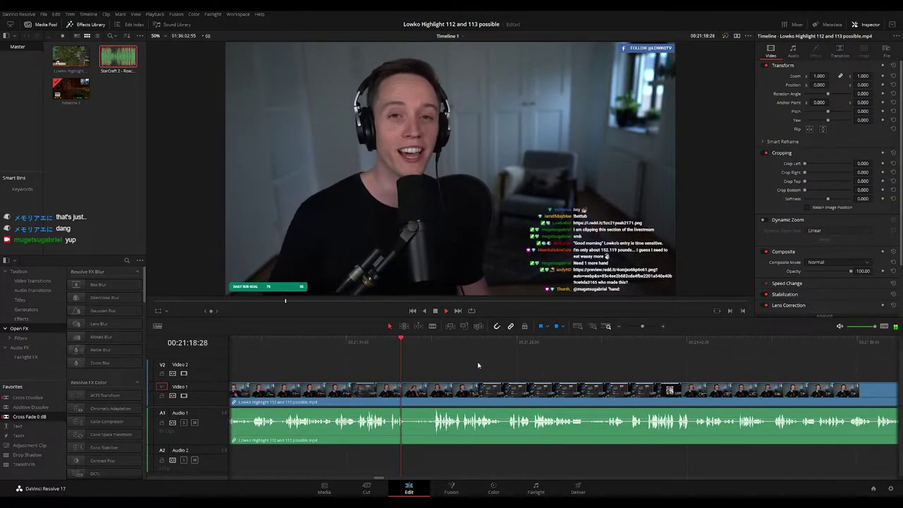
scroll(508, 368, "right", 2)
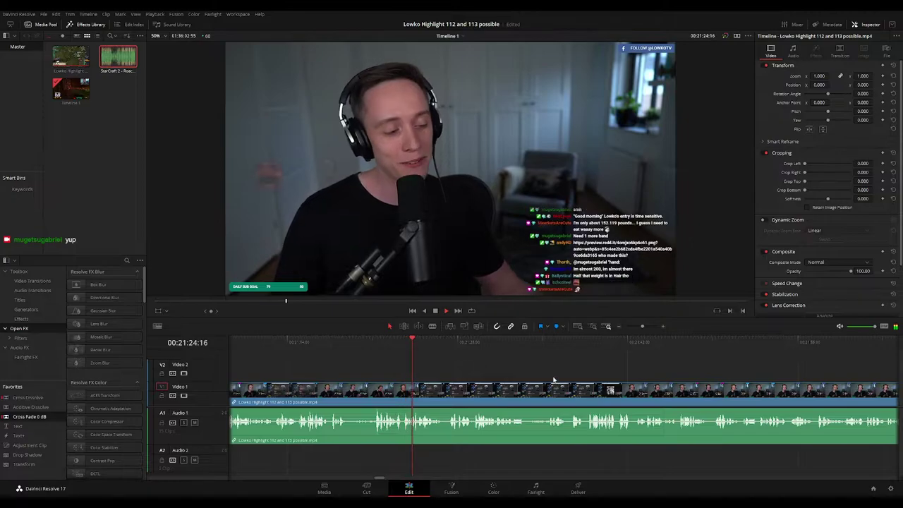
scroll(479, 366, "right", 2)
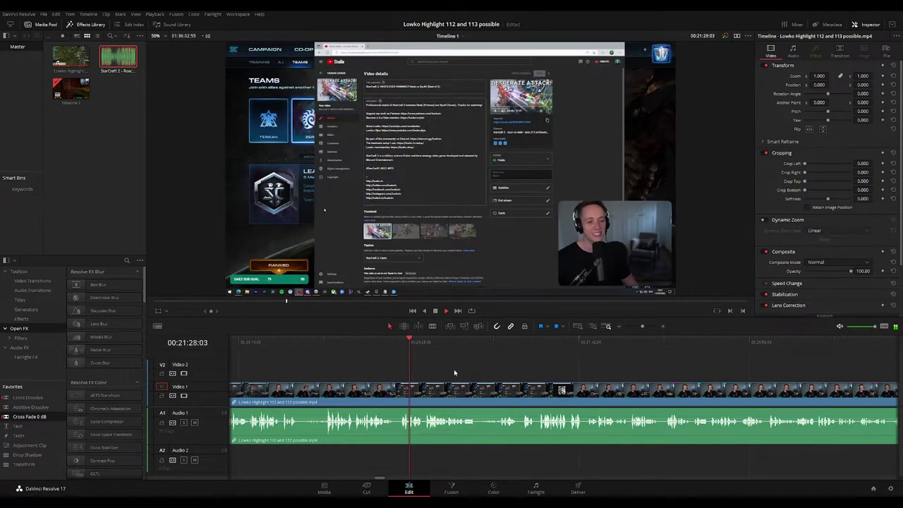
scroll(442, 369, "right", 2)
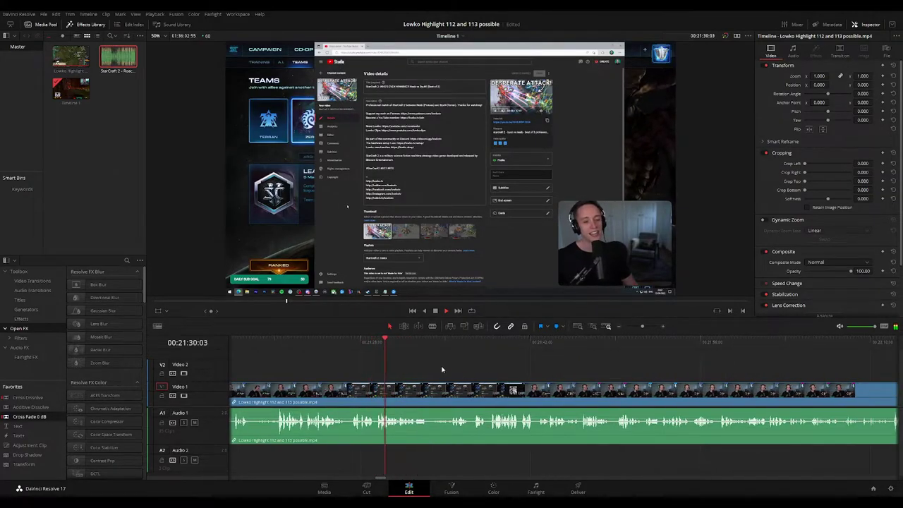
scroll(402, 363, "right", 3)
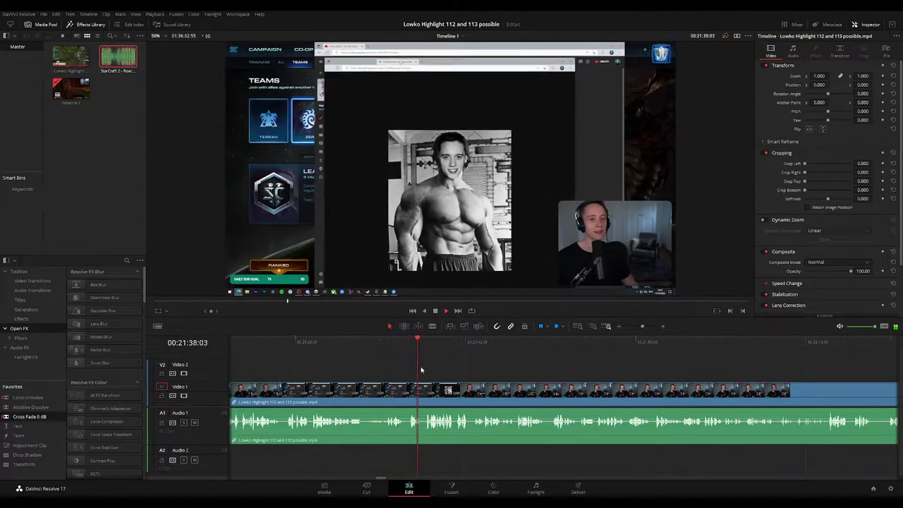
scroll(454, 376, "right", 1)
scroll(446, 373, "right", 2)
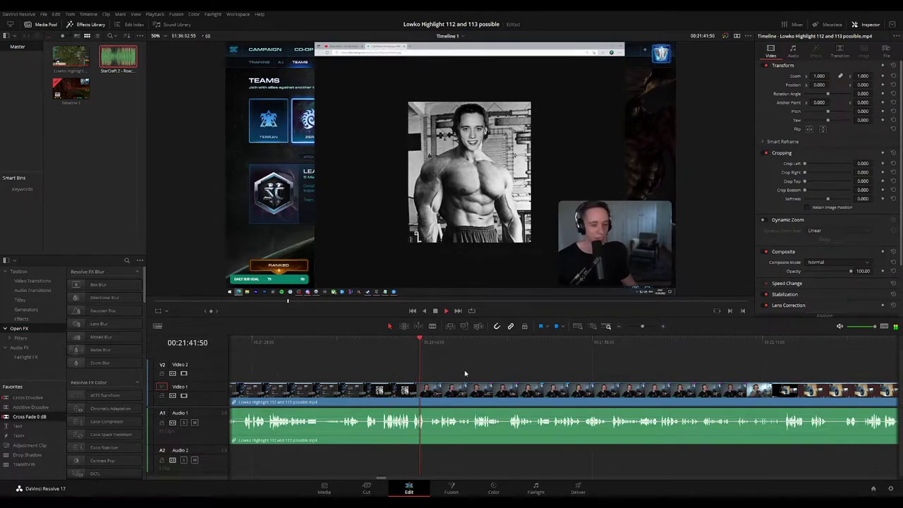
scroll(451, 371, "right", 3)
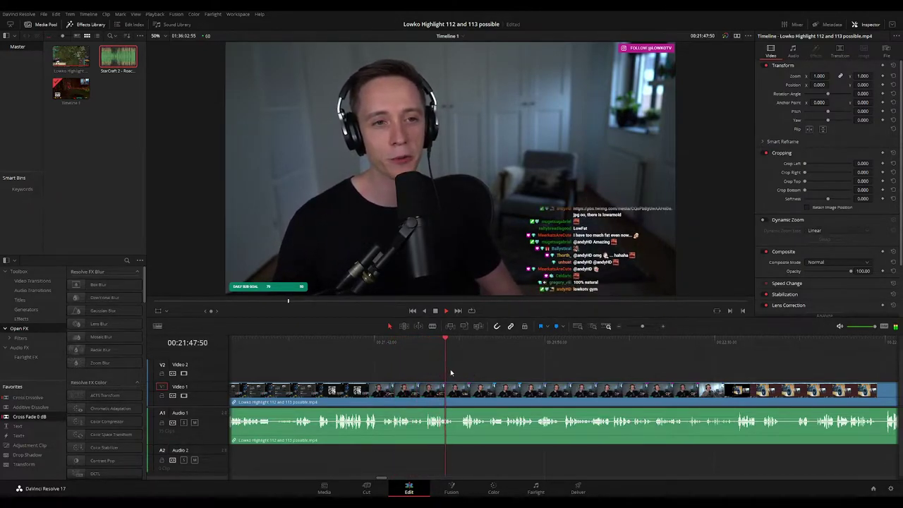
Split the clip at about 21:48:33 and just after it, ripple delete the short pause, and colour the clip before the cut green
key("space")
key("b")
left_click(460, 390)
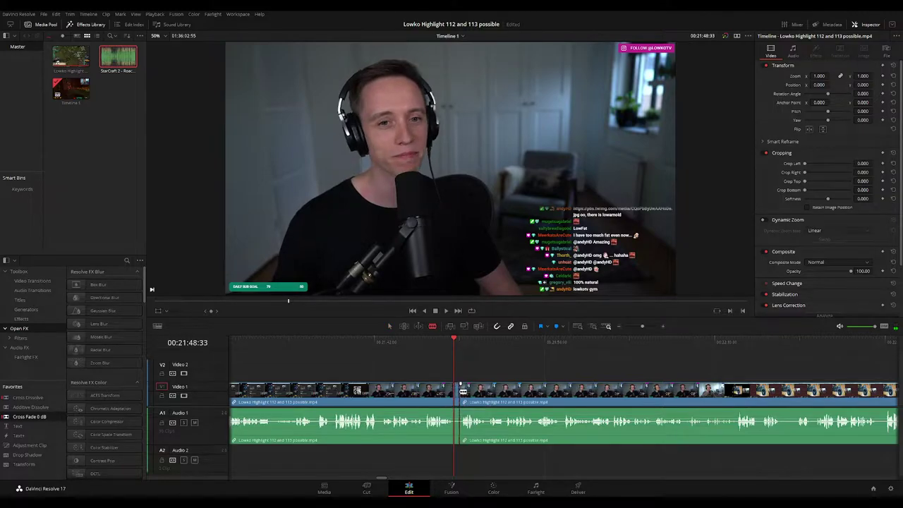
key("Delete")
key("space")
left_click(444, 394)
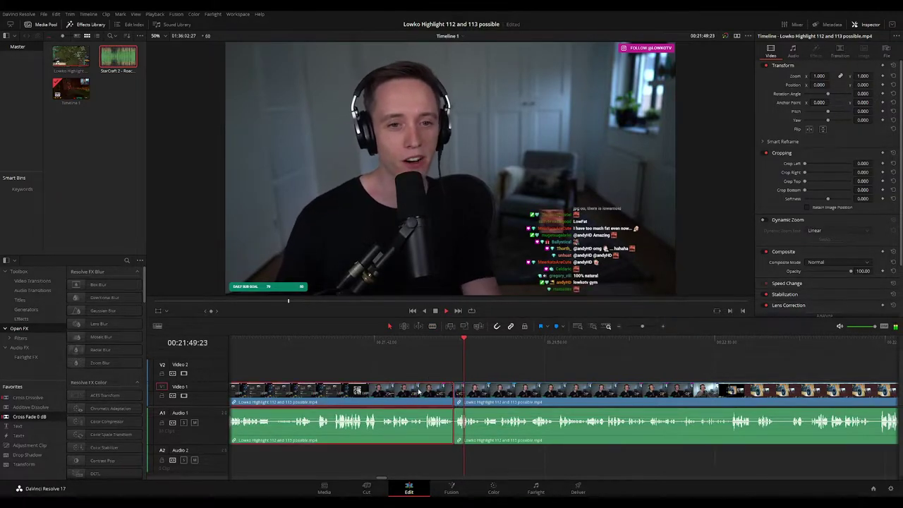
left_click(594, 364)
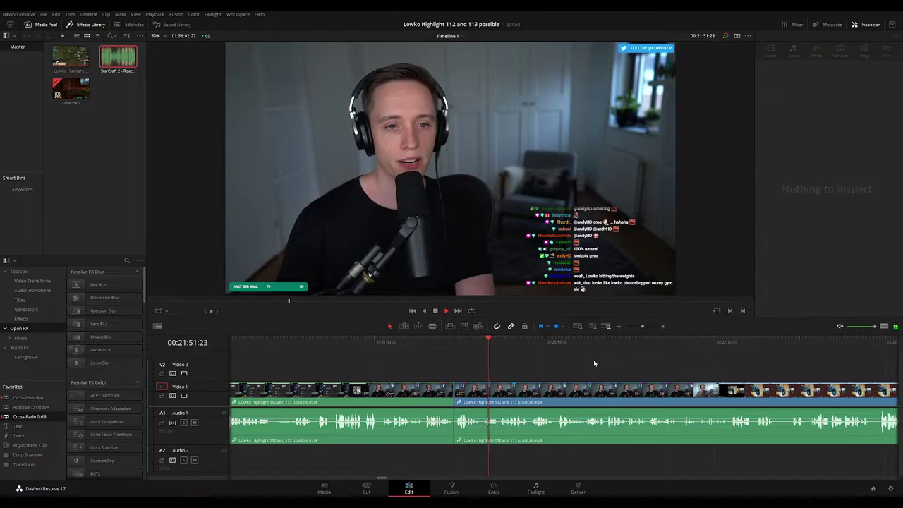
Review on to about 22:08, split the clip at 22:08:33 and just after it, and ripple delete the short segment between the cuts
left_click_drag(594, 364, 527, 360)
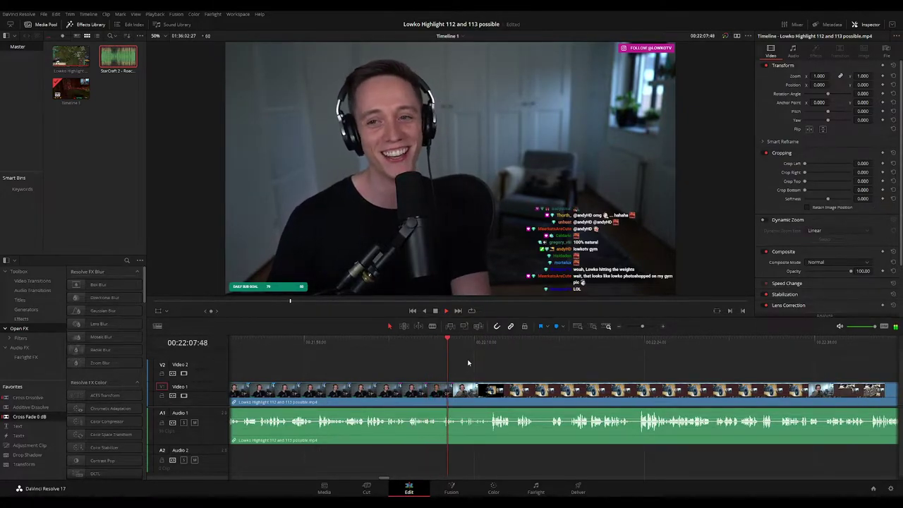
left_click(418, 342)
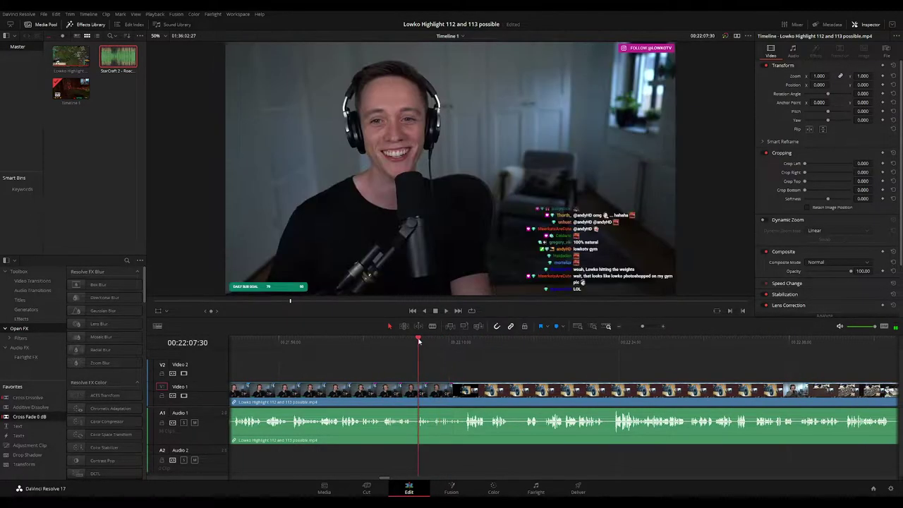
key("space")
scroll(446, 380, "up", 3)
key("b")
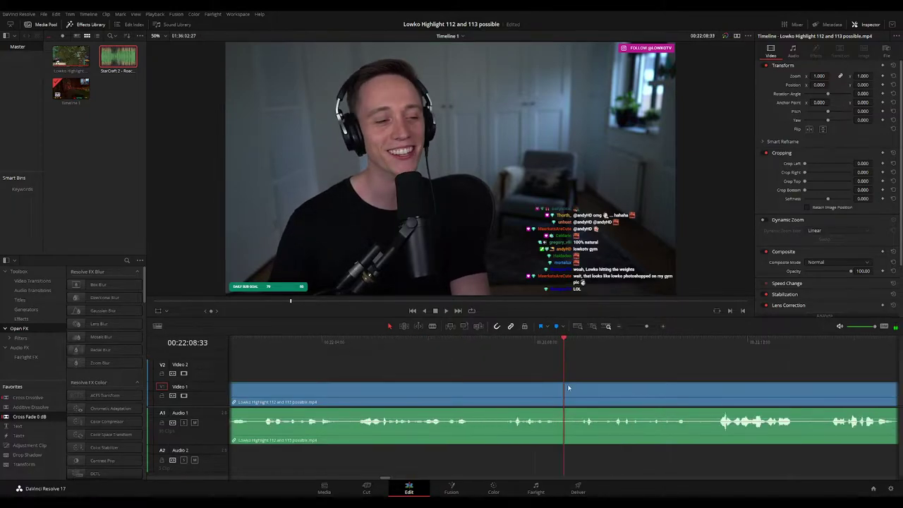
left_click(564, 390)
left_click(572, 390)
key("a")
left_click(569, 392)
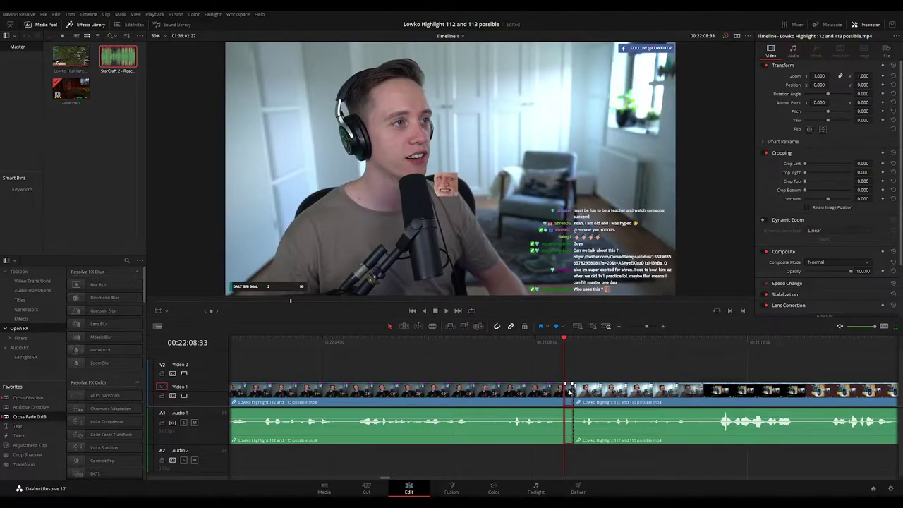
key("Delete")
key("space")
Colour the clip before the 22:08 cut green and play back the transition into the blue clip
left_click(557, 390)
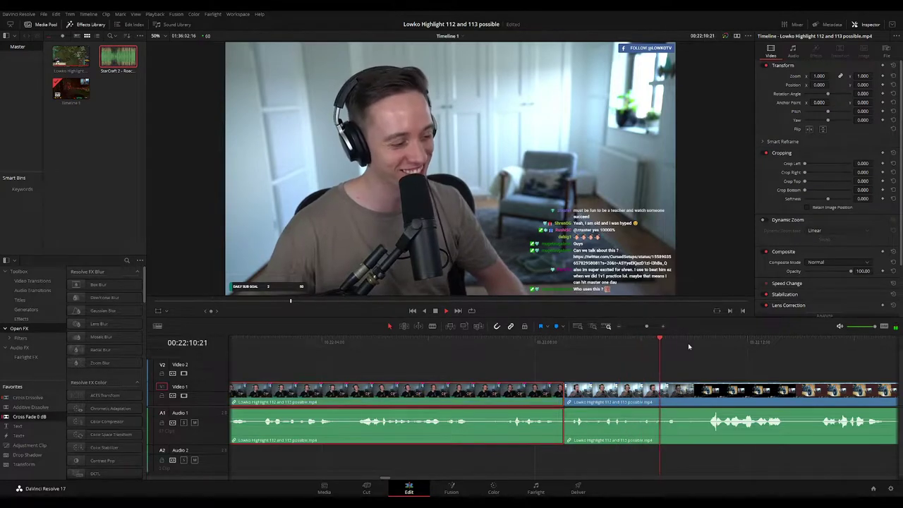
scroll(620, 364, "down", 7)
left_click(574, 374)
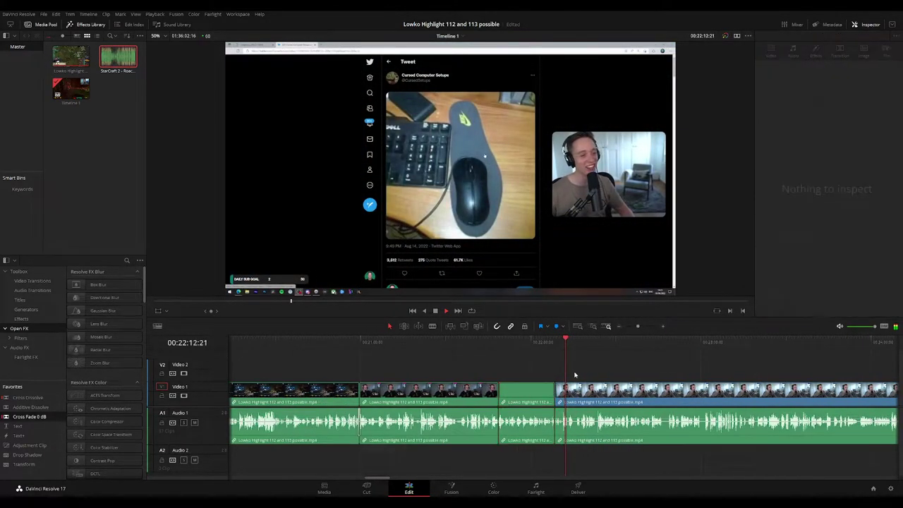
left_click(555, 343)
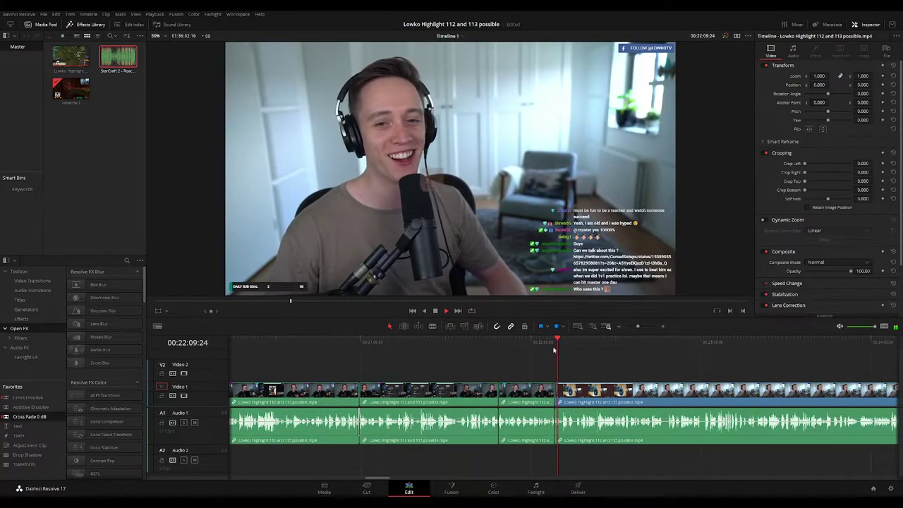
Show the timeline tabs and rename Timeline 1 as Main Edit Timeline
left_click(158, 327)
left_click(146, 369)
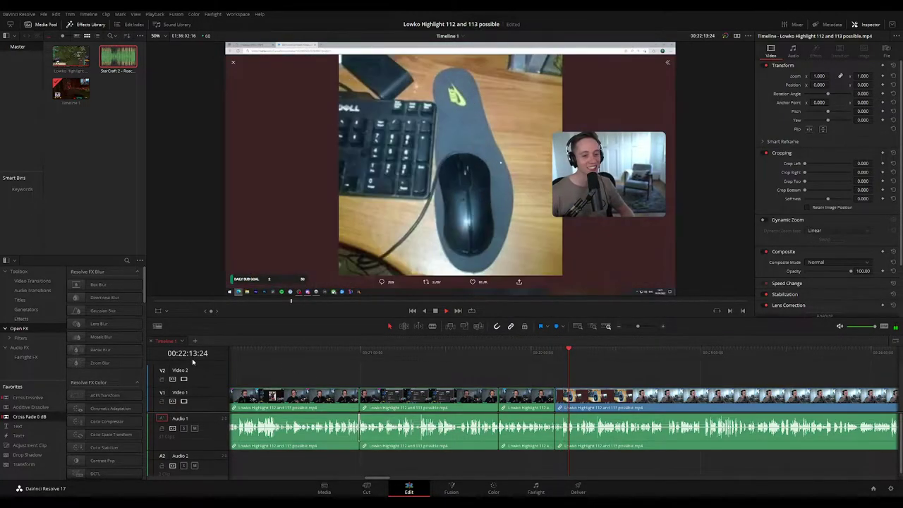
type("ain Edit Timeline")
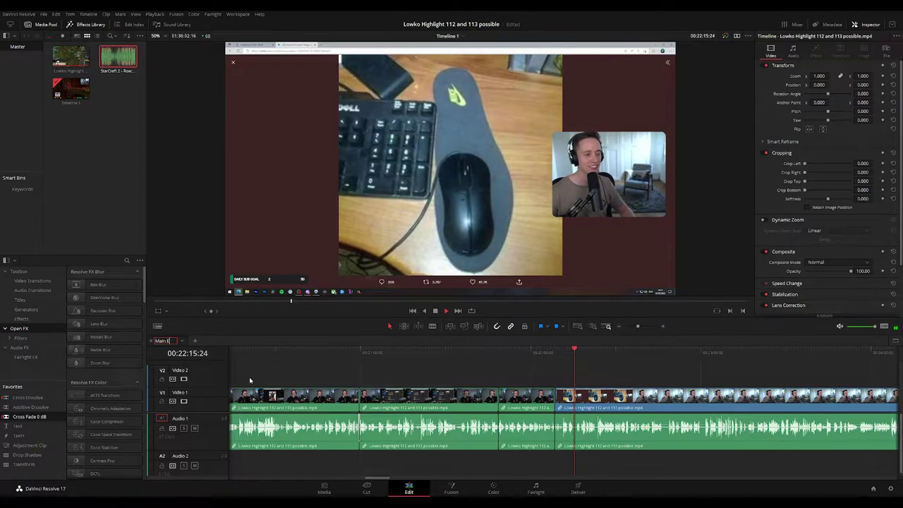
key("Return")
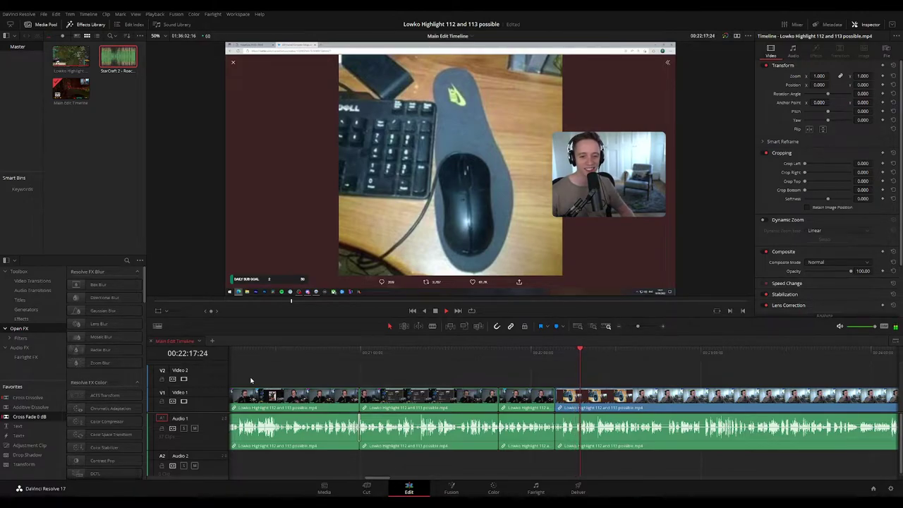
Review the mouse pad tweet footage from about 22:17 to 22:39 with a closer timeline view, looking for the next pause in the audio
scroll(618, 379, "right", 4)
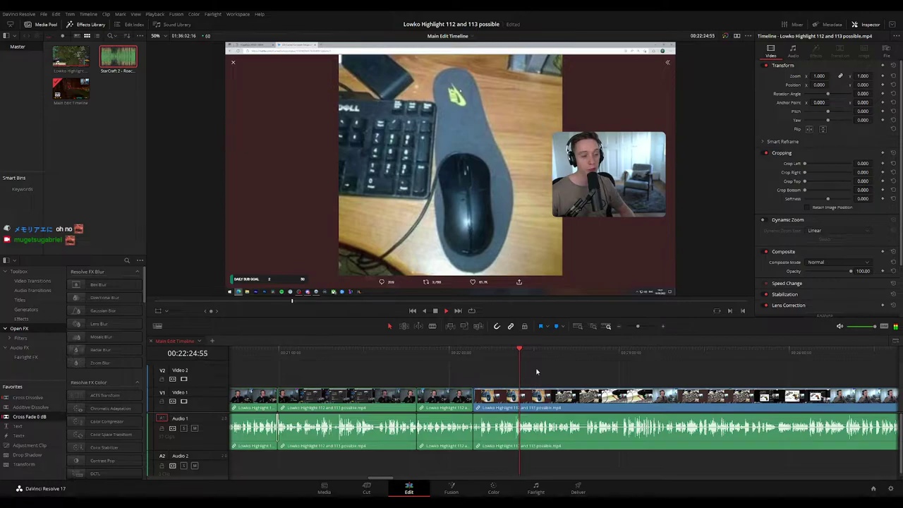
scroll(550, 373, "right", 2)
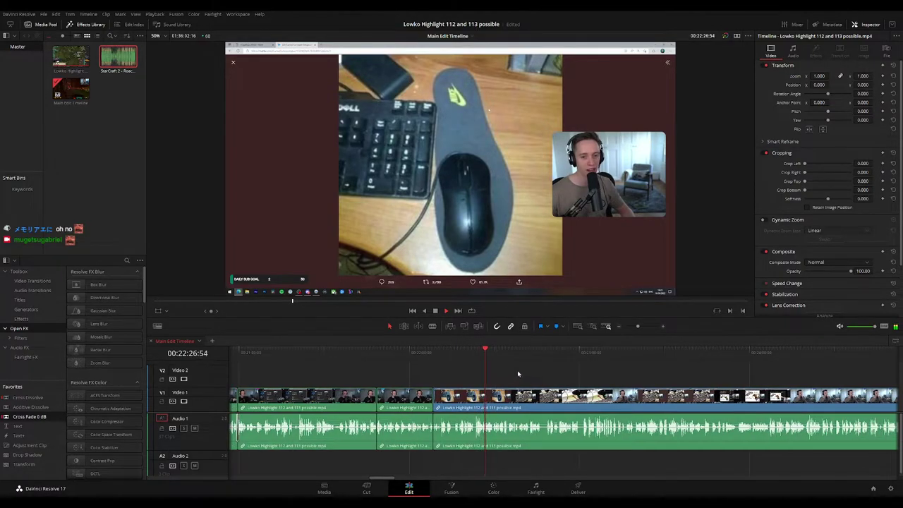
scroll(560, 377, "up", 2)
scroll(558, 371, "right", 3)
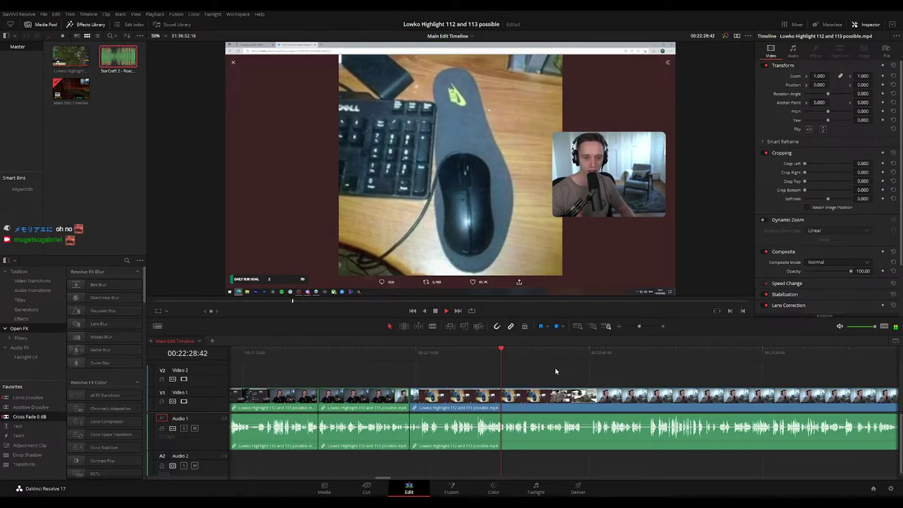
left_click(642, 326)
key("space")
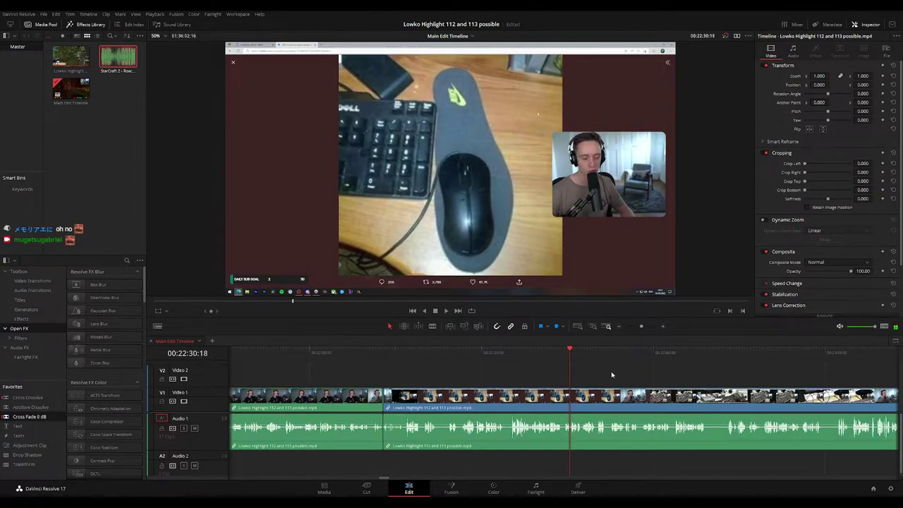
scroll(619, 375, "right", 4)
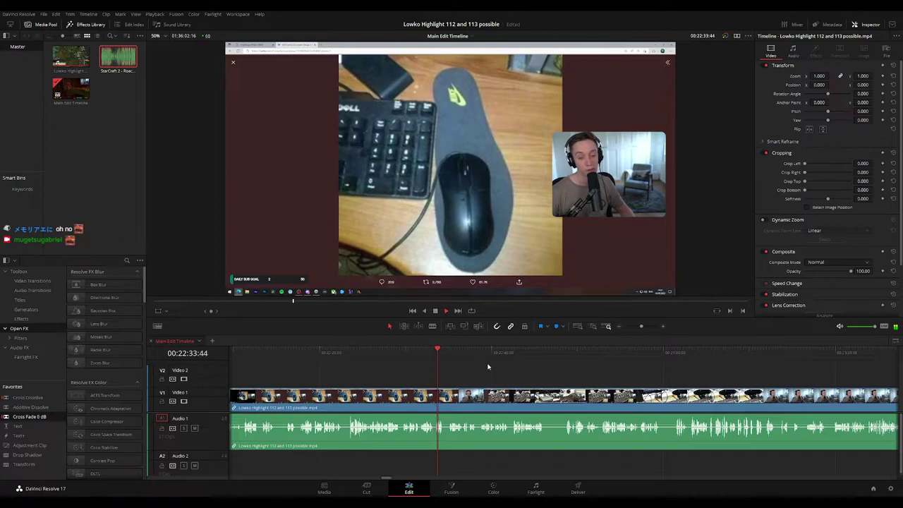
scroll(493, 373, "right", 1)
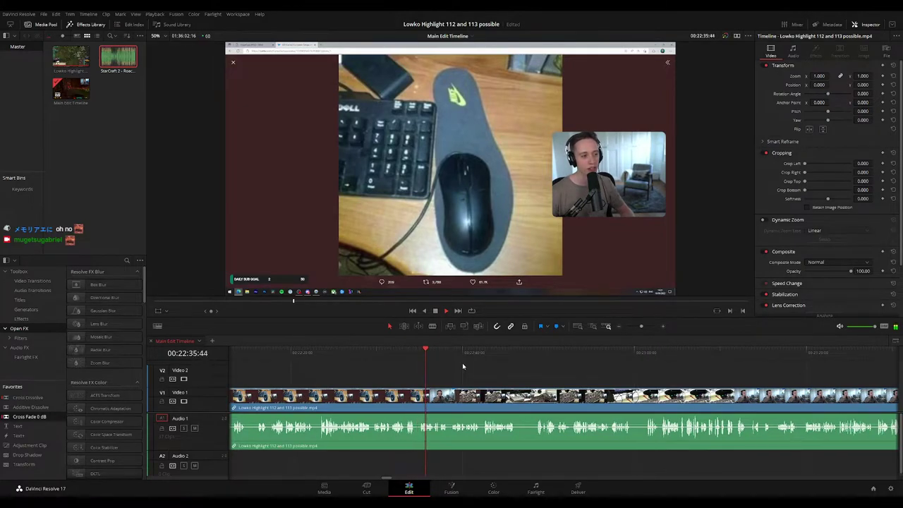
scroll(462, 366, "right", 1)
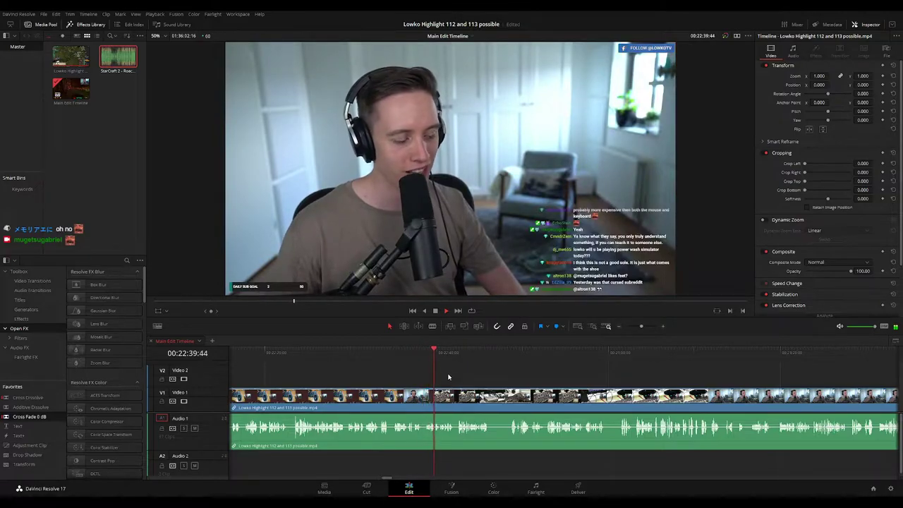
Cut the short pause out near 22:39, colour the clip before the cut green, and play back the join
scroll(449, 375, "up", 2)
scroll(551, 375, "left", 1)
left_click(492, 351)
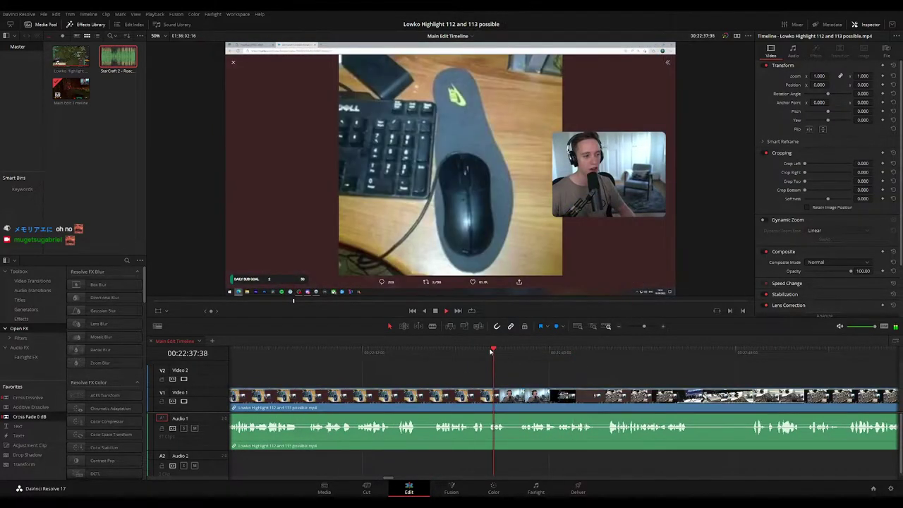
key("ctrl+b")
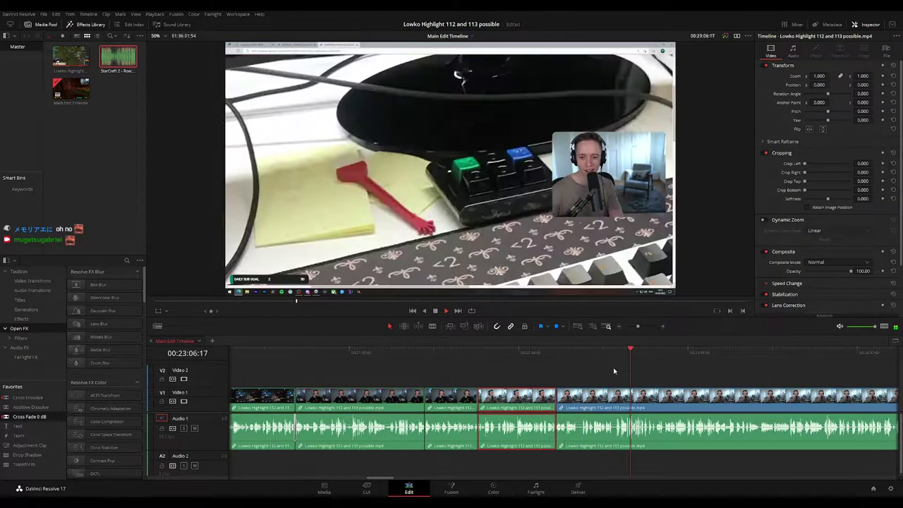
left_click(560, 348)
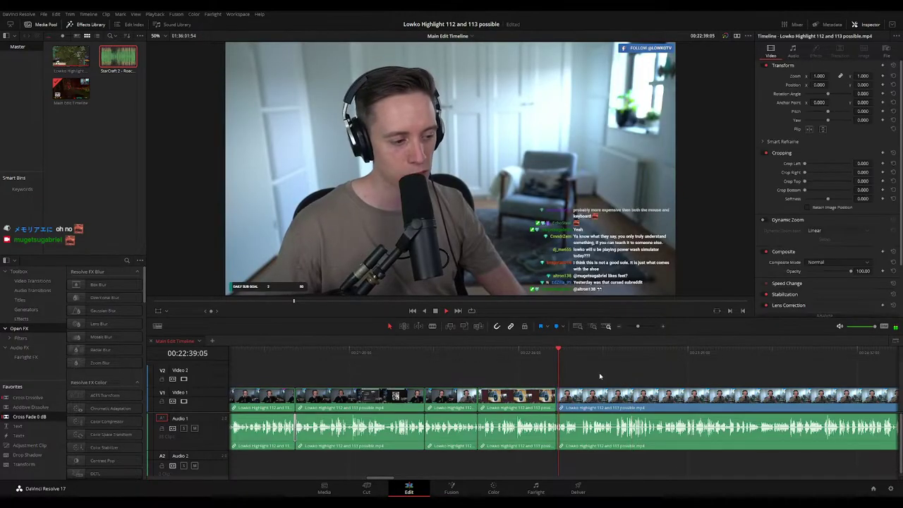
scroll(606, 378, "up", 3)
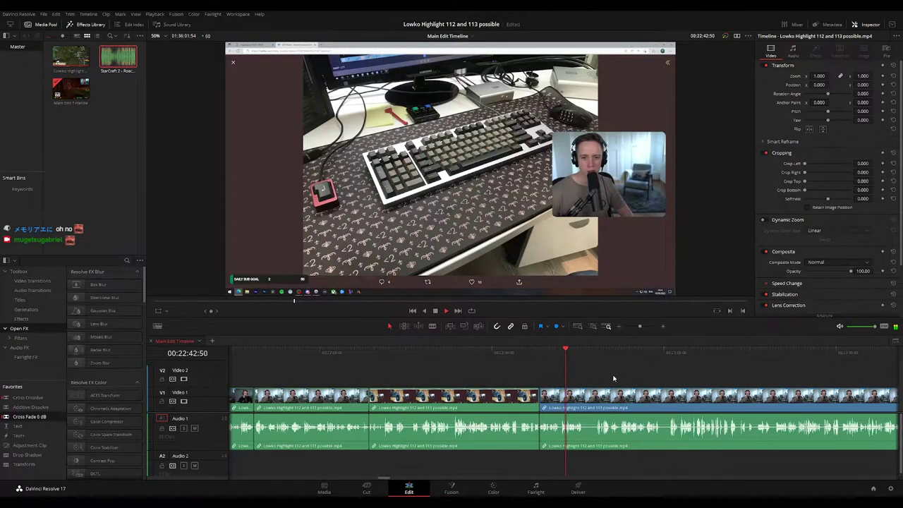
Play through the keyboard footage from about 22:42 and cut out the short pause near 23:18, closing the gap
left_click_drag(615, 378, 536, 368)
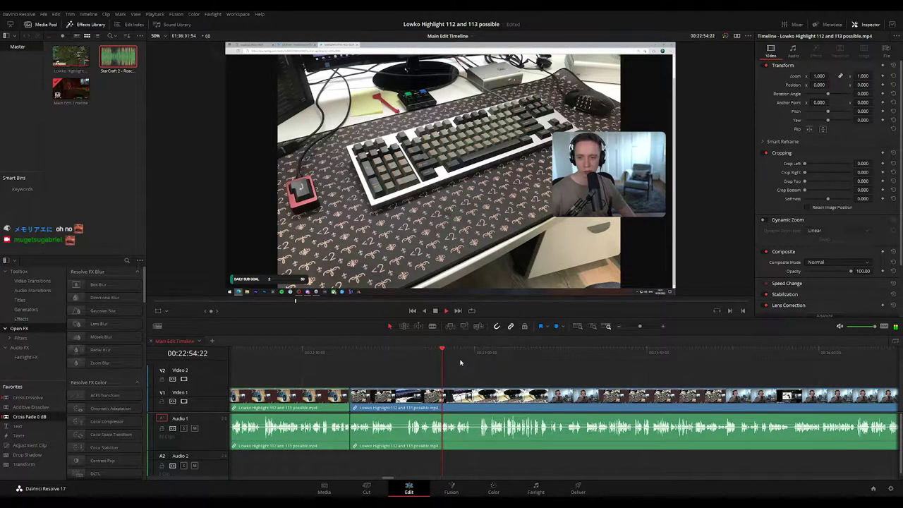
left_click_drag(639, 328, 641, 329)
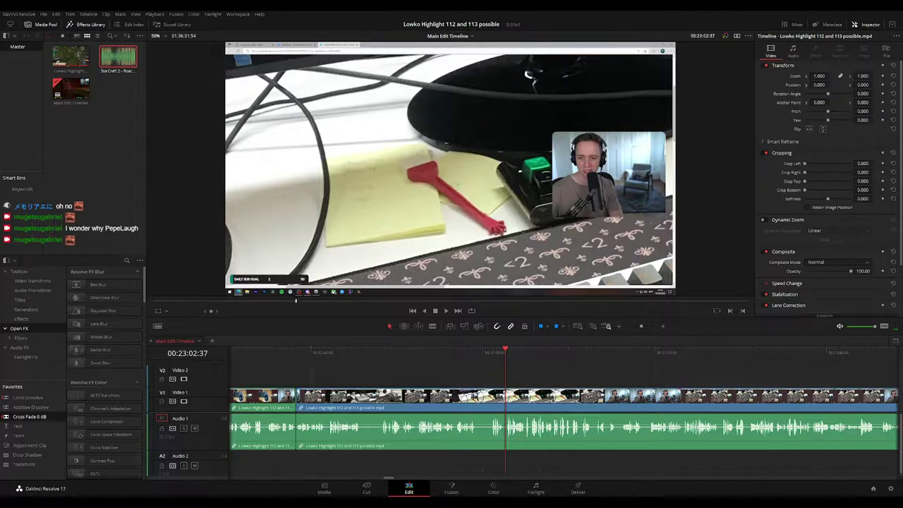
key("space")
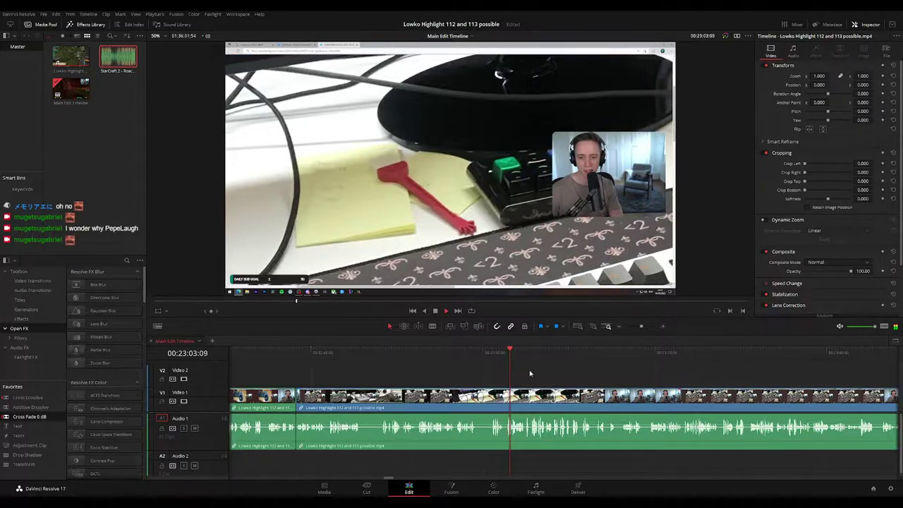
scroll(509, 371, "right", 6)
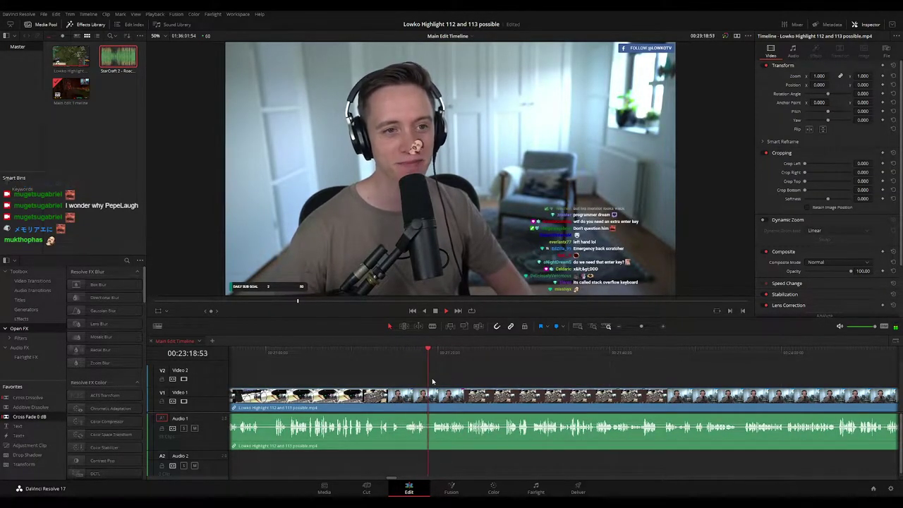
key("b")
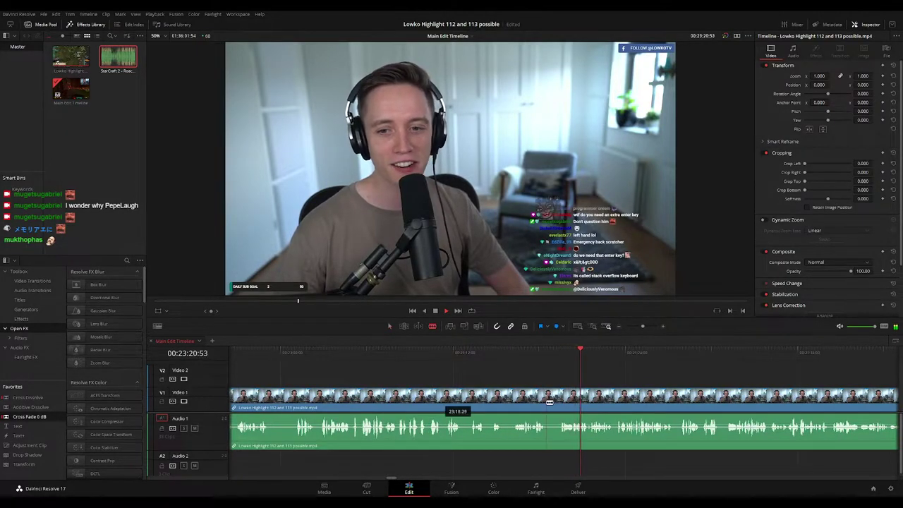
left_click(549, 402)
left_click(557, 402)
key("a")
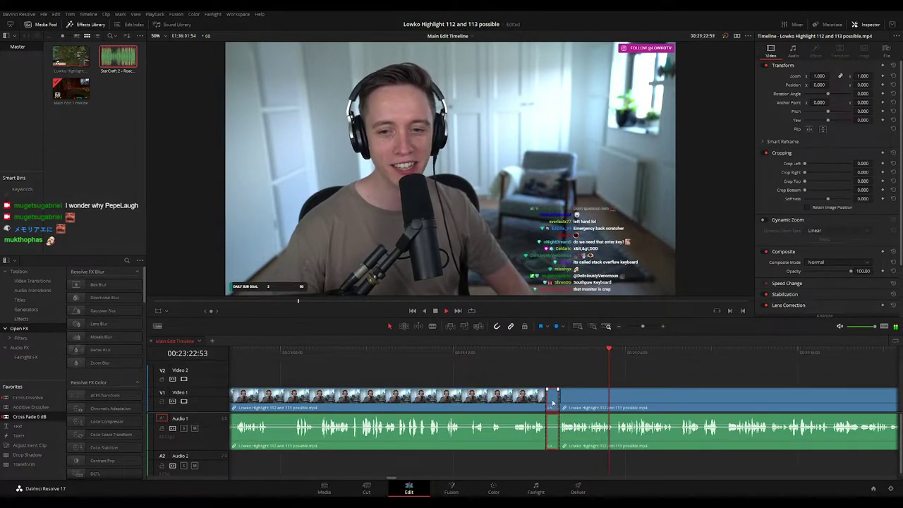
key("Delete")
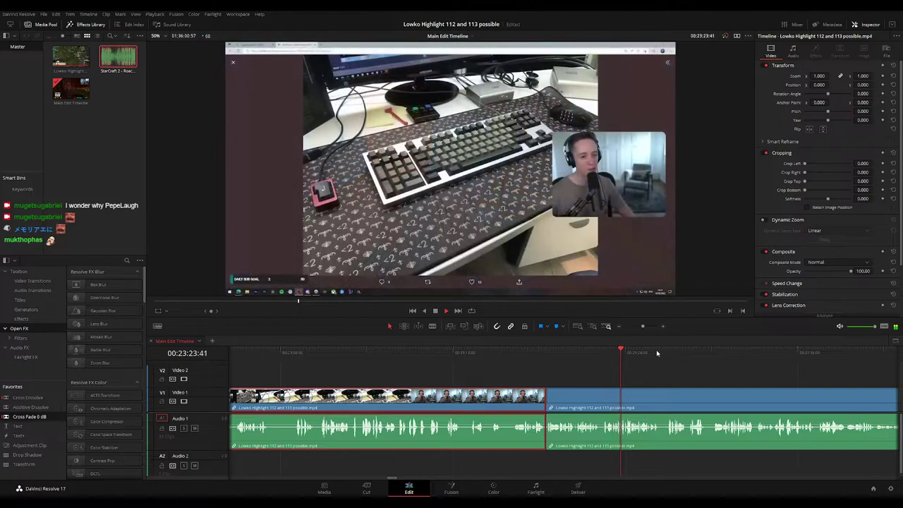
Colour the clip before the 23:18 cut green and play back the footage following the join
key("g")
left_click(682, 377)
left_click_drag(688, 377, 519, 363)
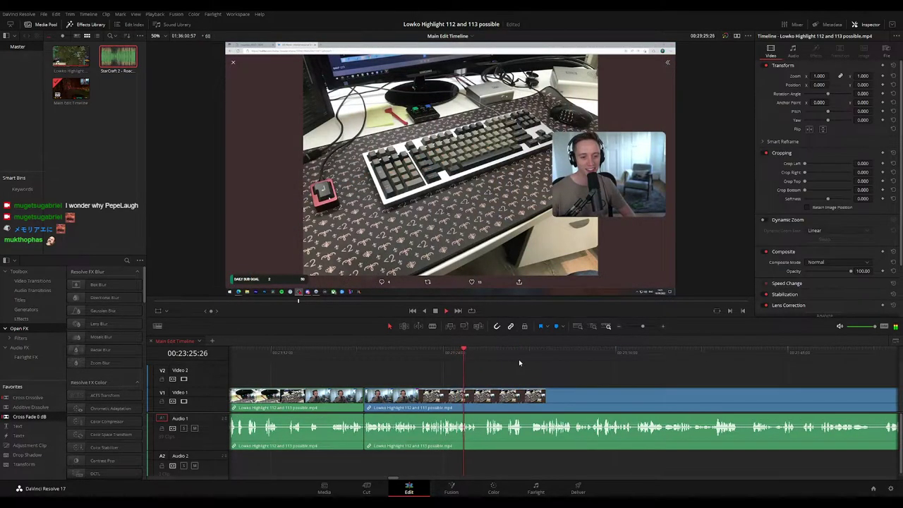
scroll(518, 363, "right", 1)
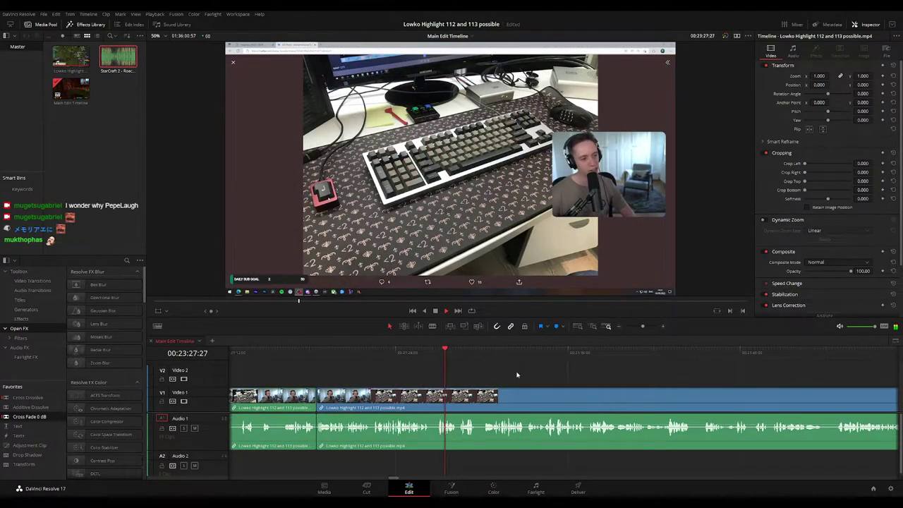
scroll(501, 370, "right", 1)
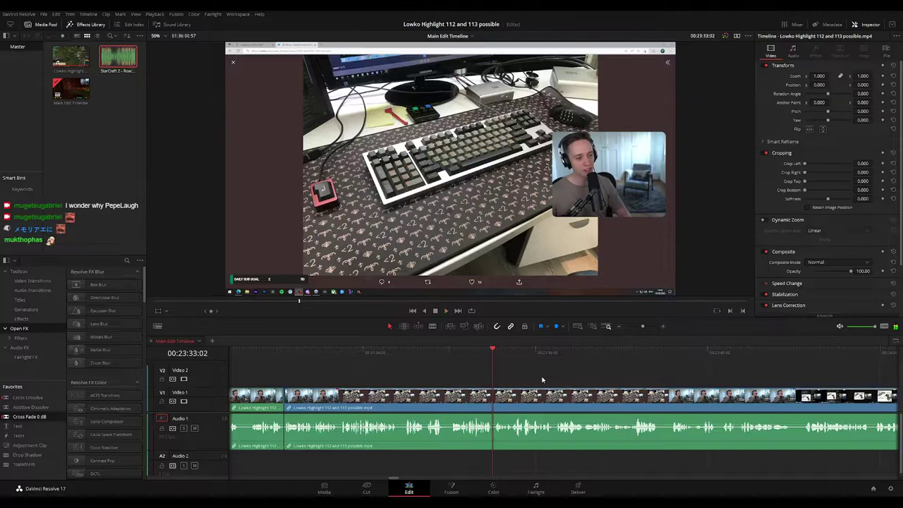
Place an adjustment clip on Video 2 at 23:33:28, where the arm is raised, and keyframe its starting zoom and position
left_click(495, 353)
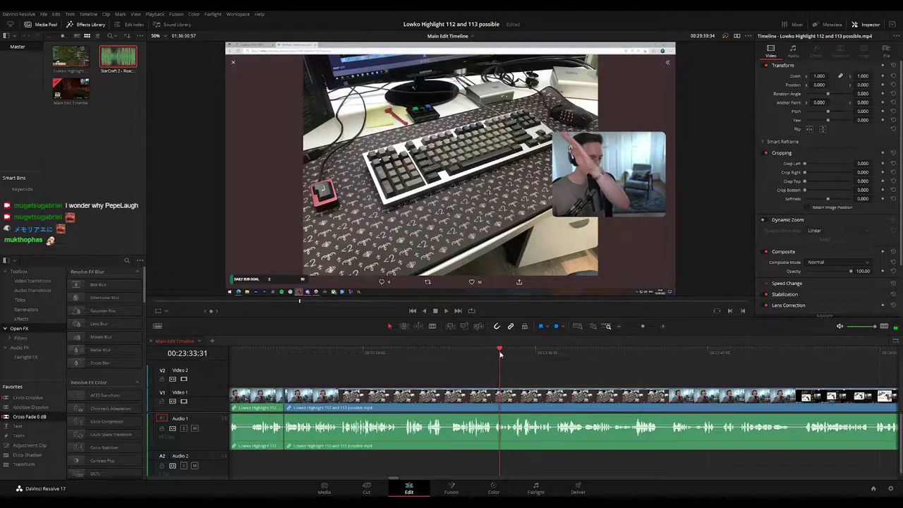
left_click_drag(500, 354, 495, 354)
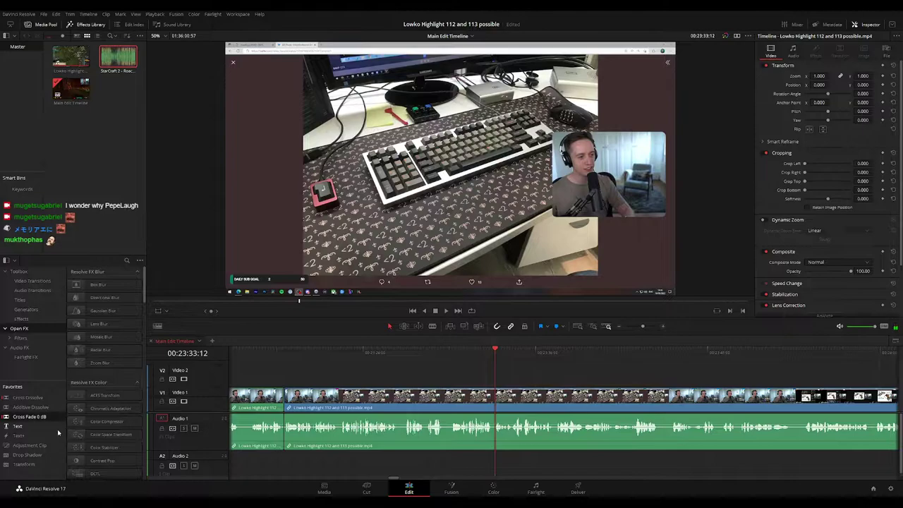
left_click_drag(39, 446, 514, 382)
key("space")
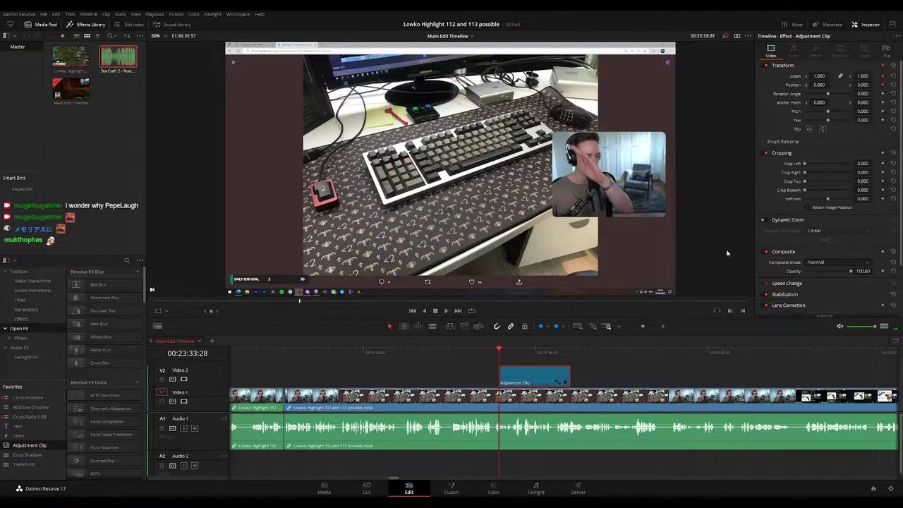
Keyframe a zoom onto the webcam at 23:33:40 with the adjustment clip's zoom at 1.690 and position X -837, Y 24
left_click(561, 382)
left_click(567, 387)
scroll(599, 393, "up", 4)
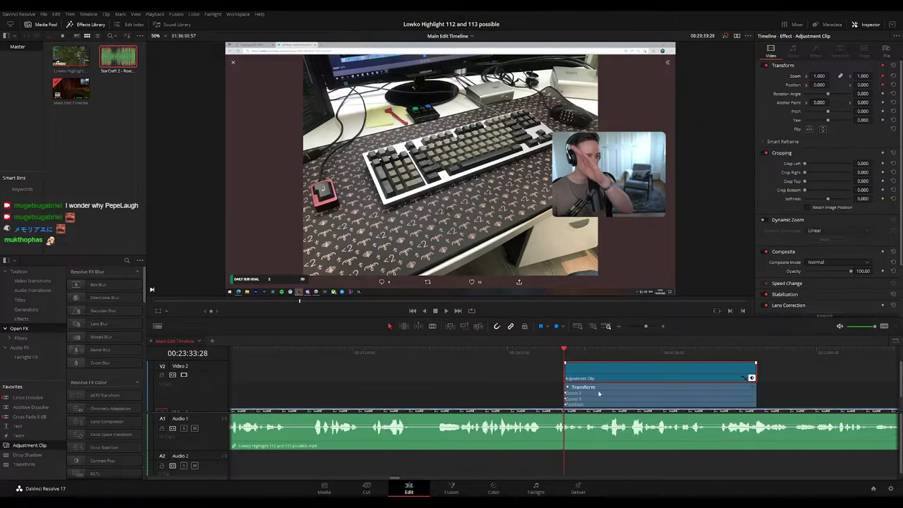
left_click_drag(572, 356, 579, 357)
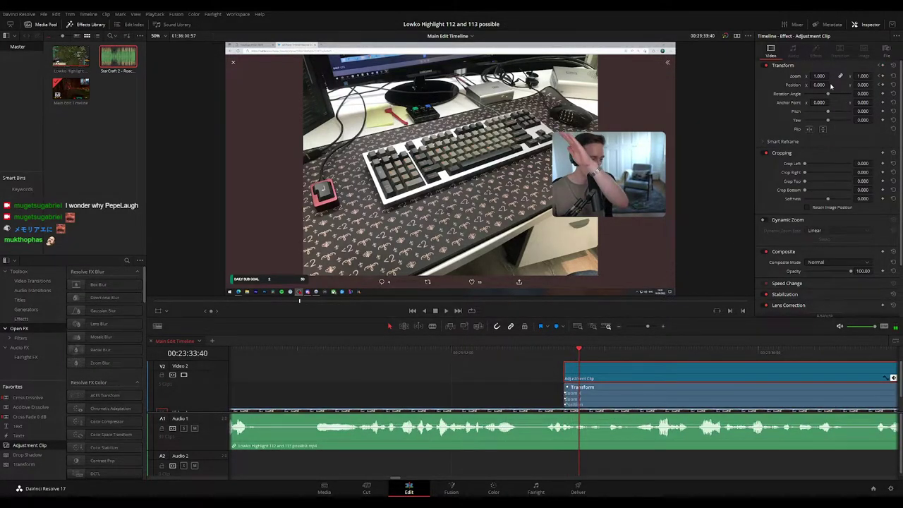
left_click_drag(818, 76, 862, 85)
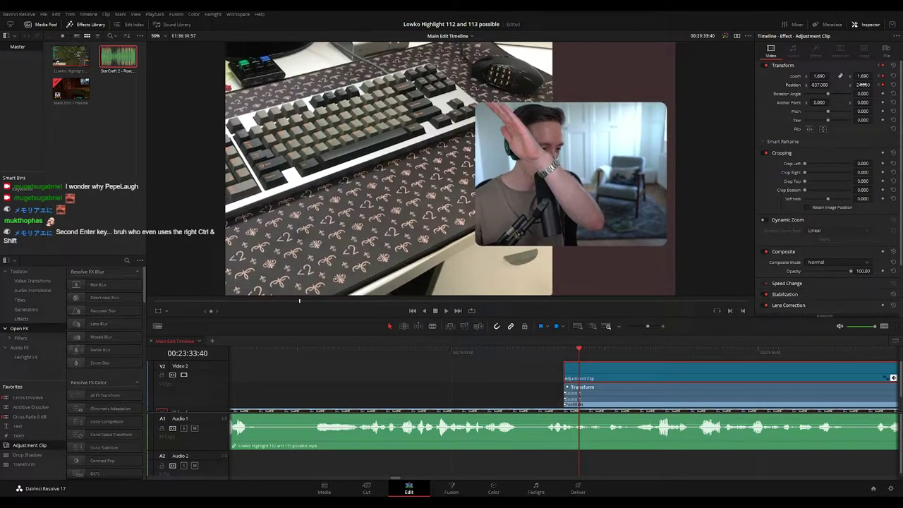
Preview the zoom, move the adjustment clip's start to 23:33:41, and trim its end to about 23:35:12
left_click(566, 353)
key("space")
key("space")
left_click(566, 352)
left_click_drag(594, 386, 622, 373)
key("space")
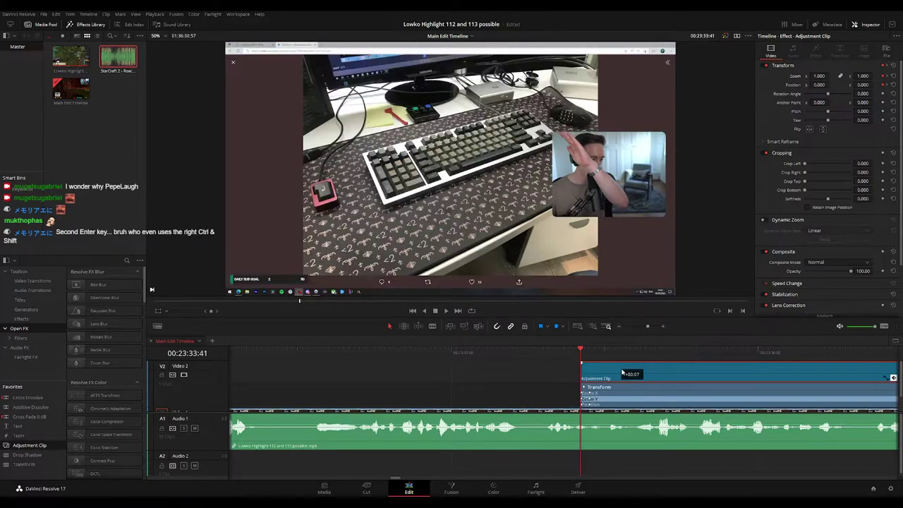
key("space")
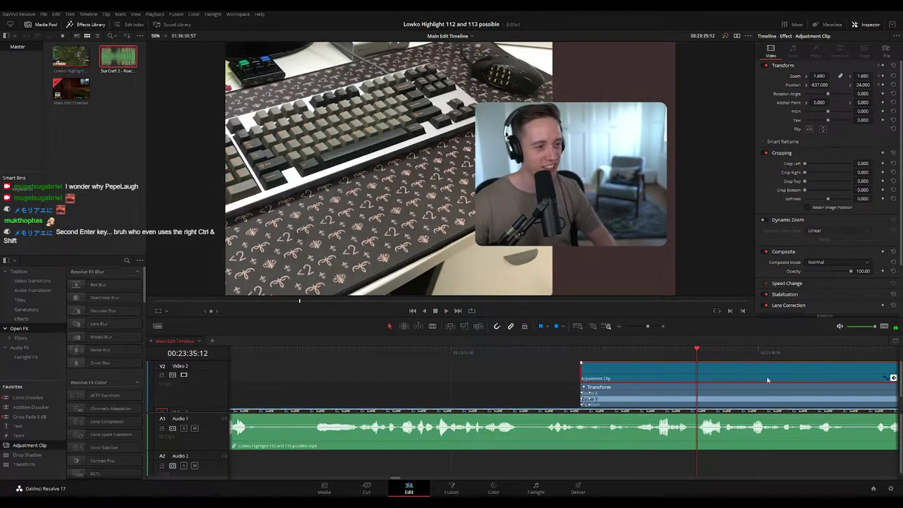
key("ctrl+minus")
left_click_drag(696, 375, 562, 375)
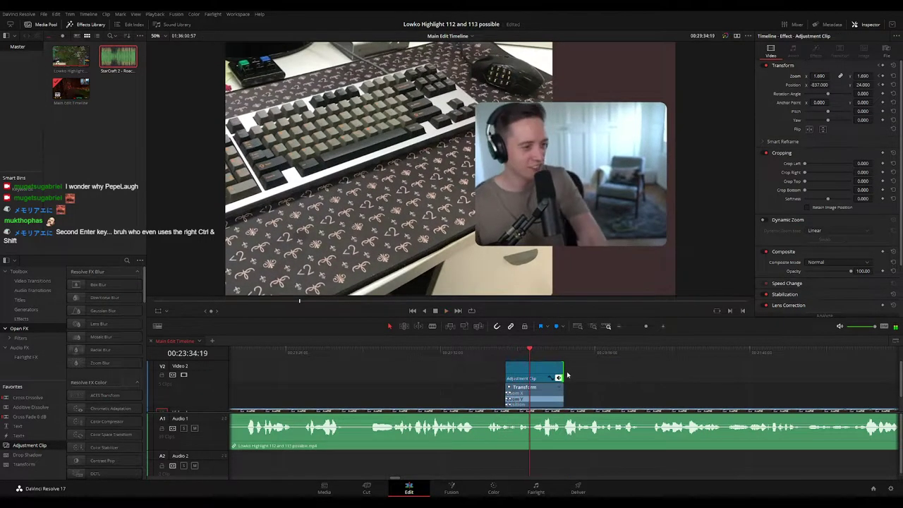
Move the second zoom and position keyframes closer to the adjustment clip's start and play back the faster zoom
key("ctrl+minus")
key("ctrl+equal")
key("ctrl+equal")
key("ctrl+equal")
left_click_drag(539, 390, 515, 408)
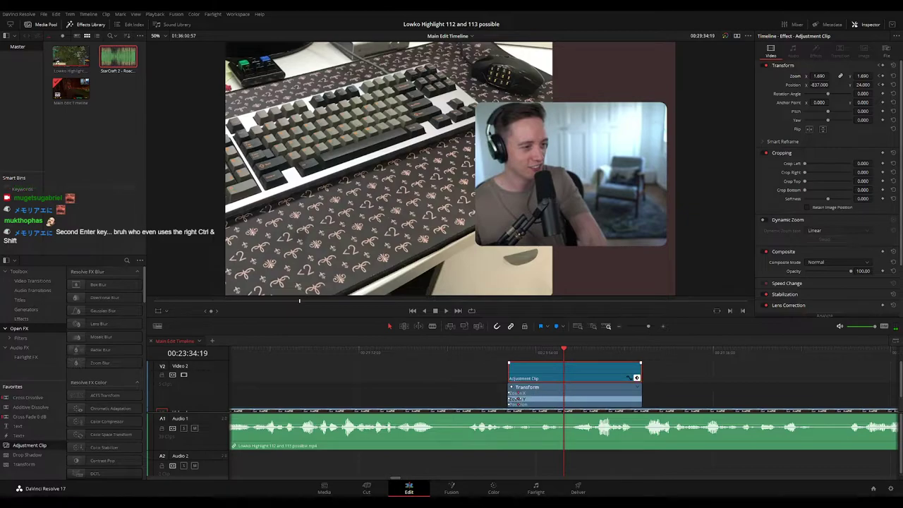
left_click(507, 355)
key("space")
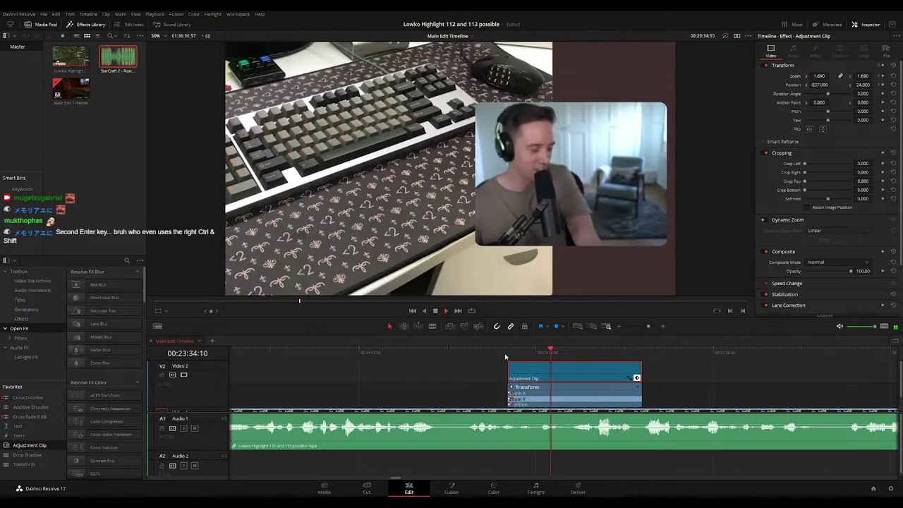
Replay the webcam zoom from just before the adjustment clip and hide the clip's keyframe lanes
left_click(492, 355)
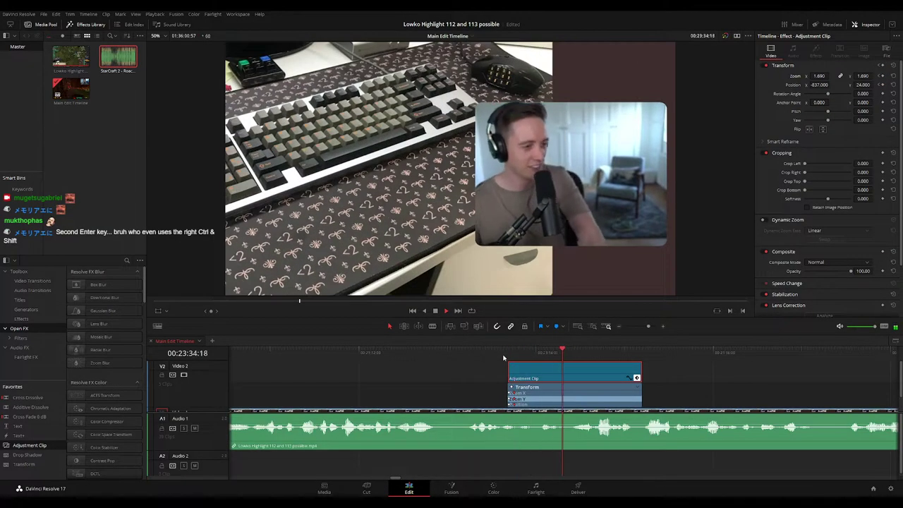
key("space")
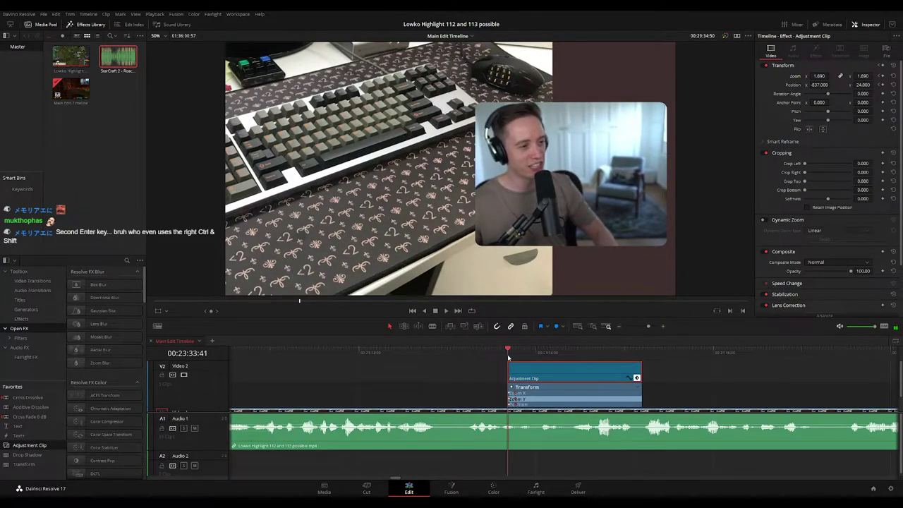
key("space")
left_click(490, 356)
left_click(690, 378)
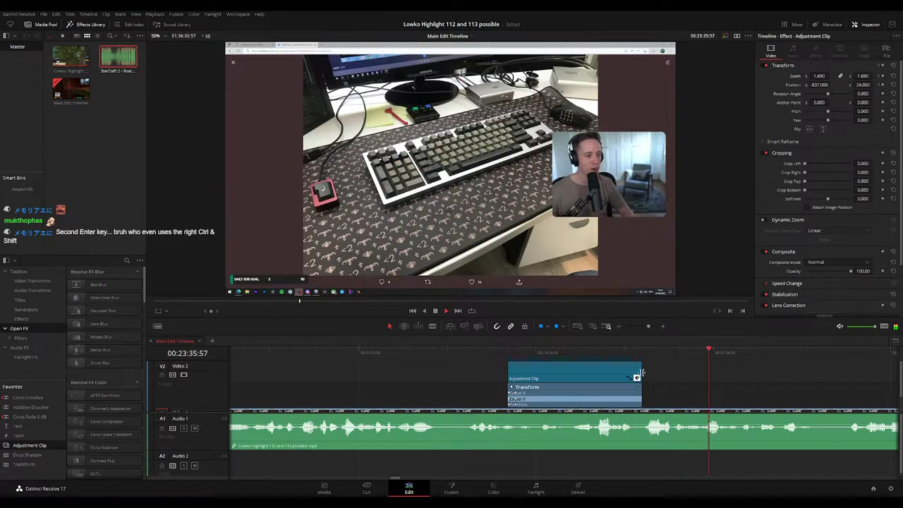
left_click(638, 378)
Cut out the short pause at about 23:53:47 and colour the clip before the cut green
scroll(708, 374, "down", 4)
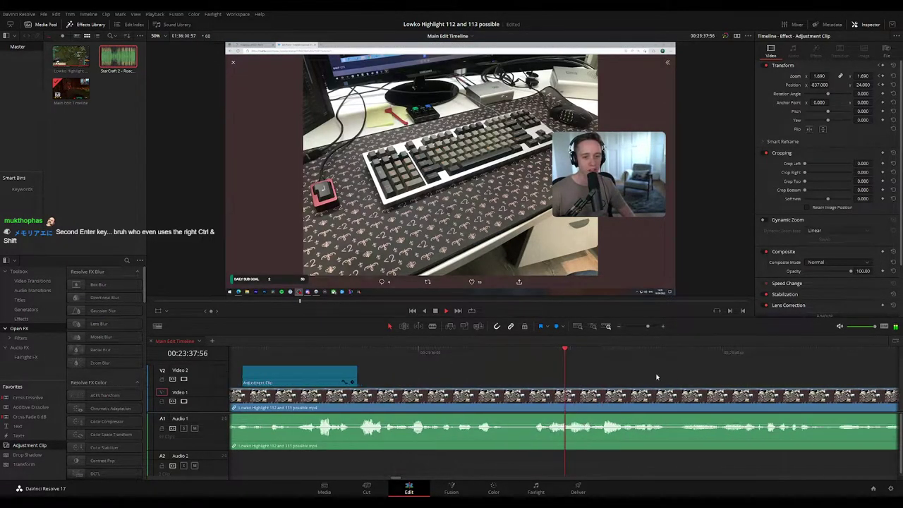
left_click_drag(647, 326, 638, 328)
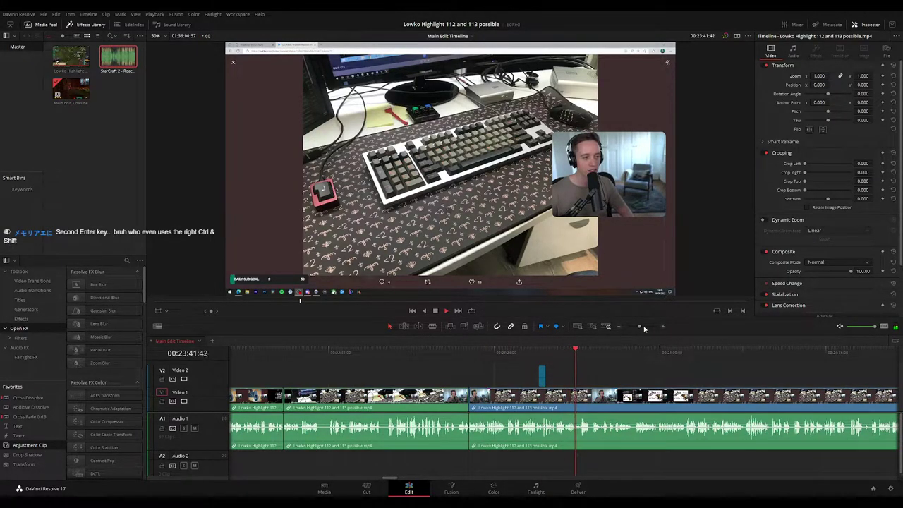
left_click_drag(643, 328, 639, 328)
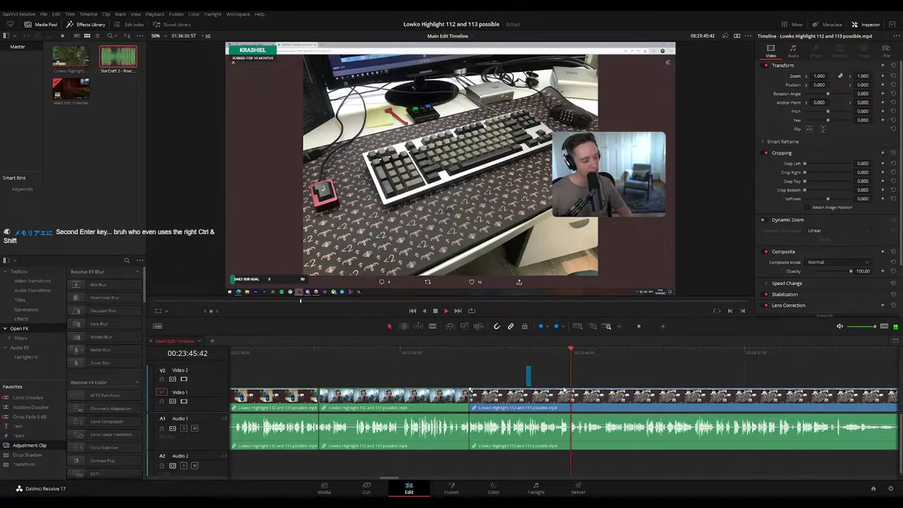
left_click_drag(639, 327, 641, 330)
scroll(476, 380, "right", 2)
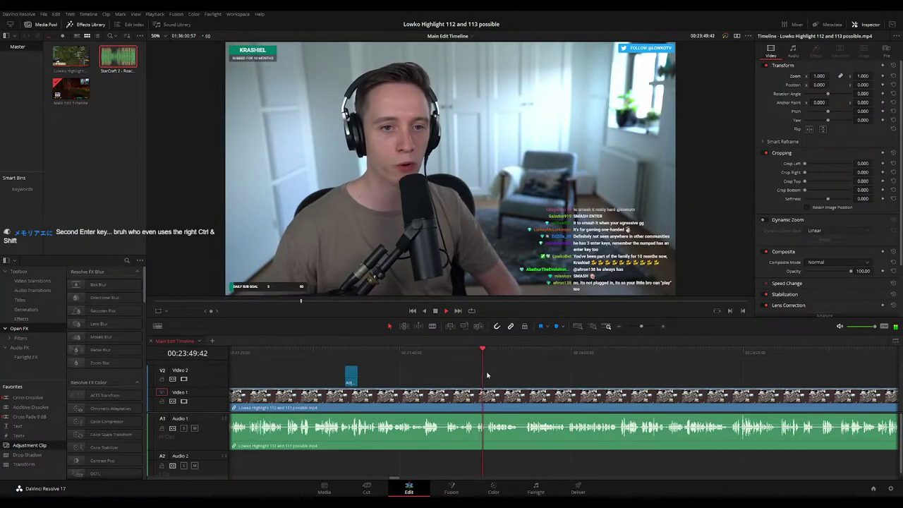
scroll(494, 374, "right", 1)
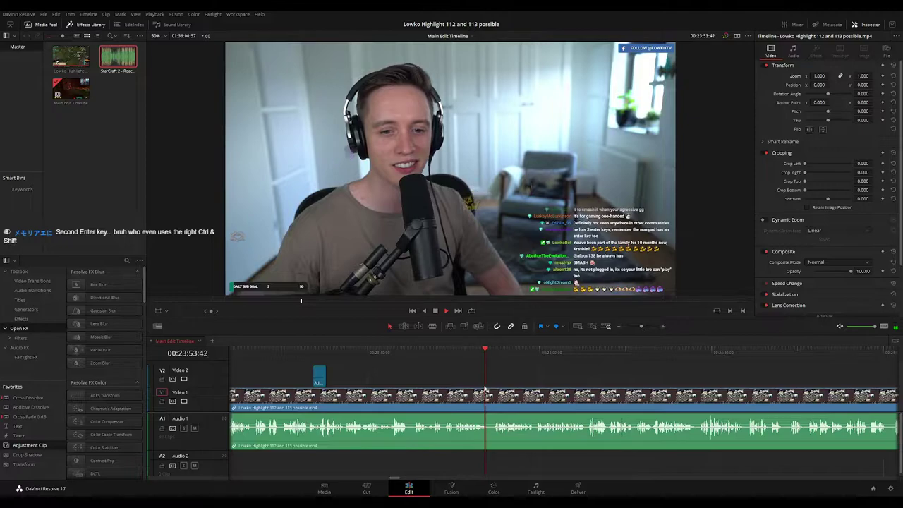
key("space")
left_click_drag(488, 354, 486, 356)
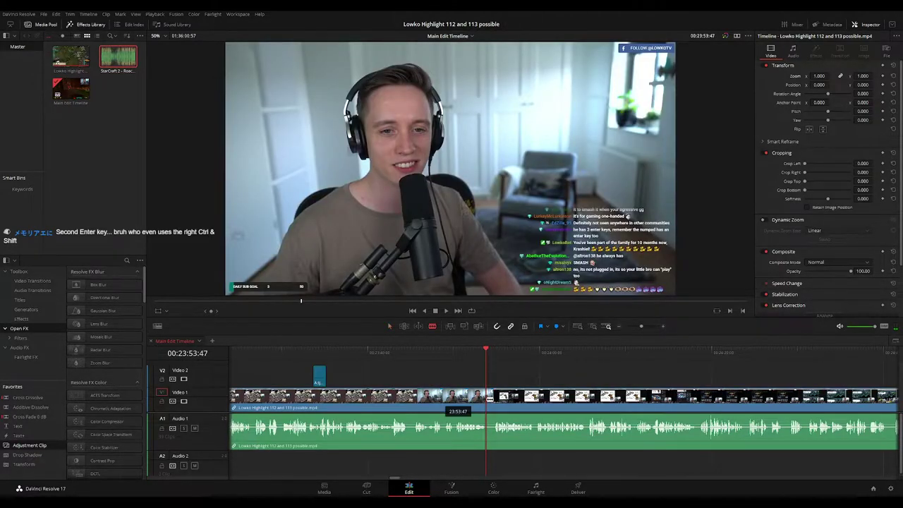
left_click(485, 403)
key("a")
key("space")
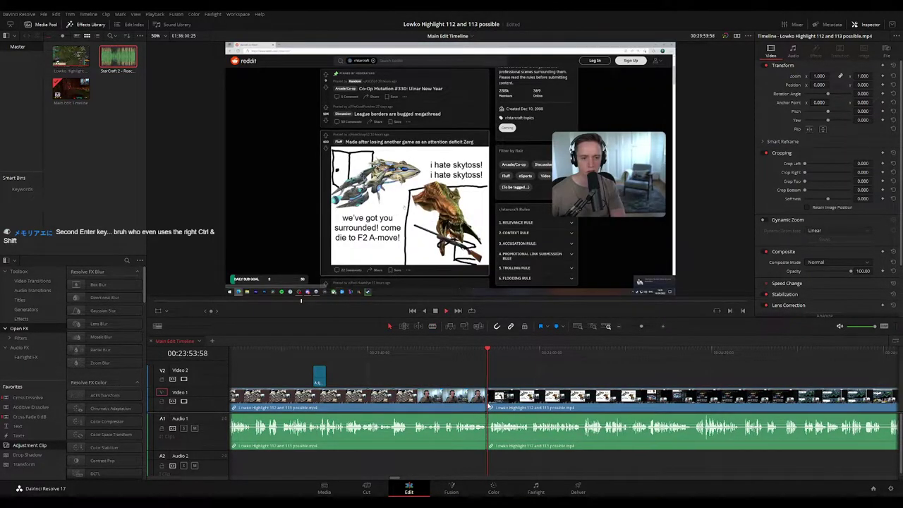
left_click(459, 402)
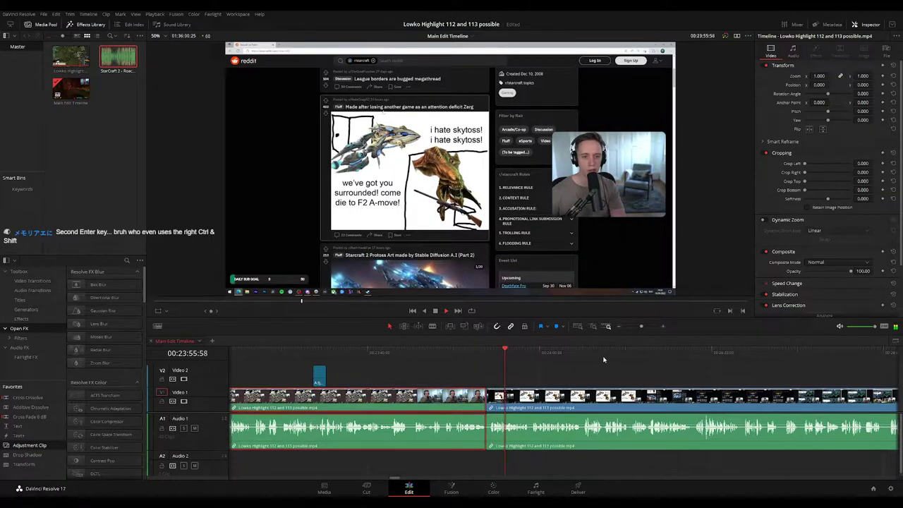
Play back the Reddit meme section from about 23:55 to 24:16, following the playhead to find the next pause
left_click_drag(577, 377, 542, 375)
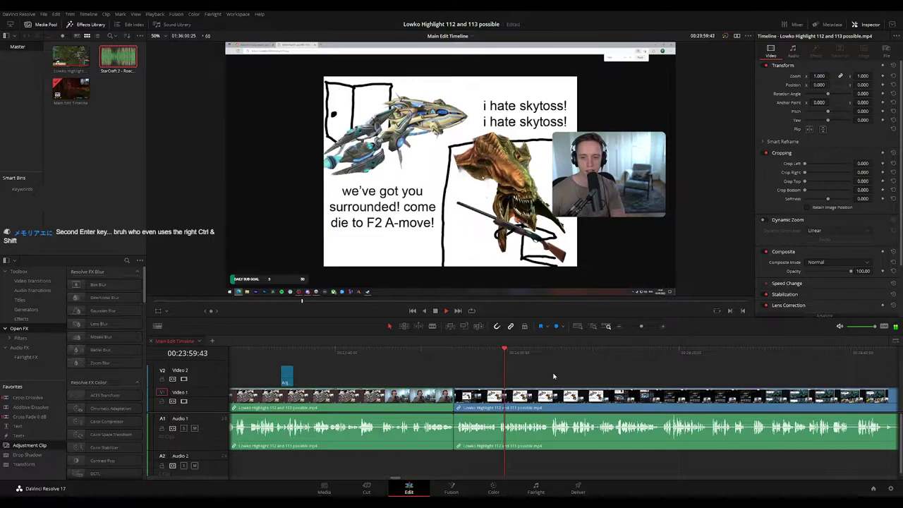
scroll(521, 370, "right", 2)
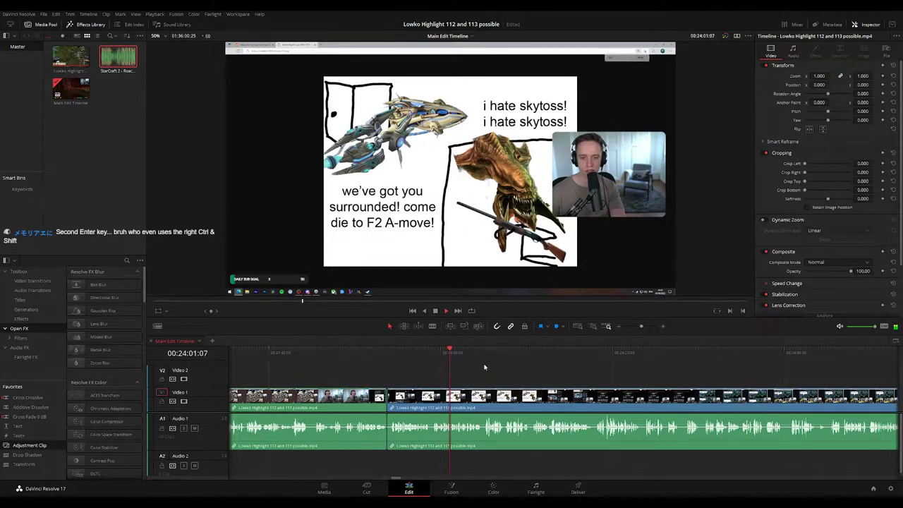
left_click_drag(640, 327, 642, 326)
scroll(525, 366, "right", 1)
scroll(525, 368, "right", 3)
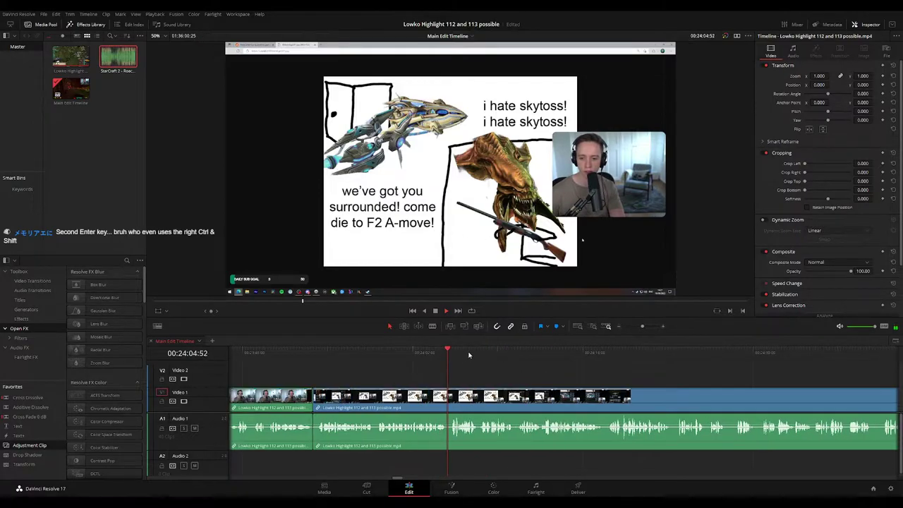
scroll(484, 361, "right", 2)
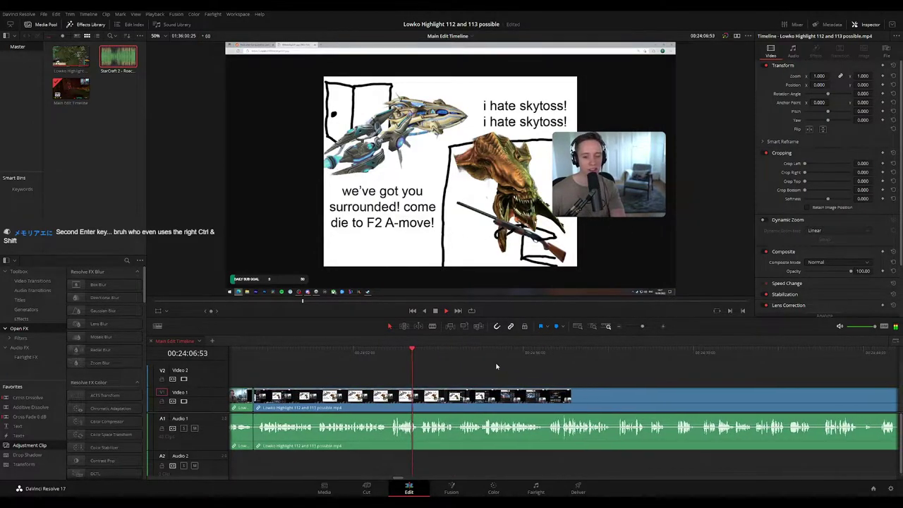
scroll(493, 367, "right", 1)
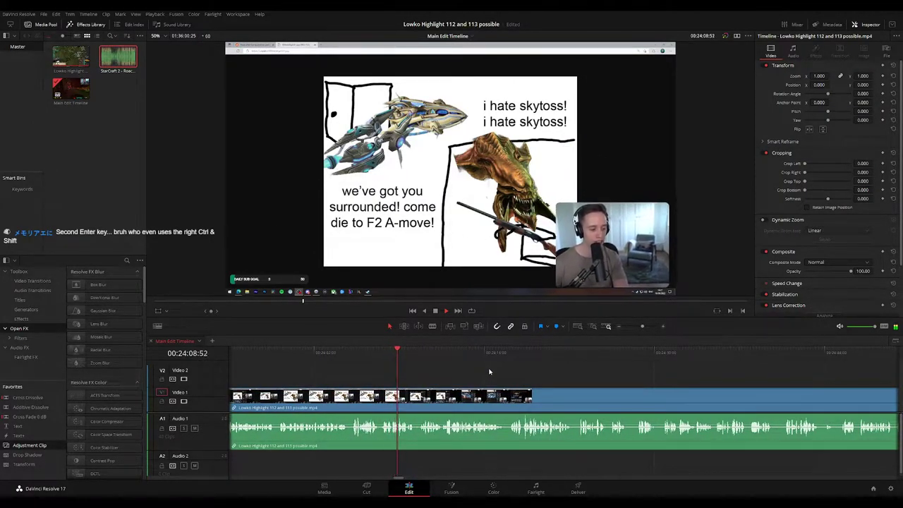
scroll(448, 367, "right", 1)
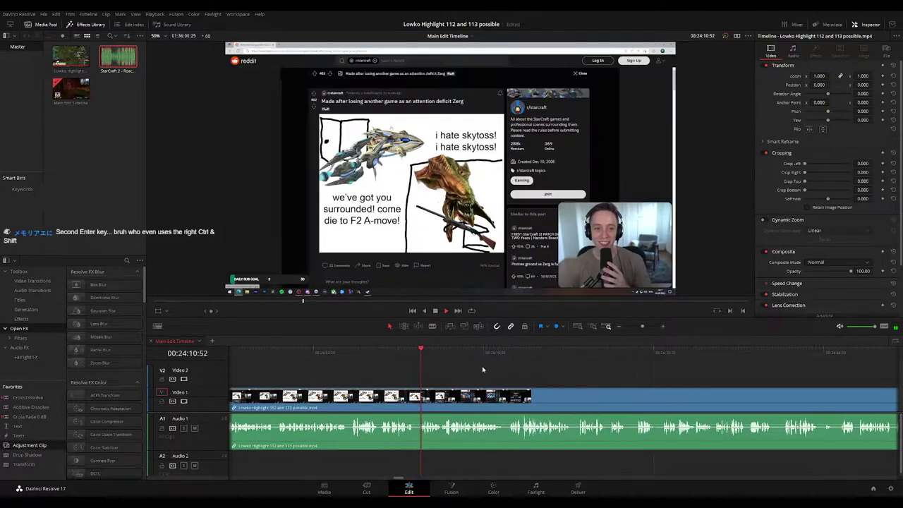
scroll(460, 368, "right", 1)
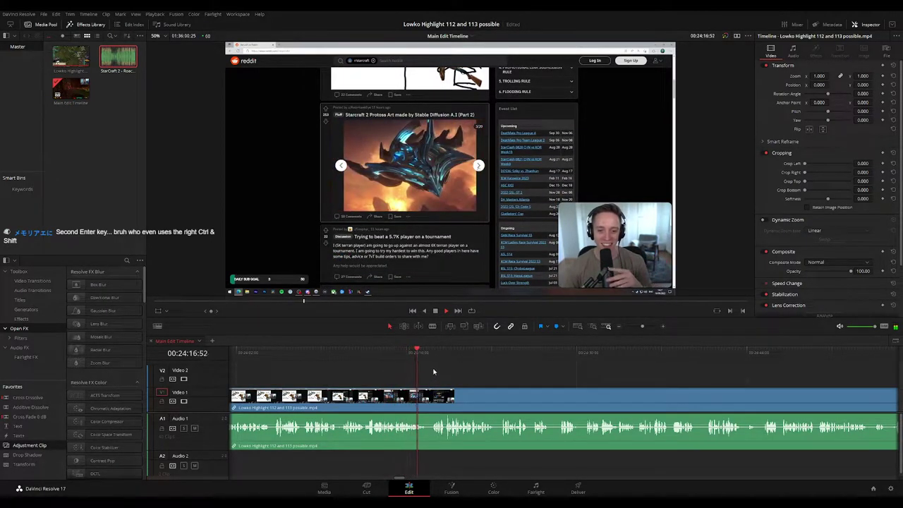
Cut out the short pause at about 24:17:44 and colour the clip before the cut green
key("b")
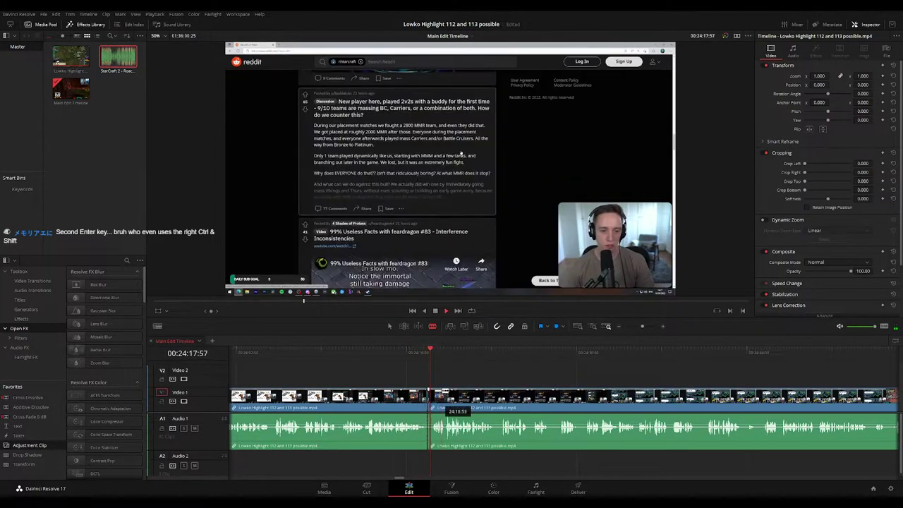
key("a")
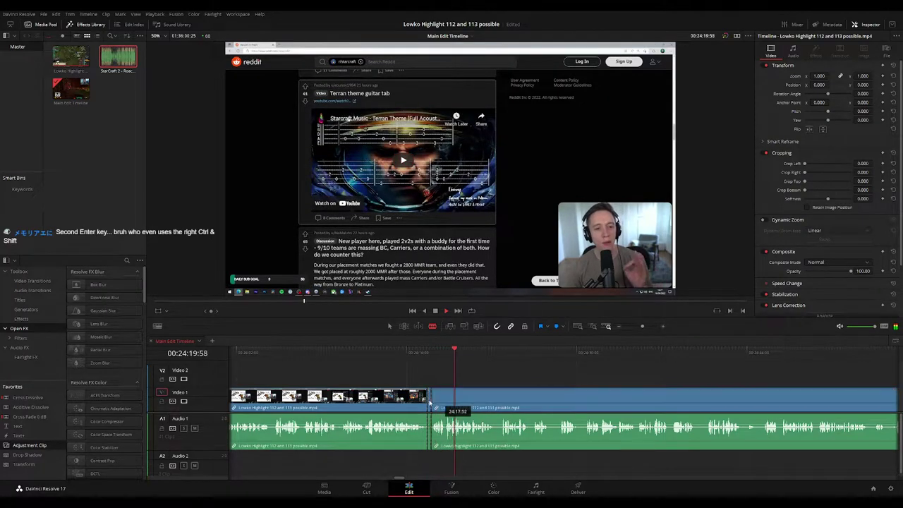
left_click(429, 355)
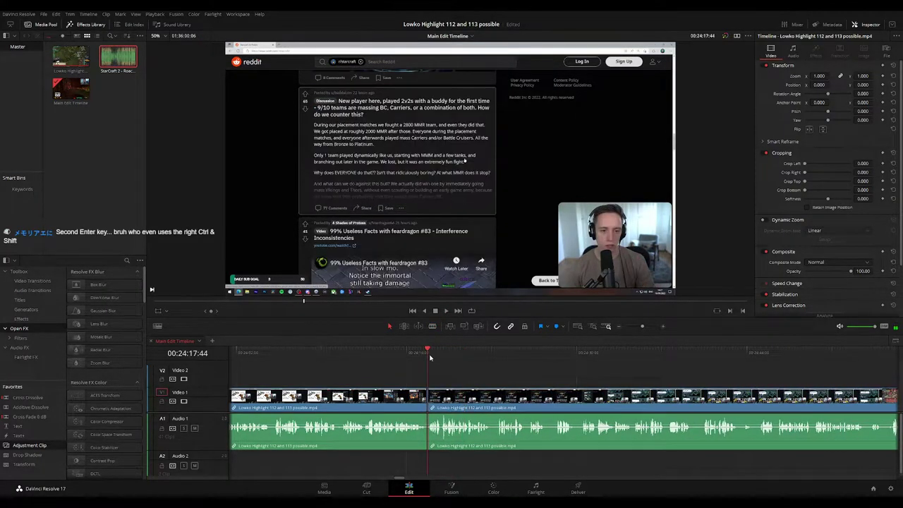
key("space")
left_click(407, 403)
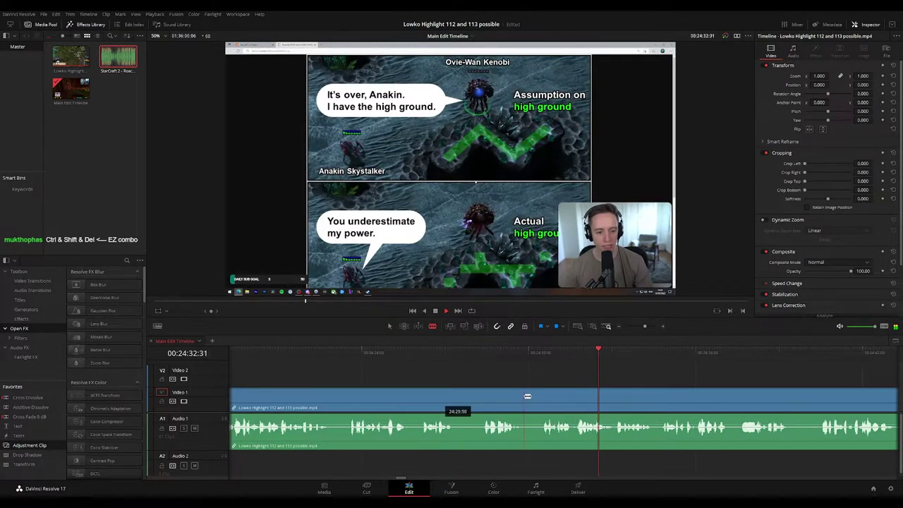
Cut out the pause starting at about 24:29:50, close the gap, and colour the clip before it green
left_click(524, 396)
left_click(539, 396)
key("a")
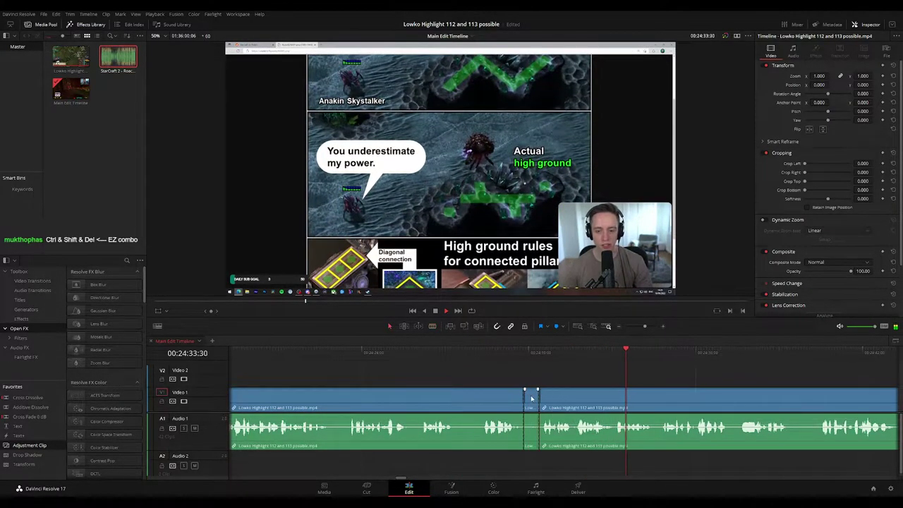
key("shift+Delete")
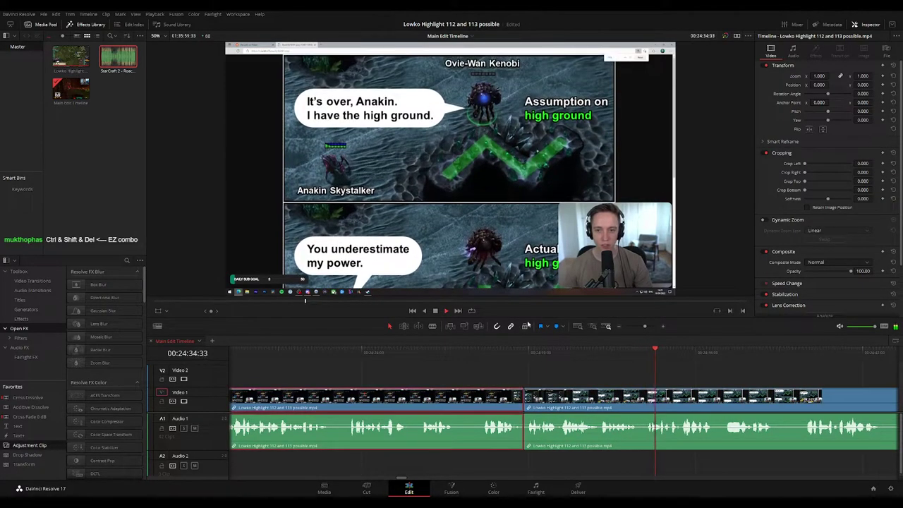
Play back the high ground meme section from about 24:34 to 24:55, checking the audio waveform for the next pause
left_click_drag(644, 327, 642, 326)
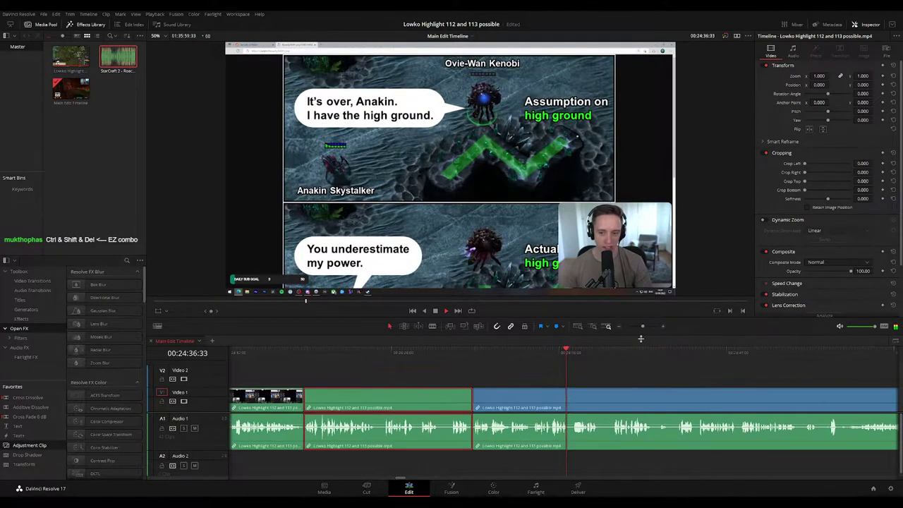
left_click(661, 377)
left_click_drag(661, 378, 547, 368)
scroll(542, 369, "right", 1)
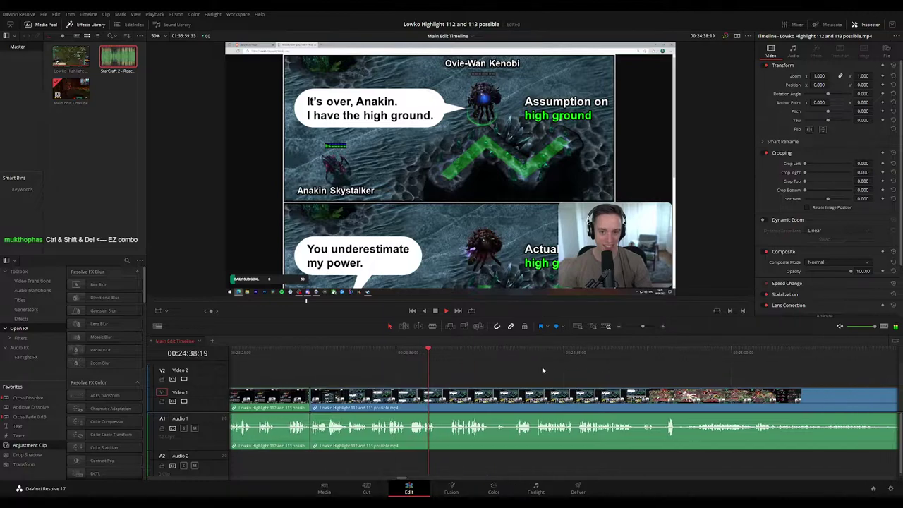
mouse_move(639, 327)
left_mouse_down()
mouse_move(631, 327)
mouse_move(643, 329)
left_mouse_up()
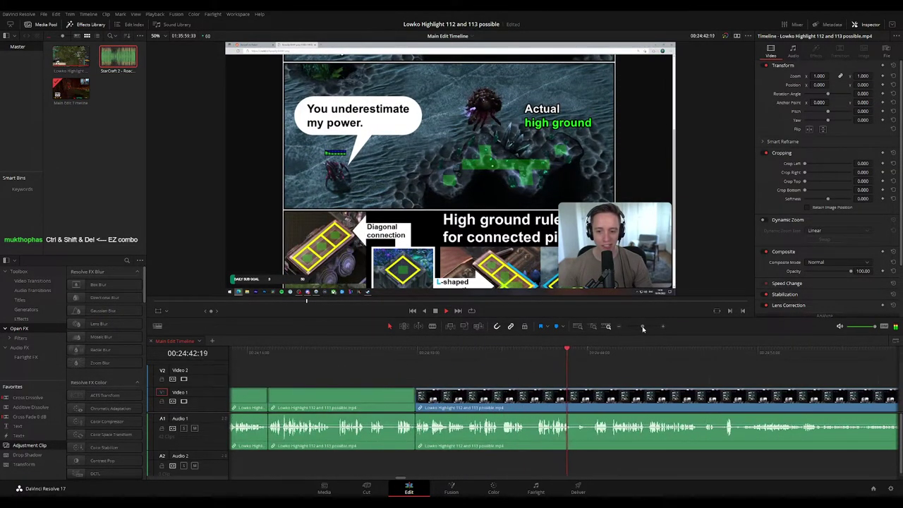
scroll(564, 370, "right", 2)
scroll(505, 370, "right", 1)
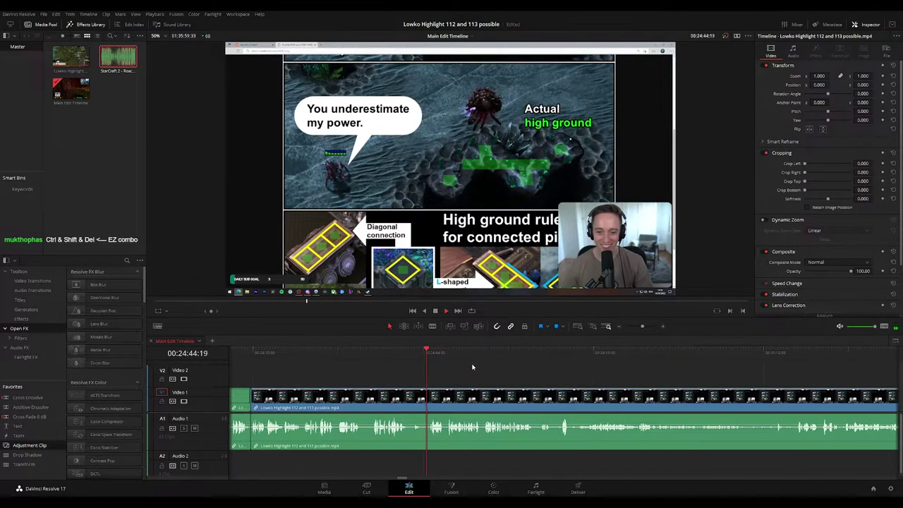
scroll(508, 369, "right", 1)
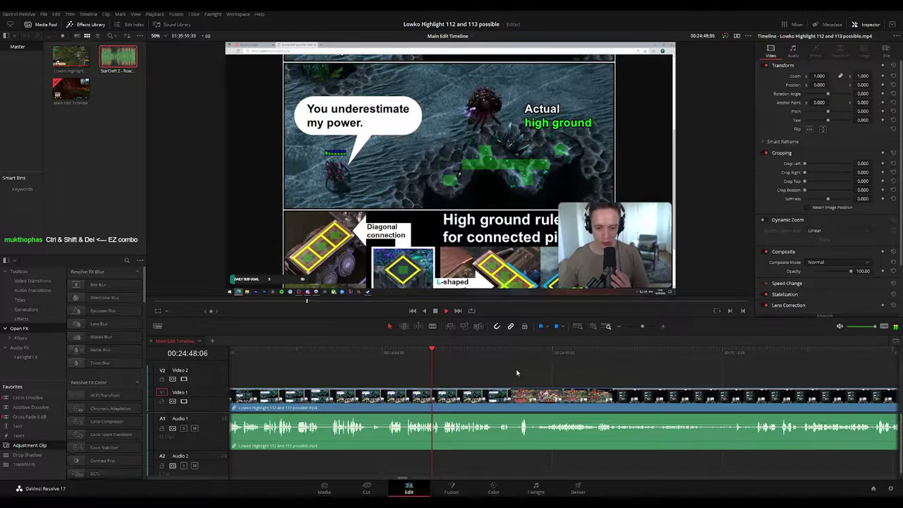
scroll(517, 373, "right", 1)
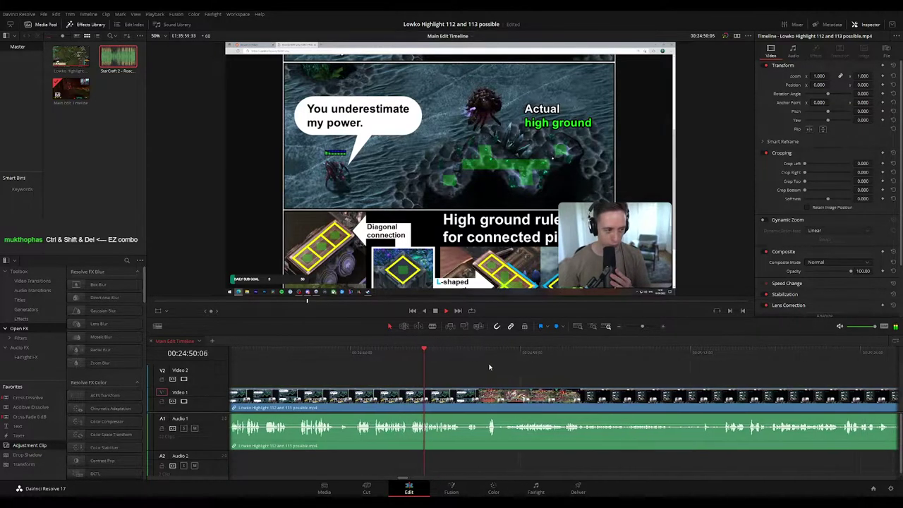
scroll(473, 366, "right", 1)
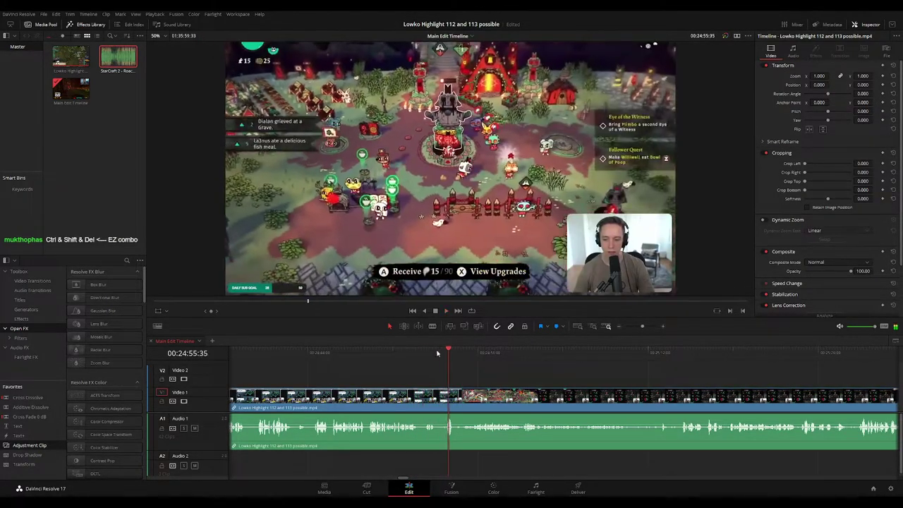
Cut out the short stretch at about 24:54:33, close the gap, and colour the clip before the cut green
left_click(432, 355)
key("space")
key("b")
left_click(438, 395)
left_click_drag(438, 395, 440, 399)
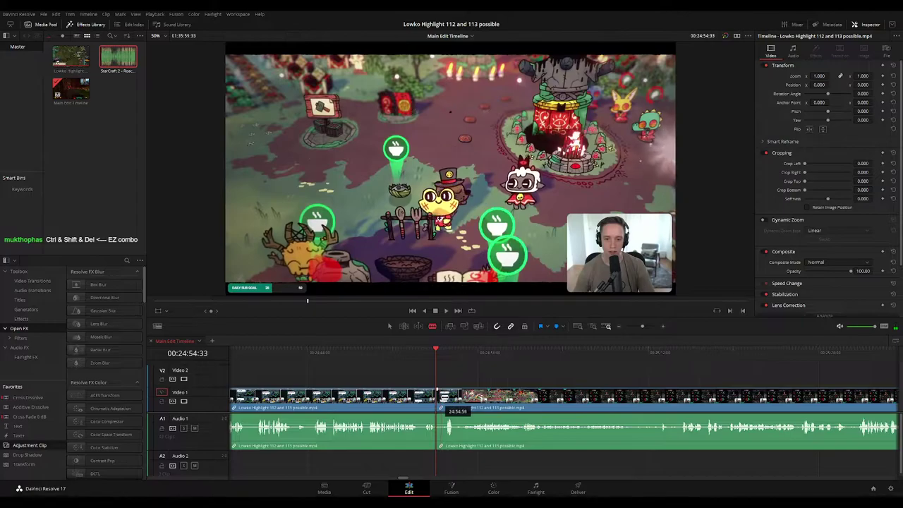
key("space")
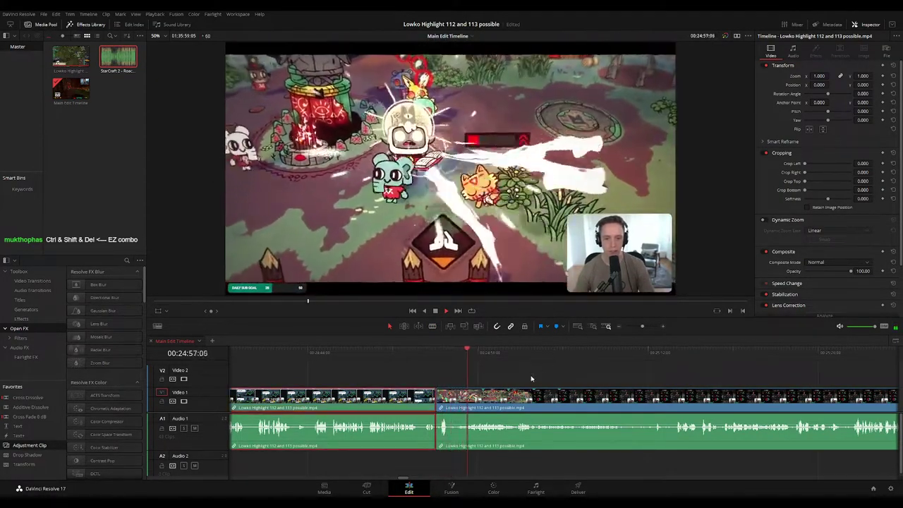
Review the gameplay section from about 24:57 to 25:39, replaying the follower selection part from about 25:01
left_click(509, 377)
left_click_drag(495, 372, 456, 368)
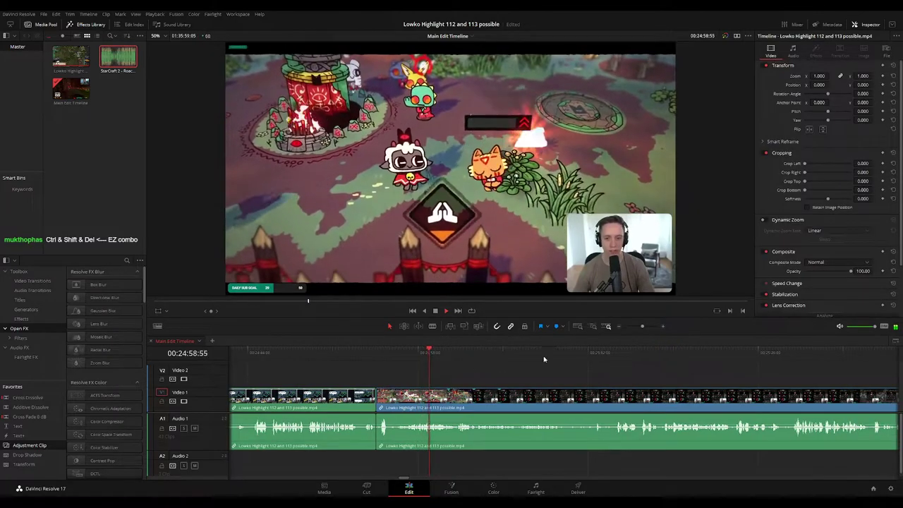
left_click_drag(641, 326, 642, 327)
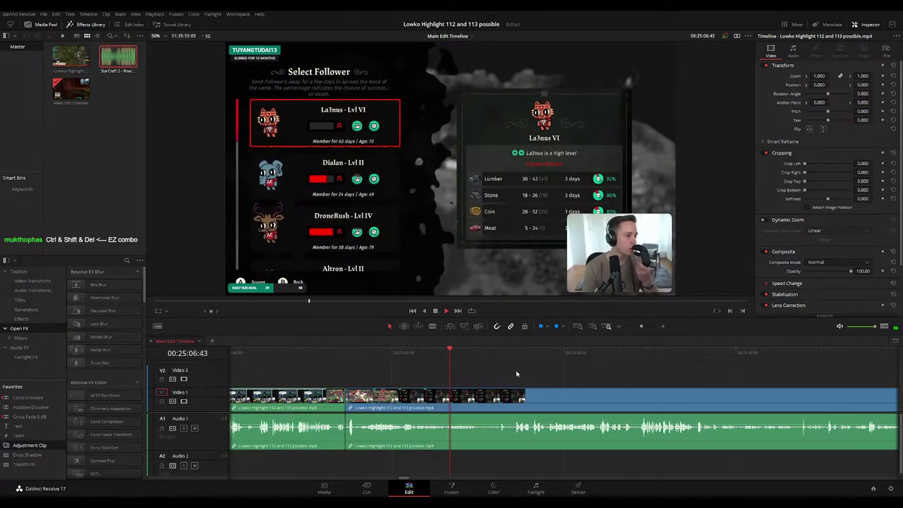
left_click(403, 353)
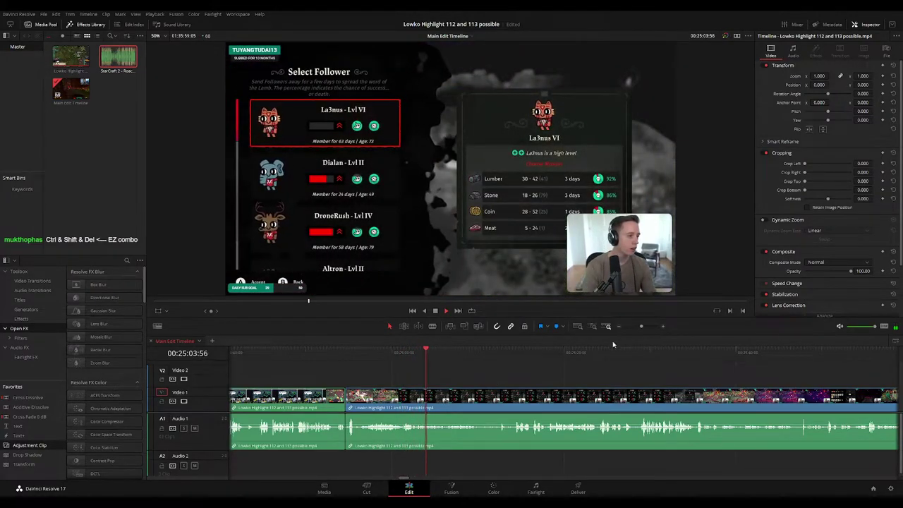
left_click_drag(641, 326, 639, 327)
left_click_drag(613, 362, 412, 362)
key("space")
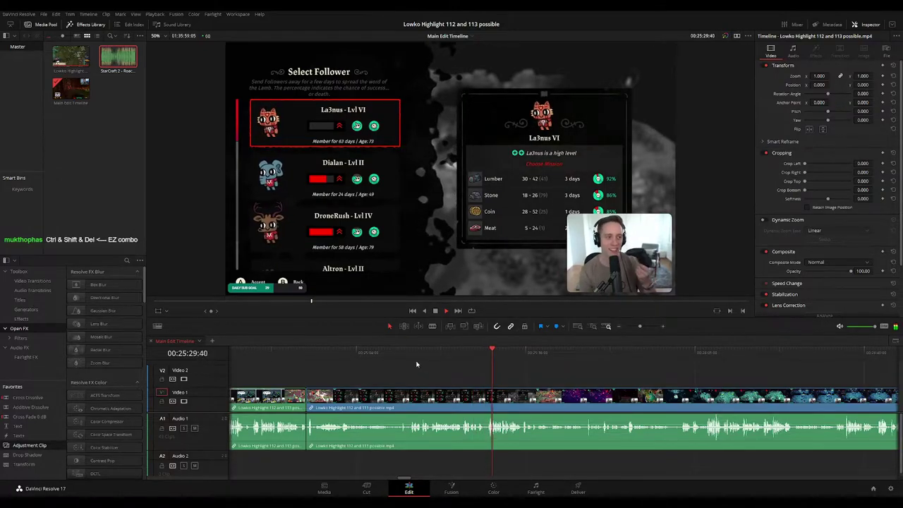
left_click_drag(639, 328, 642, 329)
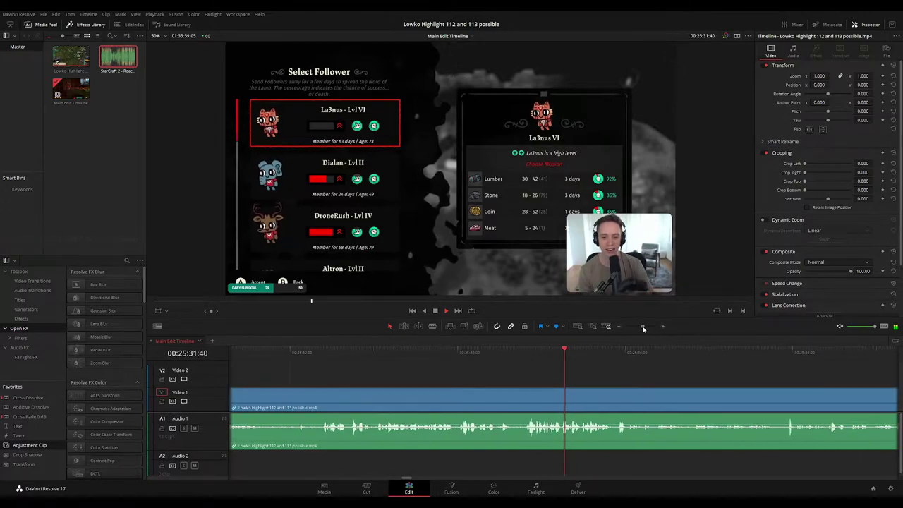
left_click_drag(623, 378, 445, 373)
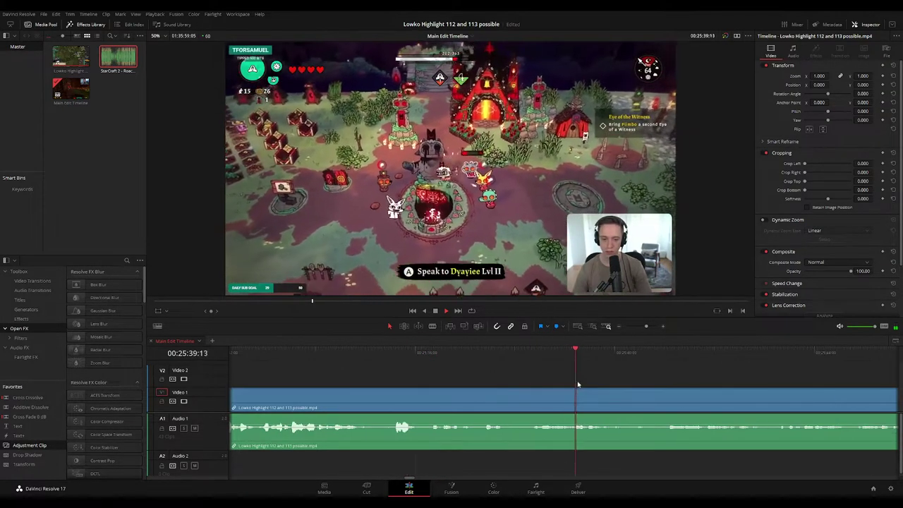
Cut a few frames out at about 25:38:01, close the gap, and colour the clip before the cut teal
left_click(468, 349)
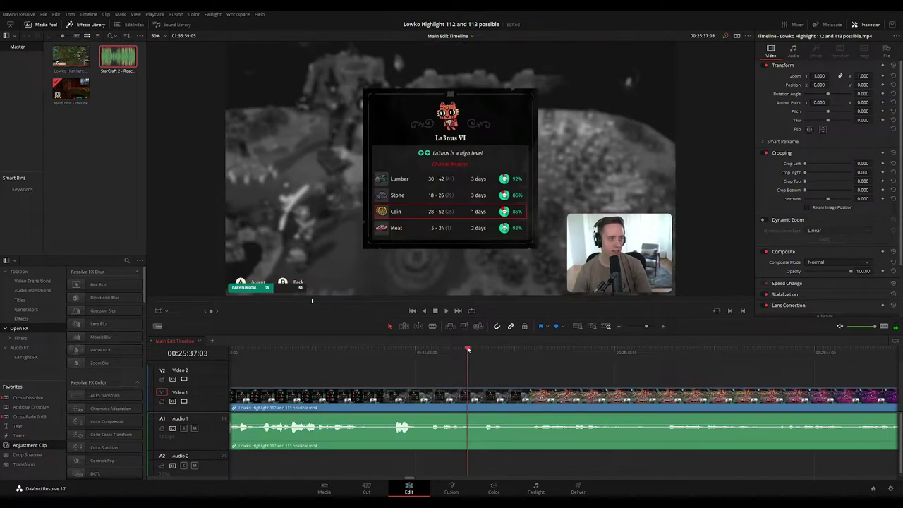
key("b")
left_click(515, 395)
key("Delete")
key("space")
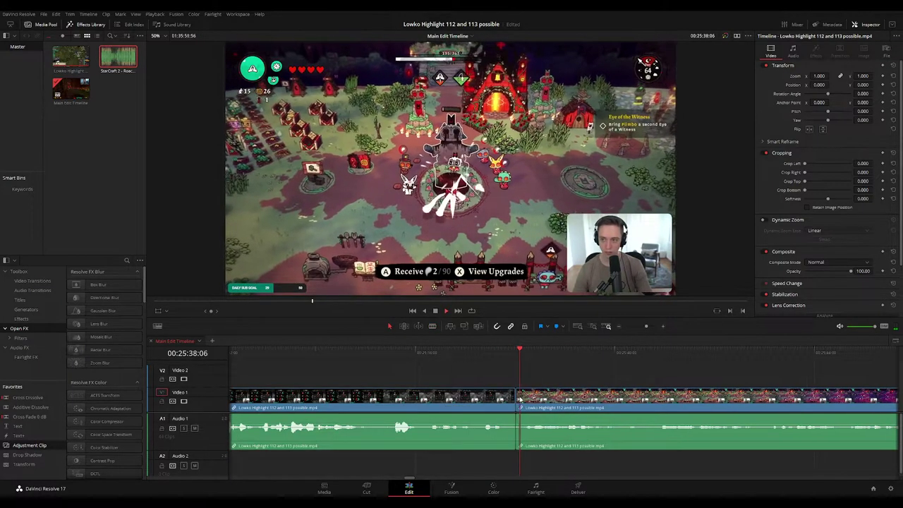
left_click(474, 402)
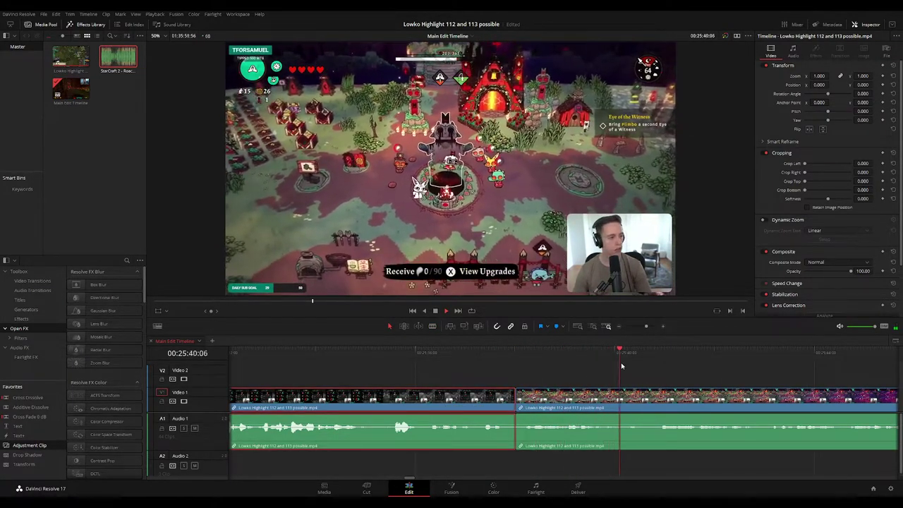
key("1")
Play back the night base and build menu section from about 25:40 to 25:53, checking the waveform for the next pause
left_click_drag(646, 326, 638, 328)
left_click(619, 374)
left_click_drag(602, 374, 554, 375)
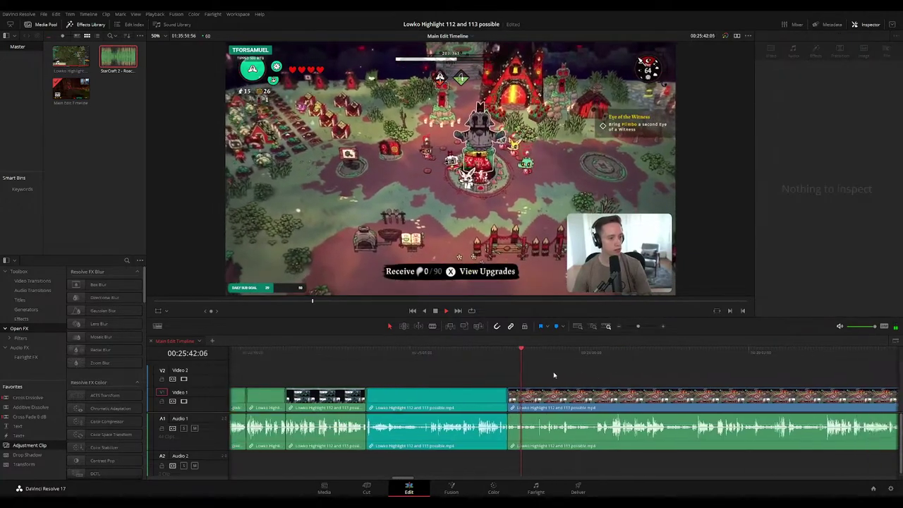
scroll(493, 370, "right", 2)
scroll(430, 375, "right", 1)
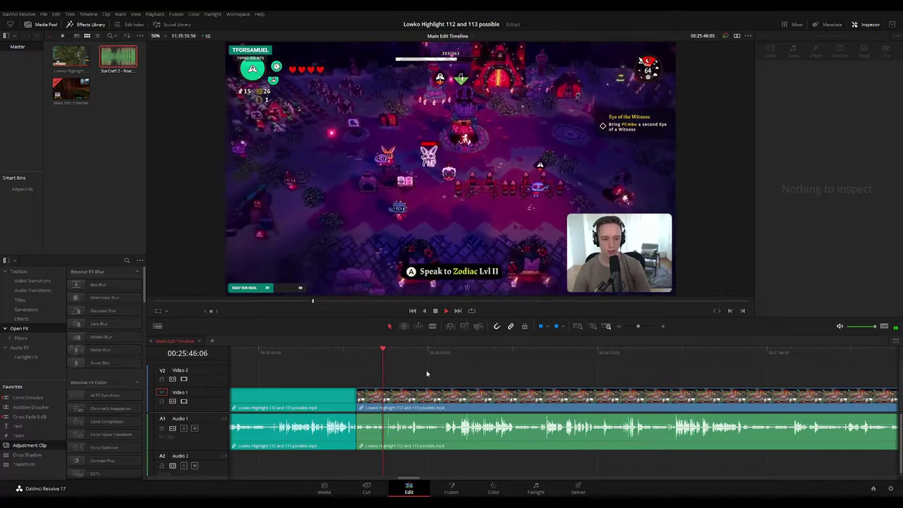
scroll(426, 378, "up", 2)
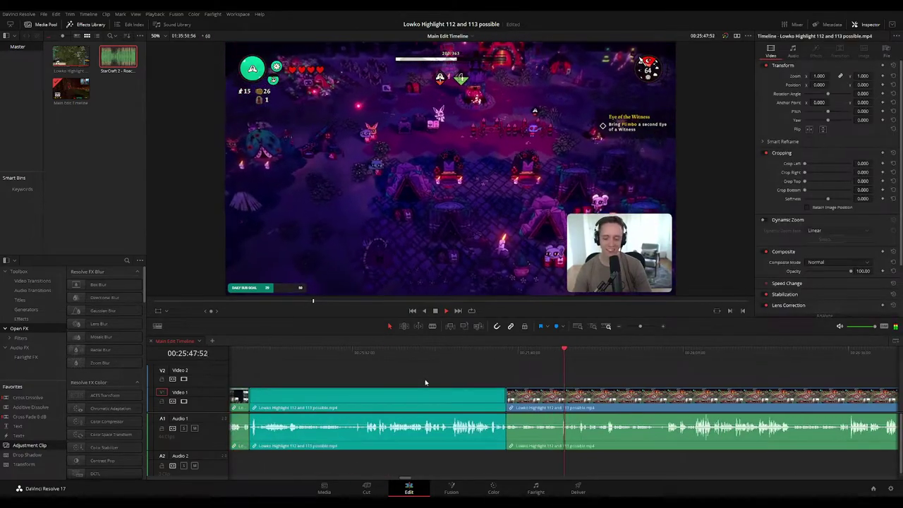
scroll(425, 382, "right", 1)
scroll(430, 371, "right", 3)
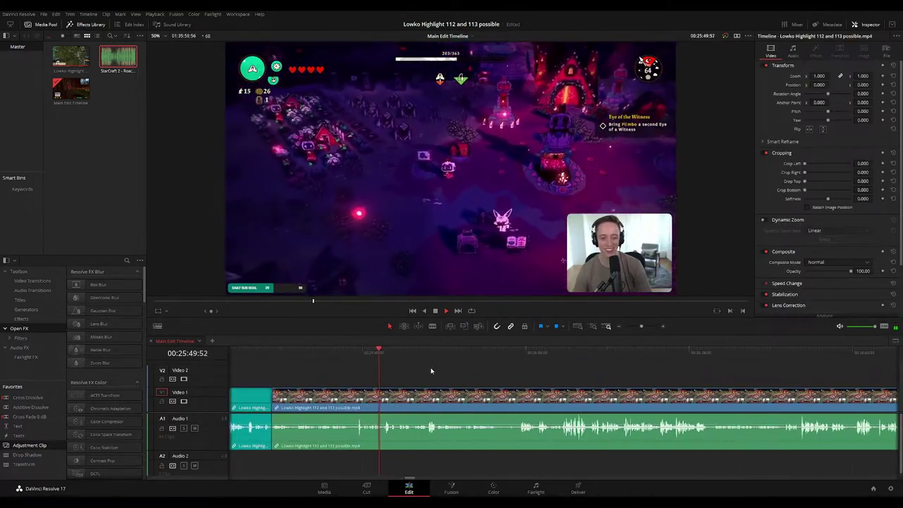
scroll(405, 369, "right", 3)
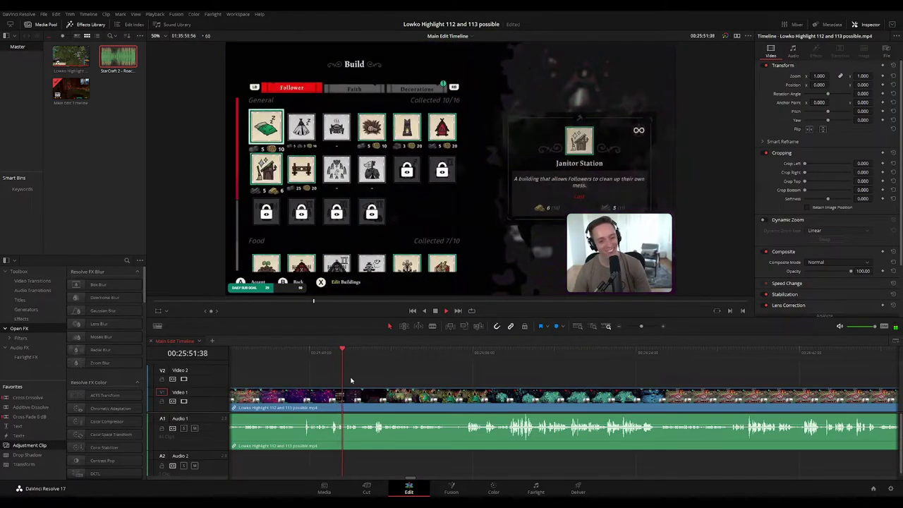
Cut out the short stretch at about 25:53:18, close the gap, and colour the clip before the cut teal
key("space")
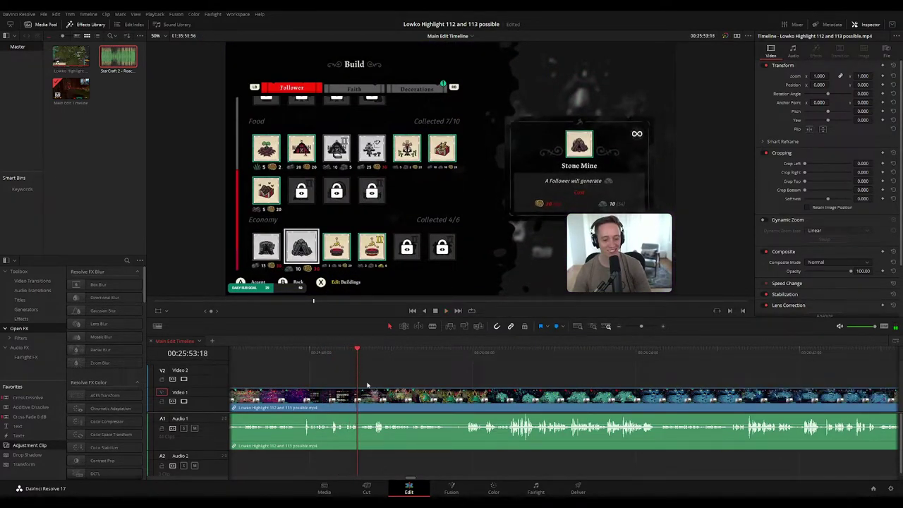
scroll(370, 383, "up", 2)
key("ctrl+b")
key("space")
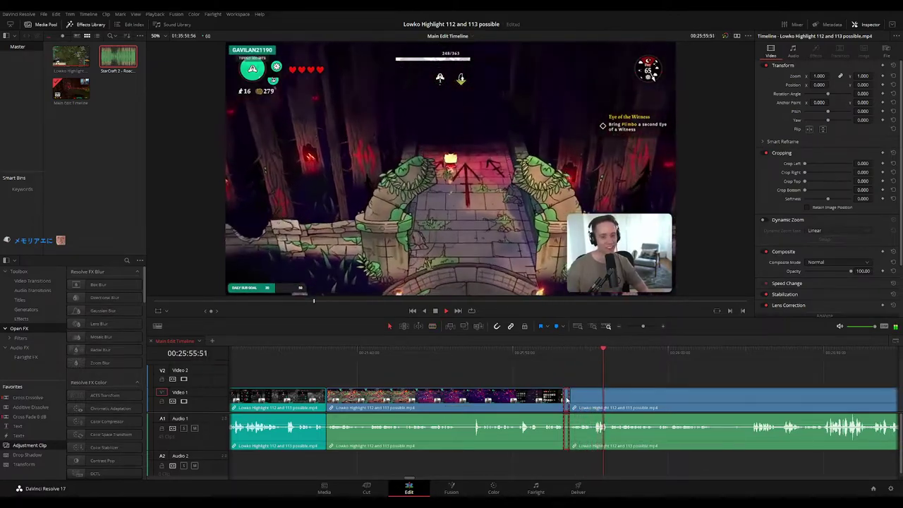
key("a")
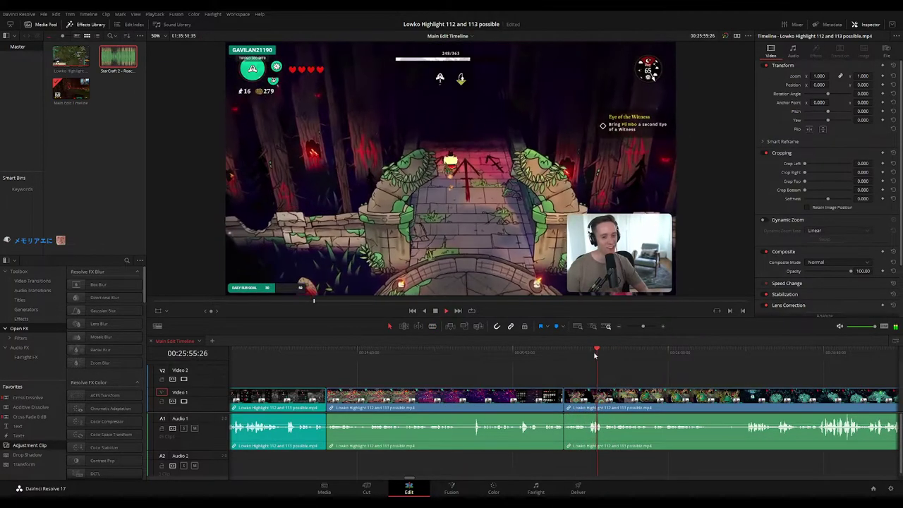
left_click(508, 393)
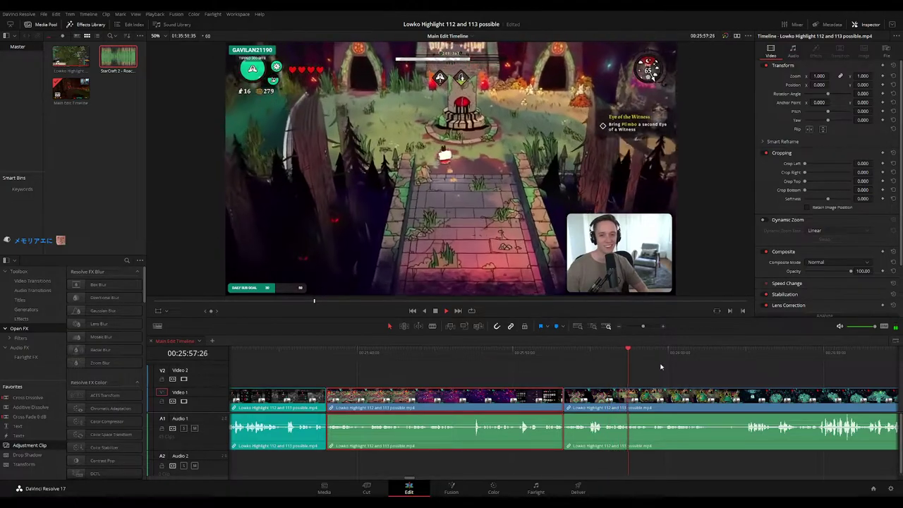
left_click(679, 377)
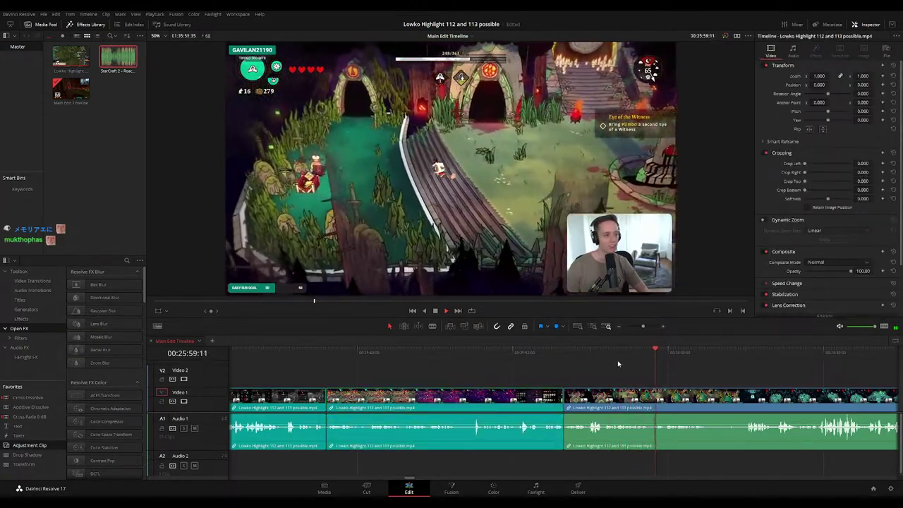
Review the gameplay from about 25:55 to 26:25, through the Seed Shop and underwater combat, for the next cut point
left_click(603, 355)
scroll(689, 378, "right", 1)
left_click_drag(689, 378, 520, 373)
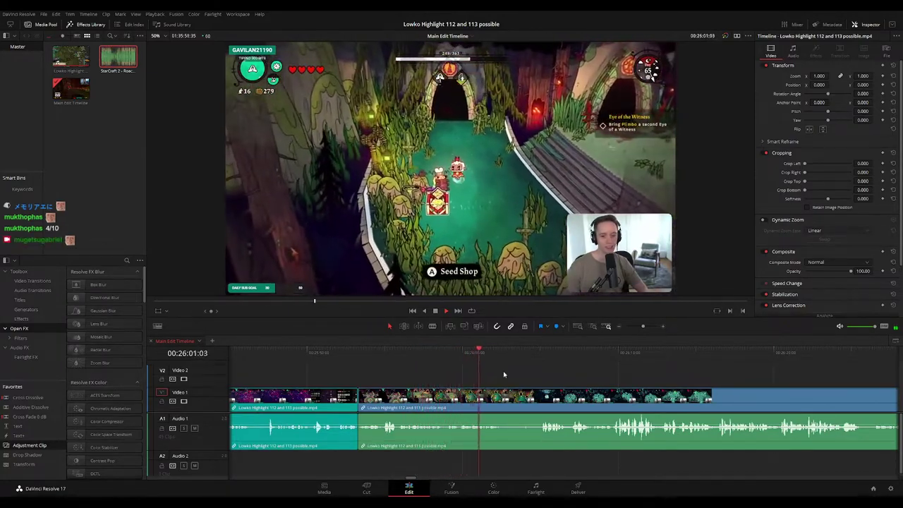
scroll(472, 375, "right", 1)
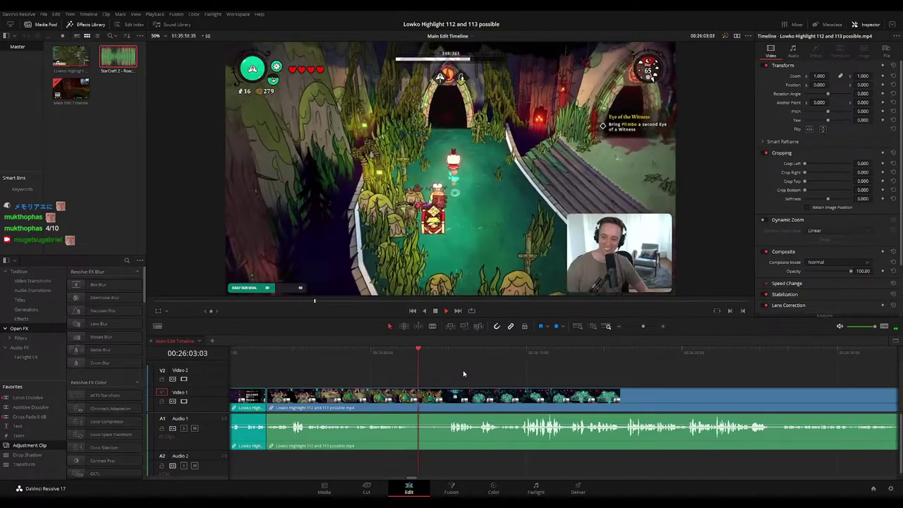
scroll(464, 376, "right", 1)
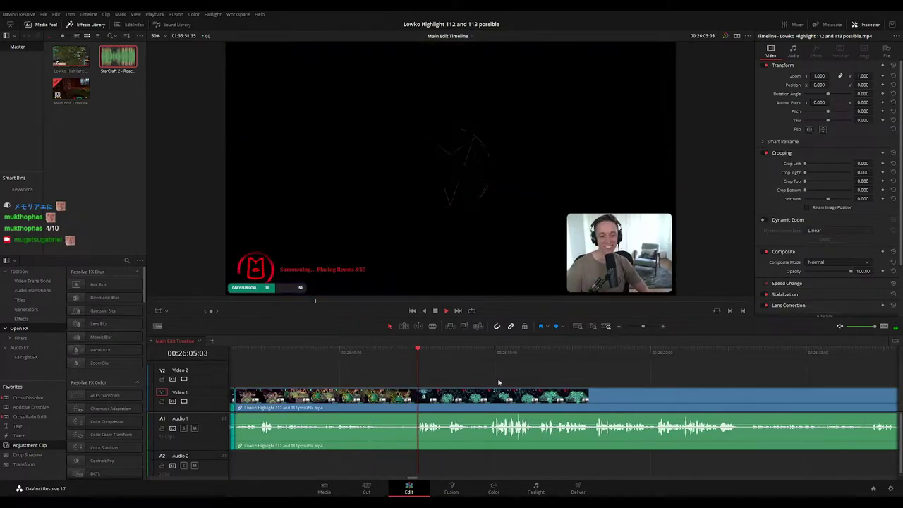
scroll(460, 377, "right", 1)
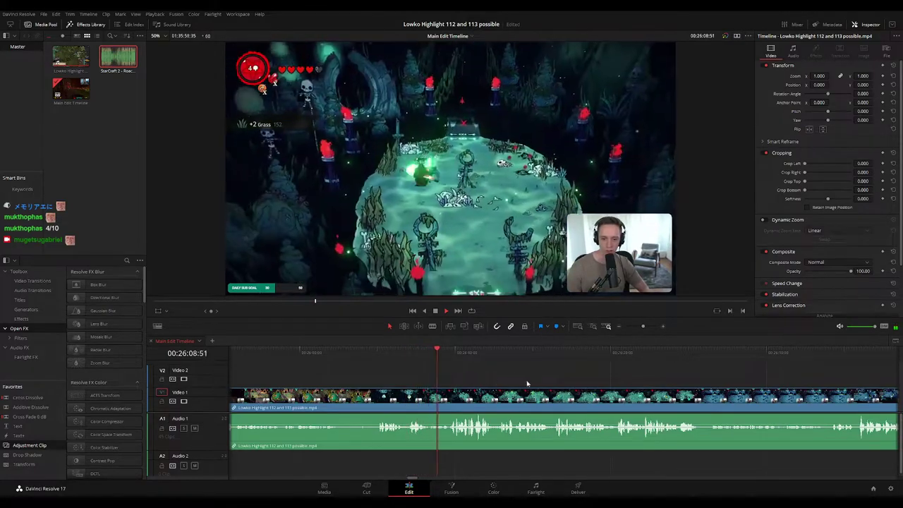
scroll(501, 374, "right", 1)
left_click_drag(550, 381, 517, 377)
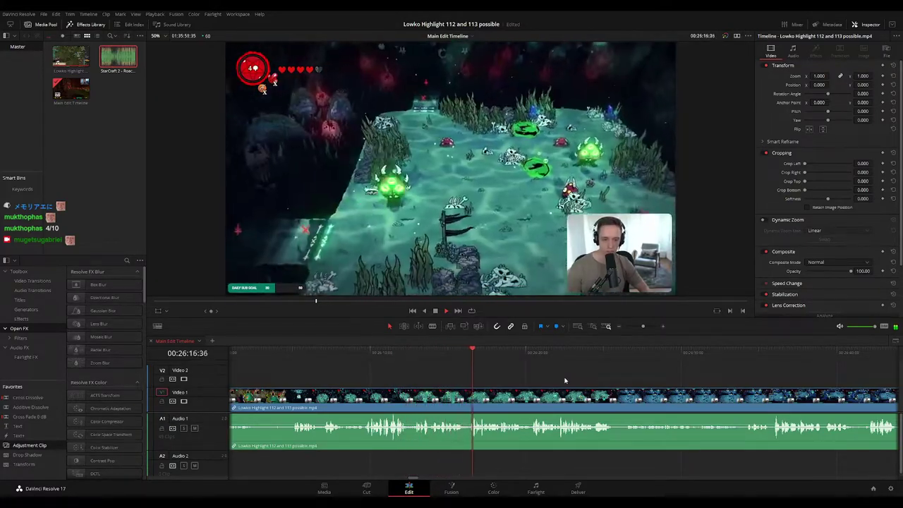
scroll(540, 373, "right", 2)
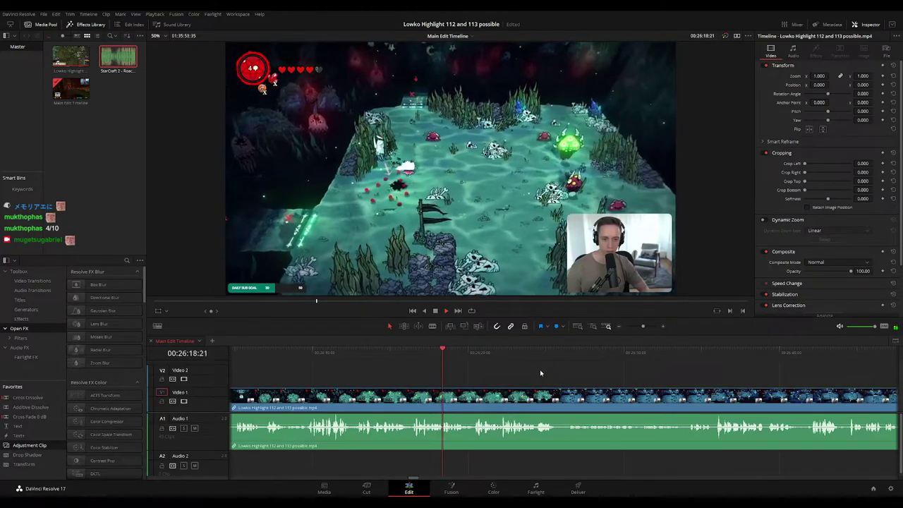
scroll(540, 373, "right", 2)
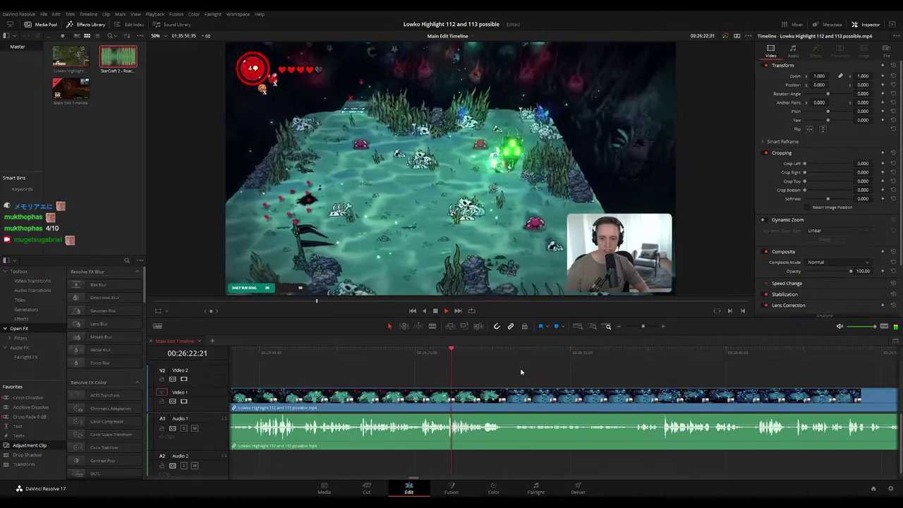
scroll(507, 370, "right", 1)
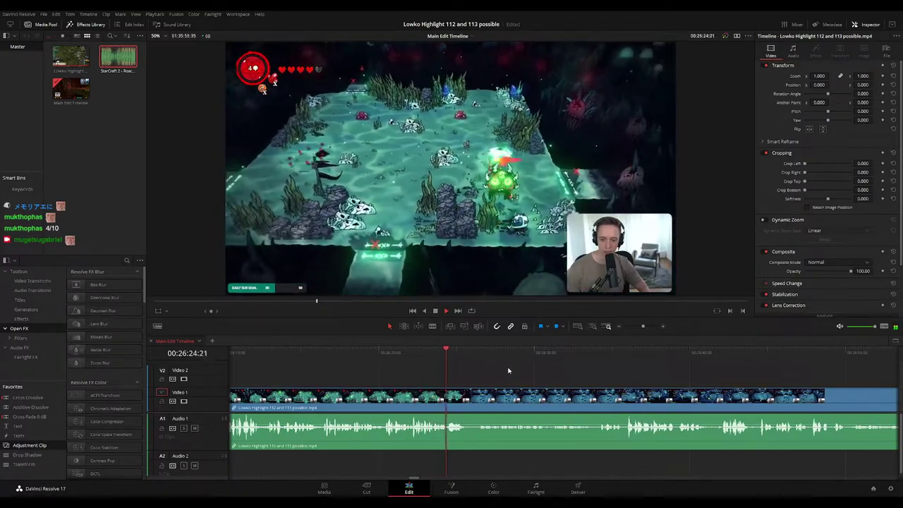
Cut a few frames out at about 26:25:36, close the gap, and colour the clip before the cut green
left_click(466, 358)
key("ctrl+b")
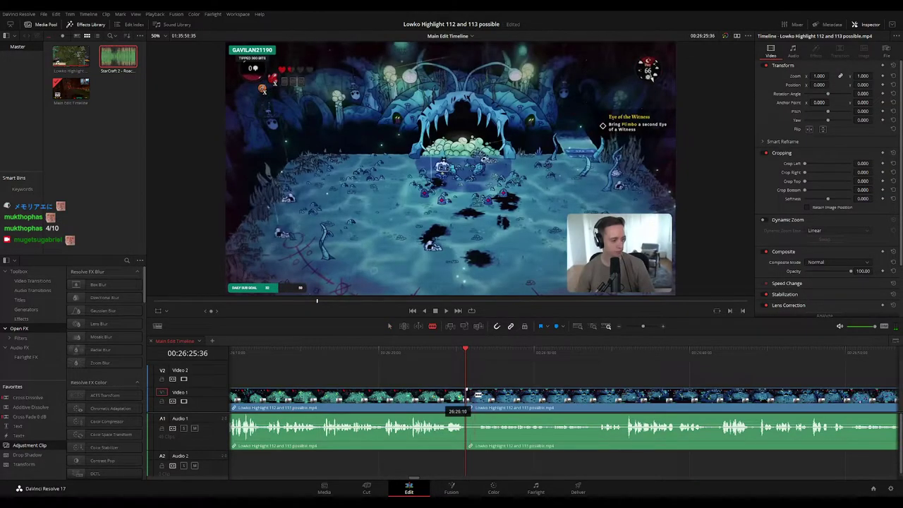
left_click(475, 395)
key("a")
key("Delete")
key("space")
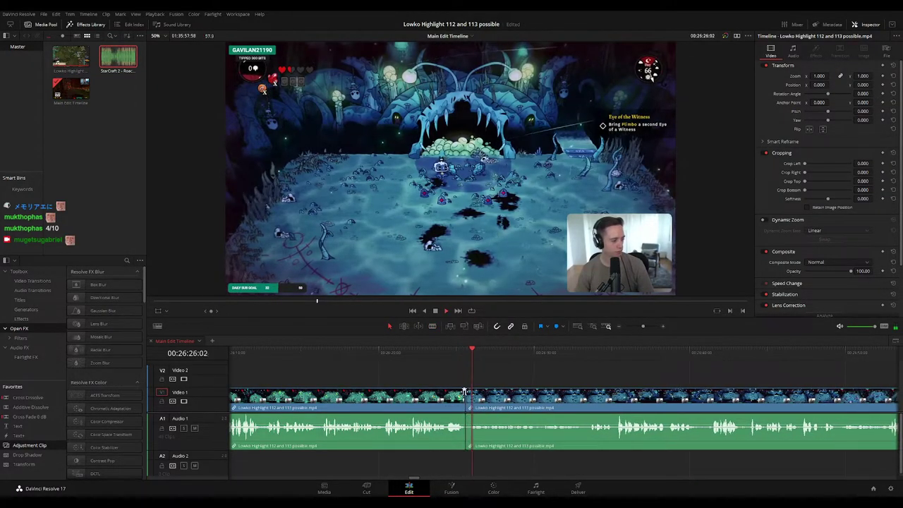
left_click(442, 397)
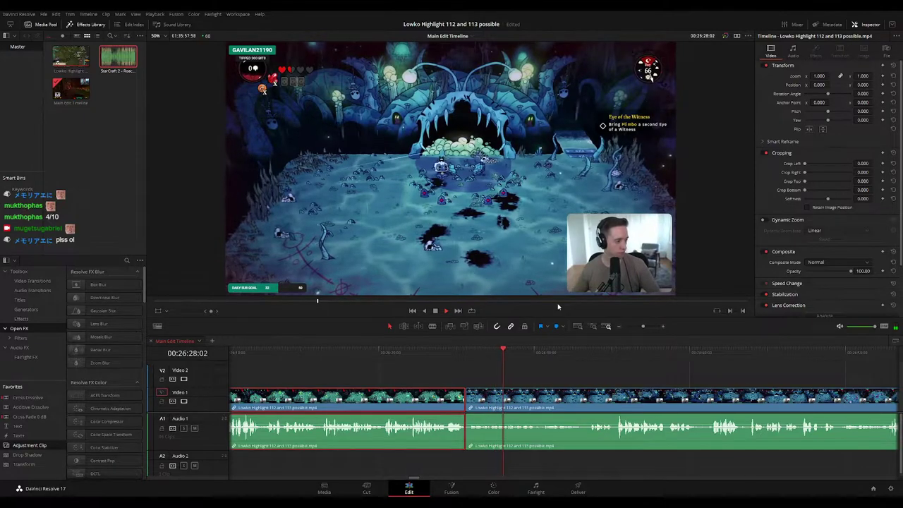
left_click(570, 374)
Play back the fishing area section from about 26:25 to 26:49, checking the audio waveform for the next pause
left_click(466, 350)
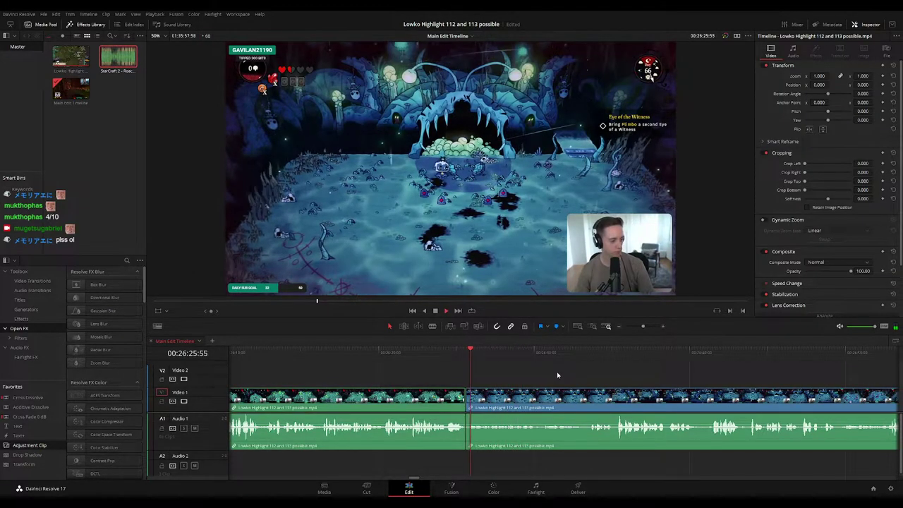
scroll(526, 372, "right", 4)
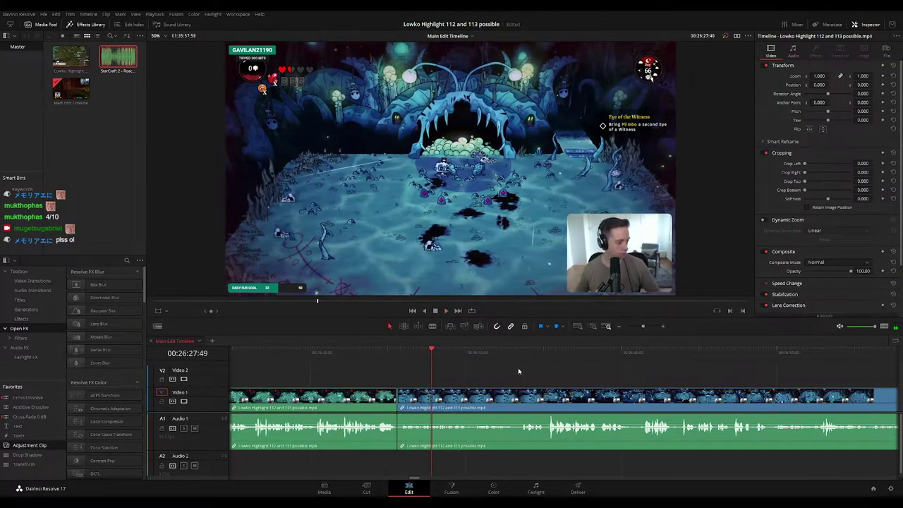
scroll(556, 378, "right", 8)
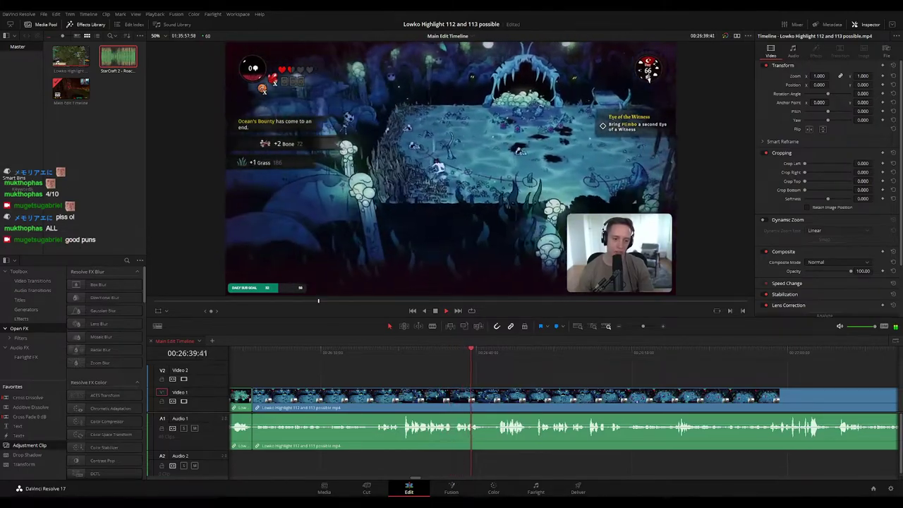
mouse_move(522, 370)
left_mouse_down()
mouse_move(464, 370)
mouse_move(475, 373)
left_mouse_up()
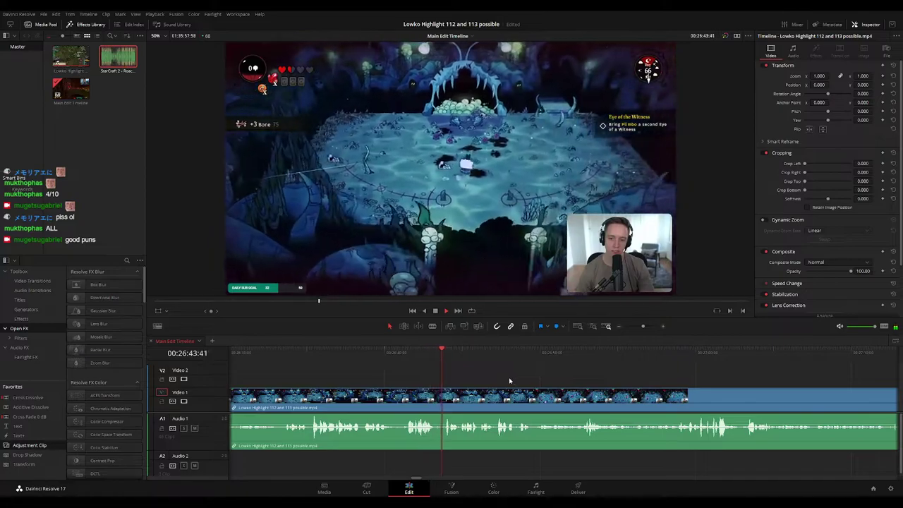
scroll(502, 379, "right", 1)
scroll(525, 382, "right", 2)
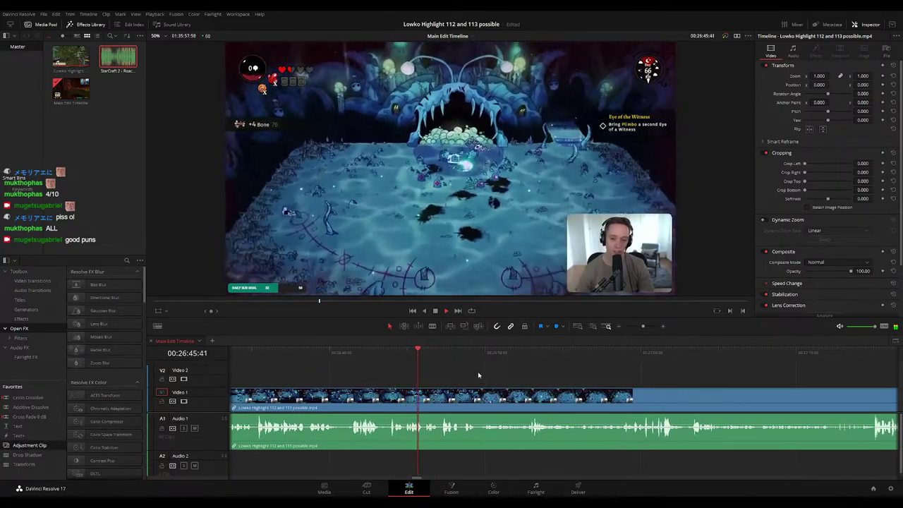
scroll(465, 382, "right", 2)
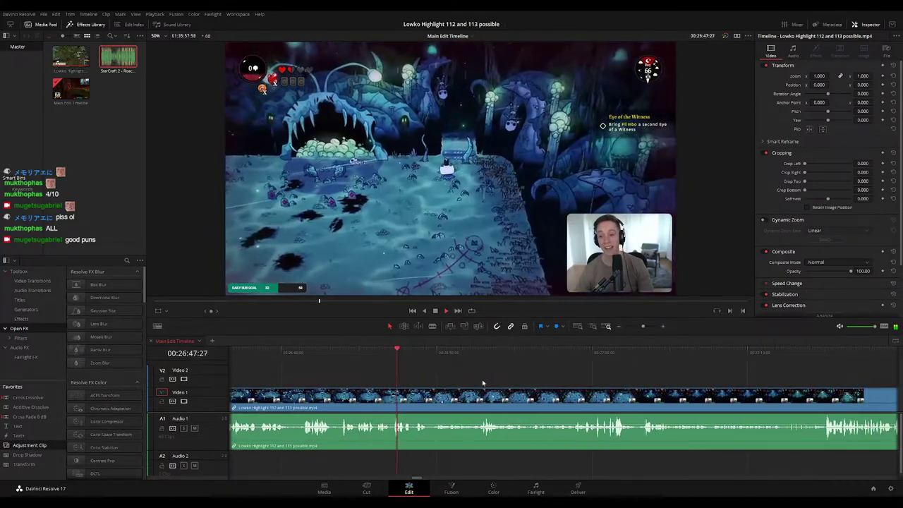
scroll(469, 378, "right", 2)
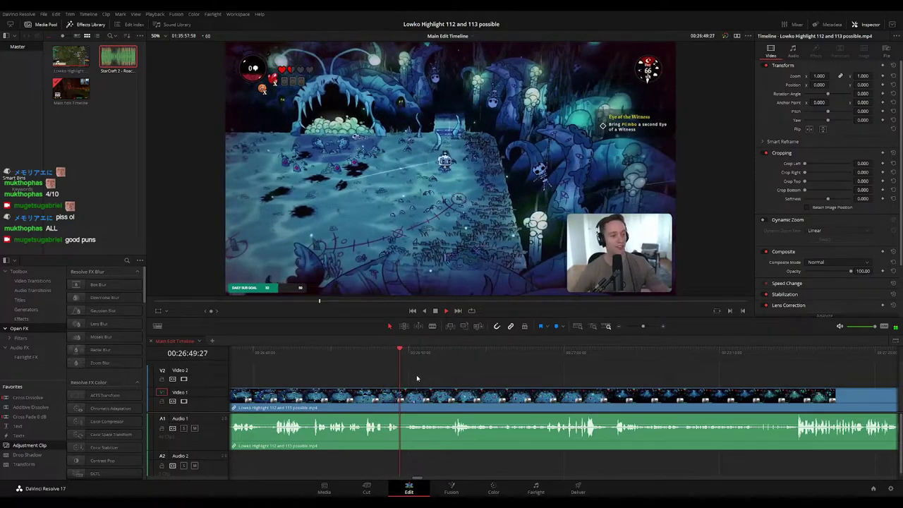
Cut out the short stretch at about 26:49:29, close the gap, and colour the clip before the cut teal
key("b")
left_click(404, 398)
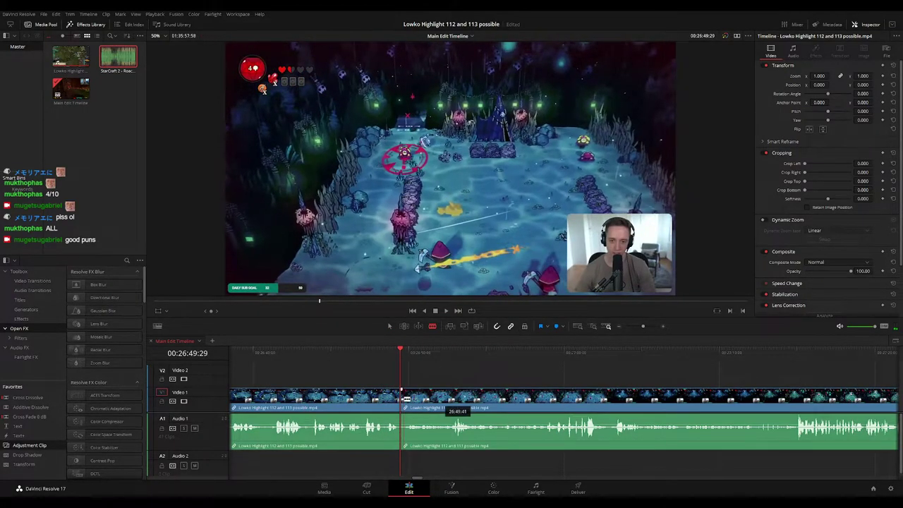
key("a")
key("Delete")
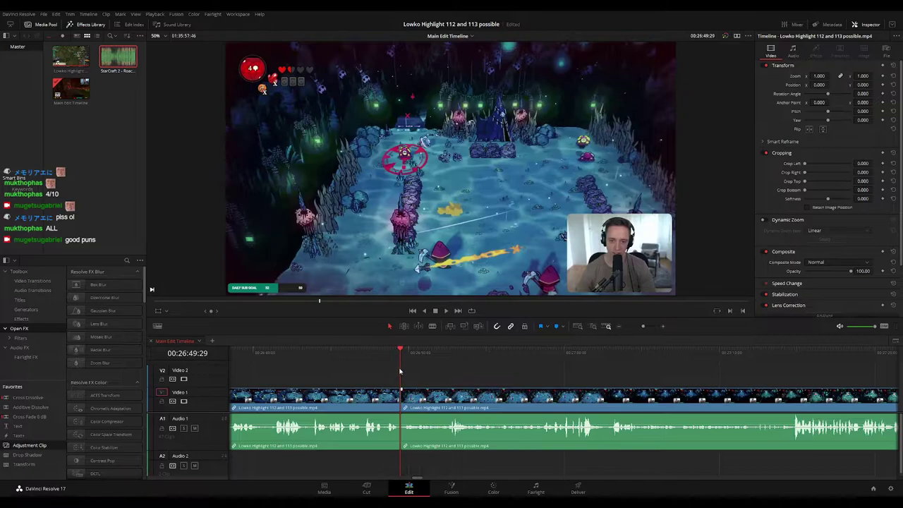
left_click(390, 417)
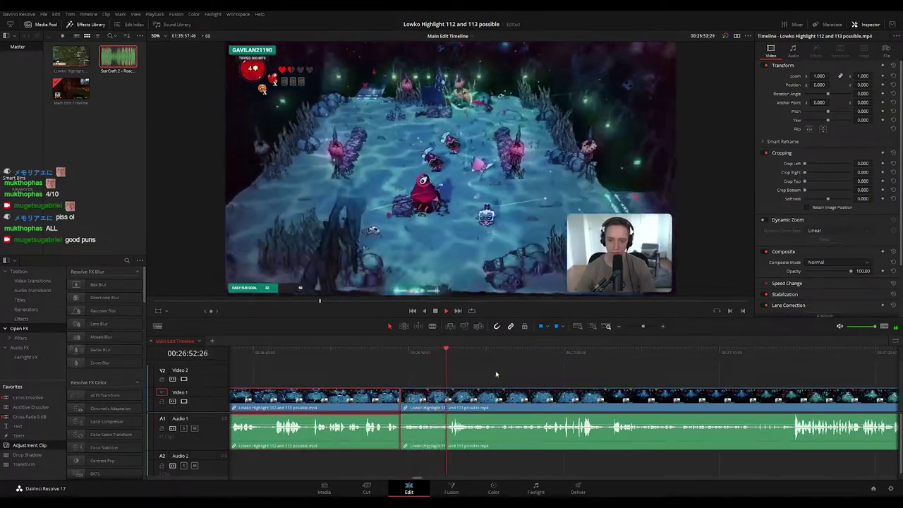
key("F1")
left_click(523, 374)
Play back the underwater combat section from about 26:52 to 27:04, checking the audio waveform for the next pause
left_click_drag(557, 378, 470, 366)
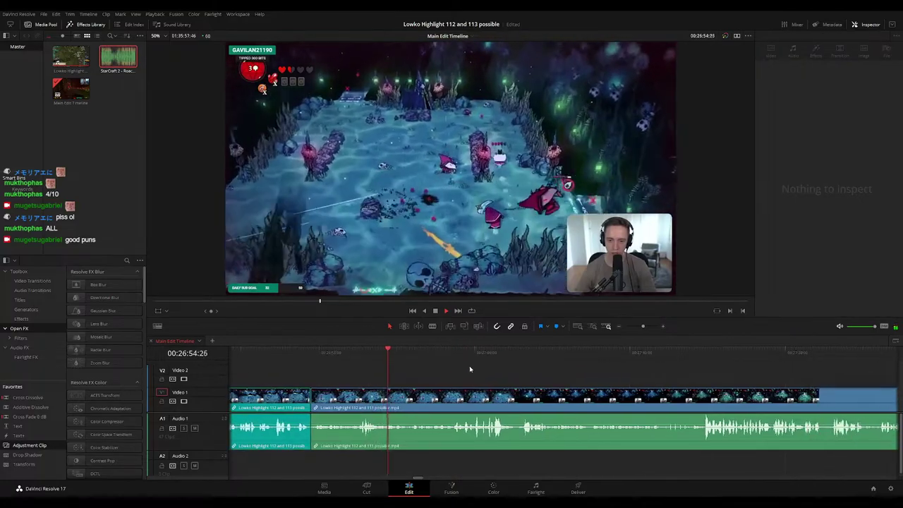
scroll(489, 369, "right", 1)
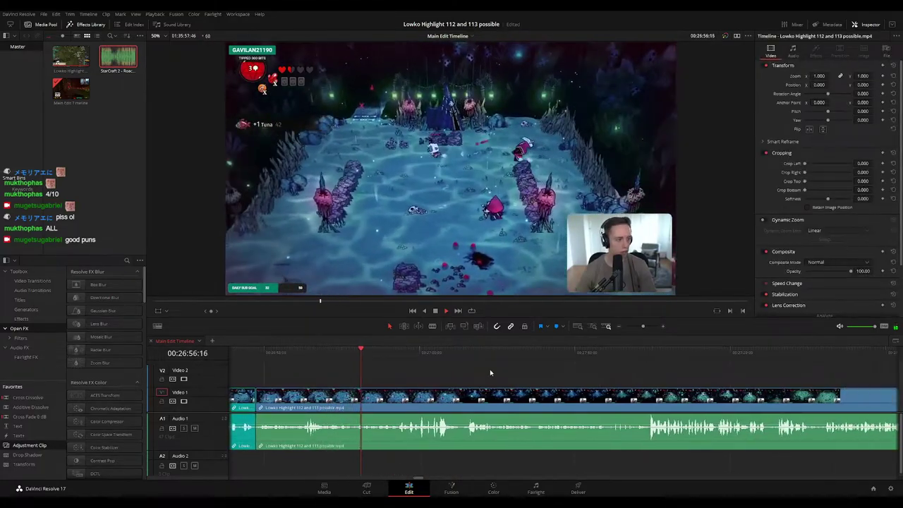
scroll(497, 371, "right", 1)
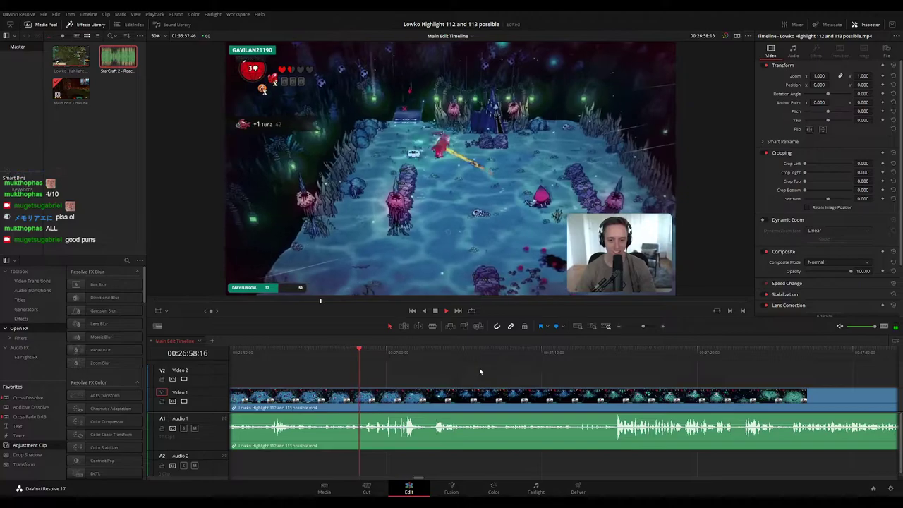
scroll(466, 370, "right", 1)
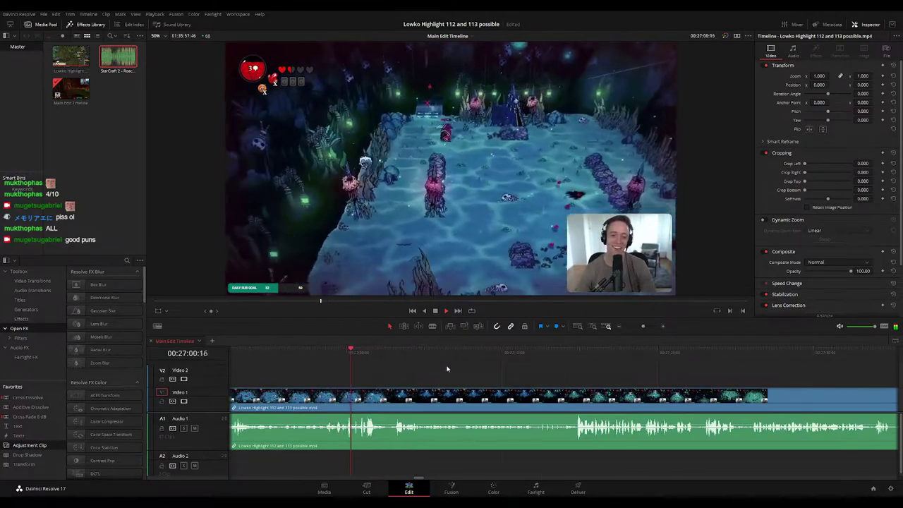
scroll(451, 369, "right", 1)
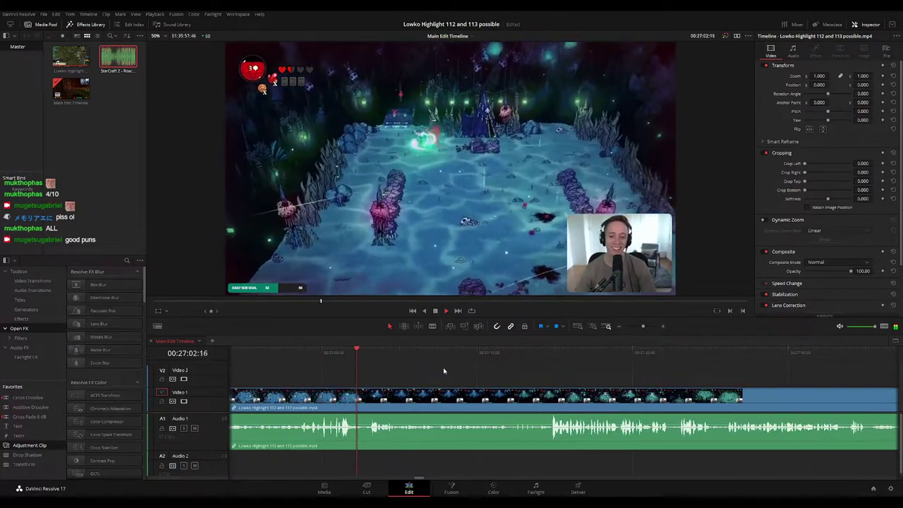
scroll(394, 377, "up", 3)
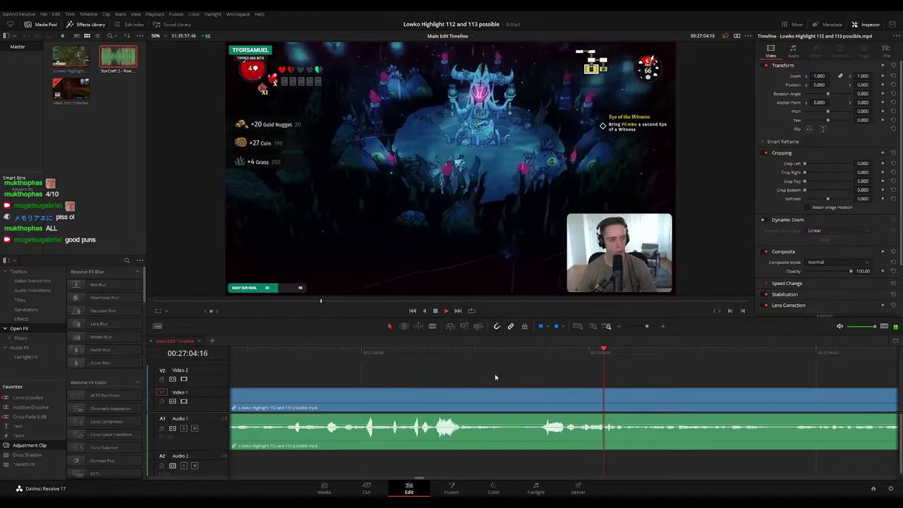
Cut out the short stretch at about 27:02:30, close the gap, and colour the clip before the cut green
left_click(465, 351)
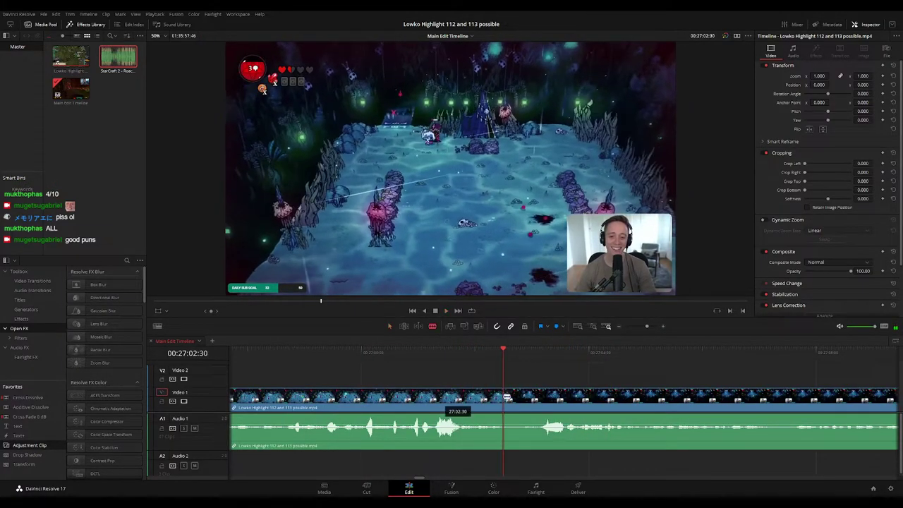
left_click(507, 397)
left_click(518, 397)
key("a")
left_click(512, 400)
key("BackSpace")
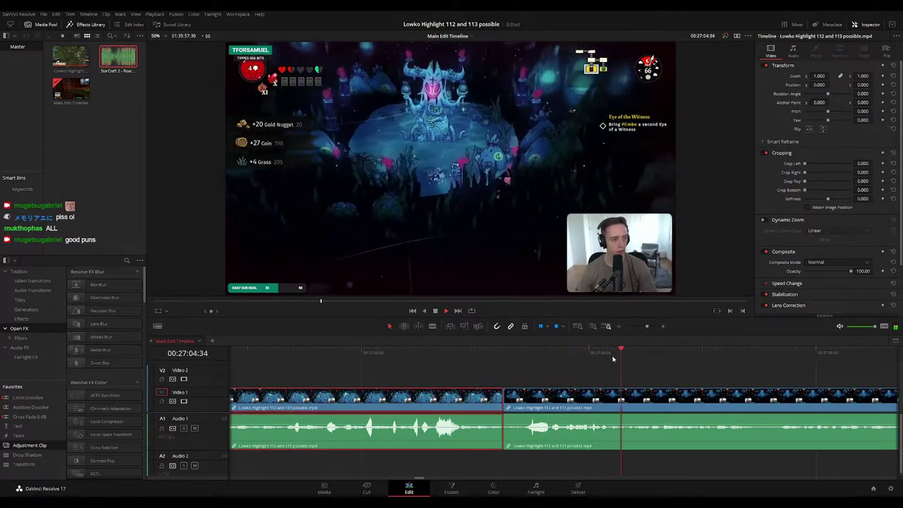
left_click(690, 372)
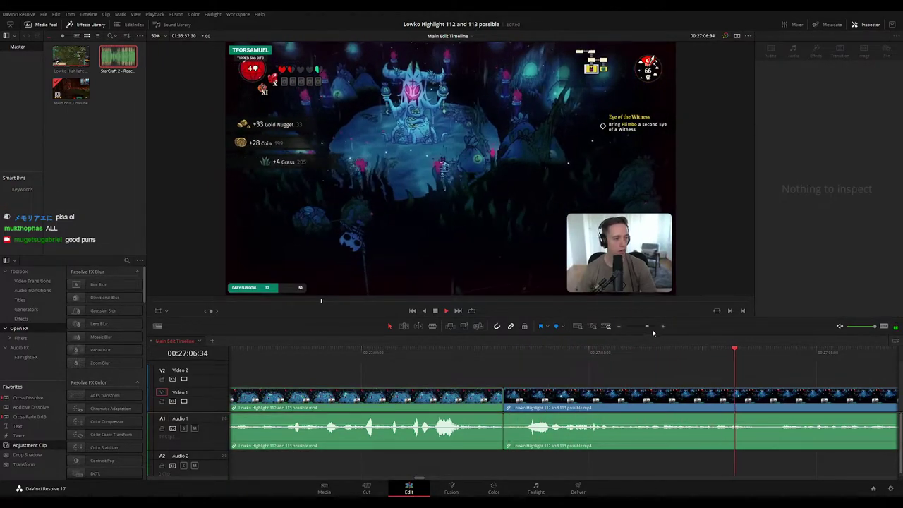
Review the dungeon rooms from about 27:06 to 27:34 against the audio waveform for the next cut point
left_click_drag(647, 327, 642, 329)
left_click_drag(629, 372, 433, 362)
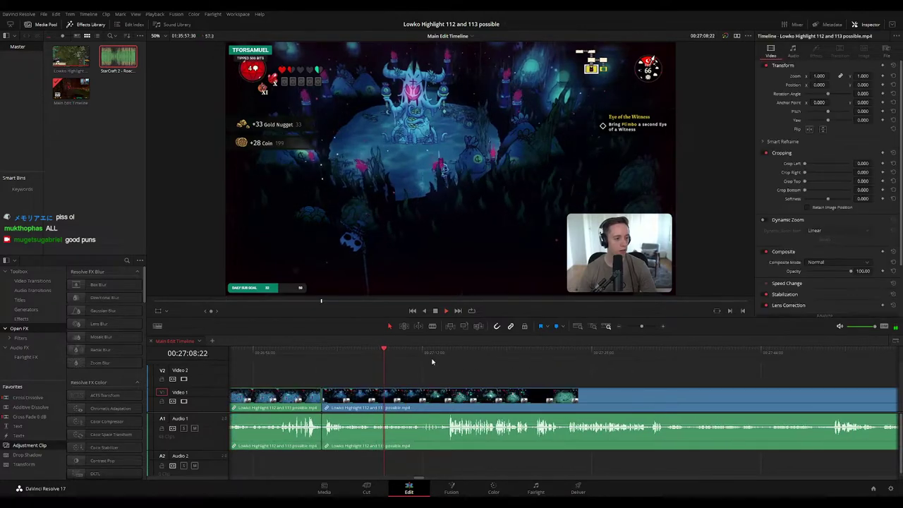
scroll(484, 371, "right", 1)
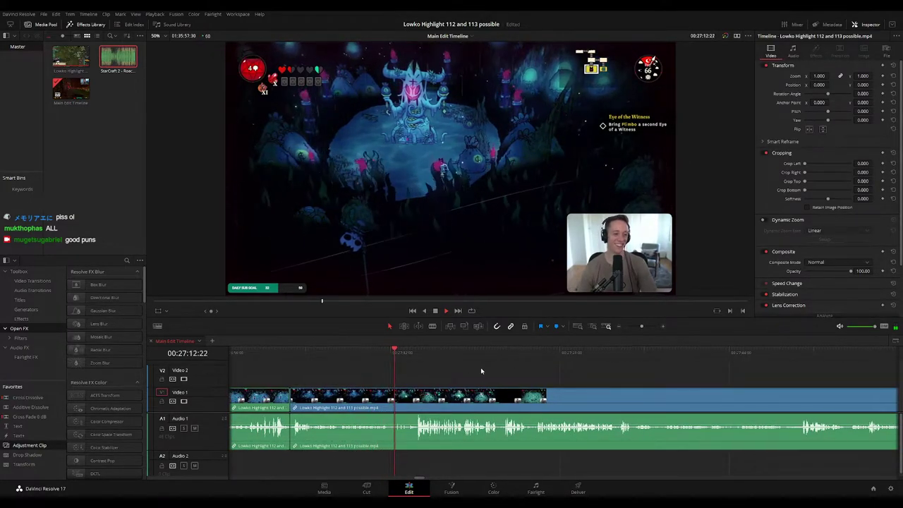
scroll(454, 364, "right", 1)
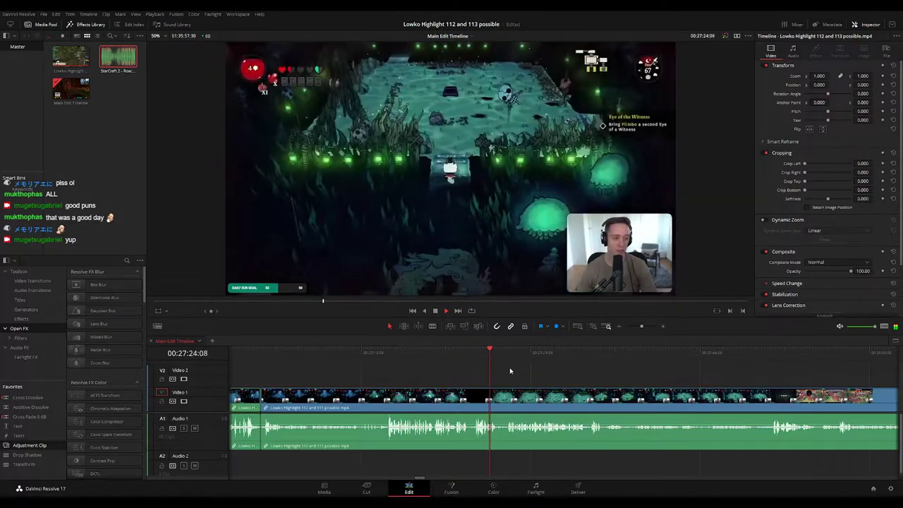
scroll(526, 371, "right", 3)
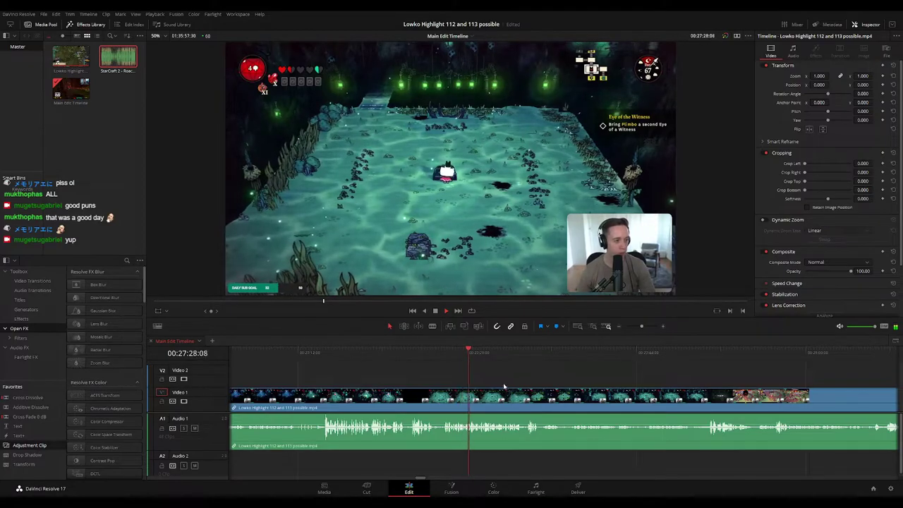
scroll(535, 378, "right", 3)
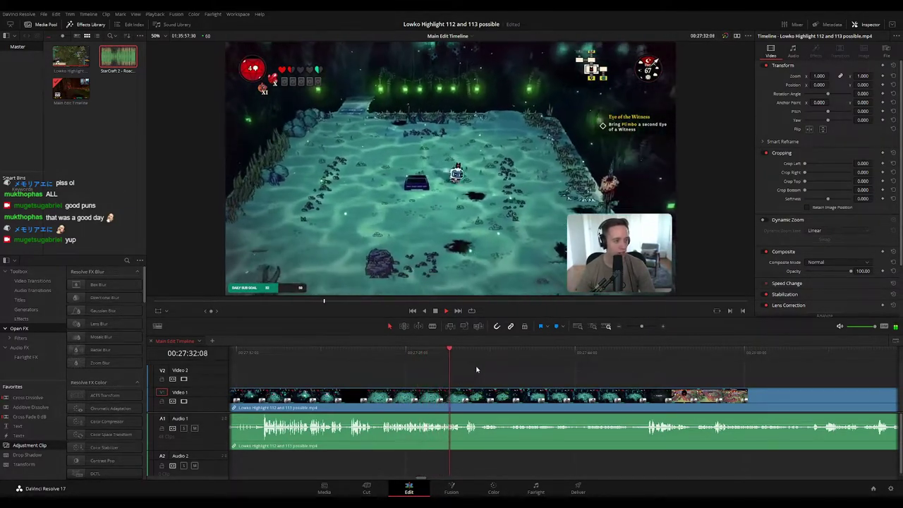
scroll(488, 373, "right", 2)
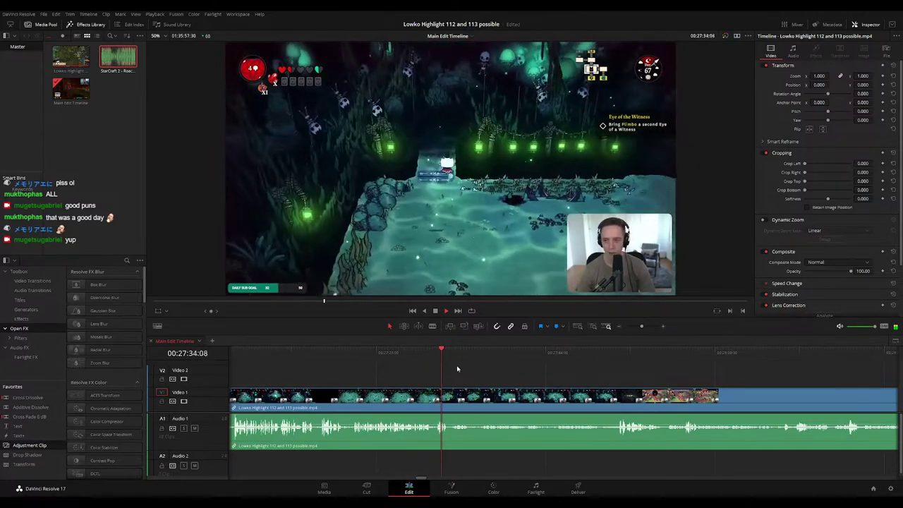
Cut a few frames out at about 27:34:45, close the gap, and colour the clip before the cut green
key("space")
key("b")
scroll(486, 385, "up", 3)
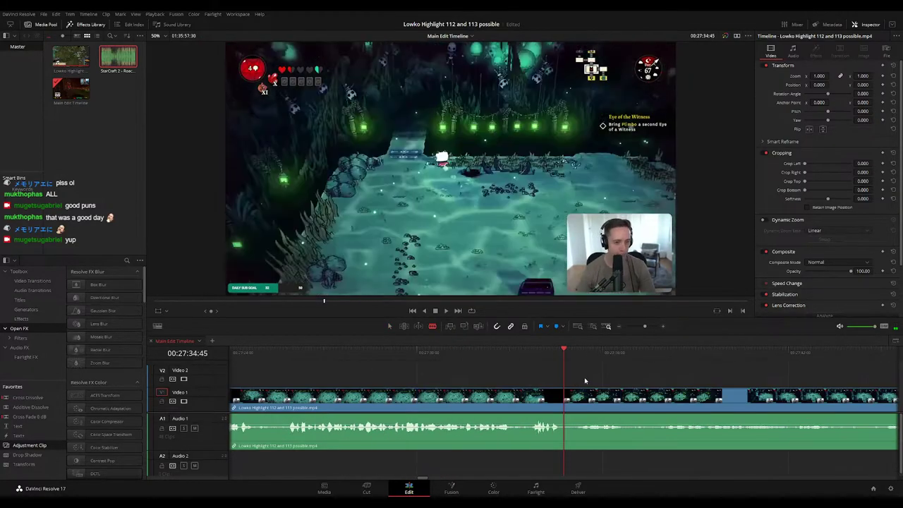
key("space")
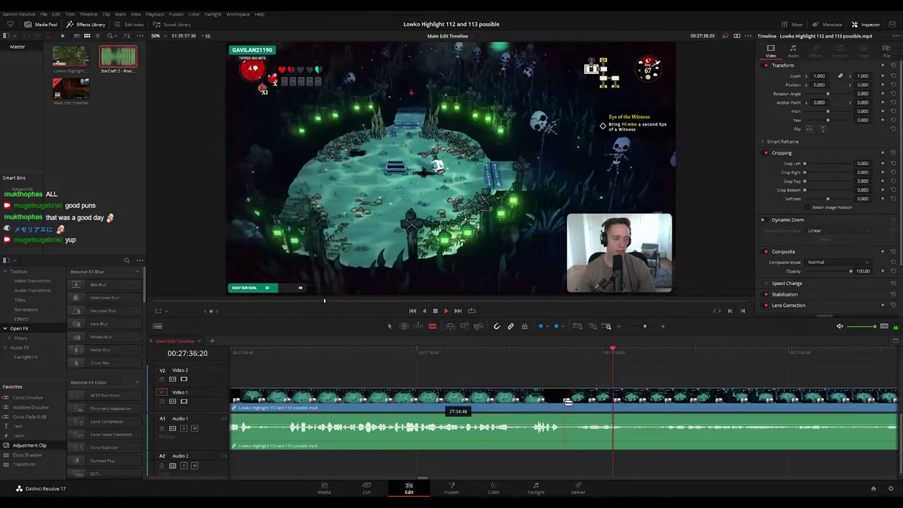
left_click(567, 402)
key("a")
key("Delete")
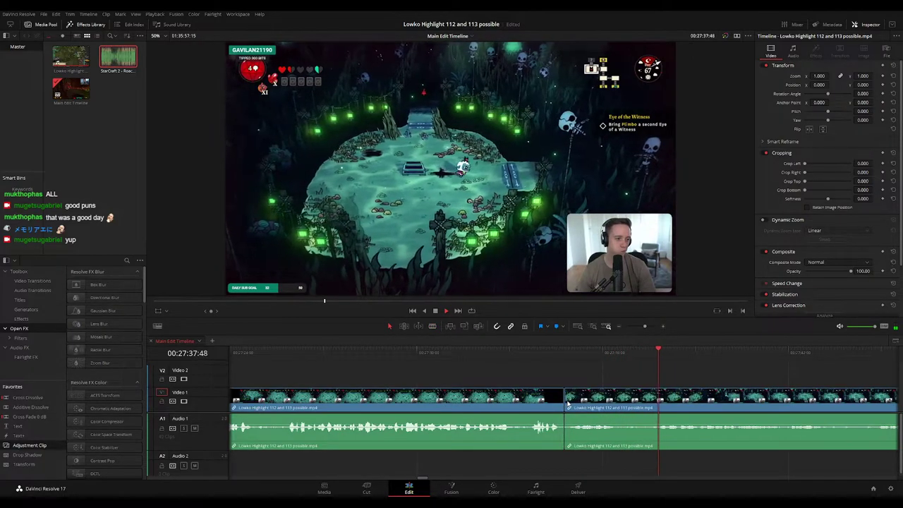
left_click(554, 354)
left_click(530, 400)
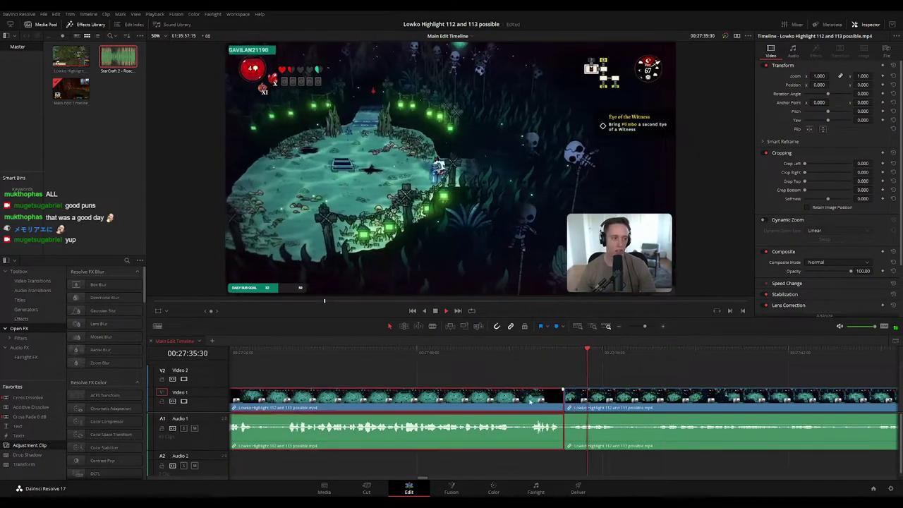
left_click(678, 360)
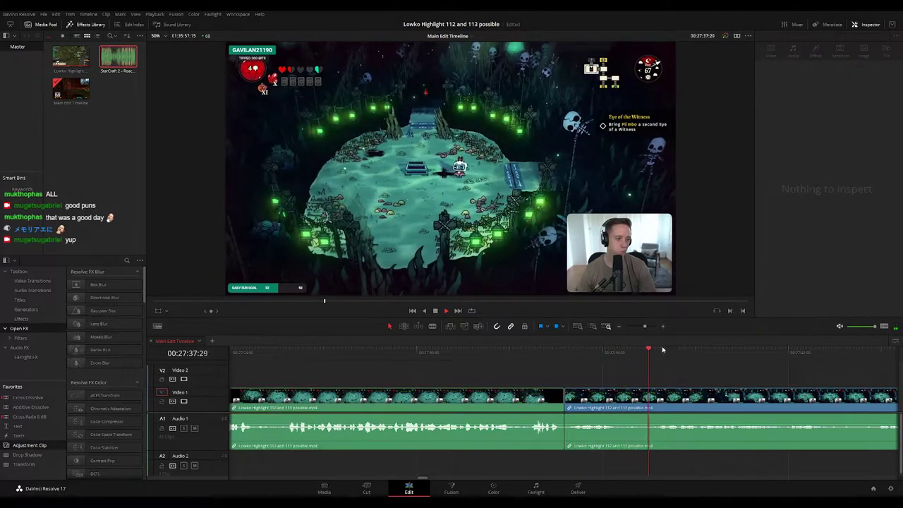
Play back the section from about 27:37 to 27:53, up to the Escaped! screen, looking for the next pause
left_click_drag(645, 326, 638, 327)
left_click_drag(633, 371, 497, 371)
scroll(525, 382, "right", 5)
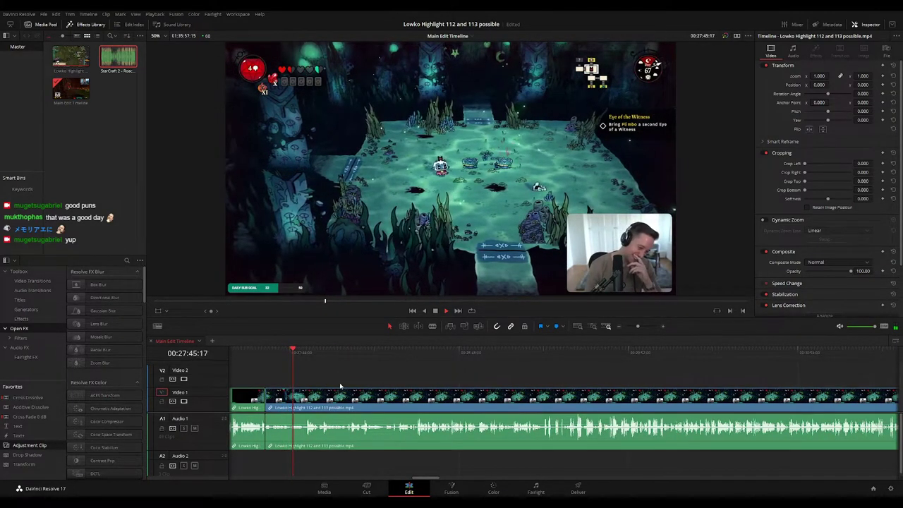
scroll(340, 385, "up", 3)
left_click_drag(608, 381, 456, 371)
scroll(536, 390, "up", 2)
left_click_drag(611, 379, 465, 367)
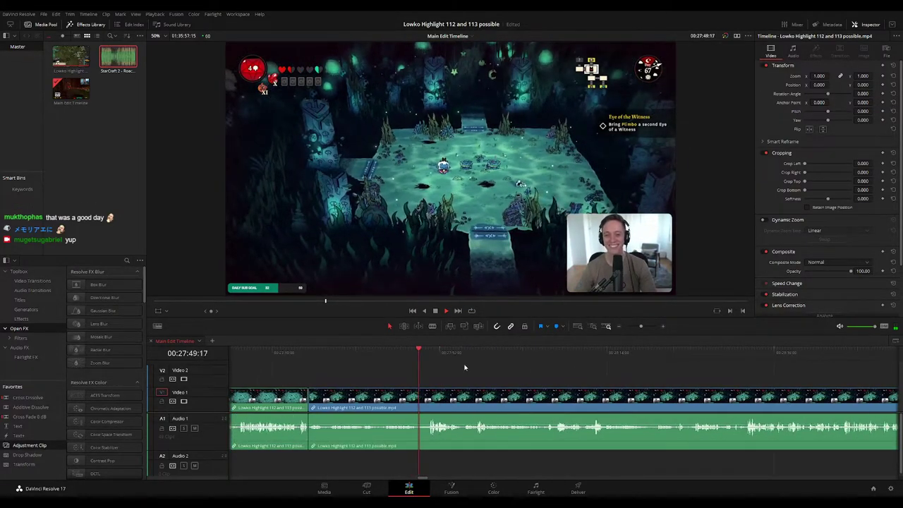
scroll(464, 367, "right", 2)
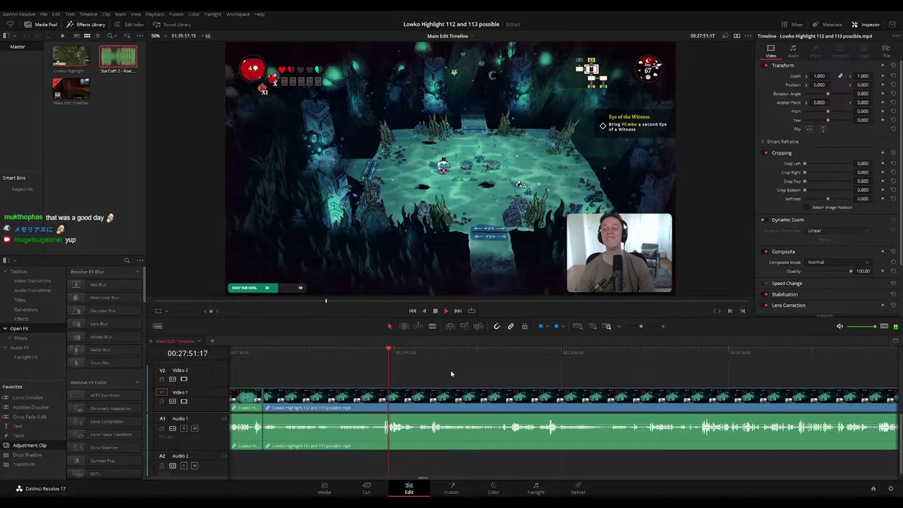
scroll(514, 391, "up", 2)
left_click_drag(614, 380, 440, 360)
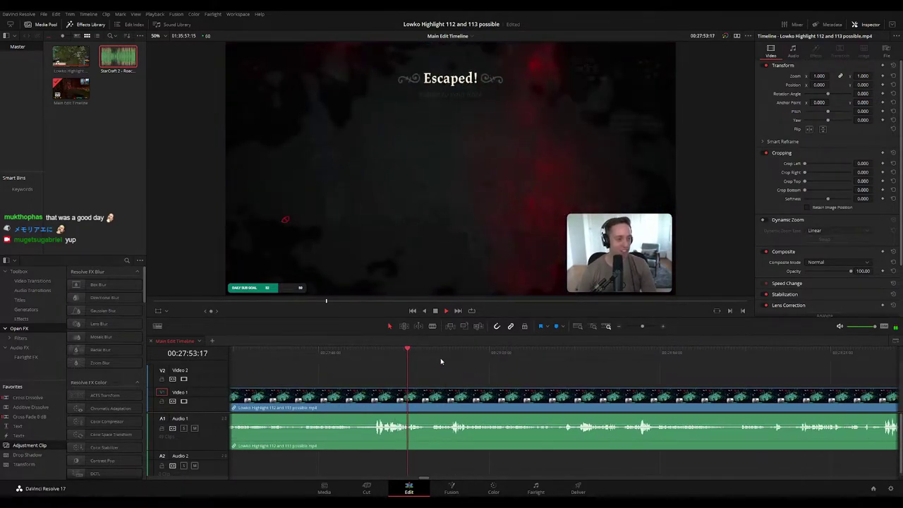
Cut out the short stretch at about 27:54:49 on the Escaped! screen, close the gap, and colour the clip before it green
key("b")
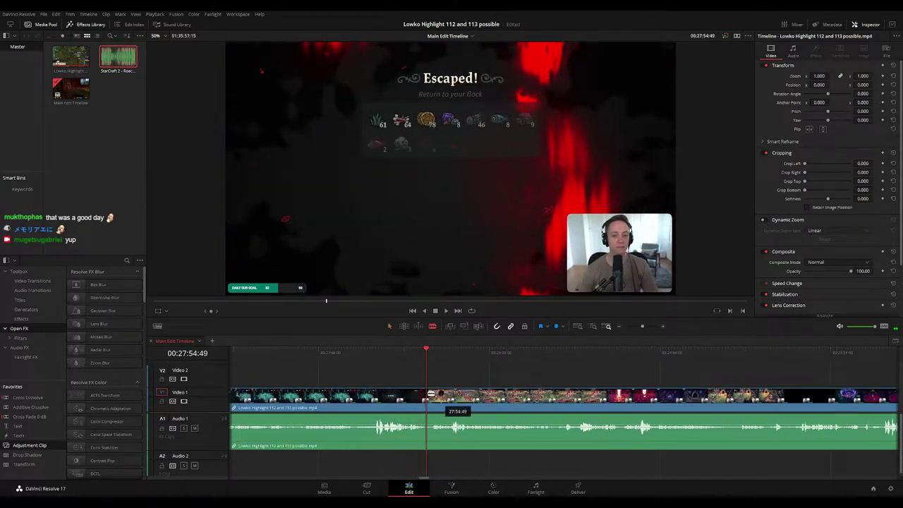
left_click(427, 396)
key("a")
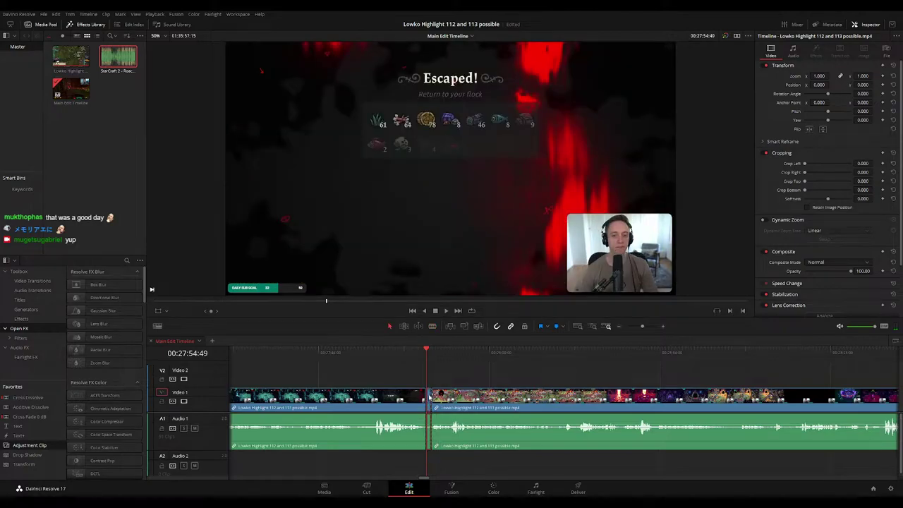
key("Delete")
key("space")
left_click(422, 396)
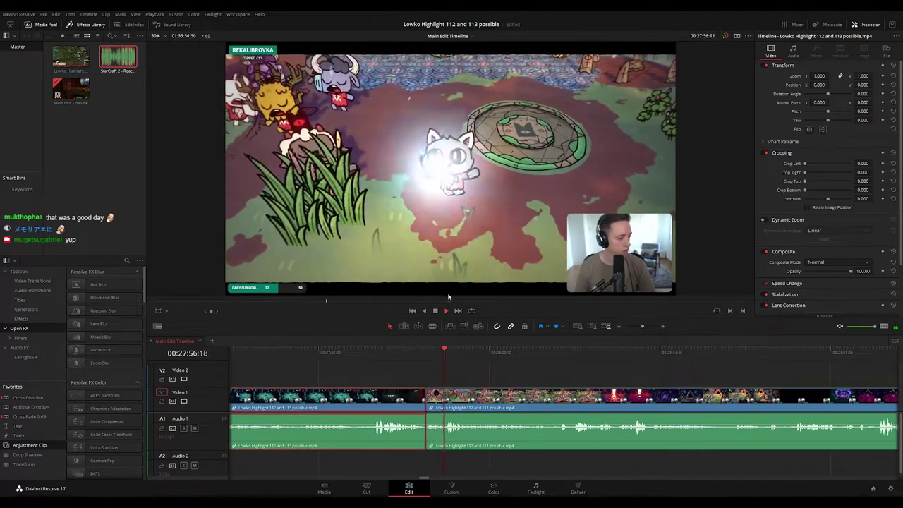
left_click(542, 376)
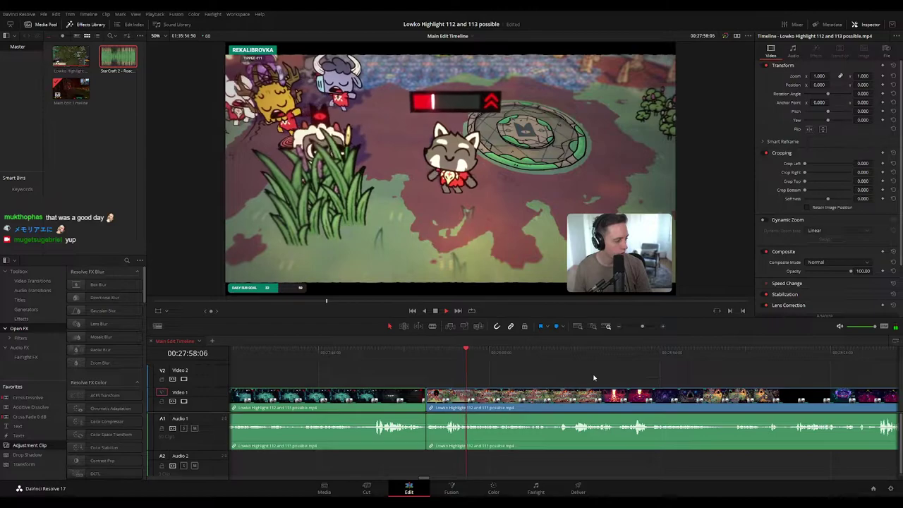
Review the cult base gameplay from about 27:58 to 28:10, checking the waveform for the next cut point
left_click_drag(593, 377, 508, 367)
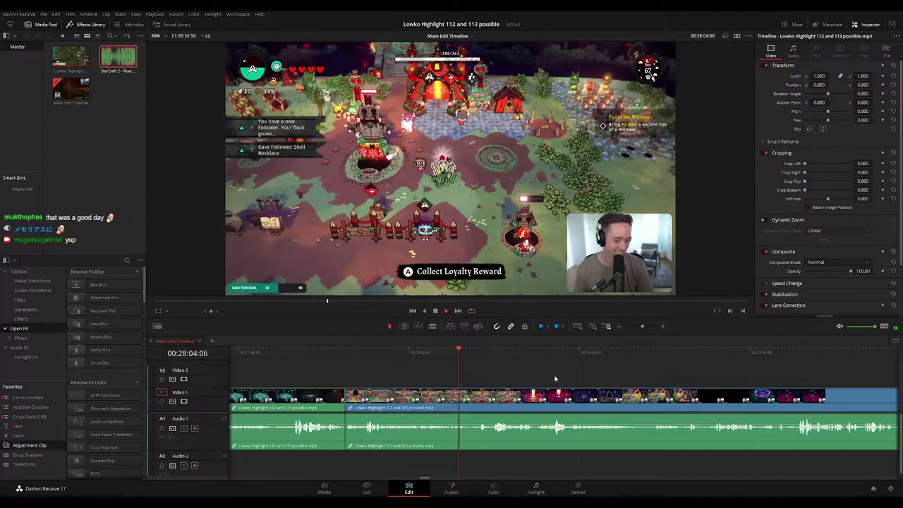
scroll(504, 372, "right", 2)
scroll(504, 372, "right", 1)
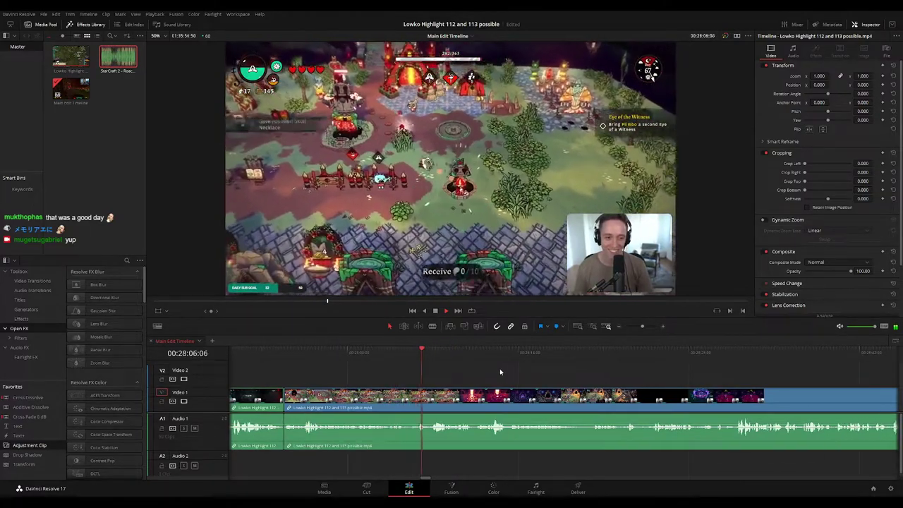
scroll(499, 368, "right", 2)
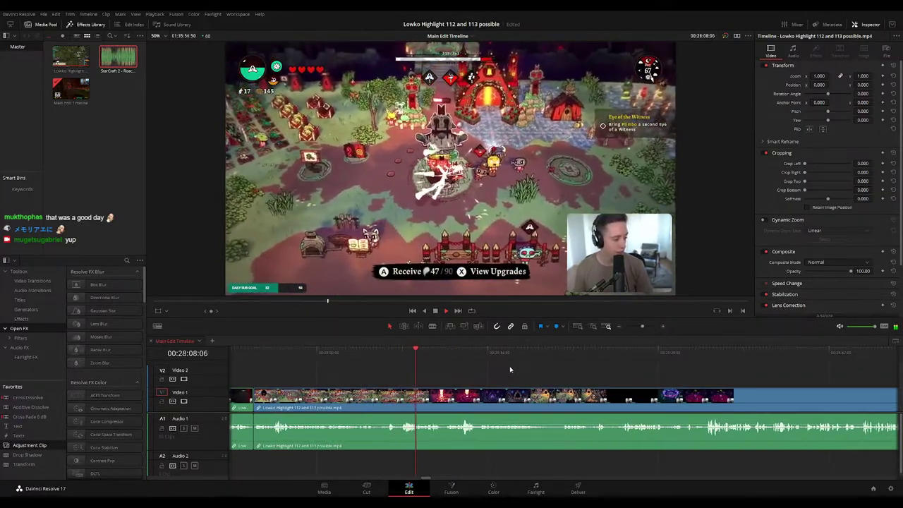
scroll(482, 393, "up", 3)
left_click_drag(626, 380, 513, 368)
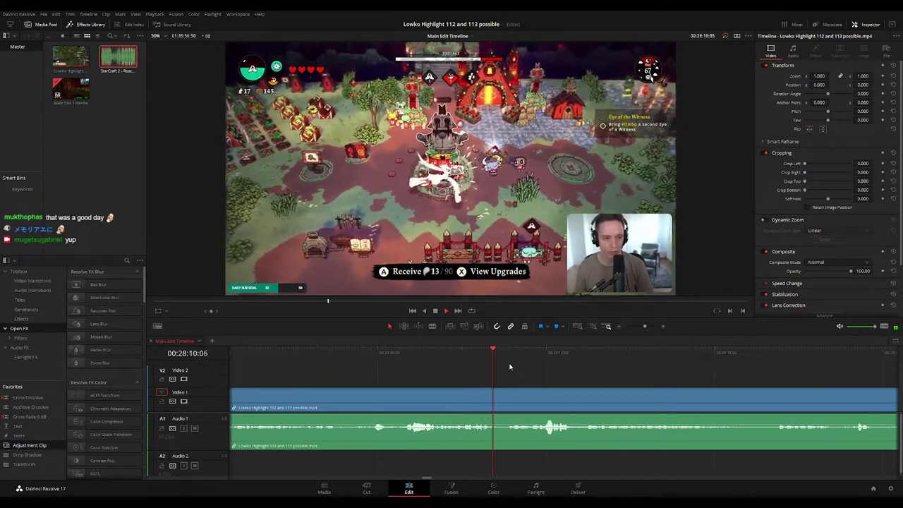
Cut a few frames out at about 28:10:14, close the gap, and colour-mark the clip before the cut
key("space")
key("ctrl+b")
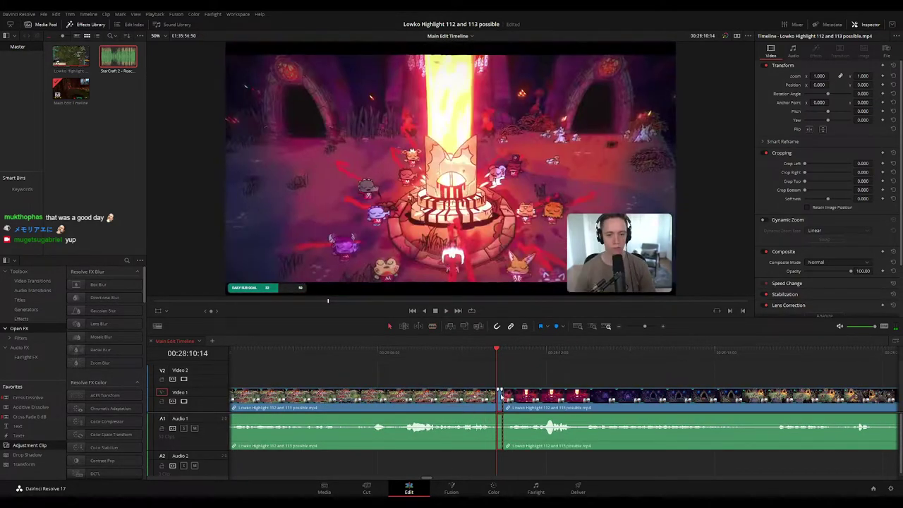
key("space")
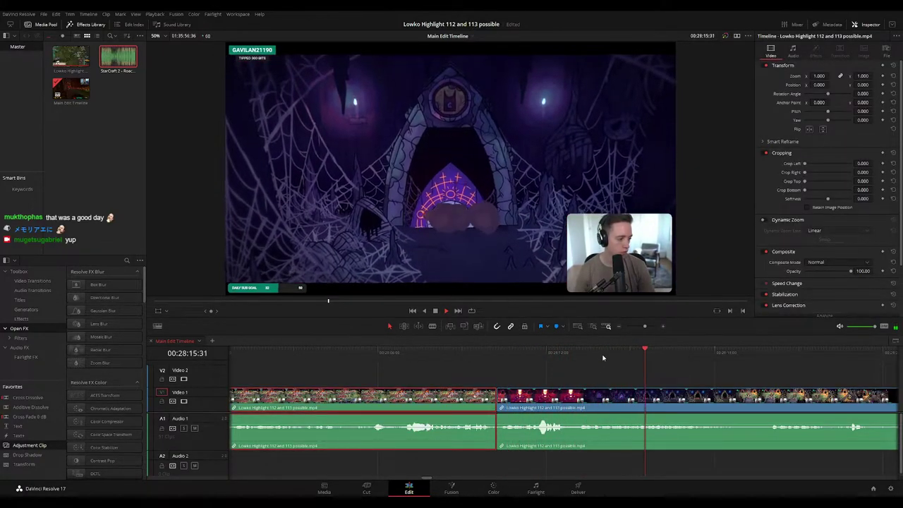
left_click_drag(642, 326, 635, 326)
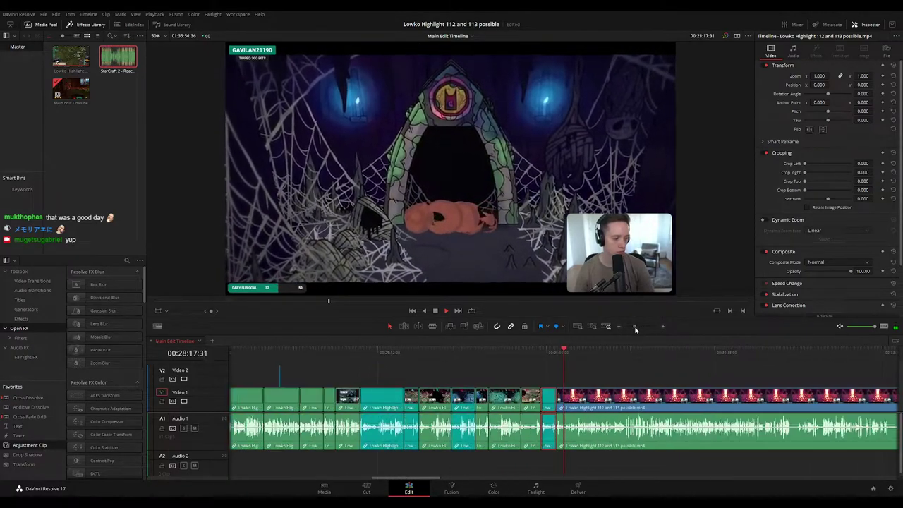
Play back the section from about 28:17 to 28:29, up to the Silk Cradle title, looking for the next cut point
mouse_move(515, 371)
left_mouse_down()
mouse_move(357, 405)
mouse_move(514, 379)
mouse_move(521, 368)
left_mouse_up()
left_click(395, 380)
left_click(521, 397)
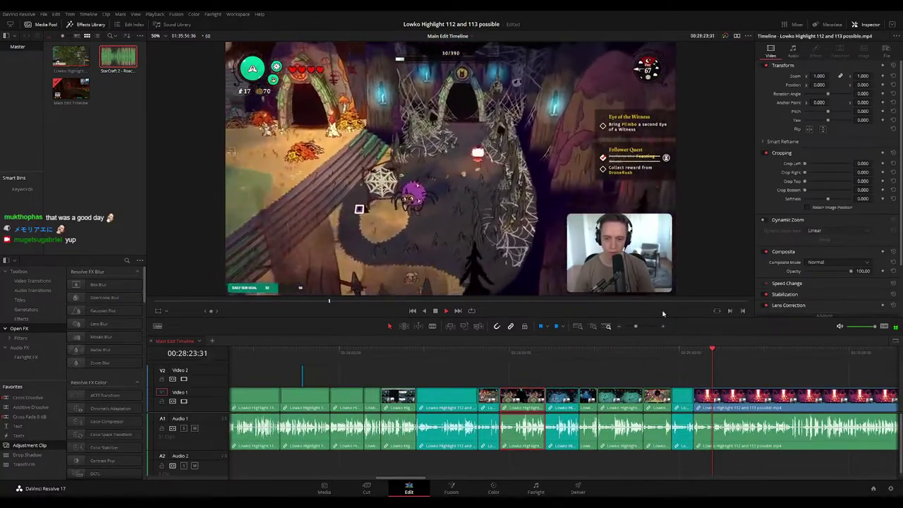
left_click_drag(662, 379, 593, 402)
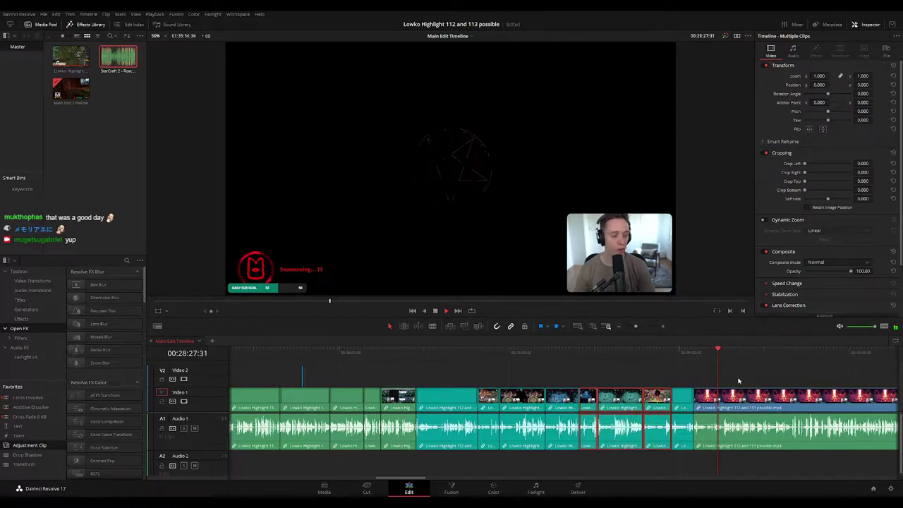
left_click(755, 377)
scroll(706, 375, "right", 5)
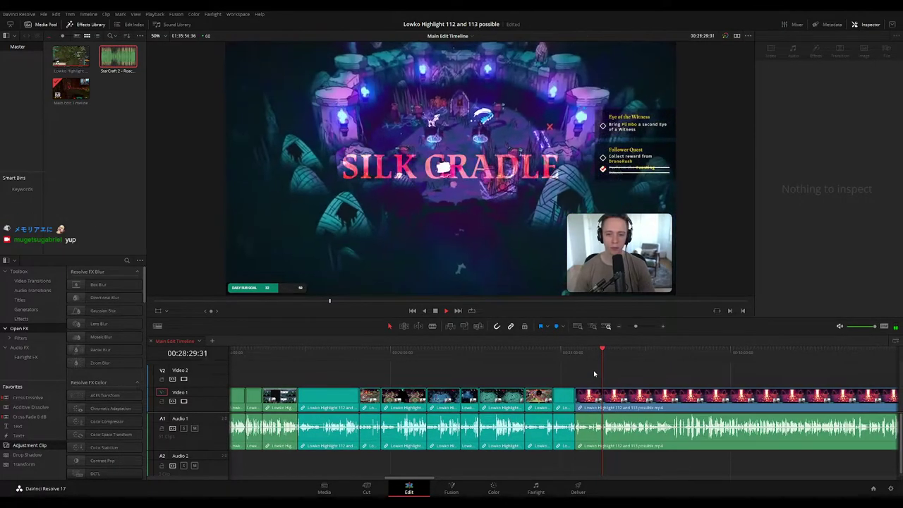
Cut a few frames out at about 28:29:56 on the Silk Cradle title, close the gap, and colour the clip before it teal
scroll(572, 388, "up", 8)
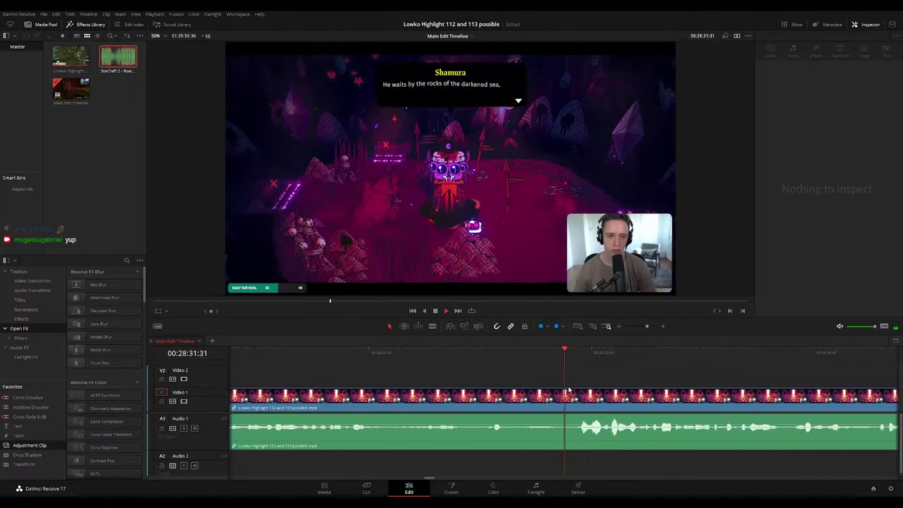
left_click(478, 390)
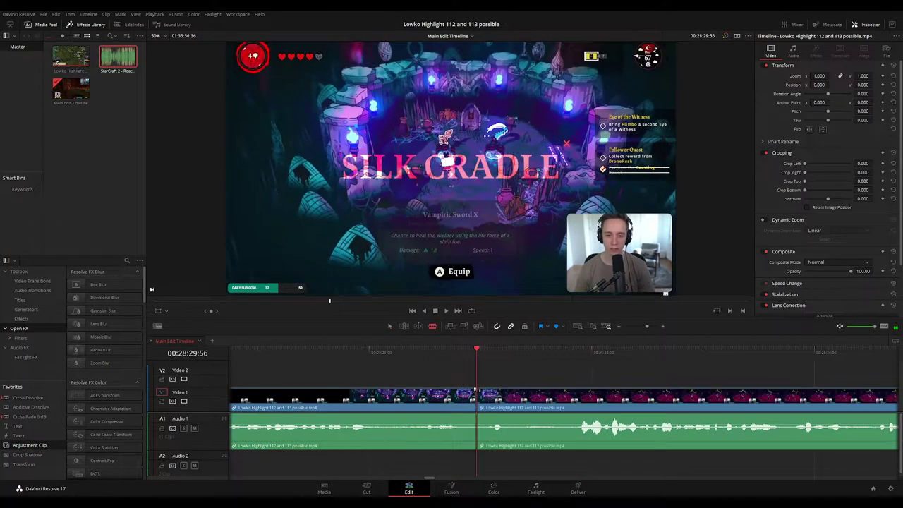
left_click(483, 396)
key("a")
left_click(481, 397)
key("Delete")
key("space")
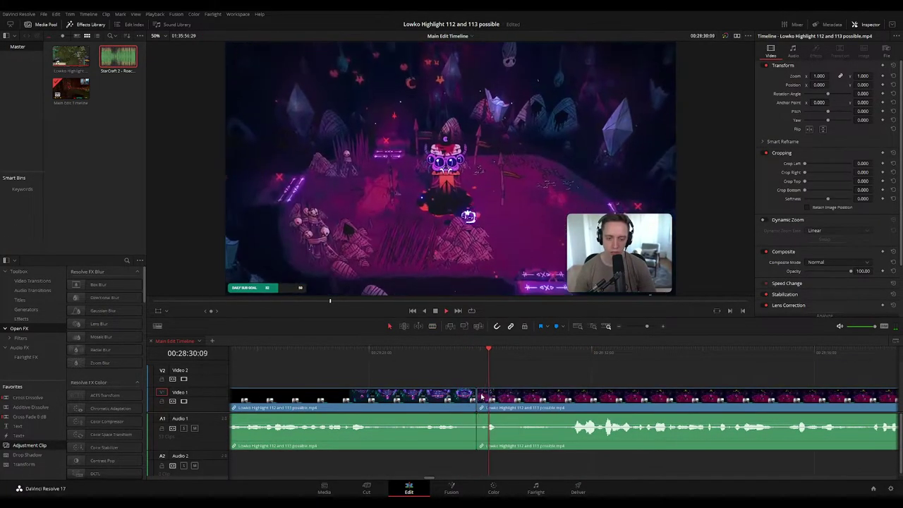
left_click(473, 392)
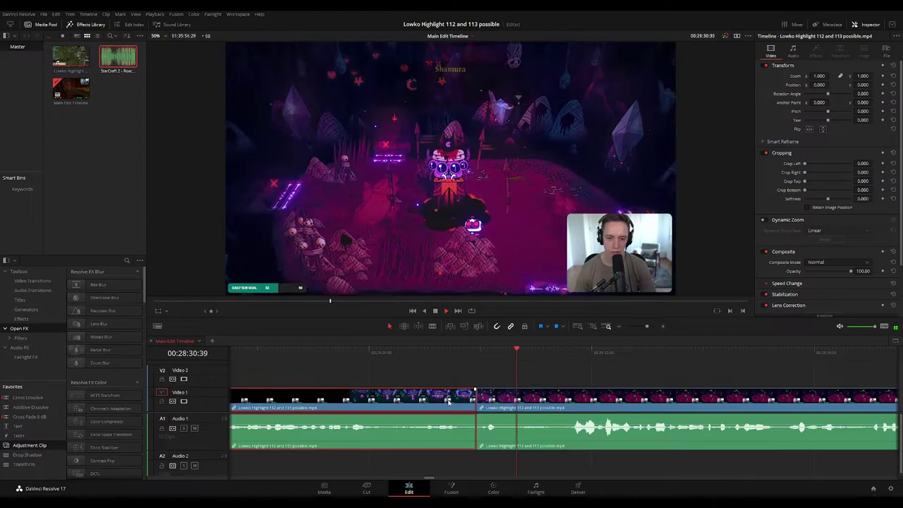
scroll(595, 367, "down", 4)
left_click(592, 368)
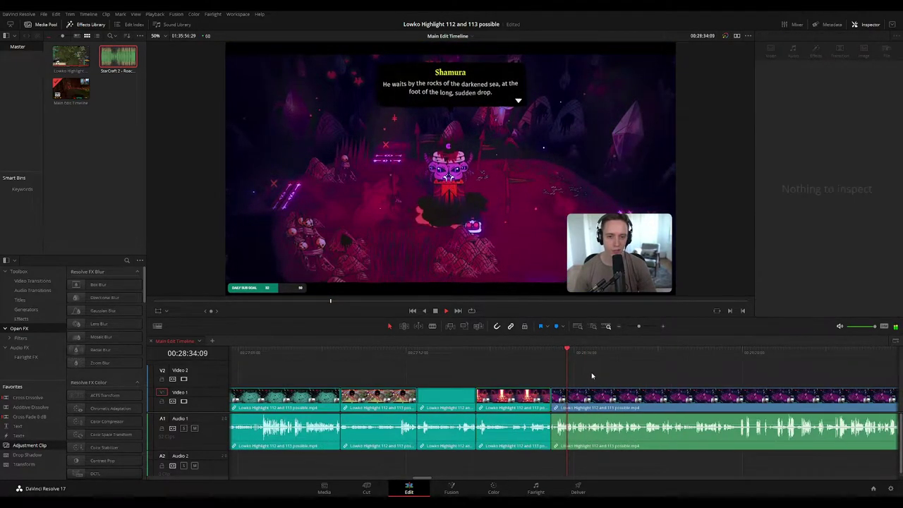
Replay from the new cut at about 28:30 and skim the Shamura dialogue to about 28:55, checking the waveform for pauses
scroll(592, 372, "down", 5)
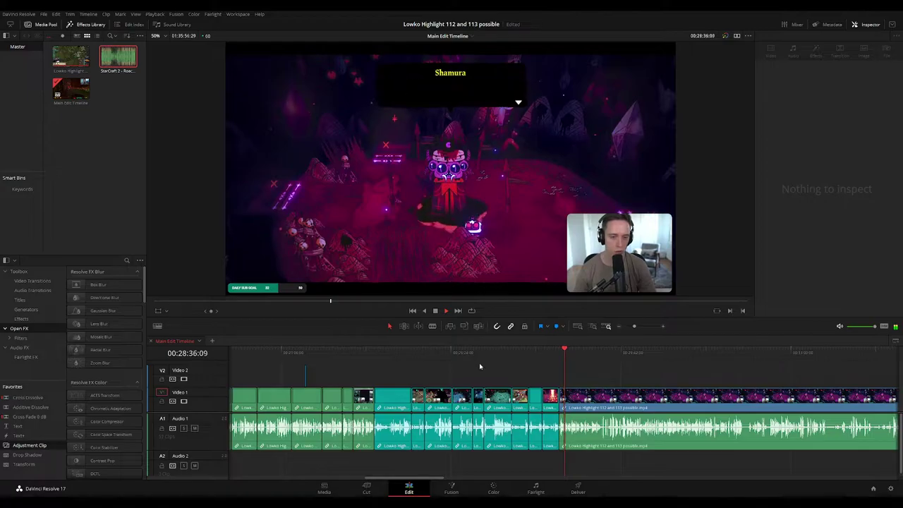
key("space")
left_click_drag(370, 351, 558, 352)
key("space")
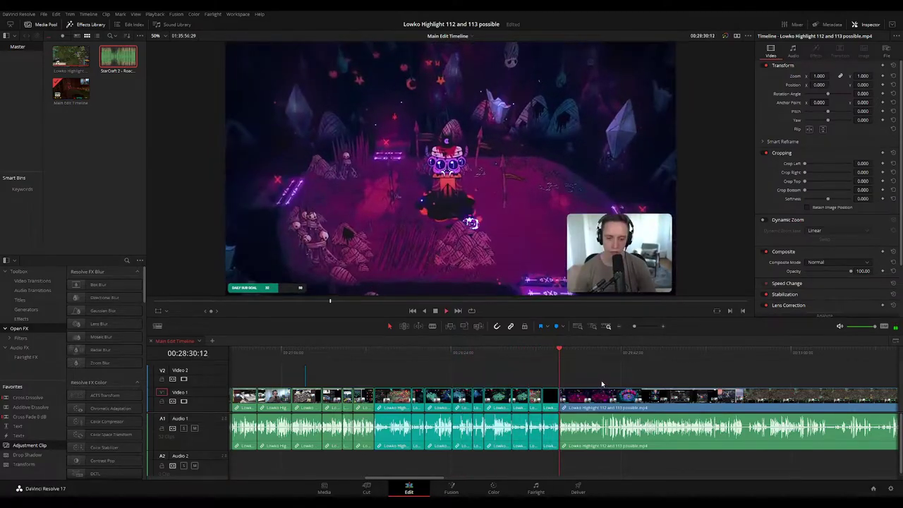
scroll(605, 380, "up", 5)
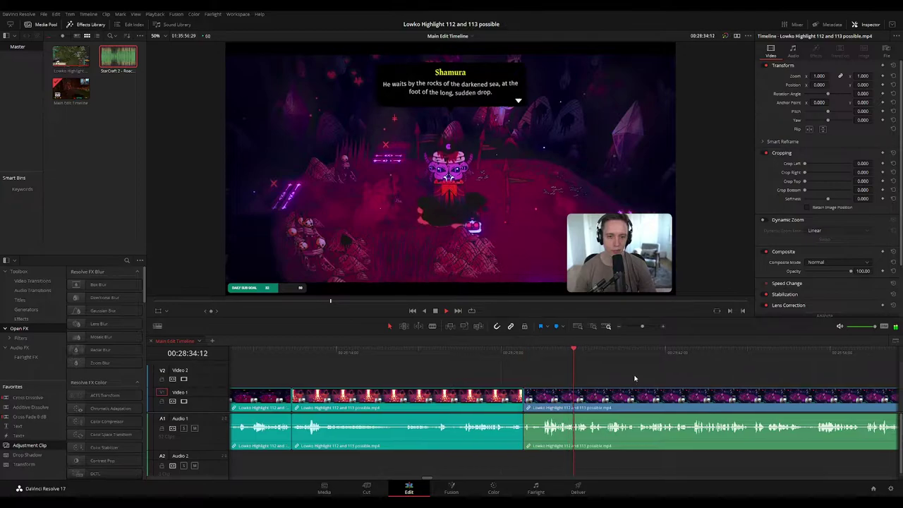
left_click_drag(638, 379, 475, 368)
scroll(465, 369, "right", 1)
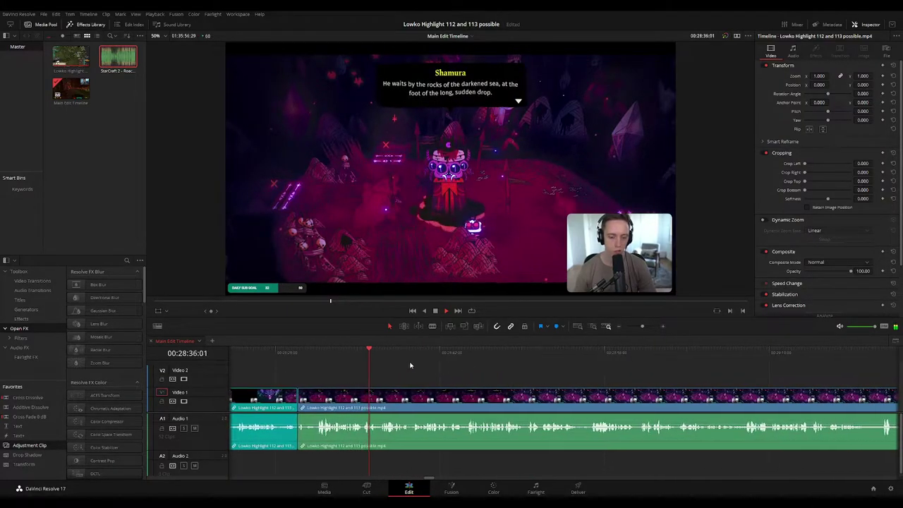
left_click_drag(397, 352, 464, 352)
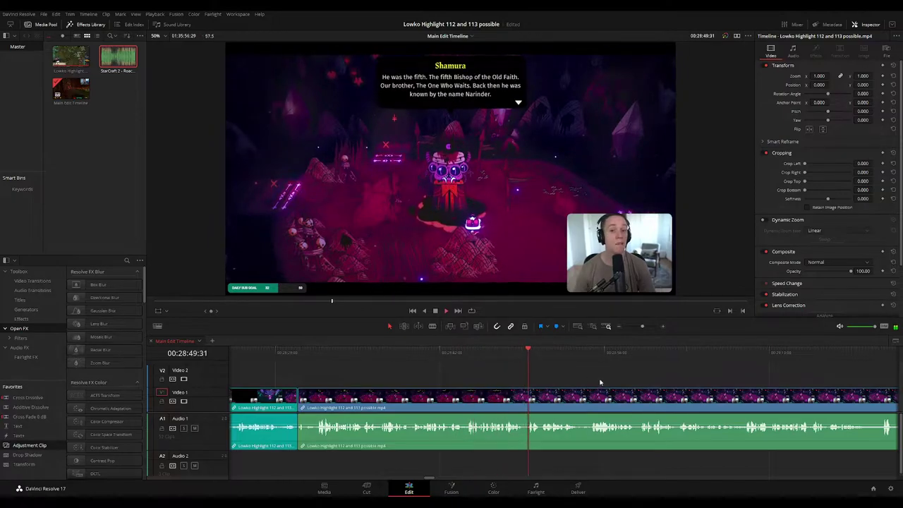
key("space")
left_click_drag(417, 350, 459, 353)
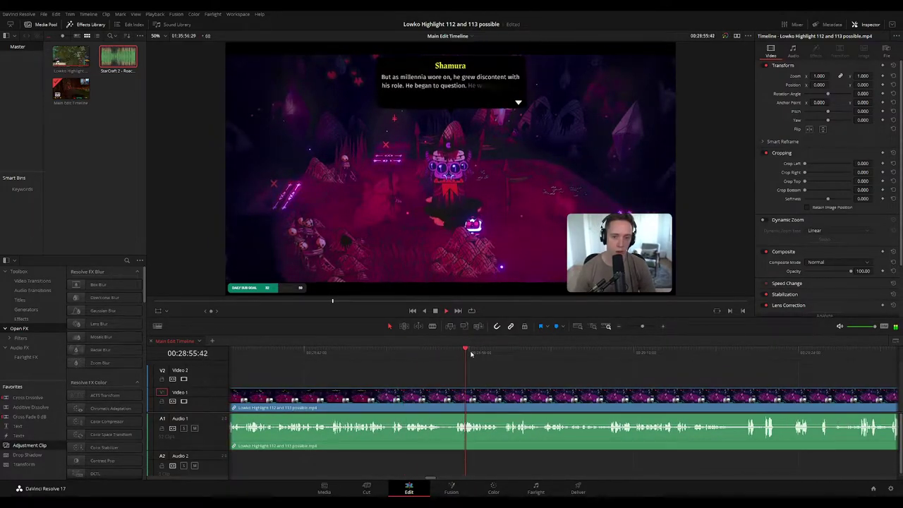
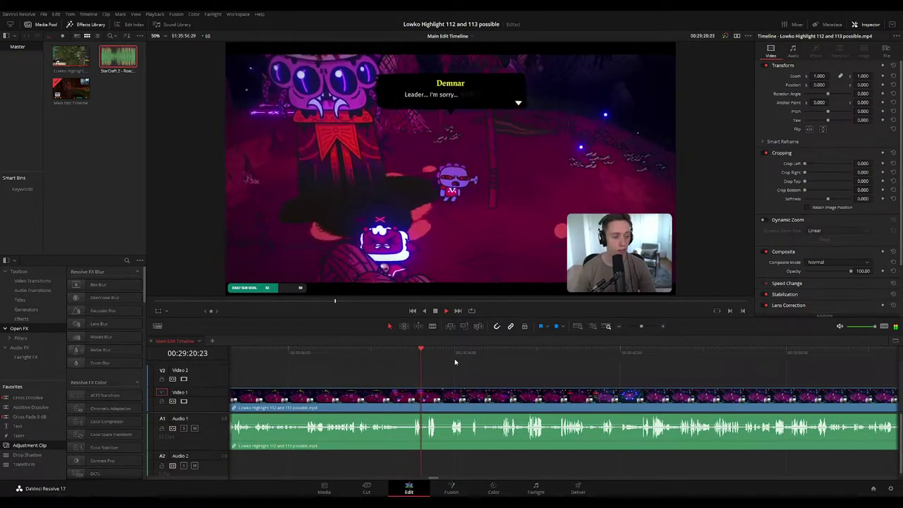
Review the dungeon gameplay from about 29:20 to 30:08, up to the switch to the desktop footage, for the next cut point
left_click(447, 352)
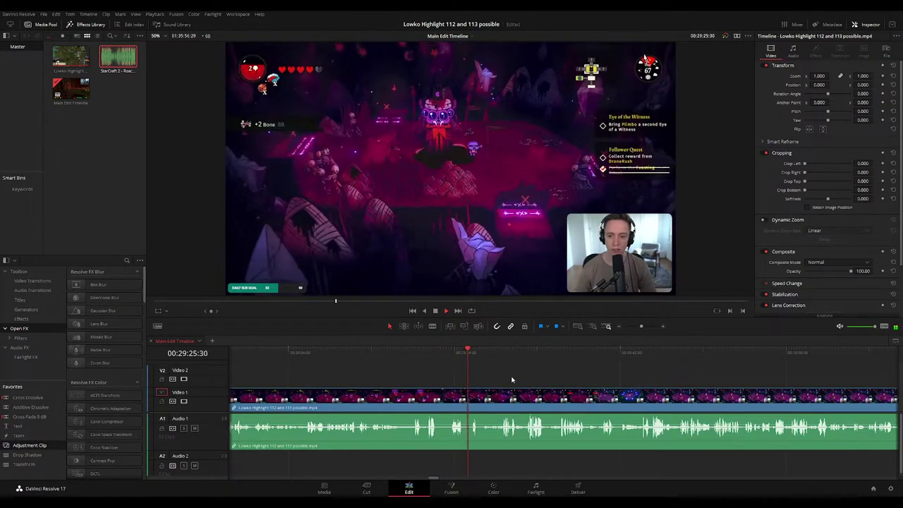
left_click_drag(544, 381, 454, 369)
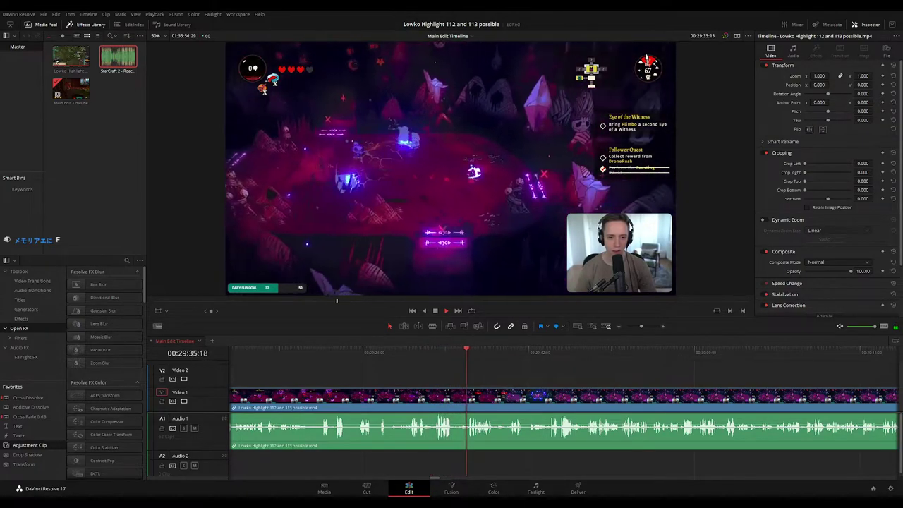
left_click_drag(524, 371, 486, 368)
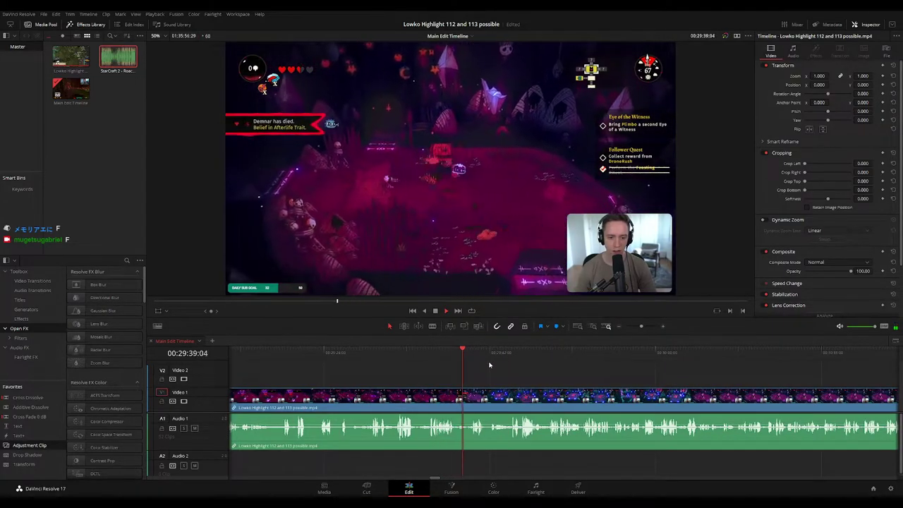
scroll(497, 370, "right", 2)
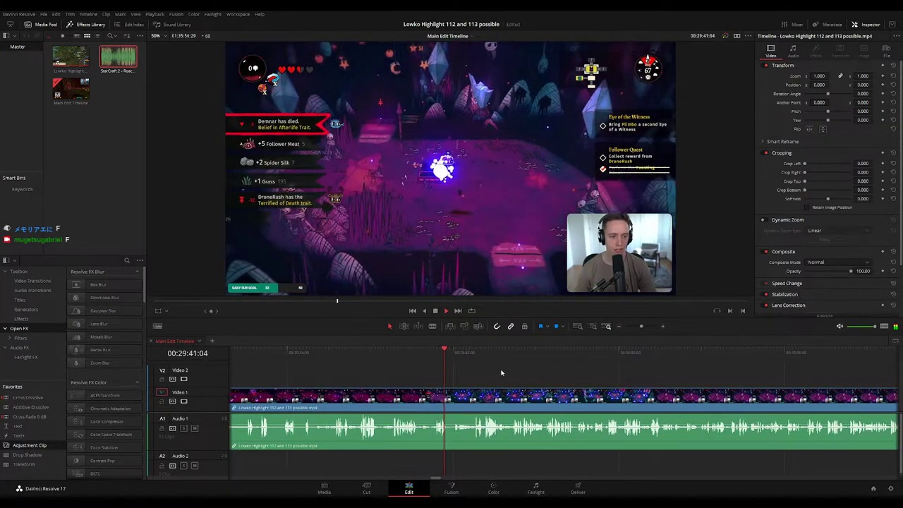
left_click_drag(641, 327, 642, 329)
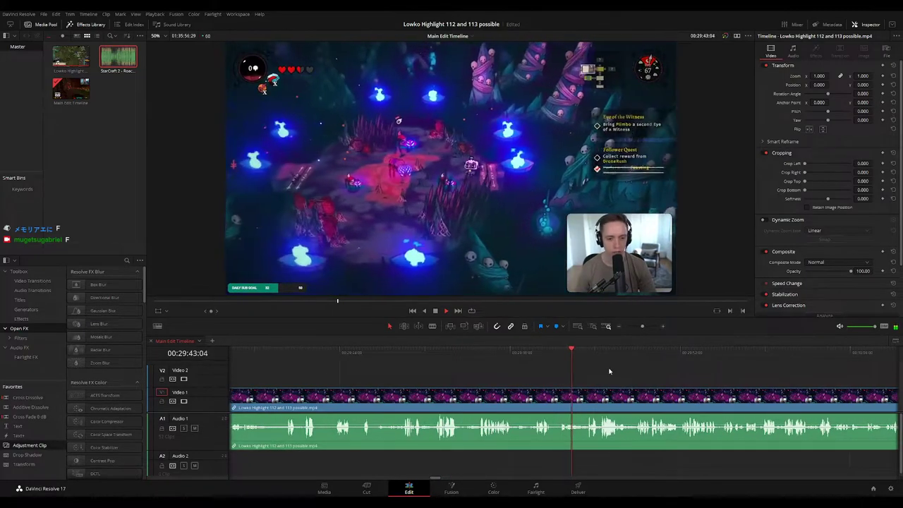
left_click_drag(611, 371, 519, 365)
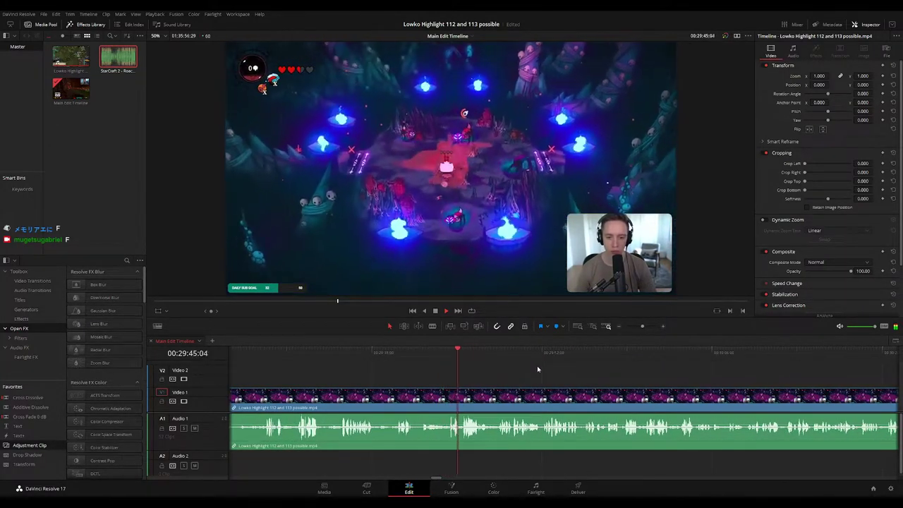
scroll(456, 361, "right", 4)
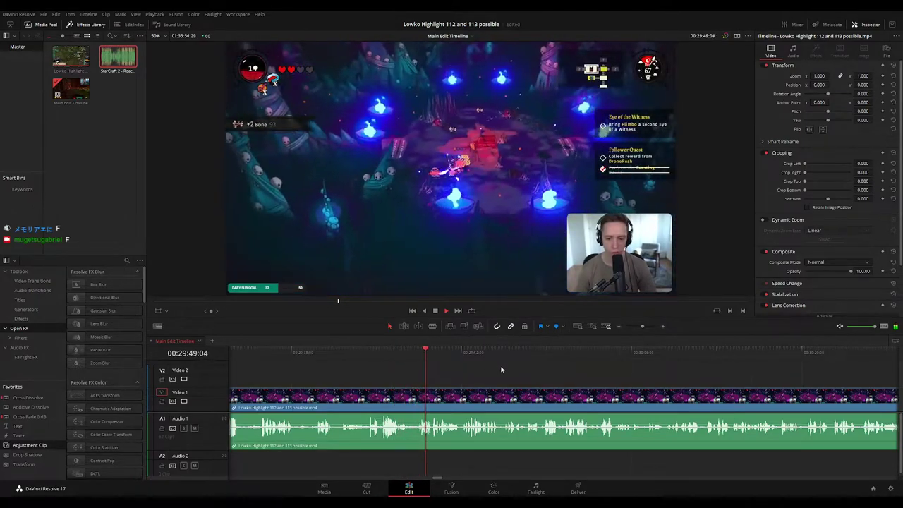
scroll(500, 373, "right", 3)
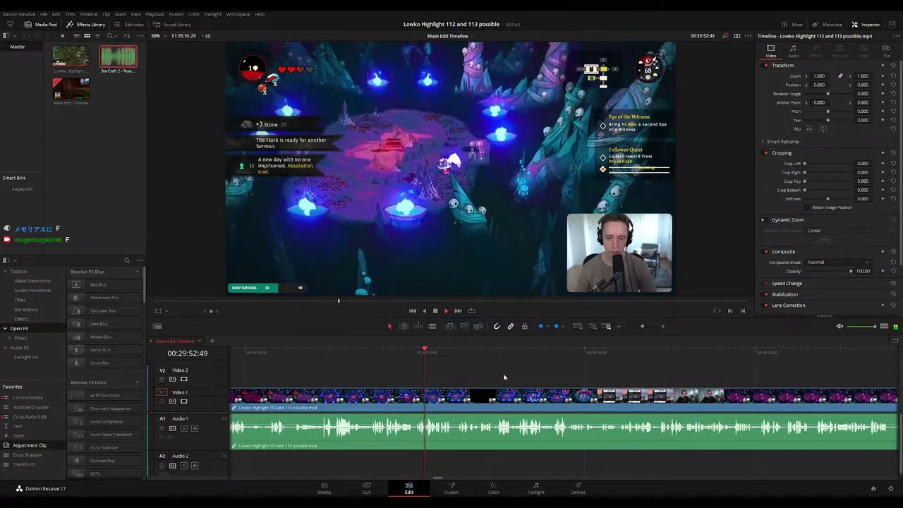
scroll(482, 372, "right", 2)
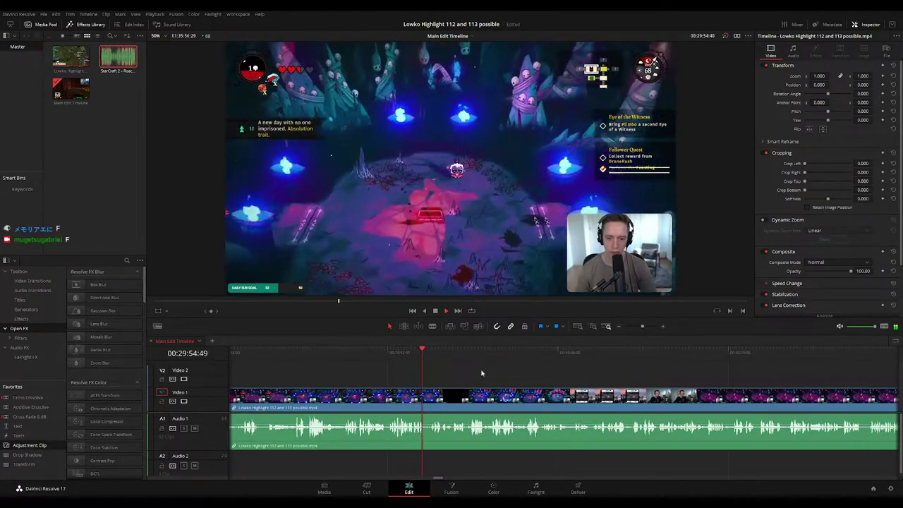
scroll(480, 372, "right", 2)
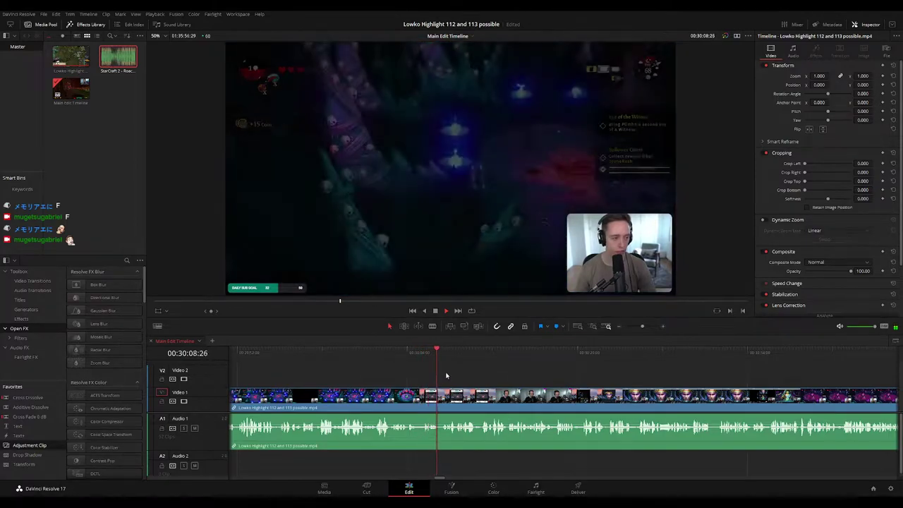
Cut out the few frames at about 30:08:41 where the gameplay switches to the Reddit page, close the gap, and colour the preceding clip teal
key("space")
scroll(447, 382, "up", 3)
key("b")
left_click(565, 400)
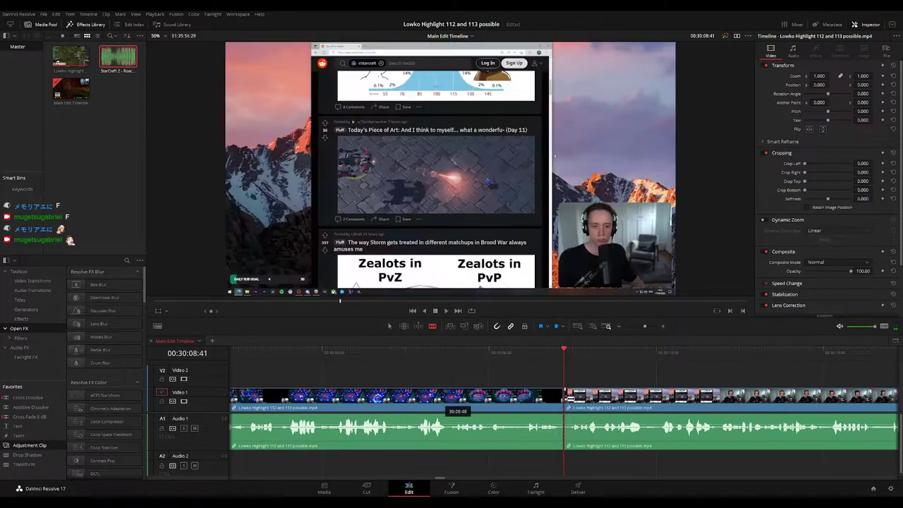
left_click(572, 399)
key("space")
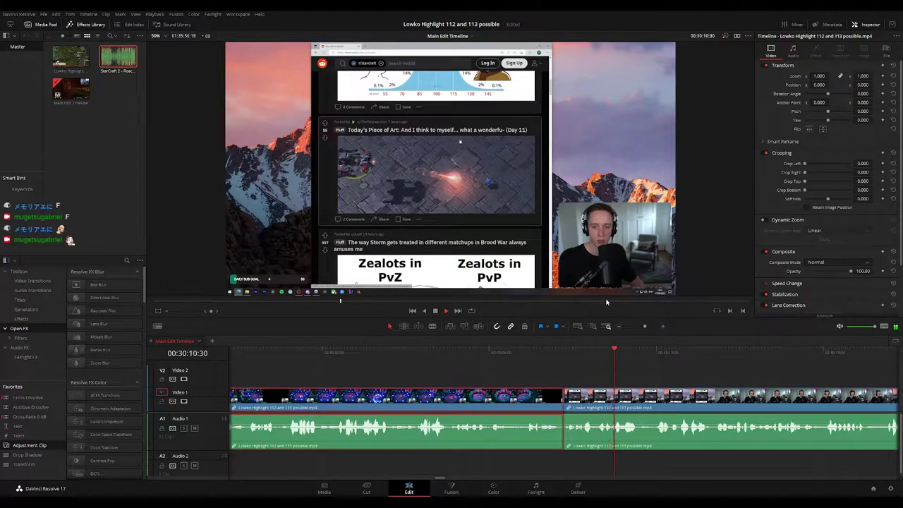
key("1")
left_click(672, 375)
Review the Reddit and Twitter artwork footage from about 30:10 to 30:39, checking the waveform for the next pause
left_click_drag(644, 326, 638, 326)
left_click_drag(635, 378, 435, 368)
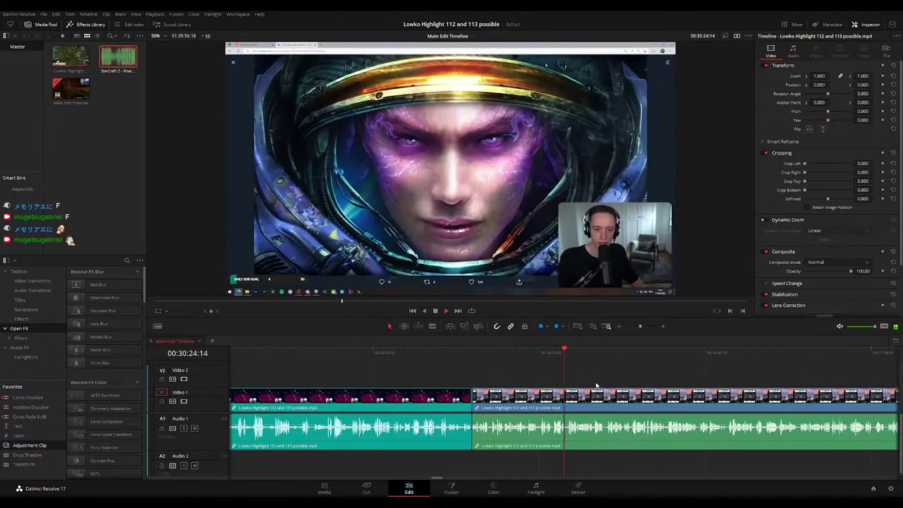
left_click_drag(599, 389, 431, 362)
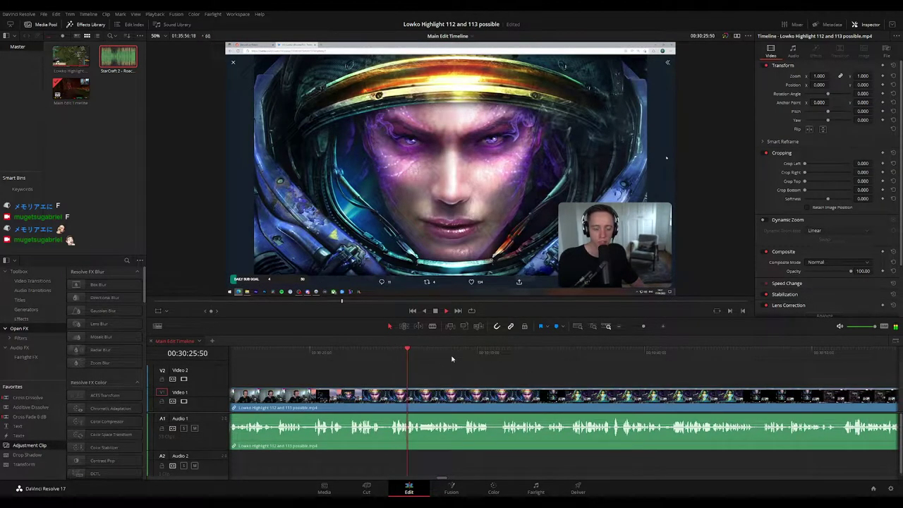
left_click_drag(512, 364, 414, 354)
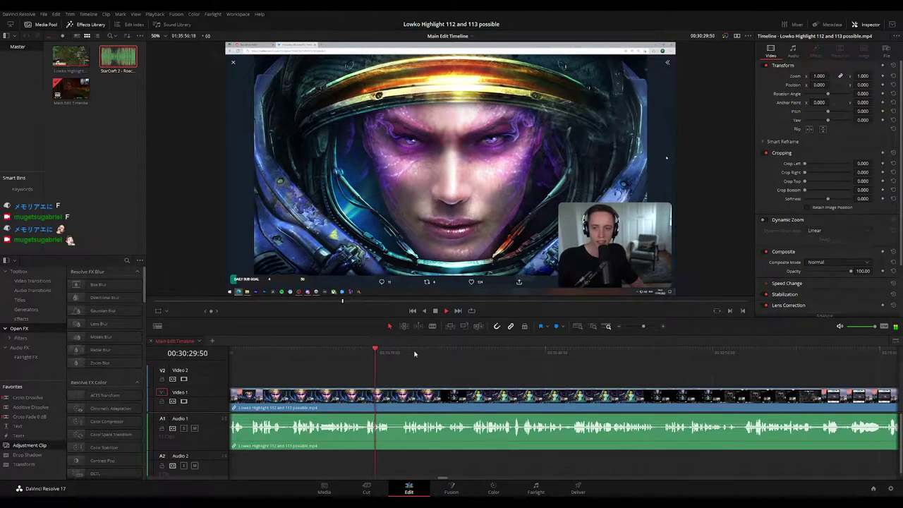
scroll(385, 363, "down", 2)
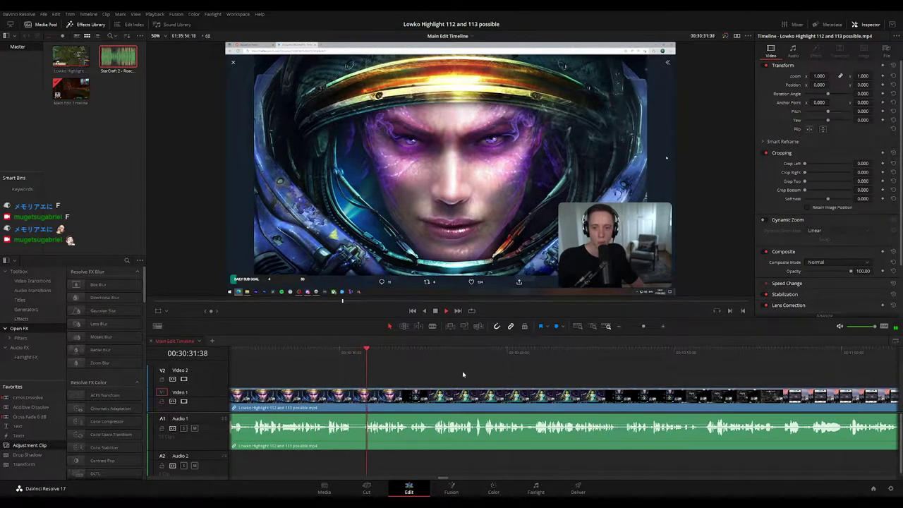
scroll(462, 375, "down", 3)
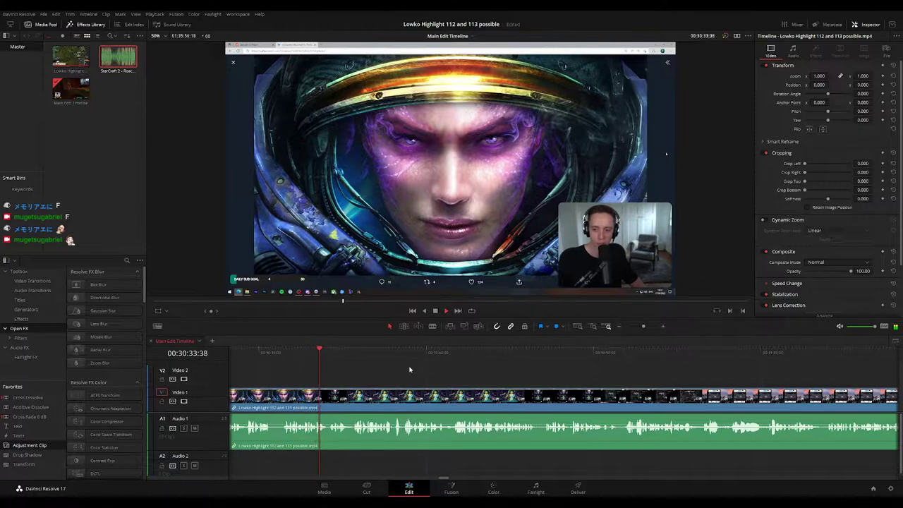
scroll(468, 375, "down", 1)
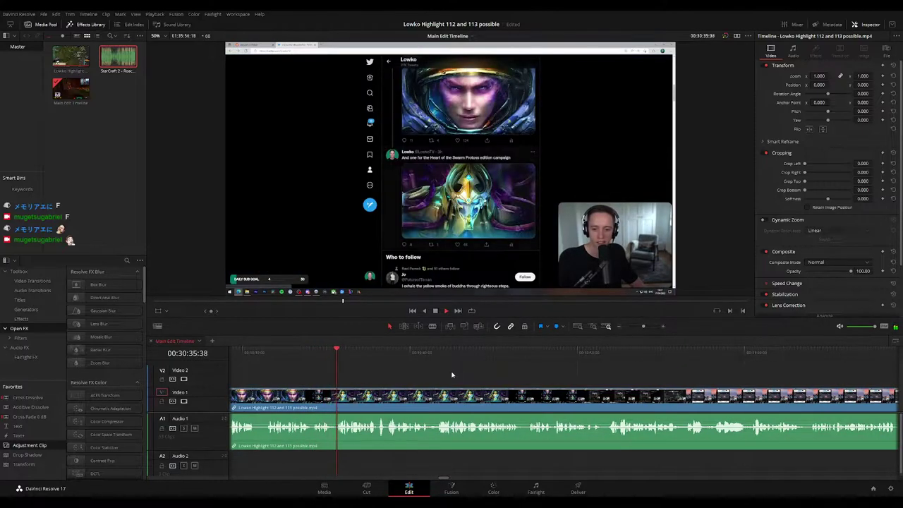
scroll(434, 373, "down", 1)
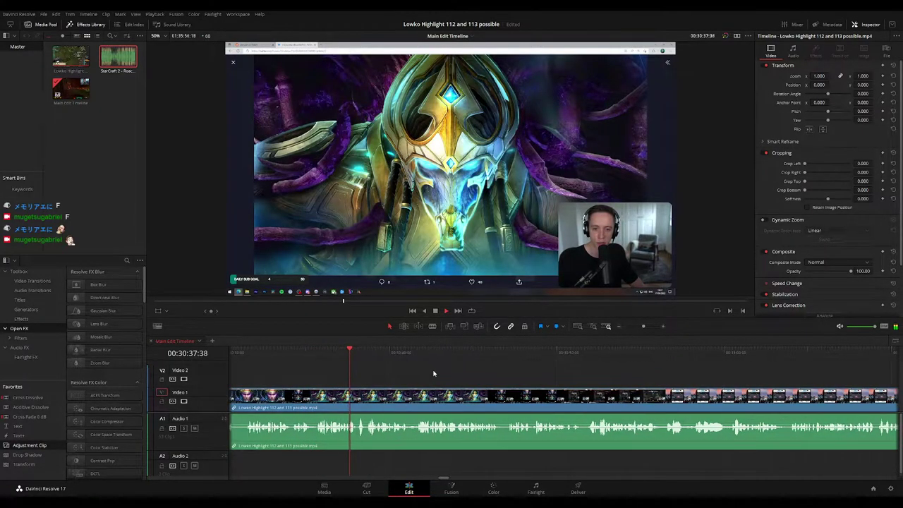
scroll(467, 375, "down", 1)
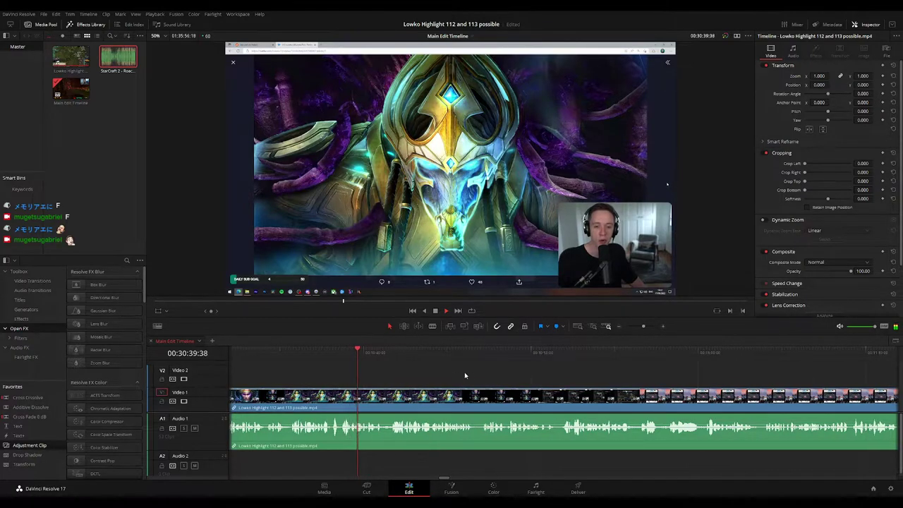
Cut out the short pause at about 30:51:28 before the footage switches from Twitter to Reddit, close the gap, and colour the preceding clip teal
scroll(451, 373, "down", 2)
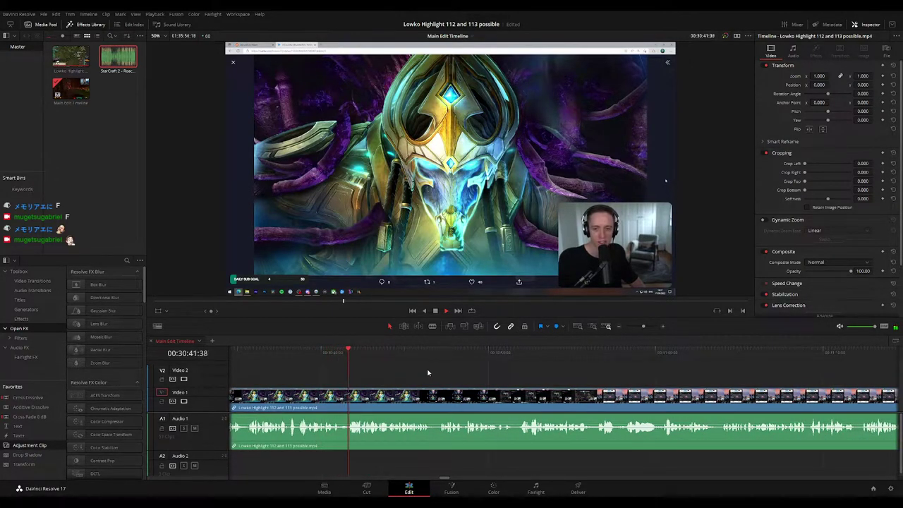
scroll(427, 373, "down", 2)
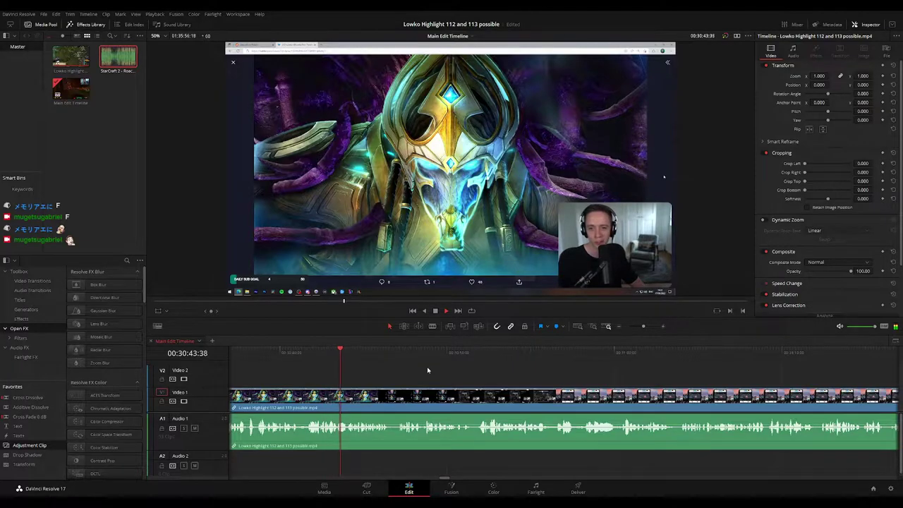
scroll(466, 377, "down", 2)
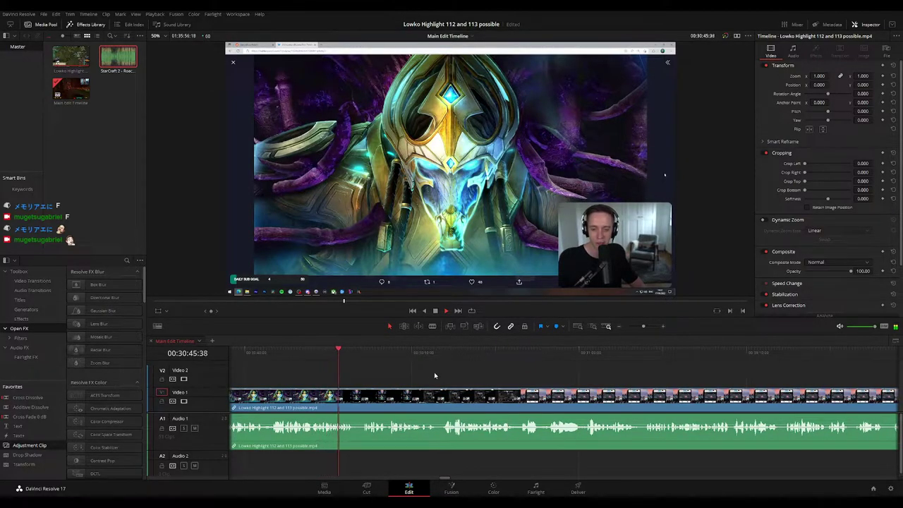
scroll(437, 377, "down", 2)
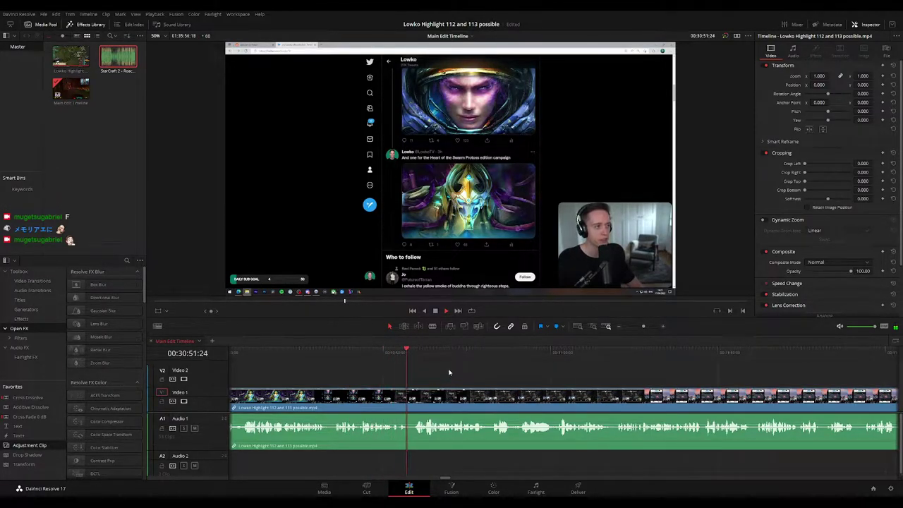
left_click(520, 354)
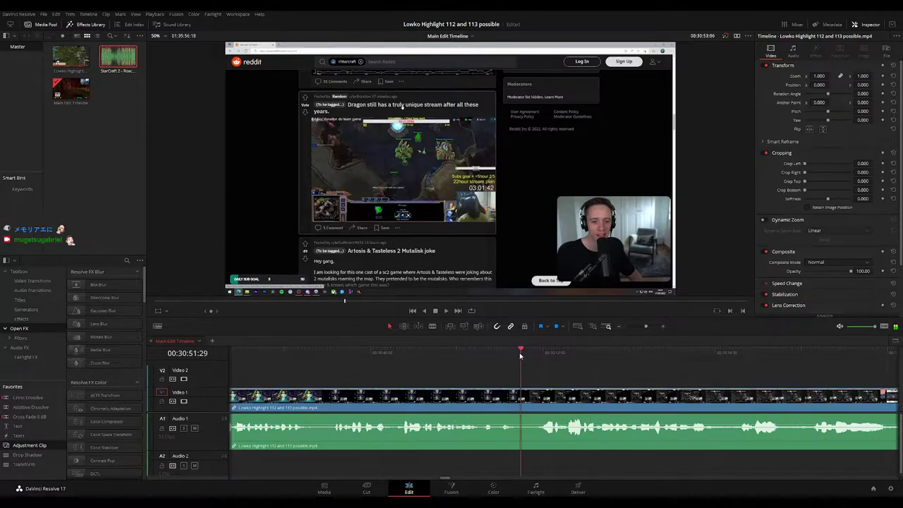
key("b")
left_click(526, 402)
left_click(533, 403)
key("a")
left_click(528, 406)
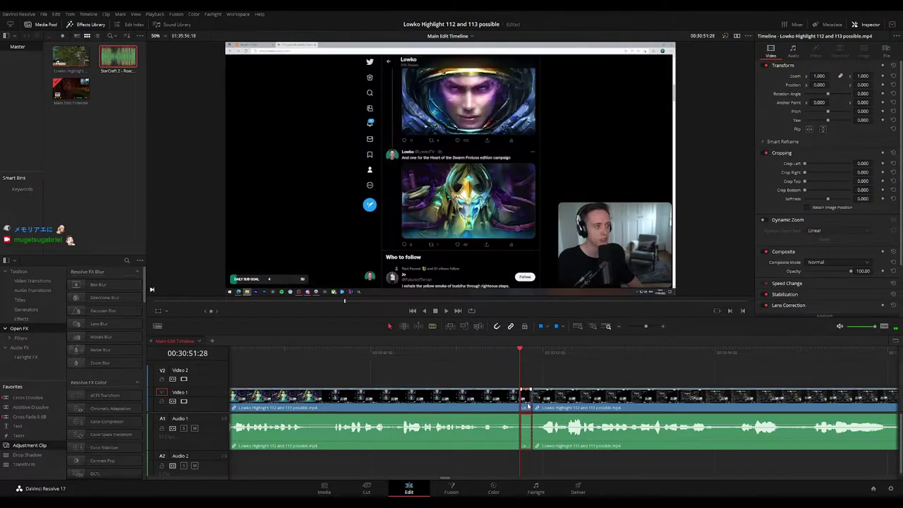
key("Delete")
key("space")
left_click(492, 402)
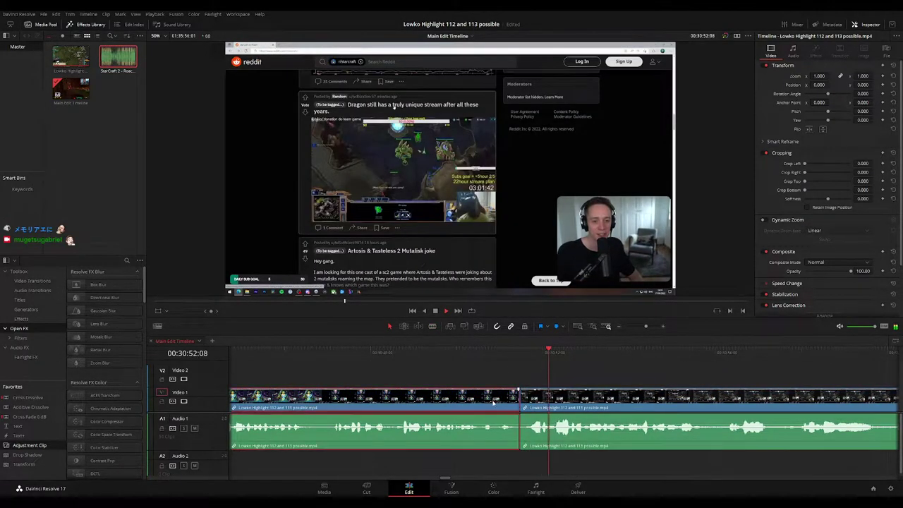
key("g")
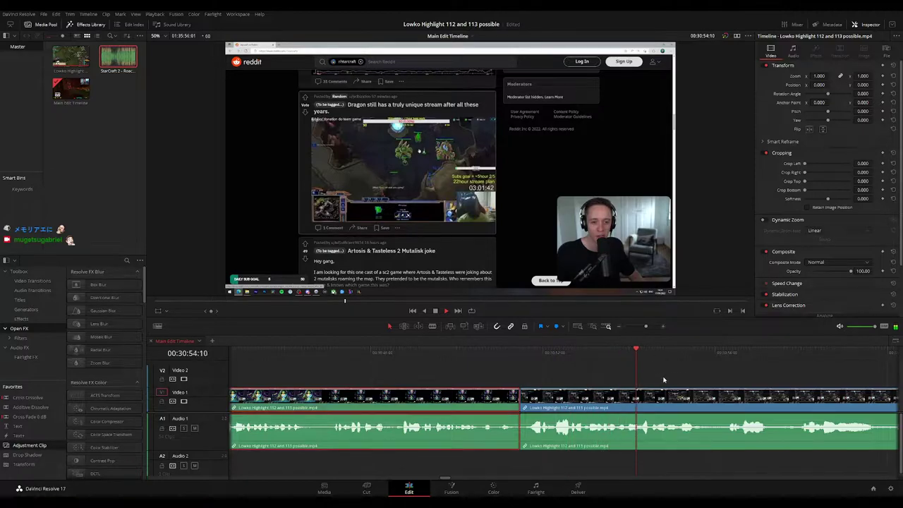
Add an Adjustment Clip on Video 2 from about 30:59:59, over the enlarged StarCraft stream image, and set its zoom to 1.660
left_click(665, 378)
left_click_drag(646, 327, 642, 327)
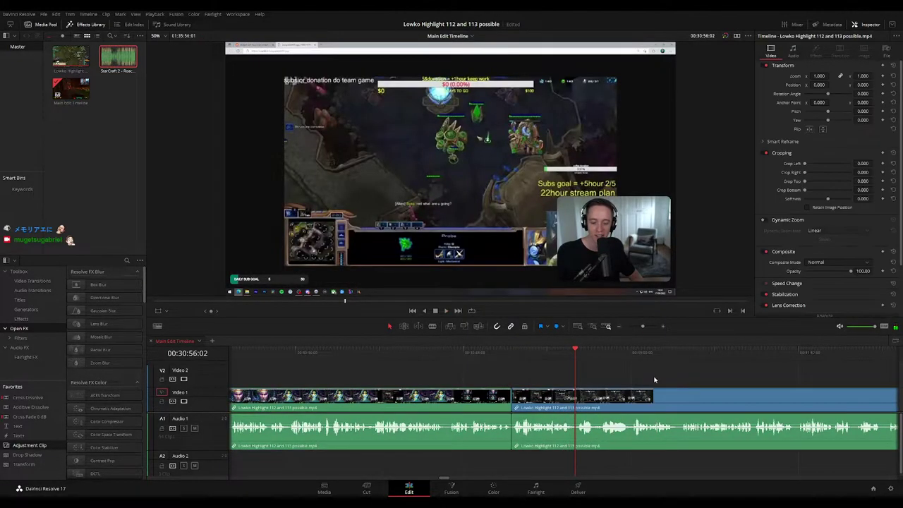
left_click_drag(681, 380, 444, 357)
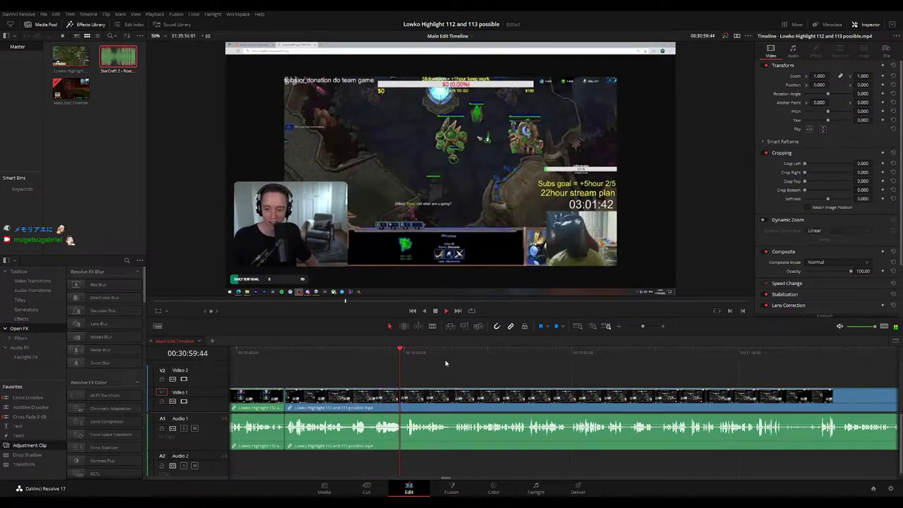
left_click_drag(413, 352, 404, 350)
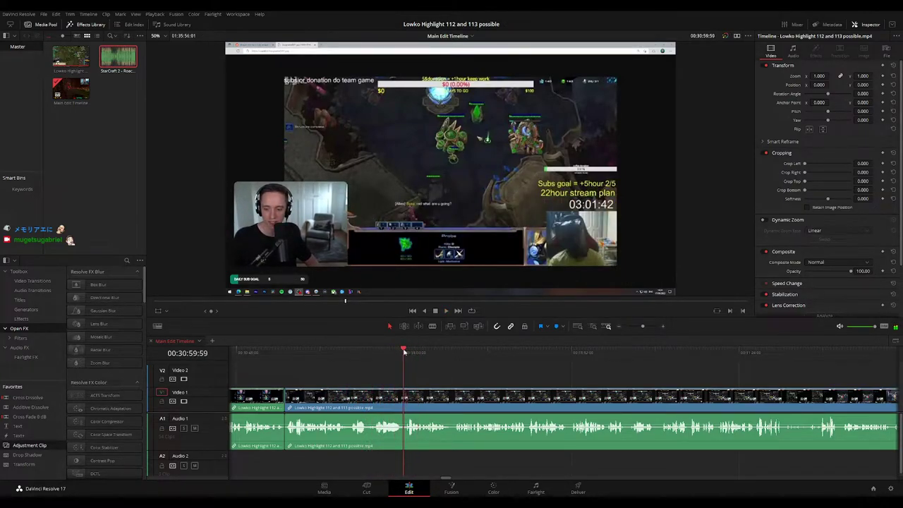
left_click_drag(39, 446, 433, 382)
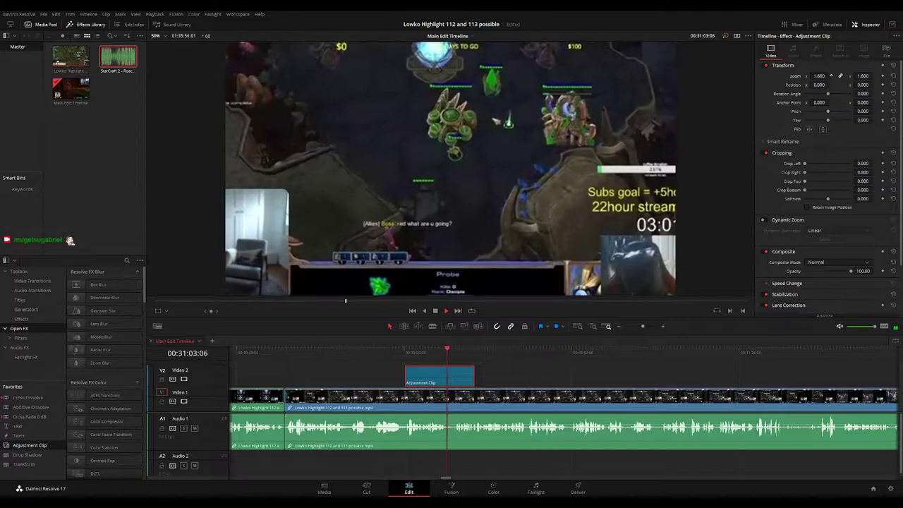
left_click(444, 350)
left_click_drag(443, 349, 430, 351)
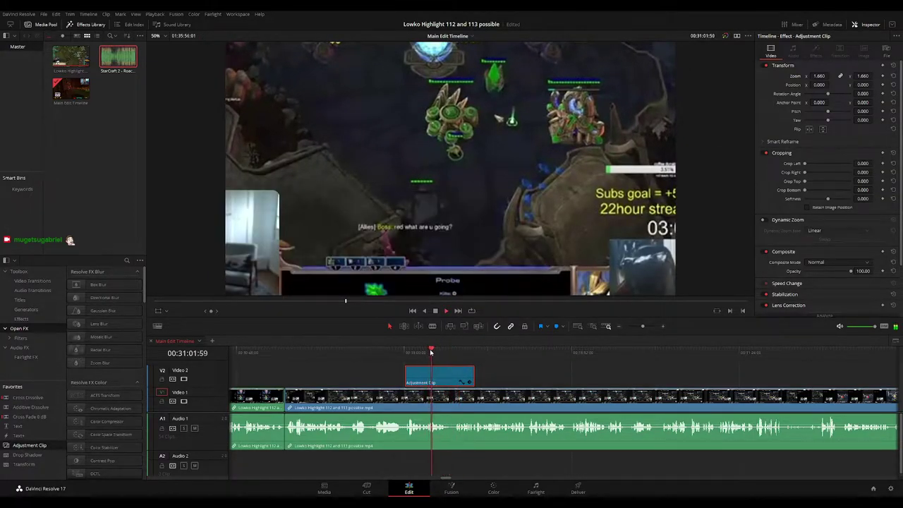
key("space")
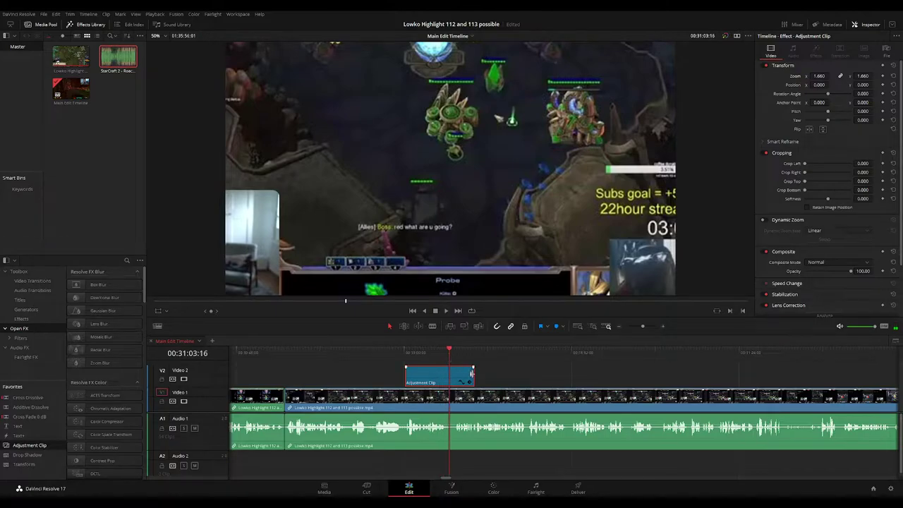
Trim the adjustment clip's end to about 31:03:16 and frame the Dragon stream's webcam with zoom 2.150 and position X -747, Y 446
left_click_drag(472, 373, 448, 373)
left_click(443, 356)
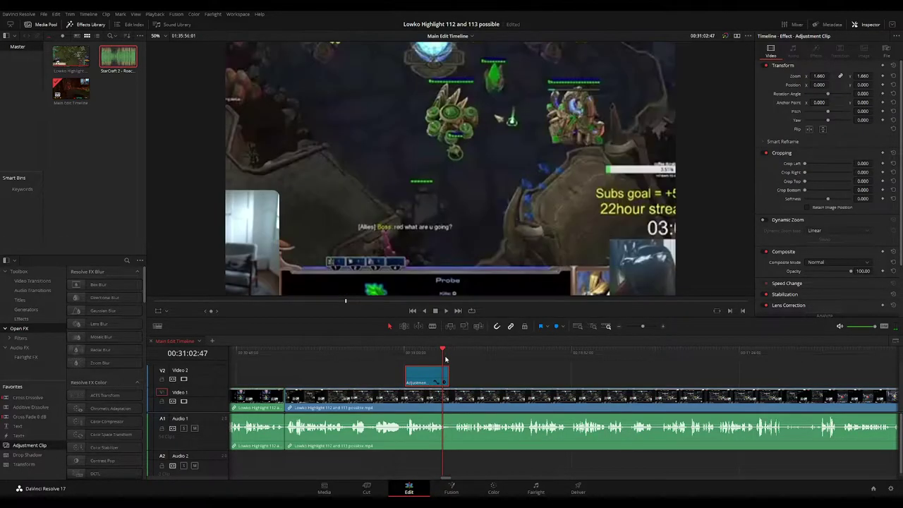
left_click_drag(822, 76, 874, 84)
key("space")
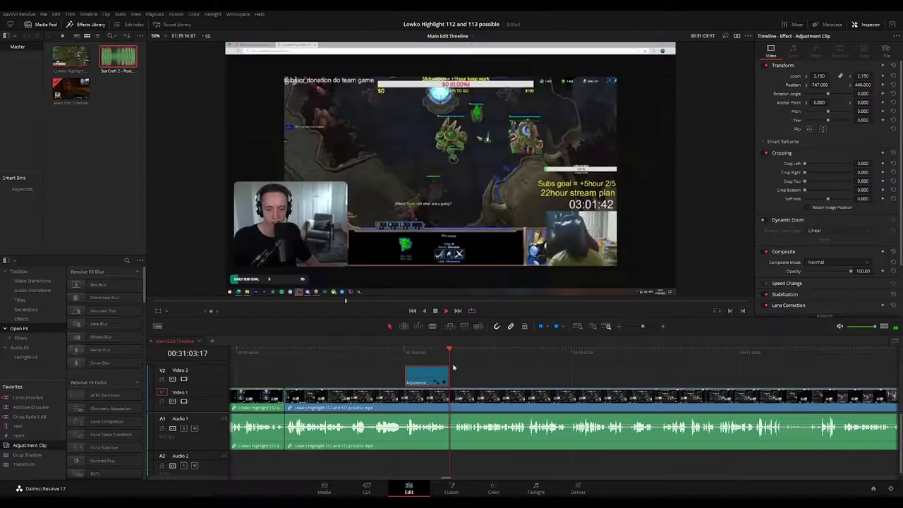
Extend the adjustment clip's end to 31:03:22, where the webcam overlay changes position
left_click(500, 377)
key("space")
left_click_drag(448, 351, 453, 351)
scroll(487, 380, "up", 4)
left_click(548, 352)
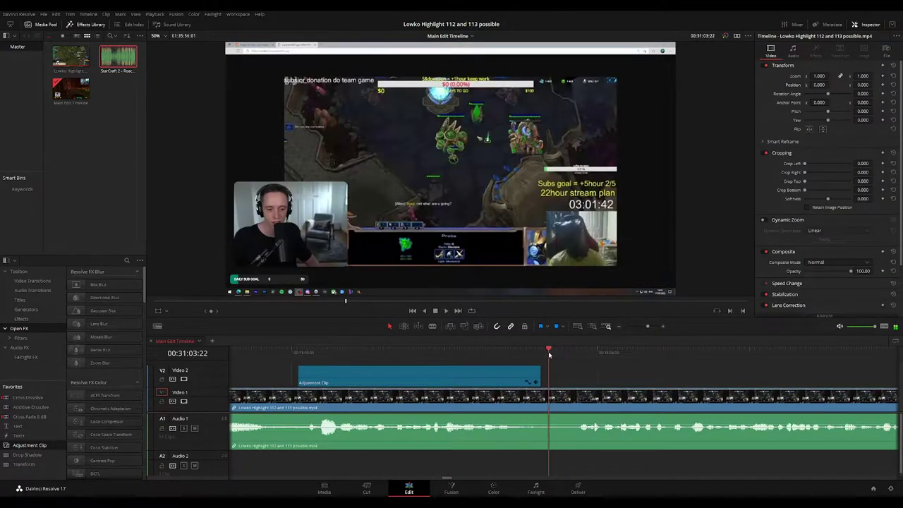
left_click_drag(540, 374, 548, 374)
Cut out the short pause right after the adjustment clip at 31:03:22, close the gap, and colour the preceding clip teal
key("b")
left_click(549, 399)
left_click(568, 399)
key("a")
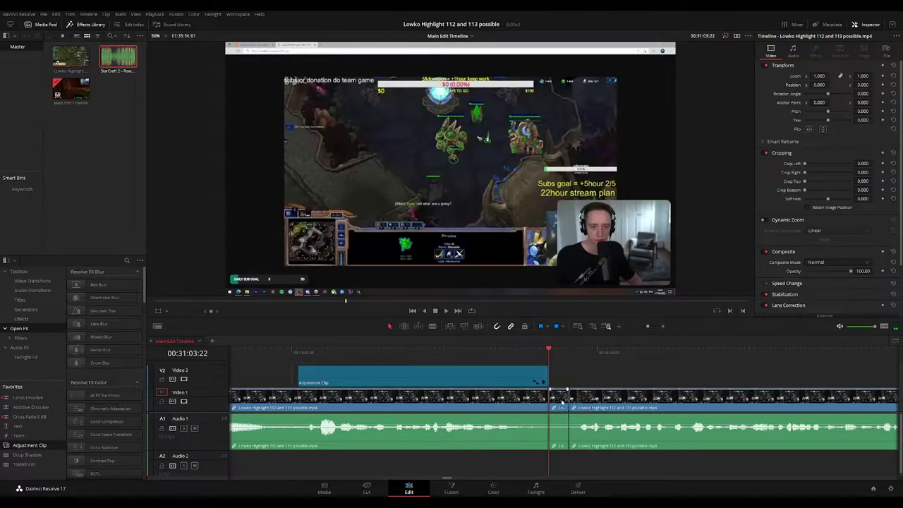
key("Delete")
key("space")
left_click(488, 352)
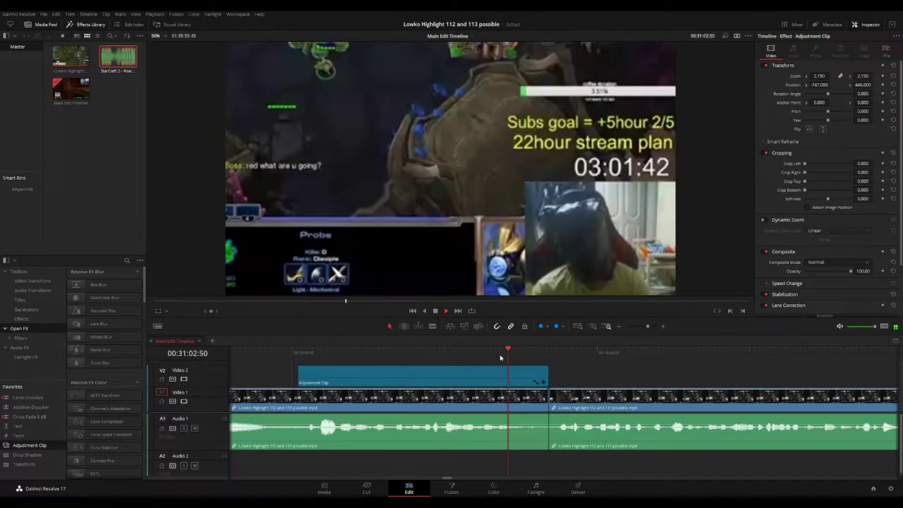
scroll(611, 375, "down", 4)
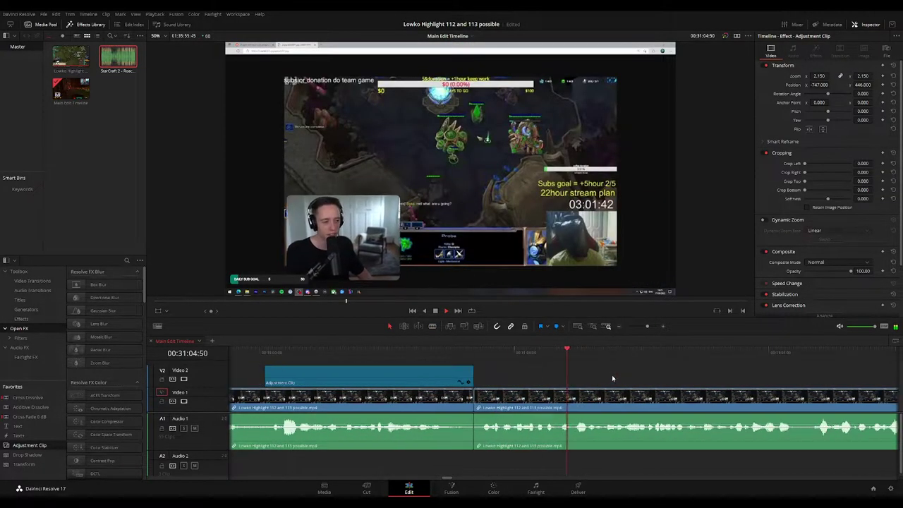
left_click(476, 400)
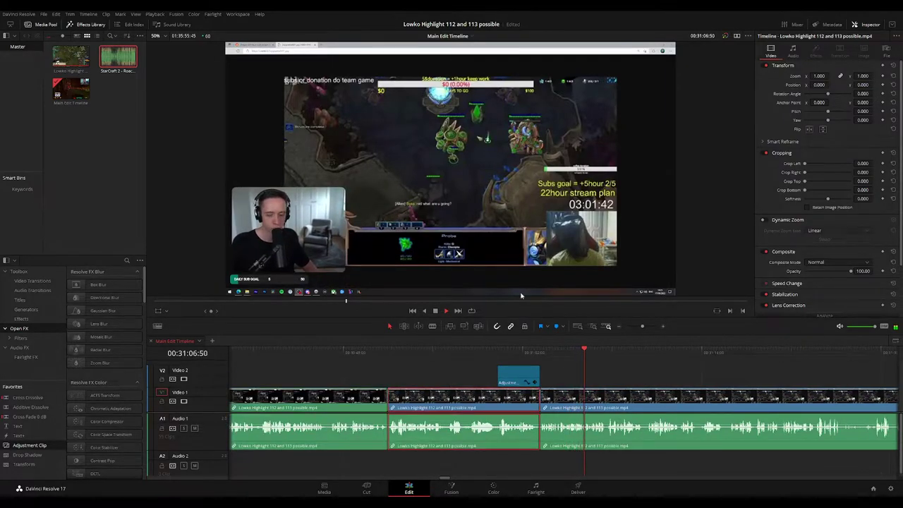
Review the Dragon stream and Reddit footage from about 31:06 to 31:31, checking the waveform for the next pause
left_click(643, 373)
left_click_drag(674, 361, 468, 355)
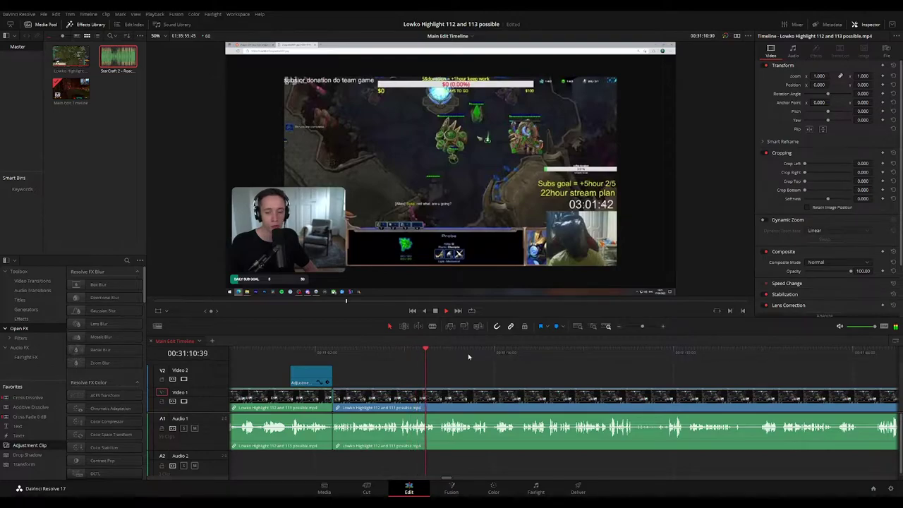
scroll(484, 371, "right", 1)
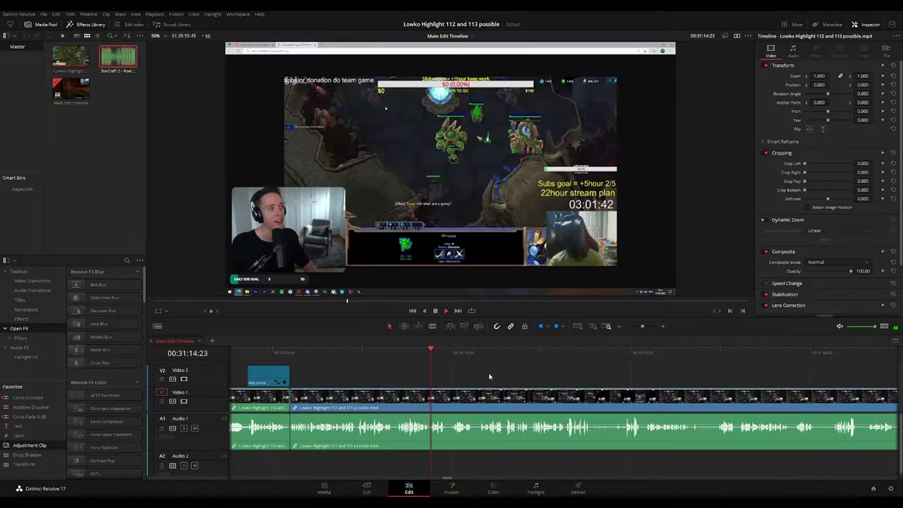
scroll(458, 371, "right", 1)
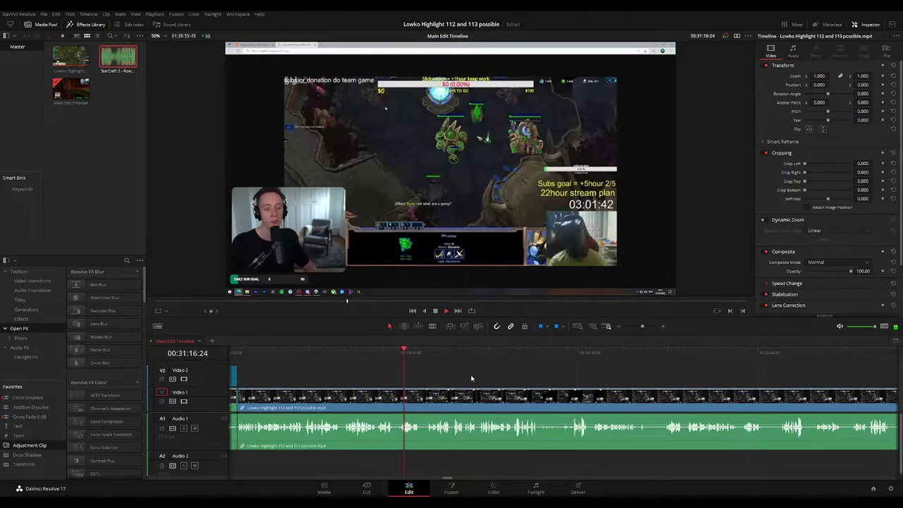
scroll(470, 374, "right", 1)
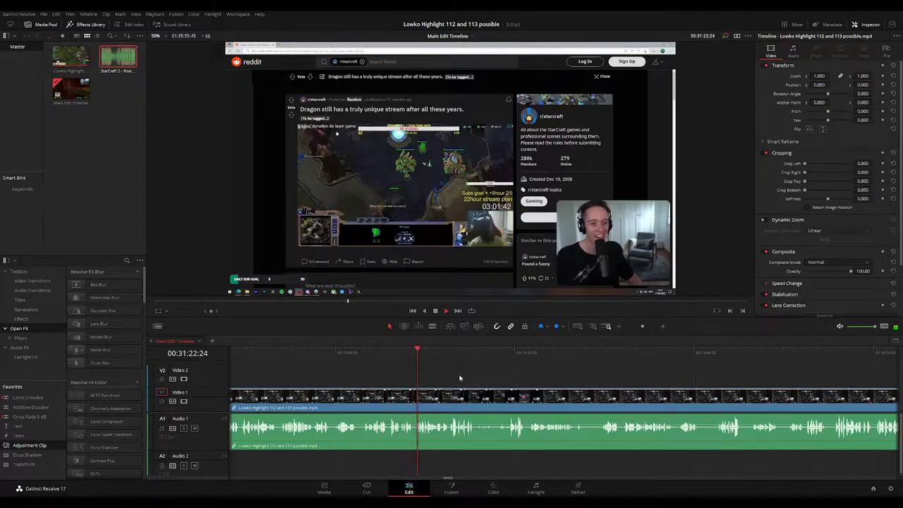
left_click_drag(644, 327, 644, 327)
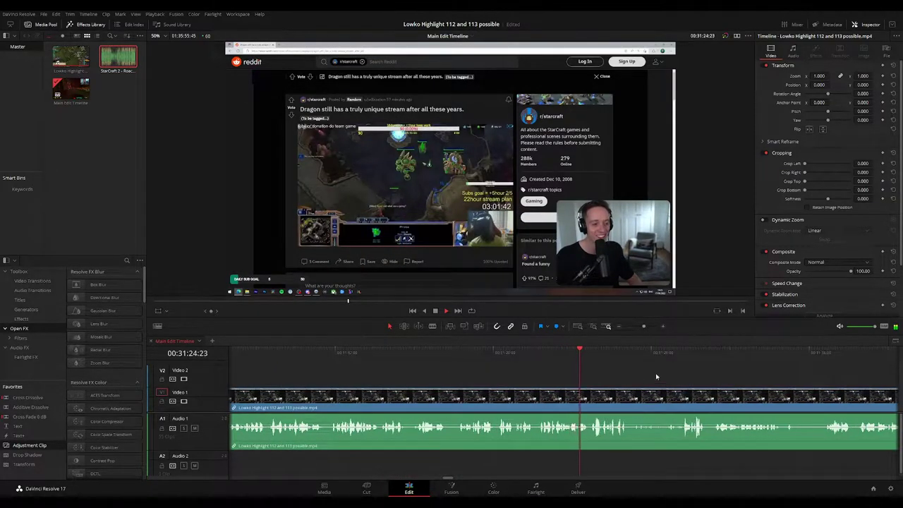
left_click_drag(656, 376, 426, 353)
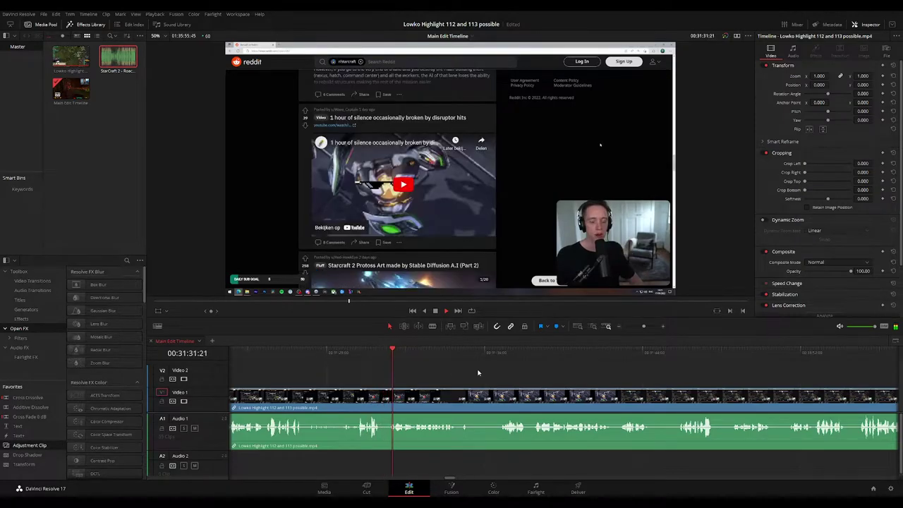
Cut out the few frames of pause at about 31:31 on the Reddit page, close the gap, and colour the preceding clip teal
left_click(383, 395)
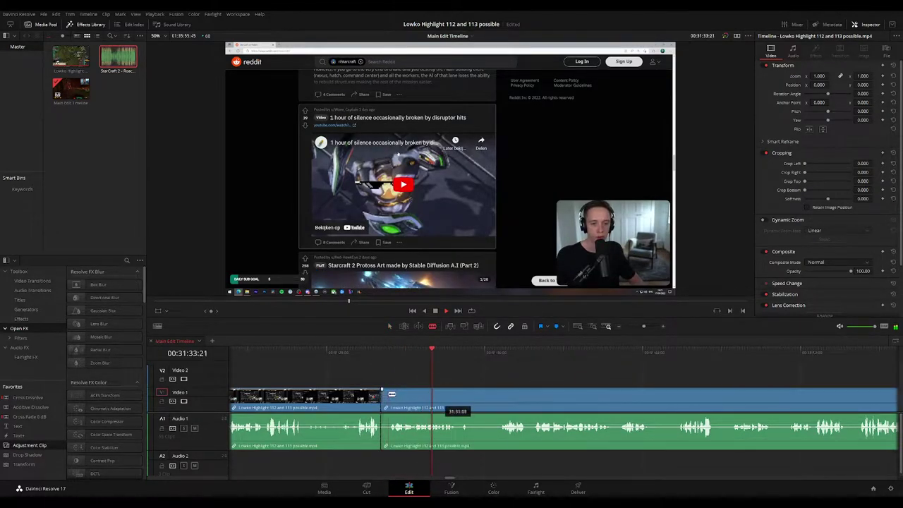
left_click(355, 397)
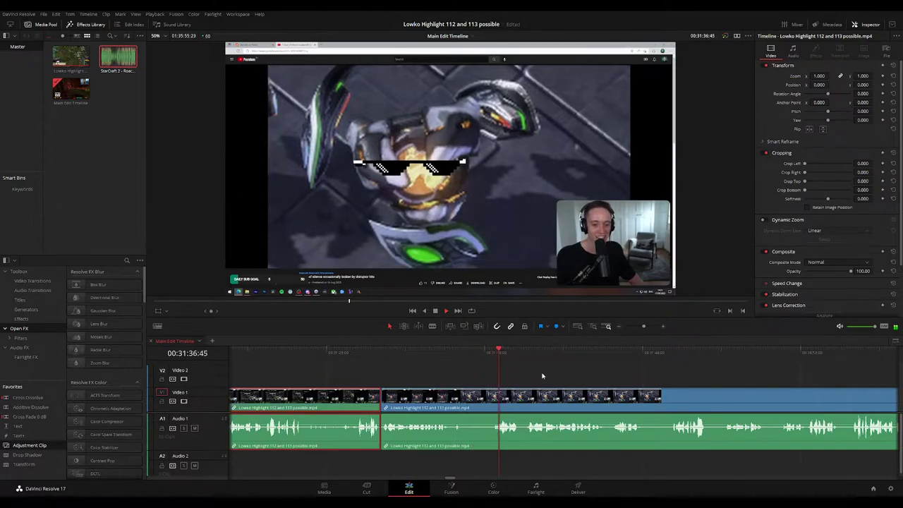
key("Delete")
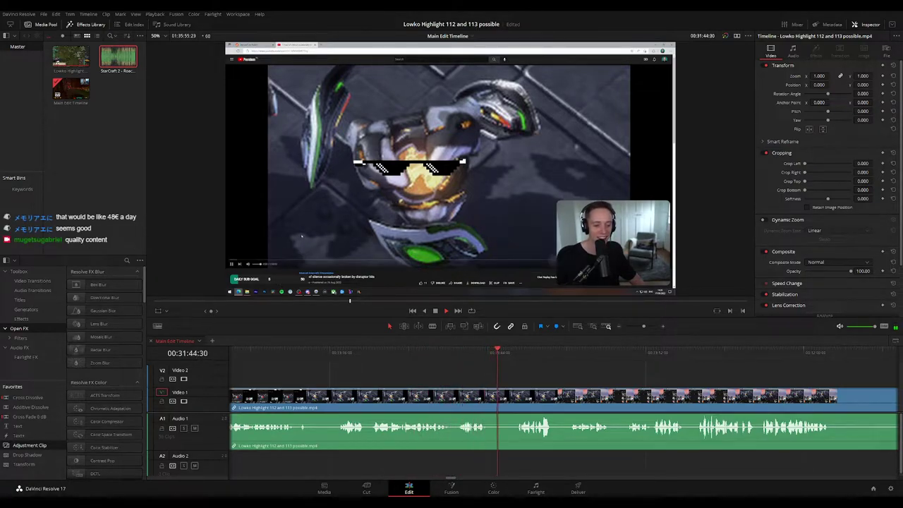
Review the YouTube disruptor video footage from about 31:44 to 32:07, checking the webcam reaction and waveform for moments to edit
left_click_drag(592, 377, 454, 360)
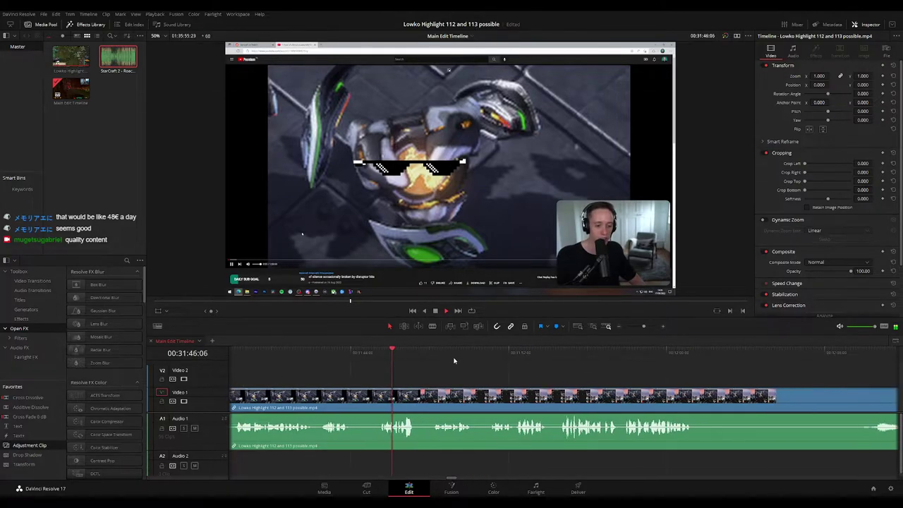
scroll(462, 365, "right", 2)
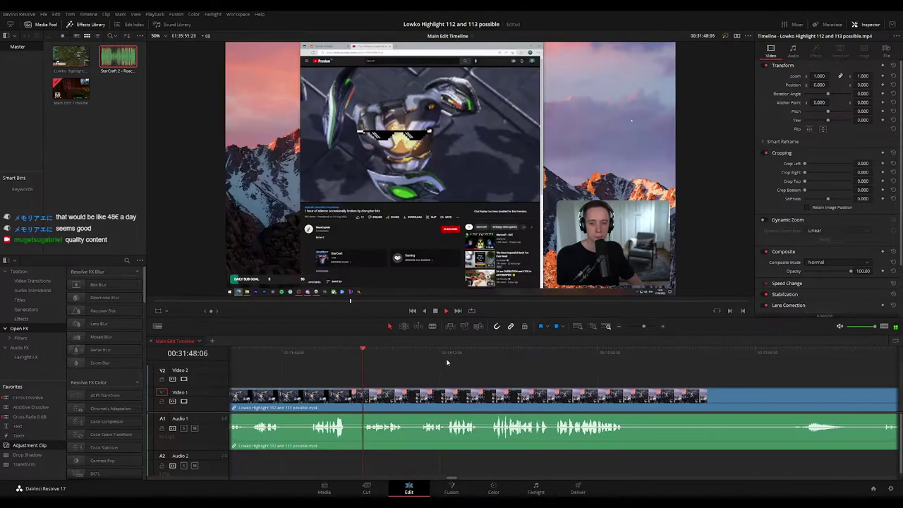
scroll(463, 366, "right", 1)
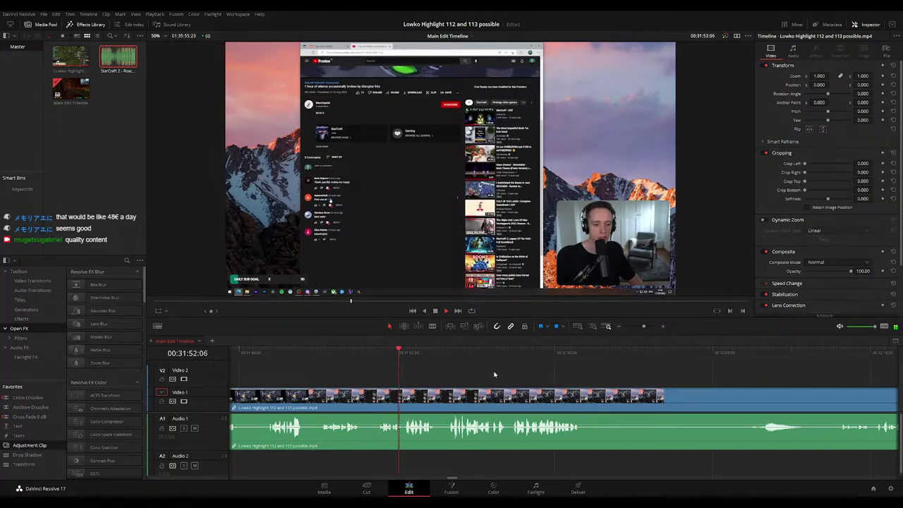
scroll(482, 370, "right", 1)
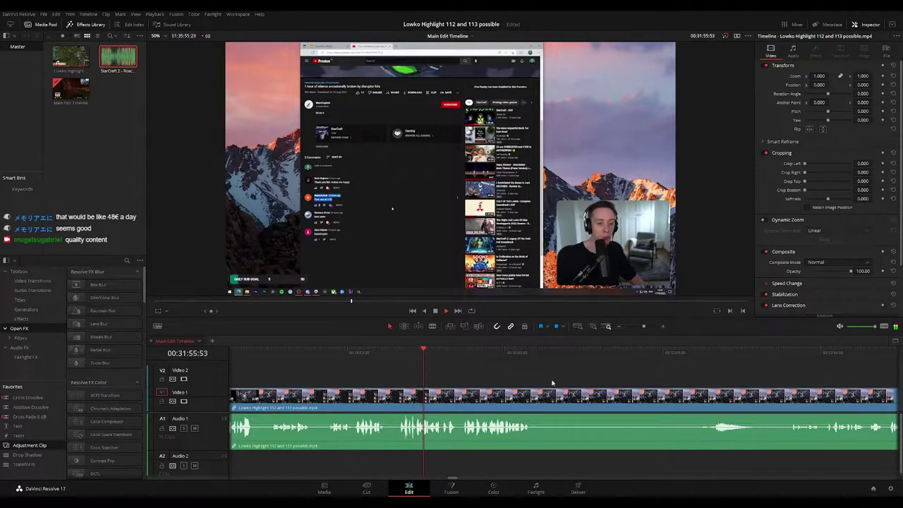
scroll(417, 363, "right", 2)
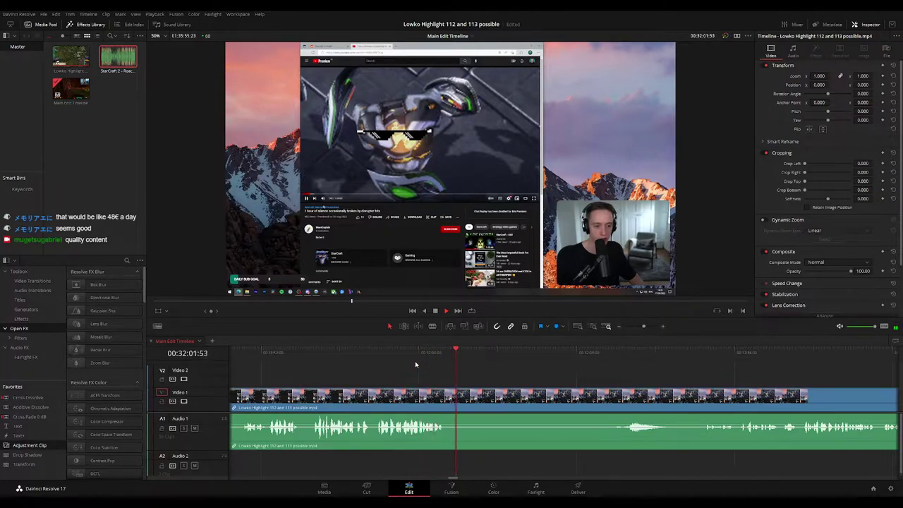
scroll(543, 384, "right", 1)
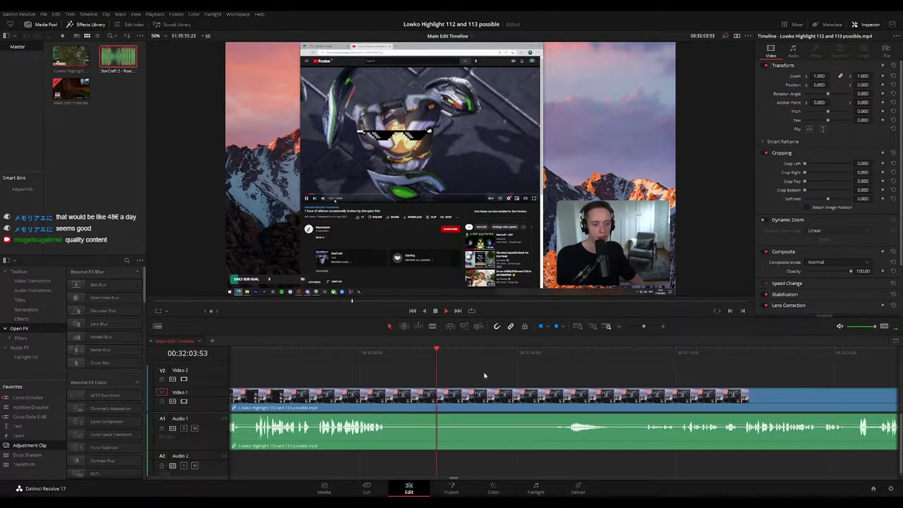
scroll(459, 367, "right", 2)
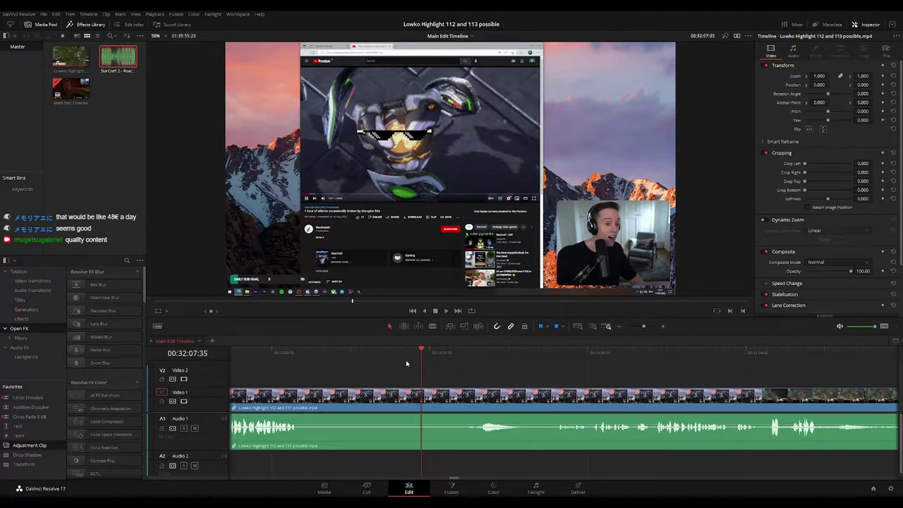
Add an adjustment clip about 3 seconds long on Video 2 at 32:04:43, with zoom 2.640 and position X 955, Y -222 framing the player's time display
left_click(382, 351)
mouse_move(374, 351)
left_mouse_down()
mouse_move(428, 351)
mouse_move(365, 350)
left_mouse_up()
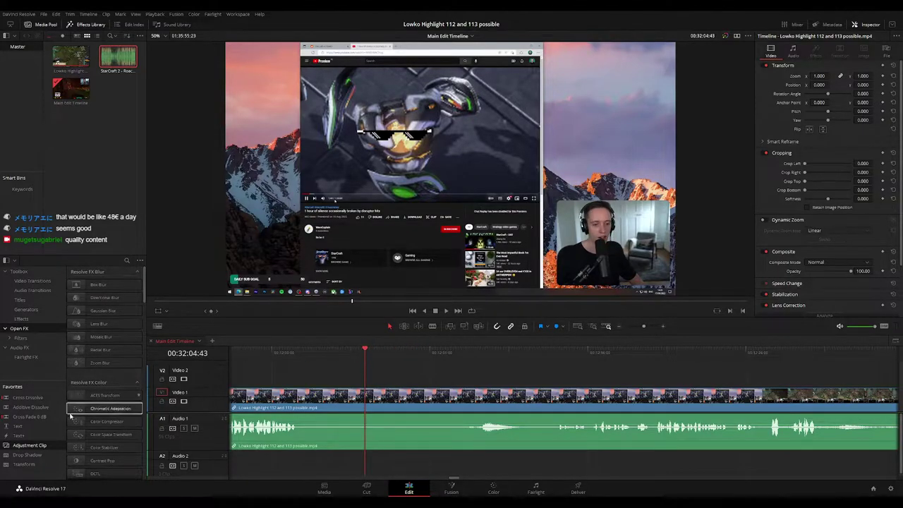
left_click_drag(39, 446, 353, 376)
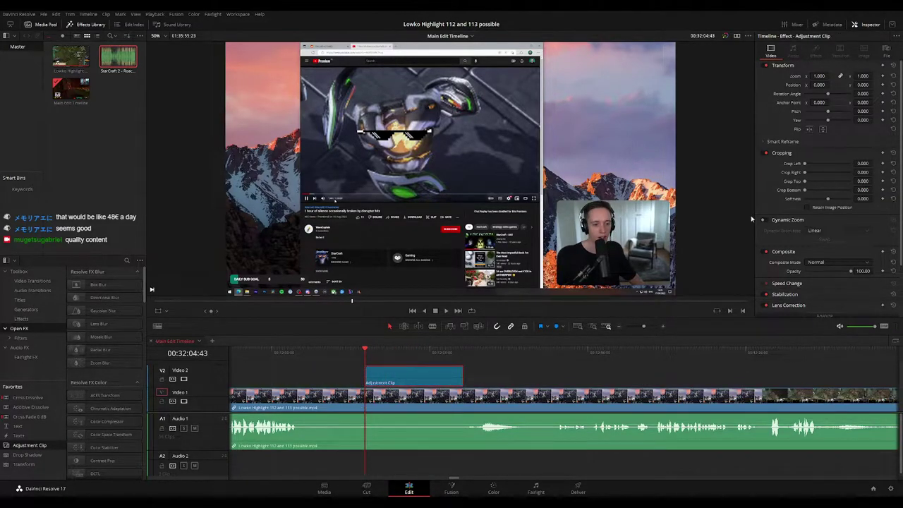
mouse_move(818, 76)
left_mouse_down()
mouse_move(835, 76)
mouse_move(831, 84)
left_mouse_up()
left_click_drag(317, 249, 314, 292)
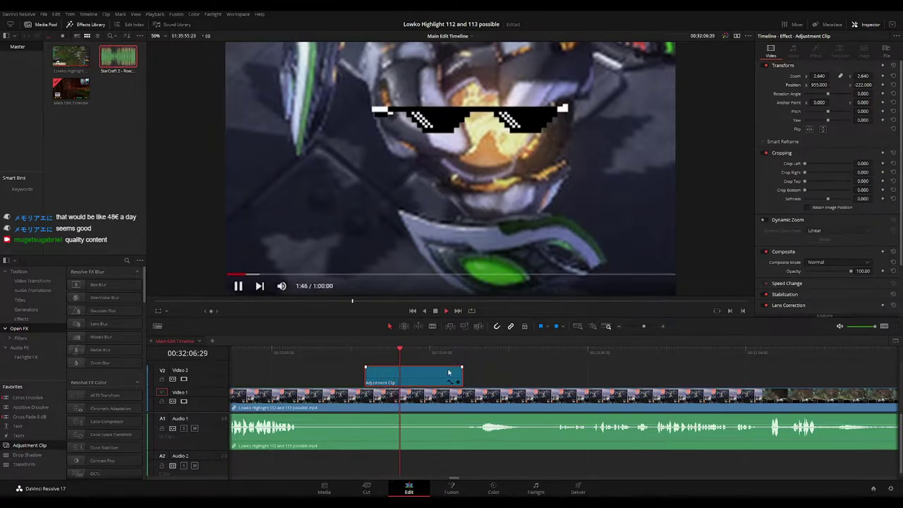
left_click_drag(462, 374, 426, 375)
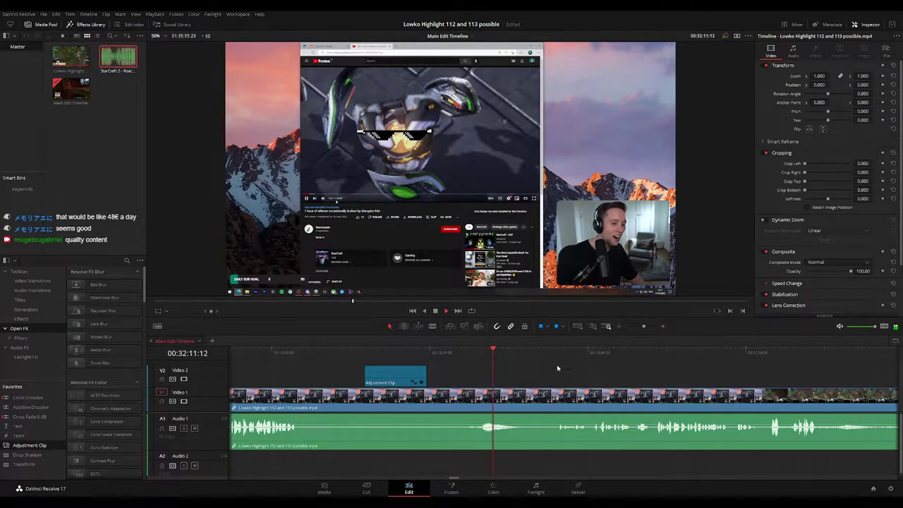
Cut out the short pause at 32:24:43 before the gameplay footage starts, close the gap, and colour the preceding clip teal
left_click_drag(581, 371, 517, 372)
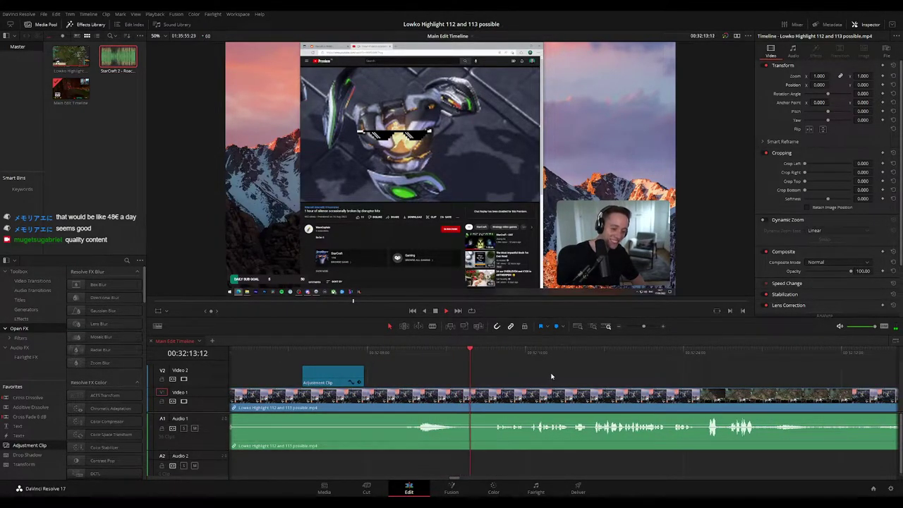
scroll(551, 376, "right", 2)
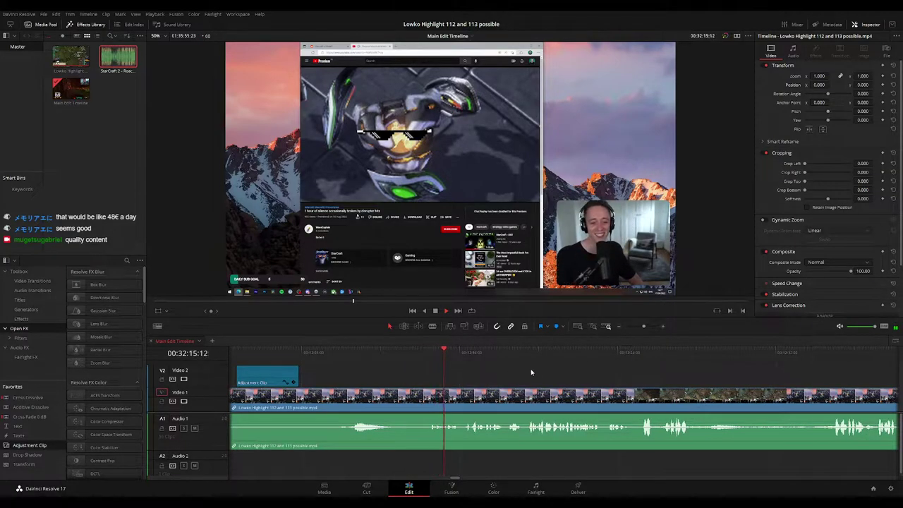
scroll(479, 366, "right", 2)
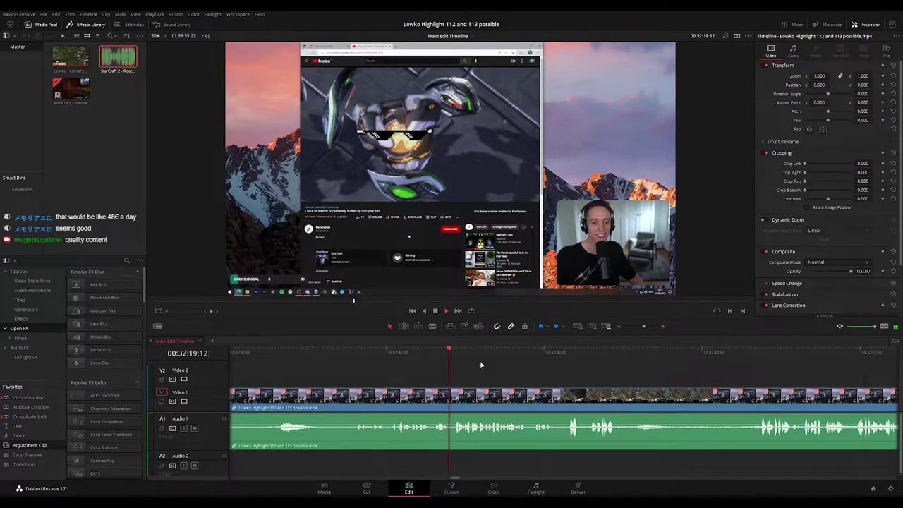
scroll(476, 365, "right", 2)
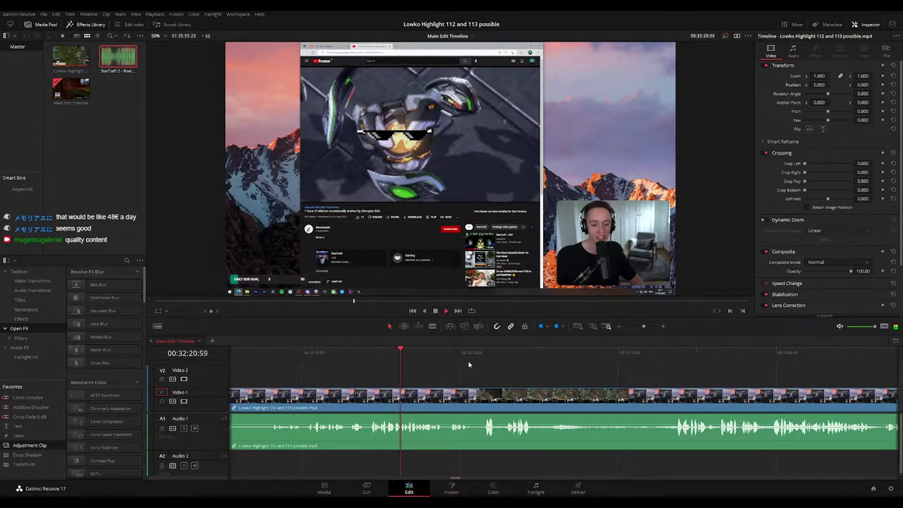
scroll(493, 368, "right", 2)
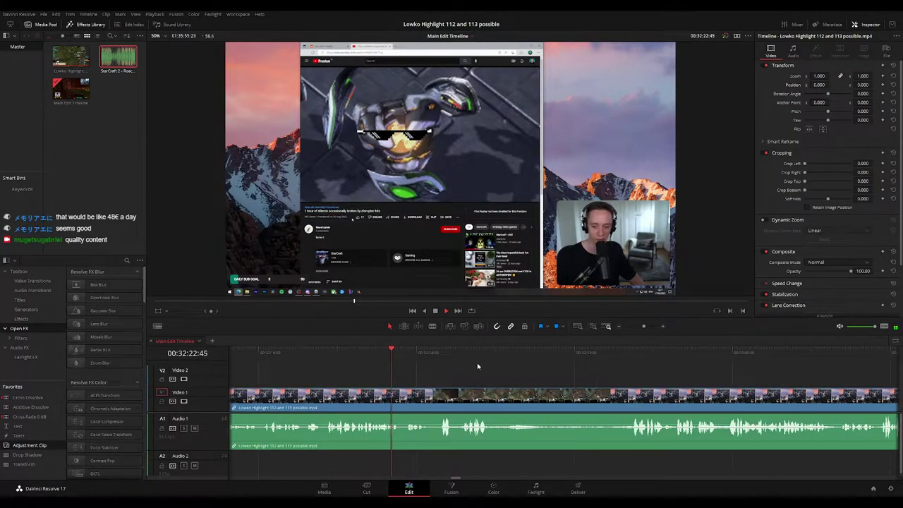
key("b")
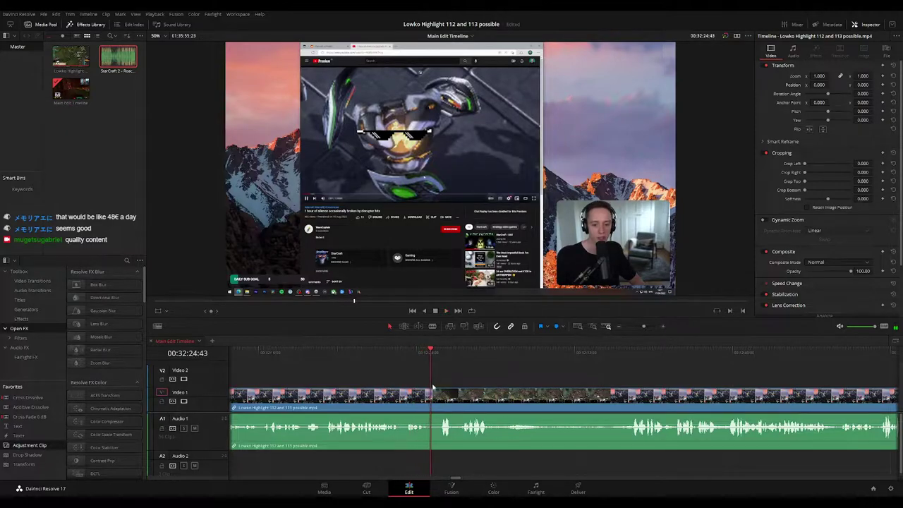
left_click(433, 398)
key("a")
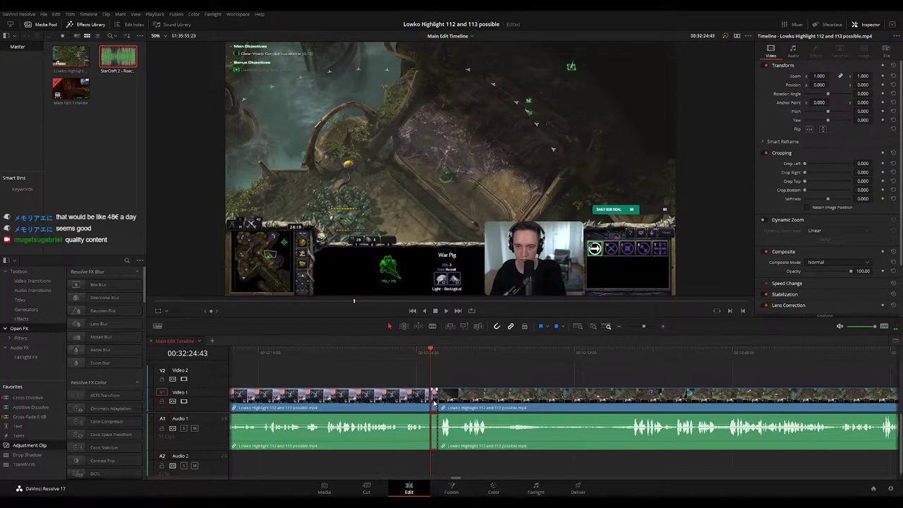
left_click(428, 399)
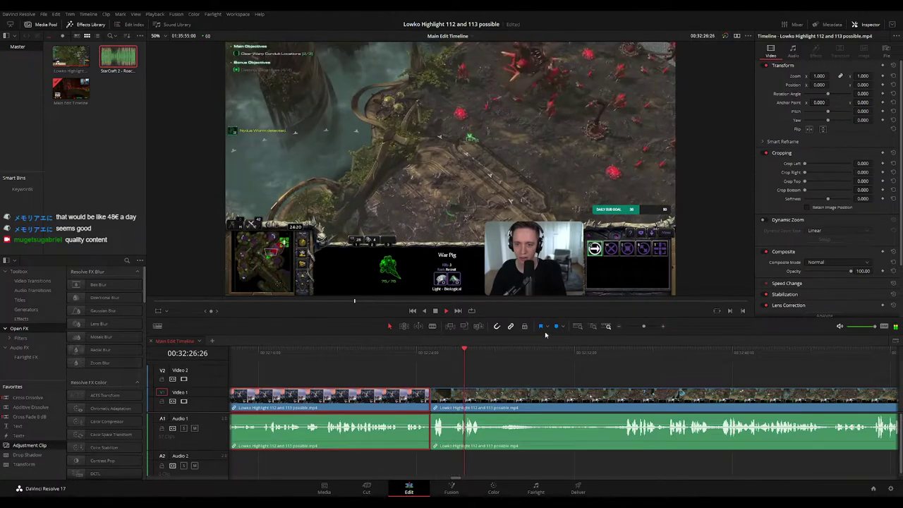
key("Delete")
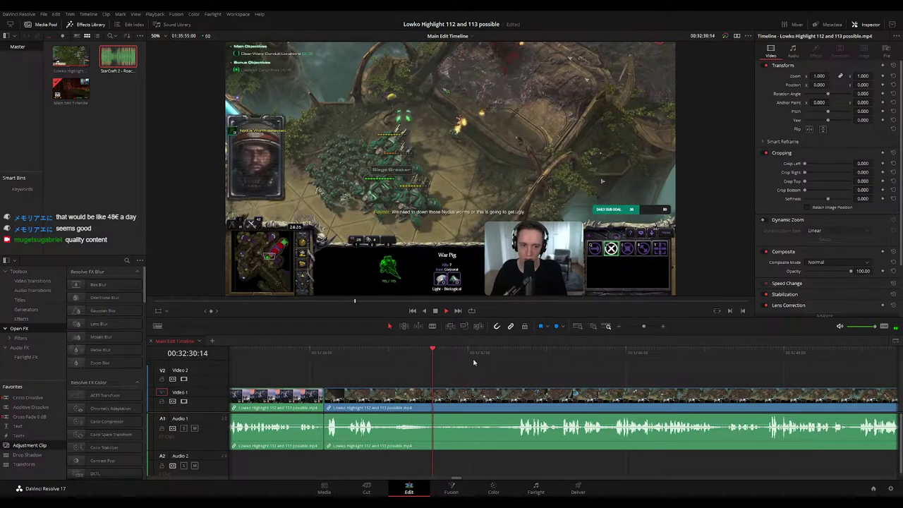
Review the StarCraft gameplay footage from about 32:30 to 33:17, checking the waveform for the next pause
left_click_drag(643, 326, 641, 326)
scroll(592, 374, "down", 2)
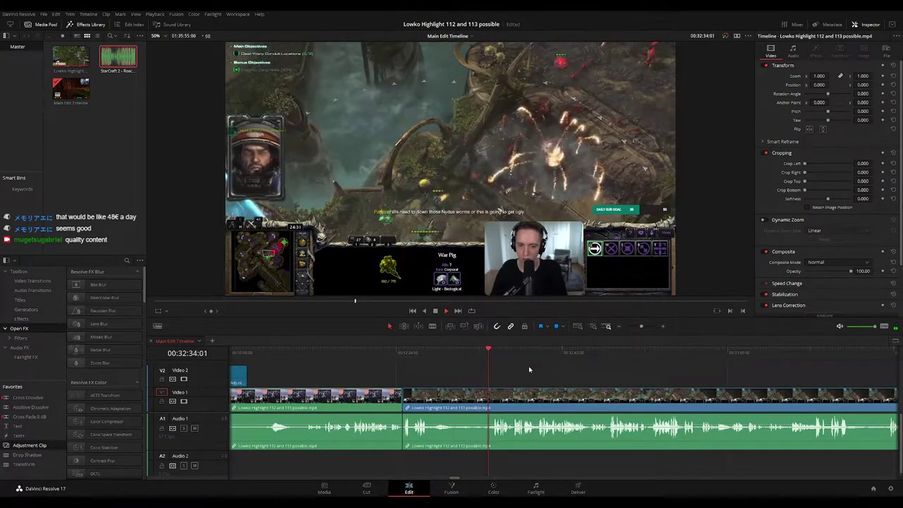
scroll(495, 364, "down", 2)
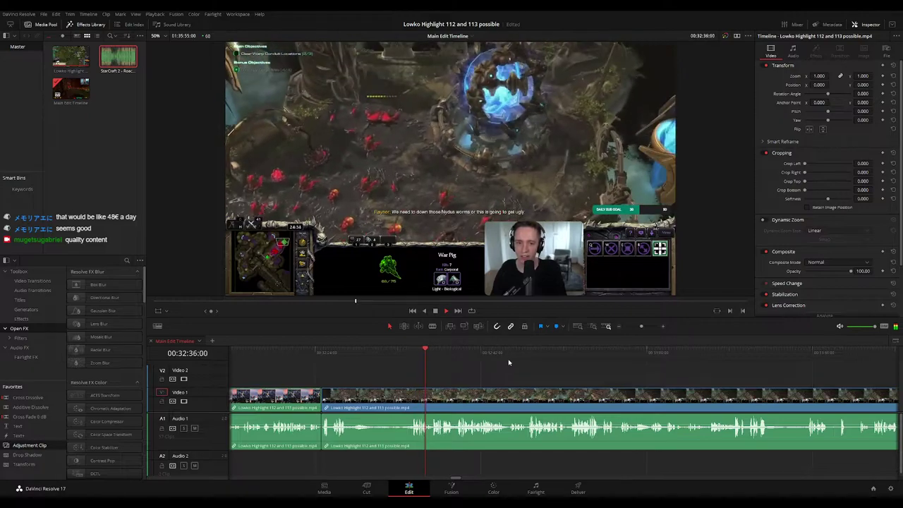
scroll(627, 370, "down", 1)
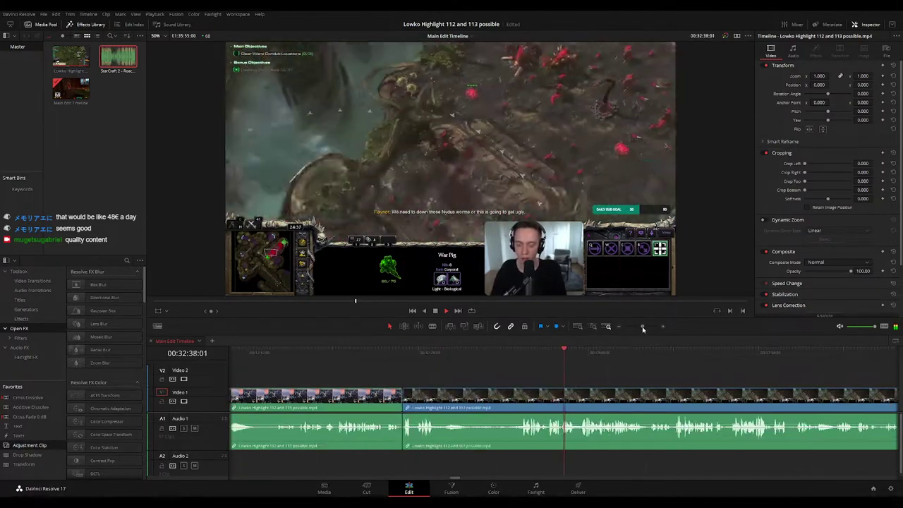
scroll(508, 360, "down", 1)
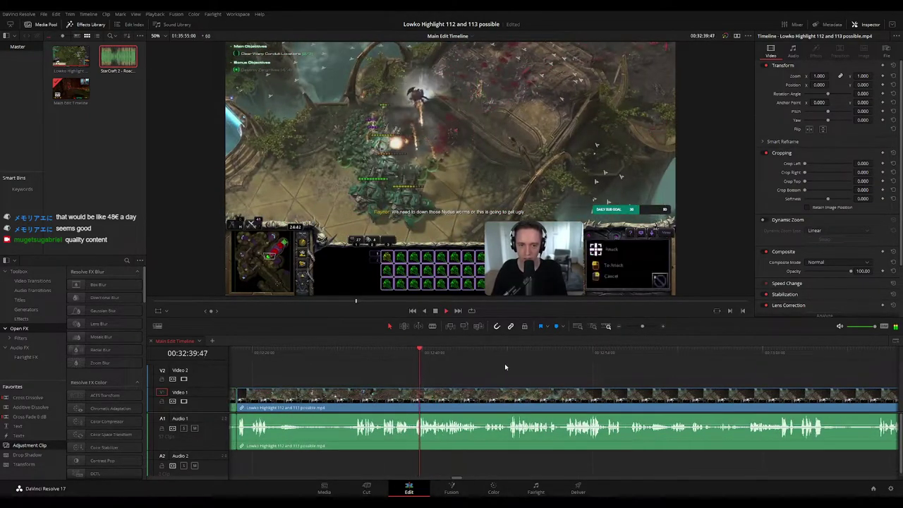
scroll(503, 367, "down", 1)
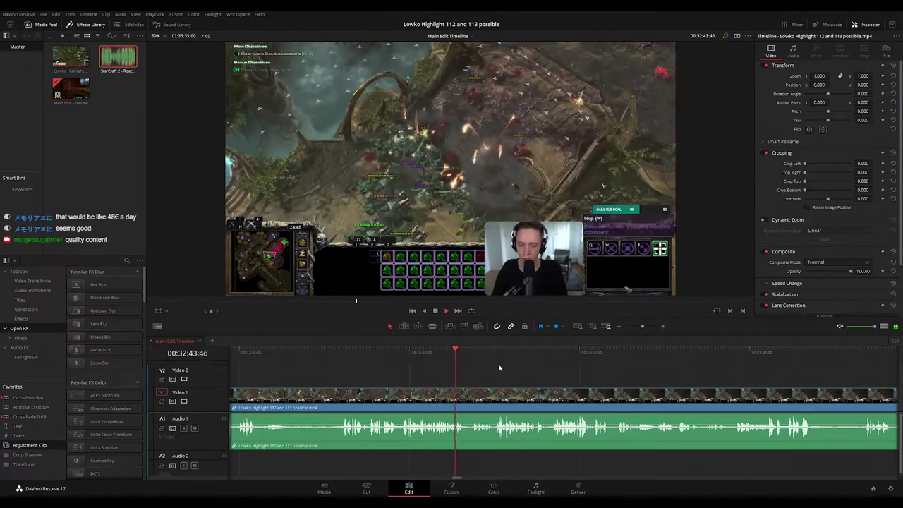
scroll(476, 364, "down", 2)
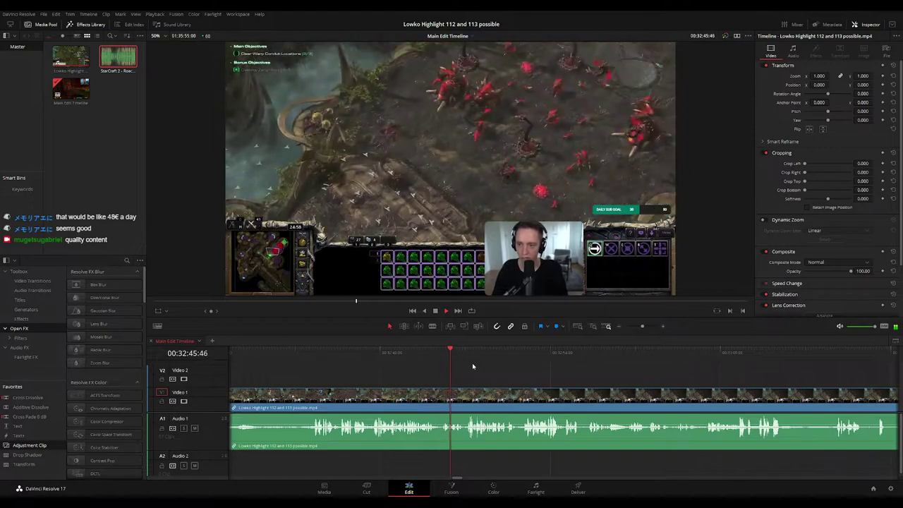
scroll(479, 374, "down", 1)
scroll(477, 373, "down", 1)
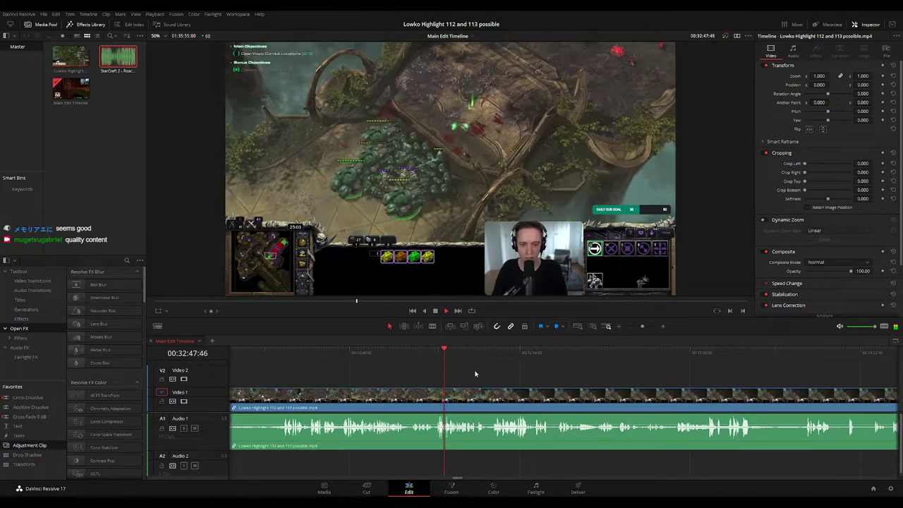
scroll(521, 376, "down", 2)
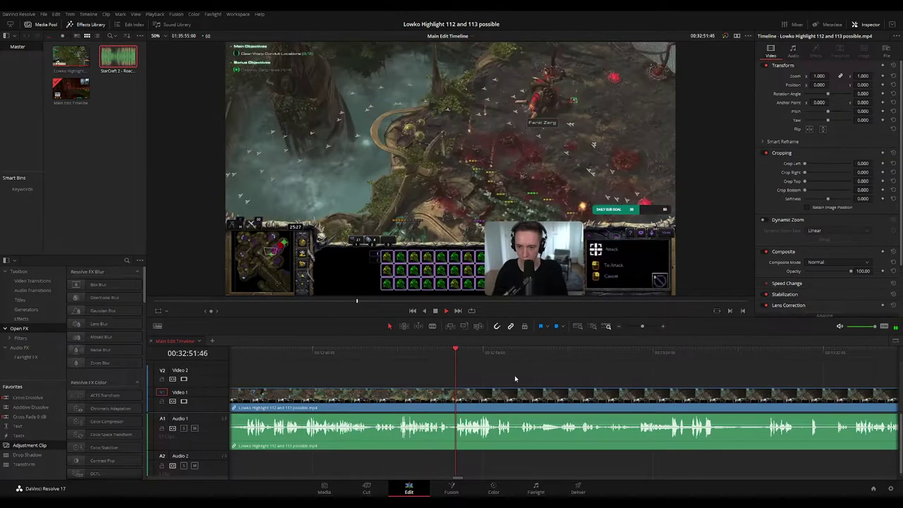
scroll(478, 370, "down", 2)
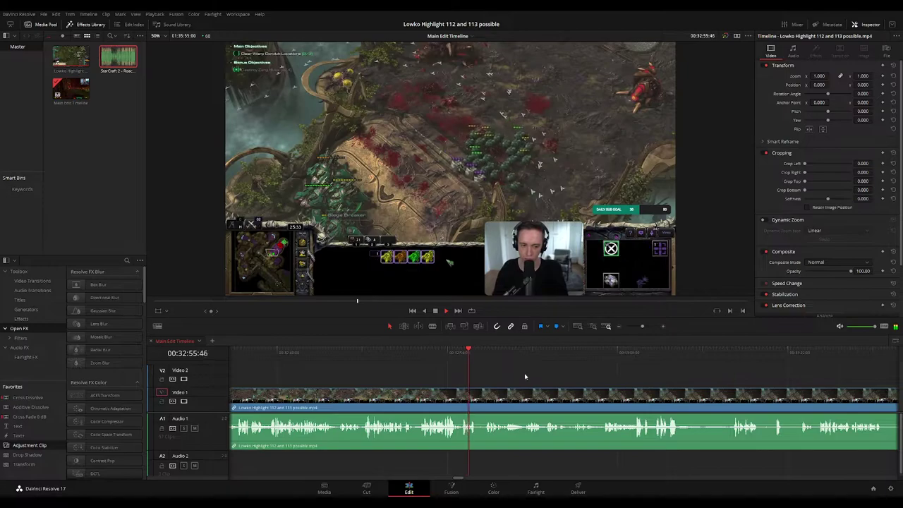
scroll(452, 365, "down", 4)
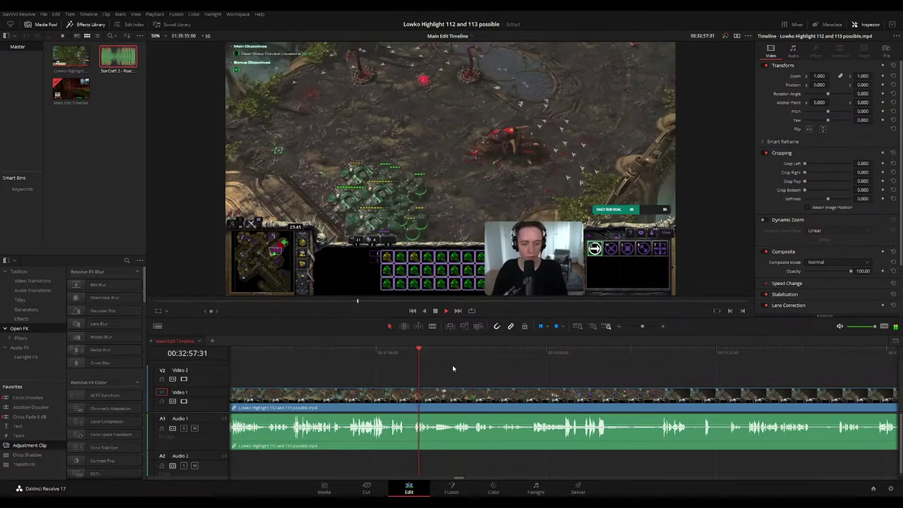
scroll(452, 365, "down", 1)
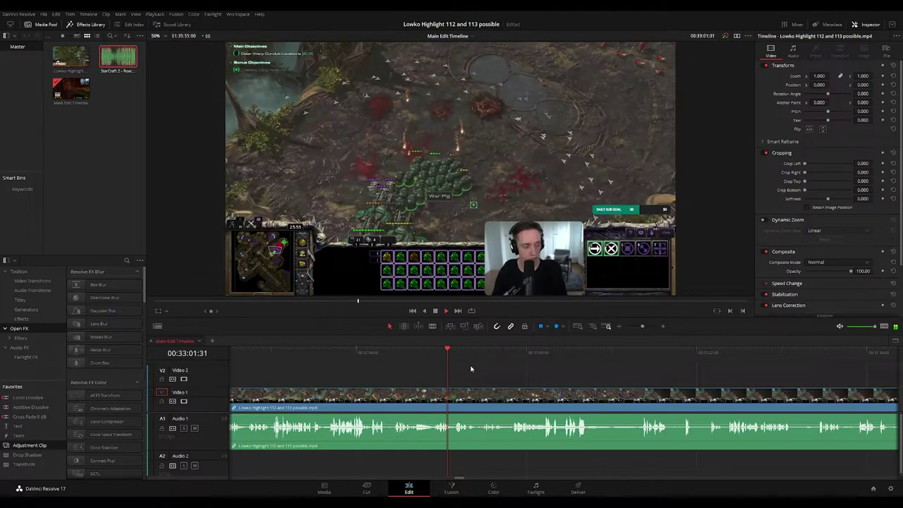
scroll(471, 368, "down", 2)
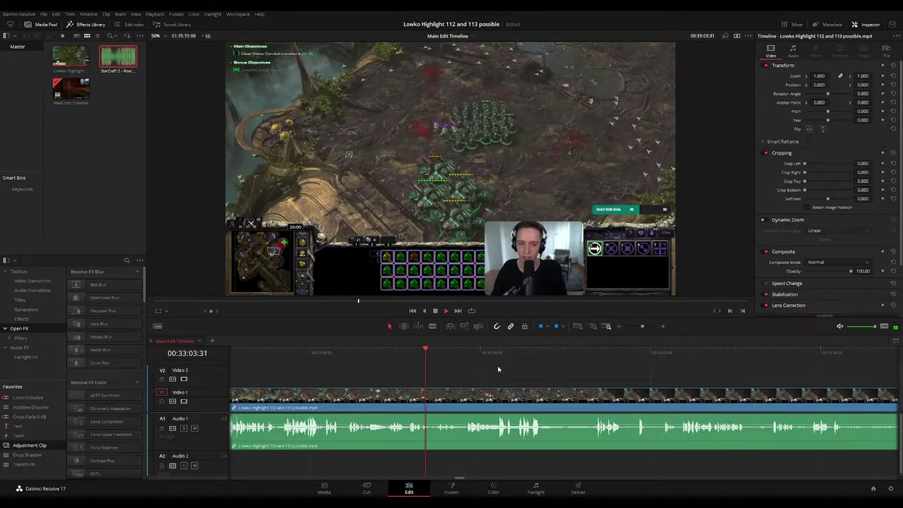
scroll(472, 366, "down", 2)
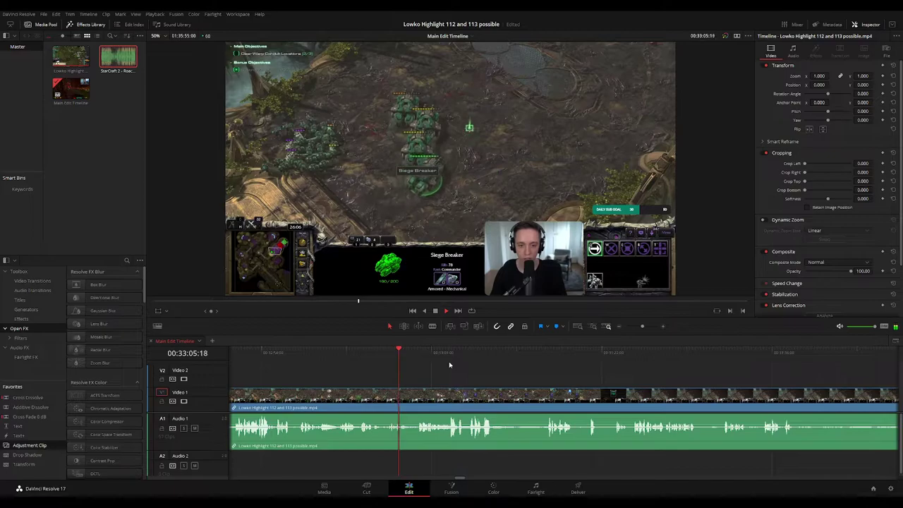
scroll(472, 367, "down", 2)
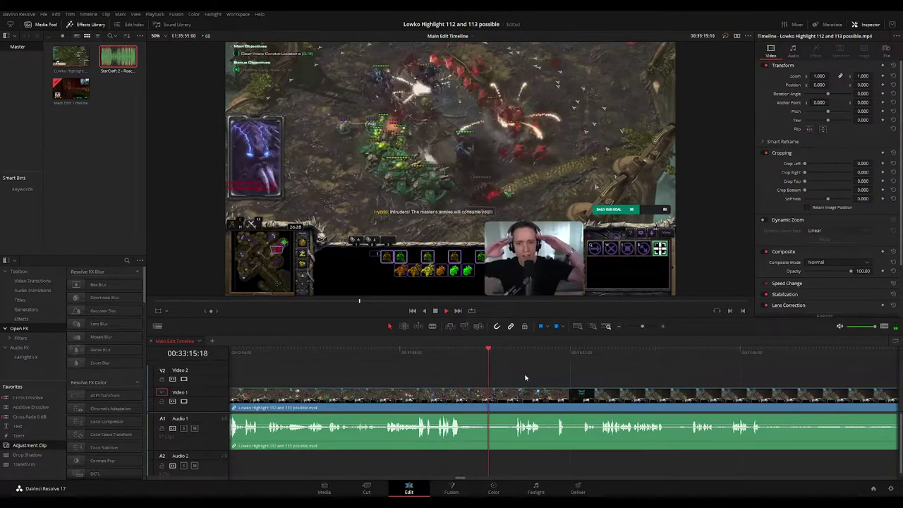
scroll(525, 377, "right", 2)
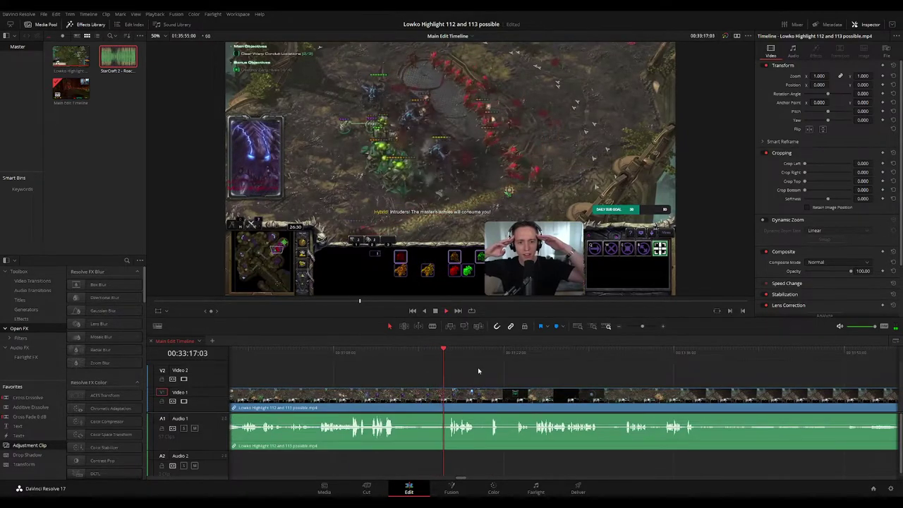
Cut out the roughly 2-second stretch at about 33:29, where the game resumes after the countdown, and close the gap
scroll(474, 370, "right", 2)
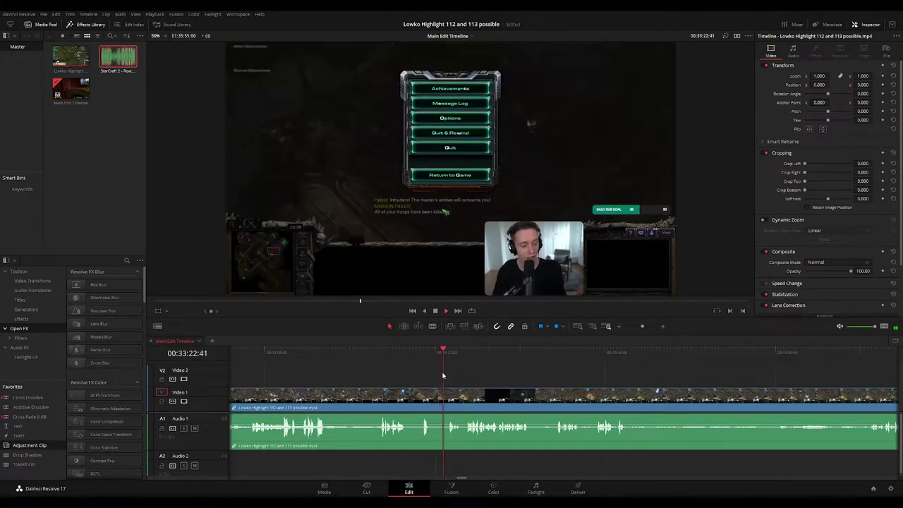
scroll(501, 380, "right", 2)
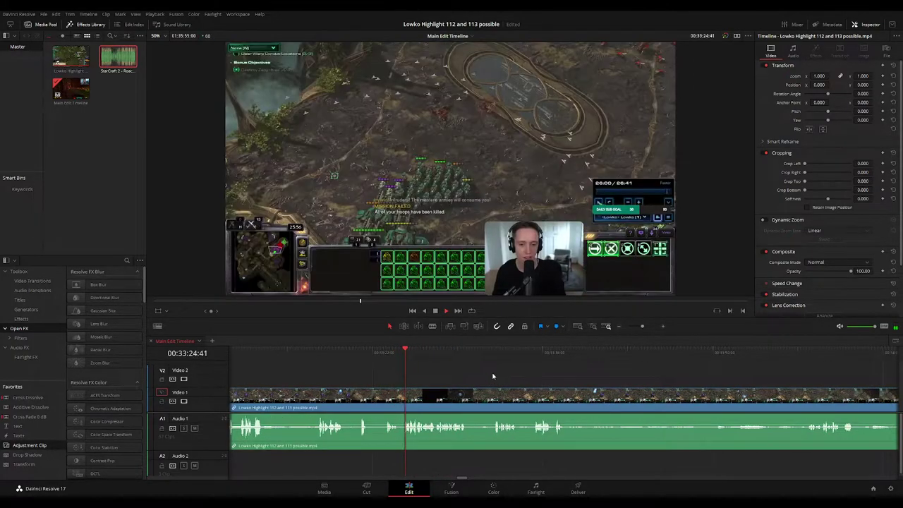
scroll(515, 379, "right", 2)
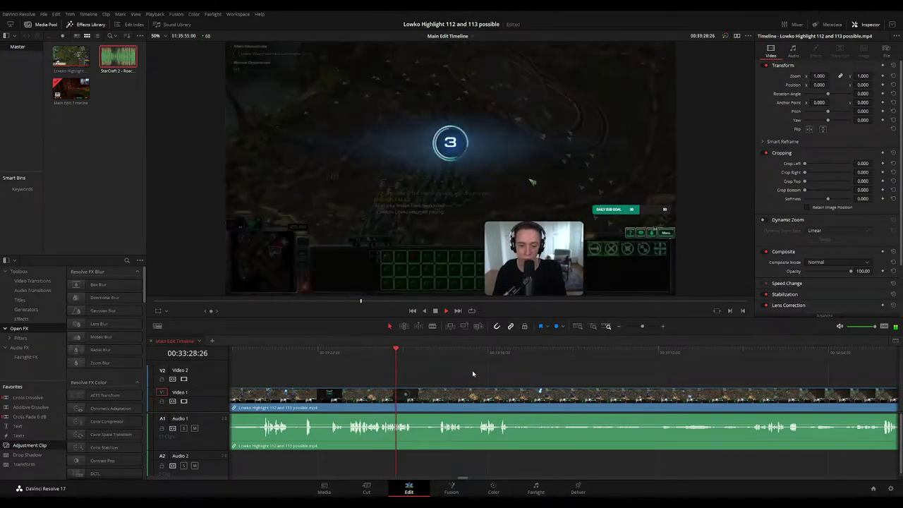
scroll(387, 362, "right", 2)
key("b")
left_click(338, 394)
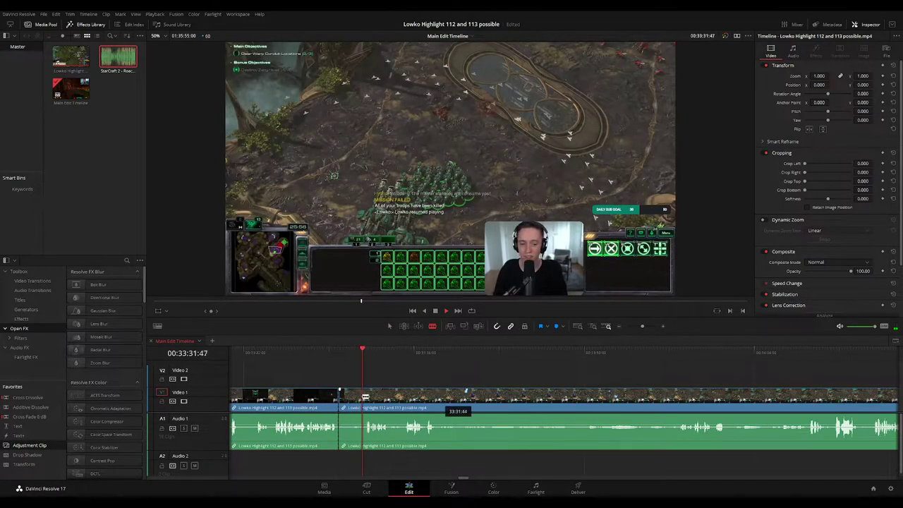
left_click(364, 397)
key("space")
key("a")
key("Delete")
key("space")
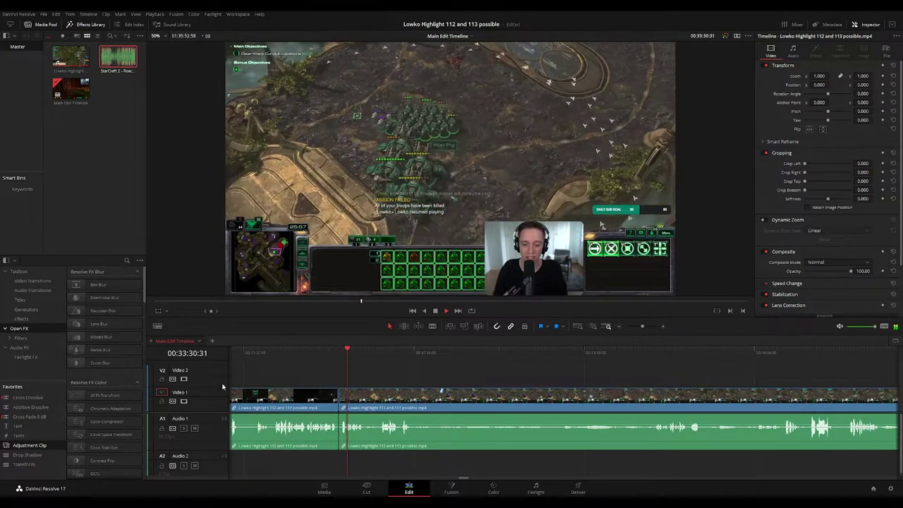
Add a Cross Fade 0 dB to the audio at the new cut near 33:29 and colour the preceding clip blue
left_click_drag(37, 419, 364, 426)
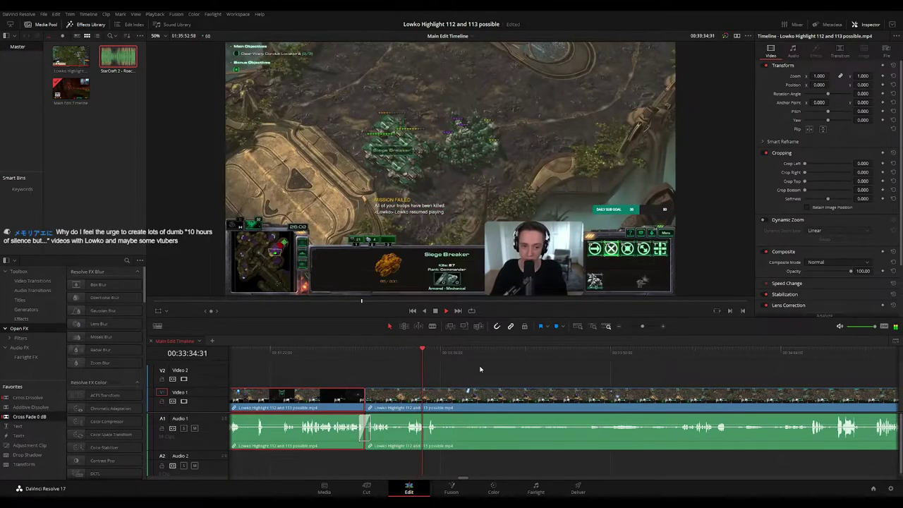
key("F1")
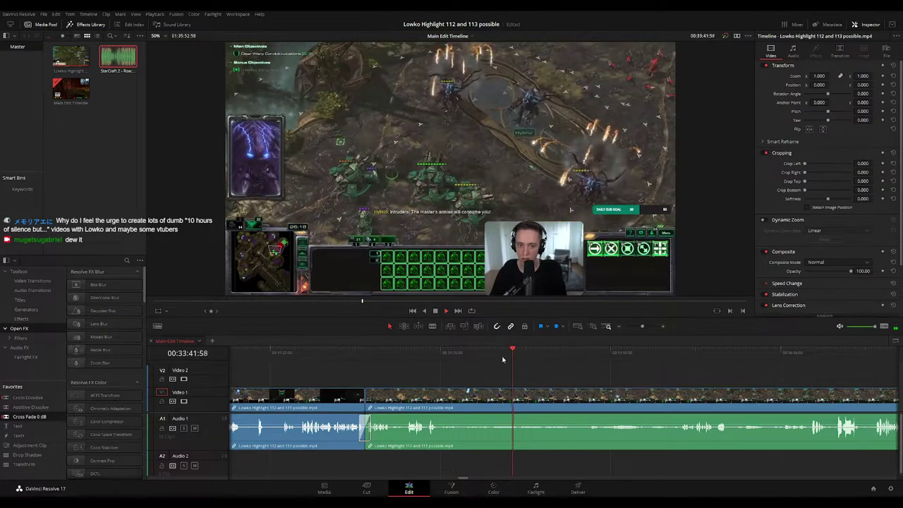
Review the gameplay footage from about 33:41 to 34:08, checking the waveform for the next silent stretch to remove
scroll(494, 362, "right", 3)
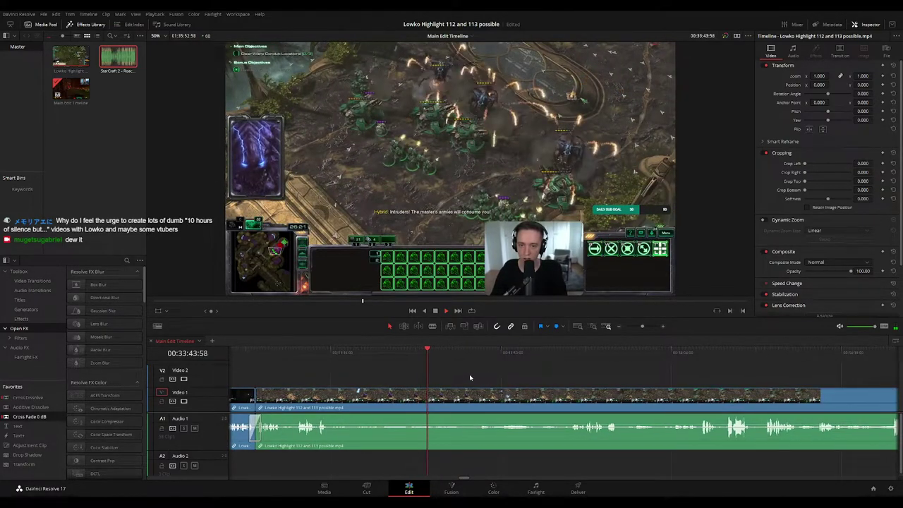
scroll(469, 373, "right", 1)
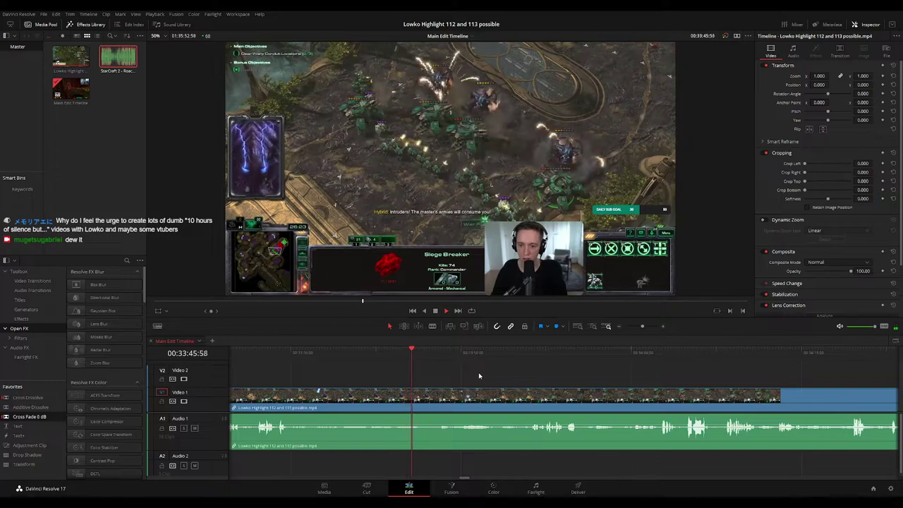
scroll(451, 371, "right", 1)
scroll(443, 369, "right", 1)
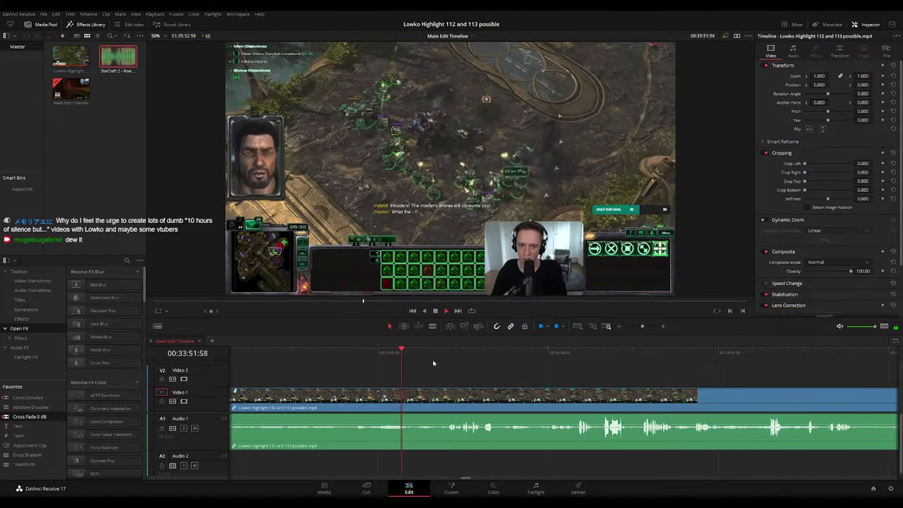
left_click(423, 351)
scroll(530, 377, "right", 3)
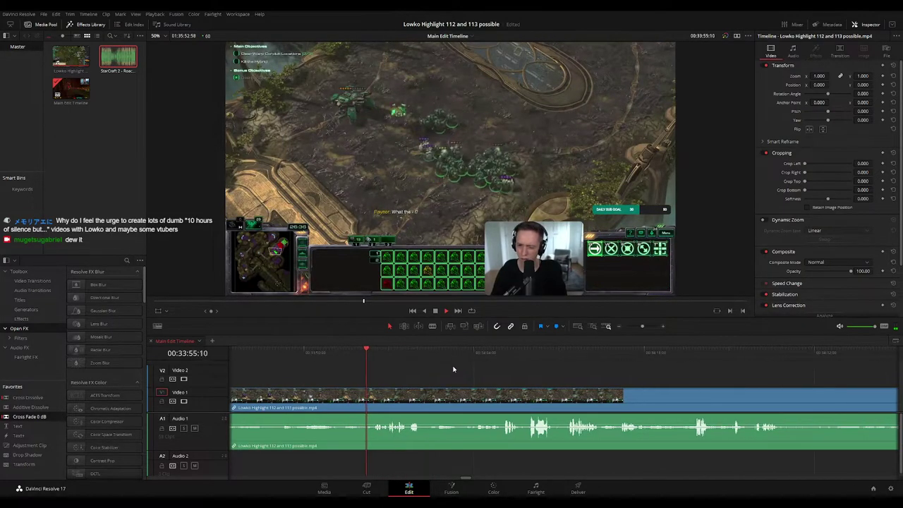
scroll(426, 370, "right", 2)
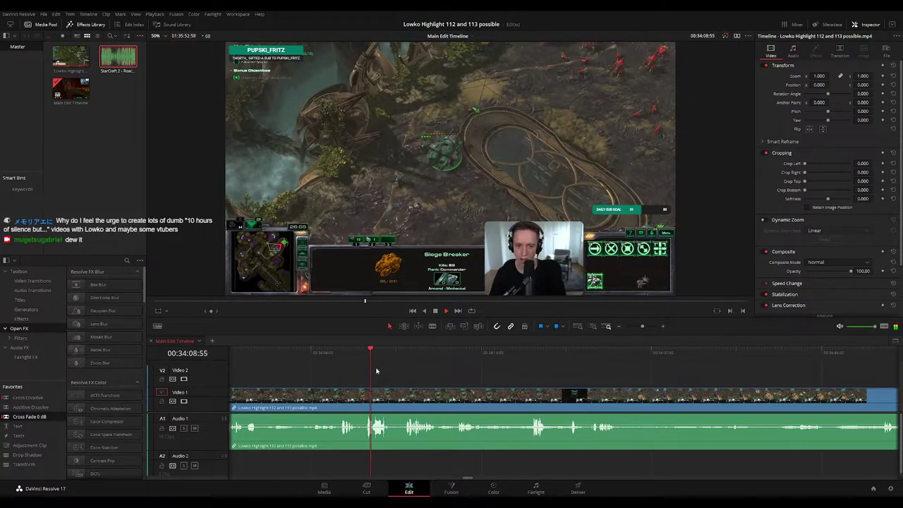
Cut out the roughly 5-second quiet stretch starting at 34:02:59 and close the gap
left_click_drag(305, 351, 287, 351)
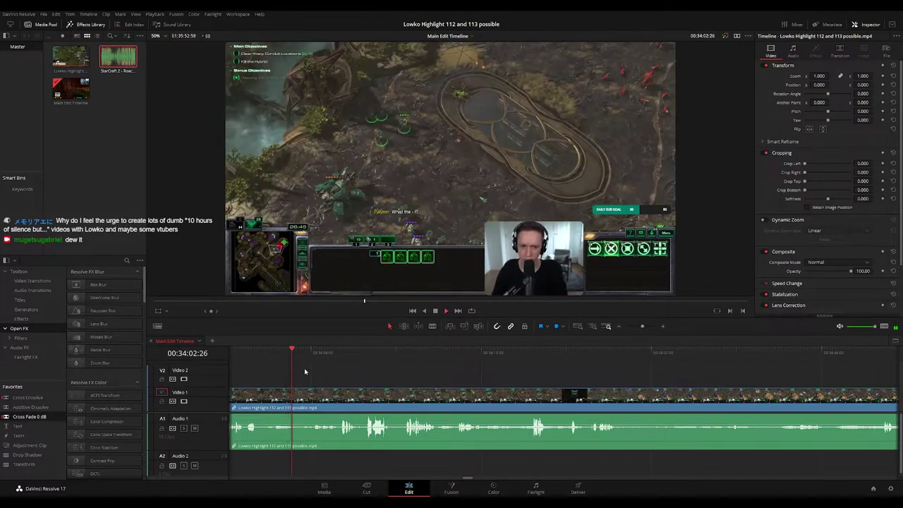
key("b")
left_click(300, 395)
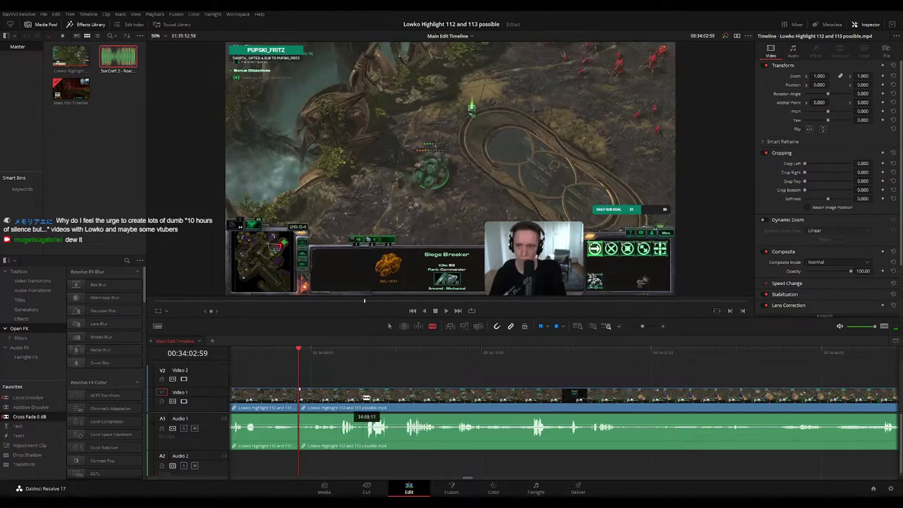
left_click(365, 397)
key("a")
left_click(346, 399)
key("Delete")
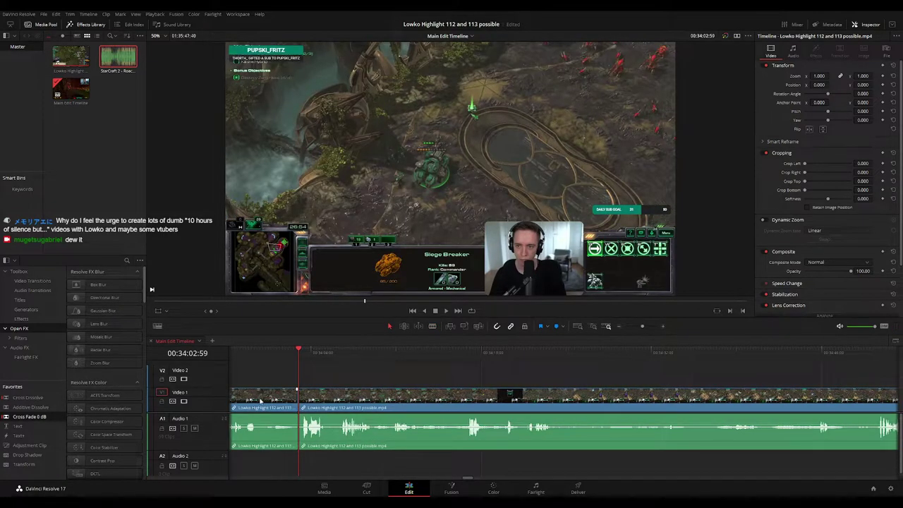
Colour the clip before the 34:02:59 cut blue and add a Cross Fade 0 dB to the audio at that cut
left_click(274, 396)
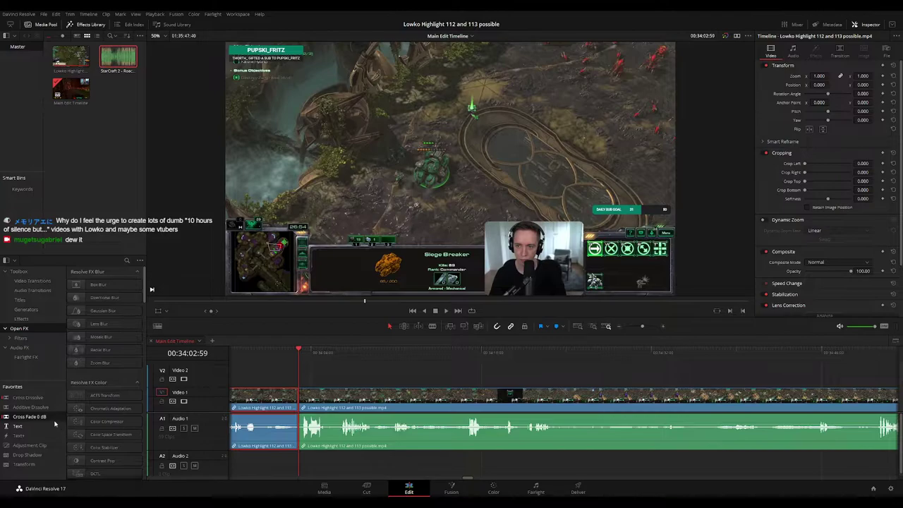
left_click_drag(55, 423, 279, 432)
key("space")
left_click(368, 373)
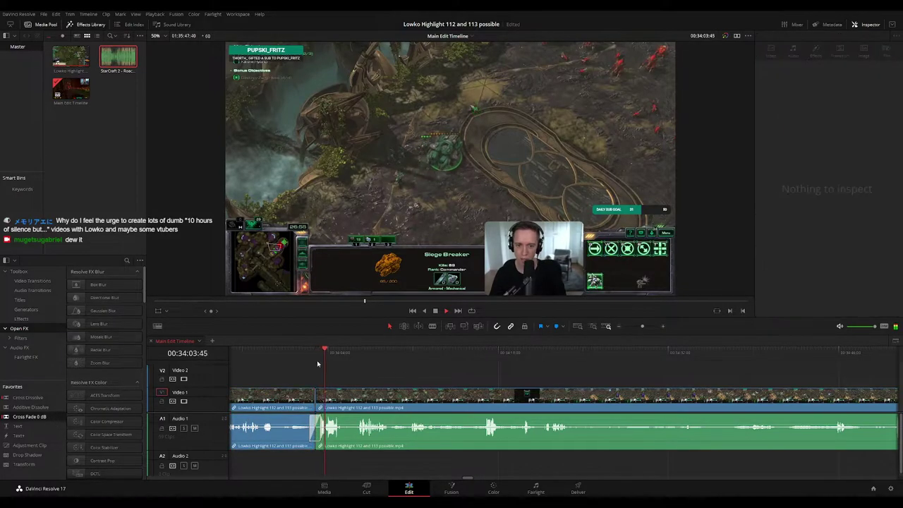
left_click(309, 357)
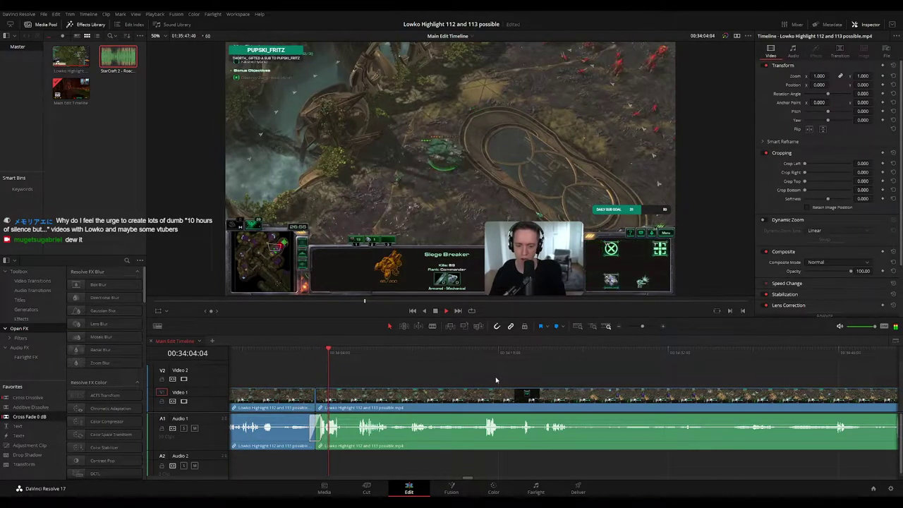
Cut out the short game-menu section starting at 34:21:09 and close the gap
scroll(435, 376, "right", 3)
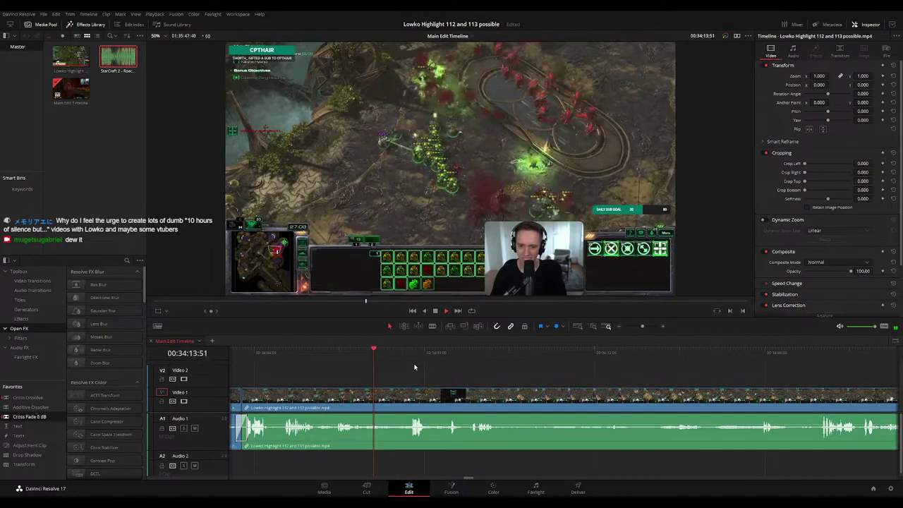
scroll(373, 366, "right", 2)
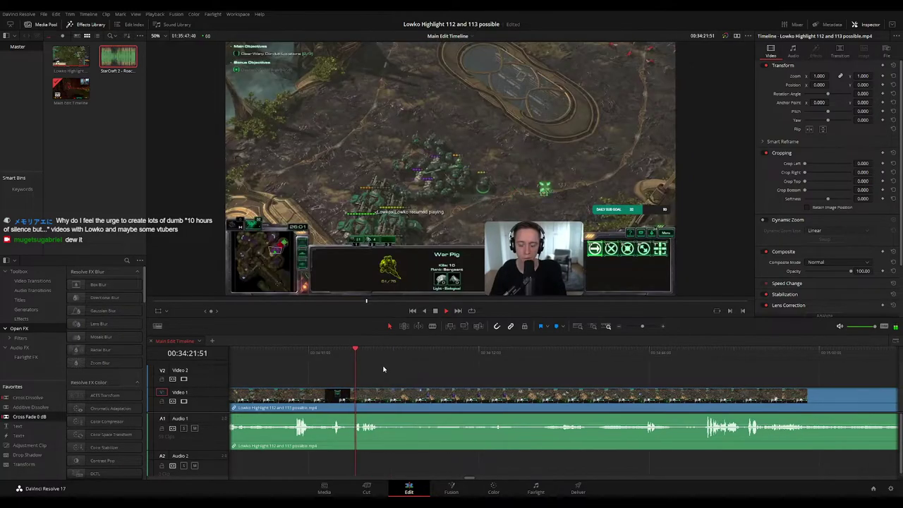
left_click(335, 355)
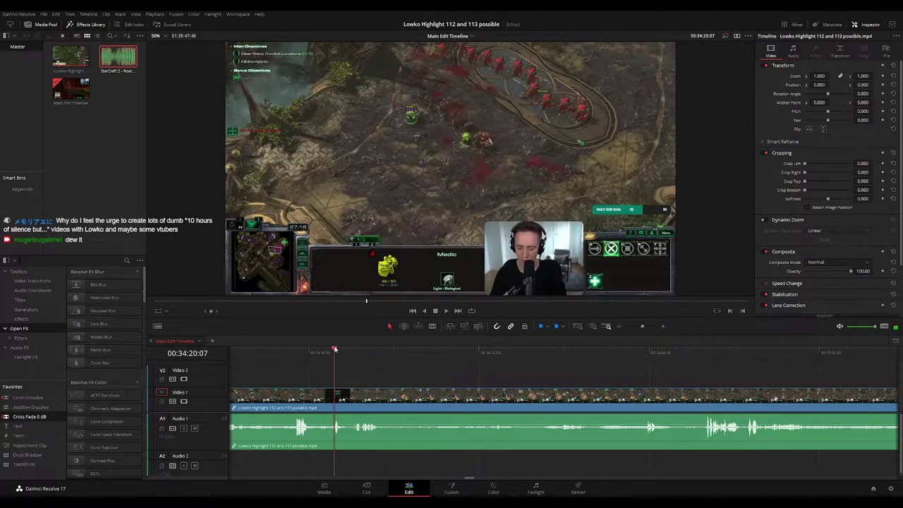
left_click(562, 355)
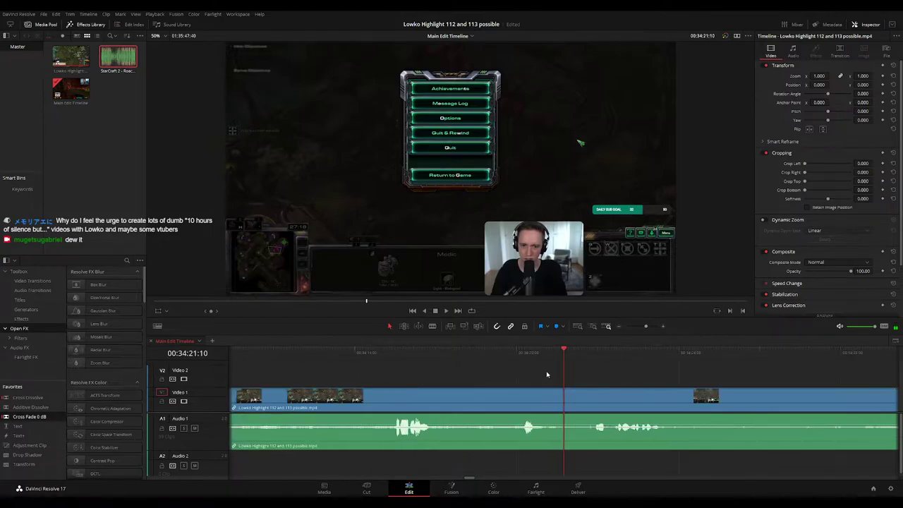
left_click(577, 396)
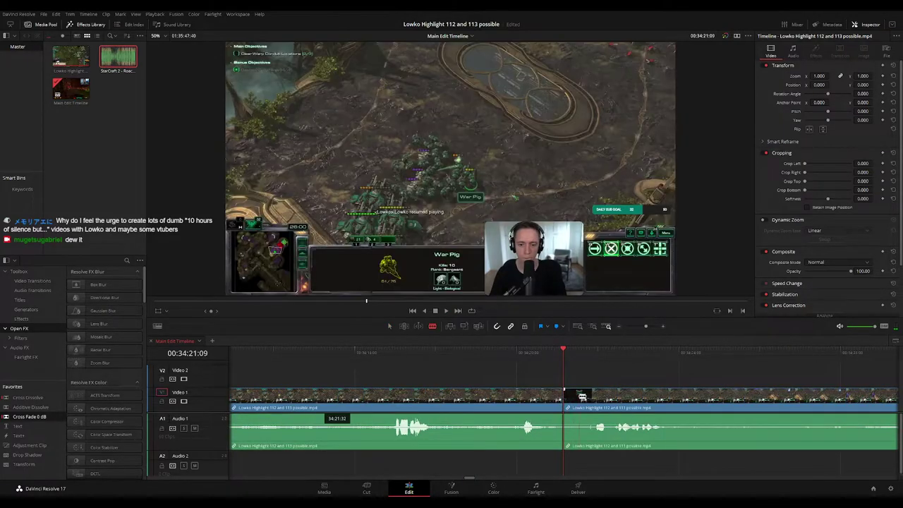
key("a")
left_click(572, 397)
key("Delete")
Colour the clip that ends at the 34:21:09 cut blue
left_click(520, 389)
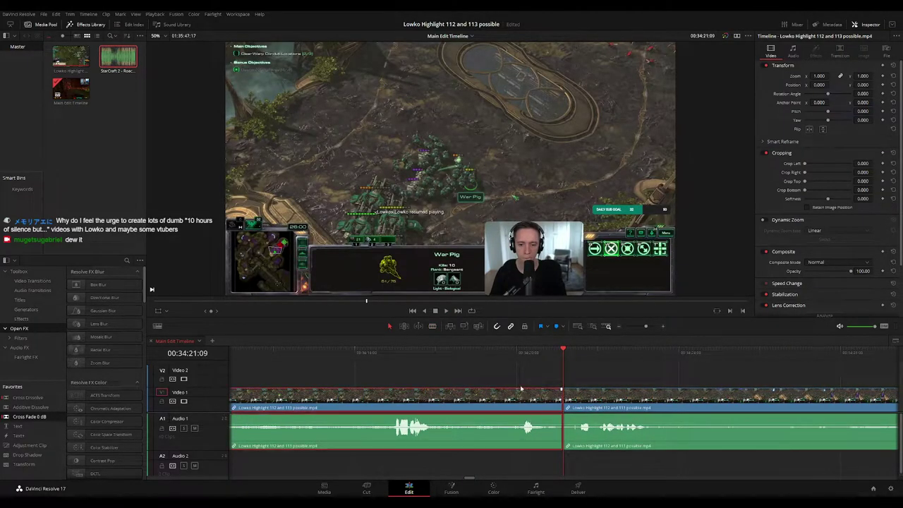
key("b")
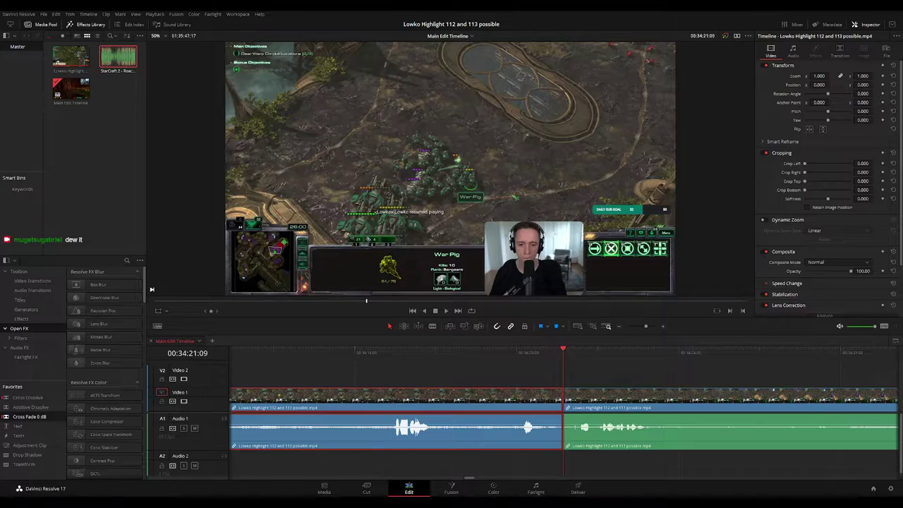
key("space")
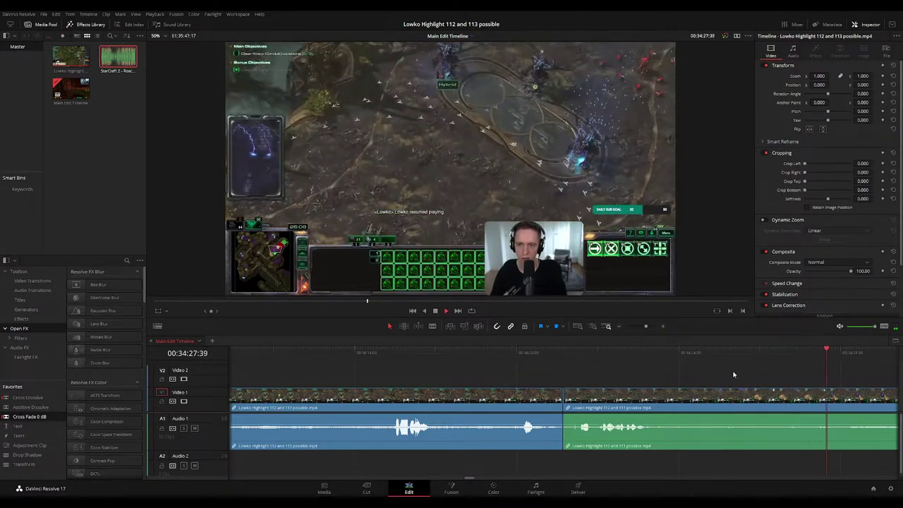
Add an adjustment clip about 3 seconds long on Video 2 at 34:32:33, with zoom 1.590 and position X -553, Y -406 framing the Hybrid units
left_click_drag(645, 326, 637, 328)
scroll(480, 365, "right", 2)
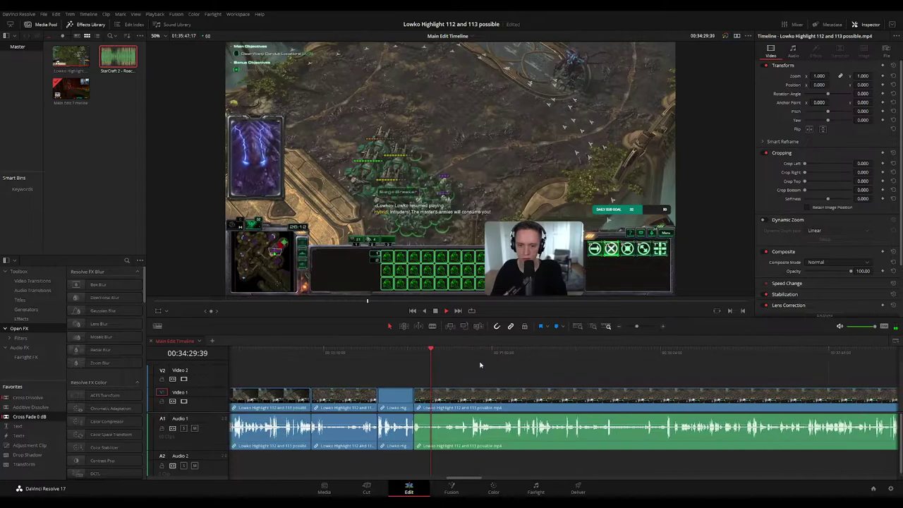
left_click_drag(637, 327, 642, 328)
left_click_drag(620, 376, 448, 373)
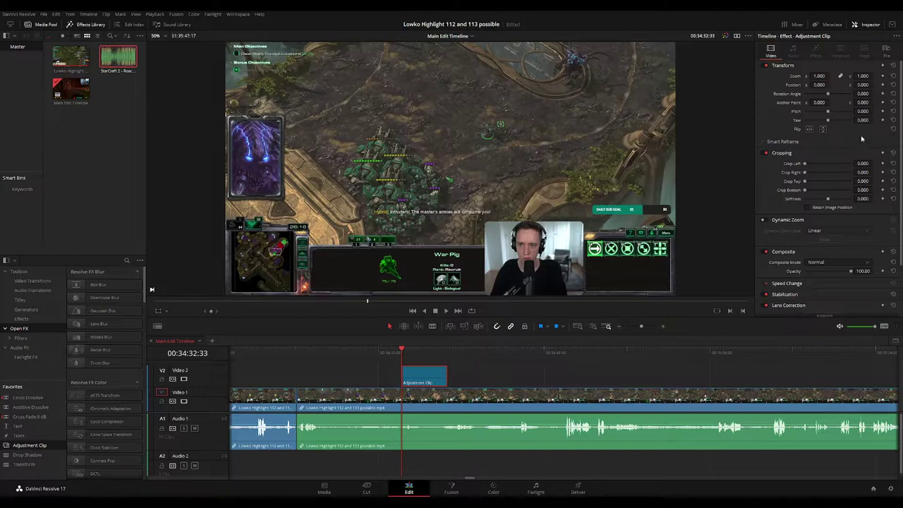
left_click_drag(822, 76, 874, 84)
key("space")
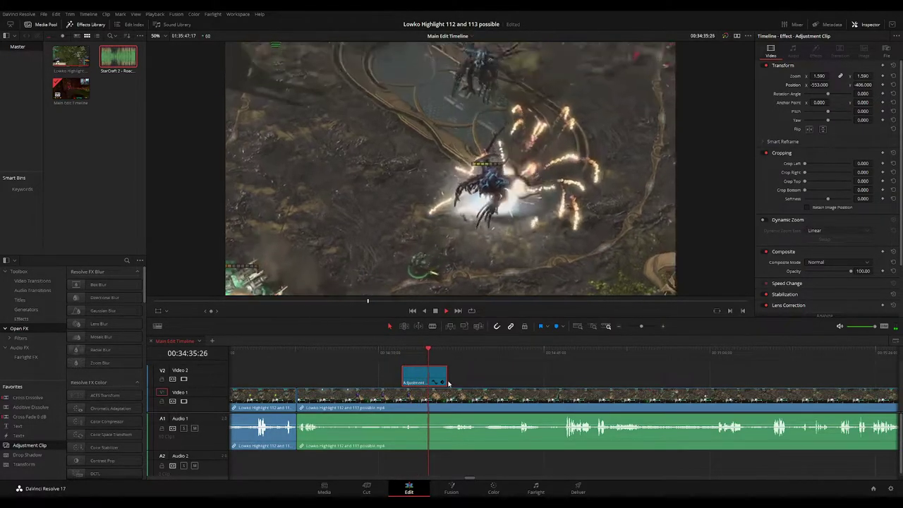
left_click_drag(431, 352, 427, 377)
key("space")
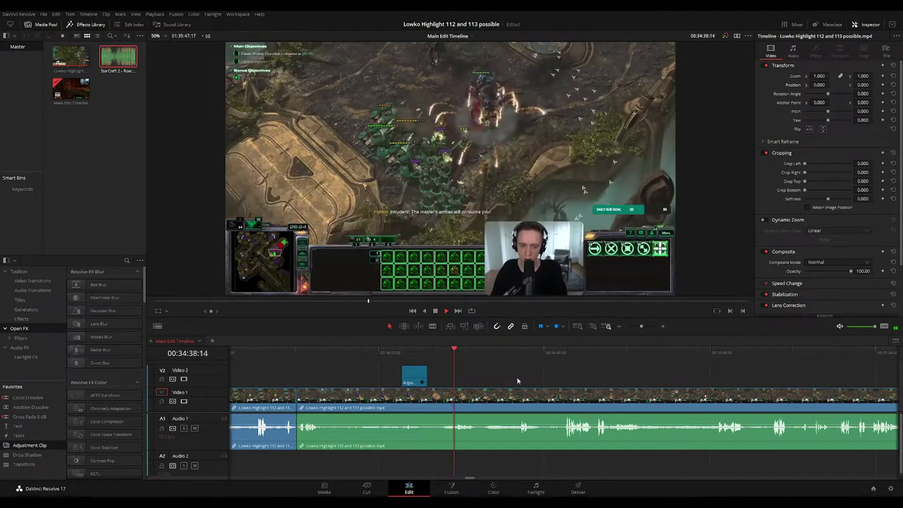
Try to isolate the short quiet section between about 34:48 and 34:50 with two cuts, and undo both cuts
left_click_drag(535, 379, 444, 369)
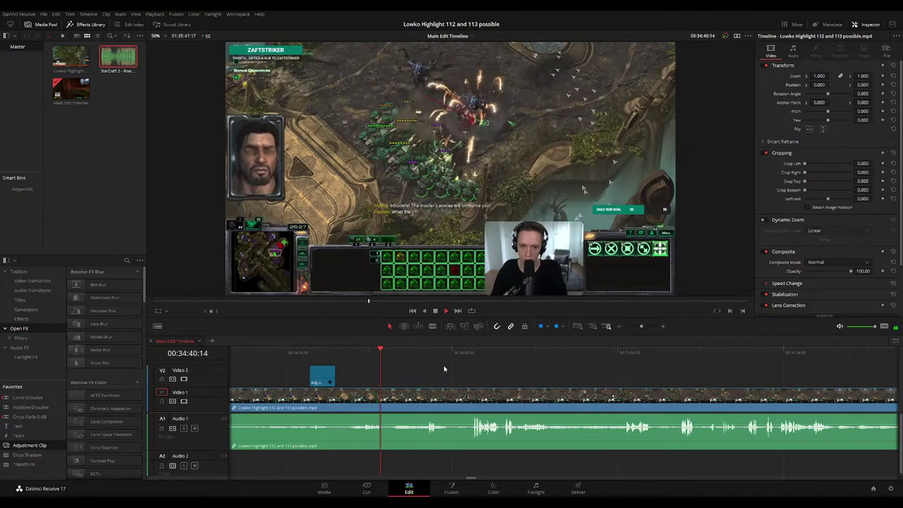
scroll(451, 368, "right", 3)
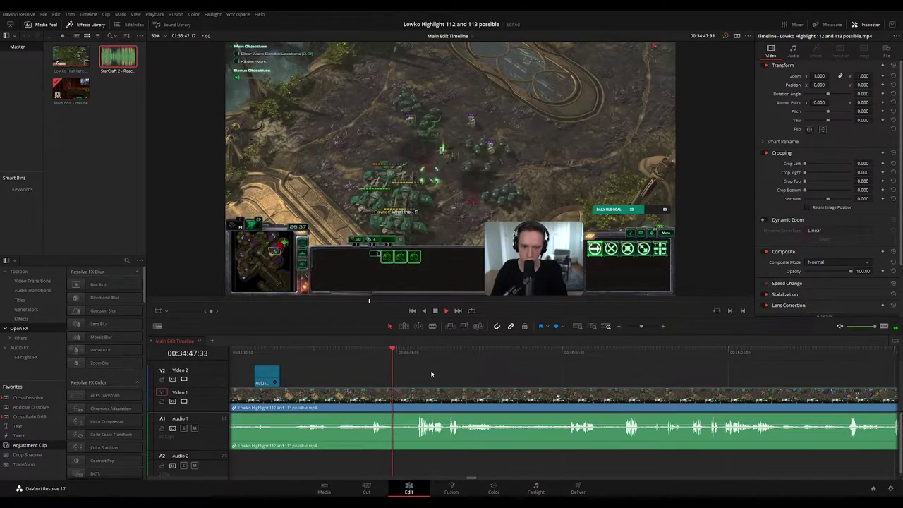
left_click_drag(432, 373, 399, 364)
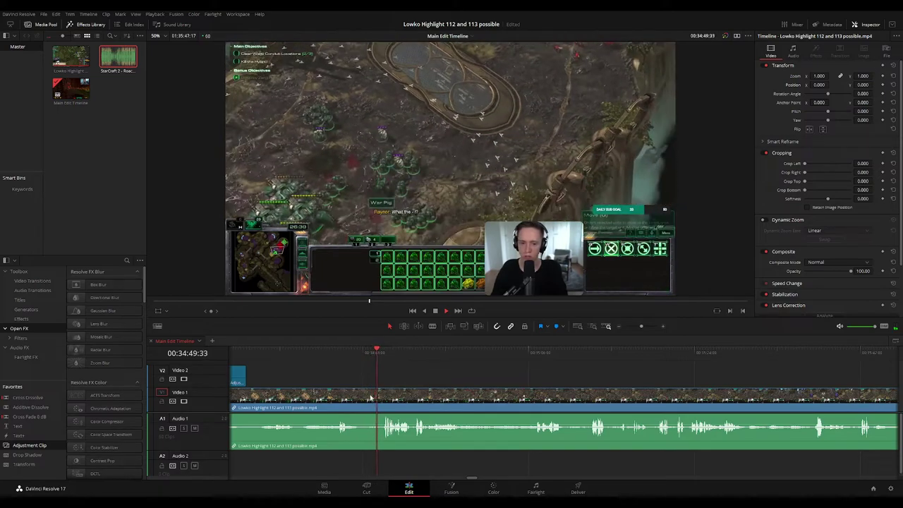
key("b")
left_click(362, 399)
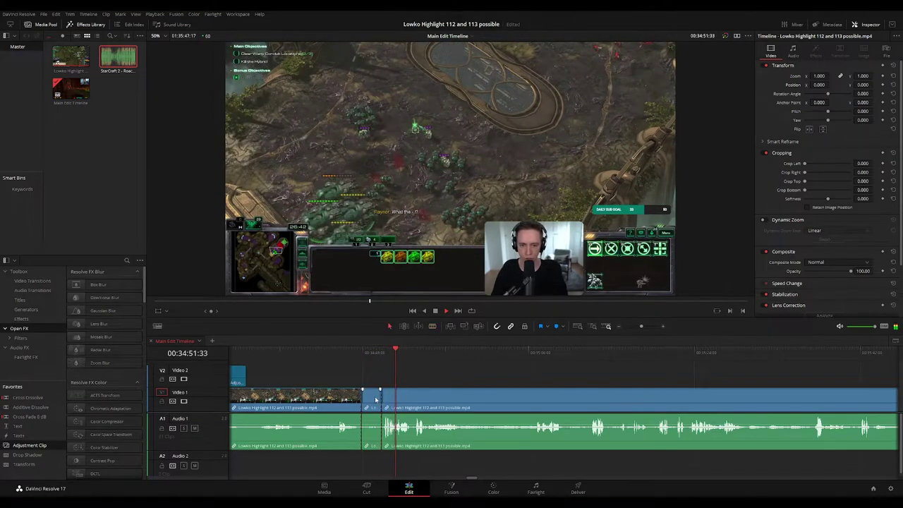
key("ctrl+z")
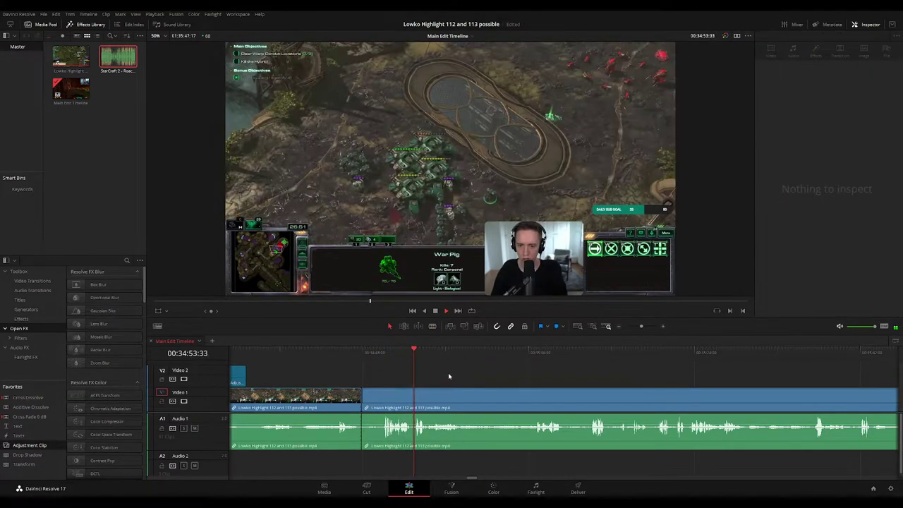
key("ctrl+z")
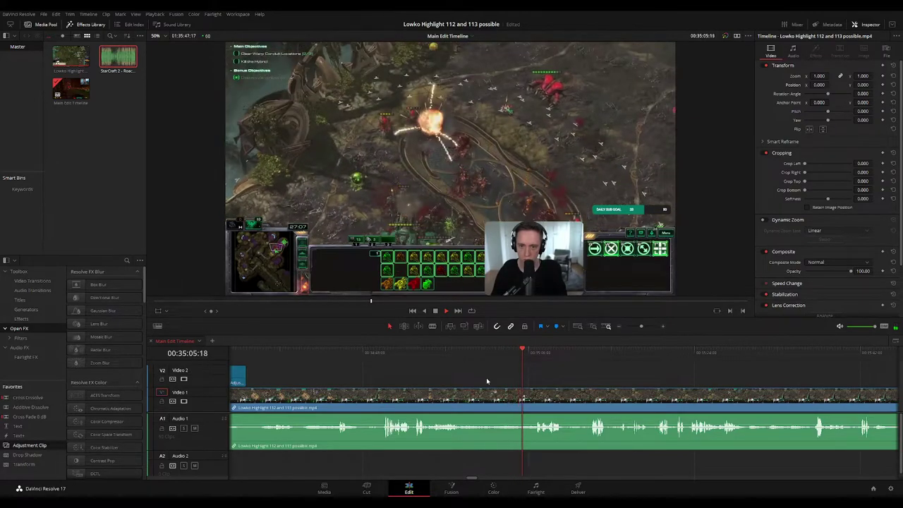
Review the played-back footage from about 35:05 to 35:22 for pauses and moments worth editing
scroll(558, 387, "right", 3)
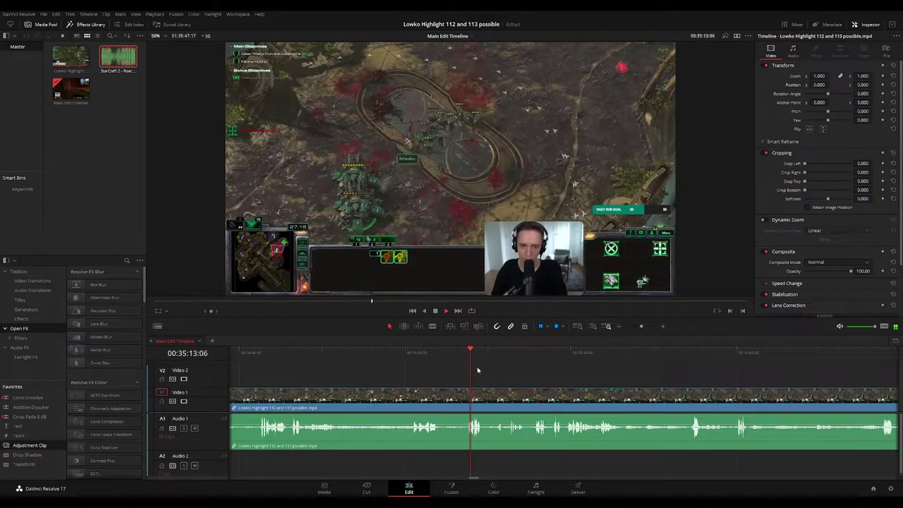
scroll(446, 368, "right", 2)
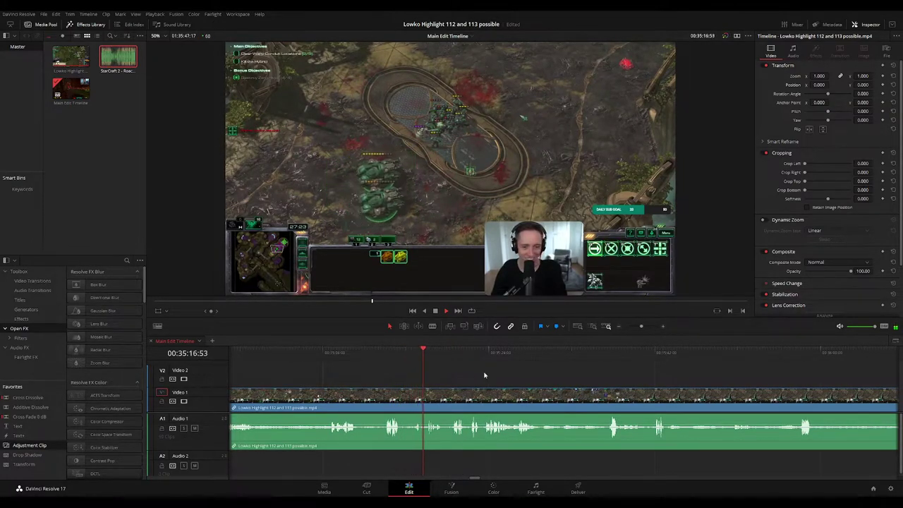
scroll(448, 367, "right", 1)
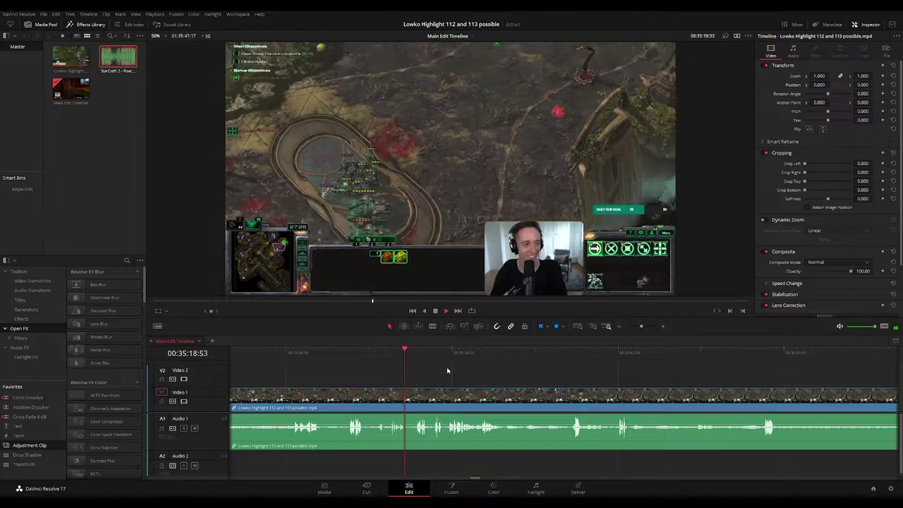
scroll(437, 371, "right", 1)
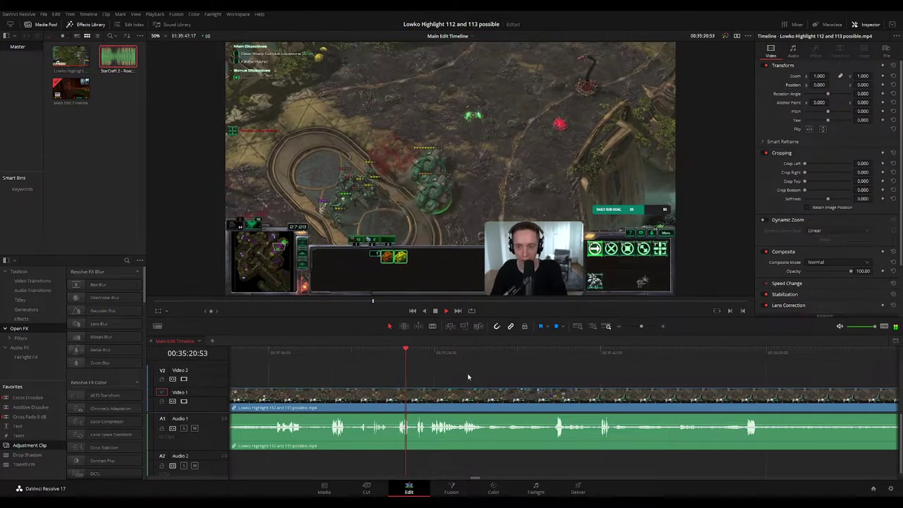
scroll(452, 373, "right", 1)
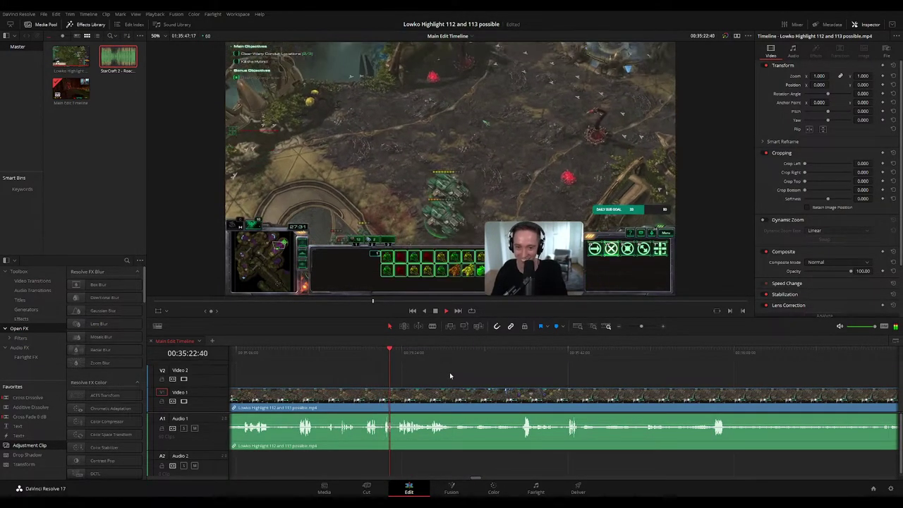
Review the gameplay footage from about 00:35:22 to 00:35:57, skipping ahead through the quiet stretches
scroll(443, 375, "right", 1)
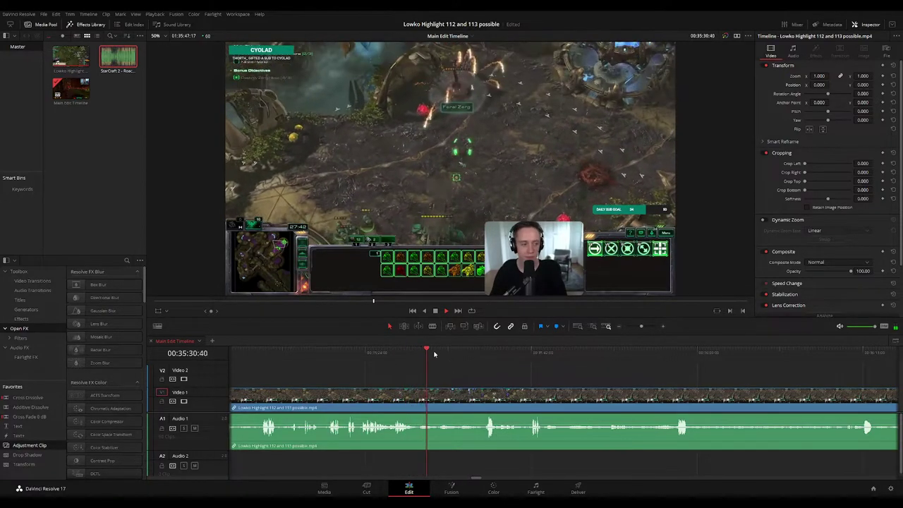
left_click(443, 352)
left_click(461, 359)
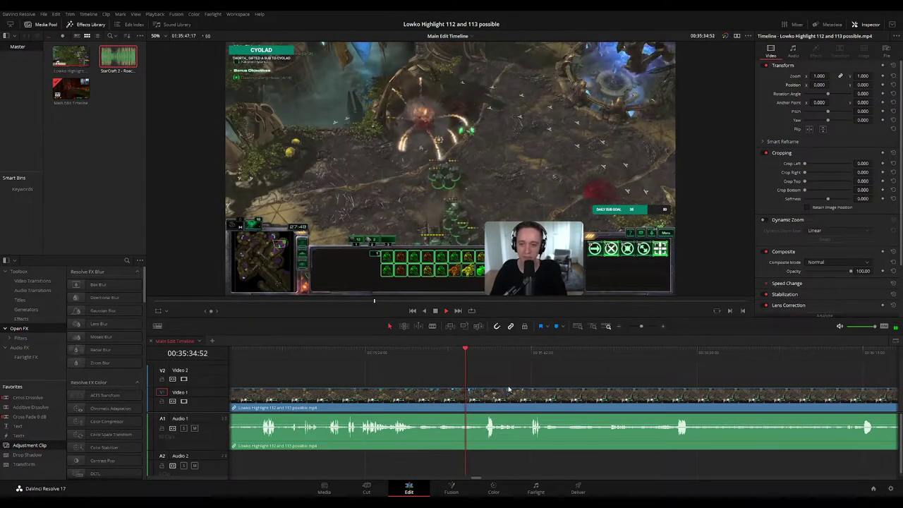
left_click_drag(528, 387, 417, 372)
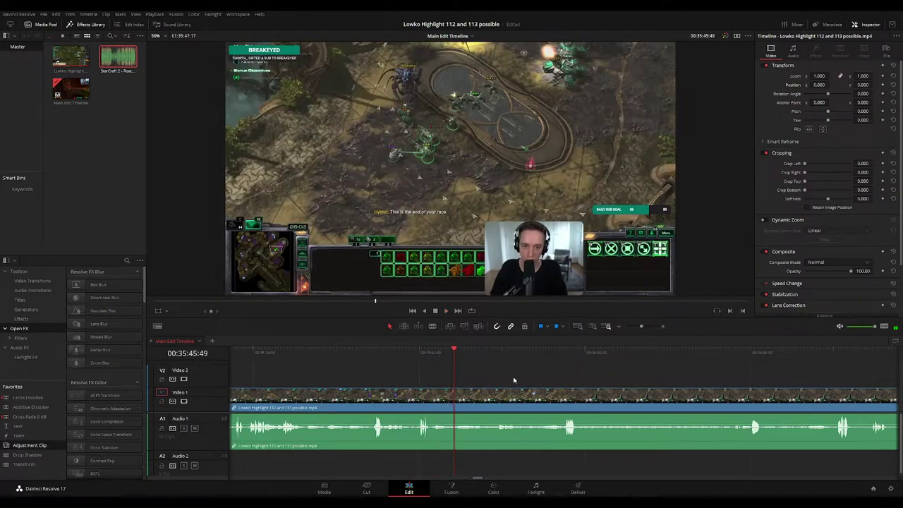
scroll(496, 377, "right", 5)
left_click(376, 353)
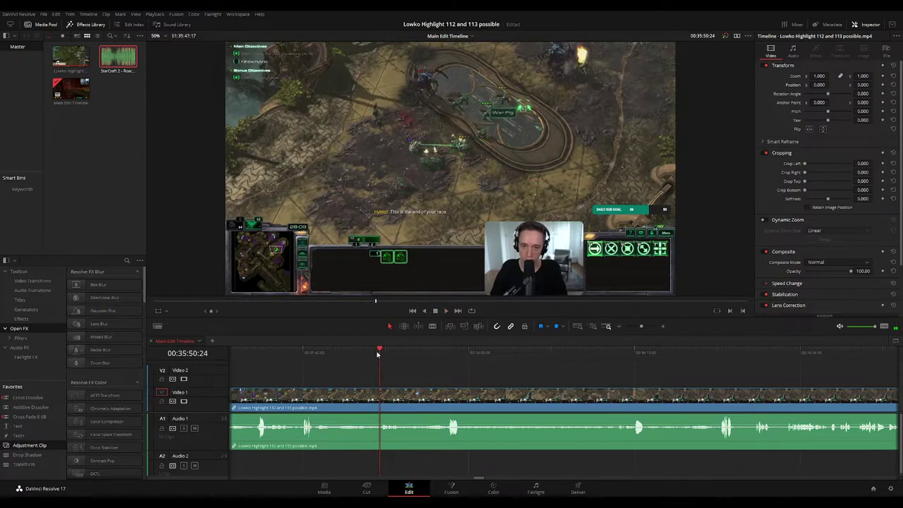
key("space")
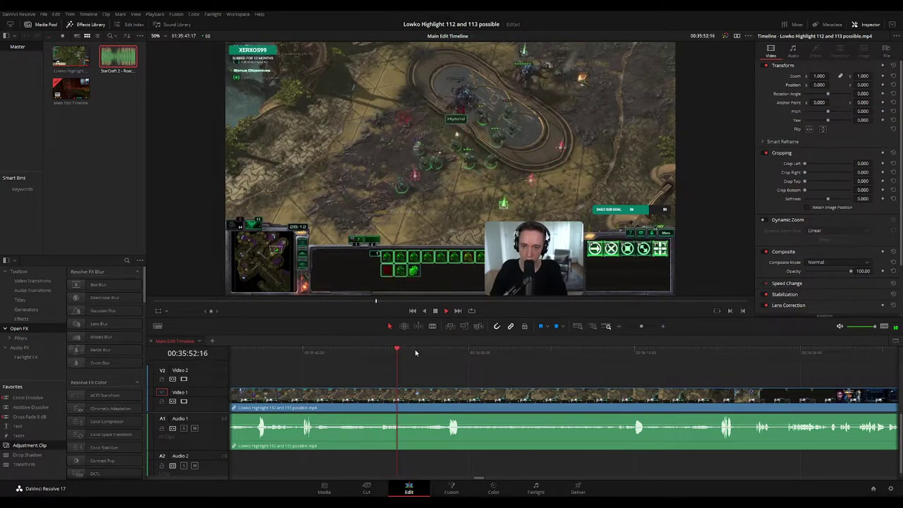
left_click(436, 349)
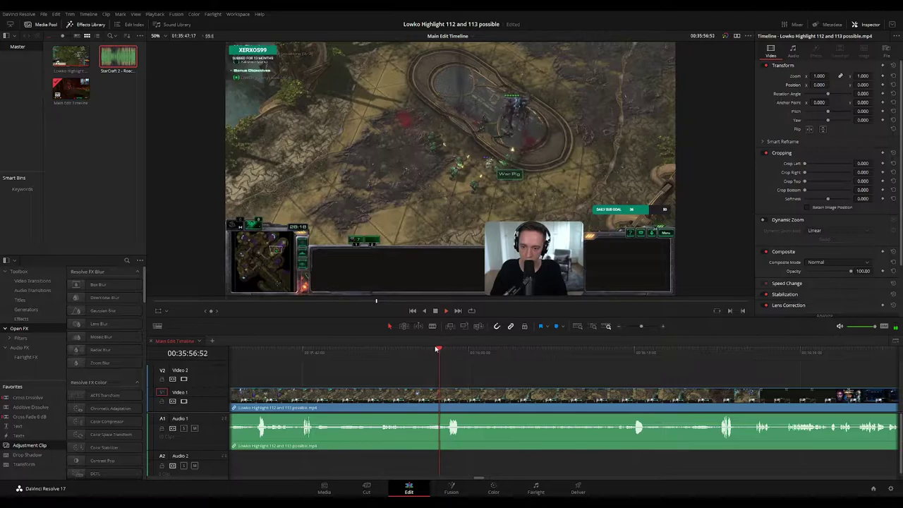
Add an adjustment clip on Video 2 at 00:36:00:11 with zoom 1.960 and position Y -411, and play the result
left_click_drag(477, 364, 399, 377)
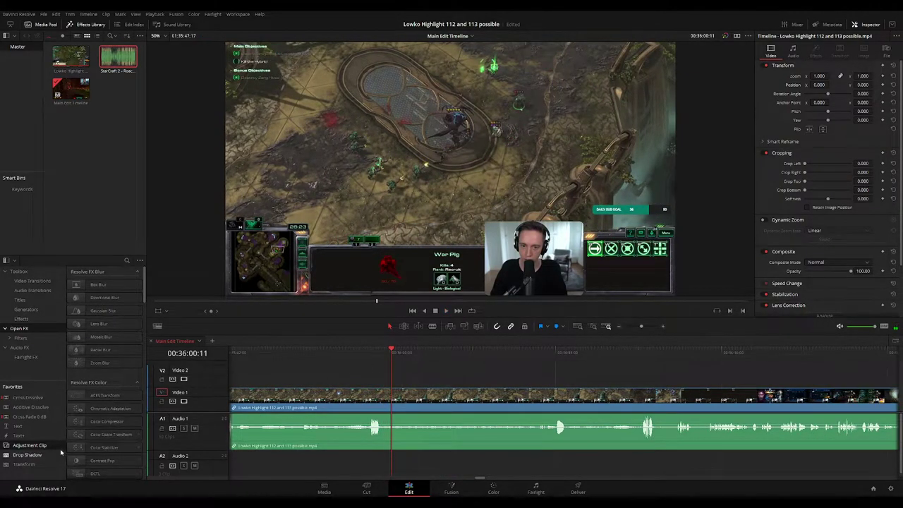
left_click_drag(29, 444, 399, 380)
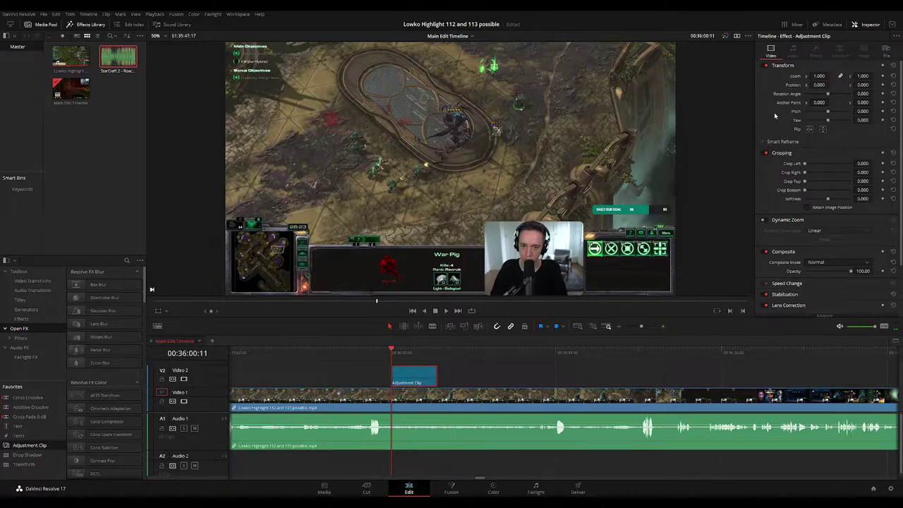
left_click_drag(817, 76, 877, 85)
key("space")
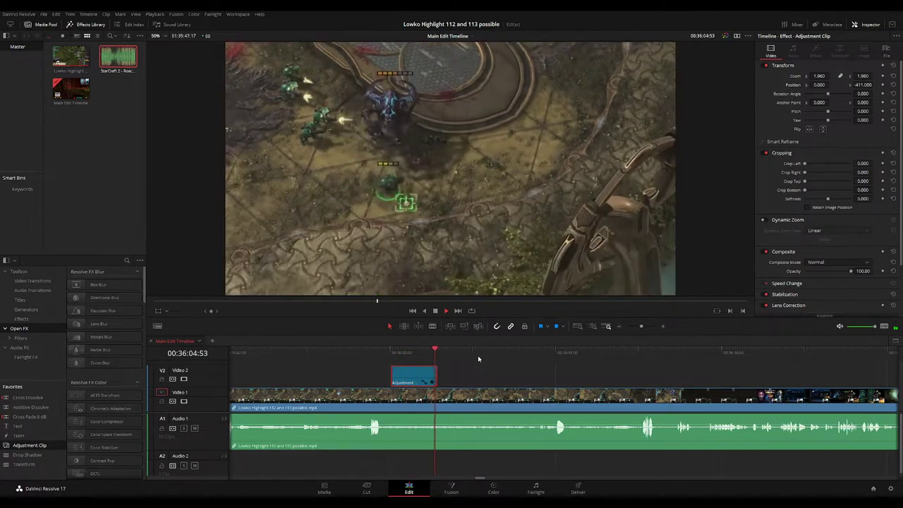
Add a second adjustment clip on Video 2 at 00:36:22:44 with zoom 1.850 and position Y -222
left_click(502, 372)
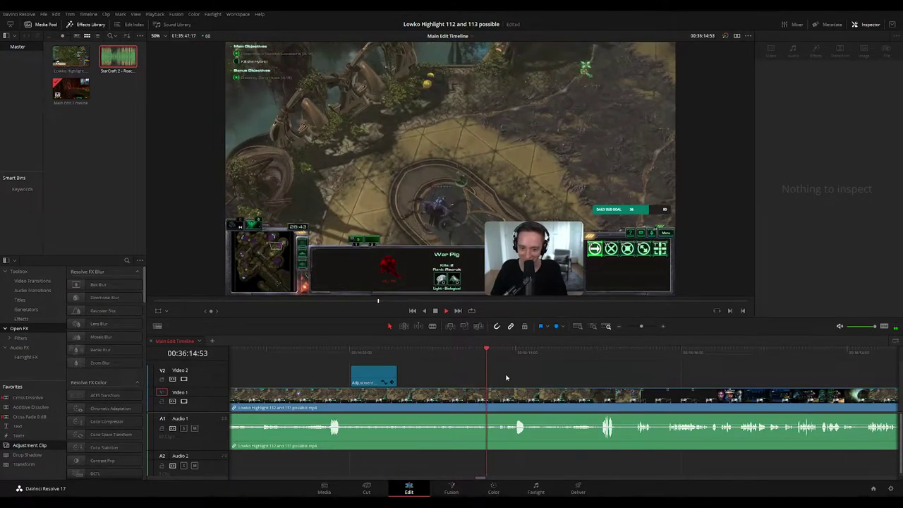
left_click_drag(525, 375, 458, 372)
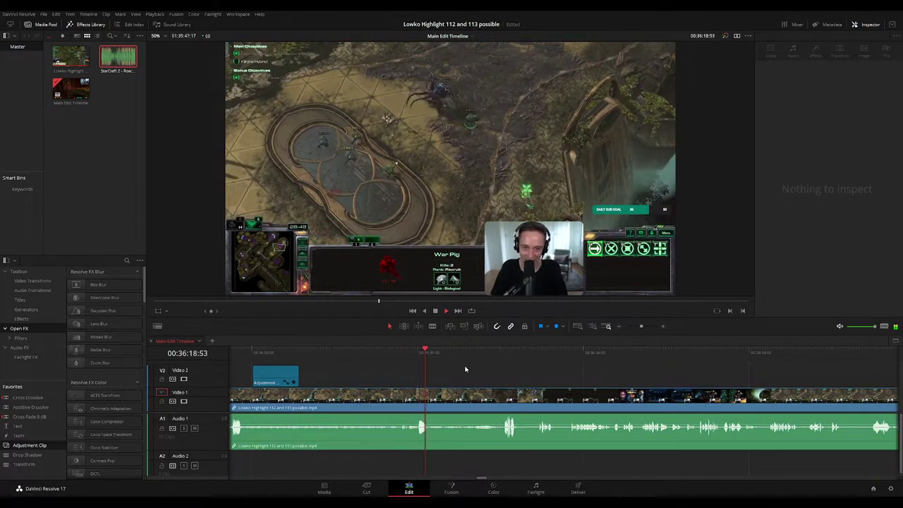
key("space")
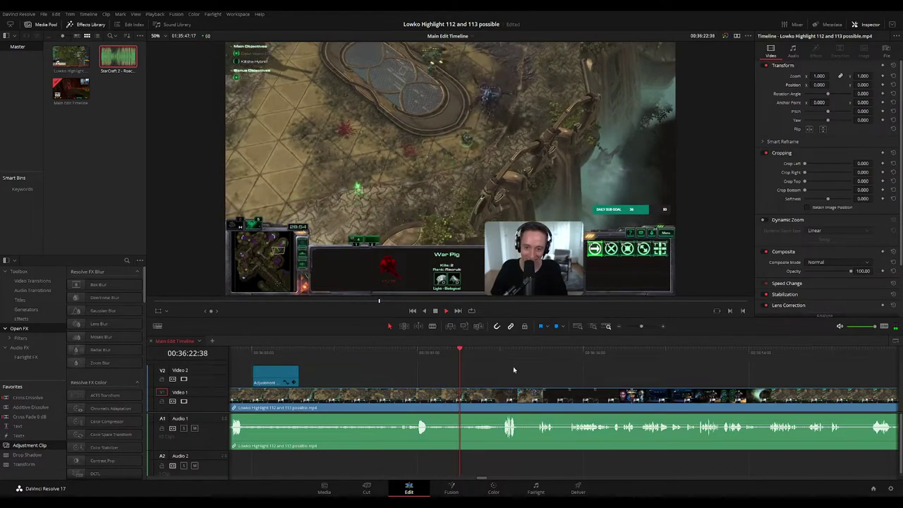
scroll(494, 361, "right", 2)
key("space")
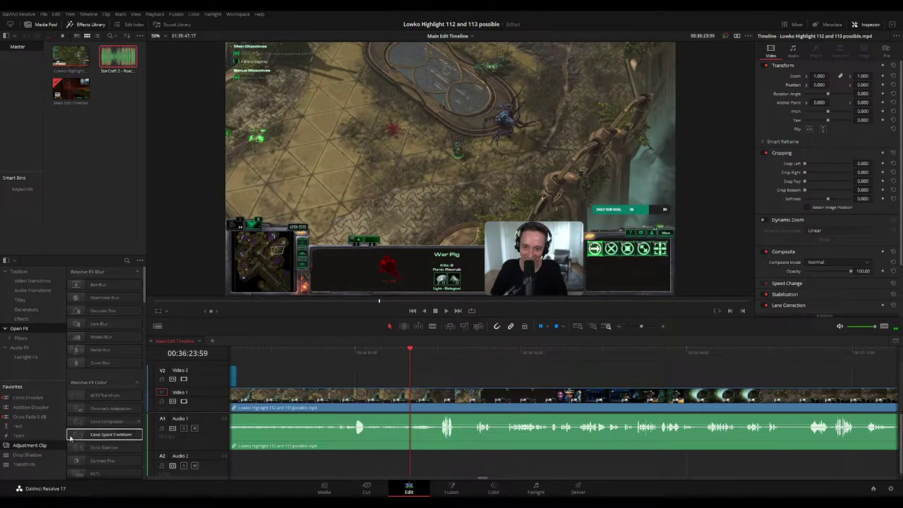
left_click(398, 353)
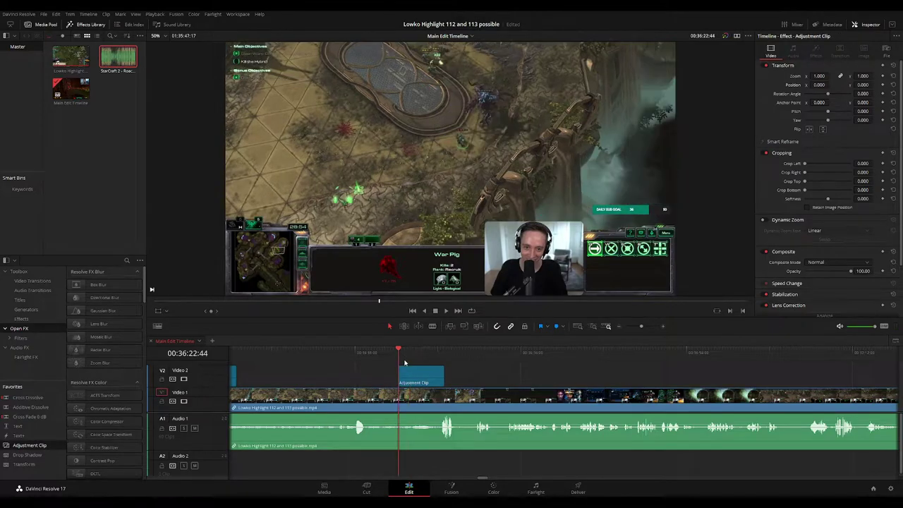
left_click_drag(818, 76, 866, 85)
key("space")
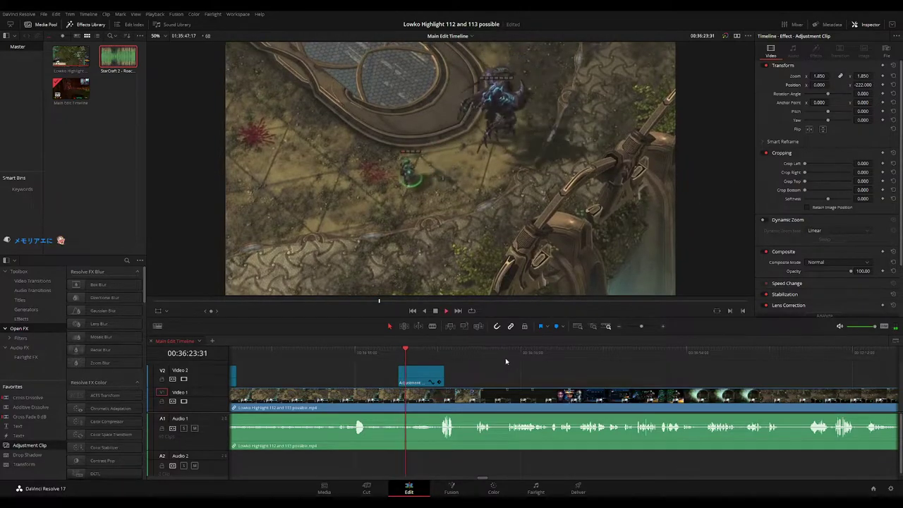
Reframe the second adjustment clip on the fight with zoom 1.630, position X -486 and Y -395, checking it at several frames
key("space")
left_click(409, 352)
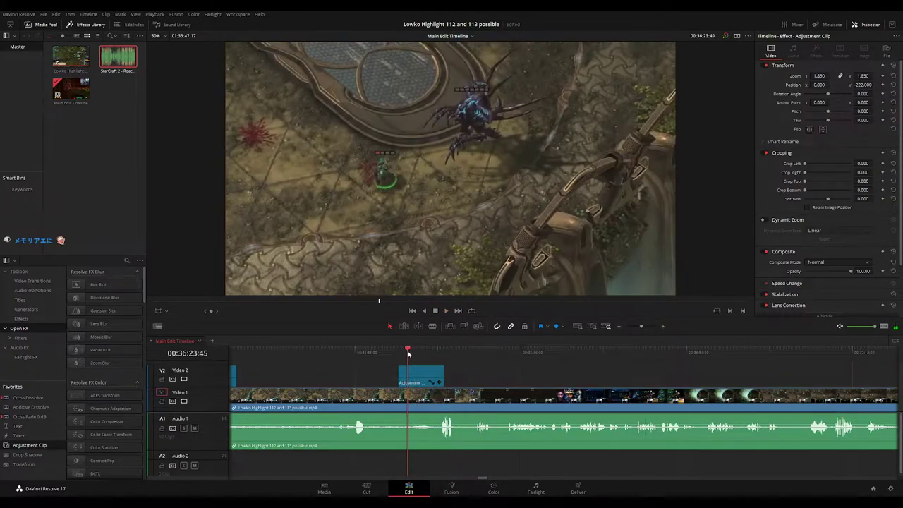
left_click_drag(818, 85, 769, 85)
key("space")
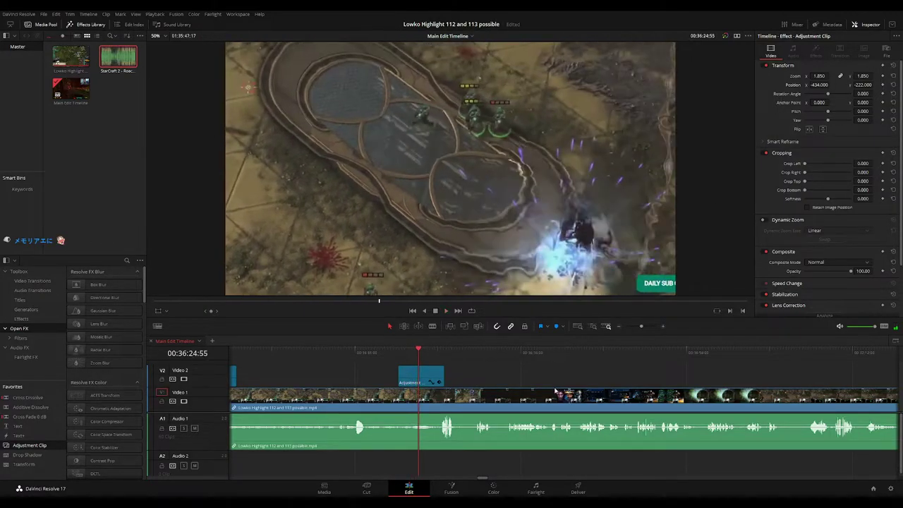
left_click(414, 354)
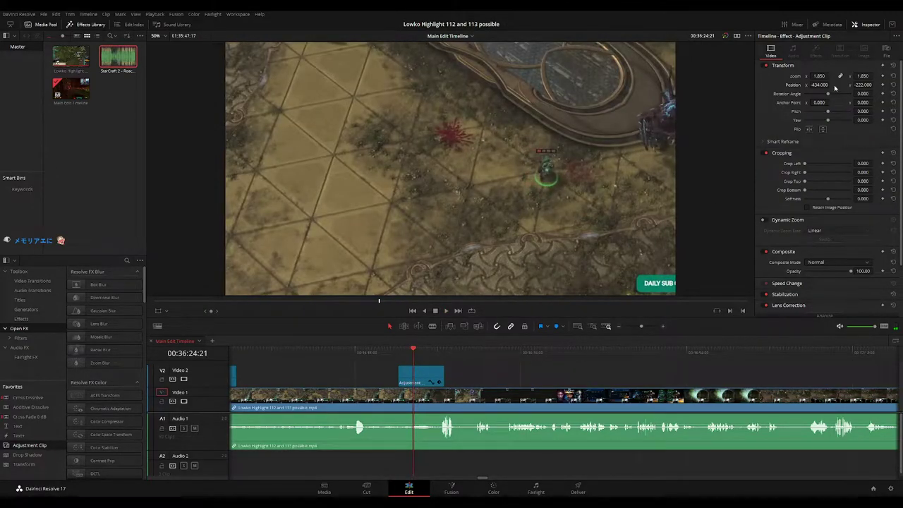
left_click_drag(816, 85, 847, 84)
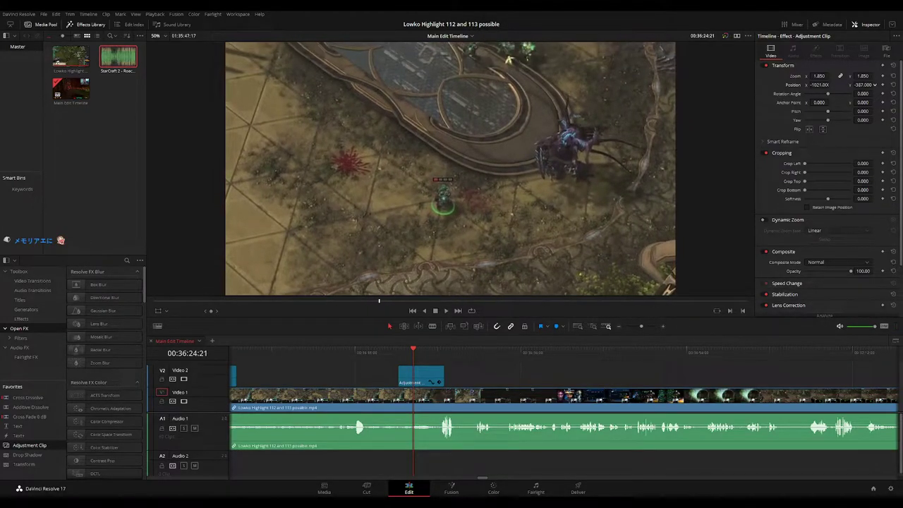
left_click(397, 348)
key("space")
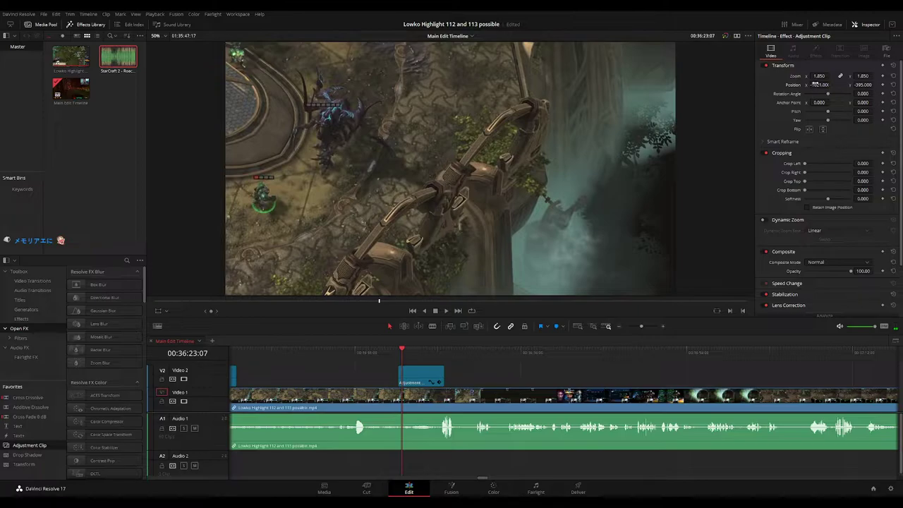
left_click_drag(819, 76, 836, 84)
key("space")
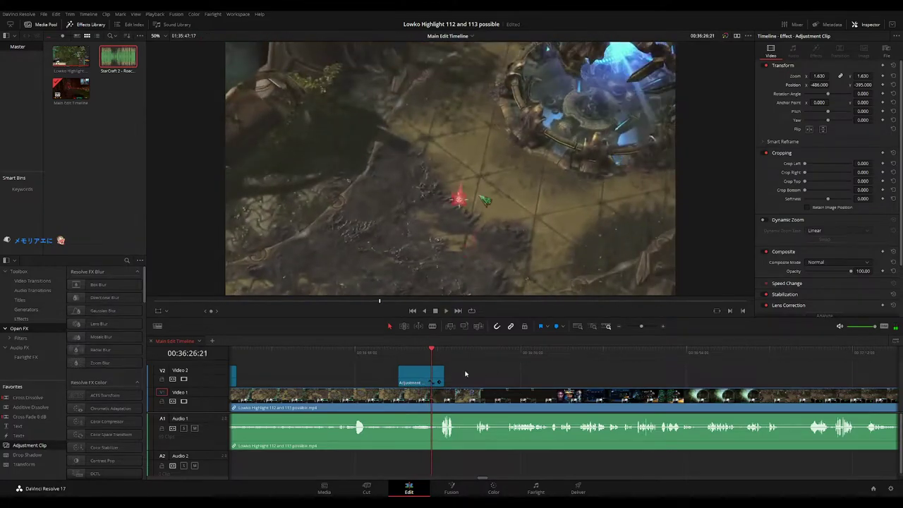
Shorten the second adjustment clip so it ends at about 00:36:25:54
left_click_drag(427, 373, 427, 373)
key("space")
left_click(419, 351)
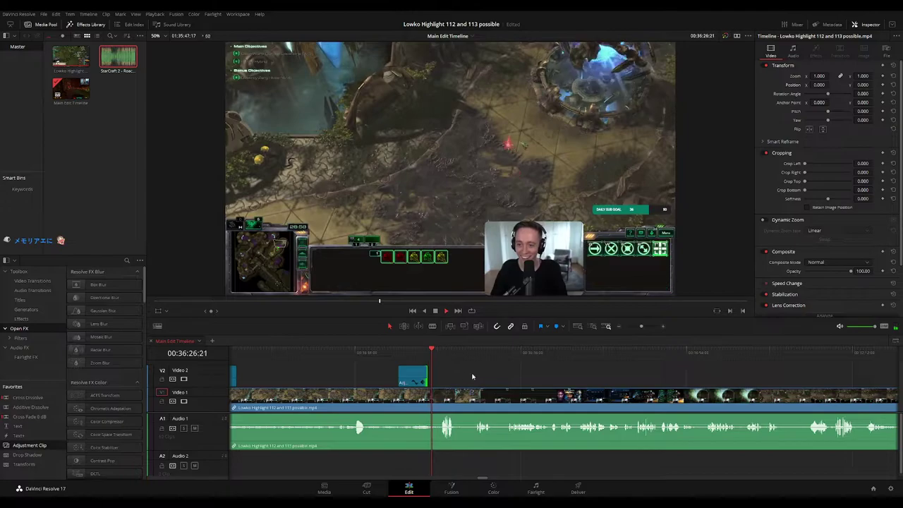
Cut out the short StarCraft loading screen section starting at 00:36:41:37 and close the gap
left_click_drag(498, 375, 454, 369)
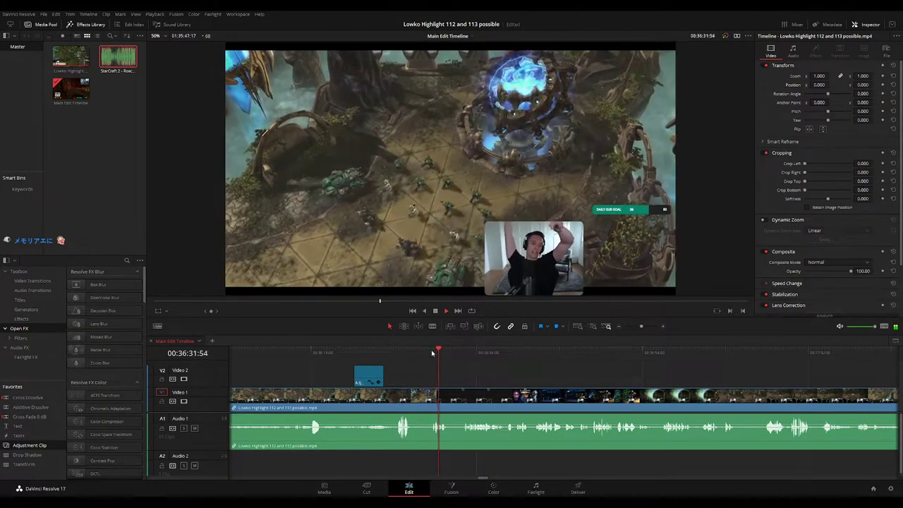
left_click(468, 352)
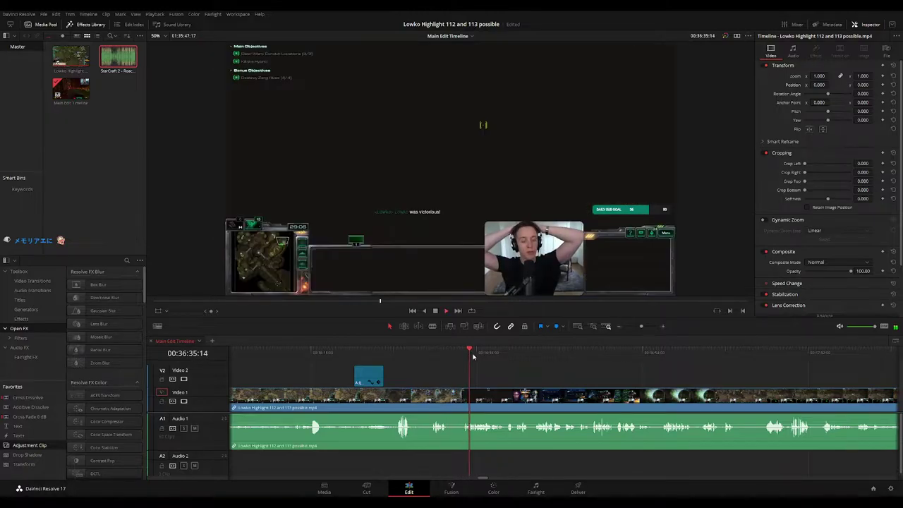
scroll(550, 378, "right", 4)
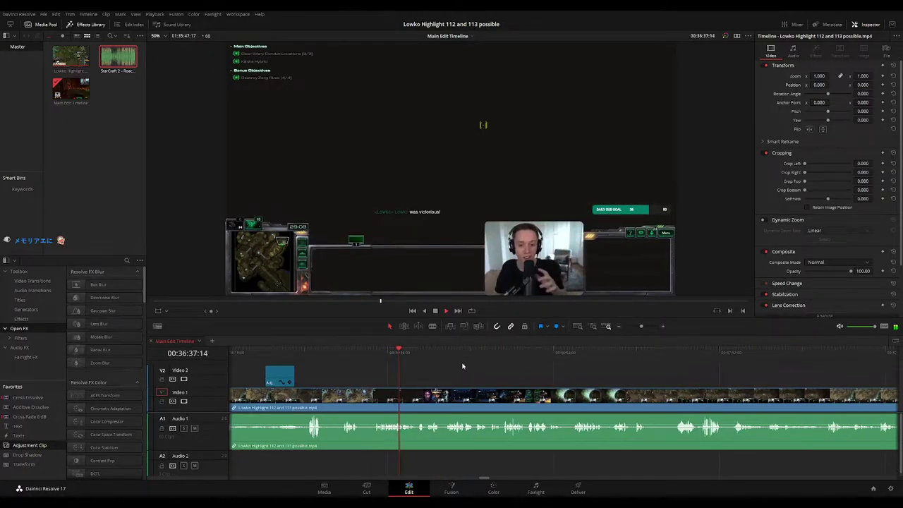
scroll(513, 385, "up", 3)
scroll(513, 358, "right", 4)
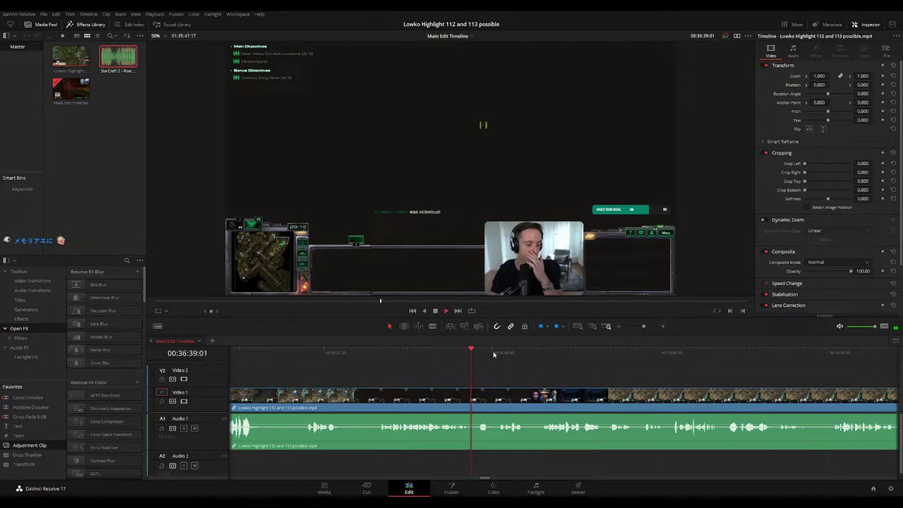
scroll(467, 357, "right", 4)
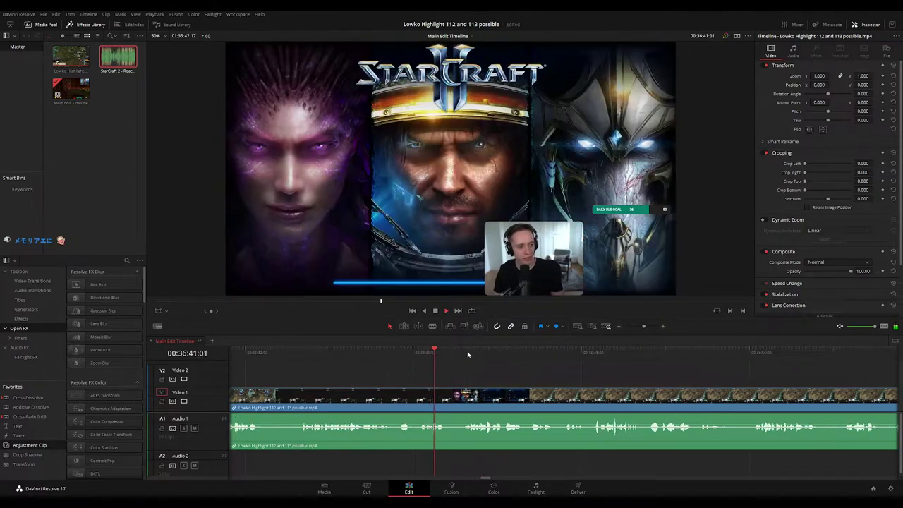
key("space")
key("b")
left_click(452, 394)
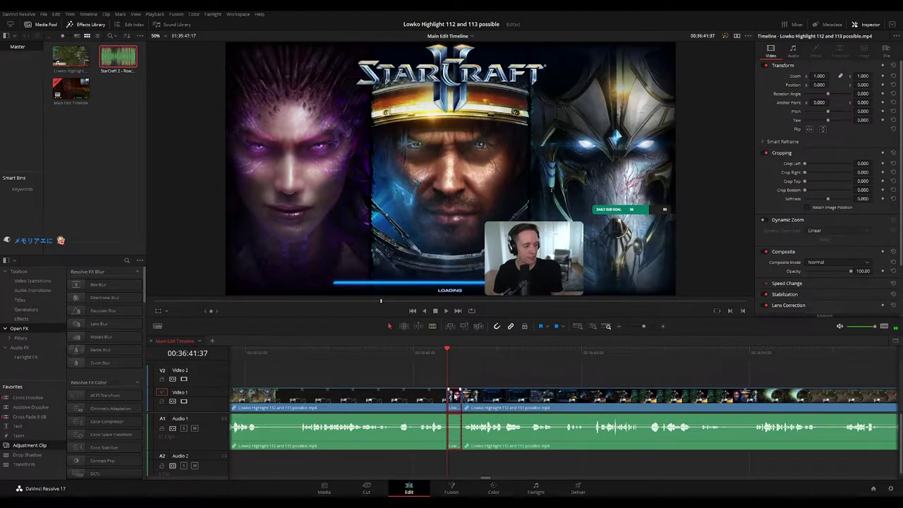
key("Delete")
Play past the new cut and colour the finished clip before it blue
key("space")
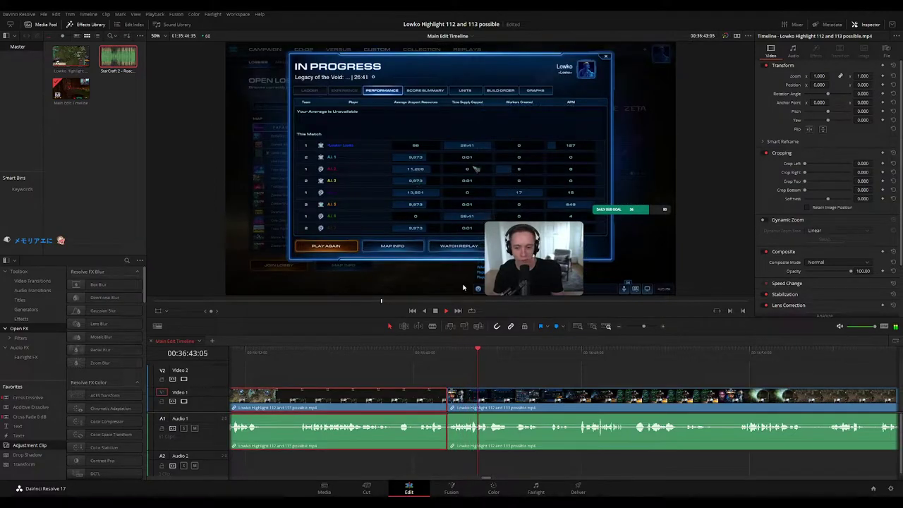
key("c")
left_click(599, 374)
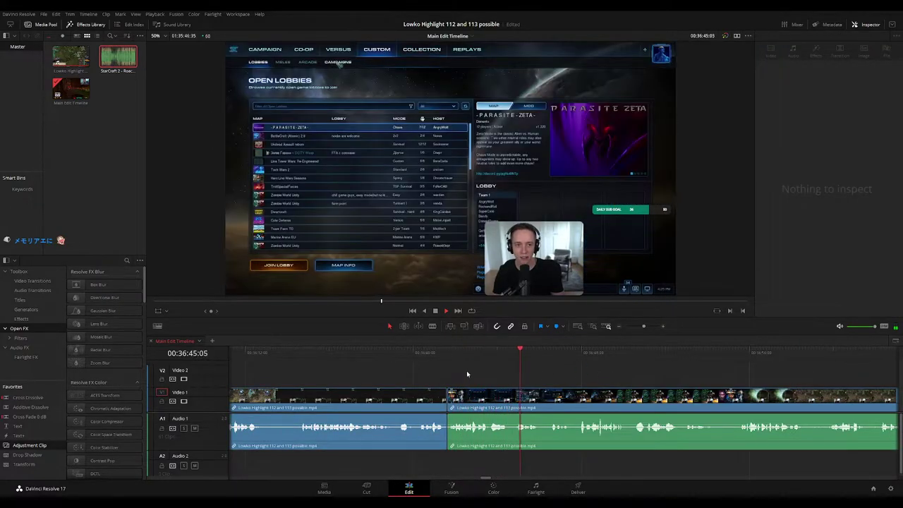
Shorten the second adjustment clip so it ends at 00:36:25:29, and play the timeline from the start of that clip
scroll(470, 371, "down", 4)
scroll(509, 371, "right", 3)
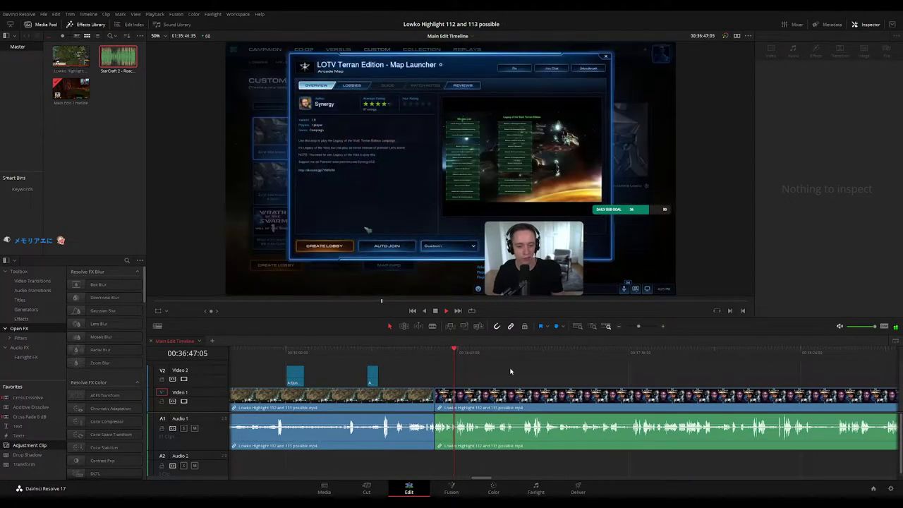
left_click(368, 352)
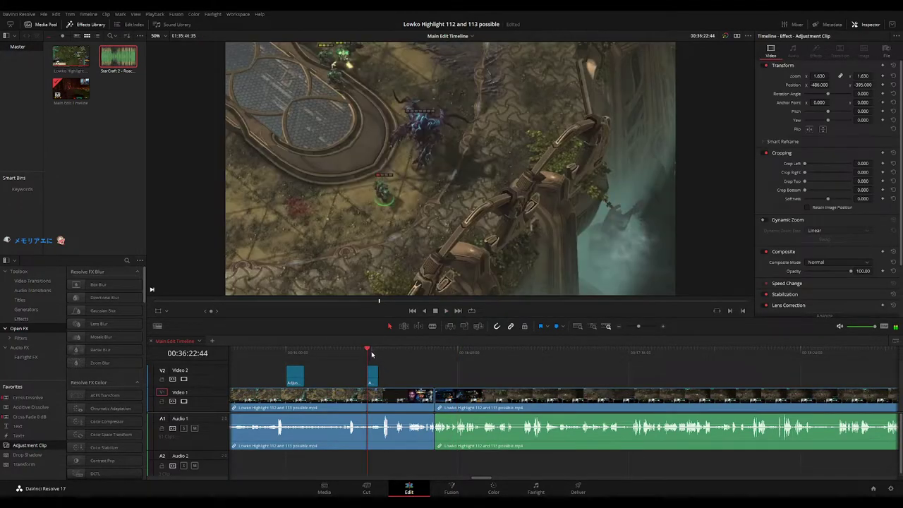
left_click(374, 352)
key("Left")
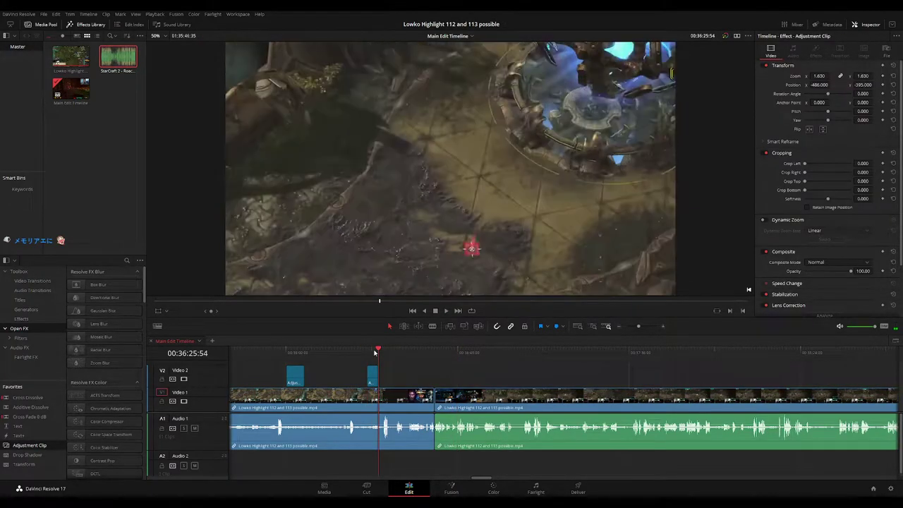
key("Left")
key("Left")
key("Left")
key("Left")
key("Left")
key("Left")
key("Left")
key("Left")
key("Left")
key("Left")
key("Left")
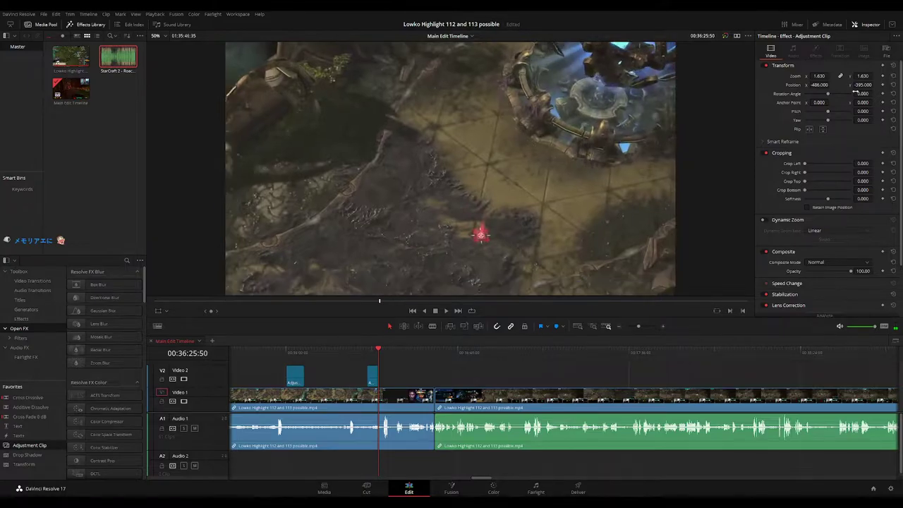
key("Left")
key("Left")
key("Left")
key("Left")
key("Left")
key("Left")
key("Left")
key("Left")
key("Left")
key("Left")
key("Left")
key("Left")
key("Left")
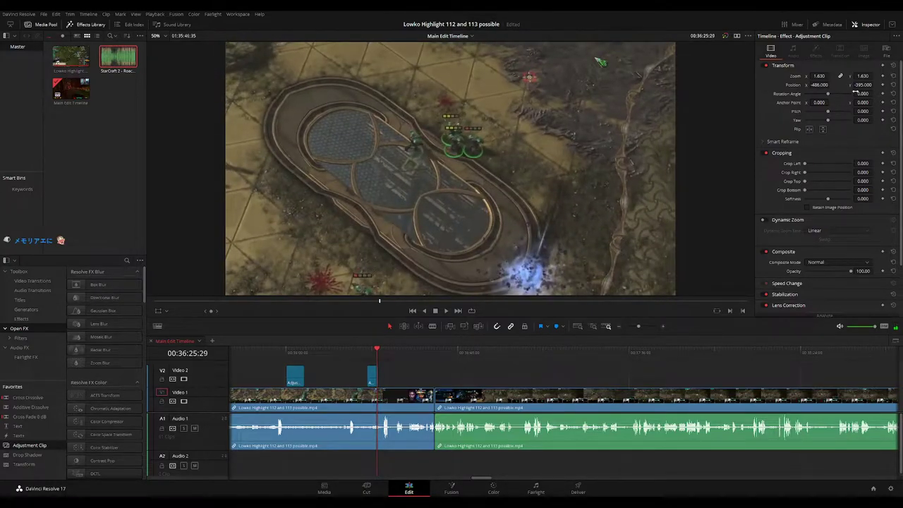
left_click_drag(378, 379, 375, 378)
left_click(367, 351)
key("space")
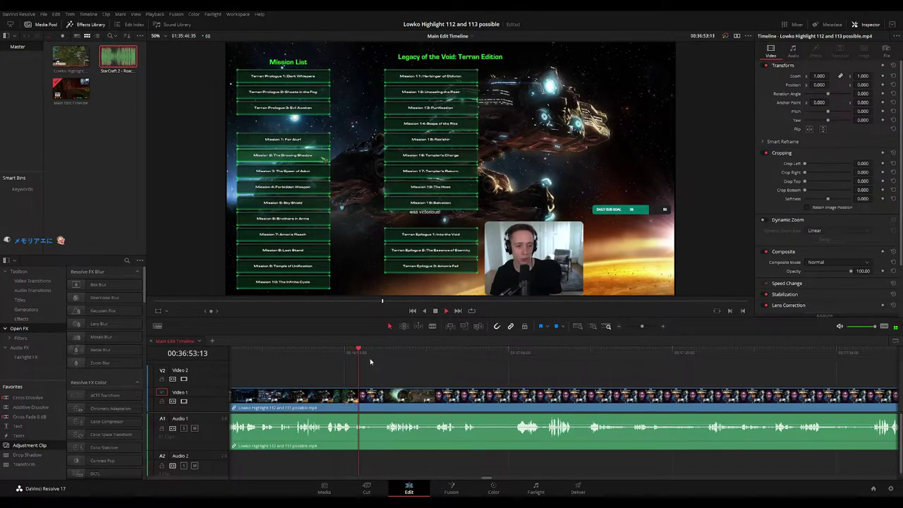
Cut out the short map launcher loading section starting at 00:36:50:05, close the gap, and colour the finished clip before it blue
left_click(308, 352)
key("space")
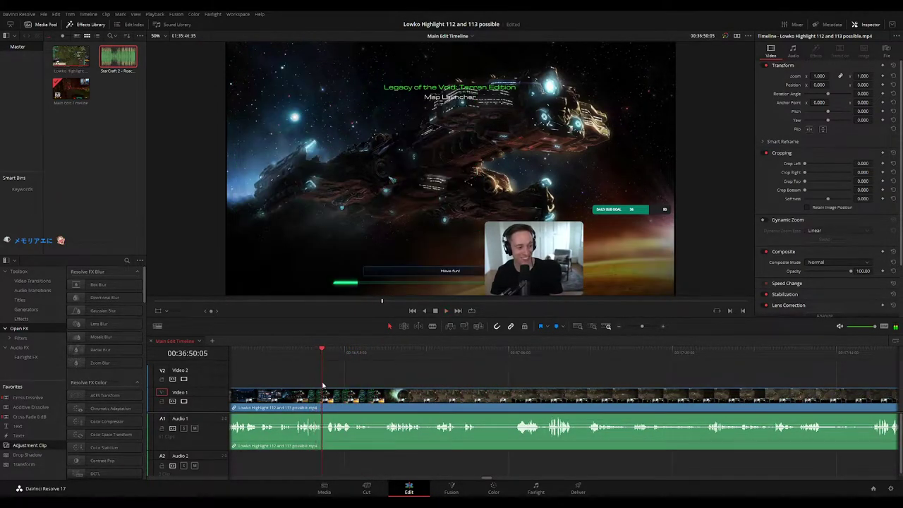
key("b")
left_click(322, 386)
key("a")
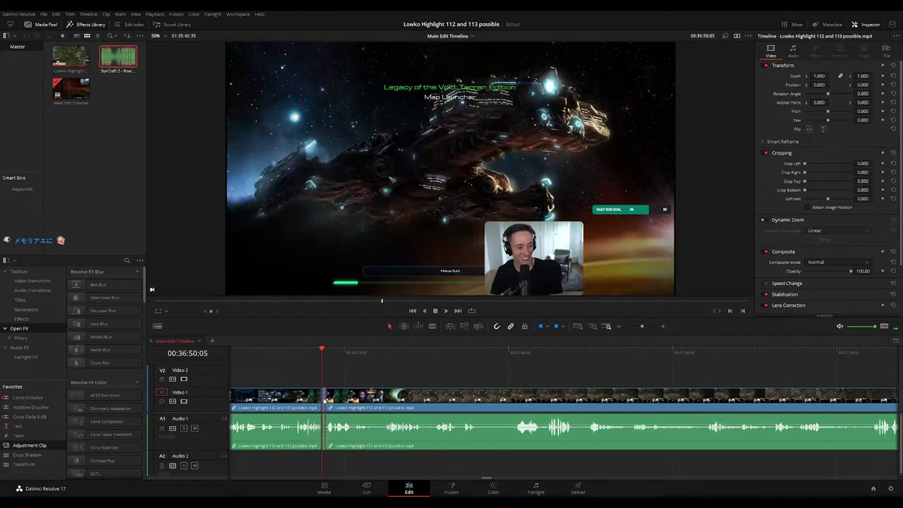
key("space")
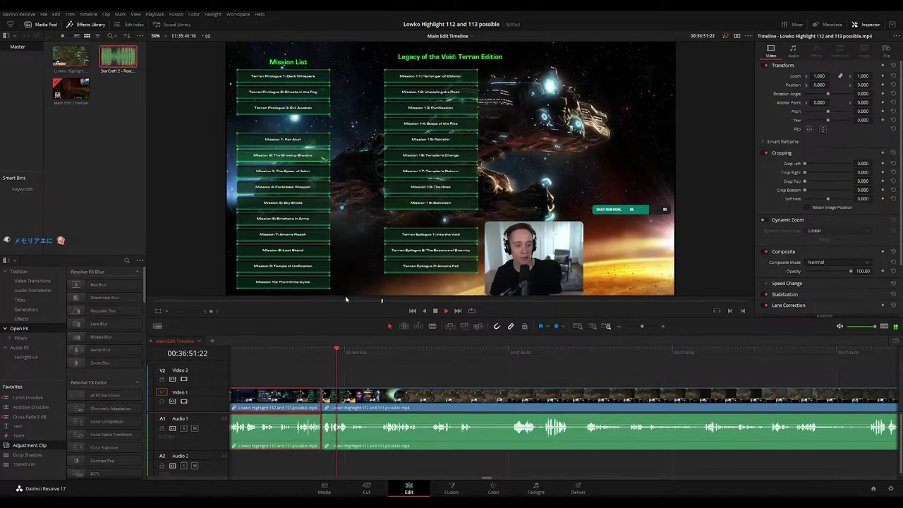
left_click(452, 376)
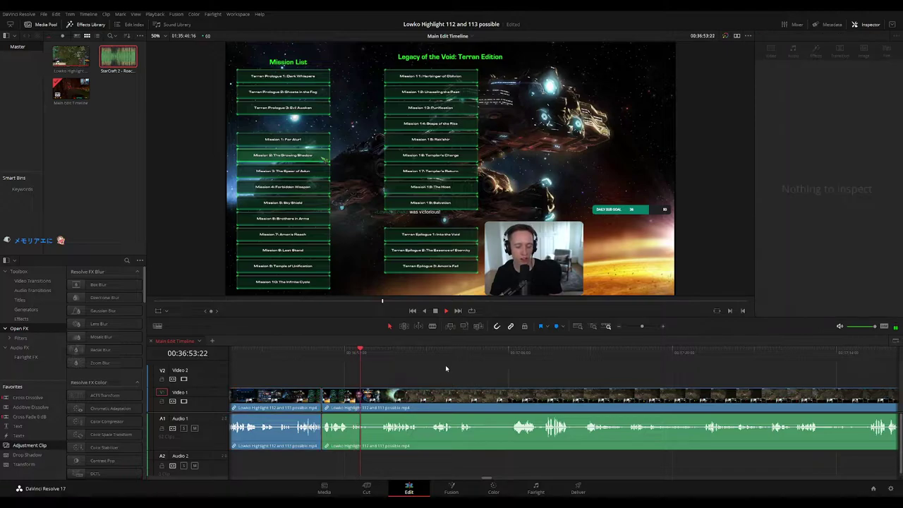
Play on into the Tychus mission and split the clip on both sides of the short sound peak ending at 00:37:10:15
scroll(412, 365, "right", 1)
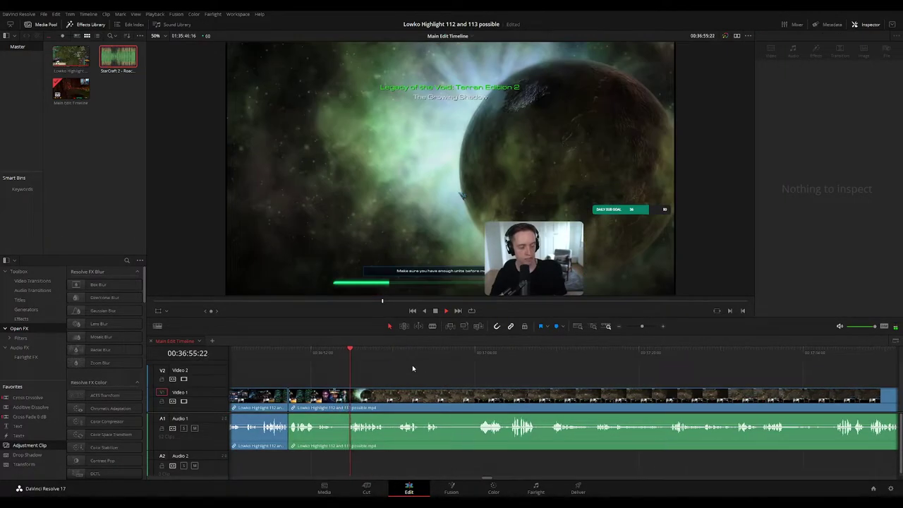
scroll(417, 368, "right", 1)
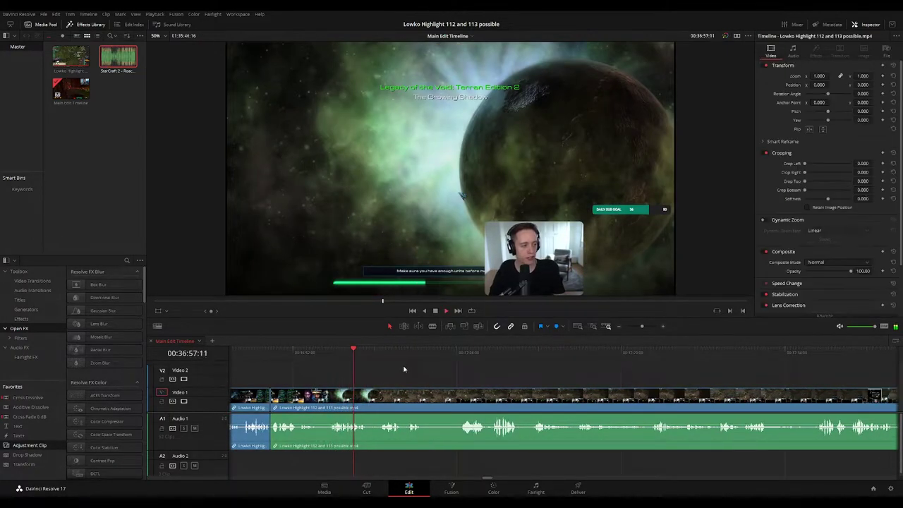
scroll(391, 366, "right", 2)
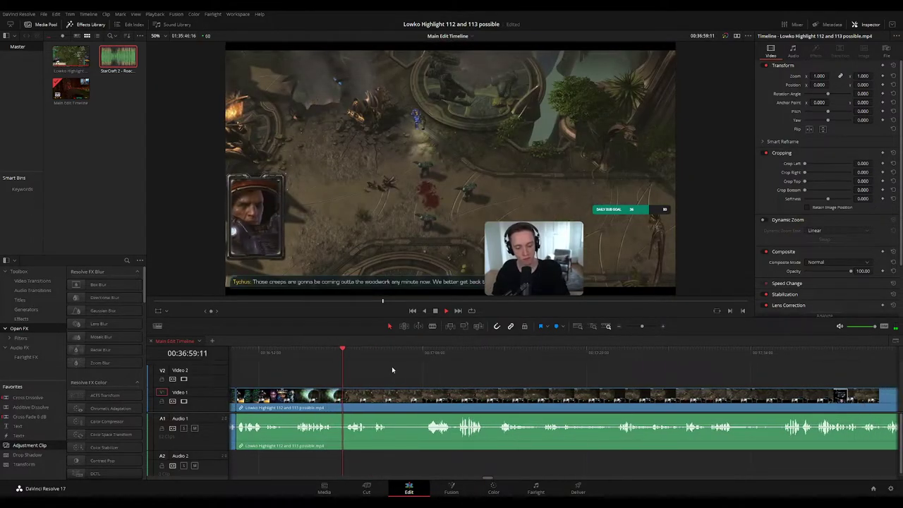
scroll(387, 369, "right", 2)
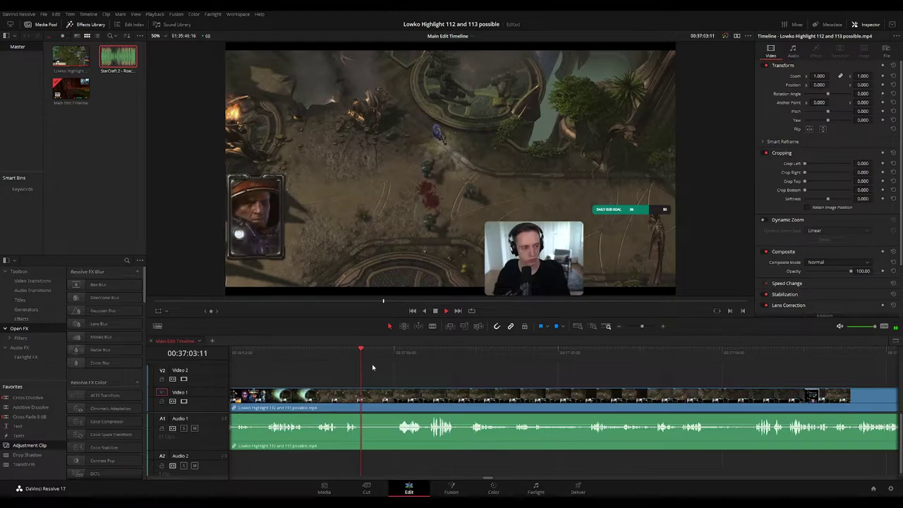
left_click(399, 353)
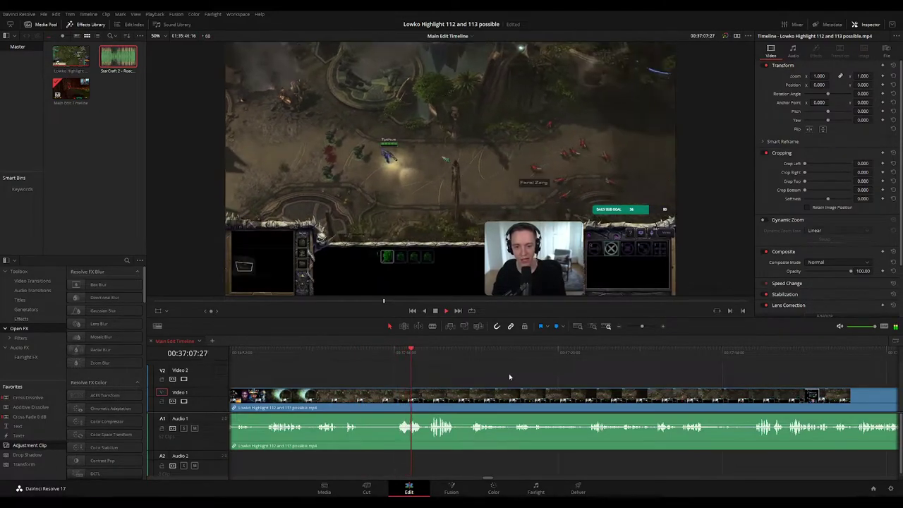
scroll(447, 372, "right", 4)
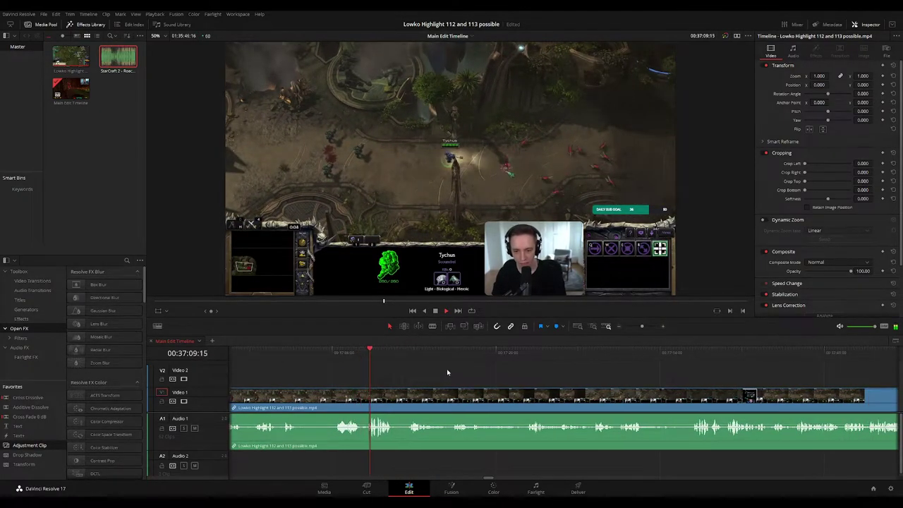
left_click(372, 352)
scroll(392, 381, "up", 5)
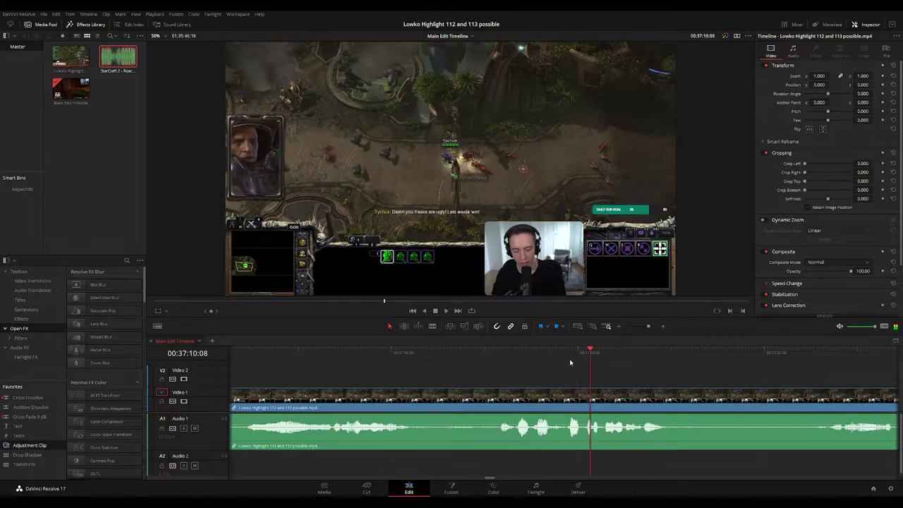
left_click(566, 395)
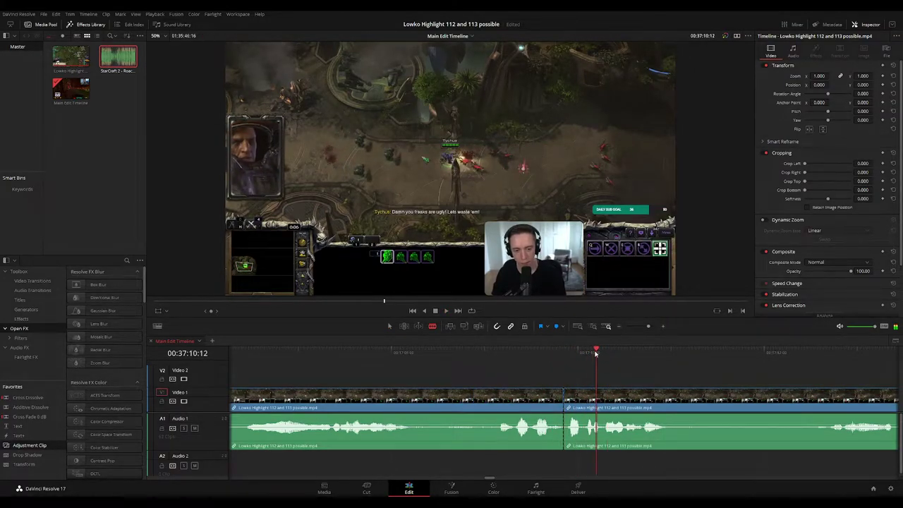
mouse_move(600, 354)
left_mouse_down()
mouse_move(566, 352)
mouse_move(589, 353)
left_mouse_up()
left_click(601, 396)
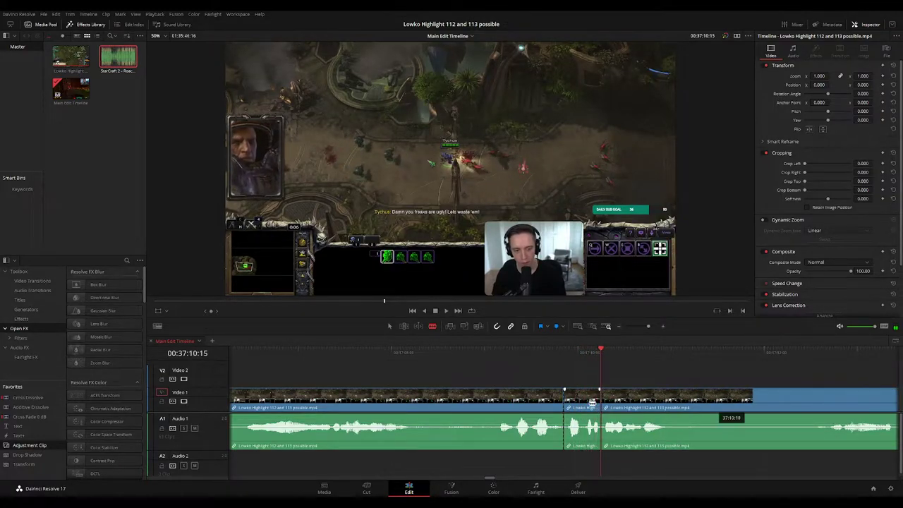
Silence the short split-out segment by lowering its audio volume to -100 dB
key("a")
left_click(585, 422)
left_click_drag(579, 424, 579, 454)
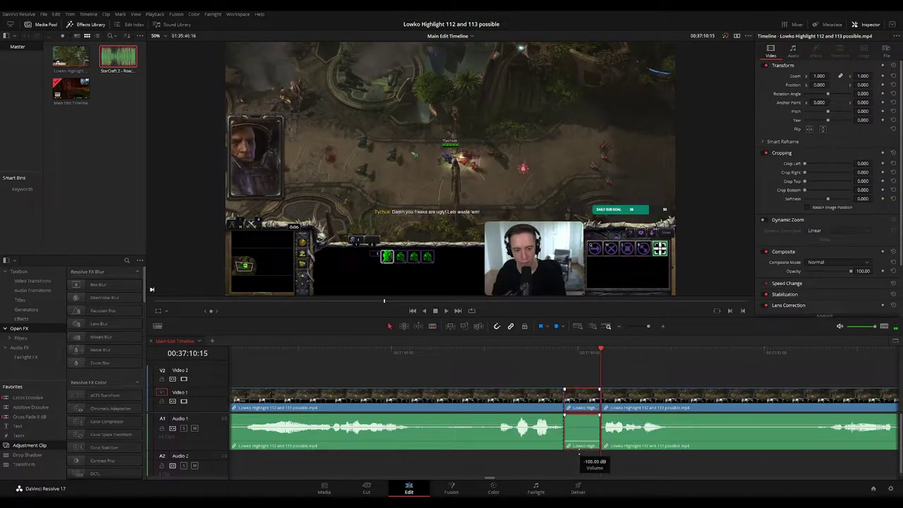
Place the 00:00:12:21 to 00:00:13:12 part of StarCraft 2 - Roach Quotes.mp3 on Audio 2 beneath the silenced segment, trimmed to its length
double_click(115, 63)
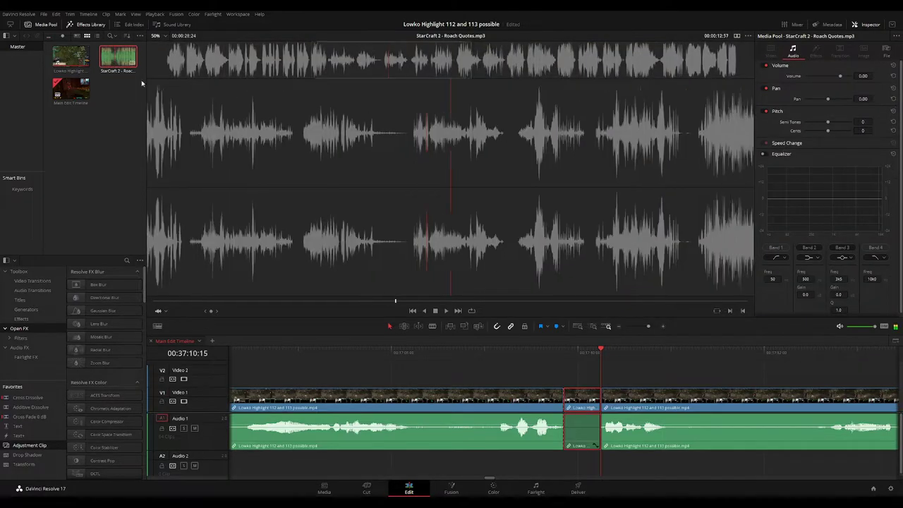
left_click(737, 36)
left_click_drag(283, 303, 305, 305)
key("space")
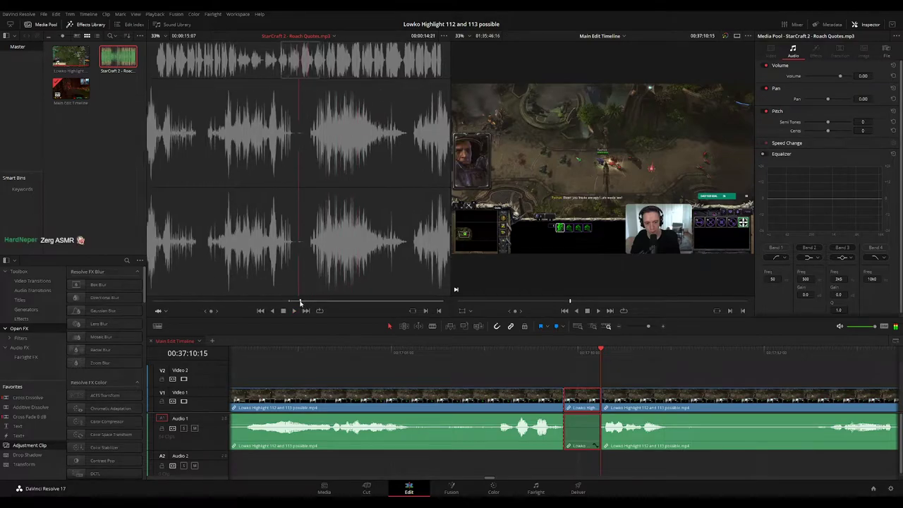
left_click_drag(292, 301, 280, 301)
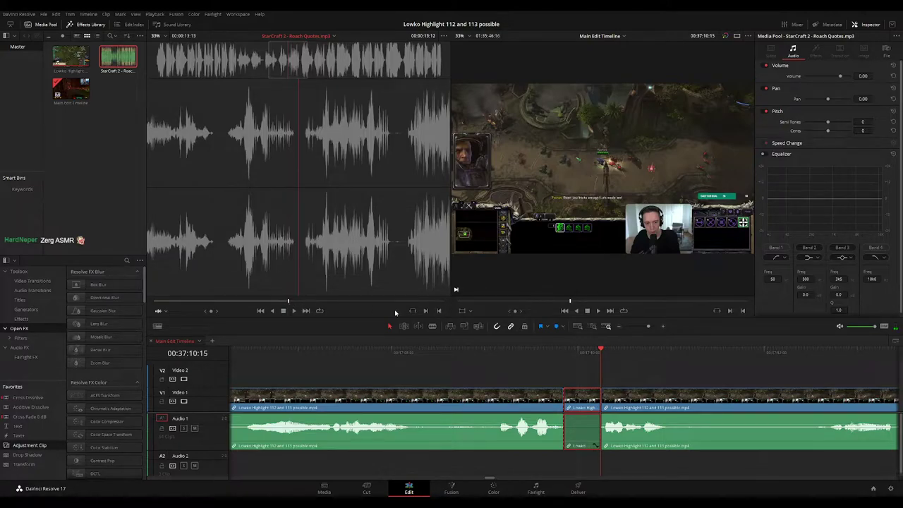
left_click_drag(288, 301, 279, 301)
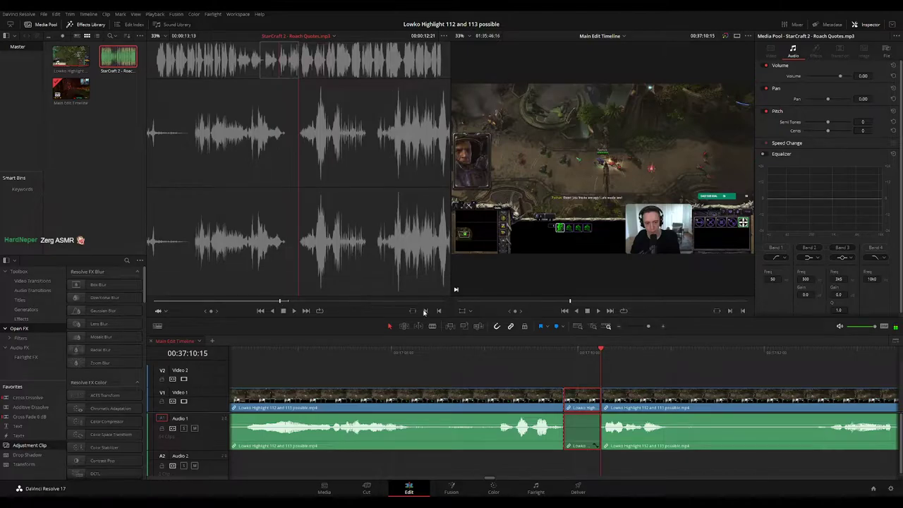
left_click_drag(597, 351, 565, 462)
left_click_drag(629, 464, 618, 463)
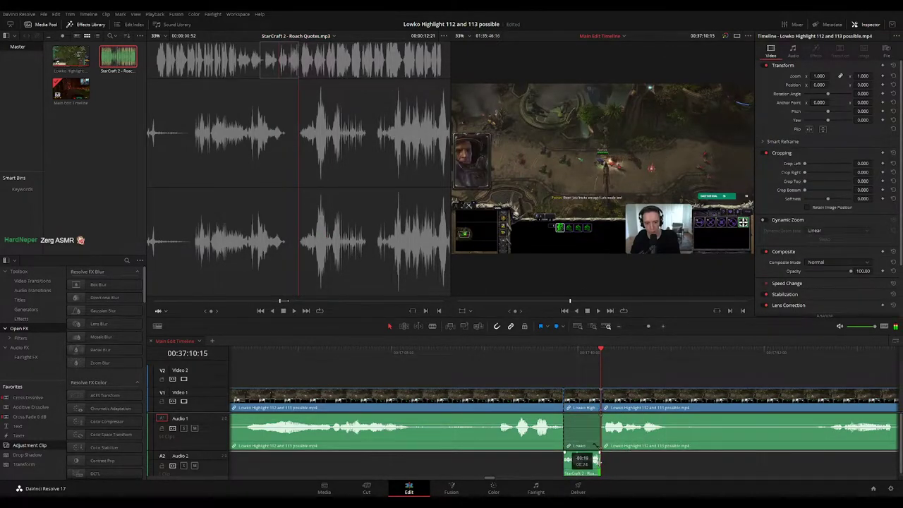
Play the inserted roach sound in context and set its volume to -19
left_click(581, 462)
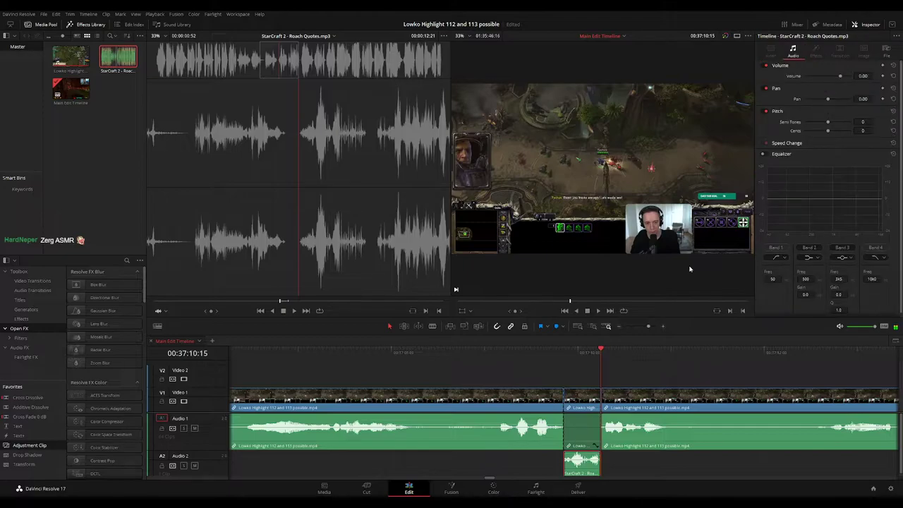
left_click(537, 346)
key("space")
left_click(652, 377)
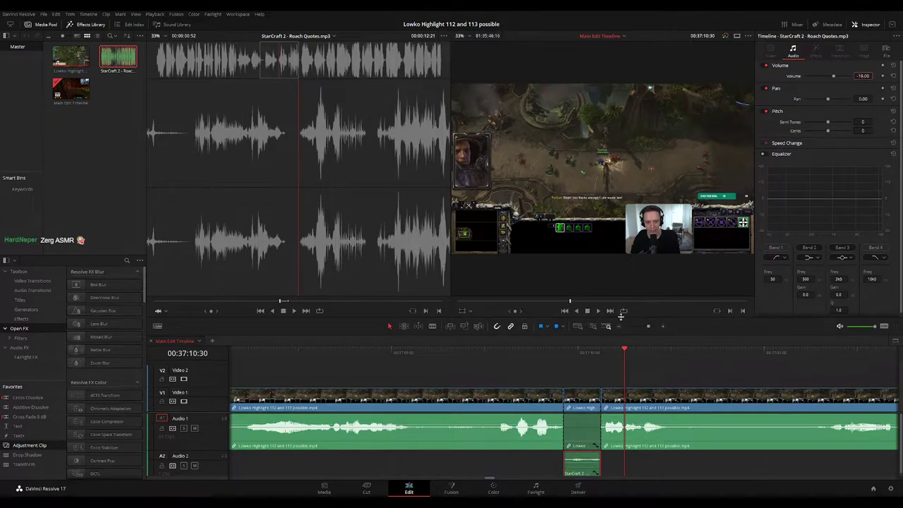
Colour the finished clip and the silenced segment after it blue
left_click(525, 400)
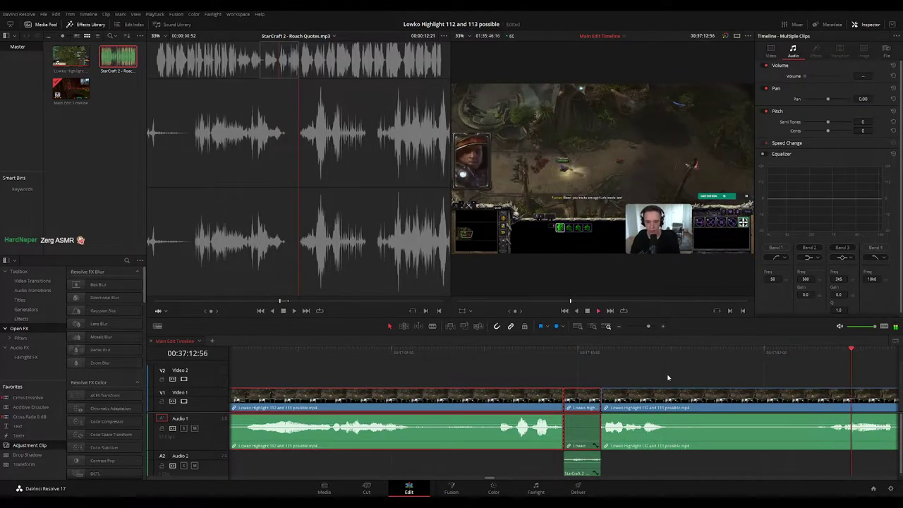
key("Delete")
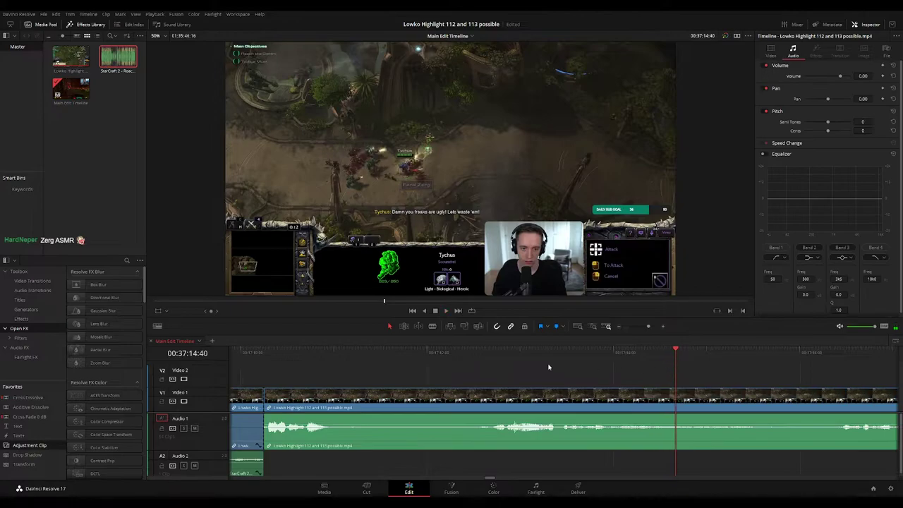
Review the Tychus mission footage after the silenced segment, playing on to the mission failure at about 00:37:35
left_click(464, 356)
key("space")
scroll(564, 370, "down", 5)
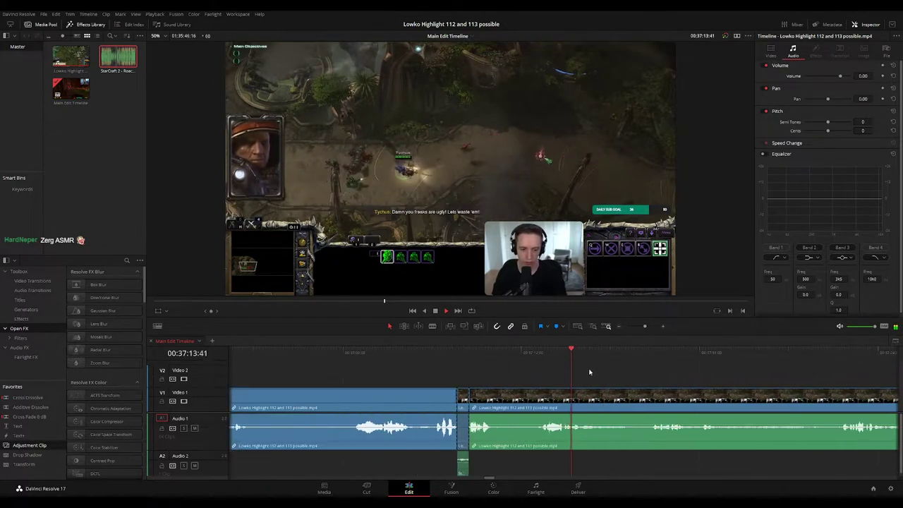
left_click_drag(603, 380, 536, 373)
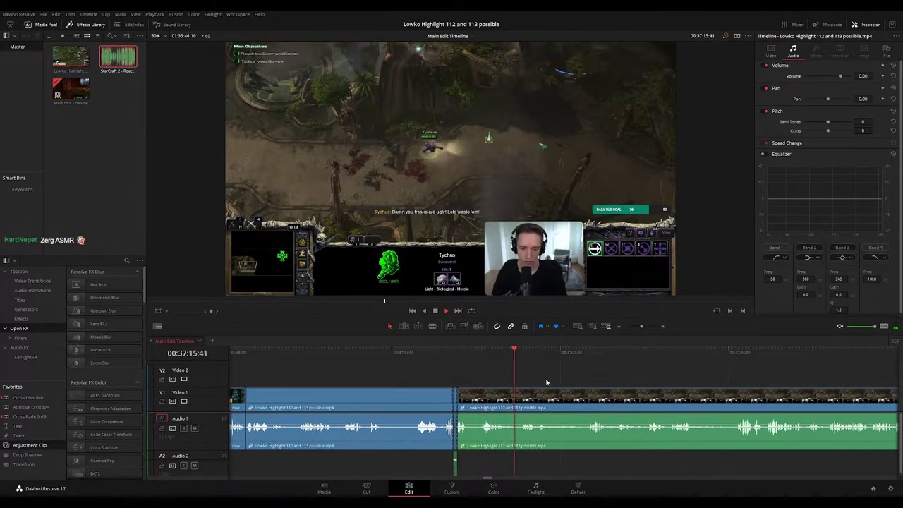
scroll(529, 373, "right", 2)
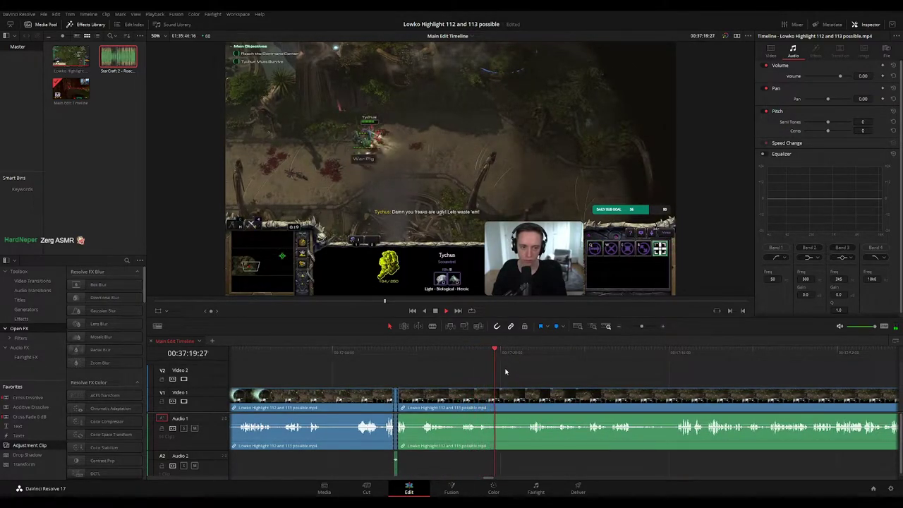
scroll(536, 376, "right", 2)
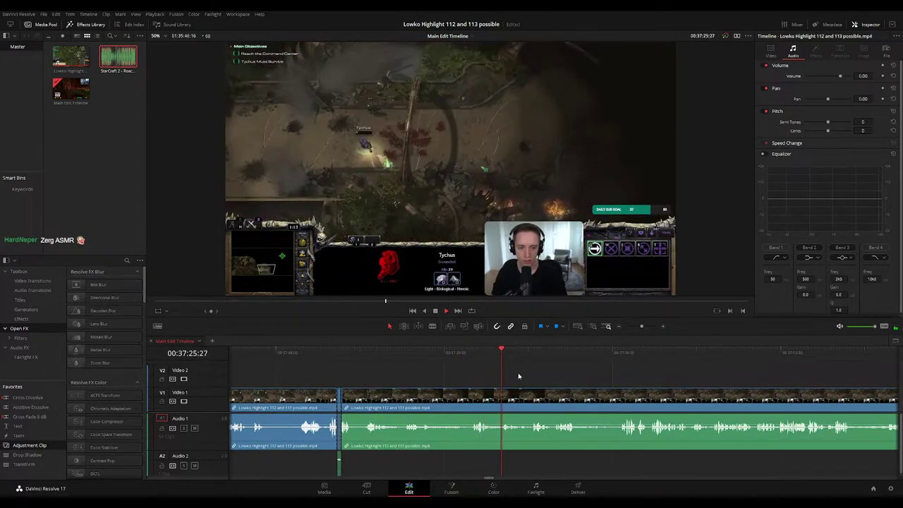
scroll(504, 372, "right", 1)
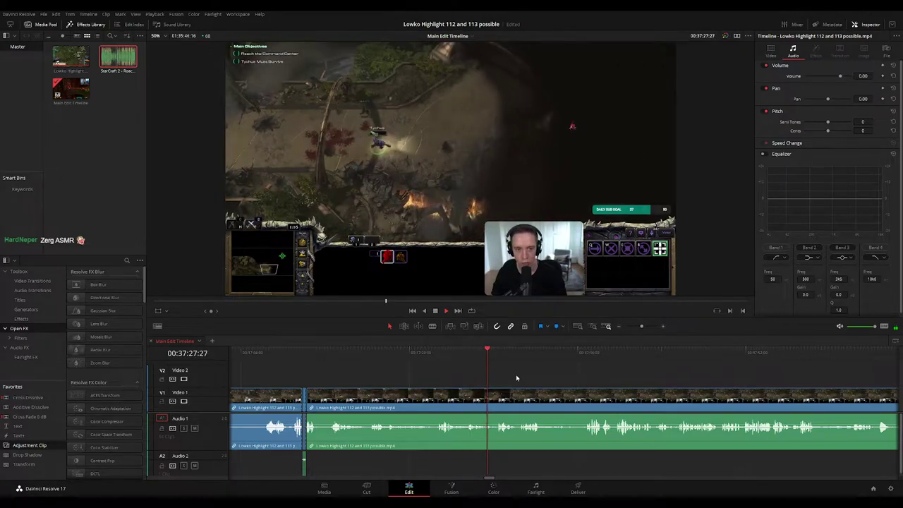
scroll(516, 374, "right", 1)
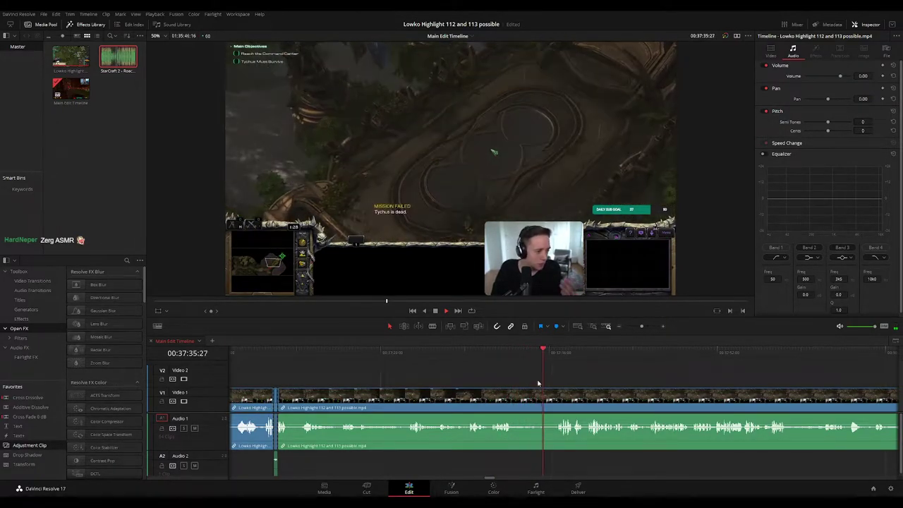
Split the mission-failed footage at 00:37:35:54 and ripple-delete the roughly one-second stretch after it, just before the game rewind
key("b")
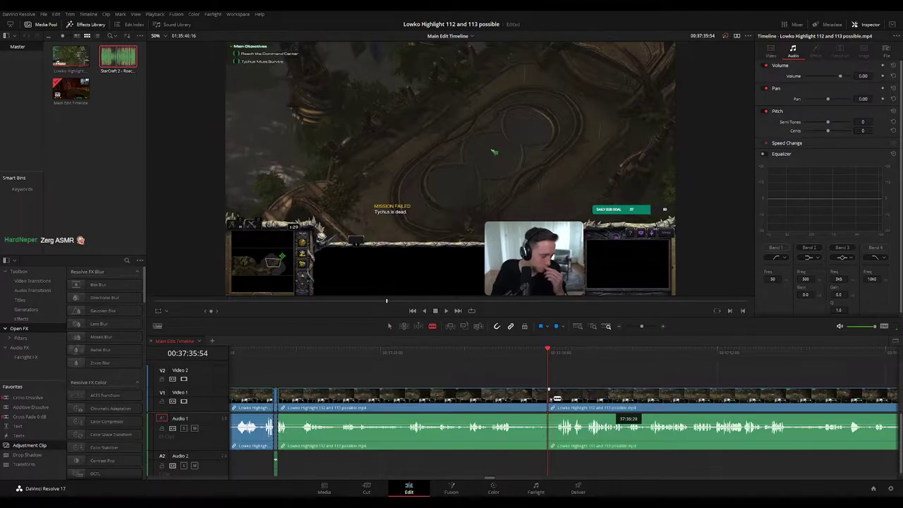
left_click(556, 399)
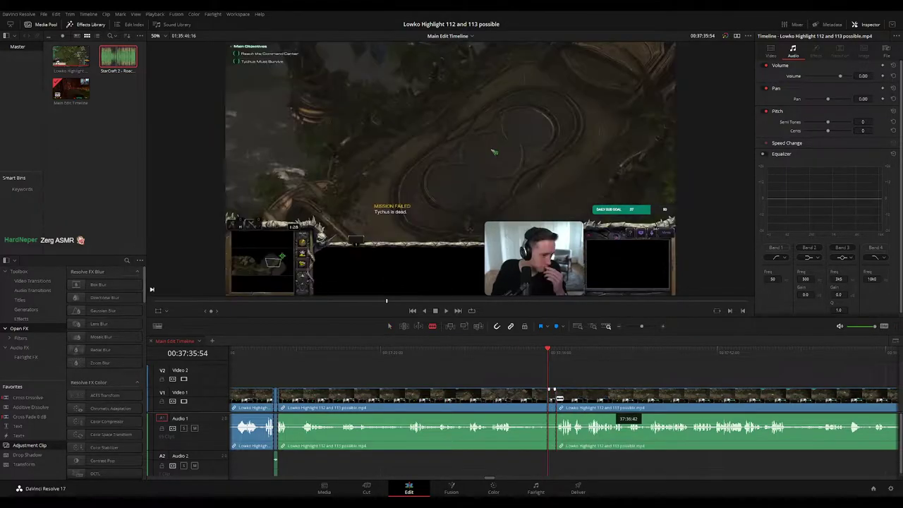
key("Delete")
key("b")
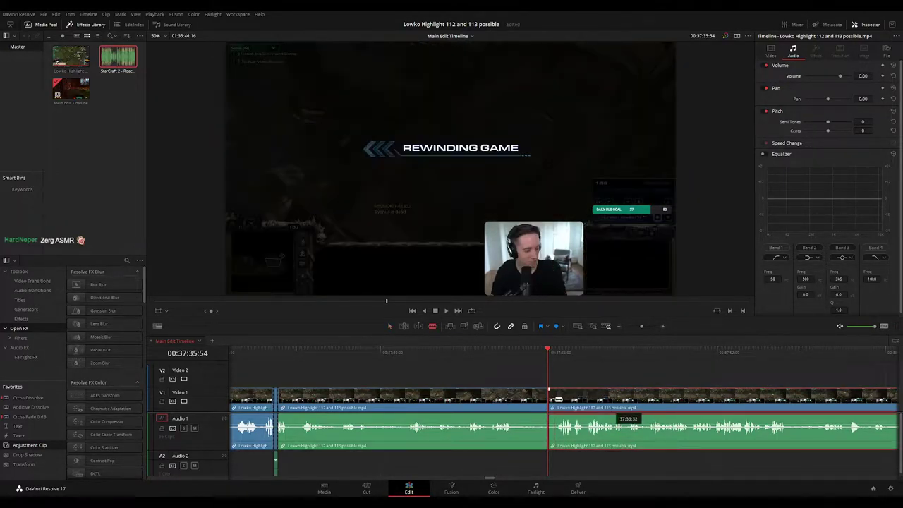
left_click(556, 400)
key("a")
left_click(552, 402)
key("Delete")
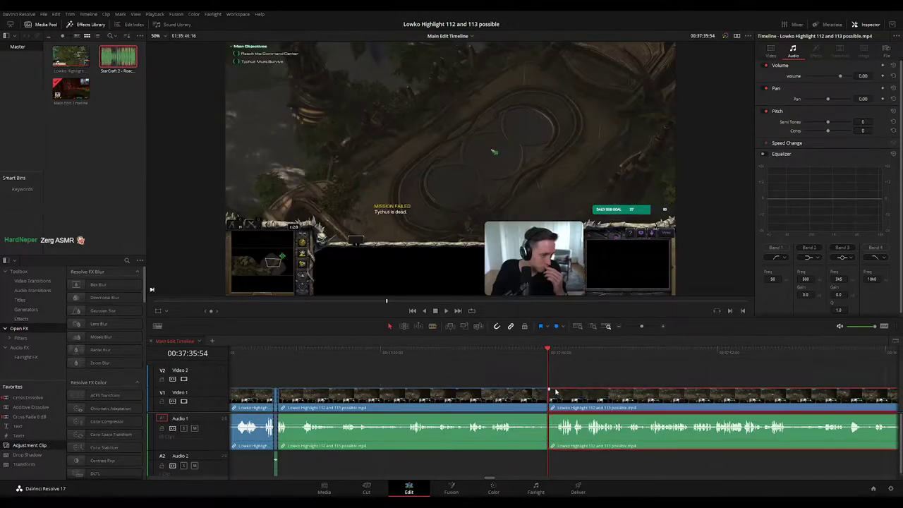
key("b")
key("ctrl+z")
key("a")
key("BackSpace")
key("space")
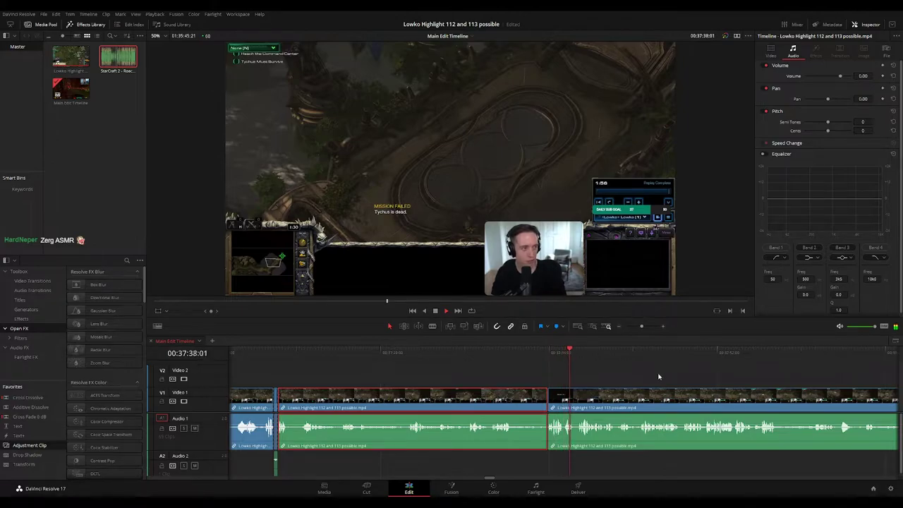
Colour the clip ending at the new cut blue and add a Cross Fade 0 dB across the cut on Audio 1
left_click(630, 378)
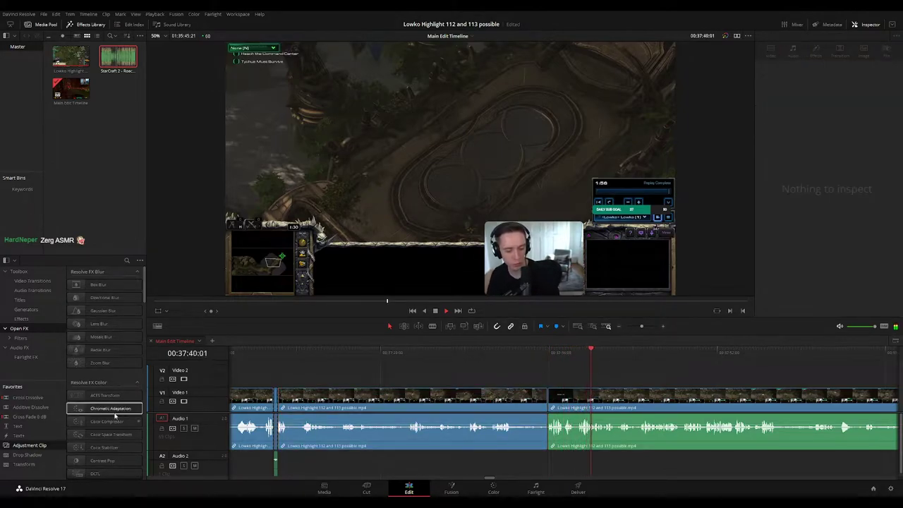
left_click_drag(560, 438, 549, 434)
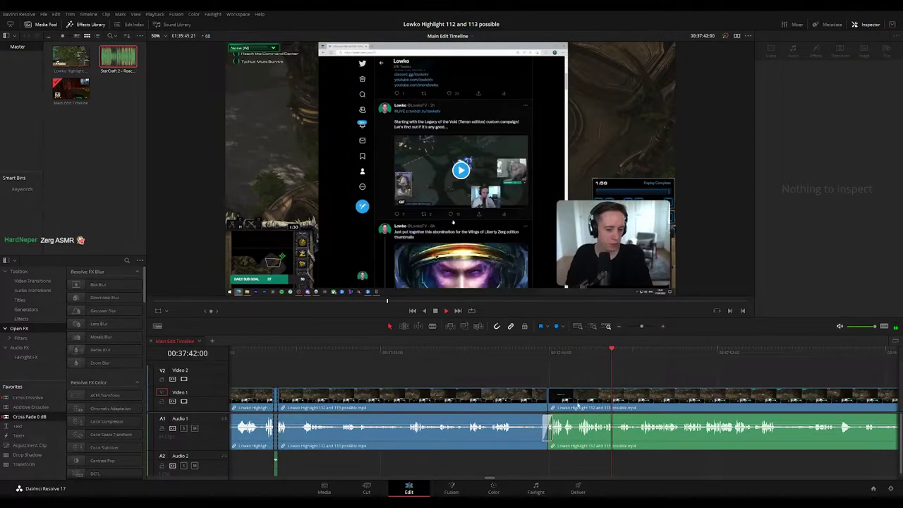
left_click(653, 371)
Split the footage at 00:37:42:13 and ripple-delete the roughly 22 frames that follow, so the browser view cuts to resumed gameplay
left_click(605, 354)
key("space")
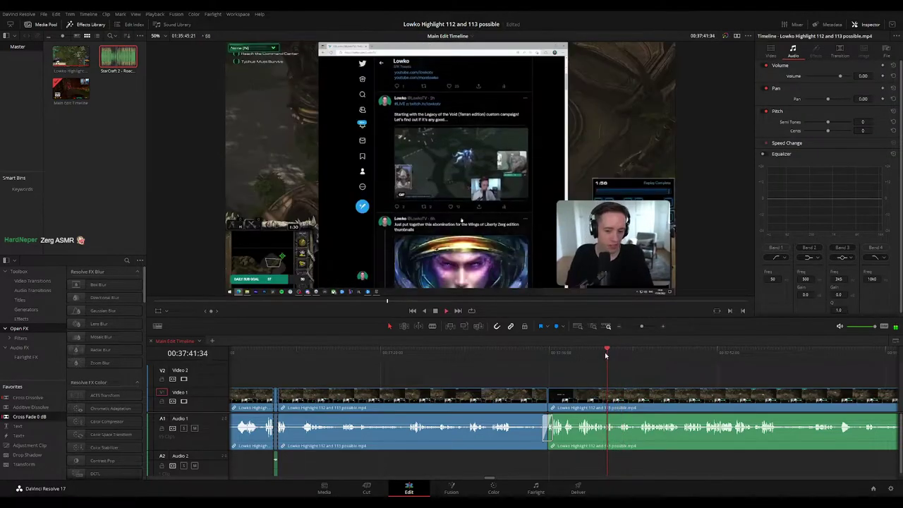
left_click_drag(646, 378, 508, 363)
scroll(507, 374, "up", 5)
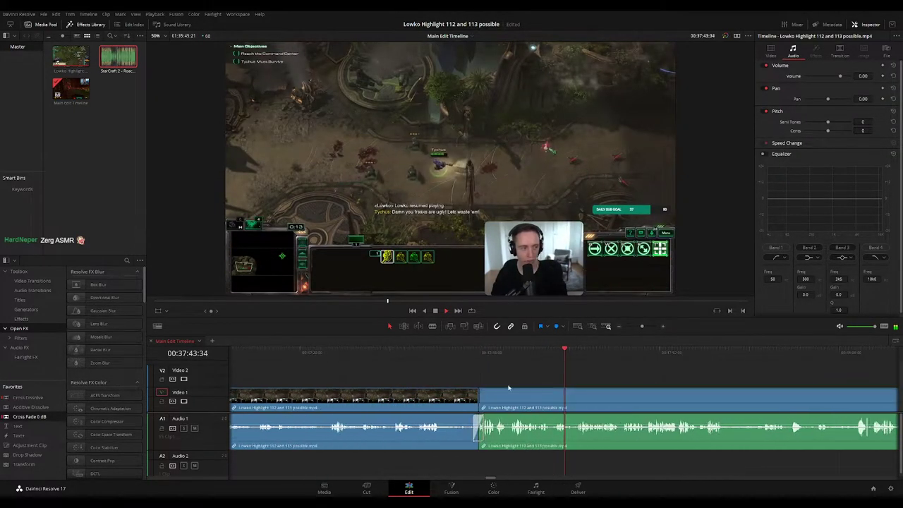
key("space")
mouse_move(484, 354)
left_mouse_down()
mouse_move(516, 355)
mouse_move(500, 356)
left_mouse_up()
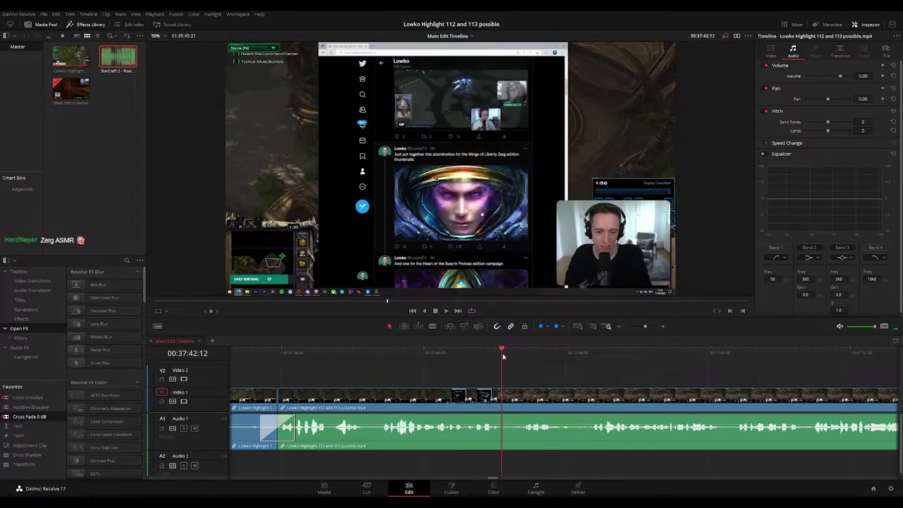
left_click(503, 406)
left_click(515, 406)
key("a")
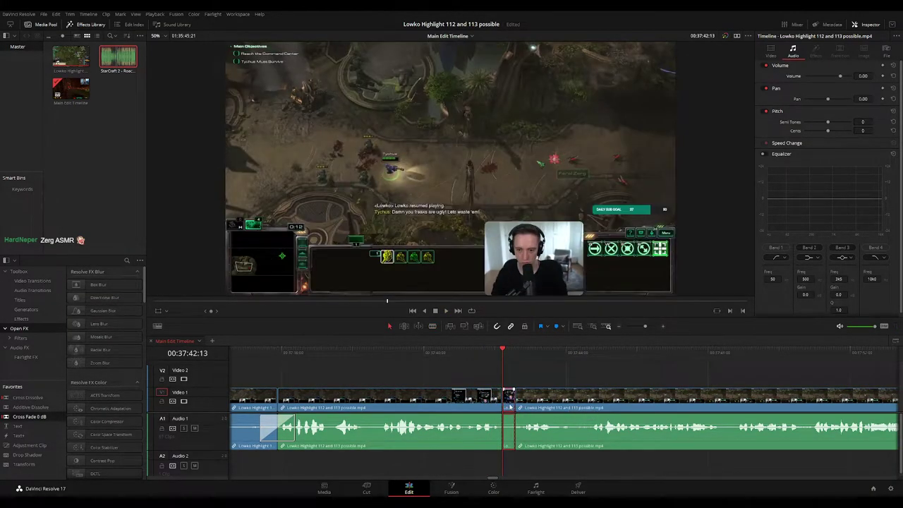
key("Delete")
key("space")
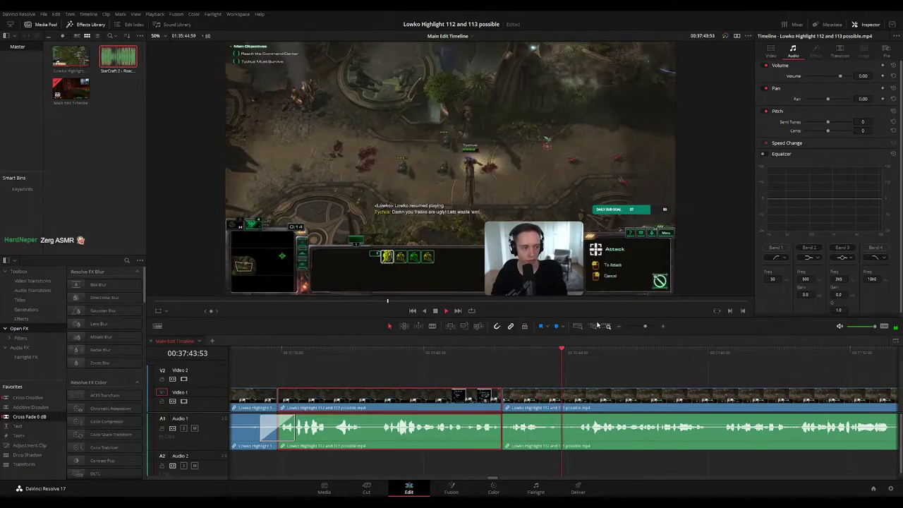
Colour the finished clip between the two latest cuts blue
key("c")
left_click(617, 377)
scroll(618, 378, "down", 4)
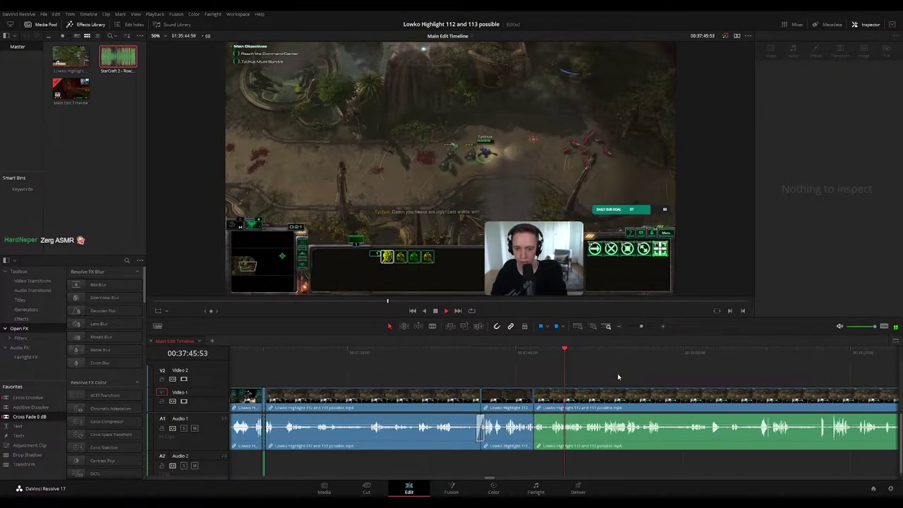
scroll(461, 373, "up", 2)
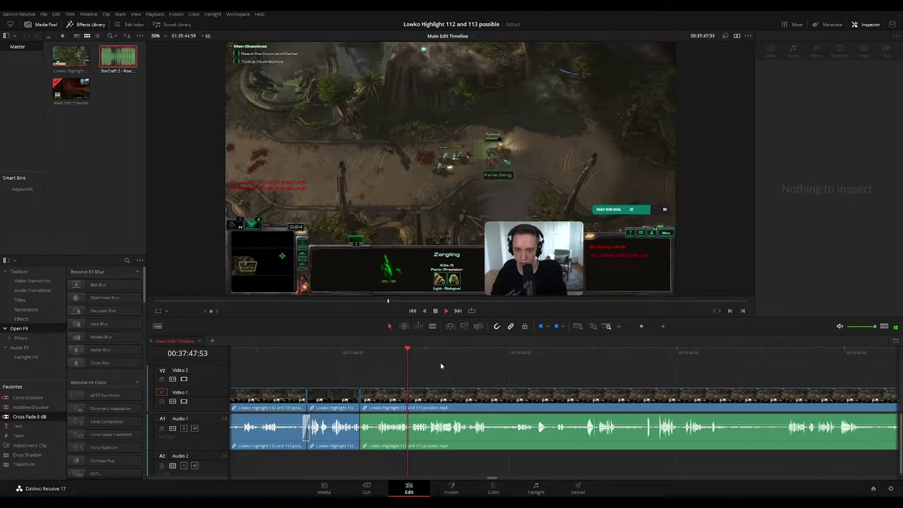
Add an adjustment clip about 2 s long on Video 2 at 00:37:58:39, with zoom 2.010 and position X 648, Y -187
key("shift+v")
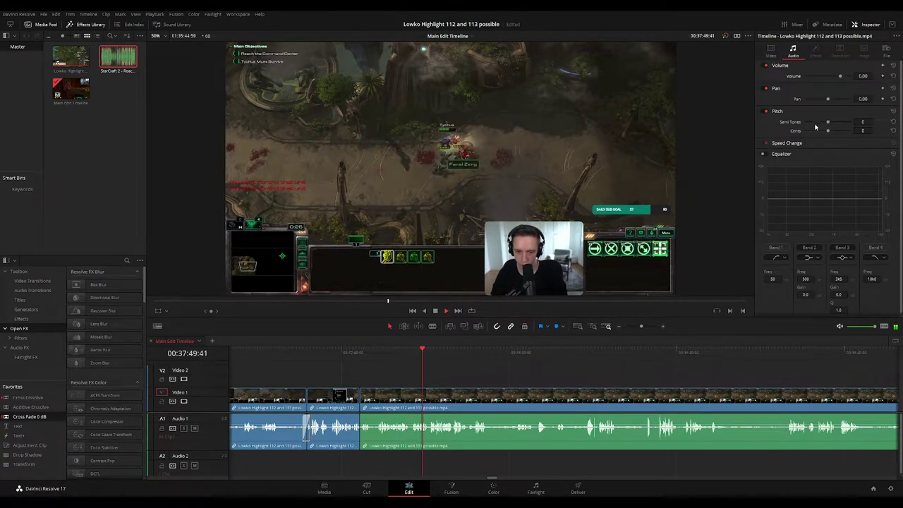
left_click(770, 51)
scroll(455, 376, "right", 1)
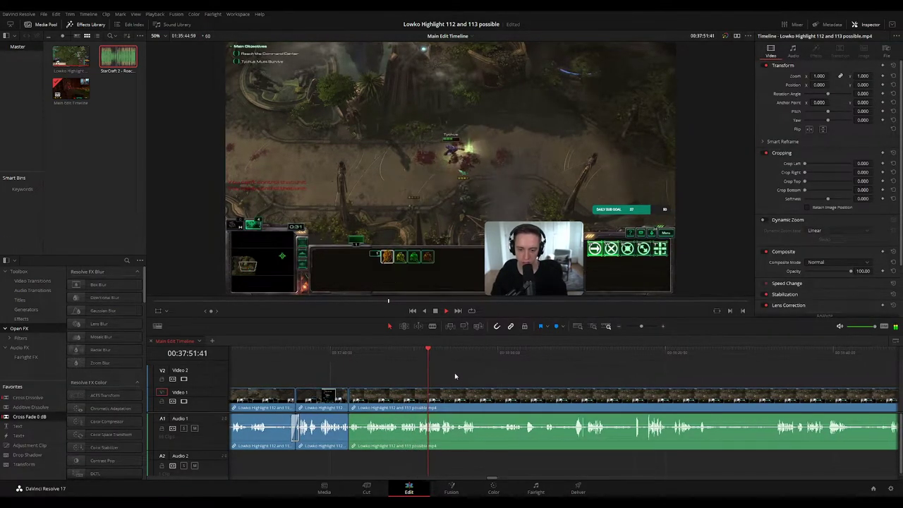
scroll(455, 375, "right", 2)
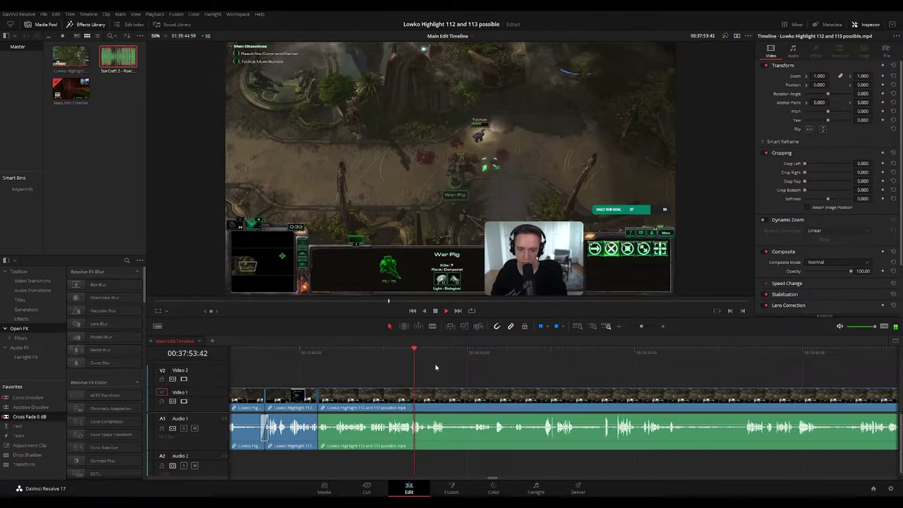
scroll(459, 376, "right", 1)
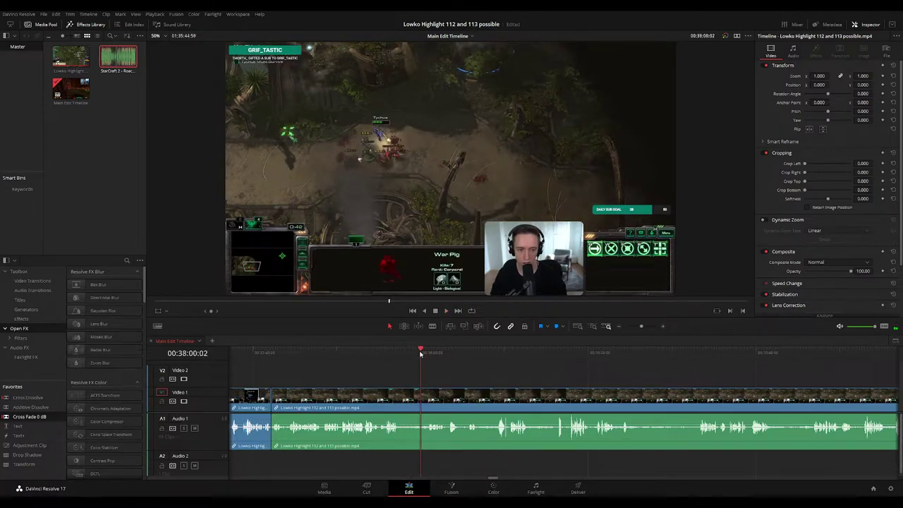
left_click(404, 353)
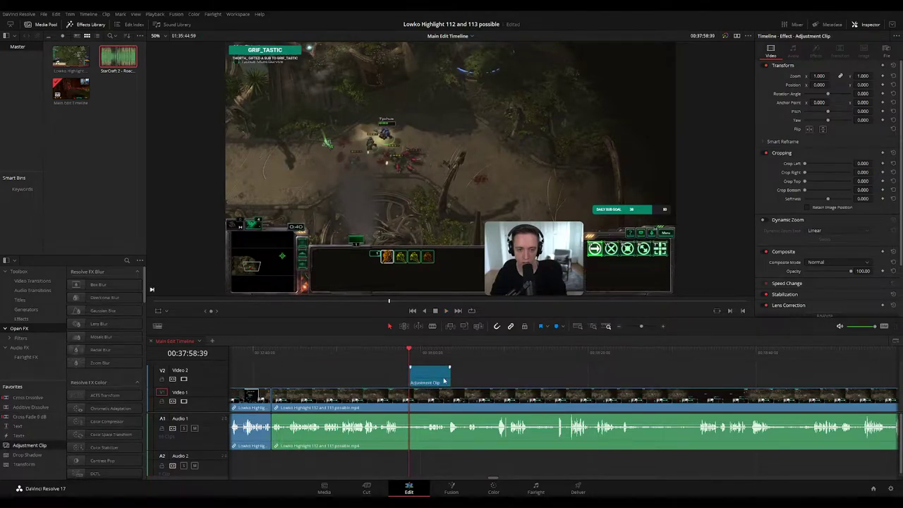
left_click_drag(446, 376, 426, 375)
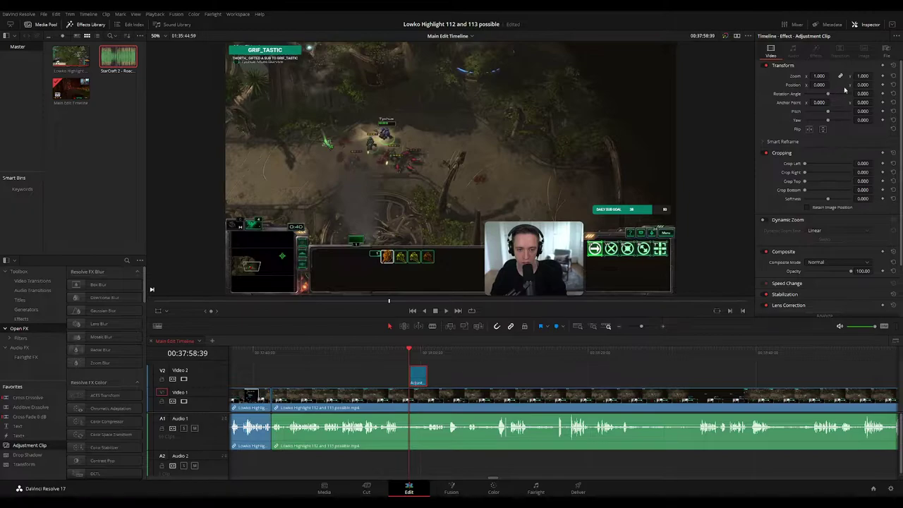
mouse_move(818, 76)
left_mouse_down()
mouse_move(817, 84)
mouse_move(832, 85)
left_mouse_up()
key("space")
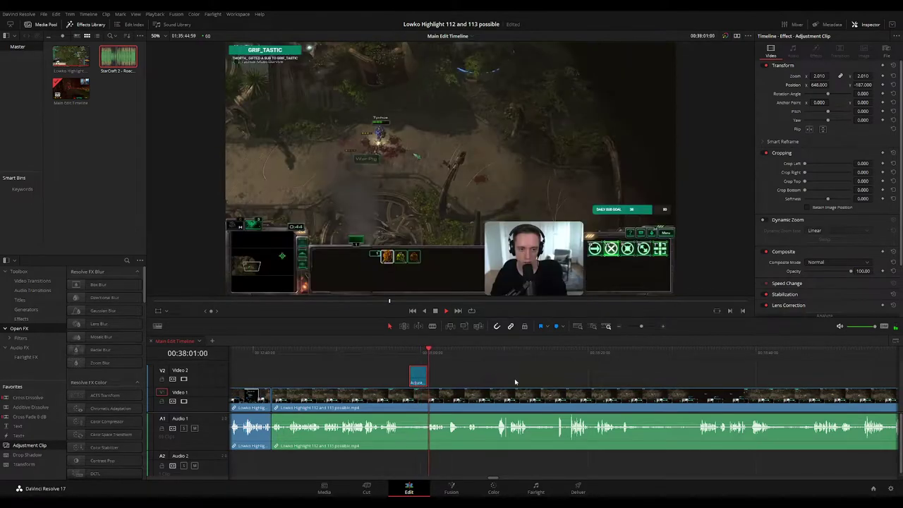
left_click(487, 377)
Review the Tychus mission footage after the adjustment clip, rechecking from 00:38:23 and playing through the game rewind
left_click_drag(484, 373, 412, 353)
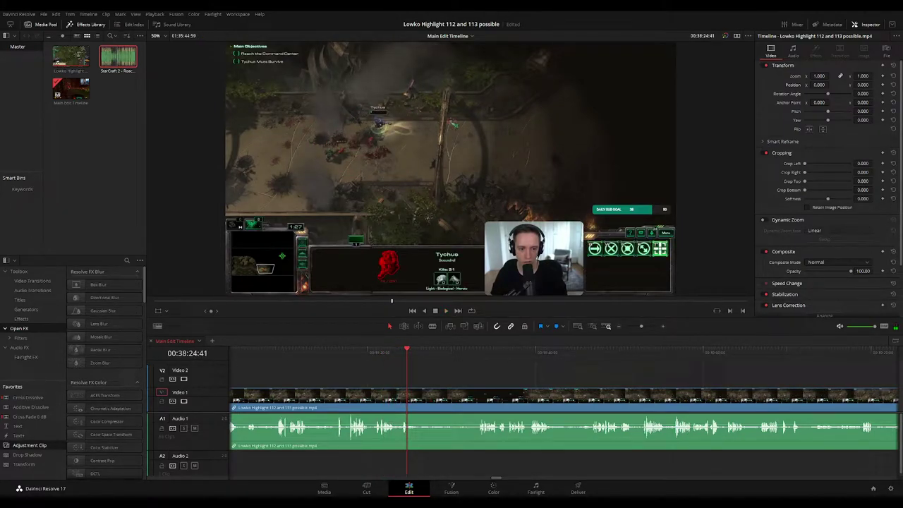
left_click(398, 352)
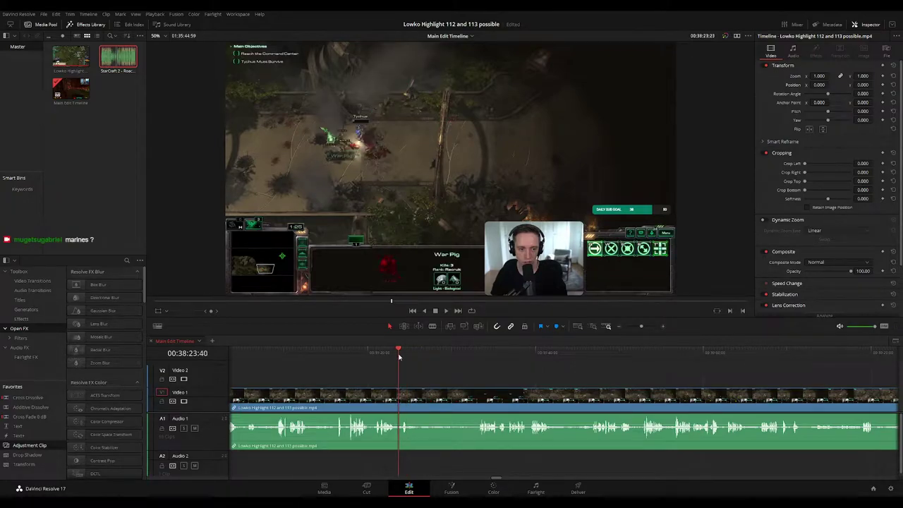
key("space")
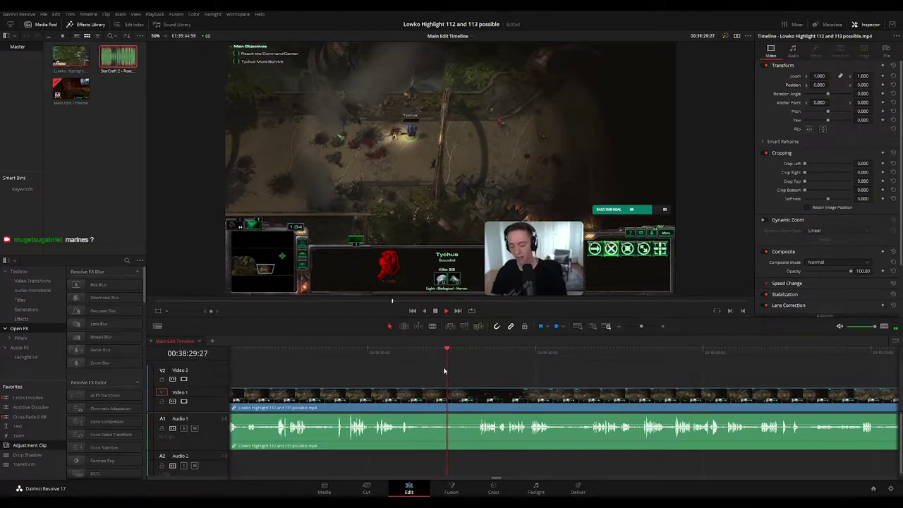
left_click_drag(509, 378, 453, 375)
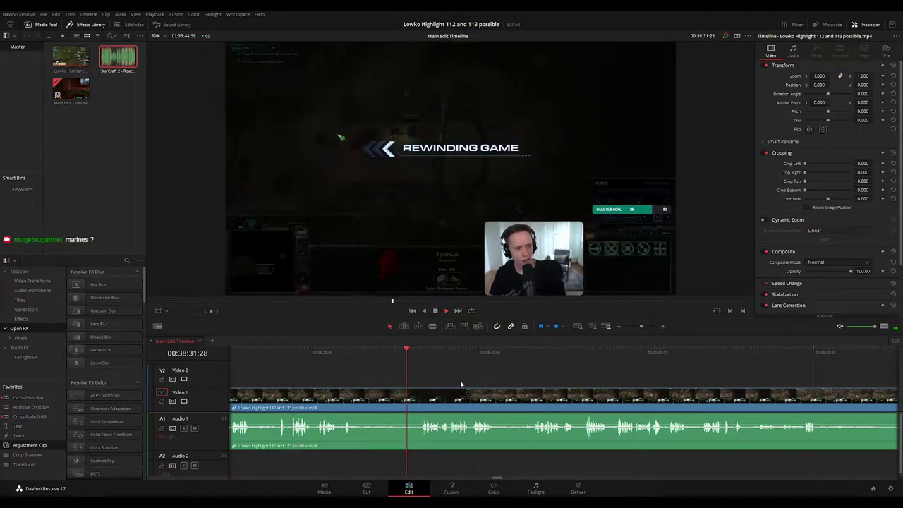
scroll(430, 377, "right", 2)
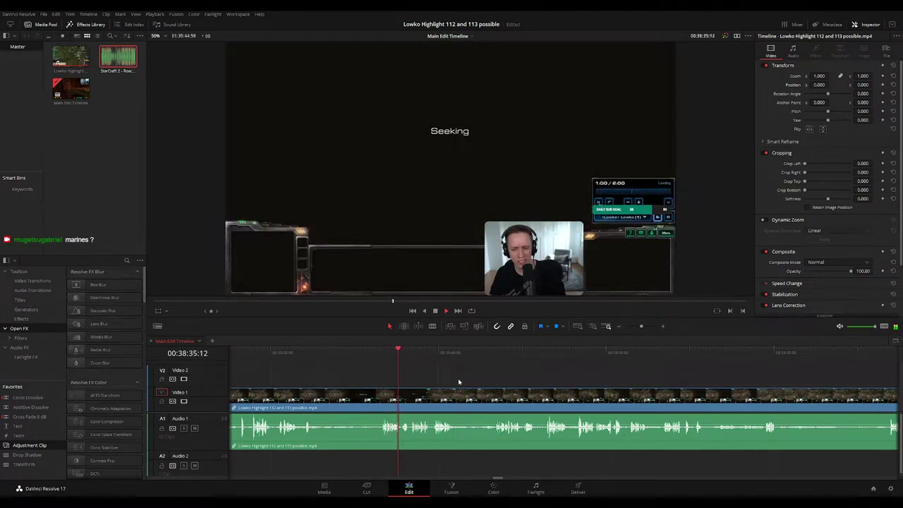
scroll(458, 380, "right", 2)
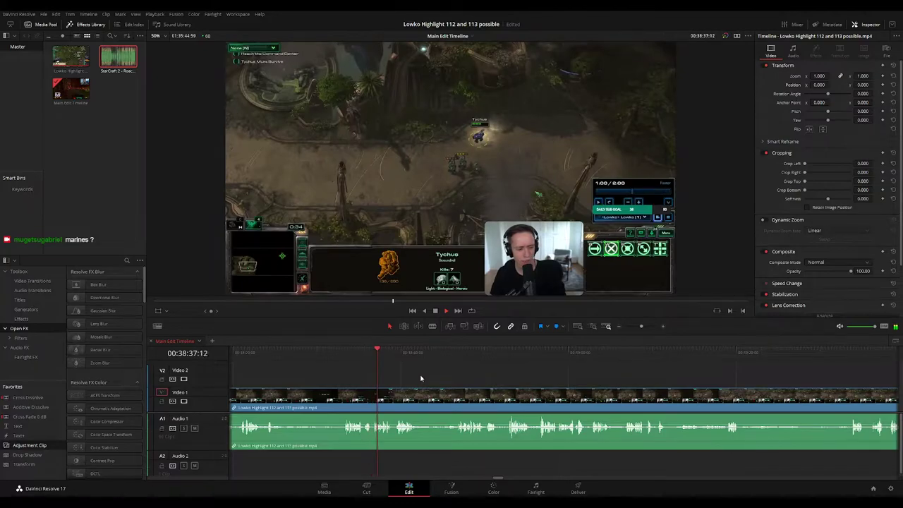
Review the retried Tychus mission run from about 00:38:37 to 00:39:24, replaying the part around 00:39:16
scroll(430, 382, "right", 2)
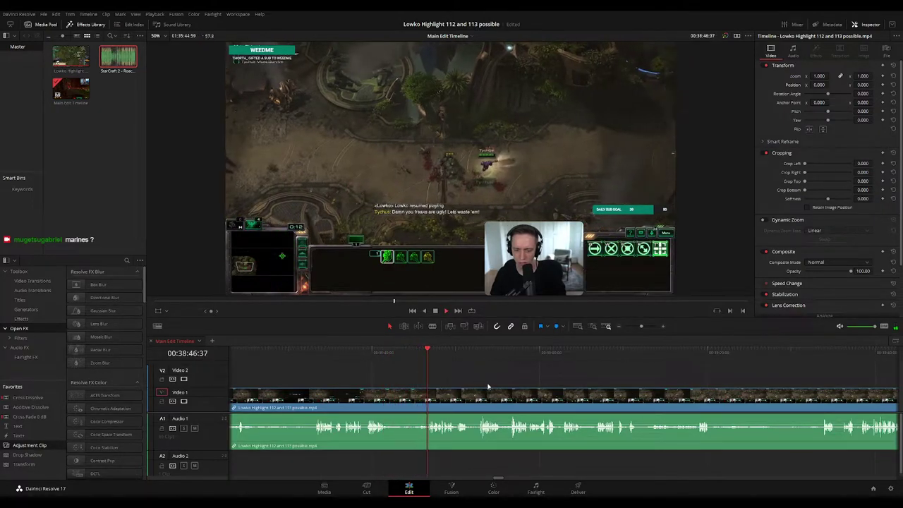
scroll(402, 370, "right", 2)
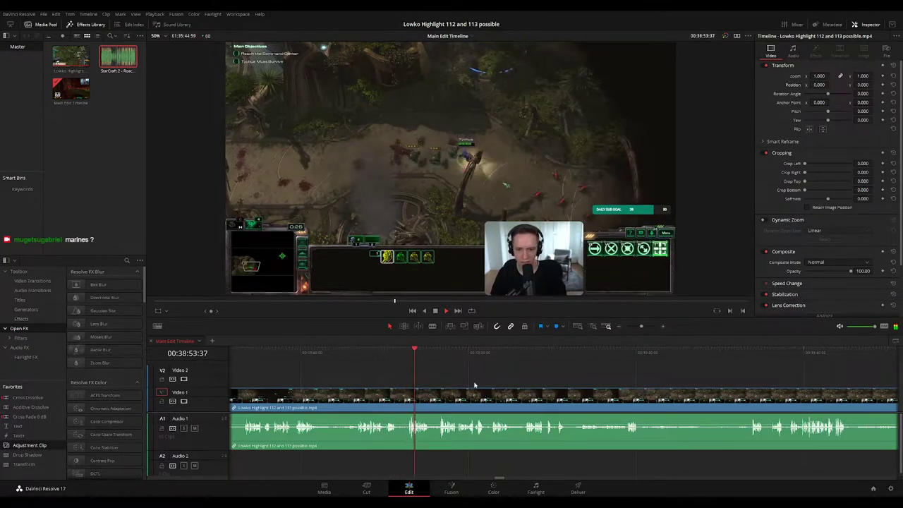
scroll(394, 372, "right", 2)
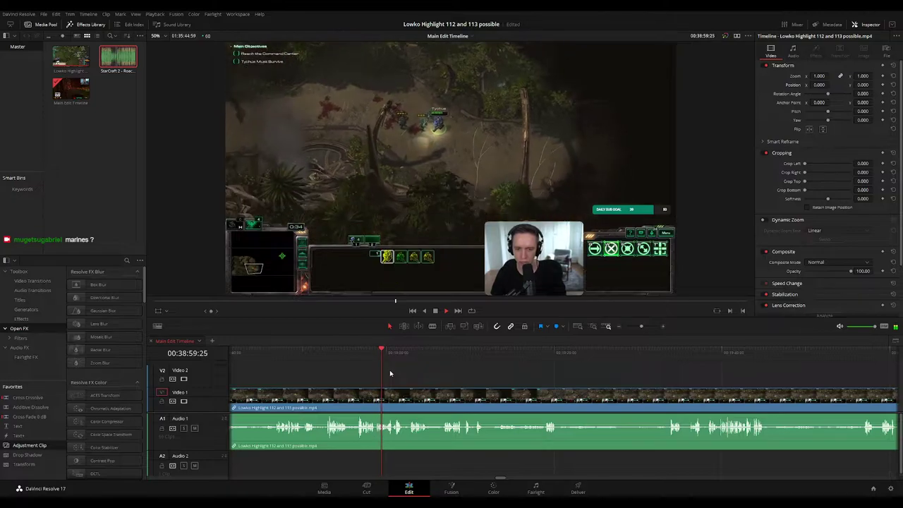
scroll(437, 375, "right", 1)
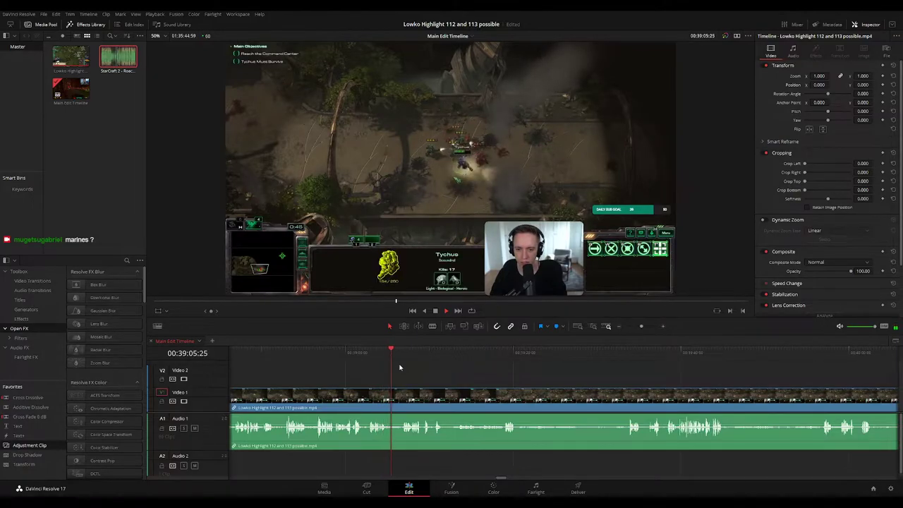
scroll(406, 367, "right", 2)
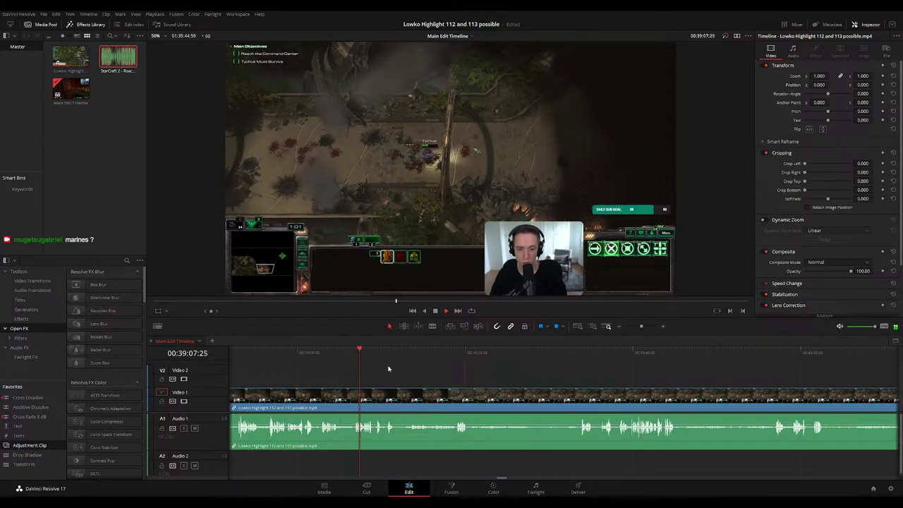
left_click_drag(368, 351, 410, 354)
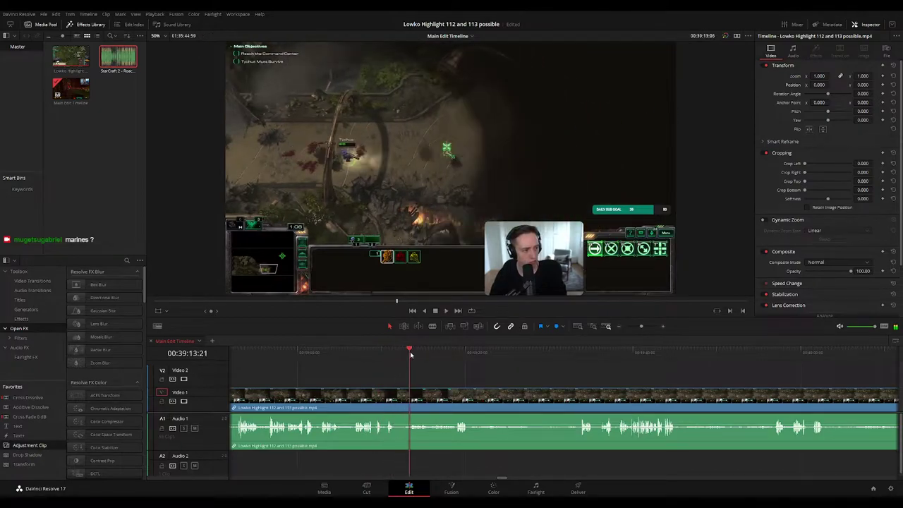
key("space")
scroll(405, 373, "right", 4)
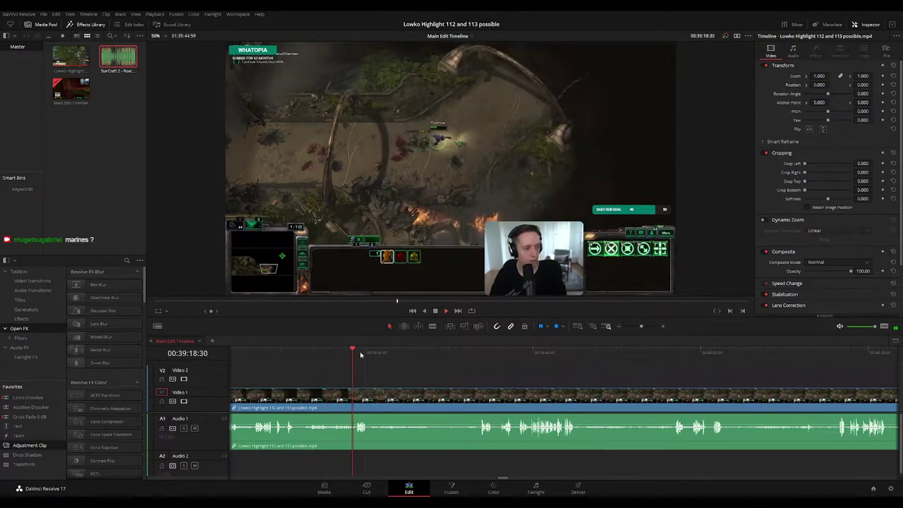
left_click(331, 352)
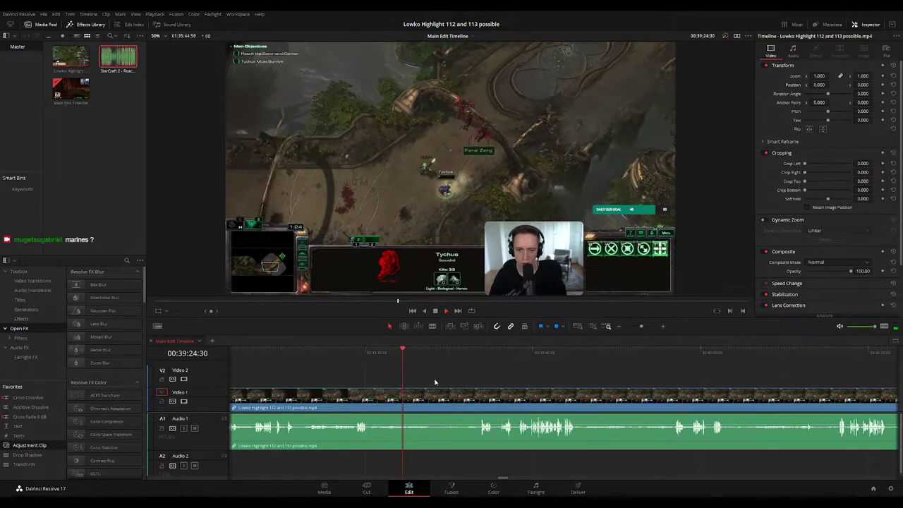
Cut out the short stretch of dead time during the game rewind at about 00:39:35 and close the gap
left_click_drag(434, 382, 406, 369)
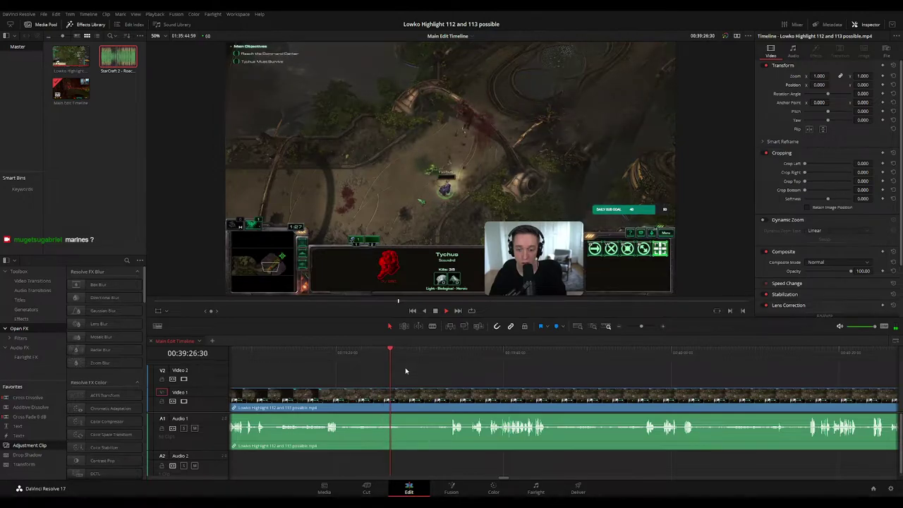
left_click(413, 354)
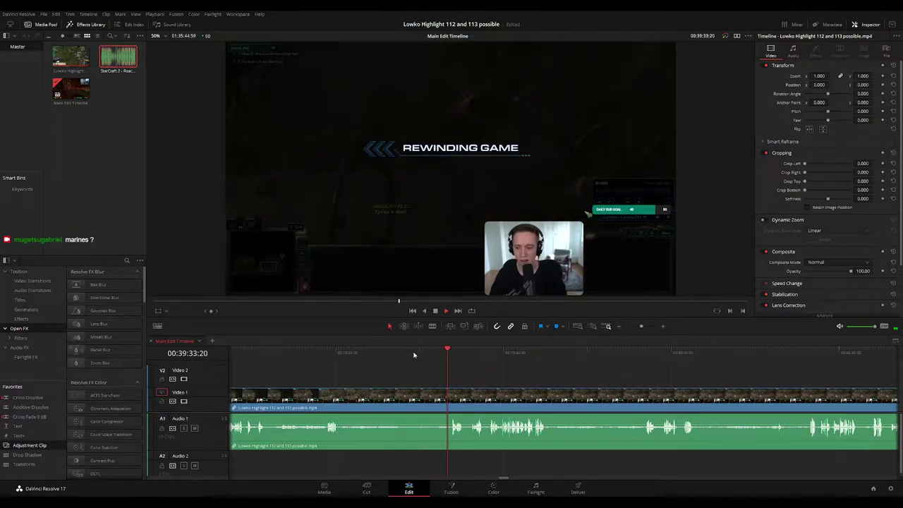
key("b")
left_click(393, 396)
key("Delete")
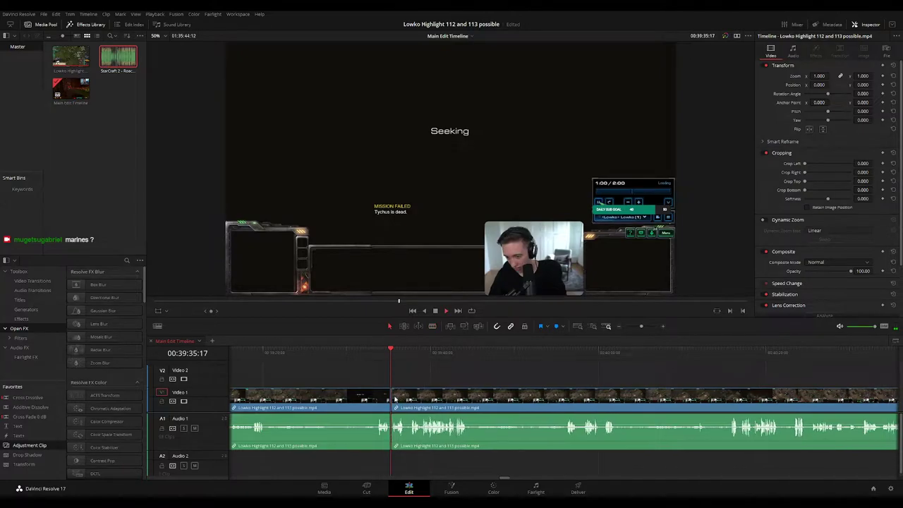
Colour the finished clip before the rewind cut blue
key("space")
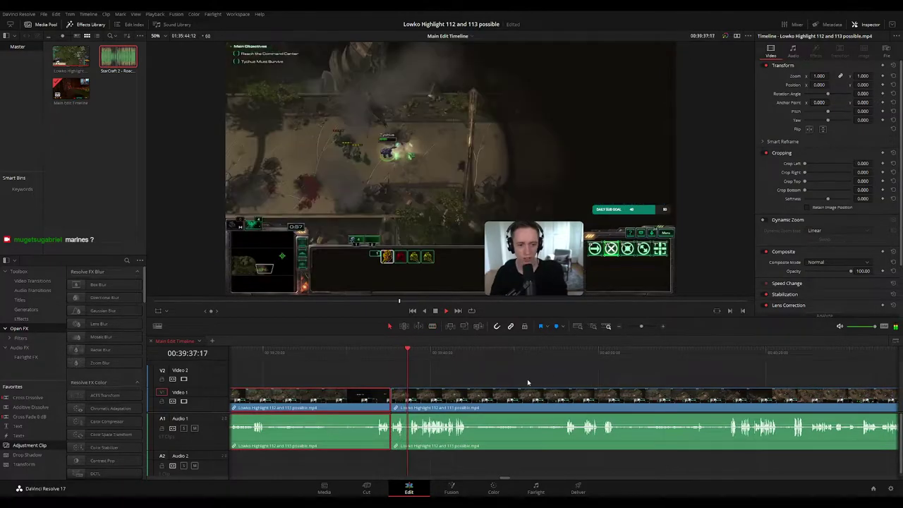
left_click(524, 379)
left_click_drag(514, 371, 437, 365)
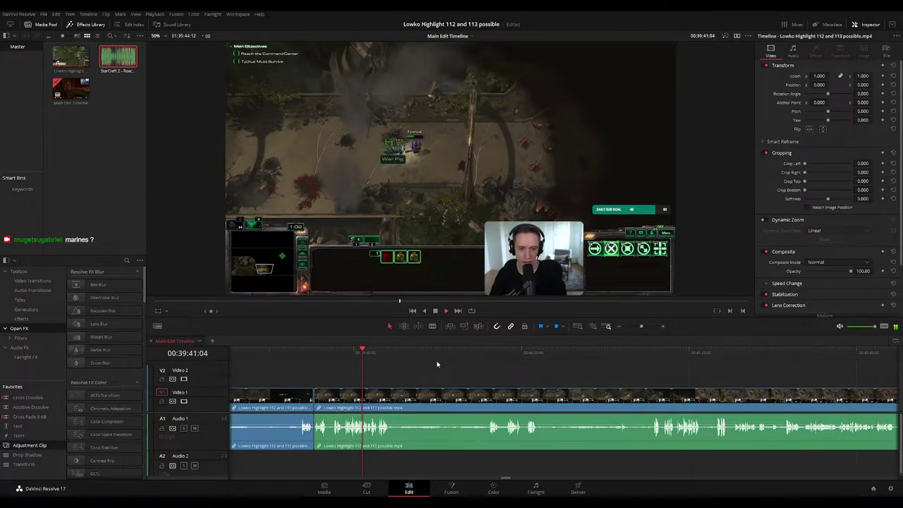
Review the next Tychus mission attempt from about 00:39:41 to 00:40:11, skipping ahead through the quieter parts
scroll(424, 364, "right", 2)
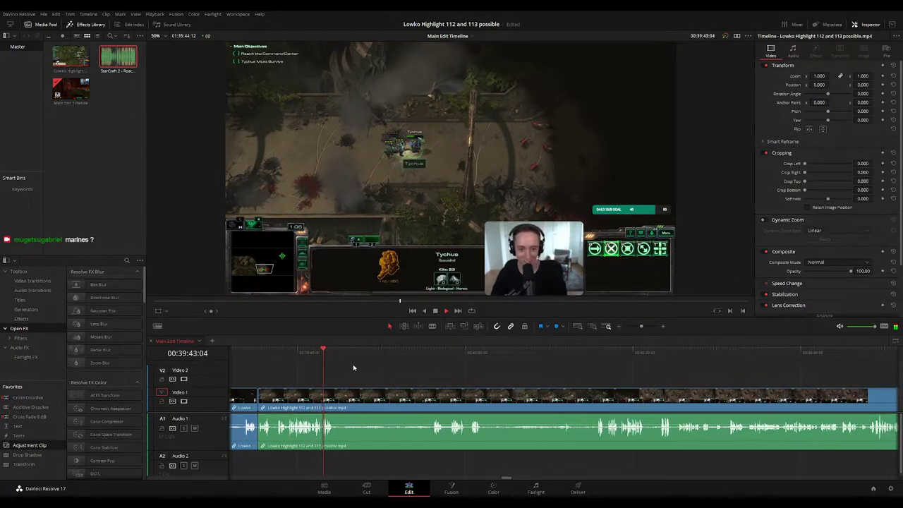
left_click_drag(333, 355, 421, 355)
scroll(435, 374, "right", 3)
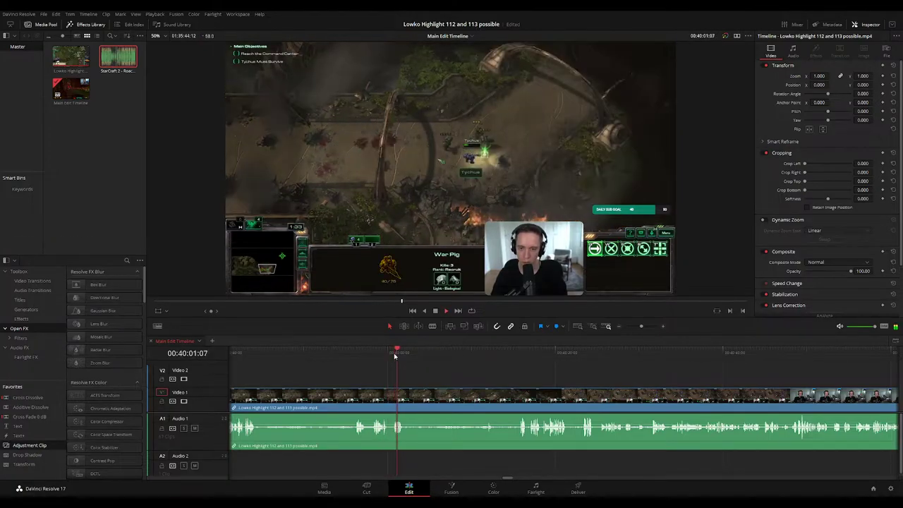
left_click(420, 356)
left_click(431, 357)
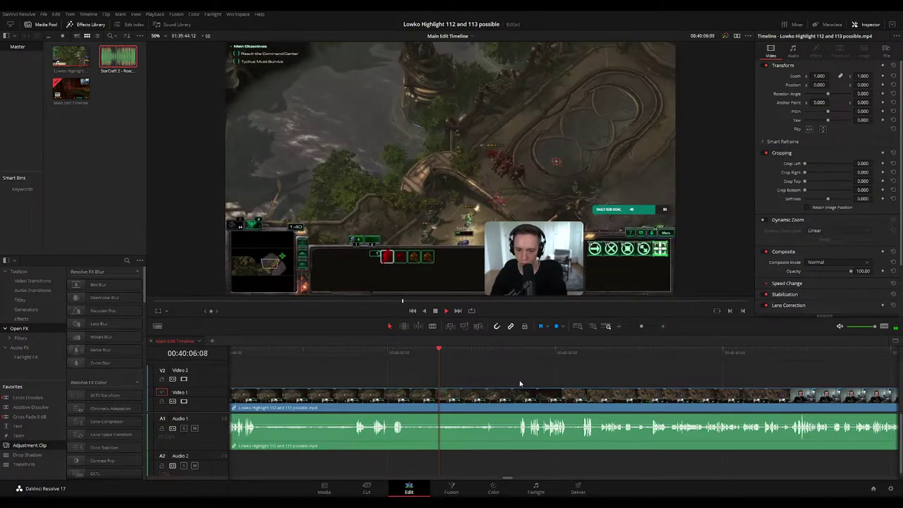
left_click_drag(520, 382, 450, 374)
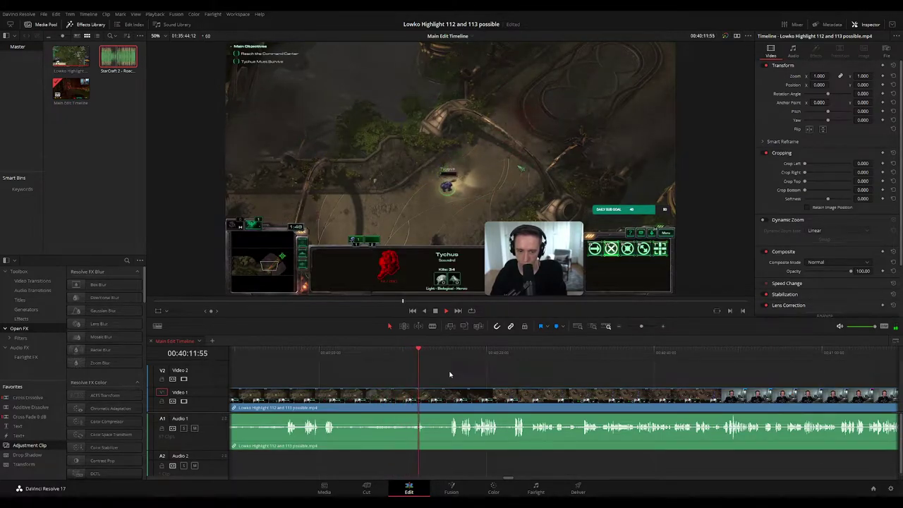
Add an adjustment clip about 1.6 s long on Video 2 at 00:40:12:50, with zoom 2.090 and position X 894, Y 738
scroll(466, 384, "up", 5)
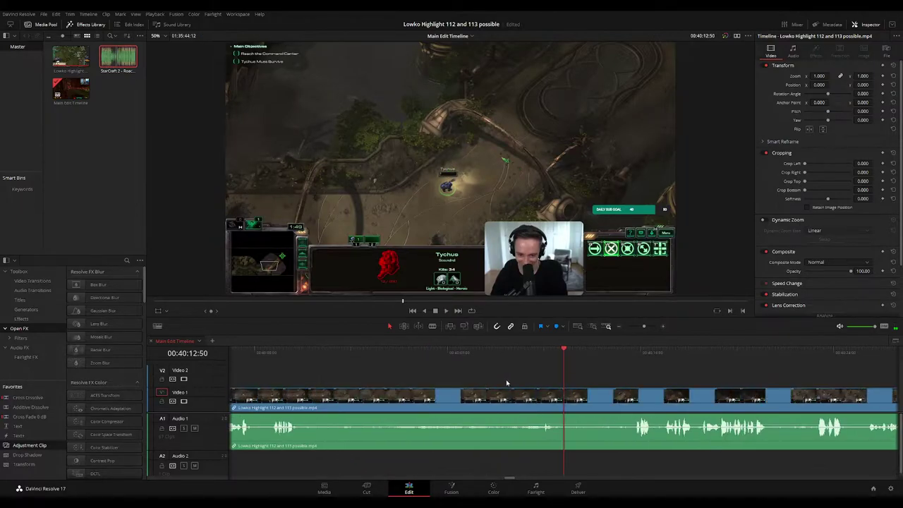
left_click_drag(41, 445, 554, 375)
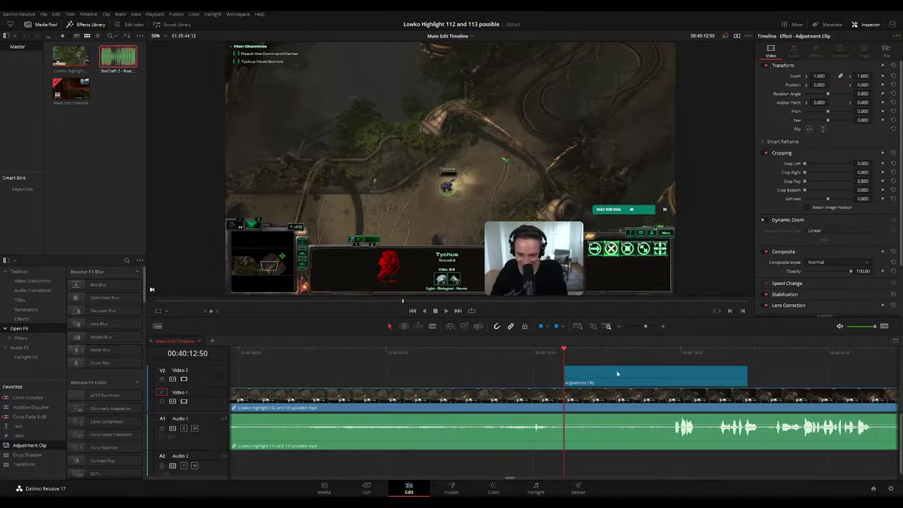
left_click_drag(746, 375, 625, 375)
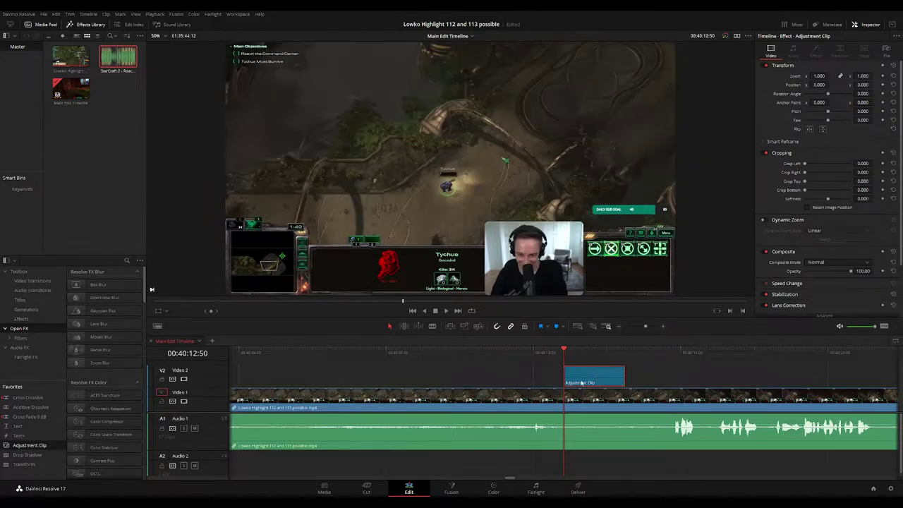
left_click_drag(818, 75, 873, 85)
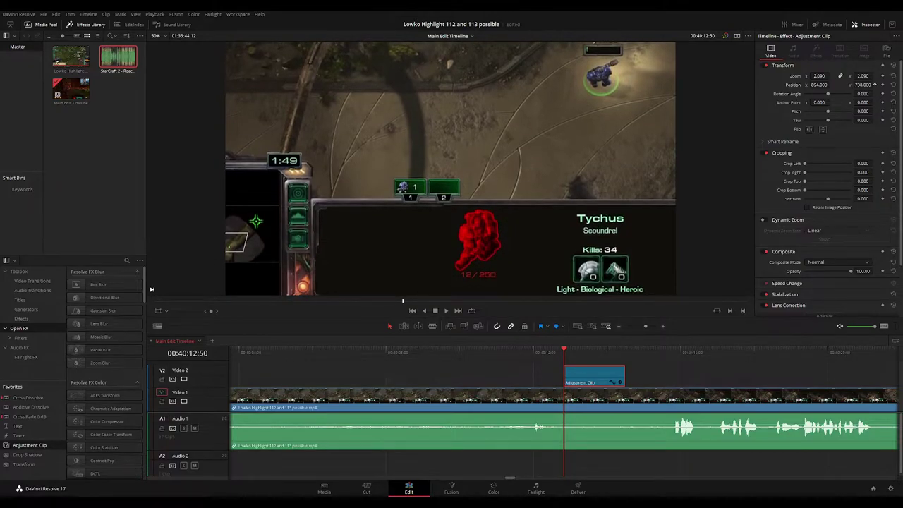
left_click(665, 372)
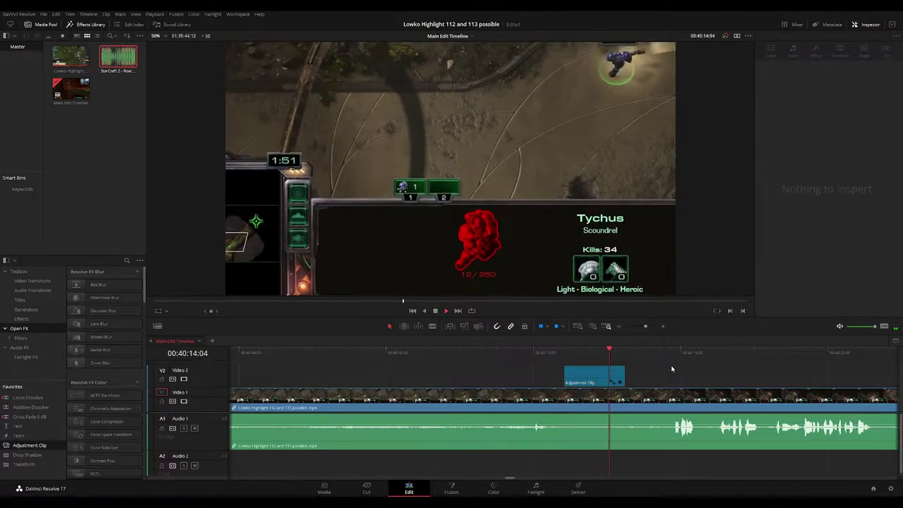
Review the footage from the new adjustment clip to Tychus reaching the Command Center, about 00:40:14 to 00:40:29
left_click_drag(672, 367, 607, 368)
left_click_drag(665, 375, 547, 368)
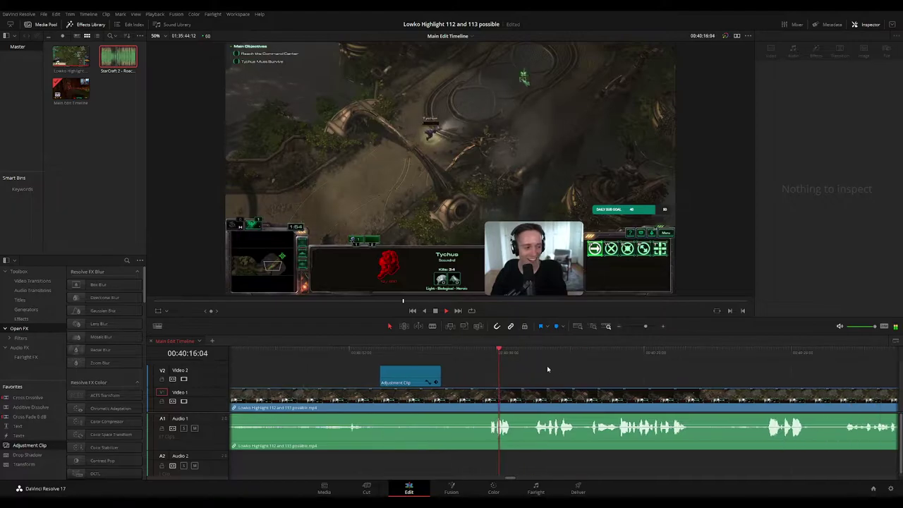
left_click_drag(645, 326, 641, 327)
mouse_move(598, 370)
left_mouse_down()
mouse_move(495, 365)
mouse_move(524, 378)
mouse_move(492, 376)
left_mouse_up()
scroll(490, 373, "right", 2)
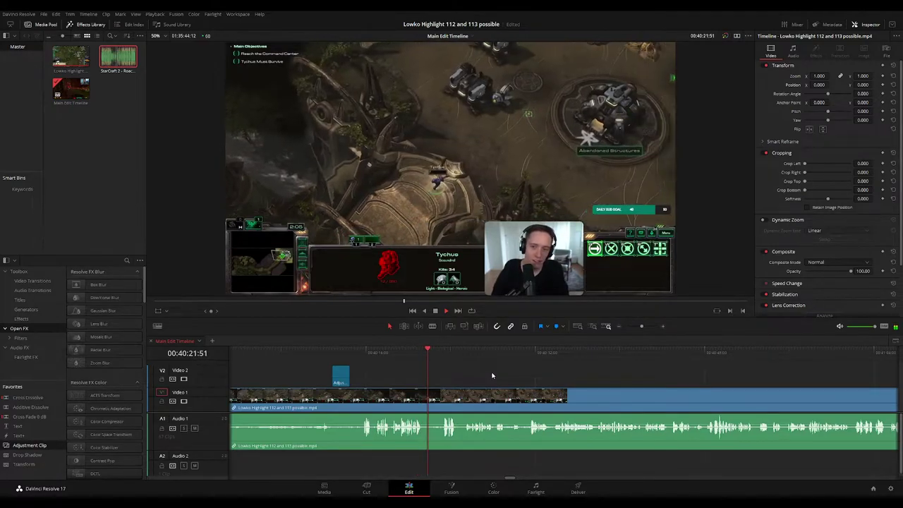
scroll(480, 372, "right", 3)
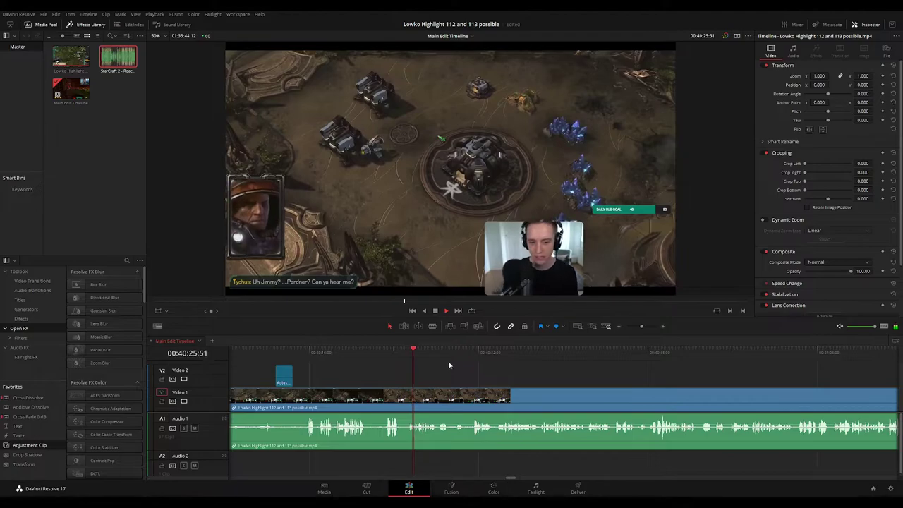
scroll(517, 383, "up", 2)
scroll(454, 364, "right", 4)
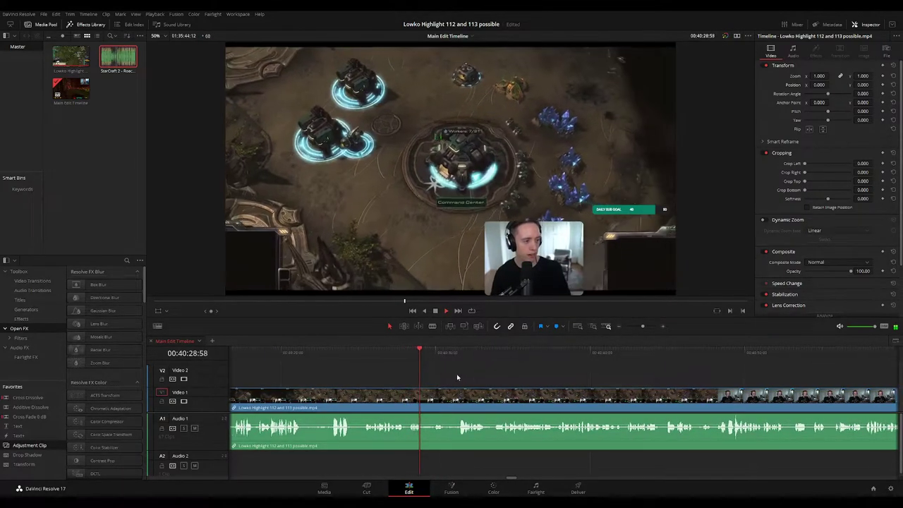
Review the base-building footage from about 00:40:29 up to the start of the Reddit segment at 00:40:48
scroll(445, 372, "right", 2)
scroll(430, 373, "right", 2)
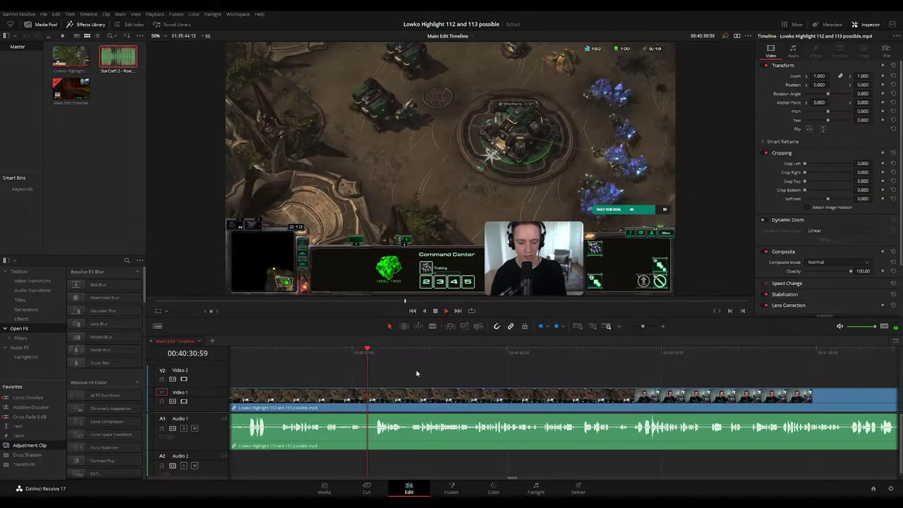
scroll(423, 373, "right", 1)
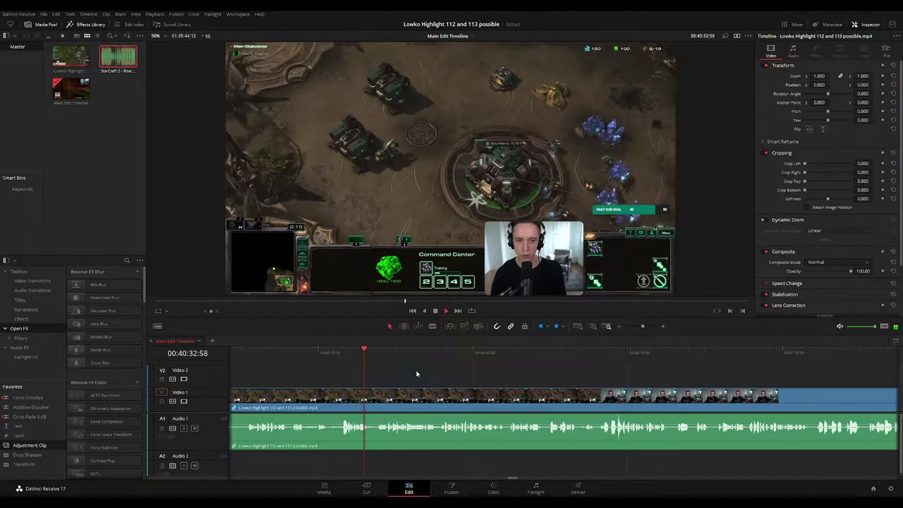
scroll(421, 373, "right", 1)
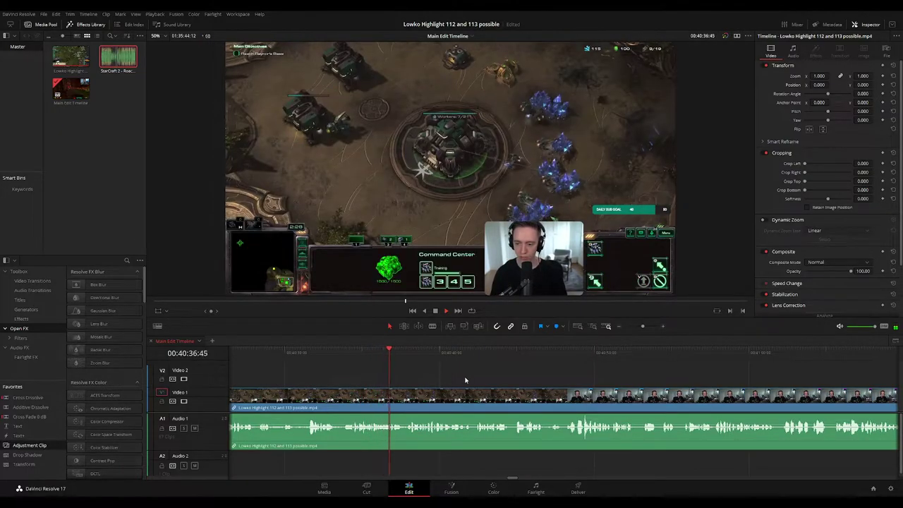
scroll(458, 376, "right", 1)
scroll(445, 374, "right", 1)
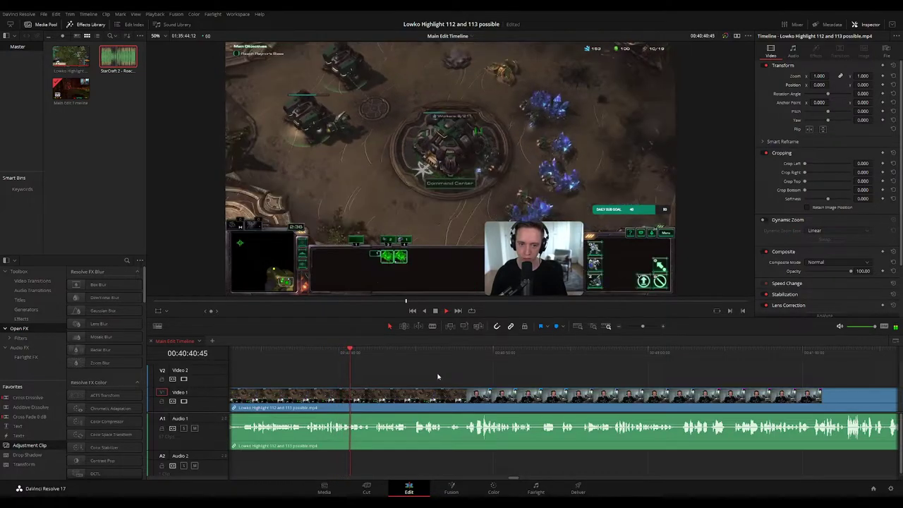
left_click_drag(433, 376, 394, 372)
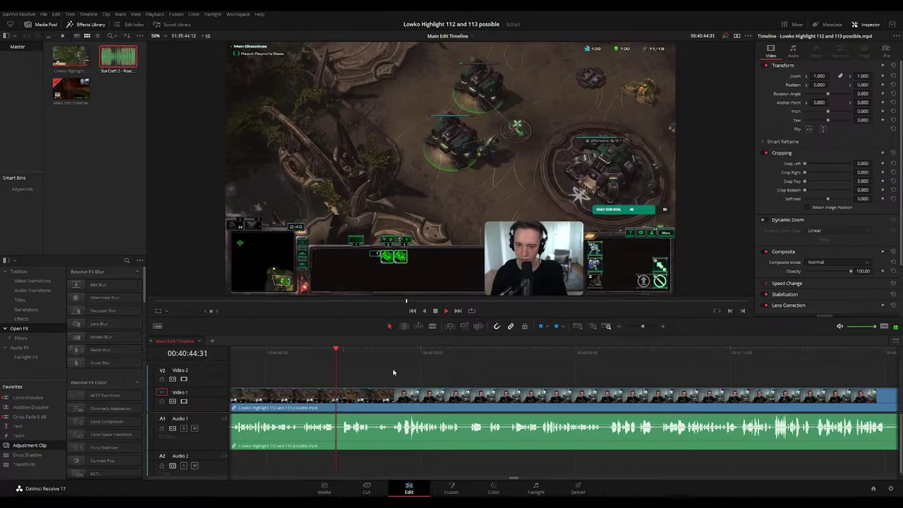
scroll(402, 373, "right", 1)
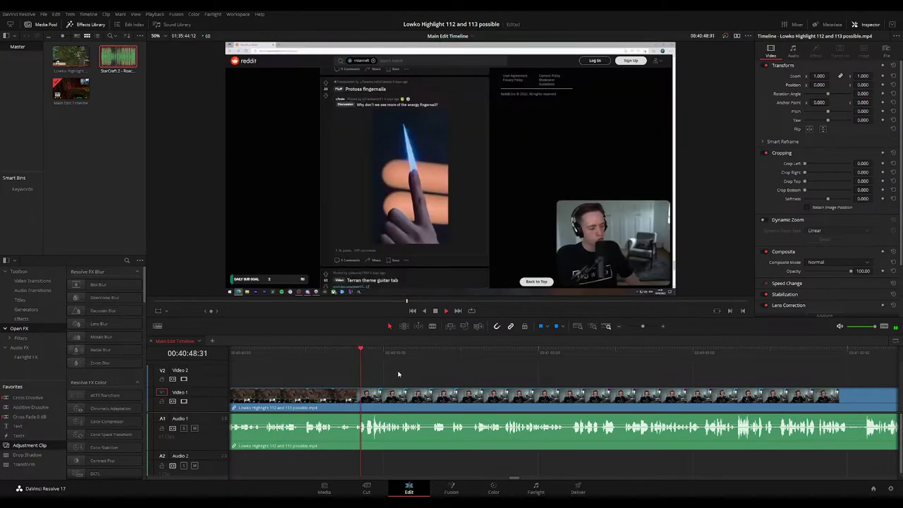
Cut out the footage between 00:40:47:55 and 00:40:48:14, just before the Reddit segment, and close the gap
left_click(343, 354)
key("space")
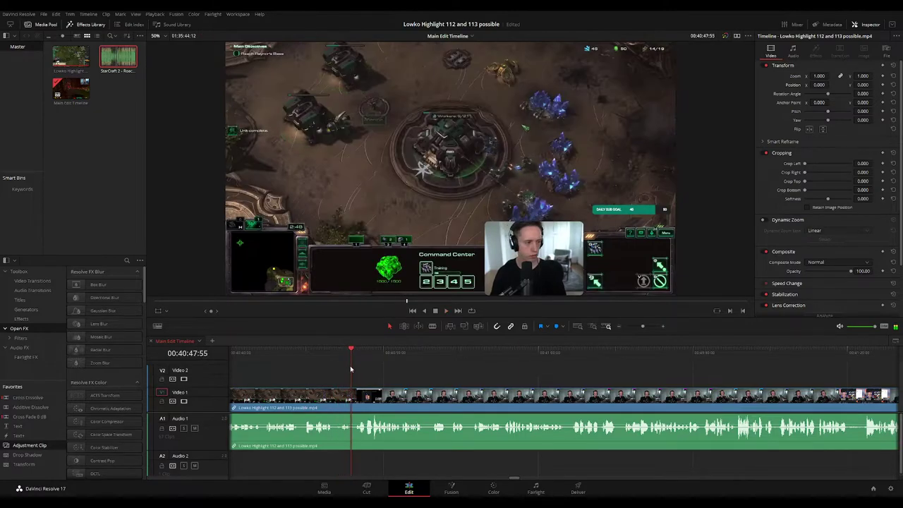
key("b")
left_click(351, 396)
scroll(577, 399, "up", 3)
left_click(579, 415)
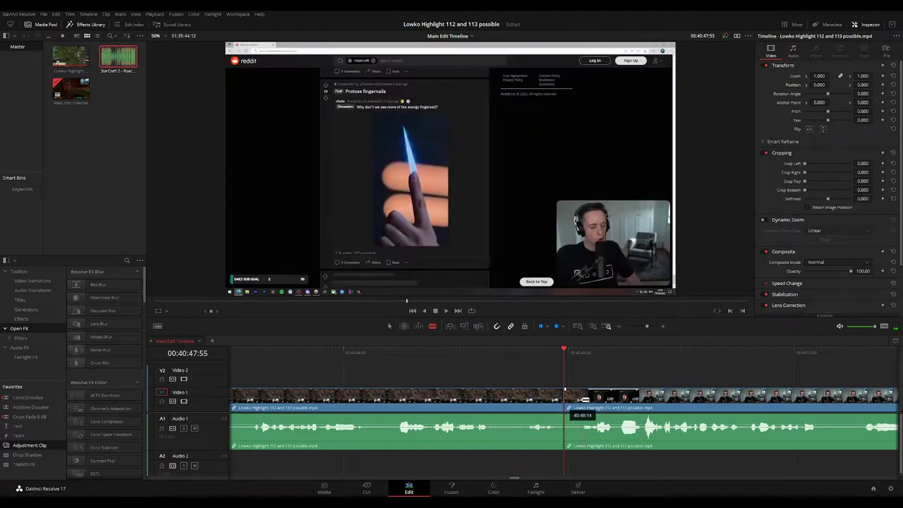
key("a")
left_click(573, 401)
key("Delete")
Colour the finished mission clip before the Reddit segment blue
key("space")
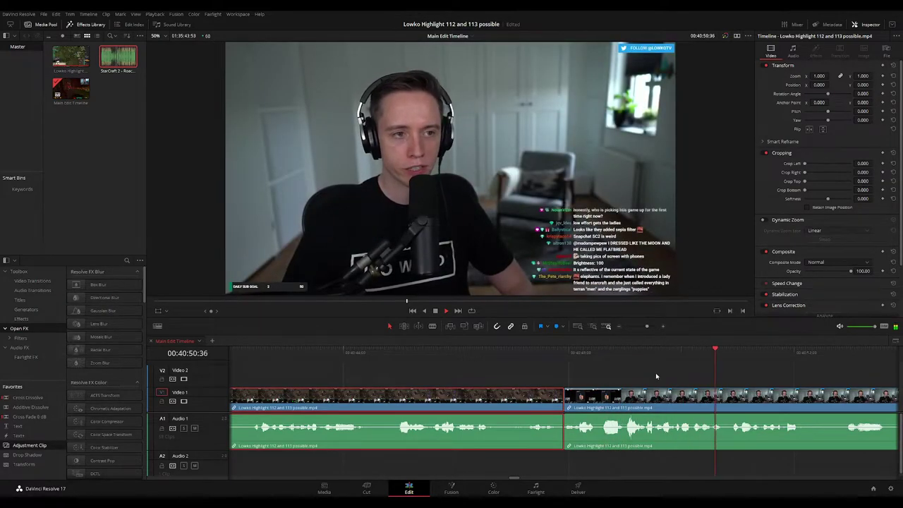
left_click(655, 376)
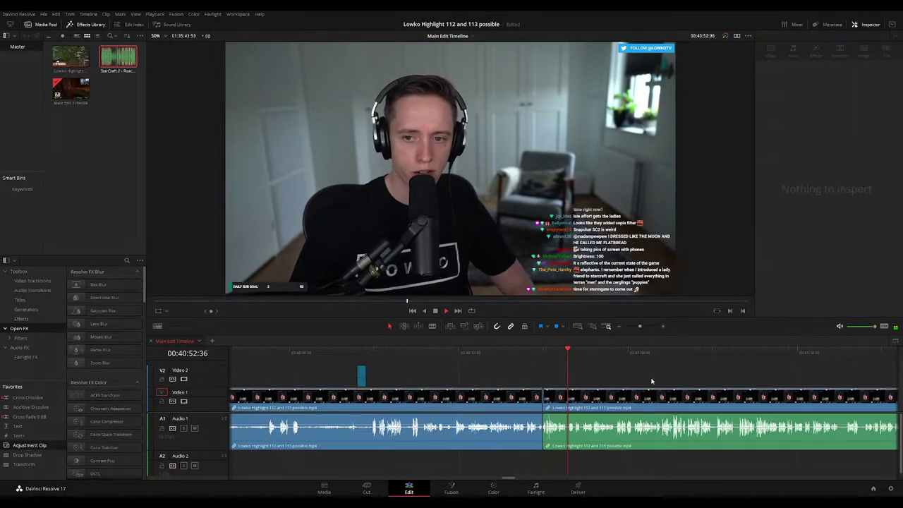
left_click_drag(651, 381, 377, 365)
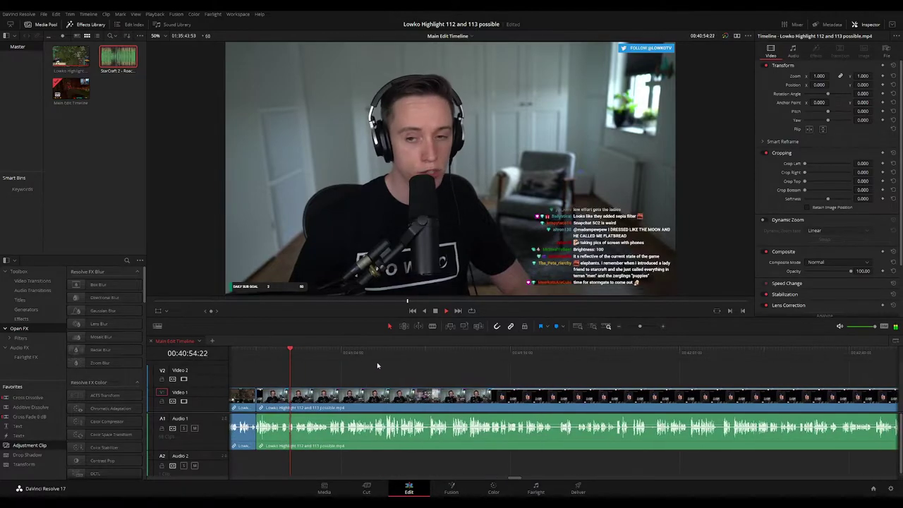
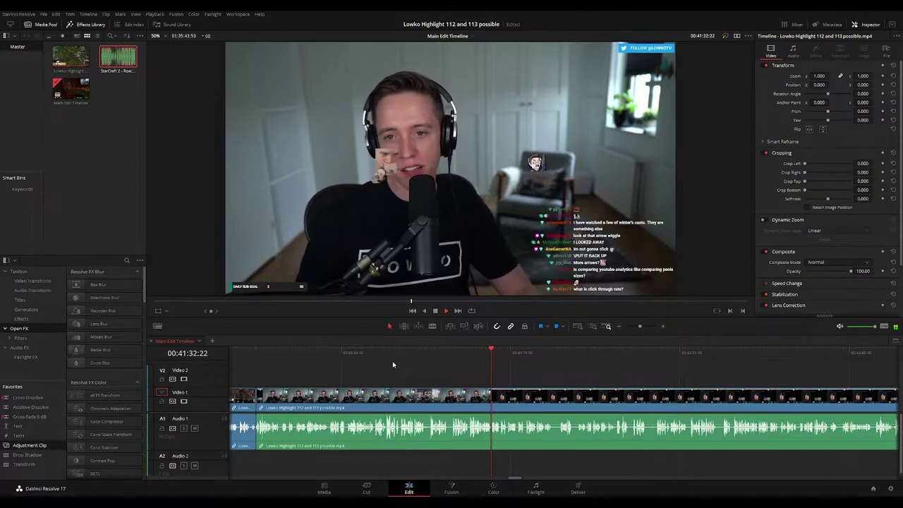
Review the streamer's talk and the drawing explanation that follows it, from about 00:41:32 to 00:42:03
scroll(521, 380, "up", 2)
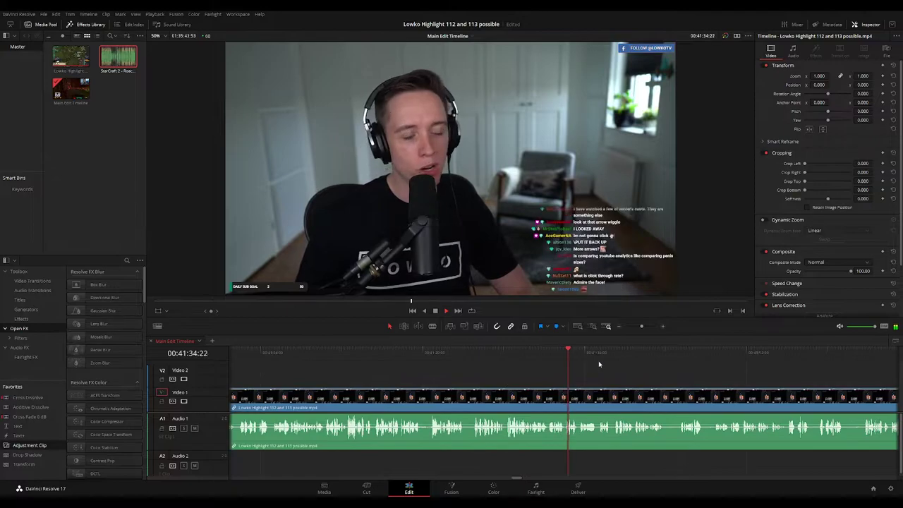
left_click_drag(598, 361, 382, 343)
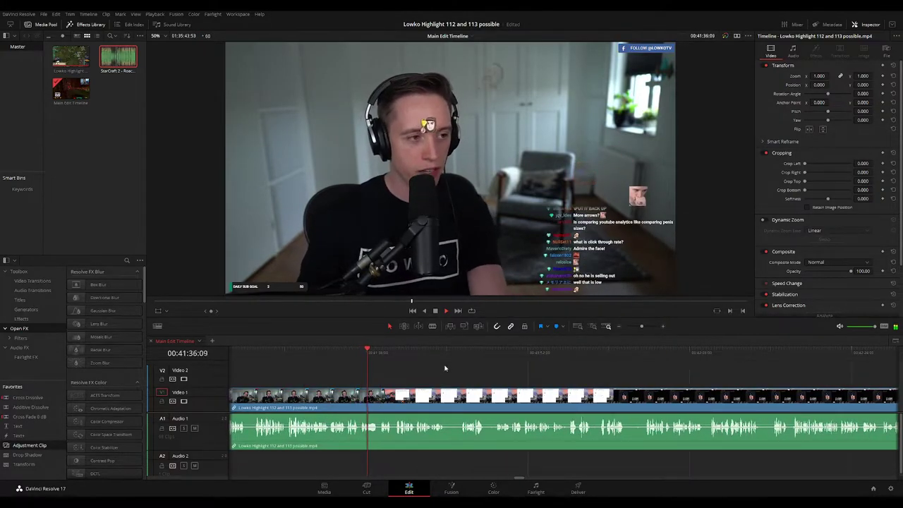
scroll(437, 367, "right", 1)
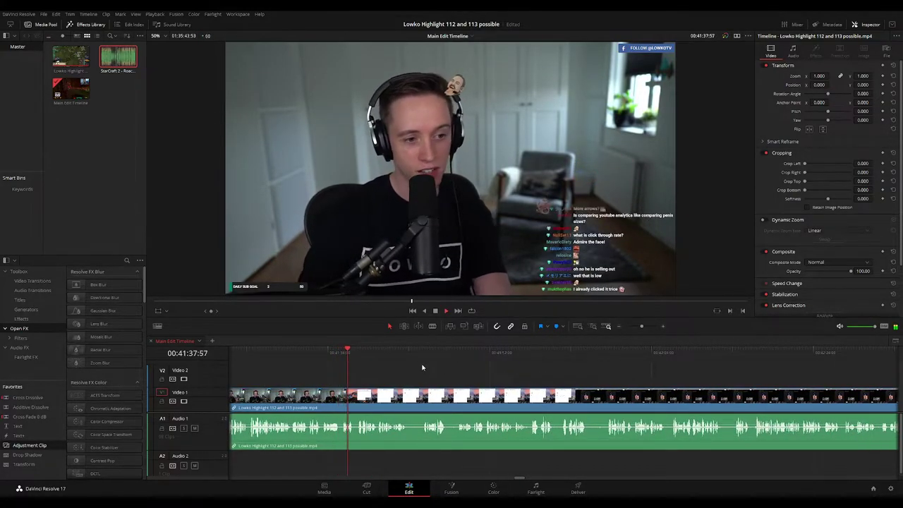
left_click_drag(434, 369, 413, 366)
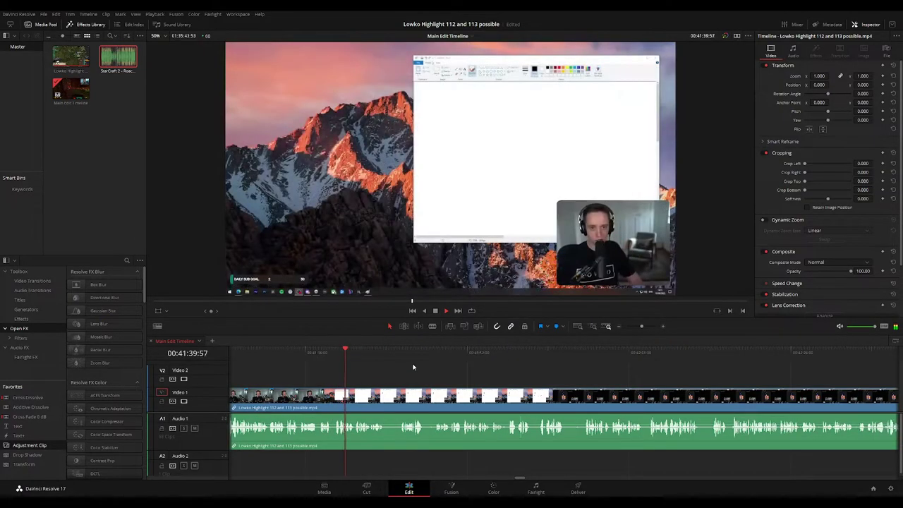
scroll(405, 365, "right", 1)
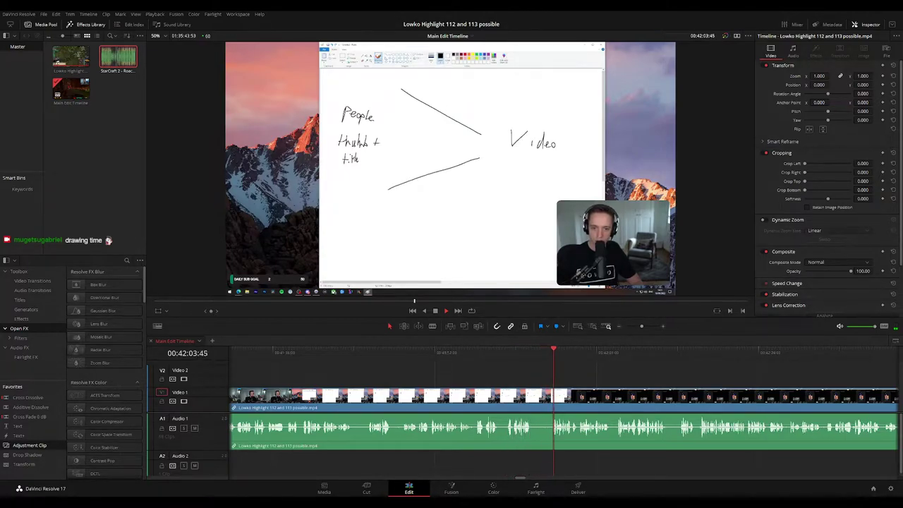
Review the drawing explanation and the streamer's talk from about 00:42:01 up to the WinterStarcraft channel segment at 00:42:49
left_click(527, 352)
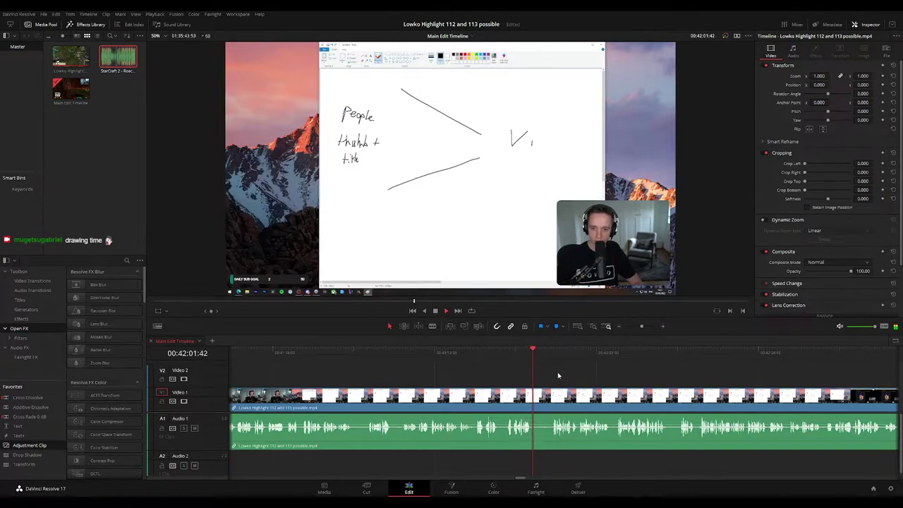
left_click_drag(617, 377, 473, 369)
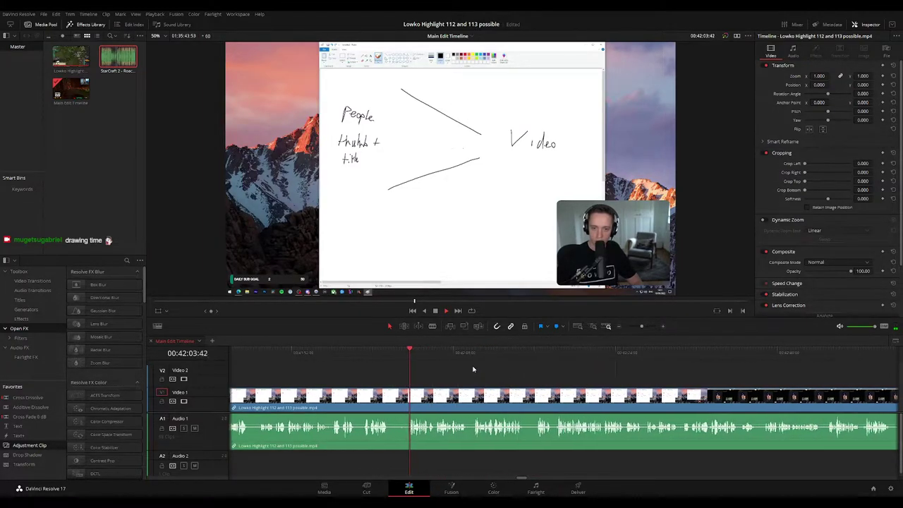
scroll(451, 367, "right", 2)
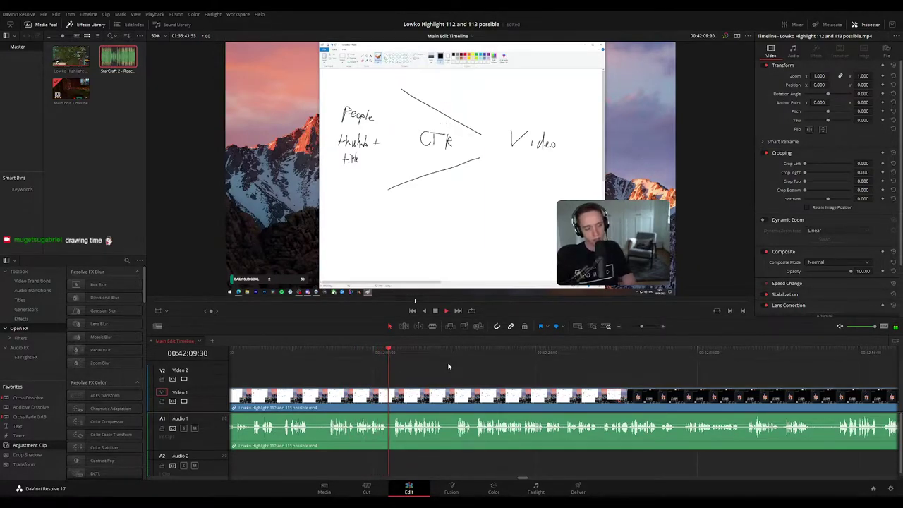
scroll(447, 364, "right", 2)
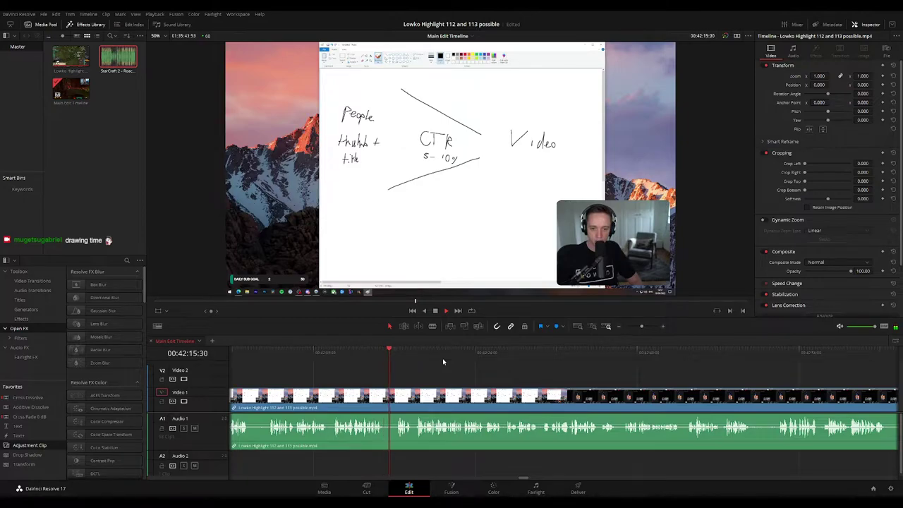
scroll(430, 360, "right", 2)
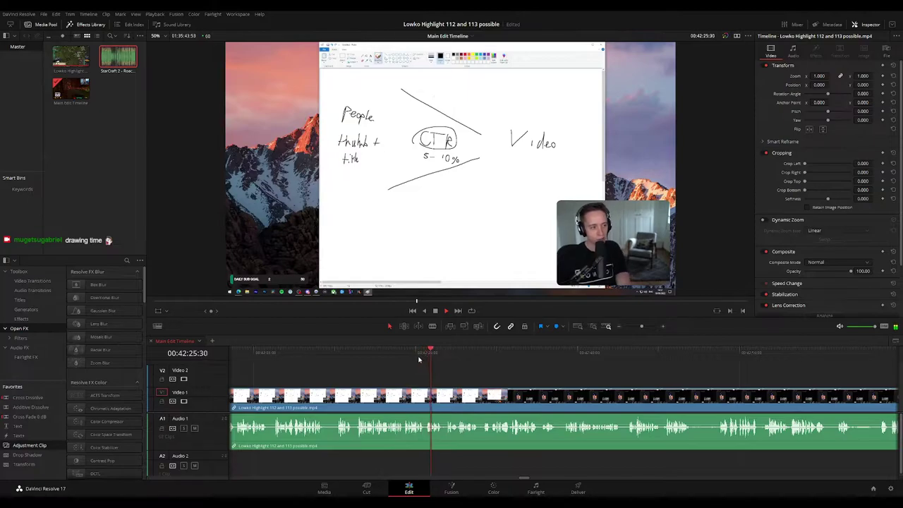
scroll(464, 368, "right", 1)
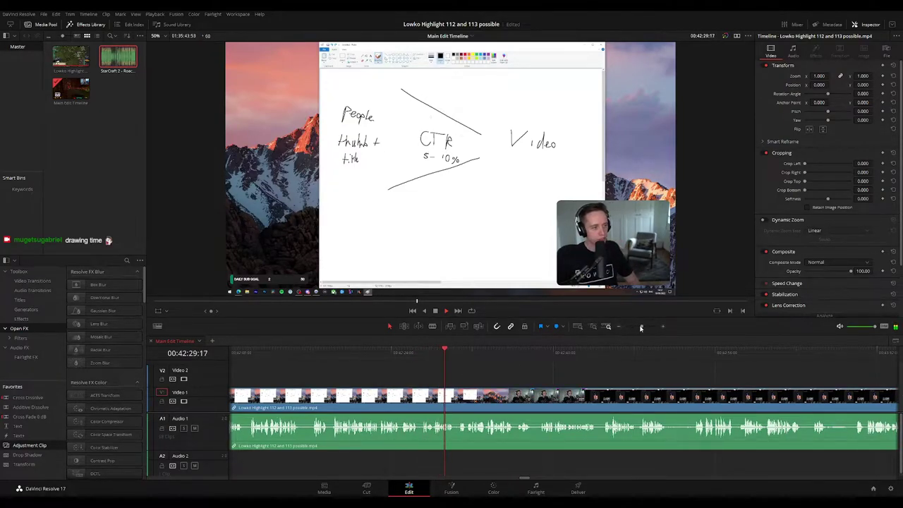
left_click_drag(641, 327, 643, 327)
left_click_drag(649, 380, 470, 361)
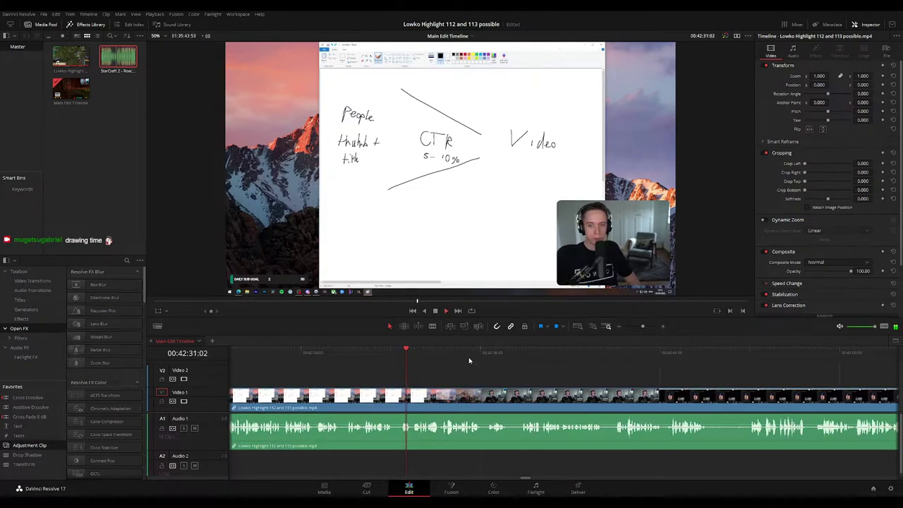
left_click_drag(546, 379, 489, 374)
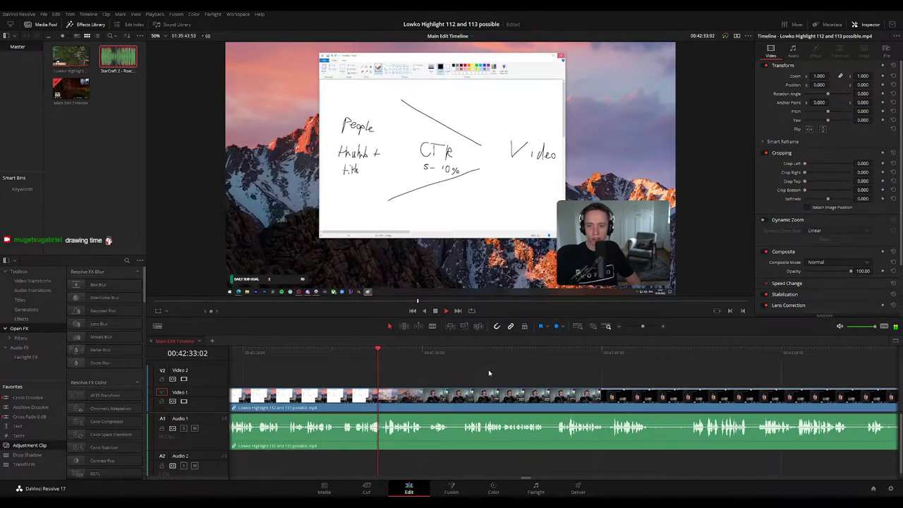
scroll(444, 368, "right", 1)
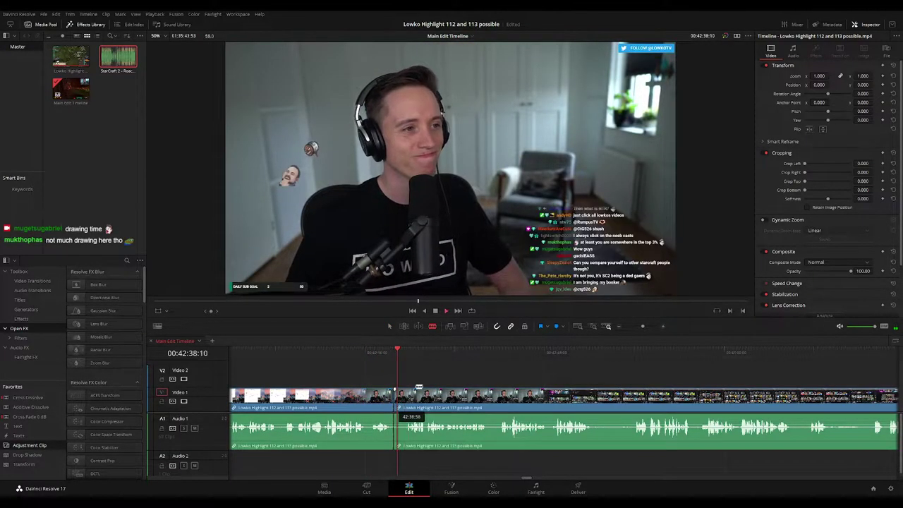
key("b")
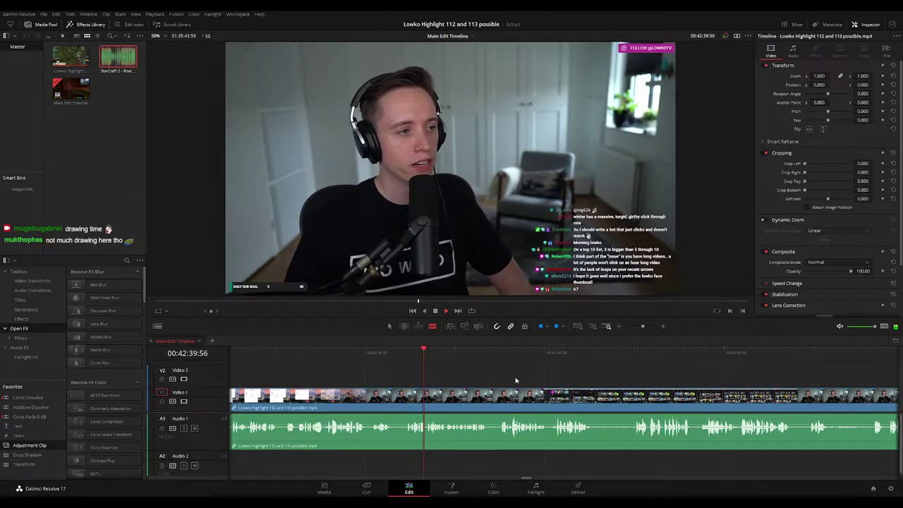
scroll(530, 373, "right", 2)
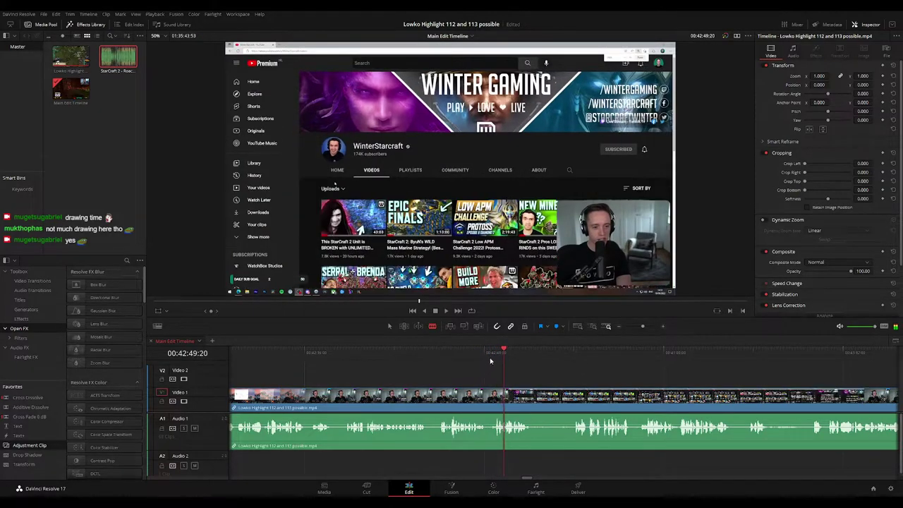
Cut out the short pause starting at 00:42:48:16, where the WinterStarcraft channel segment begins, close the gap and play back the join
left_click(483, 352)
scroll(493, 386, "up", 3)
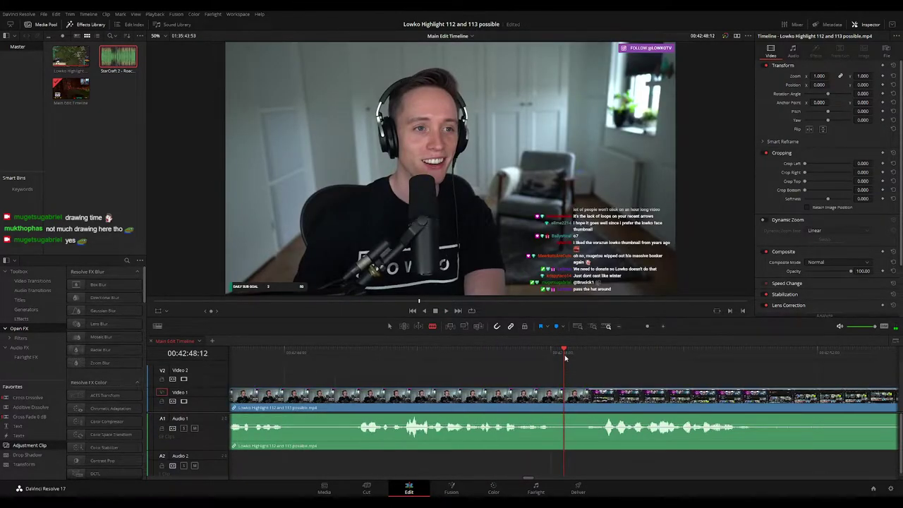
key("ctrl+b")
left_click(602, 399)
key("a")
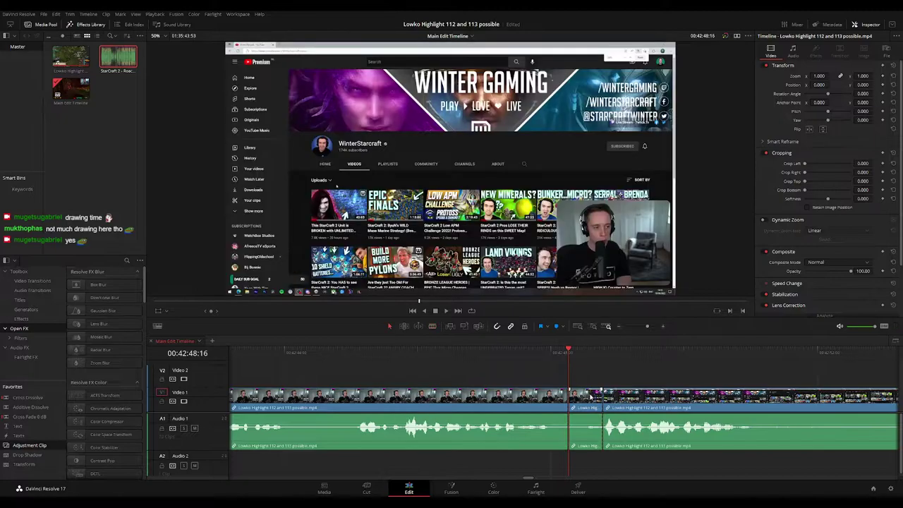
key("Delete")
key("space")
left_click(531, 355)
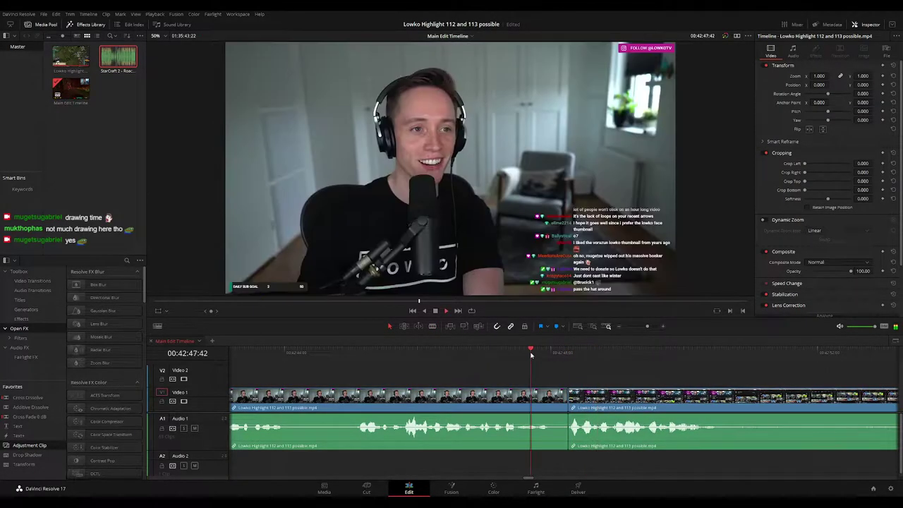
Colour the finished talk clip before the WinterStarcraft channel segment green
scroll(616, 371, "down", 5)
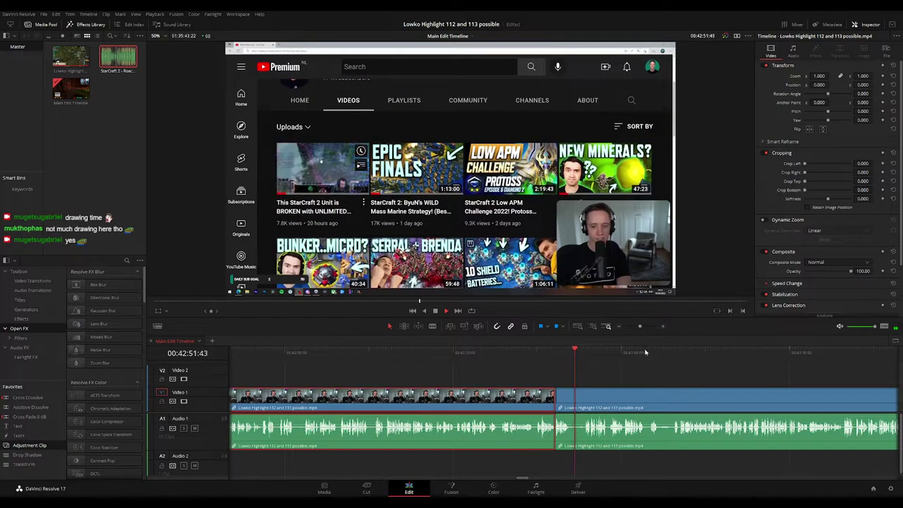
left_click(634, 374)
left_click_drag(644, 377, 434, 371)
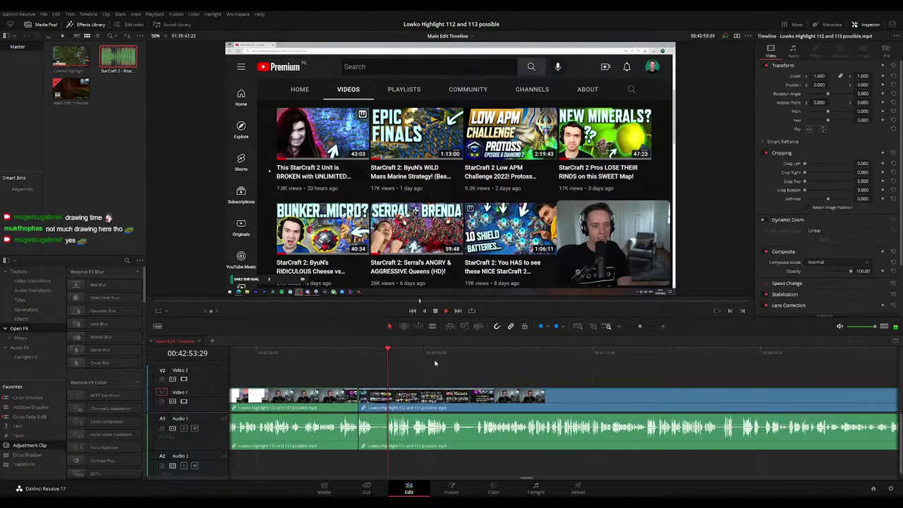
Review the WinterStarcraft and uThermal channel footage and the thumbnail discussion from about 00:42:53 to 00:43:57
scroll(470, 373, "right", 2)
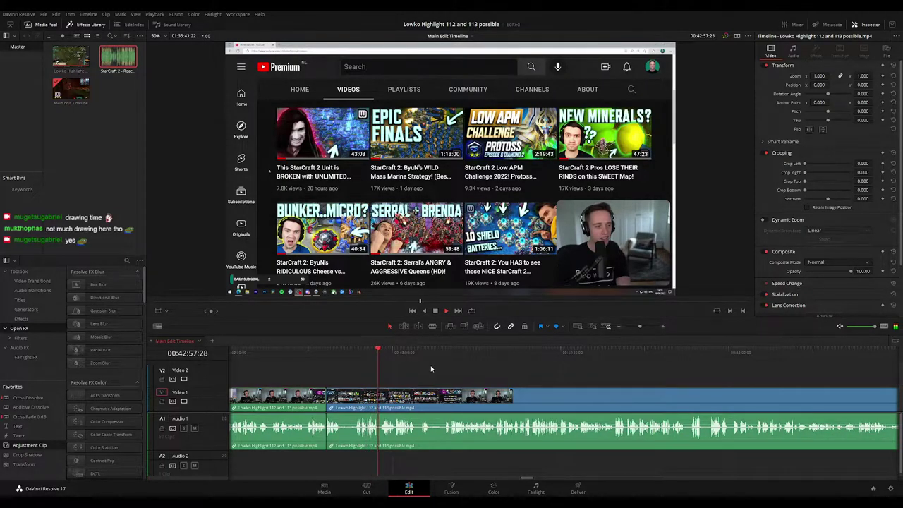
scroll(457, 374, "right", 2)
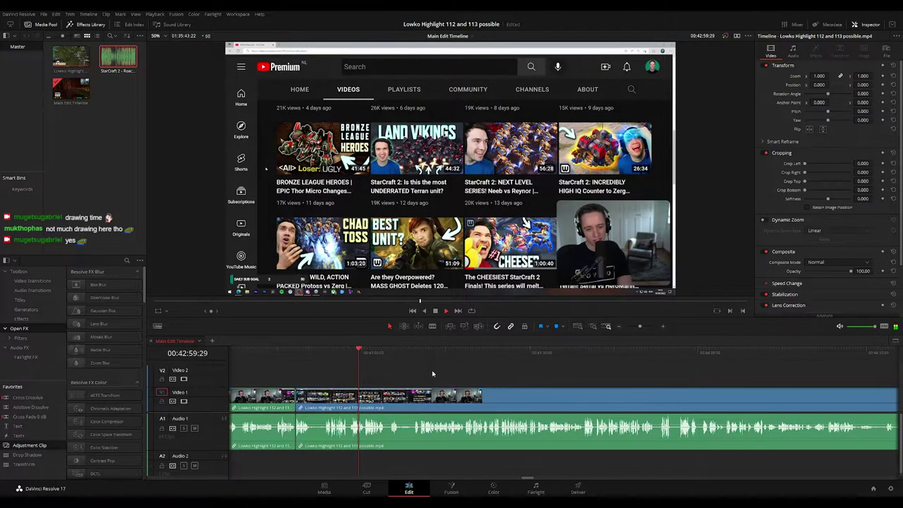
left_click_drag(640, 327, 642, 327)
left_click_drag(588, 371, 454, 363)
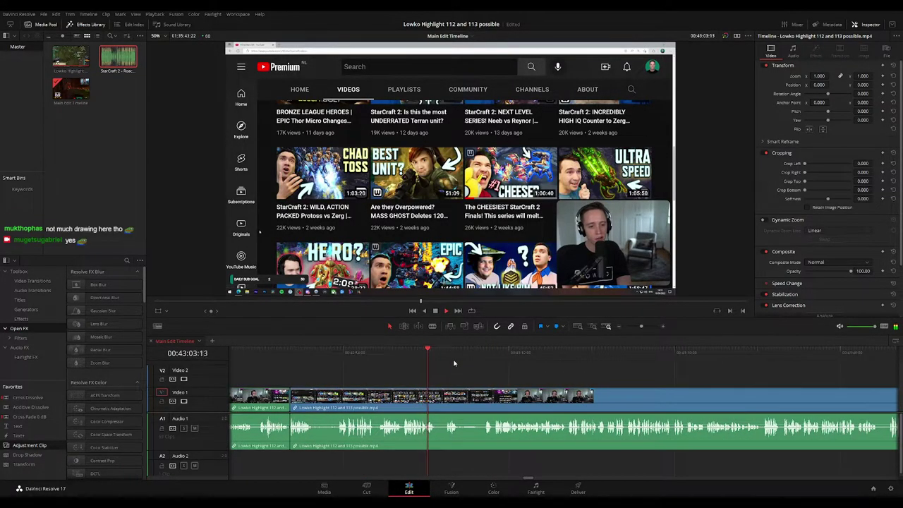
scroll(448, 364, "right", 2)
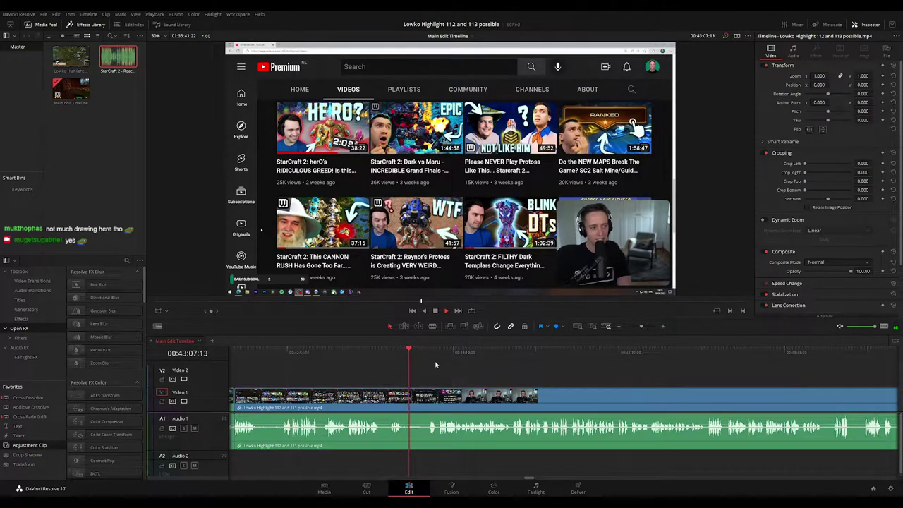
scroll(452, 370, "right", 3)
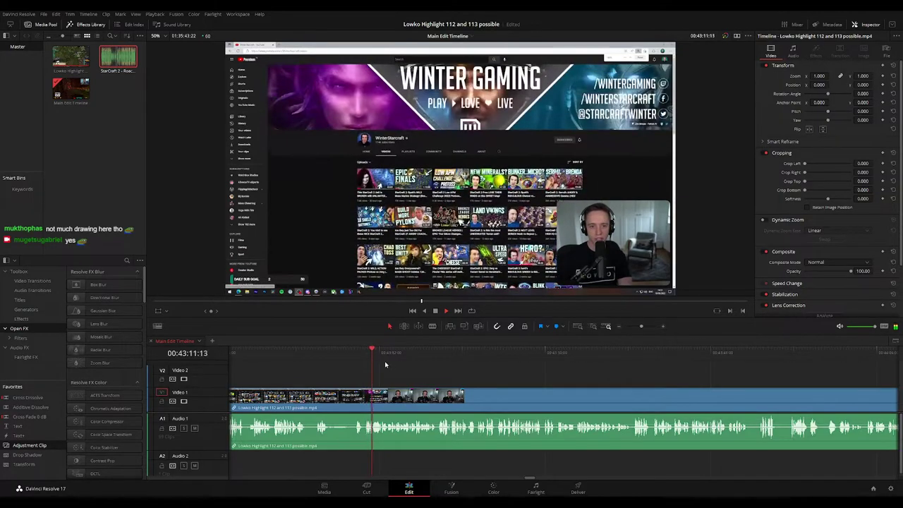
scroll(415, 367, "right", 2)
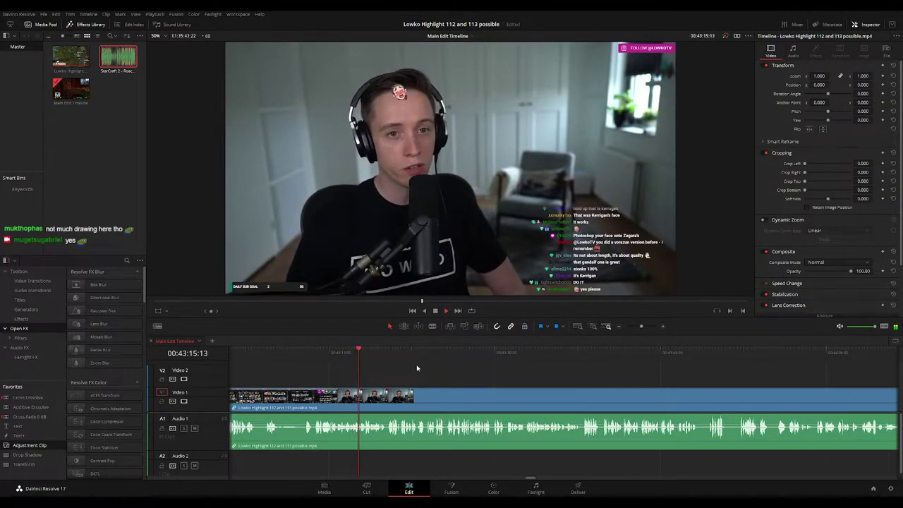
scroll(423, 368, "right", 2)
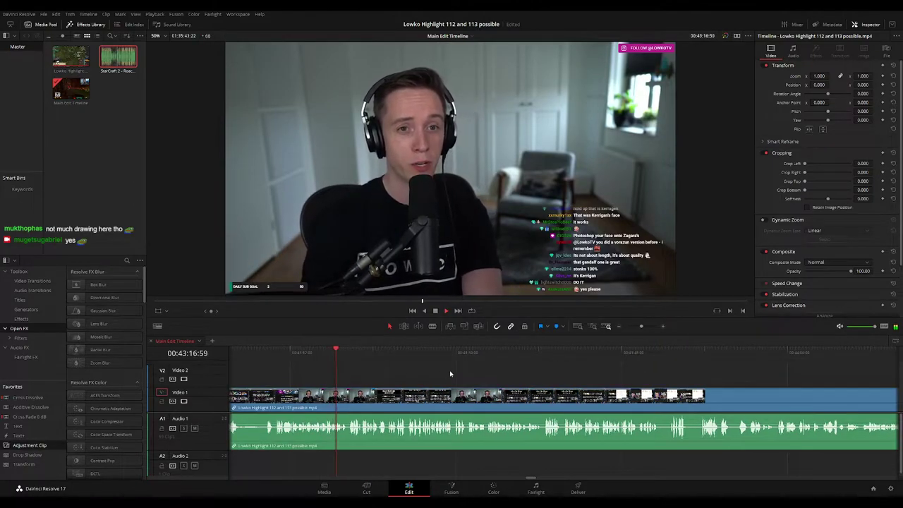
scroll(450, 374, "right", 2)
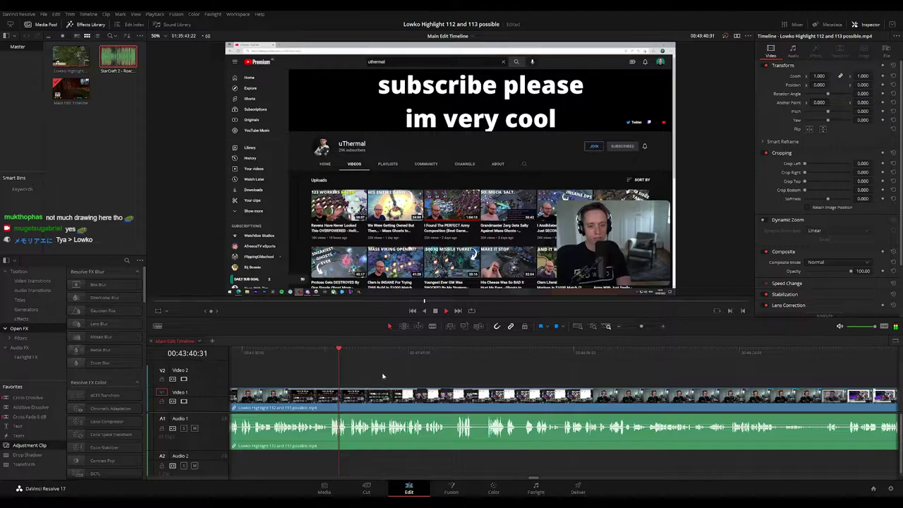
left_click(642, 328)
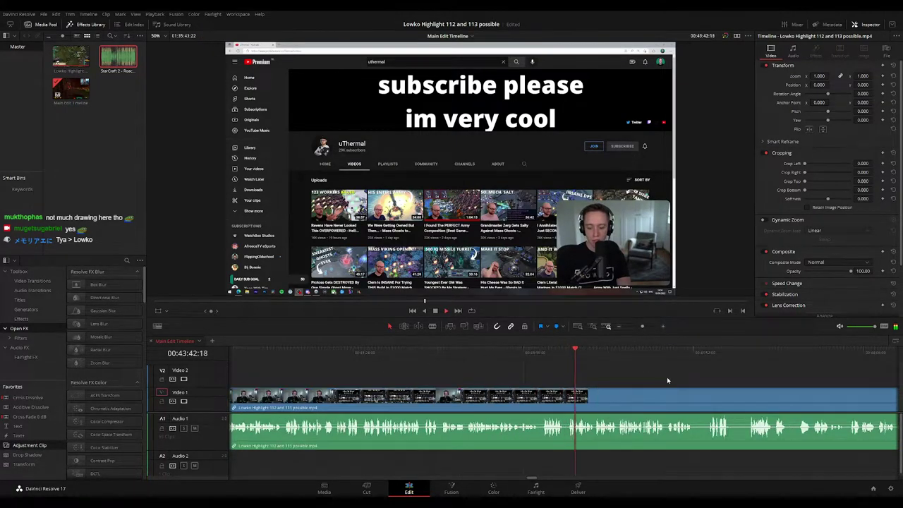
left_click_drag(666, 376, 527, 368)
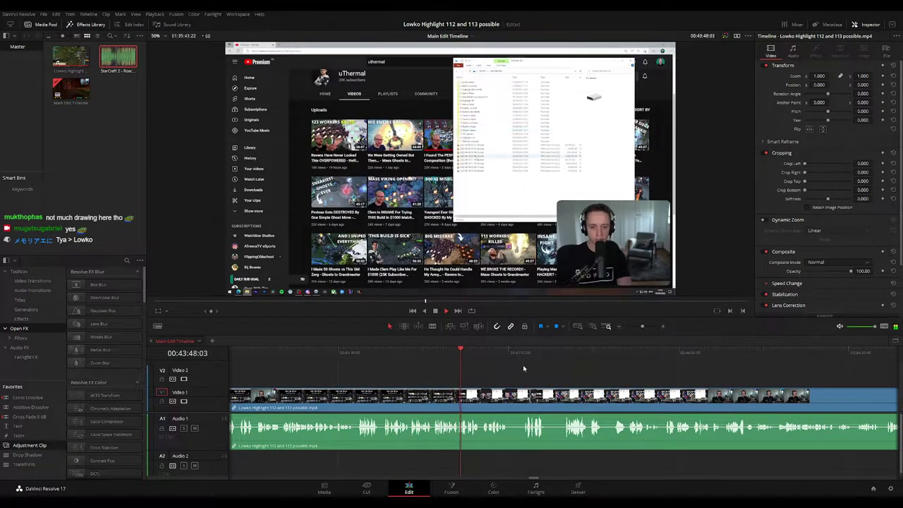
scroll(522, 364, "right", 2)
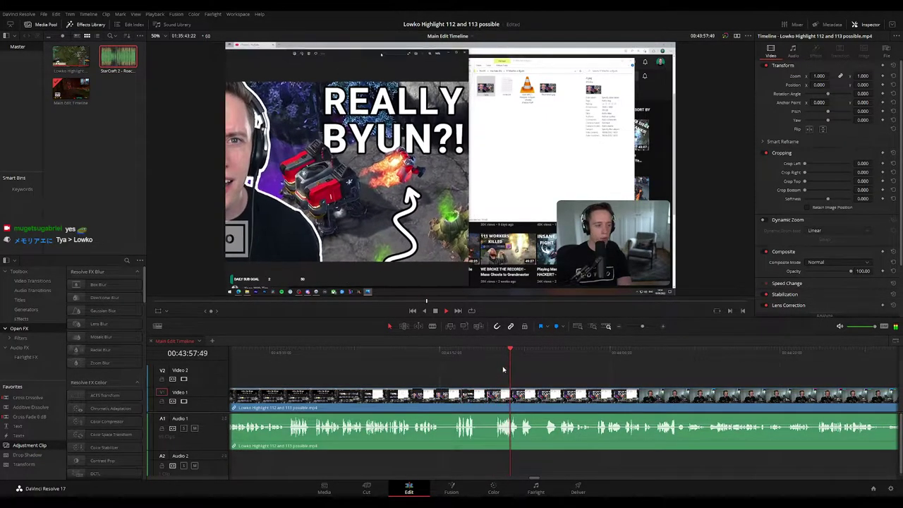
Cut out the short dead time around 00:43:59:49 in the thumbnail discussion and close the gap
left_click_drag(558, 375, 473, 366)
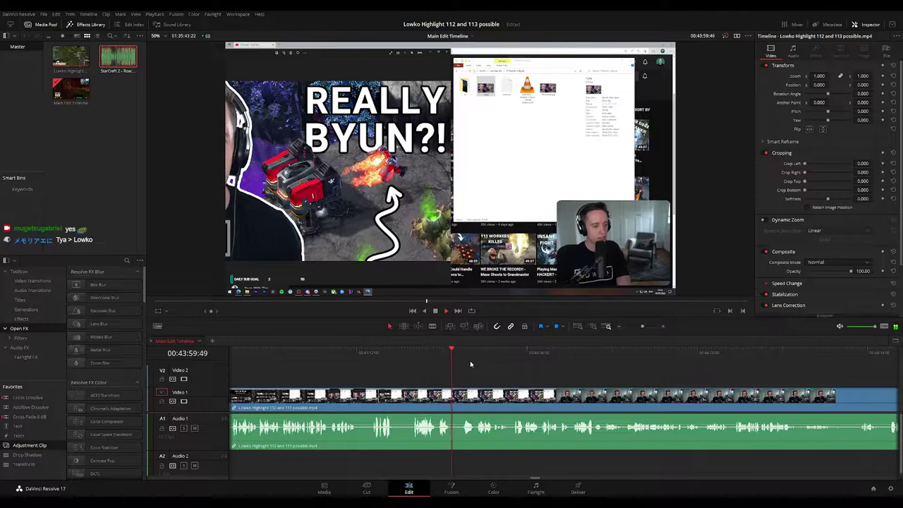
key("ctrl+b")
key("b")
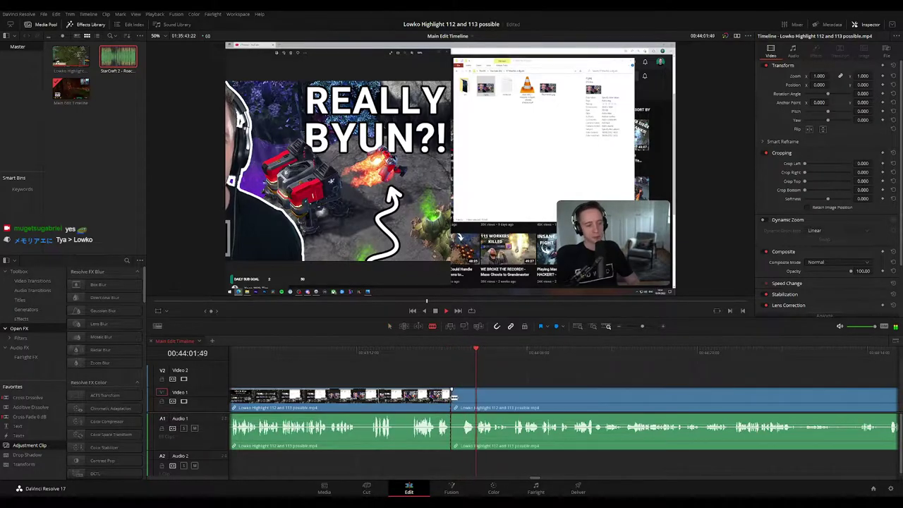
key("a")
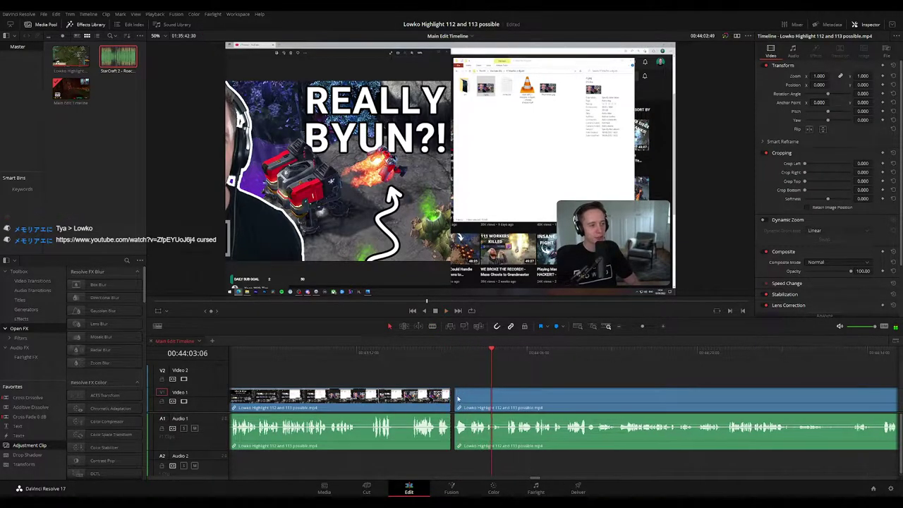
Colour the finished YouTube channel clip before the new cut green
left_click(395, 398)
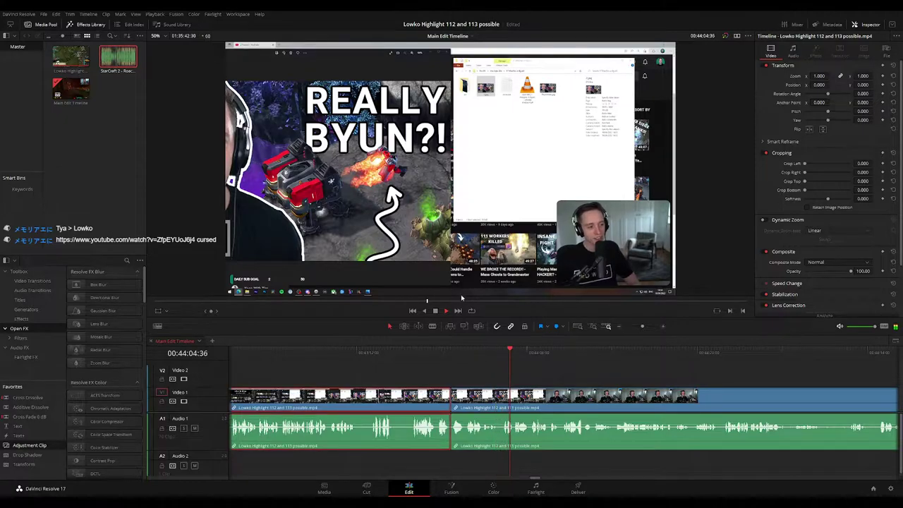
key("g")
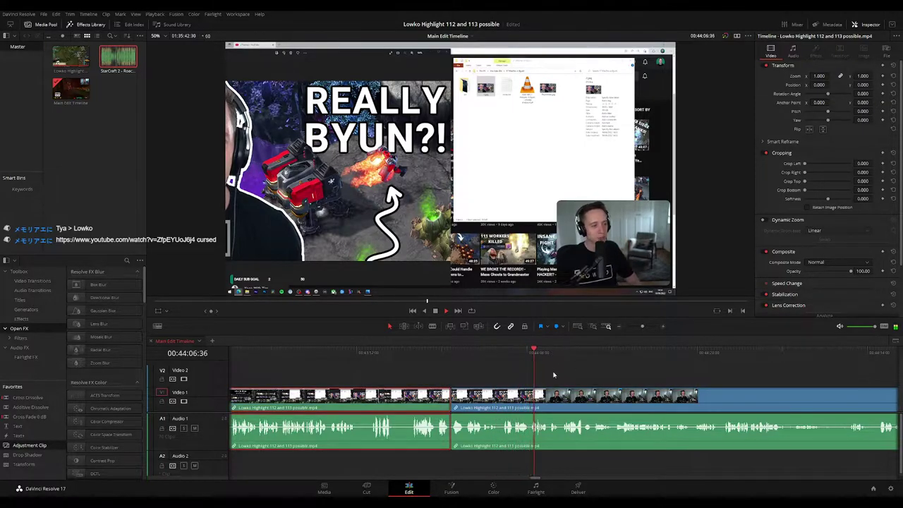
left_click(576, 375)
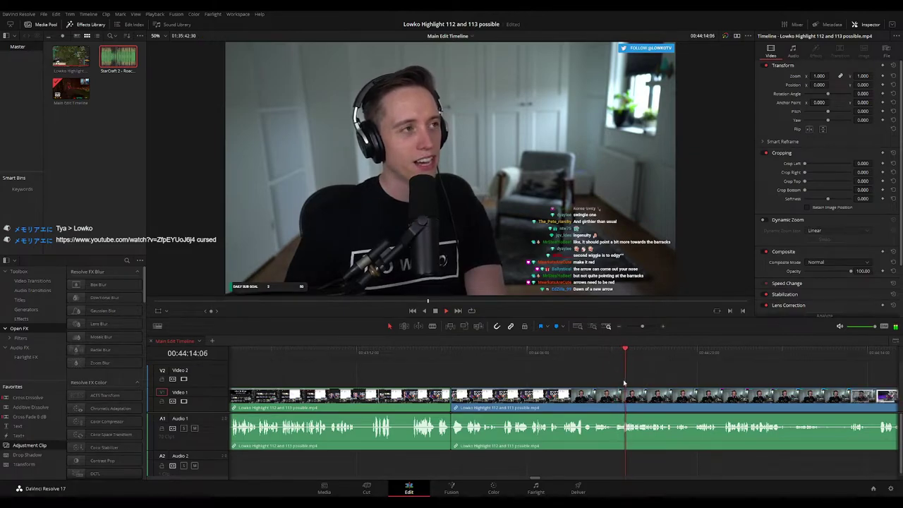
Review the full-screen webcam talk footage from about 00:44:14 to 00:44:31
left_click_drag(624, 382, 471, 362)
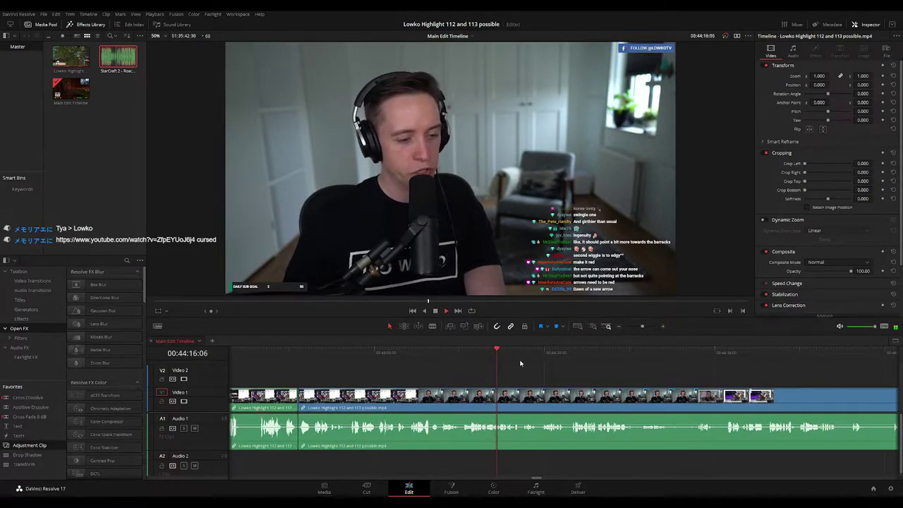
scroll(520, 363, "right", 1)
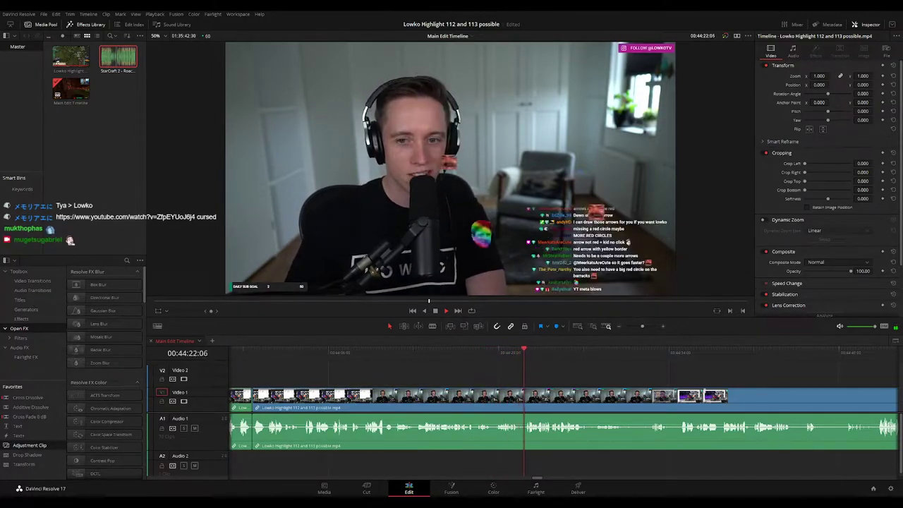
scroll(571, 376, "right", 4)
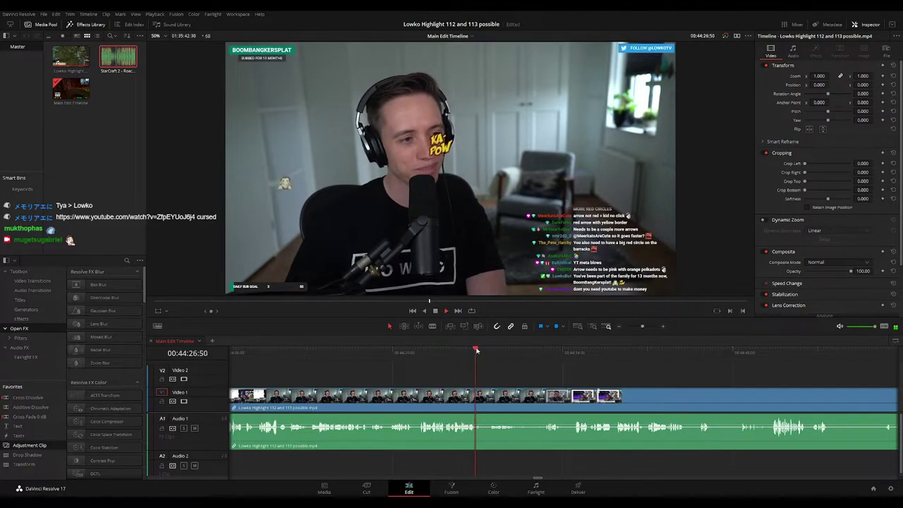
left_click(485, 350)
scroll(562, 390, "right", 5)
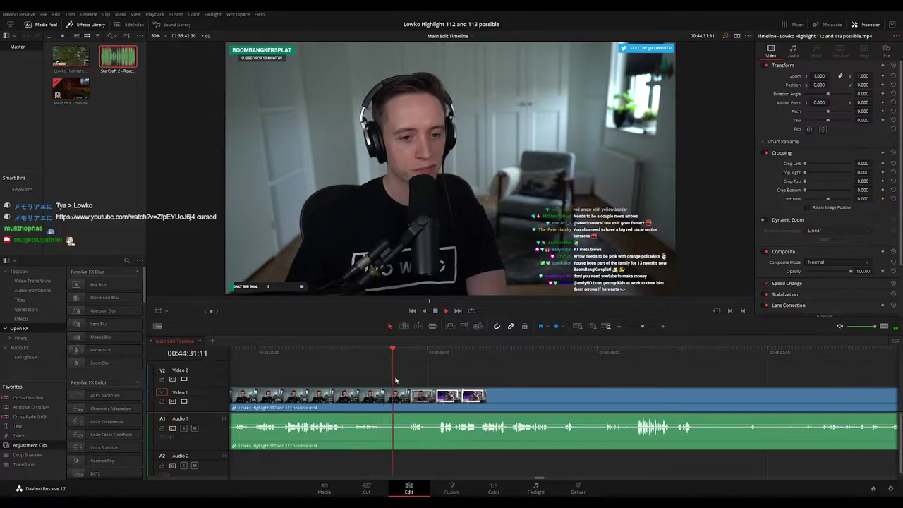
key("b")
left_click(400, 415)
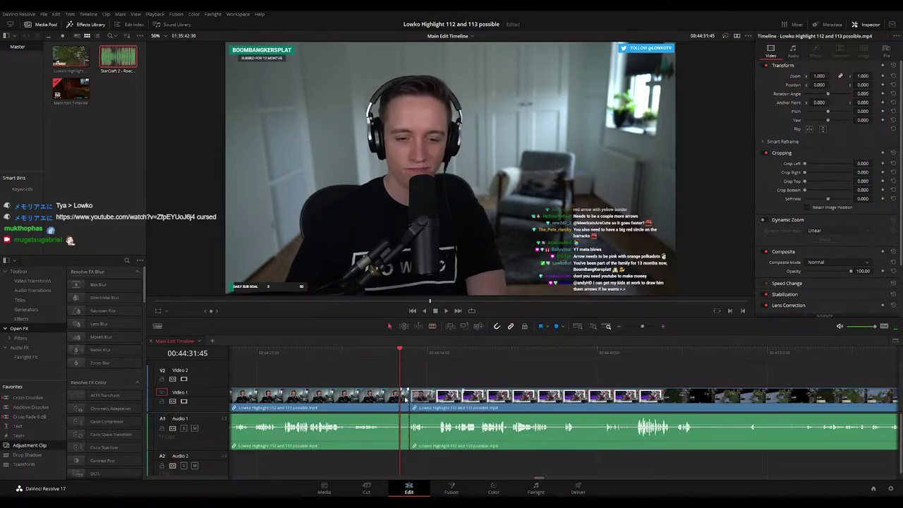
key("ctrl+z")
key("space")
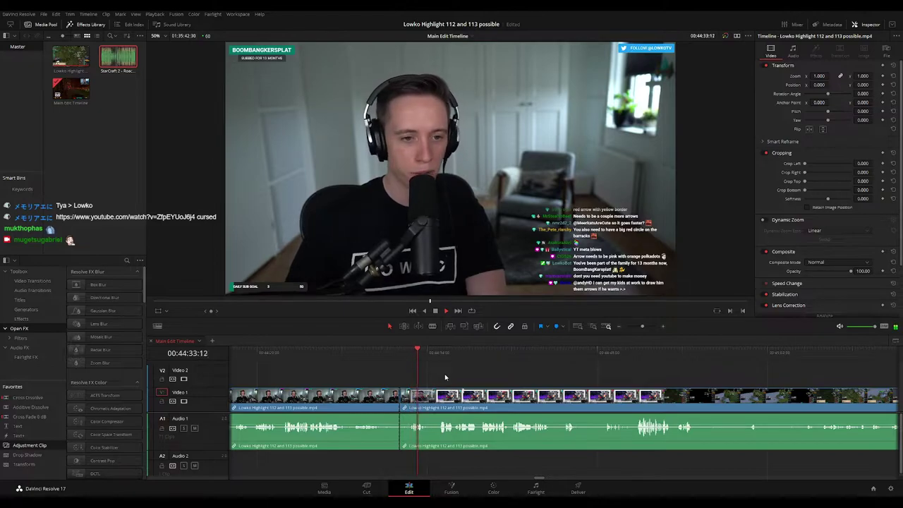
key("ctrl+z")
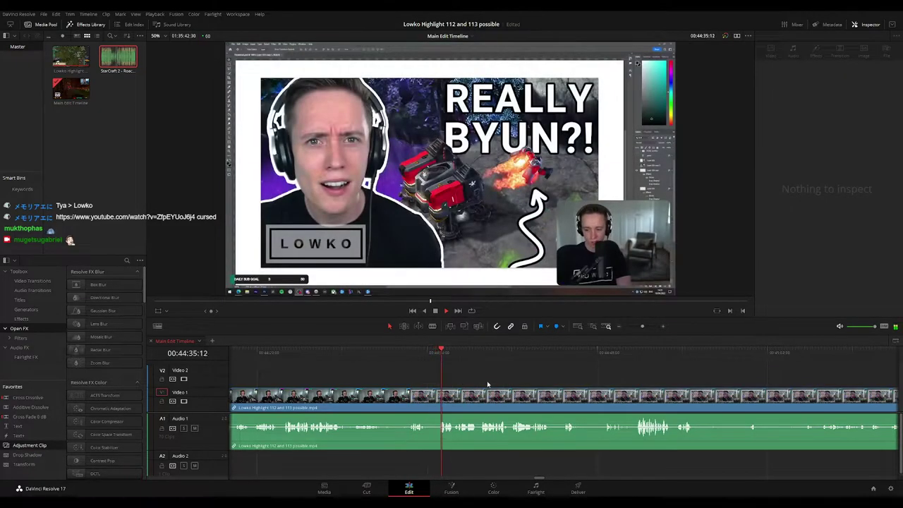
Cut out the short dead time at about 00:44:54:07, where the thumbnail footage gives way to gameplay, and close the gap
left_click_drag(525, 386, 445, 381)
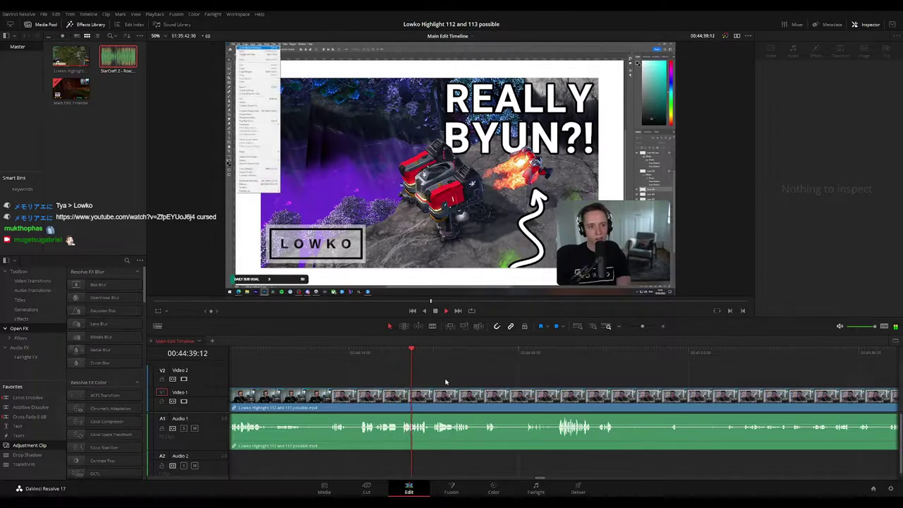
scroll(437, 377, "right", 2)
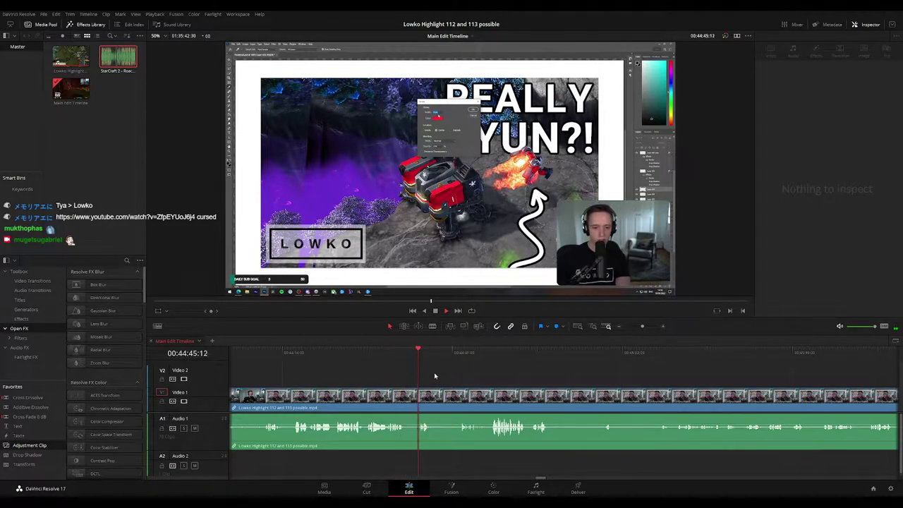
left_click_drag(464, 378, 427, 375)
key("space")
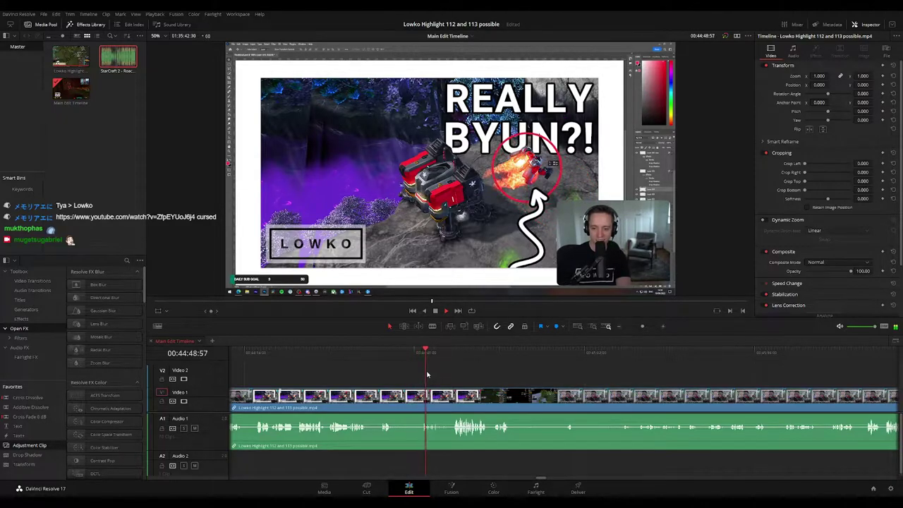
scroll(483, 381, "right", 2)
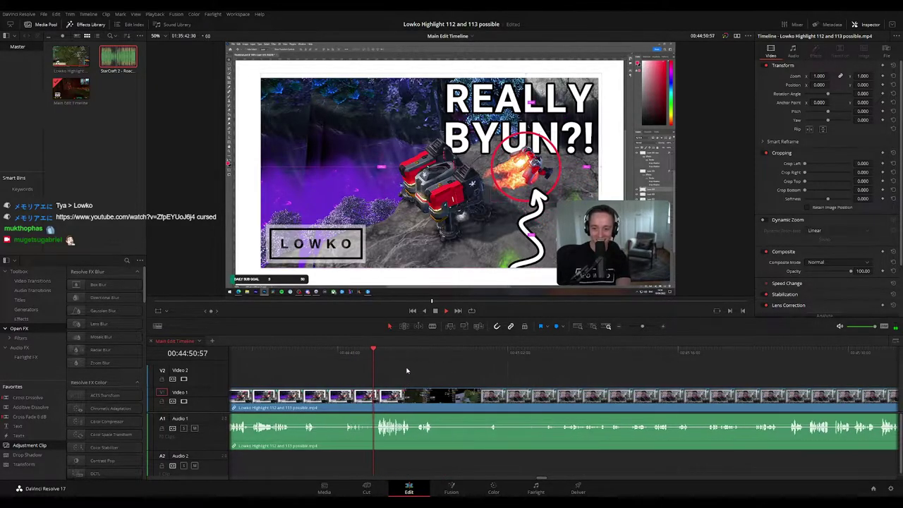
left_click_drag(454, 376, 428, 374)
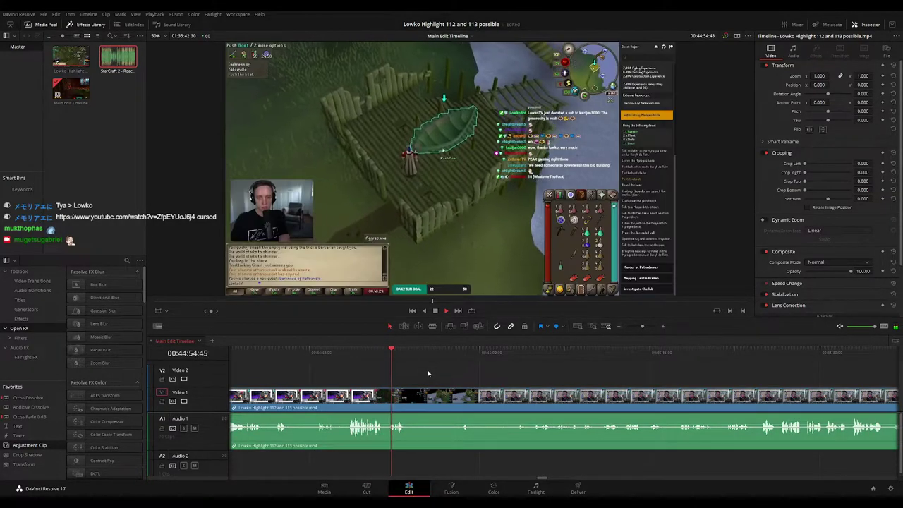
left_click(375, 350)
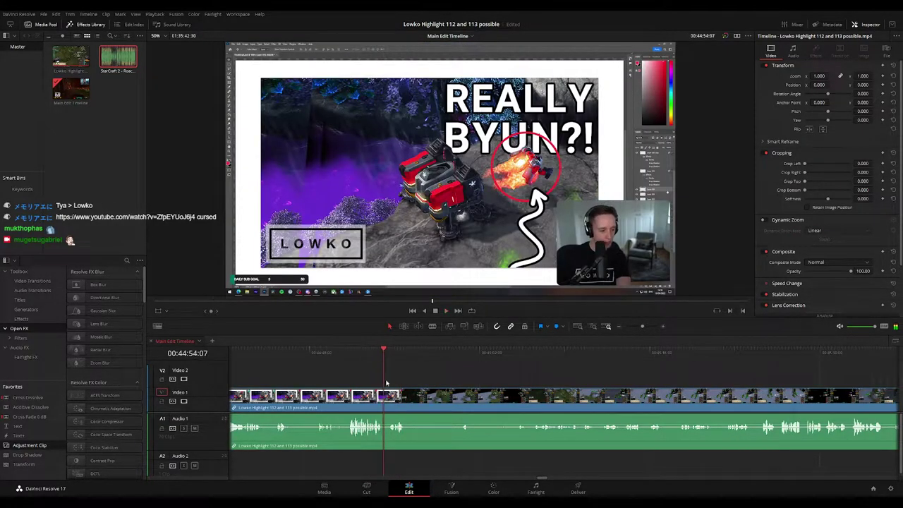
scroll(430, 392, "up", 3)
key("ctrl+b")
left_click_drag(563, 397, 572, 400)
key("Delete")
key("space")
Colour the finished thumbnail discussion clip before the new cut green
left_click(549, 396)
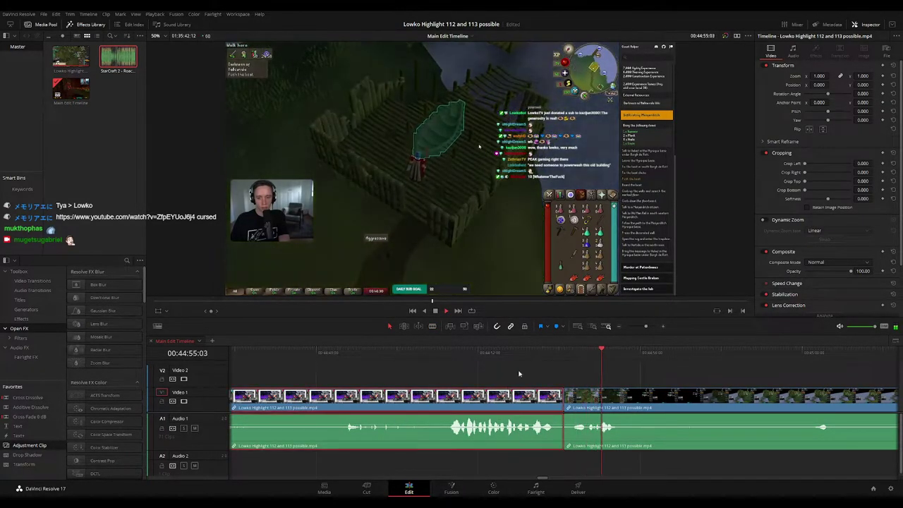
left_click(661, 360)
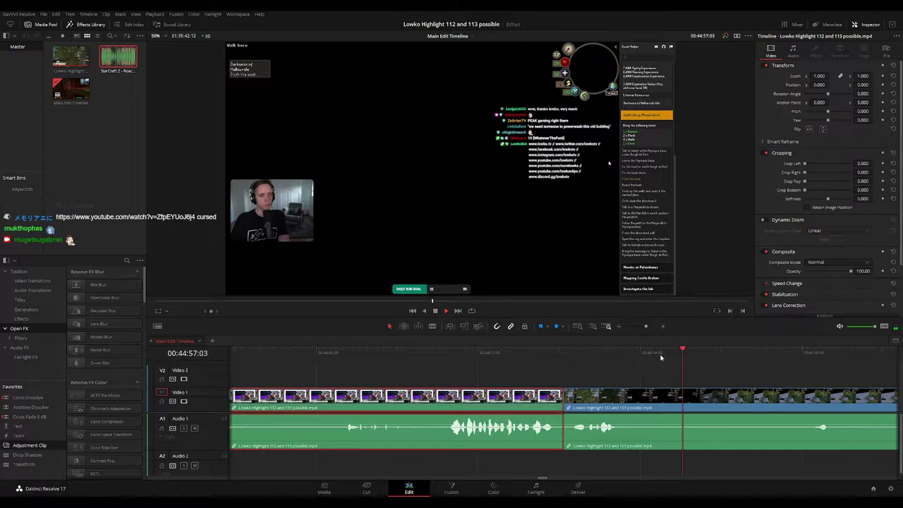
Review the gameplay footage after the thumbnail discussion from about 00:44:57 to 00:45:56
left_click_drag(646, 327, 642, 329)
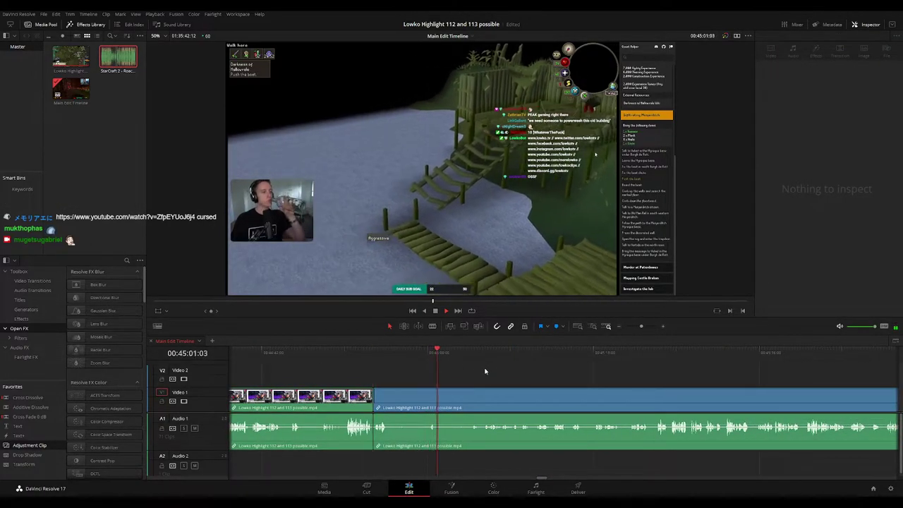
left_click(464, 353)
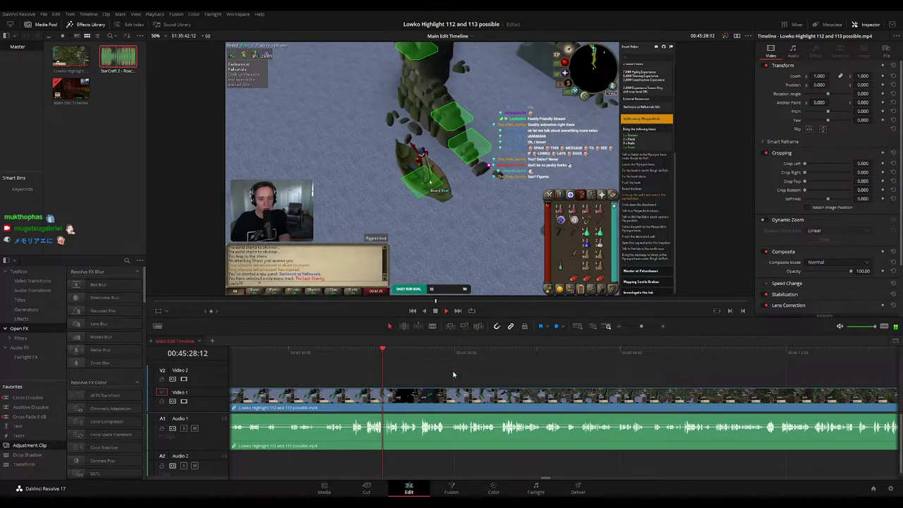
mouse_move(650, 329)
left_mouse_down()
mouse_move(623, 326)
mouse_move(641, 327)
left_mouse_up()
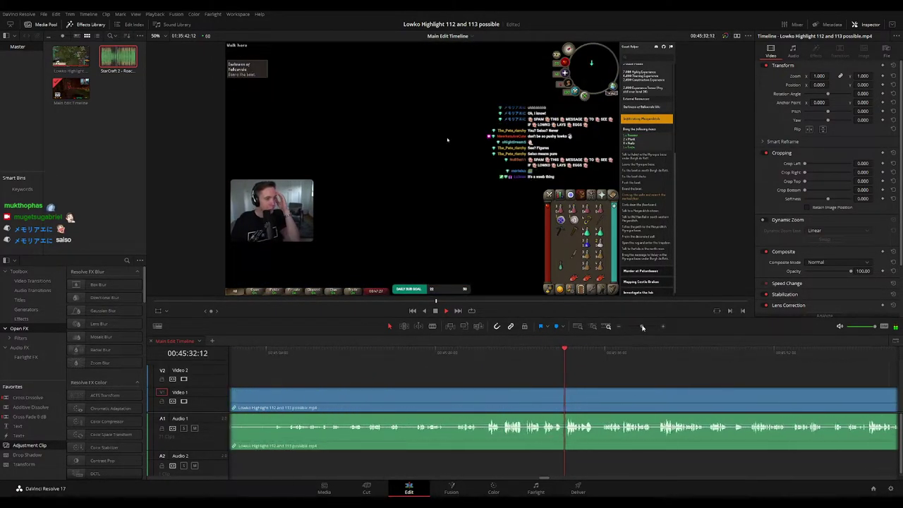
left_click_drag(616, 363, 478, 361)
scroll(467, 368, "right", 2)
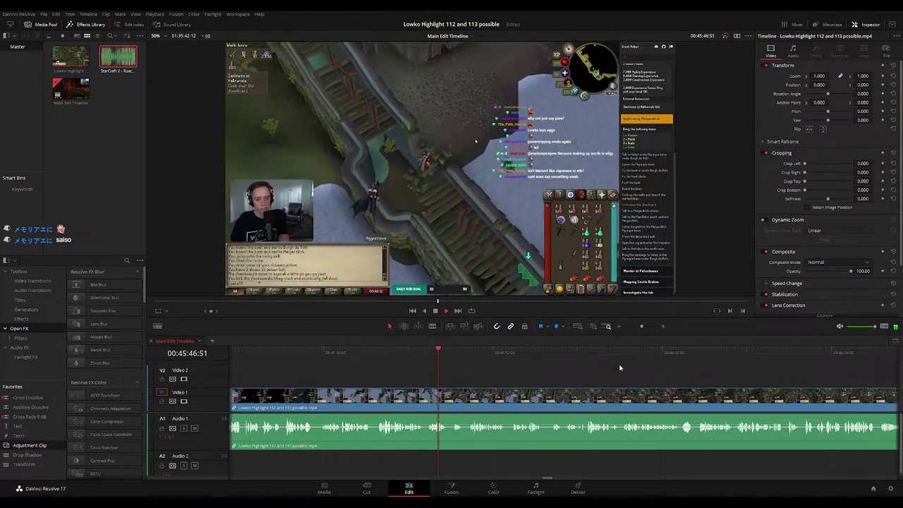
left_click(641, 328)
left_click_drag(642, 330, 643, 329)
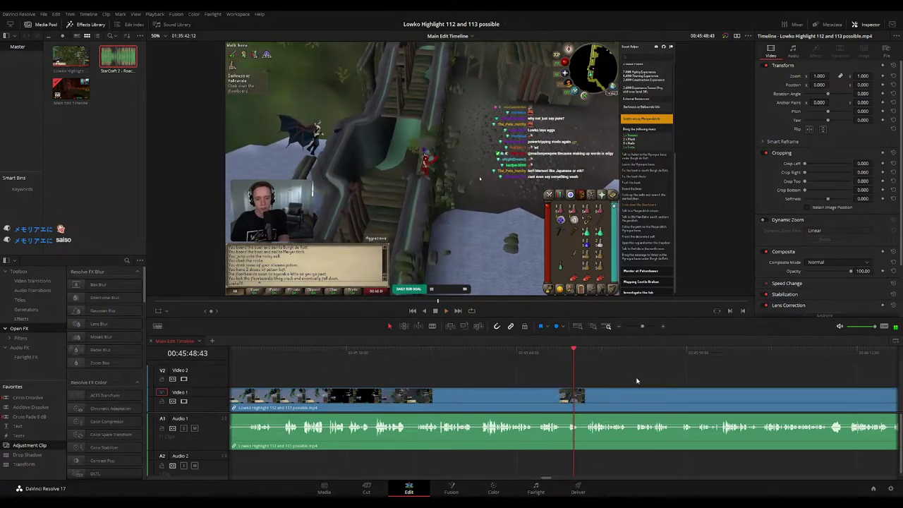
left_click_drag(631, 378, 418, 358)
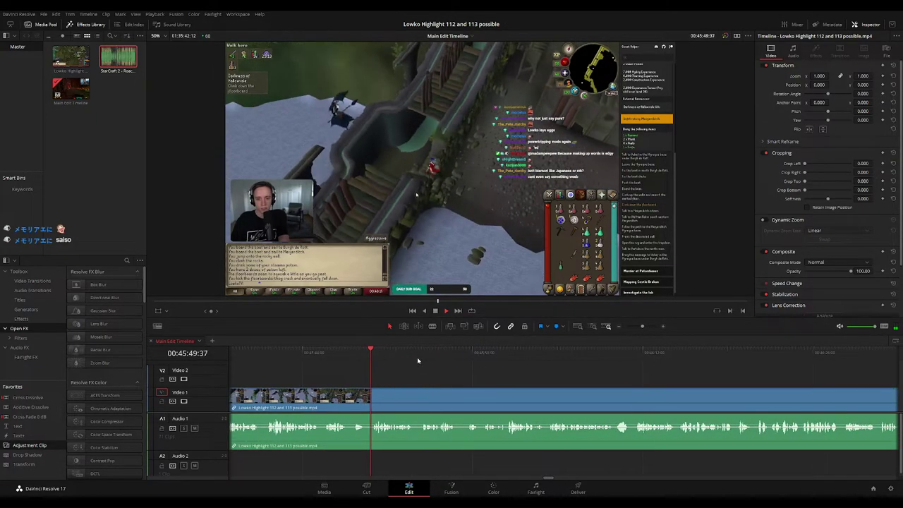
left_click(641, 329)
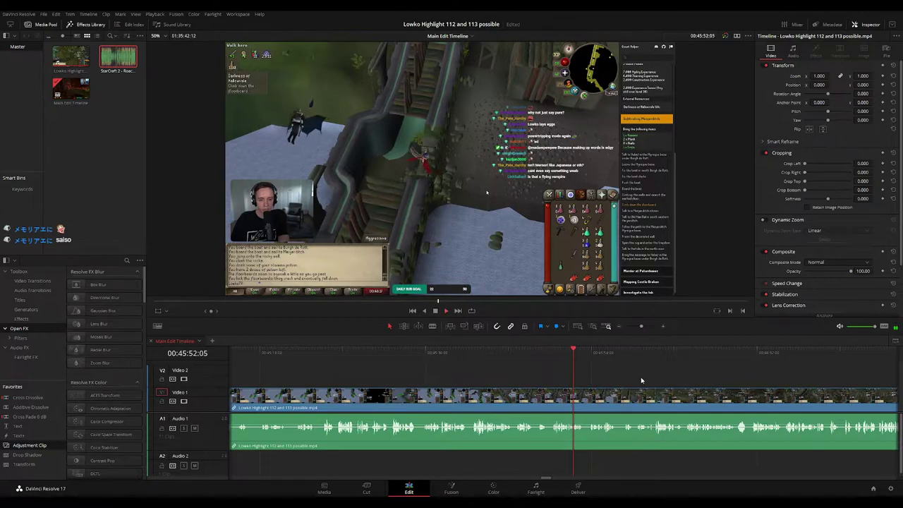
left_click_drag(646, 378, 485, 364)
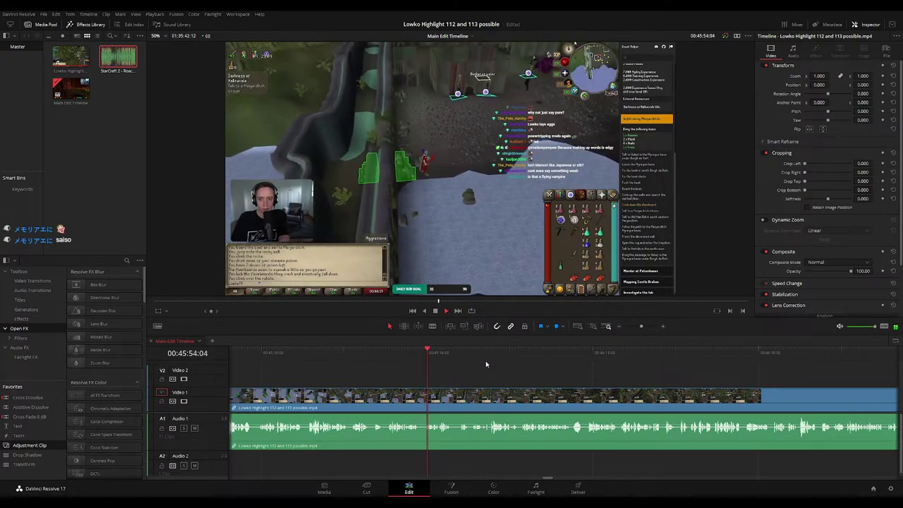
scroll(459, 374, "right", 1)
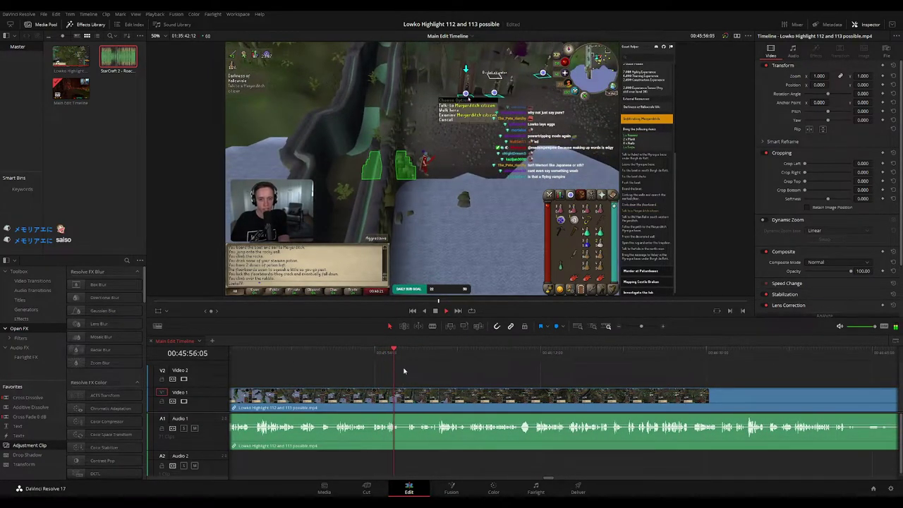
Cut out the short dead time at 00:45:56:41 in the gameplay footage and close the gap
key("space")
key("ctrl+b")
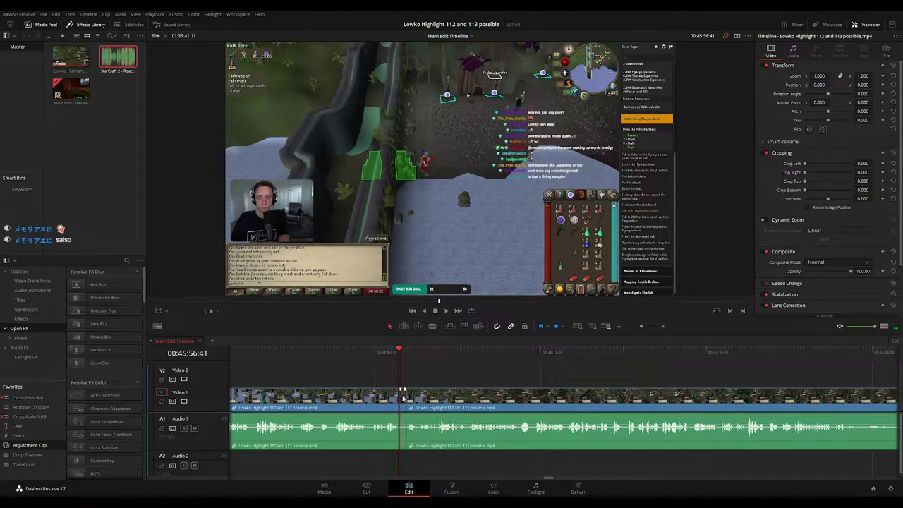
key("Delete")
key("space")
Colour the finished gameplay clip before the new cut orange and add a Cross Fade 0 dB audio transition at the cut
left_click(397, 391)
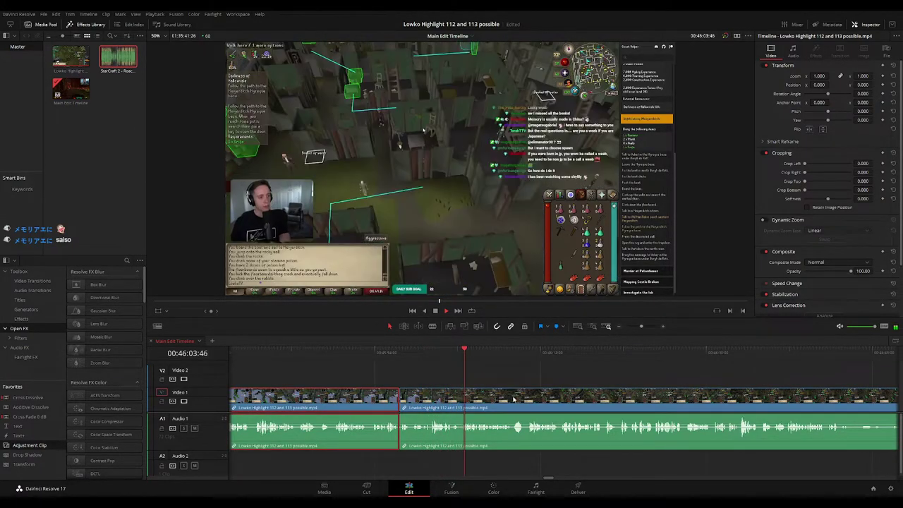
key("1")
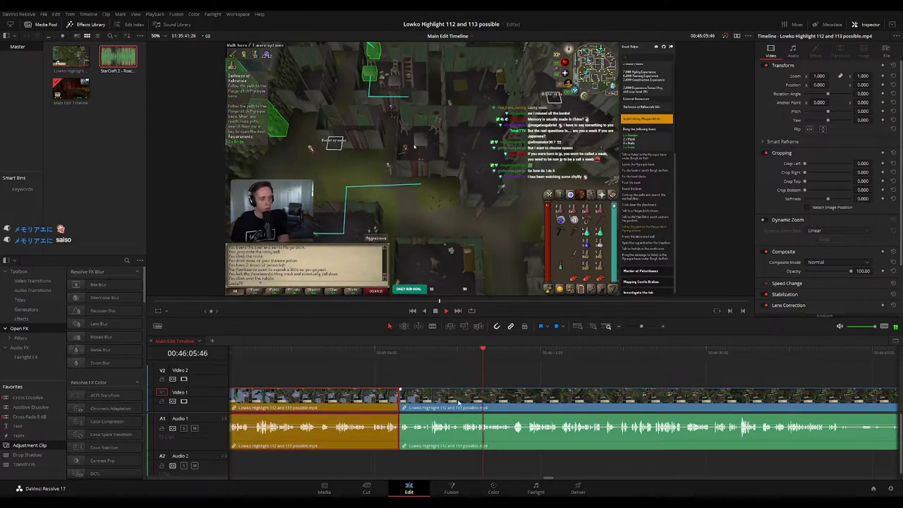
left_click(456, 382)
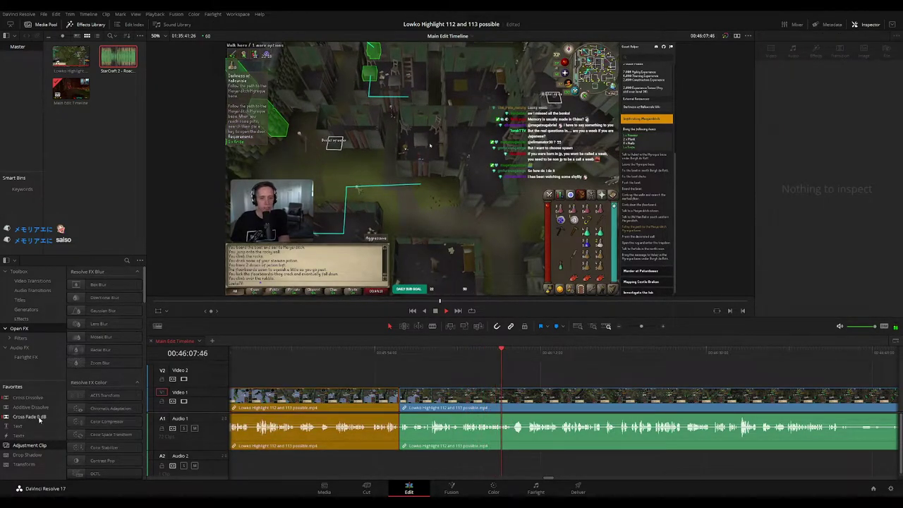
left_click_drag(39, 419, 387, 436)
Review the gameplay footage from about 00:46:06 to 00:46:33 and pause playback at 00:46:33:27
left_click(491, 356)
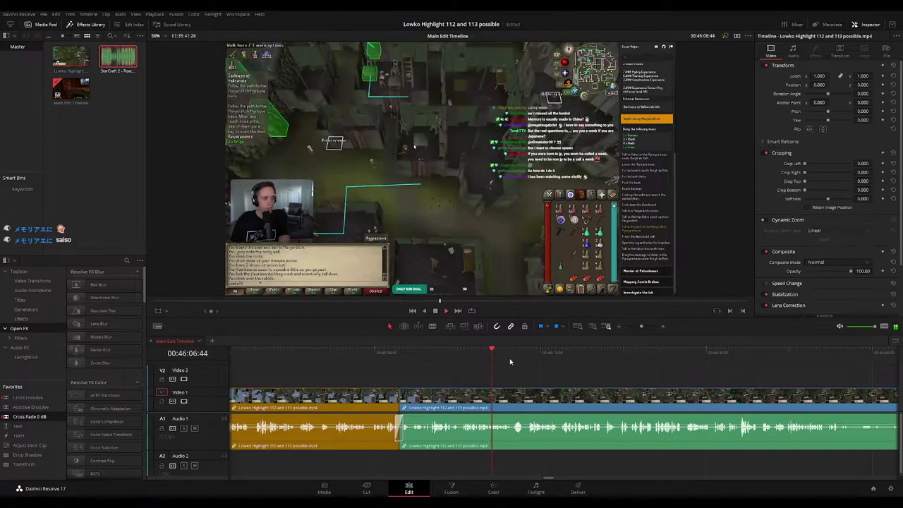
left_click_drag(537, 381, 423, 365)
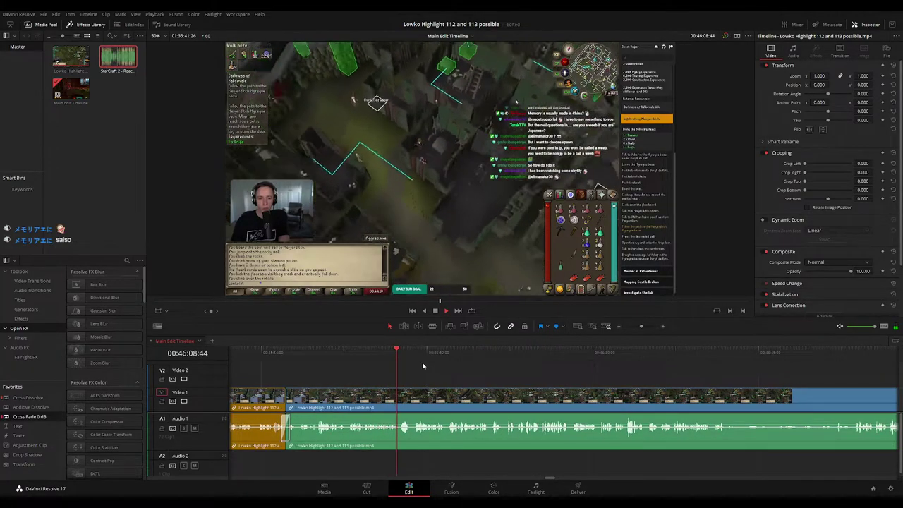
scroll(457, 379, "right", 3)
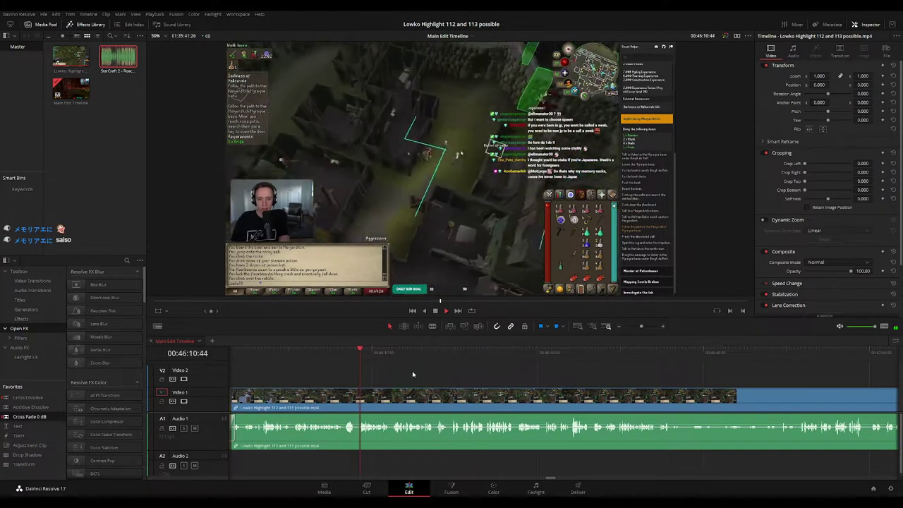
left_click_drag(641, 327, 642, 326)
left_click_drag(600, 364, 497, 371)
scroll(497, 367, "right", 1)
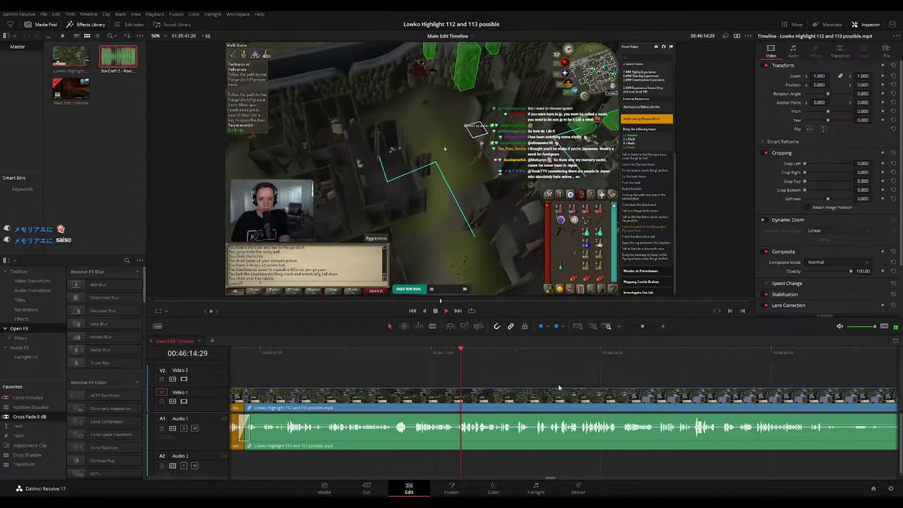
scroll(521, 378, "right", 3)
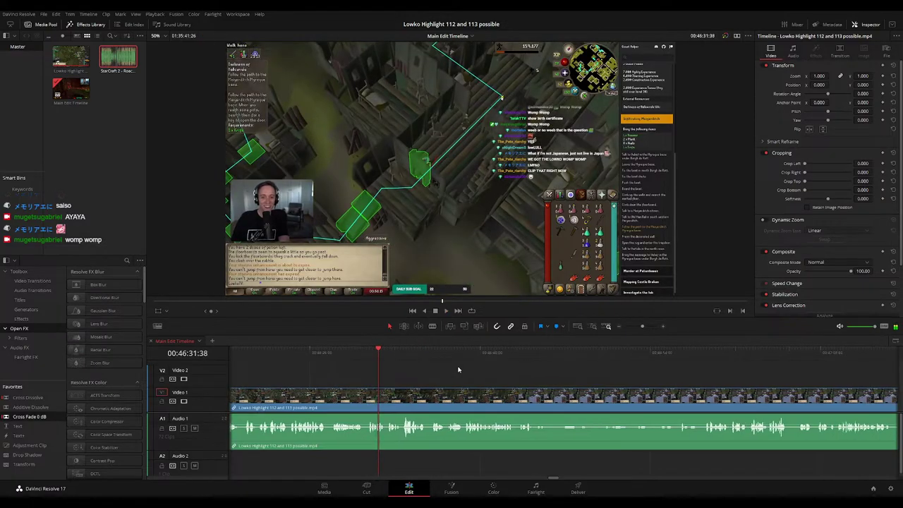
key("space")
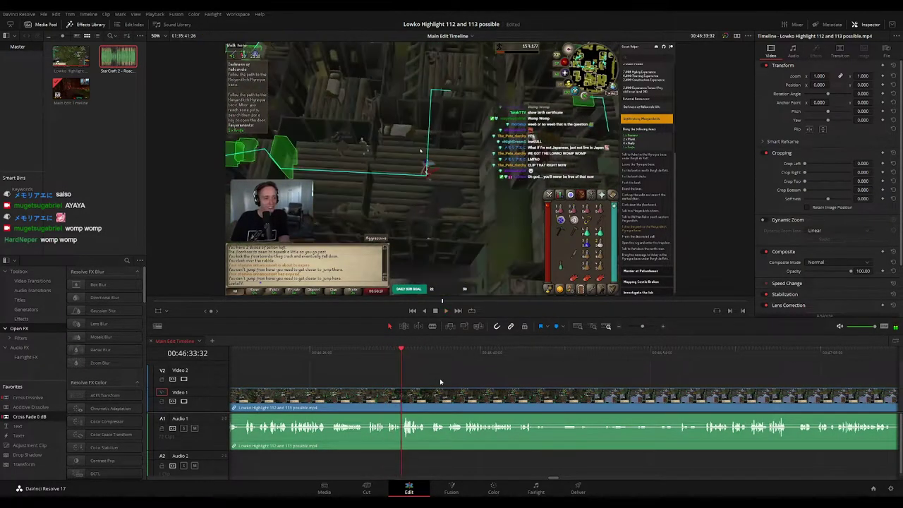
left_click(392, 353)
key("space")
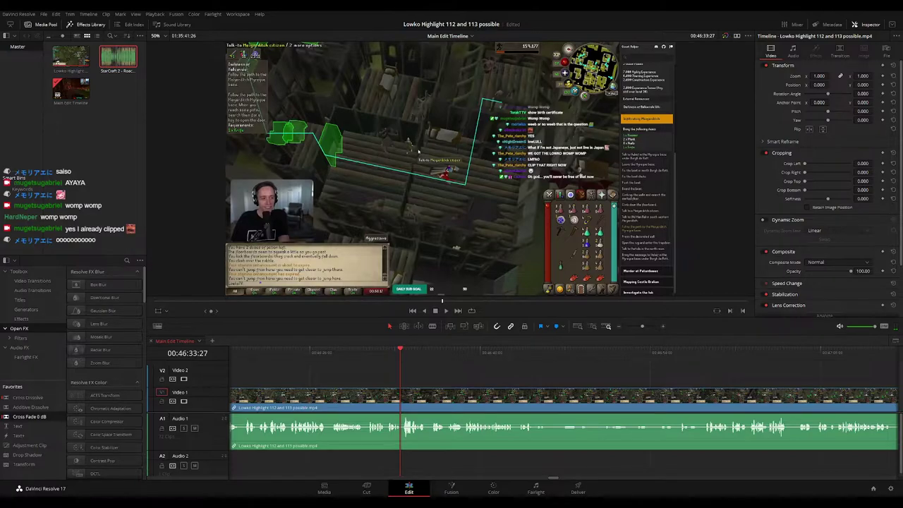
Replay the gameplay footage from 00:46:32:24 and review it to about 00:47:56
left_click(388, 351)
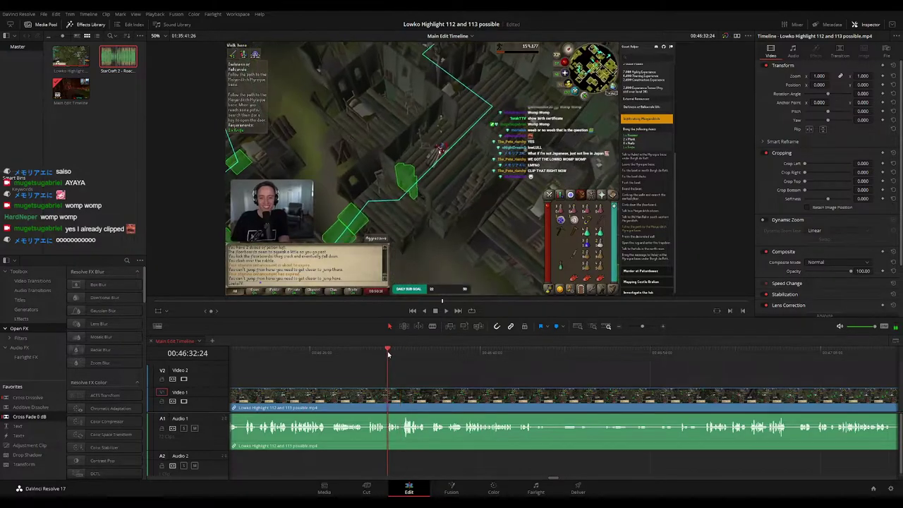
key("space")
left_click_drag(486, 370, 447, 369)
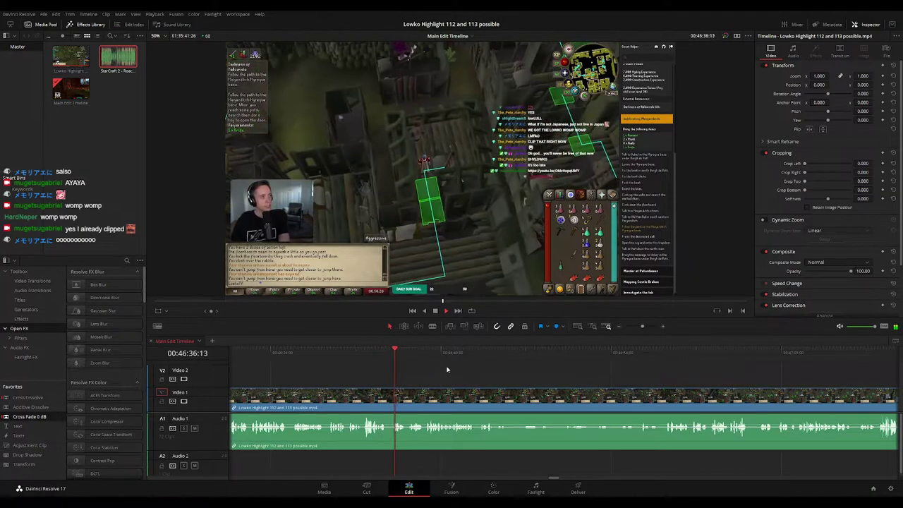
left_click_drag(463, 373, 427, 372)
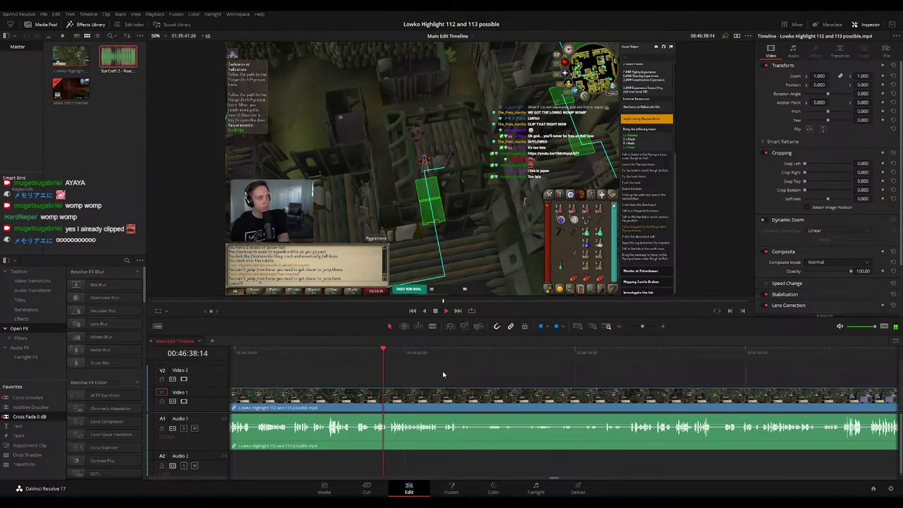
scroll(430, 372, "right", 1)
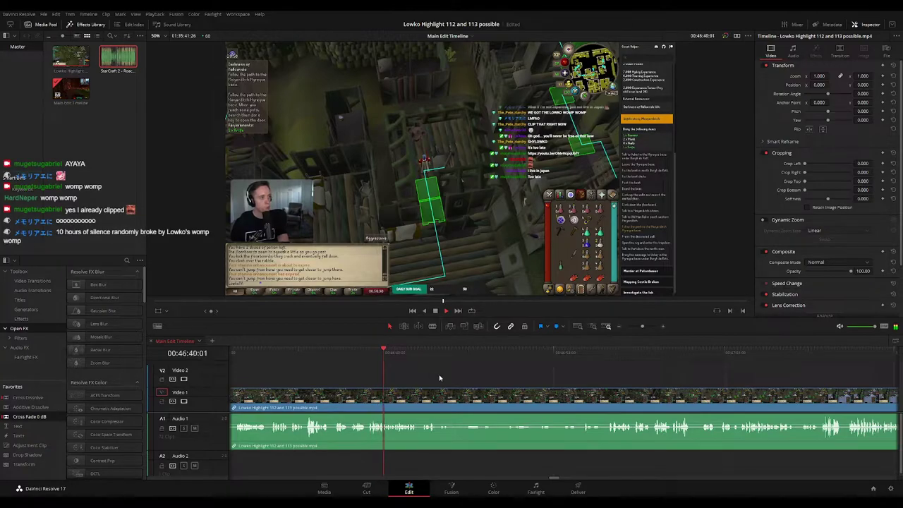
scroll(425, 376, "right", 1)
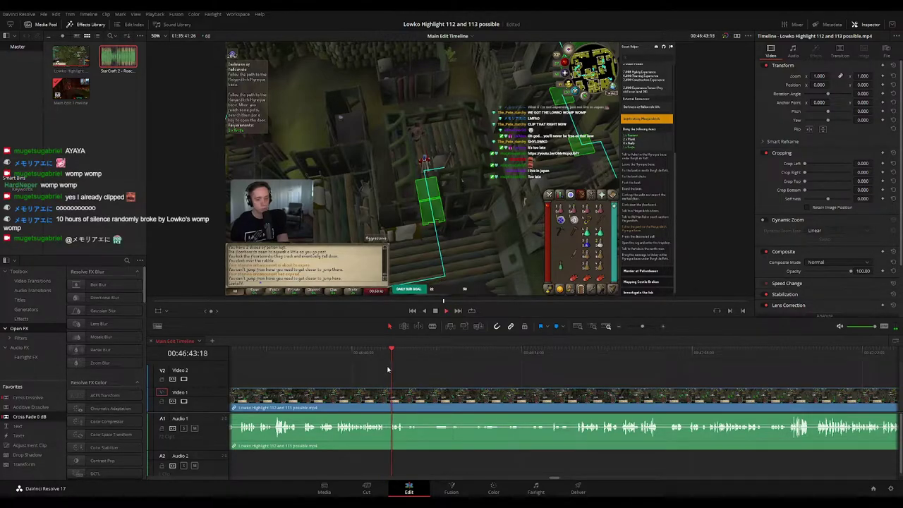
scroll(388, 369, "right", 1)
scroll(391, 371, "right", 1)
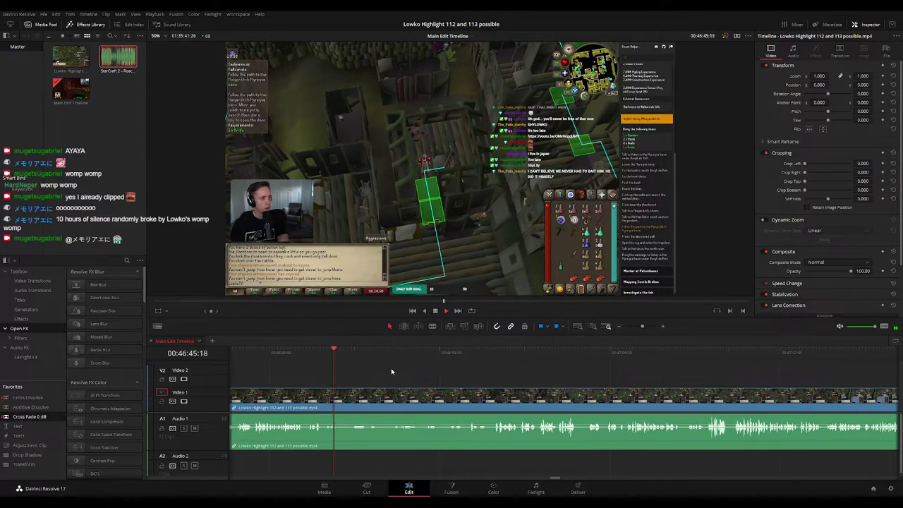
scroll(390, 373, "right", 1)
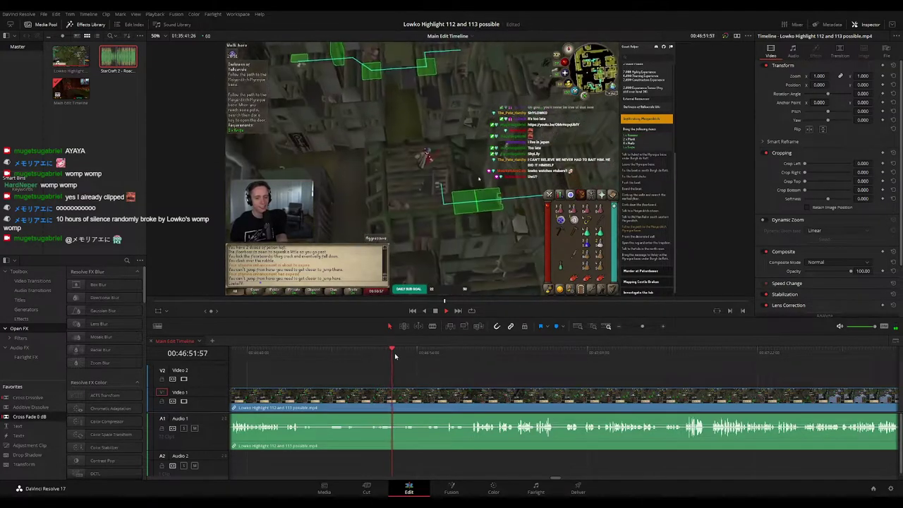
scroll(394, 361, "right", 1)
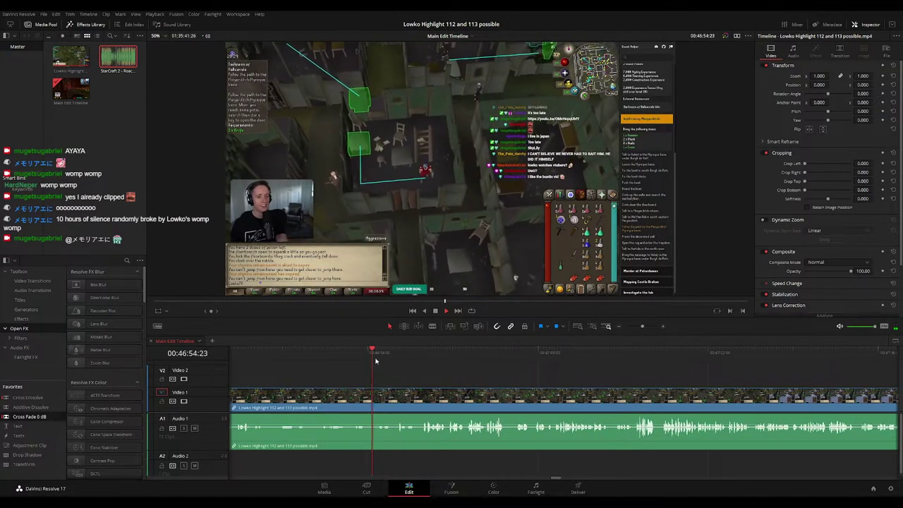
left_click_drag(453, 377, 420, 371)
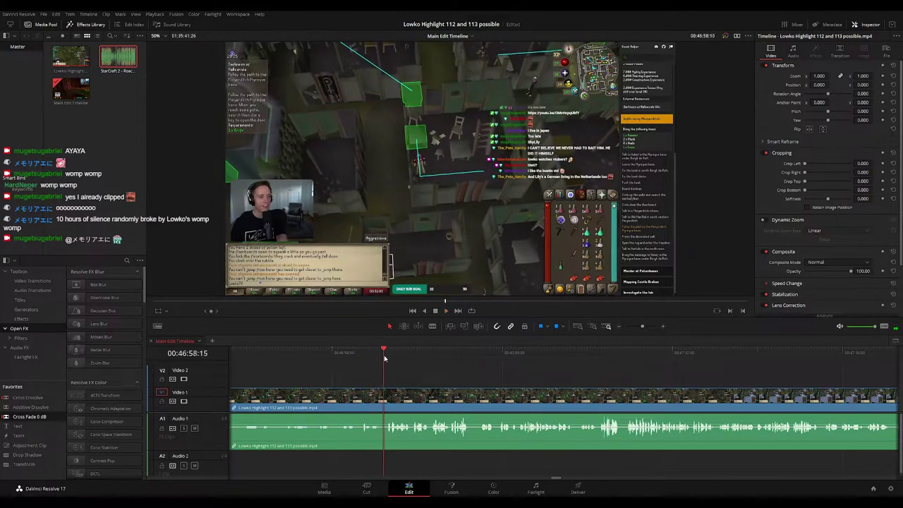
scroll(500, 377, "right", 1)
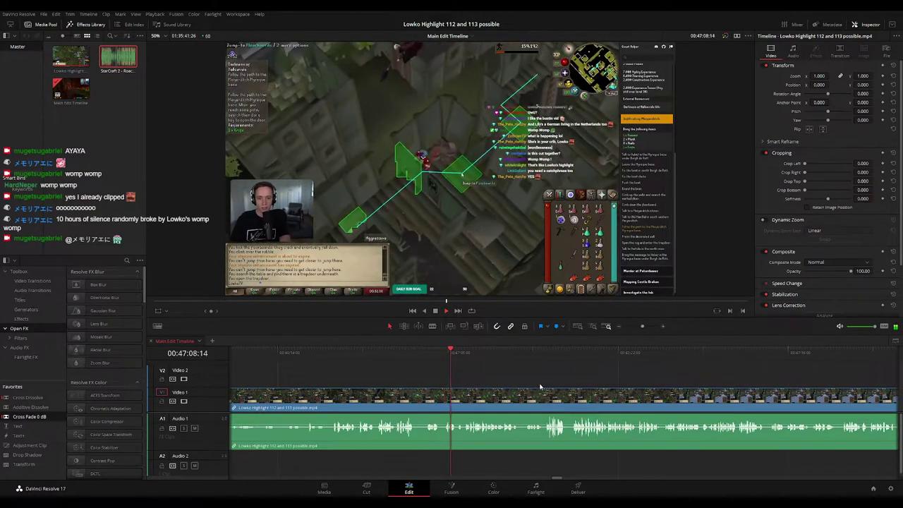
scroll(469, 370, "right", 1)
scroll(469, 368, "right", 1)
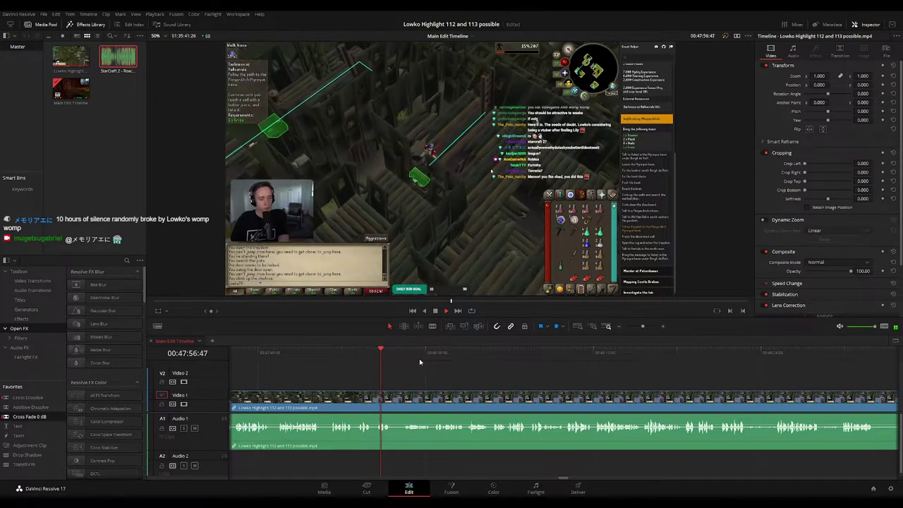
Cut out the short dead time just after 00:47:57 in the gameplay footage and close the gap
key("b")
left_click(393, 399)
left_click(403, 399)
key("a")
left_click(397, 400)
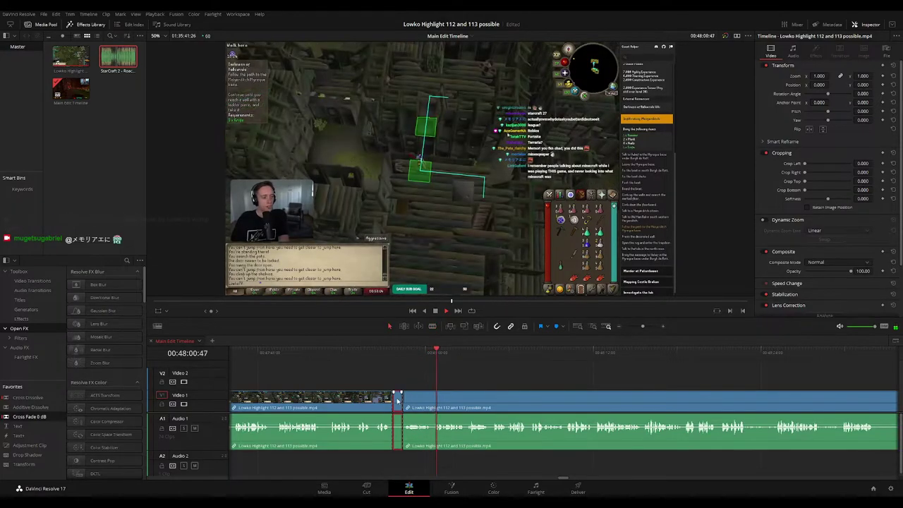
key("BackSpace")
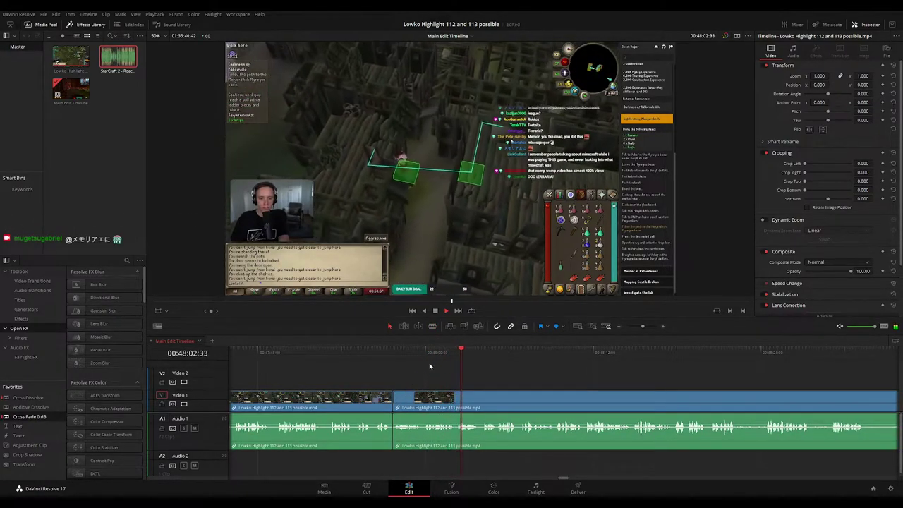
Colour the finished gameplay clip before the new cut orange
left_click(345, 400)
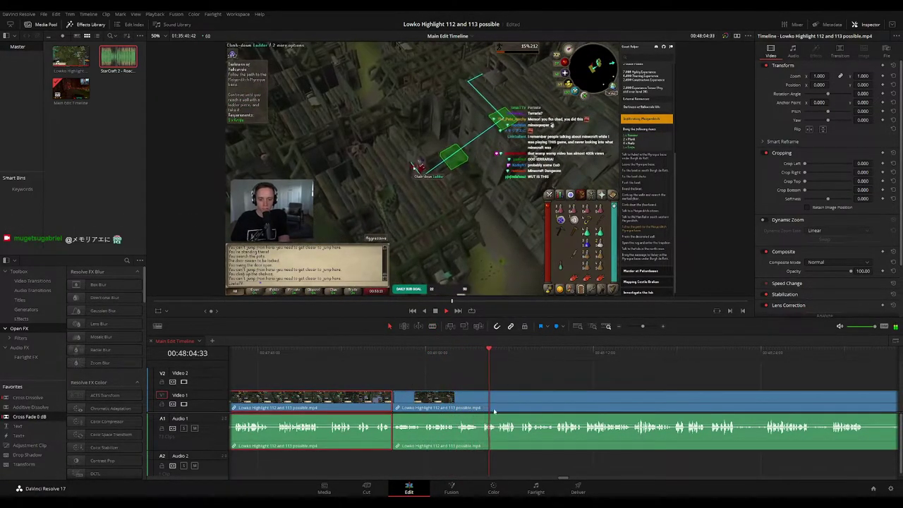
key("F1")
left_click(541, 380)
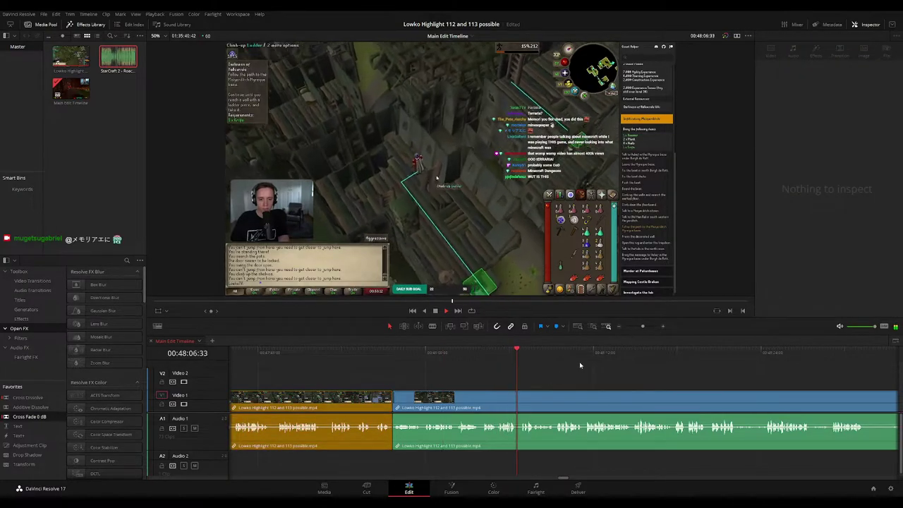
Review the footage from about 00:48:06 to 00:48:33, through the switch from the gameplay to the watched StarCraft stream
left_click_drag(641, 327, 641, 326)
left_click_drag(628, 371, 476, 362)
scroll(572, 398, "up", 3)
left_click_drag(611, 381, 459, 365)
left_click(454, 351)
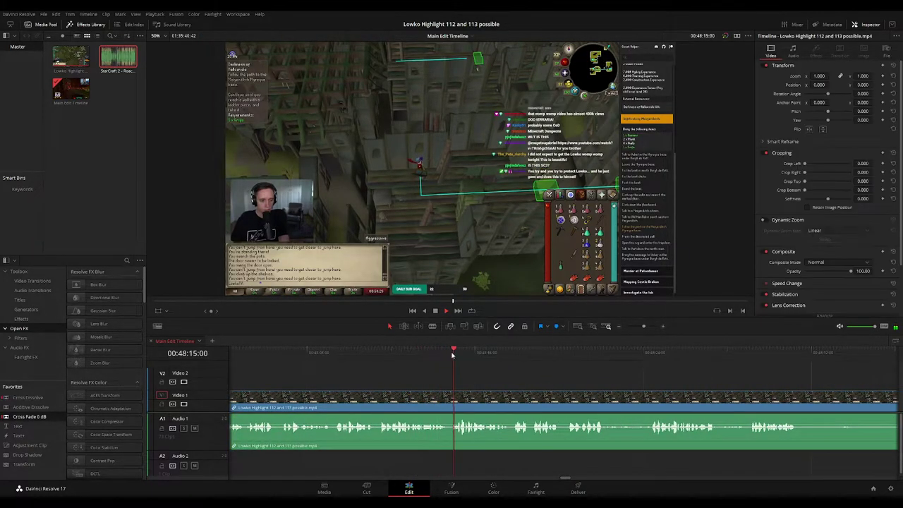
scroll(501, 374, "right", 2)
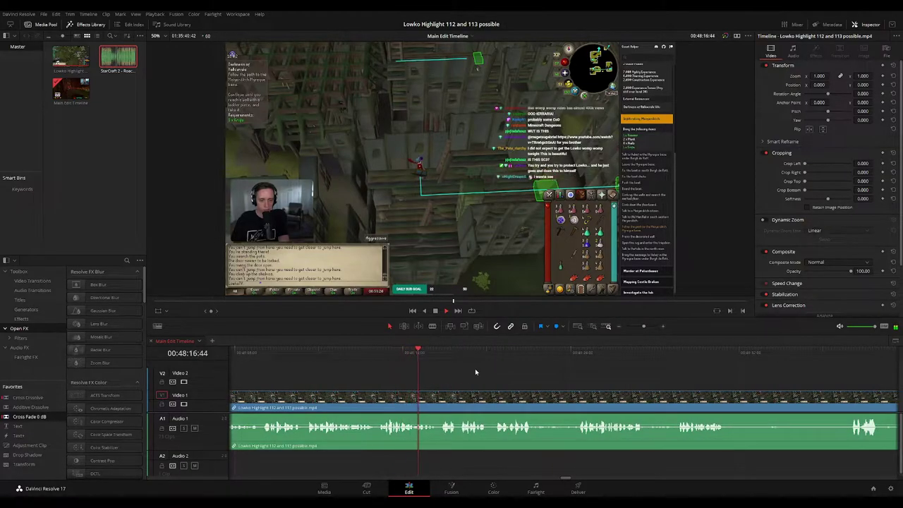
left_click(448, 399)
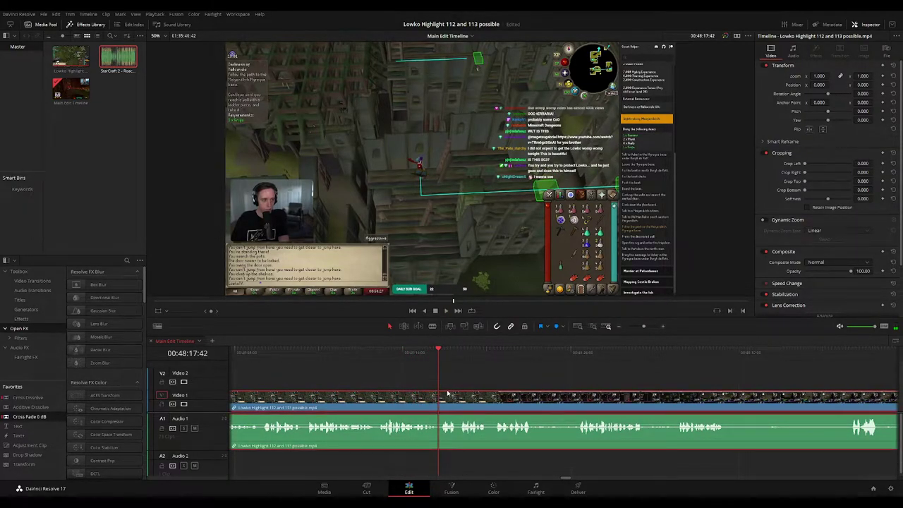
left_click(450, 380)
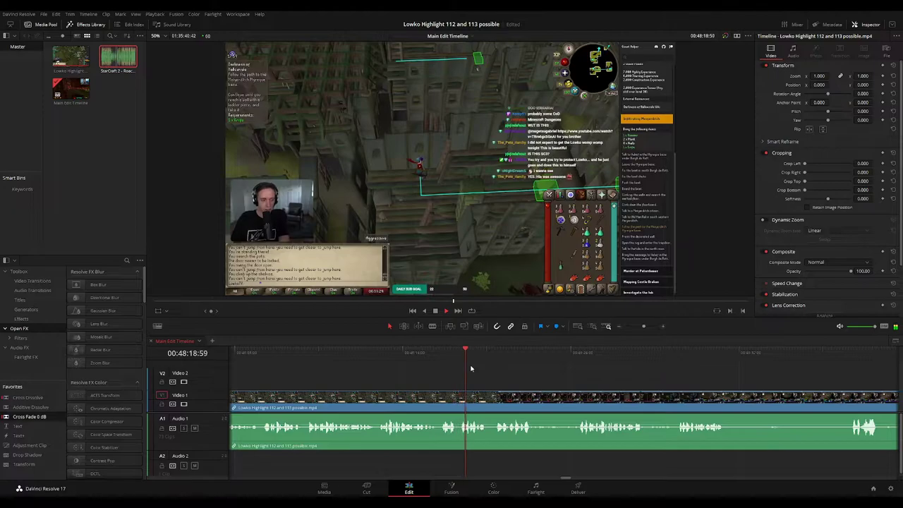
scroll(464, 364, "right", 2)
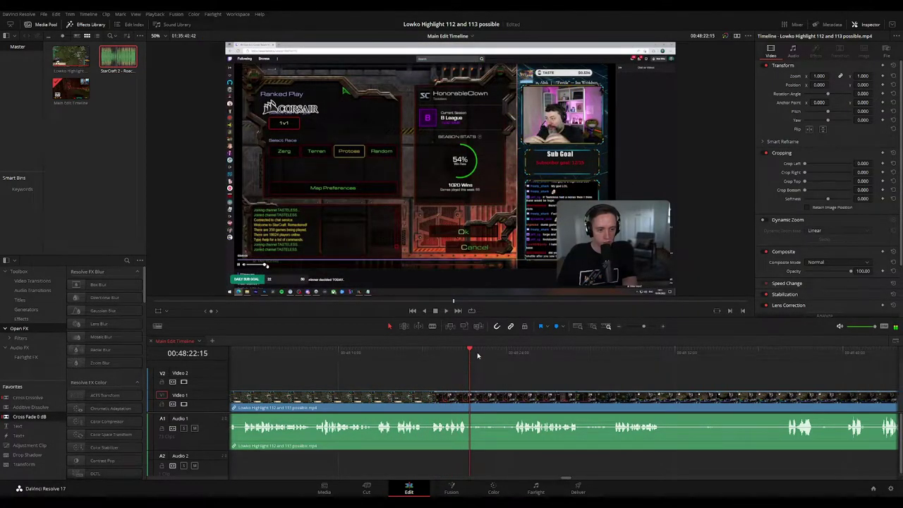
left_click(447, 354)
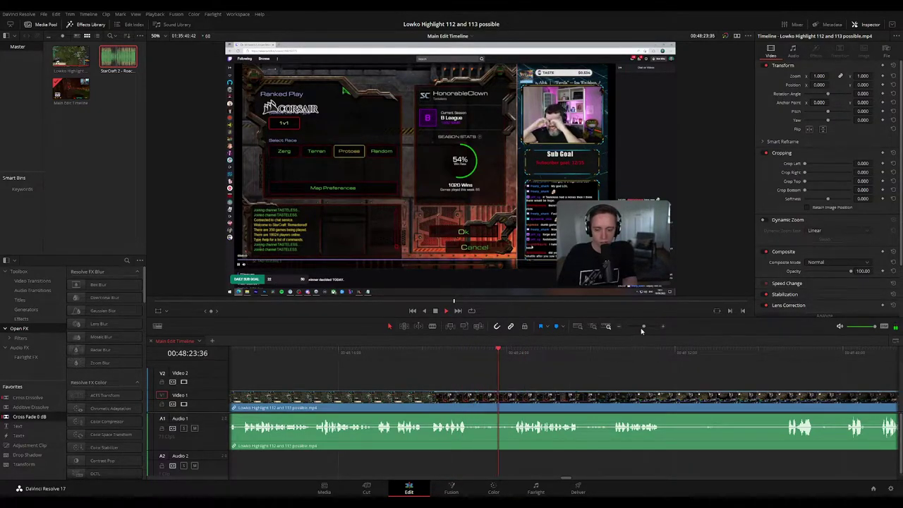
left_click_drag(643, 325, 638, 326)
left_click_drag(634, 390, 495, 372)
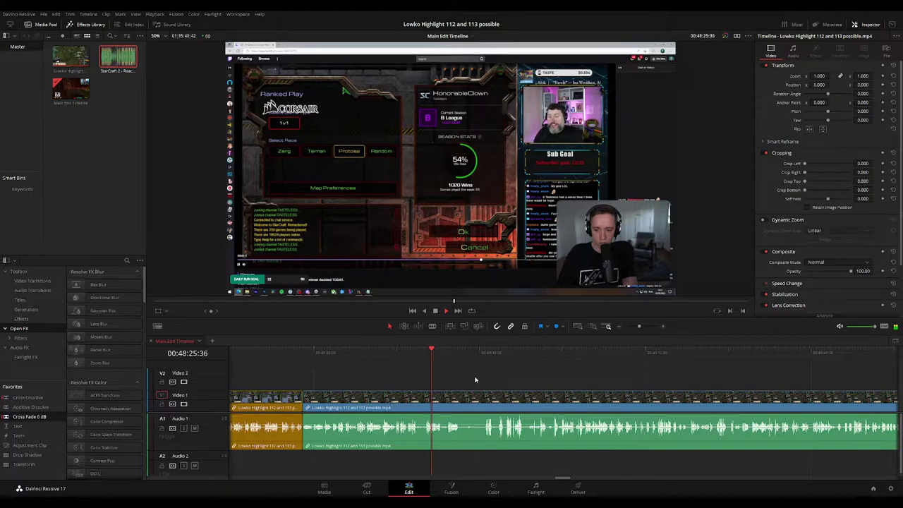
scroll(459, 378, "right", 1)
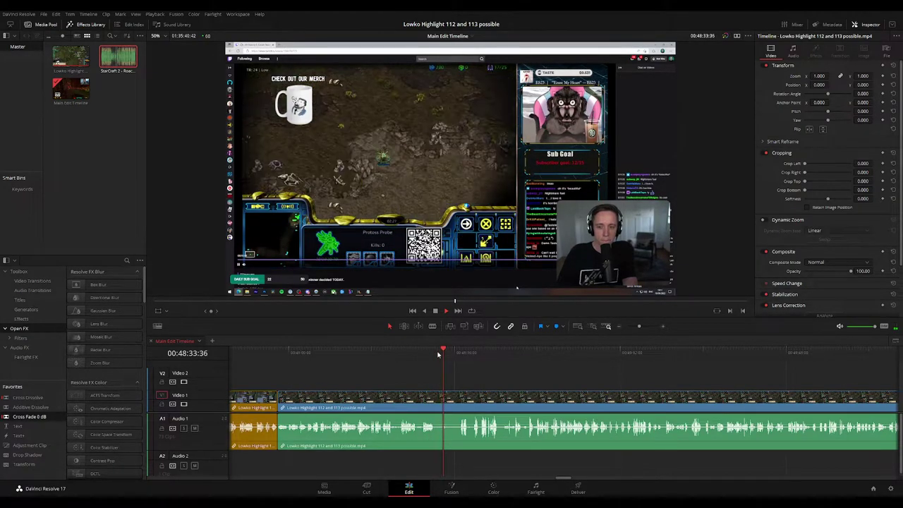
Add an adjustment clip above the StarCraft stream at 00:48:31:31 with zoom 2.000 and position -1256, -518 to frame the ape avatar
scroll(506, 388, "up", 2)
left_click_drag(505, 352, 393, 352)
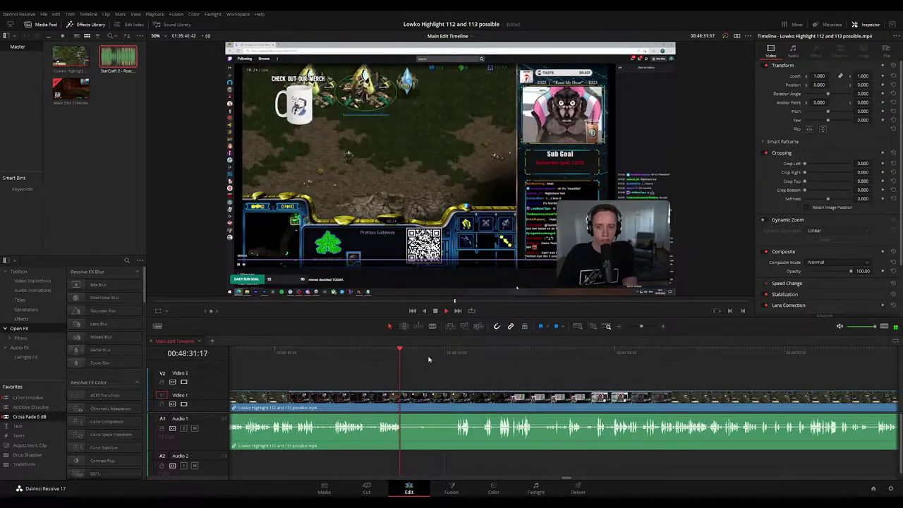
left_click(70, 443)
left_click_drag(70, 443, 416, 386)
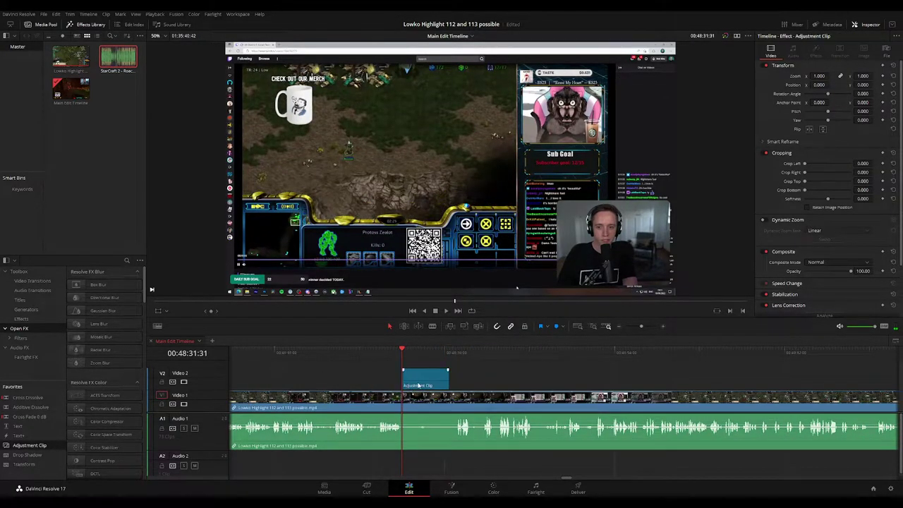
left_click_drag(818, 76, 784, 85)
key("space")
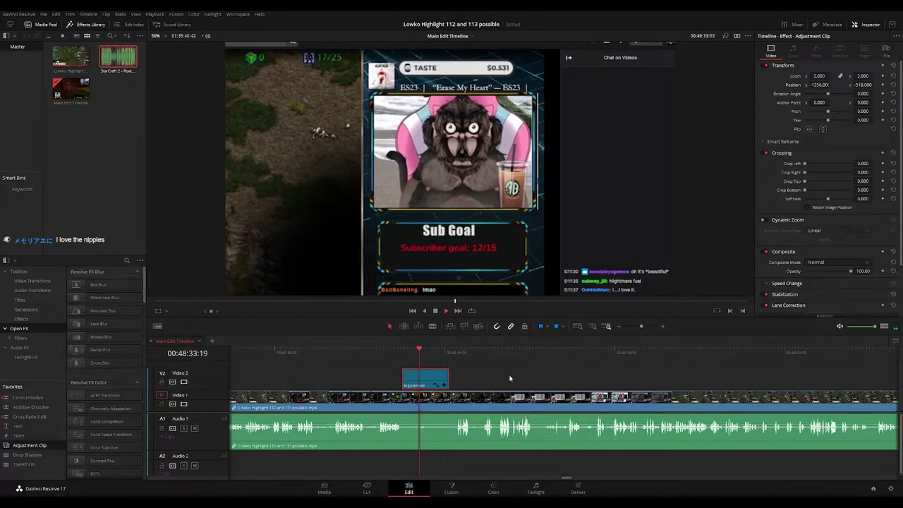
left_click(511, 377)
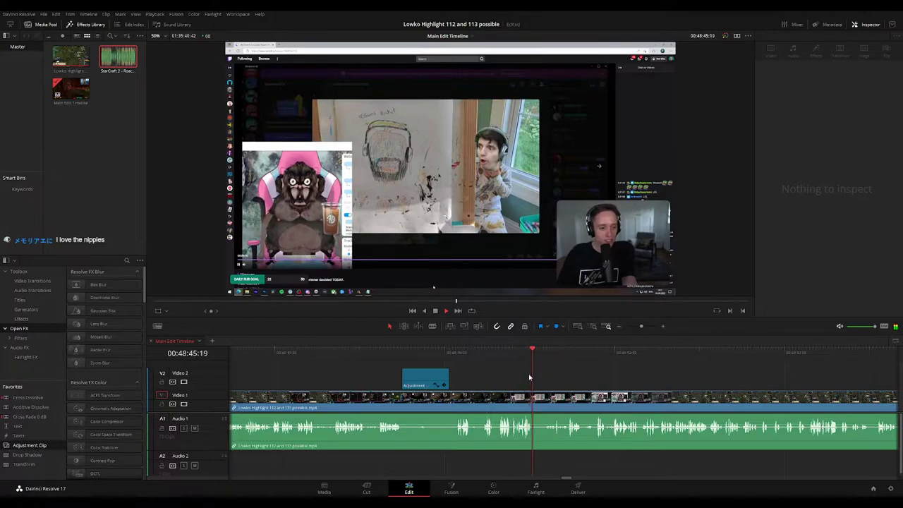
Review the footage from about 00:48:45 to 00:49:20, covering the ape avatar clips and the return to gameplay
left_click_drag(549, 375, 481, 362)
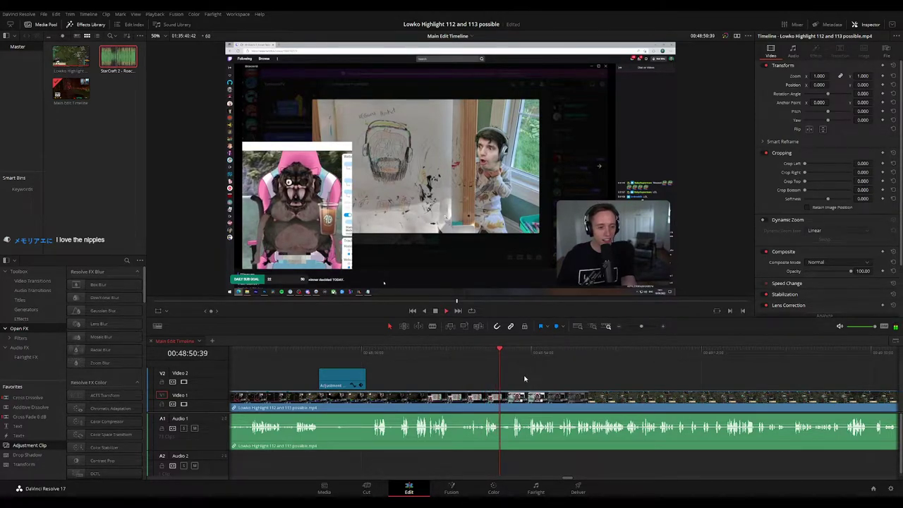
scroll(522, 377, "right", 2)
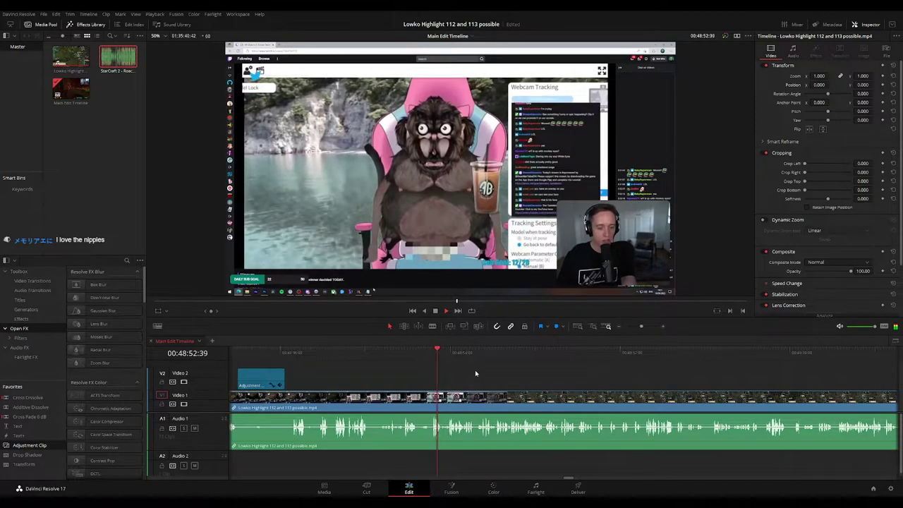
scroll(475, 370, "right", 2)
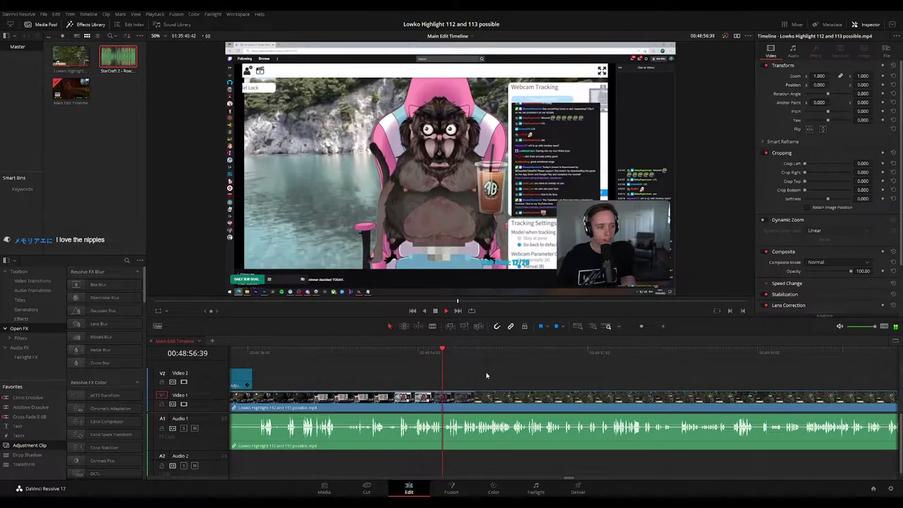
scroll(461, 372, "right", 2)
scroll(464, 369, "right", 1)
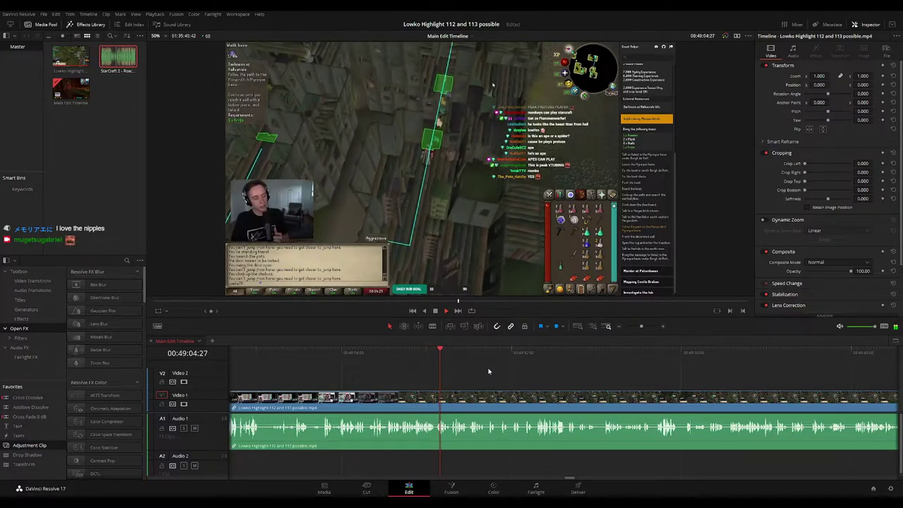
scroll(487, 367, "right", 3)
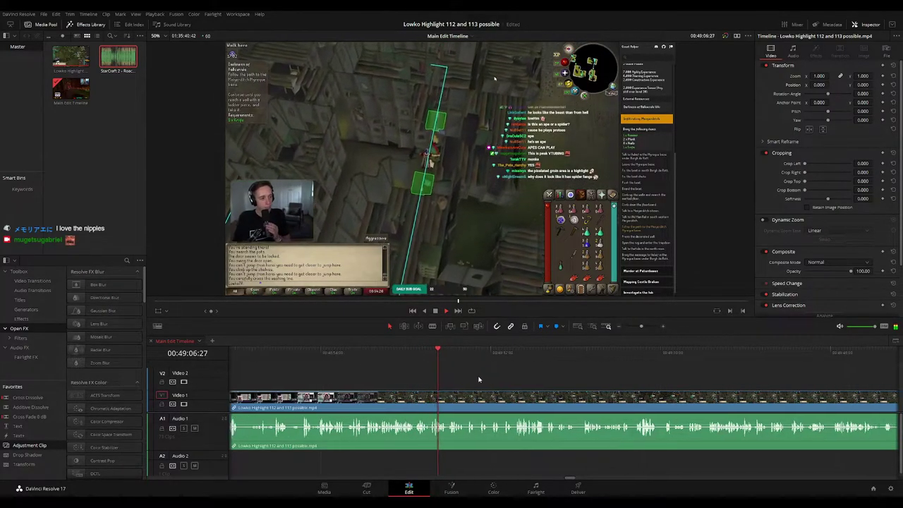
scroll(428, 366, "right", 4)
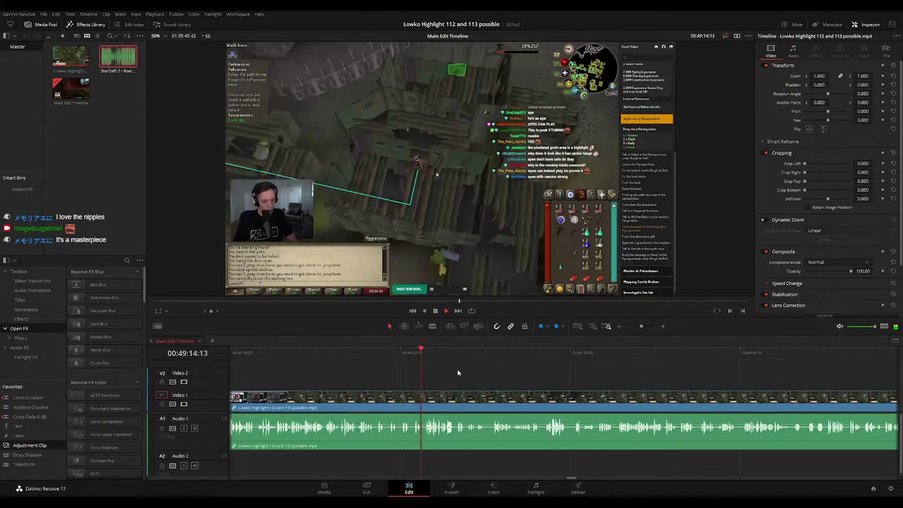
scroll(451, 370, "right", 2)
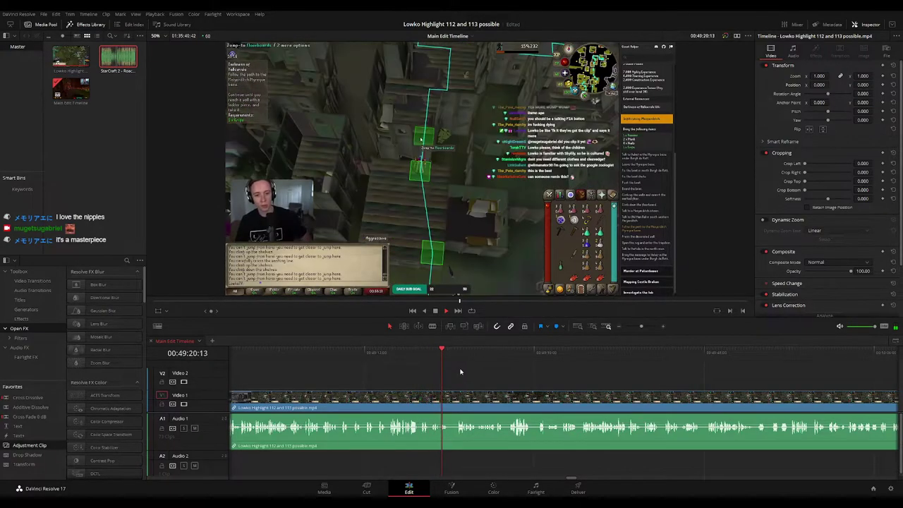
Split the gameplay clip at about 00:49:21:08 and cut out the short dead time there, closing the gap
key("b")
left_click(451, 416)
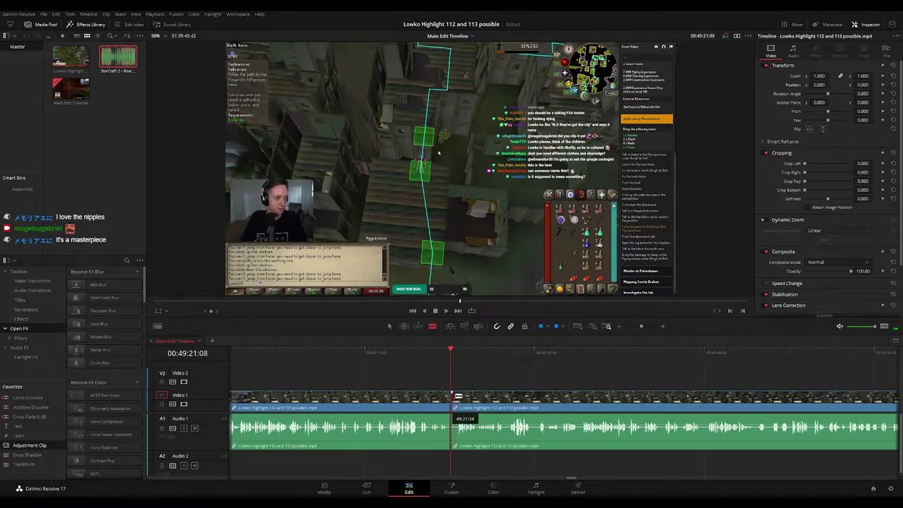
key("a")
key("space")
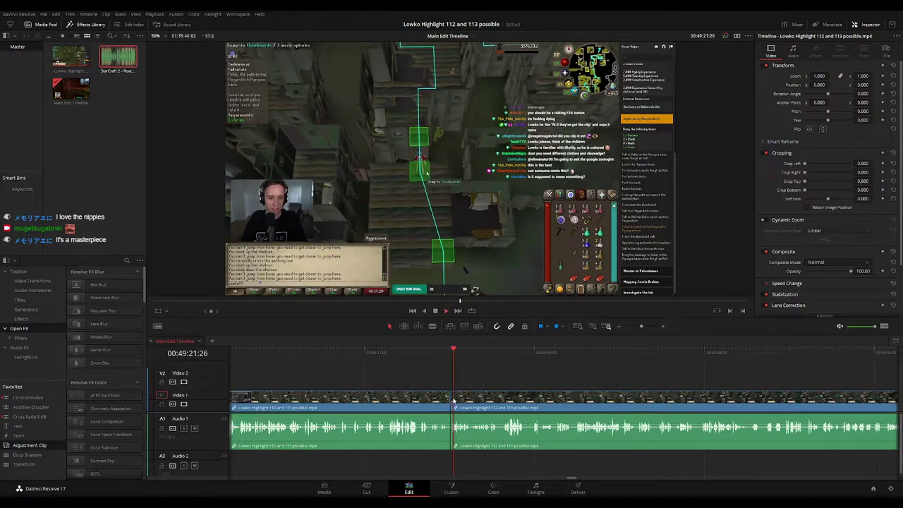
Colour the finished gameplay clip before the cut at 00:49:21 orange
left_click(389, 399)
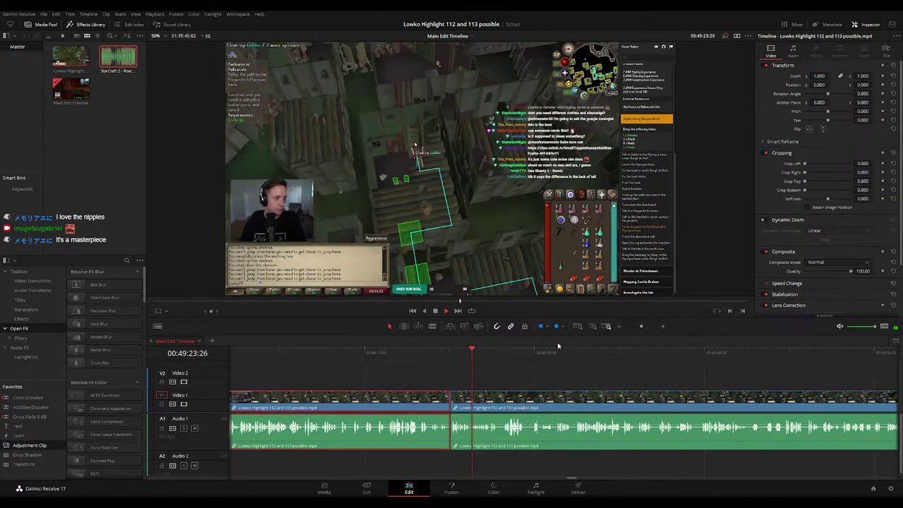
key("F1")
left_click(542, 382)
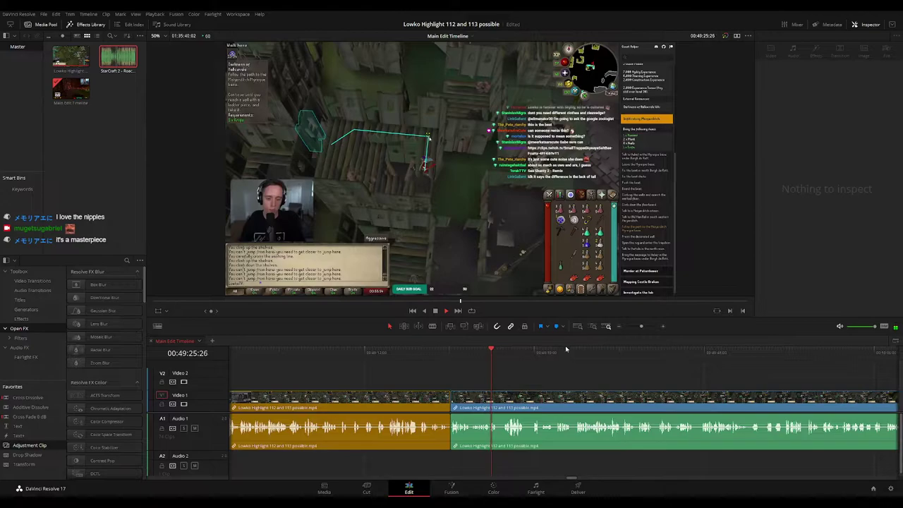
Review the gameplay footage from about 00:49:25 to 00:49:56, up to the knife being used on the wall
left_click_drag(641, 326, 642, 327)
left_click_drag(646, 381, 454, 360)
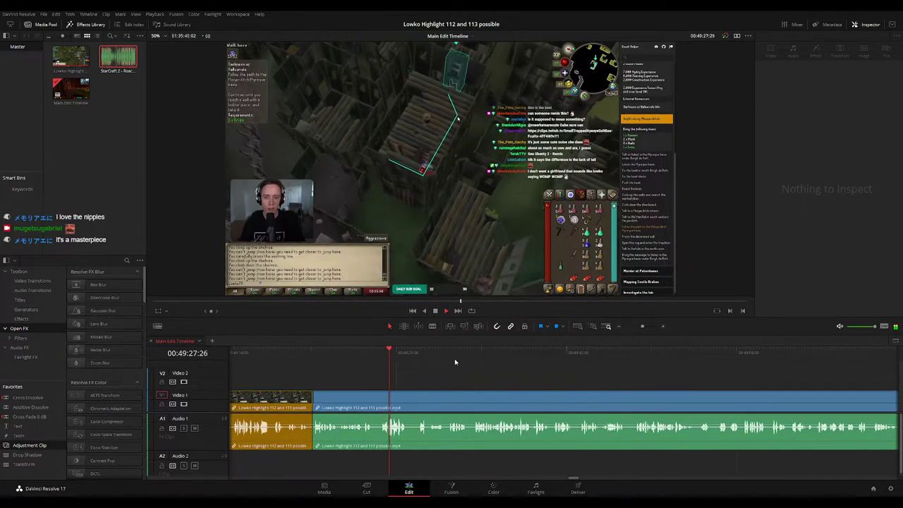
scroll(444, 363, "right", 3)
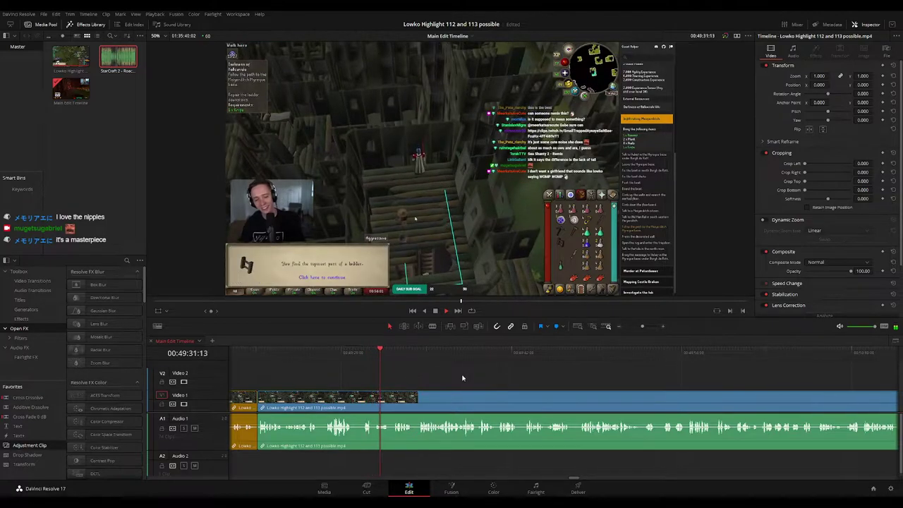
scroll(462, 378, "right", 2)
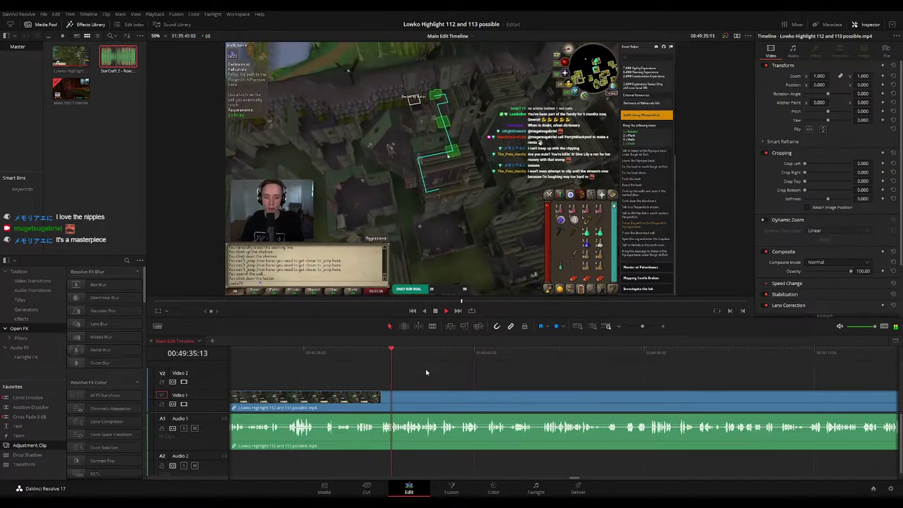
scroll(430, 373, "right", 4)
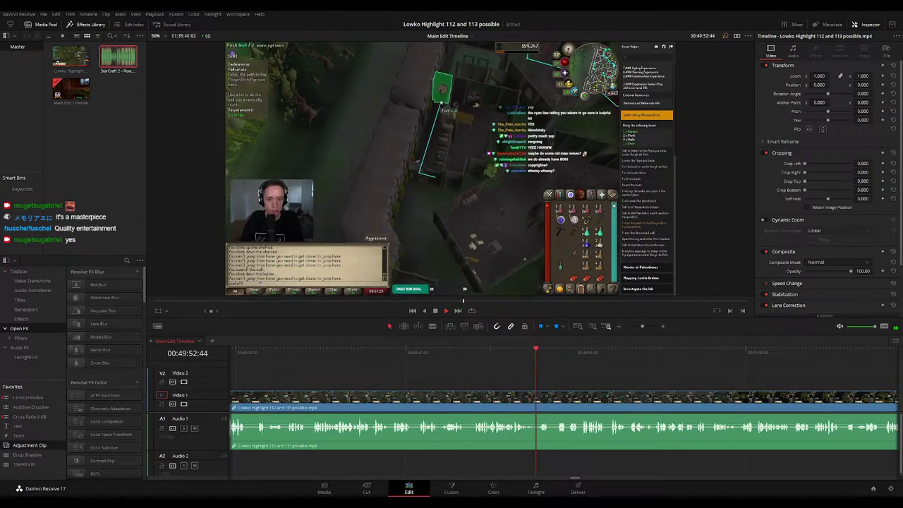
left_click_drag(564, 373, 491, 369)
scroll(471, 368, "right", 3)
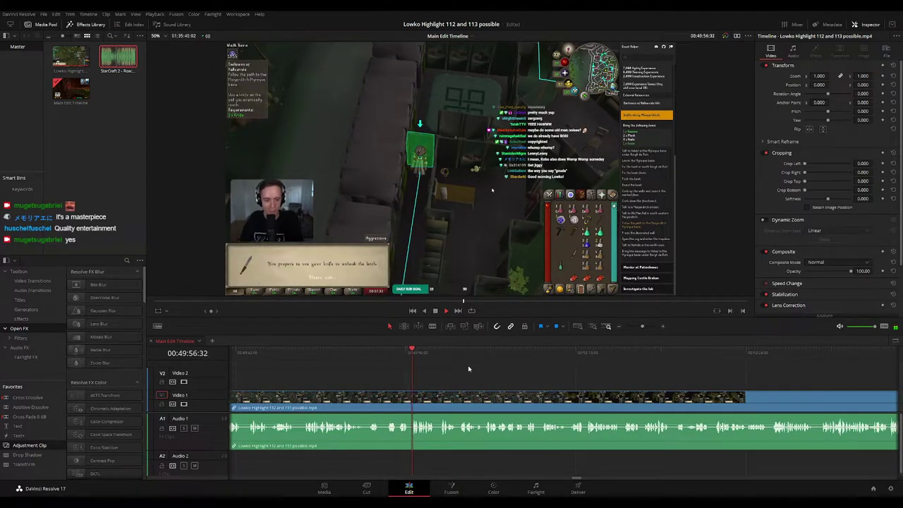
Add an adjustment clip at 00:49:54:07 with zoom 1.850 and X position 1077, framing the webcam and green-marked wall, and trim its end slightly
left_click_drag(387, 350, 362, 349)
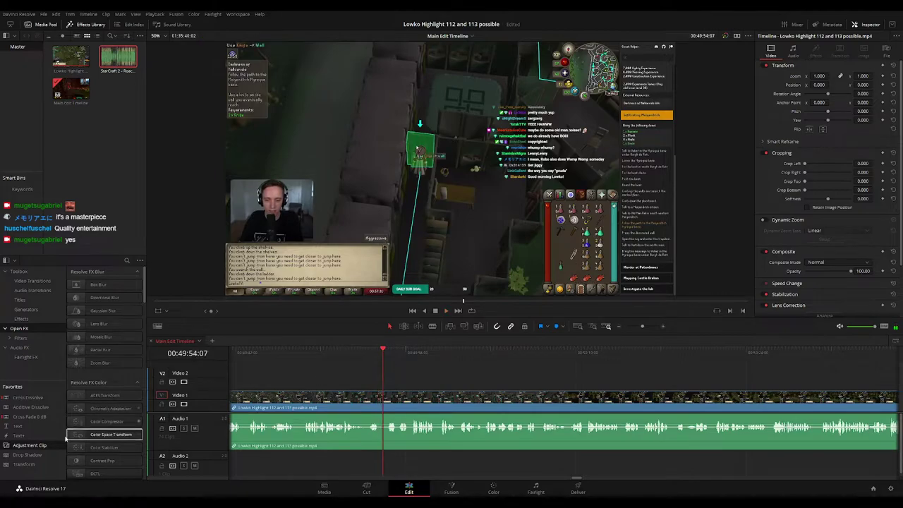
left_click_drag(127, 432, 387, 385)
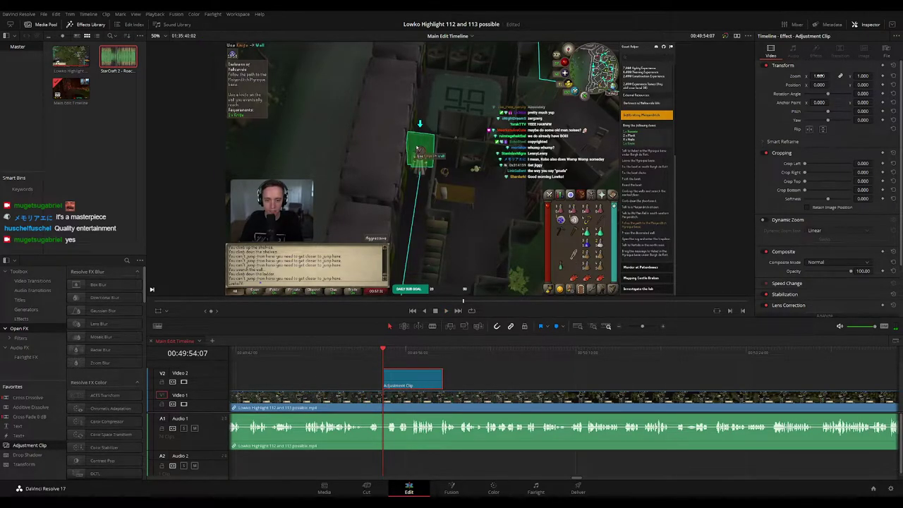
mouse_move(819, 75)
left_mouse_down()
mouse_move(849, 75)
mouse_move(830, 84)
left_mouse_up()
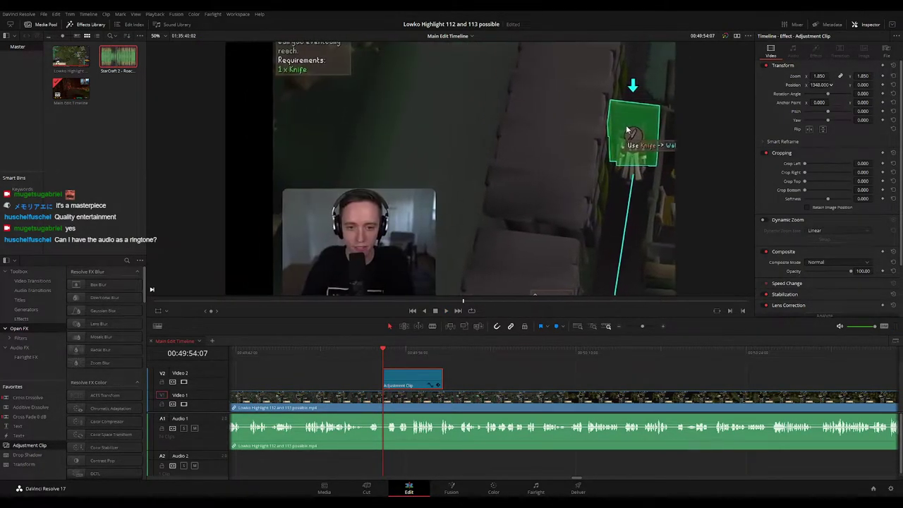
left_click_drag(627, 130, 577, 80)
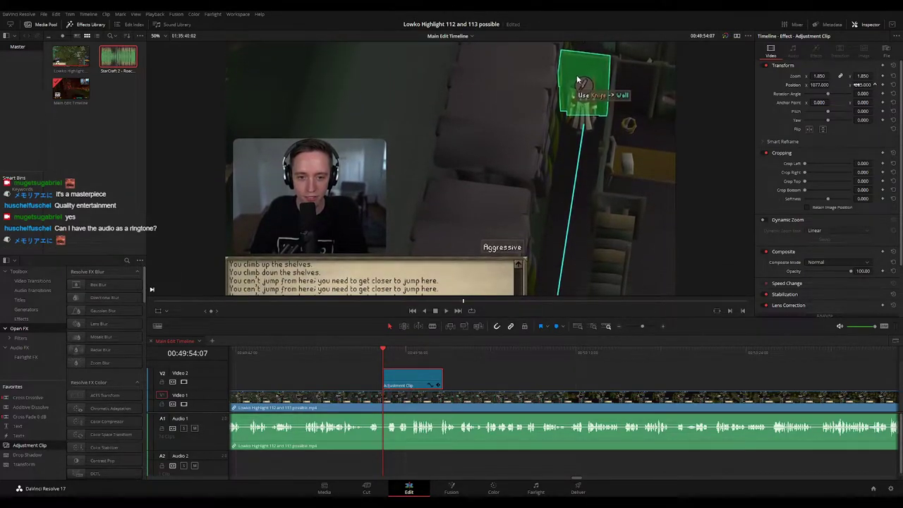
key("space")
left_click(511, 368)
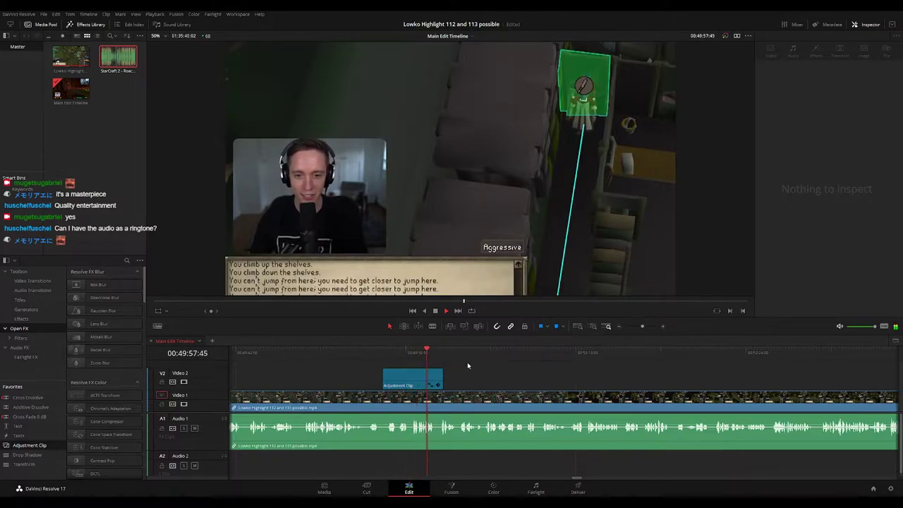
left_click_drag(442, 377, 436, 378)
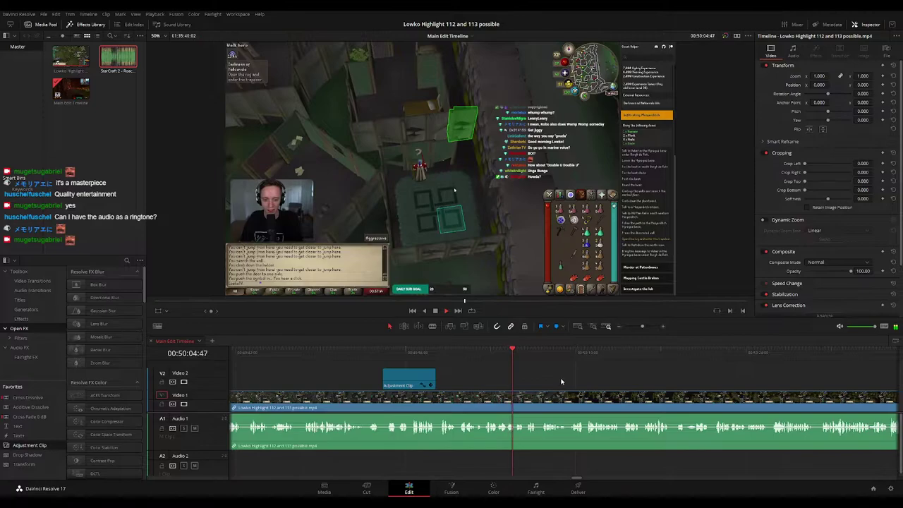
Add a second adjustment clip above the gameplay at 00:50:03:32, where the player stands at the decorated wall
left_click(495, 348)
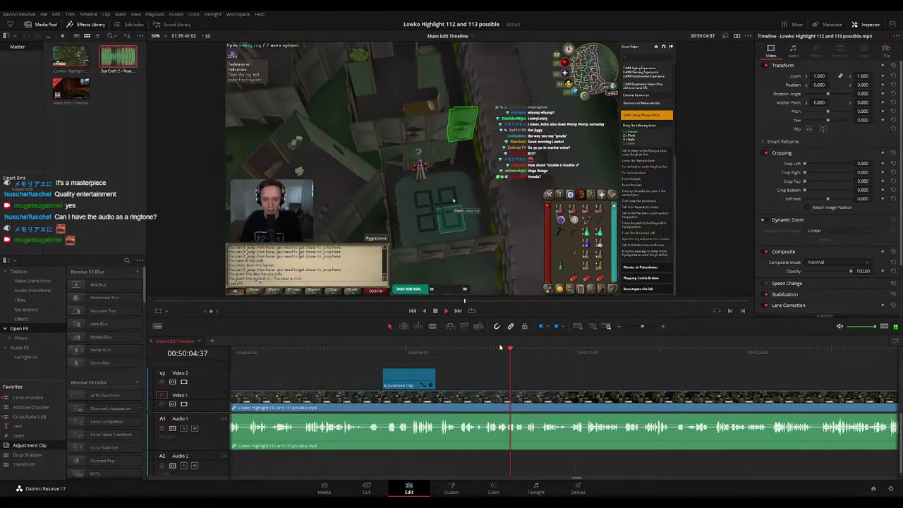
left_click(497, 347)
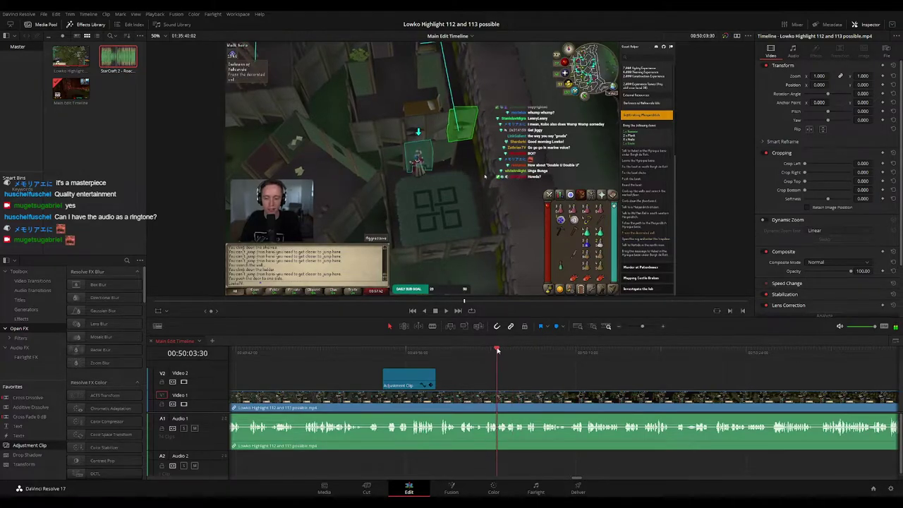
left_click_drag(52, 445, 522, 385)
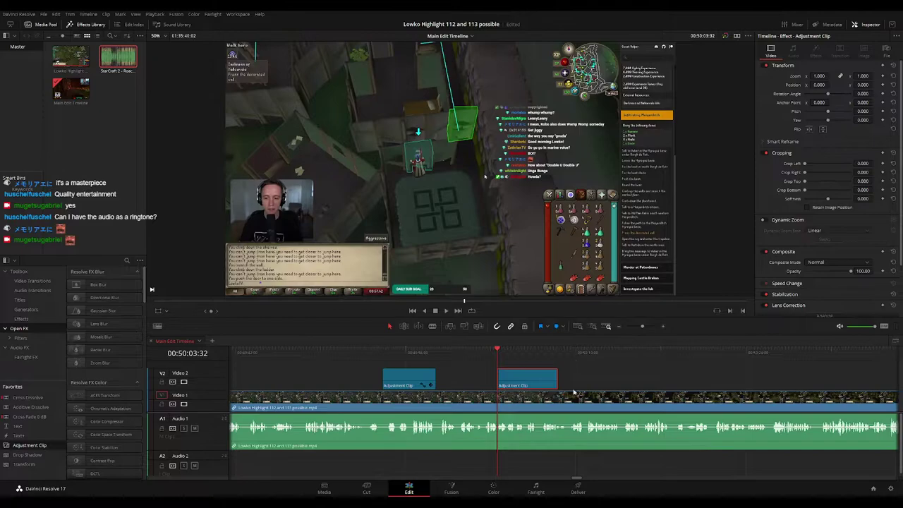
scroll(728, 378, "up", 4)
scroll(588, 369, "right", 2)
key("space")
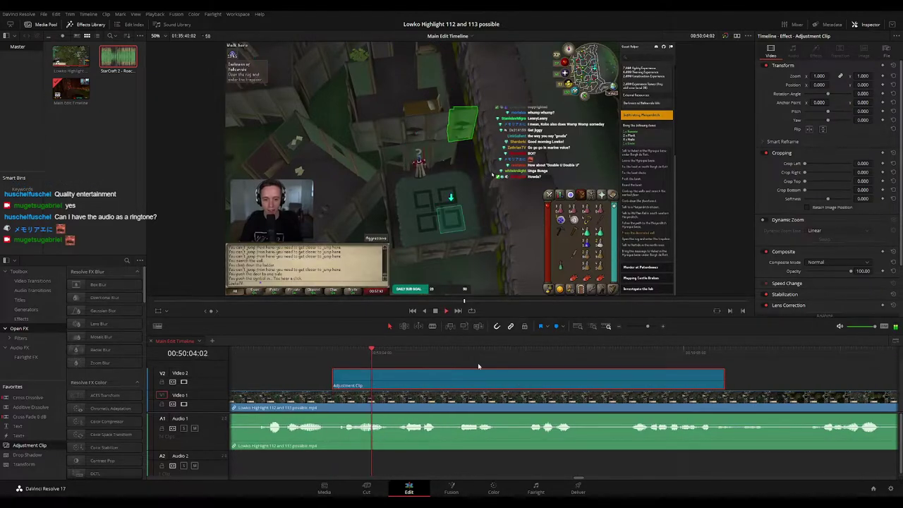
Keyframe the second adjustment clip from zoom 1.000 at 00:50:03:37 to zoom 2.010 and position 1261, 351 at 00:50:03:45, and check the zoom-in
left_click(340, 351)
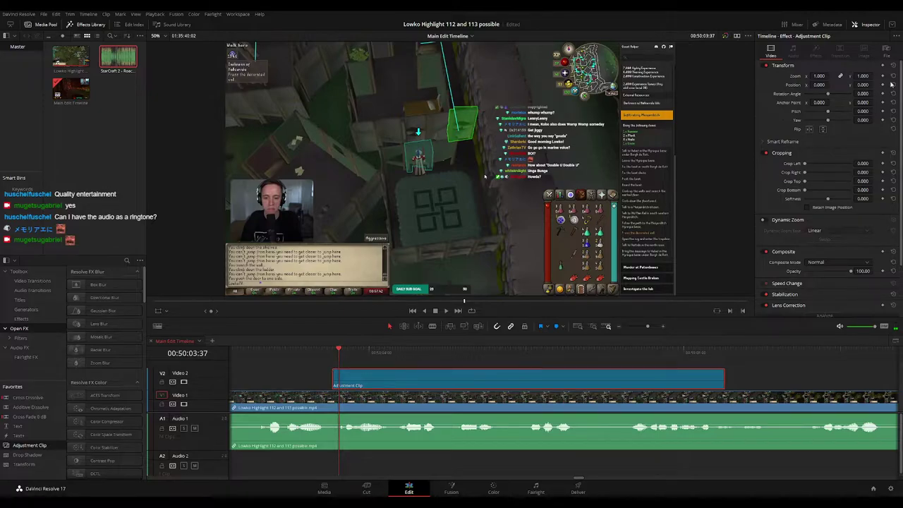
left_click(720, 386)
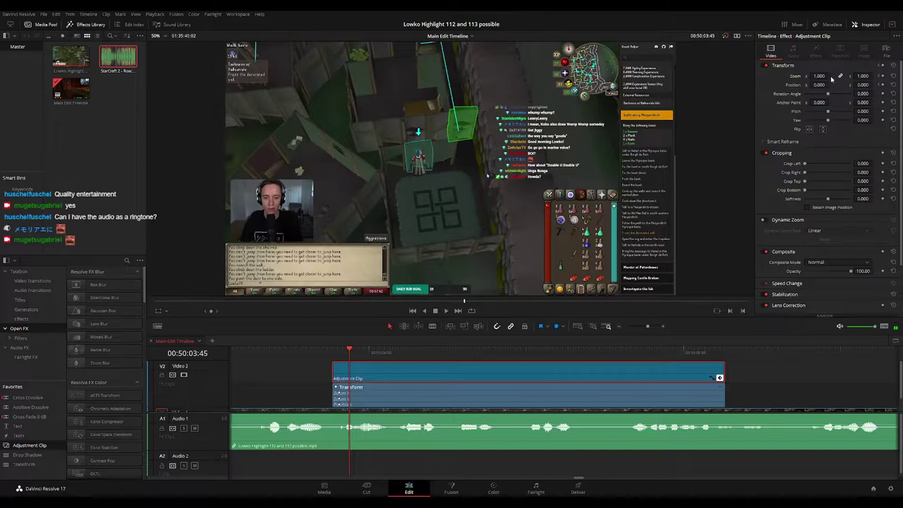
left_click_drag(830, 77, 875, 85)
left_click(338, 355)
key("space")
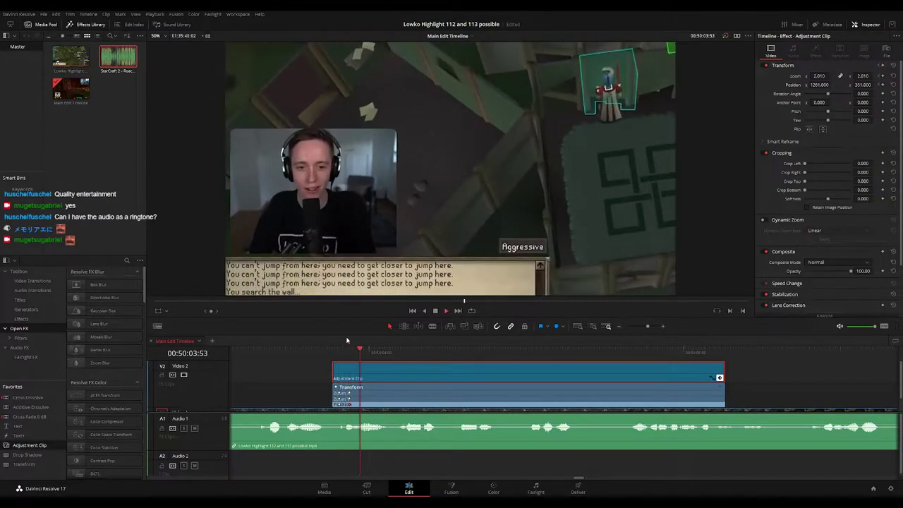
left_click(339, 350)
key("space")
left_click(349, 400)
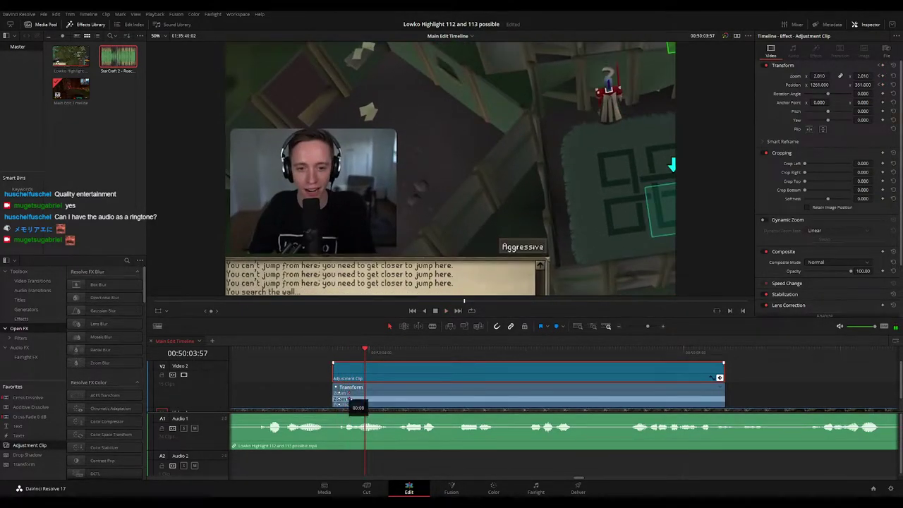
left_click(338, 353)
key("space")
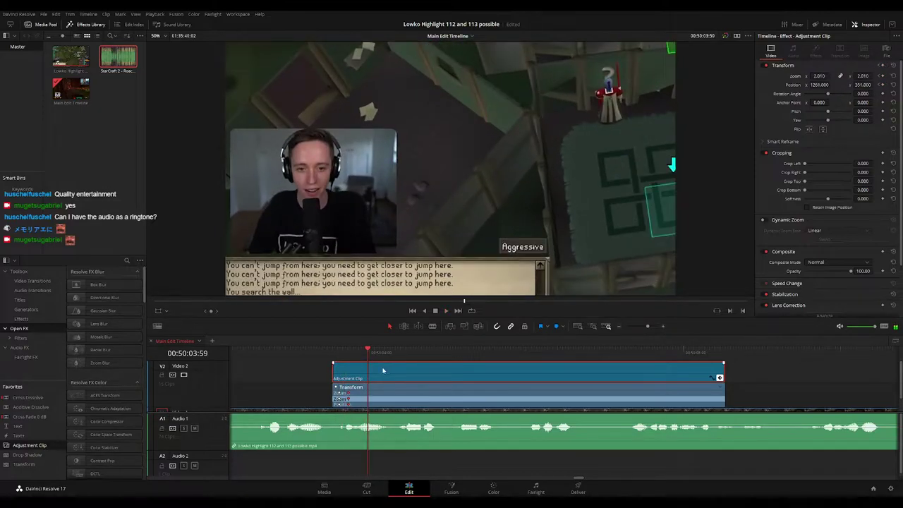
Move the keyframed adjustment clip to start at 00:50:03:59 and trim its end to 00:50:06:56
mouse_move(383, 370)
left_mouse_down()
mouse_move(418, 371)
mouse_move(374, 354)
left_mouse_up()
left_click(417, 355)
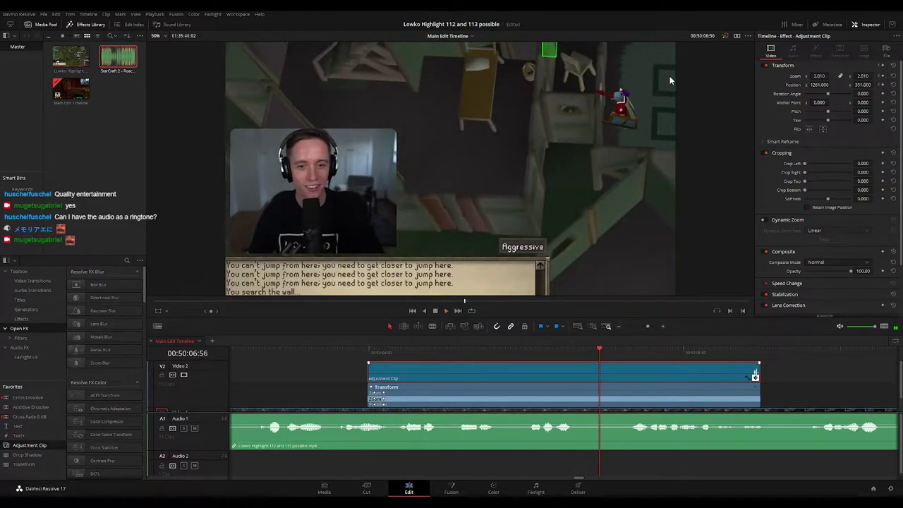
left_click_drag(757, 373, 599, 372)
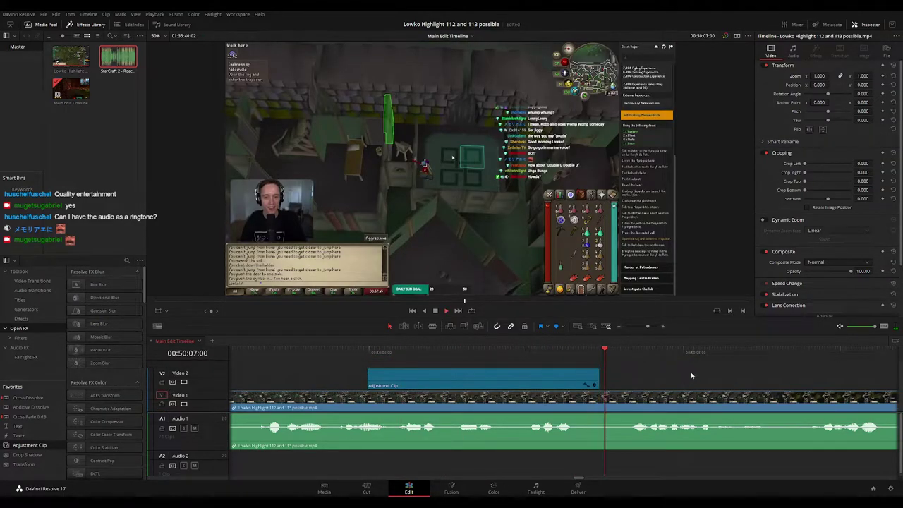
Review the footage from about 00:50:07 to 00:50:20, through the descent and the walk through the underground base
left_click_drag(648, 327, 644, 328)
scroll(564, 376, "right", 1)
scroll(563, 376, "right", 1)
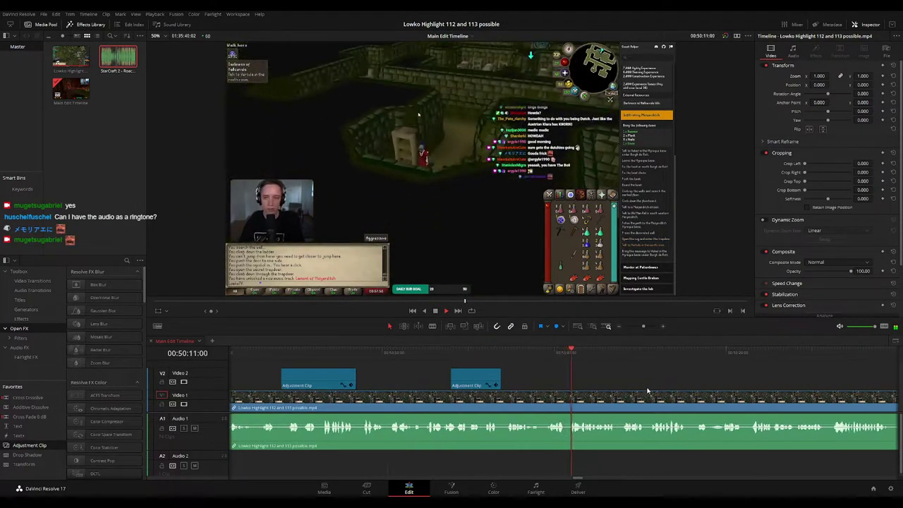
left_click_drag(640, 387, 489, 373)
scroll(451, 364, "right", 6)
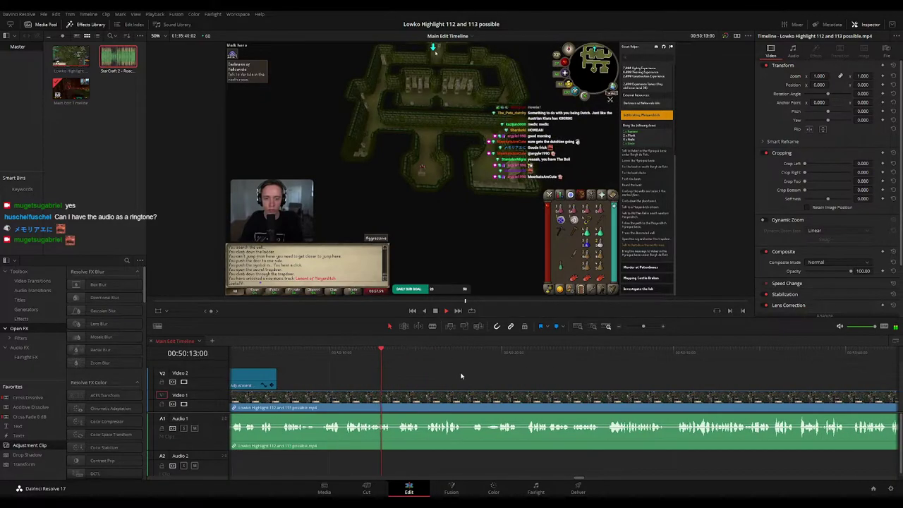
scroll(412, 367, "right", 3)
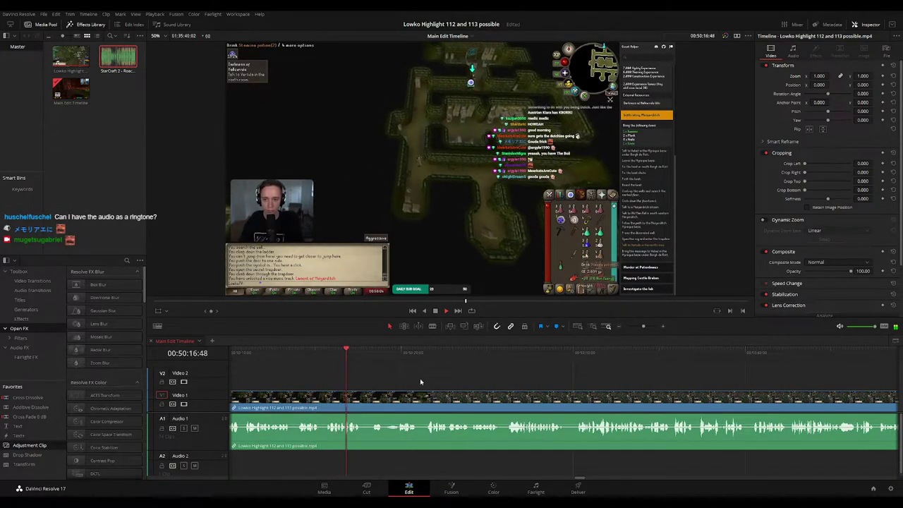
scroll(420, 378, "right", 3)
scroll(383, 376, "right", 3)
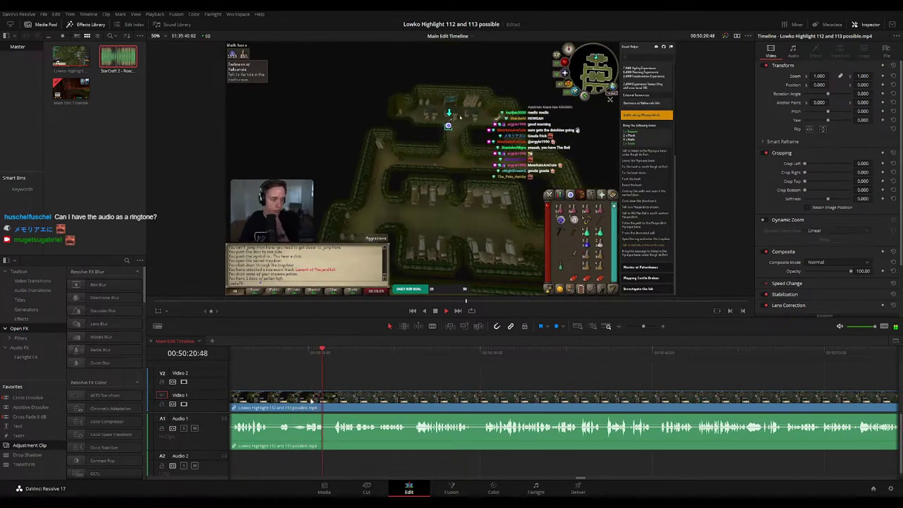
Cut out the dead time in the underground gameplay up to about 00:50:19:53, closing the gap
key("b")
left_click(290, 408)
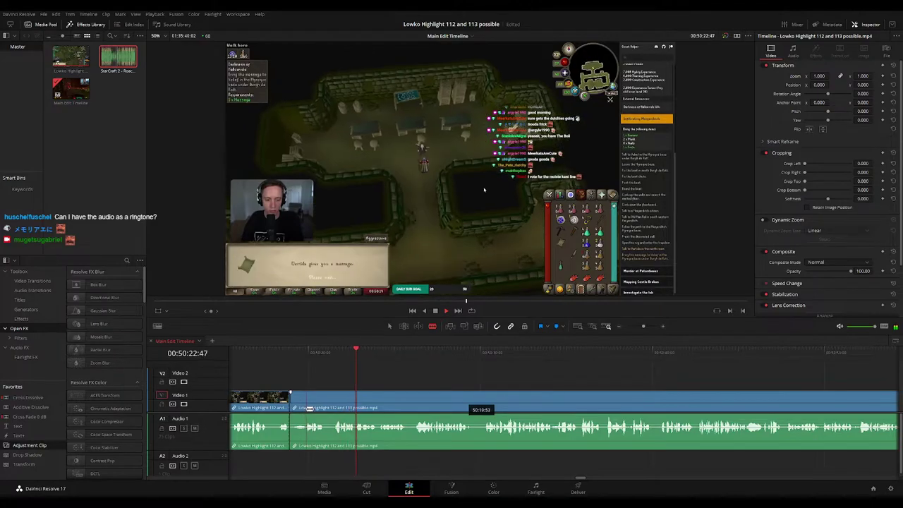
key("a")
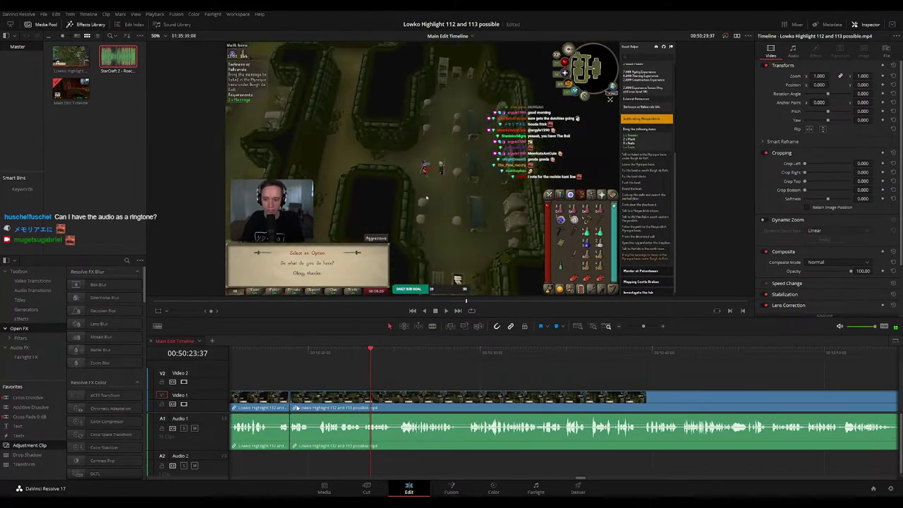
Colour the finished gameplay clip before the underground cut orange
left_click(263, 407)
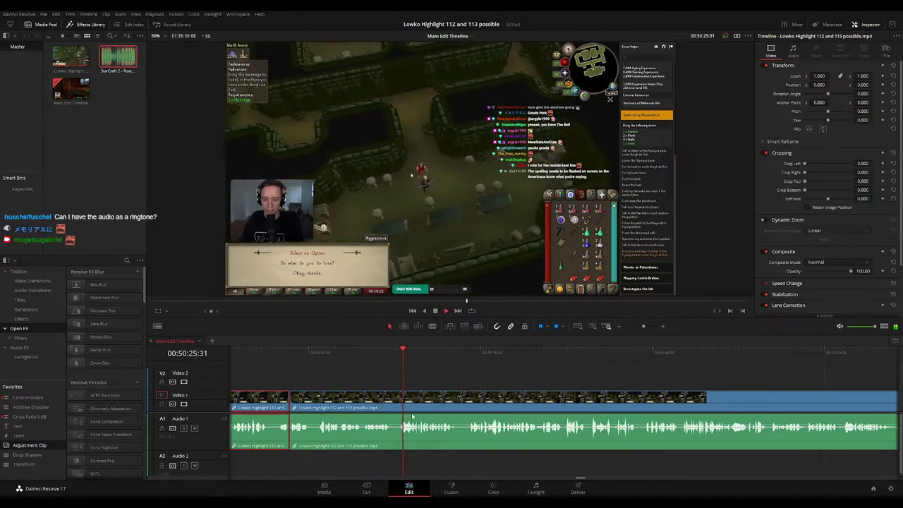
key("ctrl+1")
left_click(465, 379)
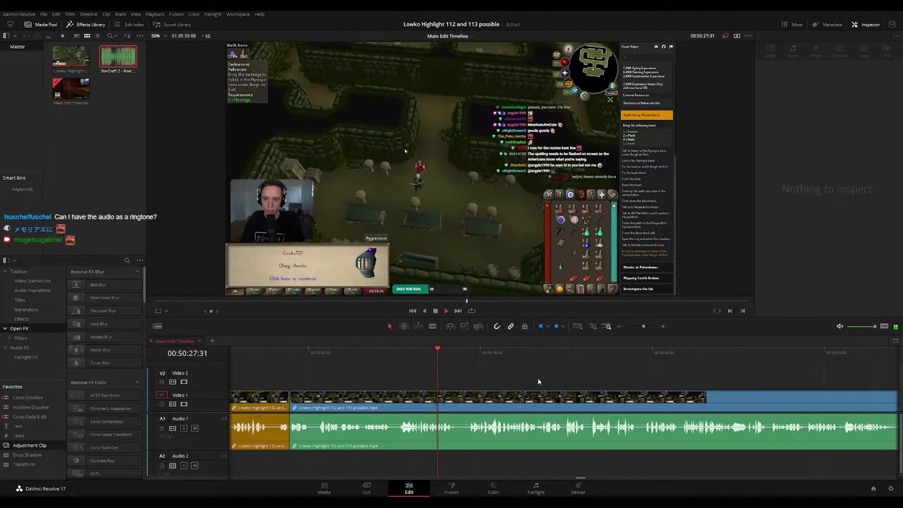
key("Delete")
left_click_drag(425, 367, 416, 367)
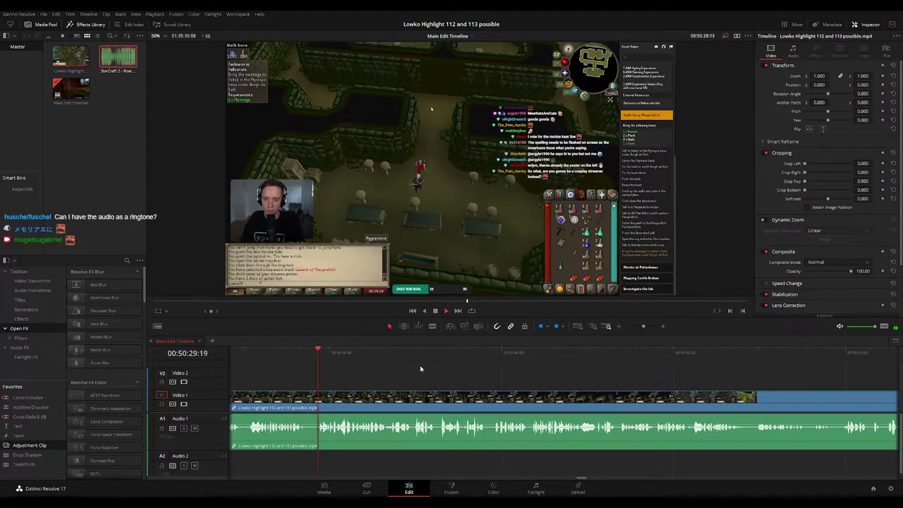
Cut out the brief dead stretch starting at about 00:50:54:17, closing the gap, and colour the gameplay clip before the cut orange
left_click_drag(496, 376, 454, 368)
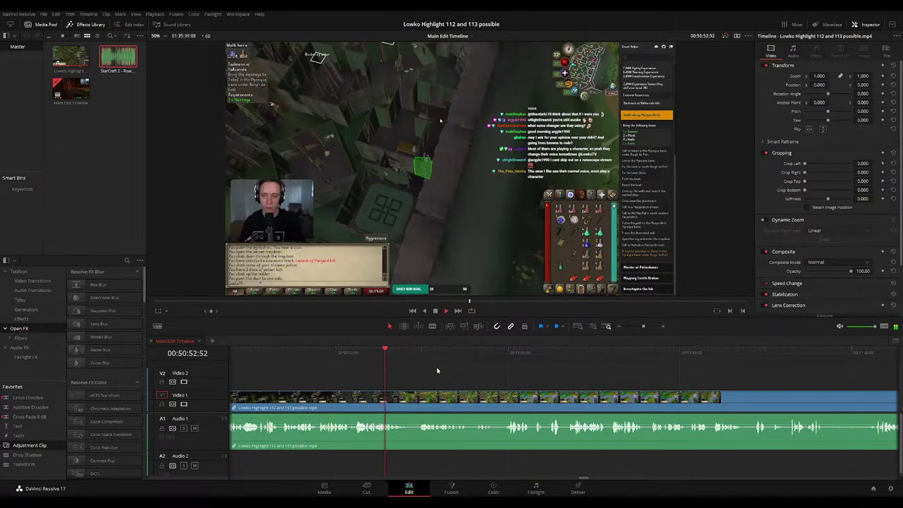
key("b")
left_click(411, 400)
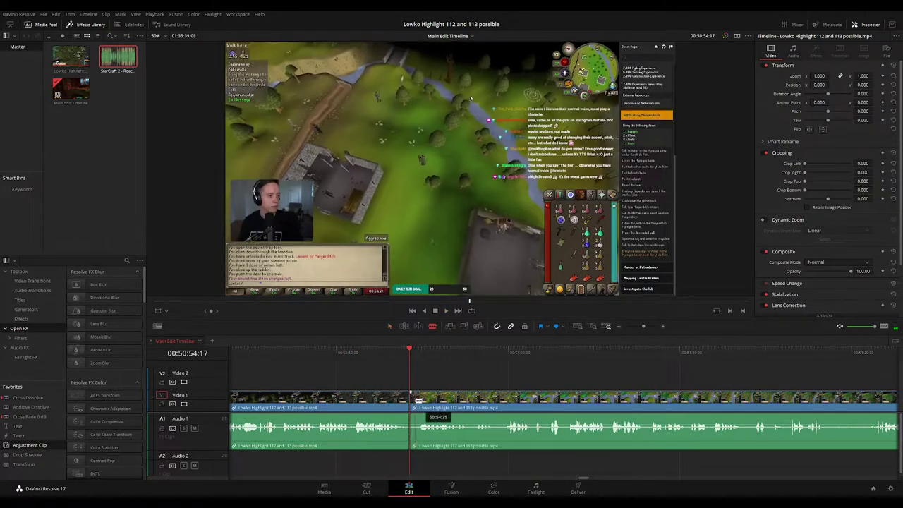
left_click(418, 399)
key("a")
left_click(414, 400)
key("Delete")
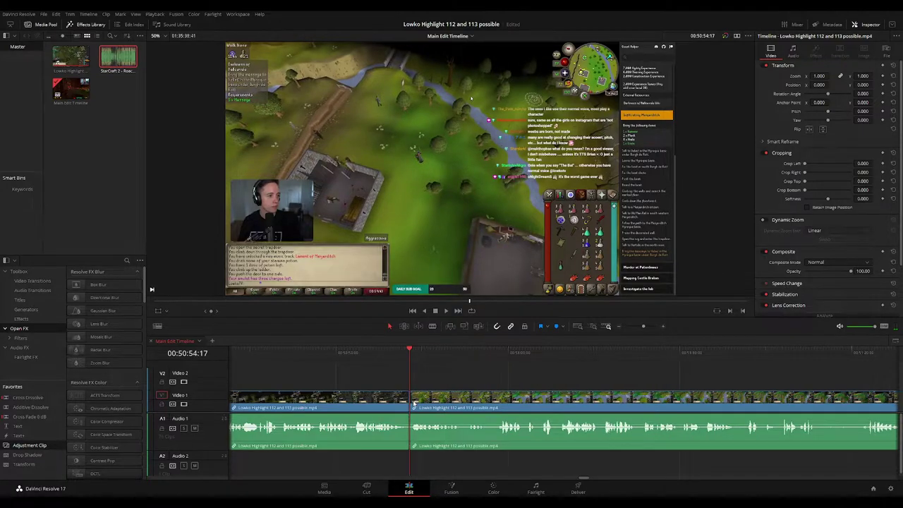
key("space")
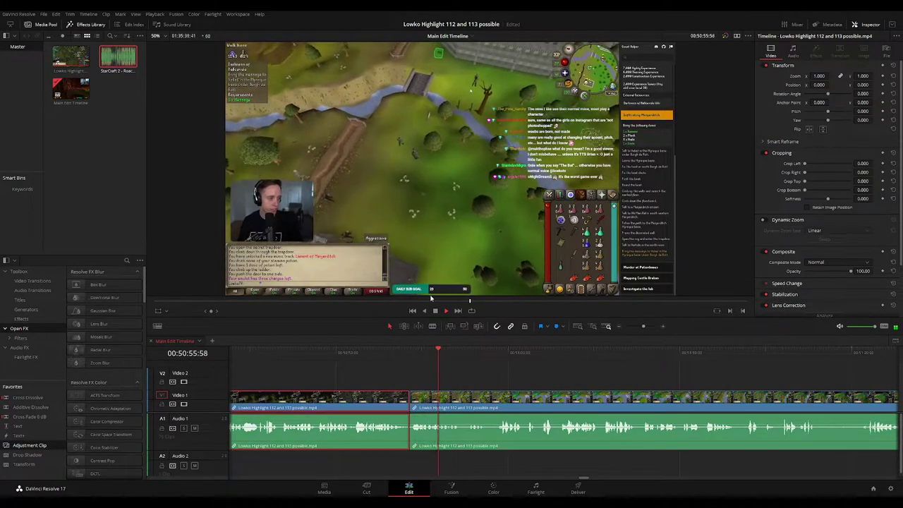
left_click(392, 394)
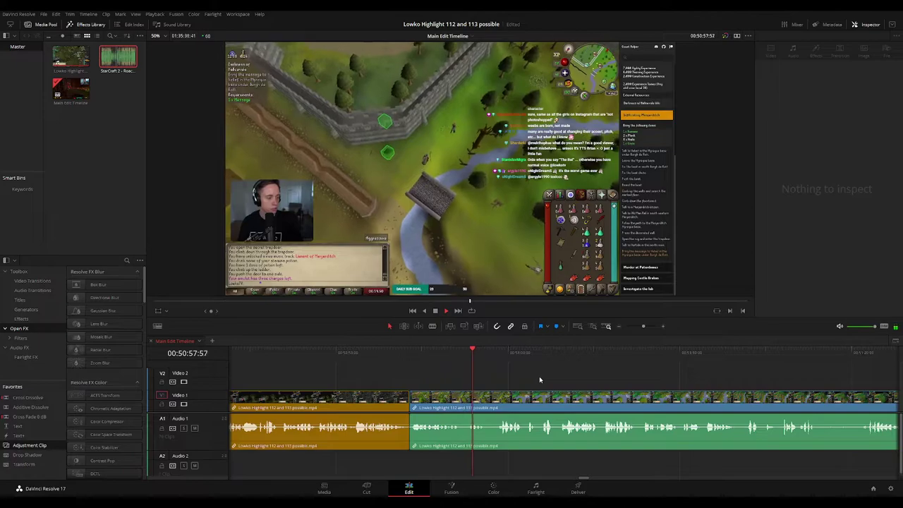
Review the footage from about 00:50:58 to 00:51:17, through the bridge, the river crossing and the swamp path
scroll(539, 376, "right", 2)
scroll(512, 377, "right", 3)
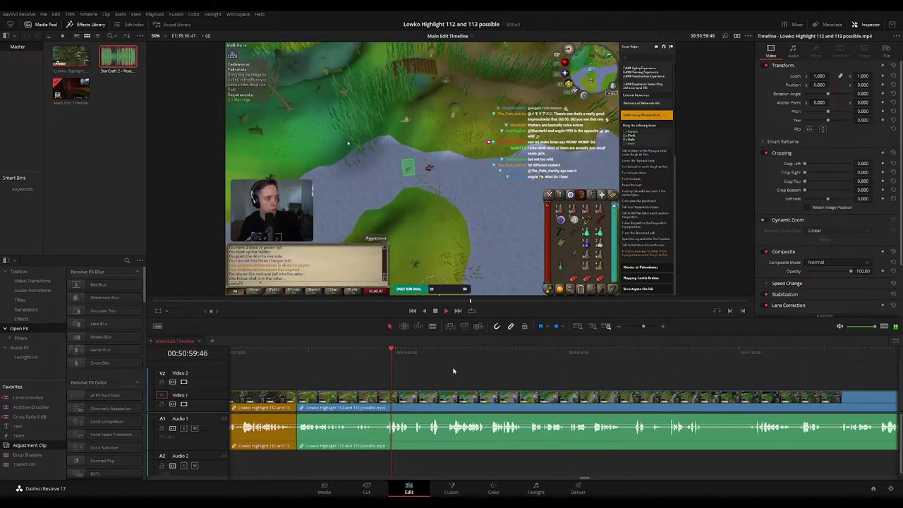
scroll(516, 380, "right", 2)
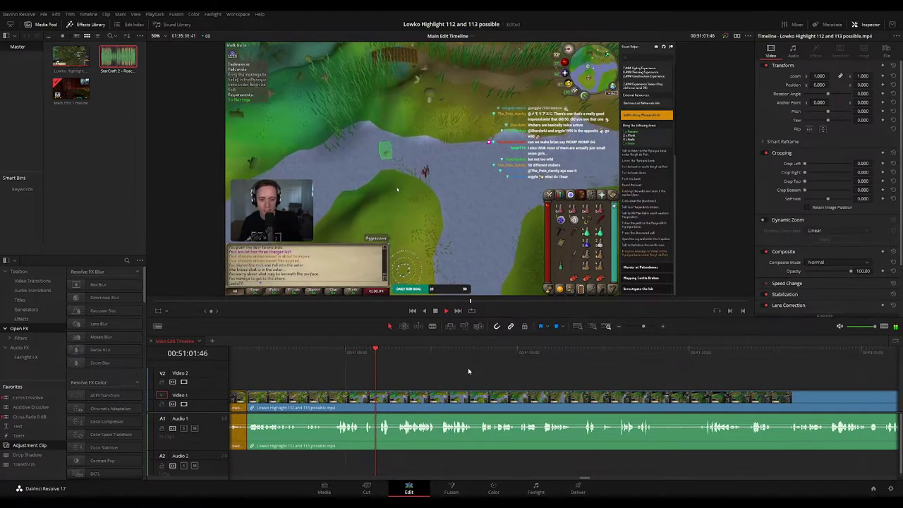
scroll(453, 367, "right", 2)
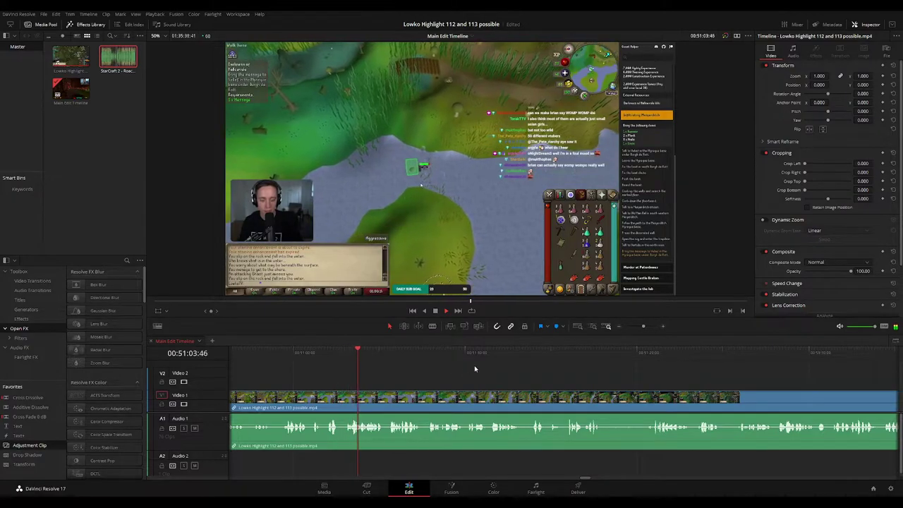
scroll(455, 369, "right", 2)
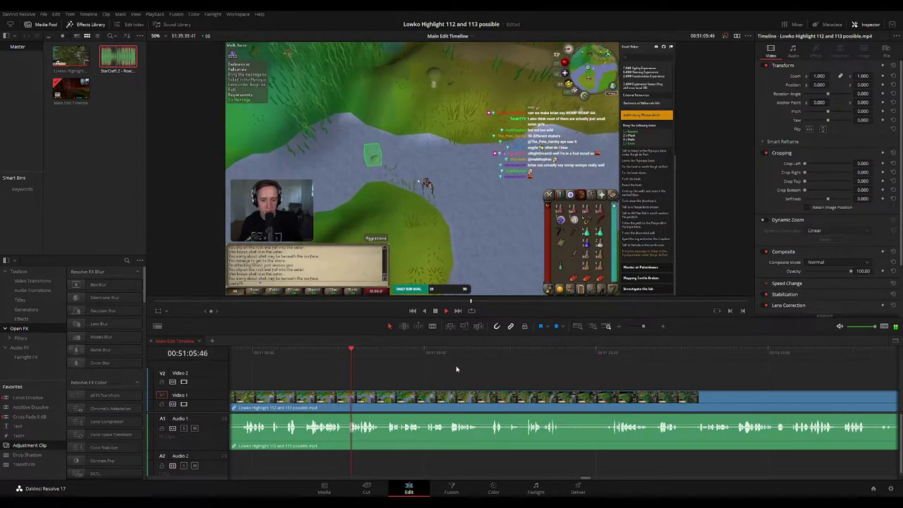
scroll(464, 370, "right", 1)
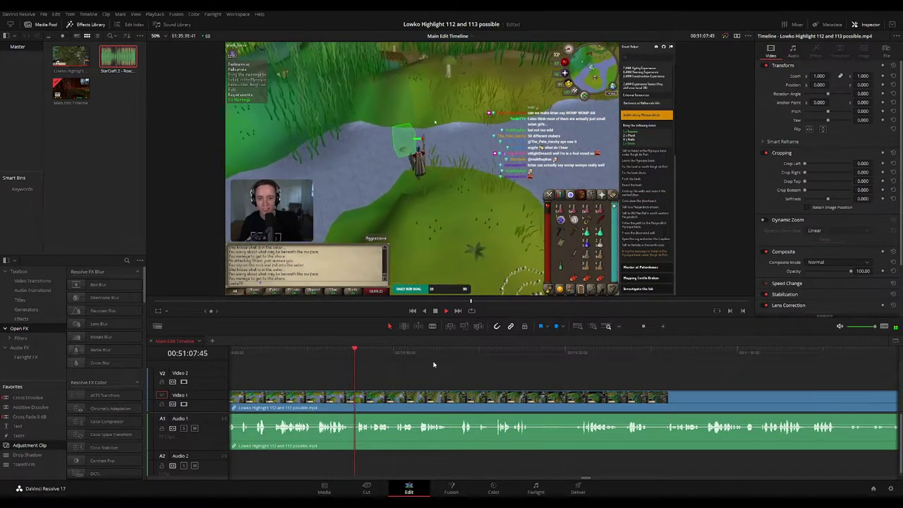
scroll(433, 365, "right", 1)
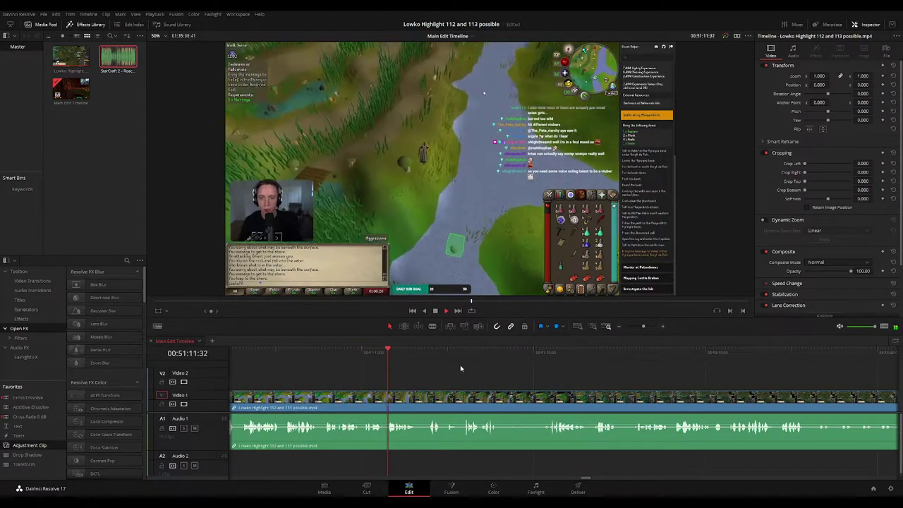
scroll(444, 365, "right", 2)
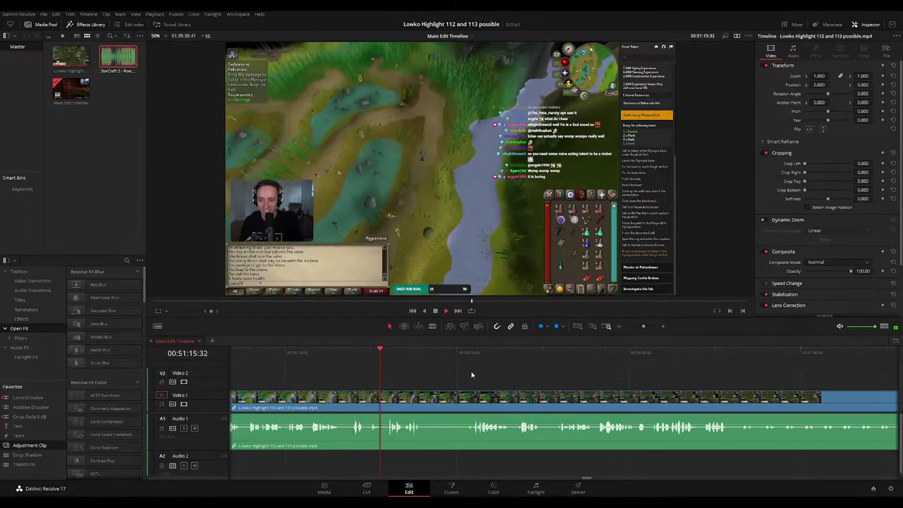
scroll(445, 368, "right", 1)
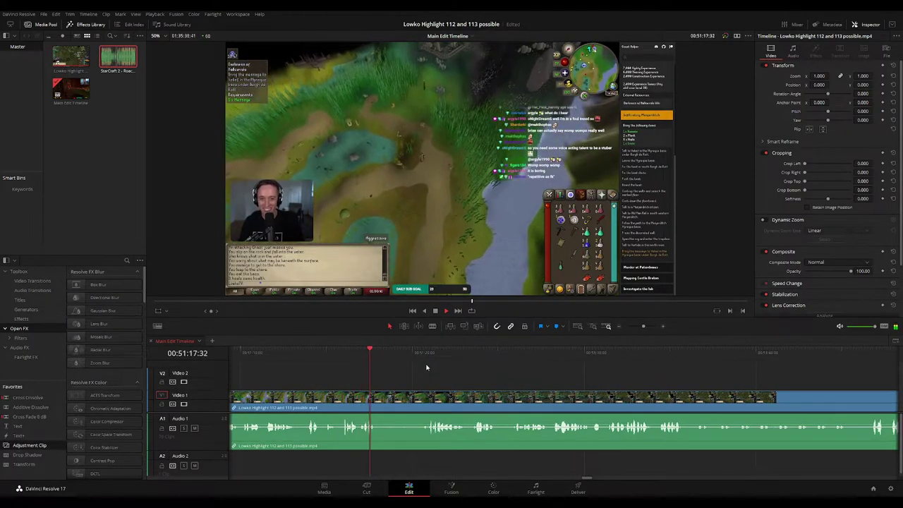
Skip ahead to about 00:51:20 and review the footage up to about 00:51:44, through the walk into the ruined village
left_click(423, 353)
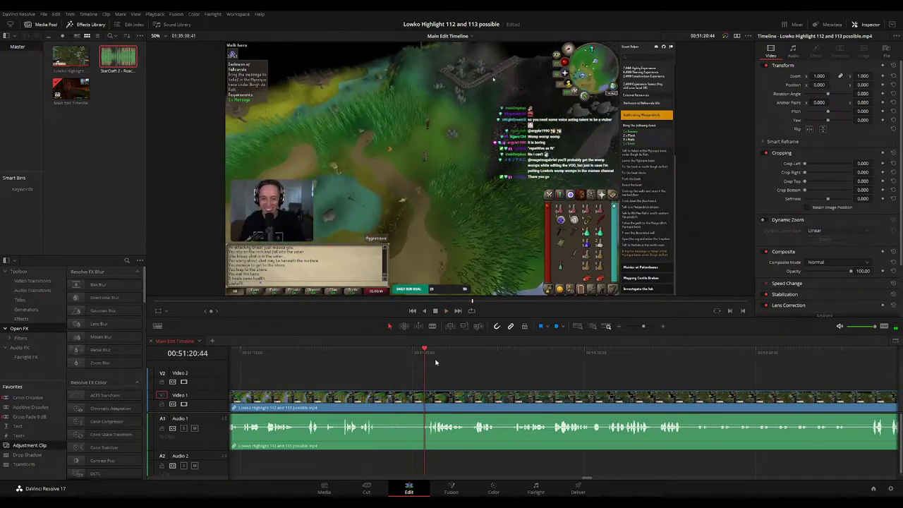
scroll(493, 374, "right", 2)
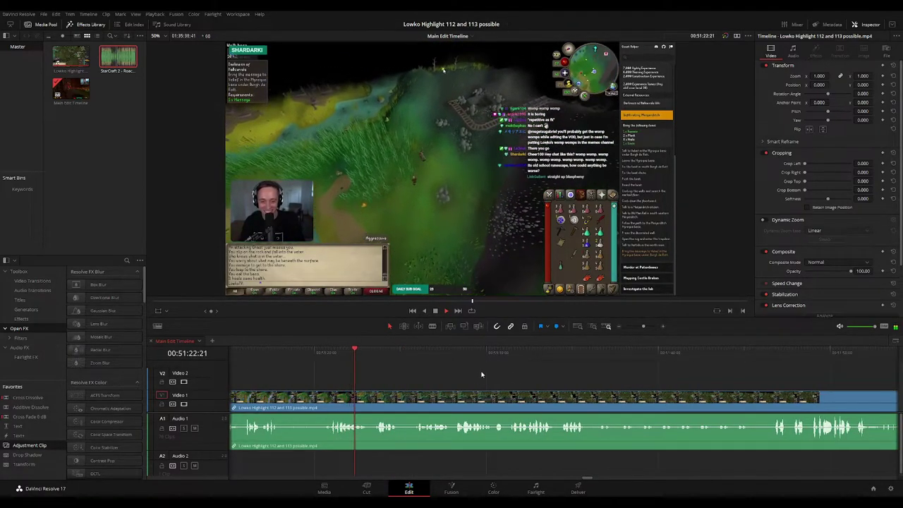
scroll(439, 366, "right", 1)
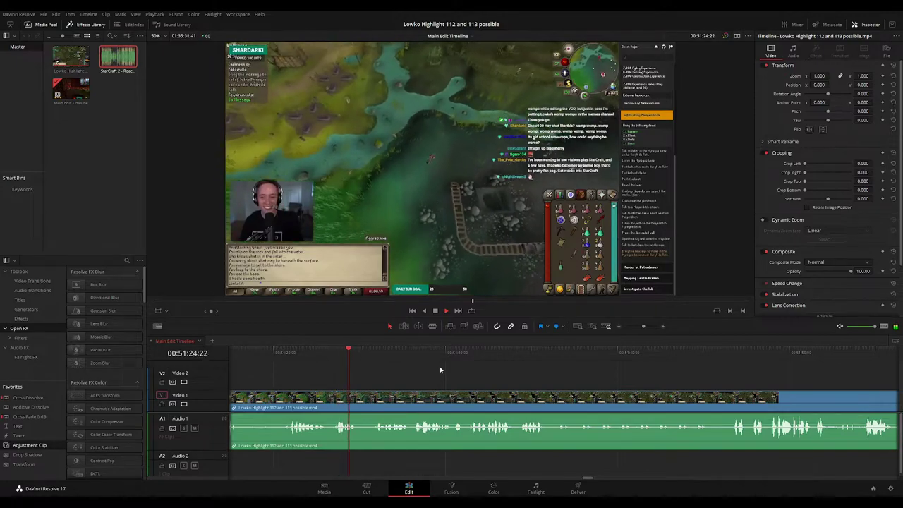
scroll(399, 362, "right", 1)
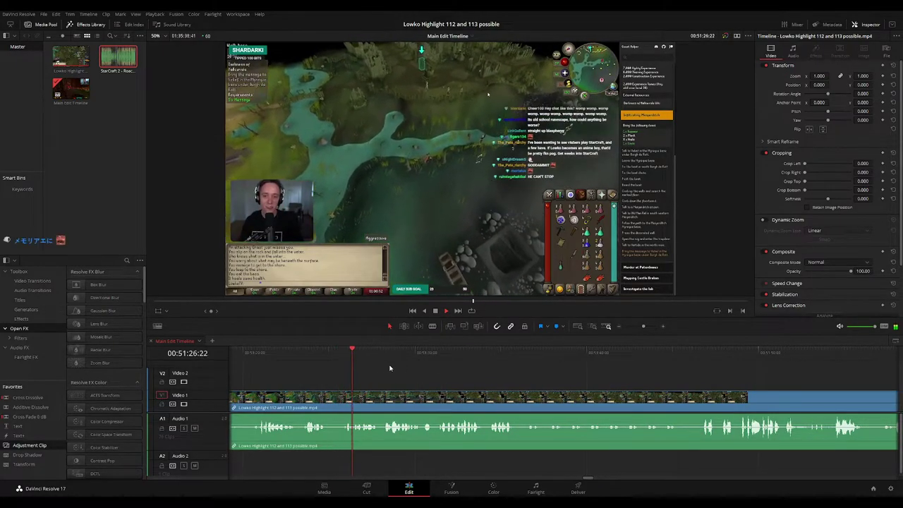
scroll(416, 367, "left", 1)
scroll(447, 366, "right", 2)
scroll(462, 370, "right", 1)
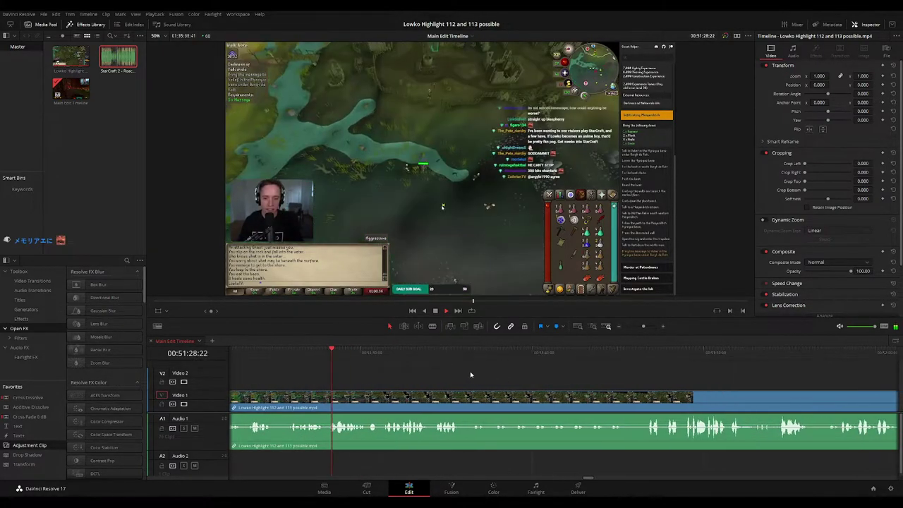
scroll(468, 374, "right", 1)
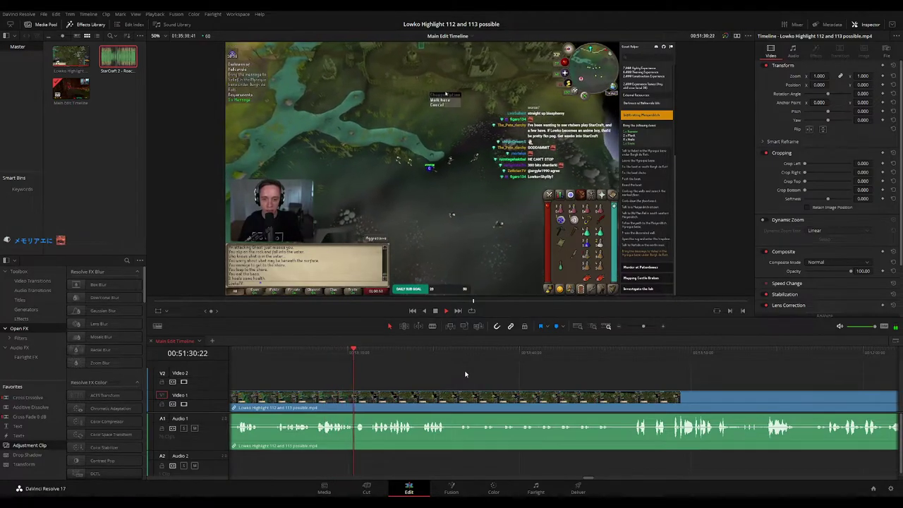
scroll(451, 372, "right", 2)
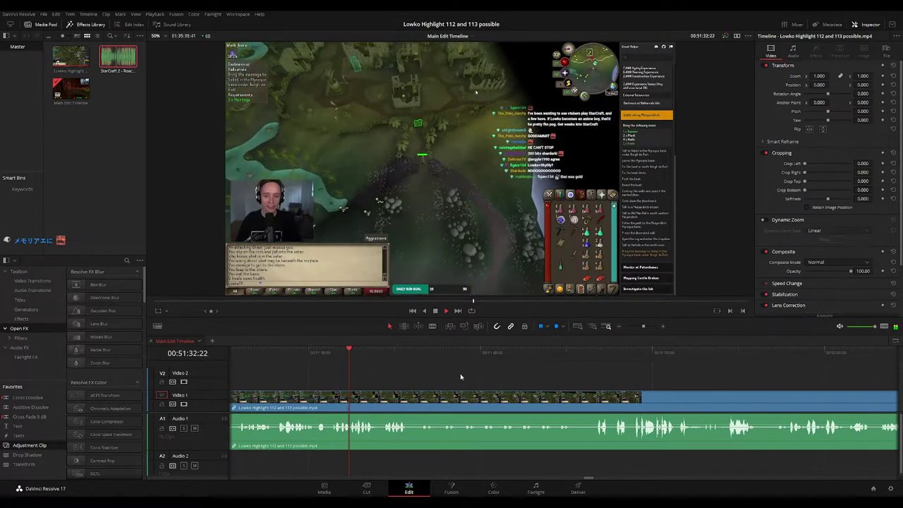
scroll(444, 374, "right", 1)
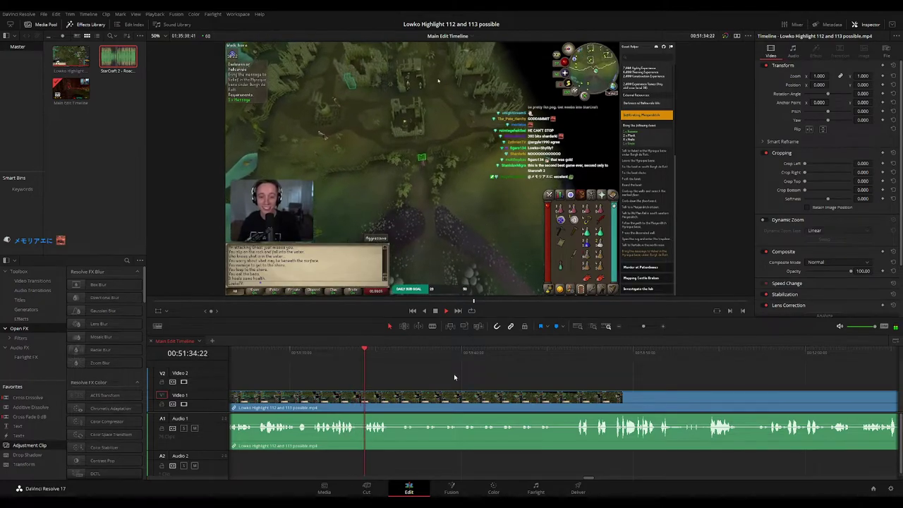
scroll(434, 371, "right", 3)
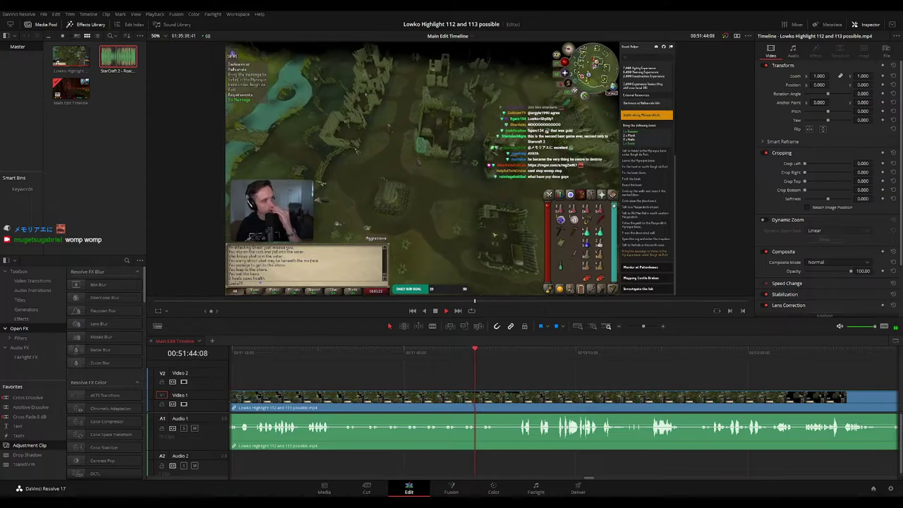
Review the footage from about 00:51:44 to 00:52:07, through the ruined house, the trapdoor and the dialogue in the underground base
left_click_drag(546, 383, 438, 380)
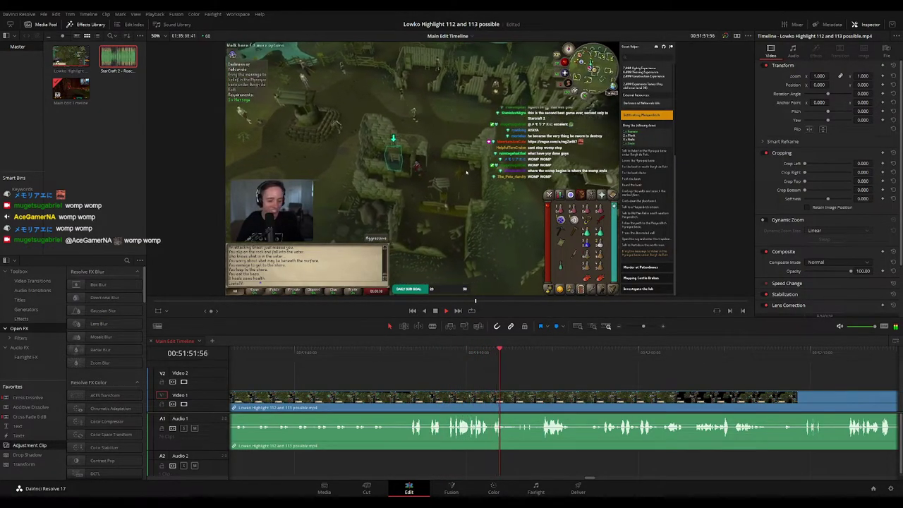
scroll(564, 381, "right", 2)
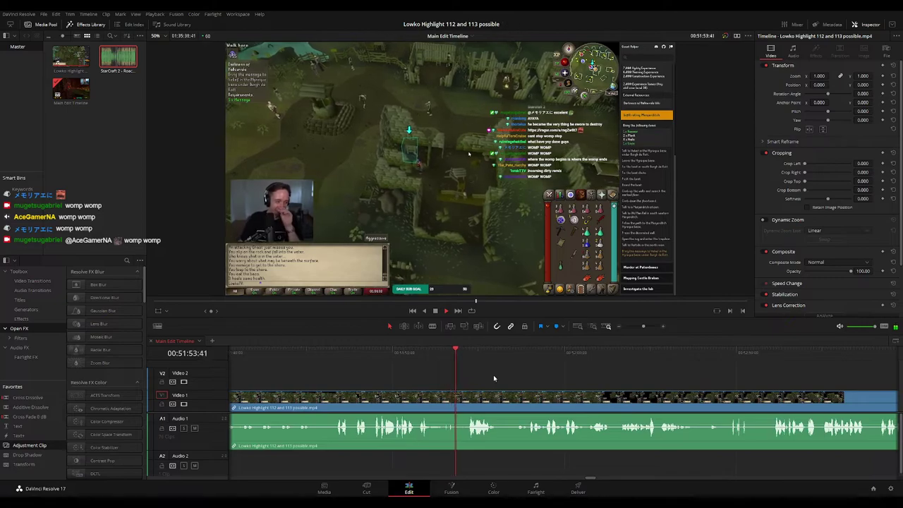
scroll(550, 383, "right", 2)
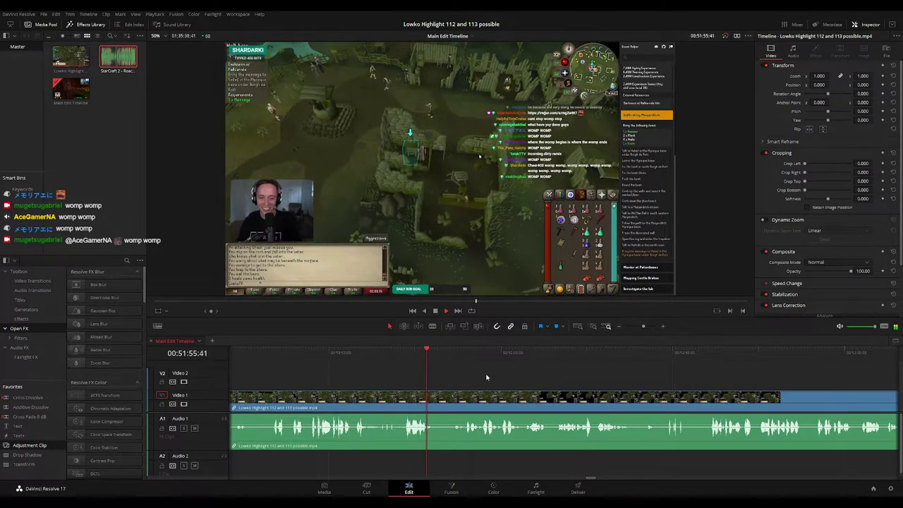
scroll(496, 379, "right", 1)
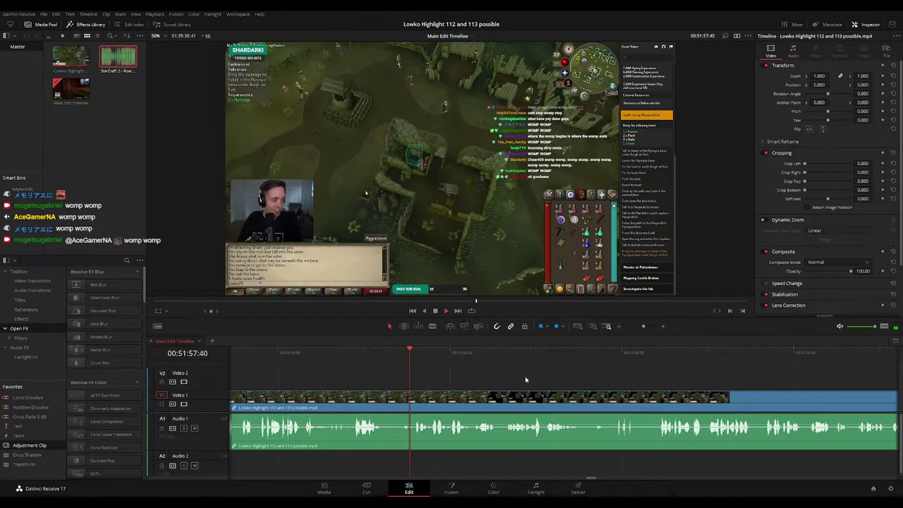
scroll(493, 378, "right", 1)
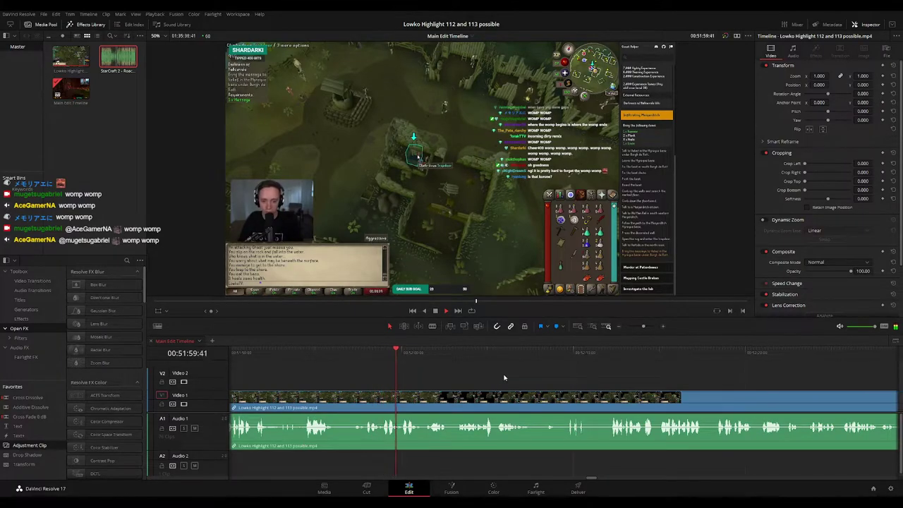
scroll(494, 377, "right", 1)
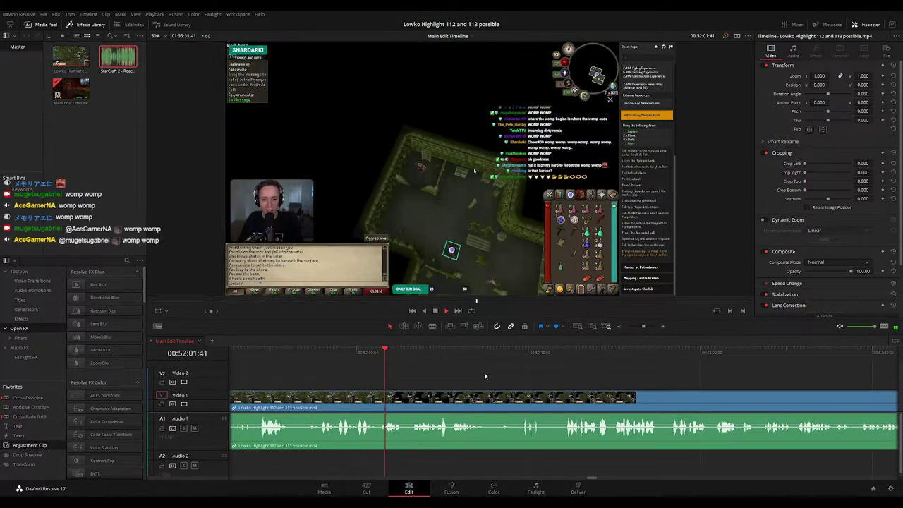
scroll(484, 372, "right", 1)
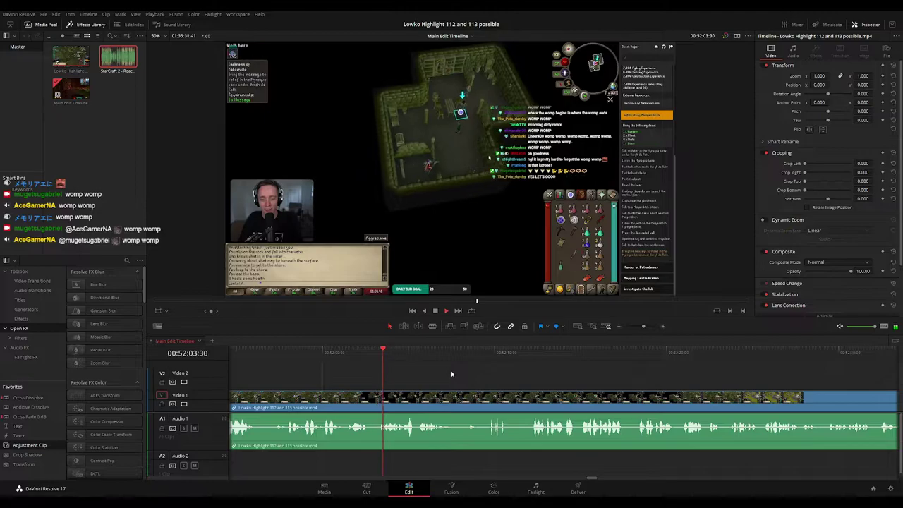
scroll(449, 370, "right", 2)
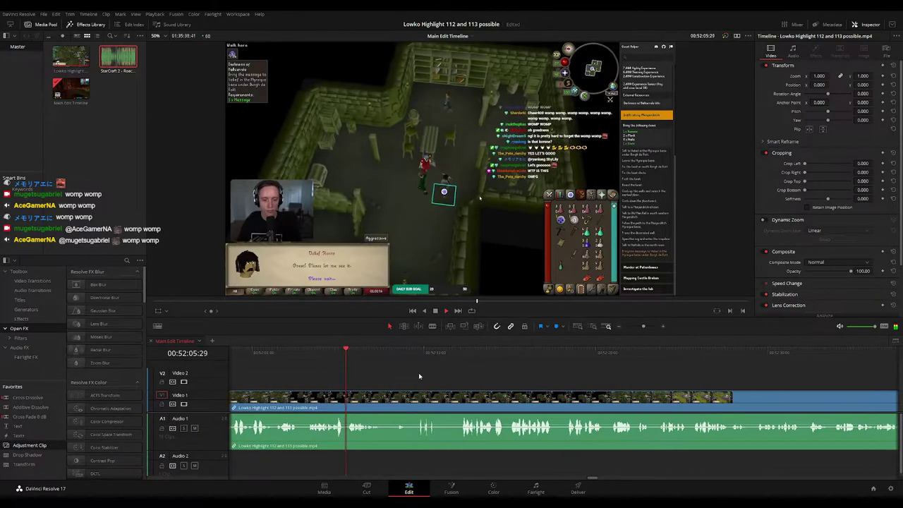
scroll(414, 372, "right", 1)
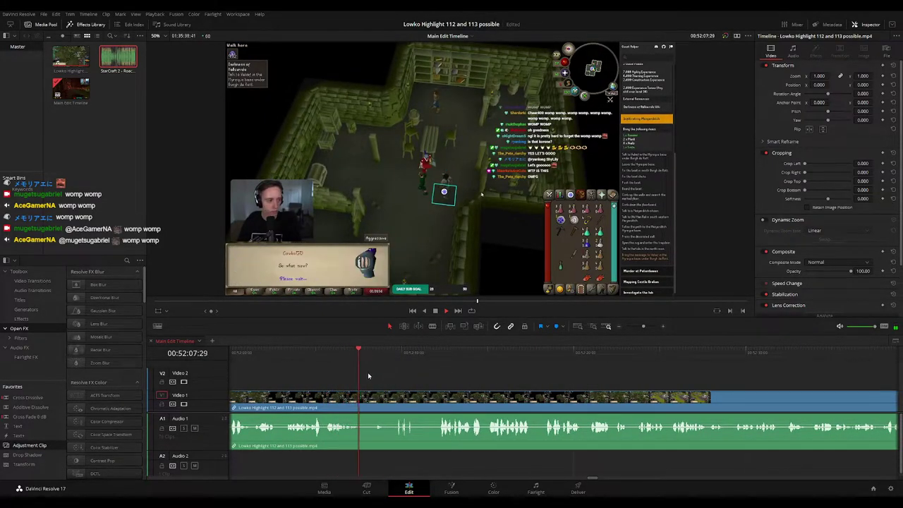
Cut out the short pause in the underground dialogue starting at about 00:52:07, closing the gap, and colour the clip before it orange
key("b")
left_click(362, 394)
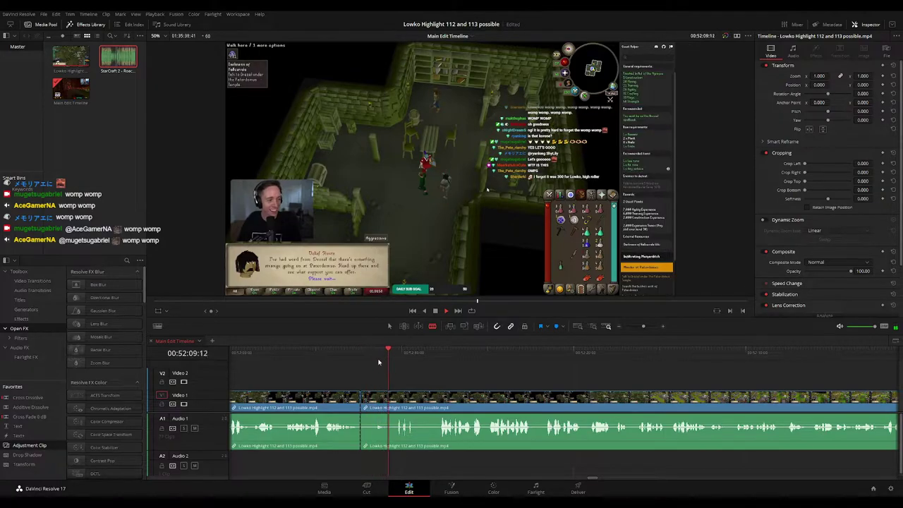
left_click(374, 401)
key("a")
left_click(367, 401)
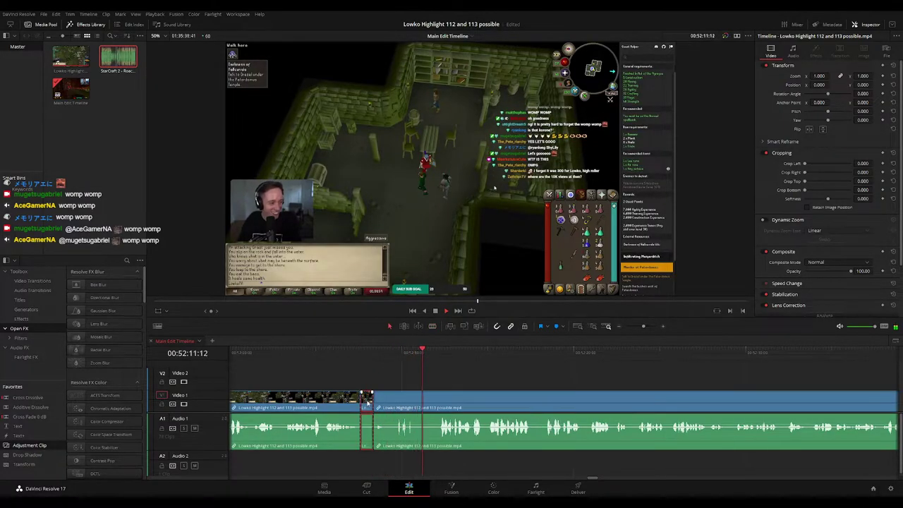
key("BackSpace")
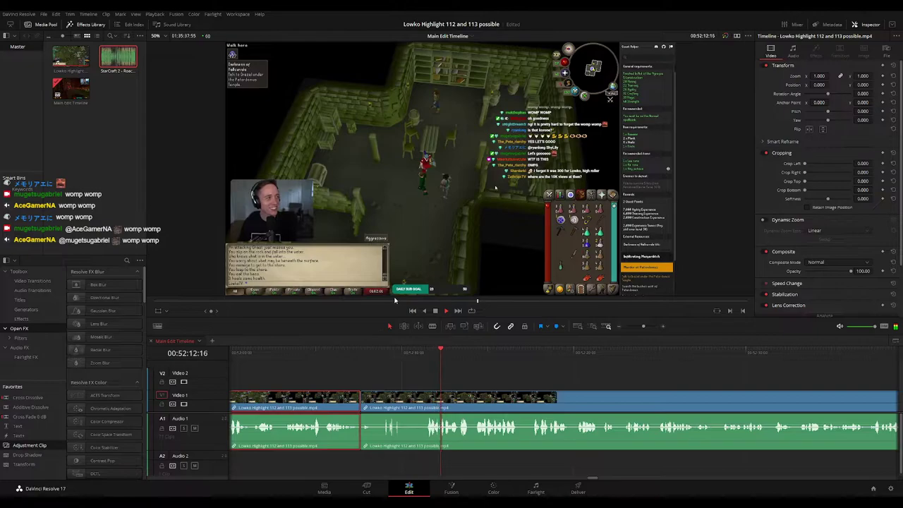
key("F1")
left_click(525, 387)
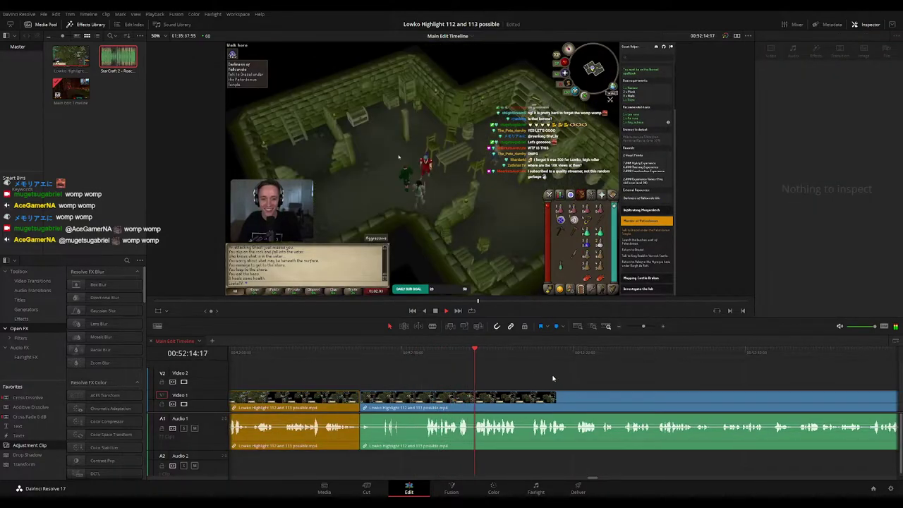
Review the footage from about 00:52:14 to 00:52:31, through the end of the underground scene and the walk through the town
left_click_drag(554, 376, 500, 372)
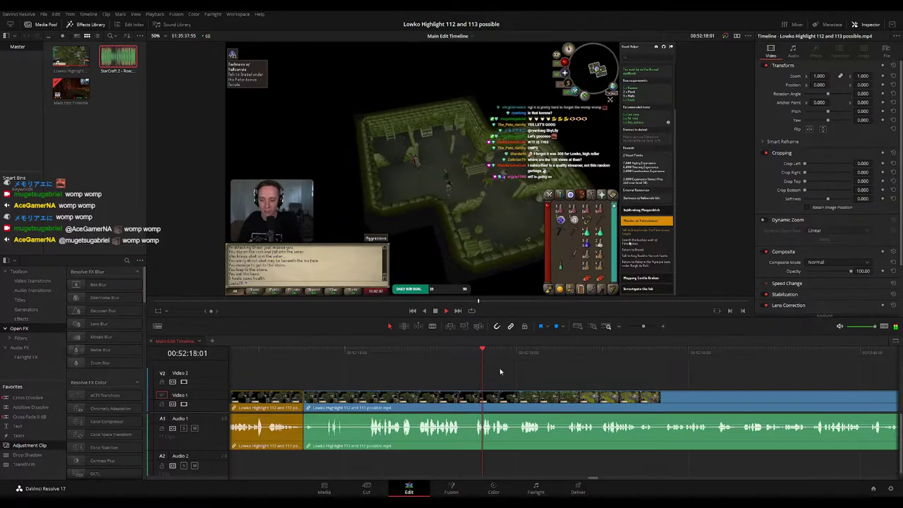
scroll(564, 379, "right", 3)
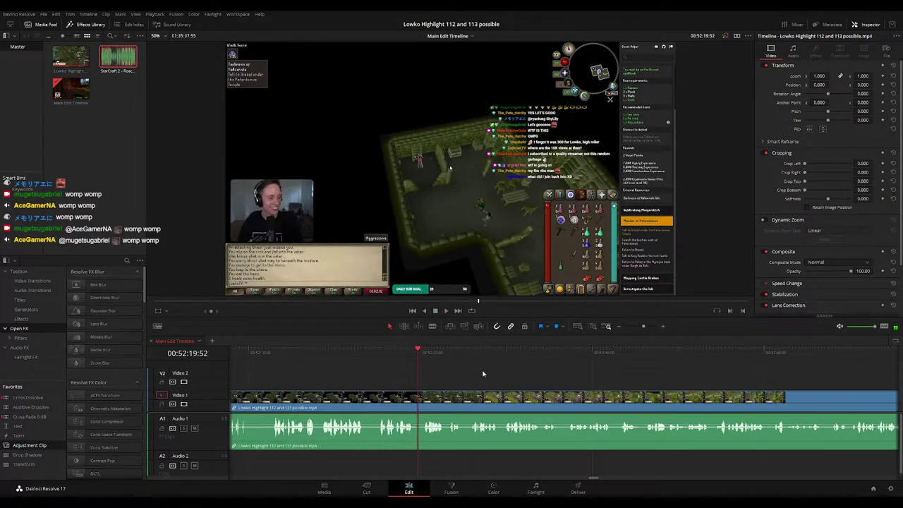
scroll(447, 377, "right", 3)
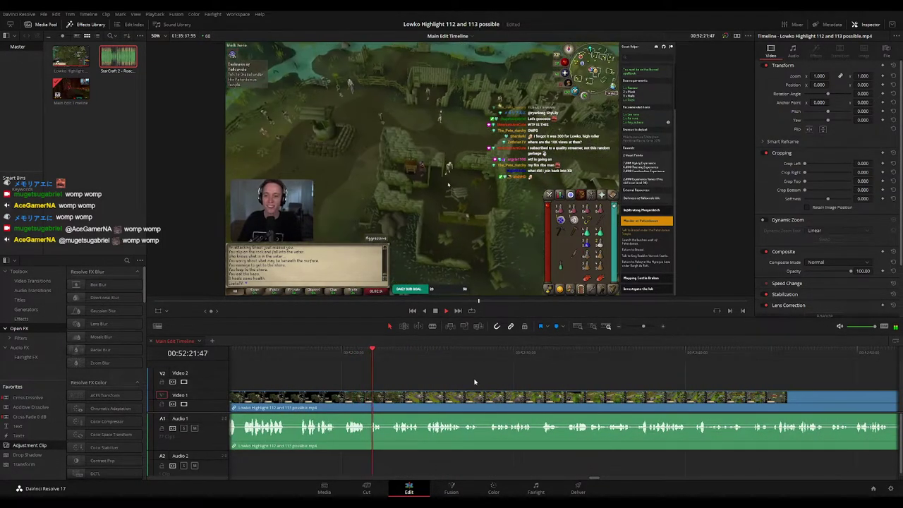
scroll(437, 379, "right", 1)
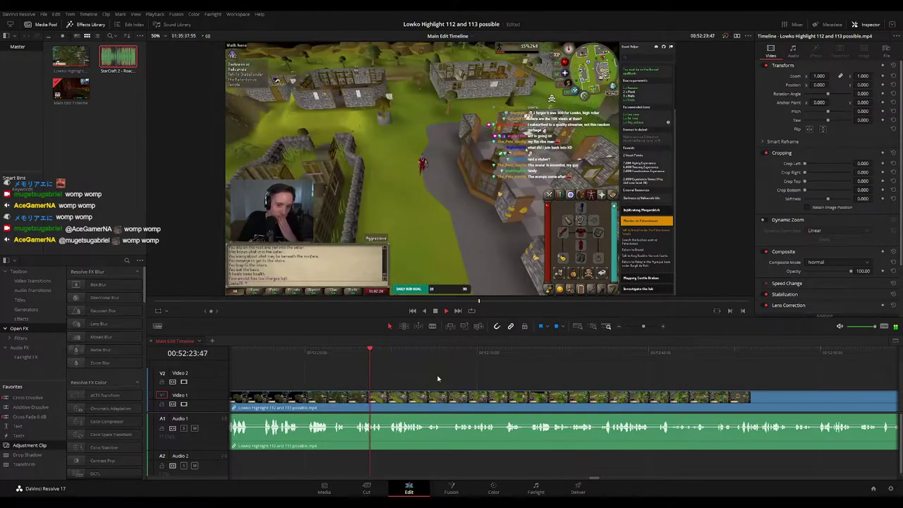
scroll(428, 375, "right", 2)
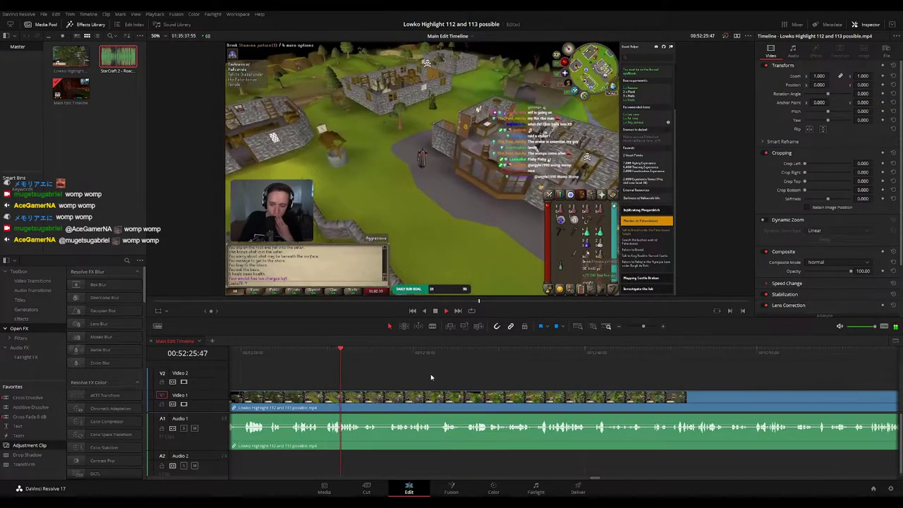
scroll(401, 376, "right", 1)
scroll(402, 376, "right", 1)
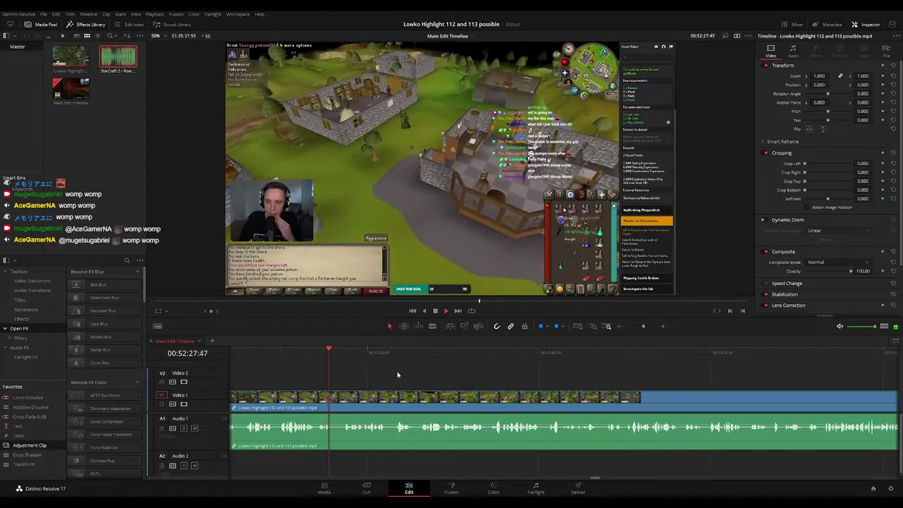
scroll(432, 380, "right", 1)
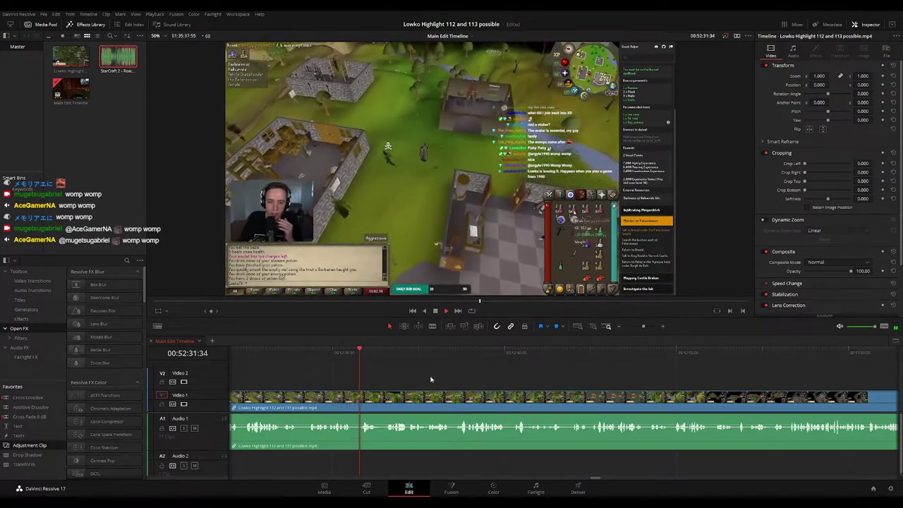
Review the footage from about 00:52:31 to 00:52:53, through the river meadow, the world map and the fairy ring travel
scroll(479, 381, "right", 1)
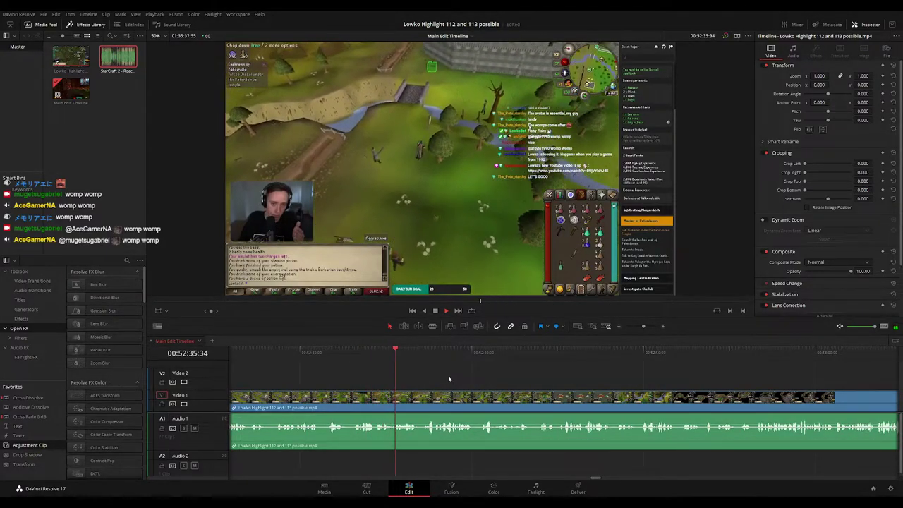
left_click_drag(498, 379, 460, 378)
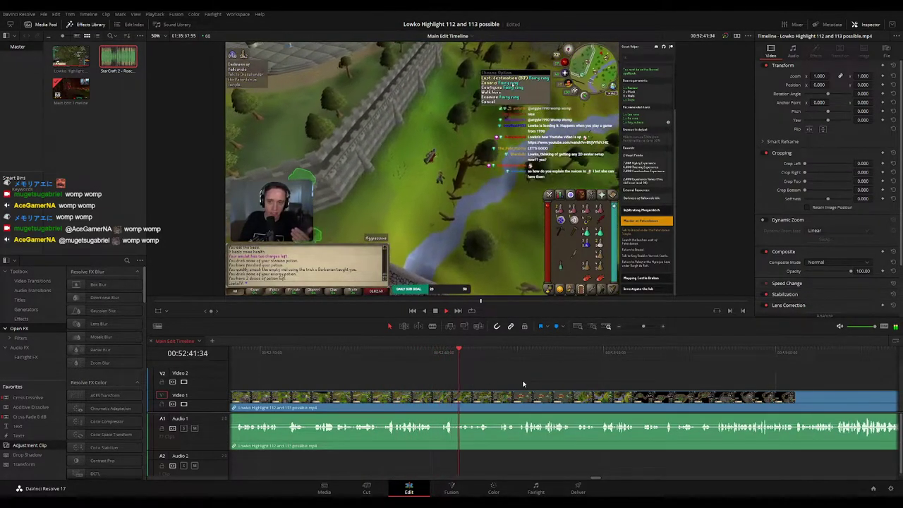
scroll(455, 373, "right", 2)
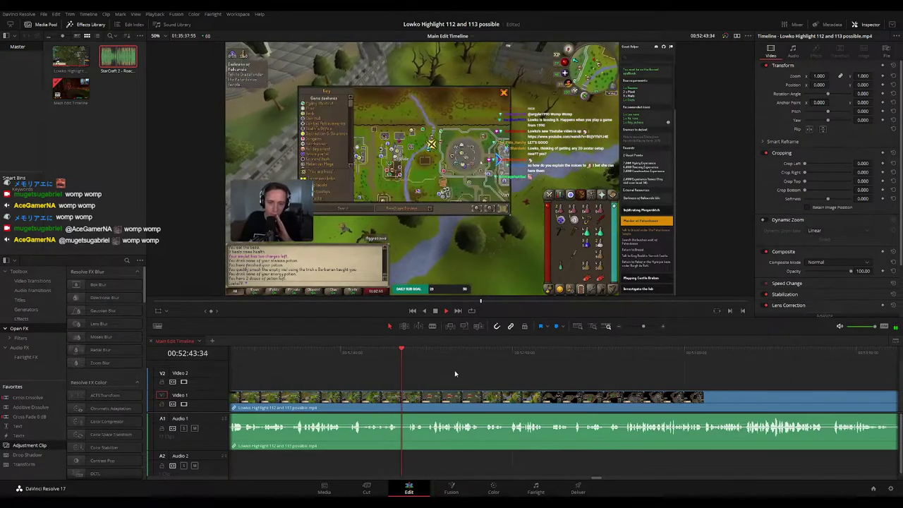
scroll(487, 376, "right", 1)
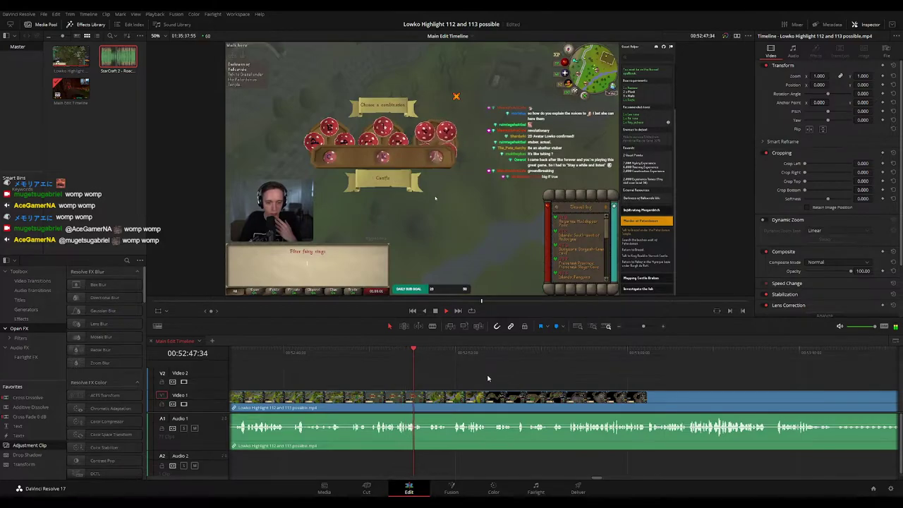
scroll(486, 379, "right", 2)
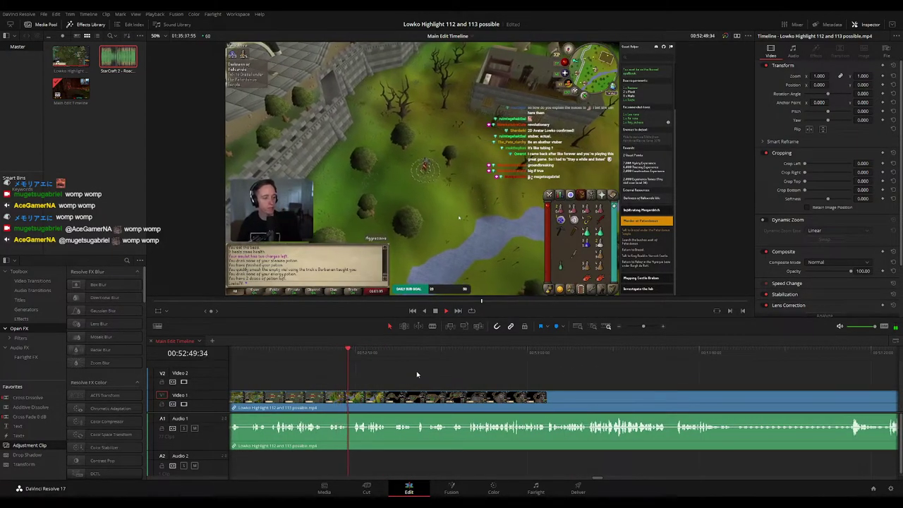
scroll(437, 366, "right", 1)
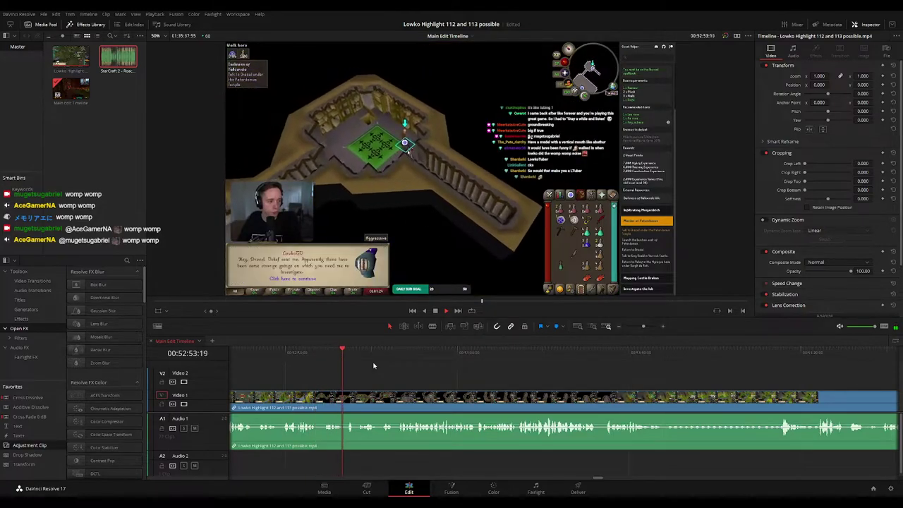
Review the footage from about 00:52:53 to 00:53:24, through the underground temple, the climb outside and the search of the bushes
scroll(381, 368, "right", 1)
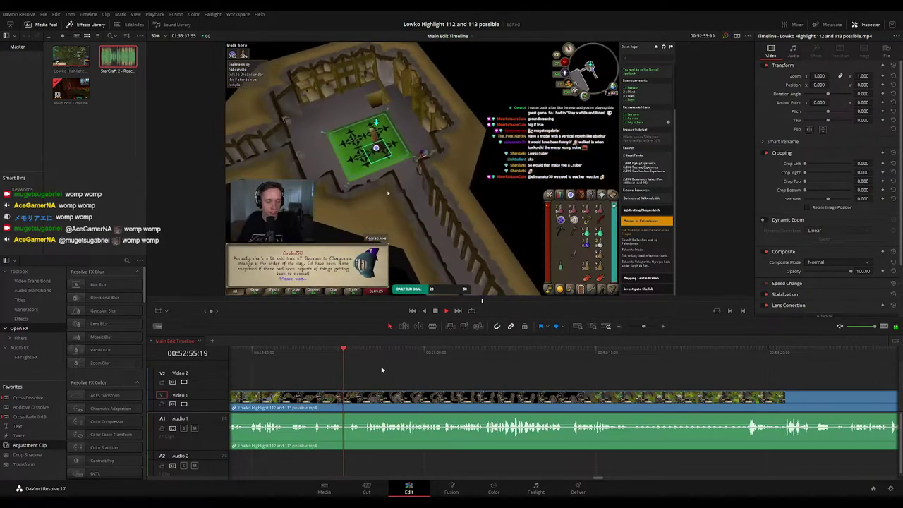
left_click_drag(443, 372, 390, 366)
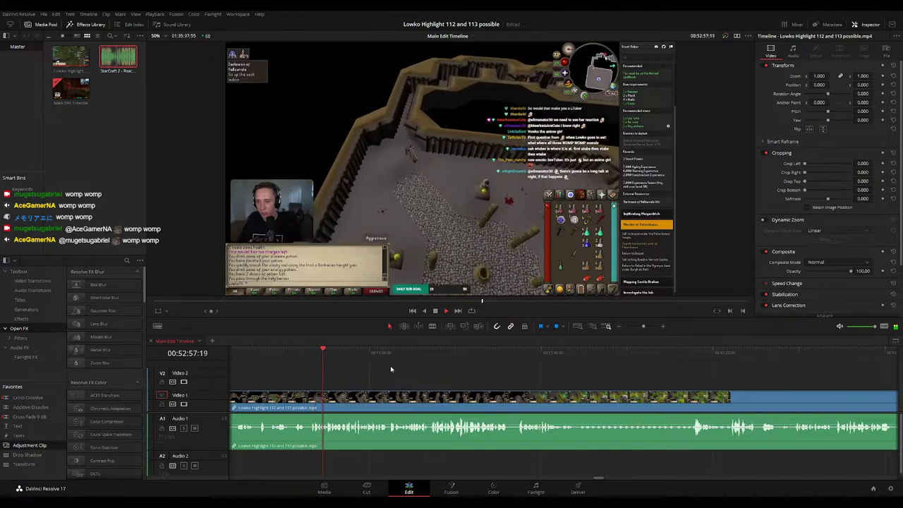
left_click_drag(450, 370, 418, 368)
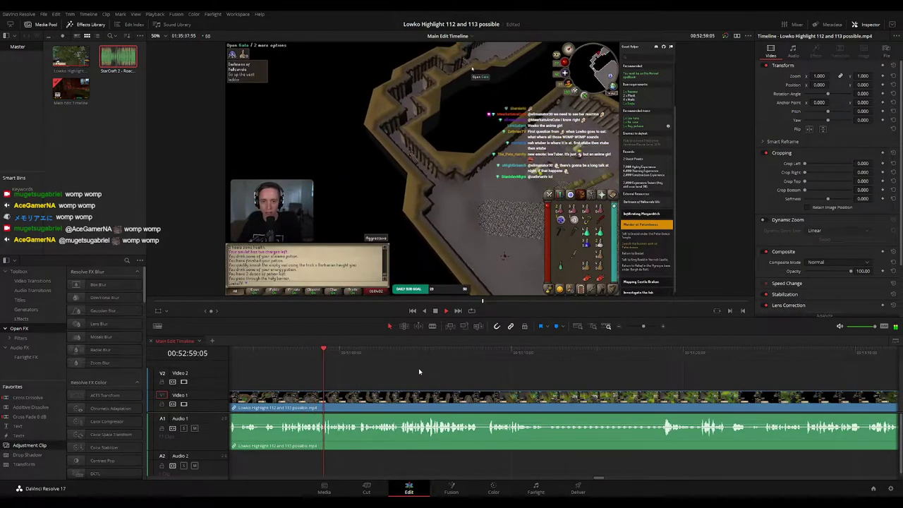
scroll(430, 374, "right", 1)
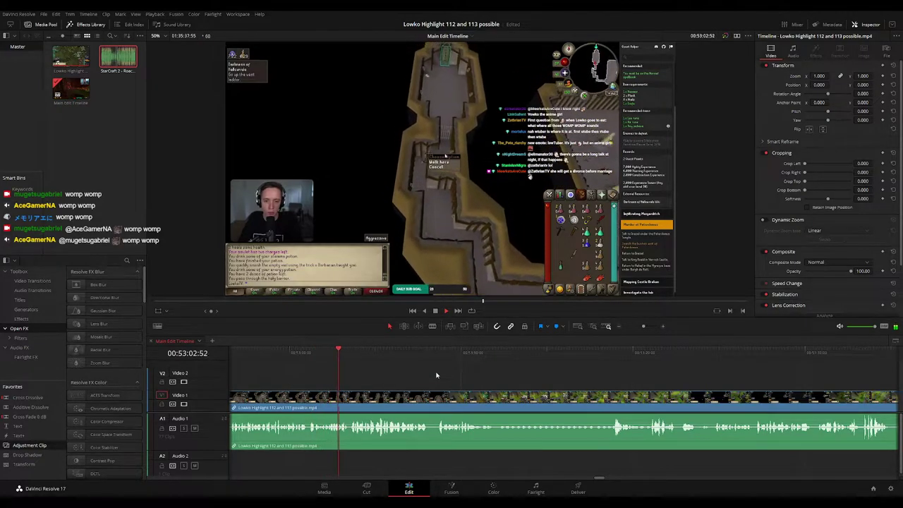
left_click_drag(436, 375, 383, 368)
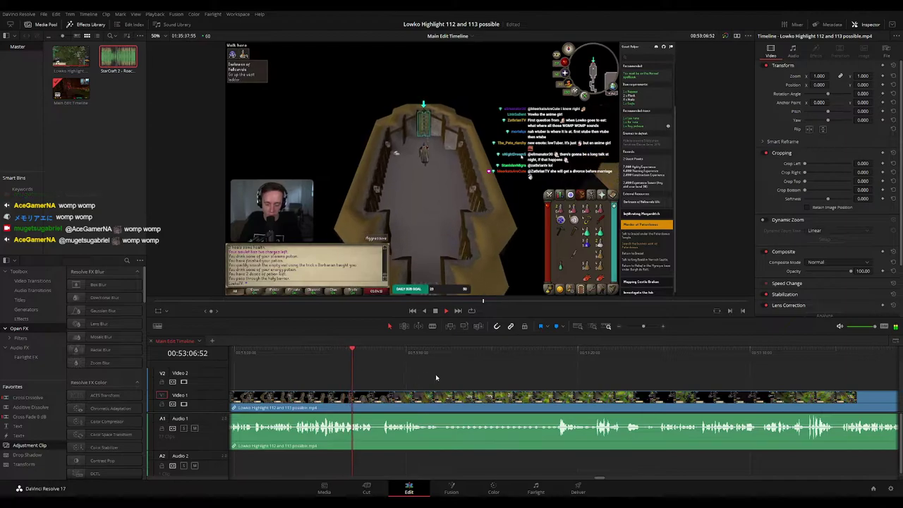
scroll(435, 374, "right", 1)
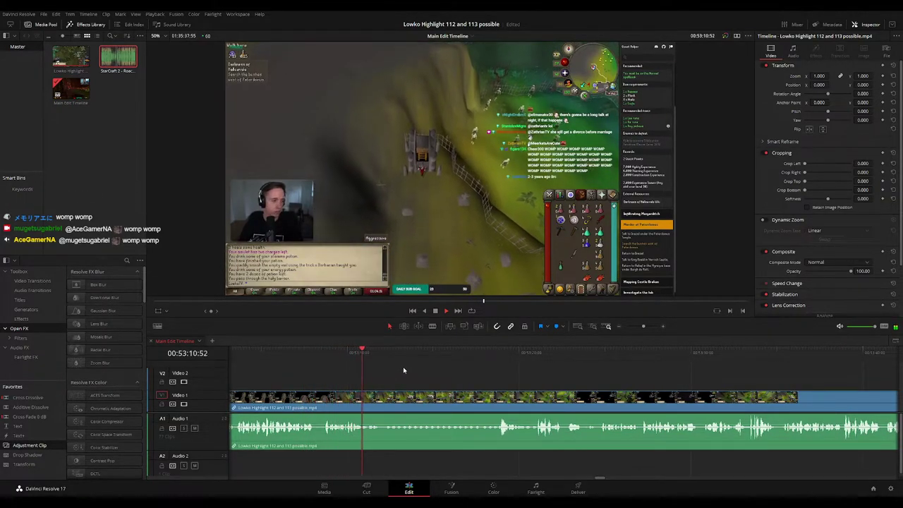
scroll(413, 373, "right", 1)
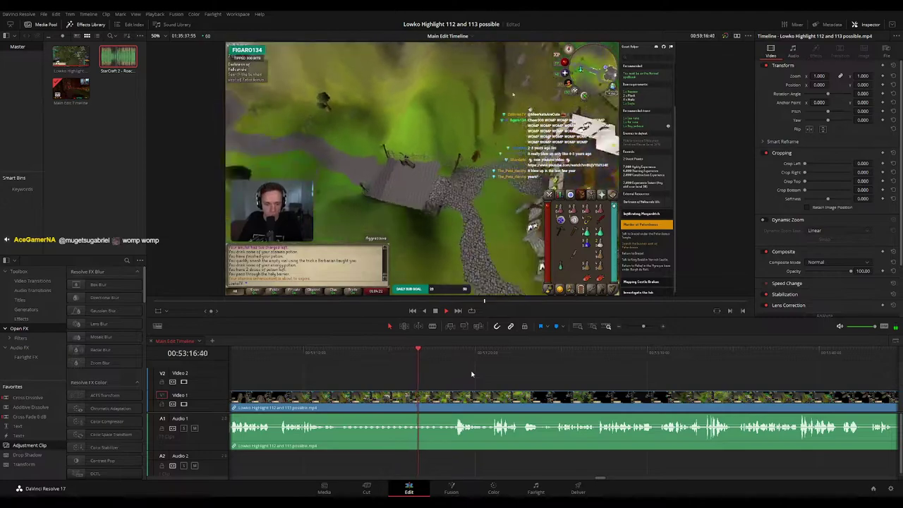
scroll(447, 368, "right", 2)
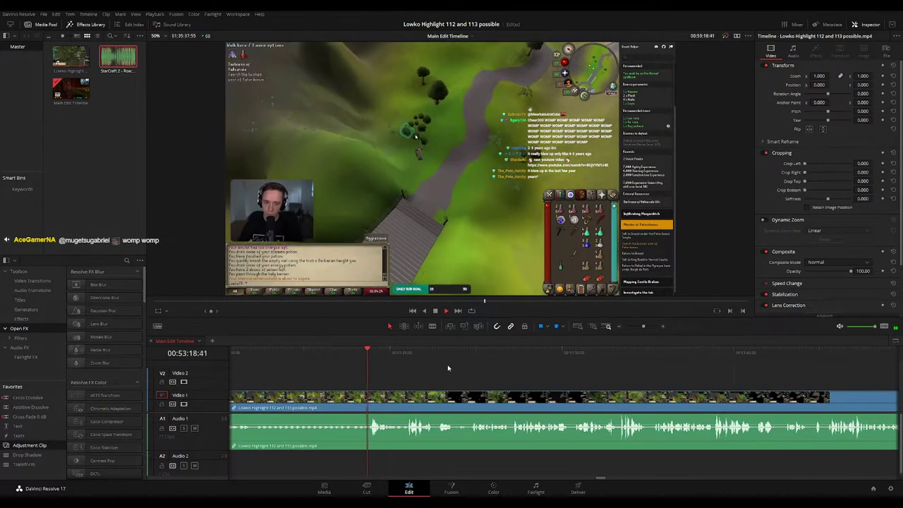
scroll(430, 363, "right", 2)
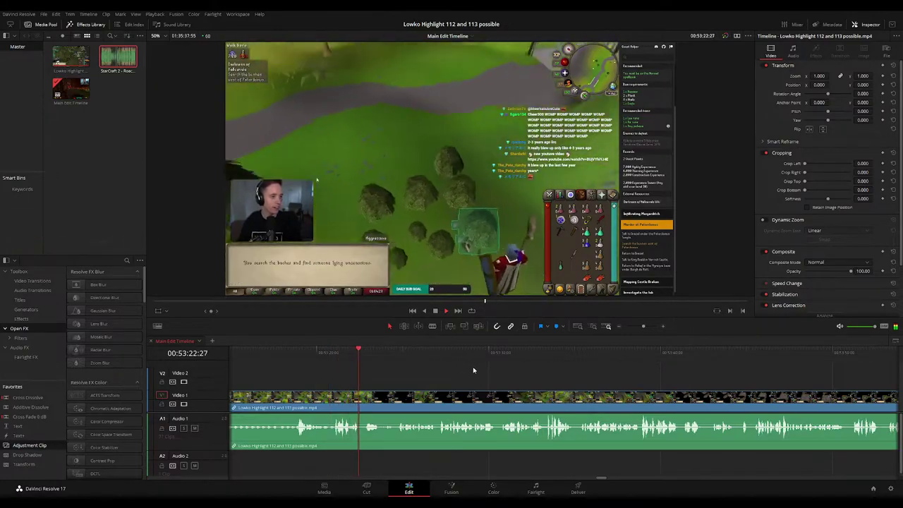
scroll(459, 368, "right", 2)
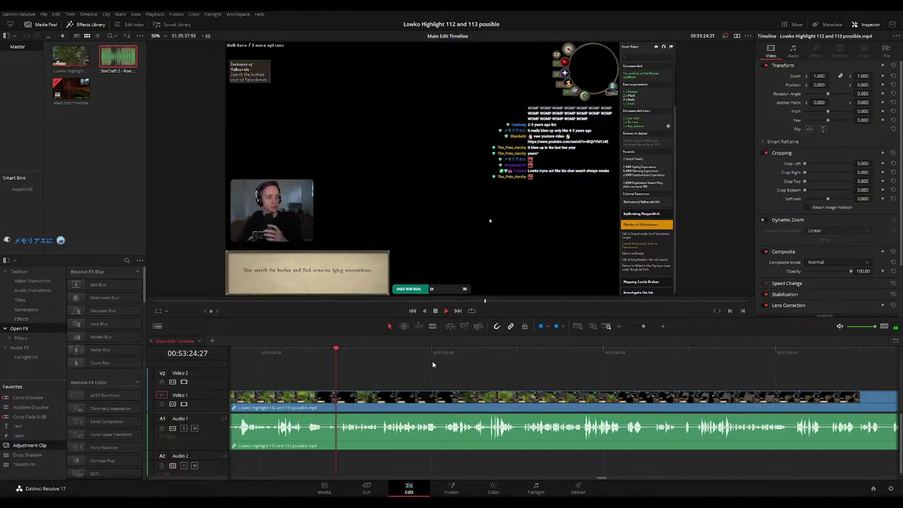
Cut out the roughly one-second section after the bush search at about 00:53:23, closing the gap, and colour the clip before it orange
key("b")
left_click(324, 397)
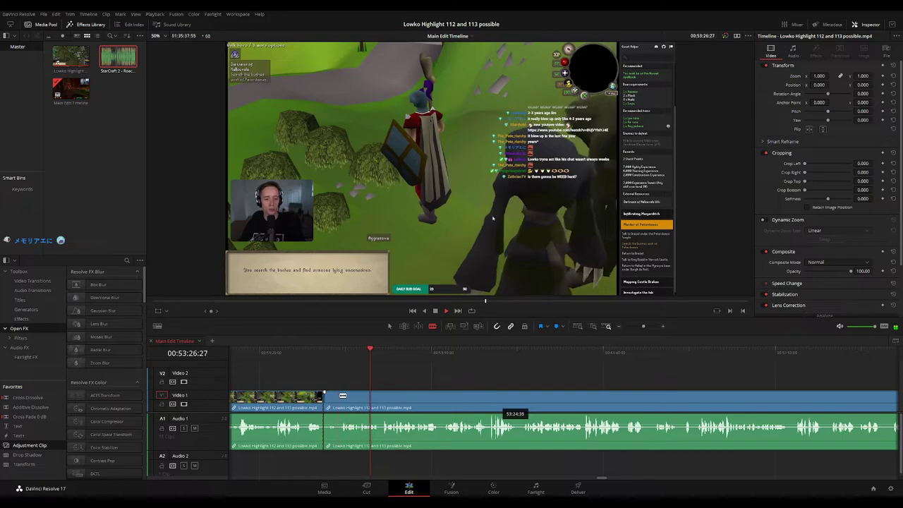
left_click(339, 397)
key("a")
left_click(335, 398)
key("Delete")
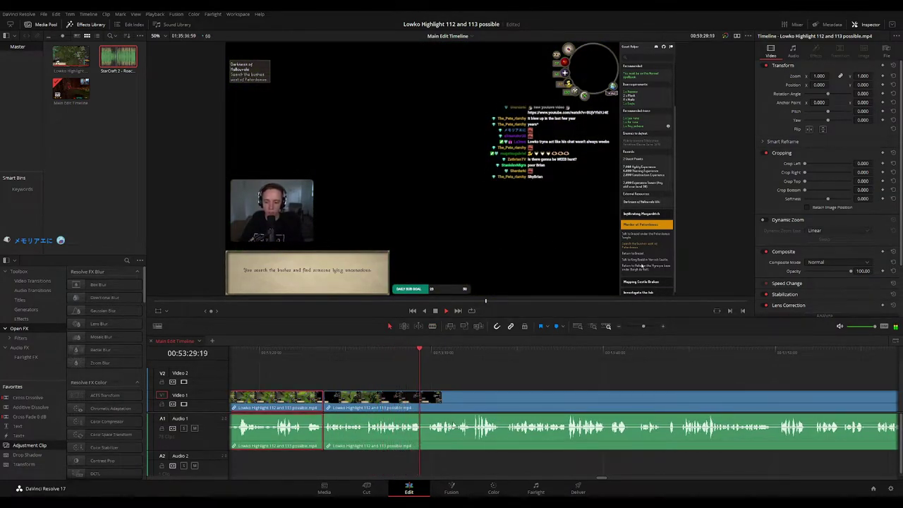
key("F1")
Review the footage from about 00:53:29 to 00:53:41, through the return over the hills and down the trapdoor
left_click(499, 379)
left_click_drag(498, 380, 415, 360)
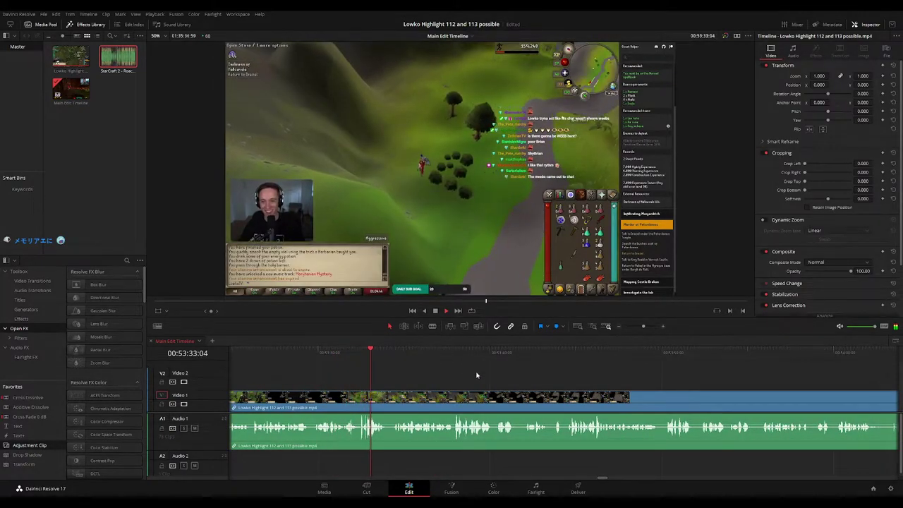
scroll(421, 365, "right", 2)
scroll(447, 372, "right", 1)
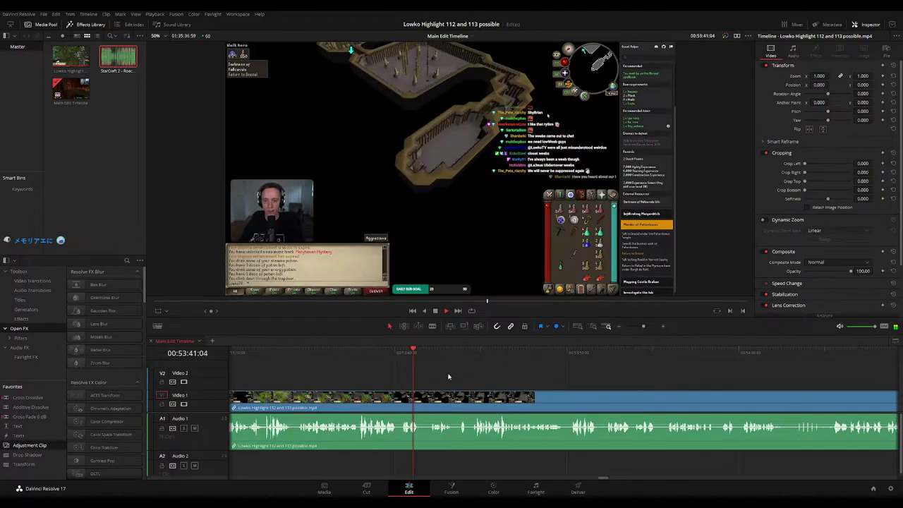
Go back to 00:53:36:01, at the view of the temple ruins, and place an Adjustment Clip on Video 2 starting there
left_click(301, 352)
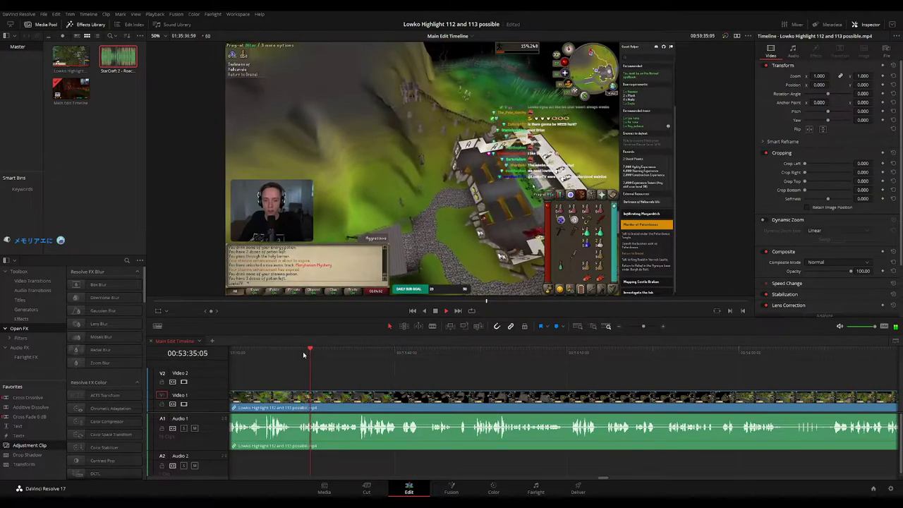
key("space")
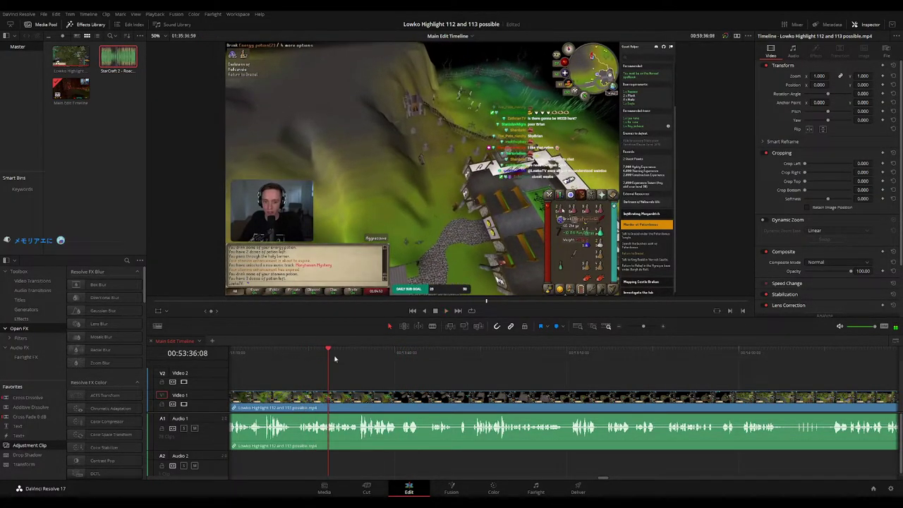
left_click_drag(330, 355, 326, 356)
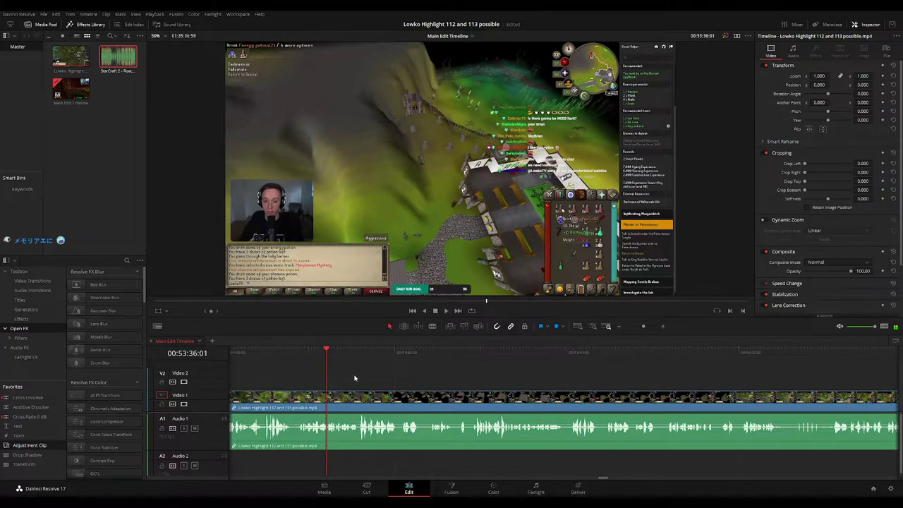
scroll(355, 378, "down", 5)
scroll(574, 381, "up", 3)
scroll(583, 379, "down", 3)
scroll(586, 379, "up", 5)
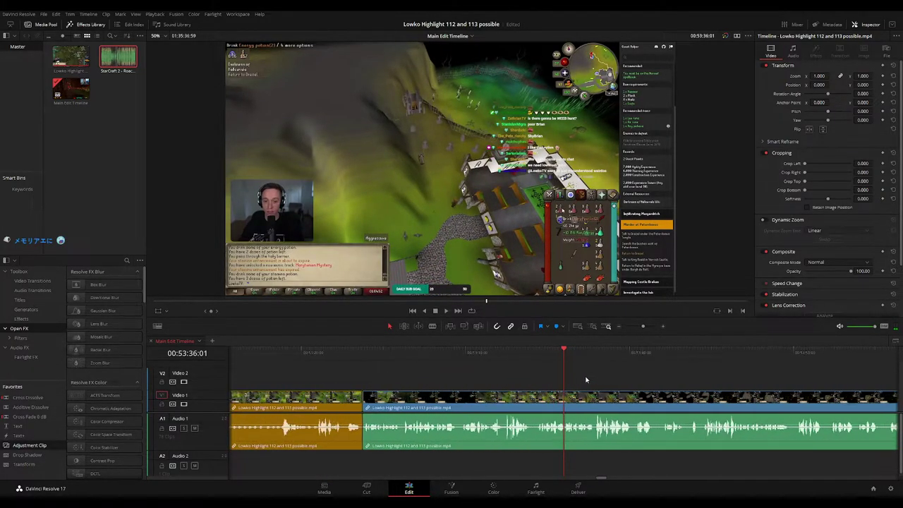
scroll(585, 379, "right", 5)
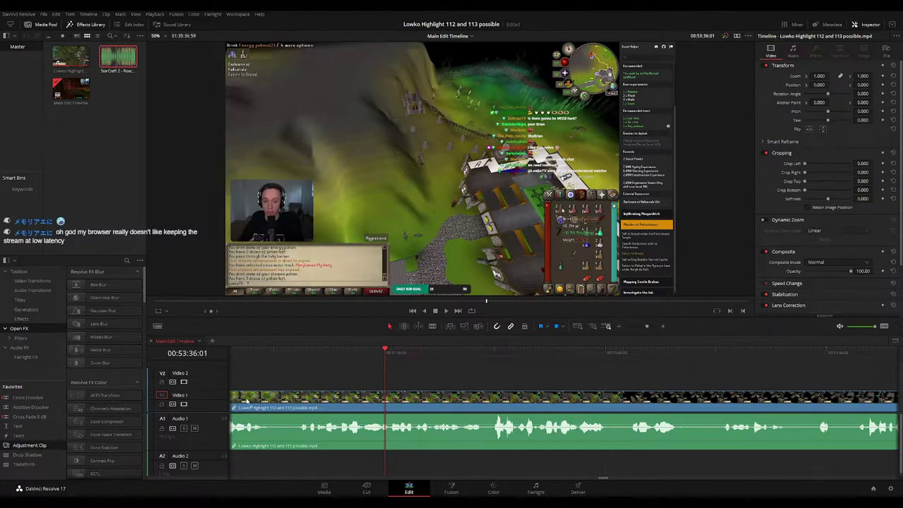
left_click_drag(247, 401, 384, 385)
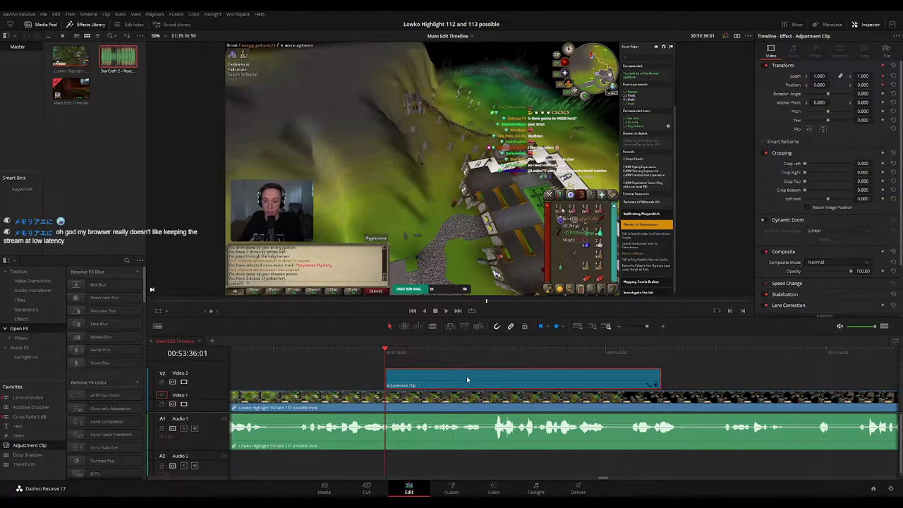
Keyframe the adjustment clip at 00:53:36:07 with zoom 1.930 and position X 1157, Y 112, then preview the punch-in on the webcam
key("Right")
key("Right")
key("Right")
key("Right")
key("Right")
key("Right")
key("Right")
key("Right")
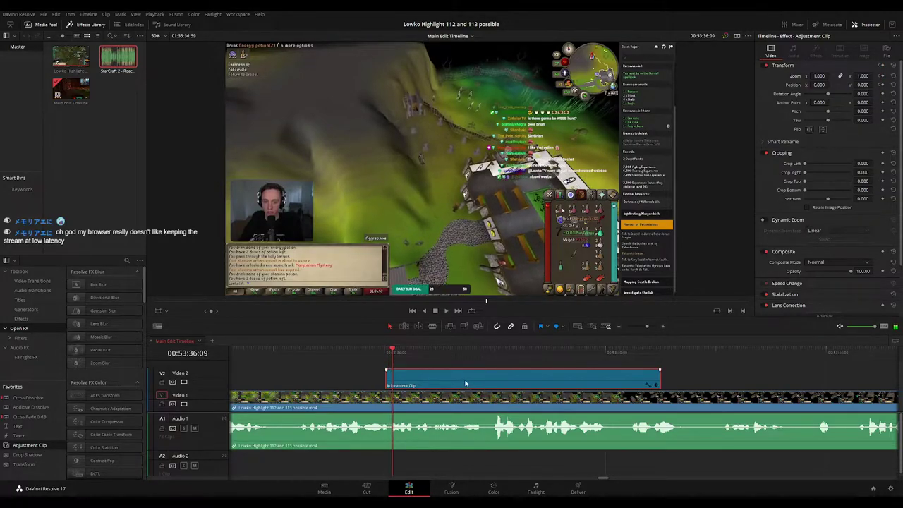
left_click_drag(818, 76, 875, 85)
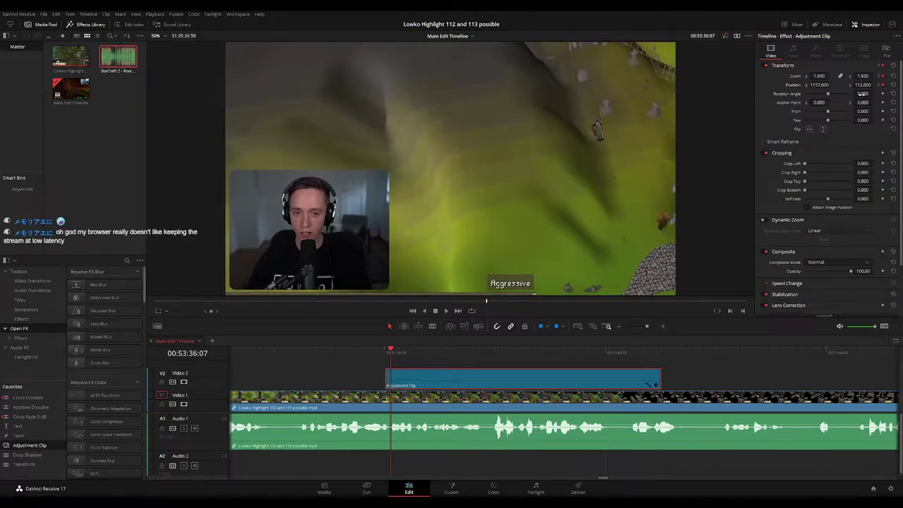
left_click(391, 354)
key("space")
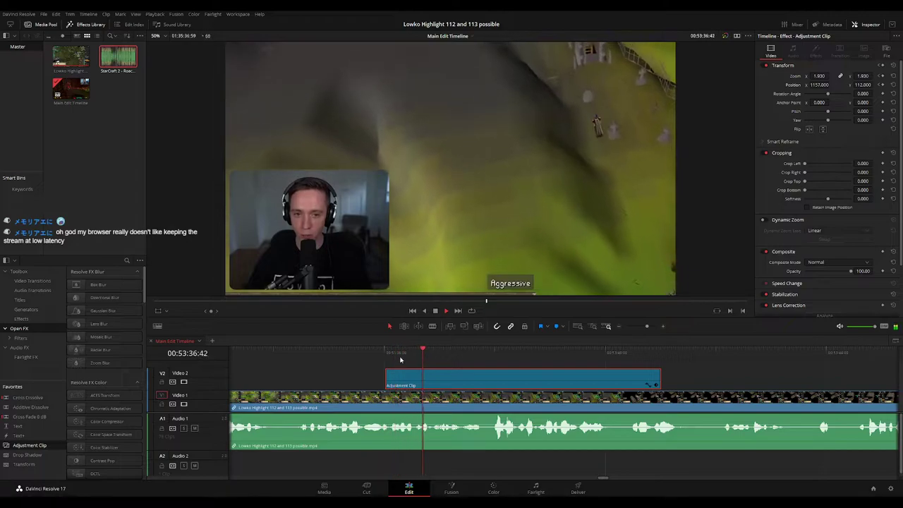
left_click(387, 357)
key("space")
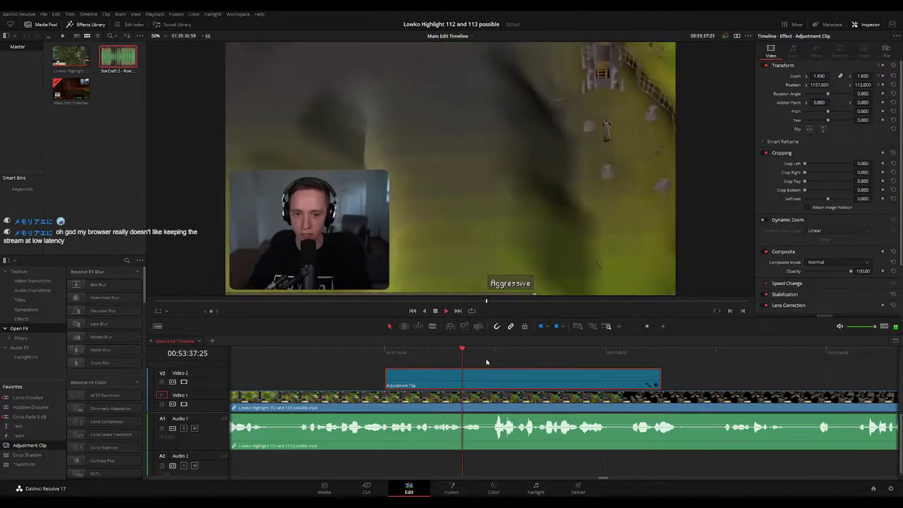
Expand the adjustment clip's Transform keyframe tracks and add a position keyframe at 00:53:37:52
left_click(655, 385)
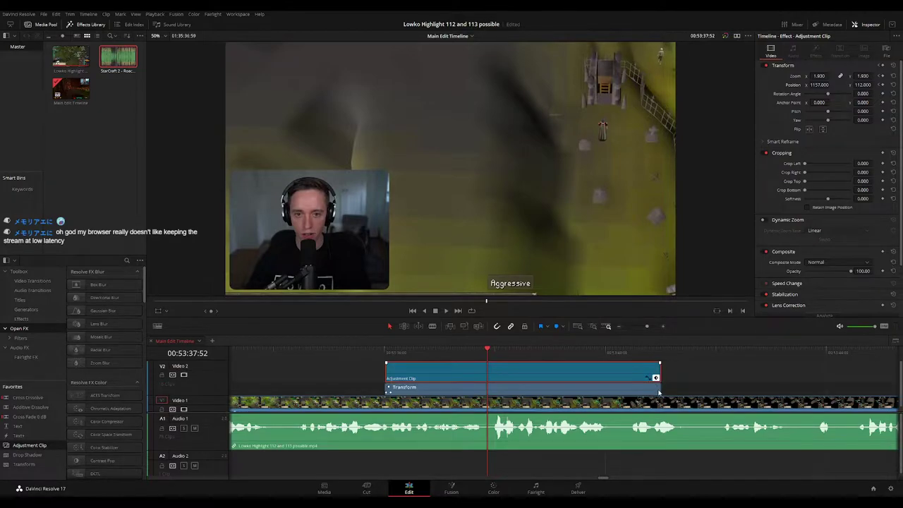
left_click(387, 387)
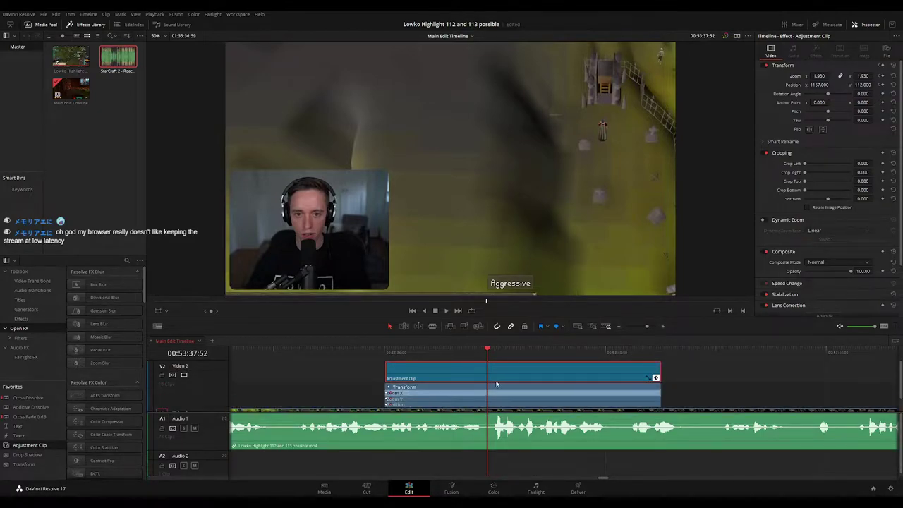
left_click_drag(406, 388, 390, 404)
left_click(818, 84)
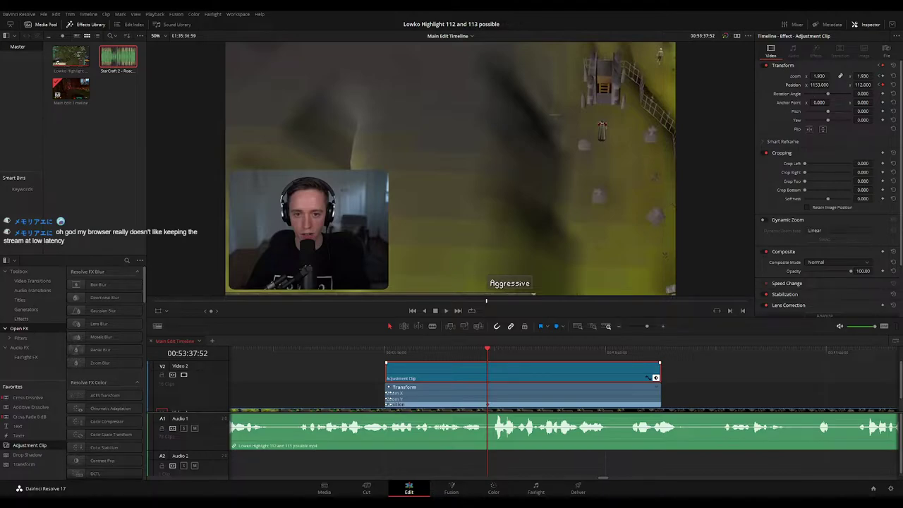
left_click(818, 76)
left_click(388, 399)
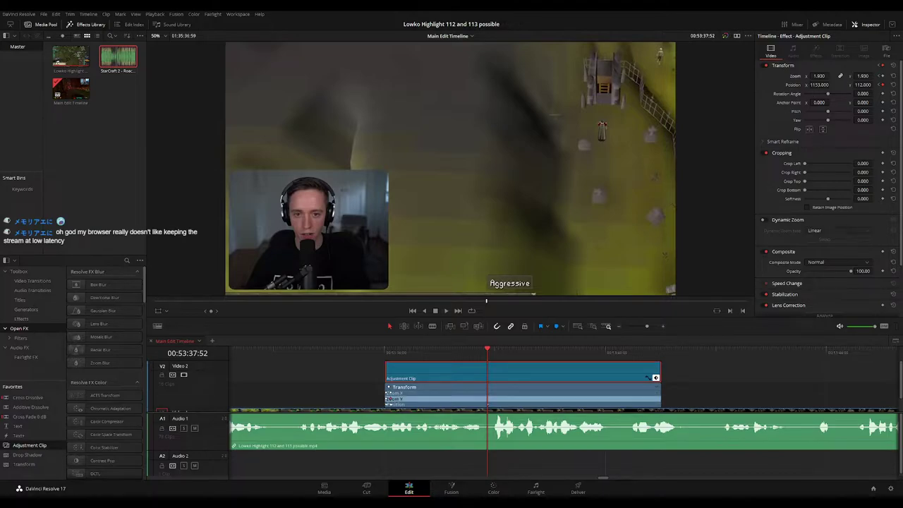
left_click(387, 404)
left_click(390, 351)
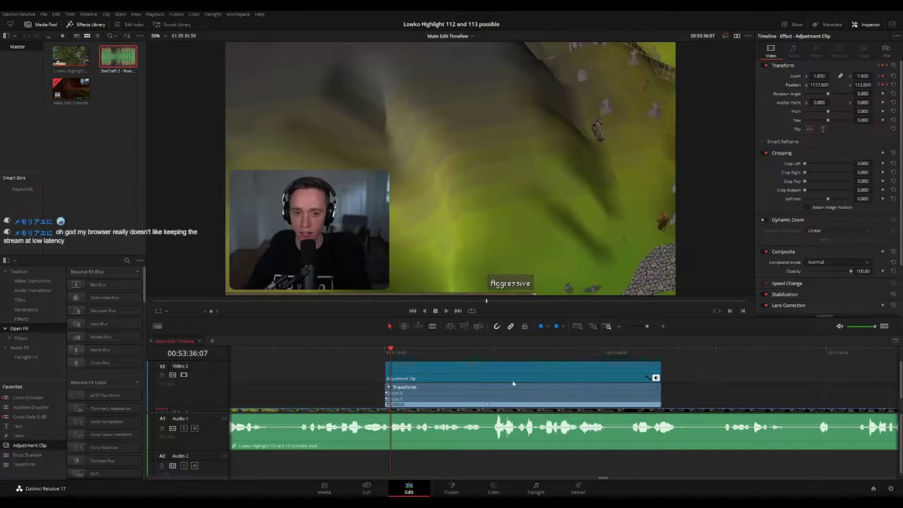
At the 00:53:37:52 keyframe, set position X to 1157 and add zoom keyframes holding 1.930
key("bracketright")
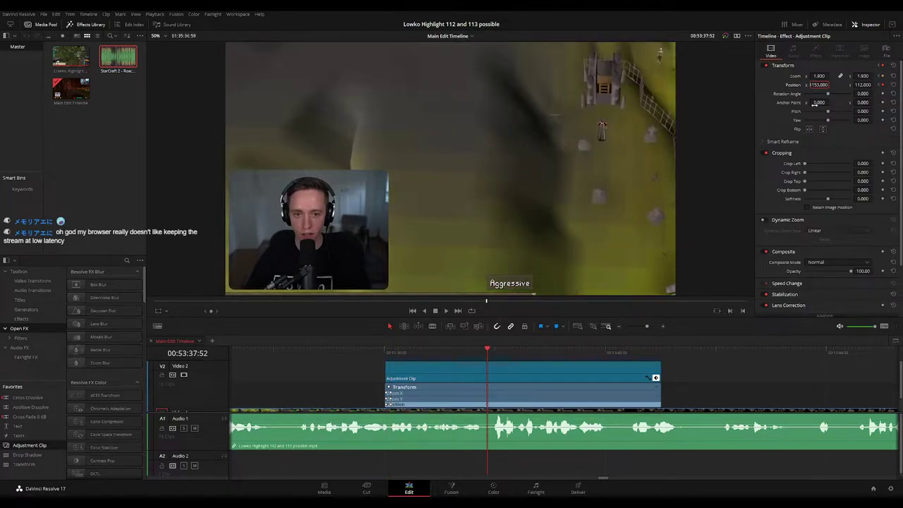
type("7")
key("Return")
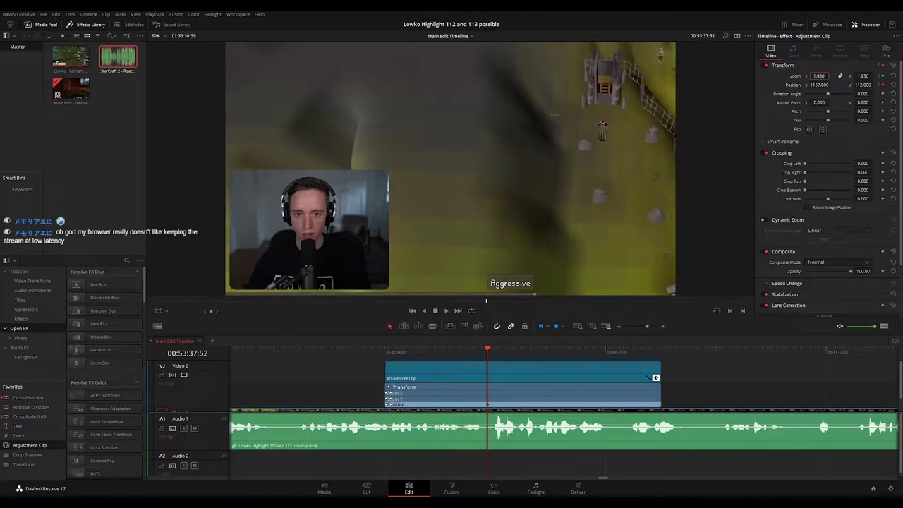
type("1")
key("Return")
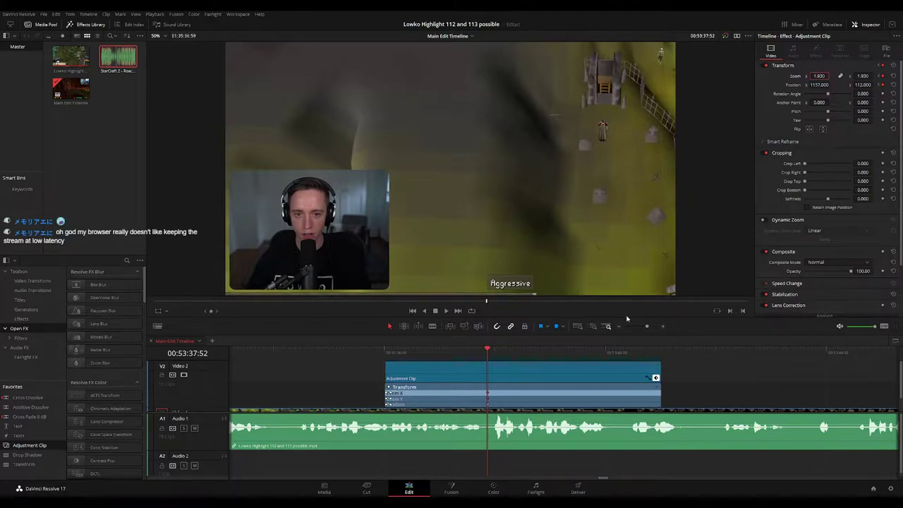
Place the hold keyframes at 00:53:37:49 and keyframe zoom 2.620 with position X 2015, Y 382 at 00:53:37:54
key("space")
key("space")
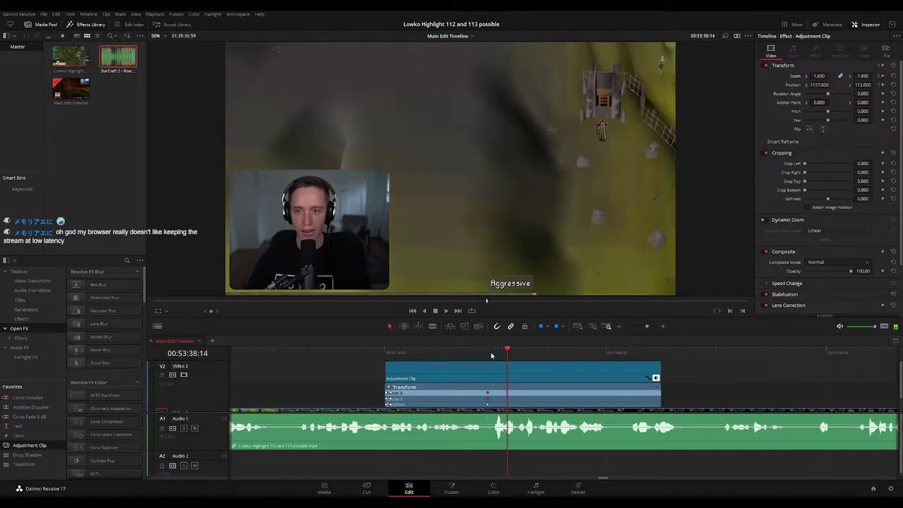
left_click(491, 355)
key("space")
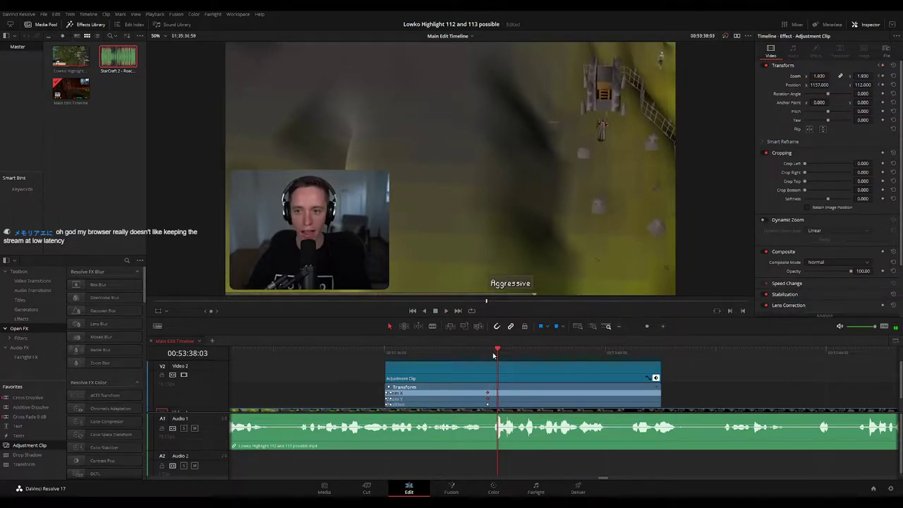
left_click_drag(493, 356, 477, 354)
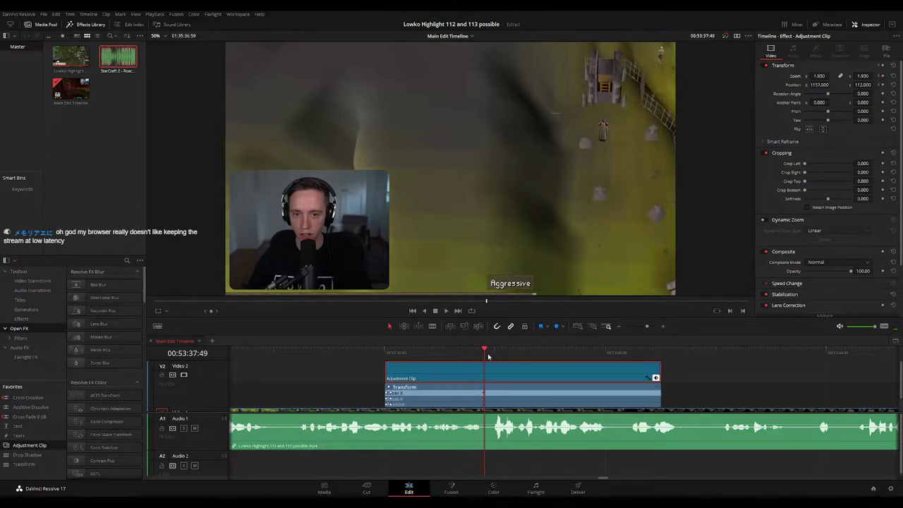
left_click_drag(818, 76, 874, 85)
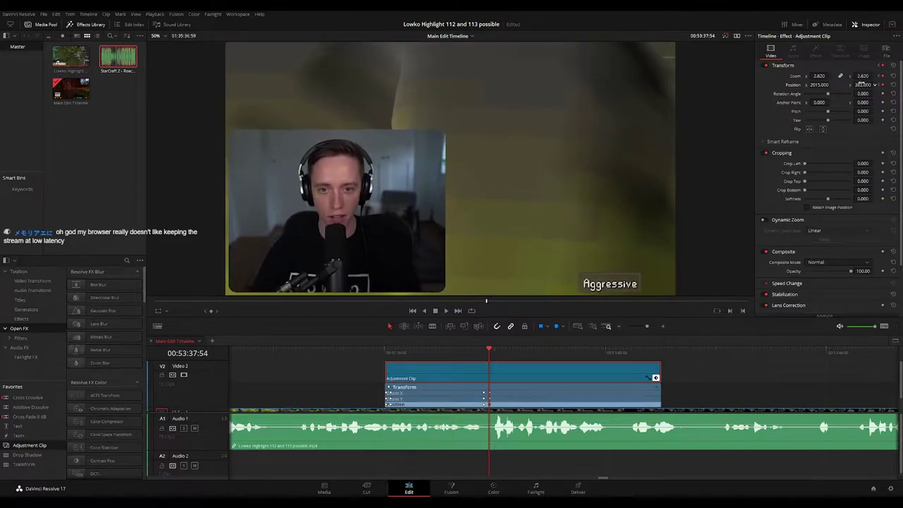
Play back the two-stage zoom and trim the adjustment clip's end to 00:53:40:17
left_click(389, 352)
key("space")
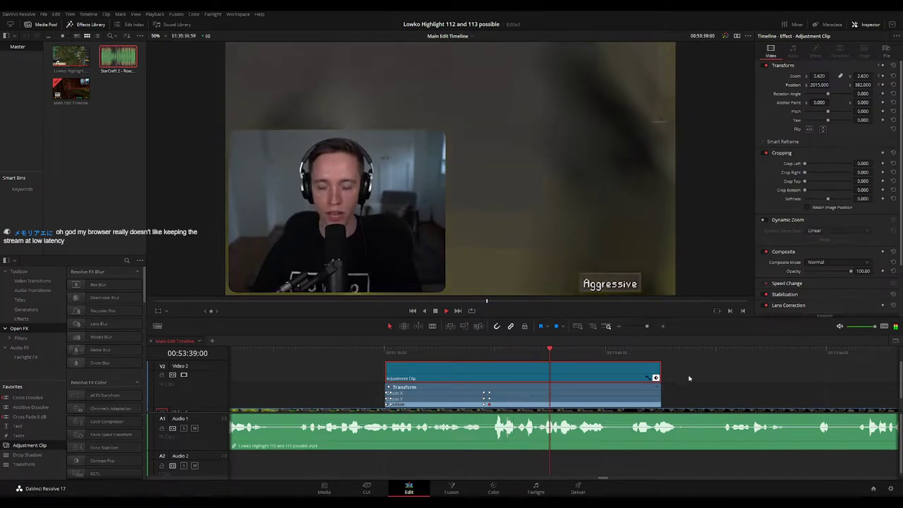
left_click(692, 375)
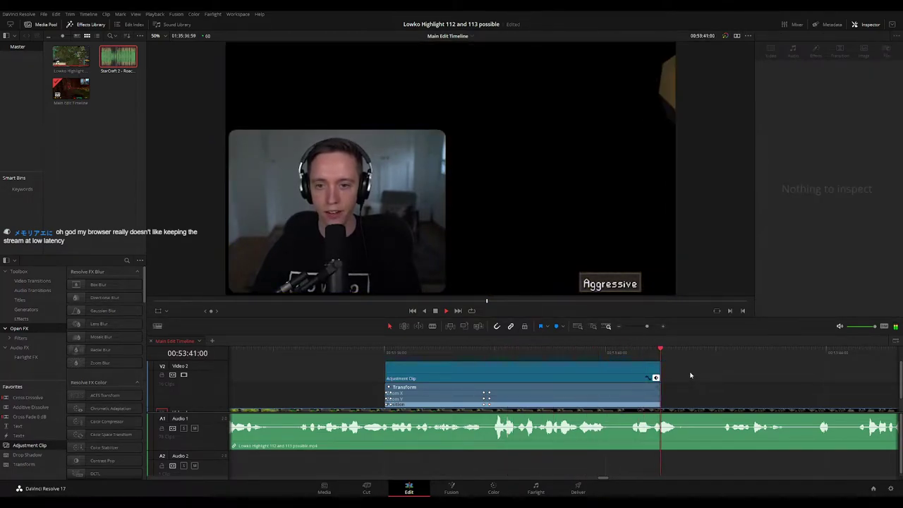
left_click(640, 380)
left_click_drag(659, 368, 619, 368)
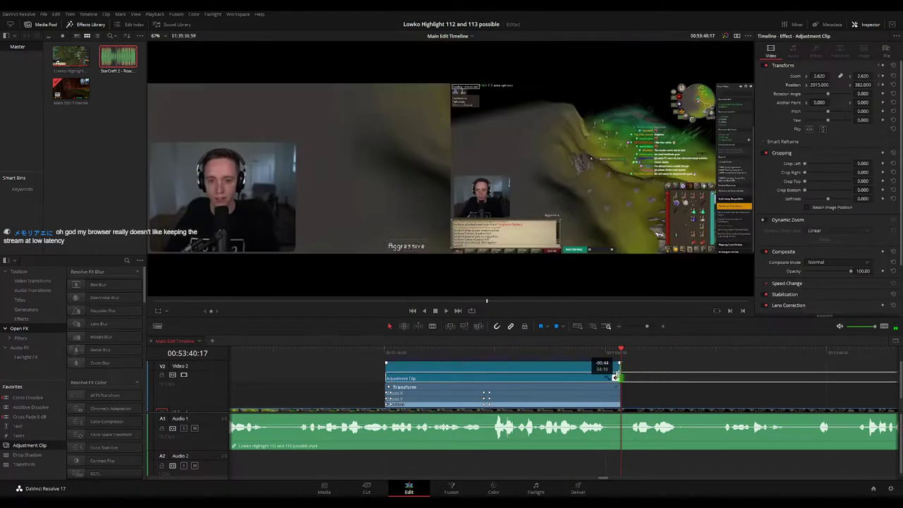
left_click(653, 381)
key("space")
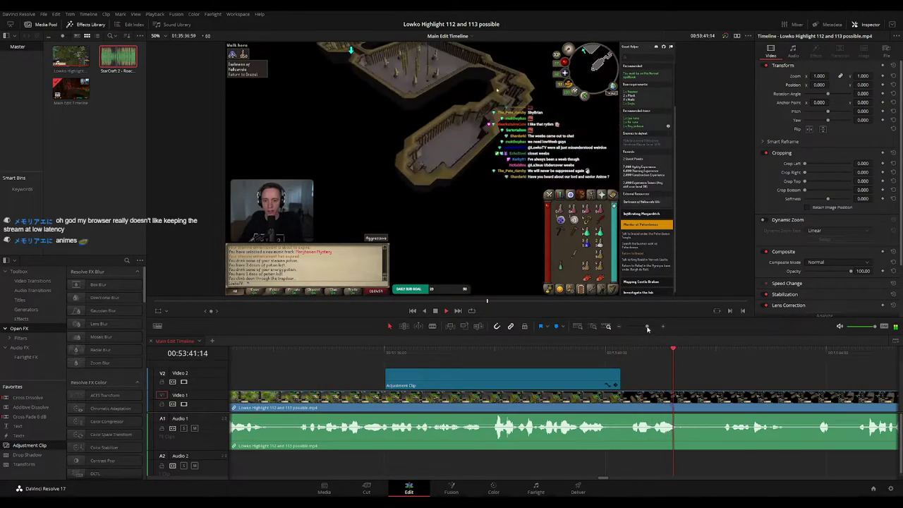
Review the footage following the adjustment clip up to about 00:54:31, looking for the next moment to edit
left_click_drag(647, 327, 640, 327)
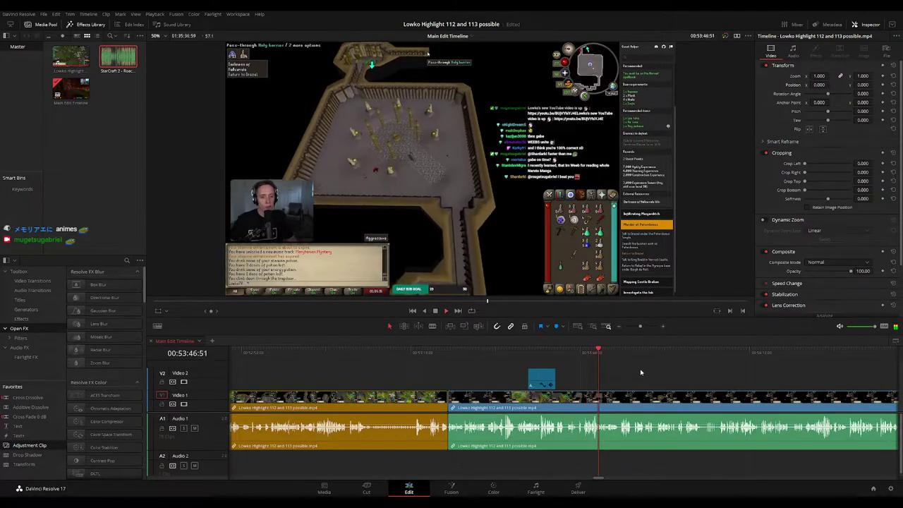
scroll(525, 365, "right", 3)
left_click_drag(641, 327, 644, 326)
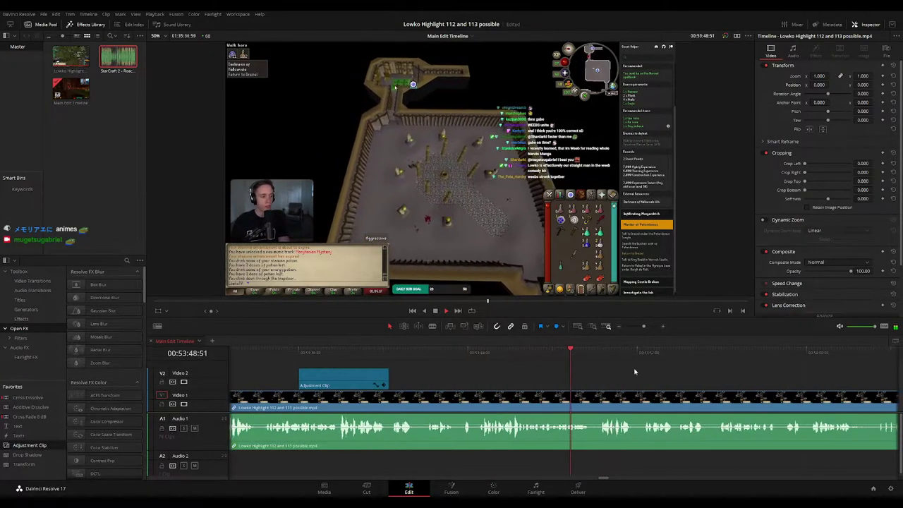
scroll(532, 369, "right", 3)
scroll(508, 366, "right", 3)
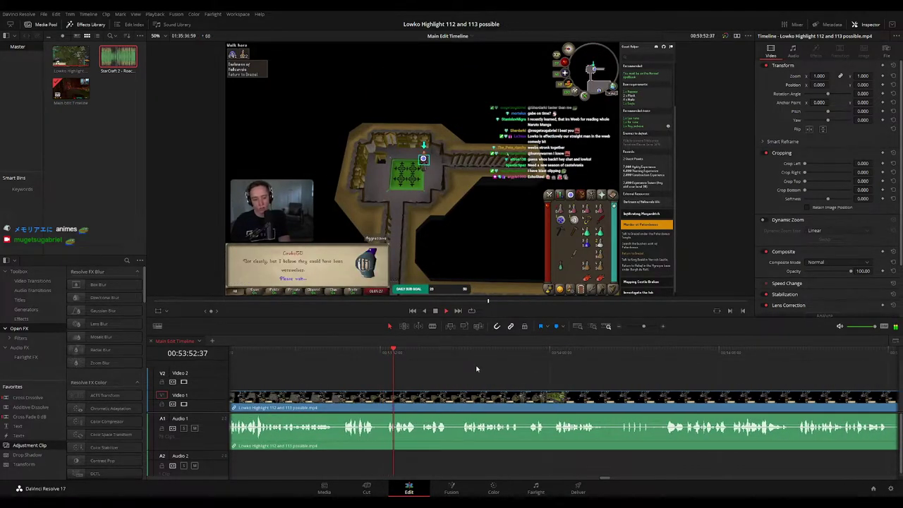
mouse_move(643, 326)
left_mouse_down()
mouse_move(629, 326)
mouse_move(644, 326)
left_mouse_up()
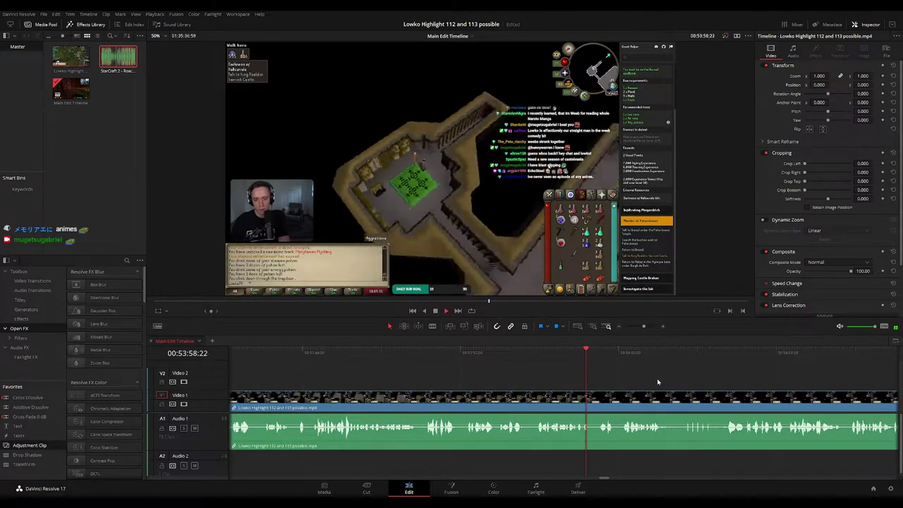
left_click_drag(662, 377, 497, 375)
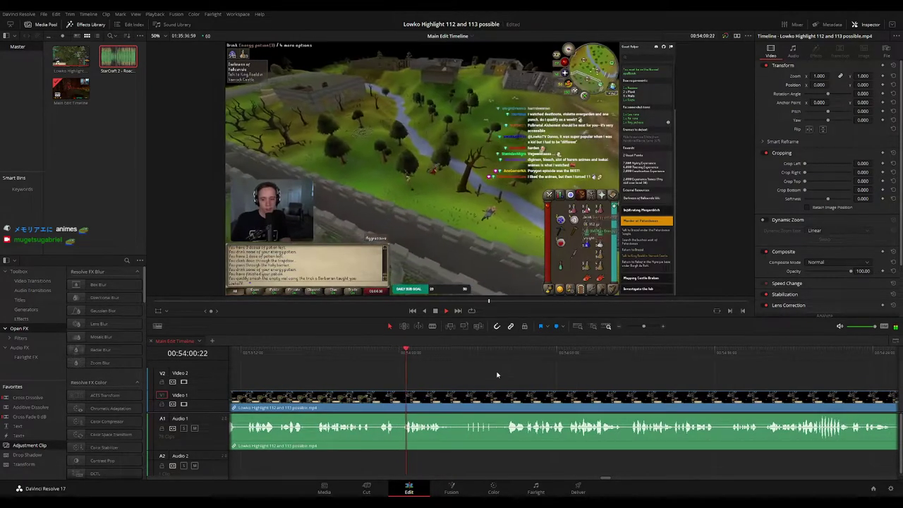
scroll(472, 374, "left", 2)
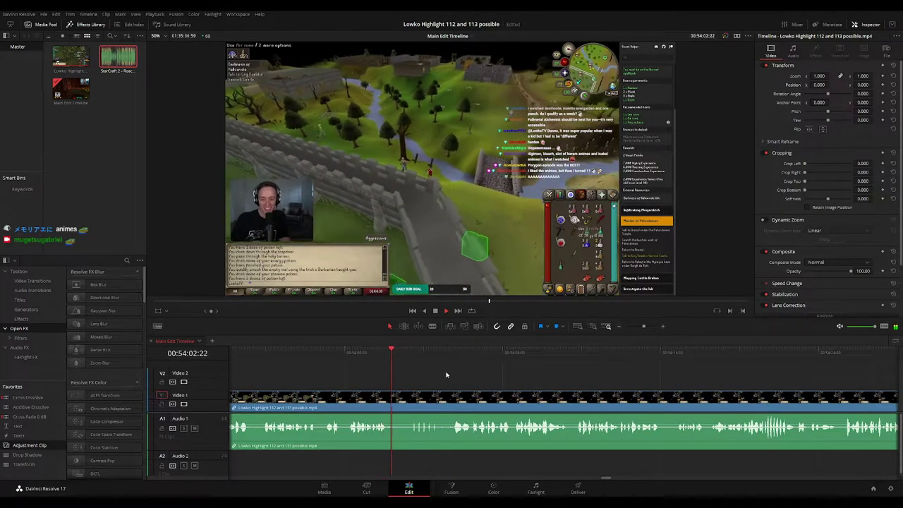
scroll(441, 376, "right", 1)
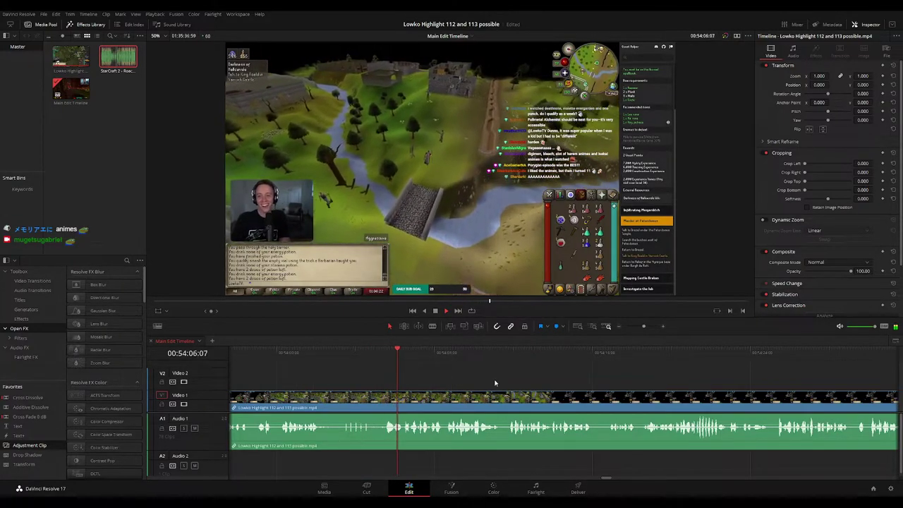
scroll(474, 377, "right", 1)
scroll(454, 373, "right", 1)
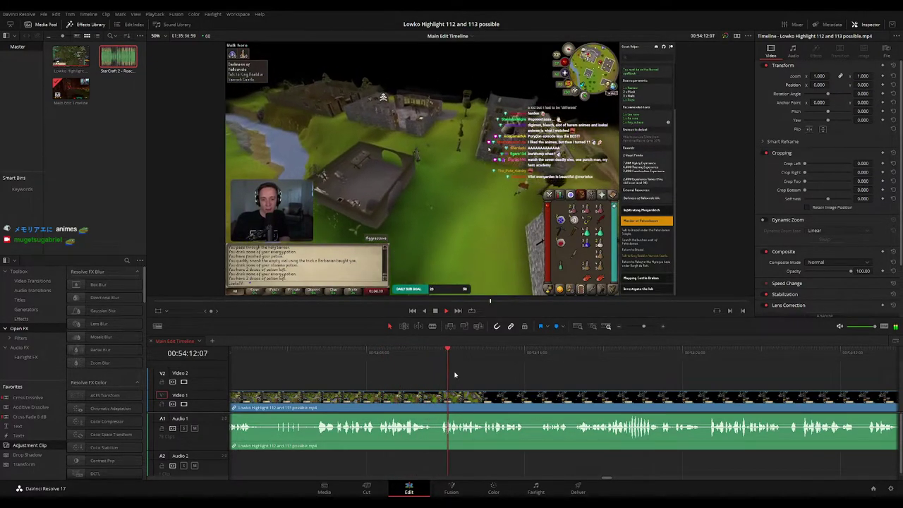
scroll(463, 367, "right", 1)
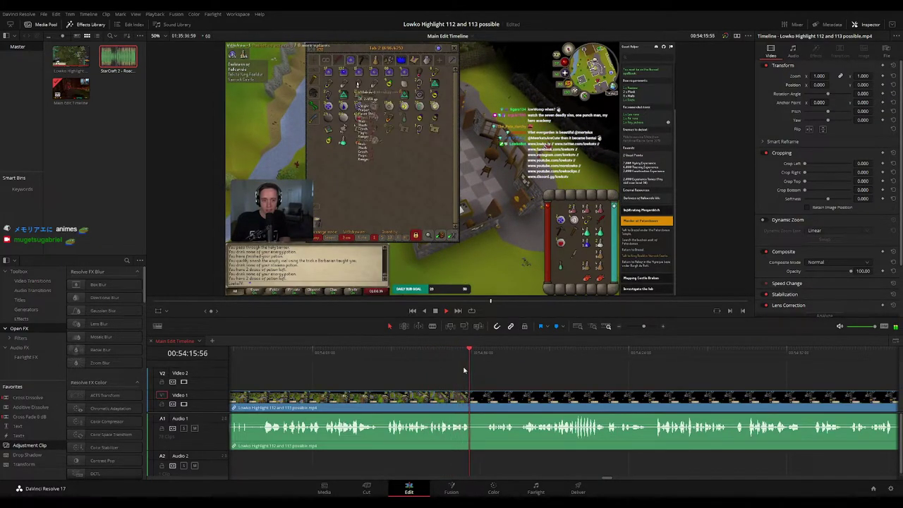
scroll(464, 370, "right", 1)
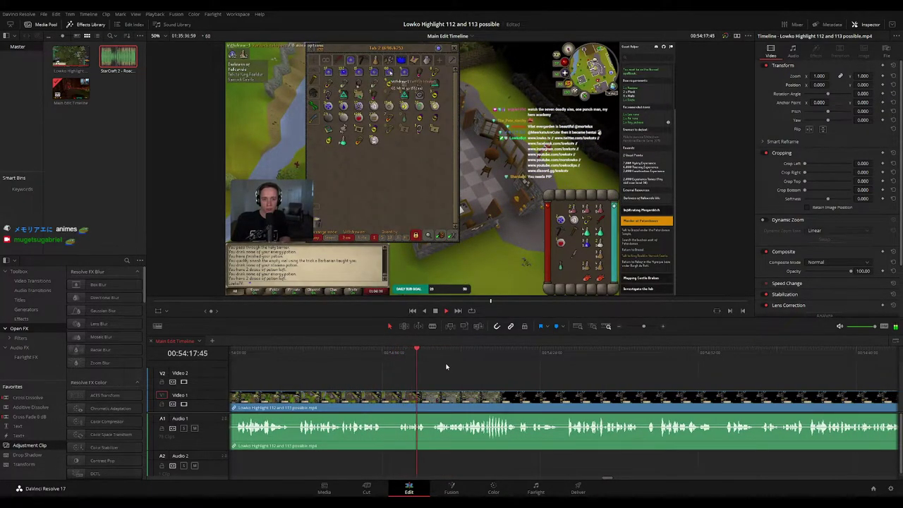
scroll(478, 365, "right", 1)
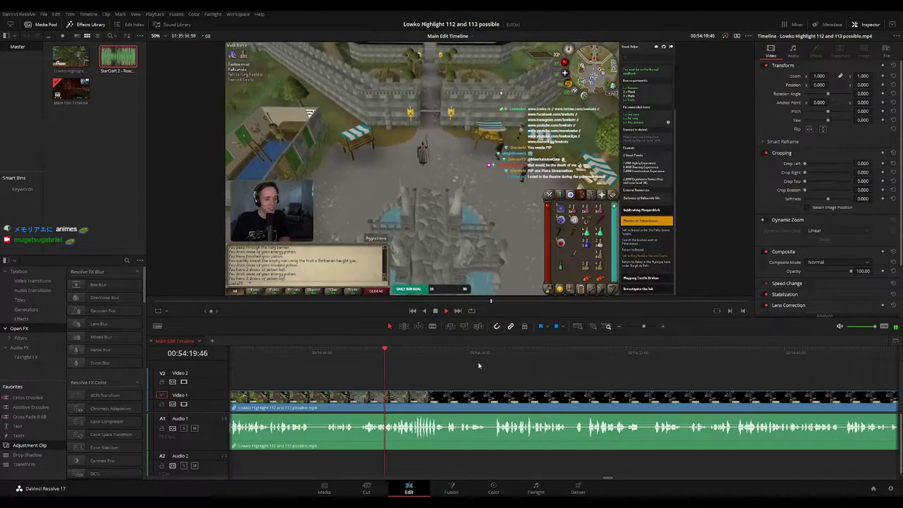
scroll(467, 364, "right", 1)
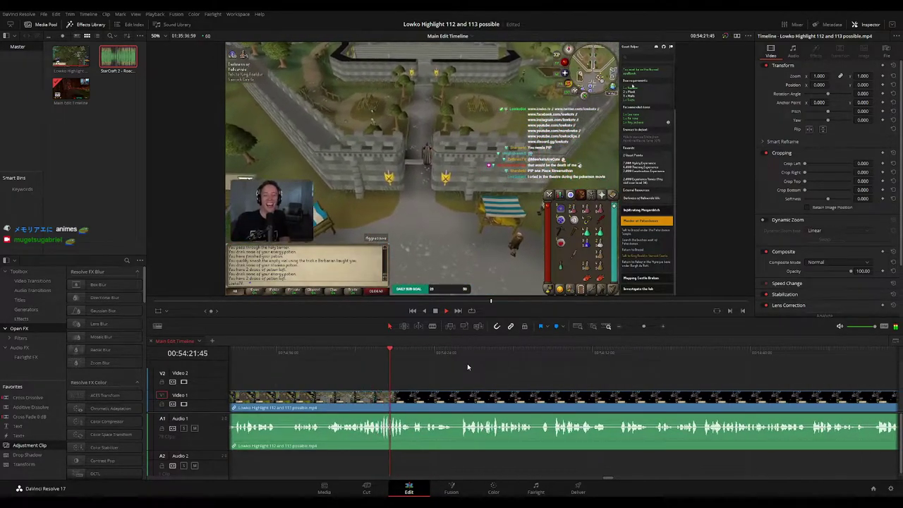
scroll(518, 372, "right", 1)
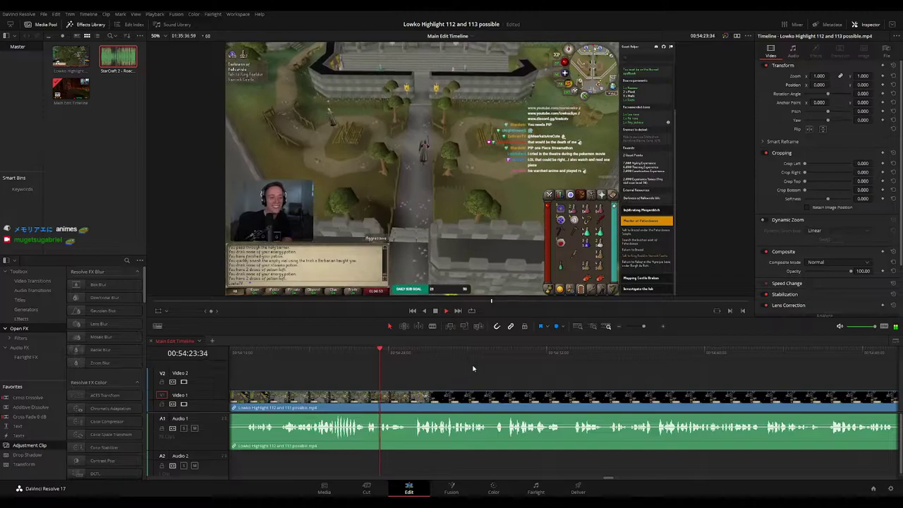
scroll(507, 369, "right", 1)
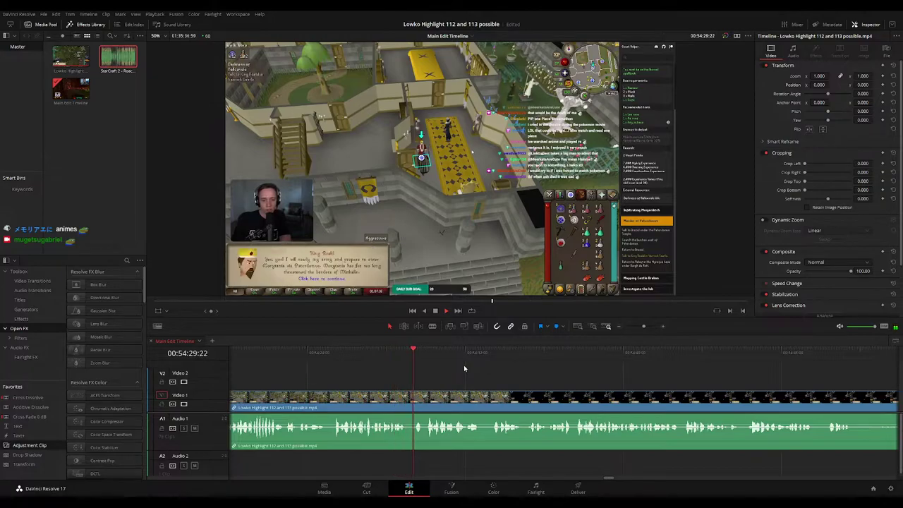
scroll(472, 367, "right", 1)
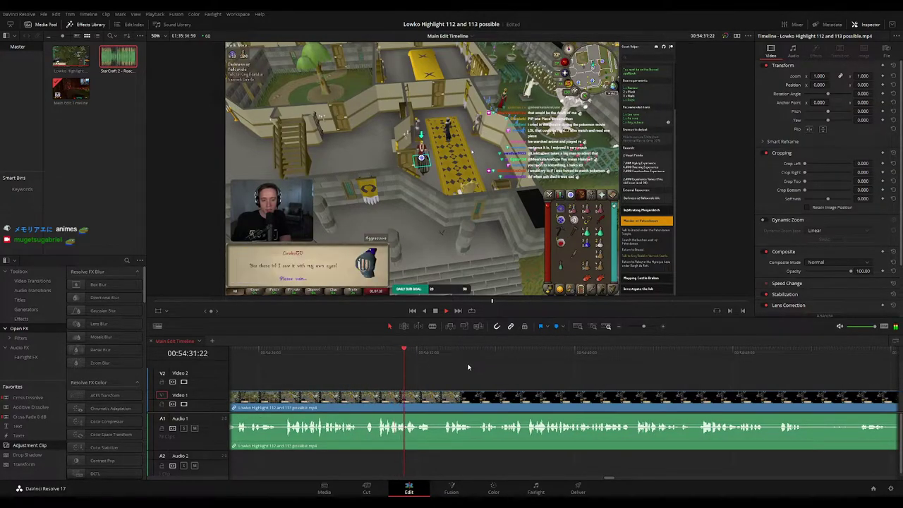
Review the gameplay footage from about 00:54:31 to 00:54:50, looking for the next moment to edit
scroll(500, 372, "right", 1)
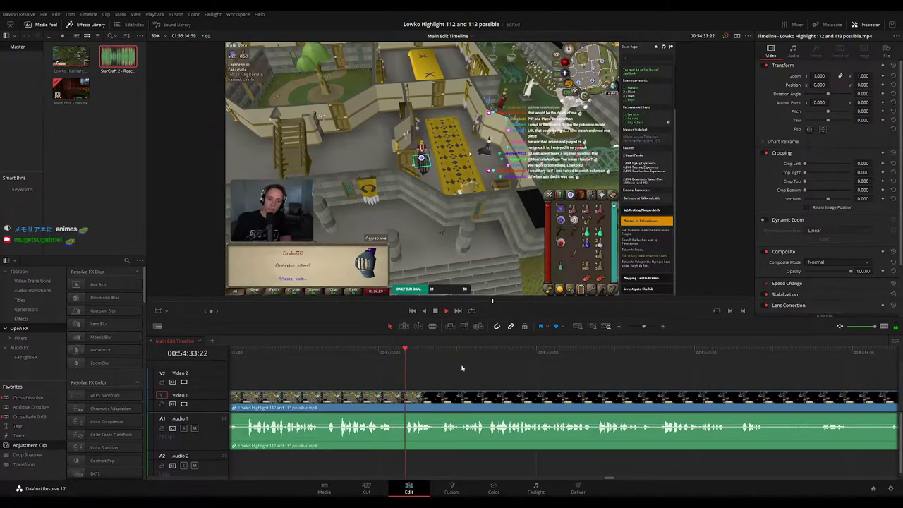
scroll(465, 369, "right", 1)
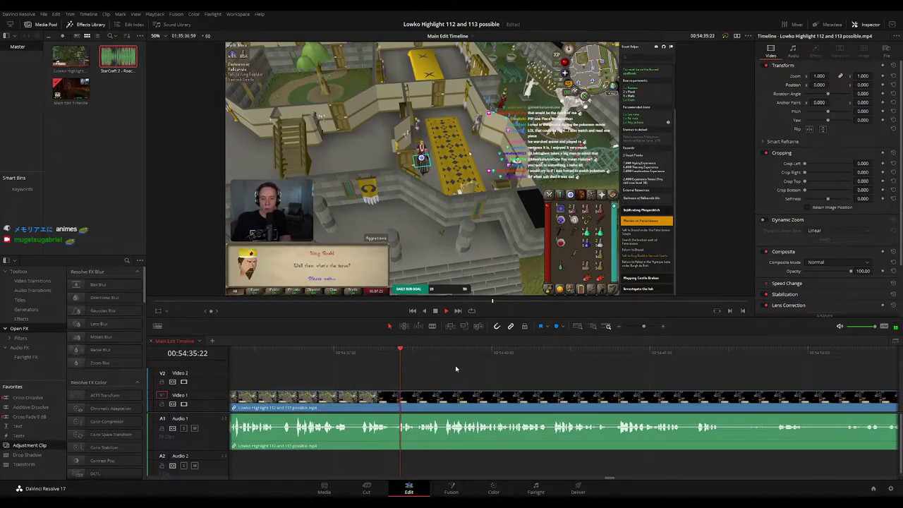
scroll(456, 368, "right", 1)
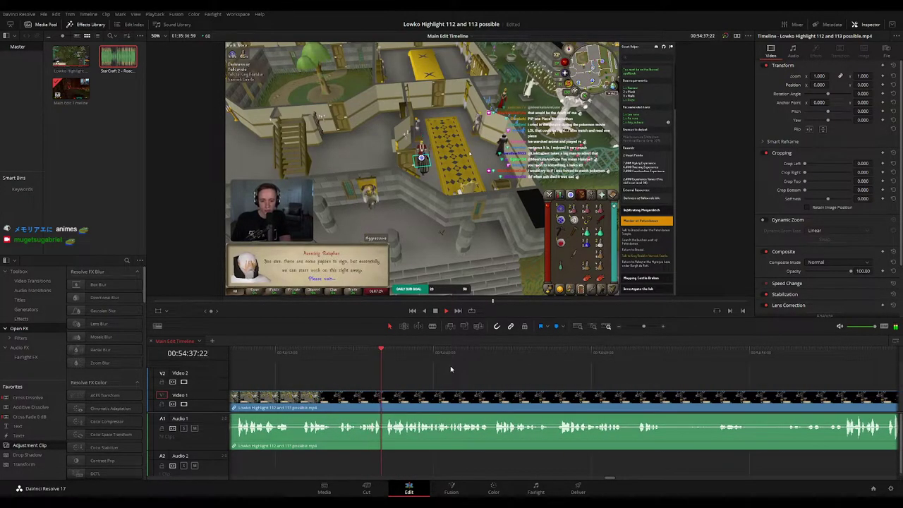
scroll(494, 375, "right", 1)
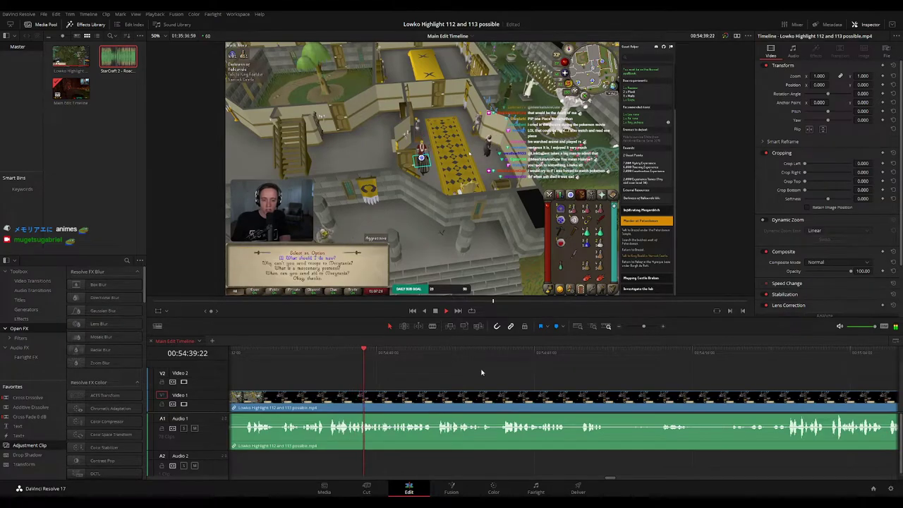
scroll(453, 371, "right", 1)
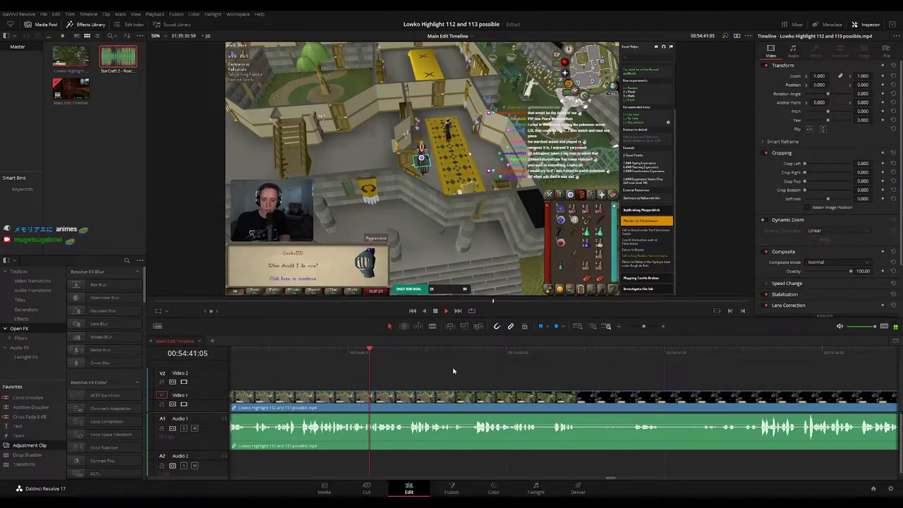
scroll(462, 371, "right", 1)
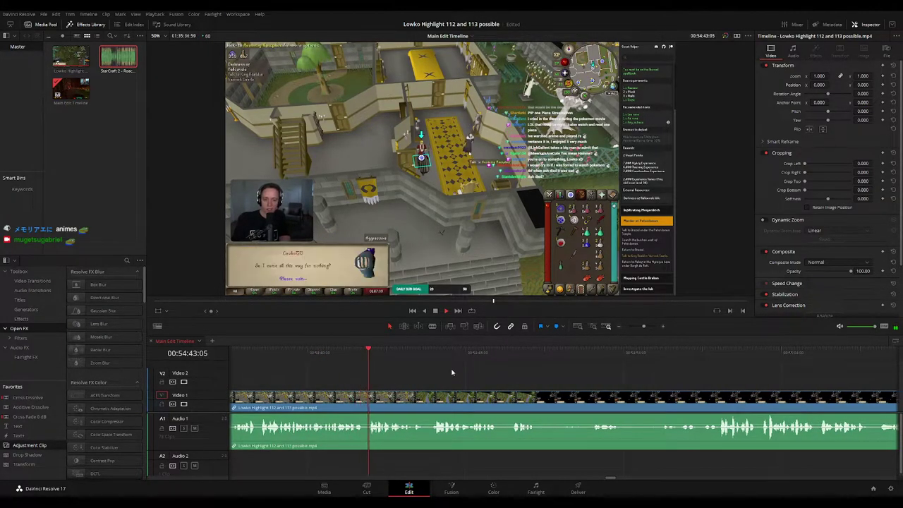
scroll(494, 373, "right", 1)
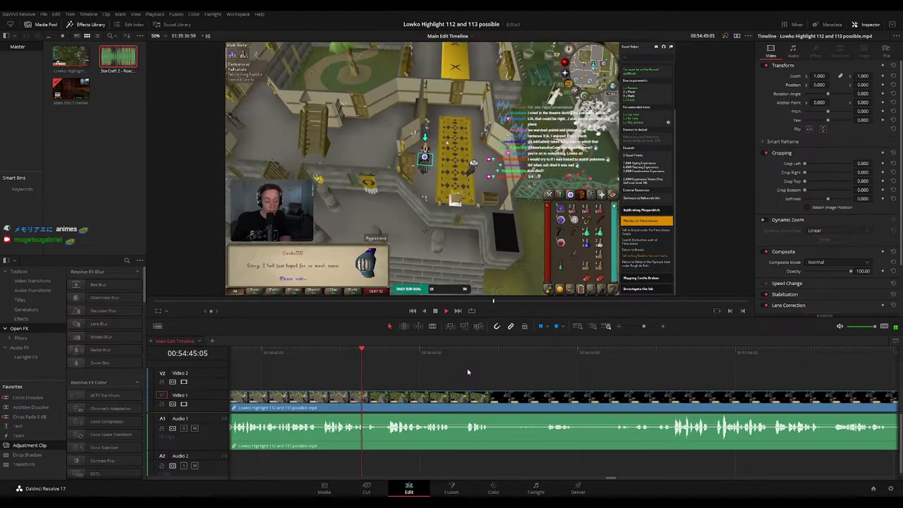
left_click_drag(467, 372, 416, 366)
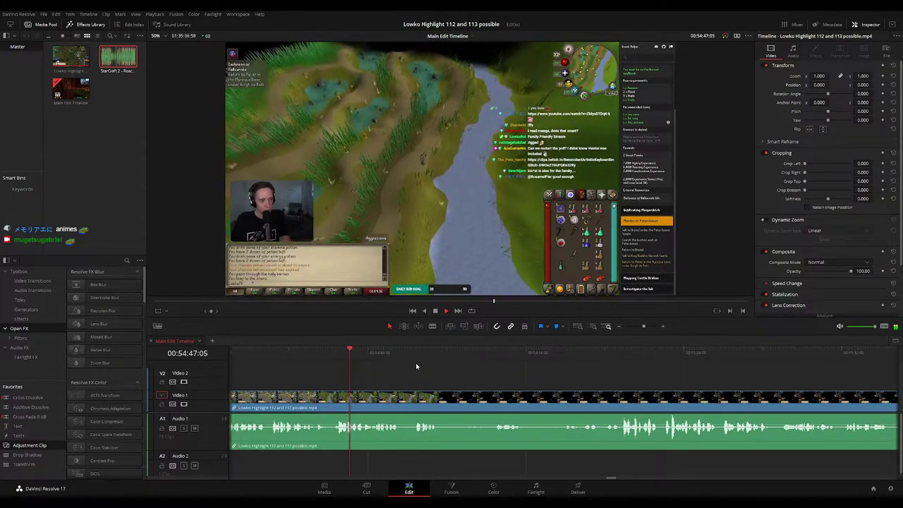
scroll(420, 364, "right", 1)
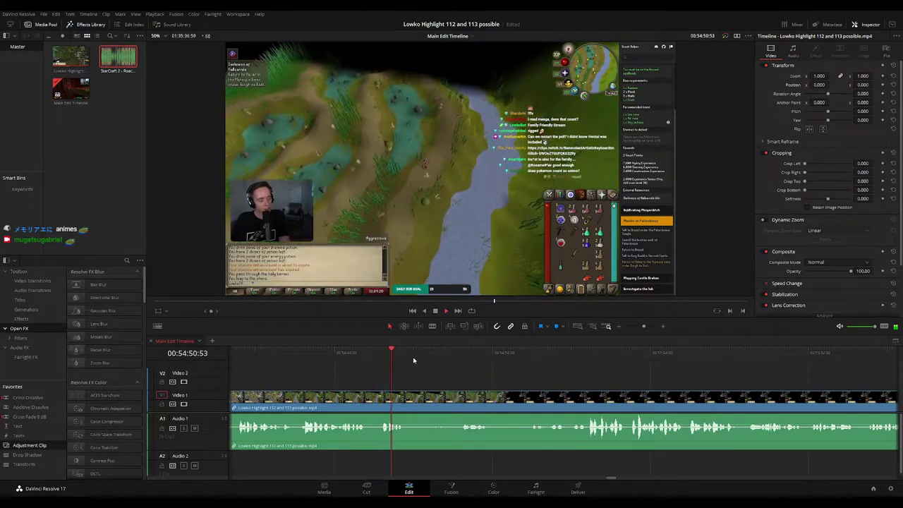
key("b")
left_click(407, 405)
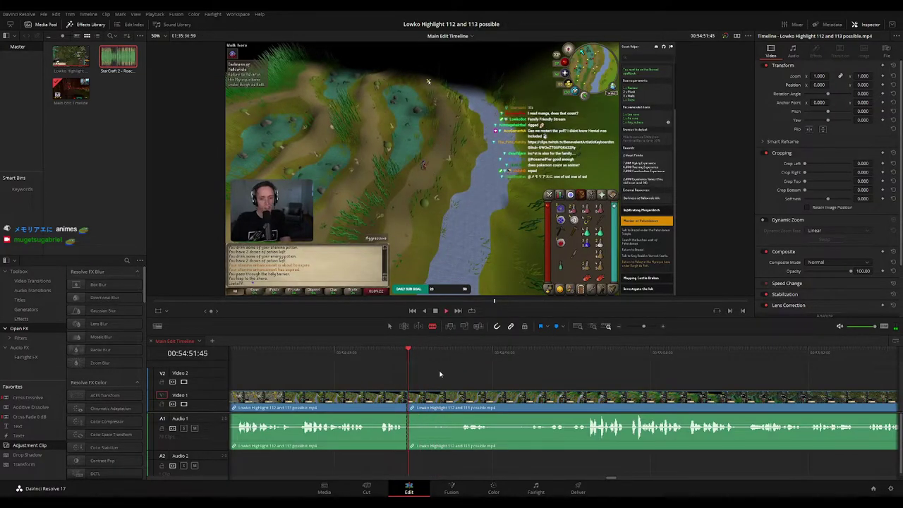
key("ctrl+z")
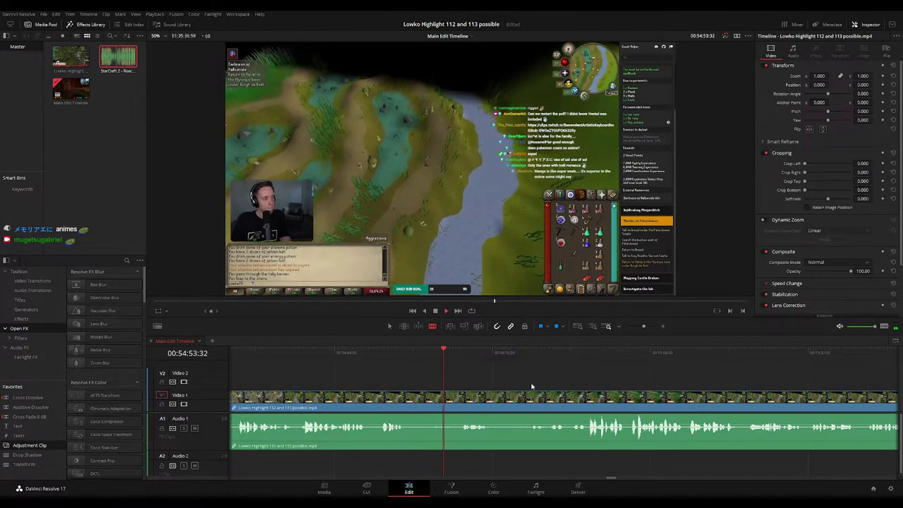
Review the swamp and ruins gameplay from about 00:54:53 up to the full-screen webcam section near 00:55:26
scroll(440, 368, "right", 3)
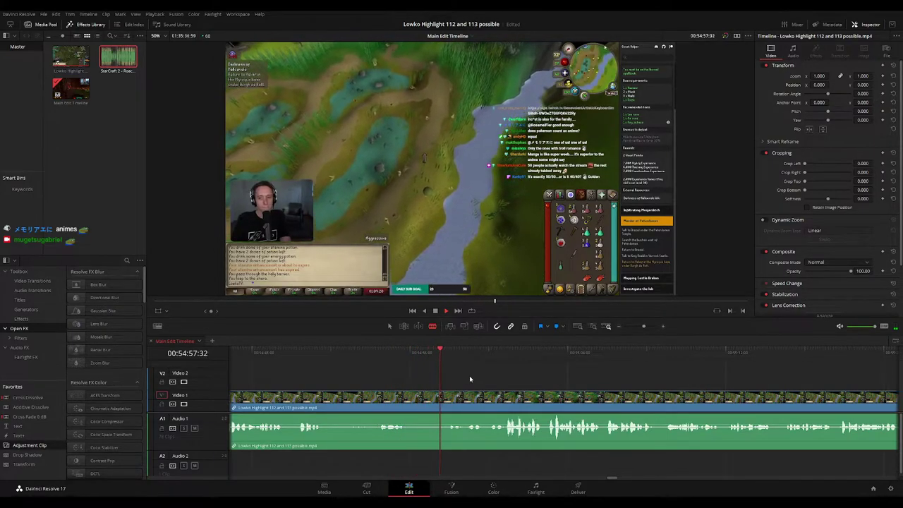
scroll(430, 368, "right", 3)
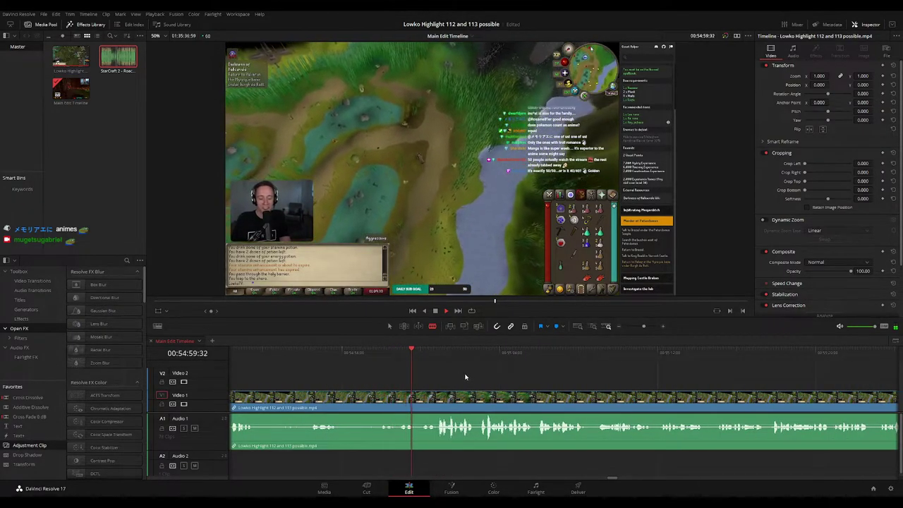
scroll(465, 377, "right", 1)
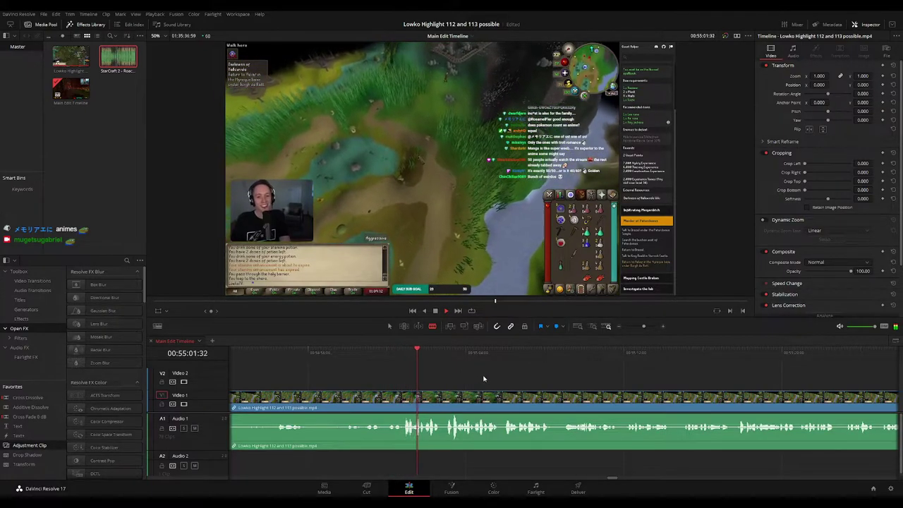
scroll(499, 379, "right", 3)
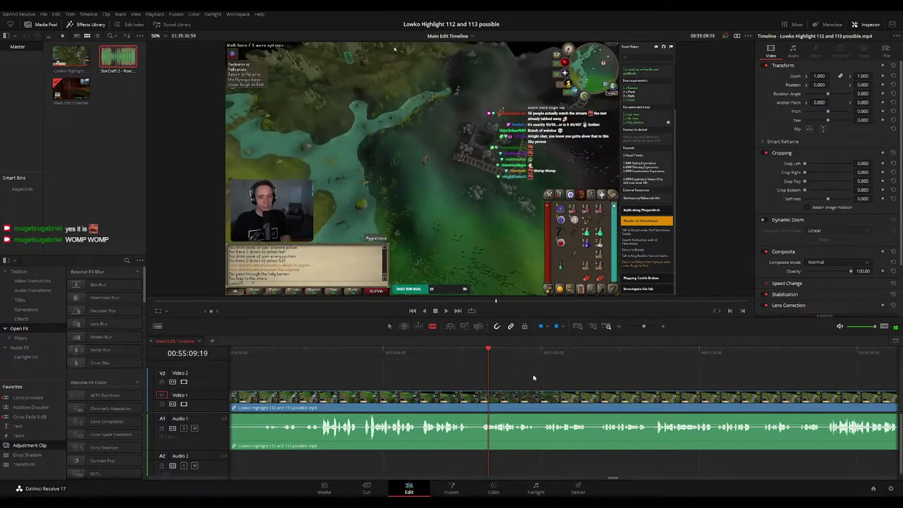
key("space")
left_click_drag(563, 376, 447, 365)
scroll(499, 381, "right", 2)
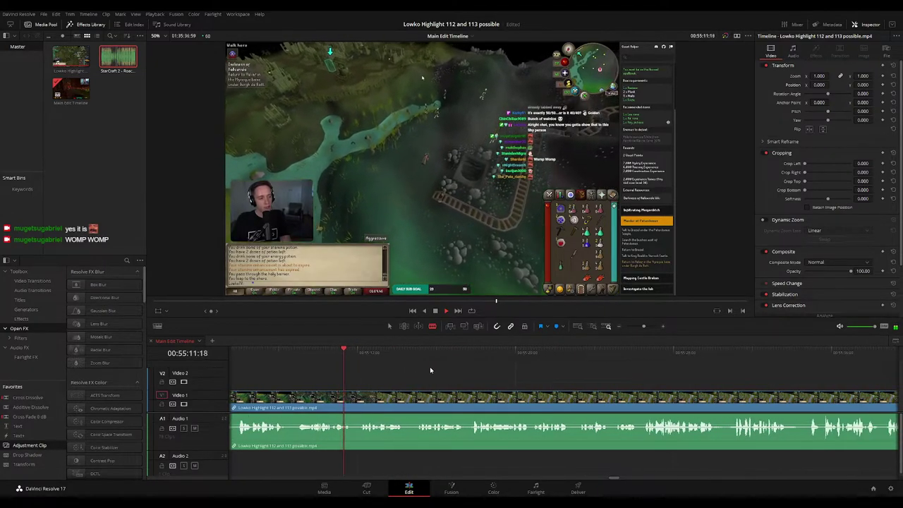
scroll(423, 369, "right", 1)
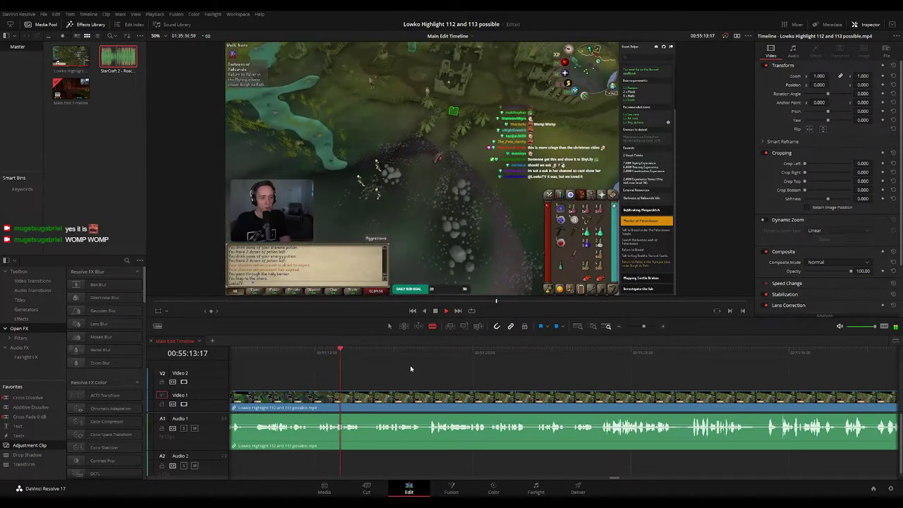
scroll(406, 370, "right", 1)
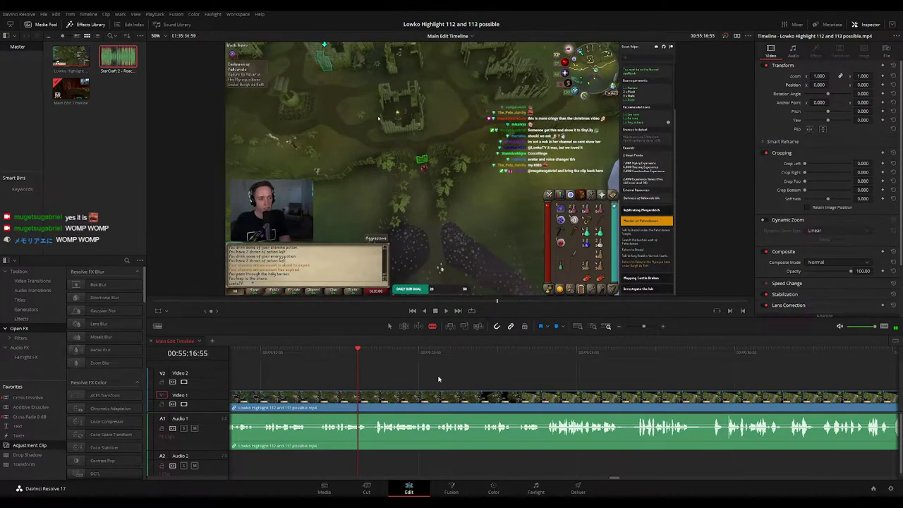
scroll(423, 378, "right", 1)
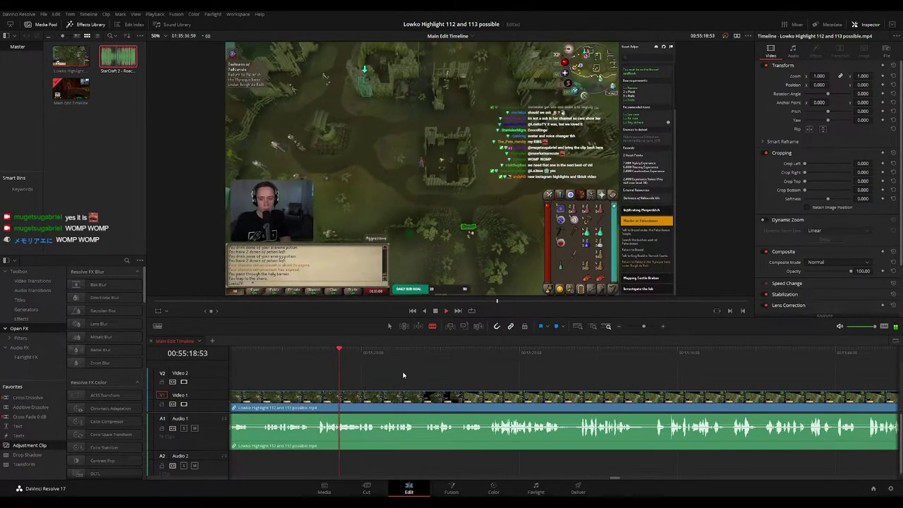
scroll(438, 381, "right", 1)
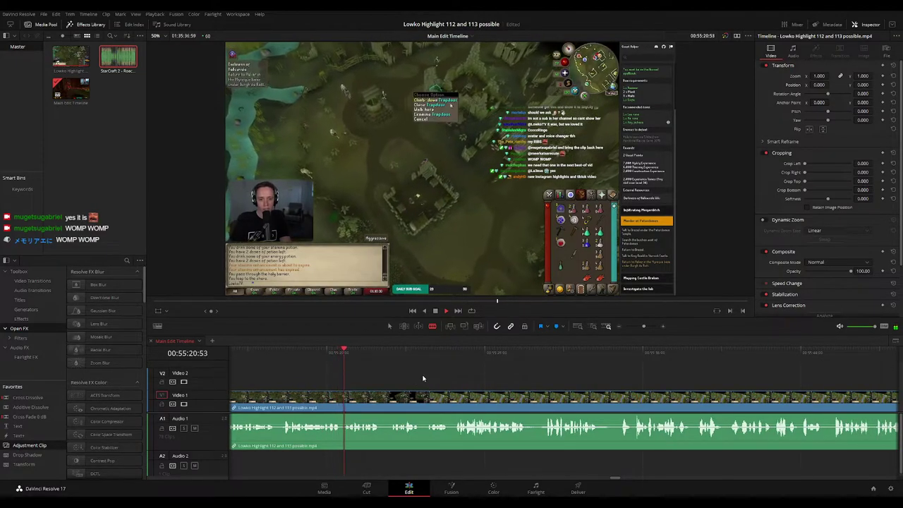
scroll(423, 377, "right", 1)
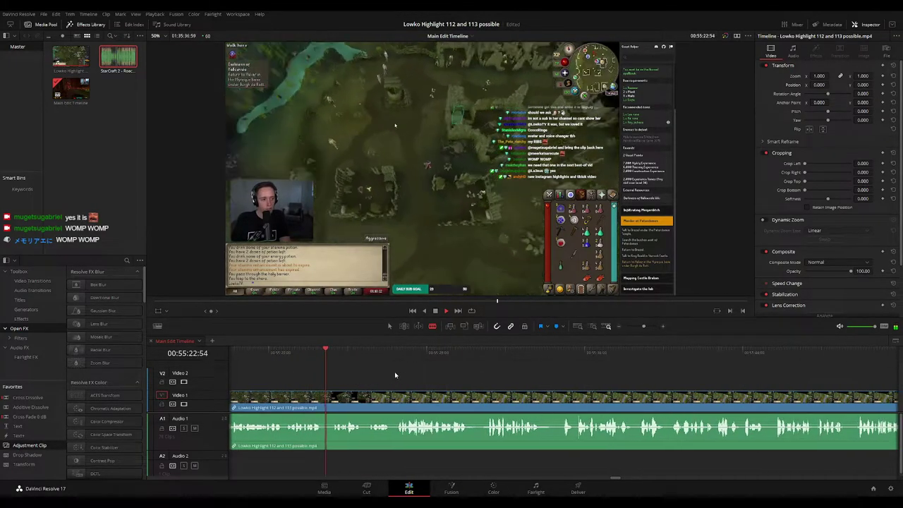
scroll(399, 374, "right", 1)
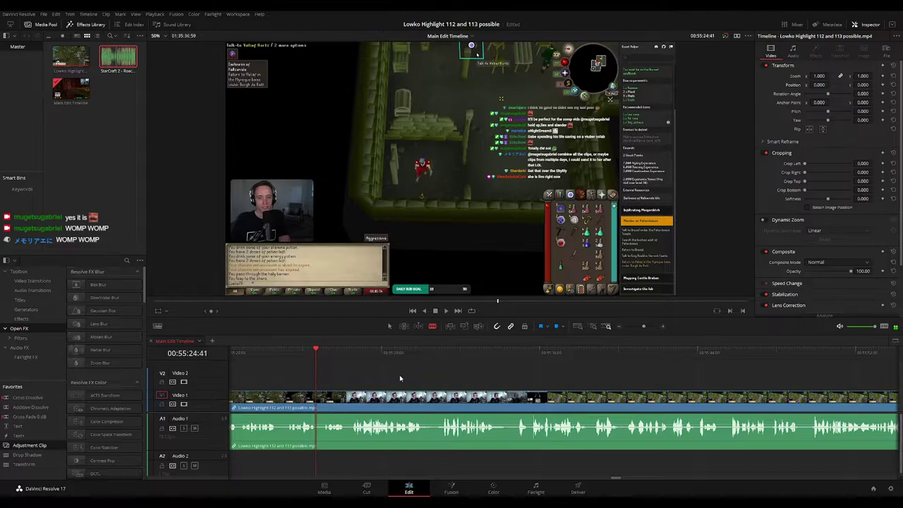
scroll(416, 380, "right", 1)
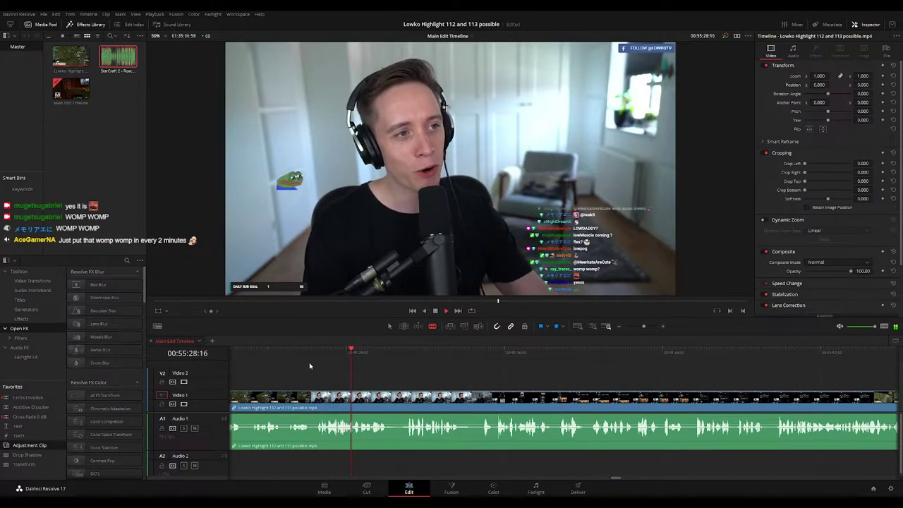
Split the clip where the full-screen webcam view begins near 00:55:26:17 and ripple delete the short leftover piece at the cut
left_click(298, 354)
key("space")
left_click(316, 399)
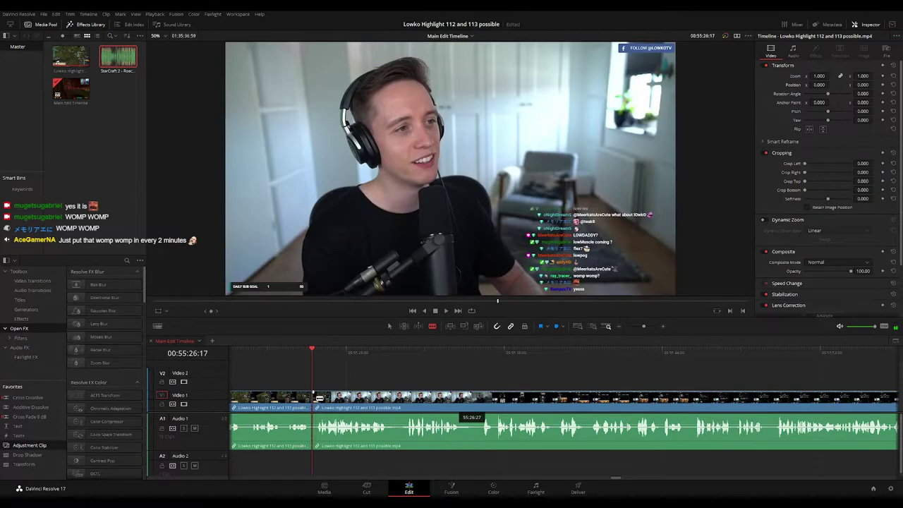
key("Delete")
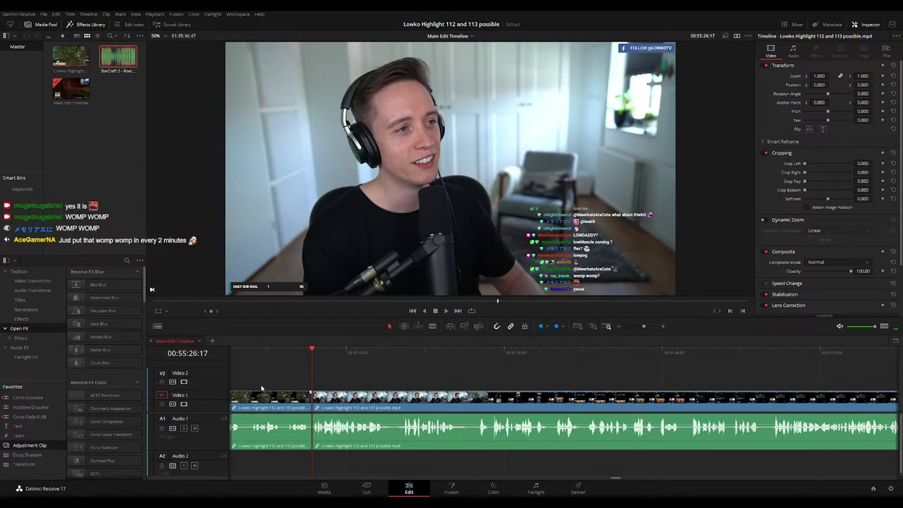
Play back the cut near 00:55:26 and colour the finished gameplay clip before it orange
left_click(292, 357)
key("space")
left_click(289, 404)
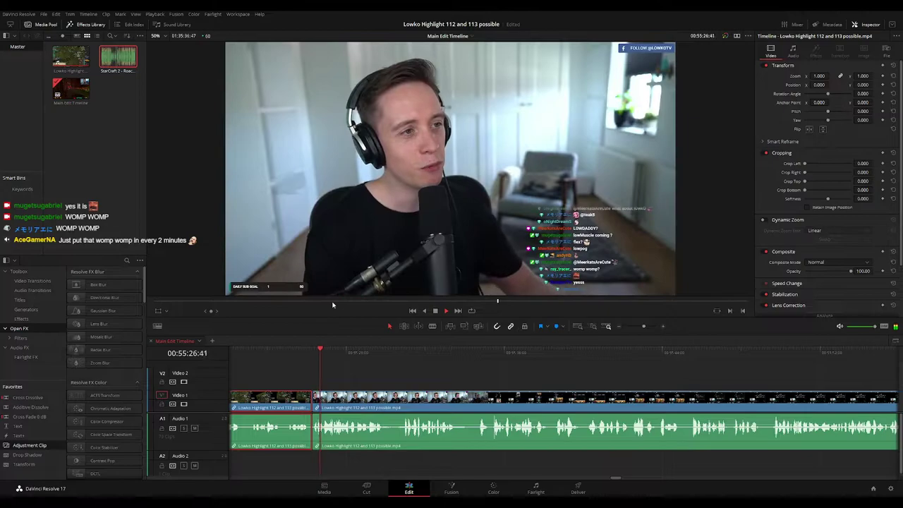
key("F1")
left_click_drag(643, 325, 639, 327)
left_click(597, 385)
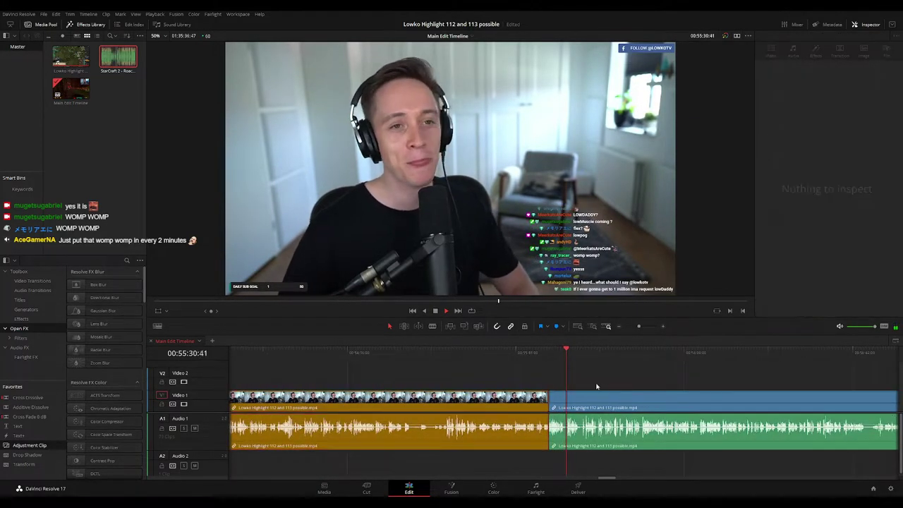
Review the webcam and tweet-reading section from about 00:55:30 to 00:56:48 for further edits
left_click_drag(596, 385, 453, 365)
key("space")
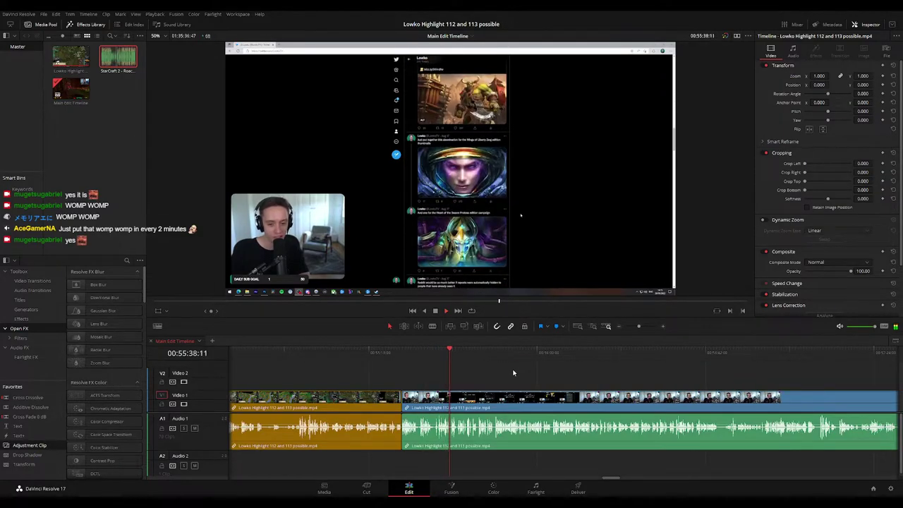
left_click(643, 327)
left_click_drag(658, 373, 566, 363)
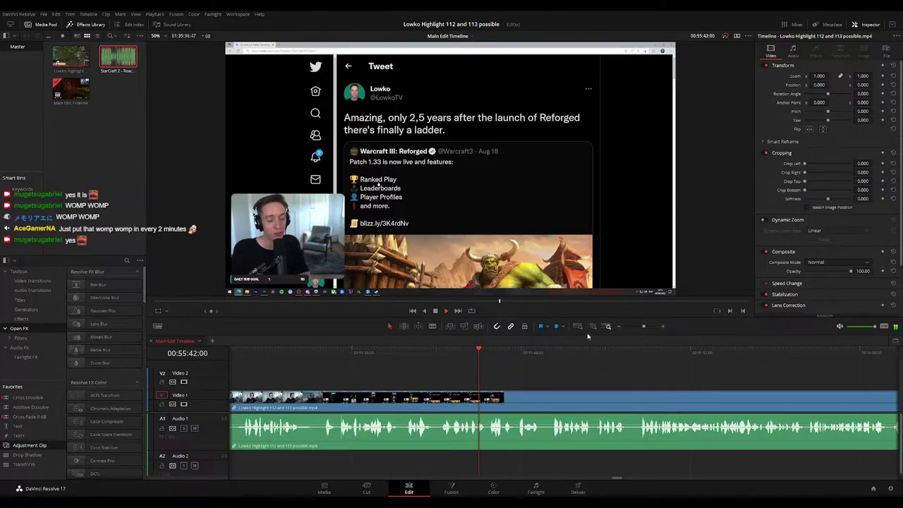
left_click_drag(644, 328, 640, 327)
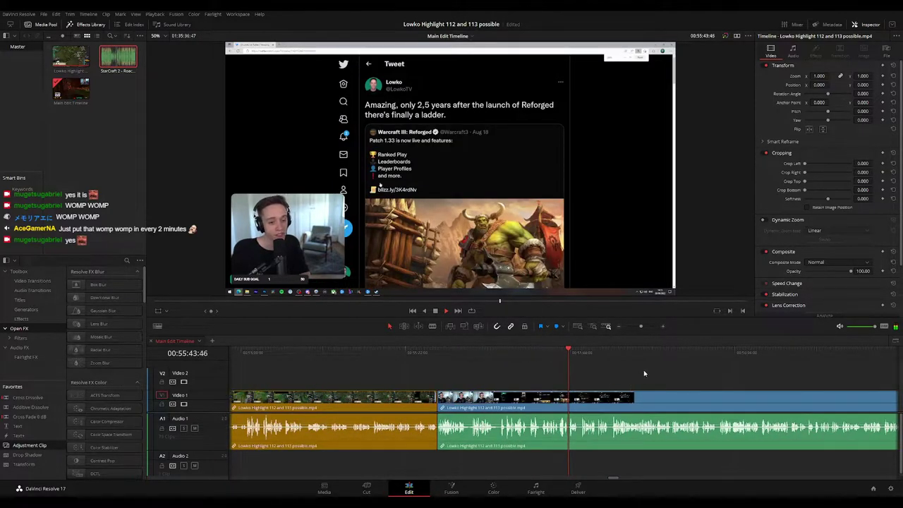
left_click_drag(645, 373, 460, 360)
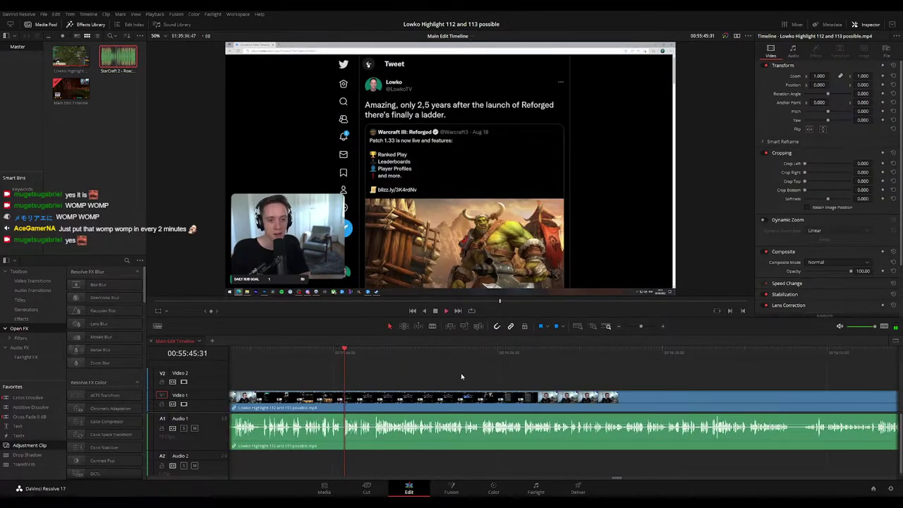
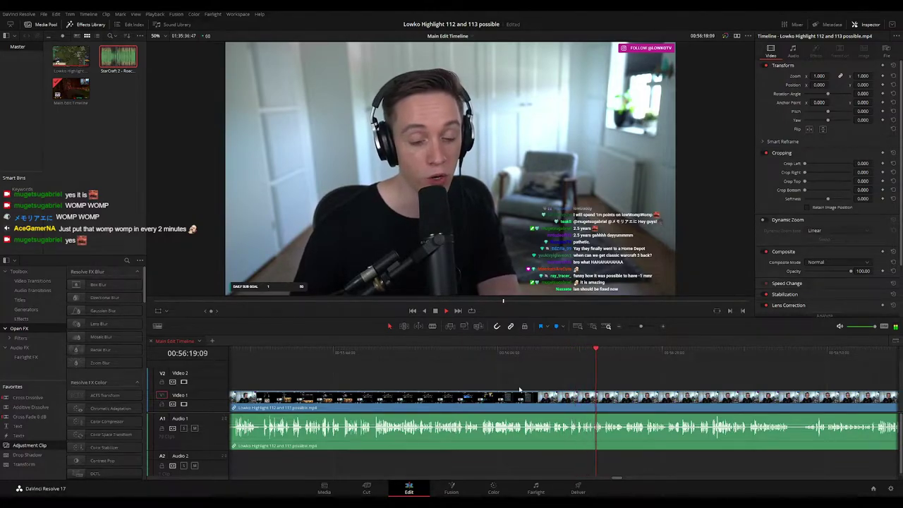
left_click_drag(649, 383, 464, 373)
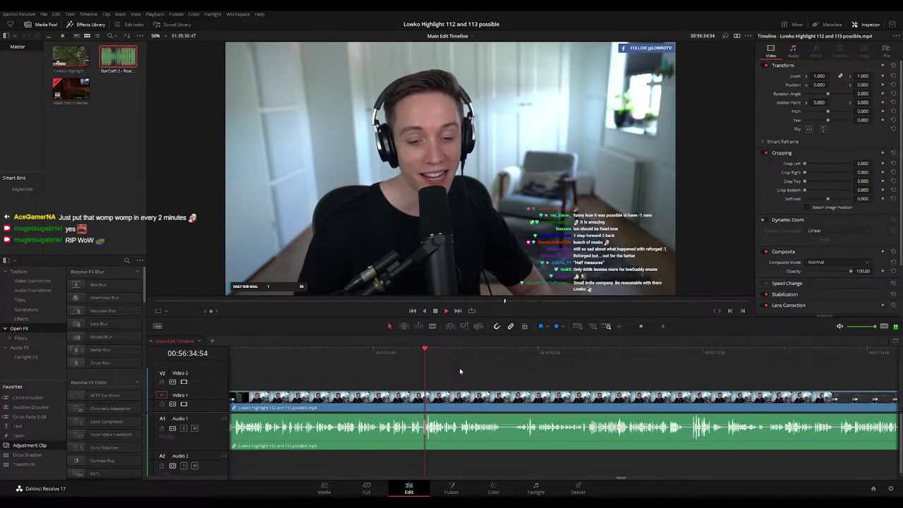
scroll(451, 369, "right", 1)
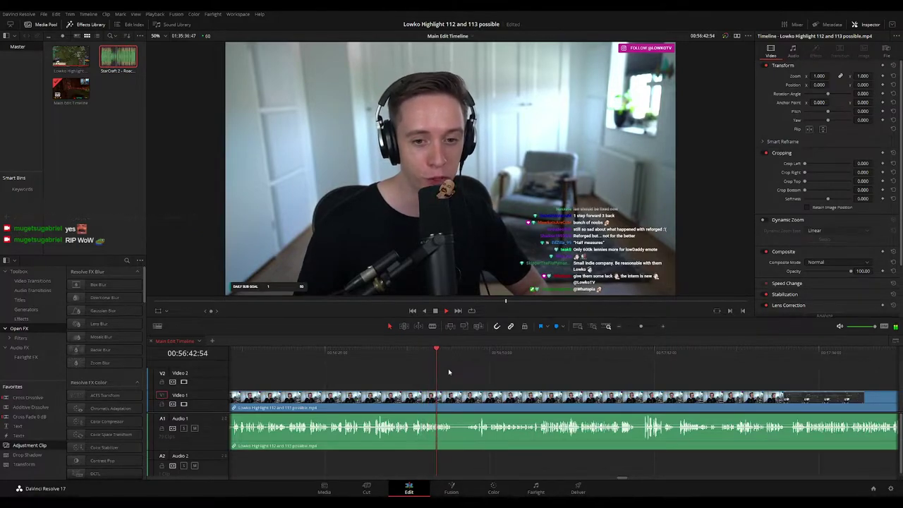
left_click_drag(478, 373, 434, 370)
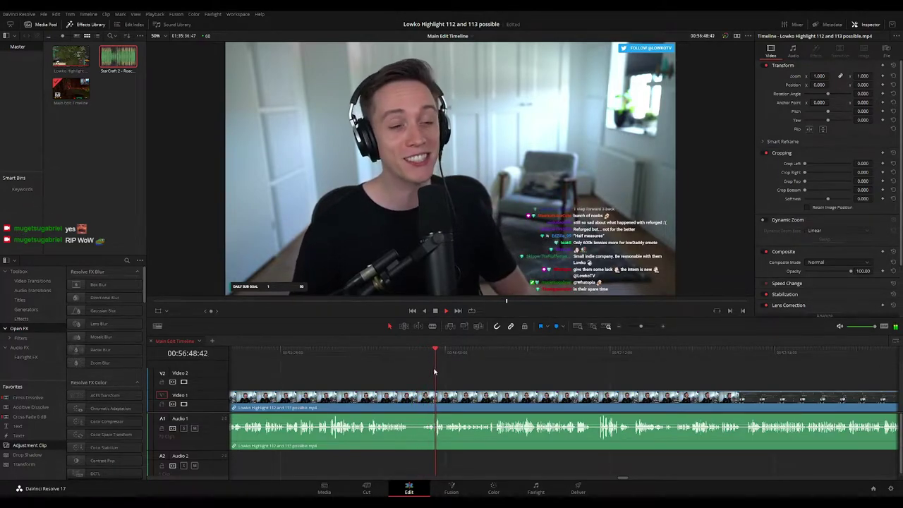
Review the full-screen webcam section from about 00:56:48 to 00:57:29 for further edits
scroll(448, 367, "right", 2)
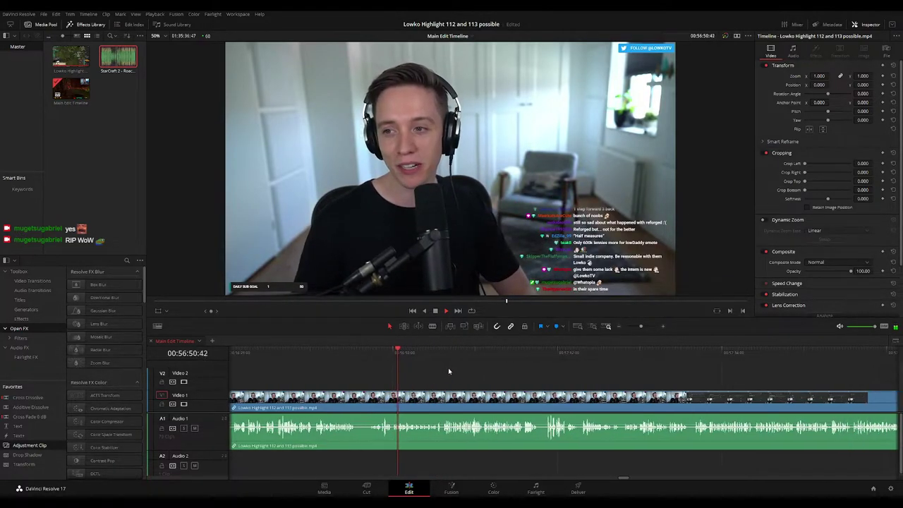
scroll(447, 367, "right", 2)
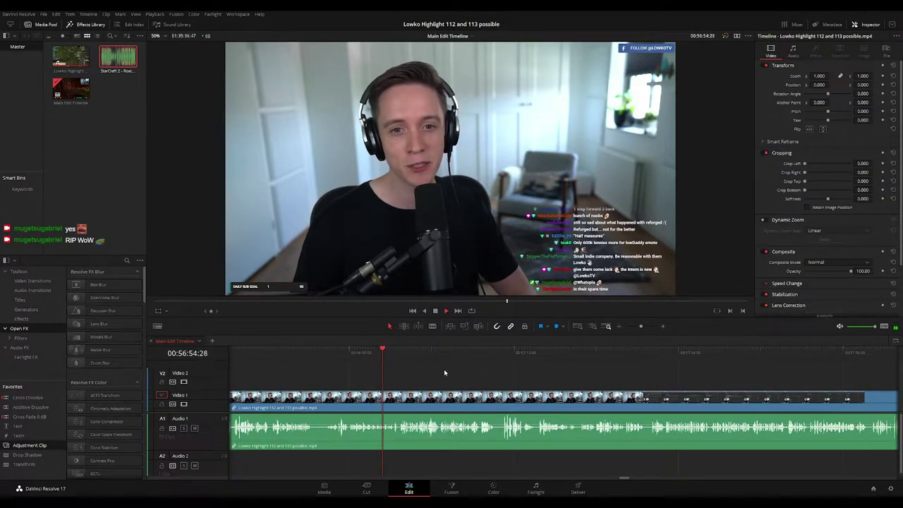
scroll(421, 369, "right", 2)
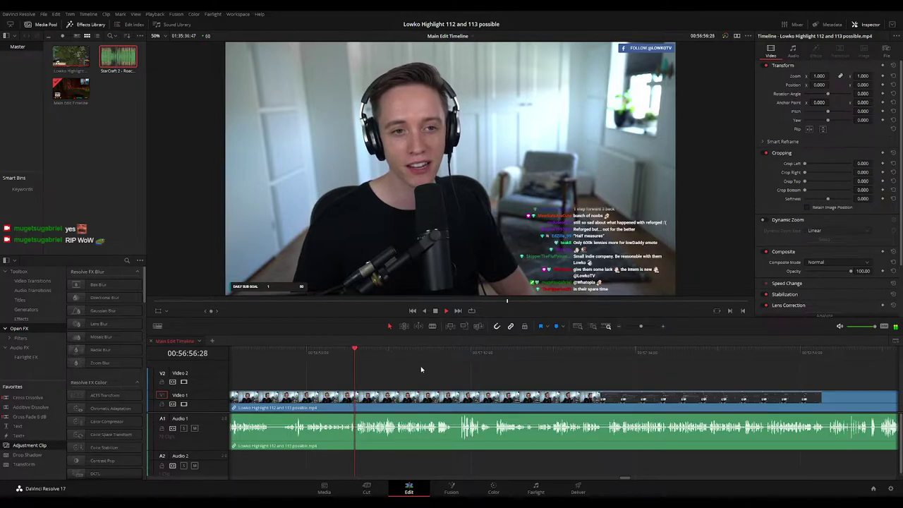
scroll(470, 380, "right", 2)
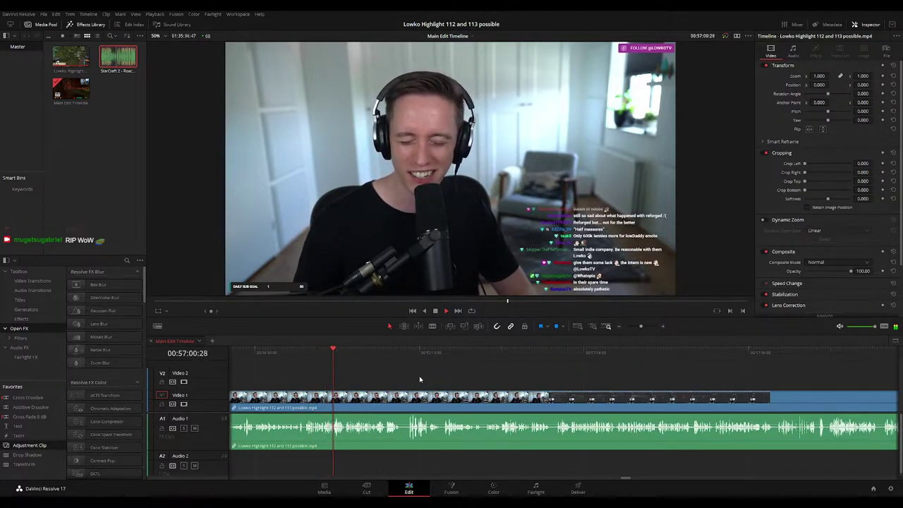
scroll(342, 369, "right", 2)
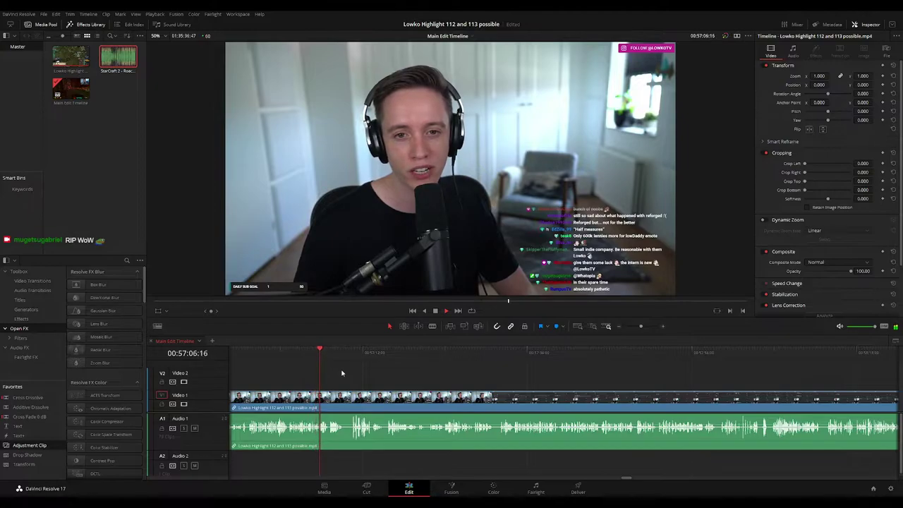
scroll(395, 386, "right", 1)
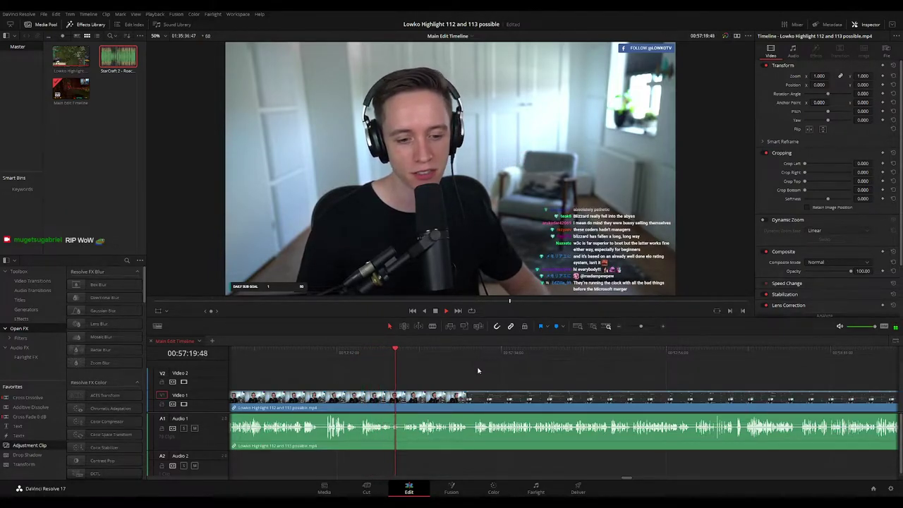
scroll(431, 364, "right", 2)
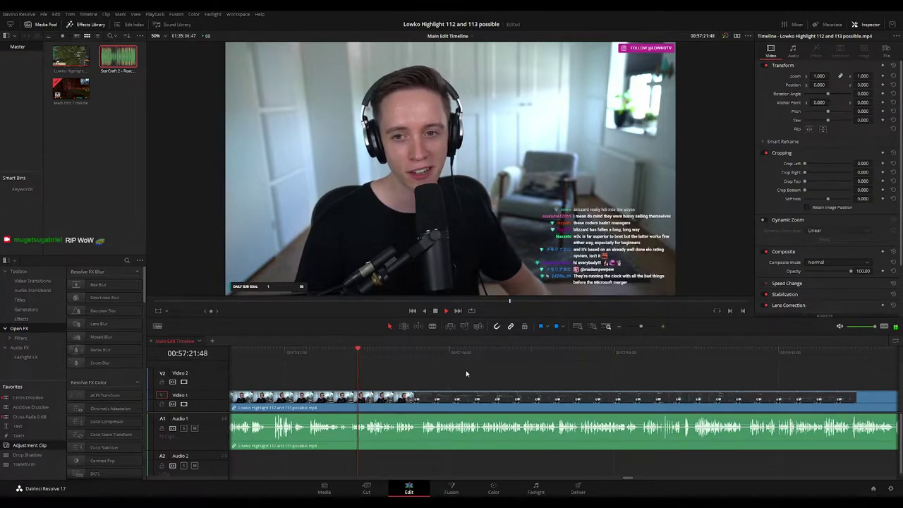
scroll(452, 371, "right", 1)
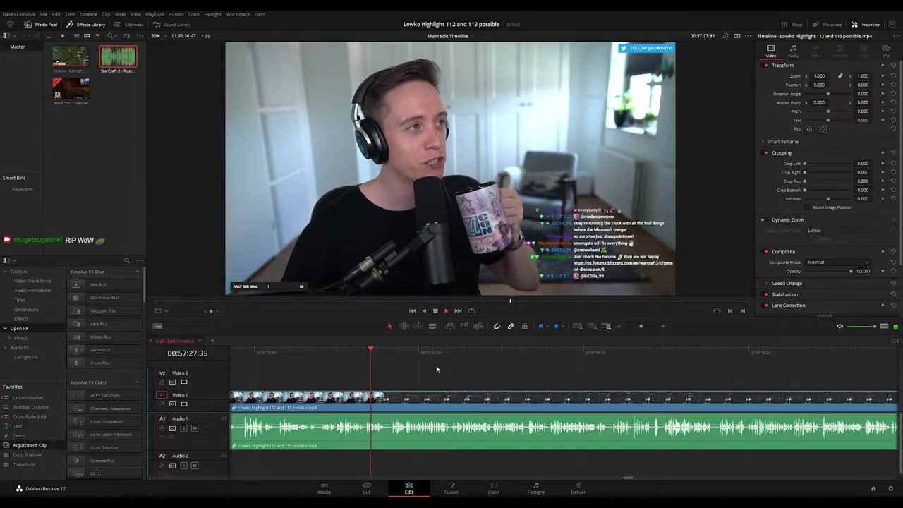
scroll(419, 374, "right", 1)
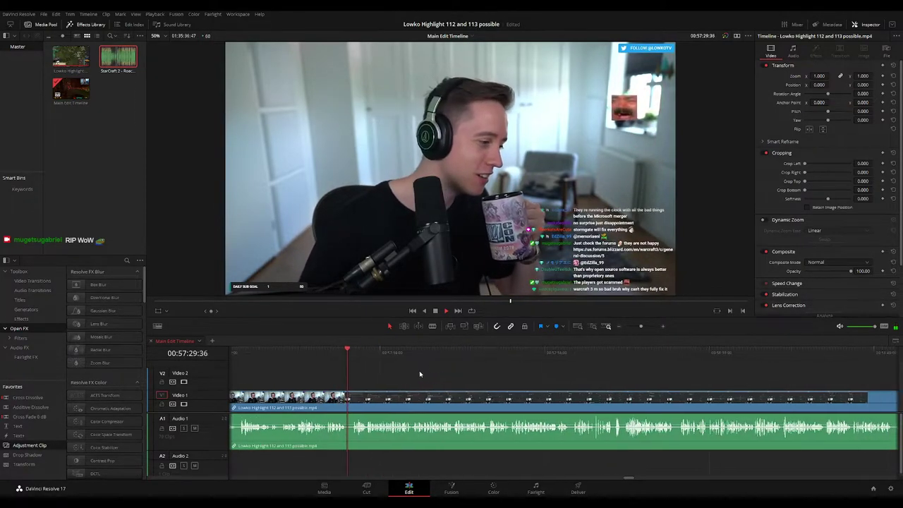
Review the Warcraft forum reading section from about 00:57:30 to 00:58:55 for further edits
scroll(429, 380, "right", 1)
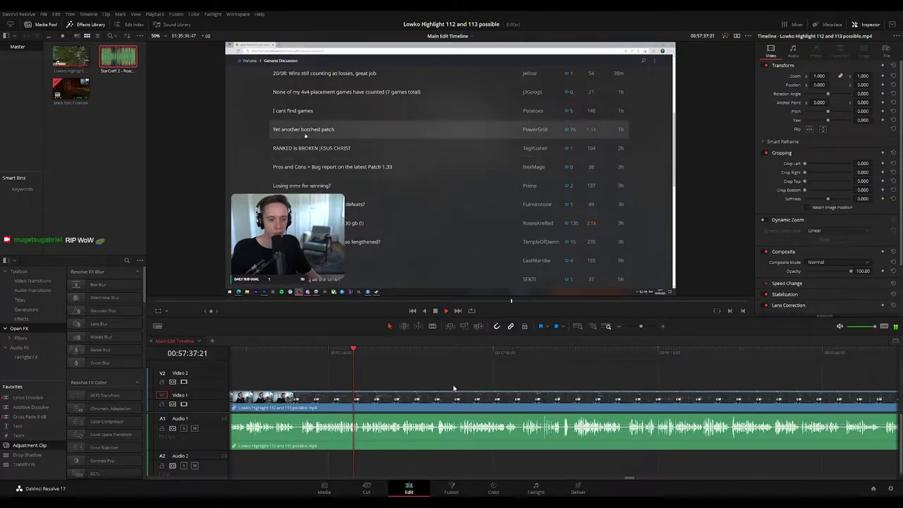
scroll(406, 380, "right", 1)
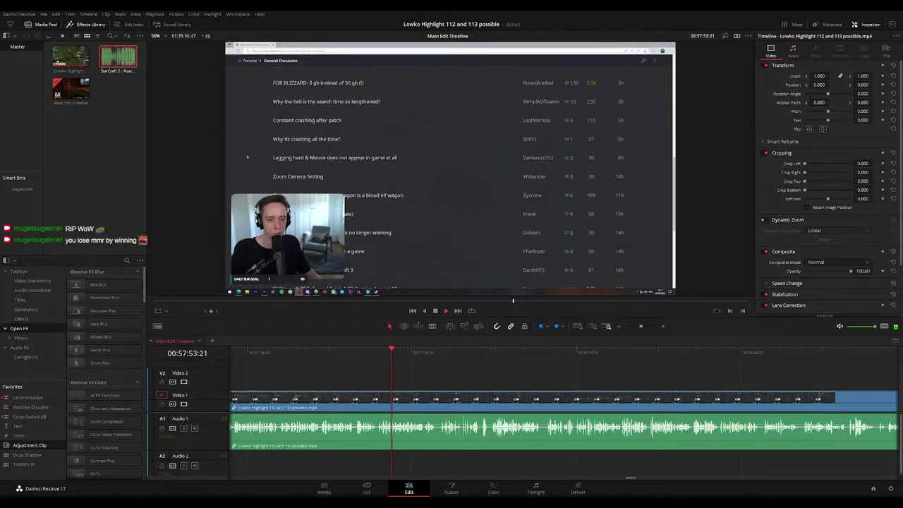
left_click_drag(462, 381, 388, 375)
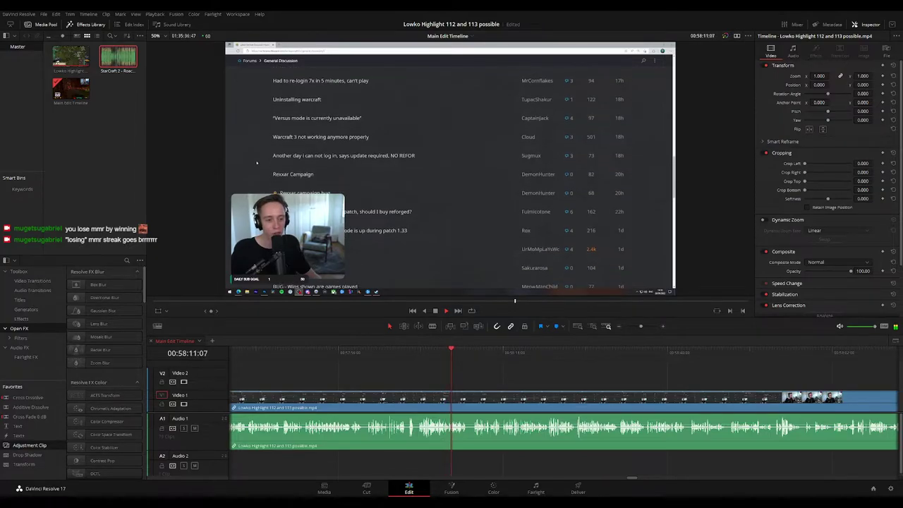
scroll(469, 374, "right", 1)
scroll(463, 372, "right", 1)
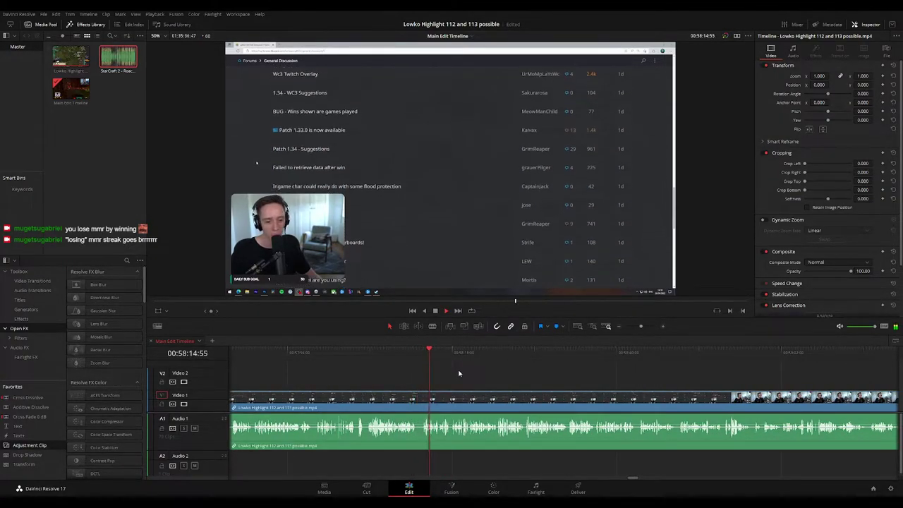
scroll(465, 373, "right", 1)
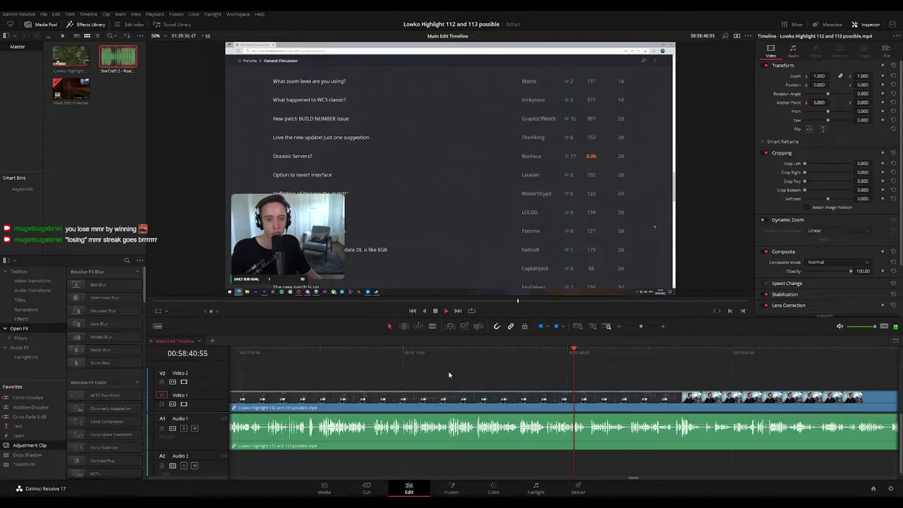
left_click_drag(605, 374, 487, 372)
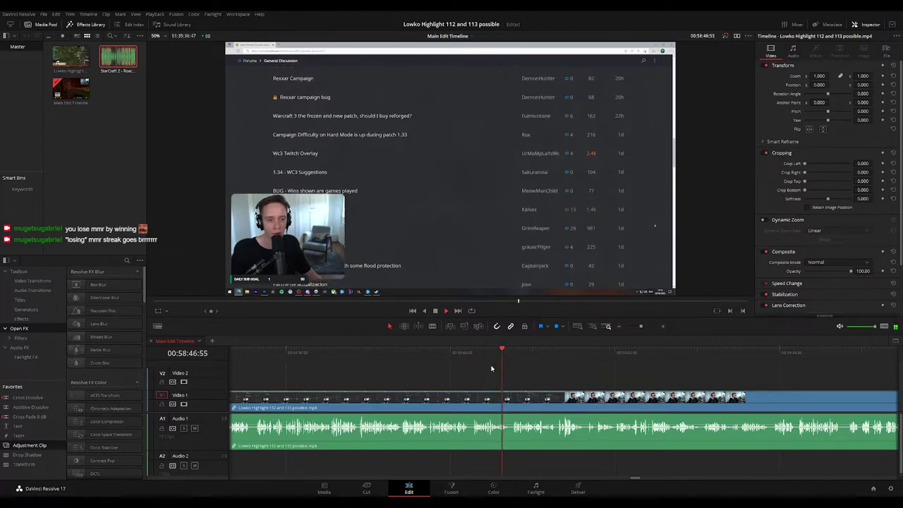
left_click_drag(539, 375, 530, 375)
scroll(530, 375, "right", 4)
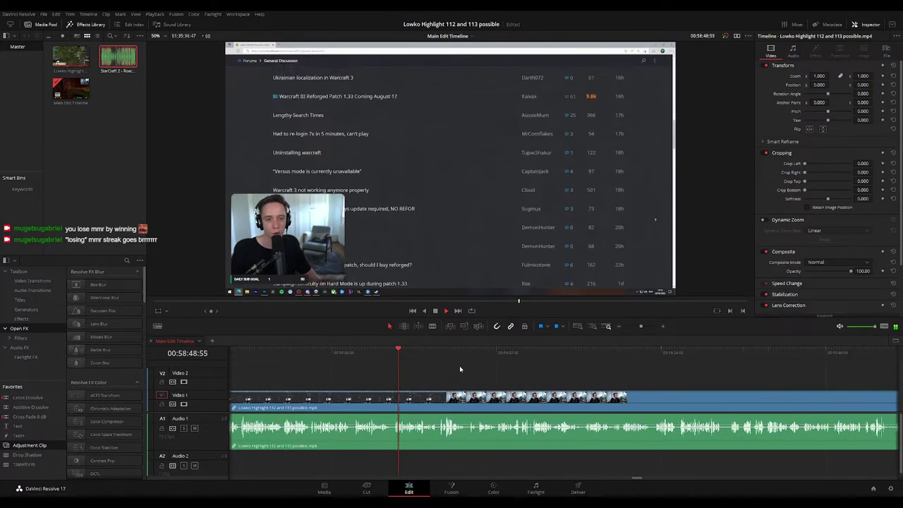
scroll(443, 365, "right", 1)
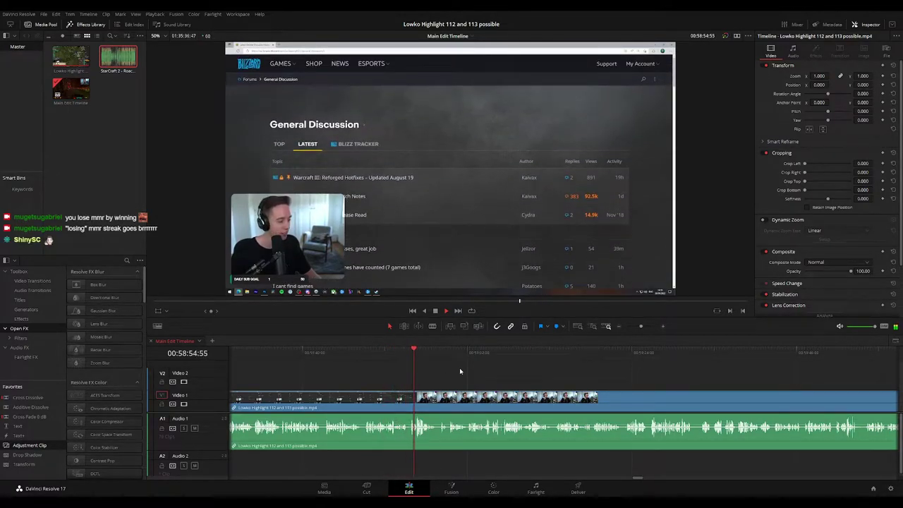
Review the webcam talk and the Blizzard shop page section from about 00:59:00 to 00:59:44 for further edits
scroll(459, 367, "right", 1)
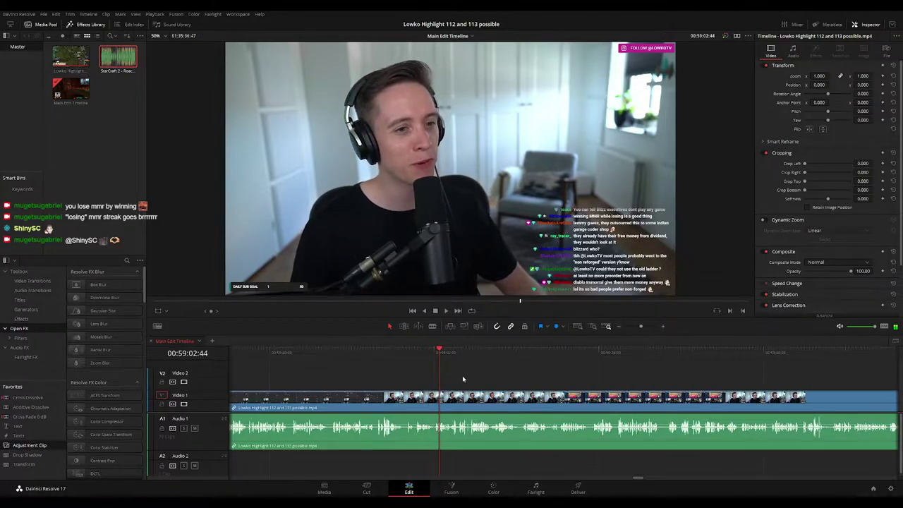
left_click_drag(482, 376, 433, 371)
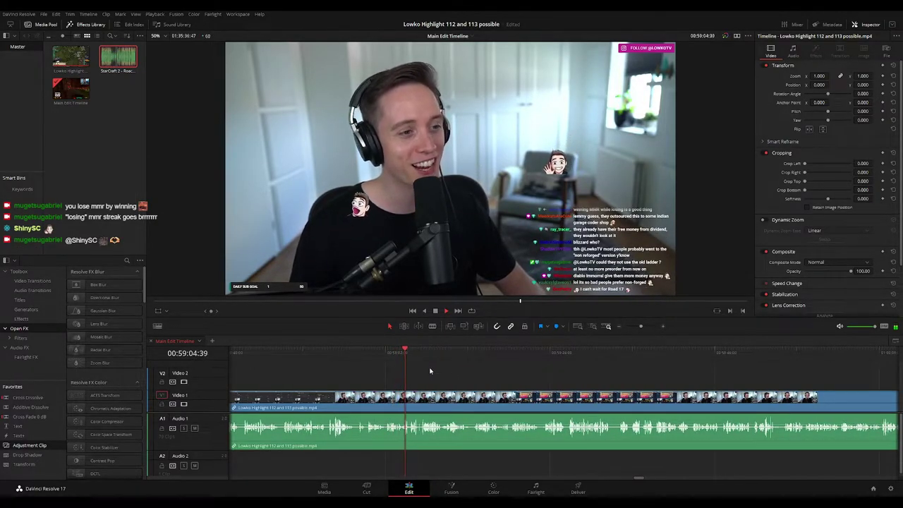
scroll(423, 368, "right", 2)
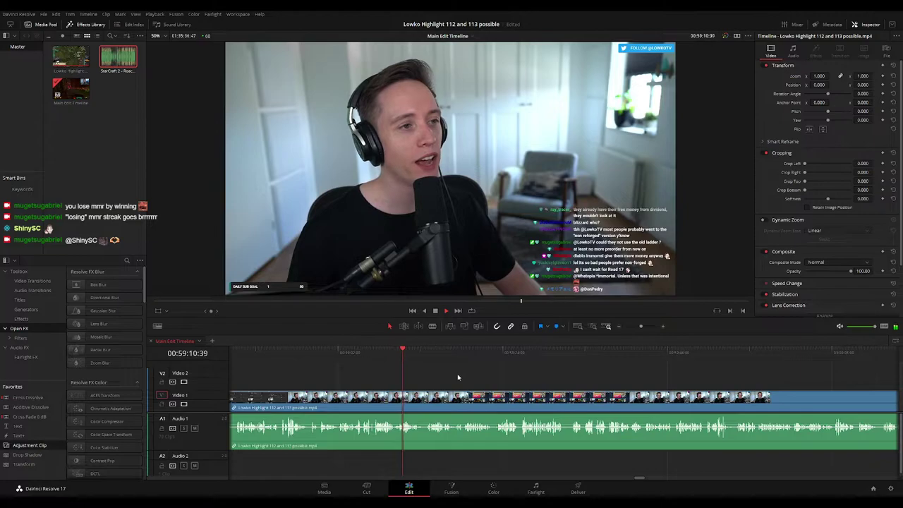
left_click_drag(457, 376, 402, 369)
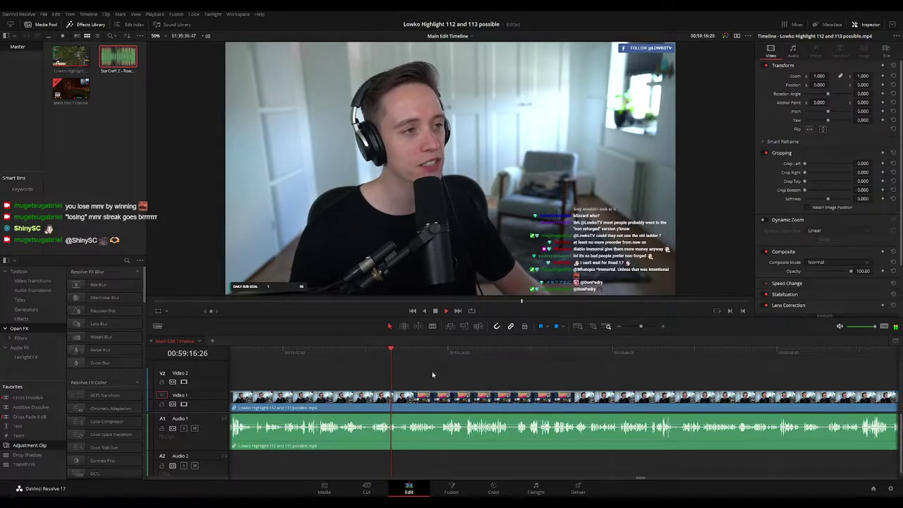
scroll(405, 371, "right", 2)
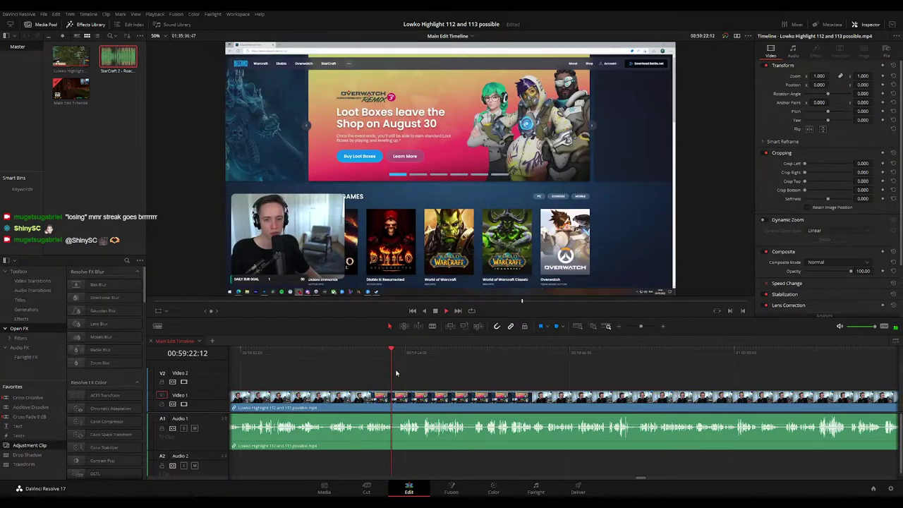
scroll(381, 370, "right", 3)
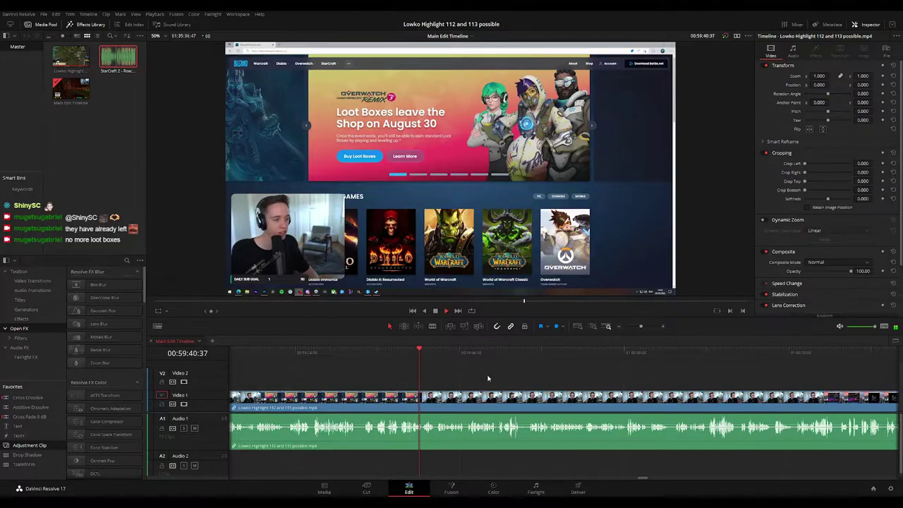
left_click_drag(489, 378, 439, 371)
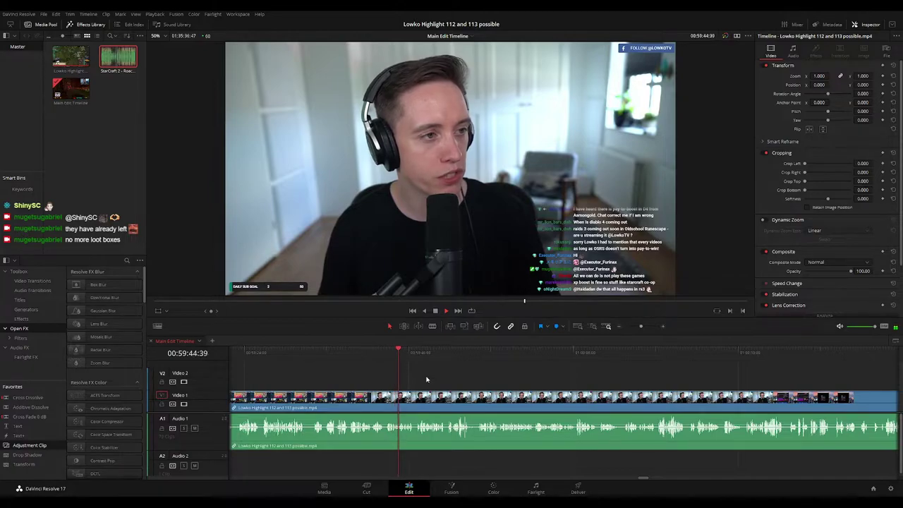
Split the clip where the webcam view returns near 00:59:42 and ripple delete the short leftover piece at the cut
left_click(379, 353)
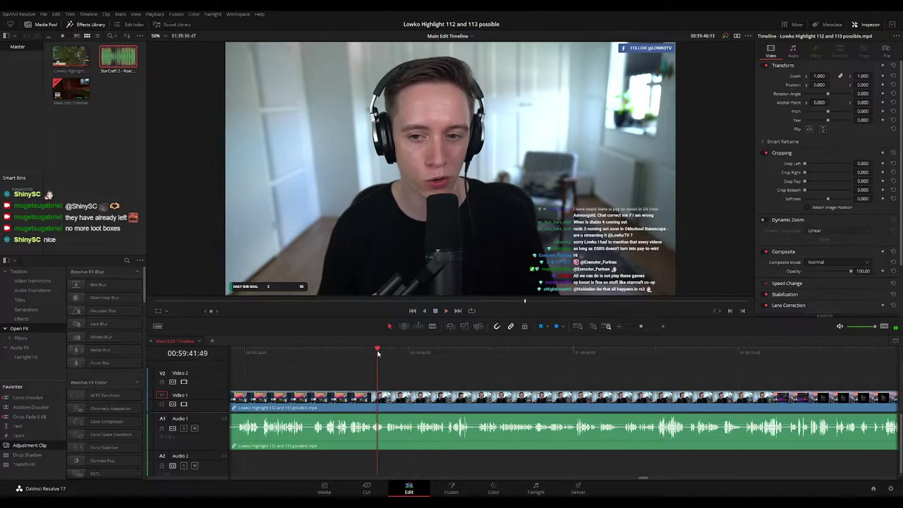
scroll(396, 371, "up", 2)
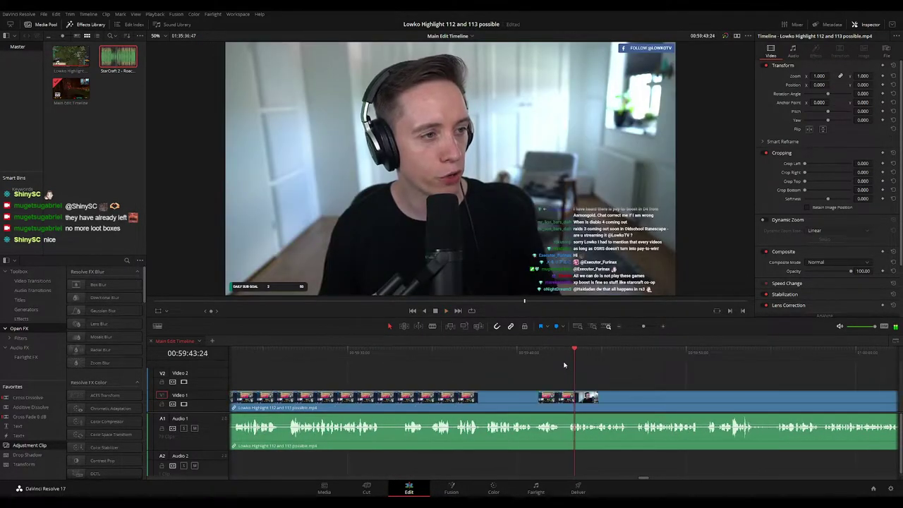
left_click(552, 354)
key("ctrl+b")
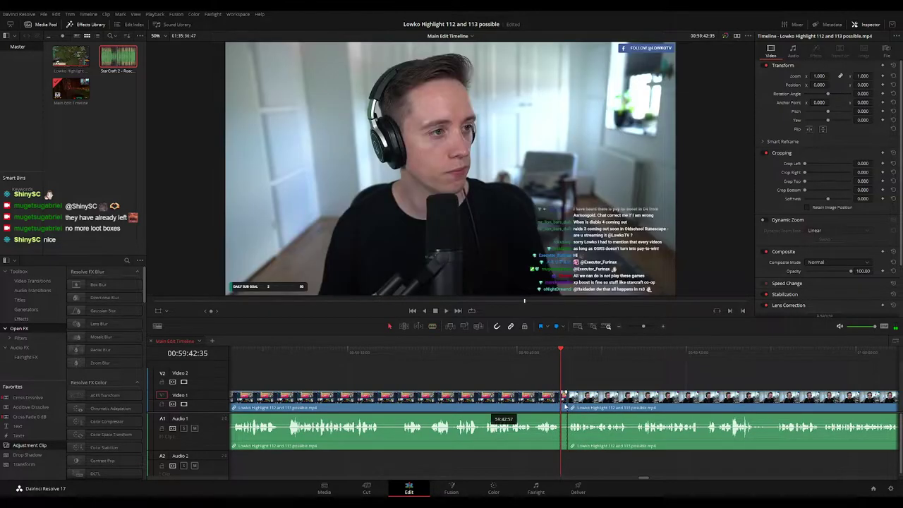
Colour the finished clip before the 00:59:42 cut green and play back the footage after the cut
left_click(534, 399)
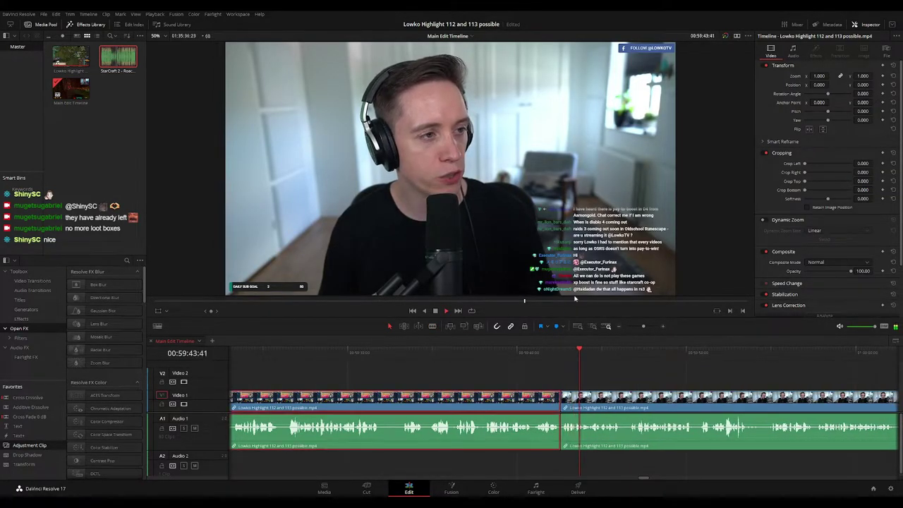
key("Delete")
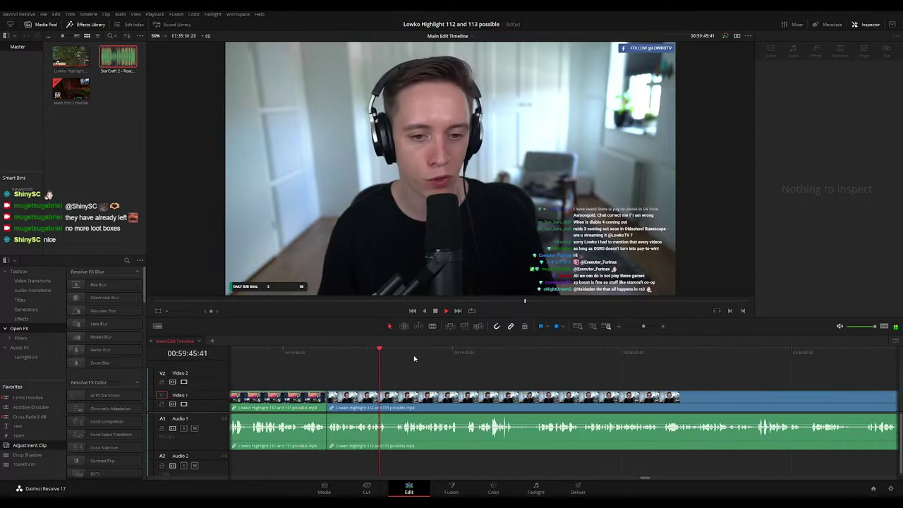
scroll(507, 375, "right", 1)
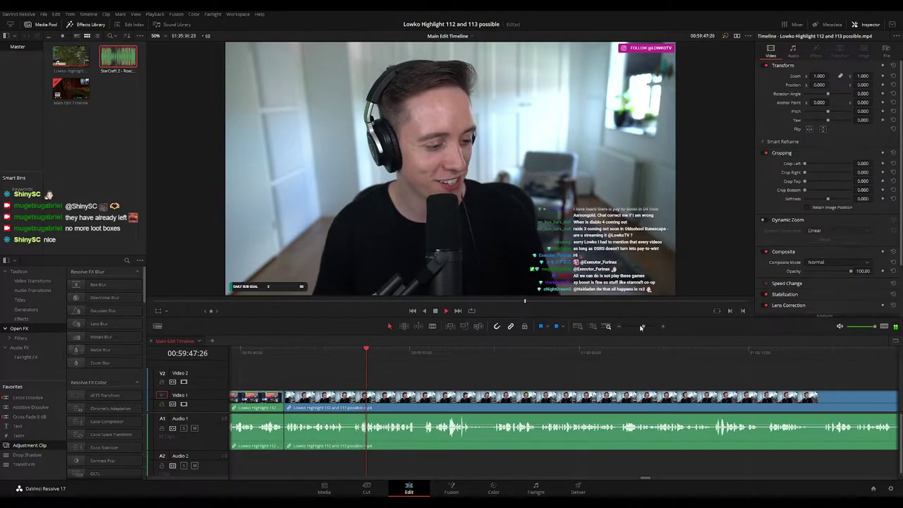
Review the full-screen webcam section from about 00:59:47 to 01:00:10 for further edits
left_click_drag(643, 327, 640, 328)
left_click_drag(629, 377, 510, 370)
left_click_drag(639, 326, 643, 328)
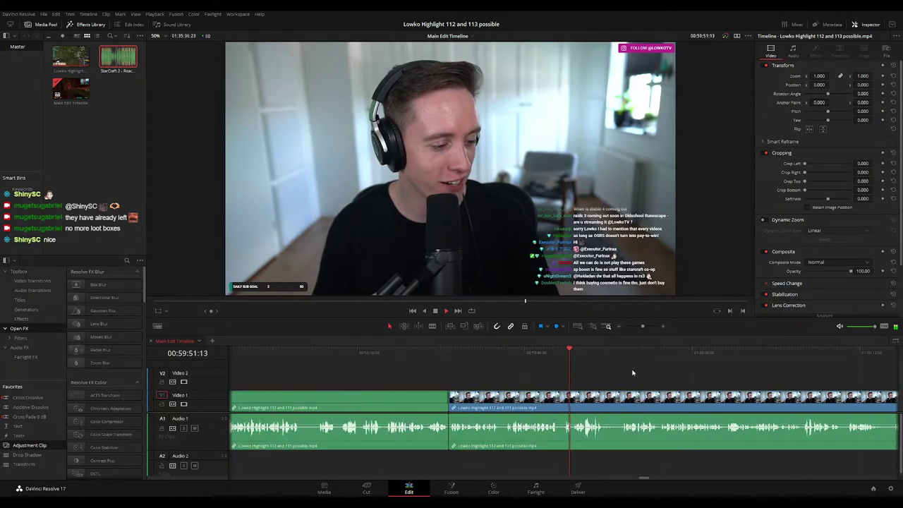
left_click_drag(633, 371, 484, 358)
scroll(449, 356, "right", 3)
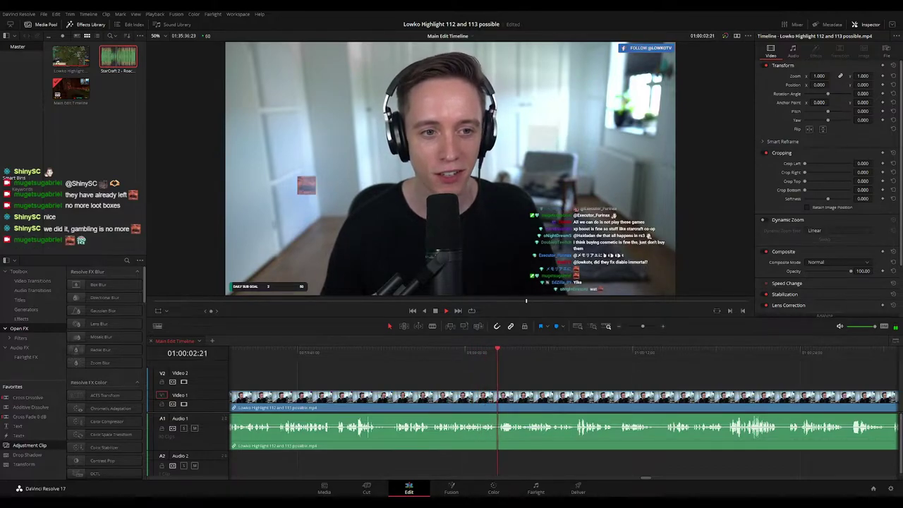
scroll(579, 377, "right", 2)
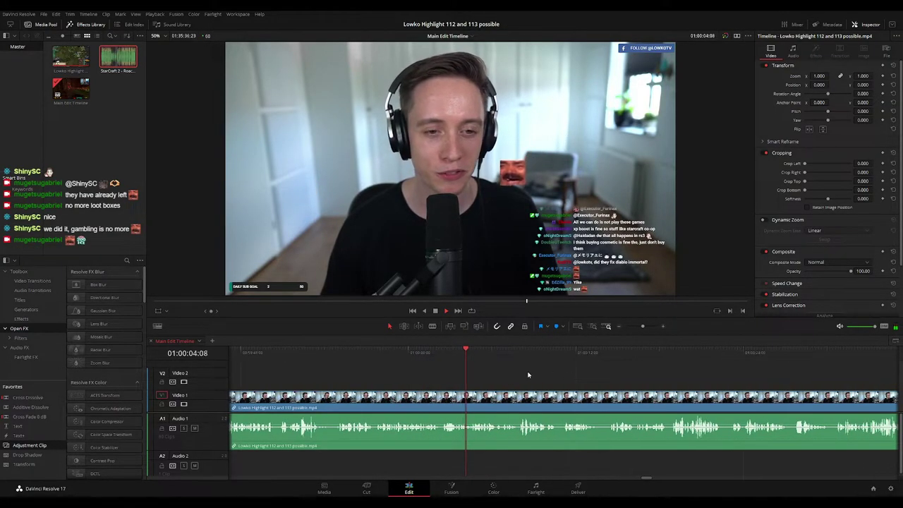
scroll(536, 365, "right", 2)
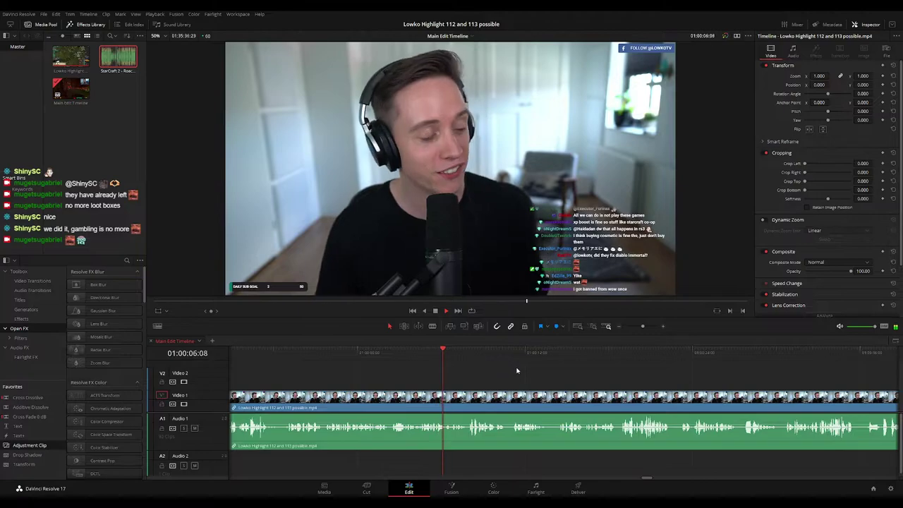
scroll(455, 373, "right", 2)
scroll(451, 367, "right", 2)
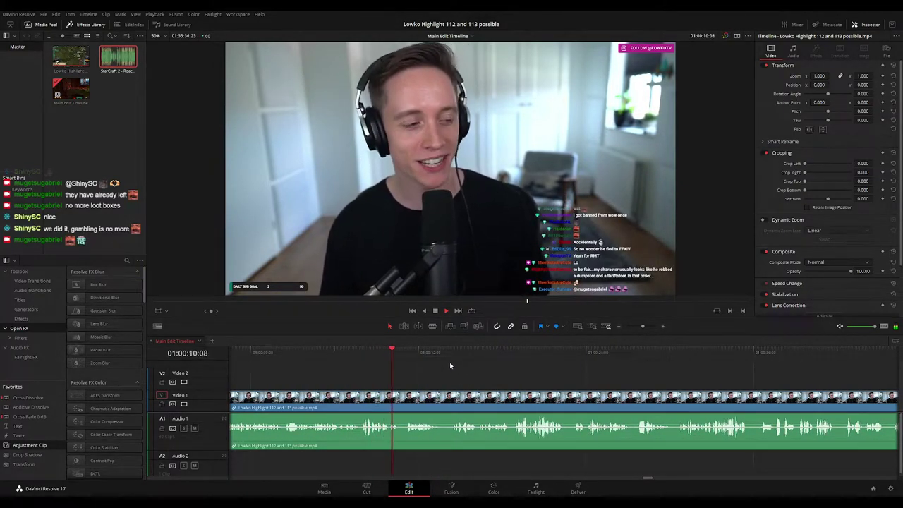
Split the full-screen webcam clip on both sides of the short section near 01:00:14 and ripple delete that piece
scroll(455, 368, "right", 2)
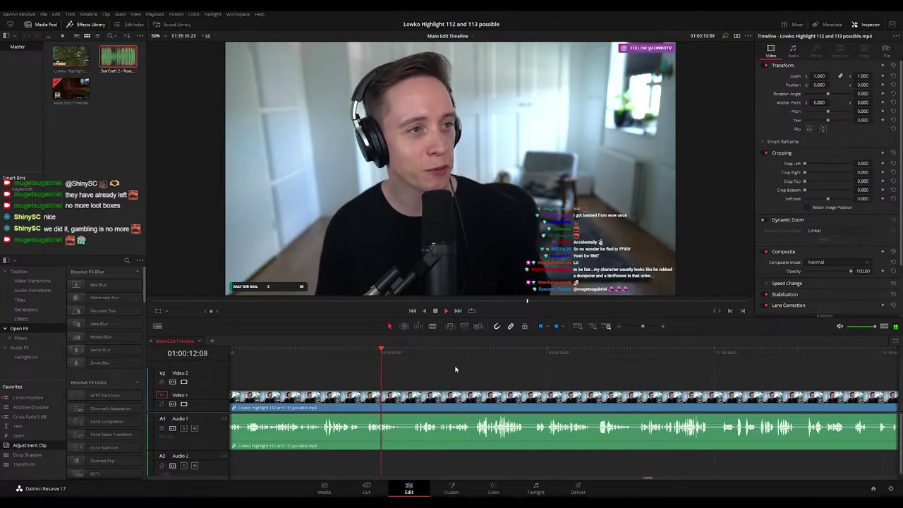
scroll(465, 368, "right", 2)
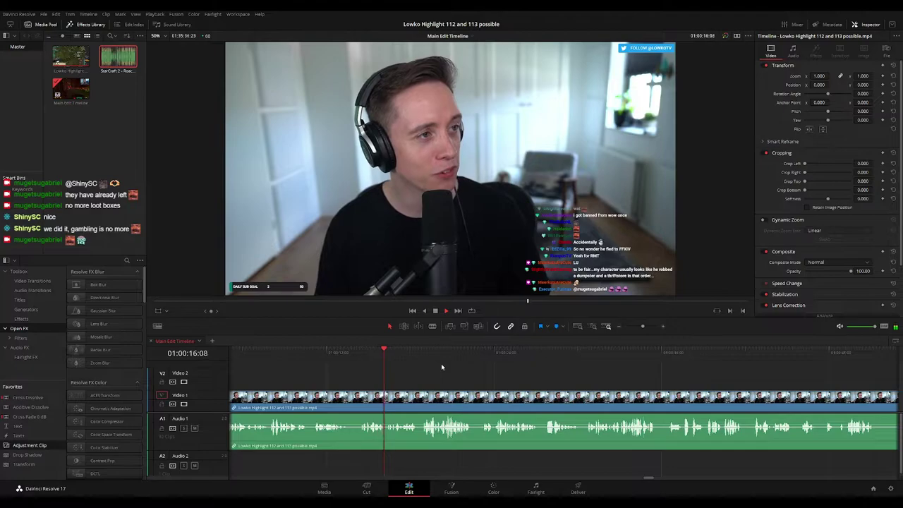
scroll(441, 366, "right", 2)
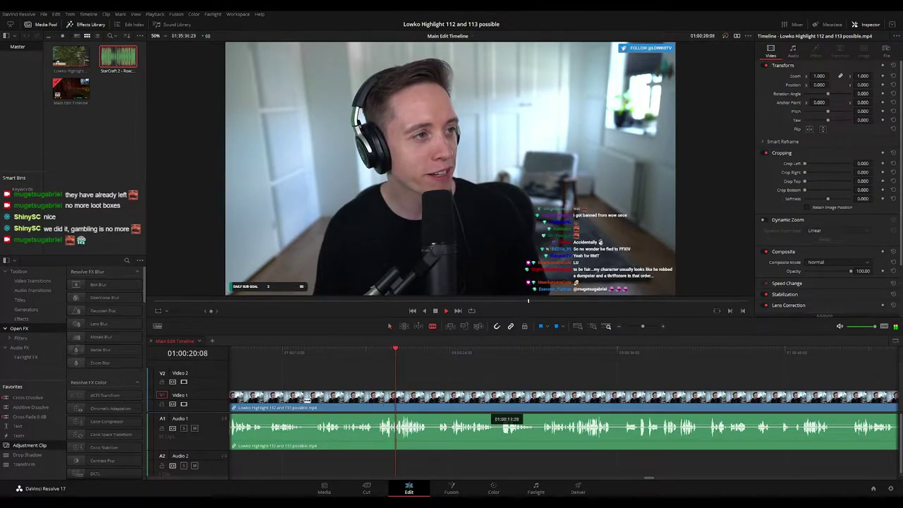
key("b")
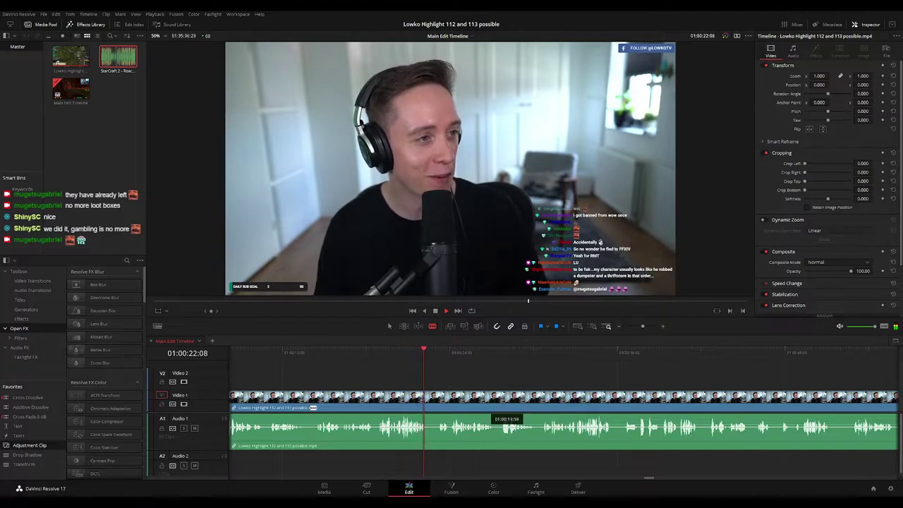
left_click(310, 408)
key("a")
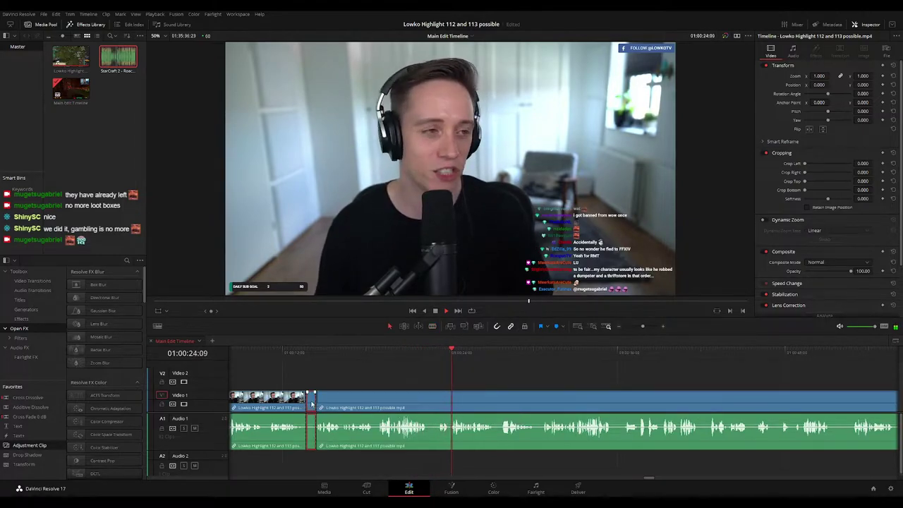
key("BackSpace")
key("b")
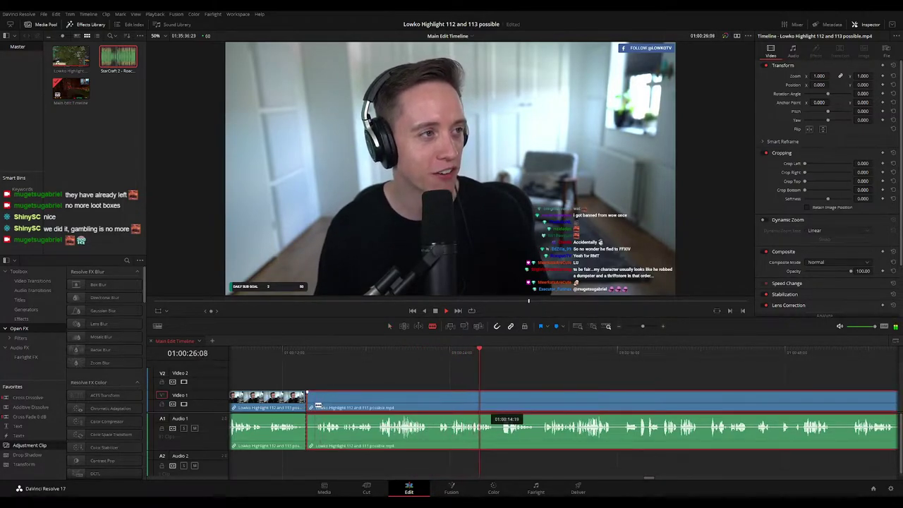
left_click(315, 407)
key("BackSpace")
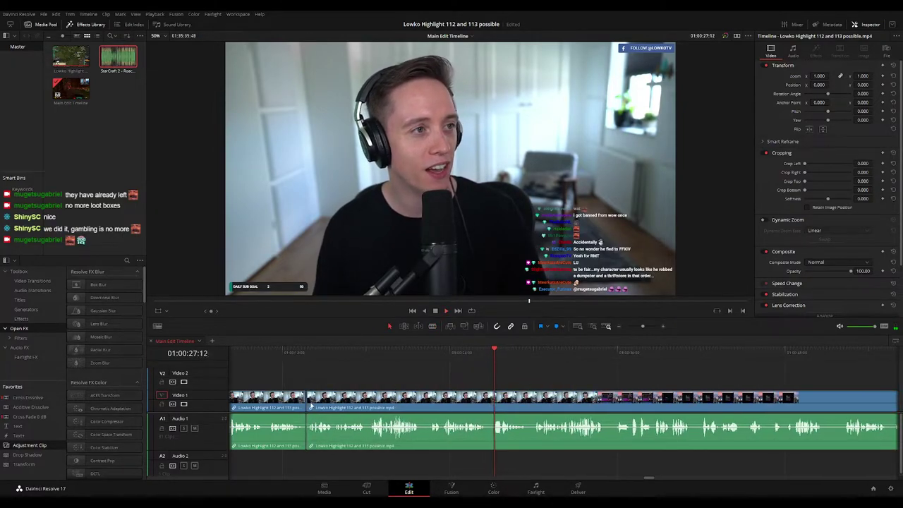
Colour the finished webcam clip before the 01:00:14 cut green and play back the footage up to the desktop view
left_click(299, 400)
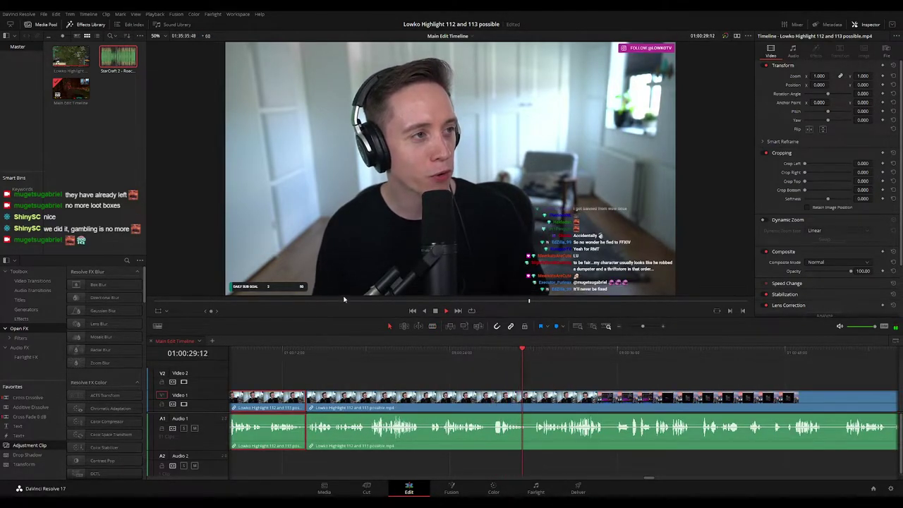
key("BackSpace")
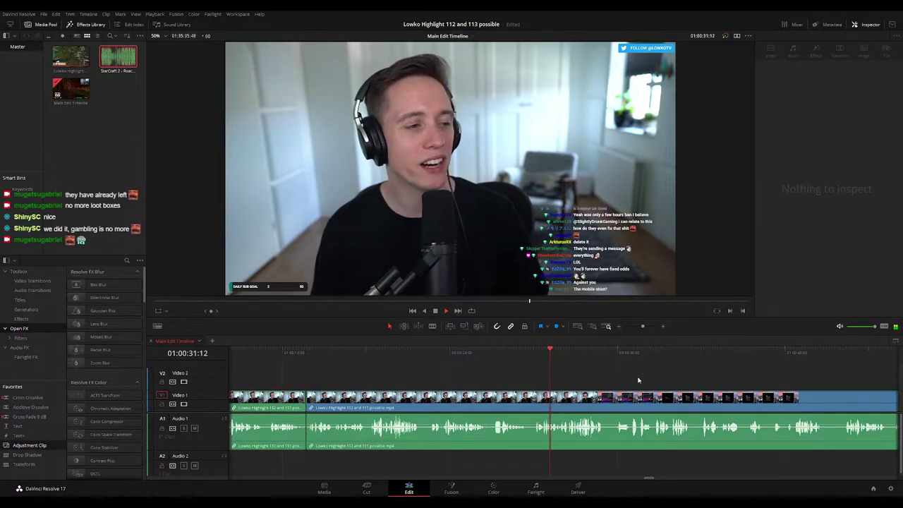
left_click_drag(485, 371, 440, 368)
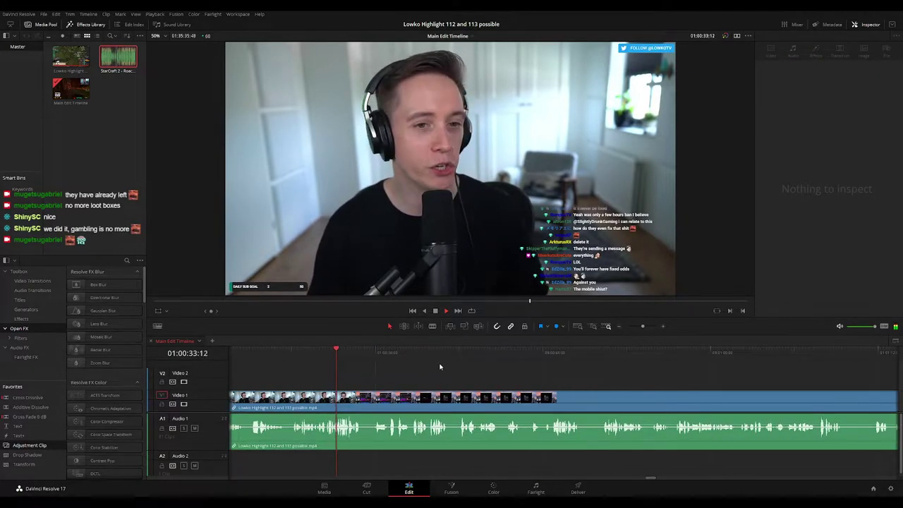
key("space")
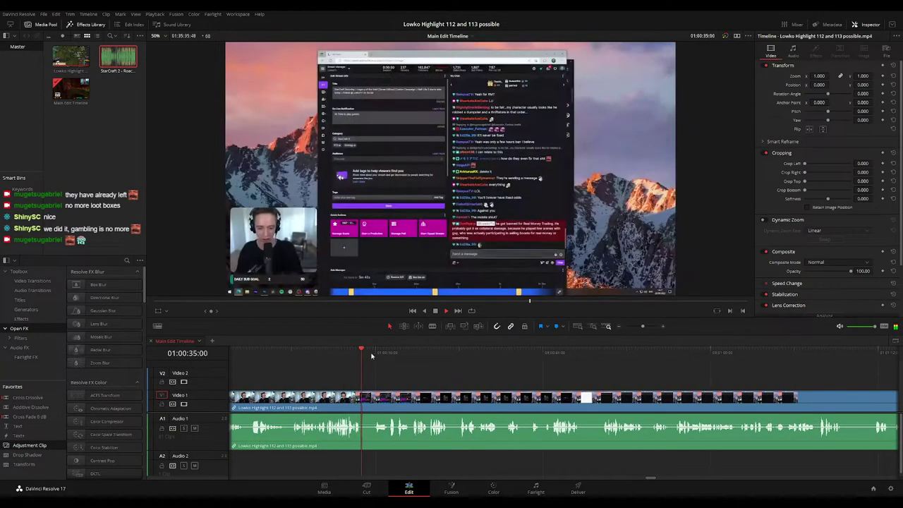
Review the desktop section with the stream poll from about 01:00:35 to 01:01:12 for further edits
scroll(466, 371, "right", 3)
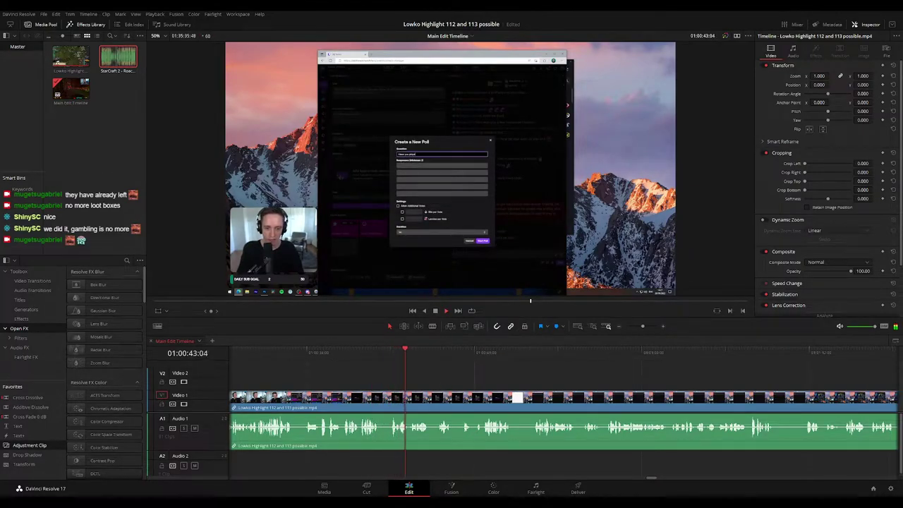
left_click_drag(513, 381, 452, 375)
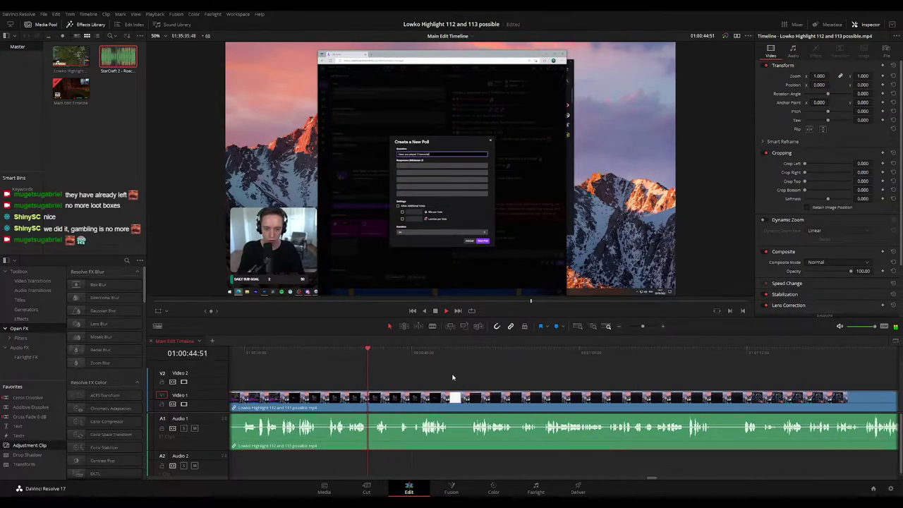
scroll(482, 381, "right", 2)
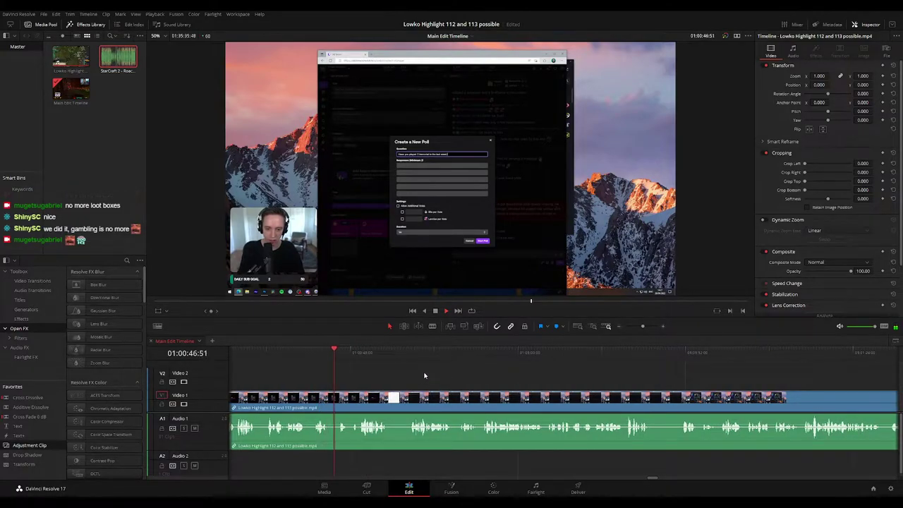
scroll(398, 371, "right", 1)
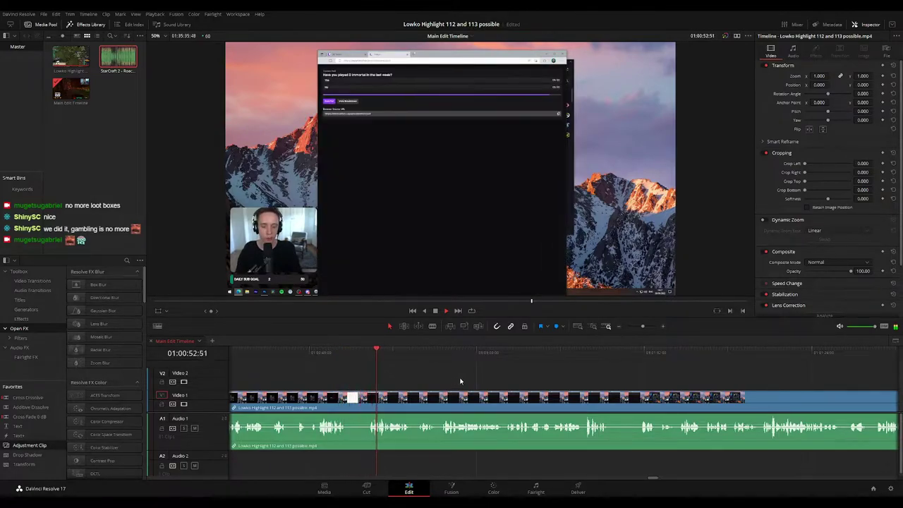
scroll(395, 371, "right", 2)
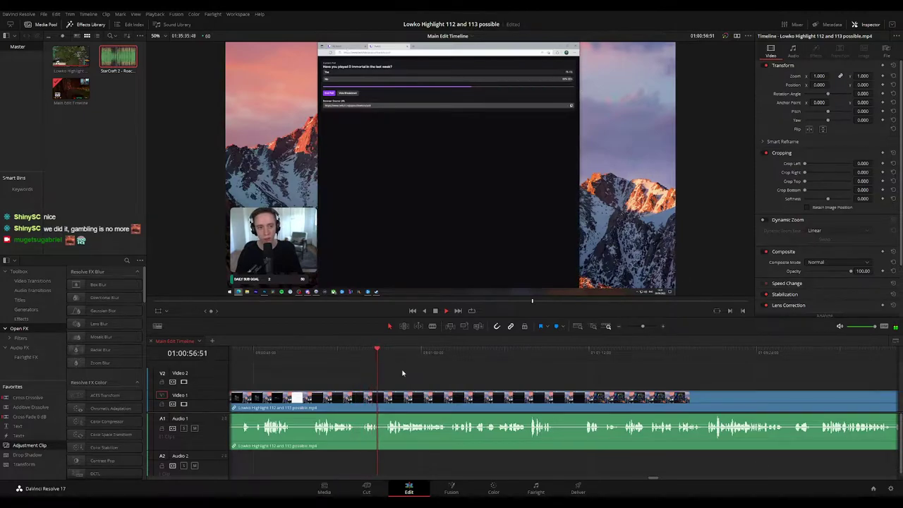
scroll(393, 369, "right", 2)
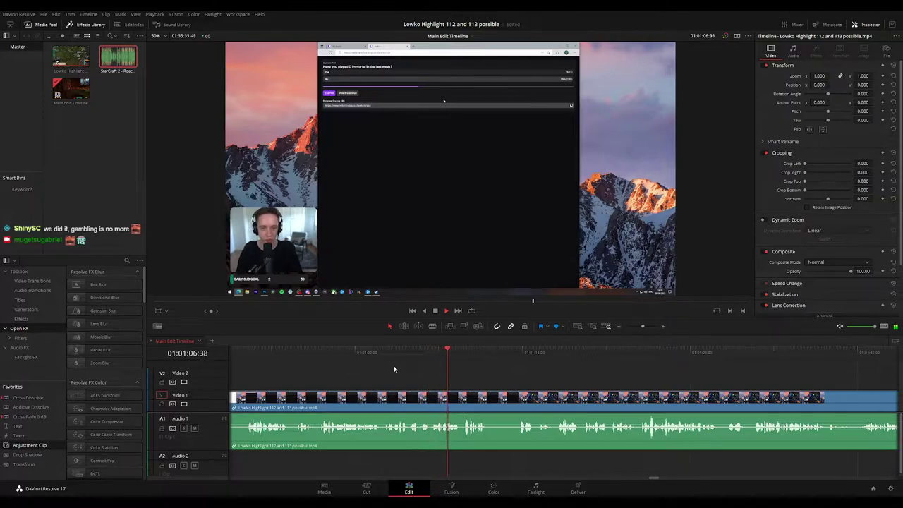
left_click_drag(452, 371, 356, 357)
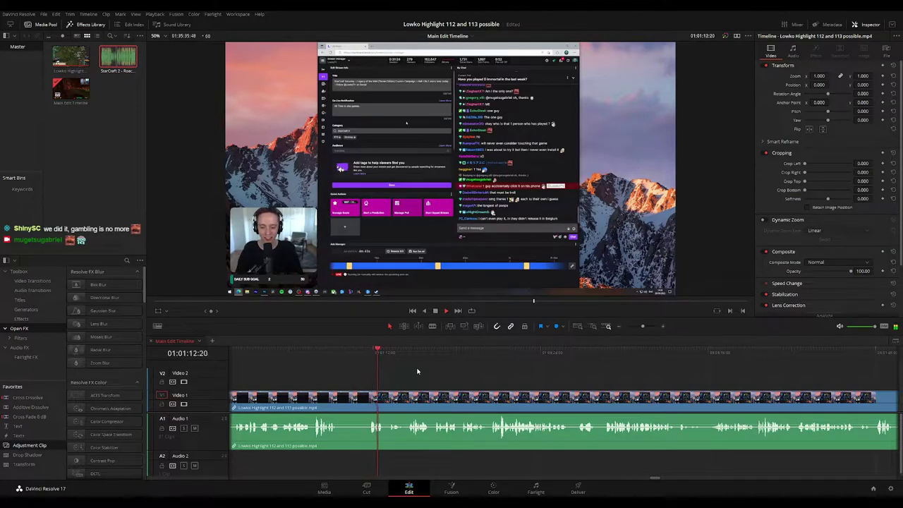
Review the StarCraft launcher talk from about 01:01:12 to the start of the gameplay near 01:01:49 for further edits
scroll(398, 376, "right", 1)
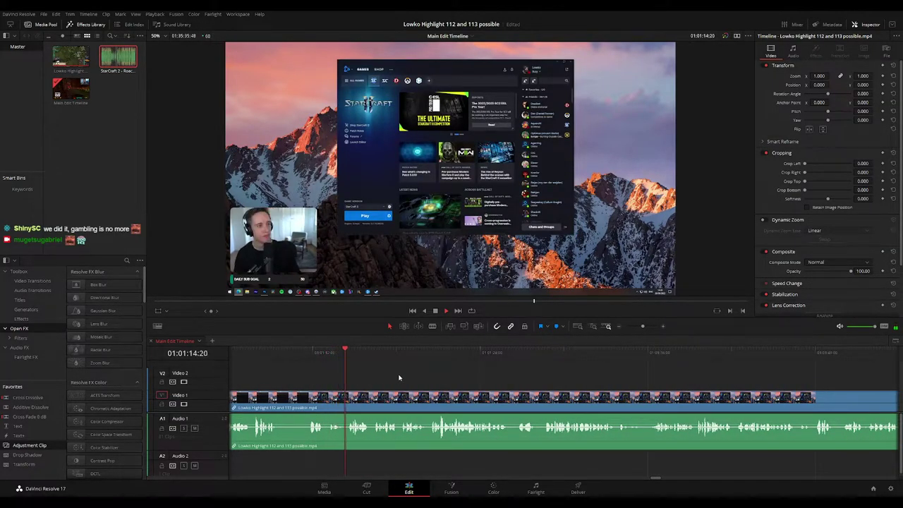
scroll(424, 385, "right", 1)
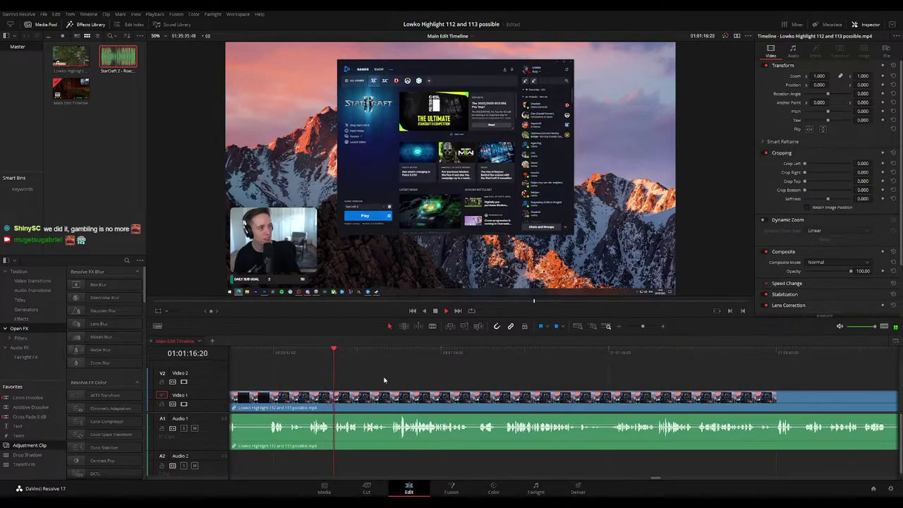
scroll(400, 376, "right", 1)
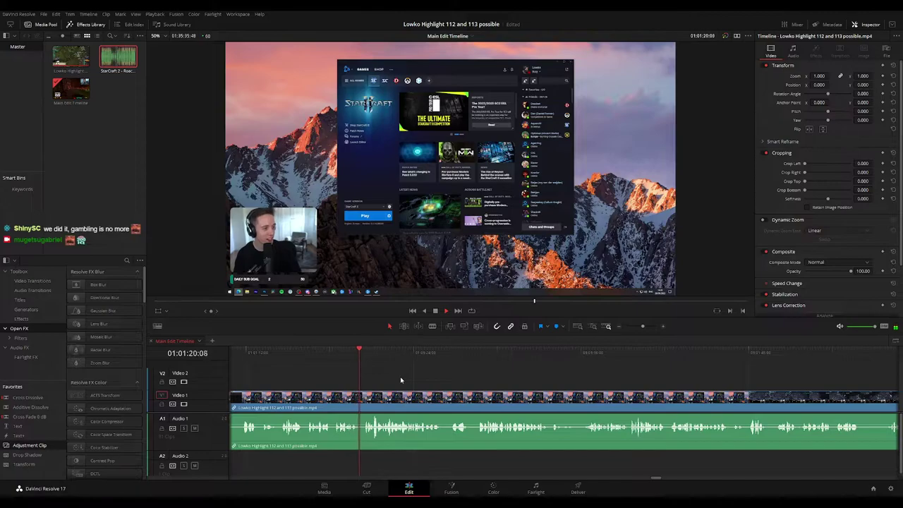
scroll(409, 381, "right", 1)
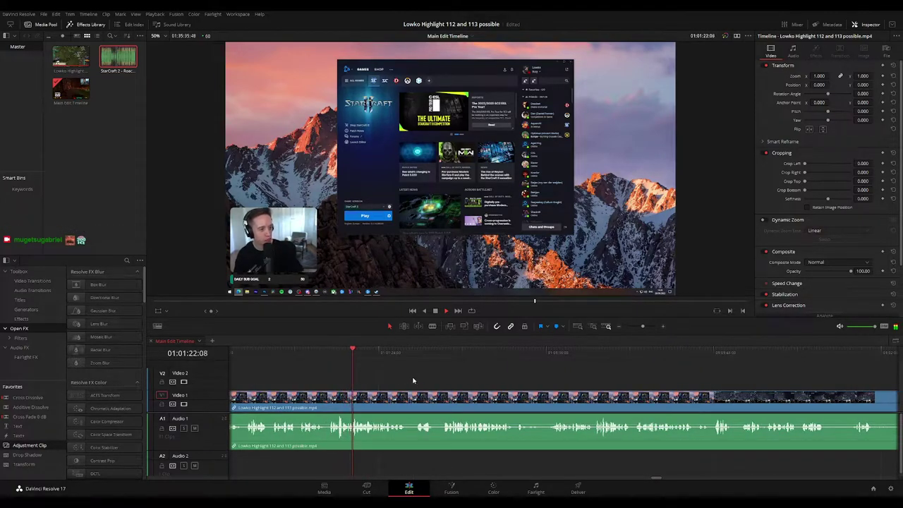
scroll(405, 376, "right", 1)
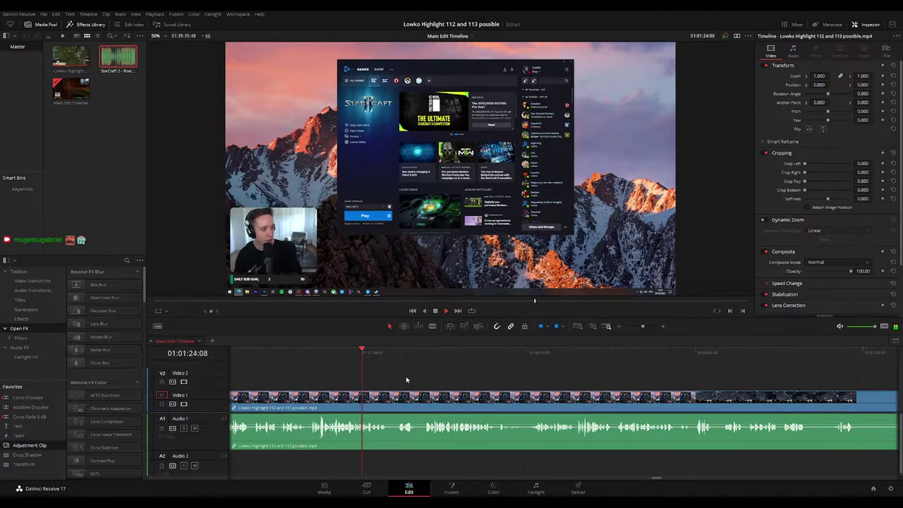
scroll(396, 377, "right", 1)
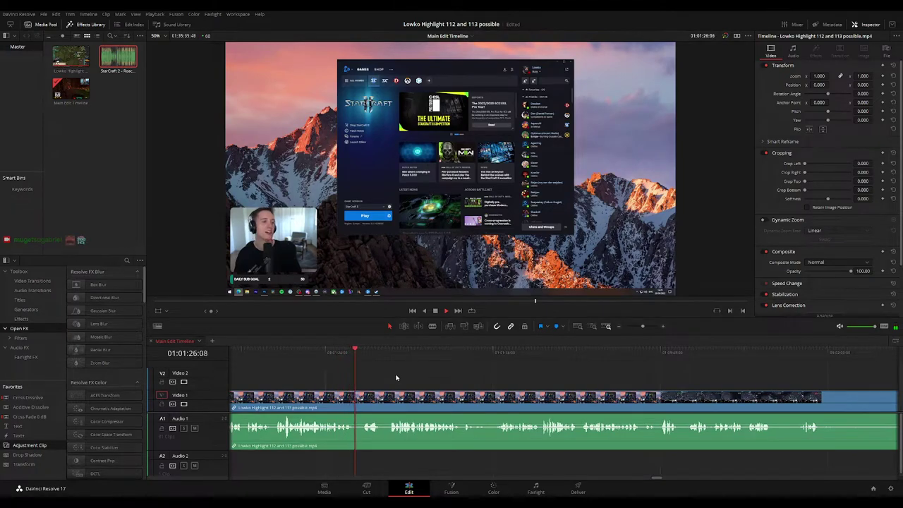
scroll(405, 377, "right", 1)
scroll(405, 377, "right", 1)
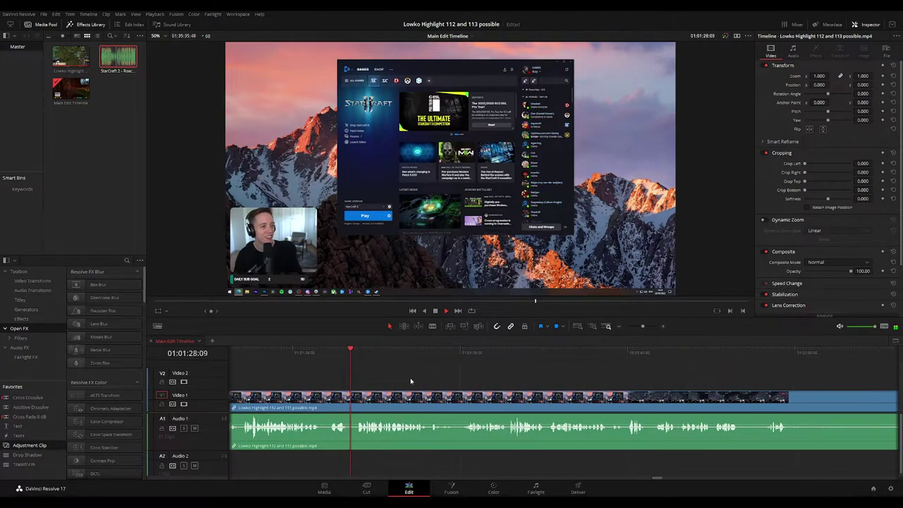
scroll(407, 378, "right", 1)
scroll(408, 378, "right", 1)
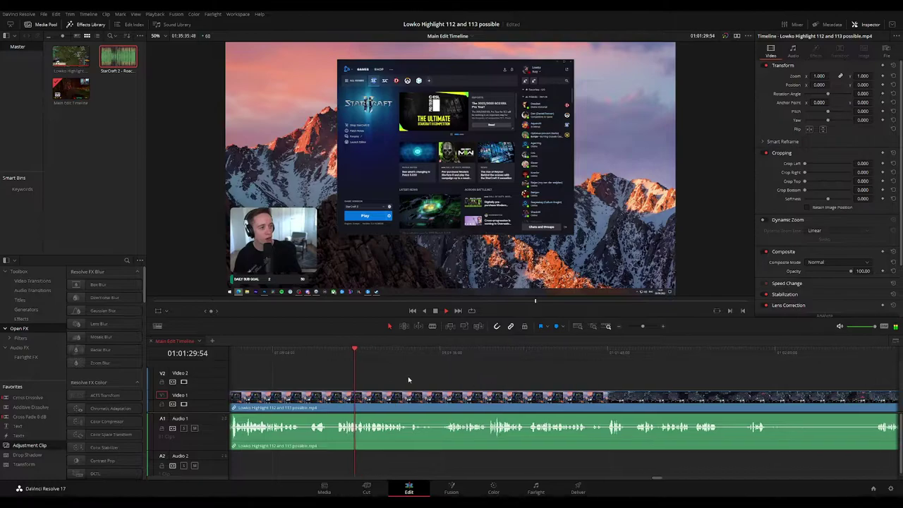
scroll(388, 373, "right", 1)
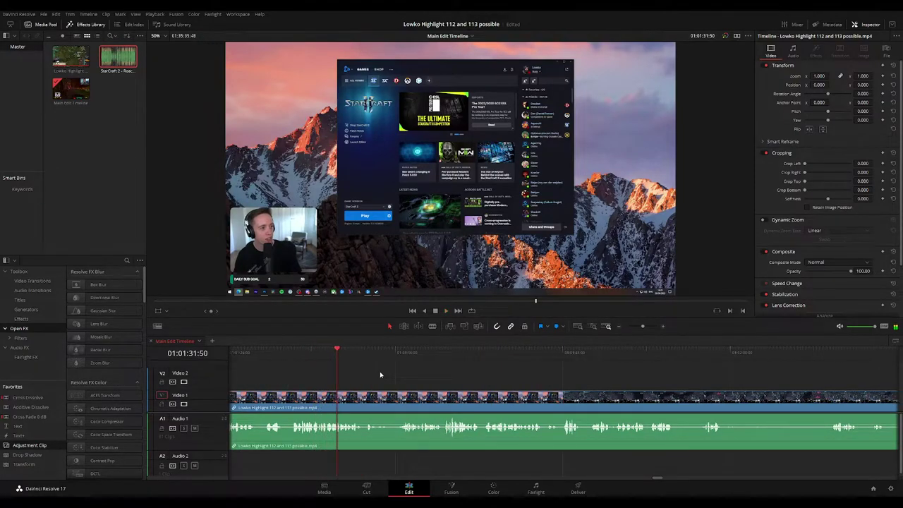
key("space")
scroll(406, 378, "right", 1)
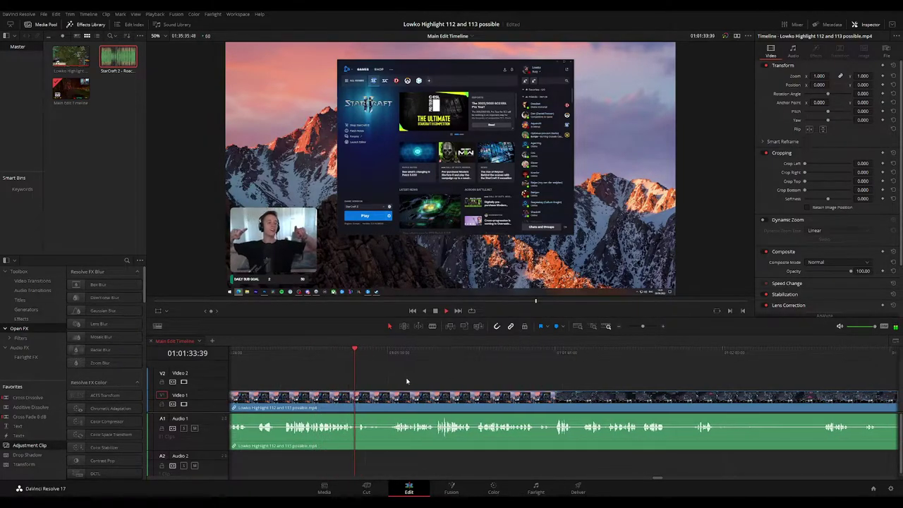
scroll(395, 379, "right", 1)
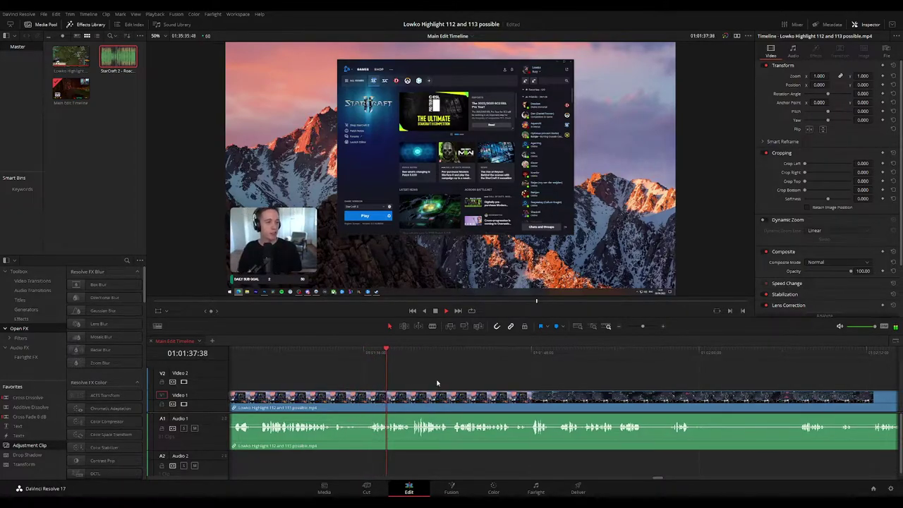
scroll(385, 370, "right", 1)
scroll(378, 374, "right", 1)
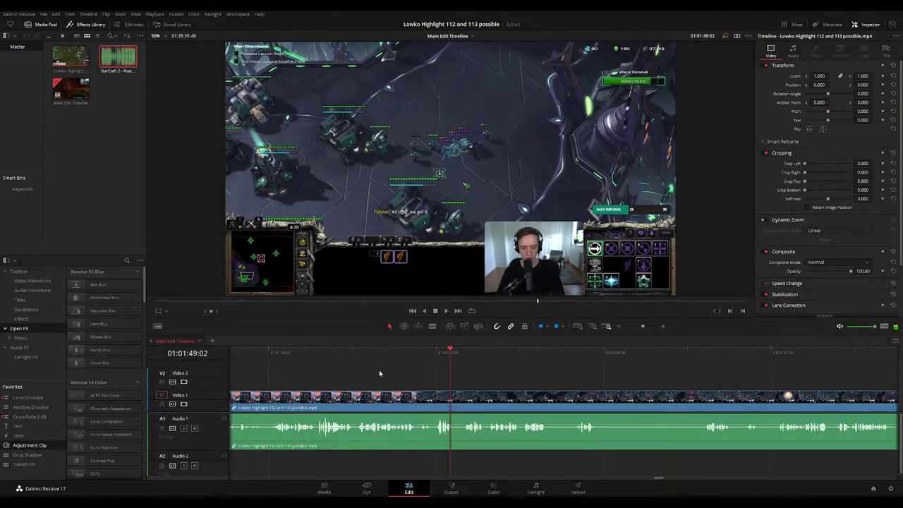
Split the clip at 01:01:47:41, just before the gameplay starts, and ripple delete the short leftover piece after the cut
left_click_drag(425, 352, 432, 348)
scroll(486, 385, "up", 3)
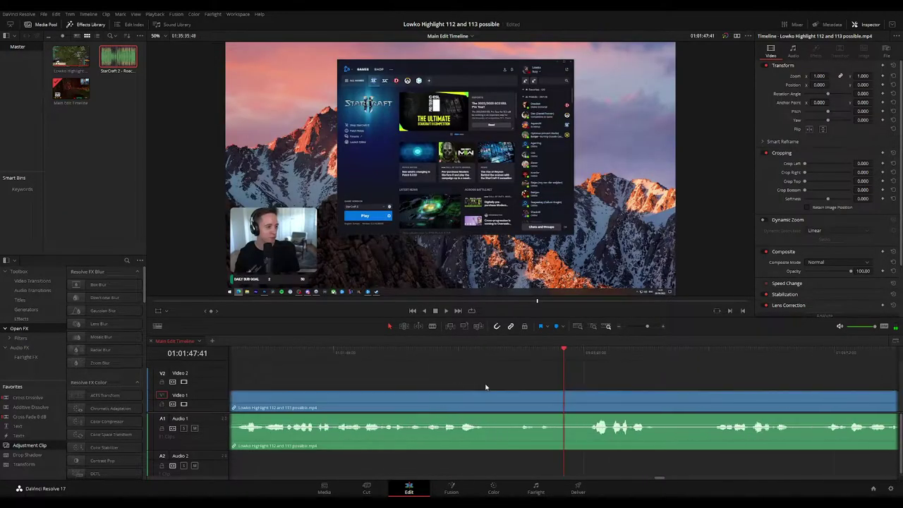
key("b")
left_click(564, 399)
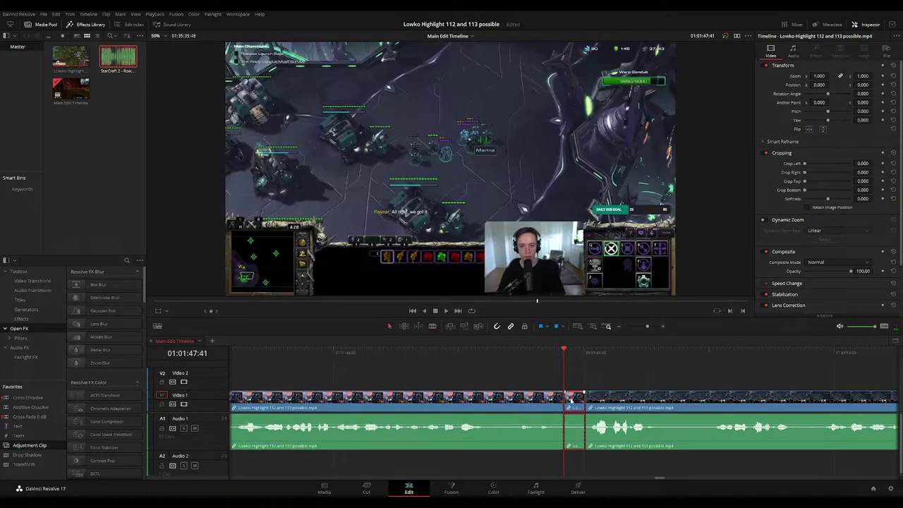
key("Delete")
key("space")
Colour the finished launcher clip before the 01:01:47:41 cut green and play back the StarCraft gameplay after it
left_click(530, 397)
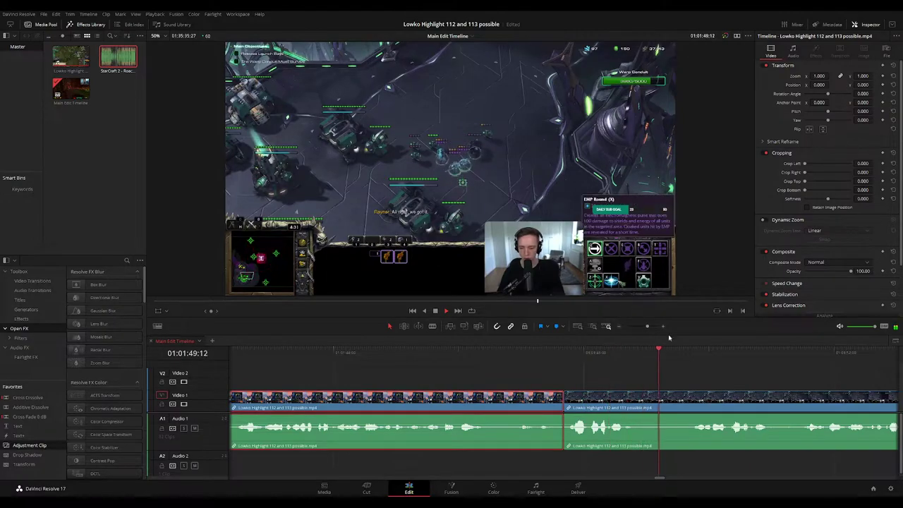
left_click_drag(647, 326, 640, 327)
left_click(693, 385)
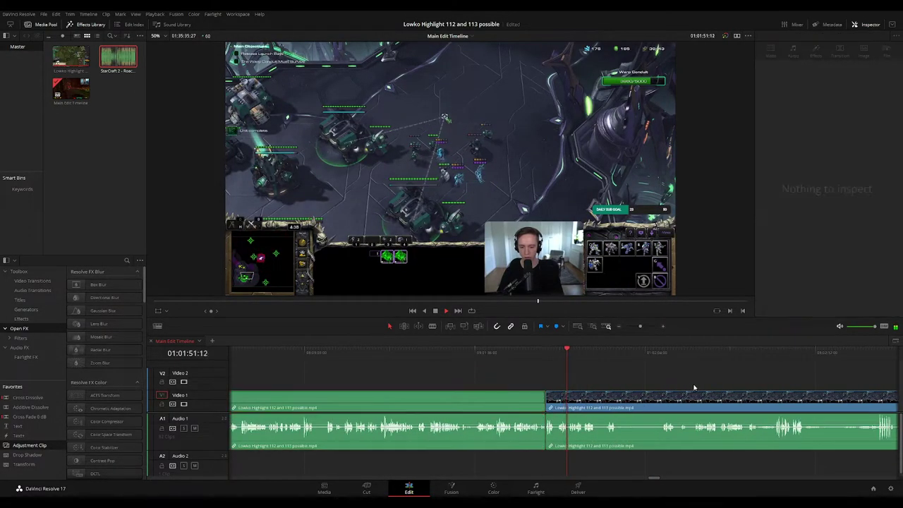
scroll(524, 364, "right", 1)
scroll(524, 363, "right", 2)
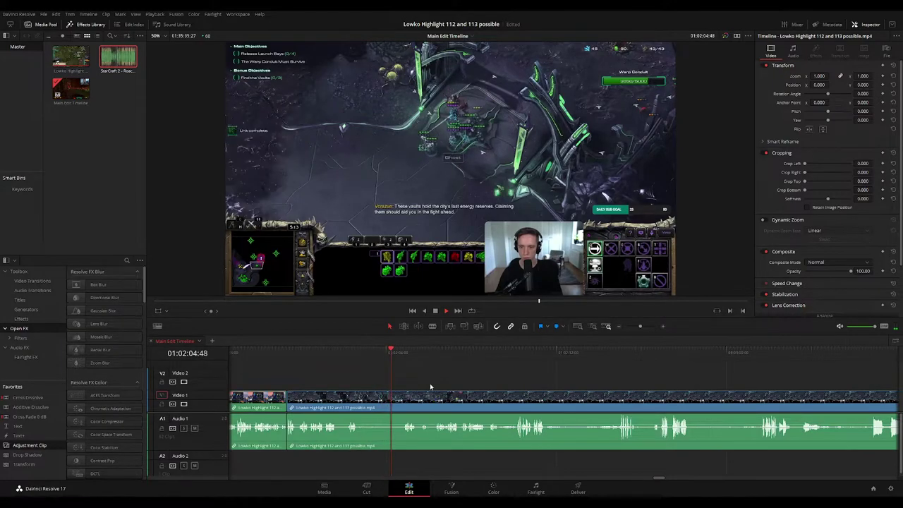
Review the StarCraft gameplay from about 01:02:04 to 01:02:34 for further edits
left_click_drag(445, 382, 404, 368)
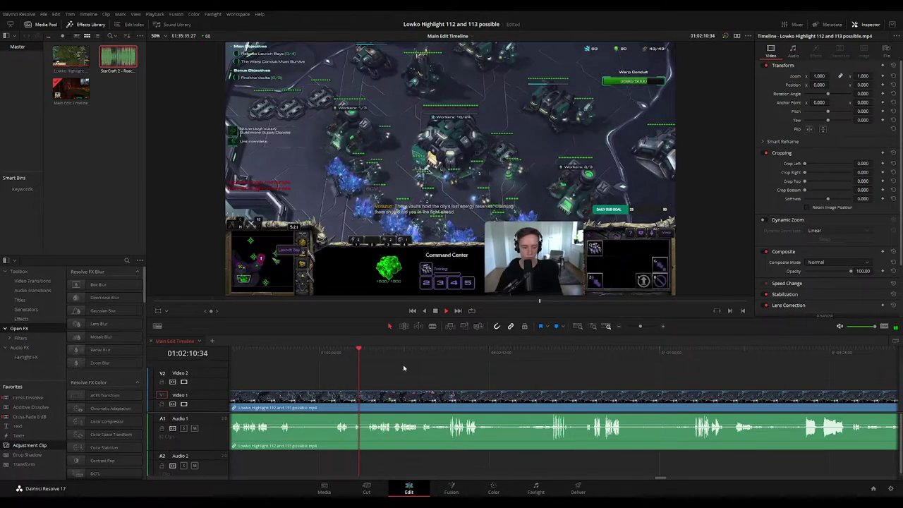
scroll(395, 370, "right", 3)
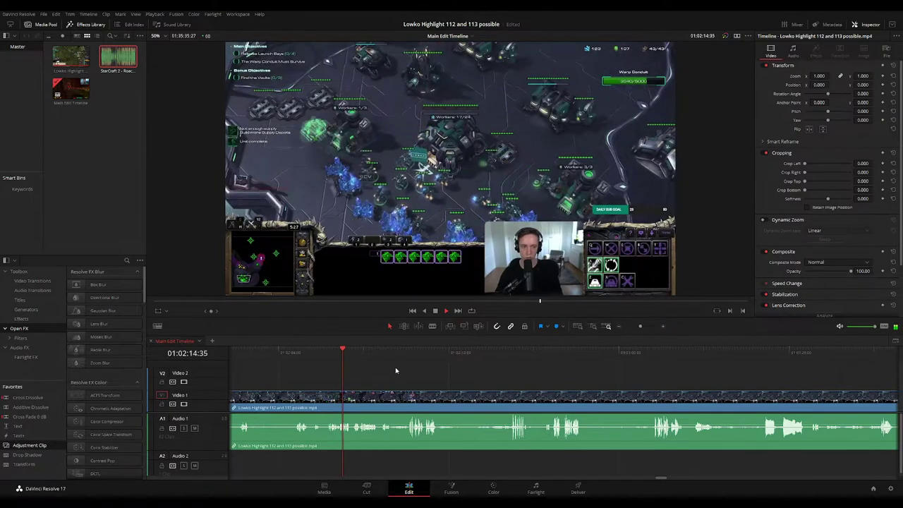
left_click_drag(404, 375, 413, 380)
scroll(413, 381, "right", 1)
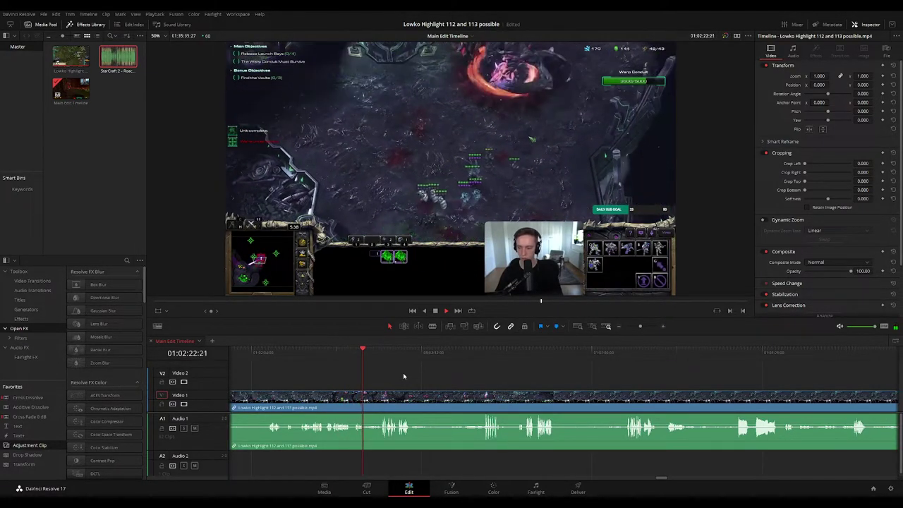
scroll(401, 375, "right", 2)
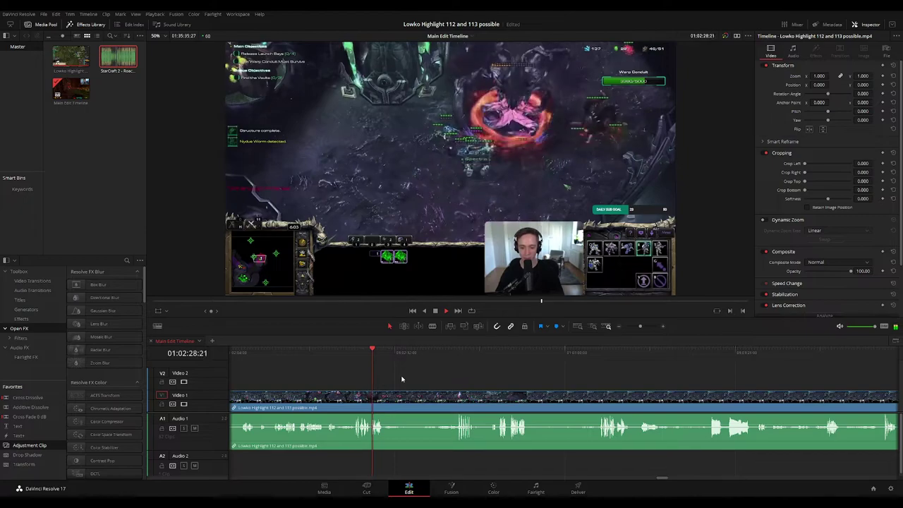
scroll(445, 384, "up", 3)
left_click_drag(570, 374, 445, 358)
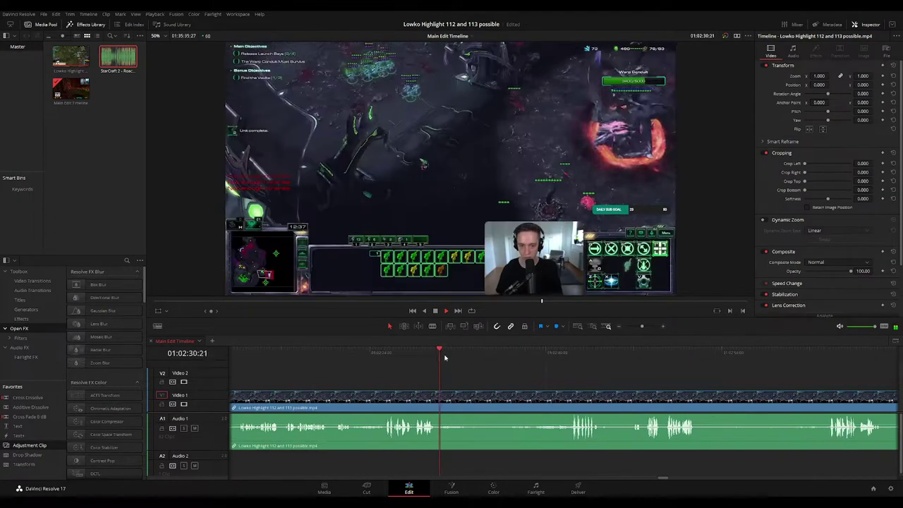
scroll(493, 370, "right", 2)
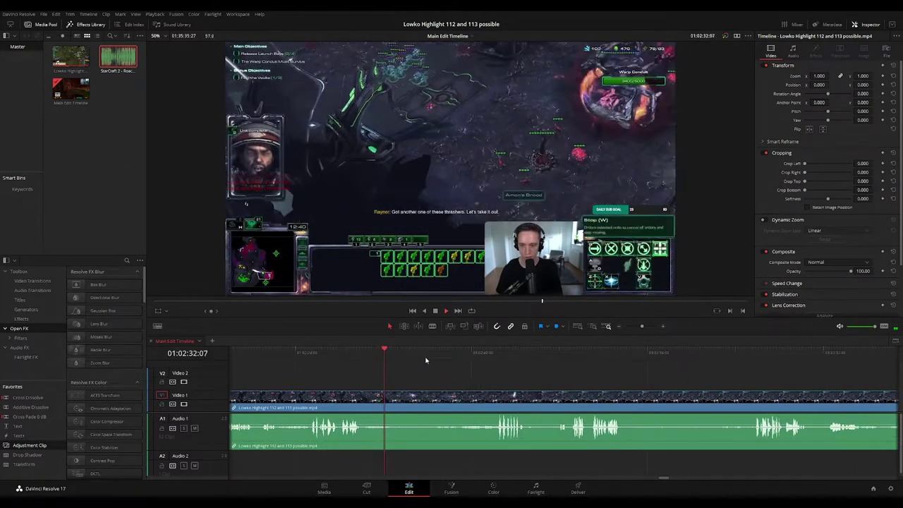
scroll(428, 361, "right", 1)
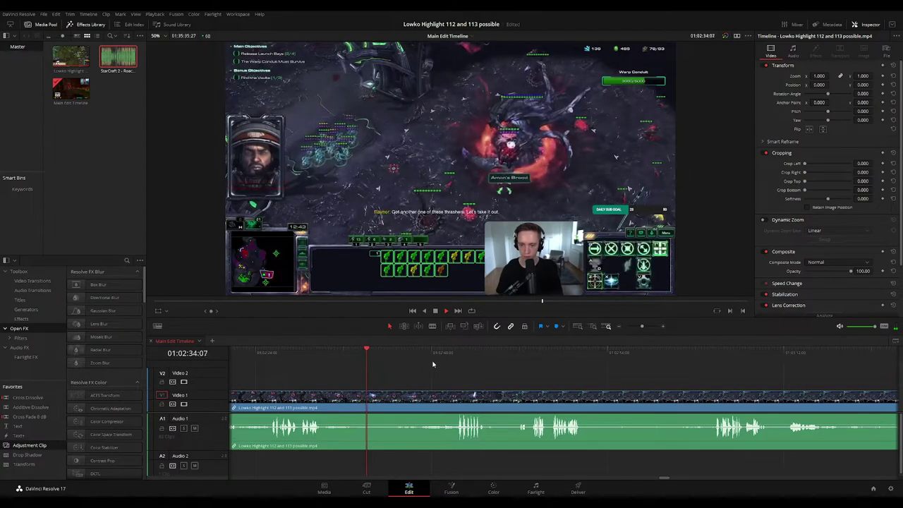
Split the gameplay clip at 01:02:30:11 and shortly after it, and ripple delete the short piece between the two cuts
left_click(308, 350)
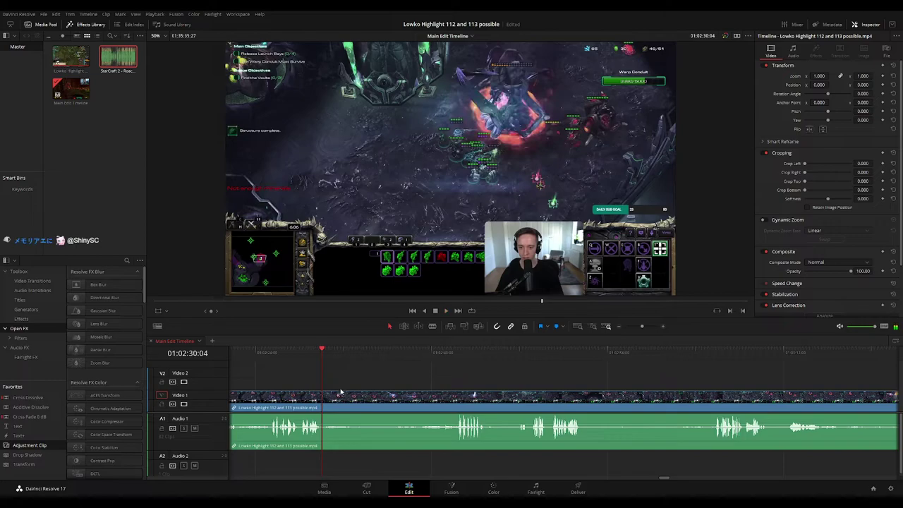
scroll(341, 392, "up", 3)
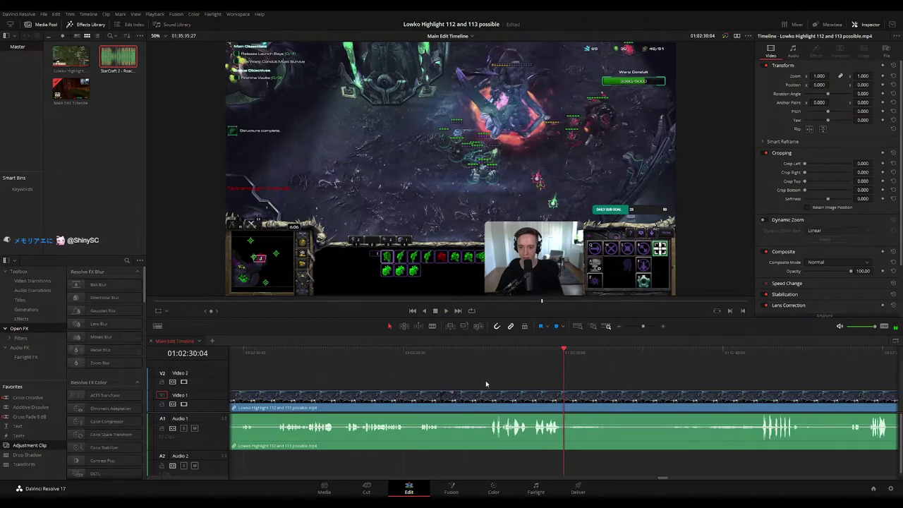
key("ctrl+b")
left_click(580, 400)
key("a")
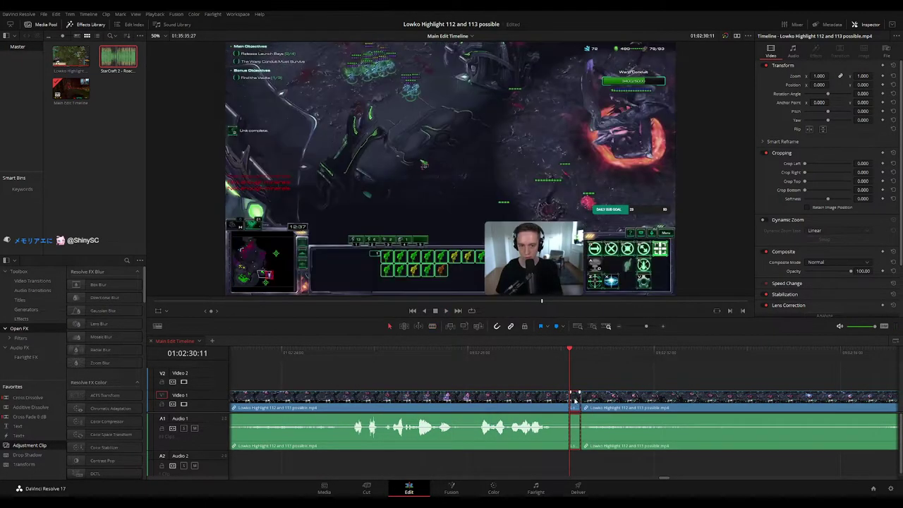
left_click(571, 393)
key("Delete")
Colour the finished clip before the 01:02:30:11 cut blue and play back the following gameplay up to about 01:02:52
key("space")
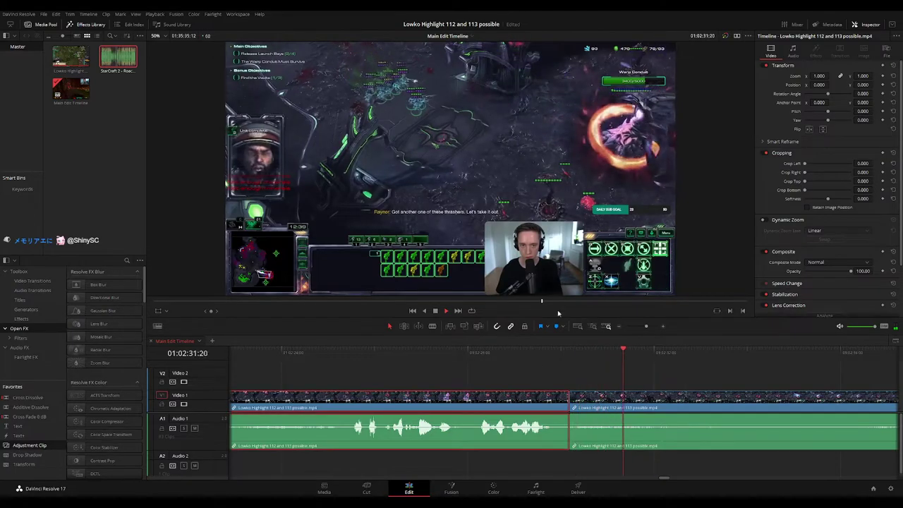
key("F1")
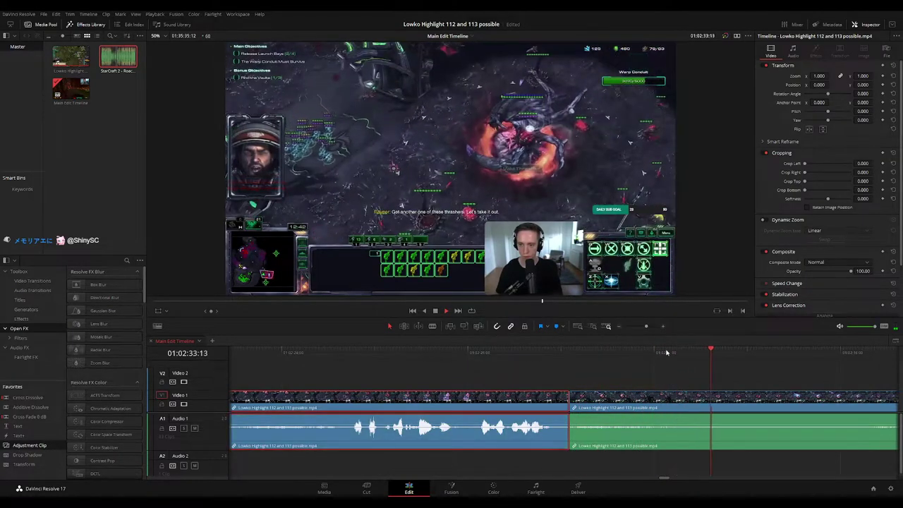
left_click_drag(646, 326, 639, 328)
left_click(667, 383)
left_click_drag(667, 383, 461, 365)
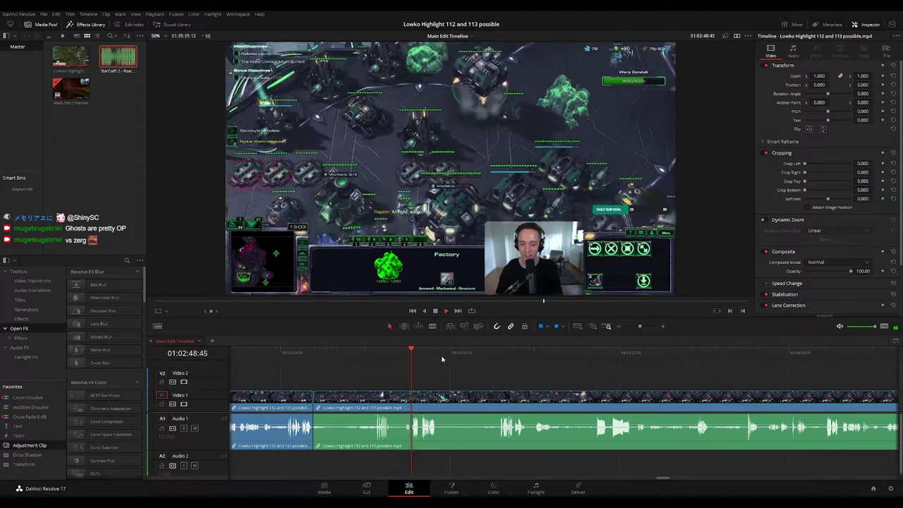
left_click_drag(640, 326, 411, 351)
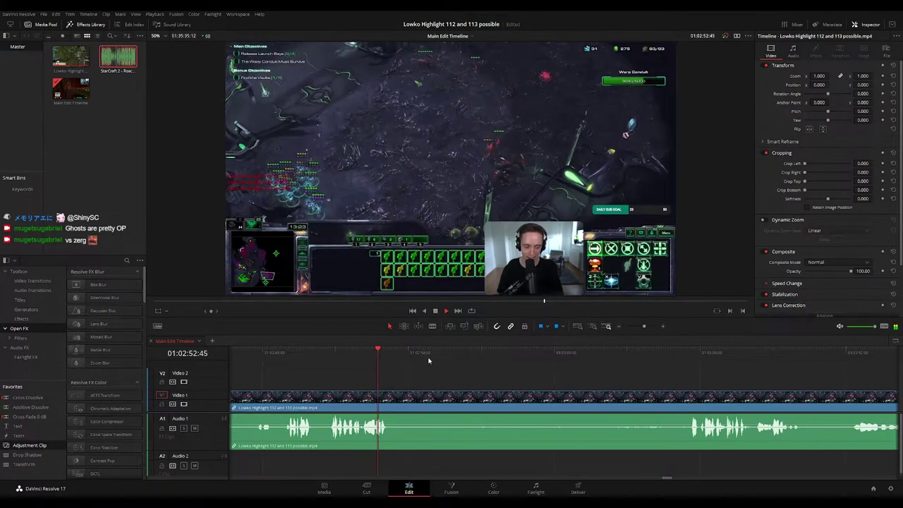
Split the clip just after the speech near 01:02:53 and again at 01:02:54:32, and ripple delete the short piece between
key("space")
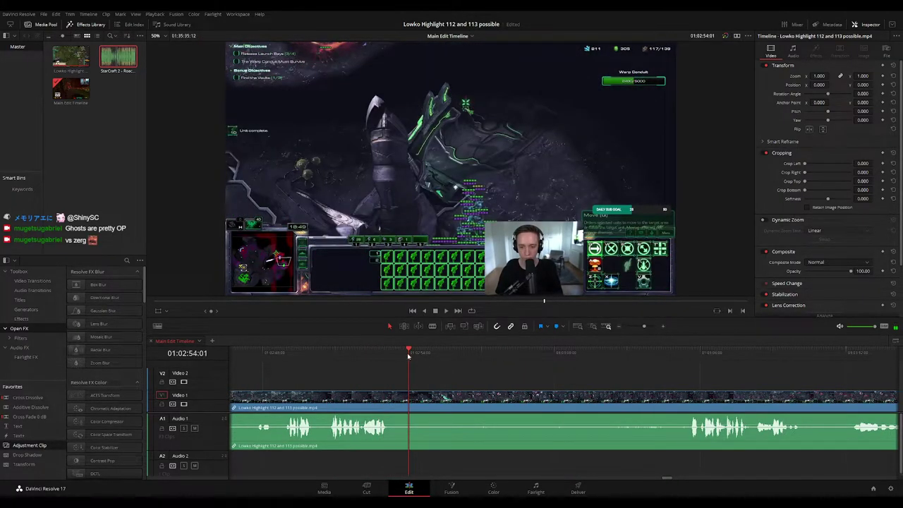
key("b")
left_click(399, 426)
key("space")
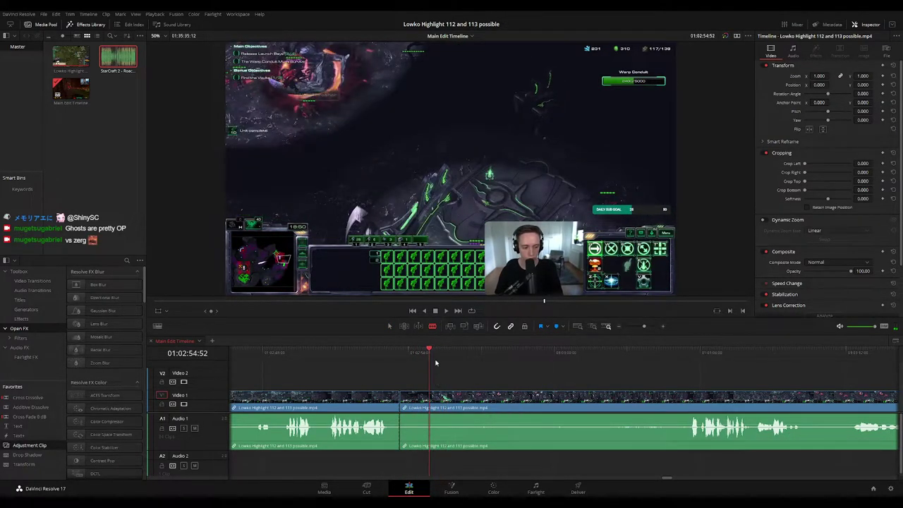
left_click_drag(425, 351, 422, 353)
left_click(422, 398)
key("a")
left_click(416, 398)
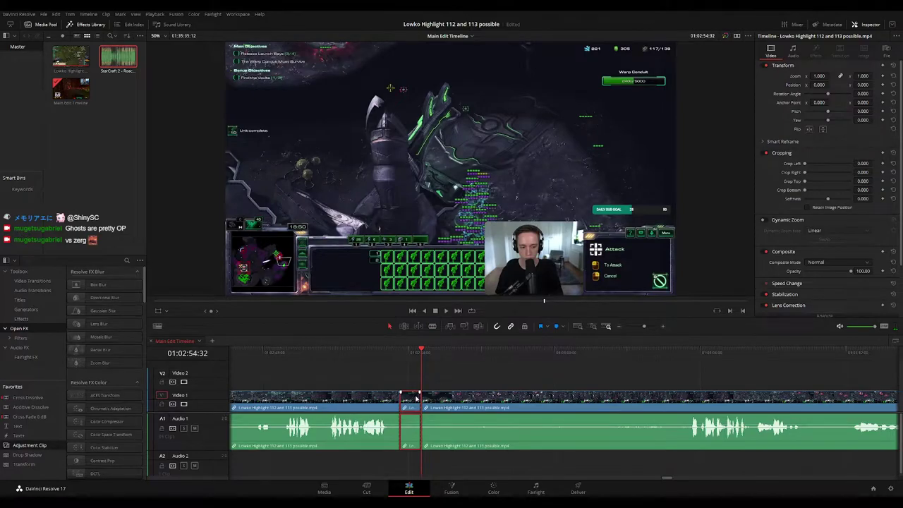
key("Delete")
Colour the finished clip before the cut near 01:02:53 blue and play back the gameplay up to about 01:03:04
key("space")
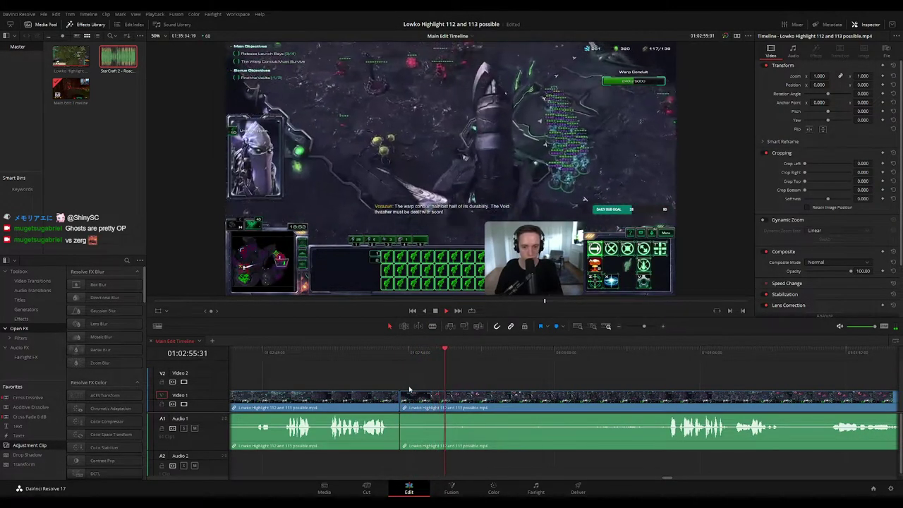
left_click(398, 394)
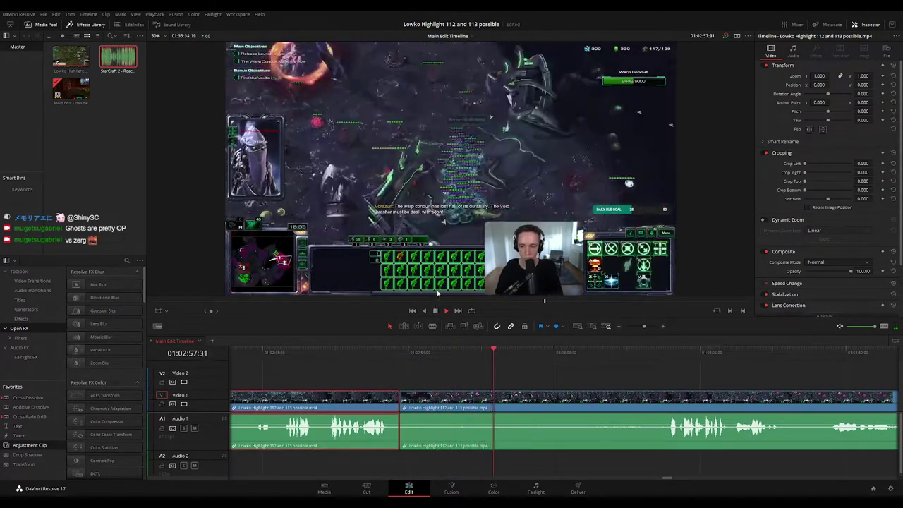
left_click(533, 370)
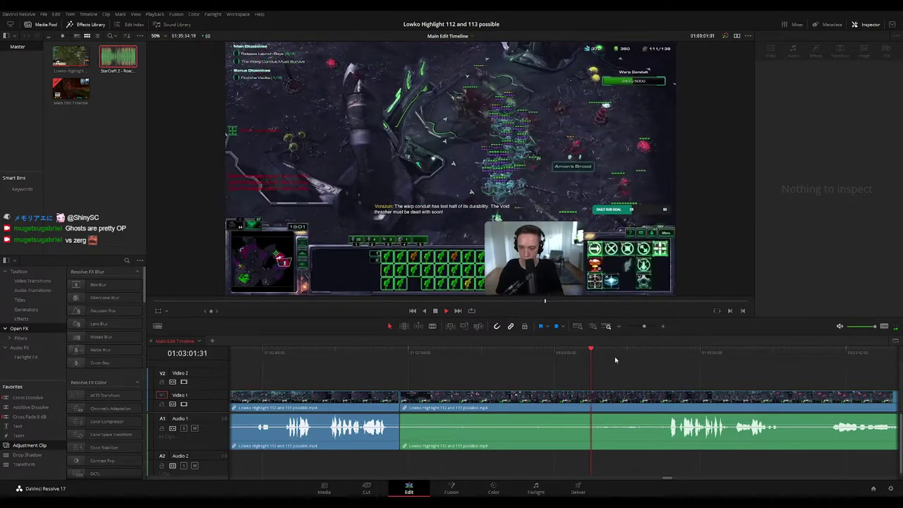
left_click_drag(648, 366, 485, 353)
left_click(479, 354)
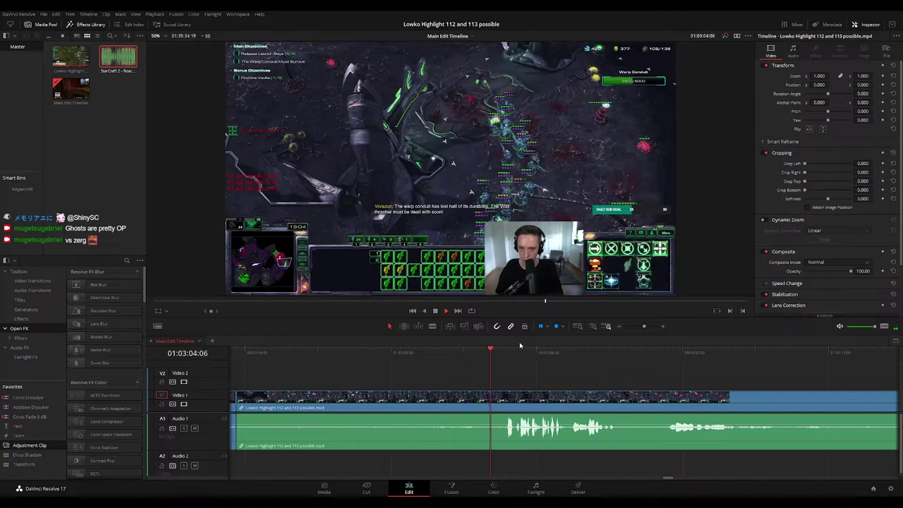
Review the Void Thrasher fight from about 01:03:04 to 01:03:29 for further edits
left_click(639, 326)
scroll(454, 355, "right", 3)
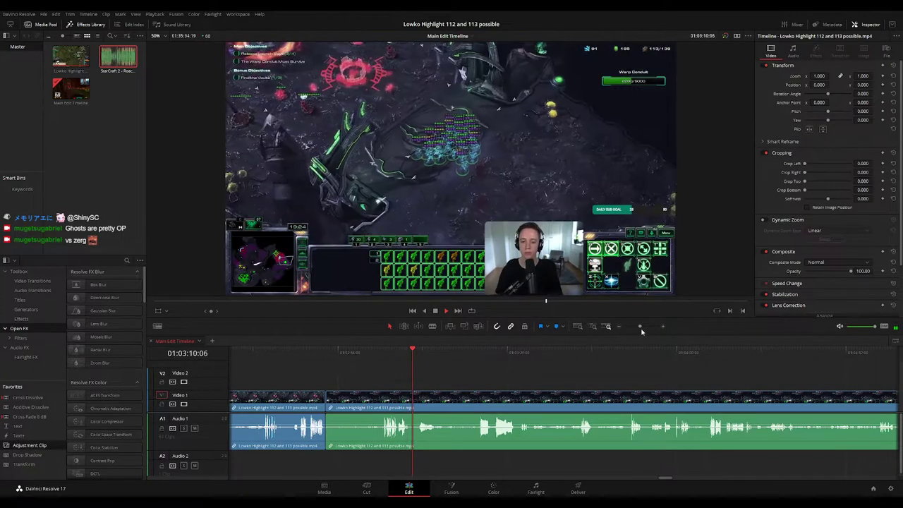
left_click_drag(639, 326, 642, 326)
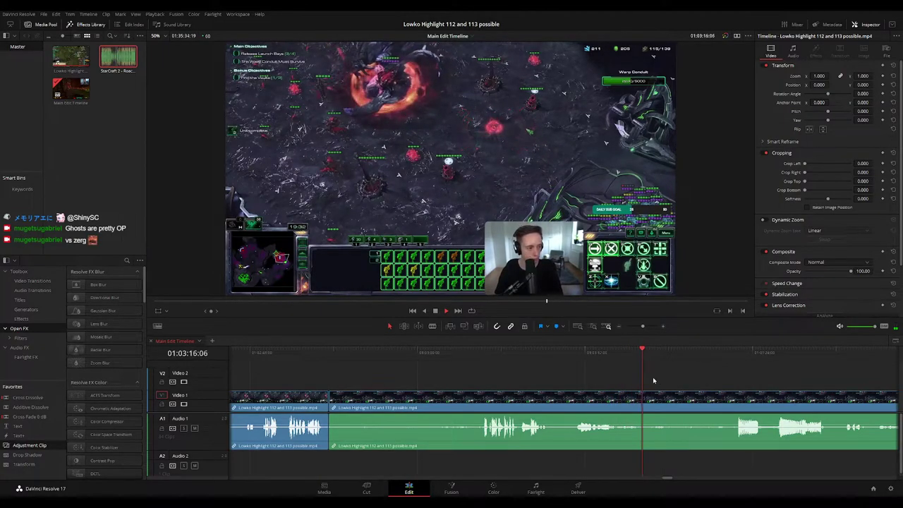
left_click_drag(690, 377, 522, 351)
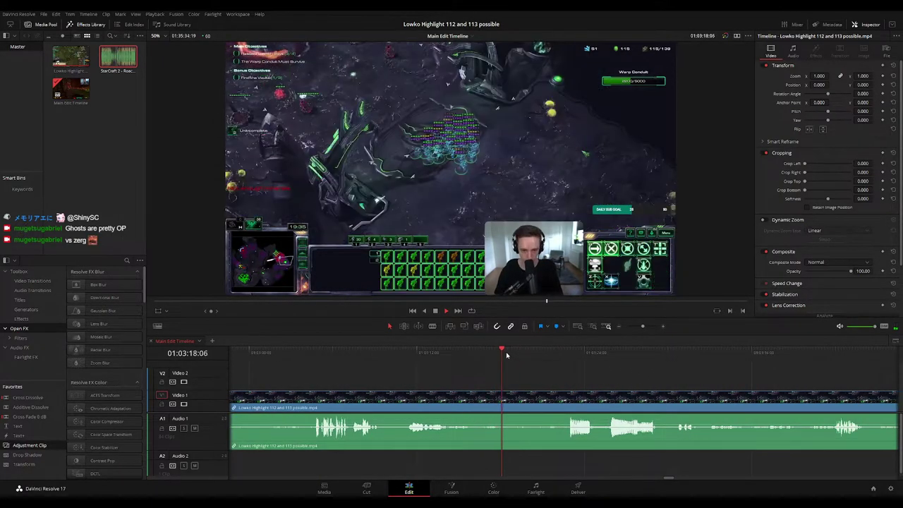
left_click(549, 350)
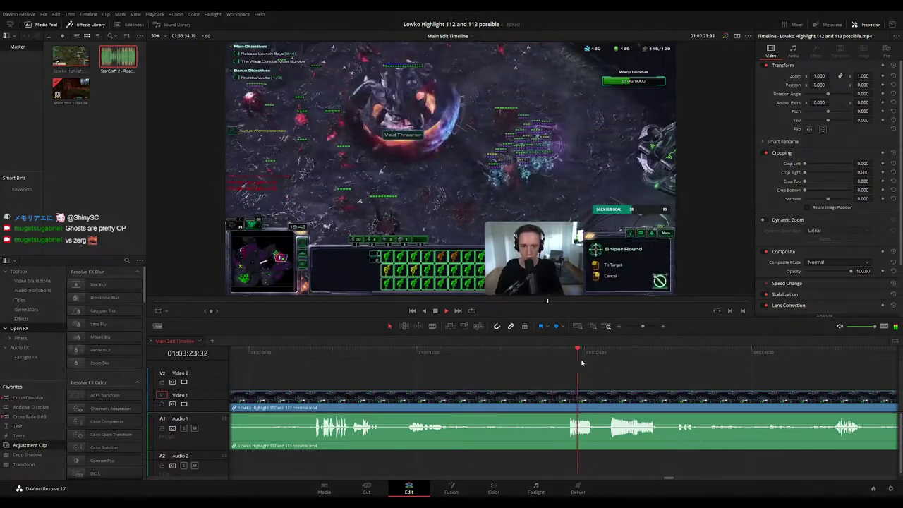
scroll(499, 365, "right", 3)
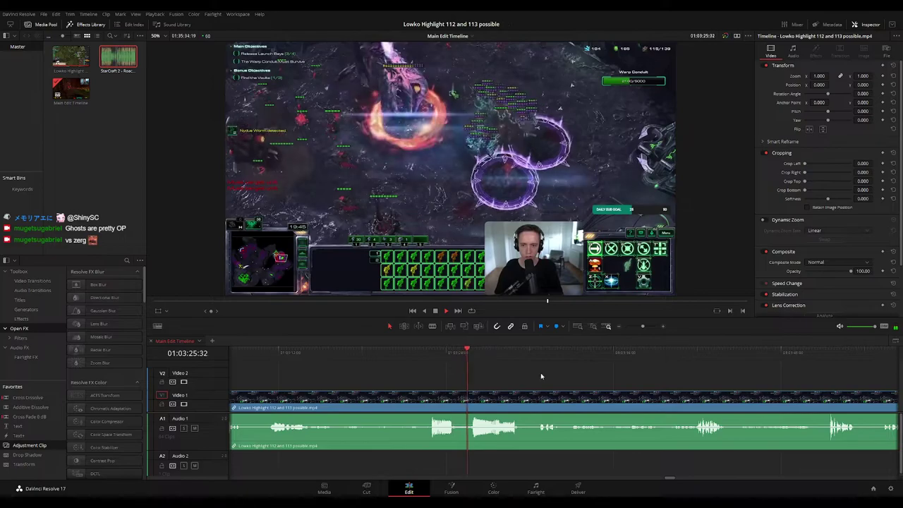
scroll(541, 376, "right", 1)
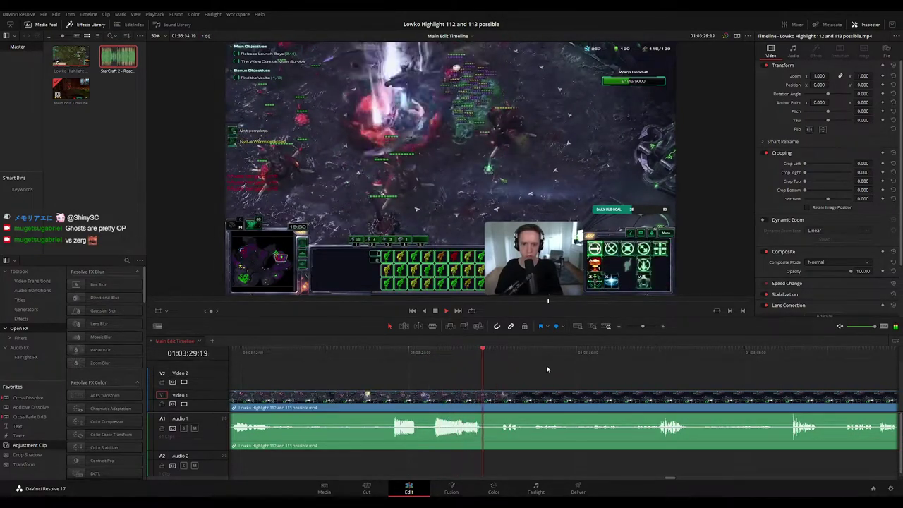
Review the end of the mission from about 01:03:29 to the full-screen webcam near 01:03:59 for further edits
scroll(493, 370, "right", 3)
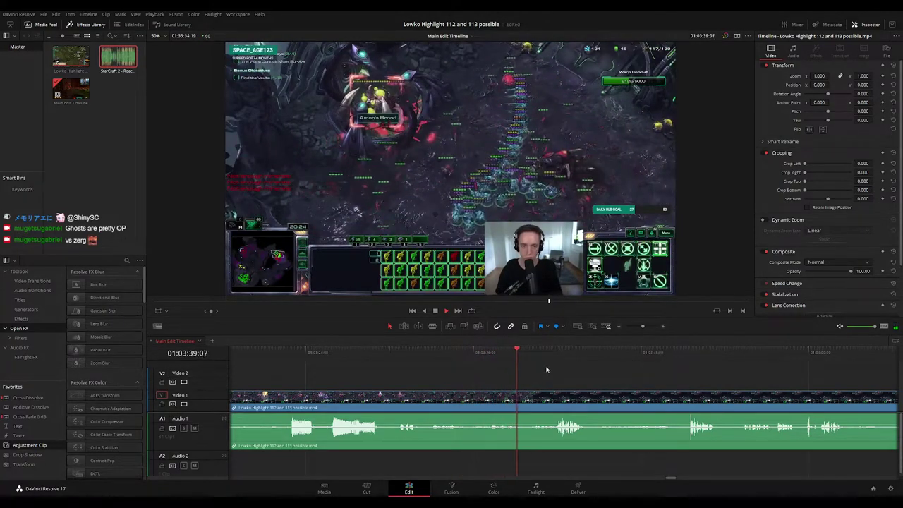
left_click_drag(544, 368, 423, 363)
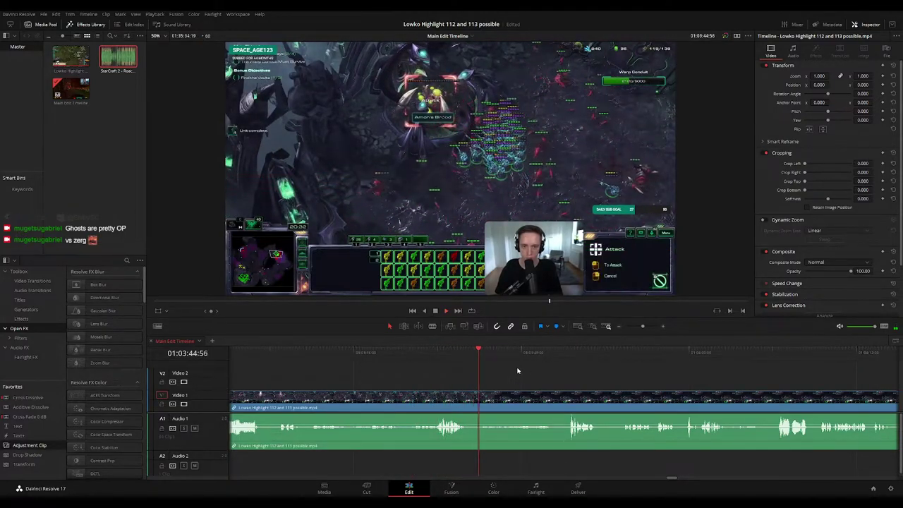
left_click_drag(517, 355, 494, 350)
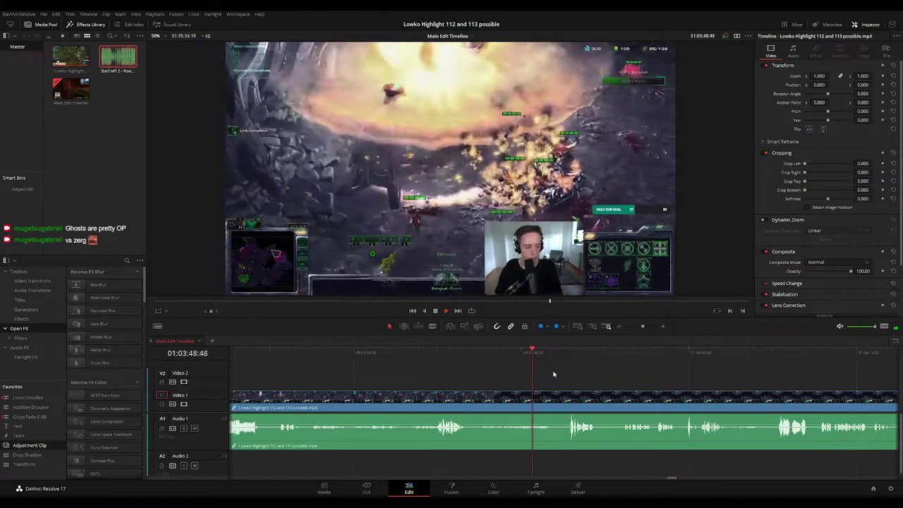
left_click_drag(602, 388, 483, 369)
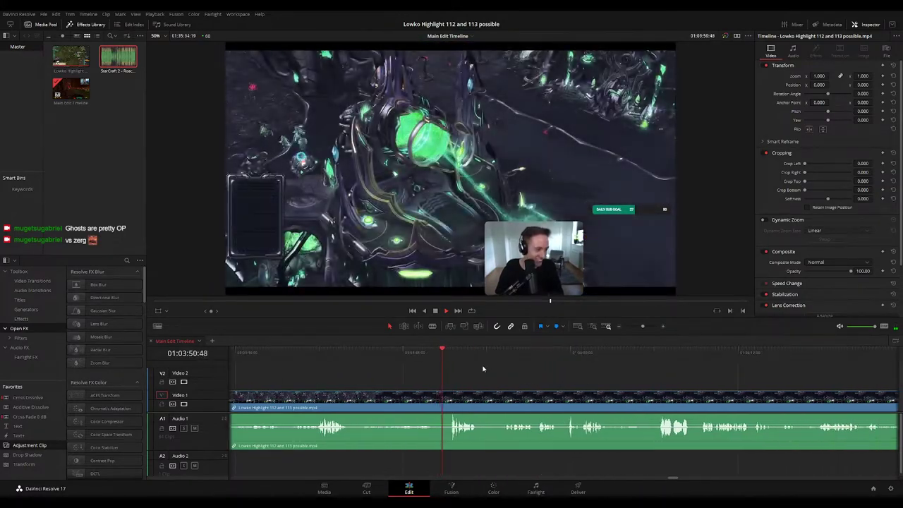
scroll(434, 363, "right", 2)
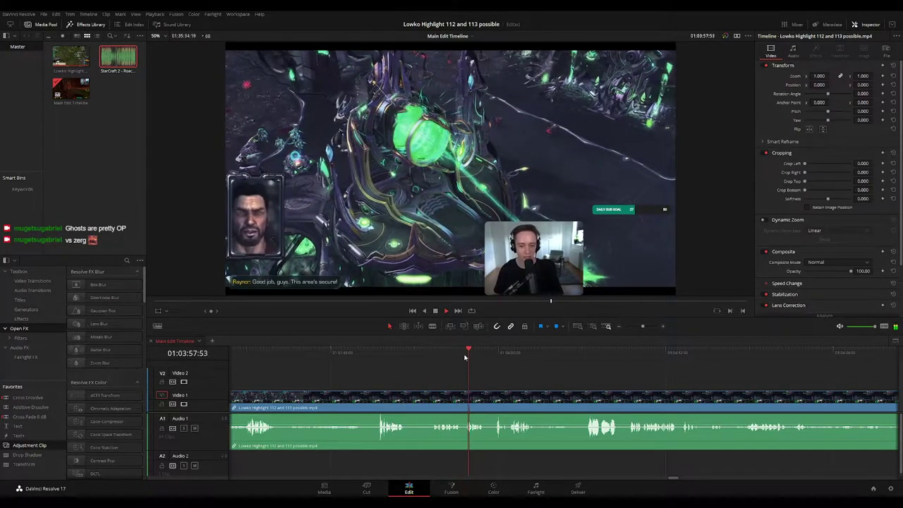
scroll(451, 360, "right", 2)
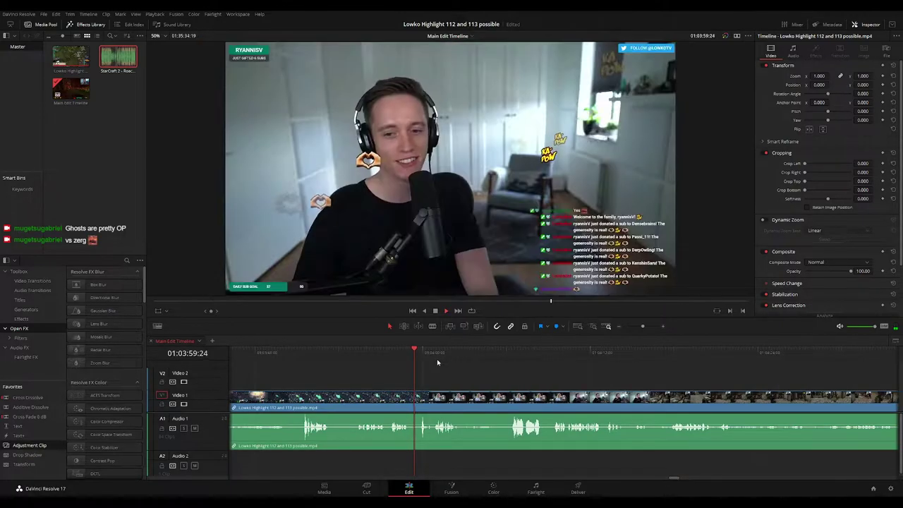
Split the clip at 01:03:59:12 and again just before the full-screen webcam shot, and ripple delete the short piece between
scroll(494, 367, "up", 1)
left_click(539, 380)
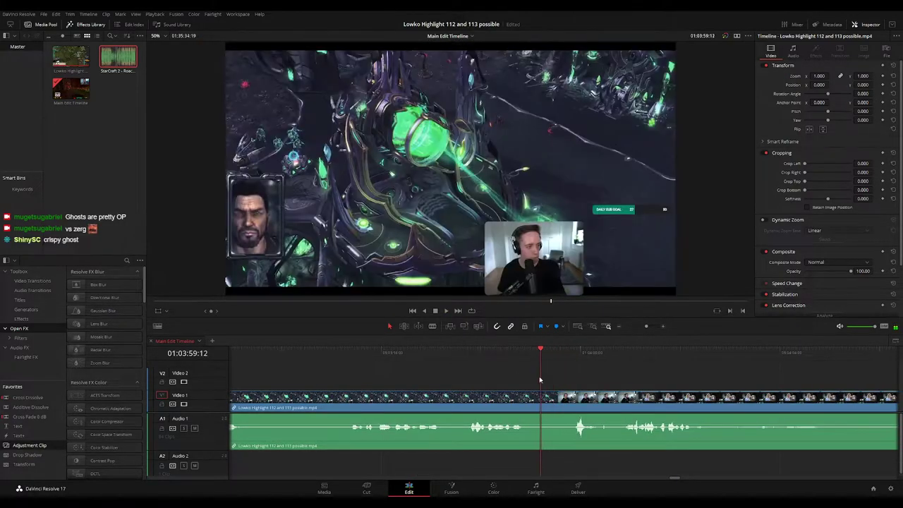
key("ctrl+b")
key("b")
left_click(561, 400)
key("a")
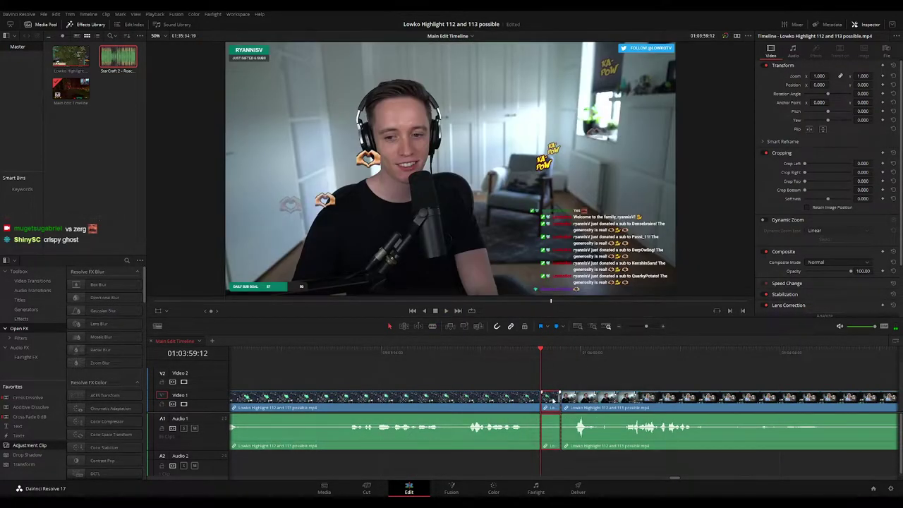
key("BackSpace")
Colour the finished clip before the cut at 01:03:59:12 blue and play the following footage up to about 01:04:16
key("space")
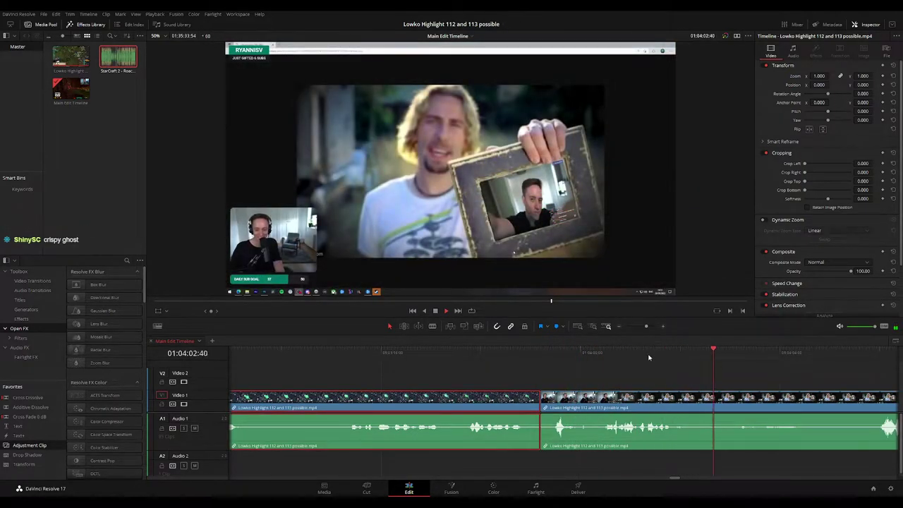
left_click(659, 373)
key("Up")
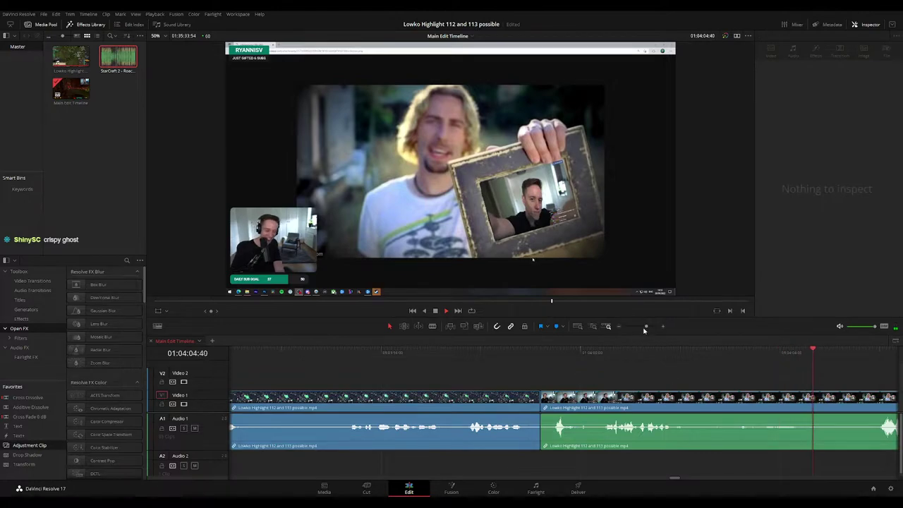
left_click_drag(643, 328, 639, 330)
left_click_drag(622, 365, 526, 373)
key("space")
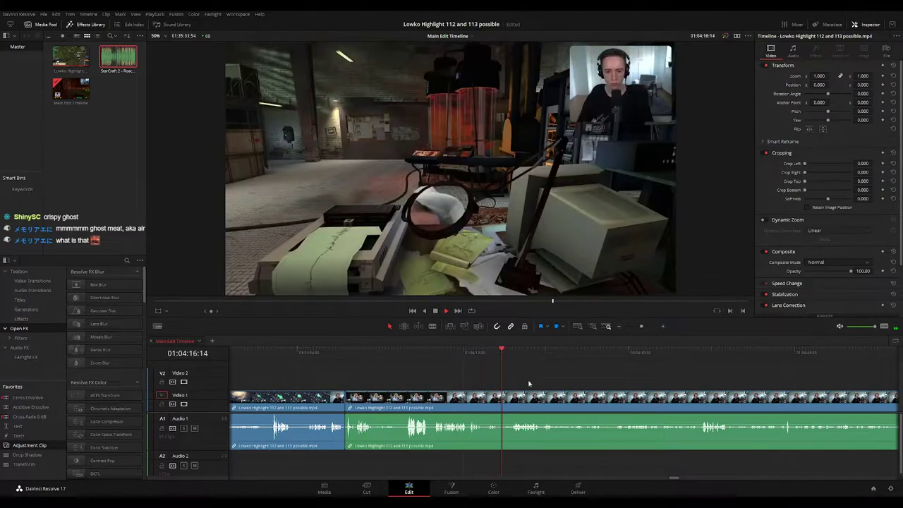
Split the clip at 01:04:15:48 and again shortly after, around the switch from webcam to gameplay, and ripple delete the short piece
scroll(536, 384, "up", 2)
left_click(512, 353)
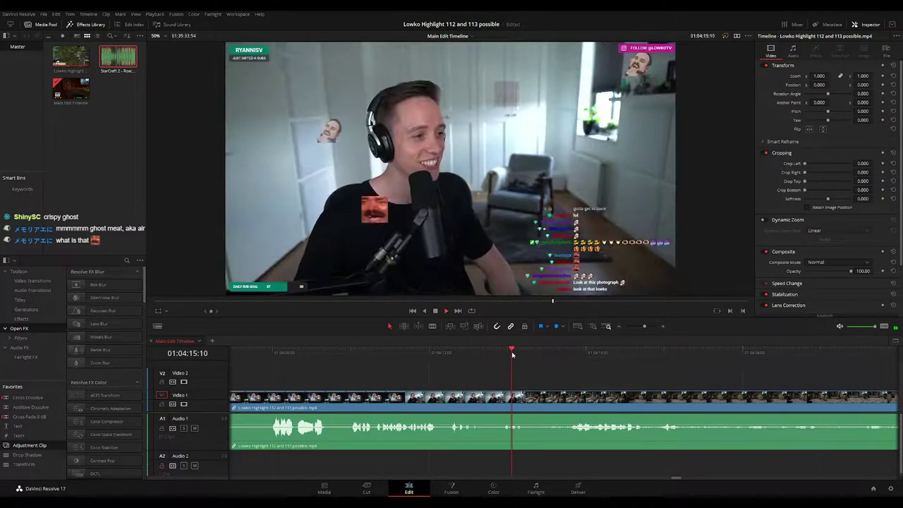
key("space")
key("b")
left_click(529, 399)
left_click(544, 400)
key("a")
left_click(538, 402)
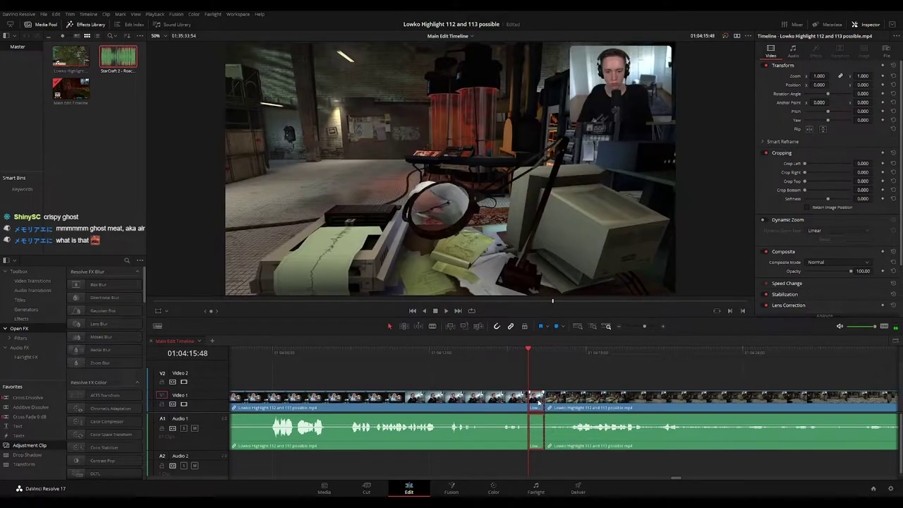
key("Delete")
Colour the webcam clip before the cut at 01:04:15:48 green and play the gameplay up to about 01:04:23
key("space")
left_click(515, 402)
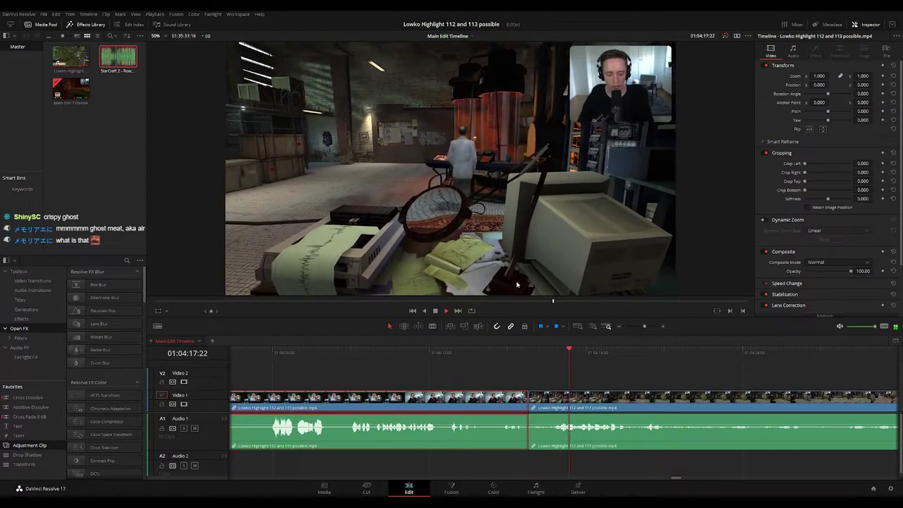
left_click(681, 374)
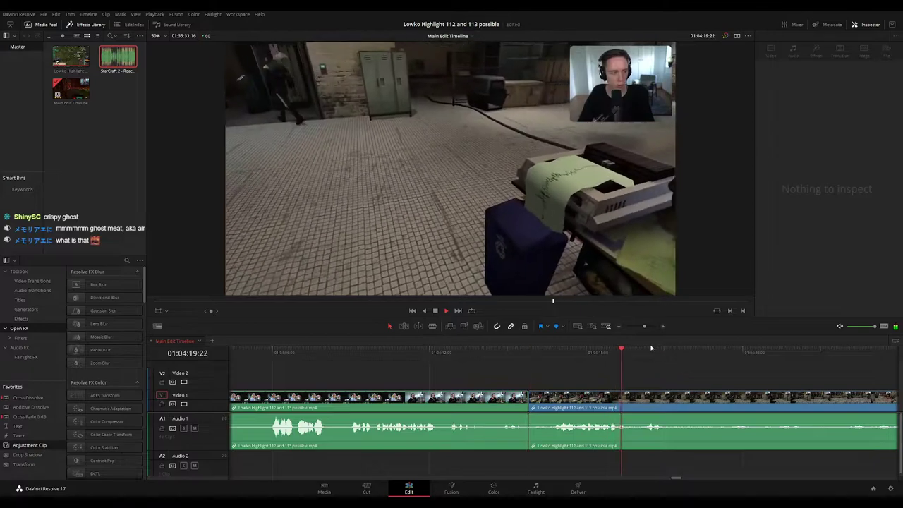
left_click_drag(644, 326, 639, 327)
left_click_drag(658, 379, 477, 359)
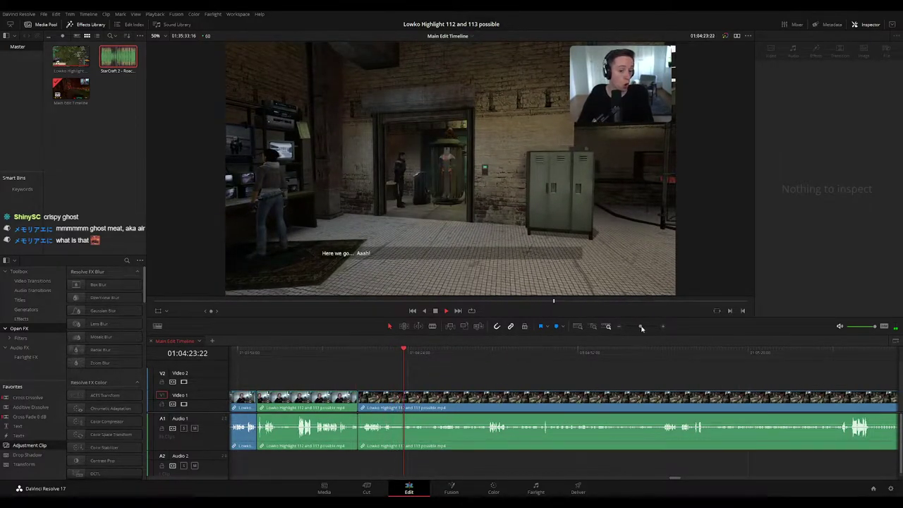
Check the green clip again near 01:04:09 and resume playback just after its end cut
left_click_drag(640, 327, 642, 328)
key("space")
left_click(396, 349)
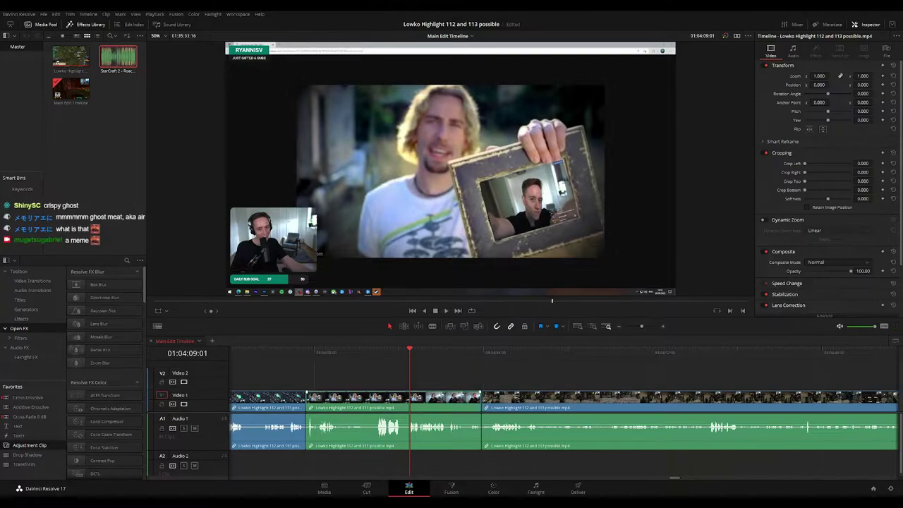
left_click(492, 358)
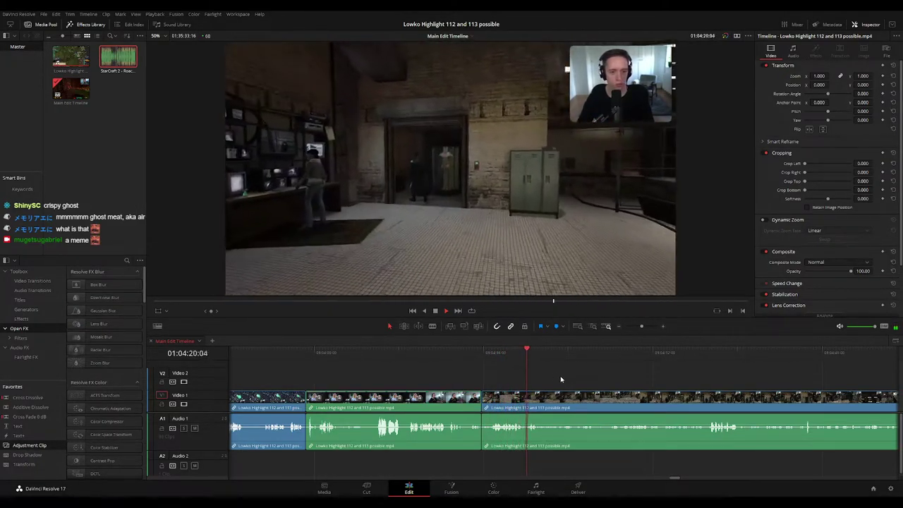
Review the lab scene from about 01:04:20 to 01:05:07 for further edits
left_click_drag(562, 379, 415, 374)
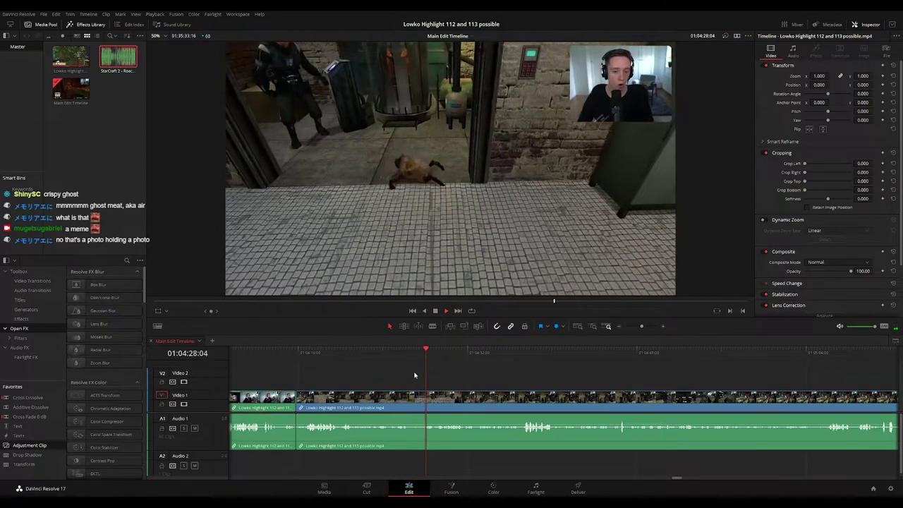
scroll(437, 373, "right", 2)
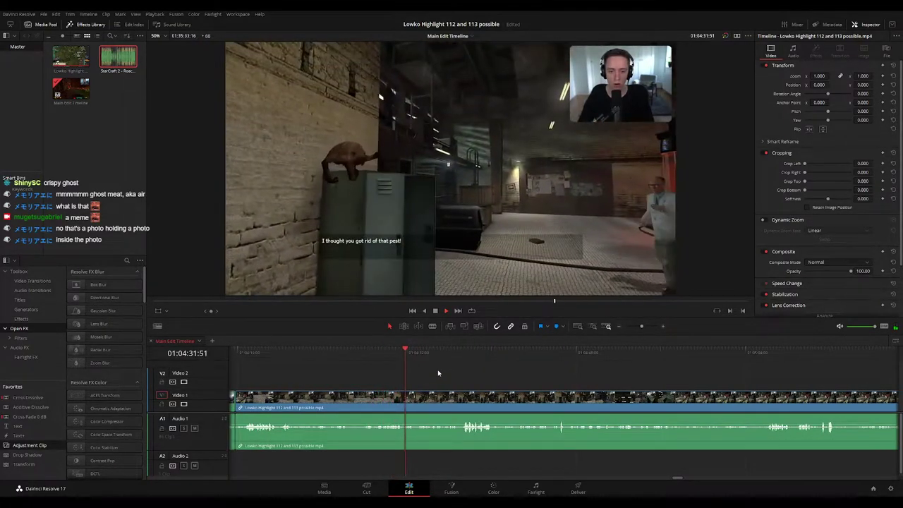
scroll(458, 373, "right", 1)
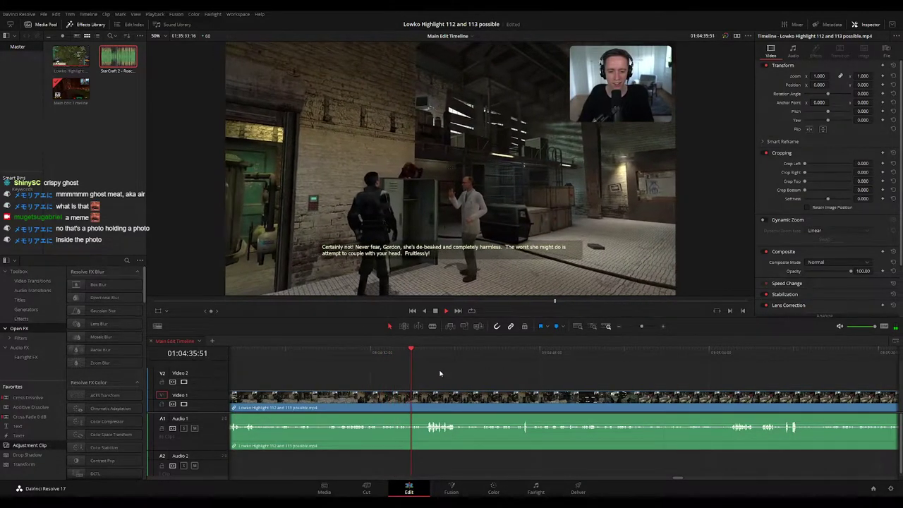
scroll(460, 374, "right", 1)
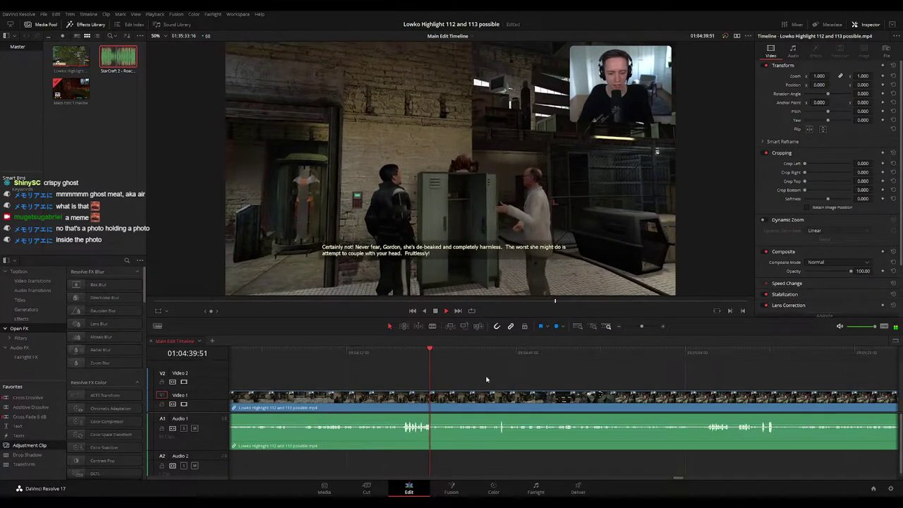
scroll(477, 379, "right", 1)
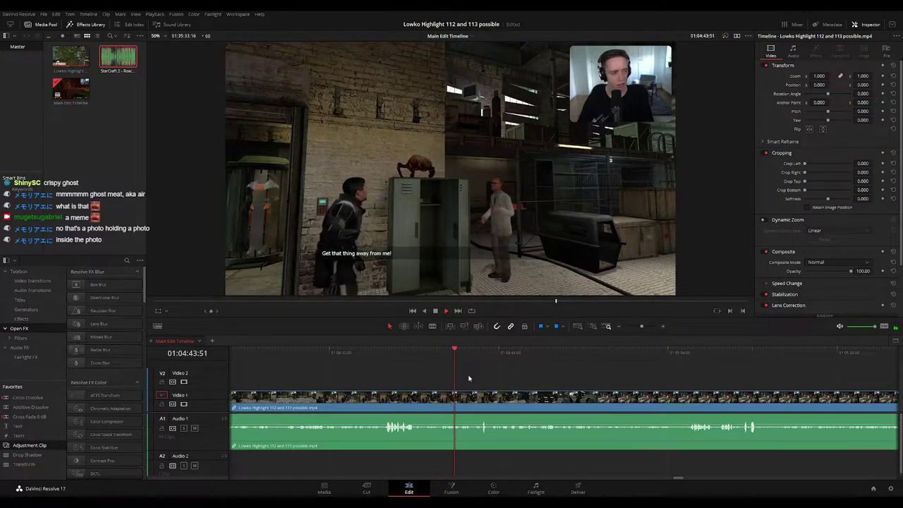
scroll(464, 375, "right", 1)
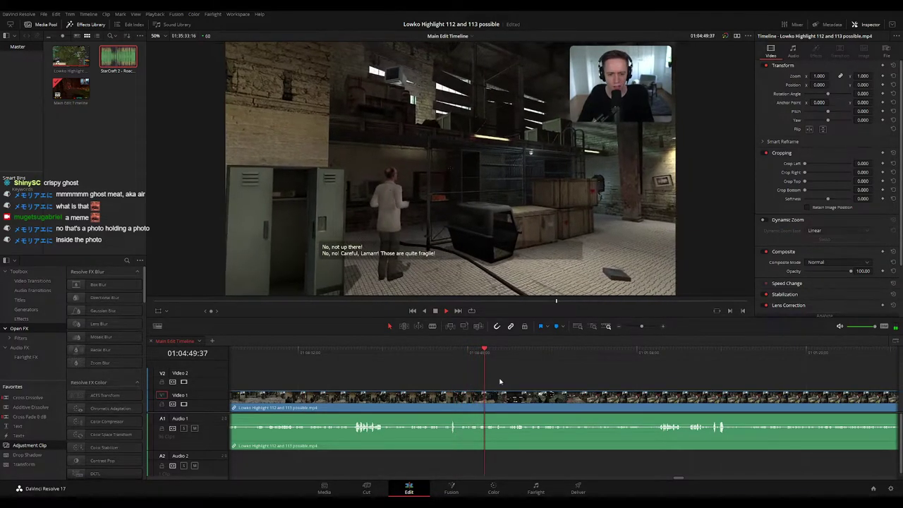
scroll(462, 377, "right", 2)
scroll(472, 378, "right", 1)
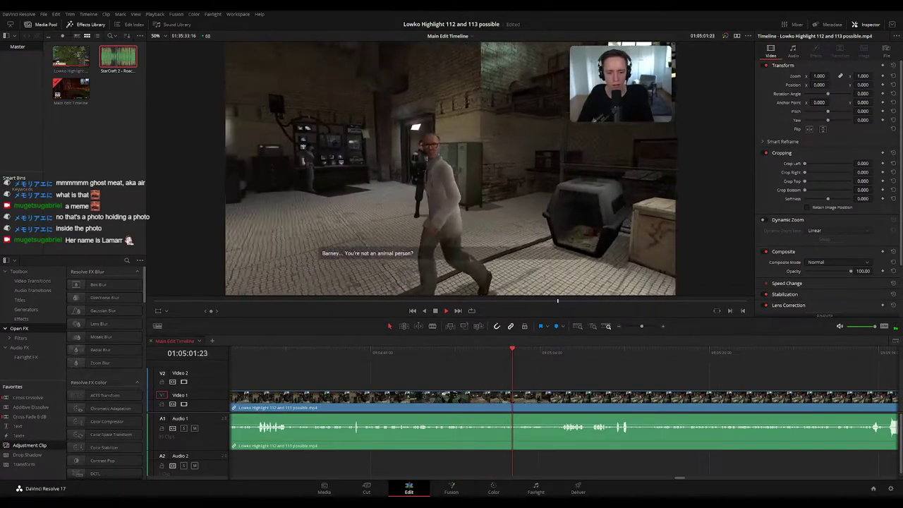
left_click_drag(576, 377, 524, 369)
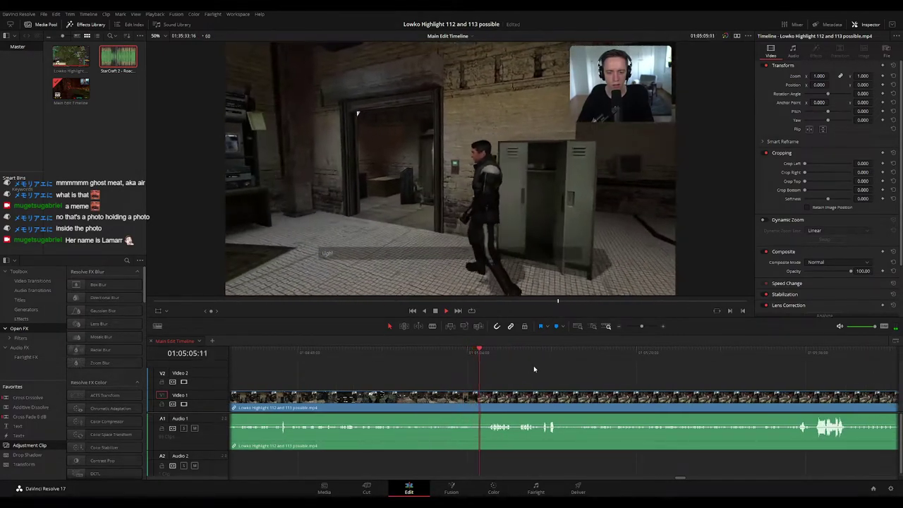
scroll(526, 368, "right", 1)
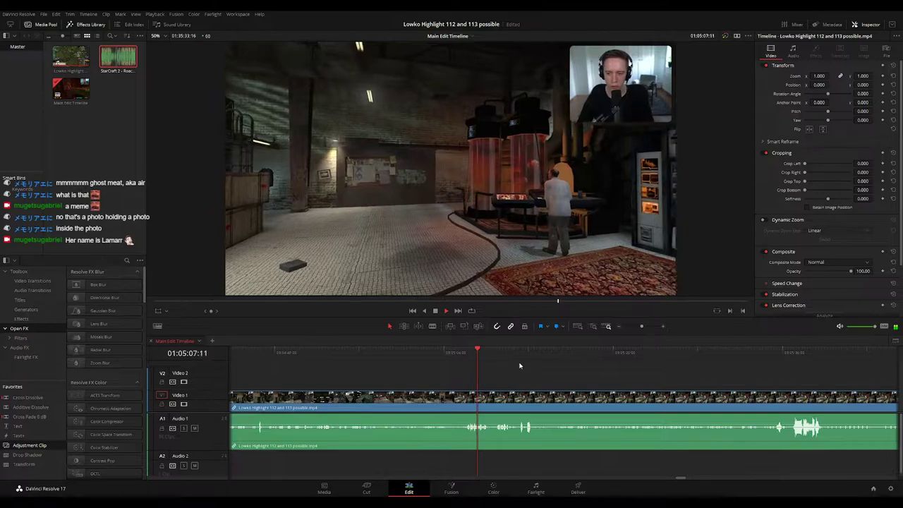
Split the clip at 01:05:08:17 and again at 01:05:08:40, and ripple delete the short piece between
scroll(578, 384, "up", 2)
scroll(539, 368, "right", 3)
key("space")
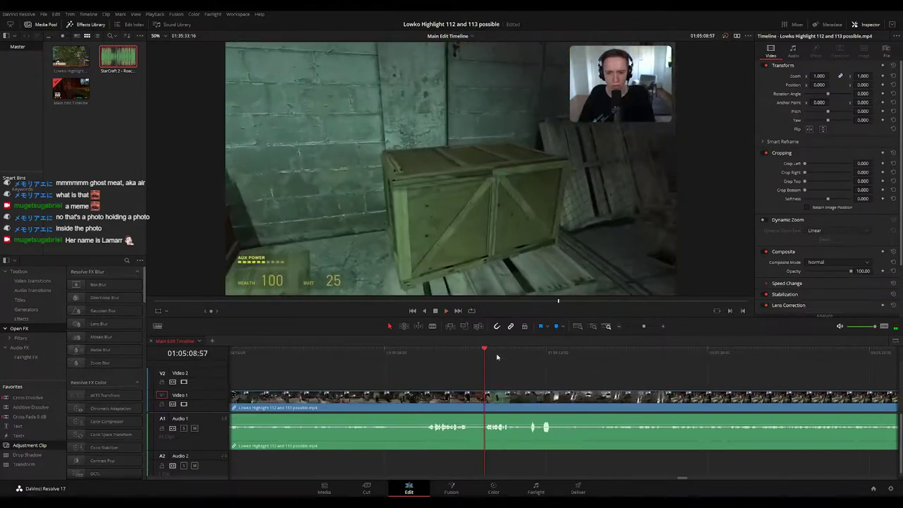
left_click_drag(481, 356, 473, 355)
key("space")
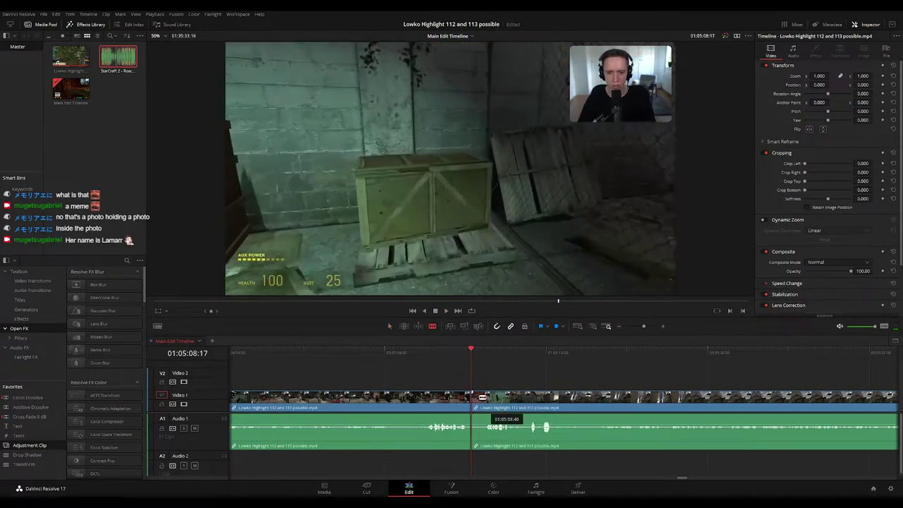
Colour the lab scene clip before the cut at 01:05:08:17 orange and play the footage up to about 01:05:19
left_click(441, 396)
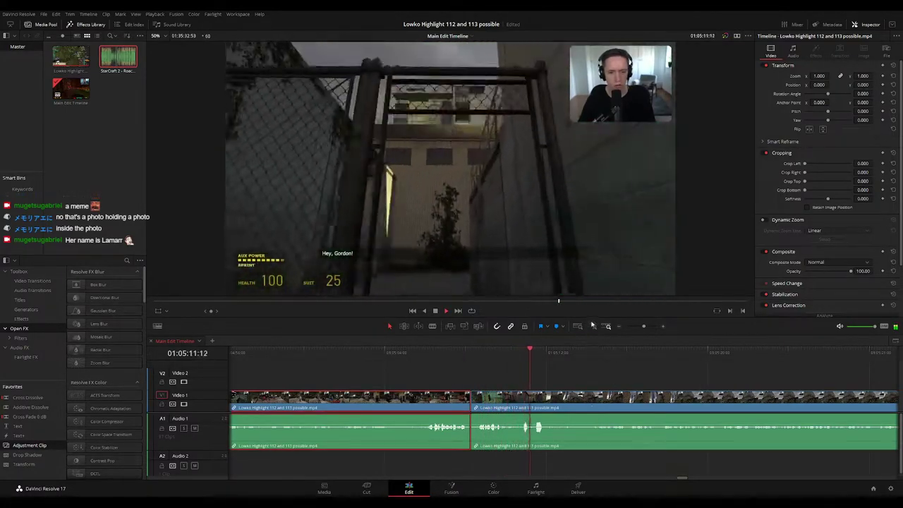
key("F1")
left_click(598, 381)
scroll(608, 380, "right", 2)
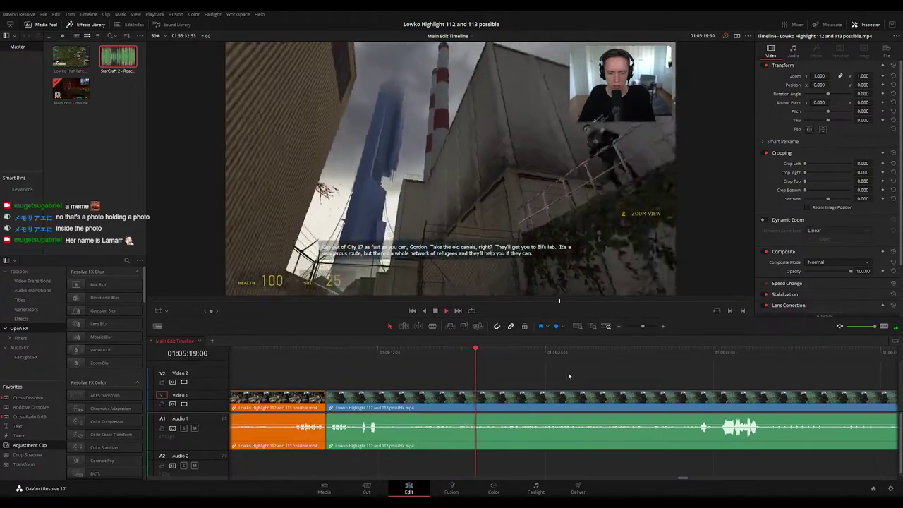
Review the outdoor and crowbar gameplay from about 01:05:19 to 01:06:09 for further edits
left_click(640, 326)
scroll(536, 366, "right", 2)
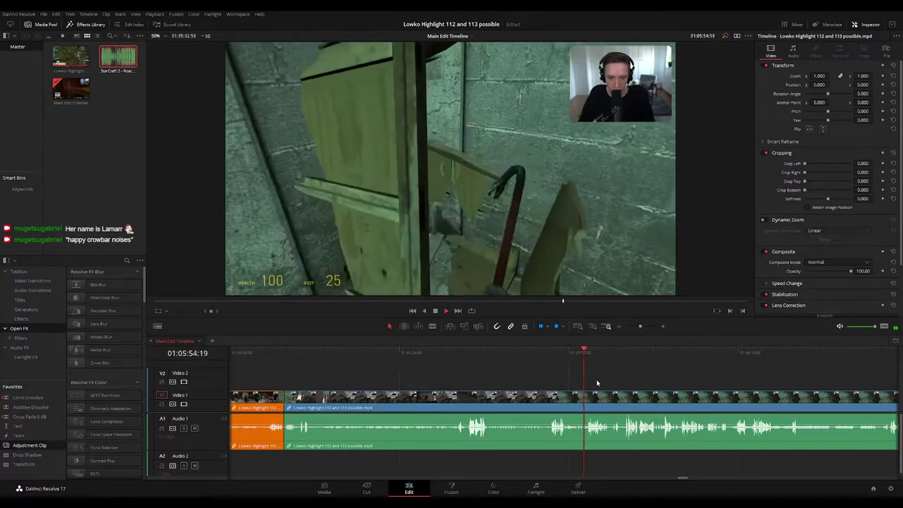
scroll(574, 378, "right", 2)
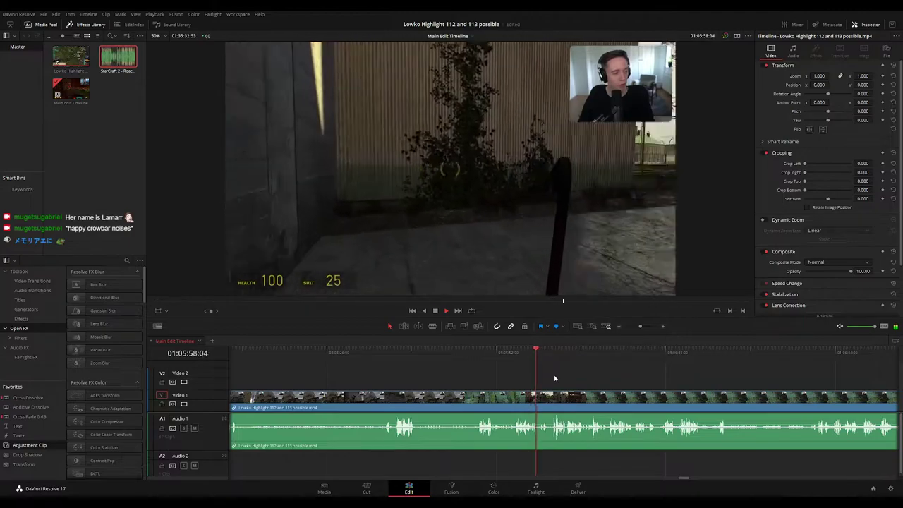
left_click_drag(579, 376, 529, 371)
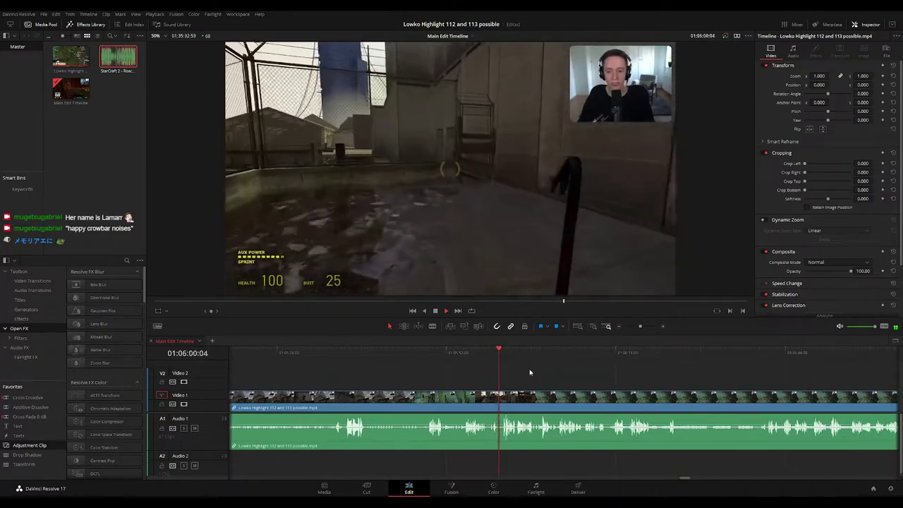
scroll(522, 372, "right", 2)
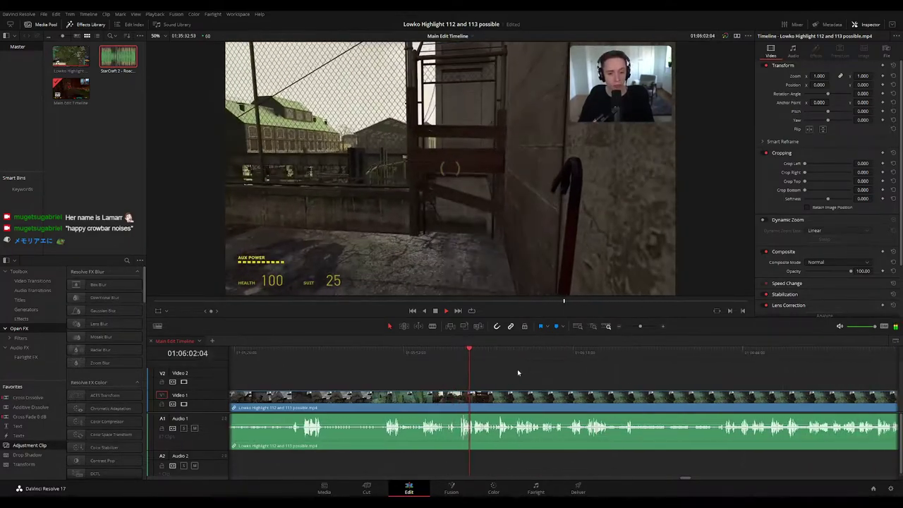
scroll(536, 373, "right", 2)
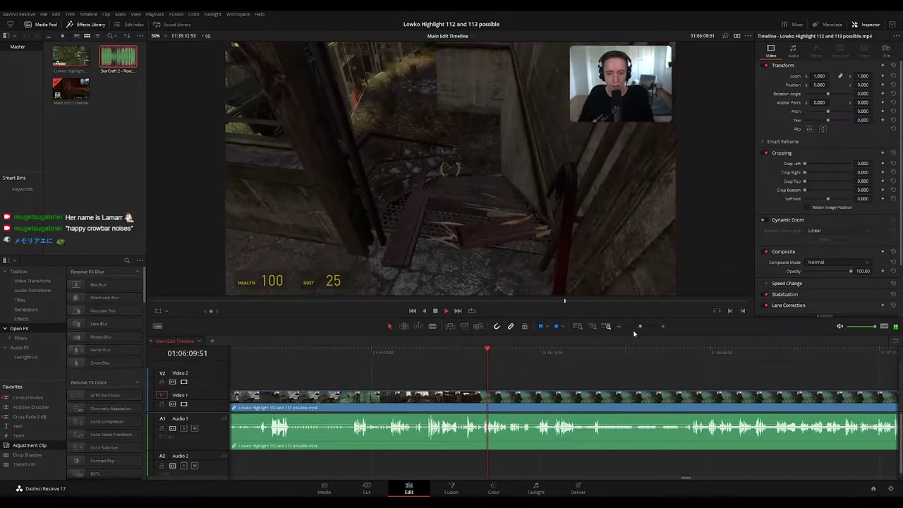
Split the clip at 01:06:16:22 and again just before the pressure-washing gameplay, and ripple delete the short piece between
left_click_drag(639, 327, 642, 327)
left_click_drag(644, 374, 528, 360)
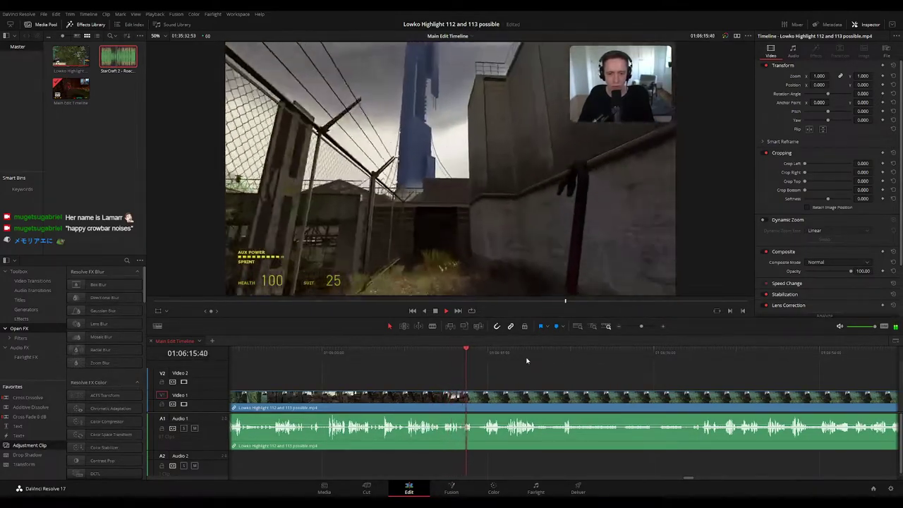
key("space")
key("b")
left_click(473, 397)
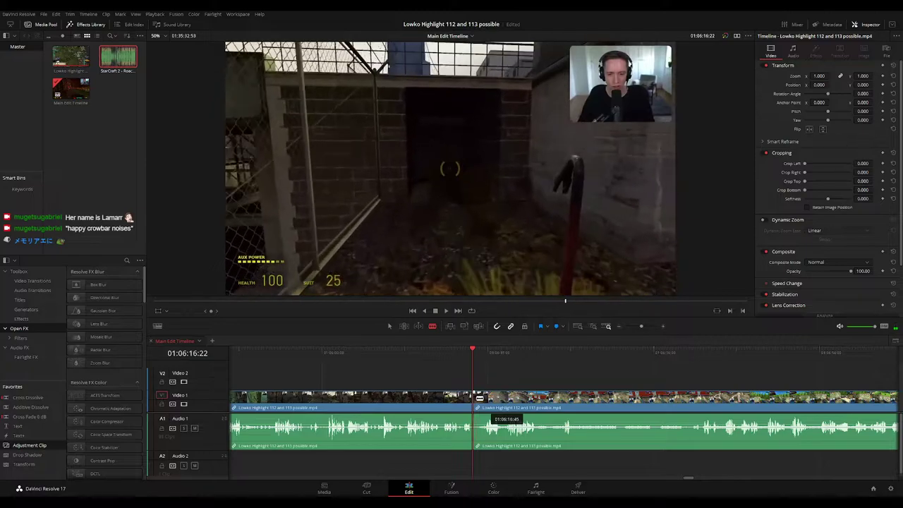
key("a")
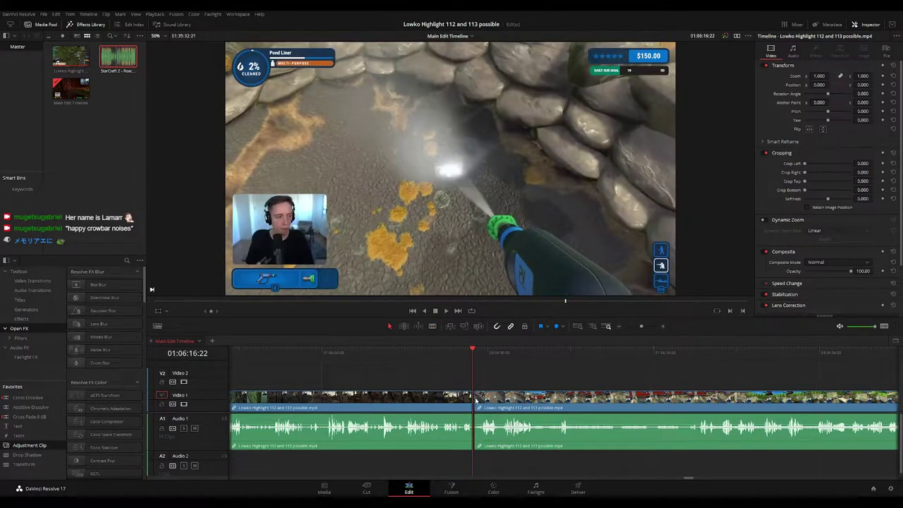
Colour the crowbar gameplay clip before the cut at 01:06:16:22 orange and play the washing footage up to about 01:06:25
left_click(467, 399)
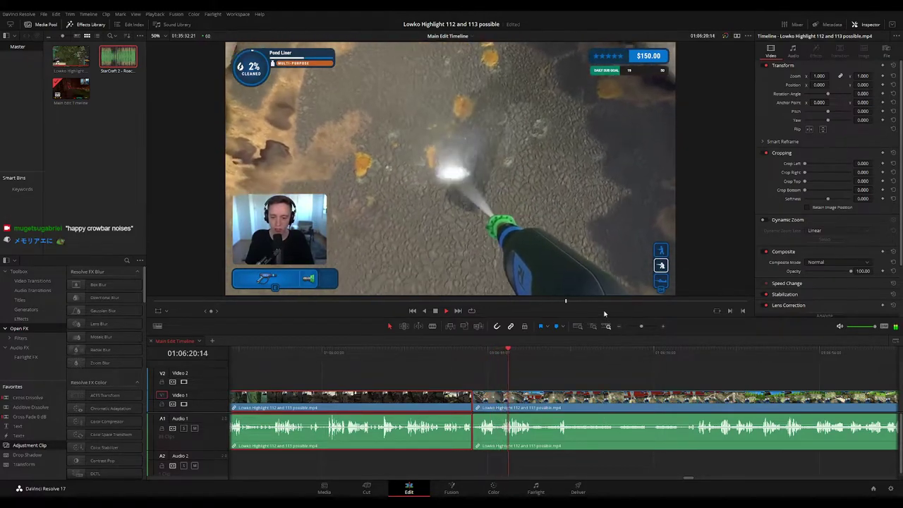
key("F1")
left_click(576, 372)
left_click_drag(577, 372, 504, 366)
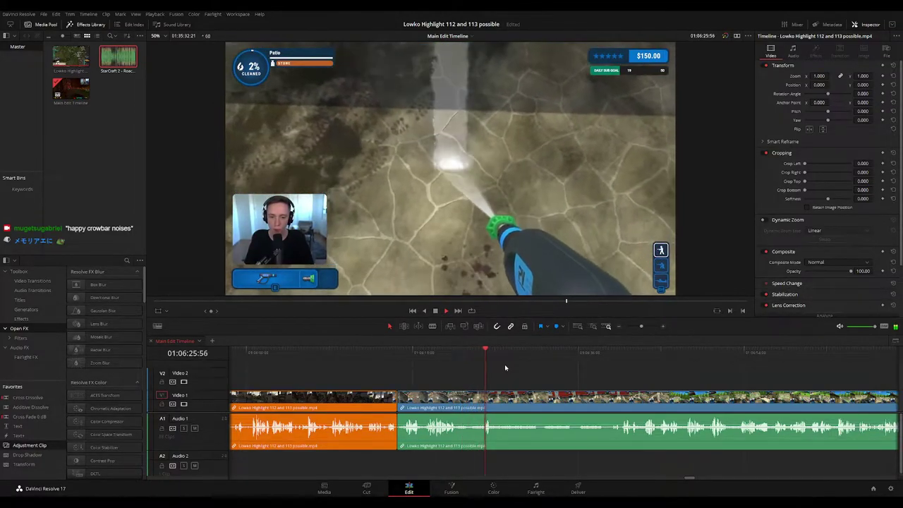
Review the patio and trellis washing footage from about 01:06:25 to 01:07:16 for further edits
scroll(494, 370, "right", 4)
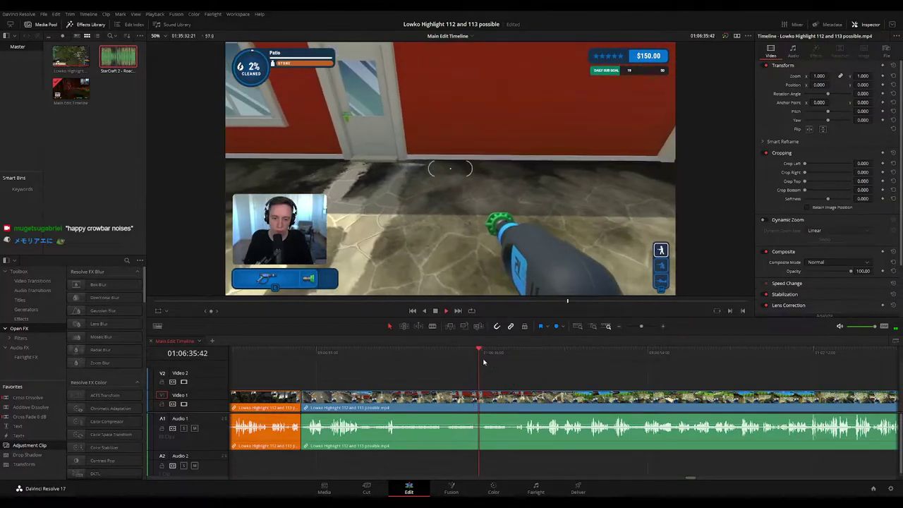
left_click(496, 358)
left_click_drag(541, 372, 488, 371)
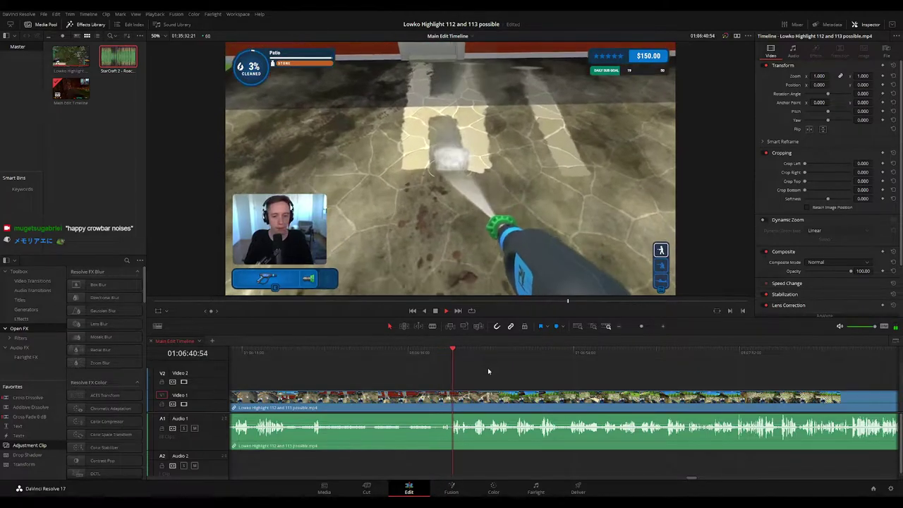
scroll(487, 367, "right", 1)
scroll(488, 374, "right", 1)
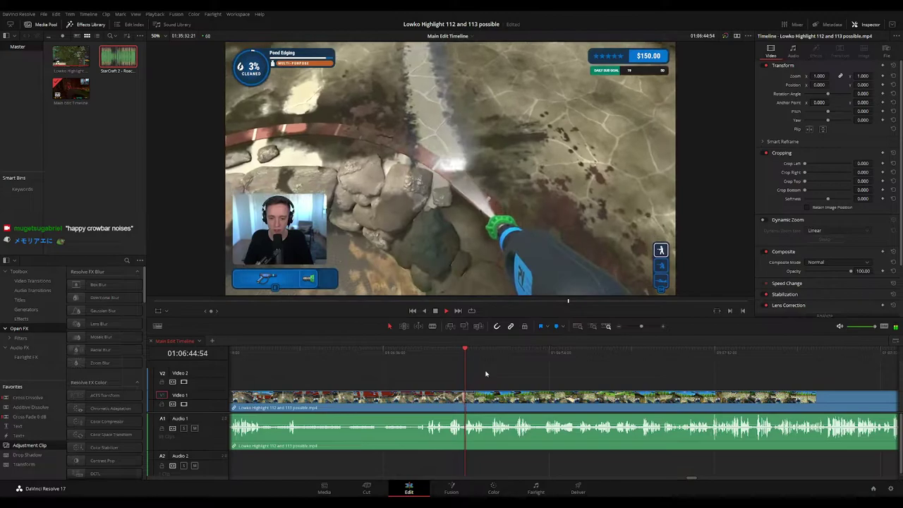
scroll(472, 372, "right", 4)
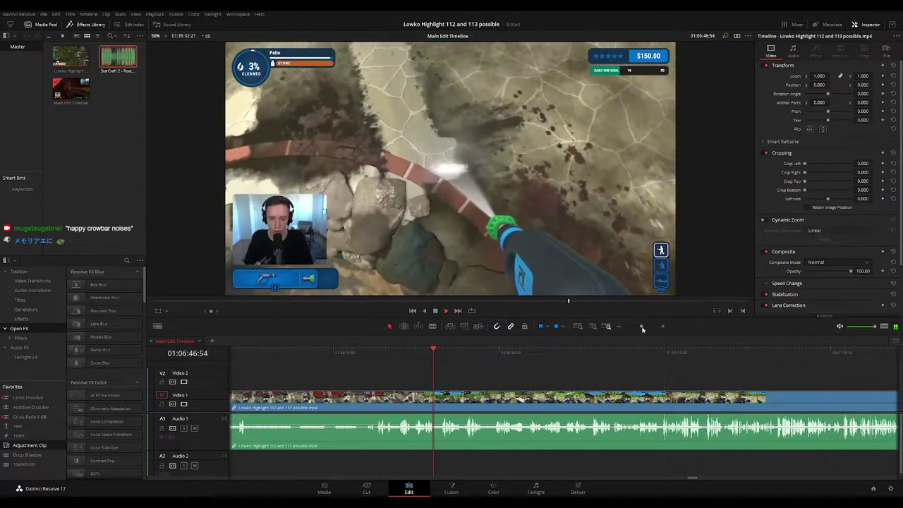
left_click_drag(641, 327, 642, 330)
left_click_drag(652, 371, 529, 362)
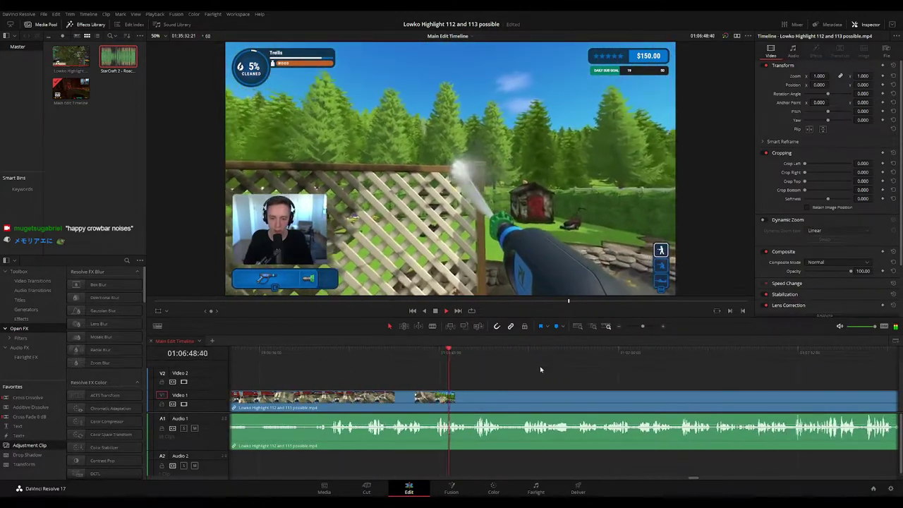
scroll(511, 365, "right", 4)
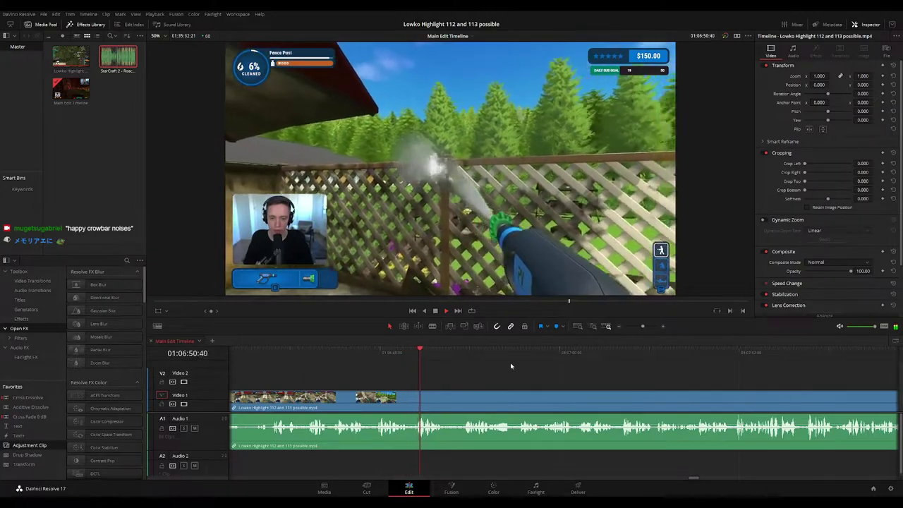
scroll(512, 370, "right", 2)
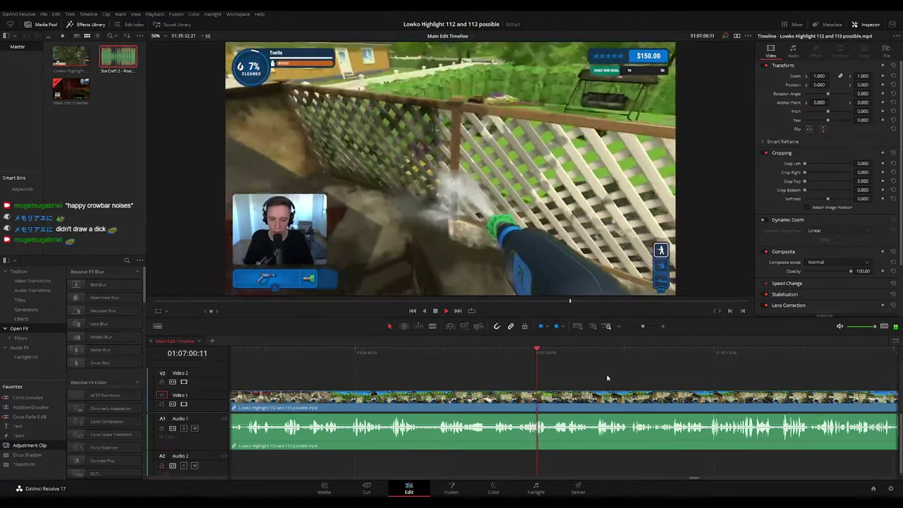
left_click_drag(643, 379, 566, 372)
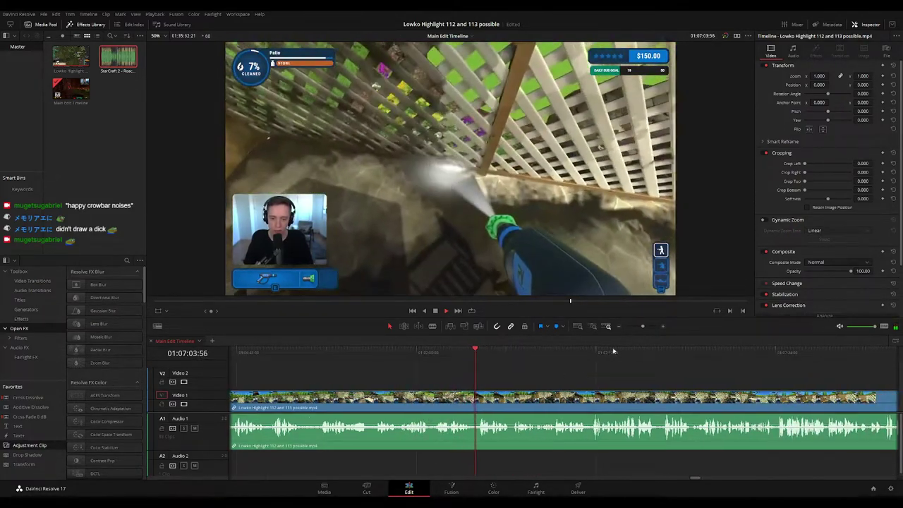
left_click_drag(642, 326, 640, 327)
scroll(638, 375, "right", 6)
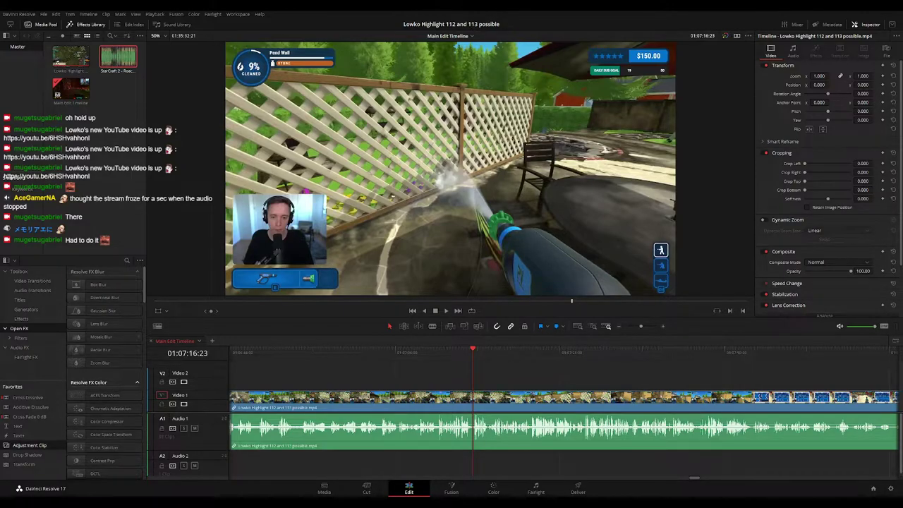
Review the fence panel washing footage from about 01:07:16 up to the shop menu scene near 01:07:54
key("space")
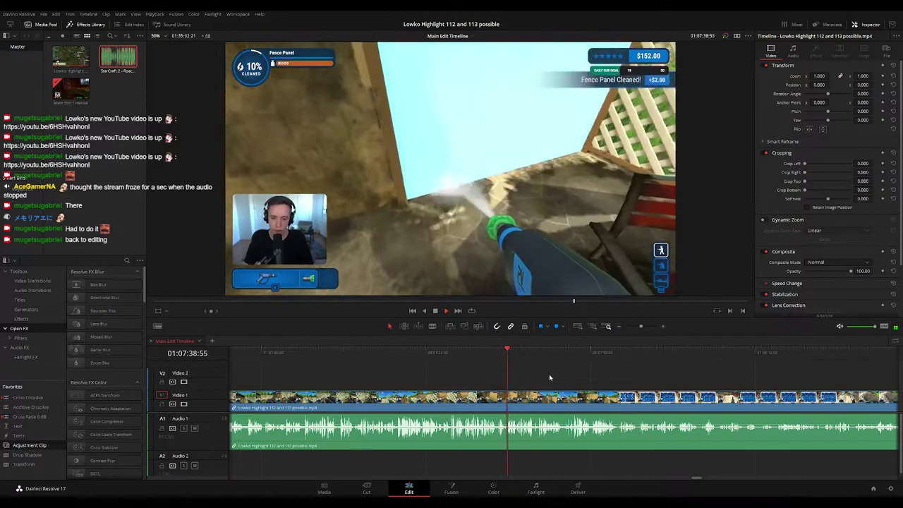
left_click_drag(553, 376, 513, 380)
key("space")
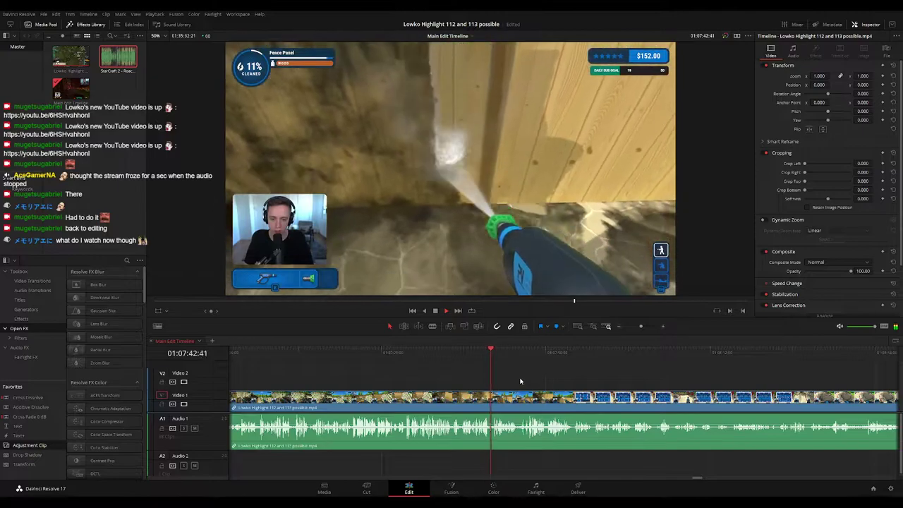
scroll(494, 378, "right", 3)
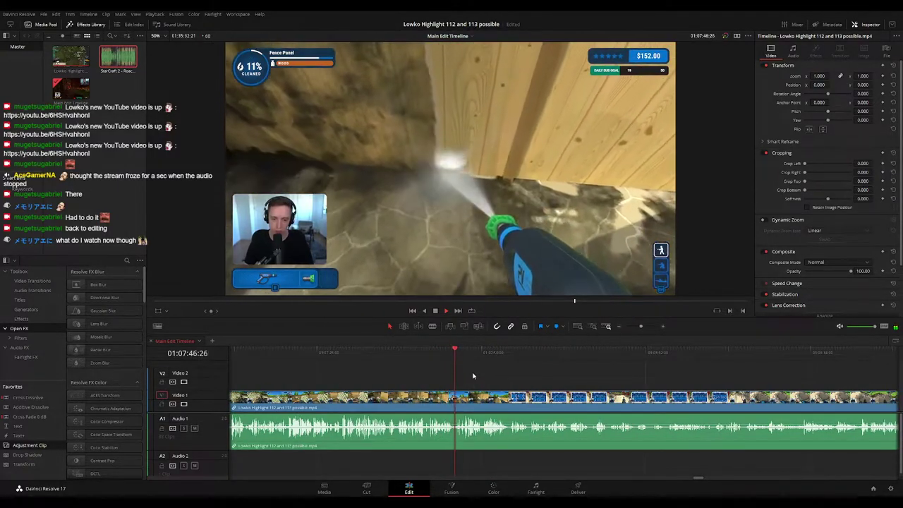
scroll(495, 381, "right", 2)
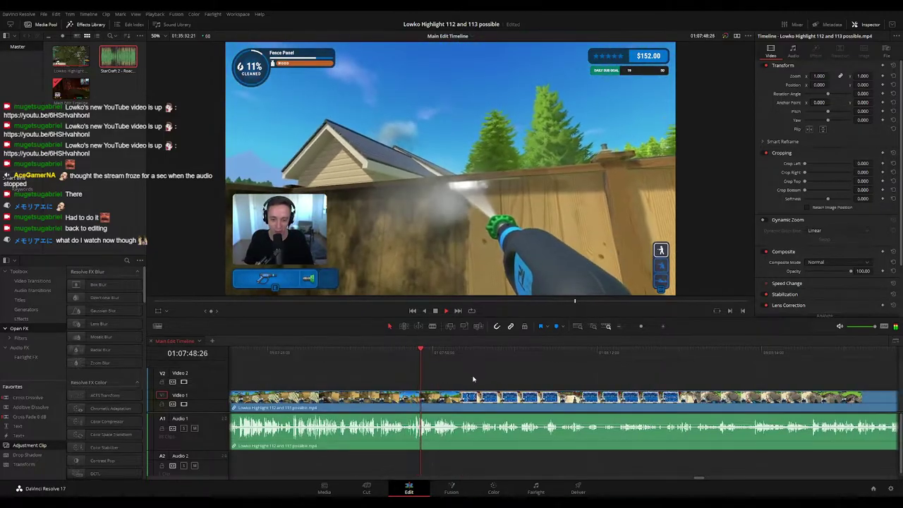
scroll(454, 376, "right", 1)
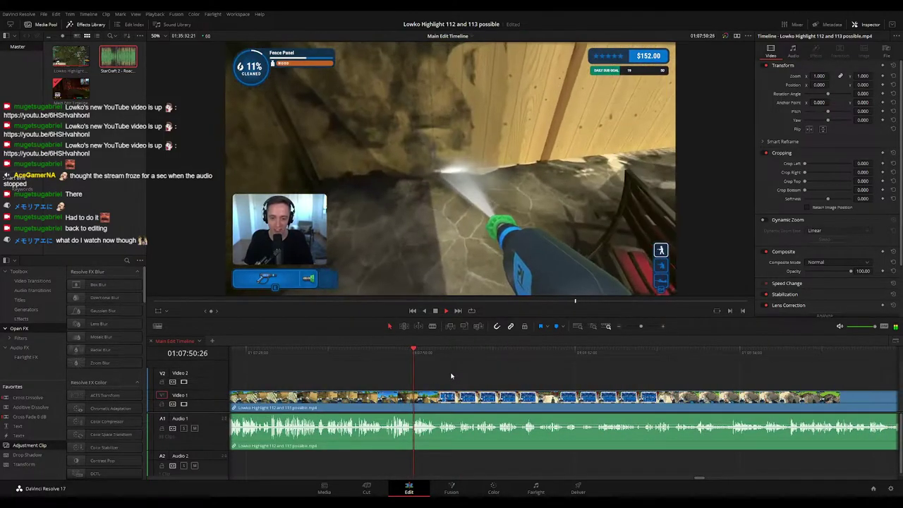
scroll(452, 377, "right", 1)
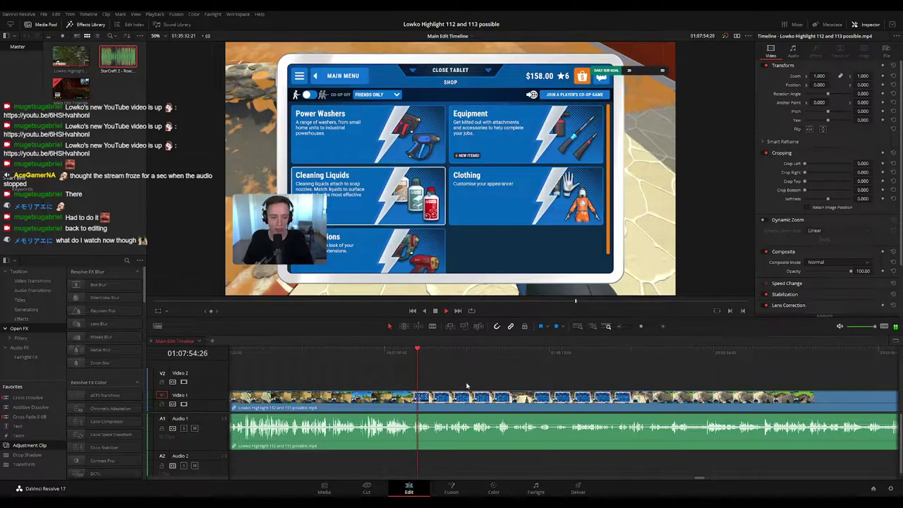
Split the clip at 01:07:53:37 and again just before the shop menu footage, and ripple delete the short piece between
scroll(466, 385, "up", 5)
left_click(409, 352)
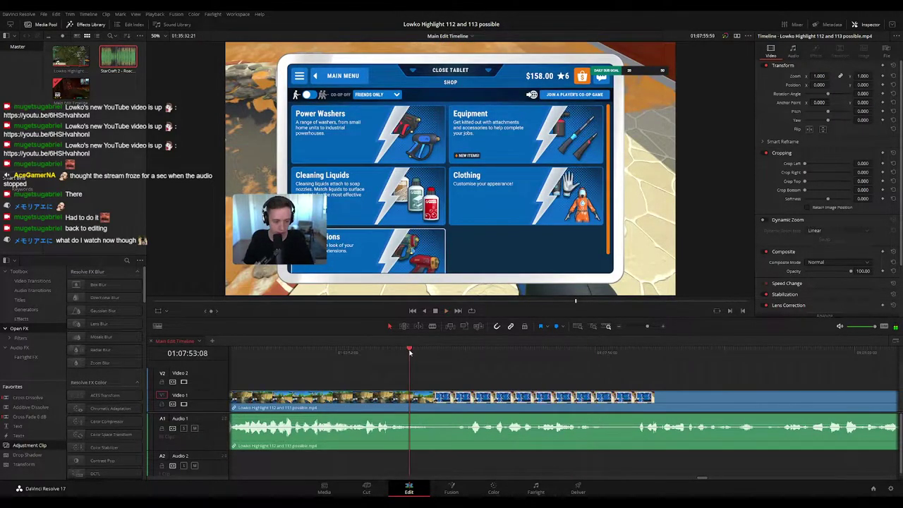
left_click_drag(409, 351, 440, 353)
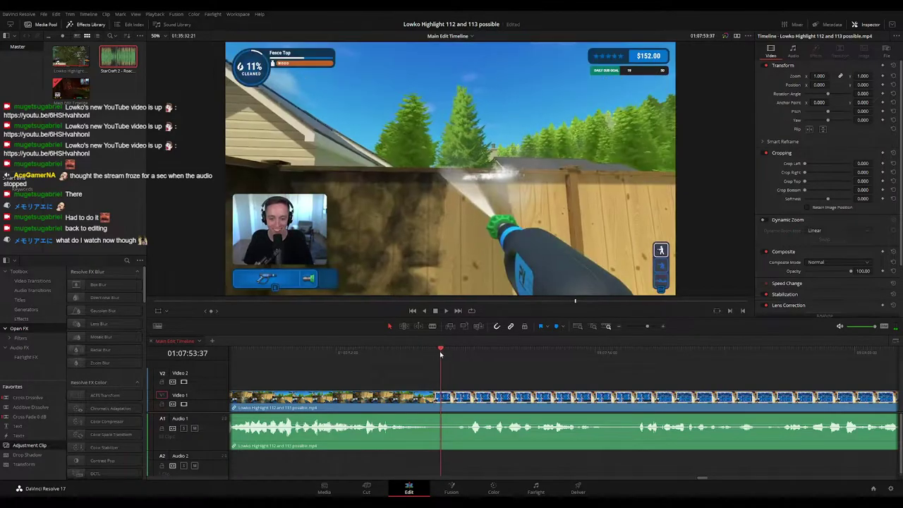
key("b")
left_click(441, 399)
key("Delete")
key("space")
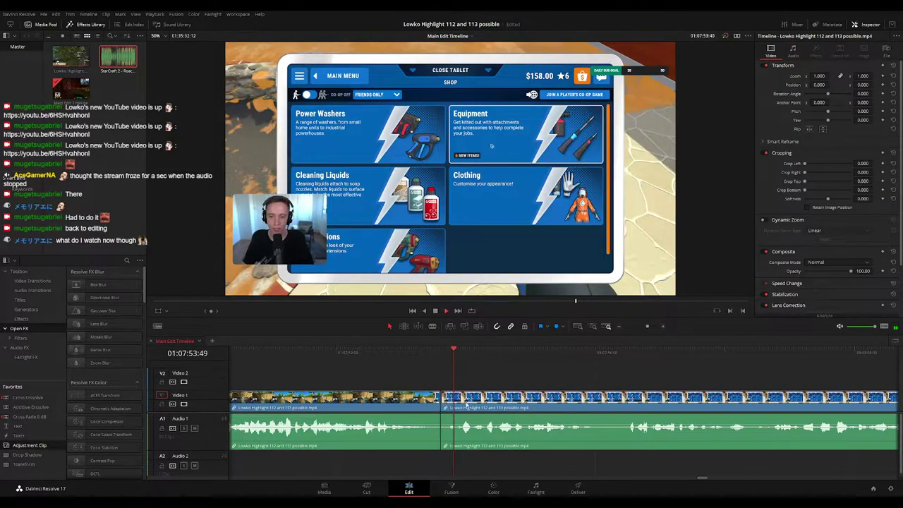
Colour the pressure-washing clip before the cut at 01:07:53:37 yellow and deselect it
scroll(576, 385, "down", 5)
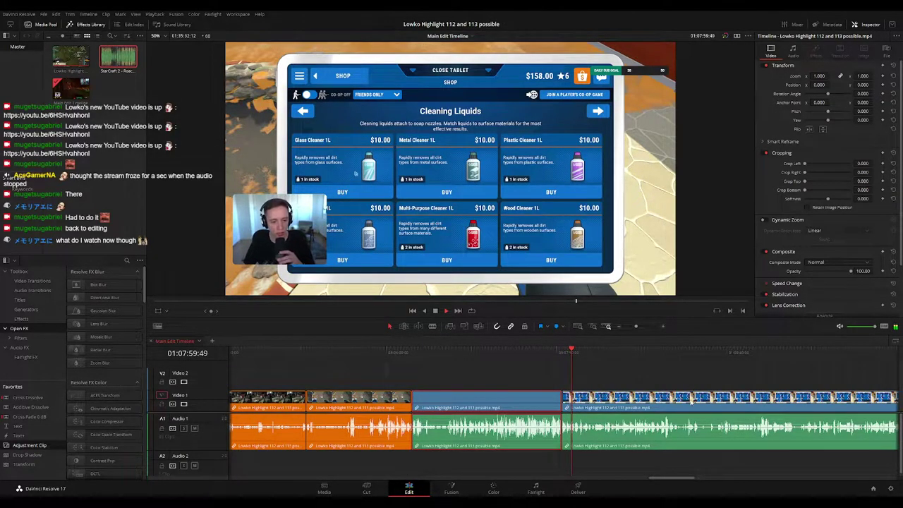
key("d")
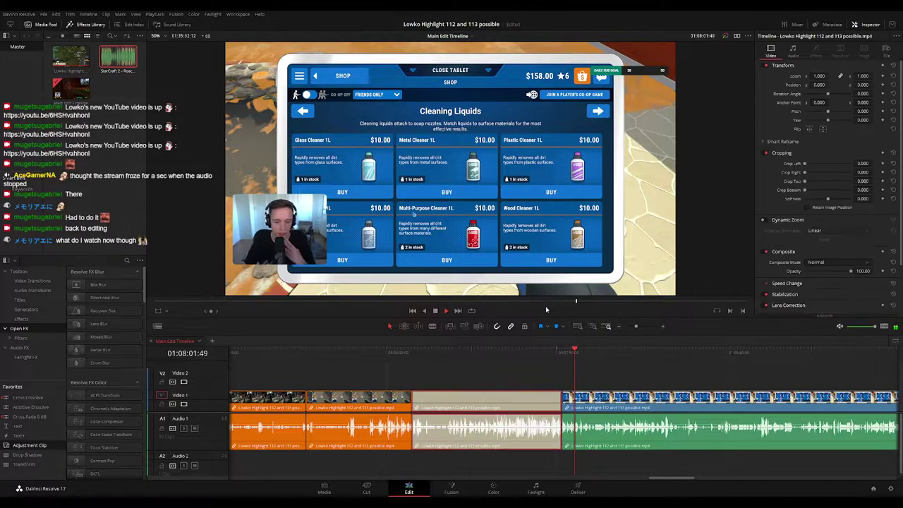
left_click(664, 383)
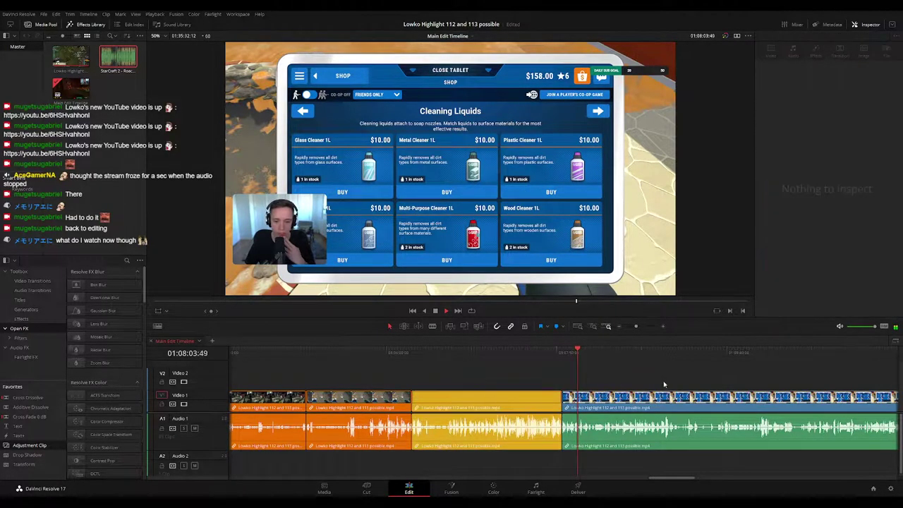
Review the in-game shop footage of cleaning liquids and equipment from about 01:08:03 to 01:08:23
left_click_drag(653, 376, 477, 362)
scroll(446, 371, "up", 3)
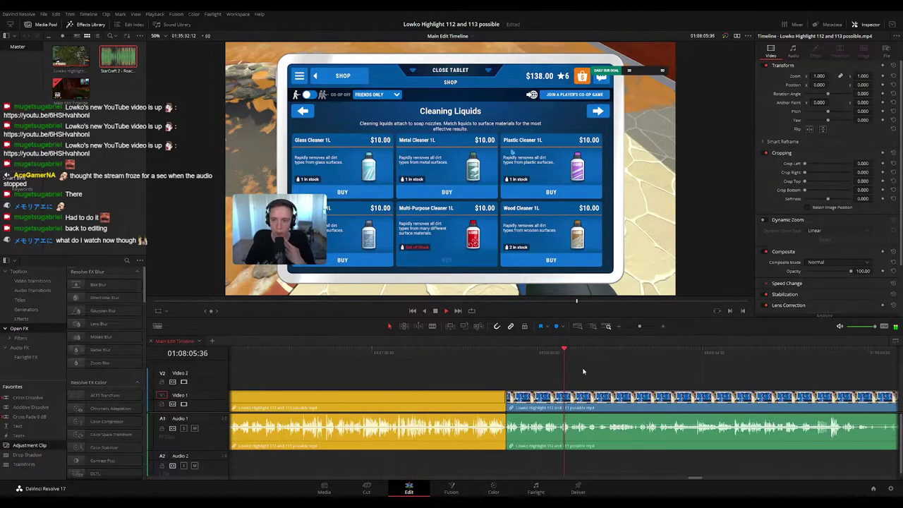
left_click_drag(621, 381, 498, 369)
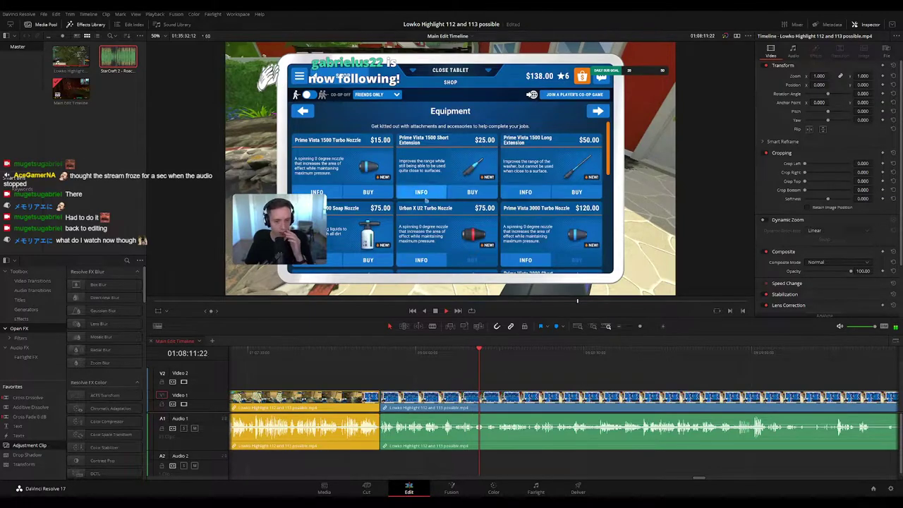
key("space")
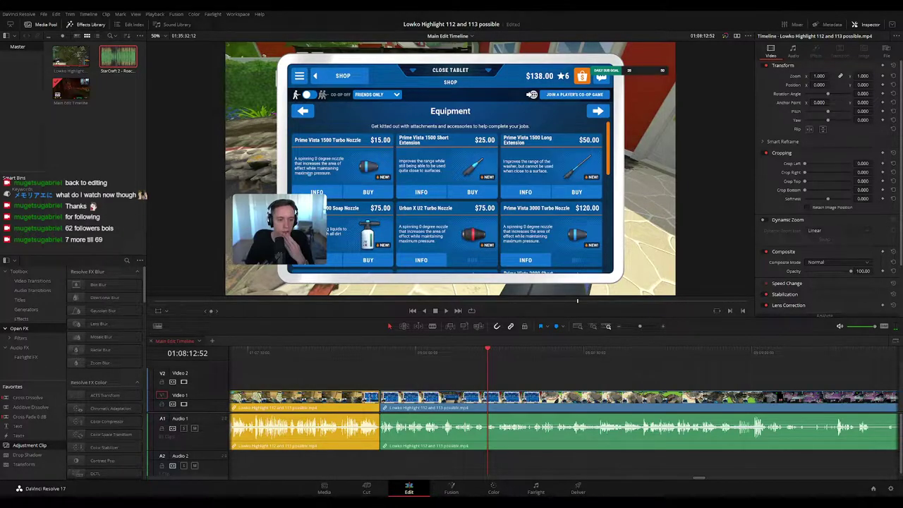
key("space")
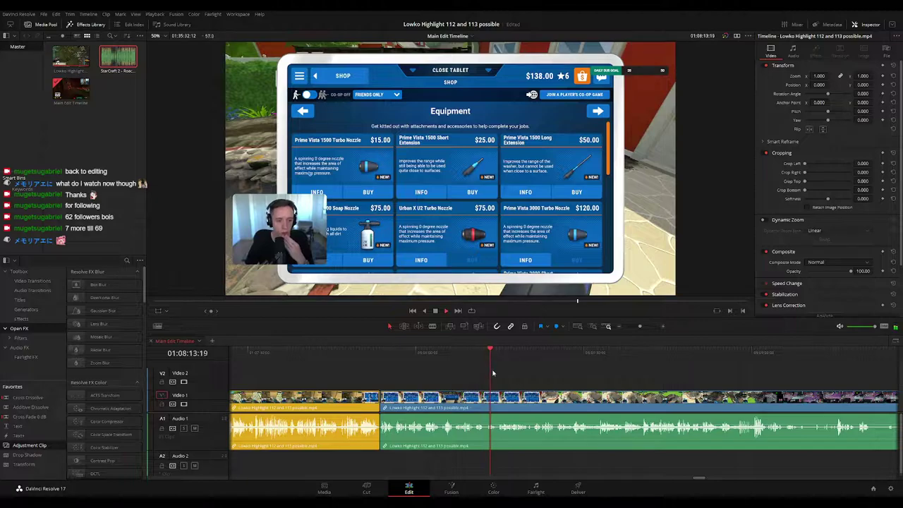
scroll(505, 375, "right", 1)
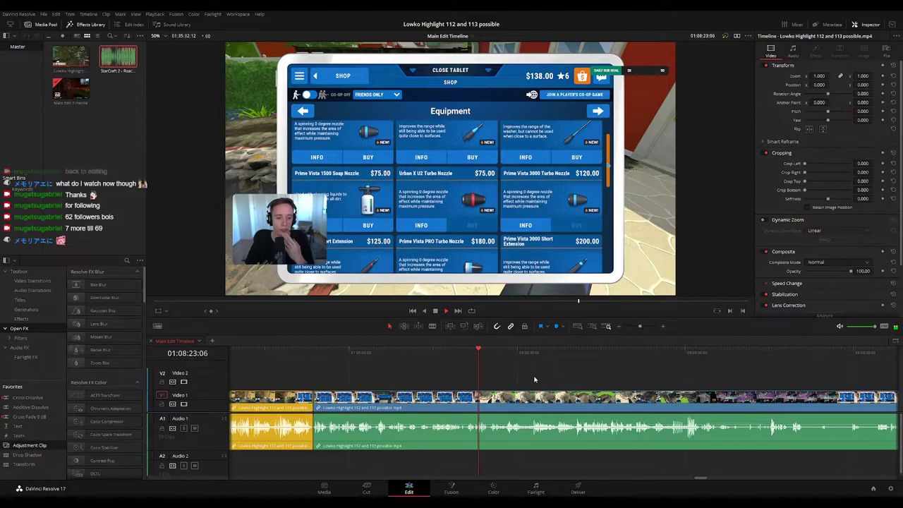
Split the clip at 01:08:24:42 and 01:08:25:05 where the shop scene ends, and ripple delete the short piece between
scroll(542, 381, "up", 3)
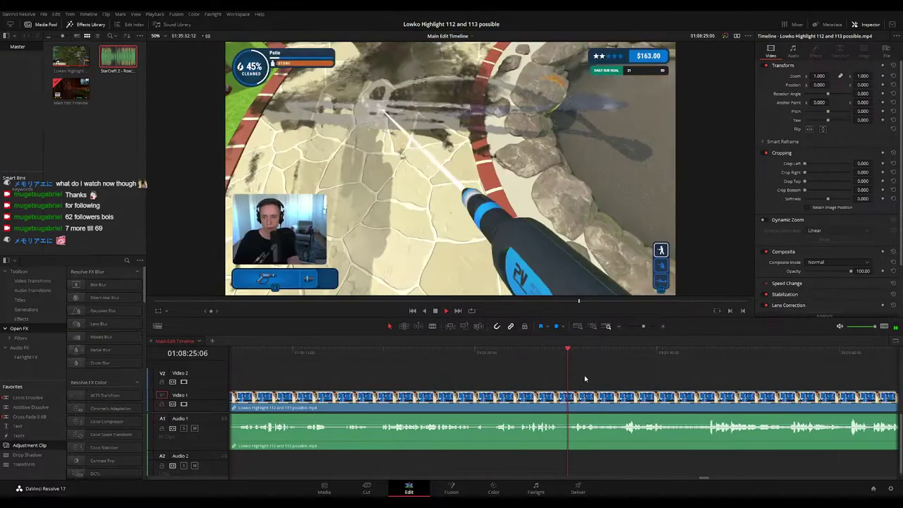
left_click(490, 352)
key("space")
key("b")
left_click(522, 398)
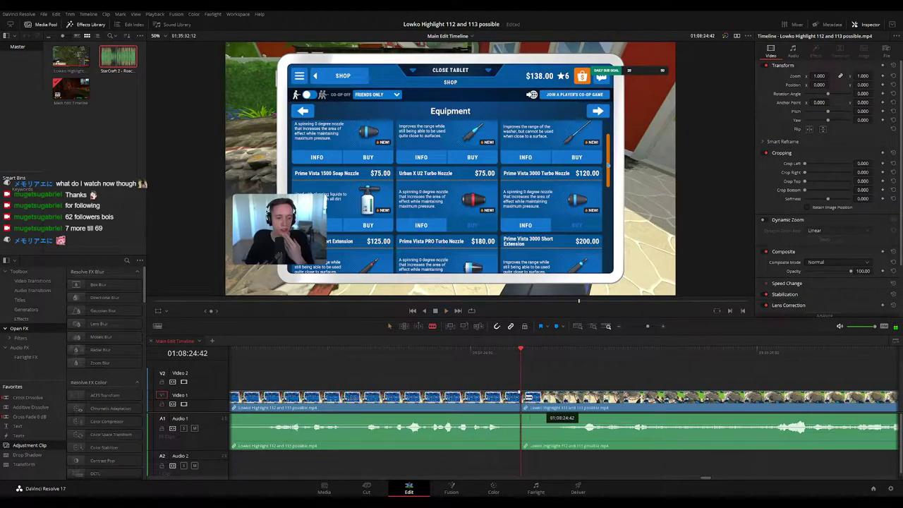
left_click(536, 399)
key("Delete")
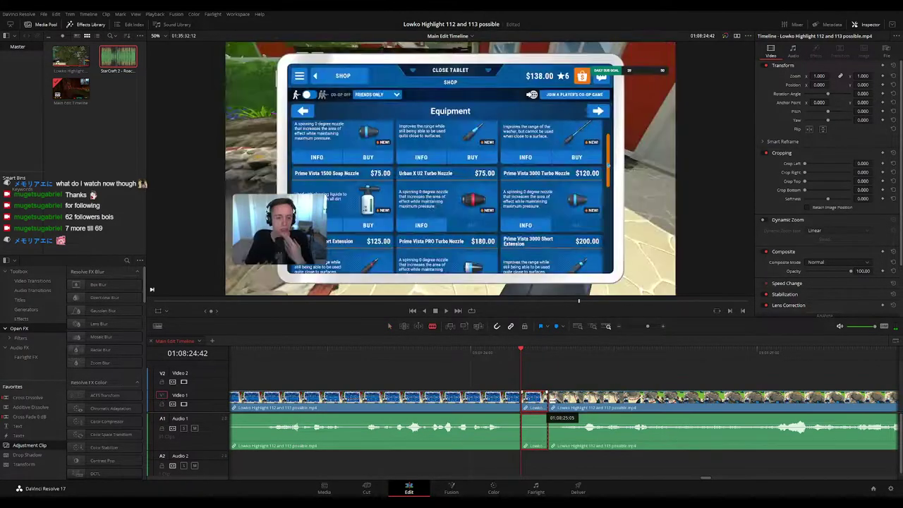
Colour the shop menu clip before the cut at 01:08:24:42 yellow and play the pond washing footage
key("space")
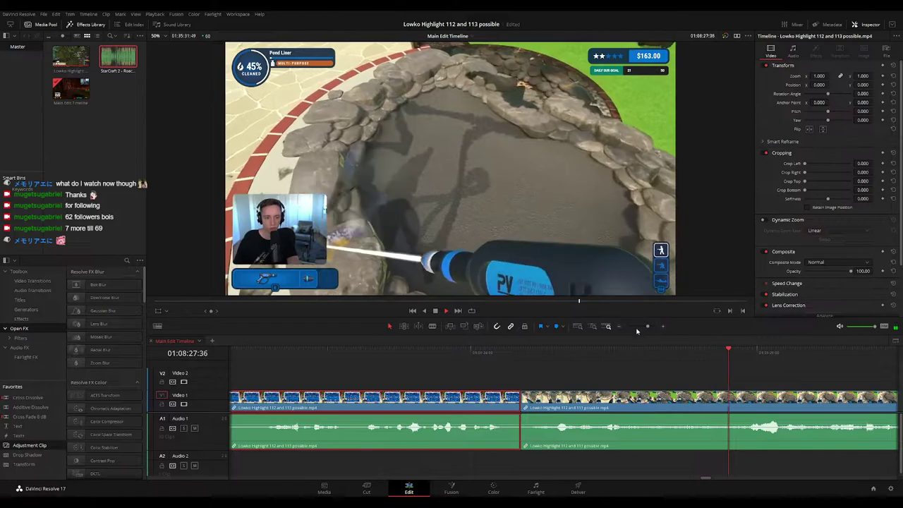
left_click(718, 372)
left_click_drag(648, 327, 642, 327)
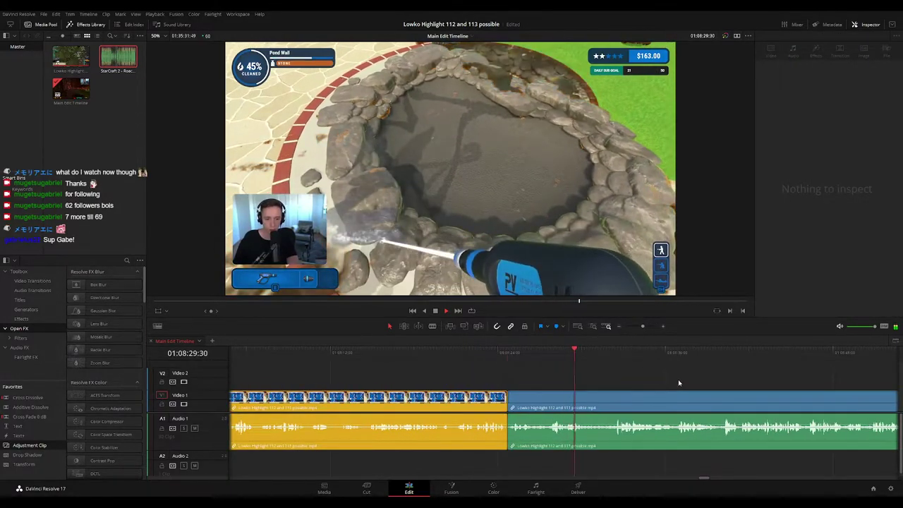
Review the pond wall washing footage from about 01:08:29 to 01:09:00 for further edits
left_click_drag(679, 383, 585, 379)
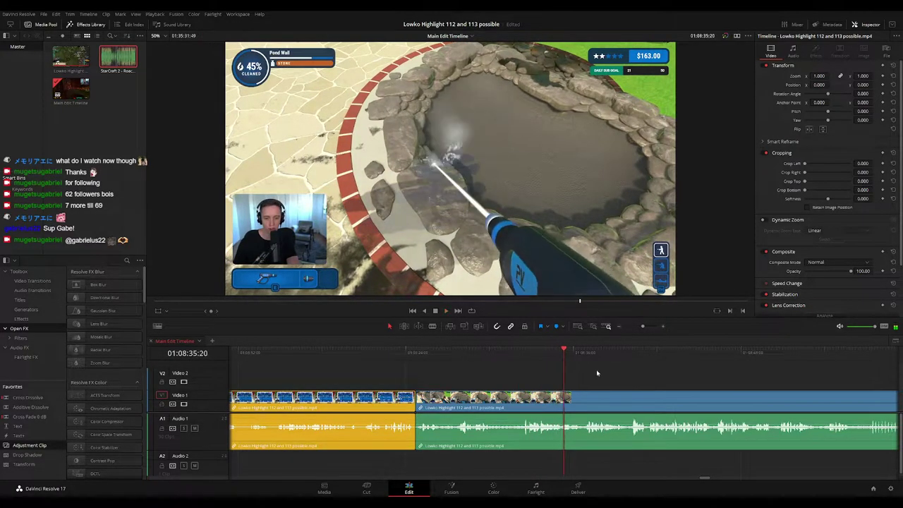
scroll(514, 364, "right", 3)
scroll(518, 365, "right", 2)
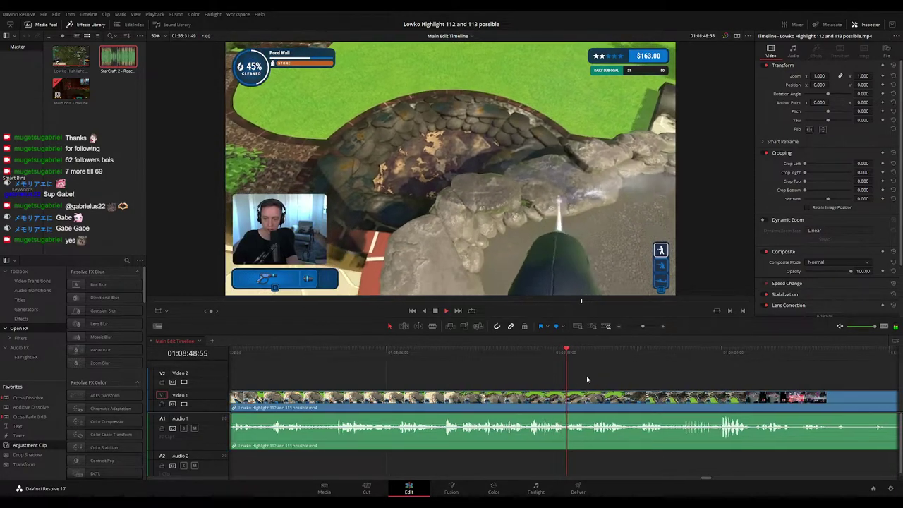
left_click_drag(607, 375, 490, 379)
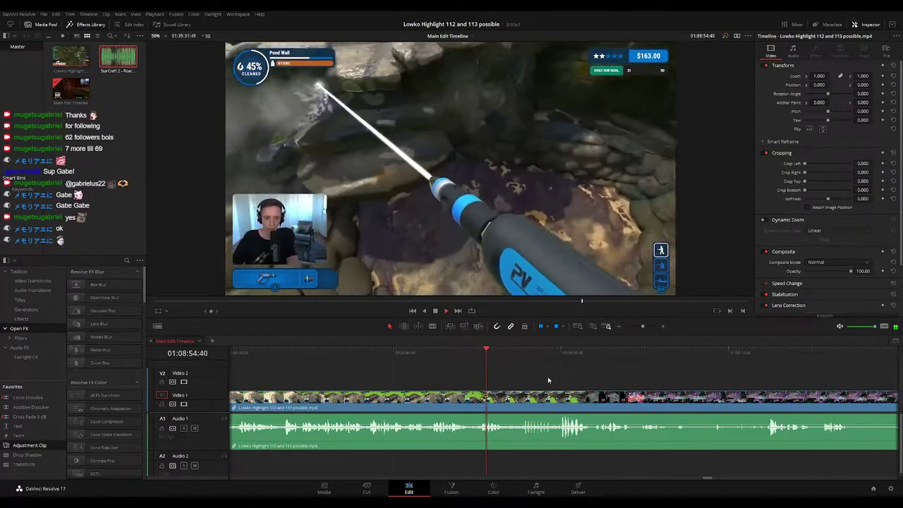
scroll(535, 371, "right", 1)
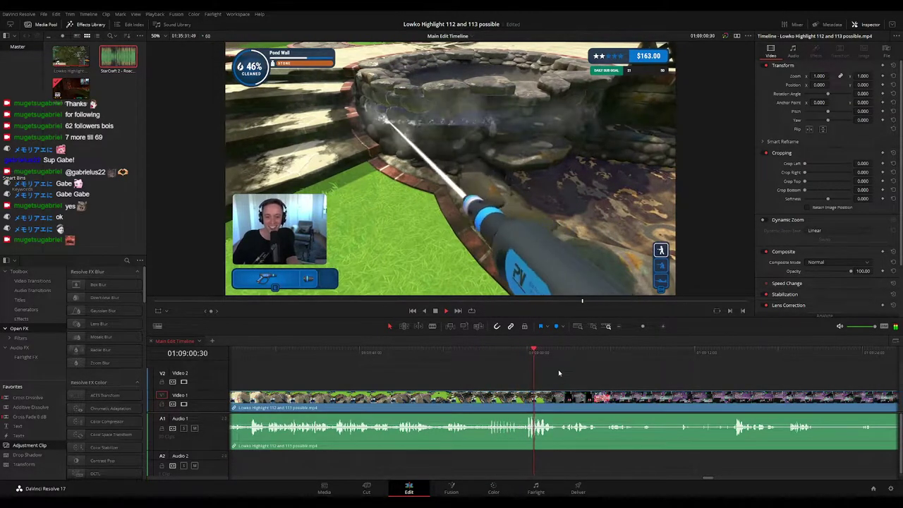
Split the clip at 01:09:02:13 and slightly after it, where pond washing changes to Among Us, and ripple delete the short piece between
scroll(493, 361, "right", 3)
scroll(497, 363, "right", 1)
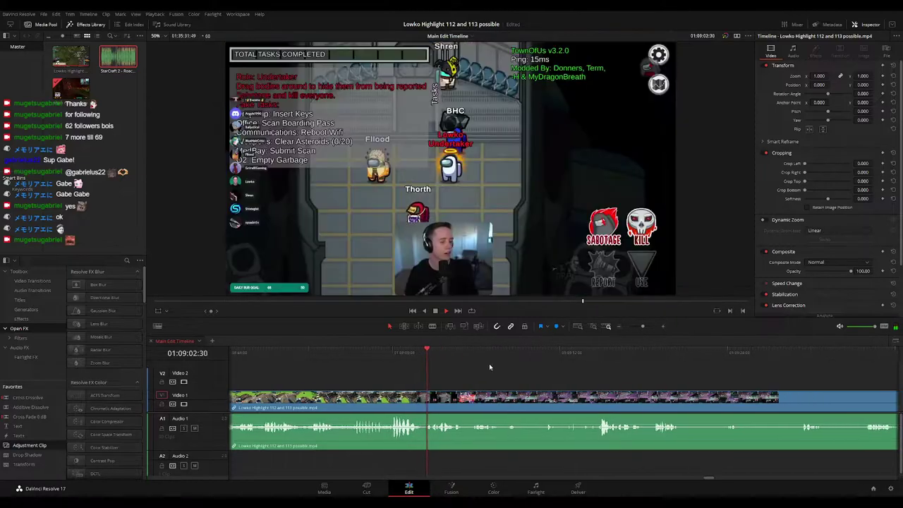
scroll(480, 388, "up", 4)
left_click(437, 349)
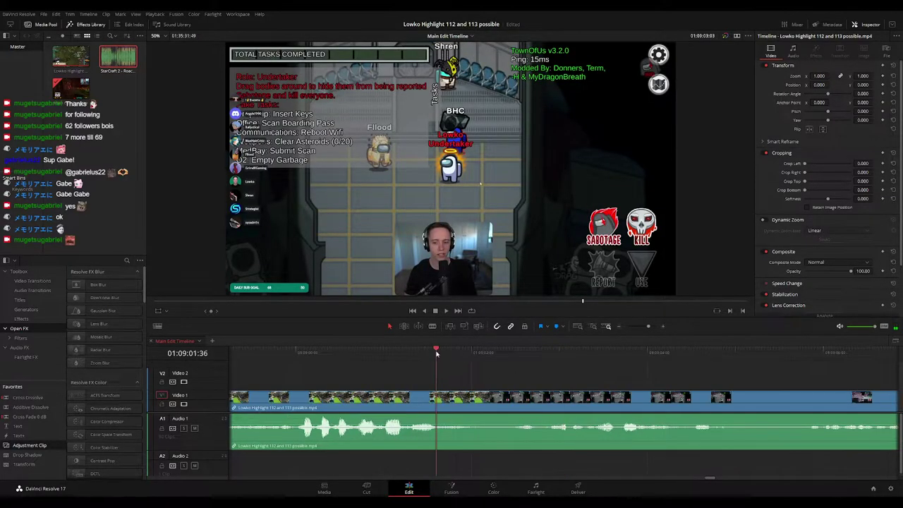
key("space")
key("b")
left_click(491, 395)
left_click(507, 399)
key("a")
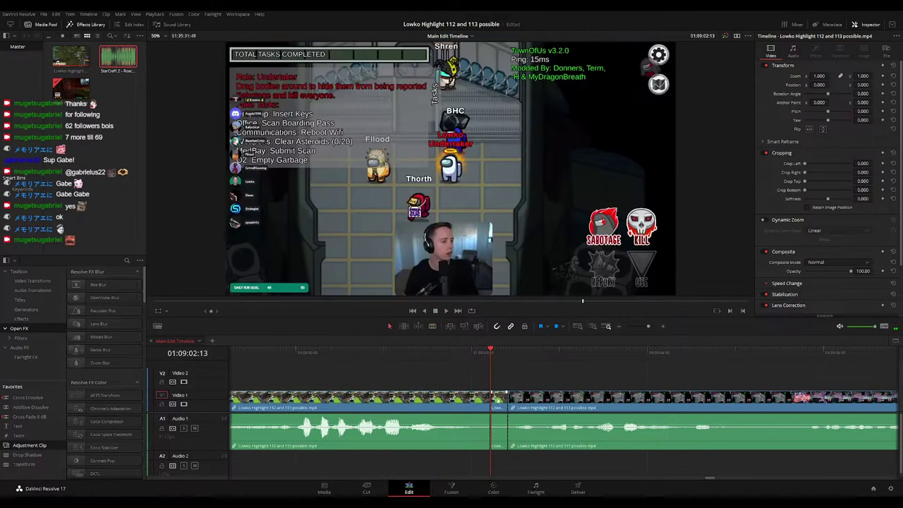
key("Delete")
key("space")
Colour the pond washing clip before the Among Us segment yellow
left_click_drag(648, 326, 637, 328)
left_click(517, 403)
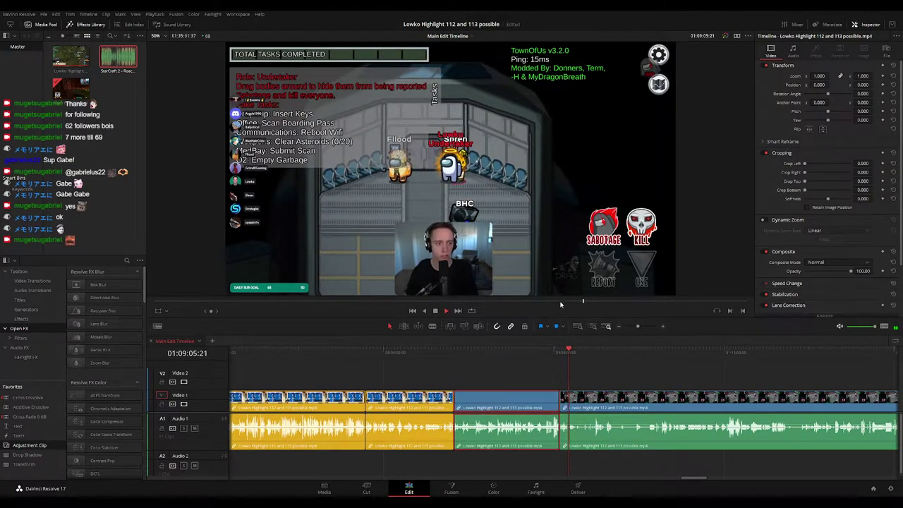
key("ctrl+1")
left_click(627, 378)
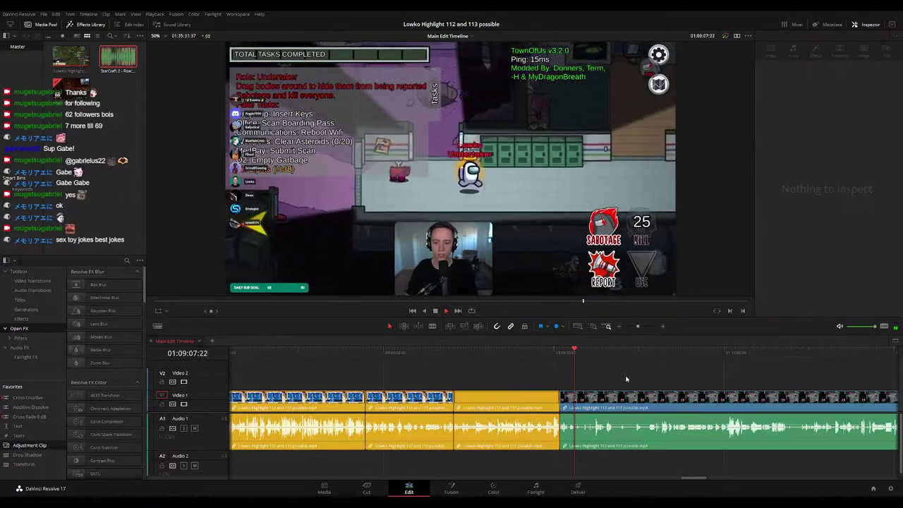
Add an adjustment clip on Video 2 at 01:09:09:27 with zoom 2.350, position X -83 and Y -303, framing the dragged body
left_click_drag(626, 378, 508, 371)
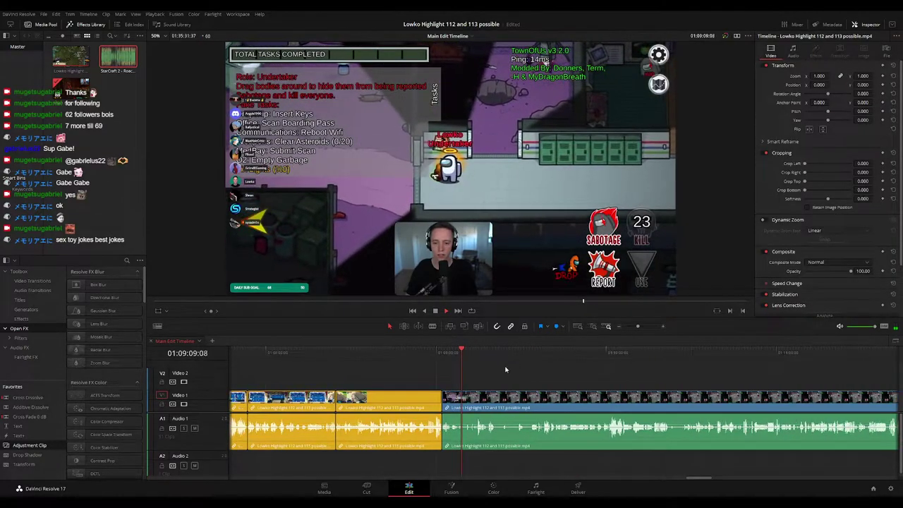
scroll(564, 380, "up", 1)
left_click_drag(598, 385, 471, 368)
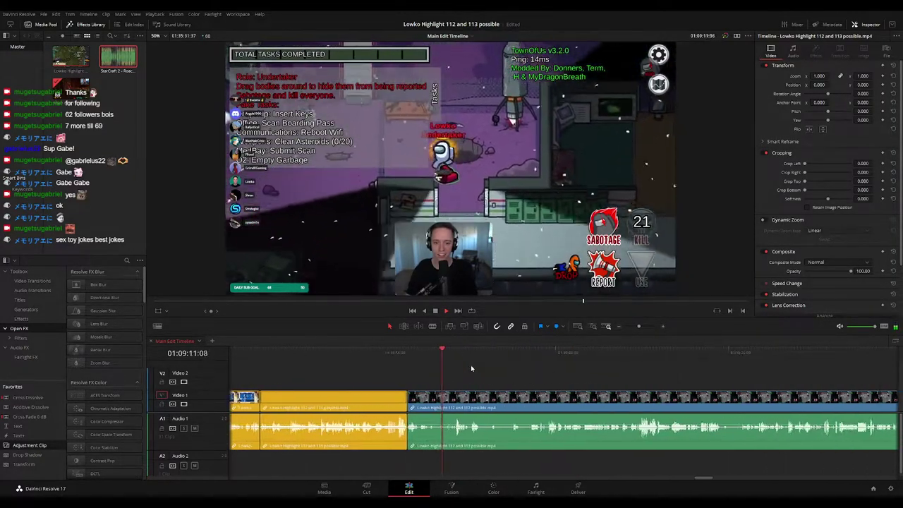
scroll(499, 377, "left", 2)
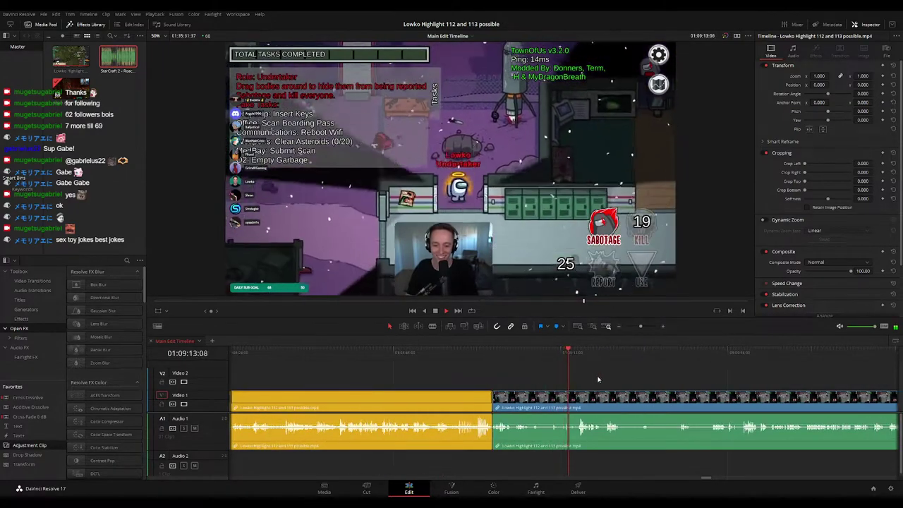
scroll(598, 380, "right", 3)
left_click(377, 353)
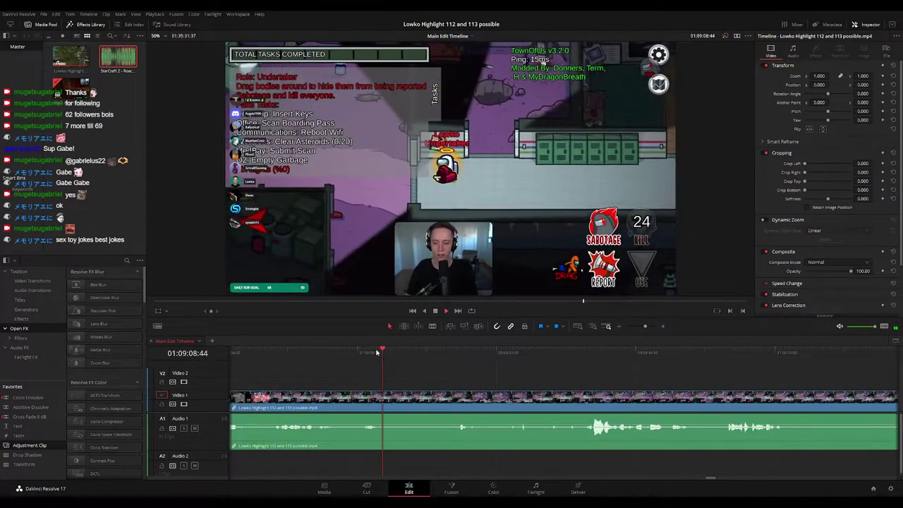
key("space")
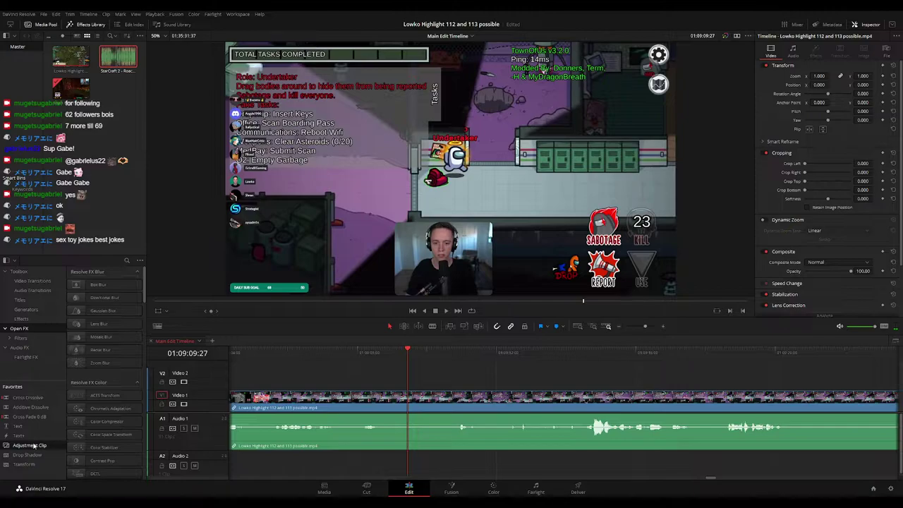
left_click_drag(33, 445, 445, 387)
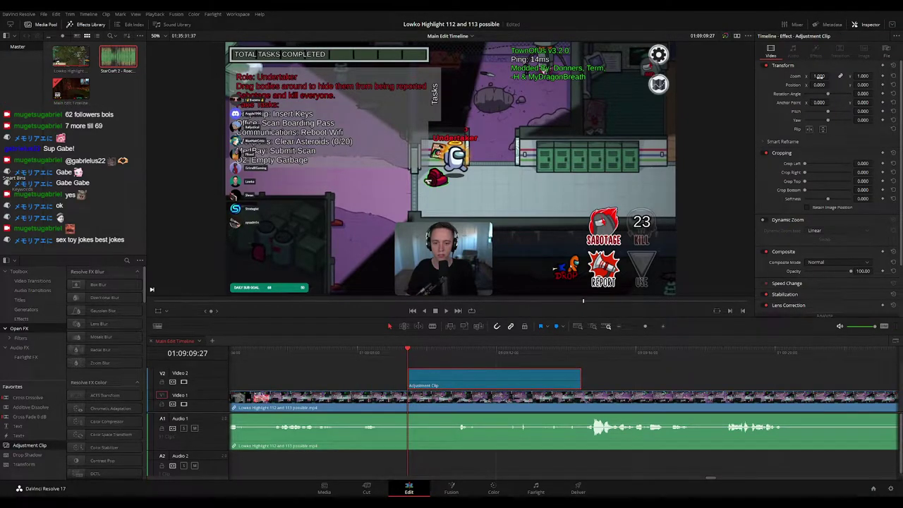
mouse_move(819, 76)
left_mouse_down()
mouse_move(882, 76)
mouse_move(821, 85)
left_mouse_up()
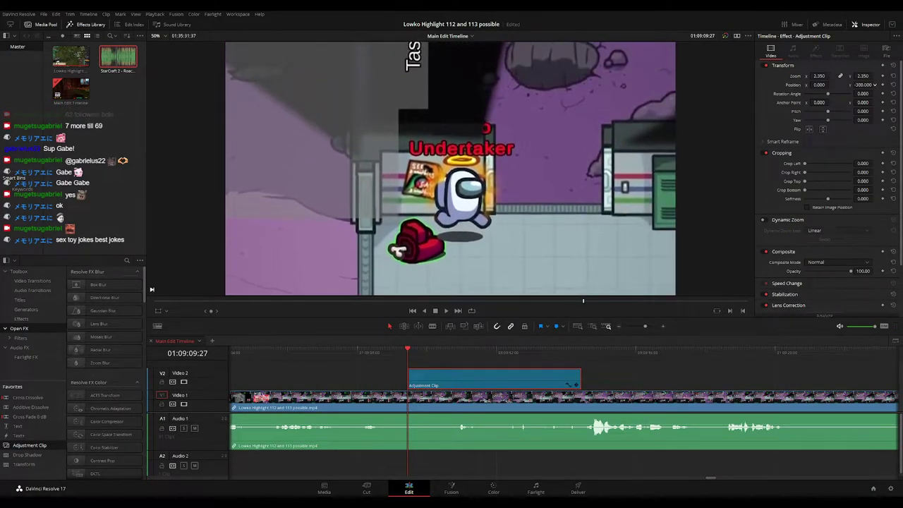
Play the zoomed section and shorten the adjustment clip to end at about 01:09:13
key("space")
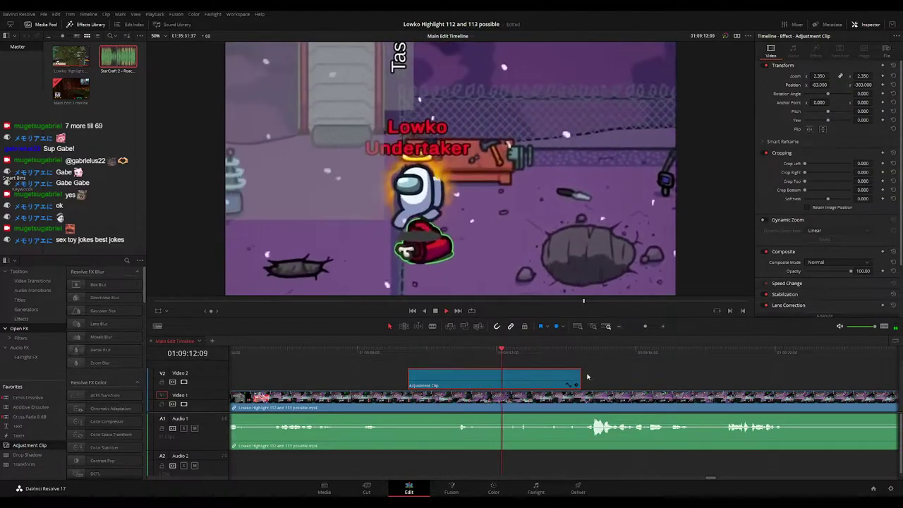
key("space")
left_click_drag(580, 379, 531, 379)
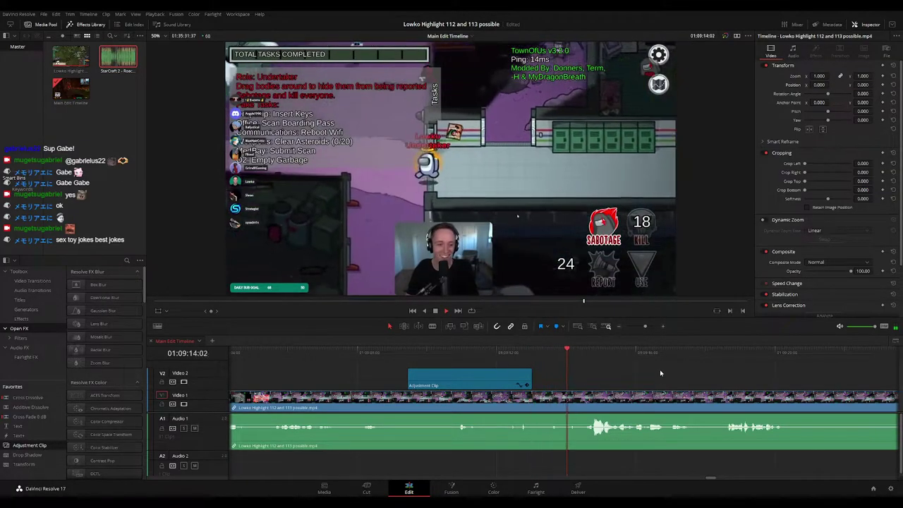
Review the Among Us footage from about 01:09:14 through the first voting meeting to about 01:10:21
left_click_drag(645, 327, 640, 328)
left_click_drag(643, 377, 540, 374)
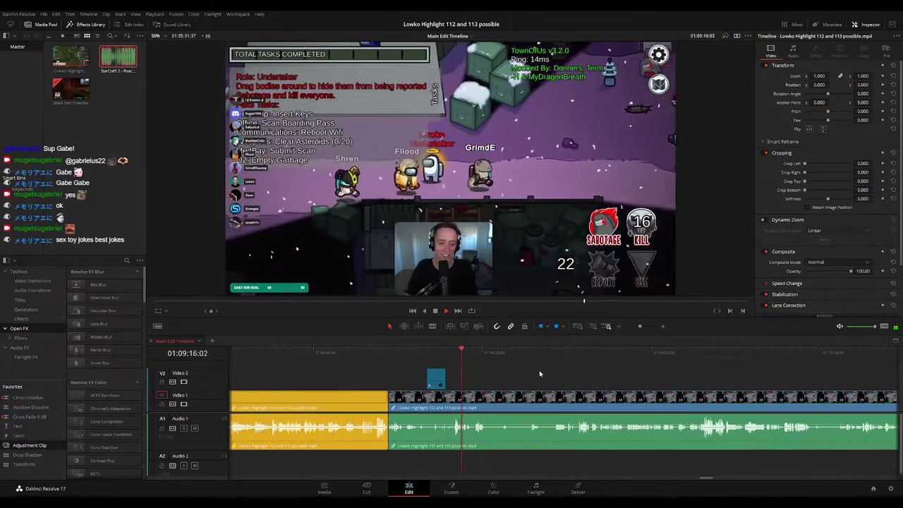
scroll(536, 377, "right", 2)
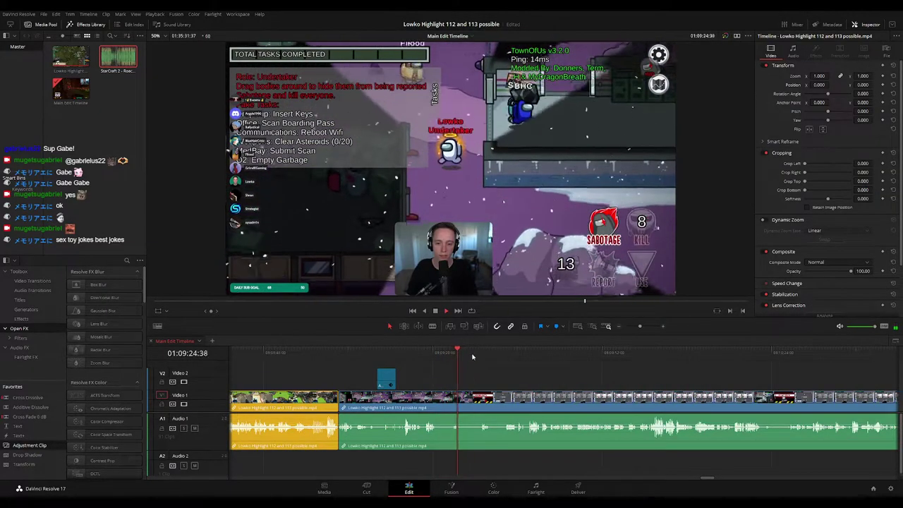
left_click_drag(467, 356, 487, 356)
key("space")
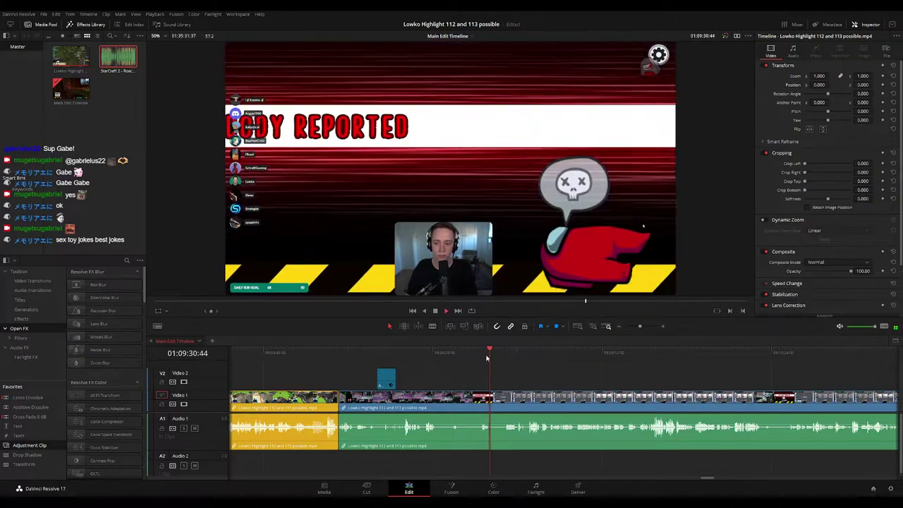
left_click_drag(544, 384, 498, 378)
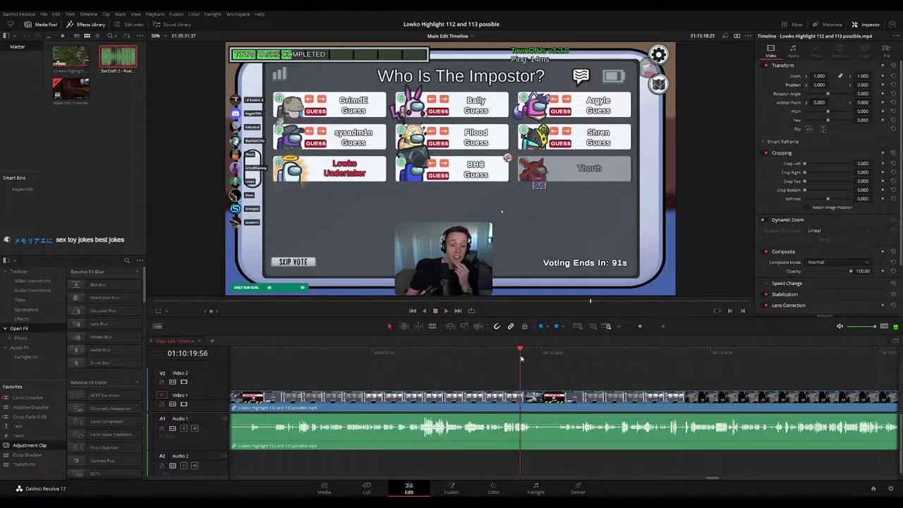
mouse_move(521, 358)
left_mouse_down()
mouse_move(542, 356)
mouse_move(525, 352)
left_mouse_up()
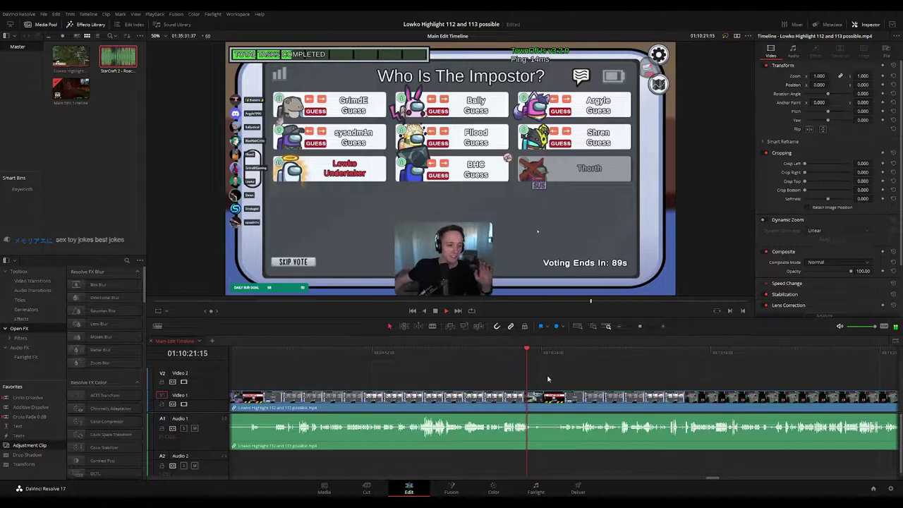
Split the clip at 01:10:21:51 where the voting scene ends, and ripple delete the short piece before the next gameplay scene
scroll(557, 380, "up", 4)
key("space")
left_click_drag(580, 349, 565, 353)
key("b")
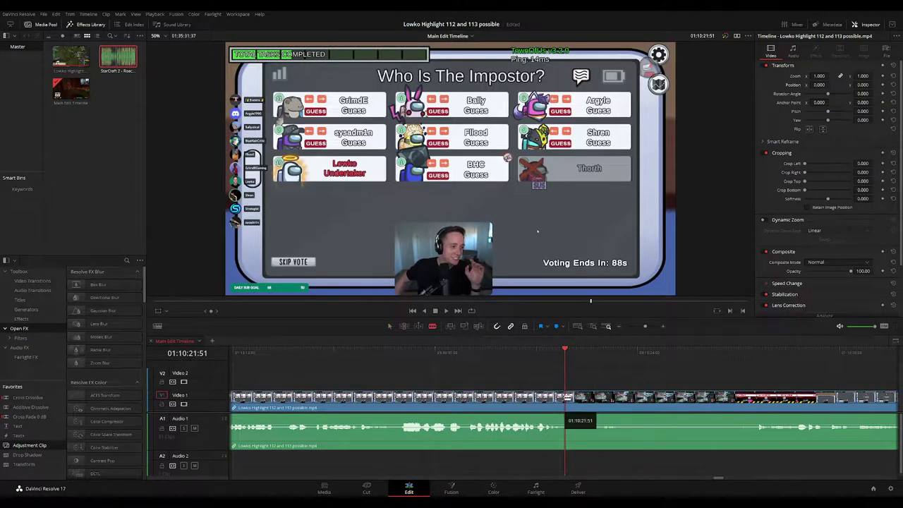
left_click(566, 396)
key("a")
left_click_drag(567, 397, 578, 398)
left_click(572, 401)
key("Delete")
key("space")
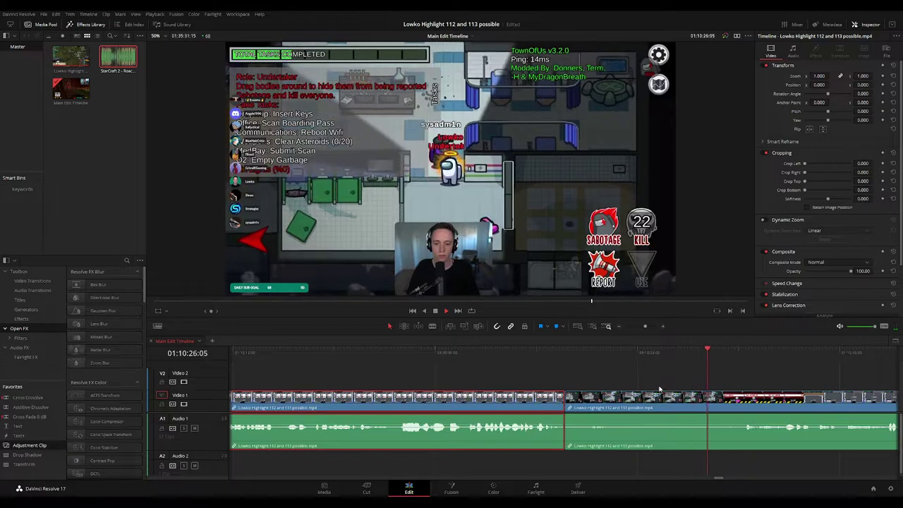
Colour the Among Us clip before the cut at 01:10:21:51 pink and play the following meeting footage
key("p")
left_click(626, 365)
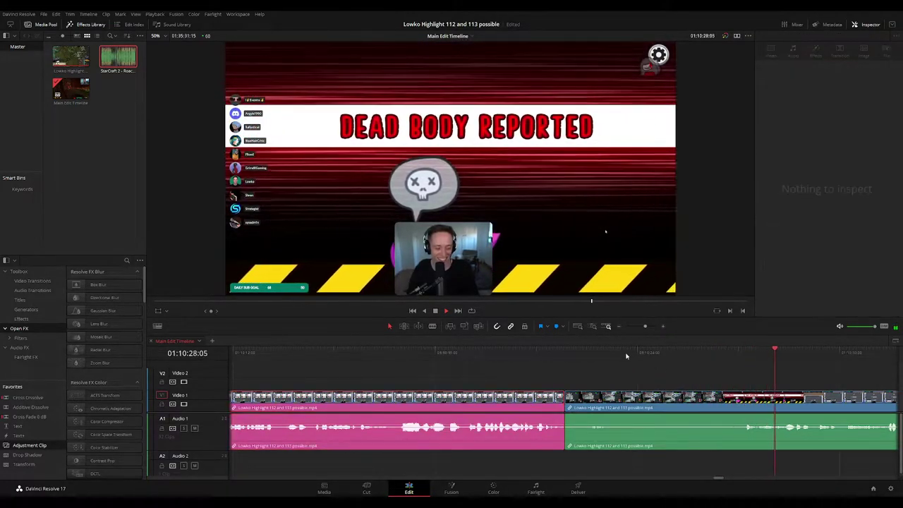
left_click_drag(645, 327, 636, 326)
left_click_drag(620, 367, 487, 356)
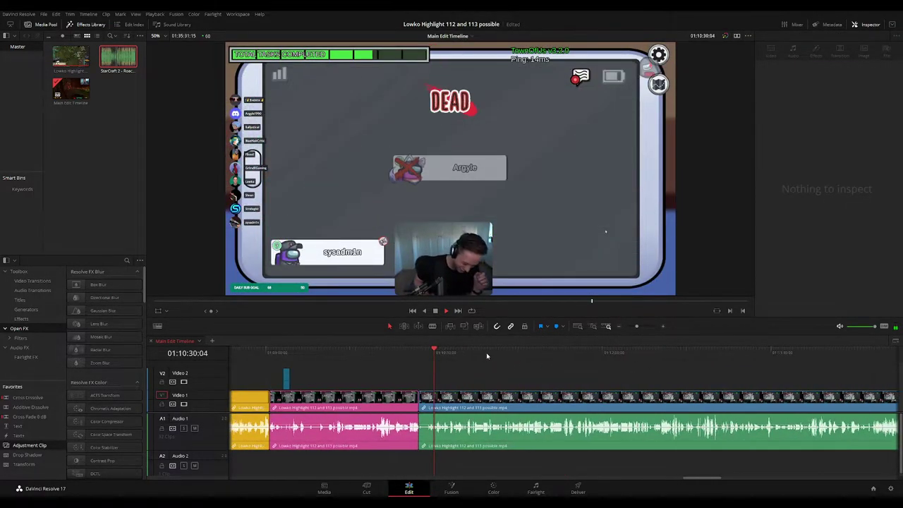
key("space")
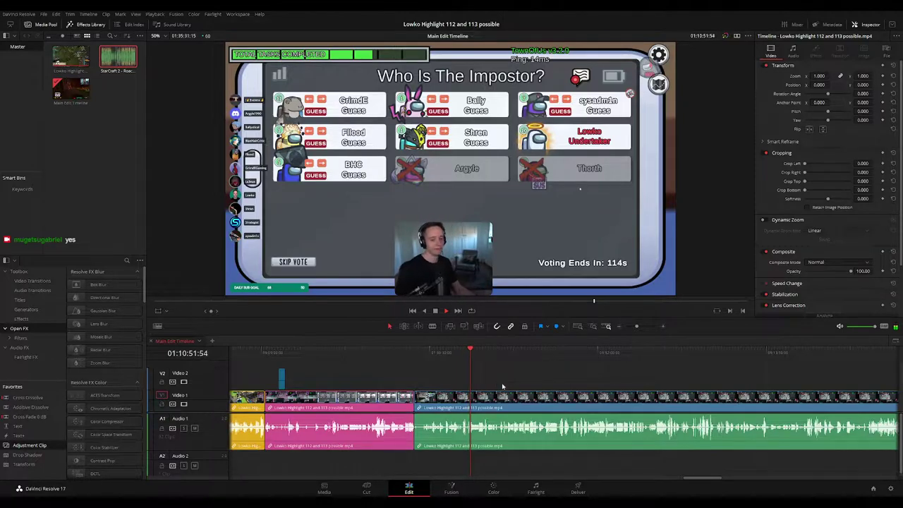
Review the second Among Us voting meeting from about 01:10:51 to 01:11:43 for further edits
key("ctrl+equal")
key("ctrl+equal")
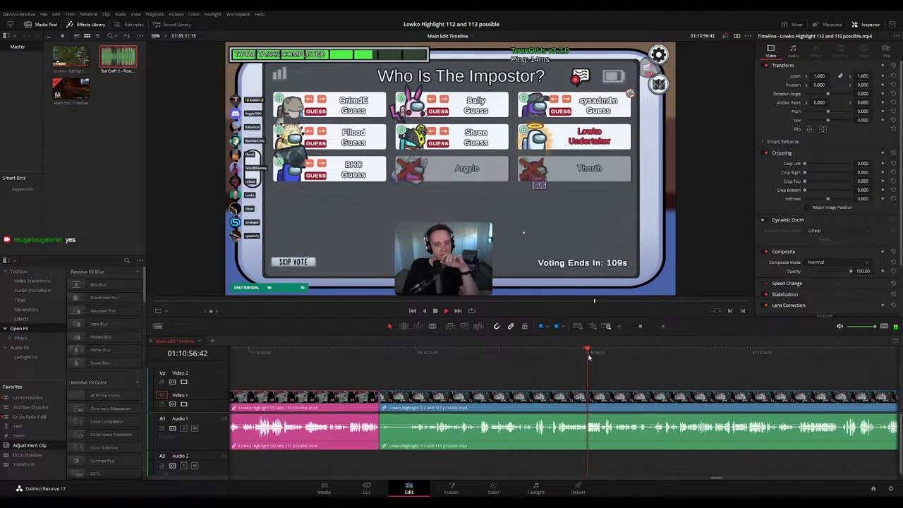
scroll(517, 366, "right", 5)
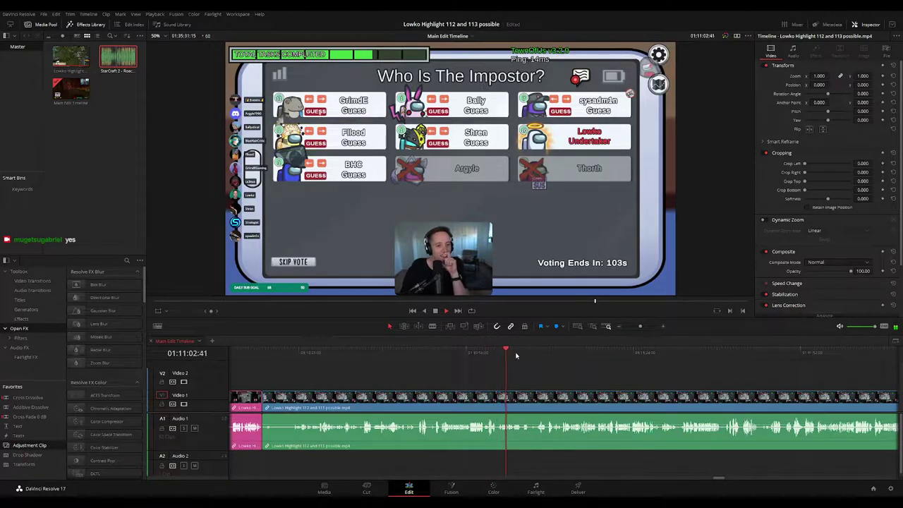
scroll(492, 373, "right", 4)
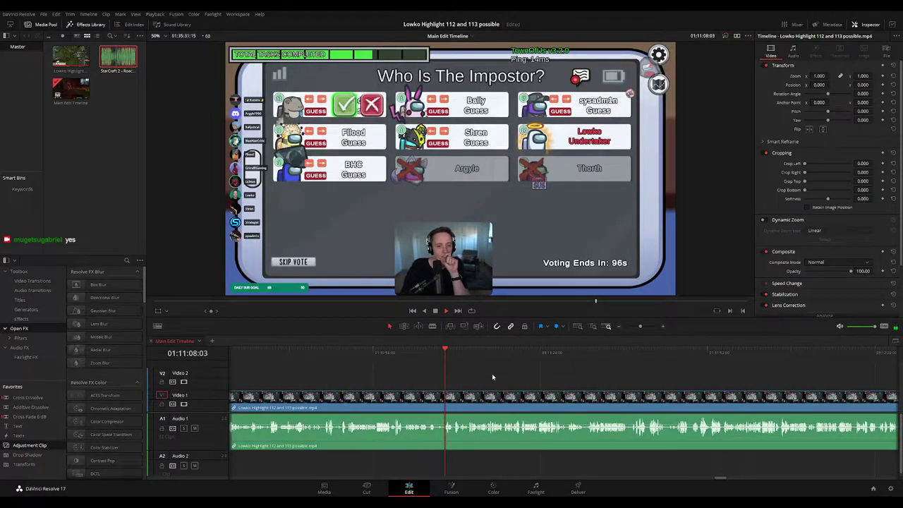
left_click(462, 353)
left_click_drag(462, 353, 480, 353)
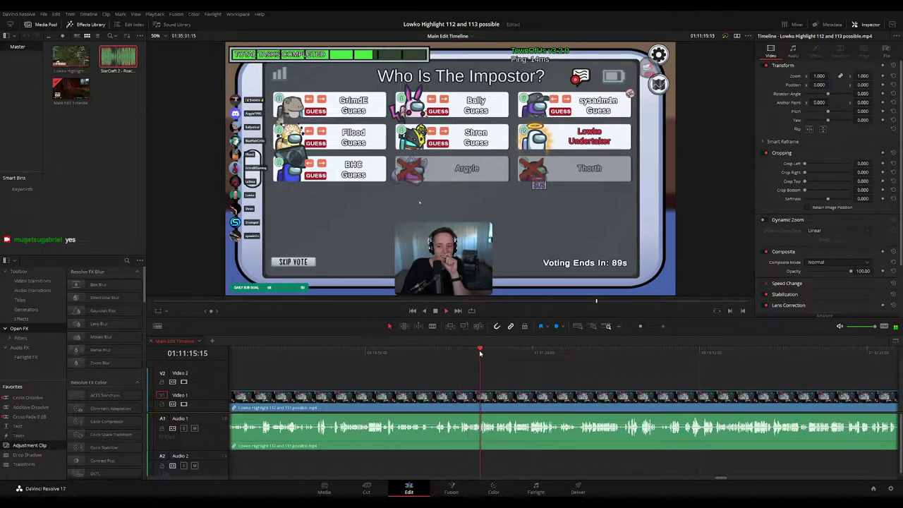
scroll(476, 391, "right", 2)
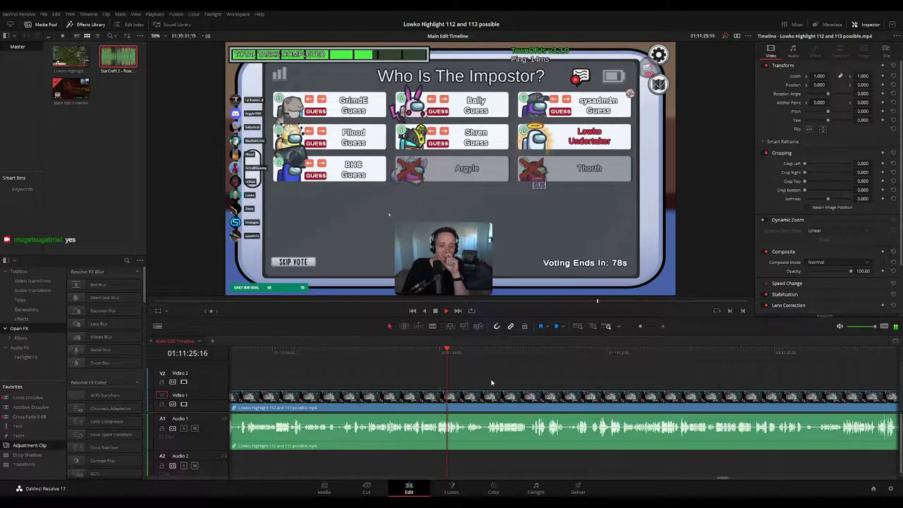
scroll(487, 383, "right", 1)
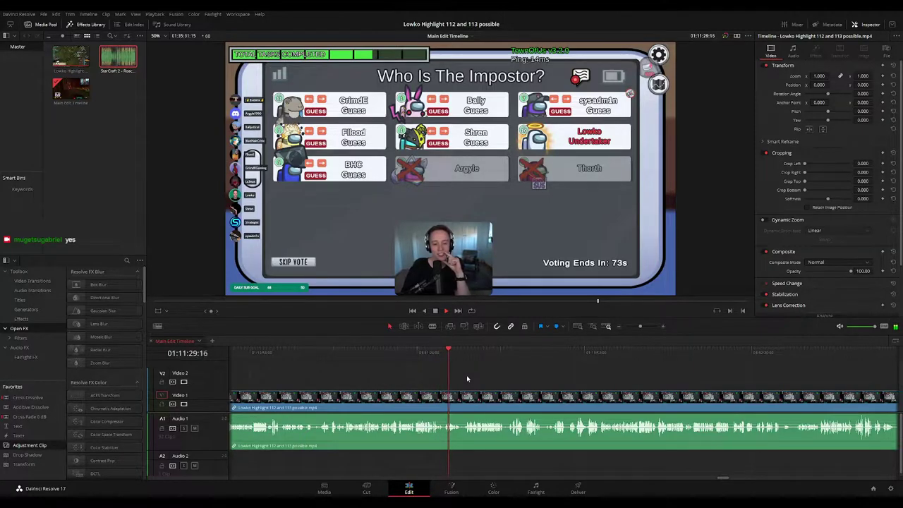
scroll(489, 387, "up", 1)
left_click_drag(602, 382, 478, 362)
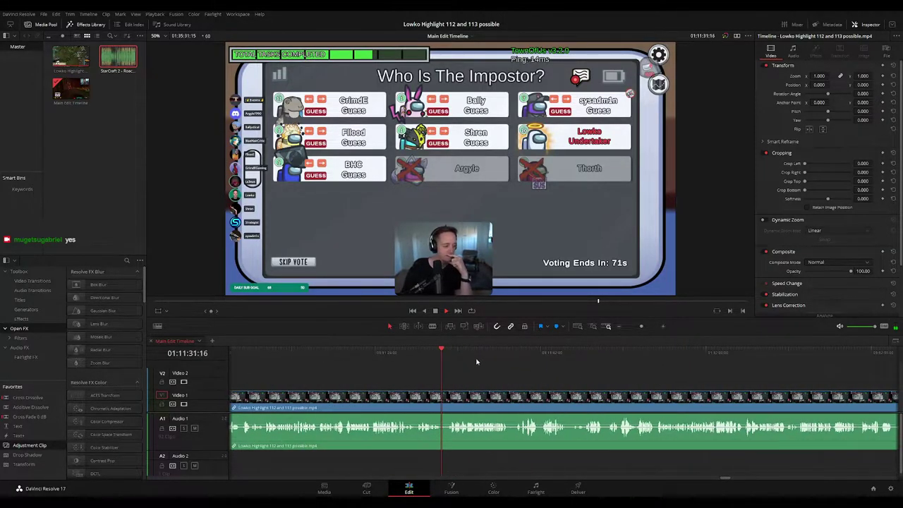
key("space")
scroll(503, 369, "right", 3)
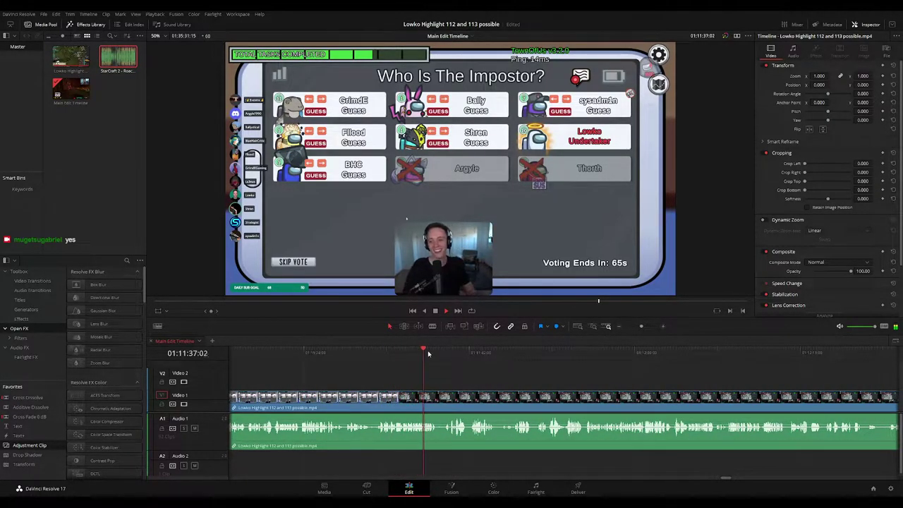
scroll(510, 376, "up", 3)
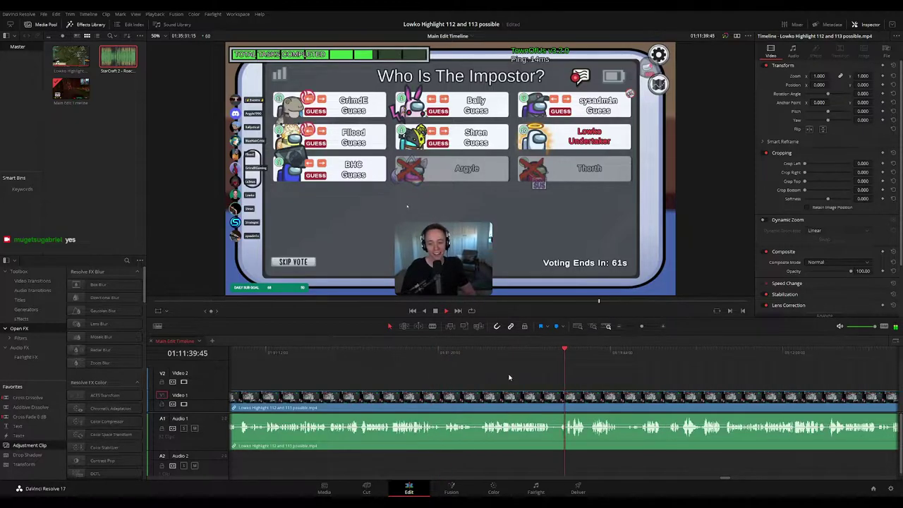
left_click_drag(582, 378, 467, 361)
scroll(522, 353, "right", 3)
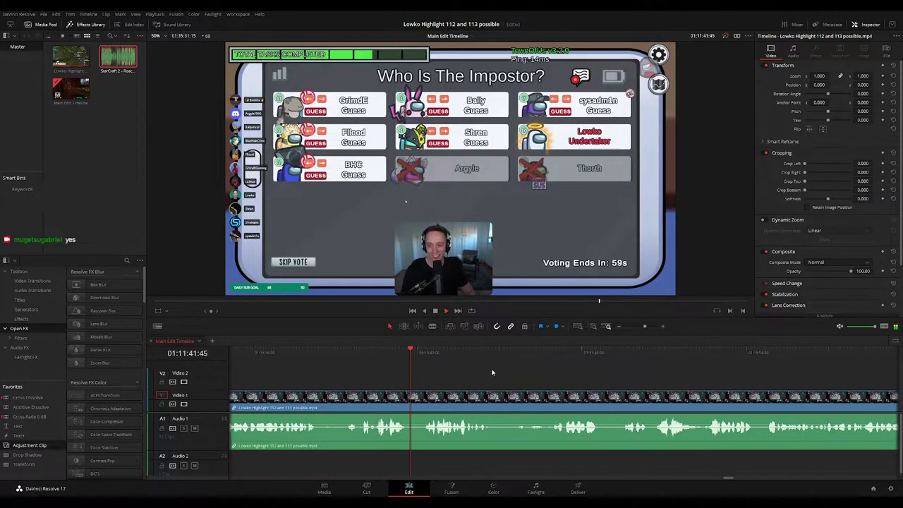
left_click_drag(644, 326, 643, 326)
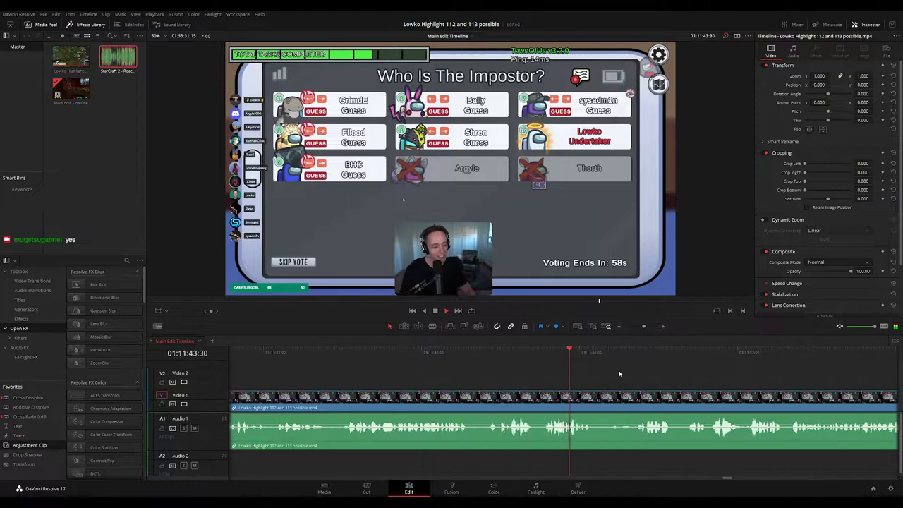
Review the Among Us voting meeting from about 01:11:43 and the gameplay after it to about 01:12:42
left_click_drag(612, 371, 498, 362)
scroll(541, 371, "right", 2)
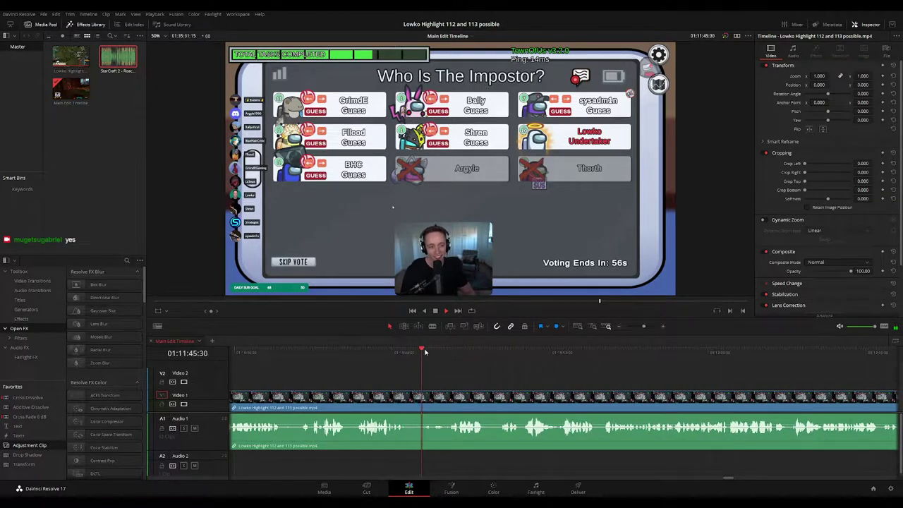
scroll(479, 373, "right", 2)
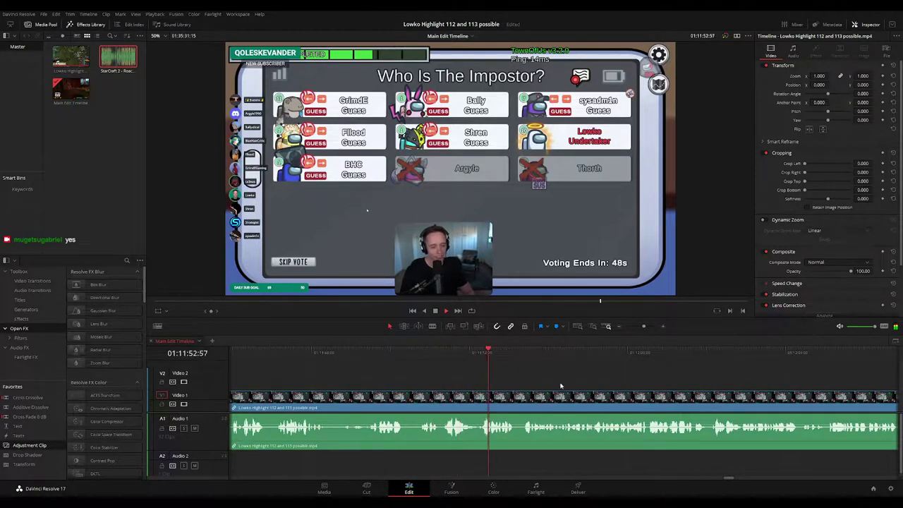
scroll(458, 360, "right", 3)
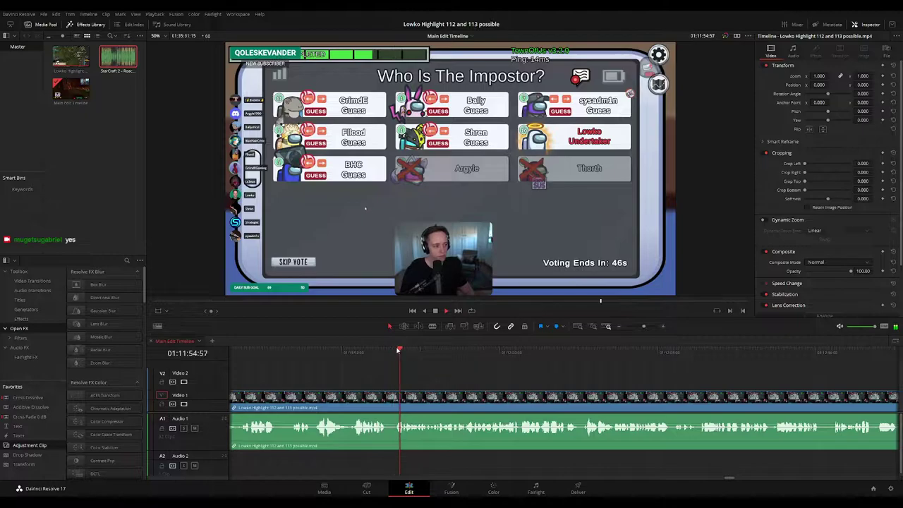
left_click_drag(404, 350, 487, 352)
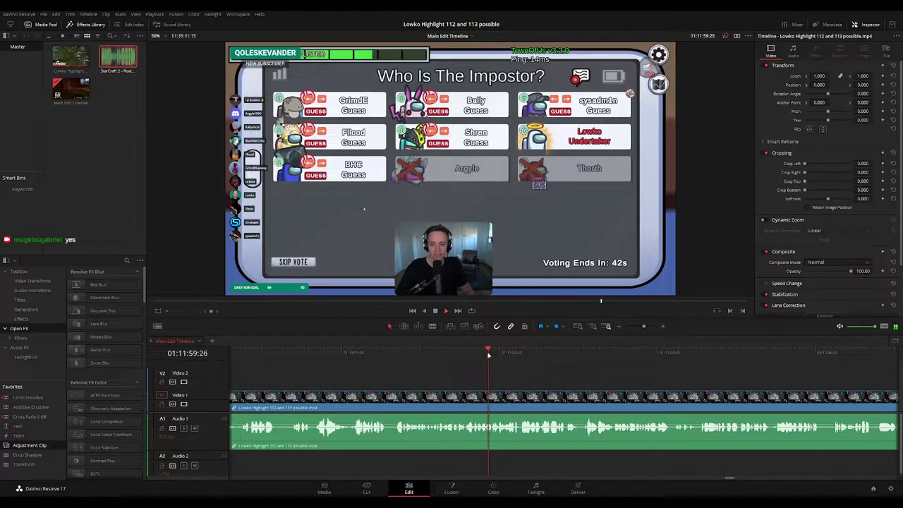
left_click(642, 327)
scroll(626, 376, "right", 2)
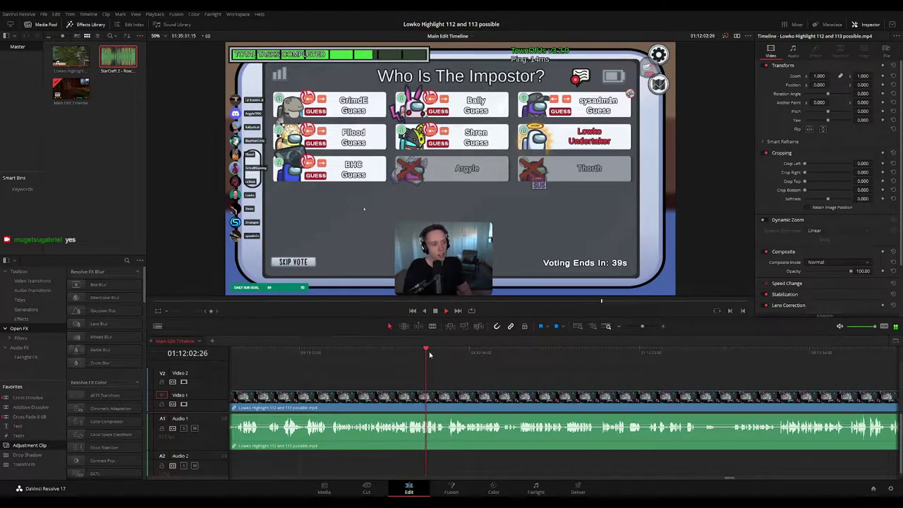
left_click(447, 354)
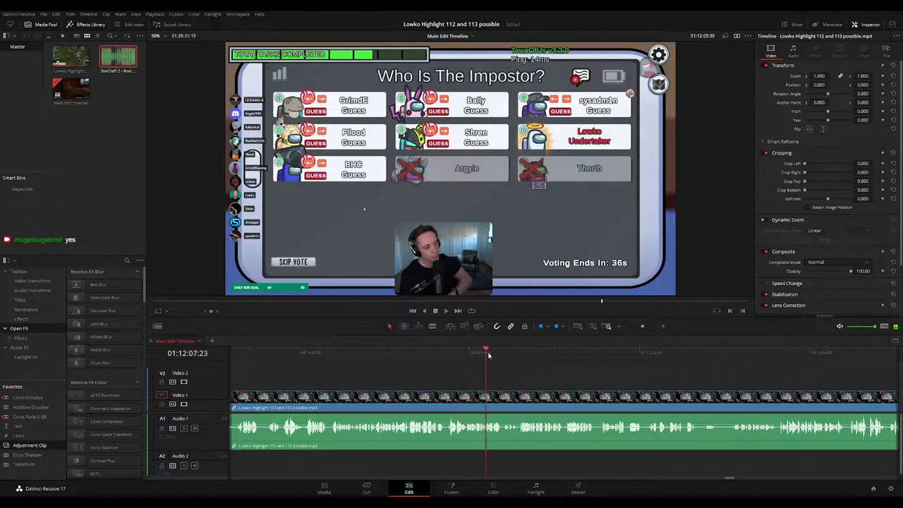
scroll(579, 399, "right", 2)
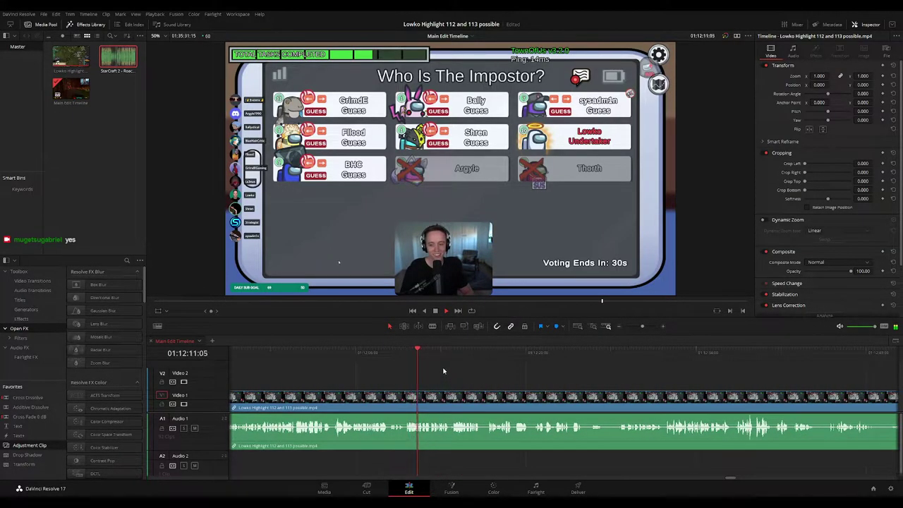
scroll(506, 384, "right", 2)
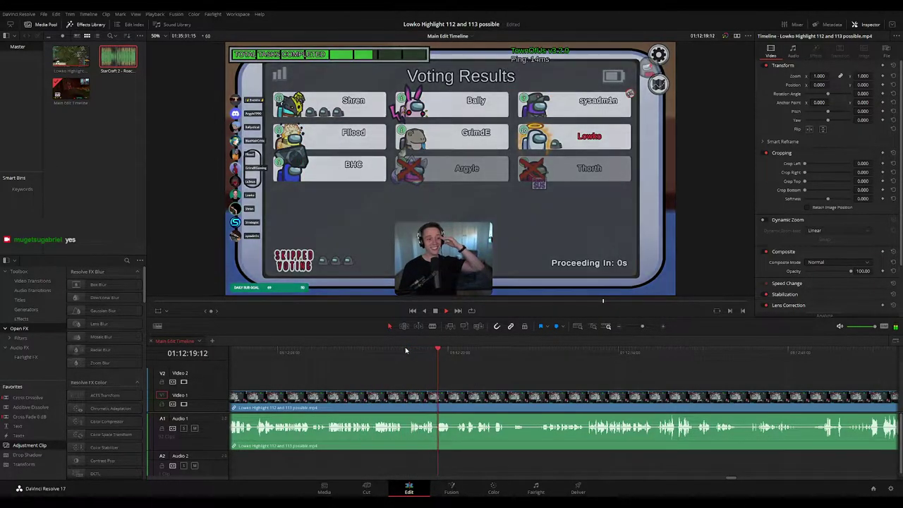
scroll(414, 353, "right", 2)
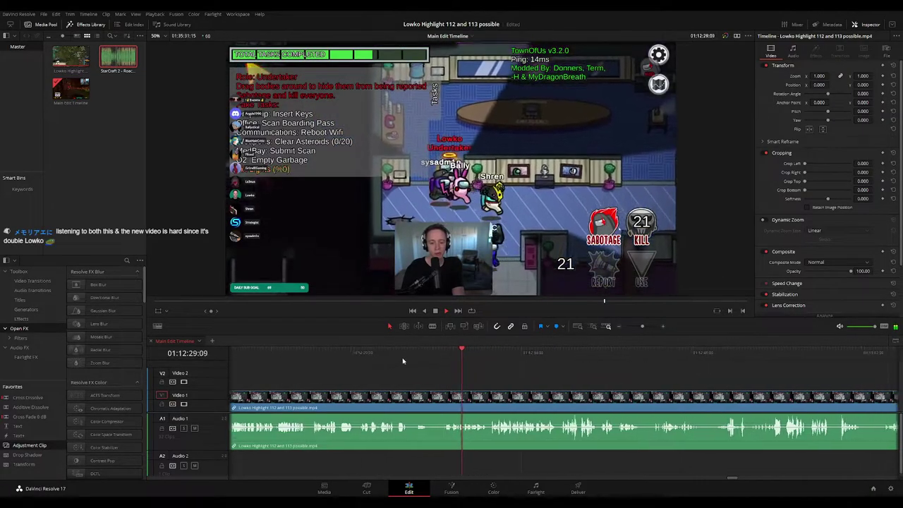
scroll(436, 381, "right", 2)
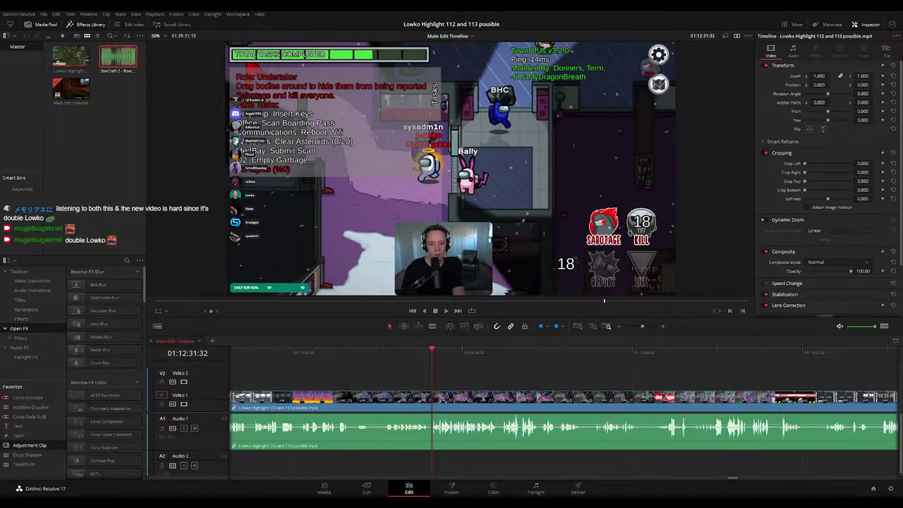
key("space")
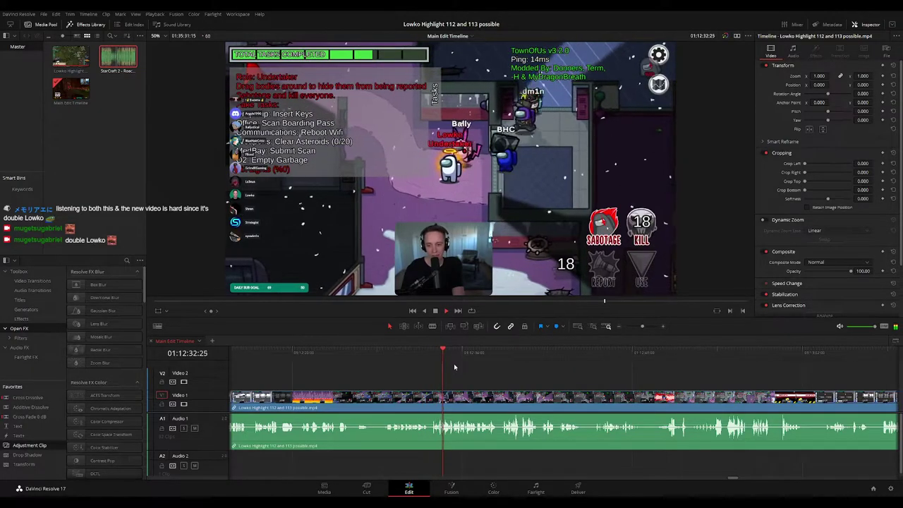
scroll(471, 367, "right", 2)
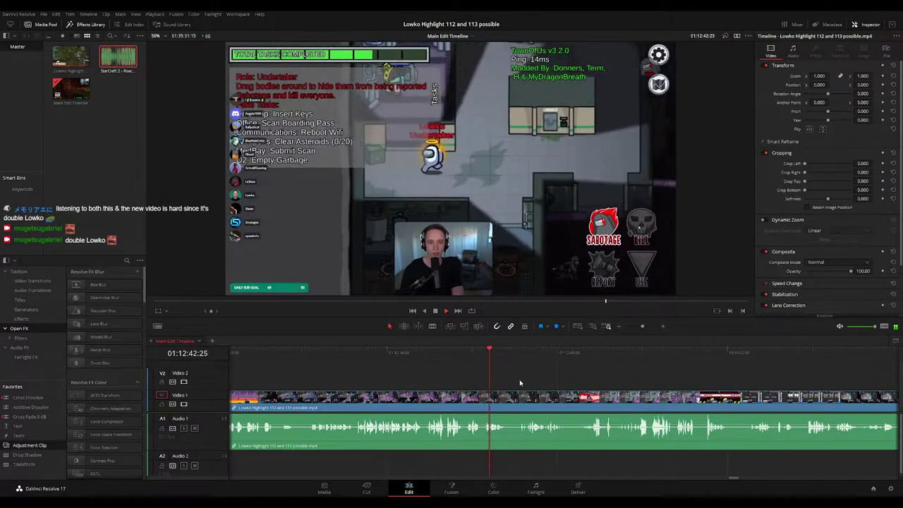
Split the gameplay clip at 01:12:41:41 and again shortly after it, and ripple delete the short piece between the cuts
scroll(524, 385, "down", 4)
scroll(524, 384, "up", 2)
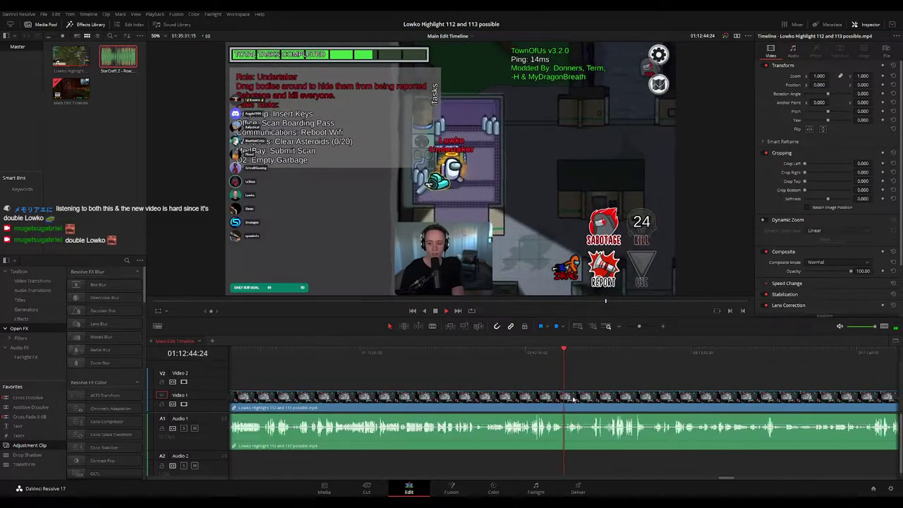
scroll(573, 399, "up", 1)
left_click(356, 350)
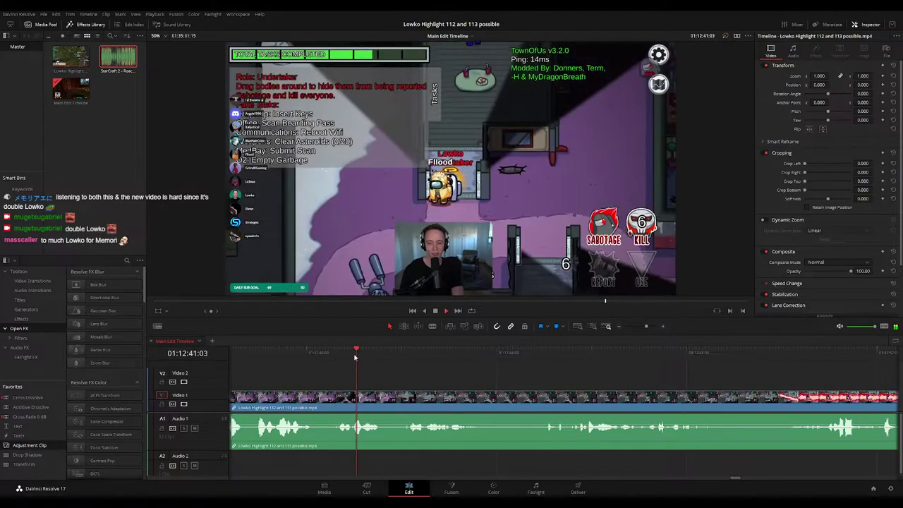
key("space")
key("b")
left_click(389, 399)
left_click(400, 400)
key("a")
left_click(395, 403)
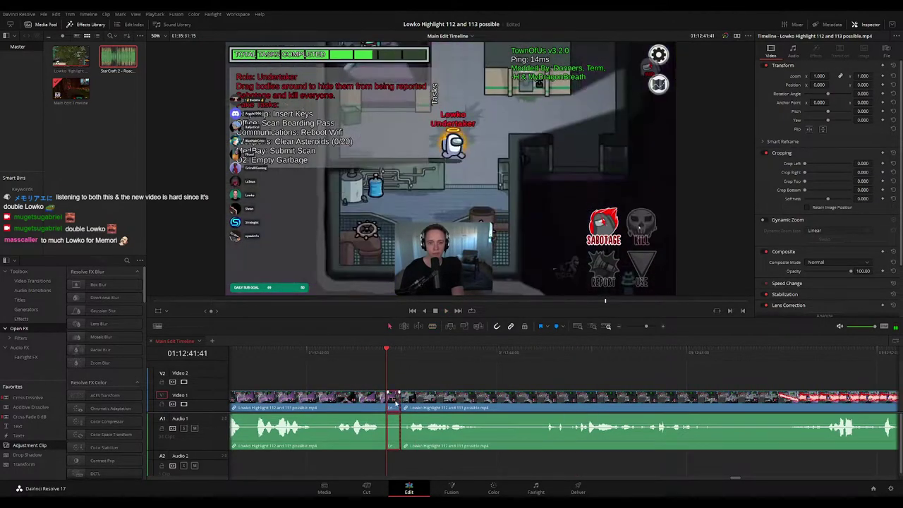
key("Delete")
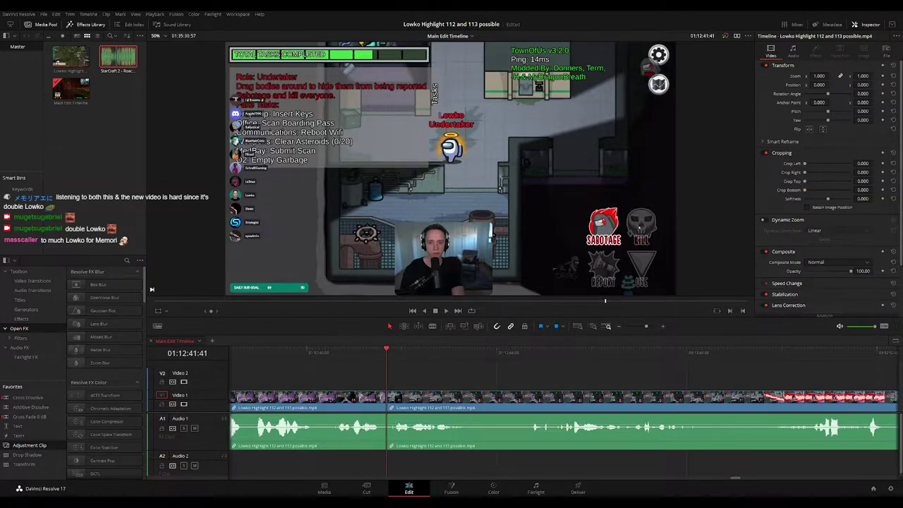
Colour the Among Us clip before the cut at 01:12:41:41 pink and save the project
key("space")
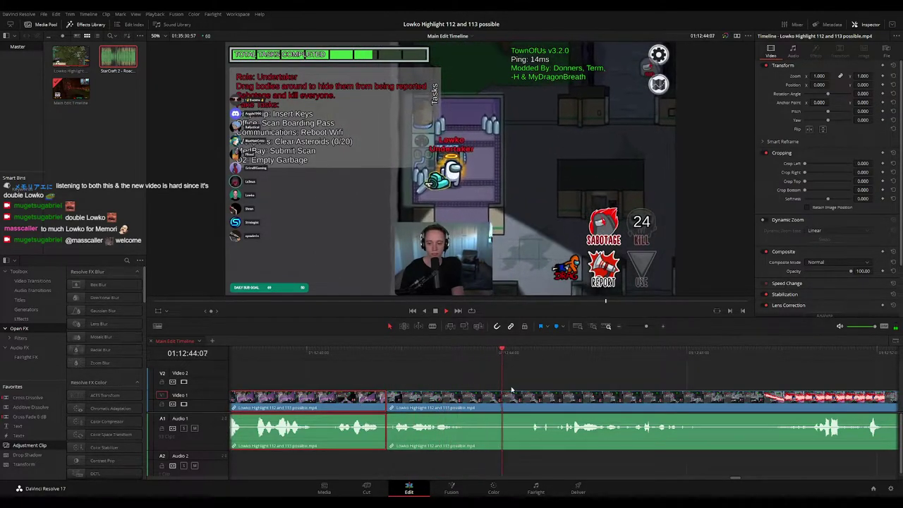
key("p")
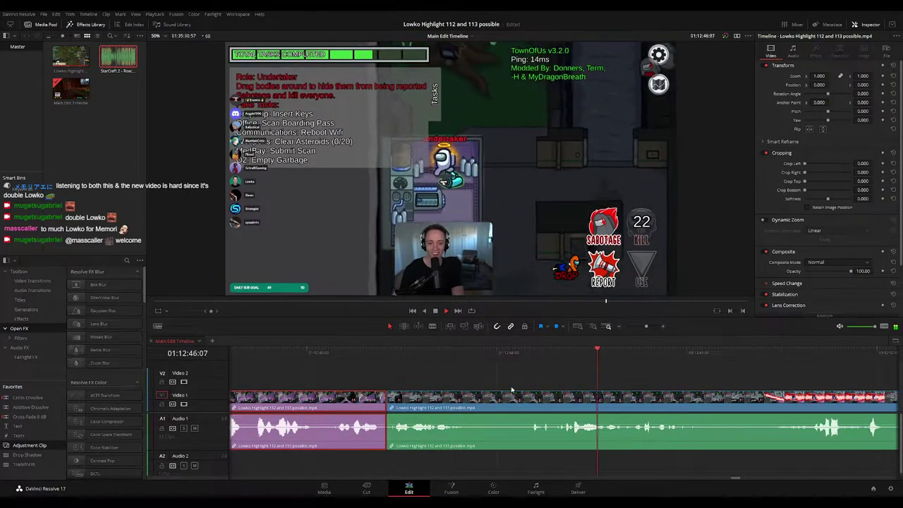
left_click(531, 382)
scroll(607, 376, "down", 4)
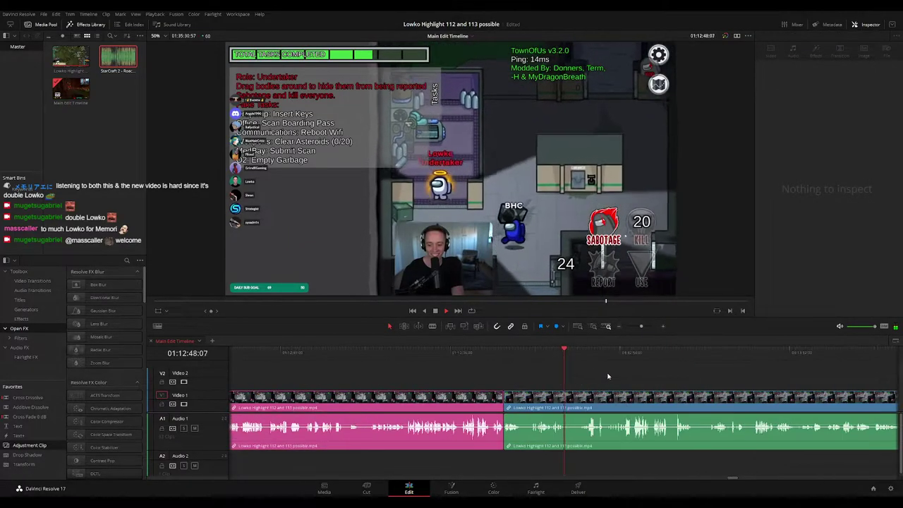
left_click_drag(622, 378, 481, 363)
key("ctrl+s")
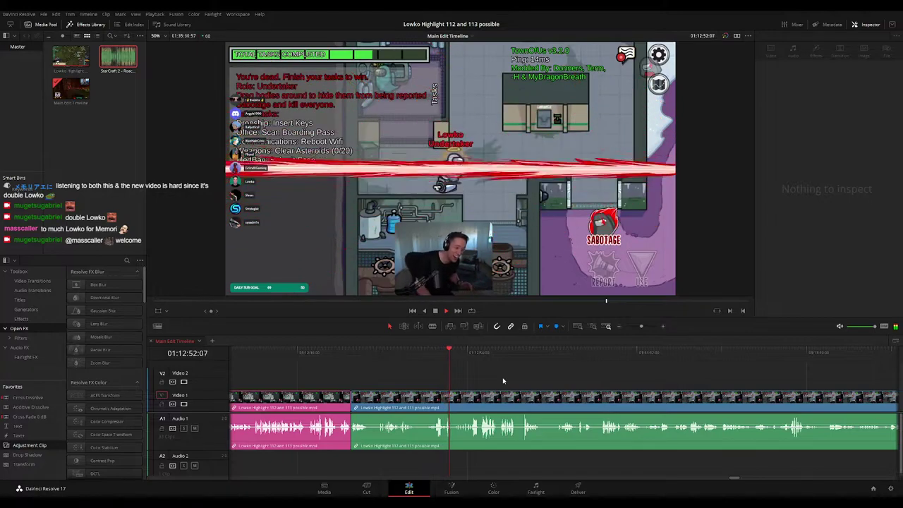
Split the clip at 01:12:57:08 and 01:12:57:35 in the gameplay after the player's death, and ripple delete the quiet piece between
left_click_drag(521, 386, 483, 380)
key("space")
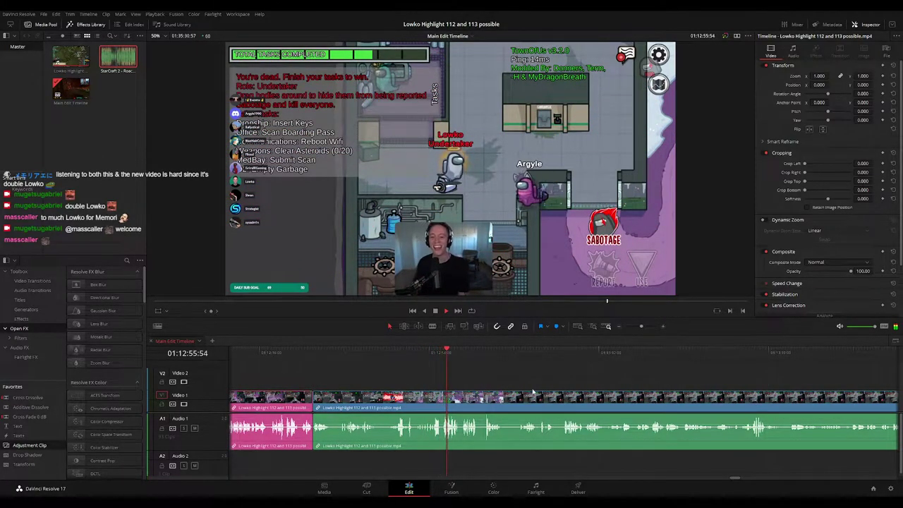
scroll(533, 392, "down", 1)
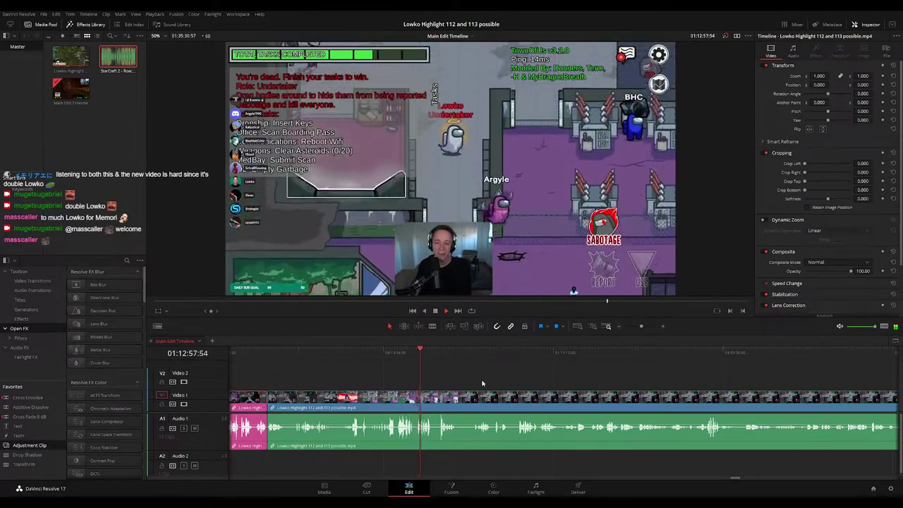
left_click(408, 356)
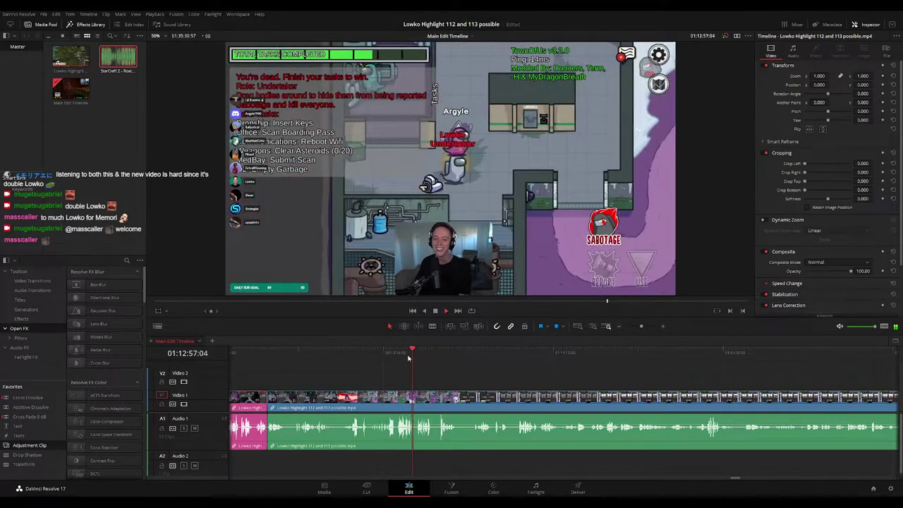
key("space")
scroll(462, 374, "up", 6)
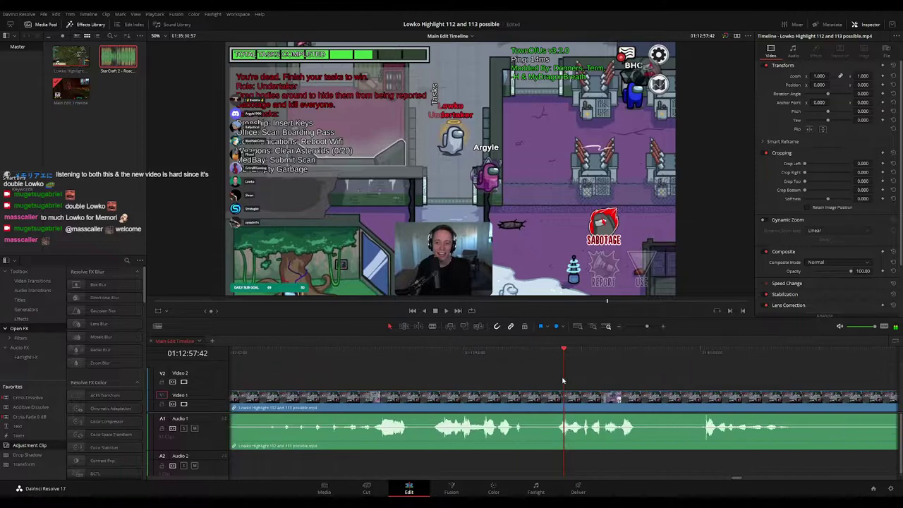
scroll(562, 381, "down", 1)
key("space")
left_click(471, 356)
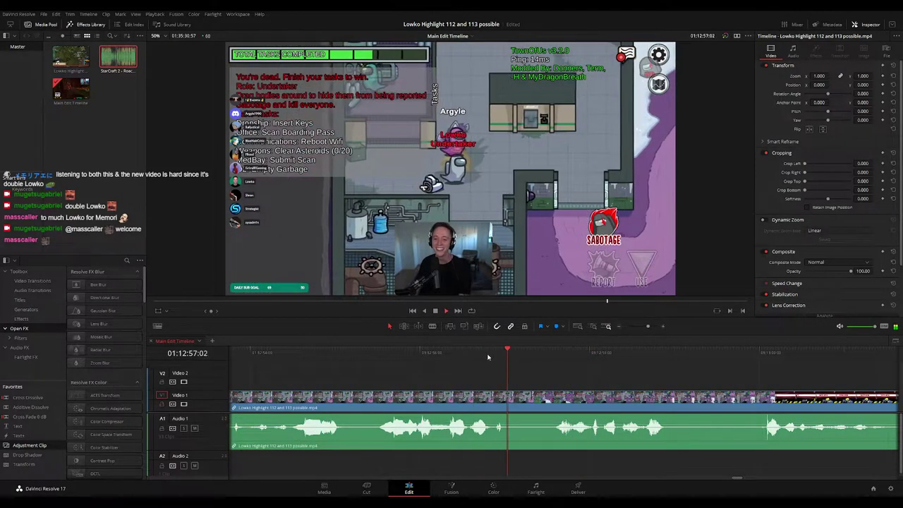
key("space")
key("ctrl+b")
key("b")
left_click(554, 397)
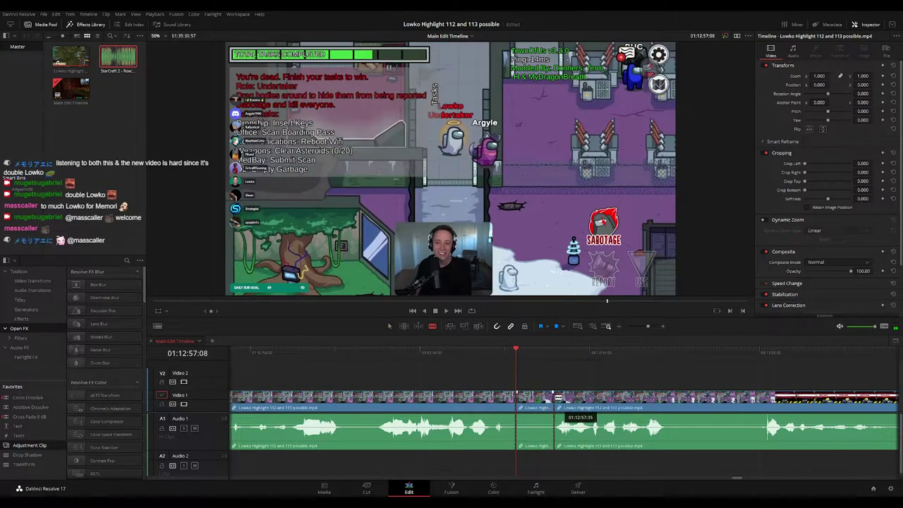
key("a")
left_click(540, 400)
key("Delete")
Check the new join, split the following clip at 01:12:57:13, and ripple delete the sliver just before that point
key("space")
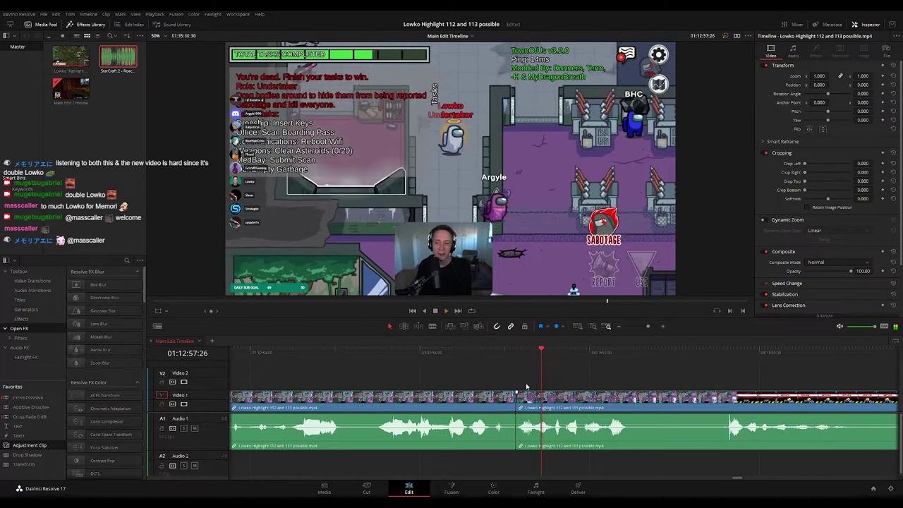
left_click(488, 355)
key("space")
key("space")
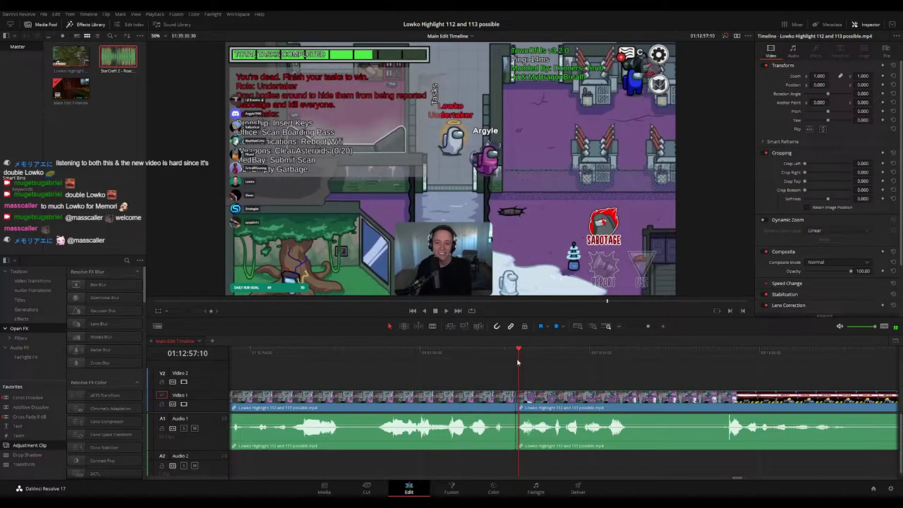
left_click(520, 356)
left_click_drag(520, 352, 523, 352)
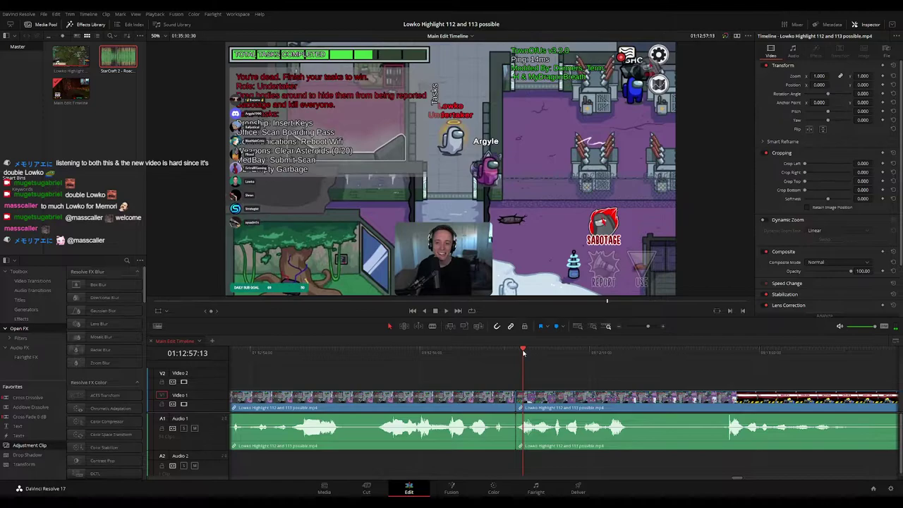
left_click(526, 403)
key("a")
left_click(519, 405)
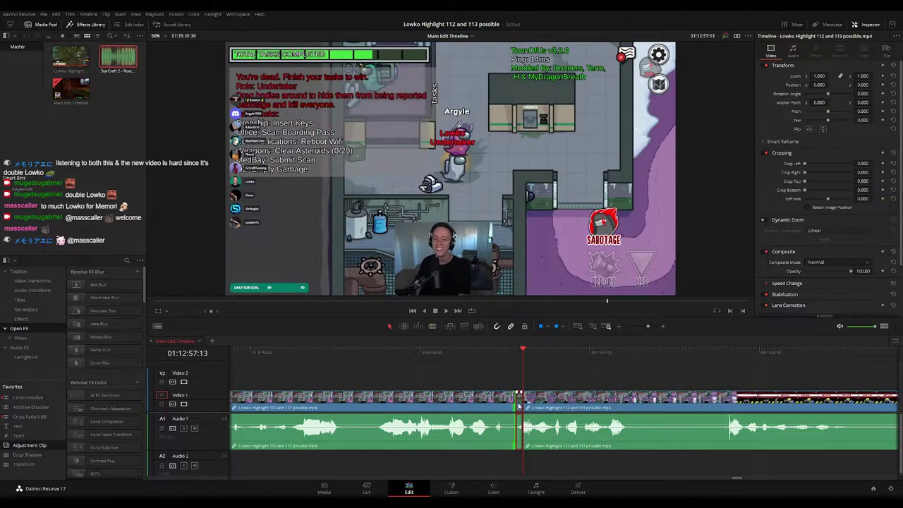
key("space")
key("space")
left_click(520, 383)
left_click(520, 402)
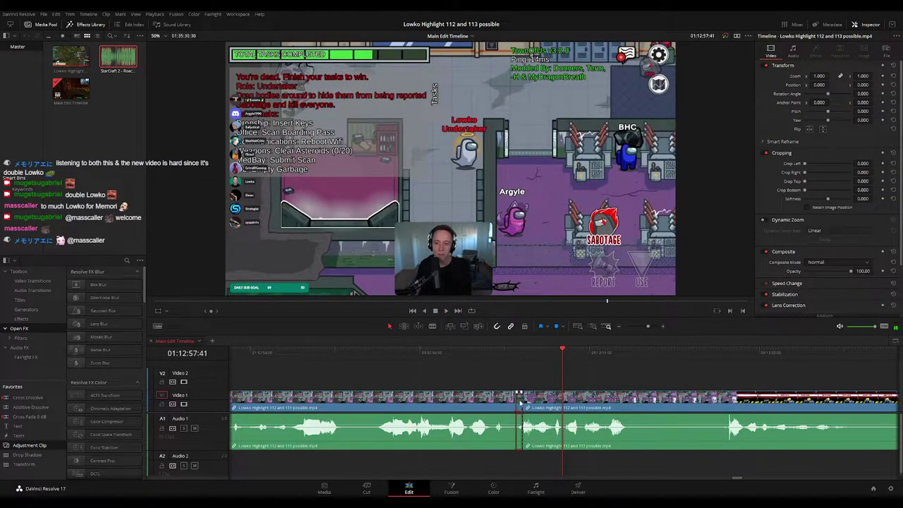
key("Delete")
Play back the tightened cut near 01:12:57 and the emergency meeting opening to about 01:13:03
left_click(483, 350)
key("space")
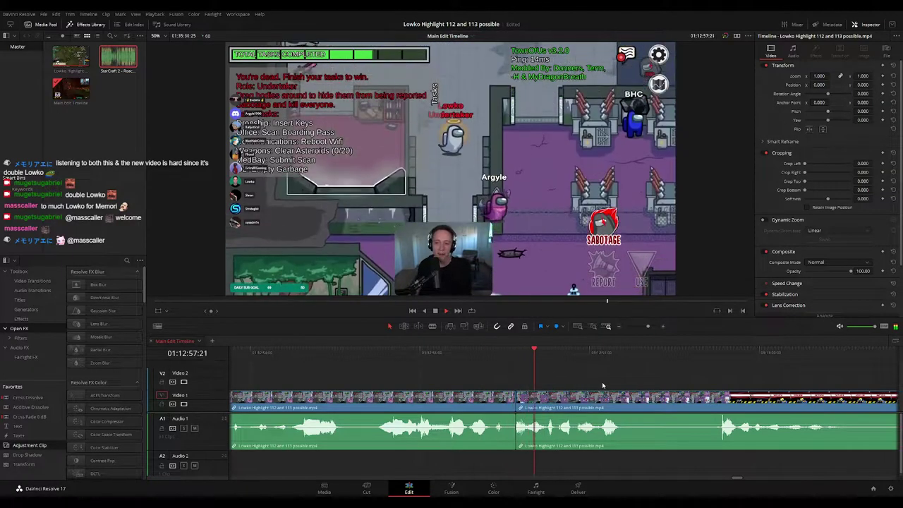
left_click(636, 326)
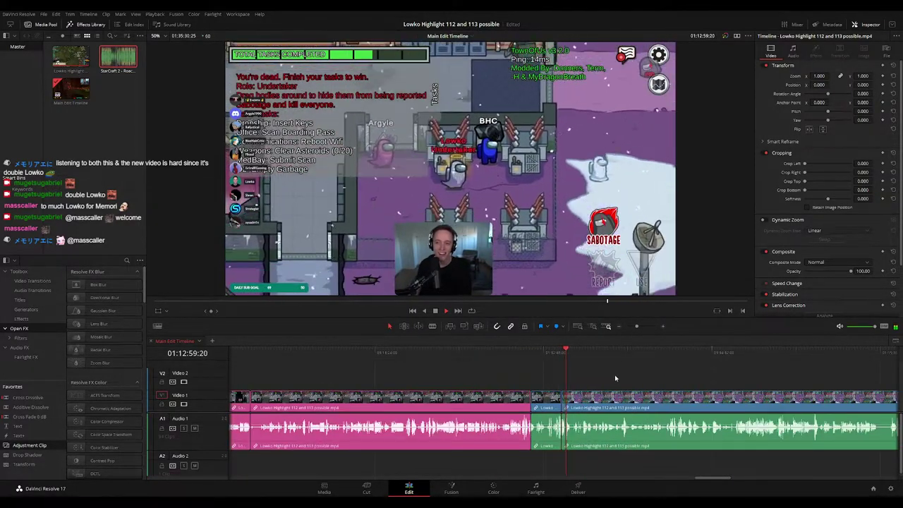
key("ctrl+equal")
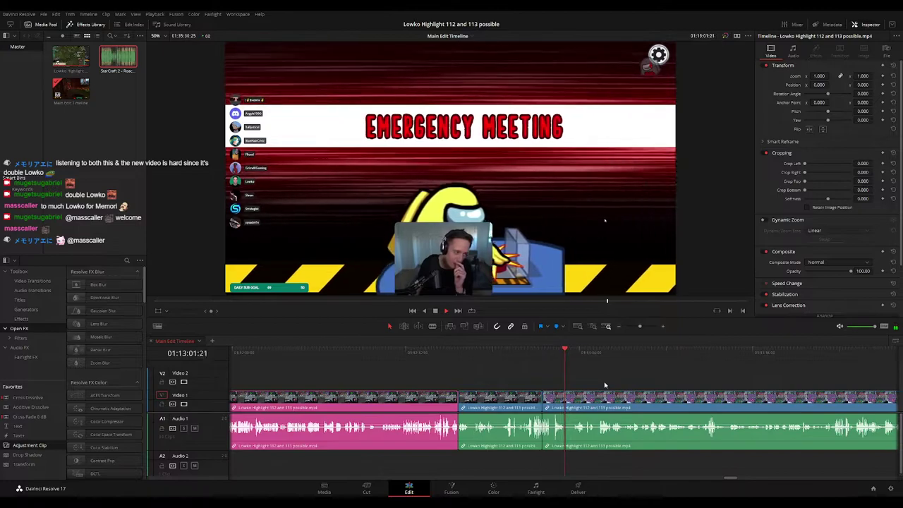
scroll(604, 385, "up", 1)
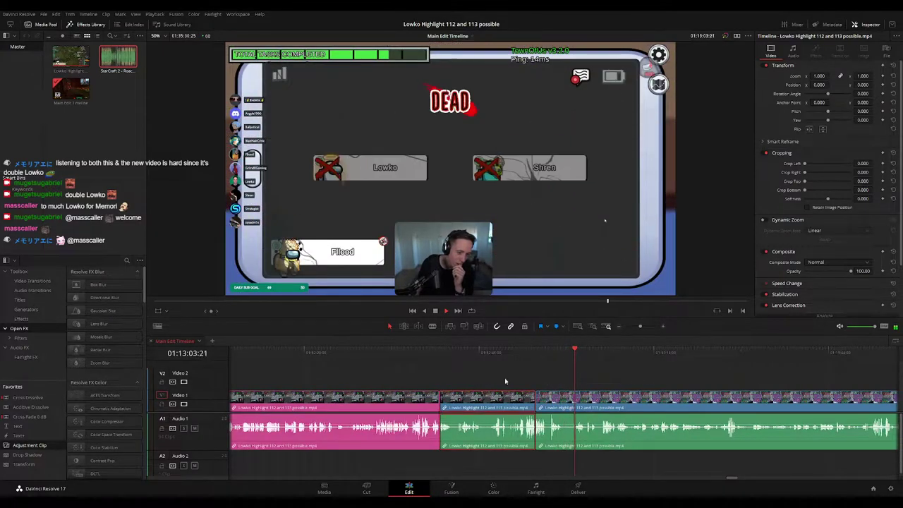
Play back the emergency meeting from 01:13:03 through the discussion, voting and voting results to about 01:14:19
left_click(627, 378)
left_click_drag(652, 389, 504, 369)
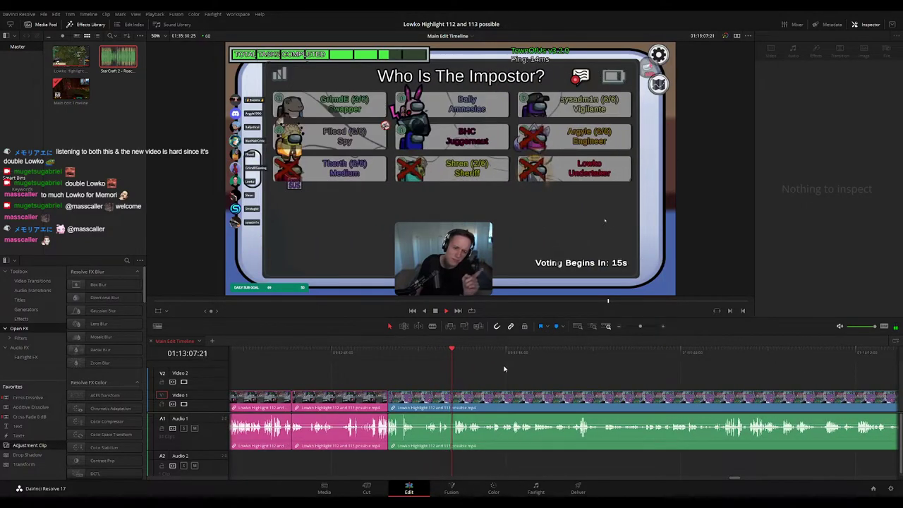
scroll(508, 372, "right", 1)
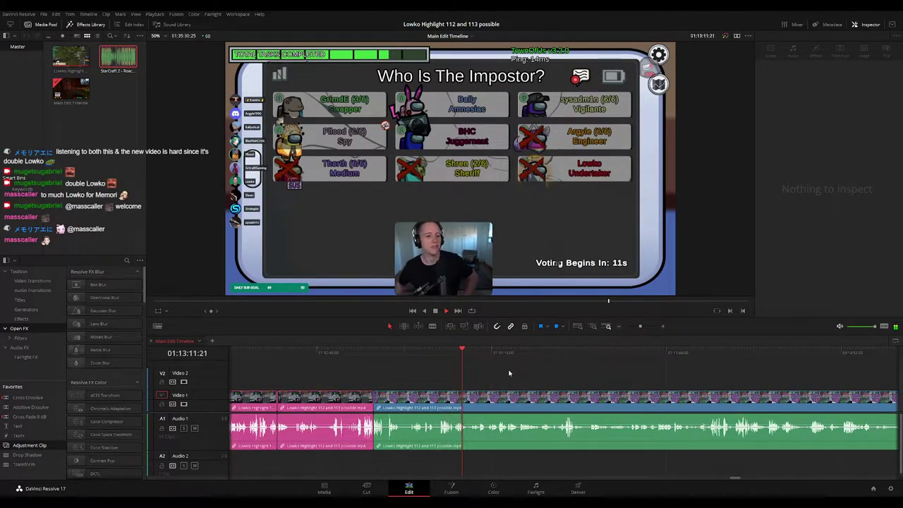
left_click_drag(514, 375, 505, 376)
key("space")
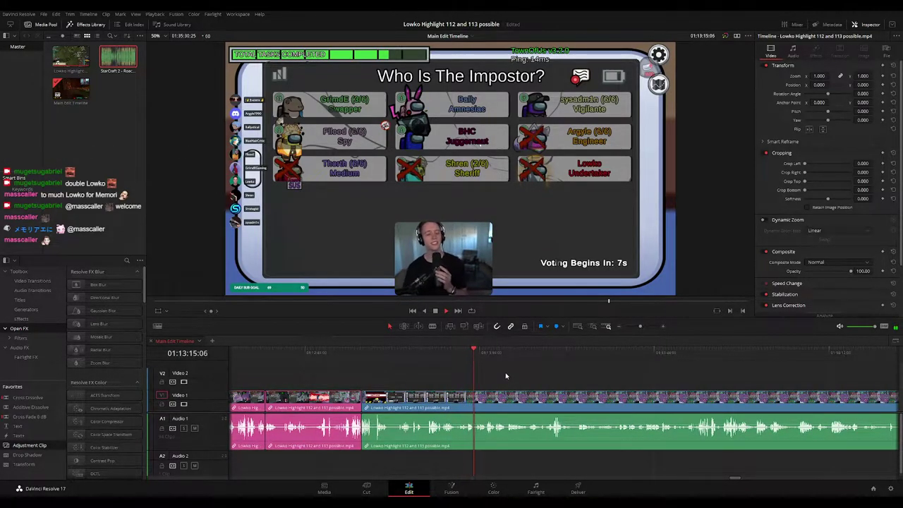
left_click_drag(639, 327, 641, 328)
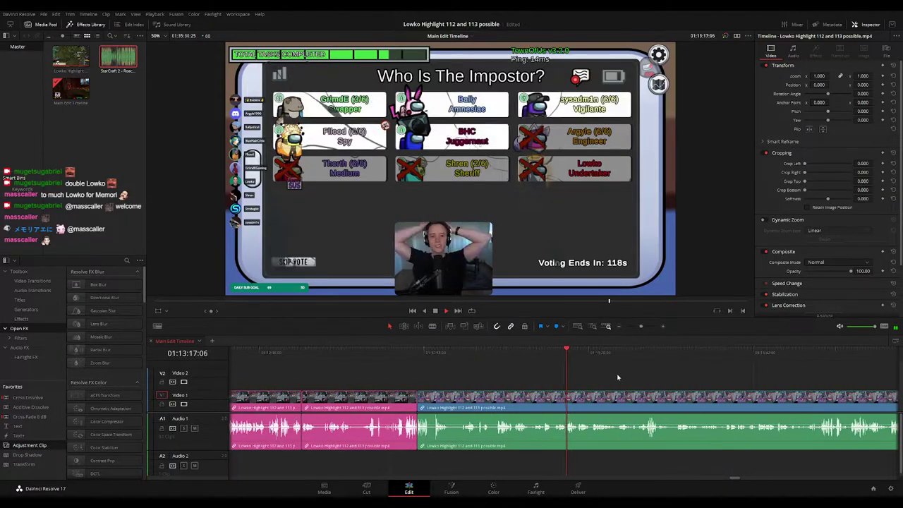
left_click_drag(617, 376, 500, 359)
scroll(476, 373, "right", 2)
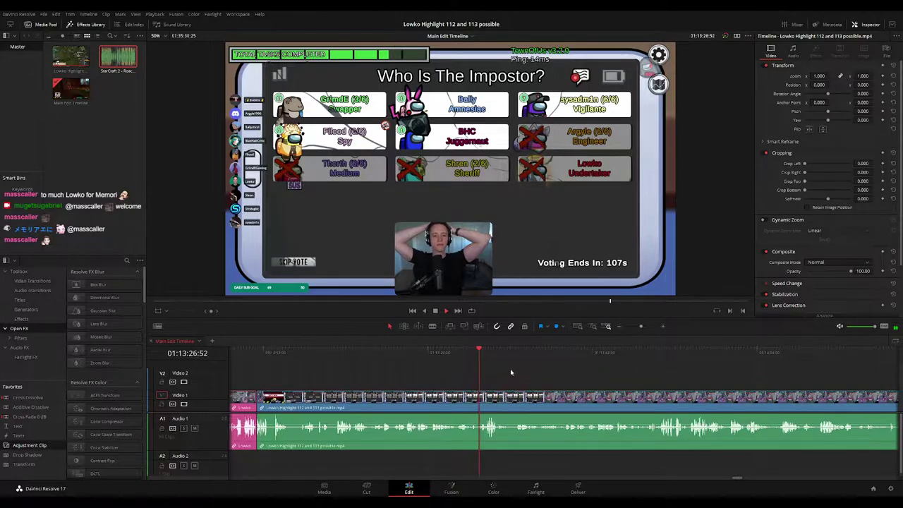
scroll(539, 381, "right", 2)
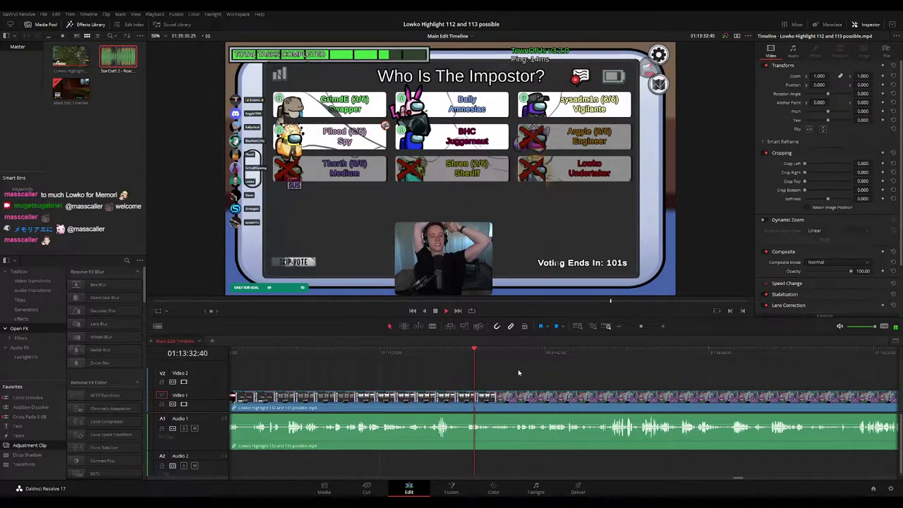
scroll(454, 367, "right", 3)
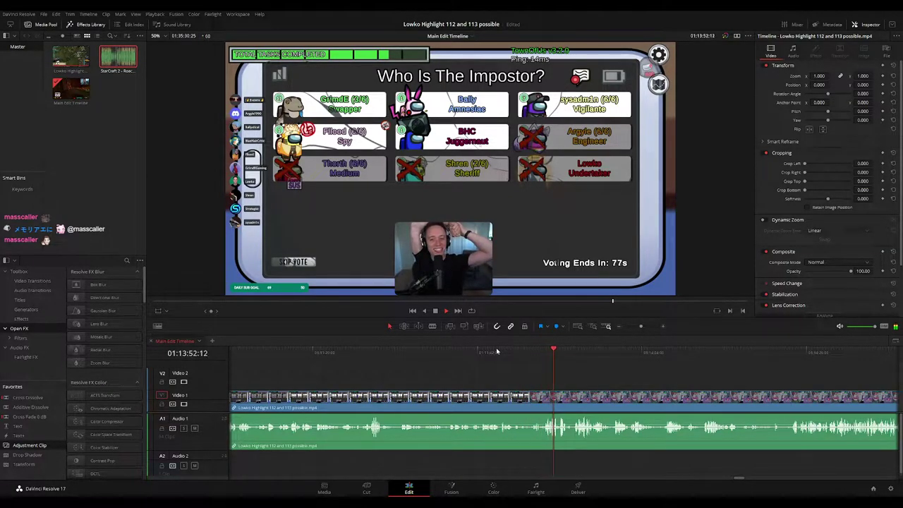
left_click_drag(599, 374, 512, 362)
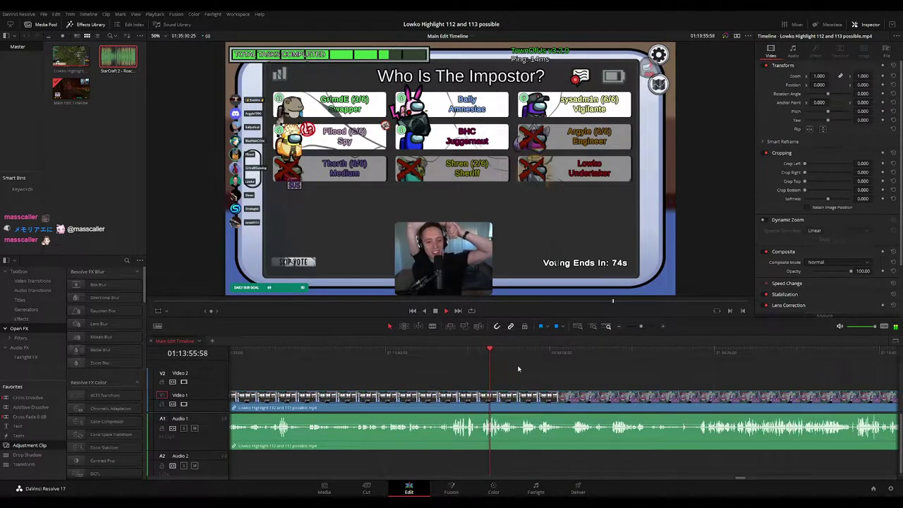
scroll(516, 372, "right", 1)
mouse_move(642, 327)
left_mouse_down()
mouse_move(628, 327)
mouse_move(637, 326)
left_mouse_up()
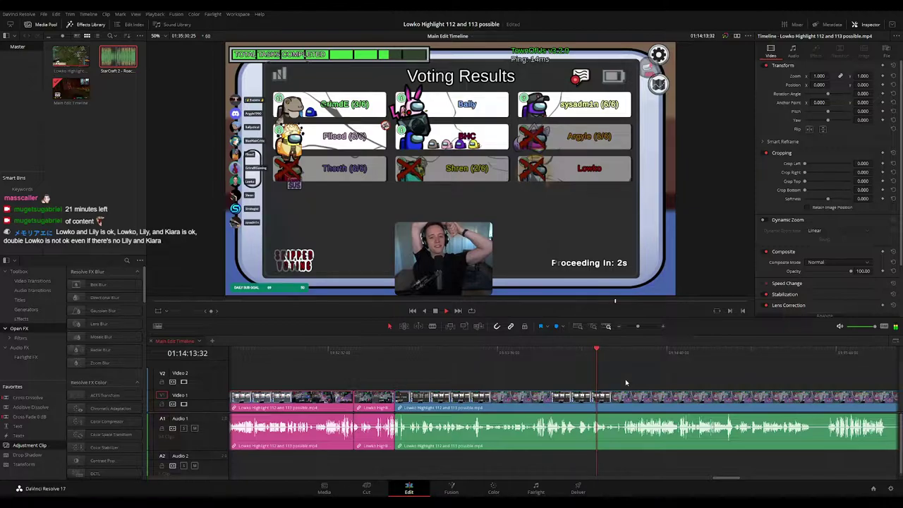
left_click_drag(623, 385, 536, 381)
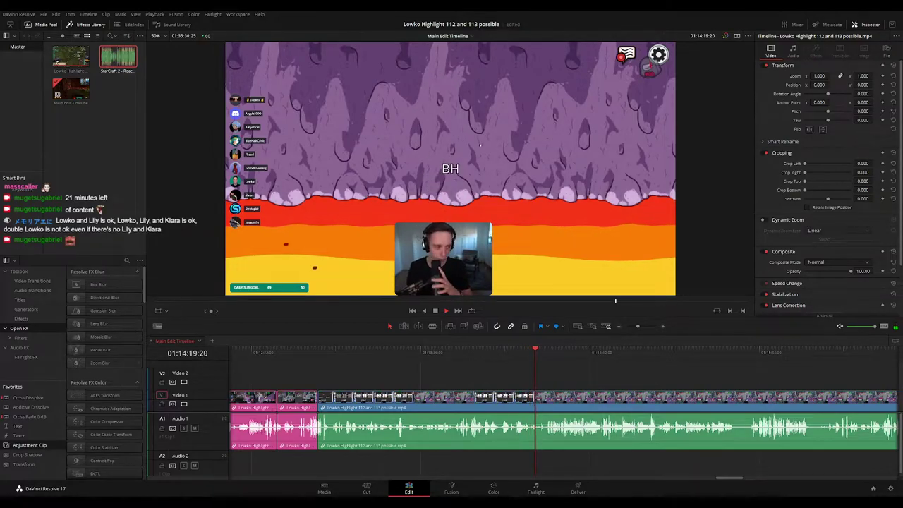
Review the ejection scene and the Defeat screen up to about 01:14:52, checking the streamer's reactions
scroll(550, 380, "up", 3)
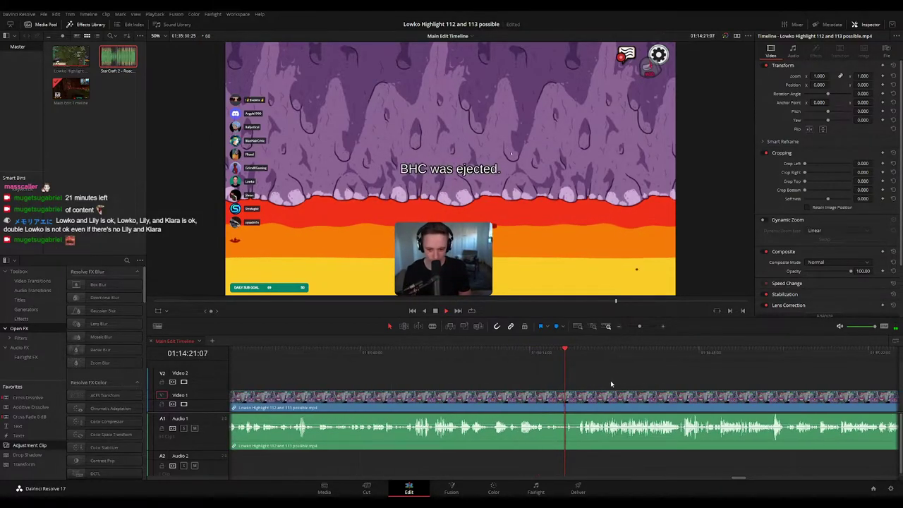
left_click(579, 351)
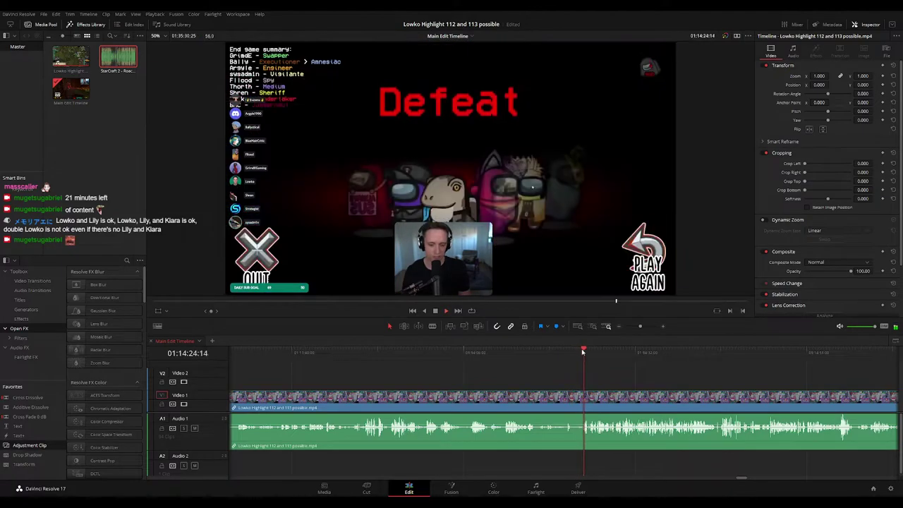
scroll(596, 379, "right", 2)
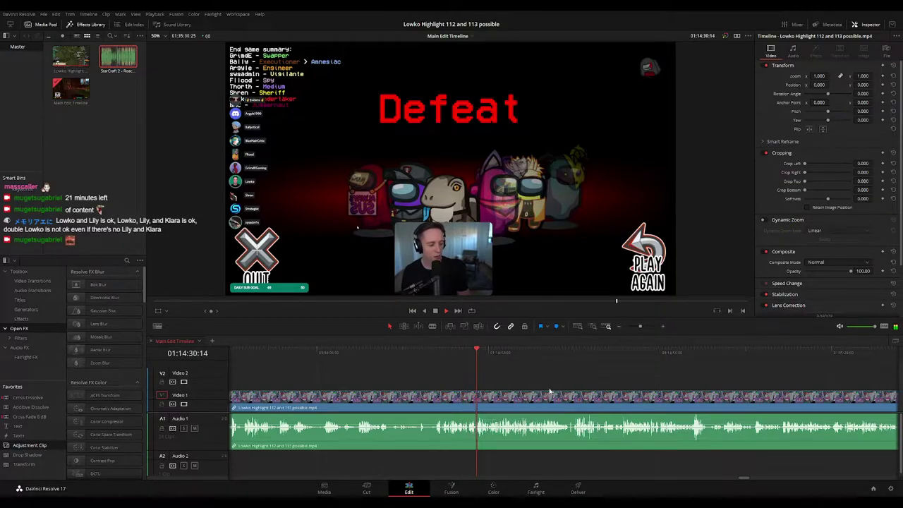
scroll(536, 391, "down", 2)
left_click_drag(634, 379, 541, 370)
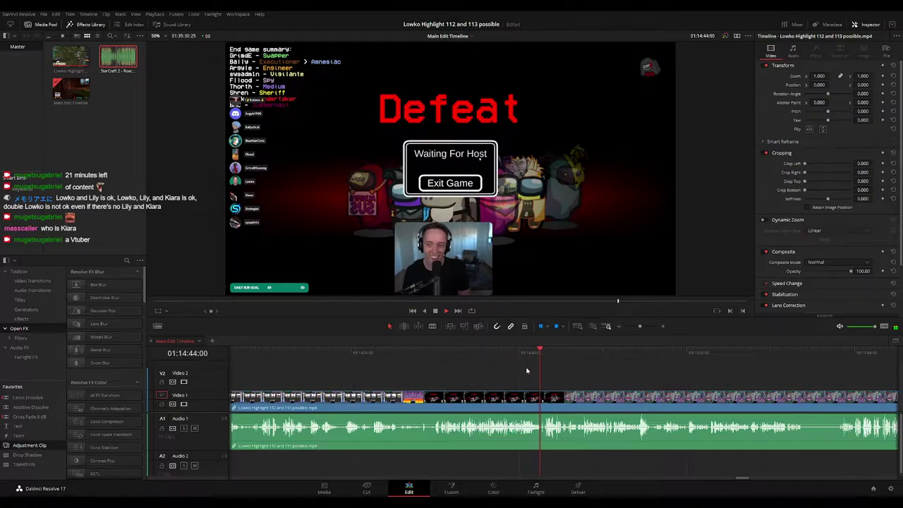
scroll(529, 367, "right", 1)
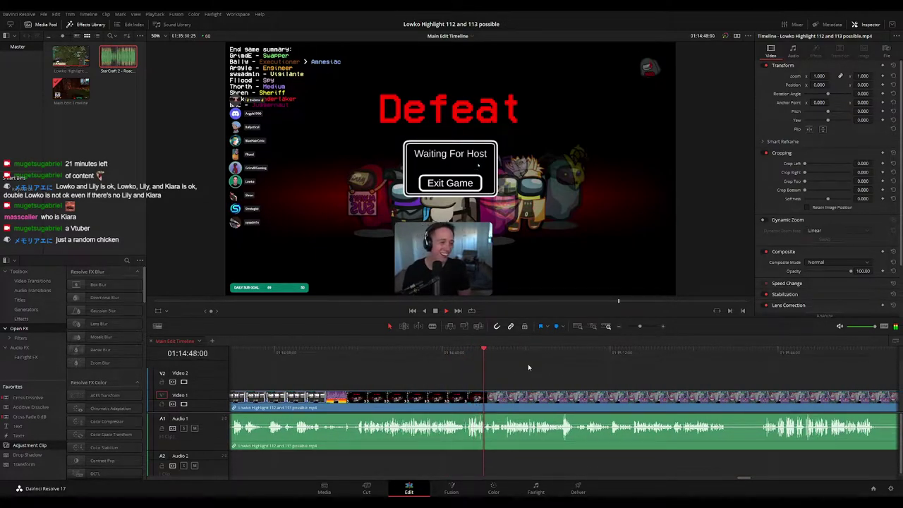
scroll(568, 378, "up", 2)
scroll(502, 363, "right", 2)
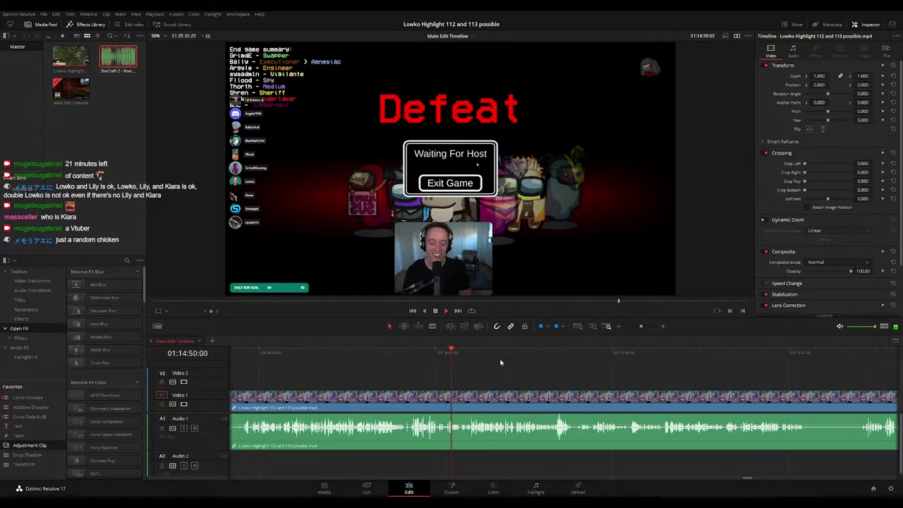
scroll(529, 375, "right", 2)
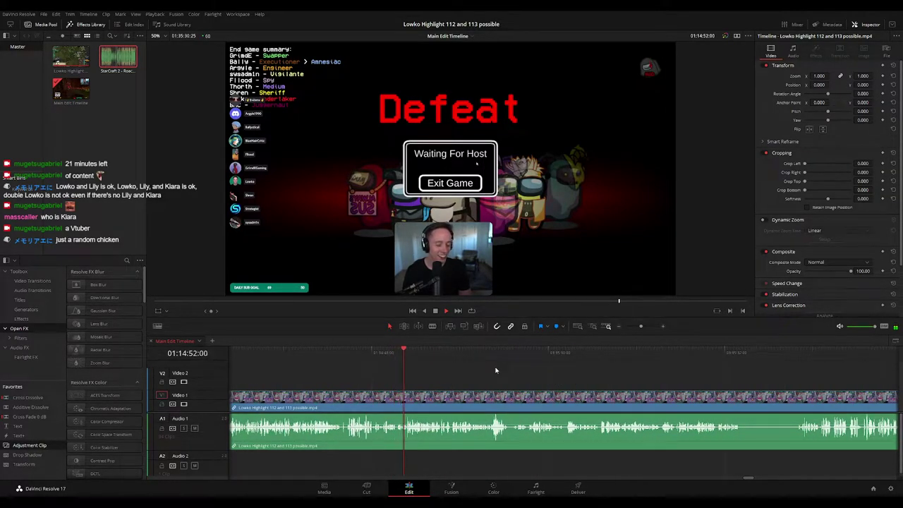
Skim the lobby footage from about 01:14:59 to 01:15:32, looking for where the lobby talk ends
left_click(452, 353)
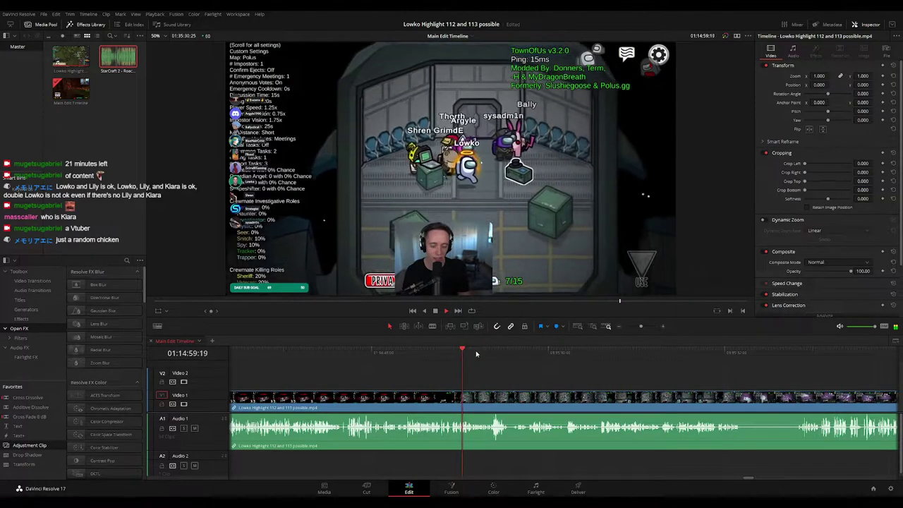
scroll(536, 376, "up", 2)
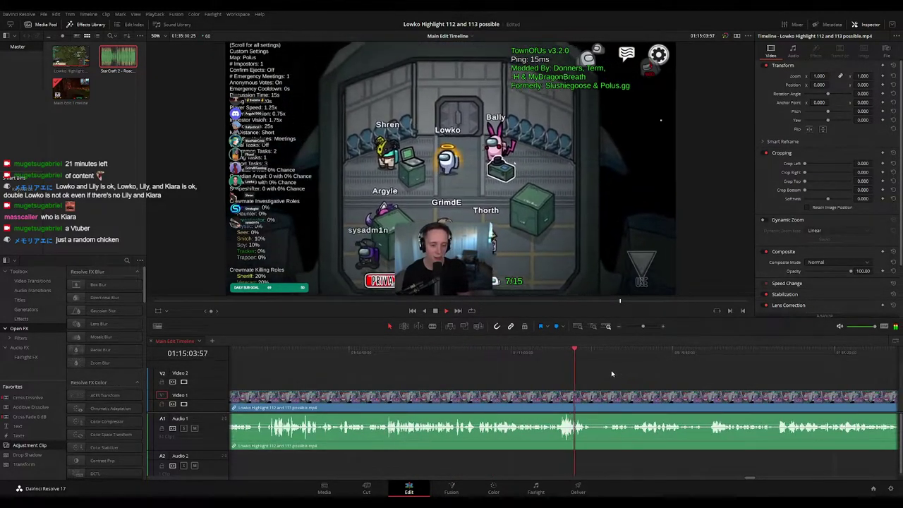
scroll(612, 370, "right", 3)
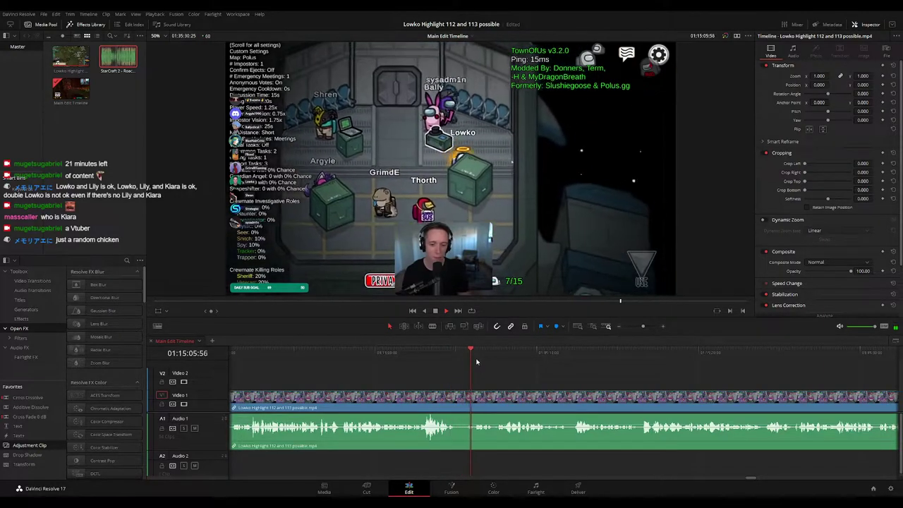
scroll(523, 375, "right", 3)
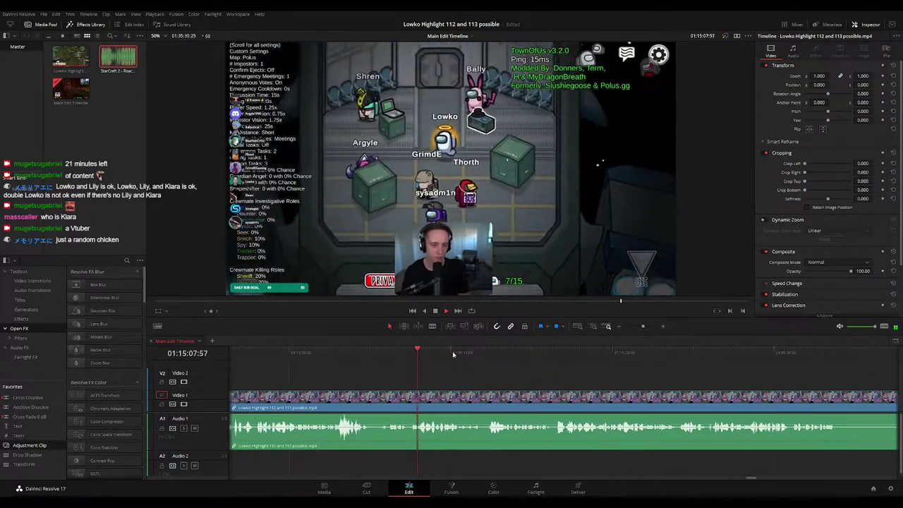
left_click(495, 355)
scroll(524, 374, "right", 2)
scroll(523, 374, "right", 1)
left_click(492, 354)
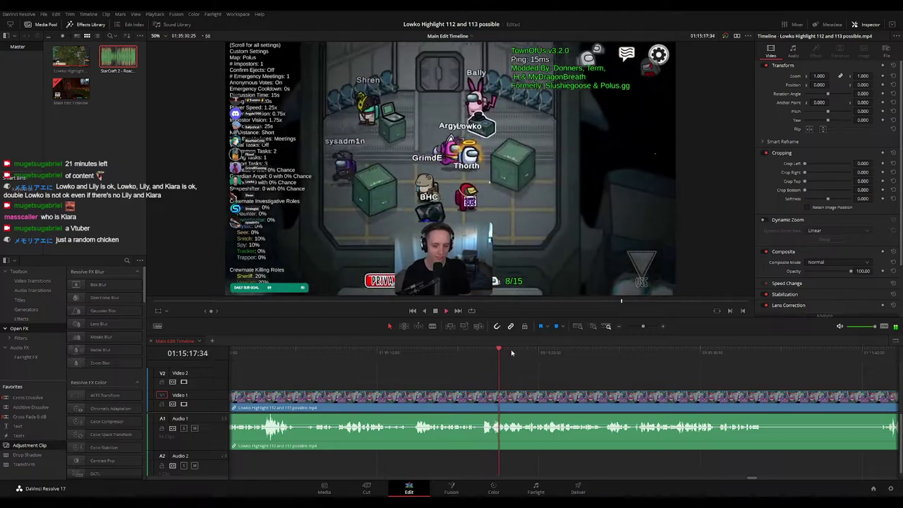
left_click(603, 355)
scroll(587, 379, "right", 2)
scroll(586, 379, "right", 2)
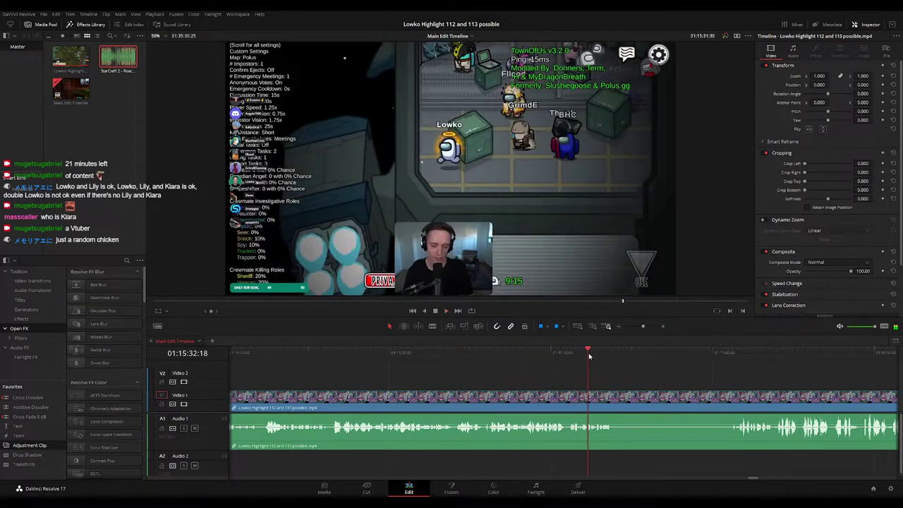
Split the clip at 01:15:34:00 and about one second further on, ripple delete the piece between, and play back the join
scroll(526, 372, "right", 1)
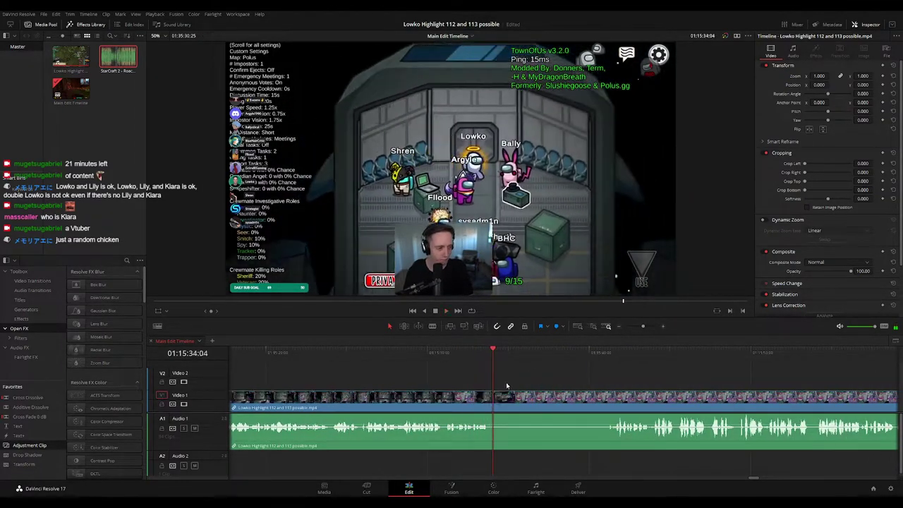
left_click_drag(502, 358, 494, 358)
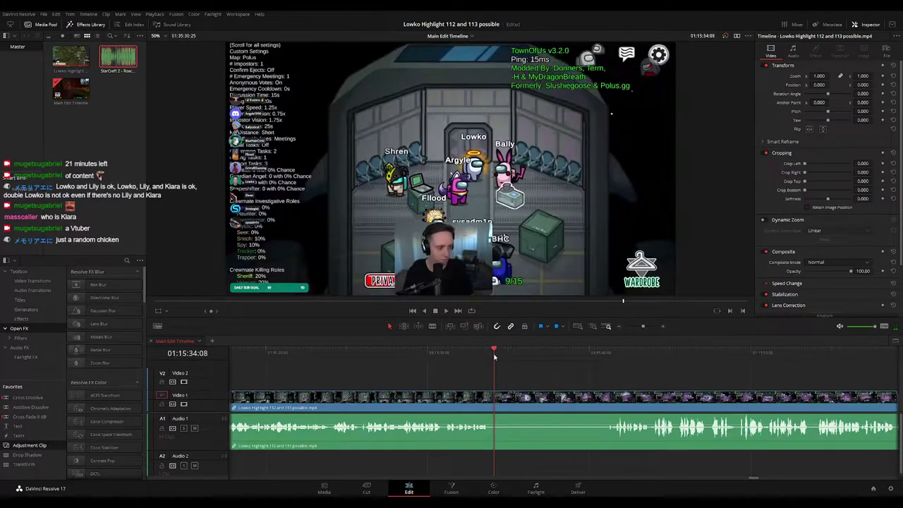
key("b")
left_click(492, 397)
left_click(508, 399)
key("a")
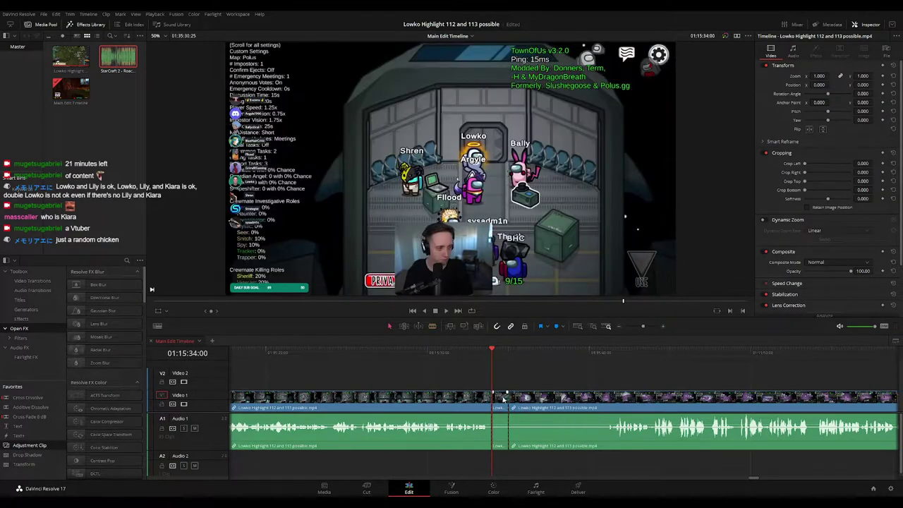
key("BackSpace")
key("space")
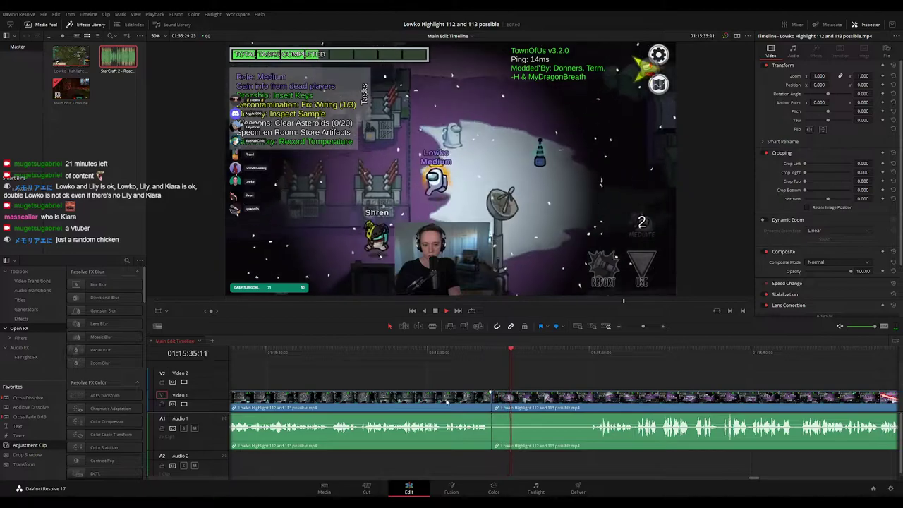
Select the lobby clip before the cut at 01:15:34:00
left_click(439, 400)
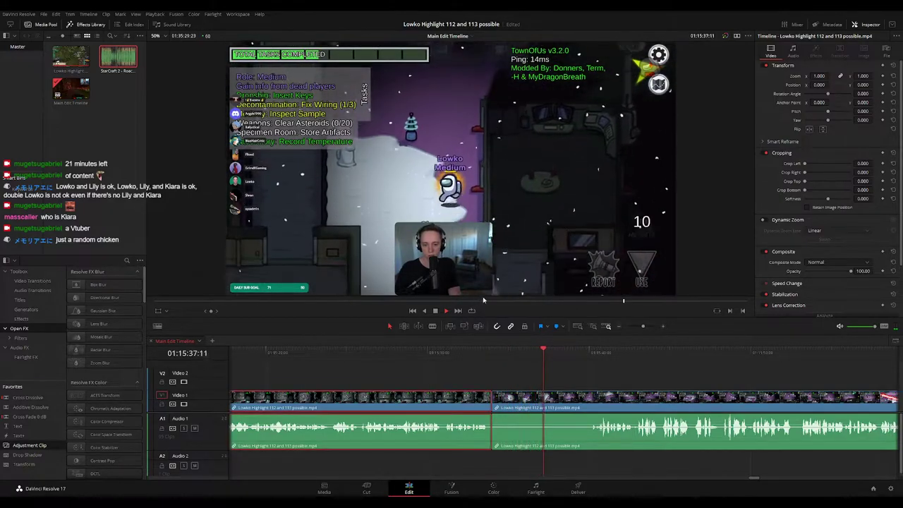
Colour the clip before the cut pink and clear the timeline selection
key("p")
left_click(619, 382)
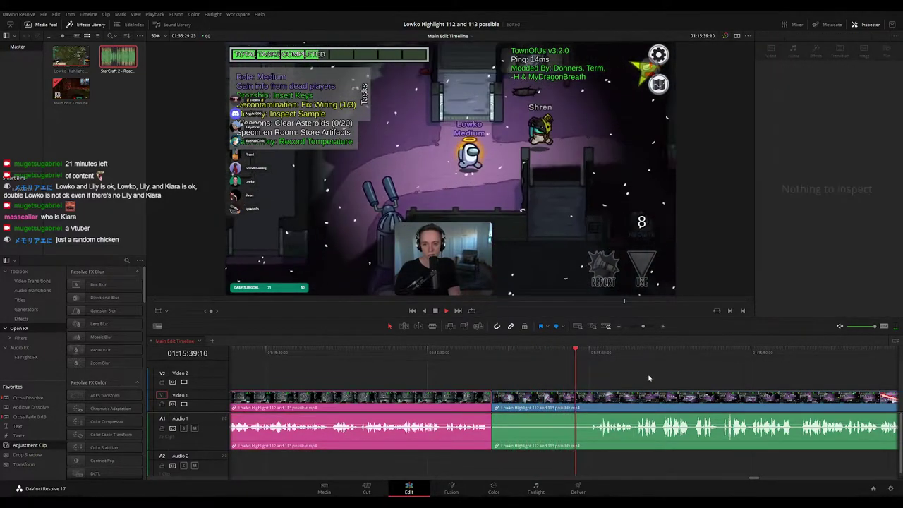
Review the Among Us footage that follows the pink clip through to the voting meeting
left_click_drag(649, 376, 528, 364)
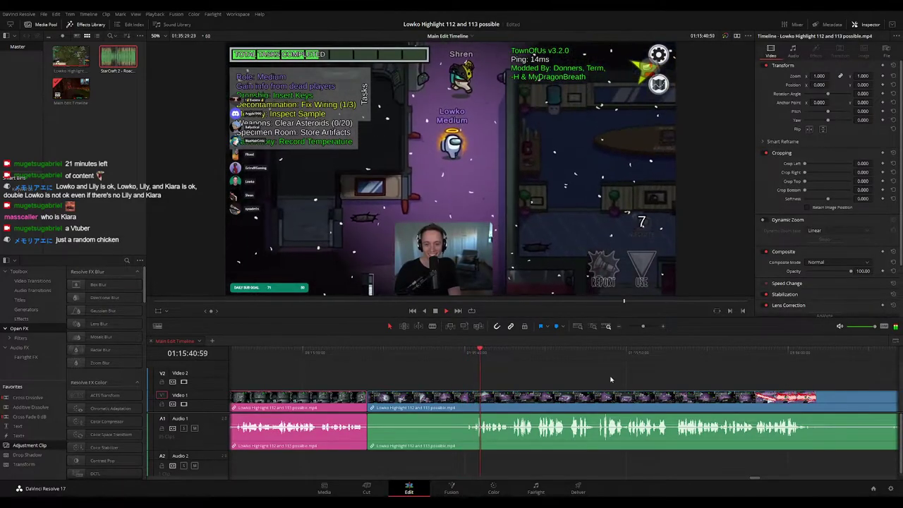
scroll(529, 367, "right", 2)
left_click_drag(641, 327, 642, 331)
scroll(557, 374, "right", 3)
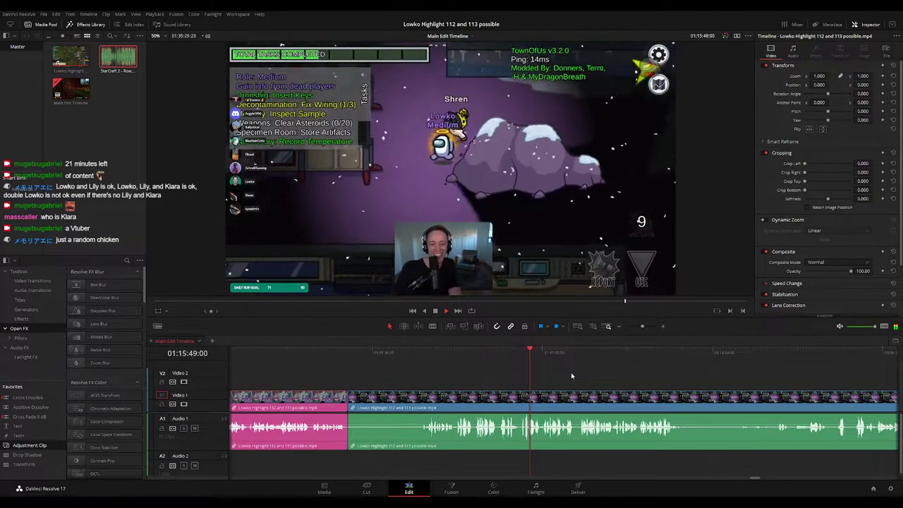
scroll(549, 376, "right", 2)
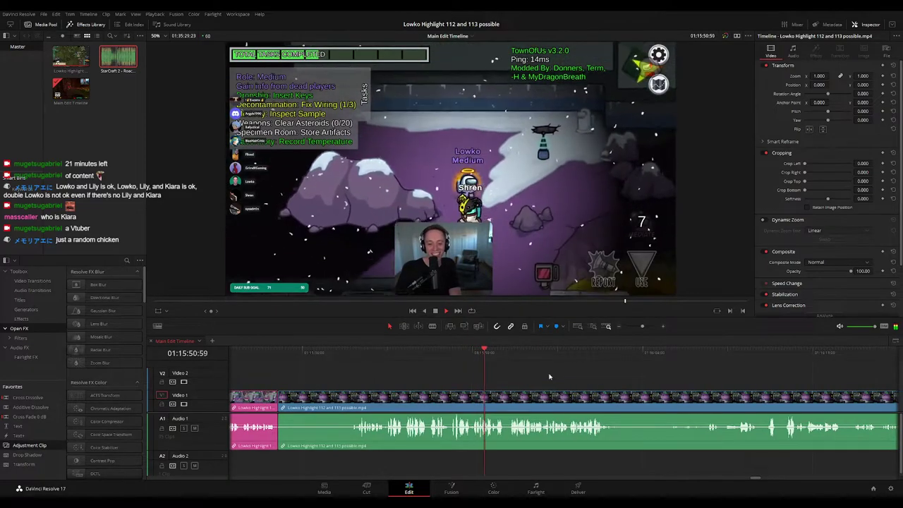
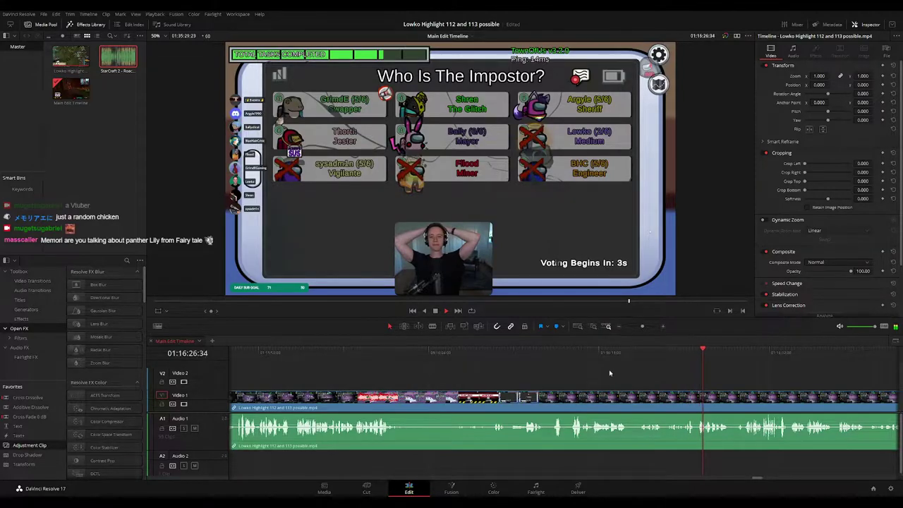
scroll(600, 370, "right", 3)
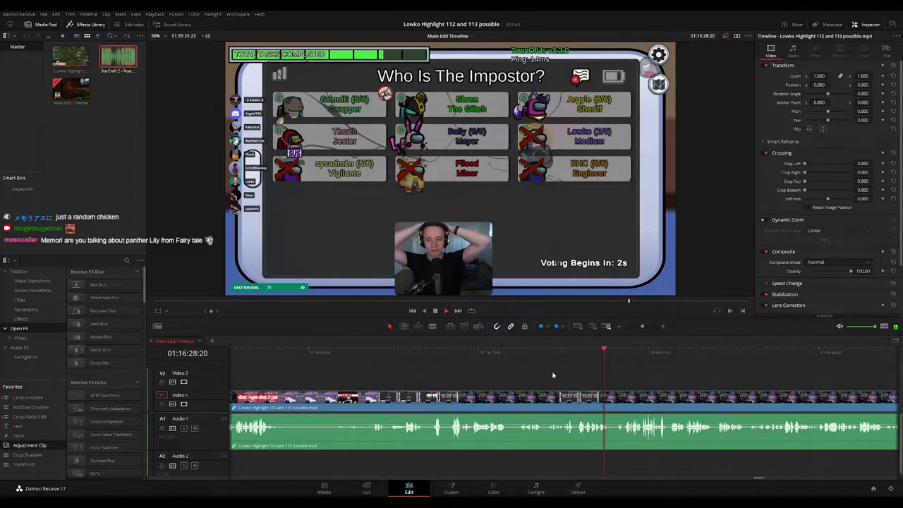
scroll(529, 370, "right", 3)
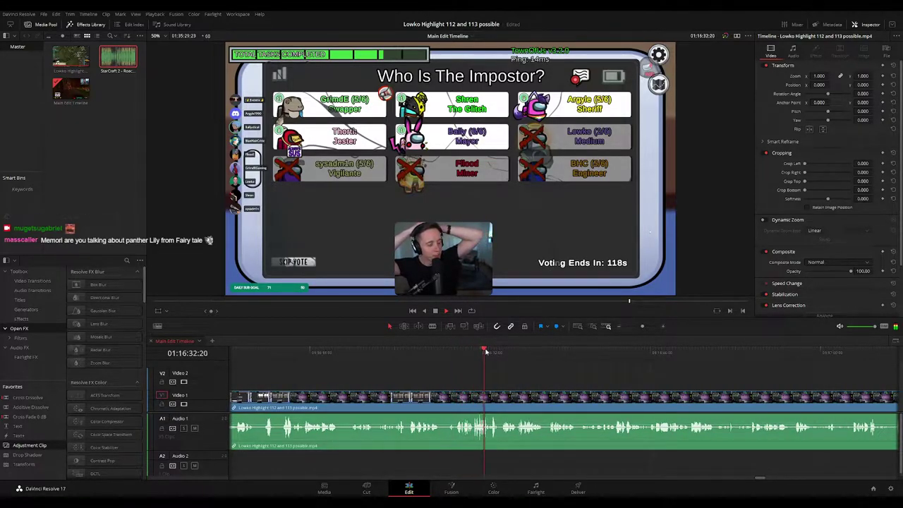
scroll(476, 367, "right", 2)
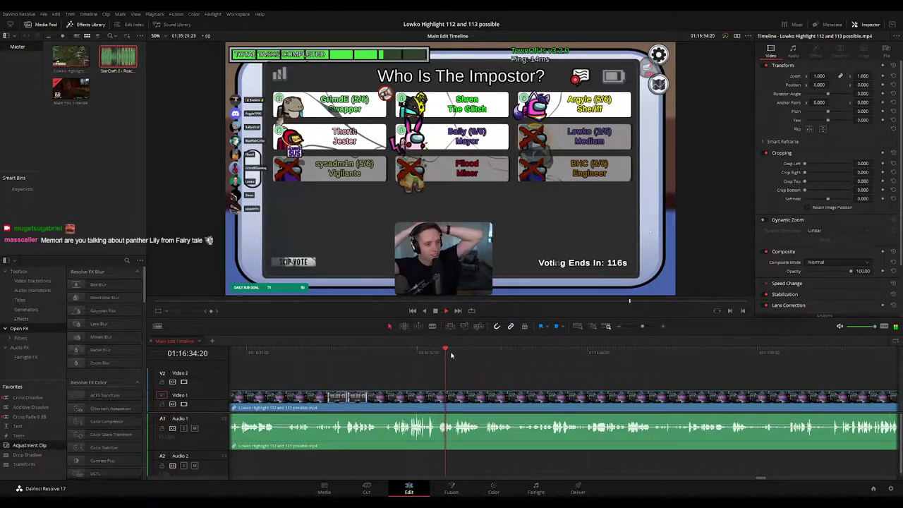
scroll(497, 368, "right", 3)
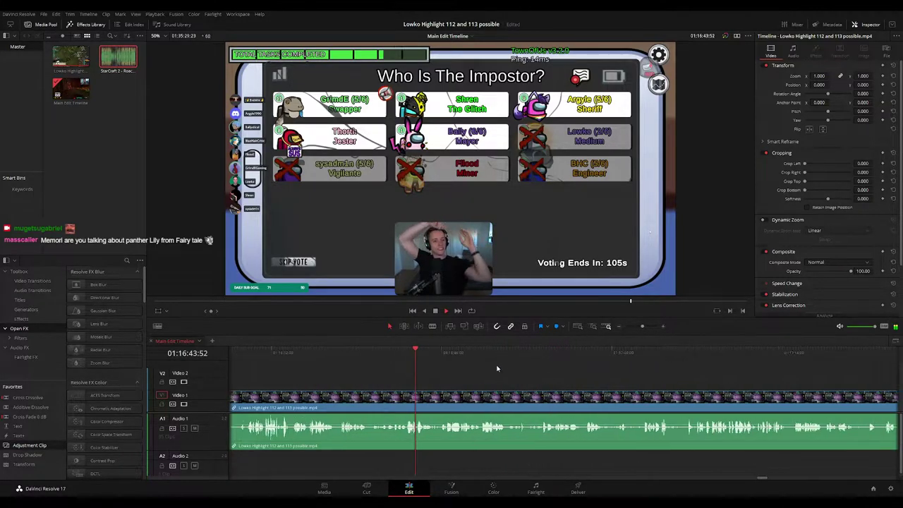
Skim the voting meeting, including the part where the streamer watches the Twitch replay, looking for the next cut point
left_click(470, 352)
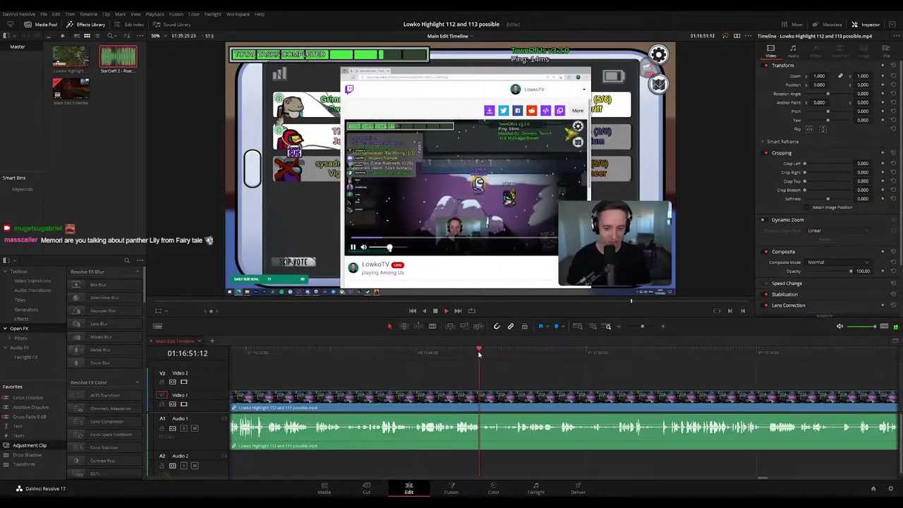
left_click(439, 353)
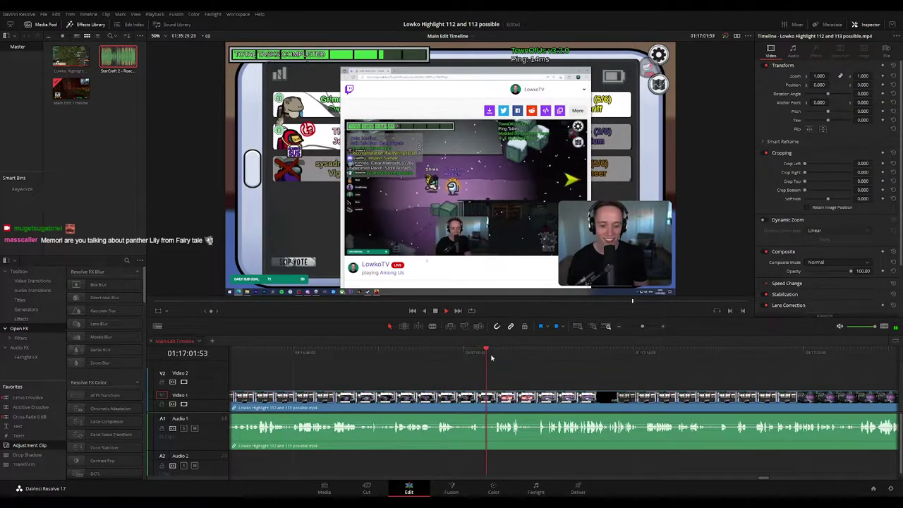
scroll(500, 378, "right", 2)
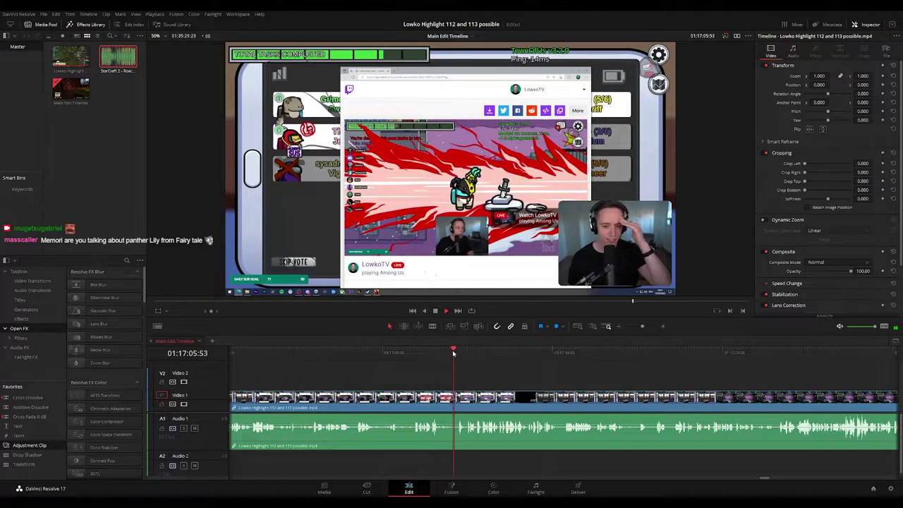
scroll(486, 371, "right", 2)
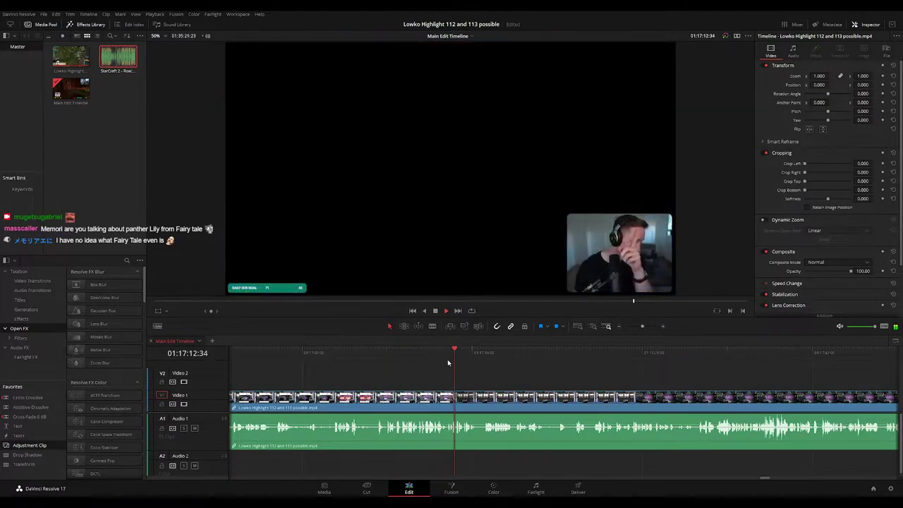
left_click(496, 355)
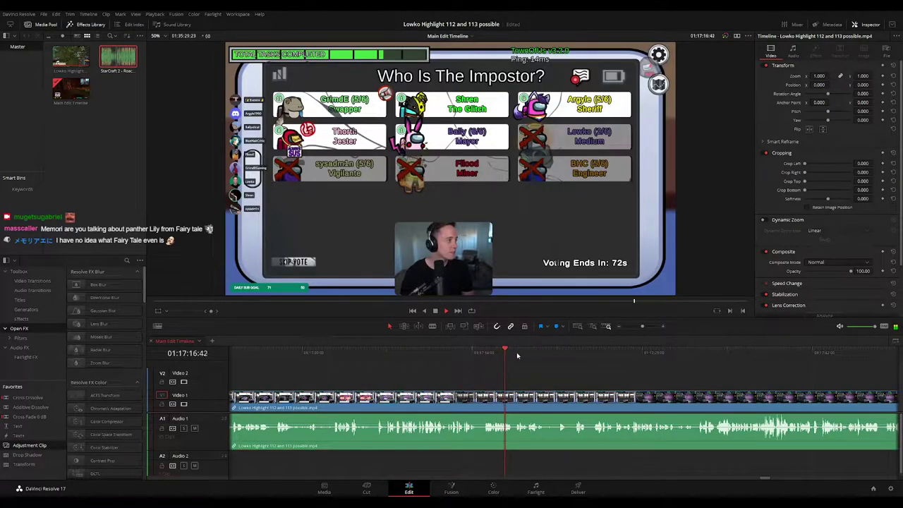
left_click(527, 354)
left_click(561, 351)
left_click_drag(585, 371, 397, 371)
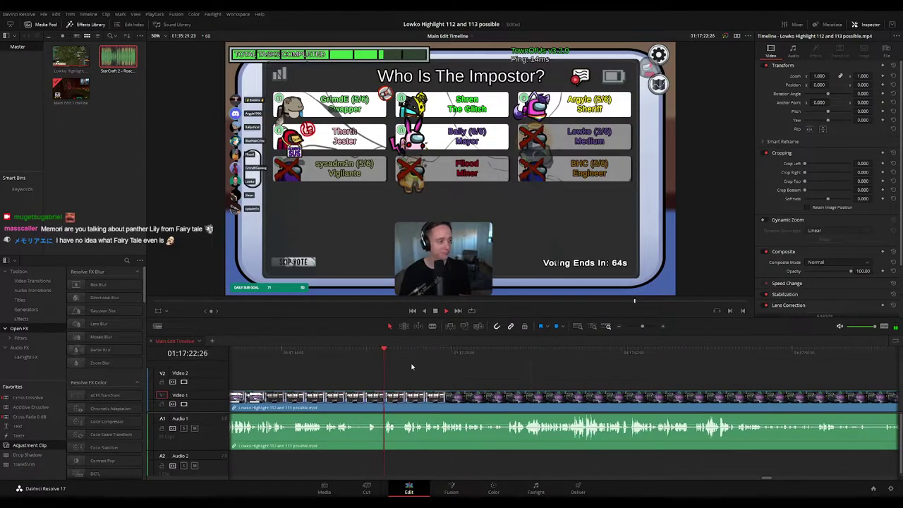
left_click_drag(451, 355, 512, 358)
left_click_drag(587, 368, 456, 367)
left_click(377, 353)
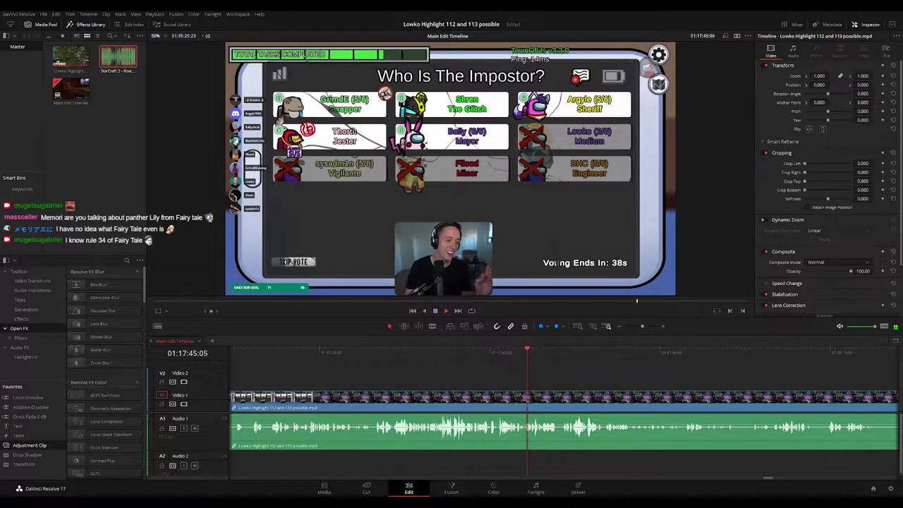
Examine the rest of the meeting's voting countdown, the voting results and the ejection scene
left_click_drag(590, 372, 530, 374)
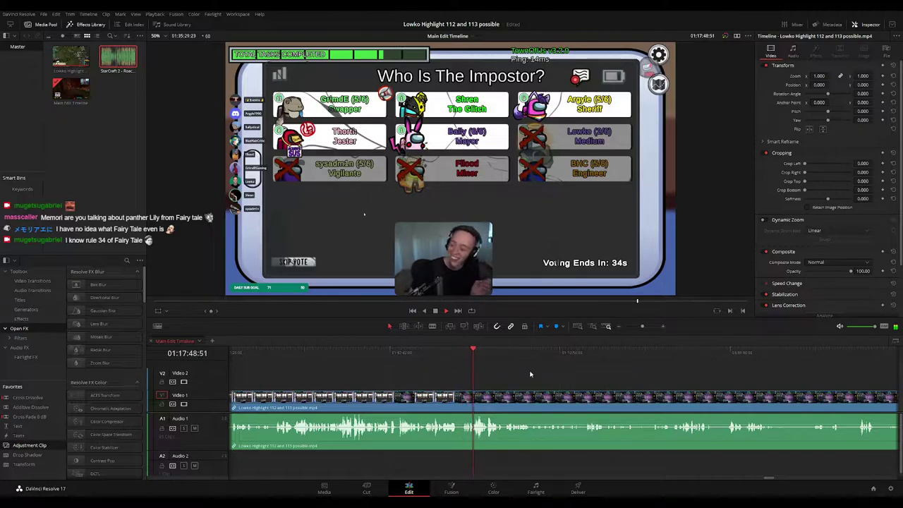
scroll(543, 375, "right", 2)
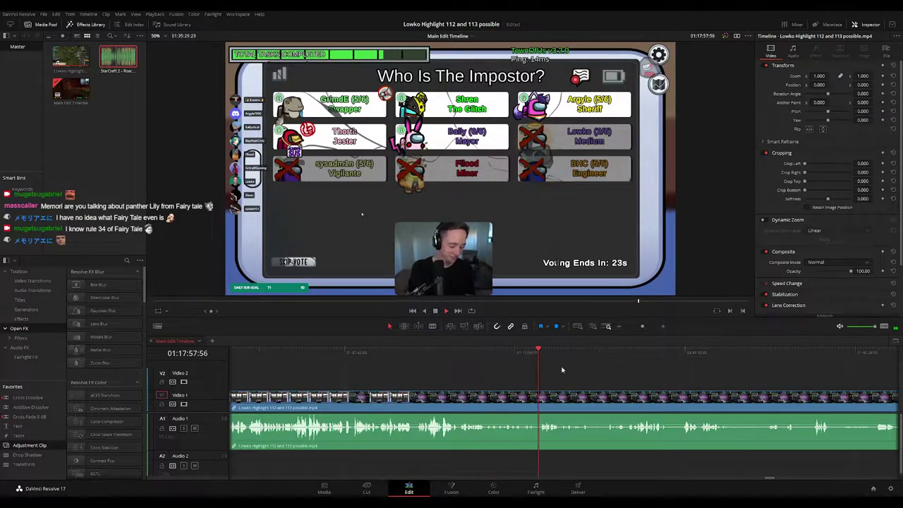
scroll(543, 370, "right", 3)
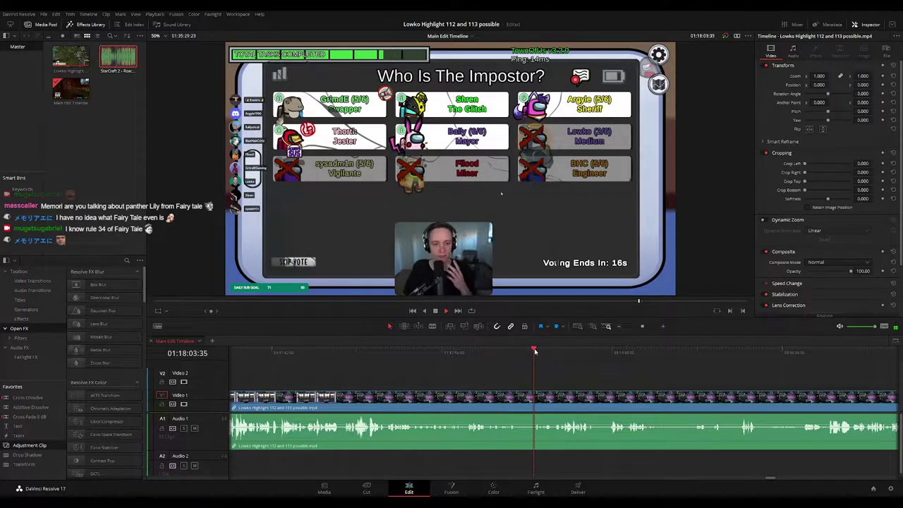
scroll(504, 370, "right", 3)
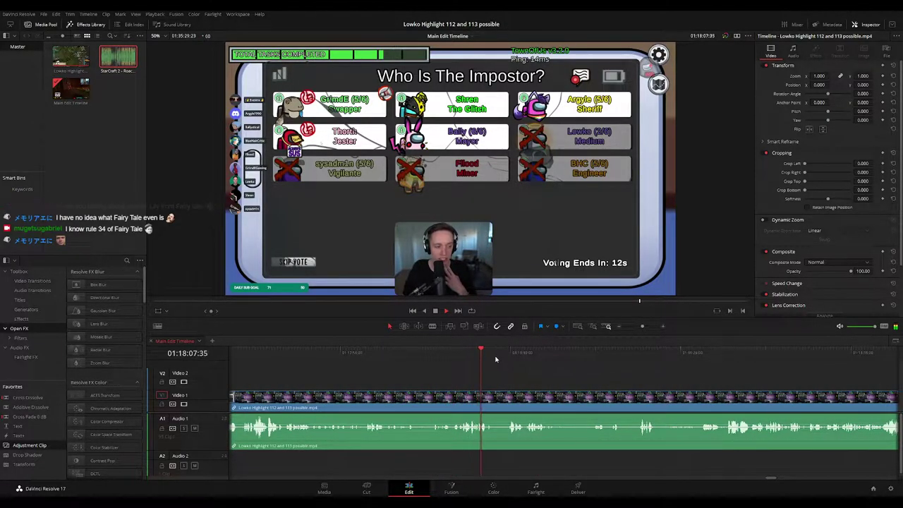
scroll(508, 373, "right", 2)
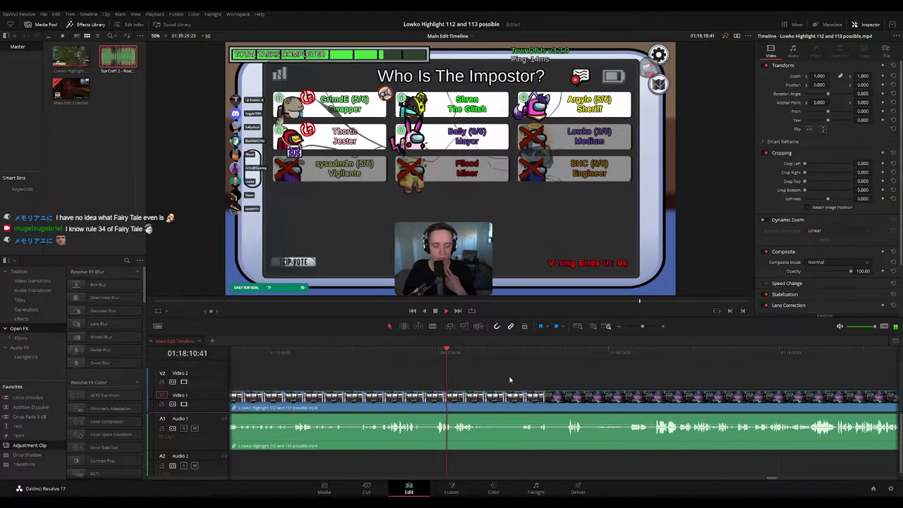
scroll(510, 375, "right", 2)
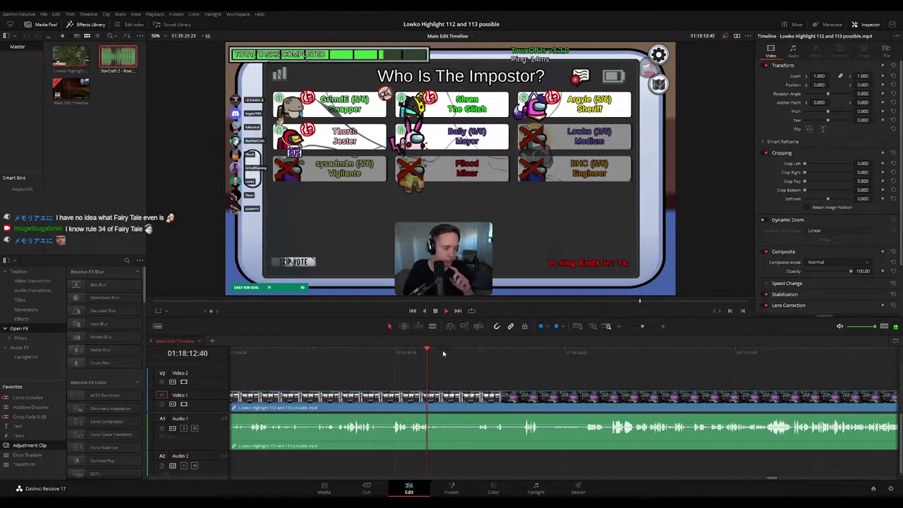
left_click(469, 350)
left_click_drag(469, 351, 485, 352)
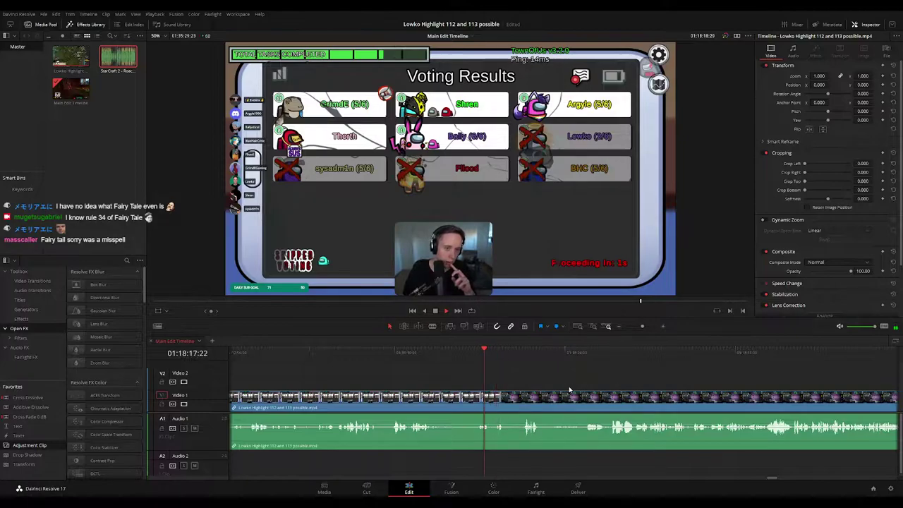
scroll(498, 380, "right", 2)
scroll(481, 374, "right", 2)
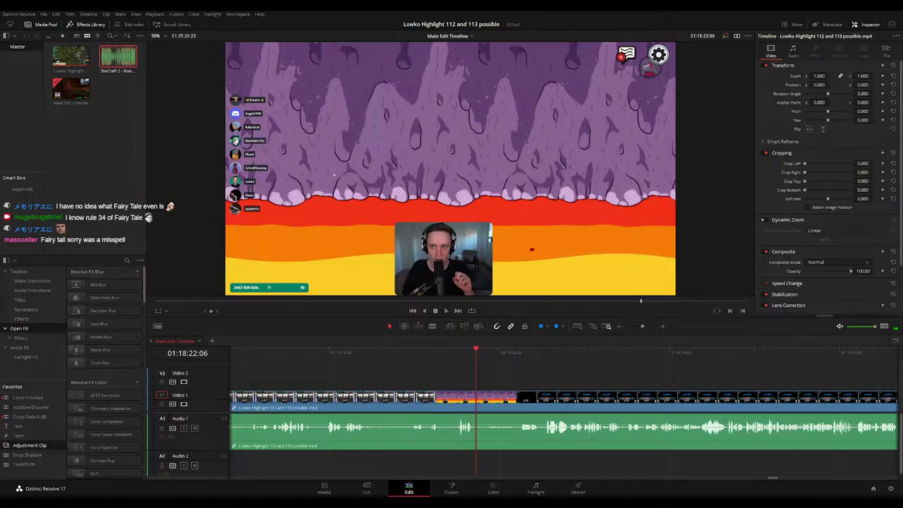
Examine the Victory screen and the lobby footage after it to find where the Among Us session ends
key("space")
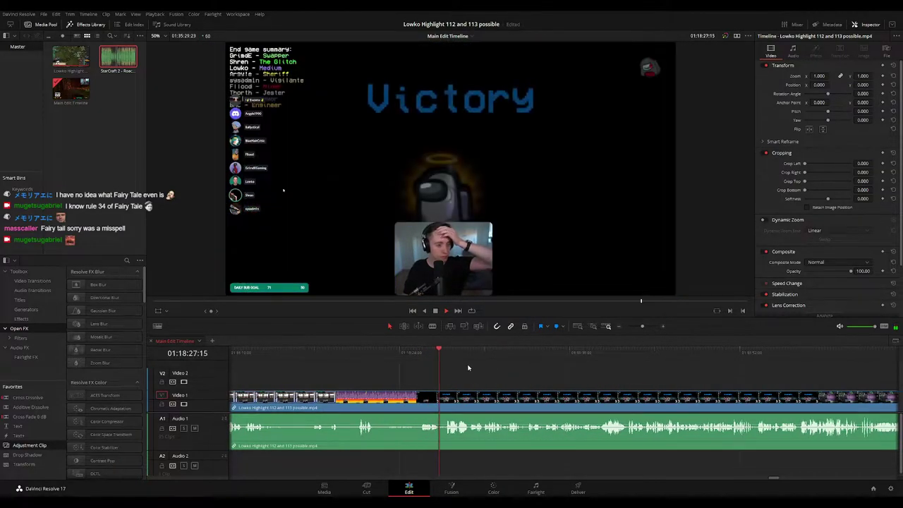
left_click(536, 352)
left_click(613, 352)
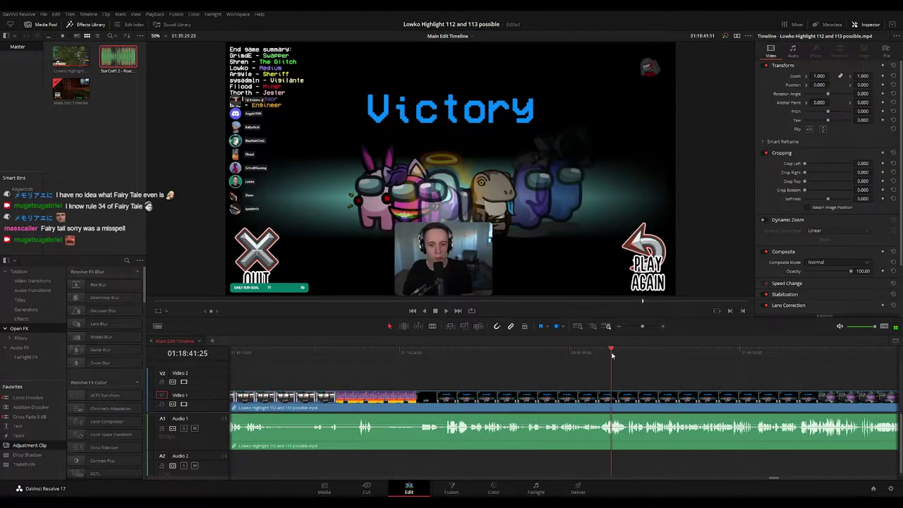
left_click_drag(418, 353, 493, 355)
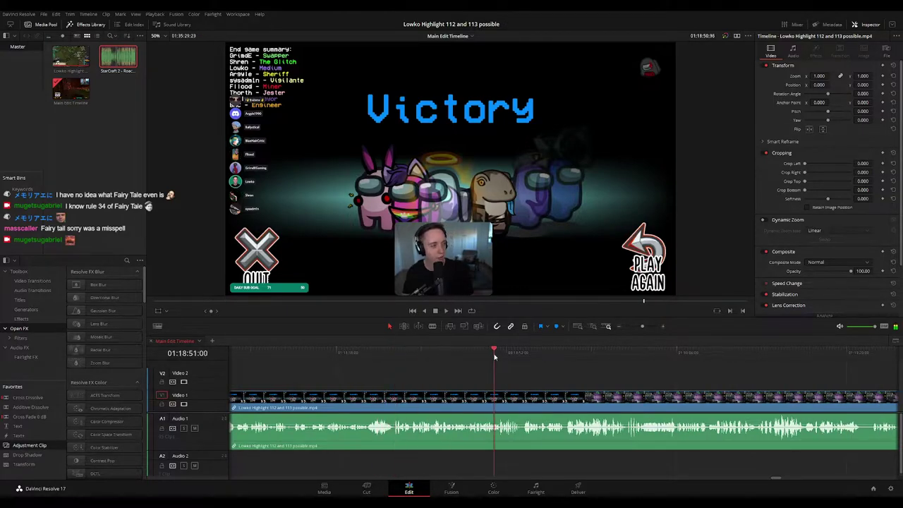
left_click_drag(598, 392, 494, 379)
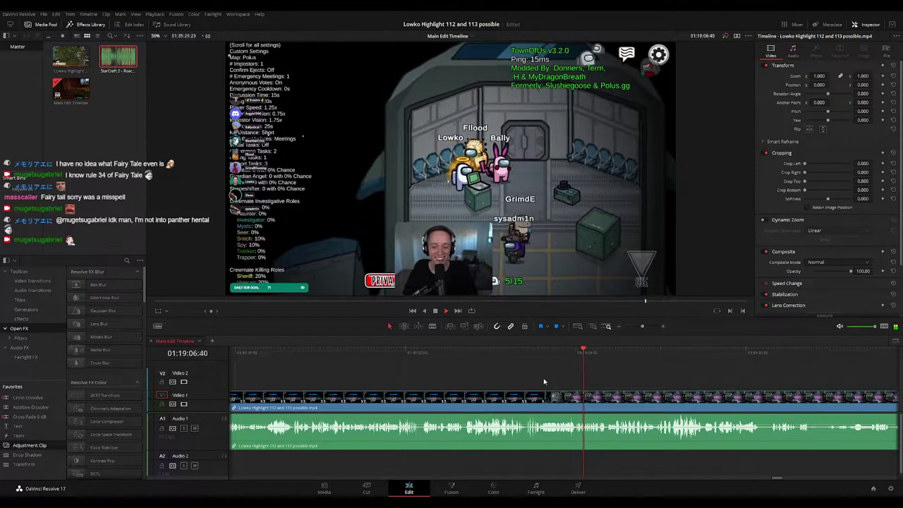
left_click_drag(668, 370, 514, 373)
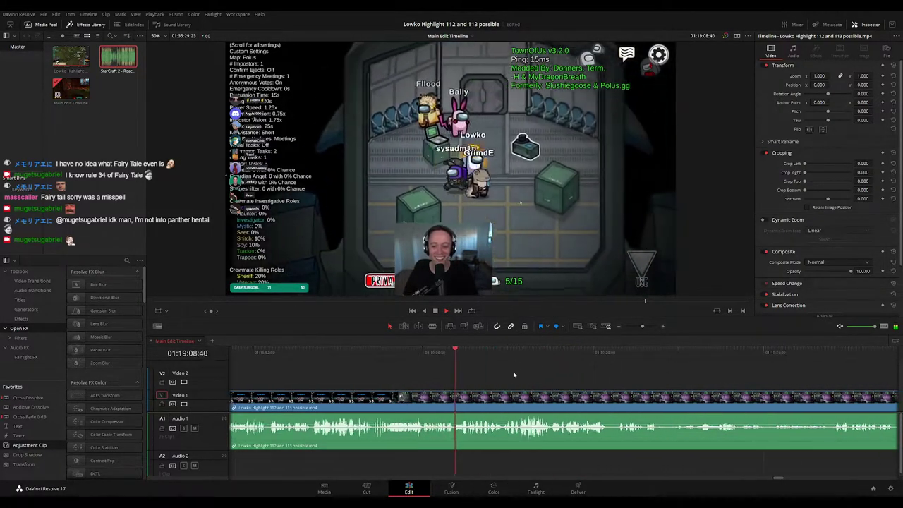
key("space")
scroll(515, 364, "down", 5)
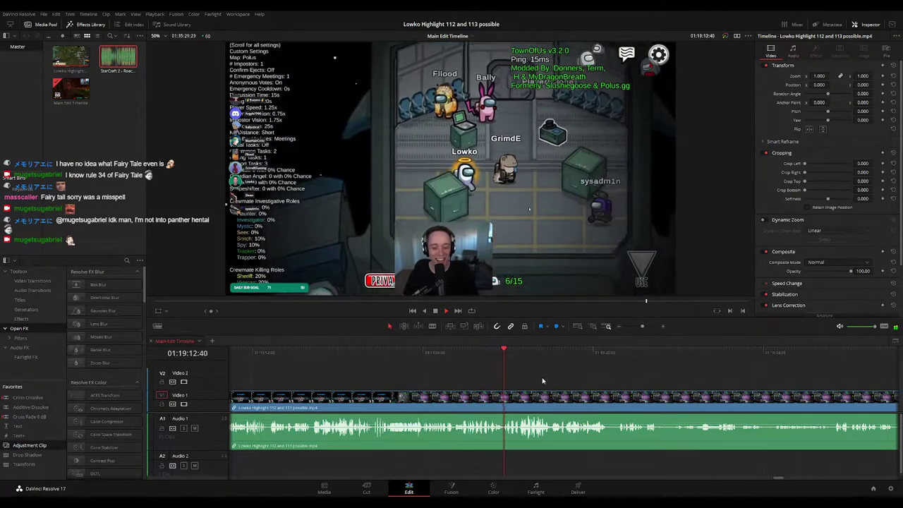
left_click_drag(591, 381, 527, 374)
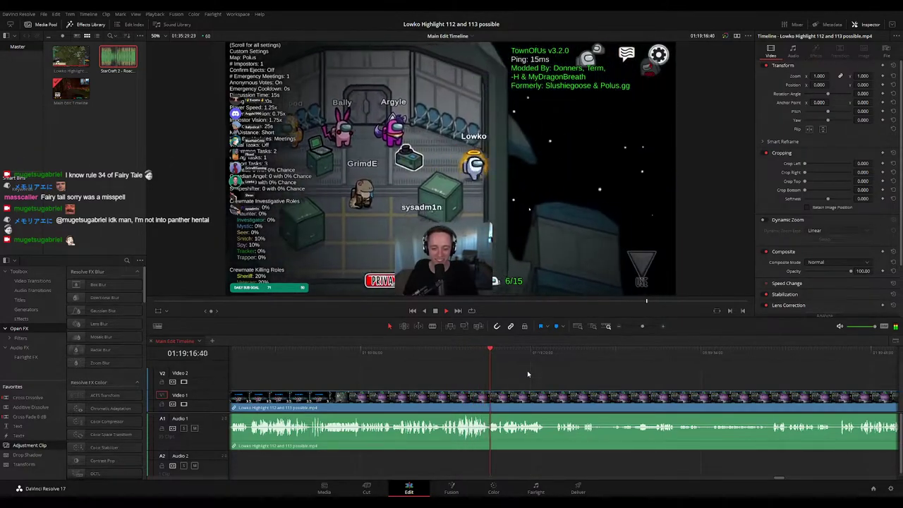
scroll(522, 376, "down", 2)
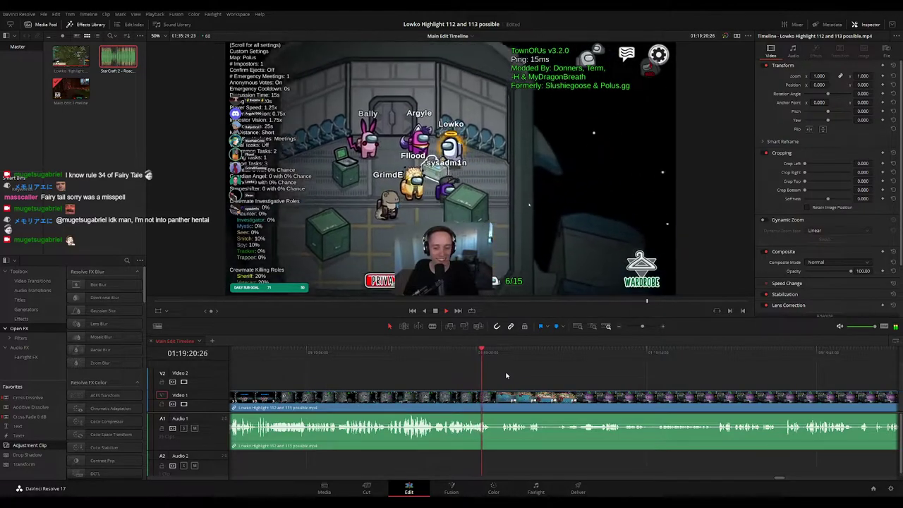
Split the clip at 01:19:21:12, where the fishing game footage starts, isolating a short segment right after the cut
scroll(537, 374, "up", 3)
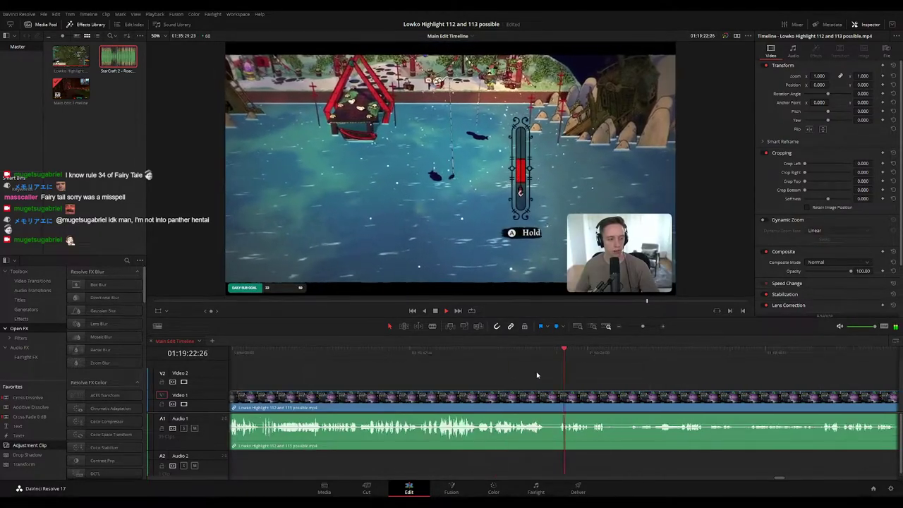
left_click(481, 352)
key("space")
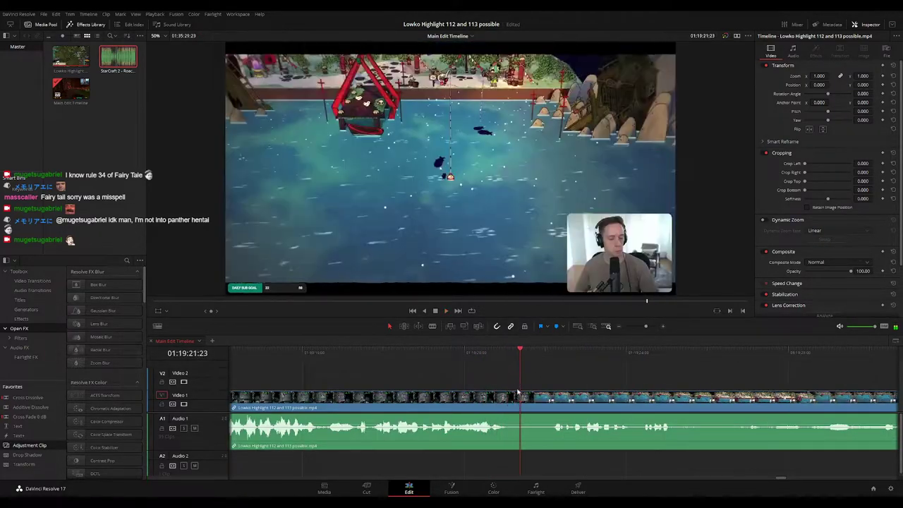
left_click_drag(519, 361, 513, 362)
key("ctrl+b")
left_click_drag(514, 400, 533, 401)
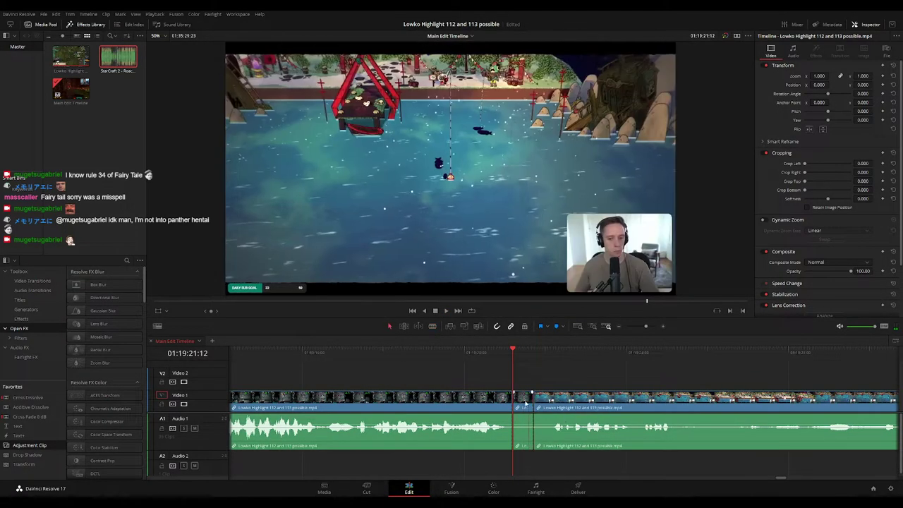
Delete the short isolated segment at 01:19:21:12 and colour the Among Us clip before it pink
key("Delete")
key("space")
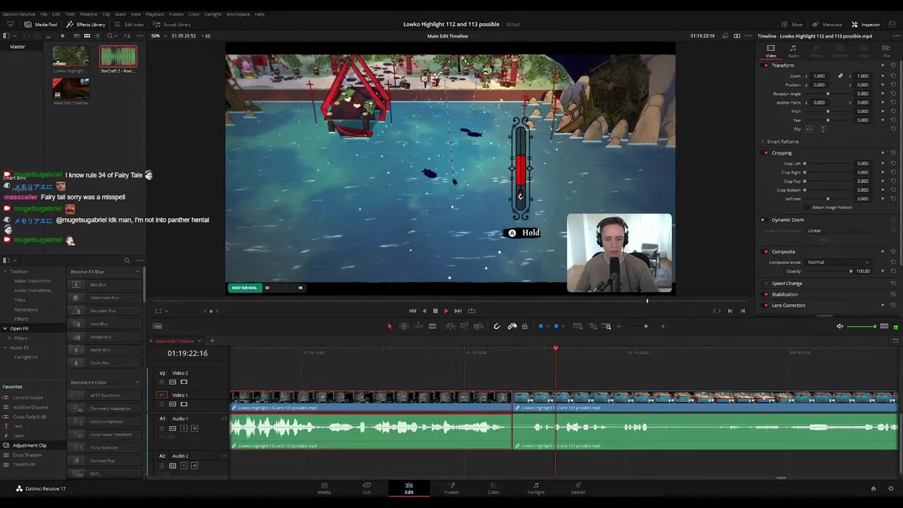
key("F1")
left_click(641, 376)
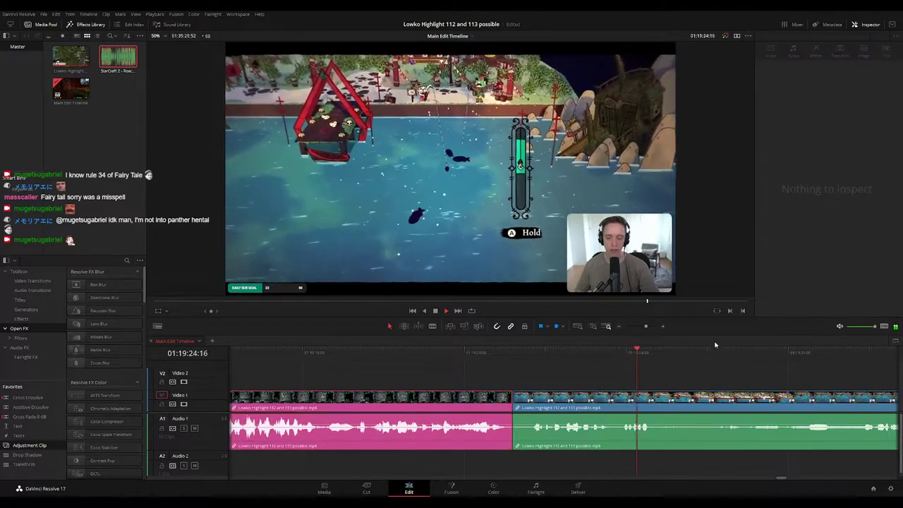
Examine the fishing game footage and the Give Crab scene to find where the StarCraft footage starts
mouse_move(647, 328)
left_mouse_down()
mouse_move(625, 327)
mouse_move(640, 327)
left_mouse_up()
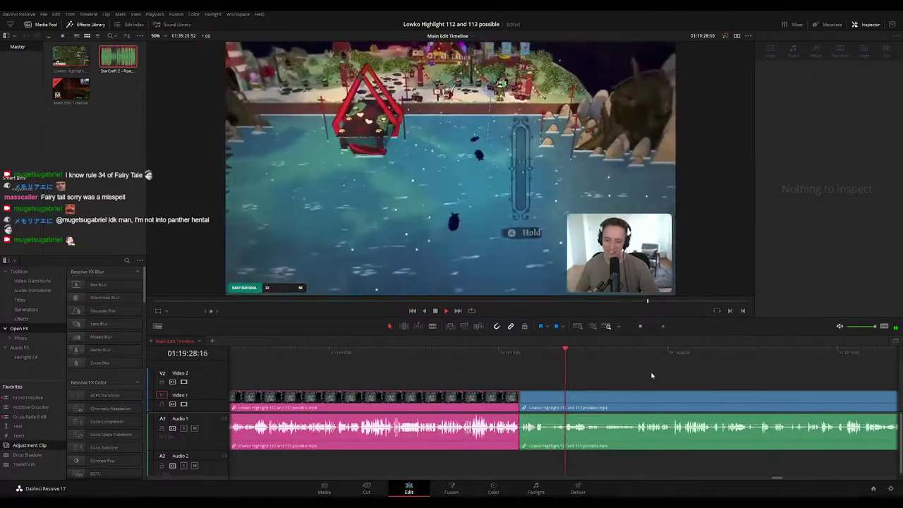
left_click_drag(687, 376, 509, 363)
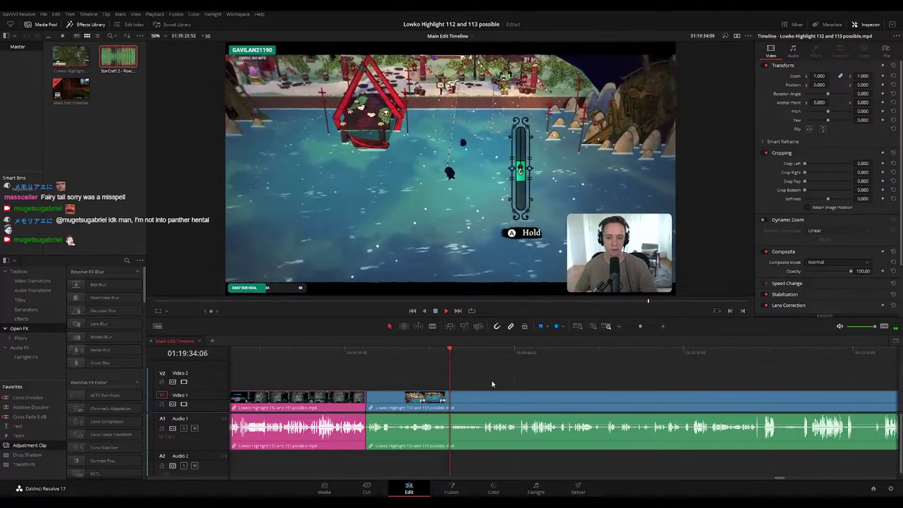
scroll(492, 383, "up", 1)
left_click_drag(643, 397, 505, 366)
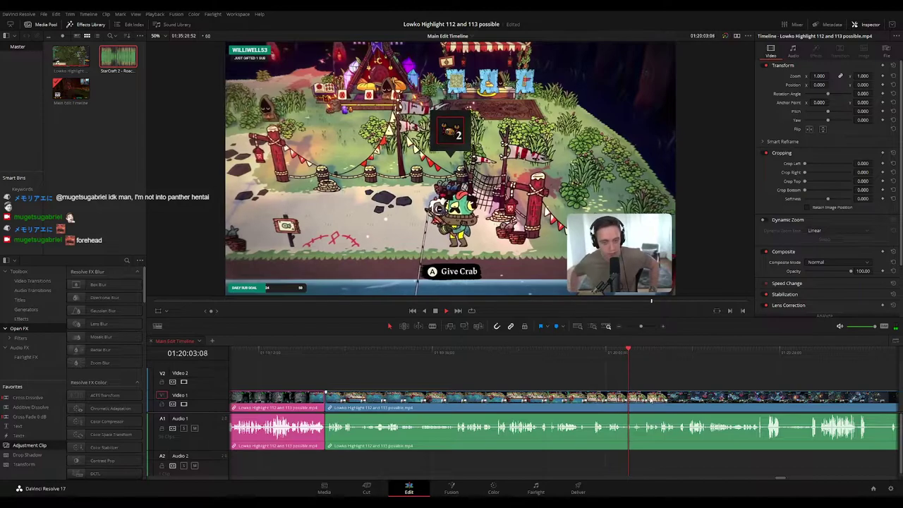
scroll(487, 383, "down", 2)
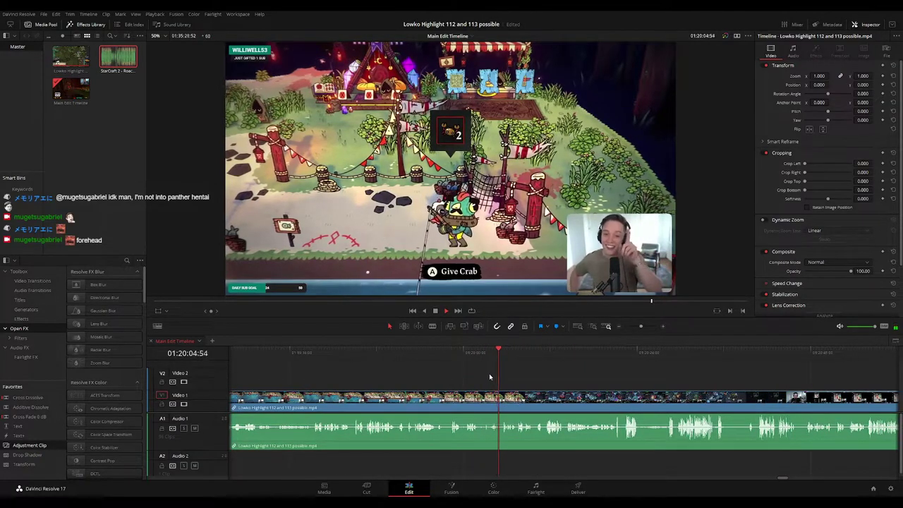
scroll(525, 382, "right", 1)
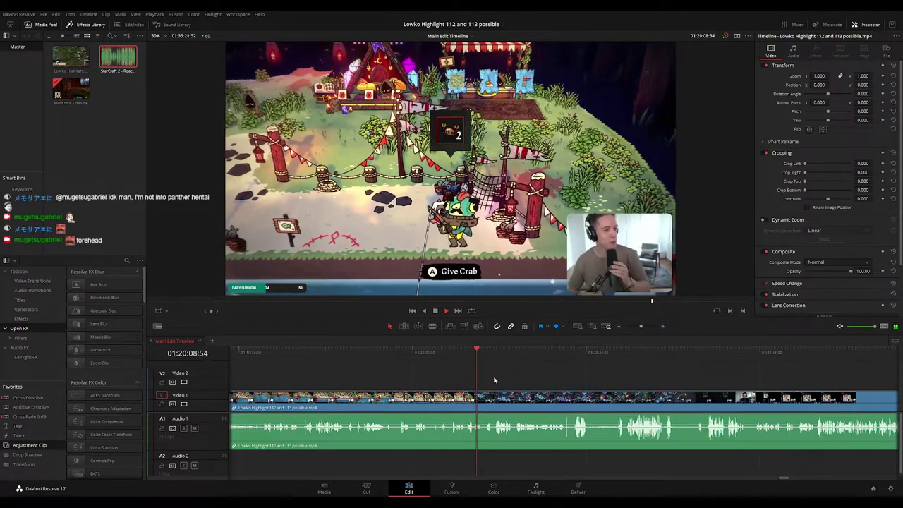
key("space")
Split the clip at 01:20:09:27, at the end of the fishing game scene, and again where the StarCraft footage starts
scroll(503, 389, "up", 1)
scroll(536, 385, "up", 5)
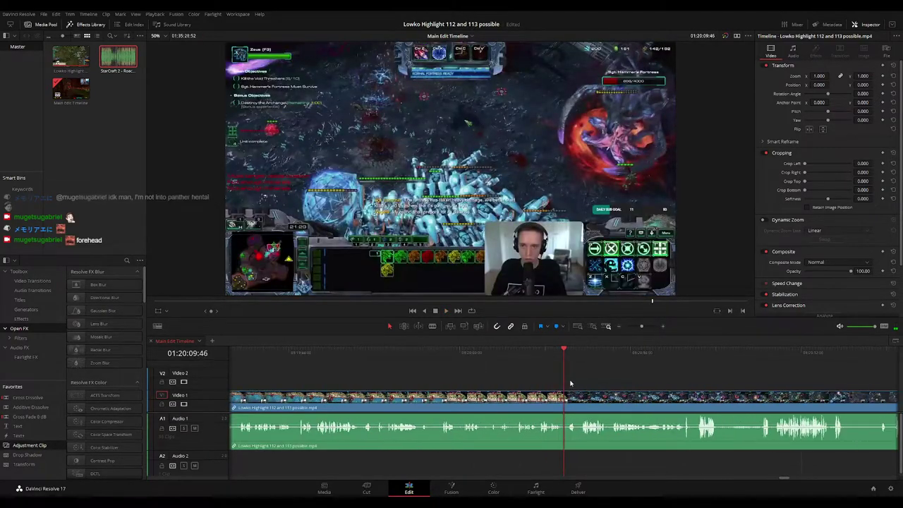
left_click(535, 358)
left_click_drag(535, 358, 523, 361)
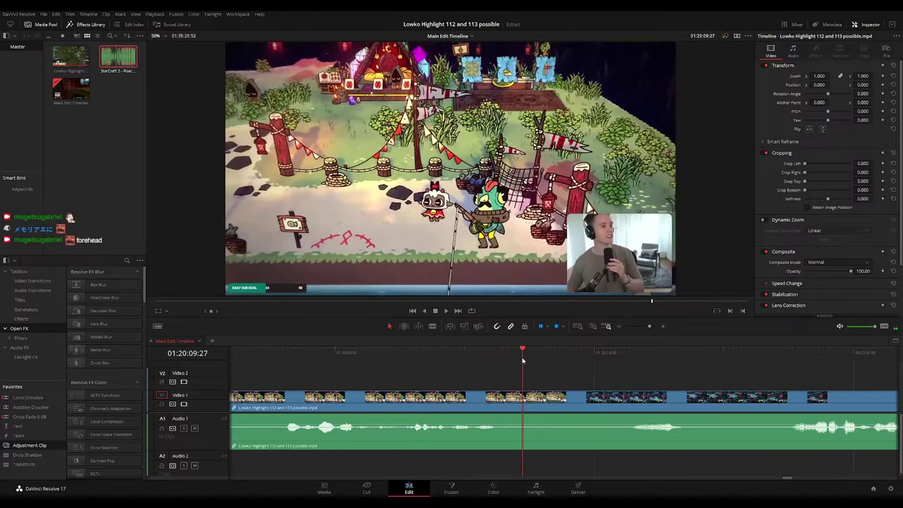
key("b")
left_click(523, 399)
left_click(561, 398)
key("a")
Delete the short segment between the two cuts at 01:20:09:27 and colour the fishing game clip before it teal
left_click(552, 403)
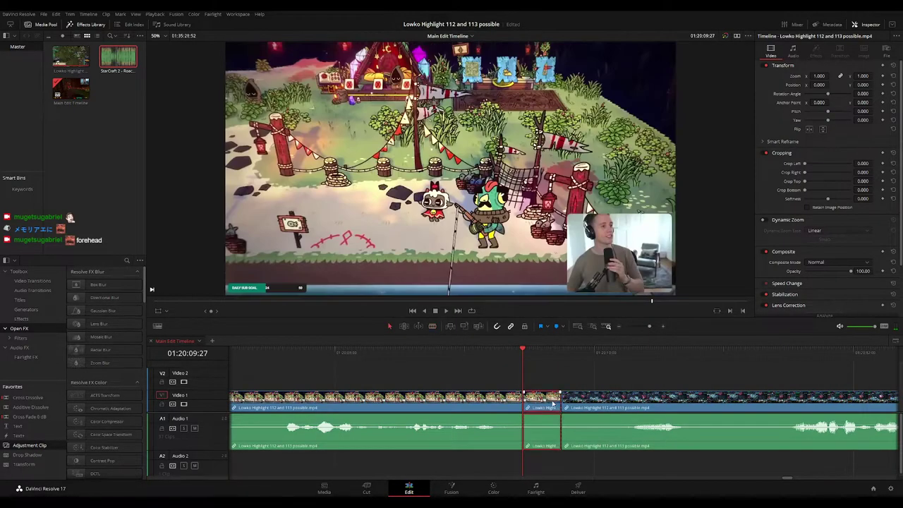
key("Delete")
key("space")
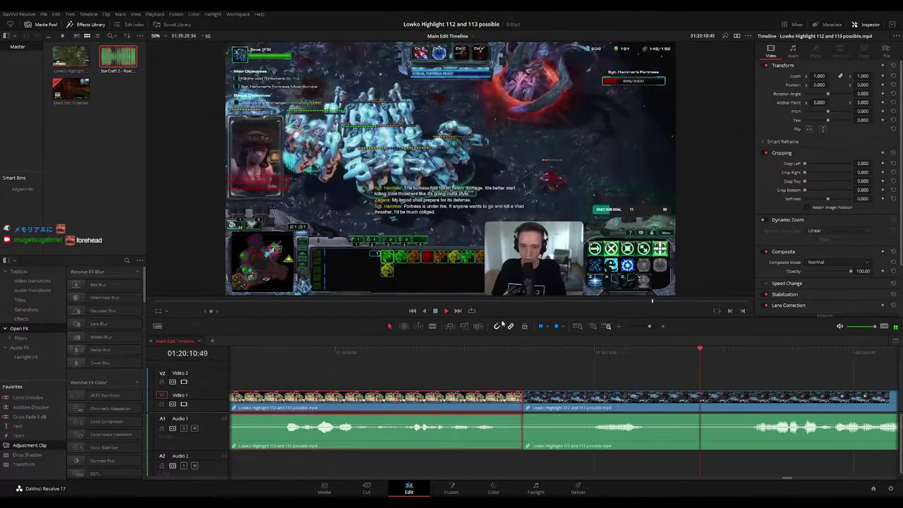
left_click_drag(650, 327, 637, 330)
left_click(628, 375)
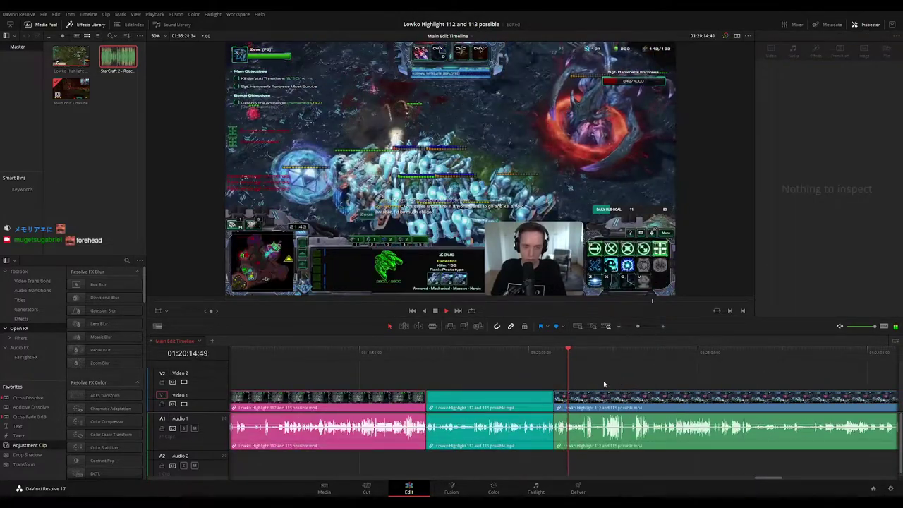
Examine the StarCraft co-op mission footage after the teal clip, skipping ahead through the Void Thrasher fight
scroll(608, 381, "up", 4)
scroll(615, 382, "down", 2)
scroll(607, 386, "up", 3)
scroll(596, 390, "up", 2)
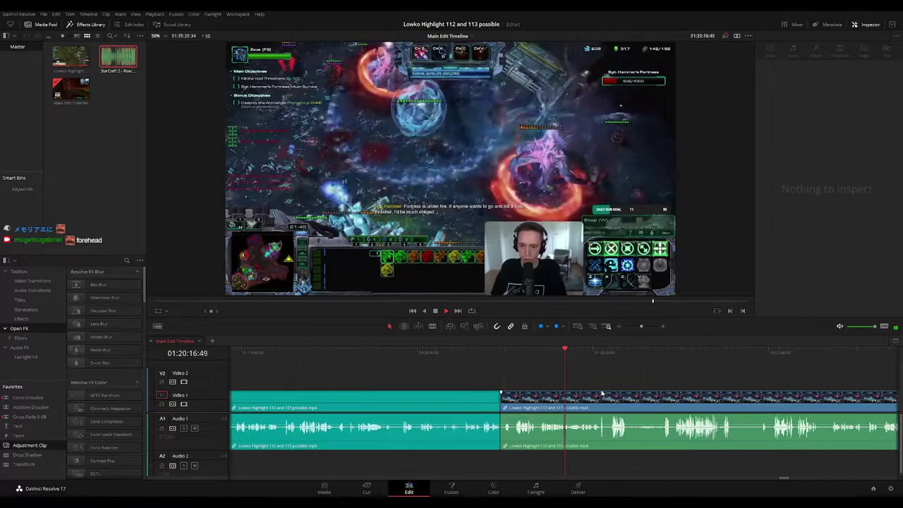
left_click_drag(602, 392, 463, 368)
left_click(446, 356)
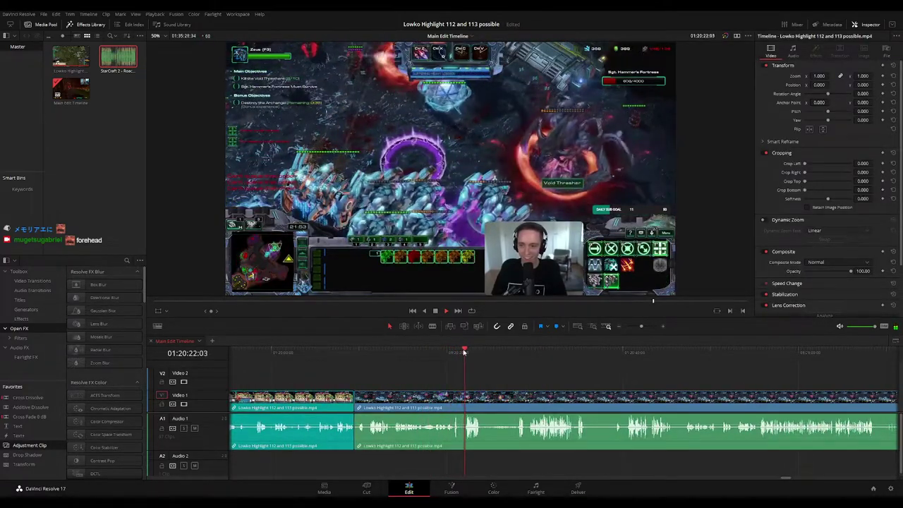
left_click(494, 354)
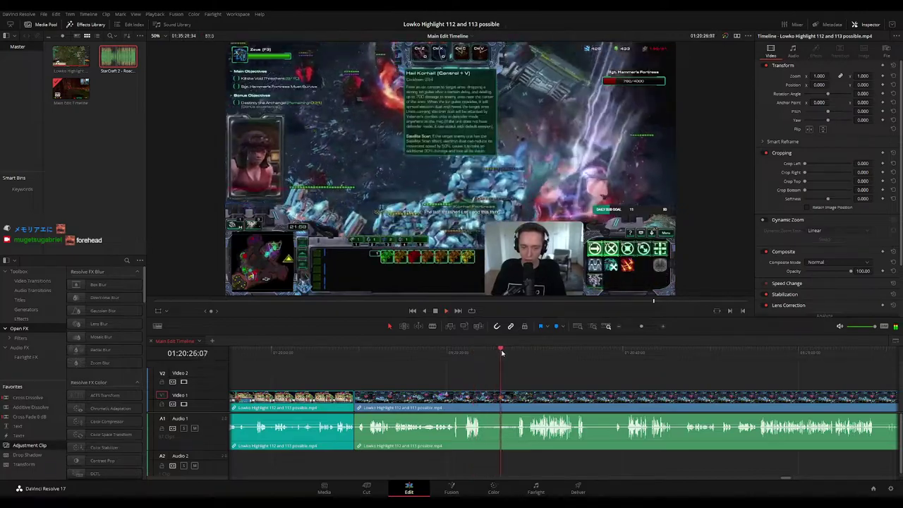
left_click(514, 354)
left_click_drag(582, 381, 502, 368)
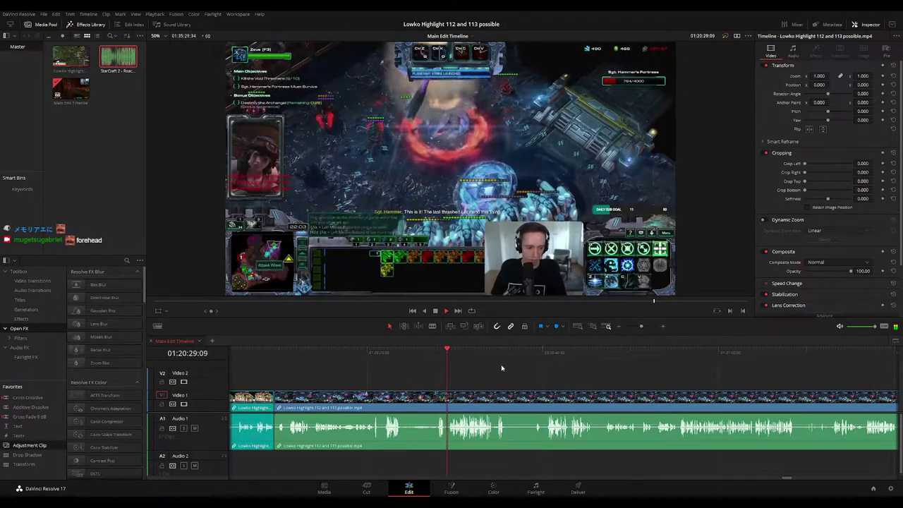
Examine the mission failure and Defeat screen footage up to the change to the full-screen webcam scene
scroll(518, 376, "right", 1)
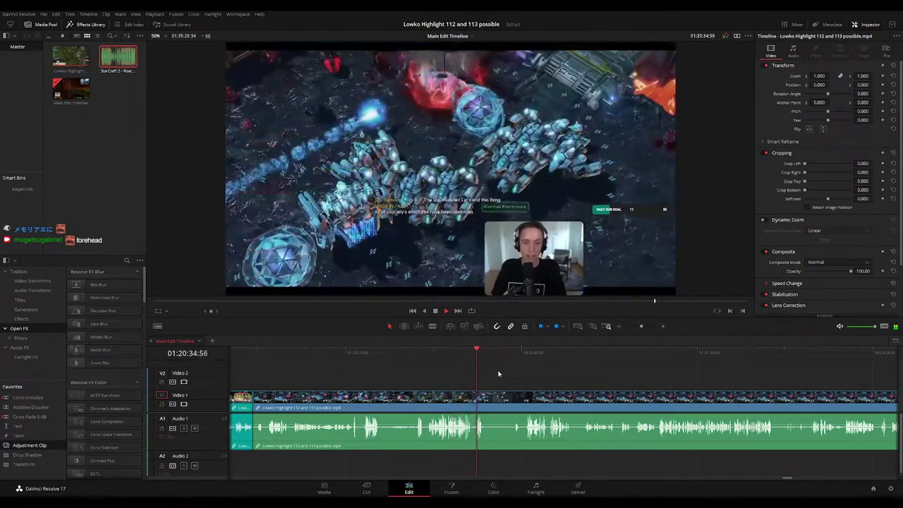
left_click(504, 358)
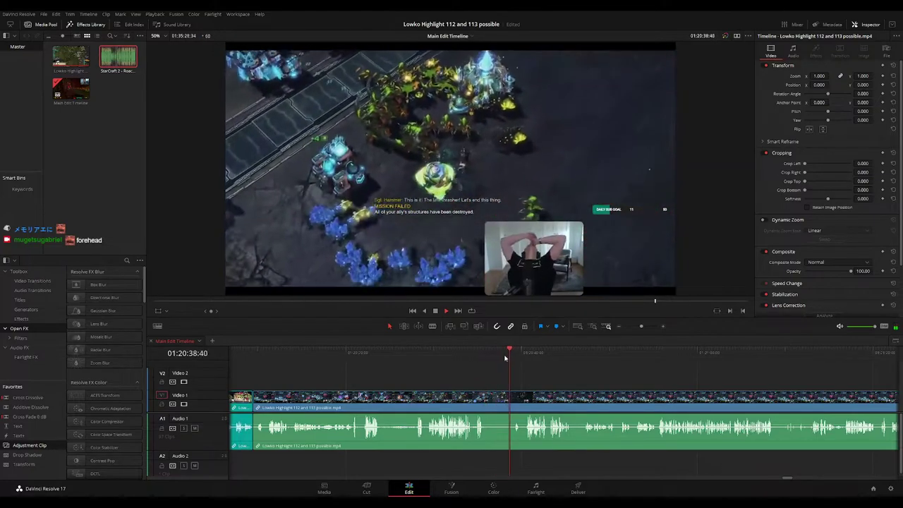
left_click_drag(567, 381, 493, 374)
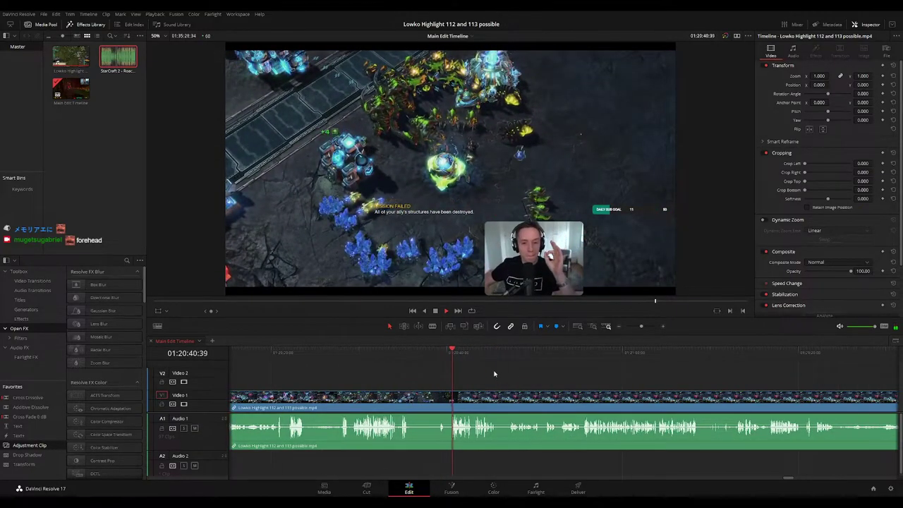
left_click_drag(513, 377, 473, 375)
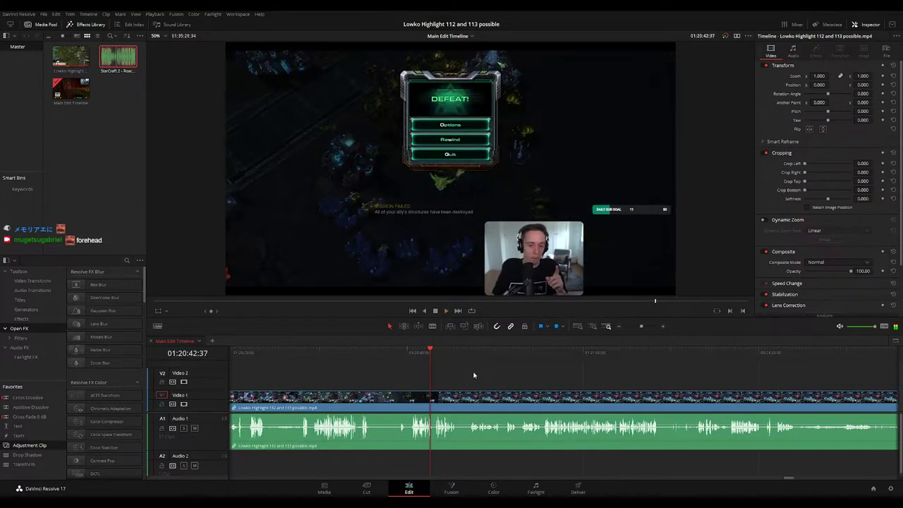
scroll(552, 382, "up", 2)
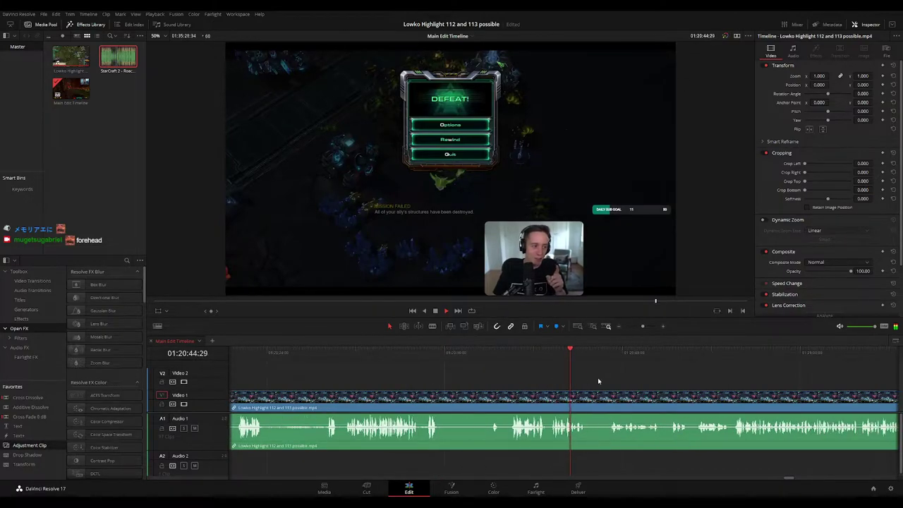
left_click_drag(598, 378, 450, 362)
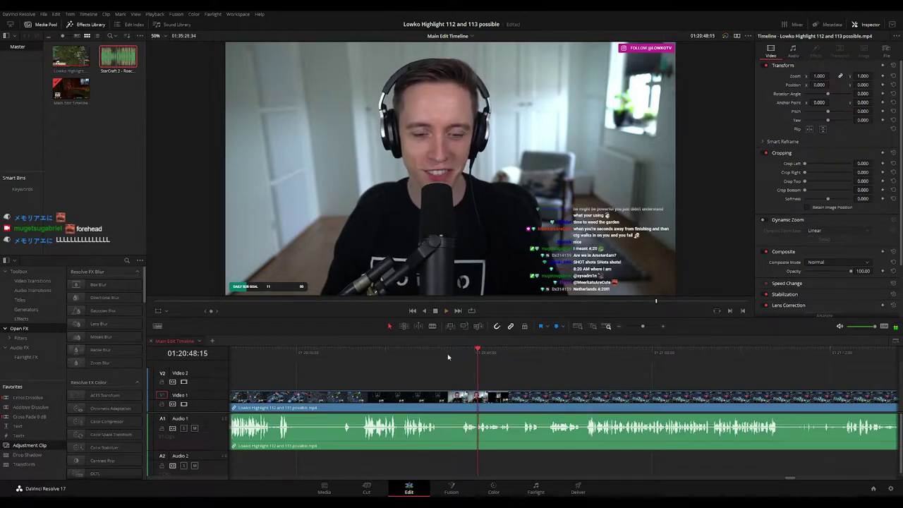
Split the clip at 01:20:46:29, at the end of the Defeat screen, and again just after the webcam scene starts
left_click(444, 356)
key("space")
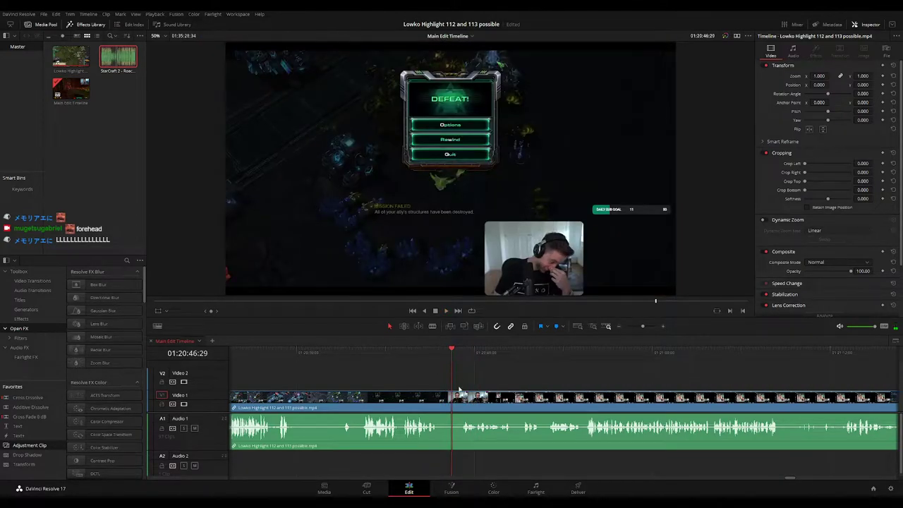
left_click(454, 397)
left_click(460, 399)
key("a")
Delete the short segment at 01:20:46:29 and colour the StarCraft mission clip before it blue
left_click(456, 399)
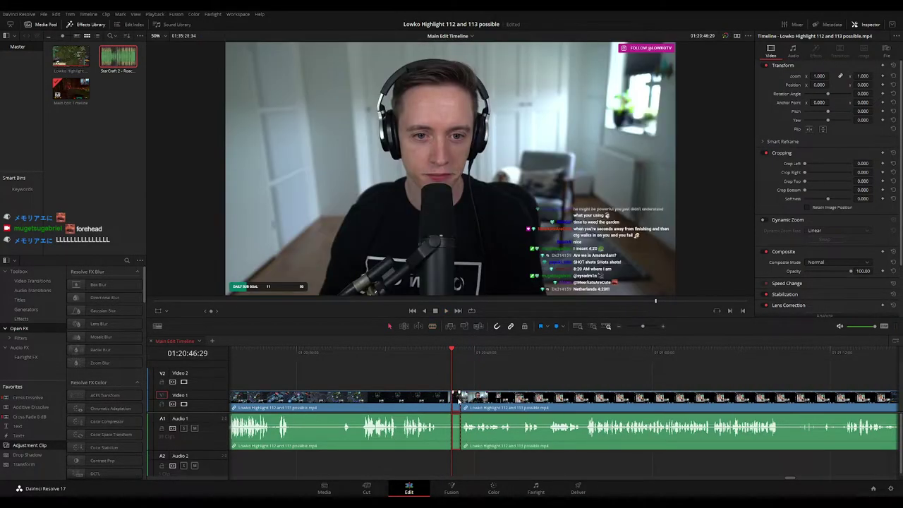
key("Delete")
left_click(457, 401)
key("Delete")
key("space")
left_click(444, 400)
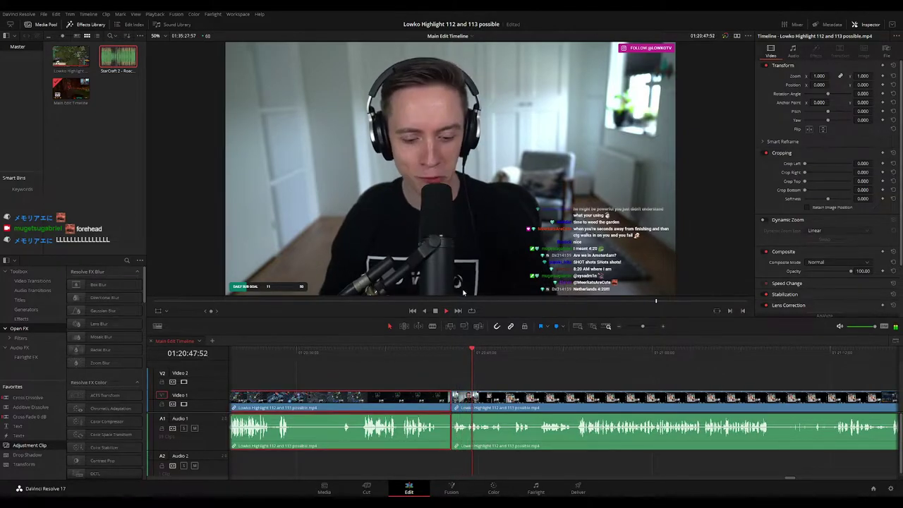
key("c")
left_click(575, 372)
Examine the webcam, Twitter post and StarCraft open lobbies footage to find where the next scene begins
left_click_drag(594, 374, 474, 360)
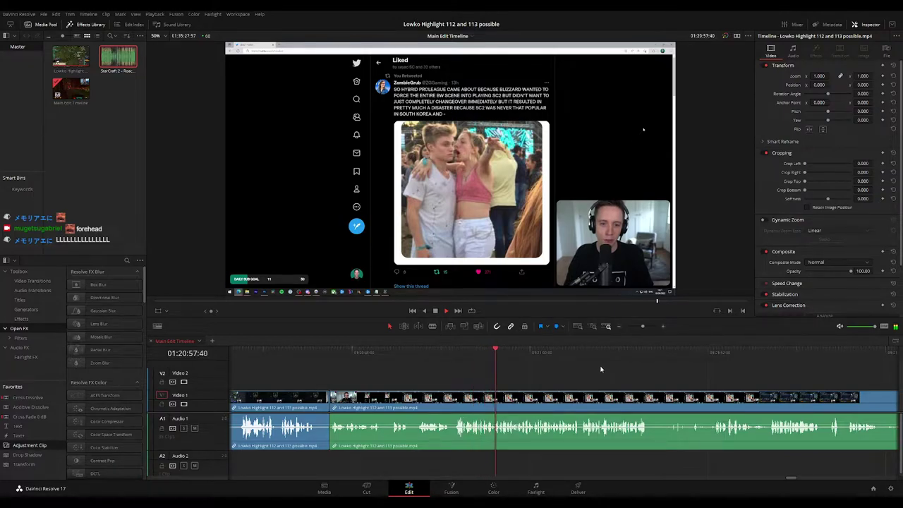
left_click_drag(647, 383, 544, 370)
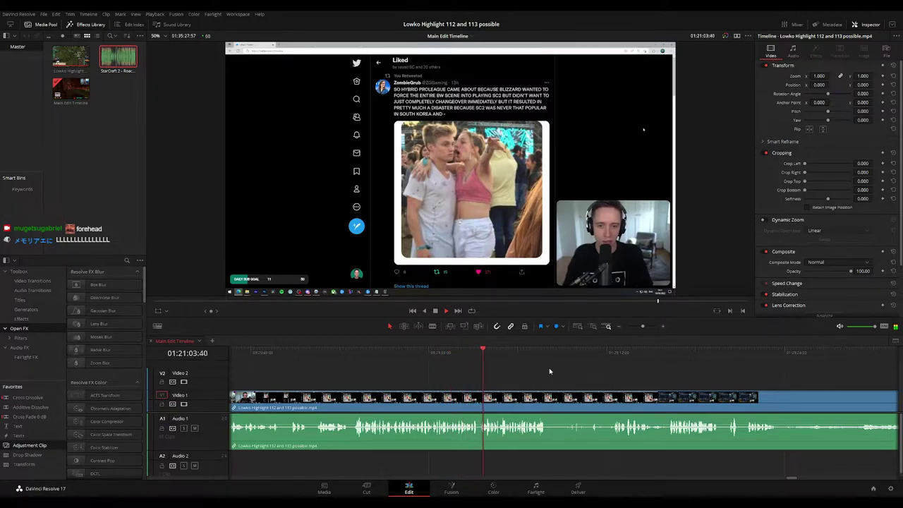
scroll(550, 371, "right", 3)
scroll(500, 370, "right", 2)
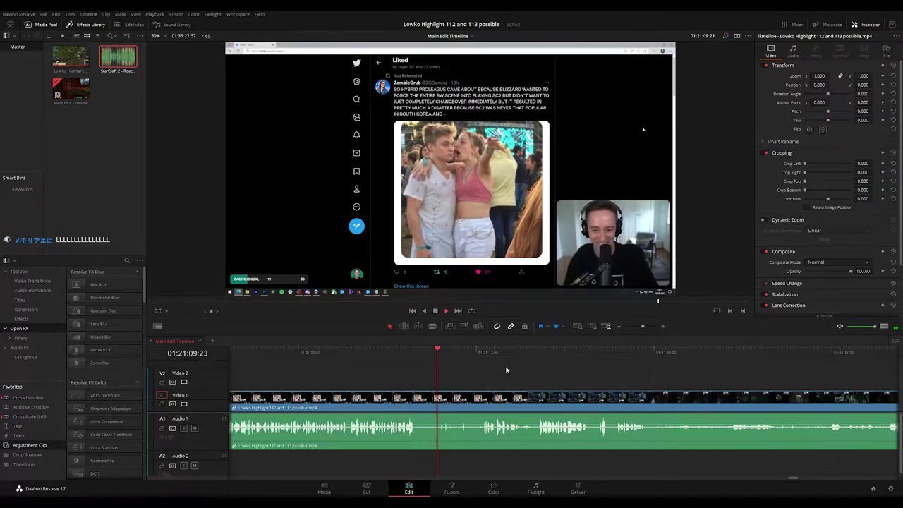
scroll(509, 356, "right", 3)
scroll(496, 365, "right", 3)
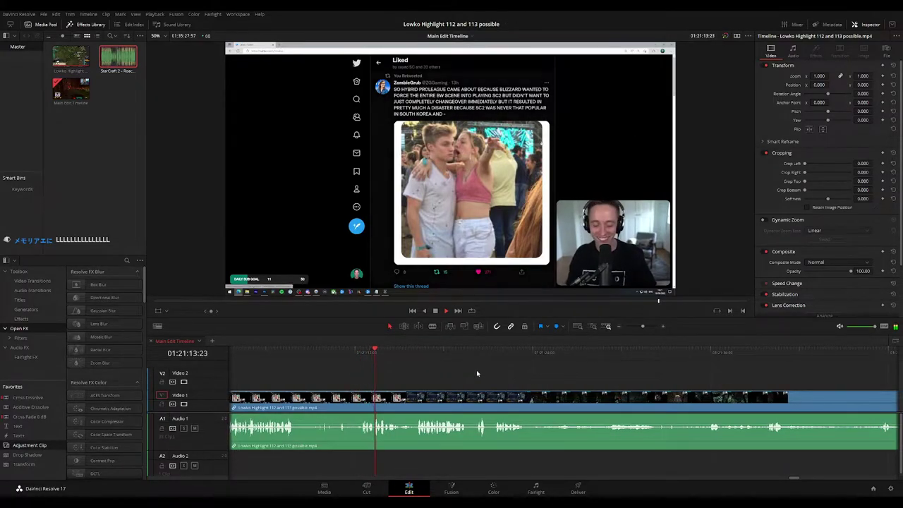
scroll(459, 368, "right", 1)
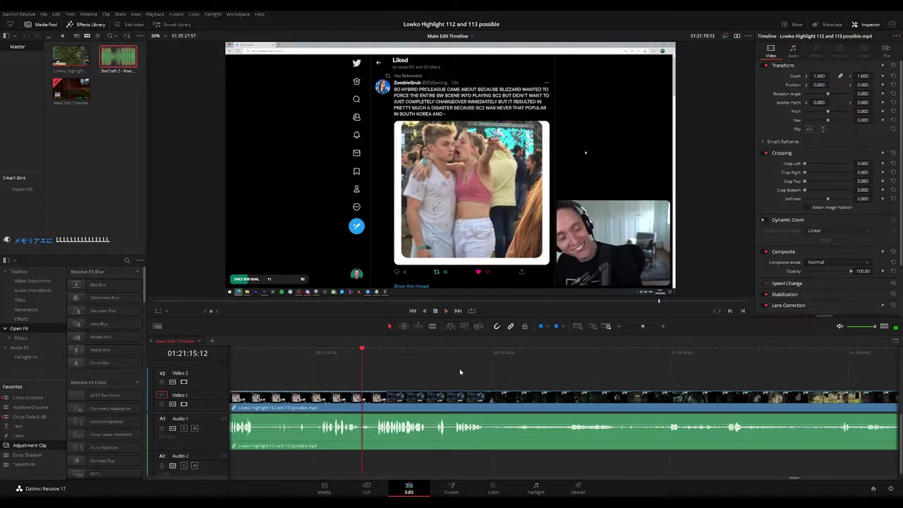
scroll(465, 370, "right", 1)
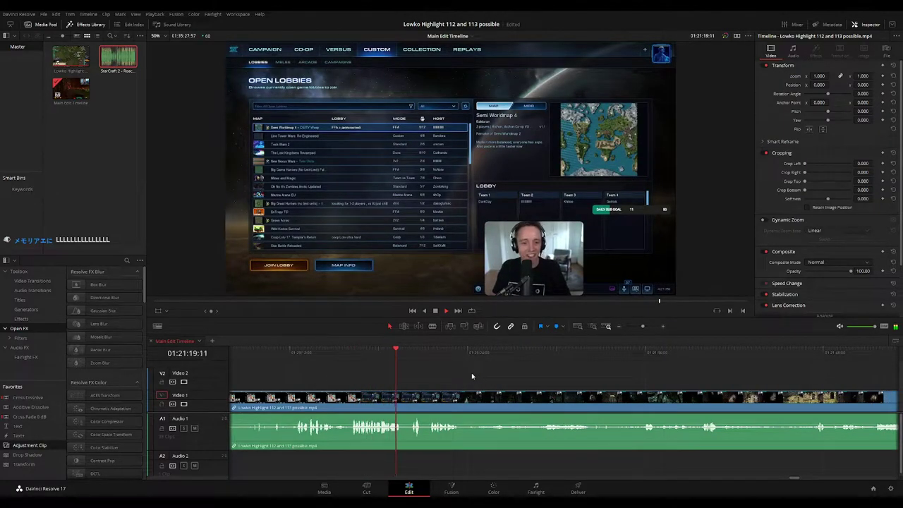
scroll(445, 373, "right", 1)
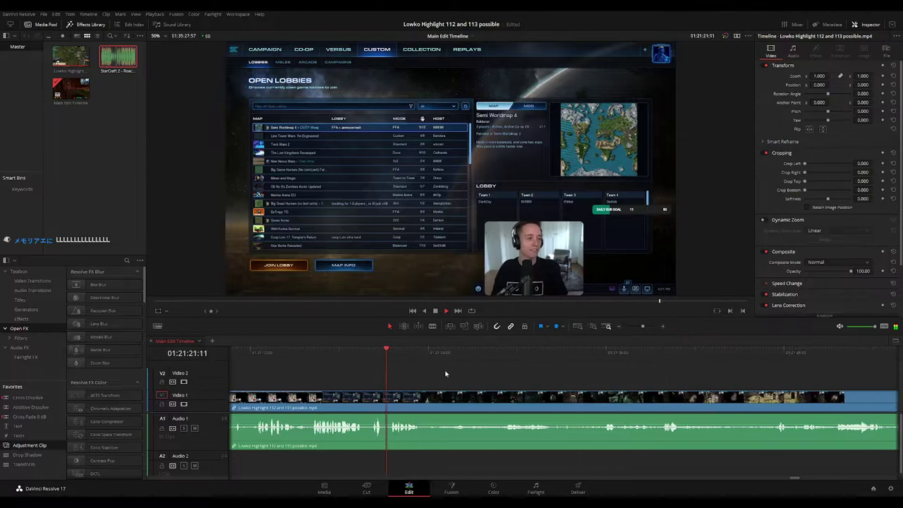
Split the clip at 01:21:23:29, where the dark first-person game footage starts, and again shortly after it
scroll(540, 389, "up", 2)
scroll(512, 365, "right", 4)
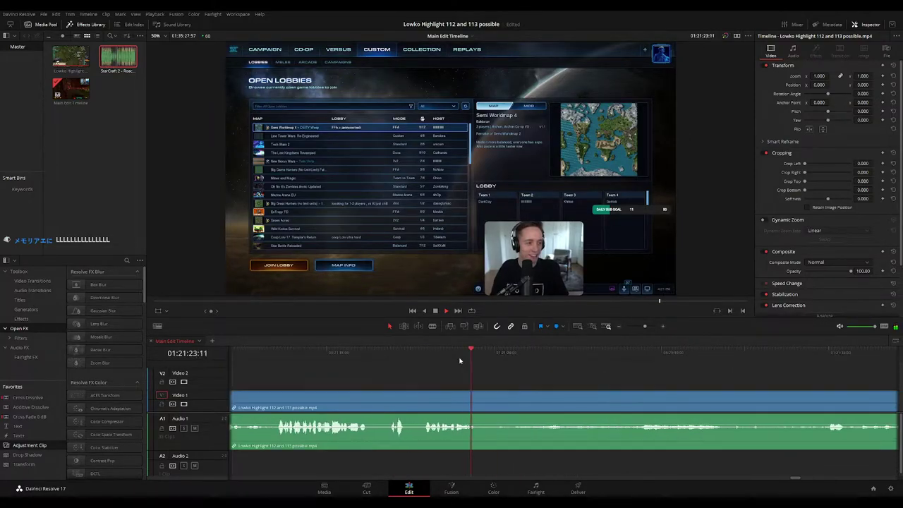
key("space")
key("ctrl+b")
left_click_drag(481, 398, 489, 399)
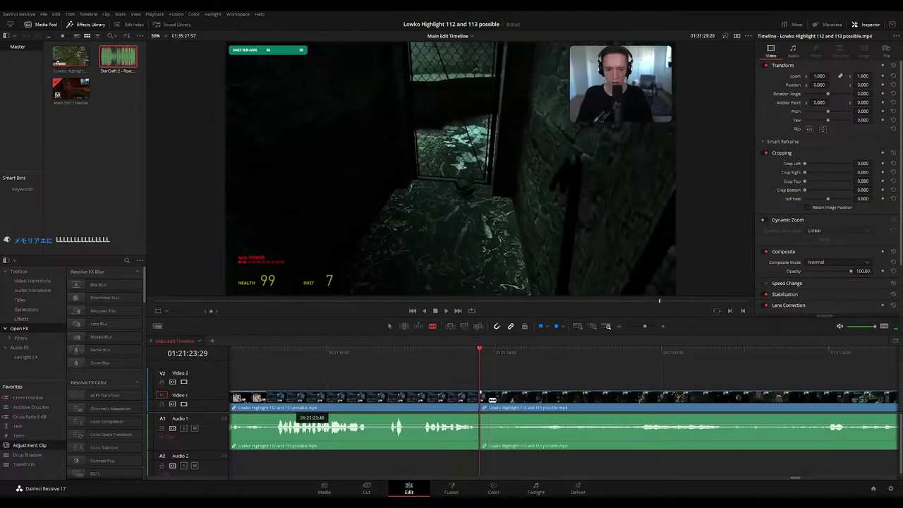
Delete the short segment at 01:21:23:29 and select the Twitter and lobby clip before the cut
left_click(485, 403)
key("Delete")
key("space")
left_click(437, 399)
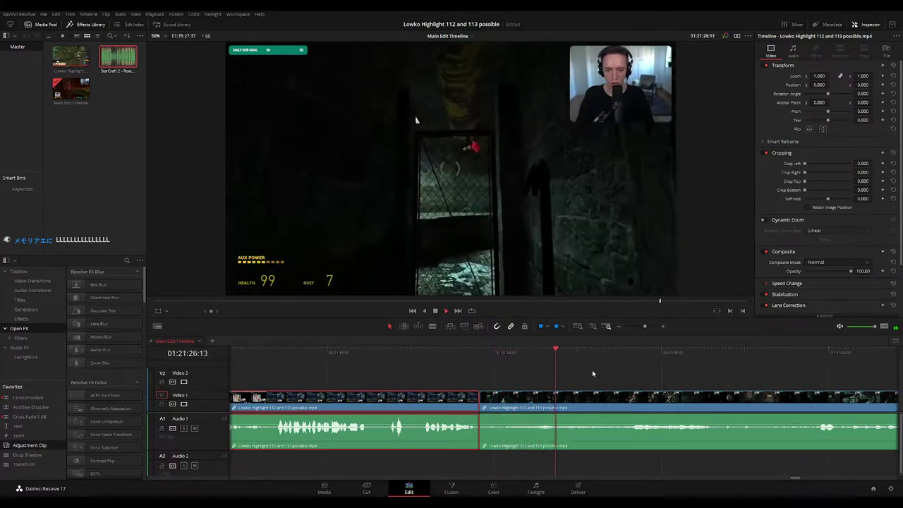
Examine the dark tunnel footage of the shooter game from 01:21:26 to about 01:22:57 for a webcam reaction worth enlarging
left_click(608, 366)
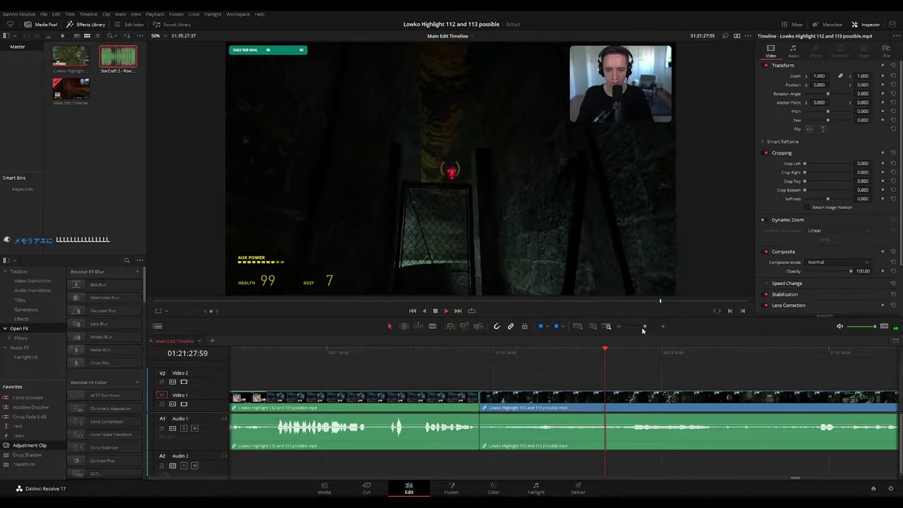
left_click_drag(645, 327, 638, 327)
scroll(459, 369, "right", 5)
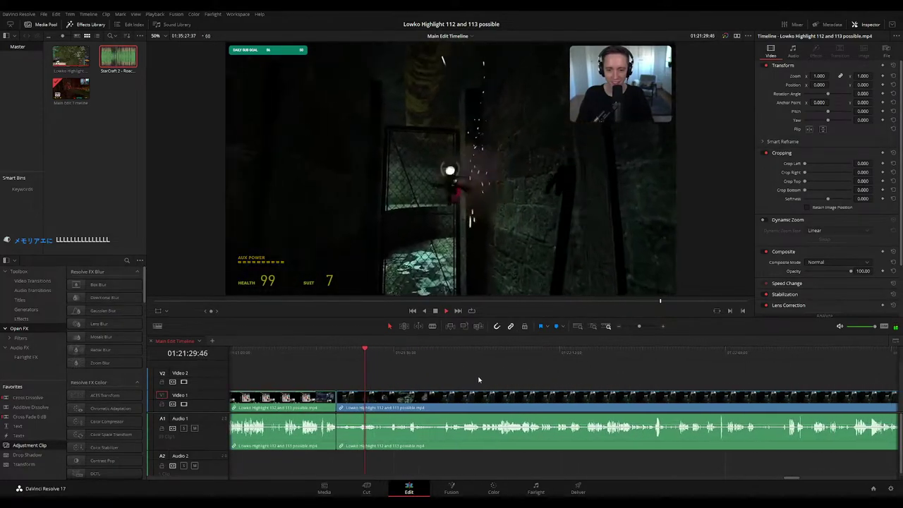
key("space")
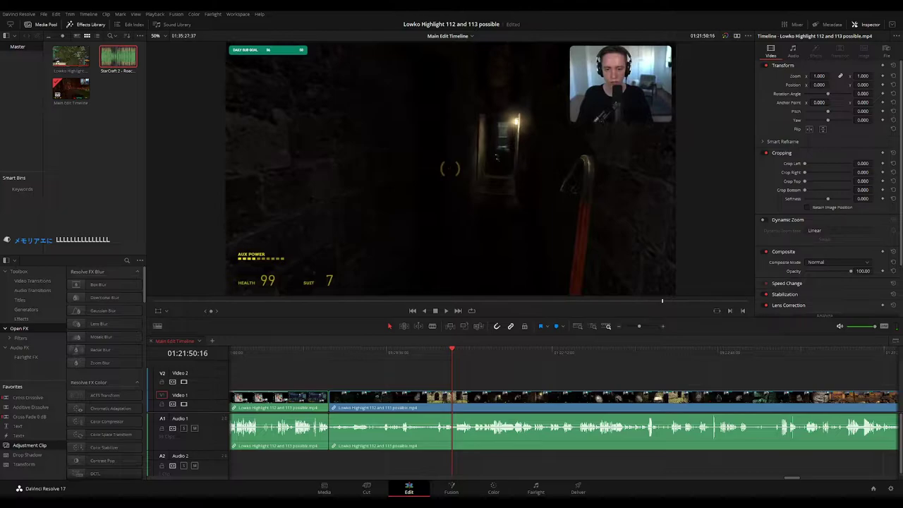
key("space")
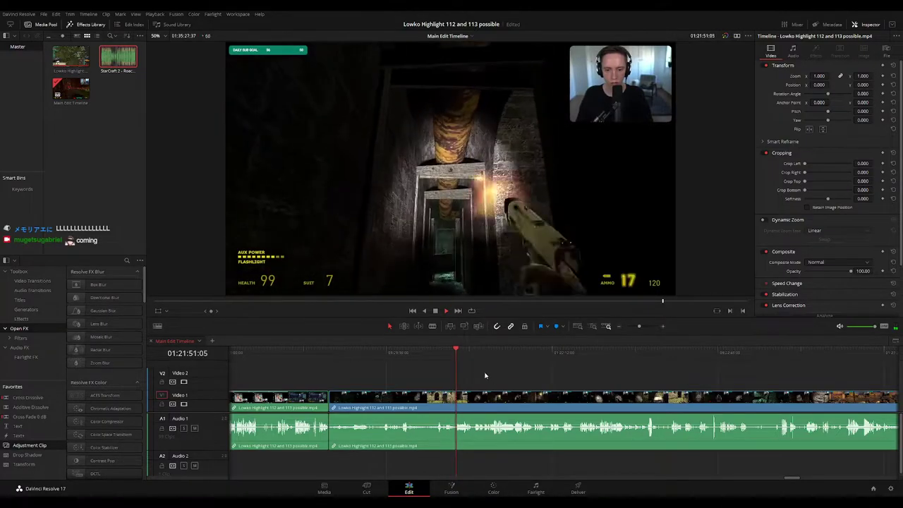
scroll(484, 376, "up", 2)
left_click_drag(583, 397, 457, 359)
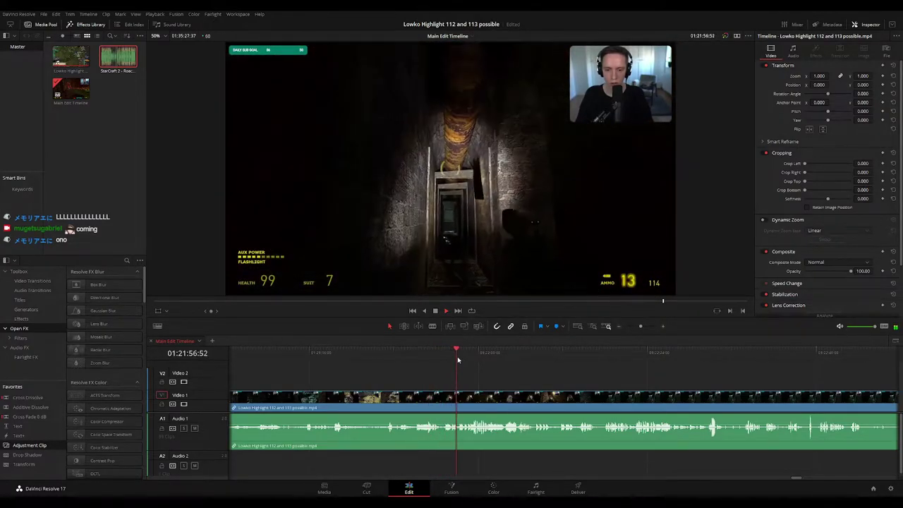
scroll(437, 362, "right", 2)
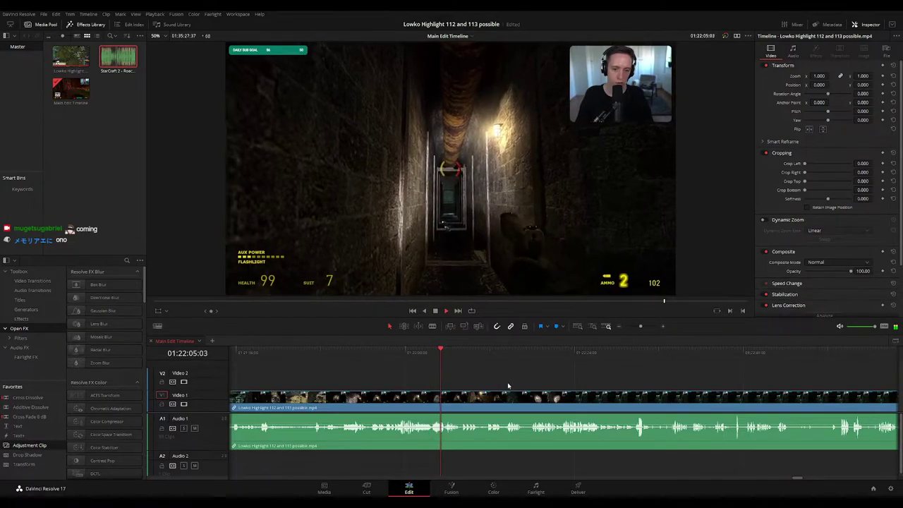
scroll(454, 373, "right", 2)
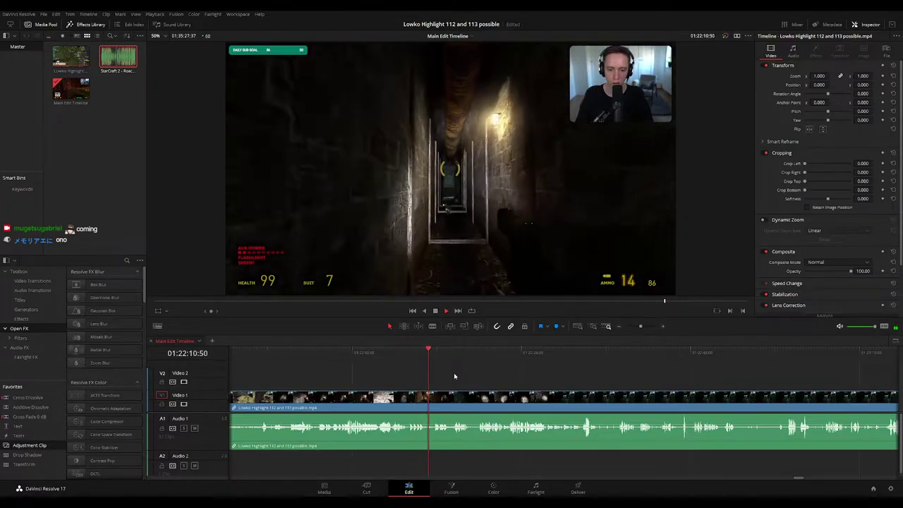
left_click_drag(473, 380, 444, 379)
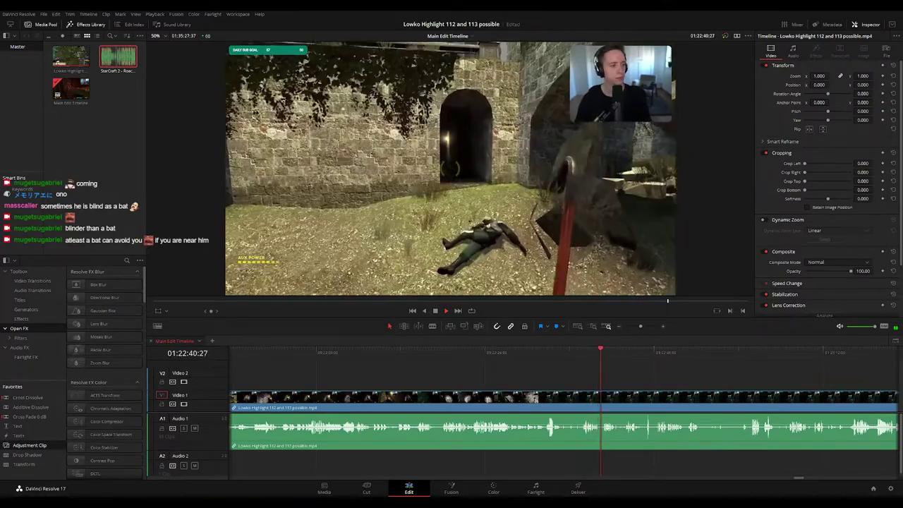
left_click_drag(647, 379, 490, 371)
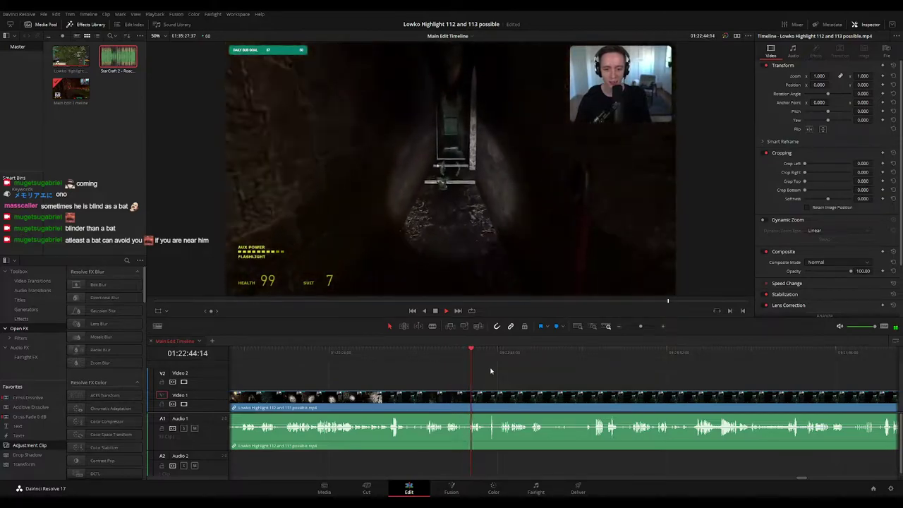
left_click_drag(493, 372, 471, 371)
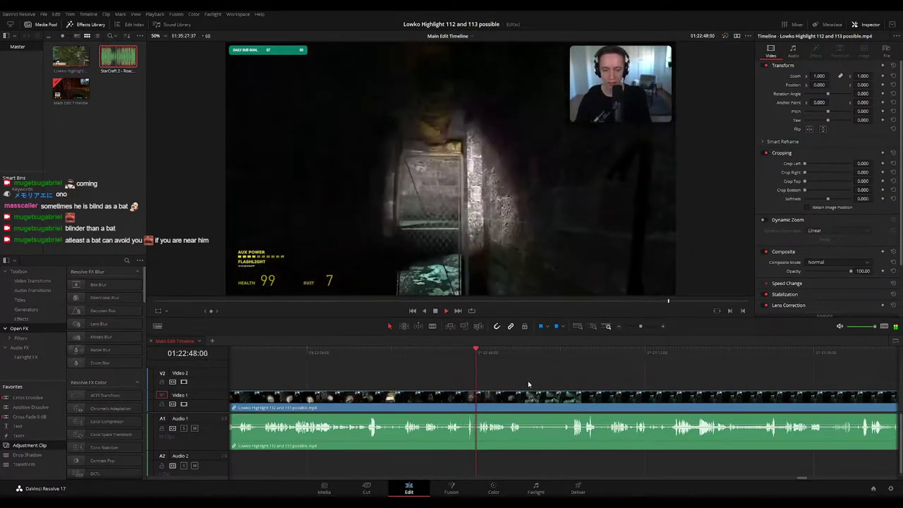
scroll(494, 378, "right", 2)
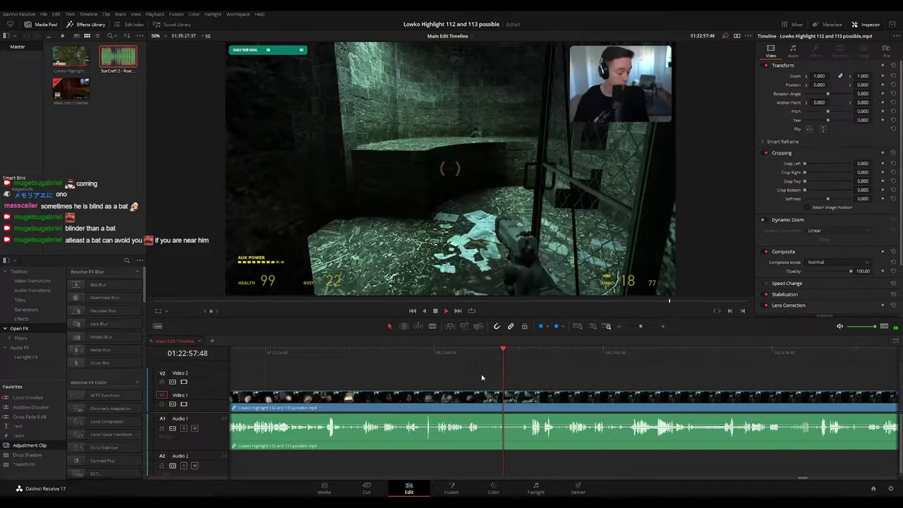
Place an Adjustment Clip on Video 2 over the webcam reaction at 01:22:58, with zoom 1.710 and position -894, -497
key("space")
scroll(539, 386, "up", 1)
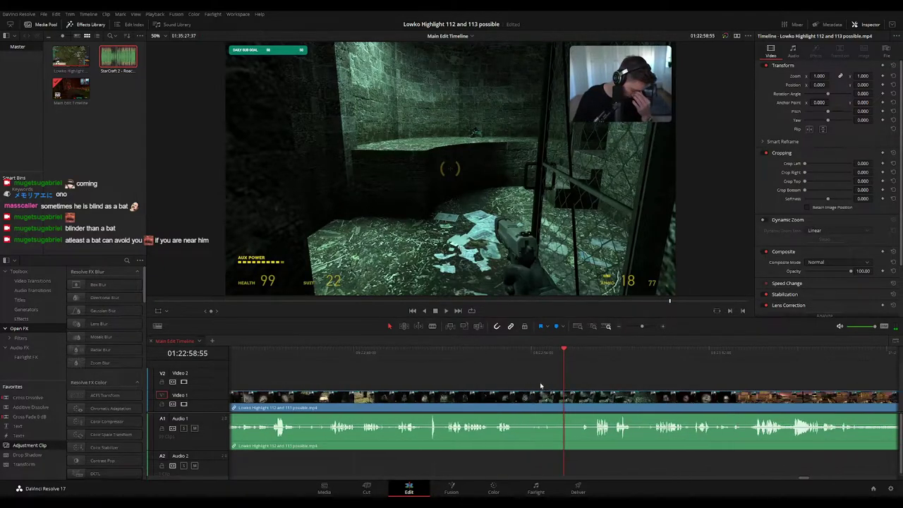
left_click_drag(61, 448, 540, 386)
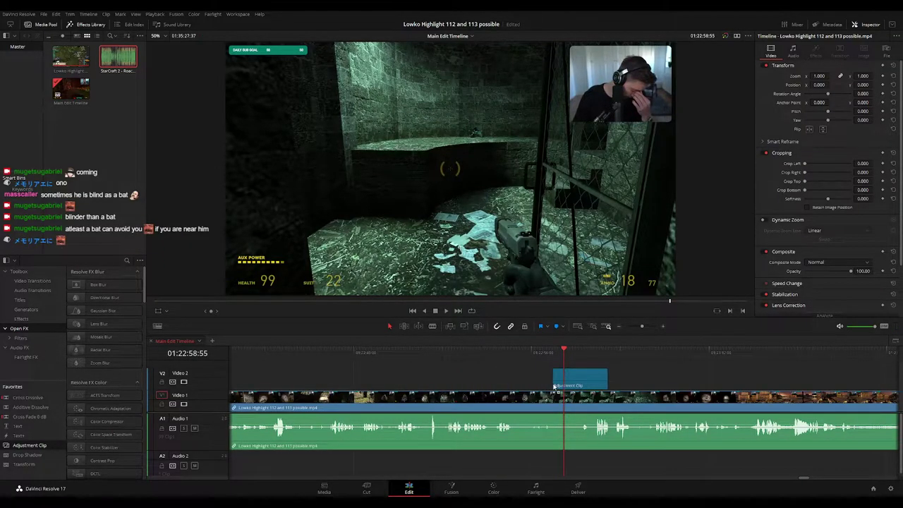
key("space")
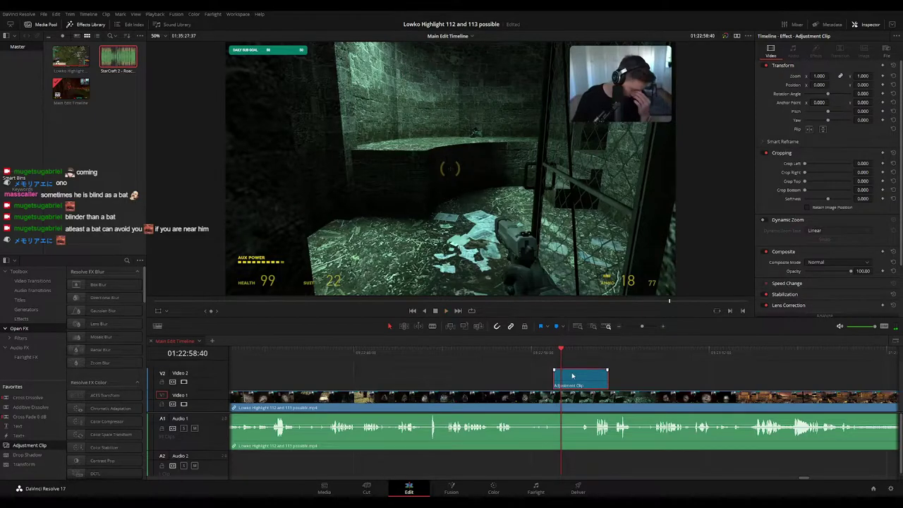
left_click_drag(819, 75, 771, 85)
mouse_move(863, 84)
left_mouse_down()
mouse_move(838, 85)
mouse_move(864, 85)
left_mouse_up()
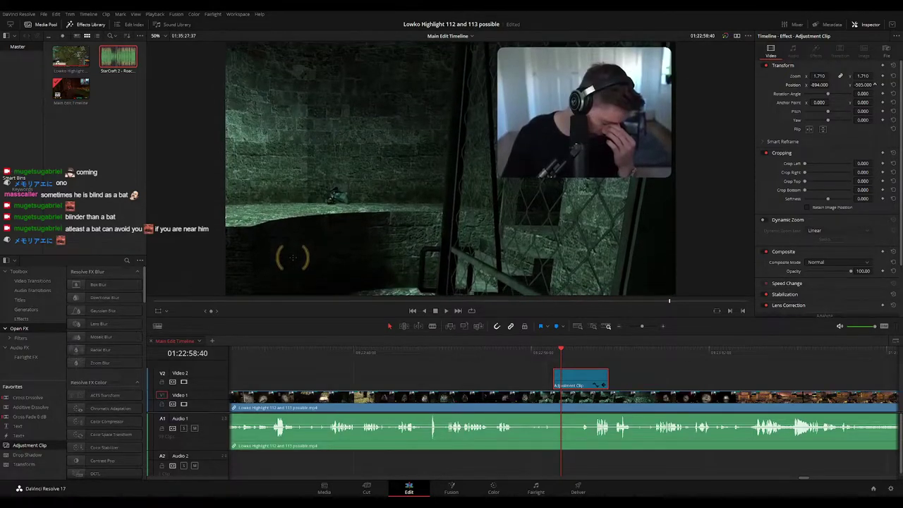
Play through the webcam zoom and shorten the adjustment clip so it ends at 01:23:01:28
left_click(544, 355)
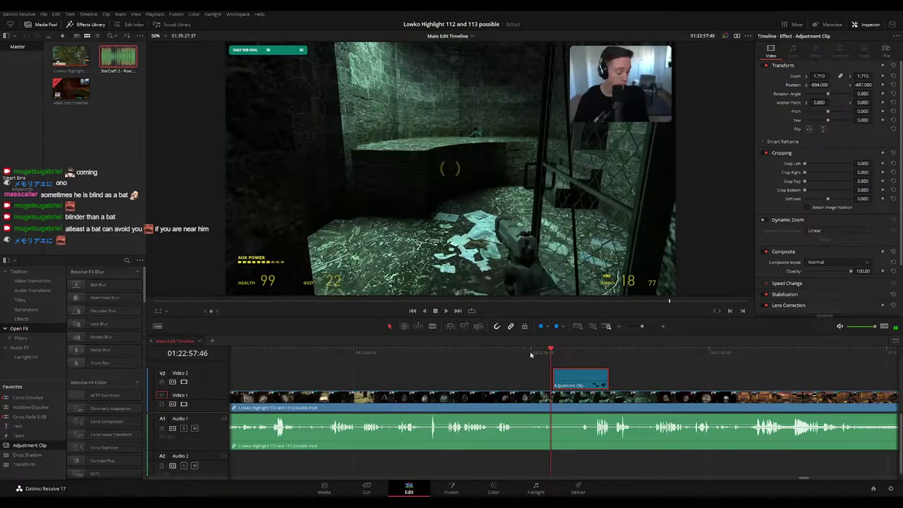
left_click(529, 351)
left_click(654, 380)
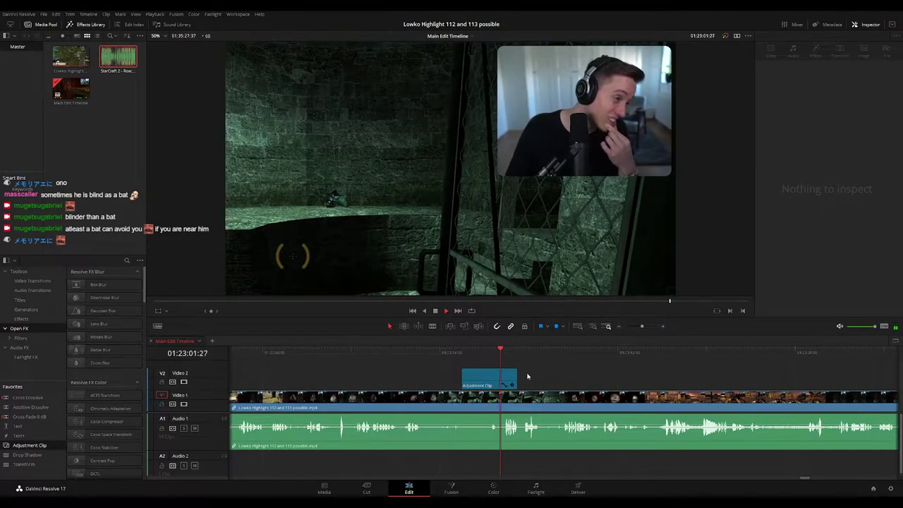
left_click(516, 380)
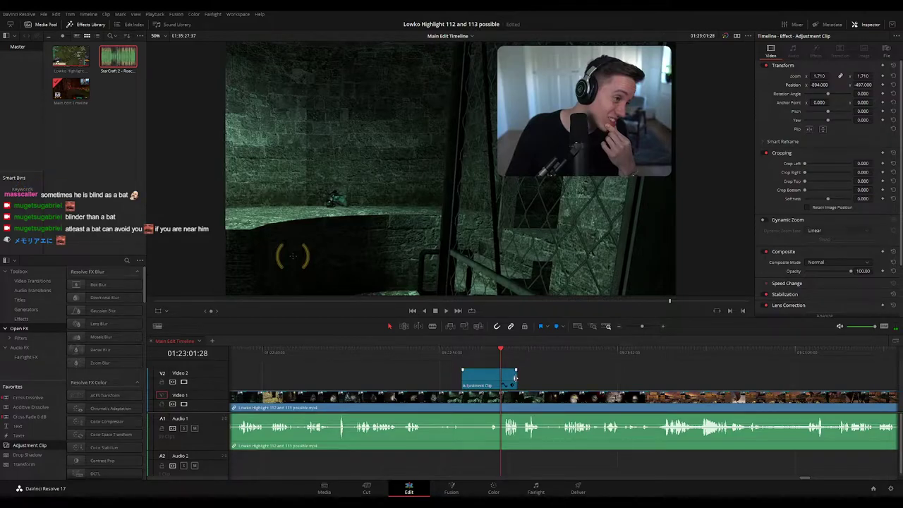
left_click_drag(515, 378, 499, 379)
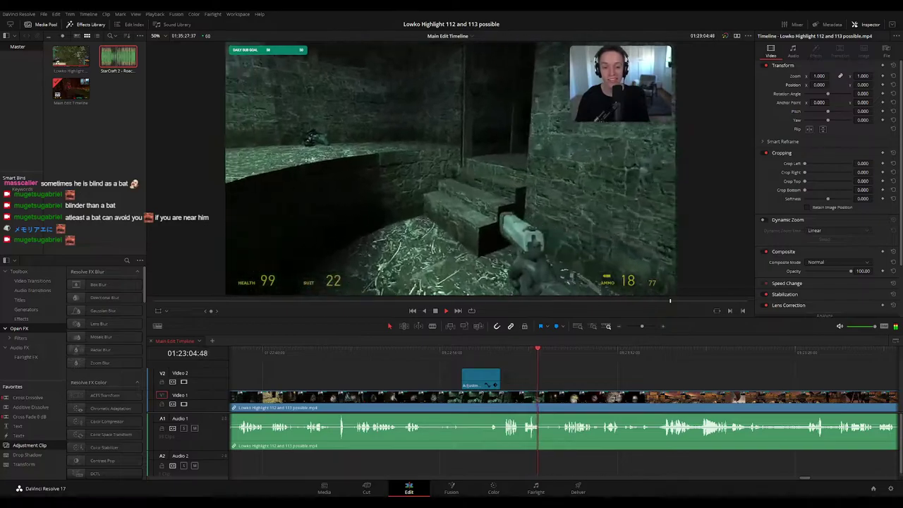
Split the clip at 01:23:14:58, where the boat ride on the water starts, and again shortly after it
left_click_drag(580, 377, 533, 371)
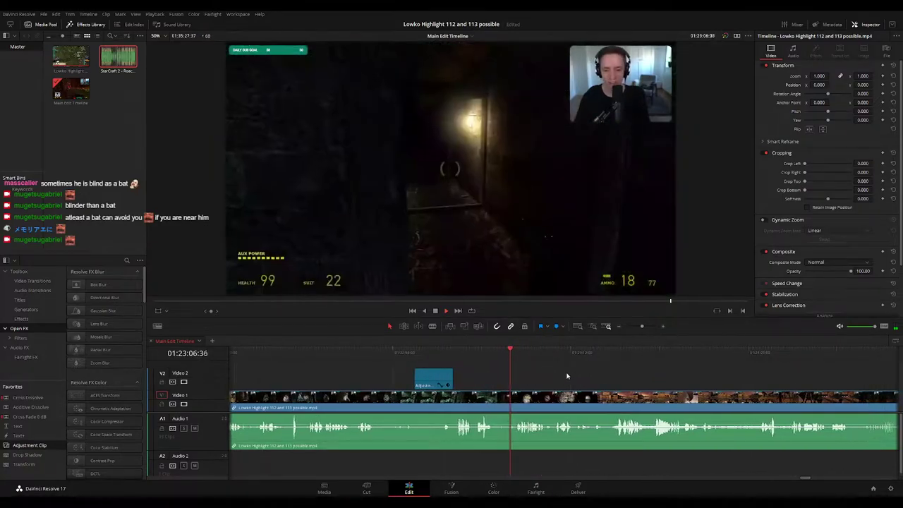
scroll(524, 366, "right", 2)
scroll(529, 369, "right", 5)
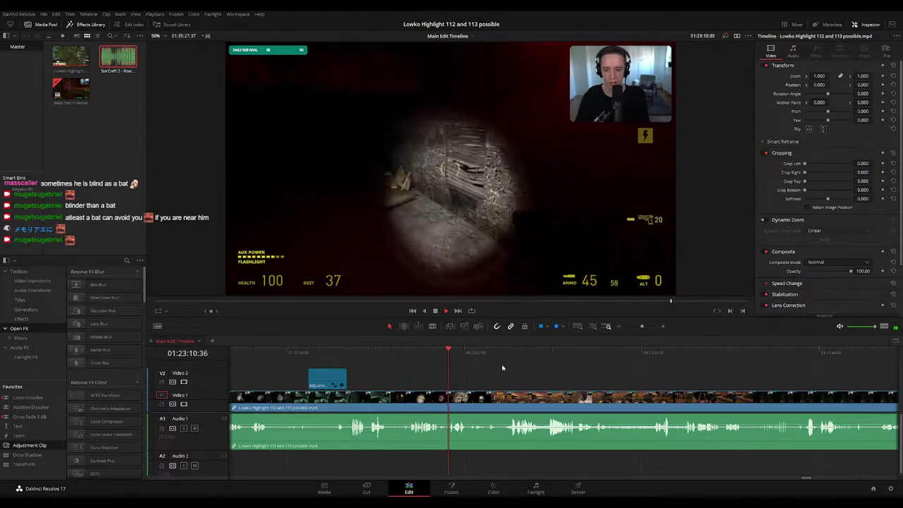
scroll(487, 363, "right", 2)
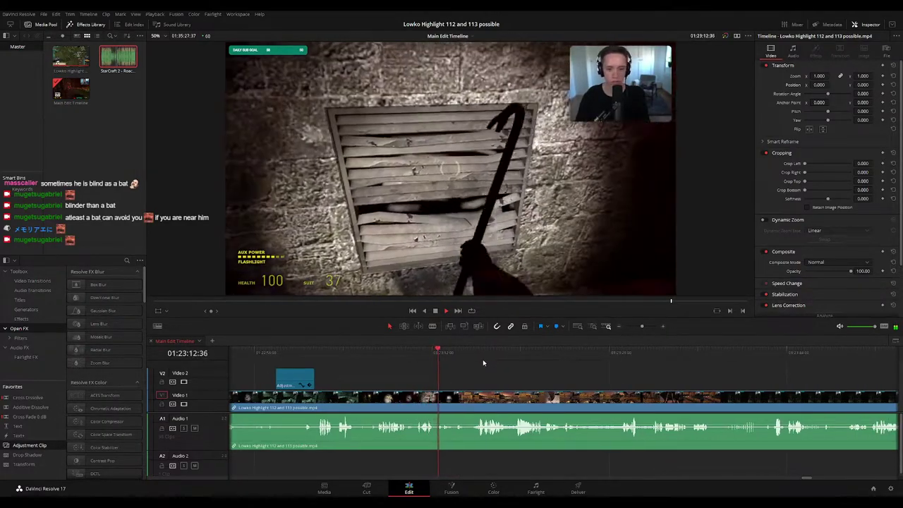
scroll(473, 357, "right", 3)
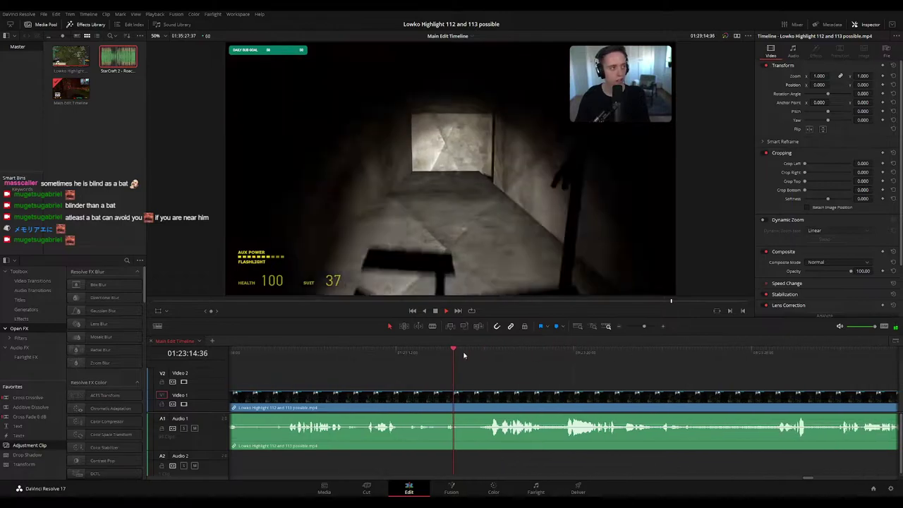
key("space")
key("b")
left_click(464, 397)
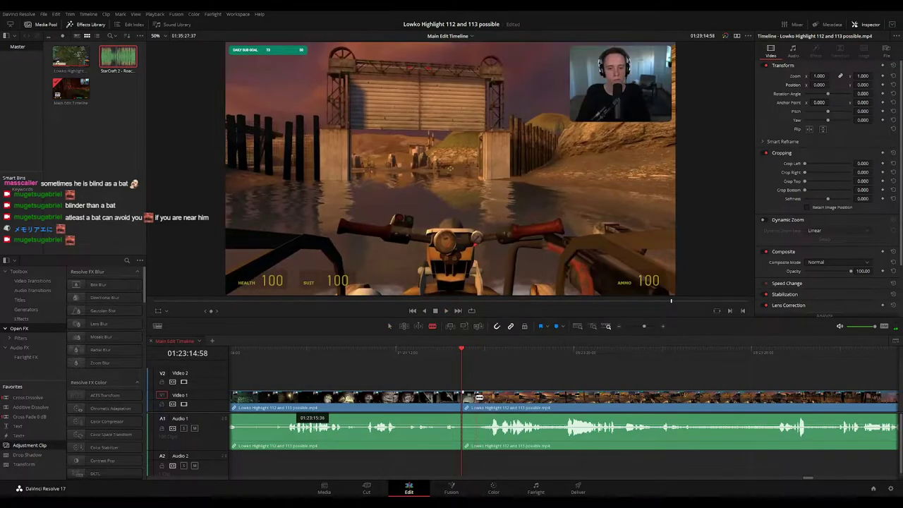
left_click(478, 397)
Delete the short segment at 01:23:14:58 and colour the dark tunnel clip before it orange
key("a")
left_click(470, 401)
left_click(470, 400)
key("BackSpace")
left_click(424, 400)
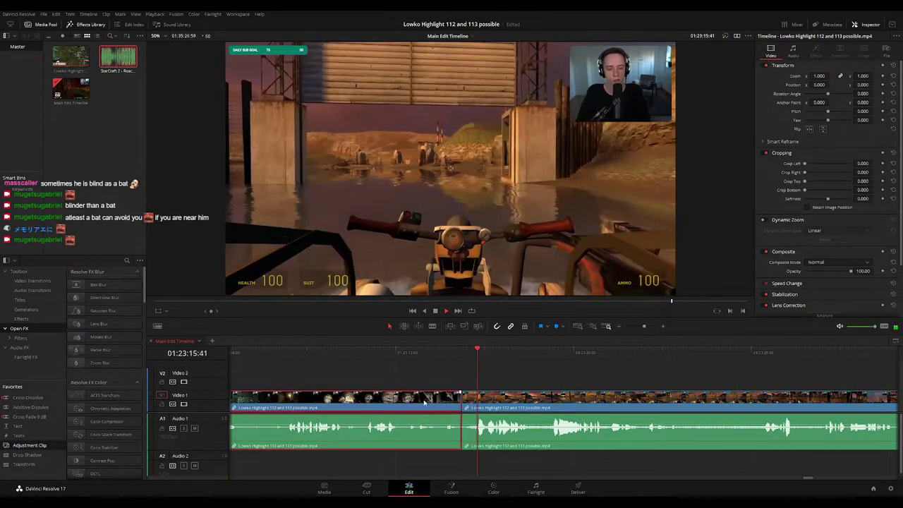
key("F1")
left_click(616, 371)
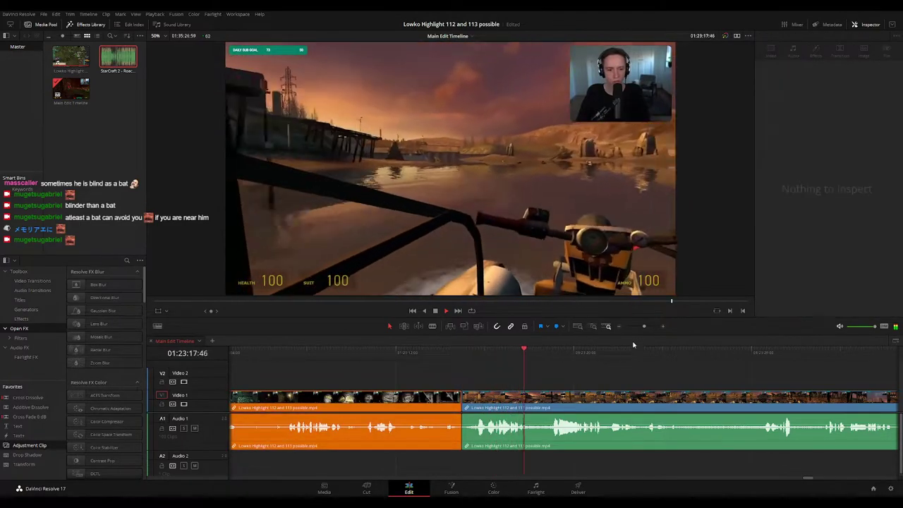
Examine the boat ride, Half-Life 2 menu and science/engineering meme footage to find where the next scene begins
left_click_drag(644, 327, 641, 329)
left_click_drag(637, 380, 529, 366)
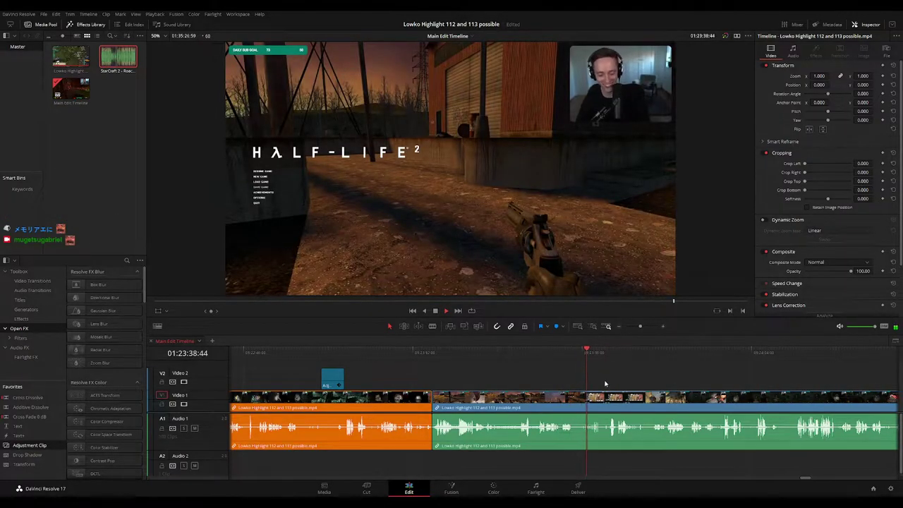
left_click_drag(604, 384, 480, 372)
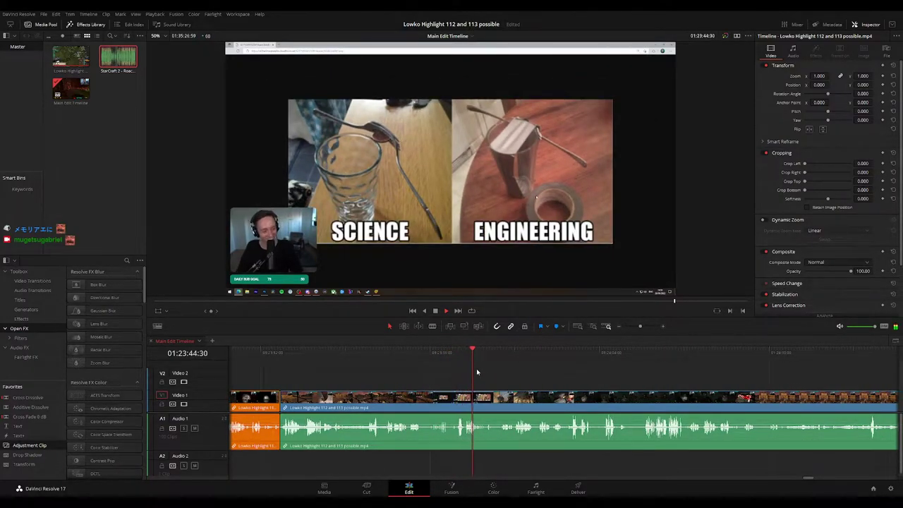
key("ctrl+equal")
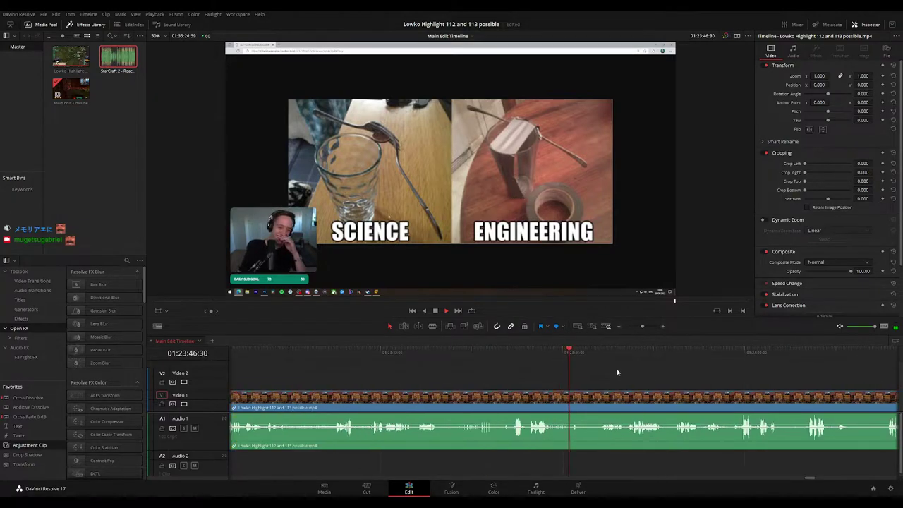
left_click_drag(619, 371, 494, 356)
key("space")
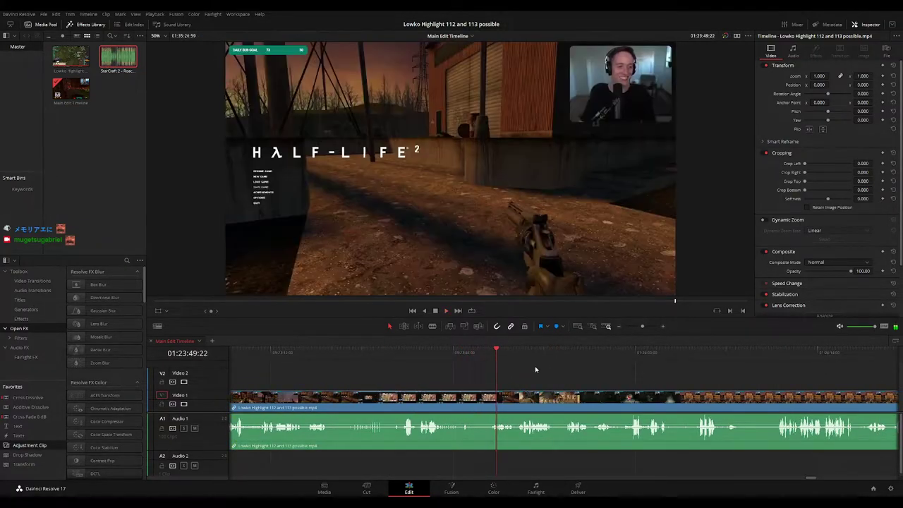
left_click_drag(565, 382, 486, 373)
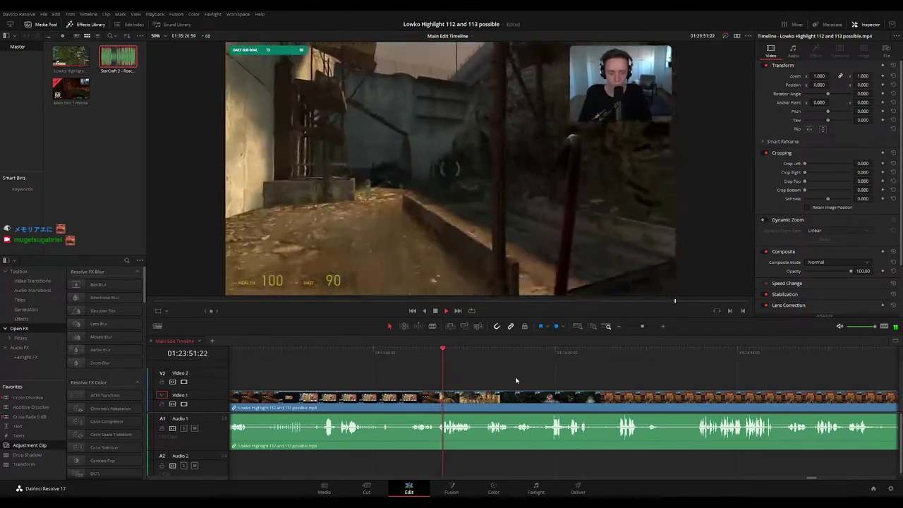
left_click(425, 354)
key("space")
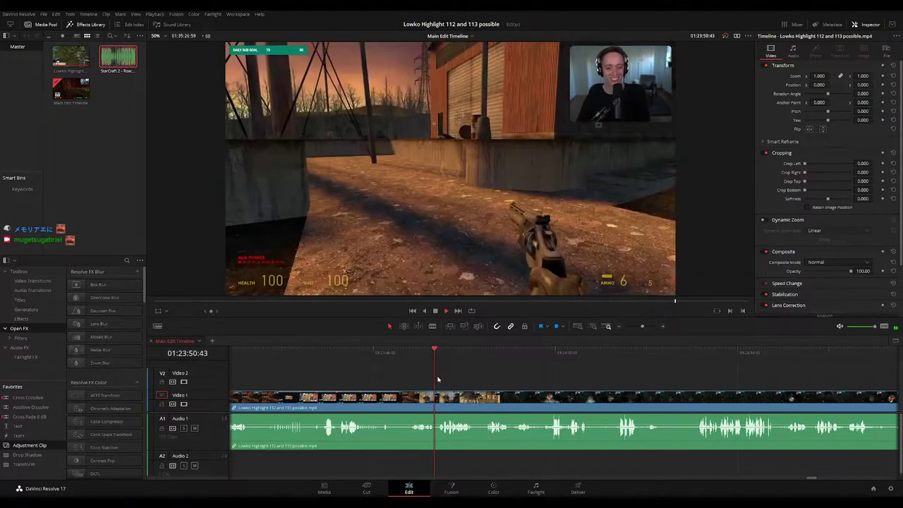
Split the clip at 01:23:50:40, where the crowbar scene beside the concrete buildings starts, and again shortly after it
key("ctrl+equal")
key("ctrl+equal")
key("ctrl+equal")
key("ctrl+equal")
left_click(561, 357)
left_click_drag(561, 356, 556, 358)
key("b")
left_click(556, 395)
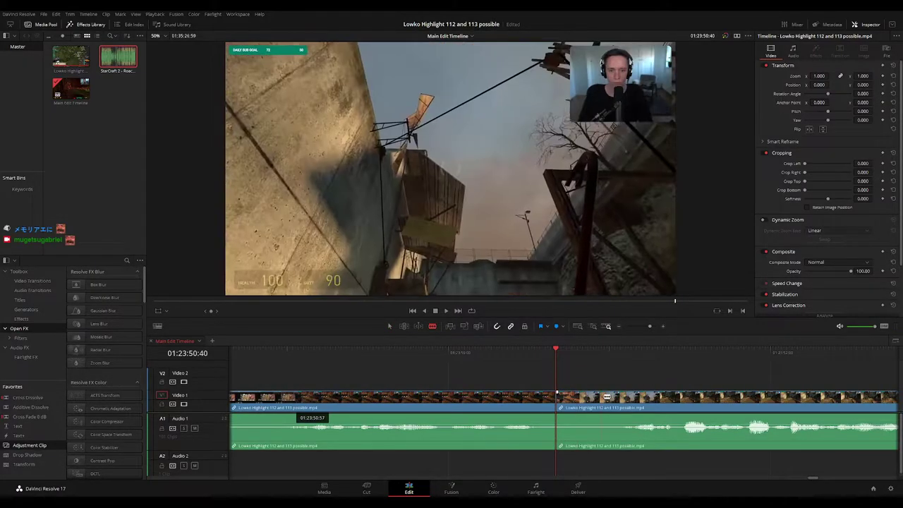
left_click(604, 397)
Delete the short segment at 01:23:50:40 and select the boat and meme clip before the cut
key("a")
left_click(594, 397)
key("Delete")
key("space")
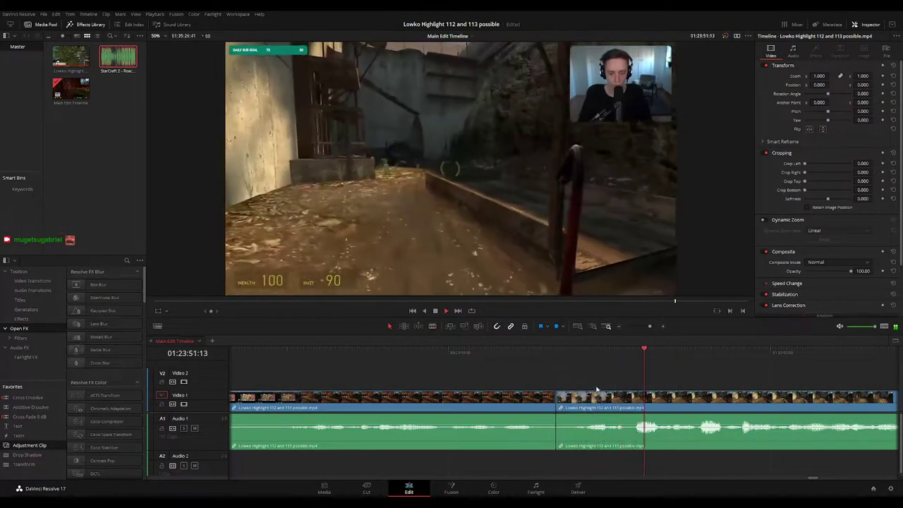
key("ctrl+minus")
key("ctrl+minus")
key("ctrl+minus")
key("ctrl+minus")
left_click(510, 402)
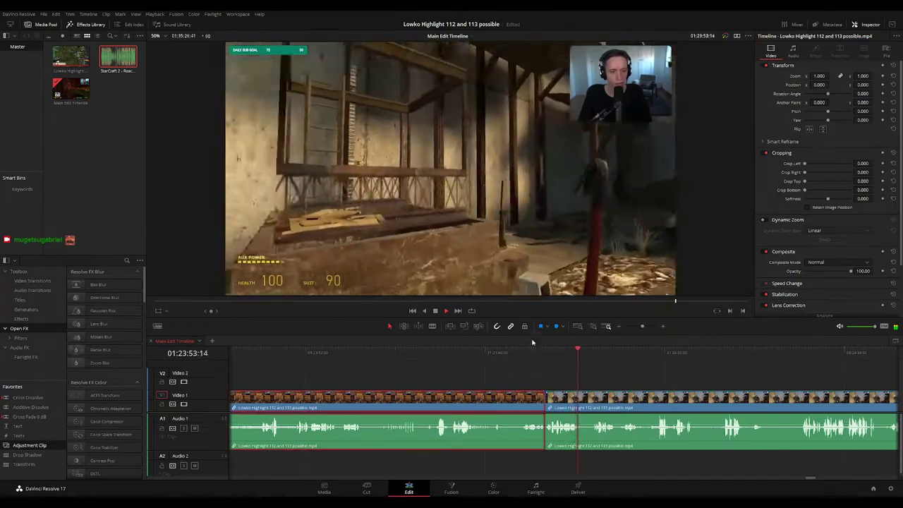
Colour the selected boat and meme clip before the cut at 01:23:50:40 orange
key("1")
left_click_drag(642, 327, 640, 329)
left_click(631, 369)
Examine the crowbar and dark tunnel zombie footage to find where the next scene begins
left_click_drag(632, 369, 464, 370)
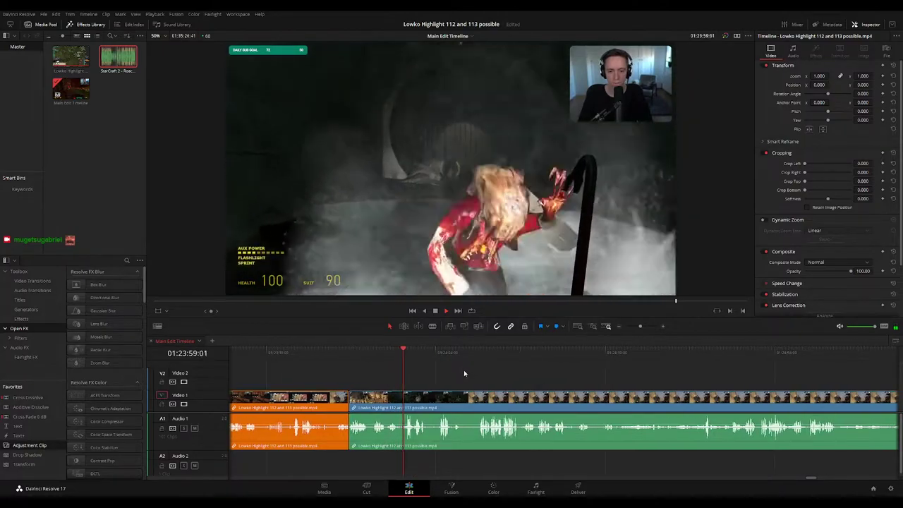
left_click_drag(407, 354, 397, 354)
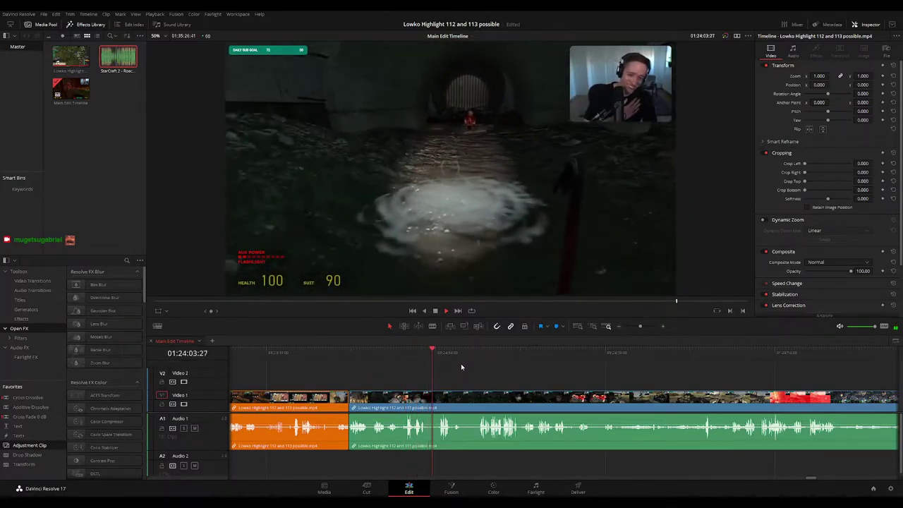
scroll(469, 374, "right", 1)
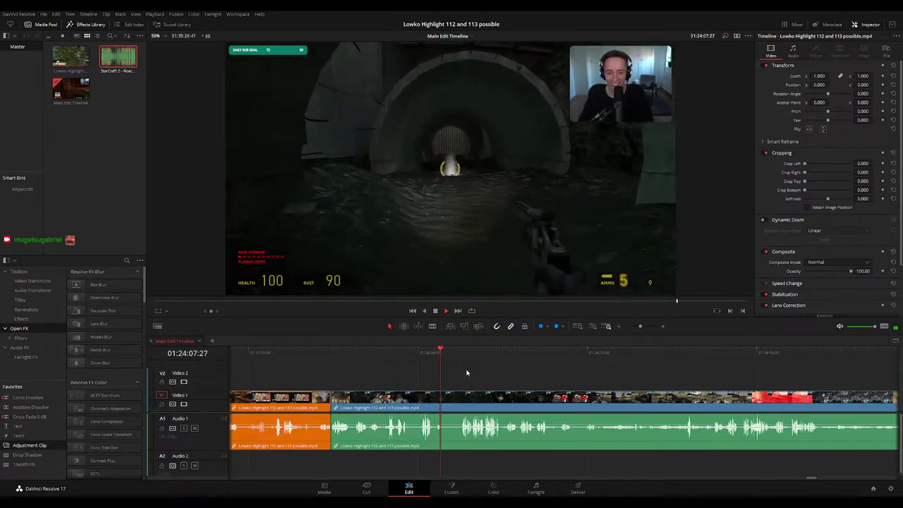
left_click(459, 356)
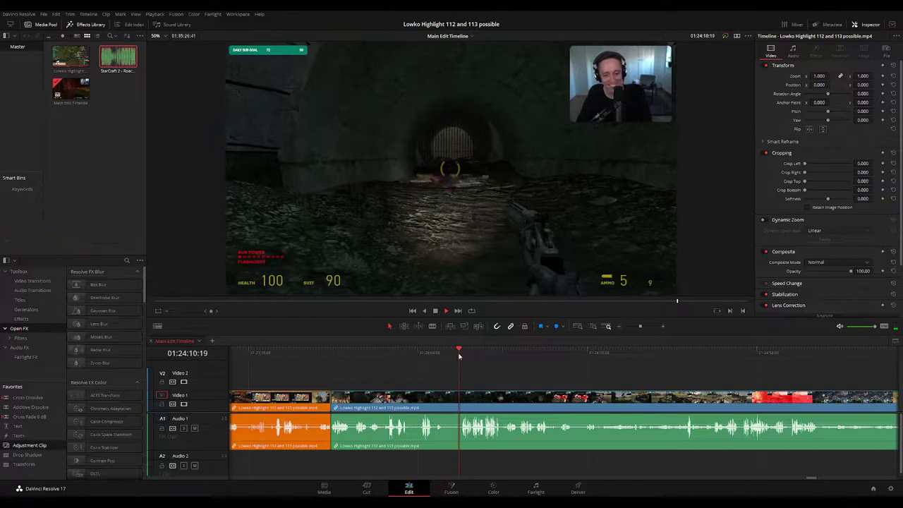
scroll(475, 366, "right", 1)
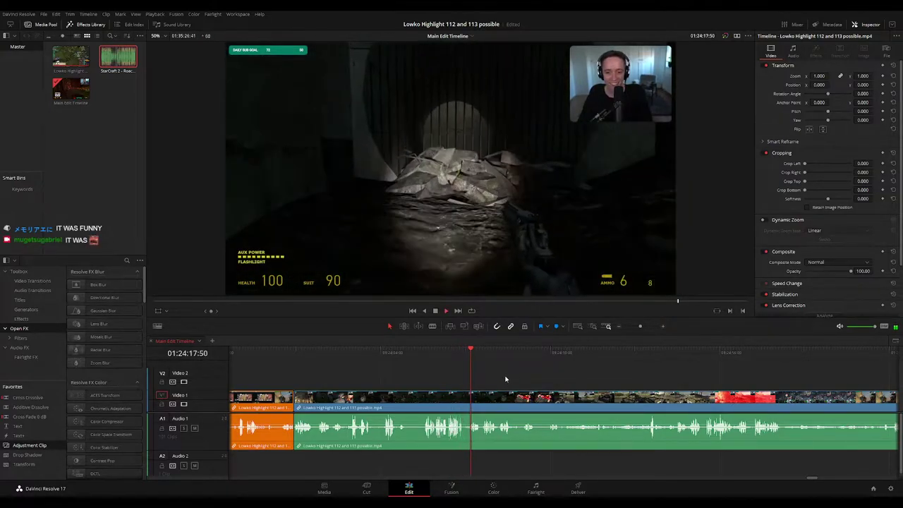
scroll(511, 373, "up", 4)
scroll(578, 385, "up", 1)
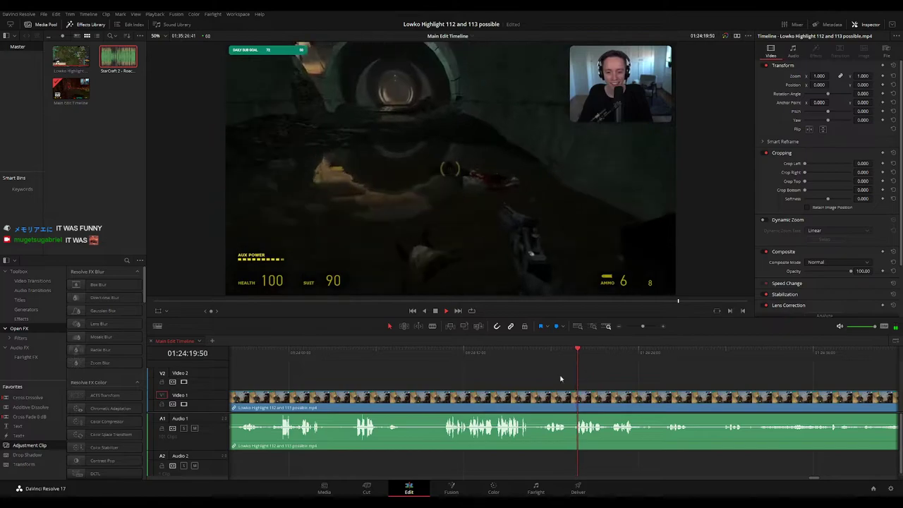
left_click_drag(559, 377, 441, 363)
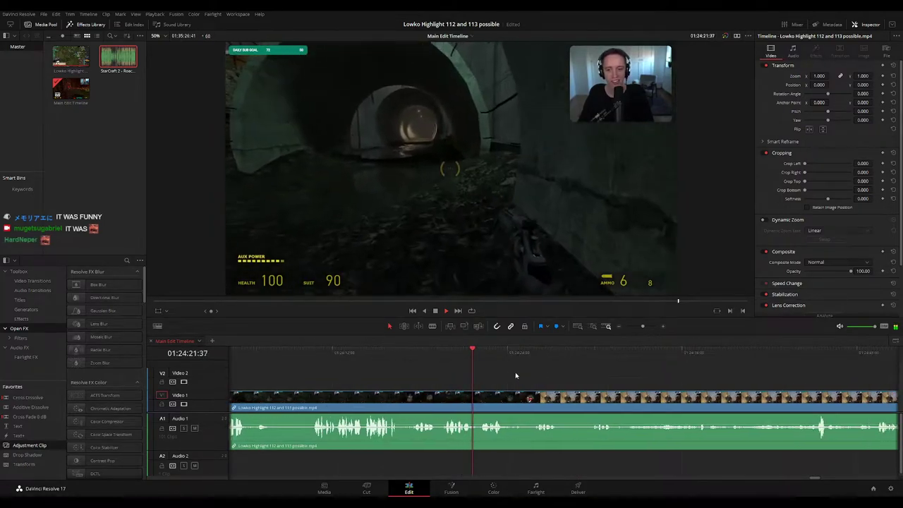
scroll(493, 368, "right", 1)
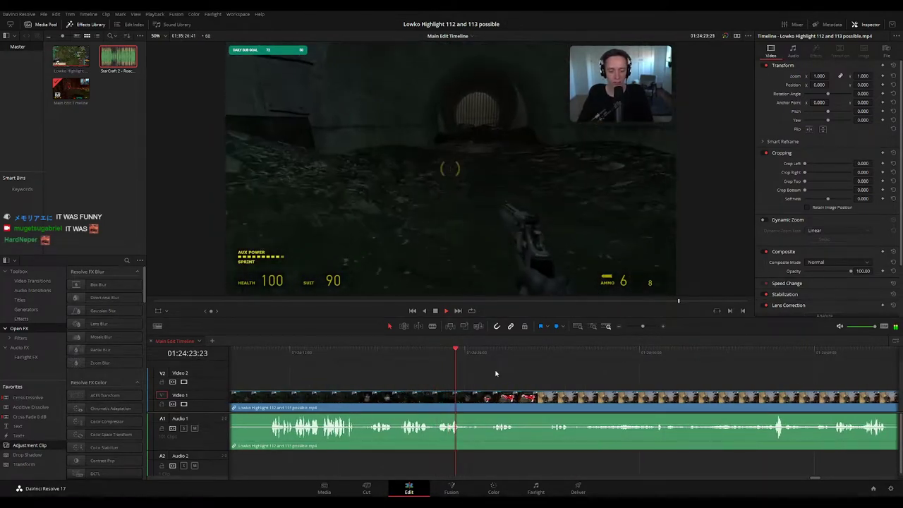
left_click_drag(498, 372, 461, 369)
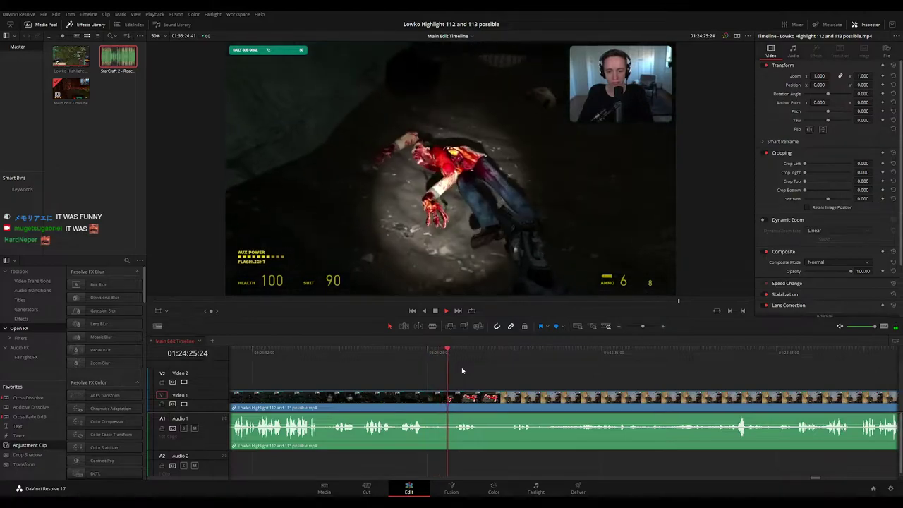
scroll(459, 370, "right", 1)
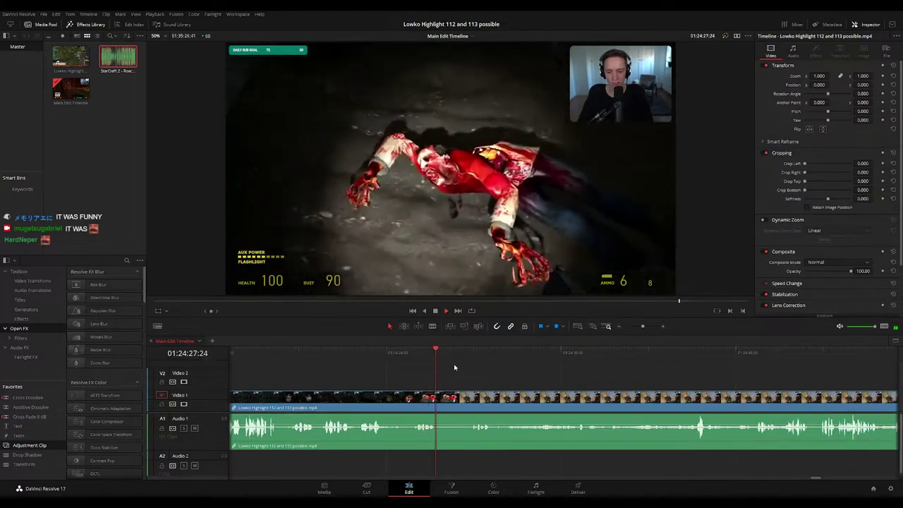
scroll(462, 367, "right", 1)
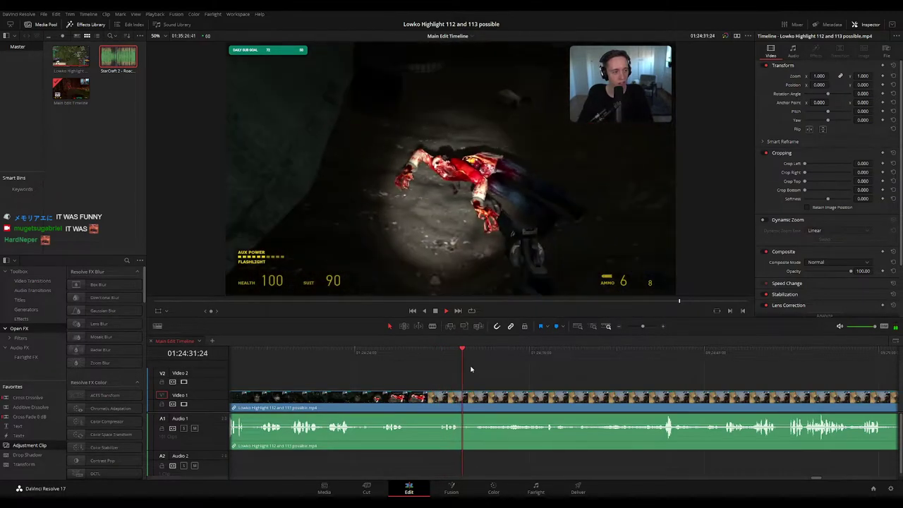
Split the clip at 01:24:32:01, where the boat ride towards the bridge starts, and again shortly after it
key("space")
key("b")
left_click(465, 391)
key("space")
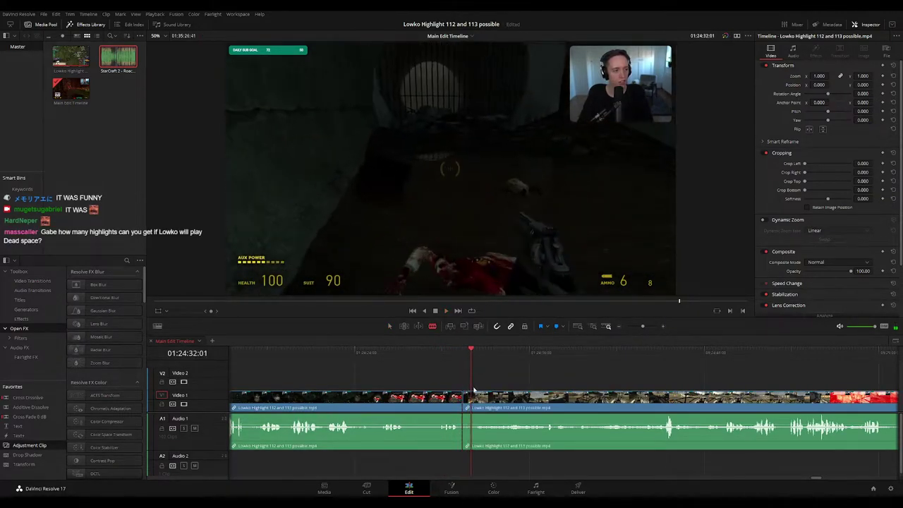
key("ctrl+z")
left_click(474, 395)
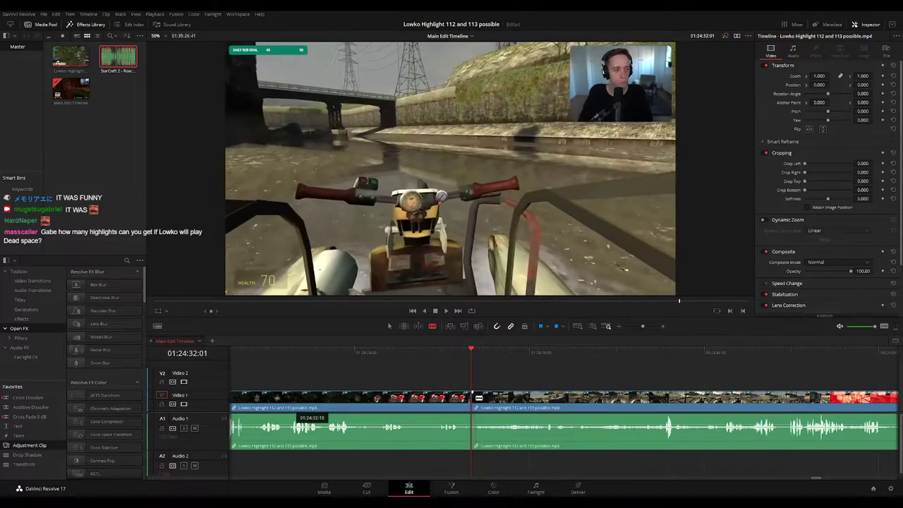
left_click(474, 397)
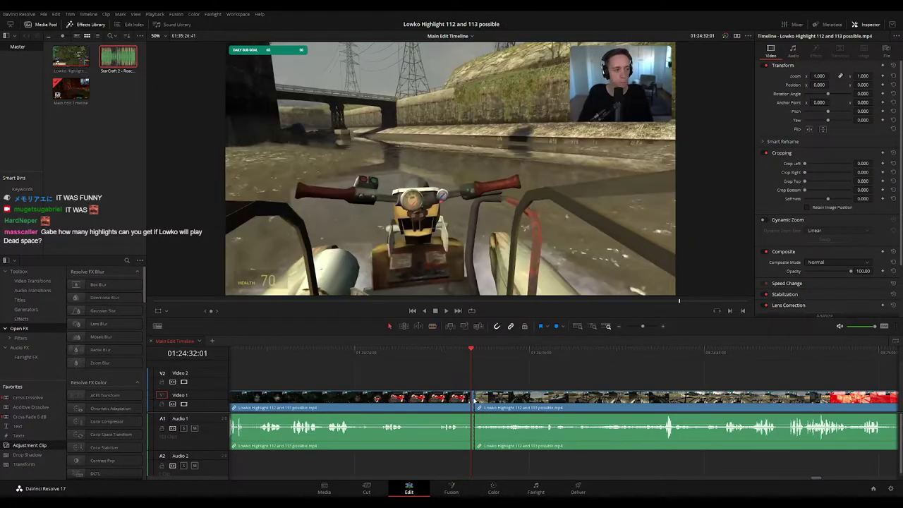
Delete the short segment at 01:24:32:01 and colour the dark tunnel zombie clip before it orange
key("a")
key("q")
scroll(474, 399, "up", 2)
left_click(580, 369)
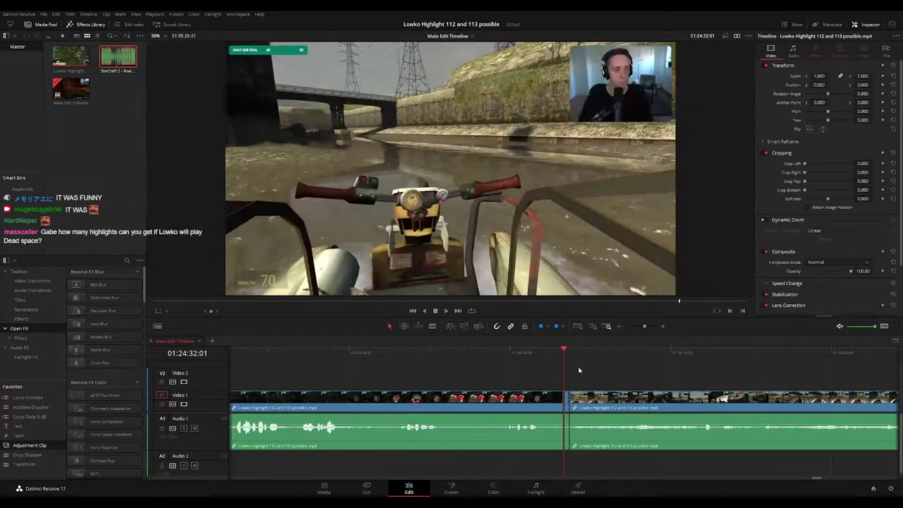
left_click(565, 399)
key("Delete")
key("space")
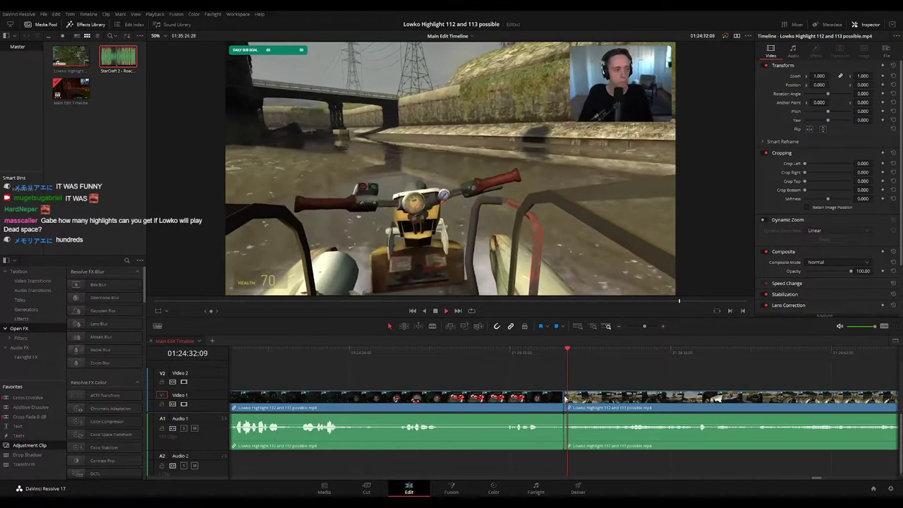
left_click(544, 357)
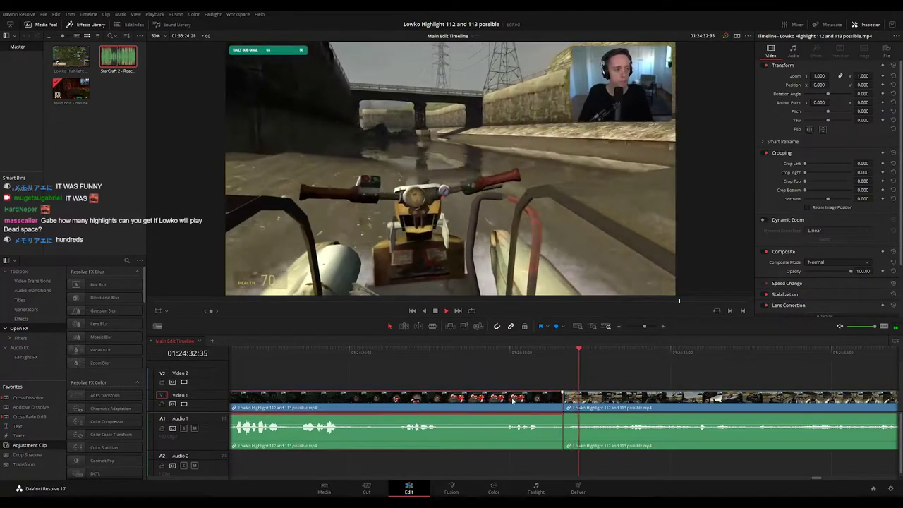
key("1")
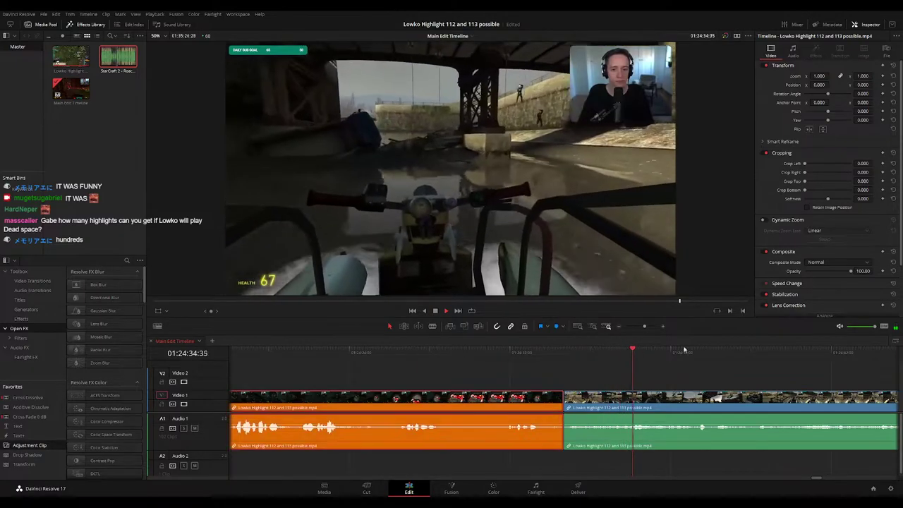
left_click(682, 365)
Examine the boat ride footage and the red death screen to find where the next scene begins
left_click_drag(644, 327, 641, 327)
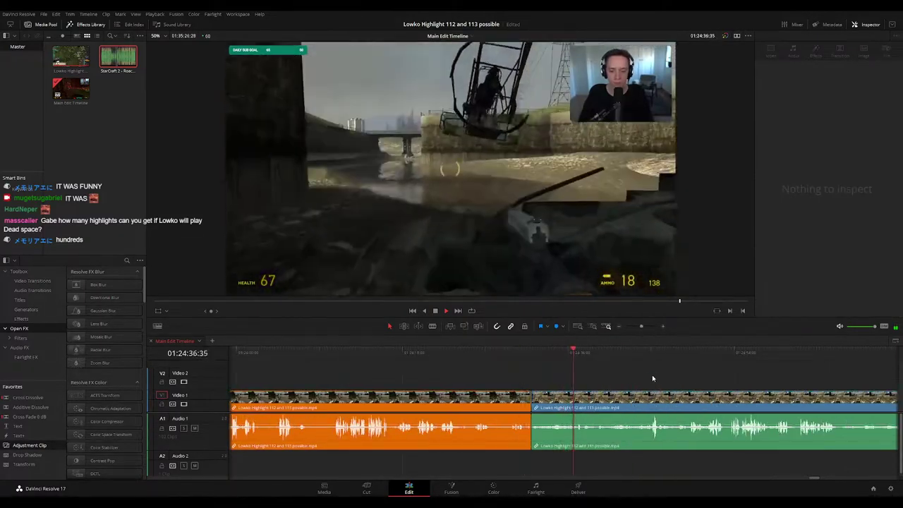
left_click_drag(652, 377, 557, 362)
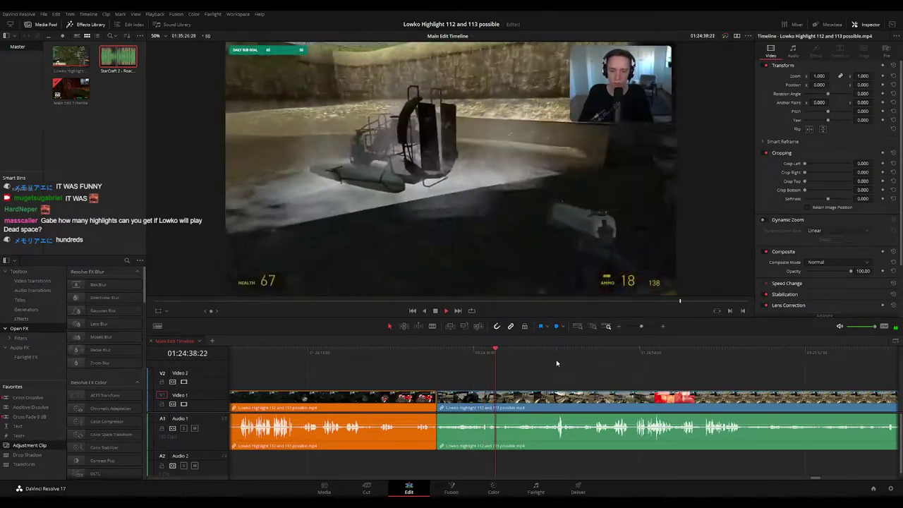
left_click_drag(568, 369, 515, 370)
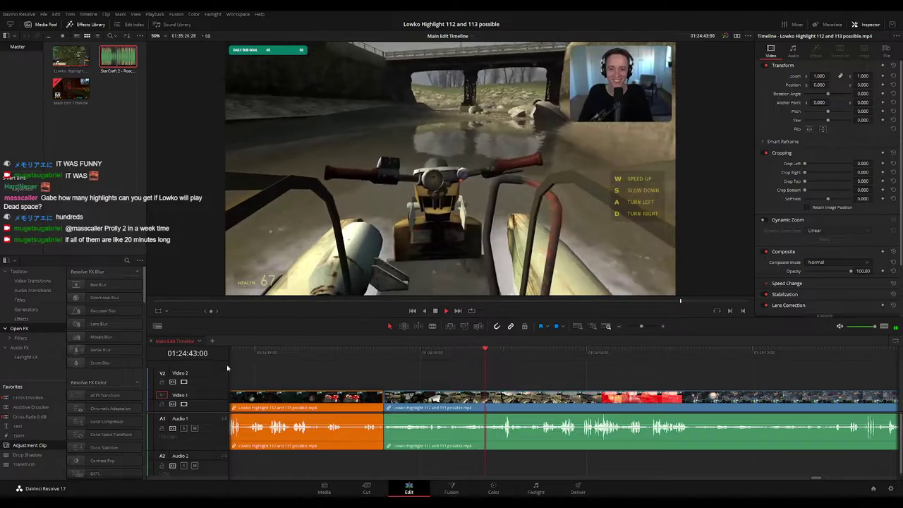
left_click_drag(542, 385, 483, 383)
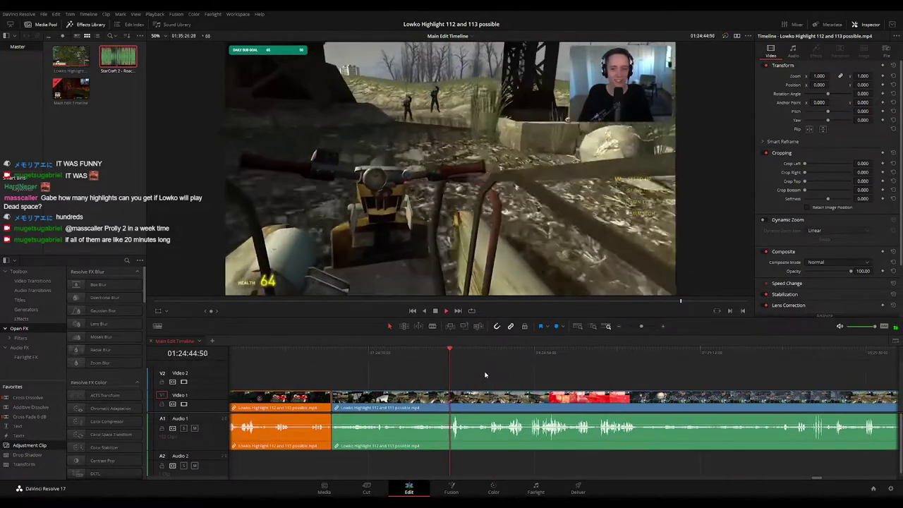
scroll(543, 379, "right", 1)
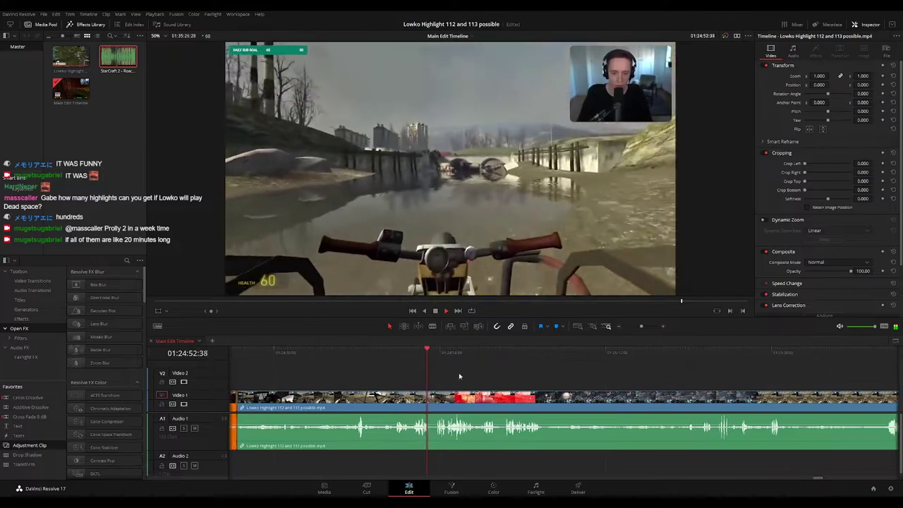
scroll(458, 372, "right", 1)
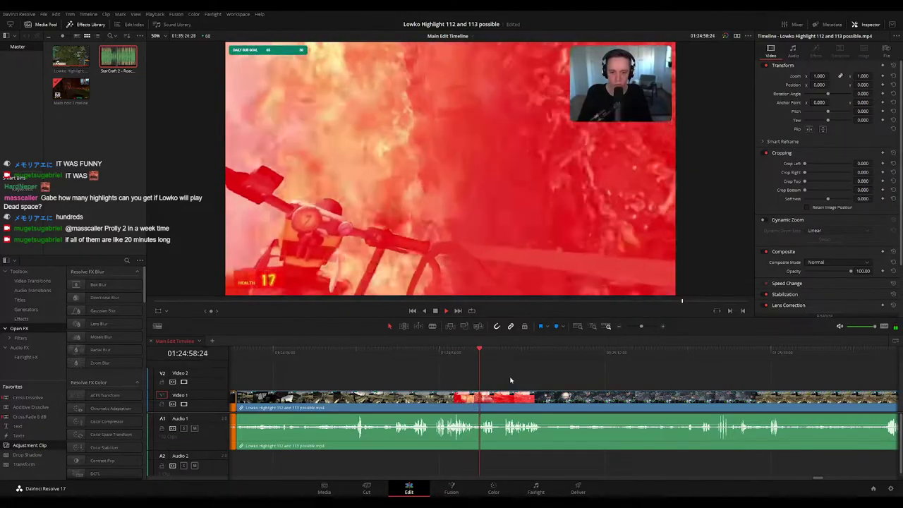
scroll(508, 379, "right", 1)
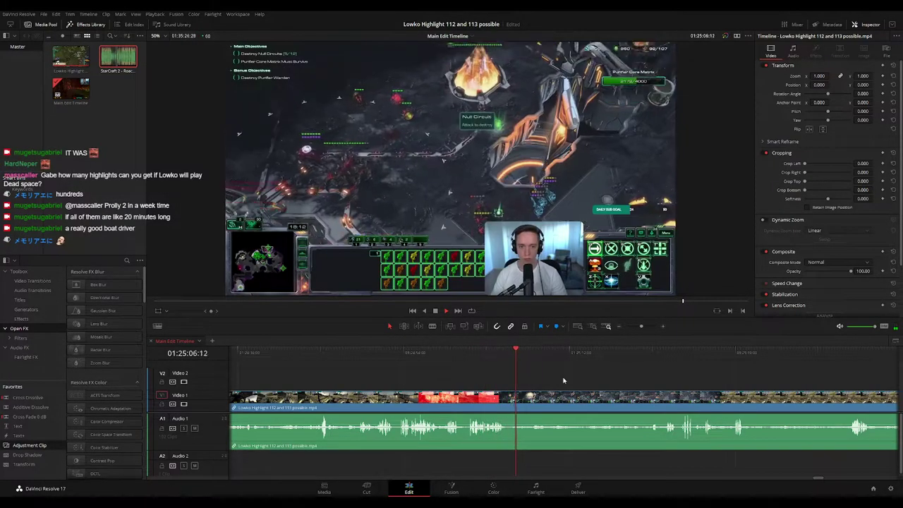
Split the clip at 01:25:05:26, where the StarCraft mission starts, and again shortly after it
left_click(493, 352)
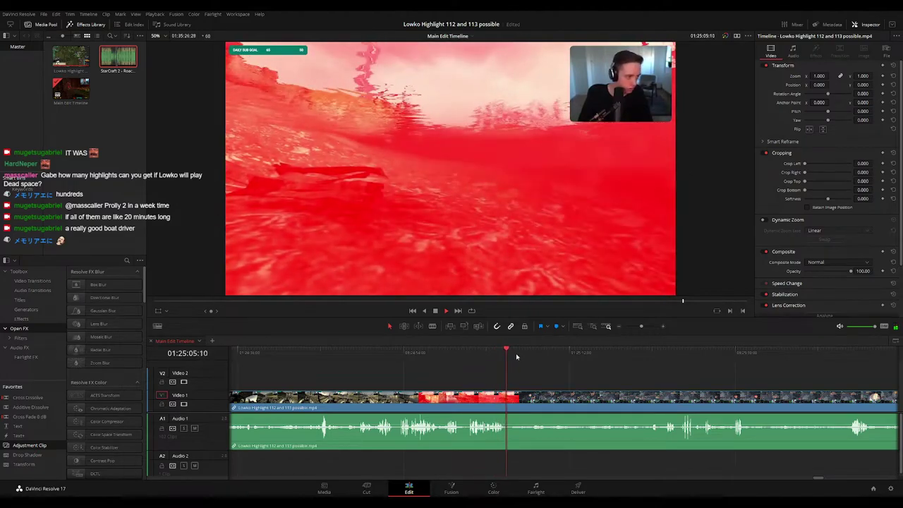
key("space")
scroll(595, 382, "up", 1)
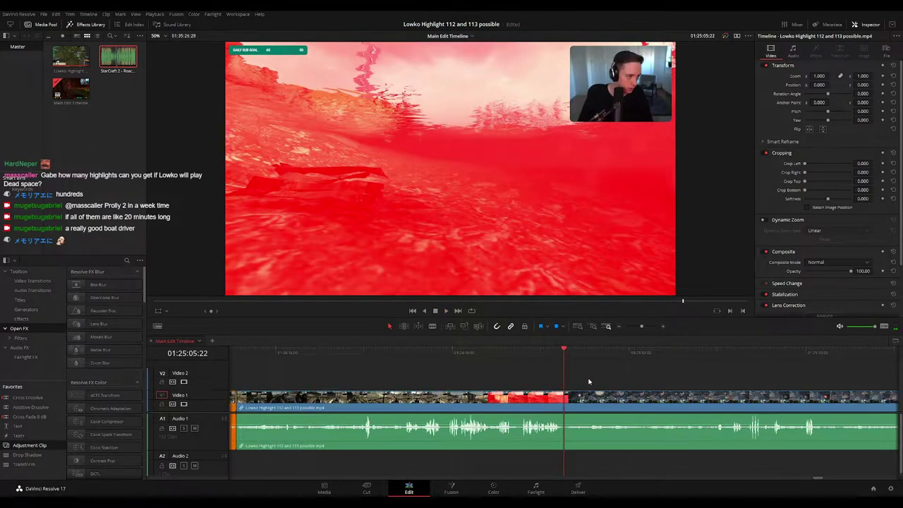
scroll(589, 381, "up", 5)
left_click(569, 355)
key("b")
left_click(569, 399)
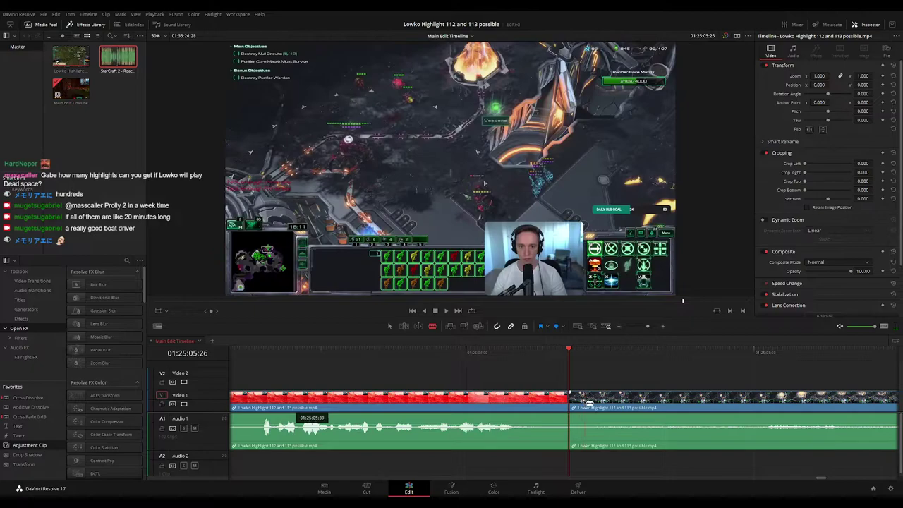
left_click(585, 402)
Delete the short segment at 01:25:05:26 and colour the boat ride clip before it orange
key("a")
key("Delete")
key("space")
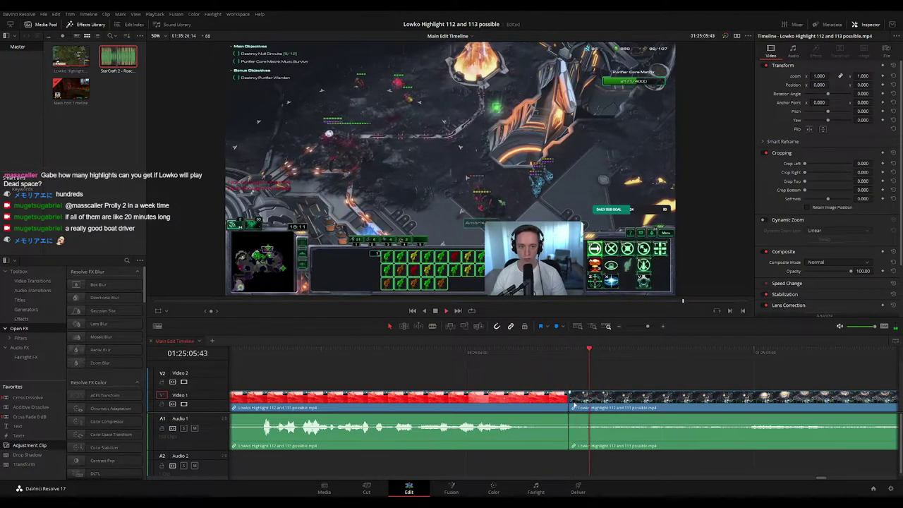
left_click_drag(647, 327, 640, 328)
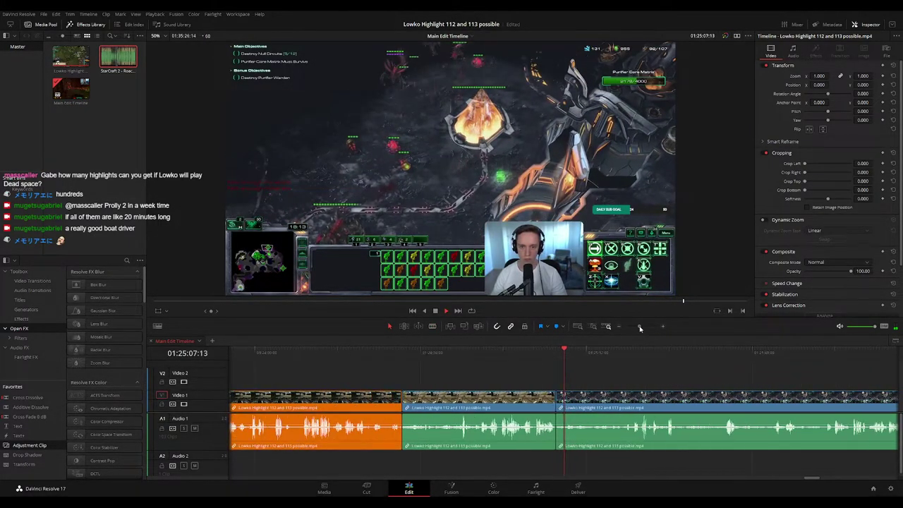
left_click(518, 399)
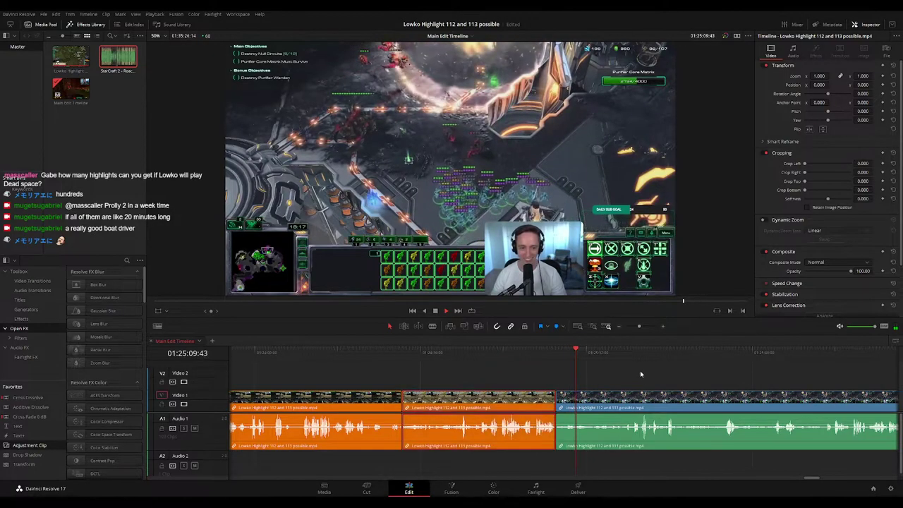
left_click(641, 372)
Examine the StarCraft mission footage after 01:25:09 to find where it cuts to the next scene
left_click_drag(653, 378, 480, 365)
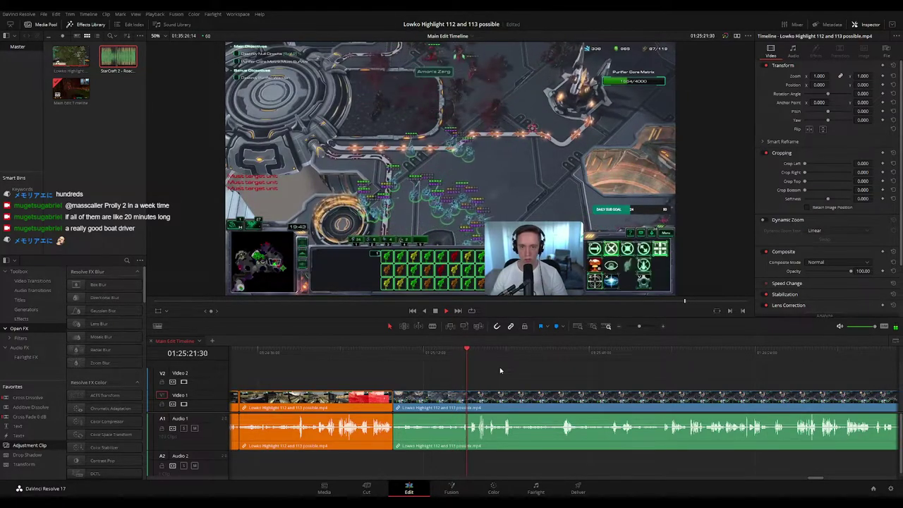
scroll(510, 372, "up", 1)
scroll(501, 370, "right", 3)
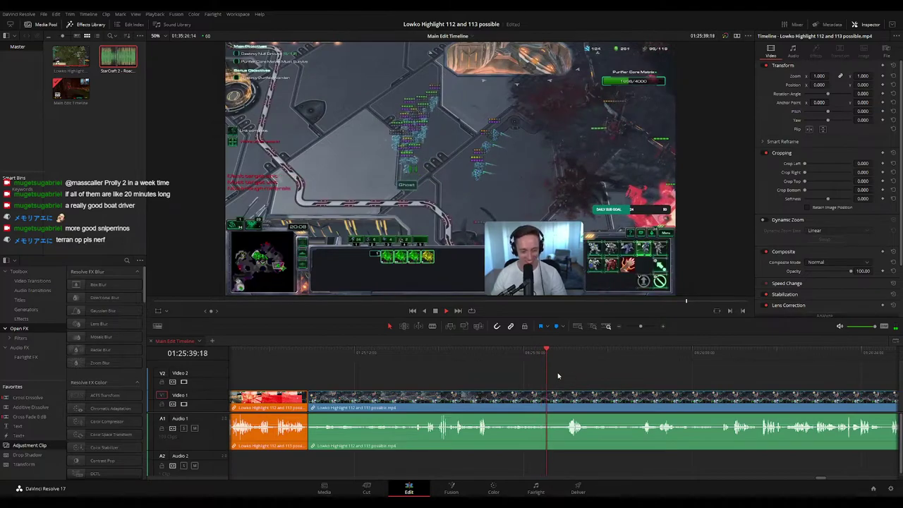
left_click_drag(579, 375, 520, 374)
scroll(511, 381, "right", 2)
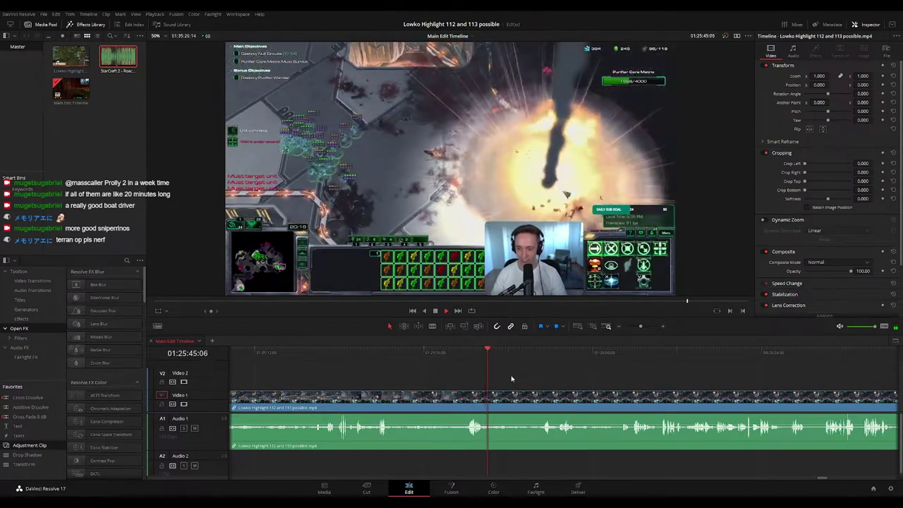
scroll(500, 373, "right", 2)
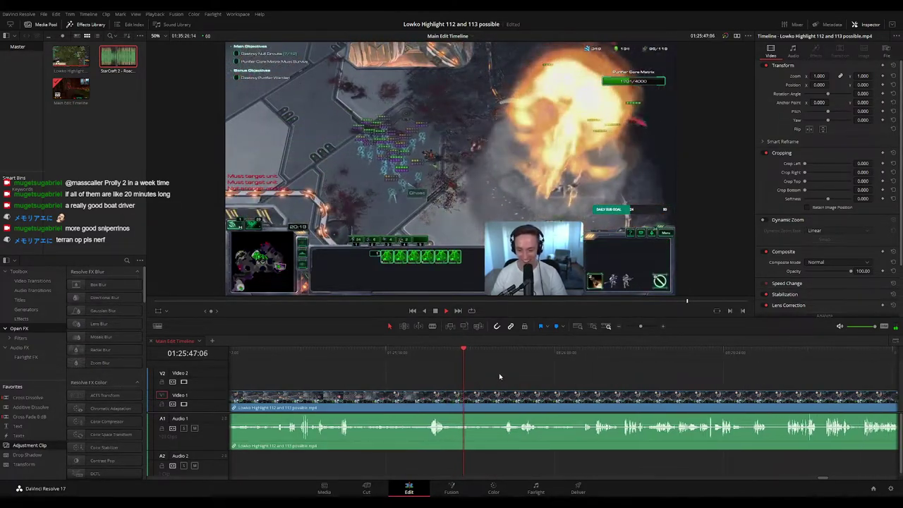
left_click(485, 356)
left_click_drag(487, 358, 477, 358)
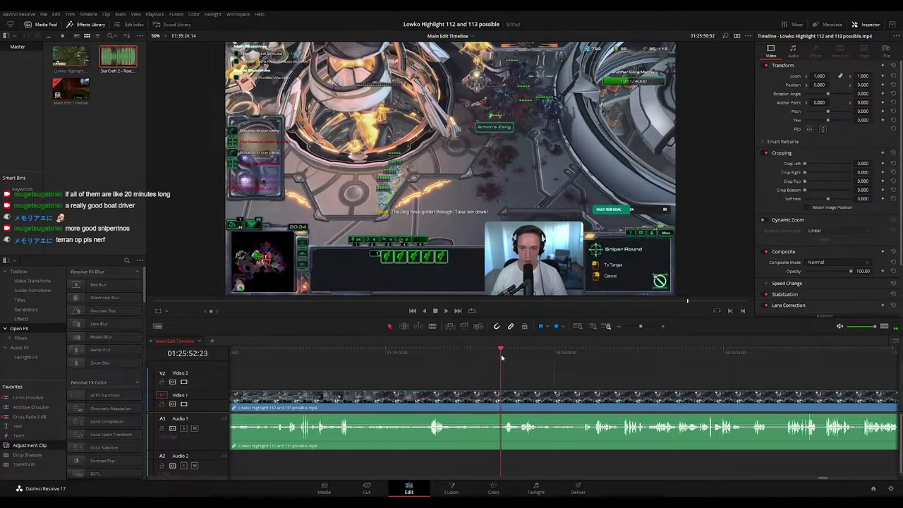
scroll(515, 373, "right", 2)
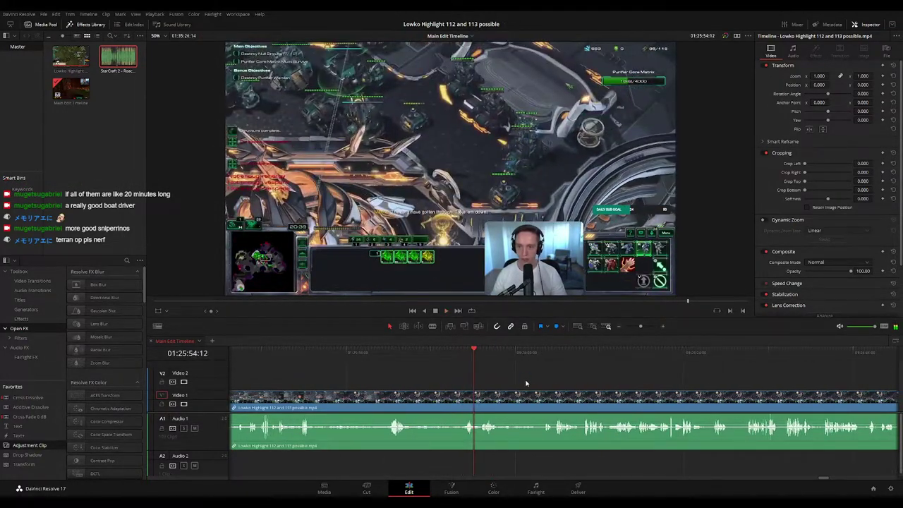
key("space")
scroll(526, 383, "up", 2)
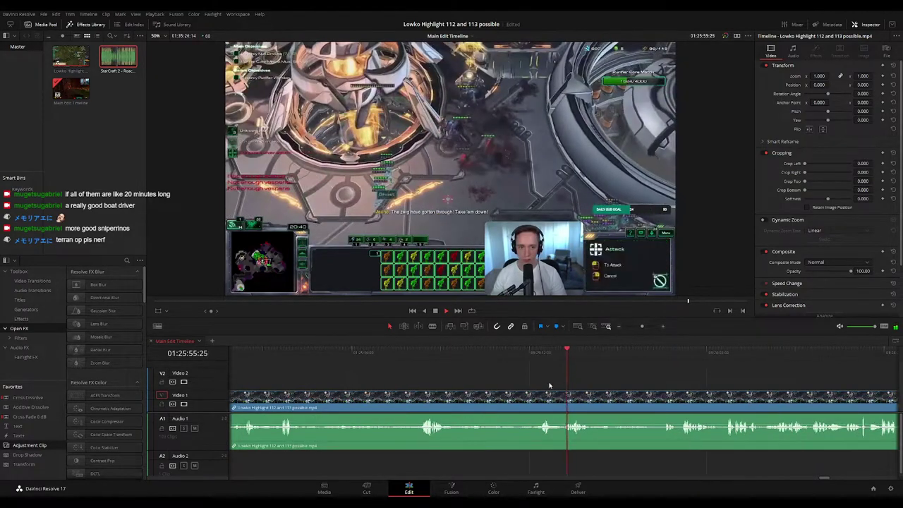
scroll(475, 368, "right", 3)
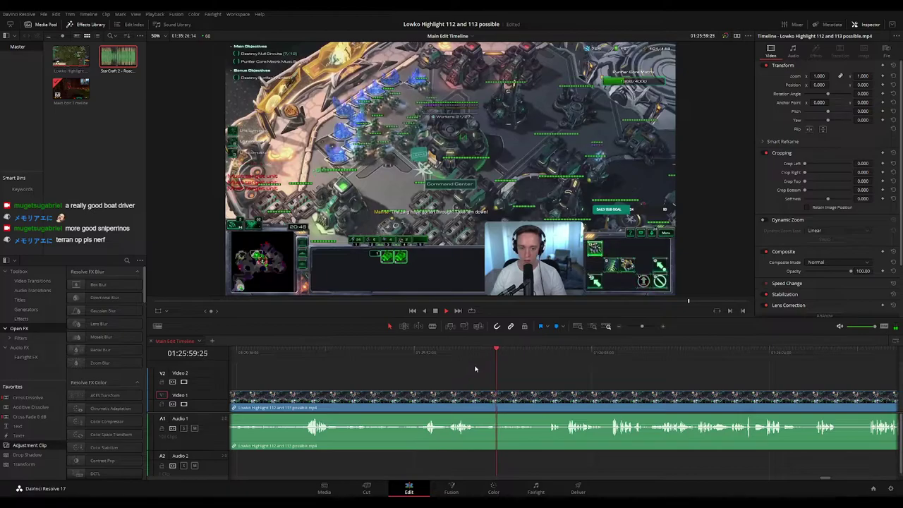
left_click_drag(534, 374, 481, 354)
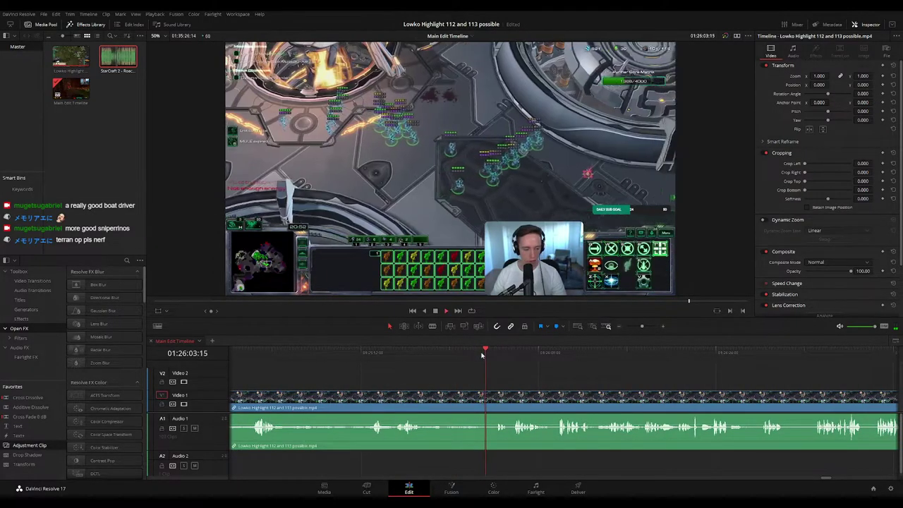
left_click(498, 356)
left_click_drag(544, 370, 494, 371)
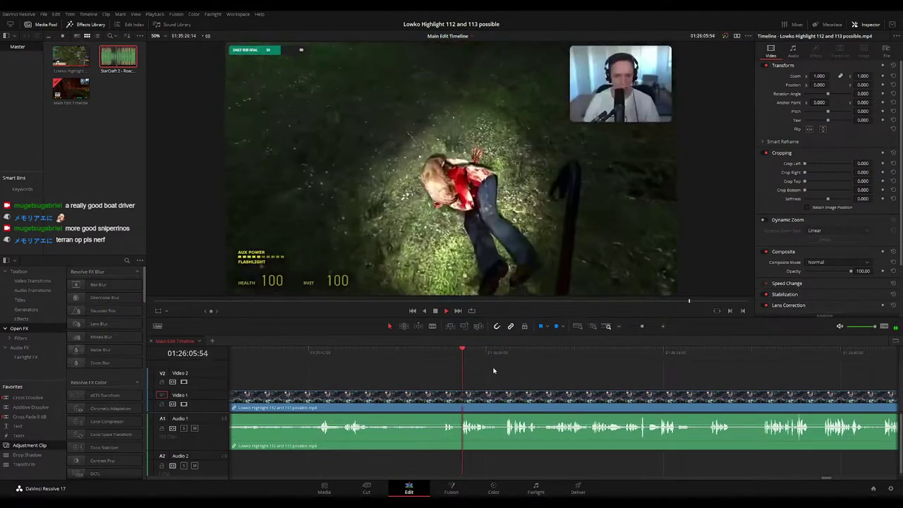
Split the clip at about 01:26:05:21, where the StarCraft footage ends, and delete the short segment following the cut
left_click(445, 356)
key("space")
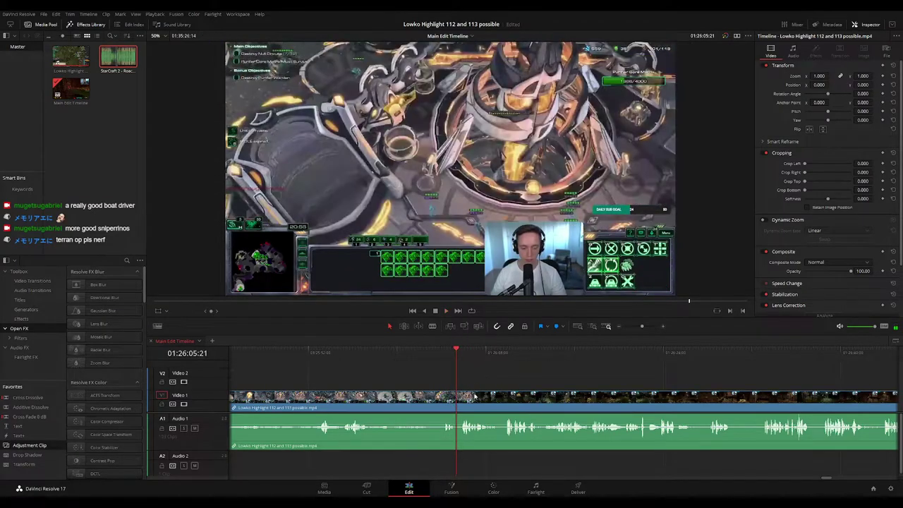
scroll(549, 392, "up", 3)
key("ctrl+b")
left_click_drag(564, 396, 571, 397)
key("Delete")
Colour the StarCraft mission clip before the new cut blue
key("space")
left_click(542, 401)
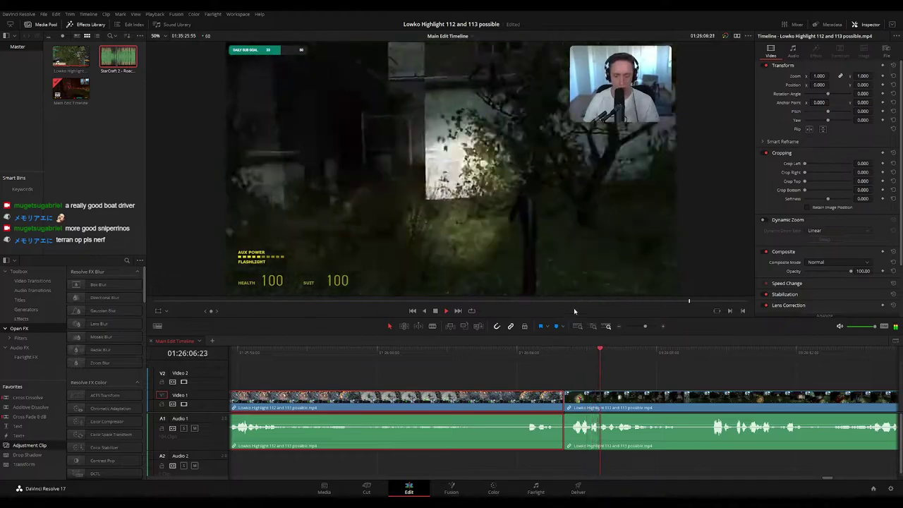
left_click(691, 367)
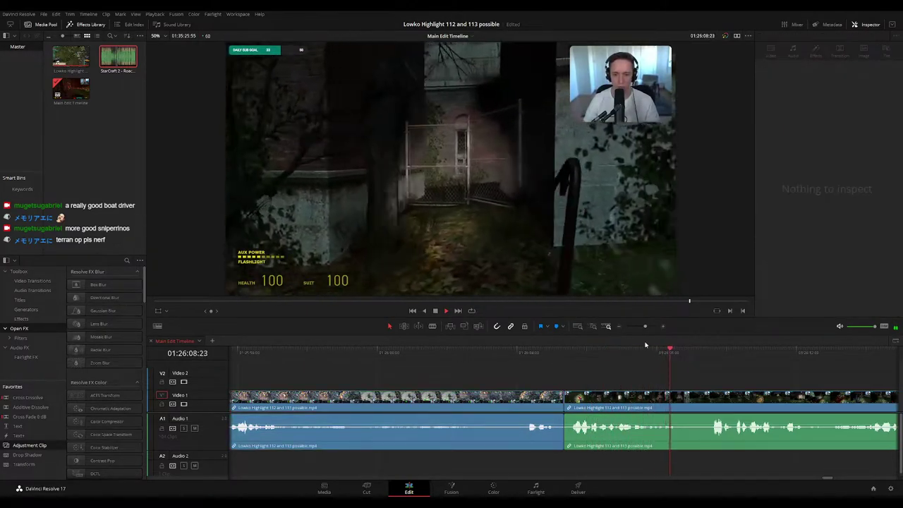
Isolate the short segment starting at about 01:26:42 in the dark sawmill footage and delete it, closing the gap
left_click_drag(644, 326, 641, 329)
left_click_drag(618, 380, 512, 369)
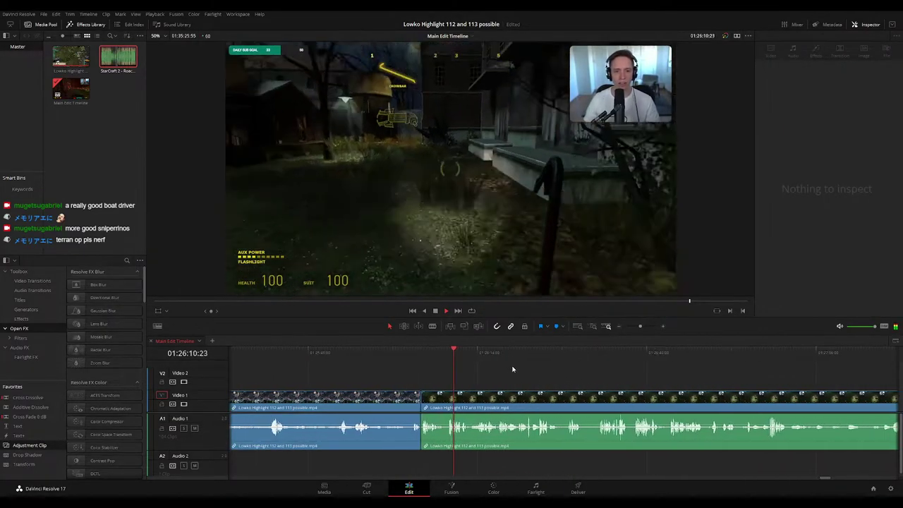
left_click_drag(573, 388, 447, 373)
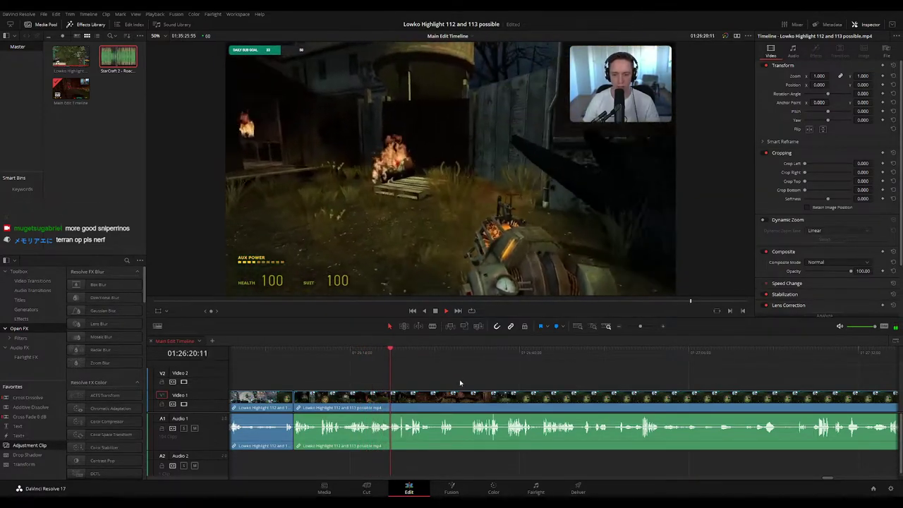
scroll(440, 383, "up", 4)
left_click_drag(596, 379, 430, 363)
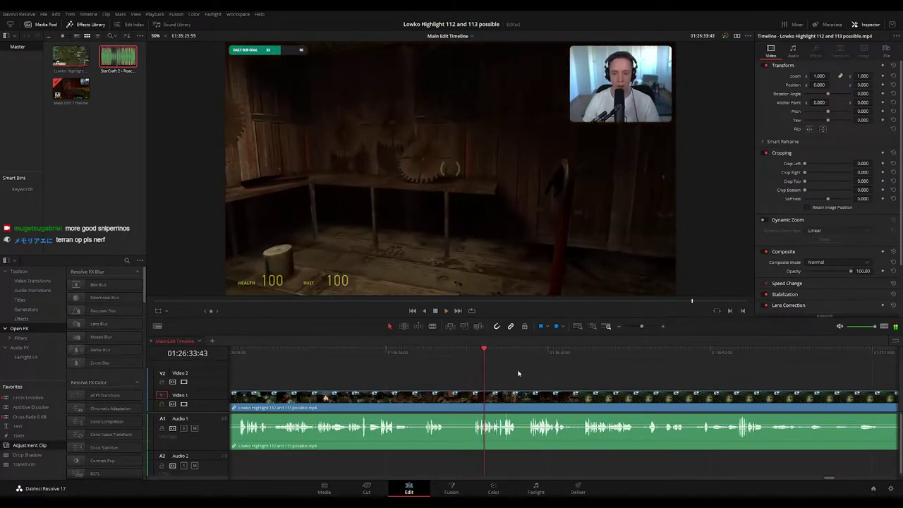
left_click_drag(552, 376, 460, 370)
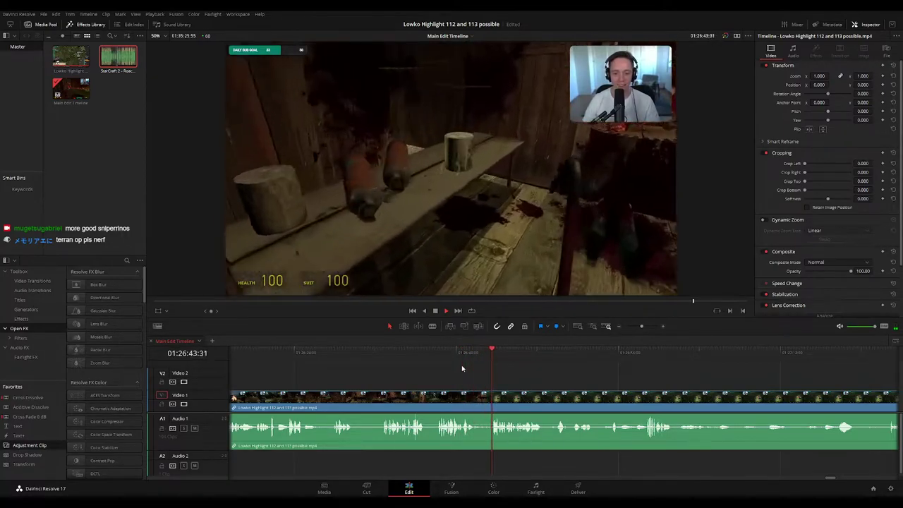
key("b")
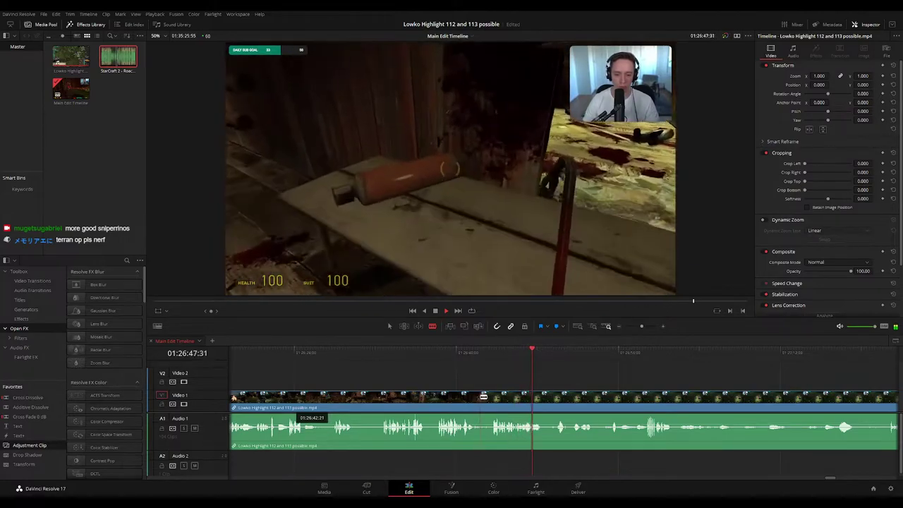
left_click(476, 396)
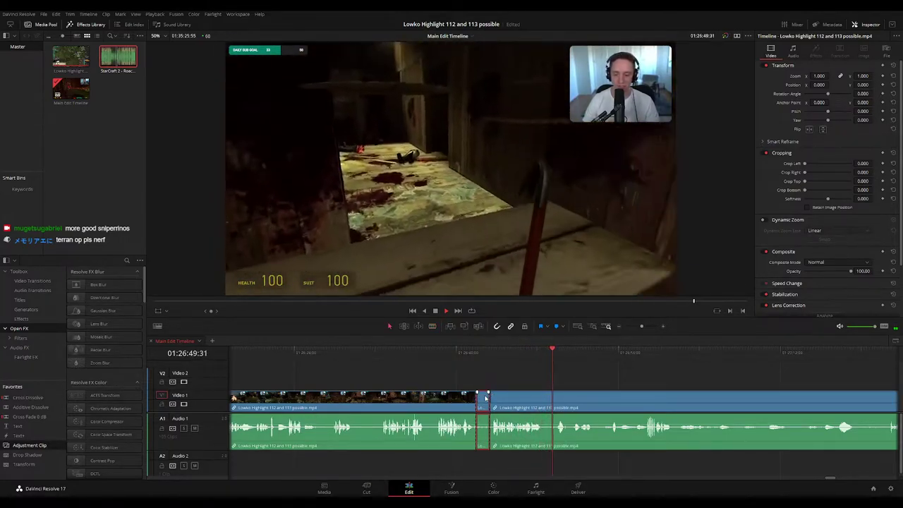
key("a")
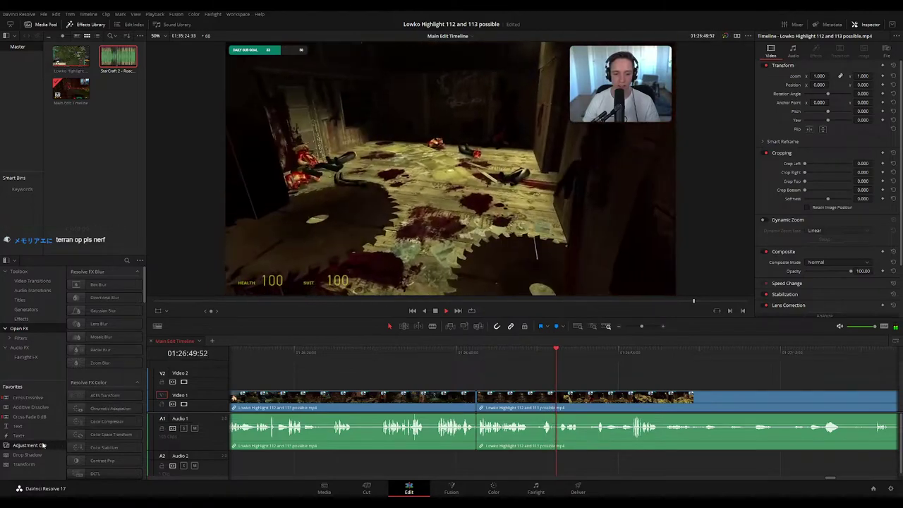
Add a Cross Fade 0 dB at the audio cut near 01:26:42 and colour the clip before it orange
left_click(475, 435)
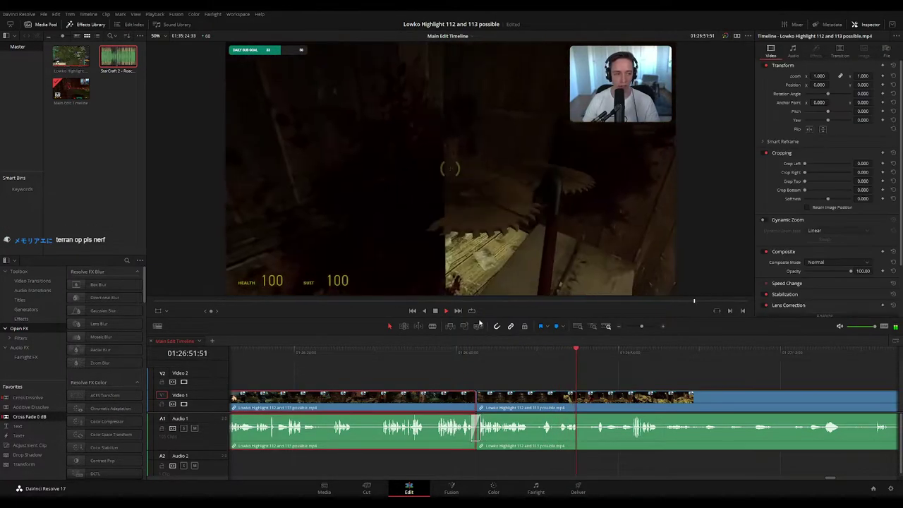
key("1")
key("space")
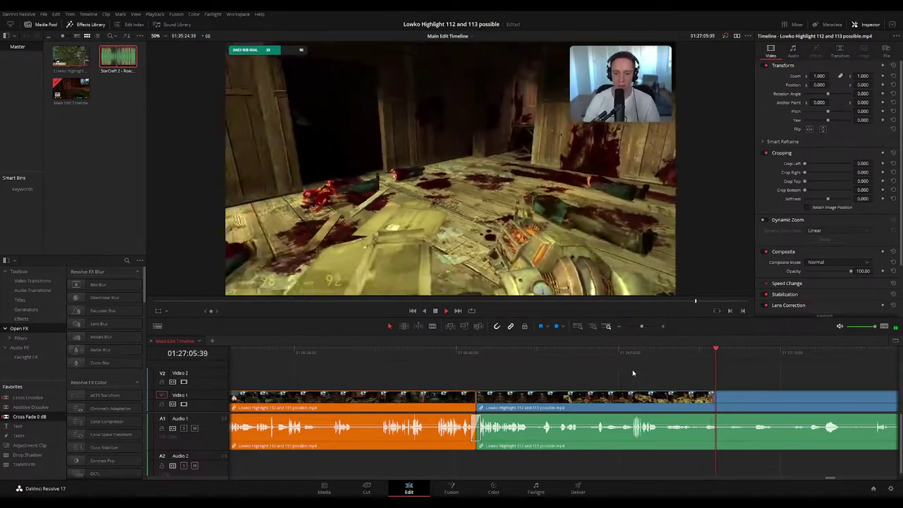
Examine the blood-stained sawmill room footage from 01:27:07 onward to find the next scene change
left_click_drag(754, 365, 547, 355)
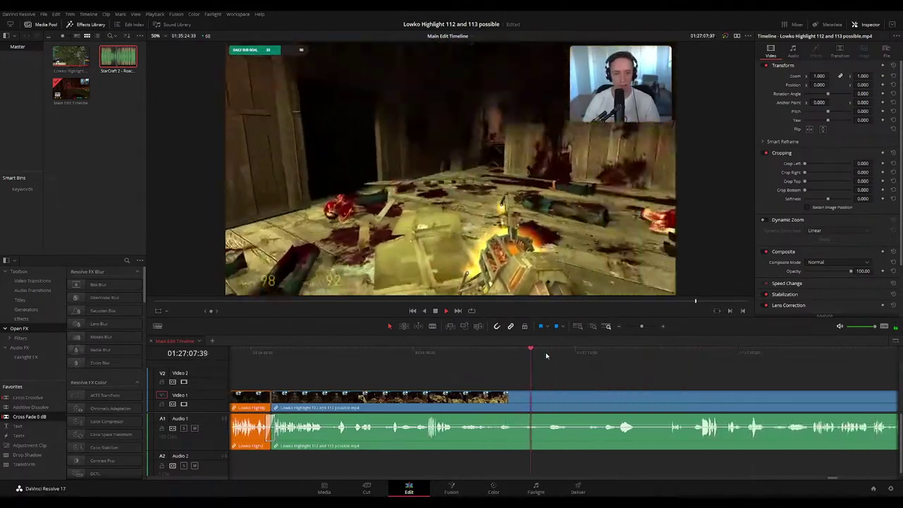
scroll(514, 353, "right", 1)
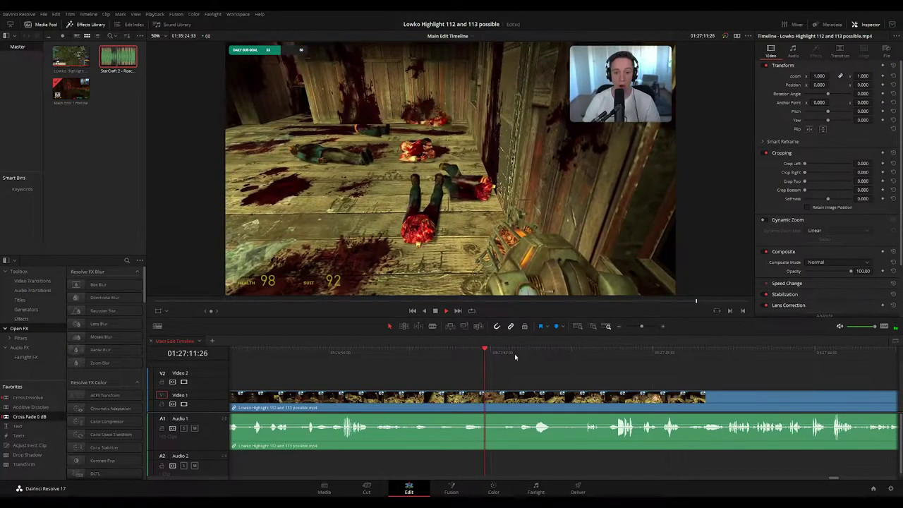
left_click_drag(544, 364, 519, 359)
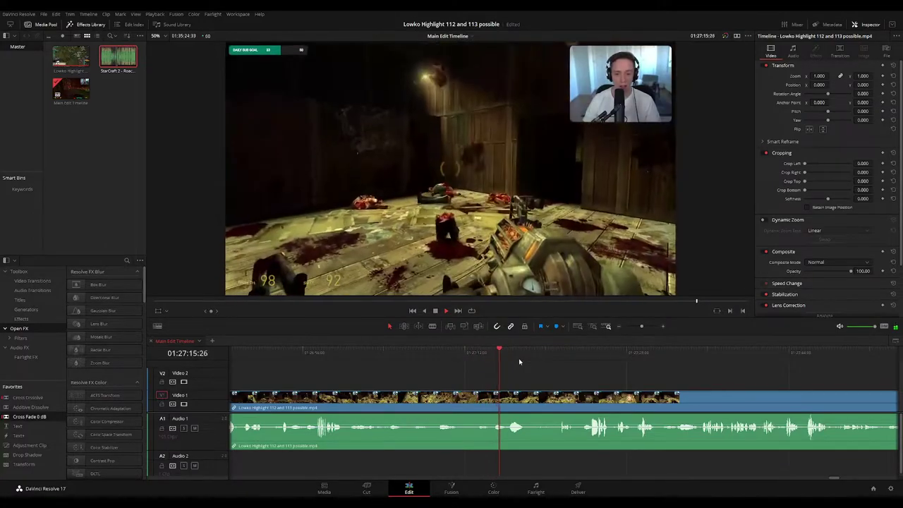
left_click_drag(576, 372, 510, 364)
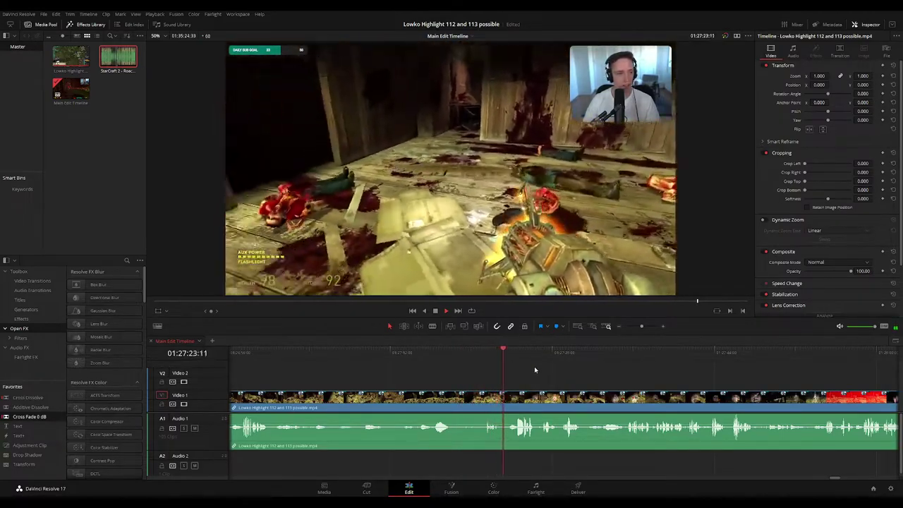
left_click_drag(556, 369, 477, 359)
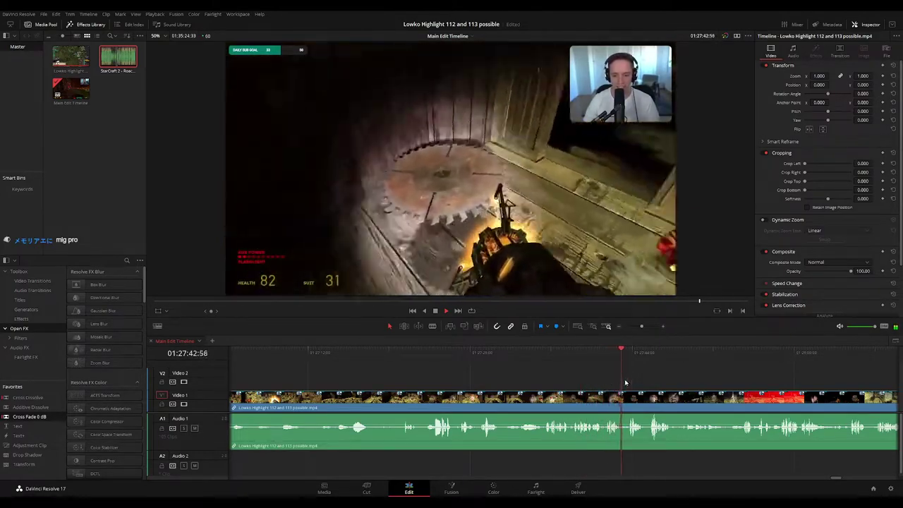
left_click_drag(661, 385, 599, 372)
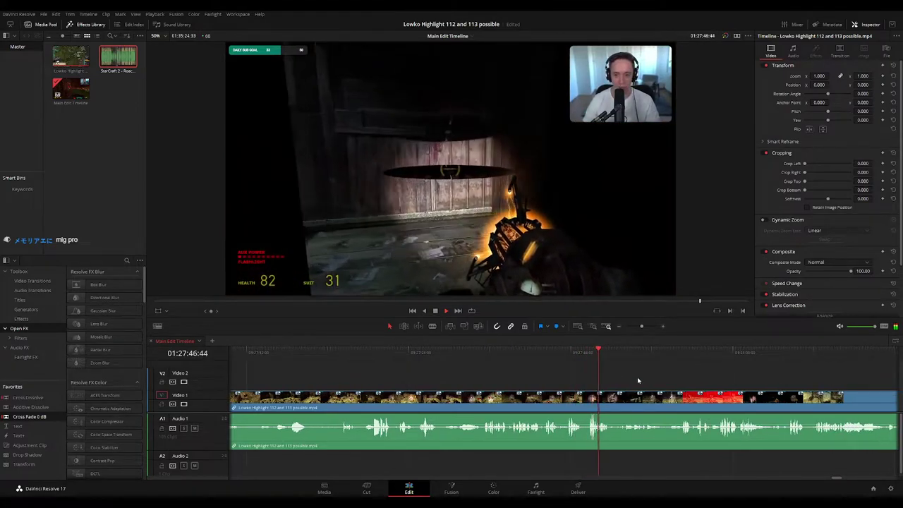
scroll(636, 376, "right", 3)
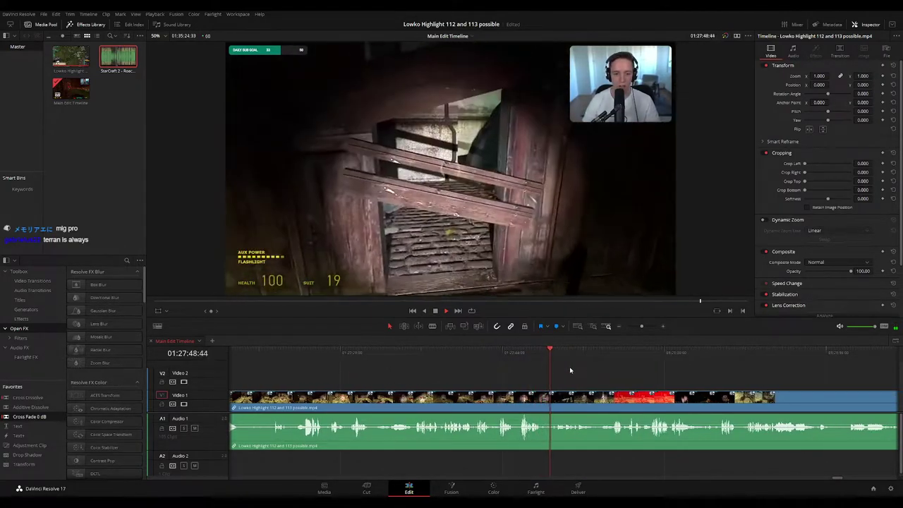
Split the clip at 01:27:48:24 and again shortly after it, and delete the short segment between the cuts
scroll(579, 380, "up", 1)
left_click(467, 350)
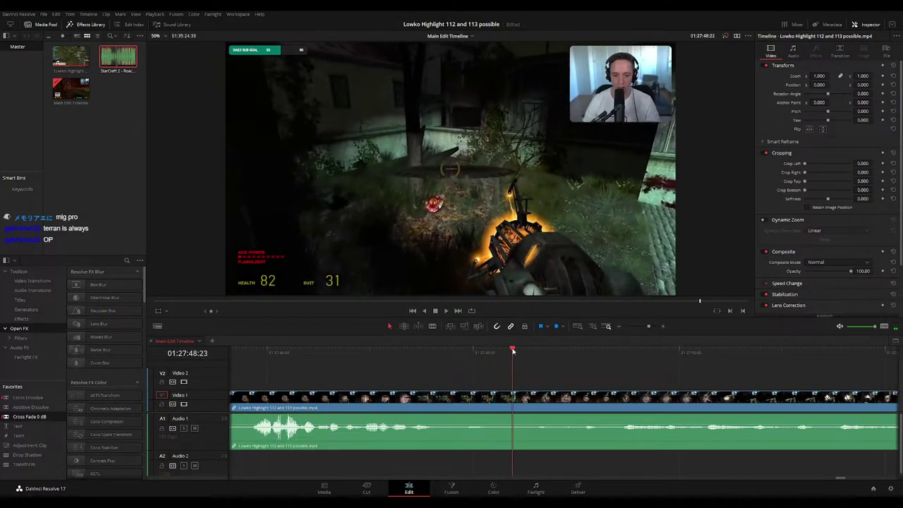
left_click(515, 395)
left_click(529, 396)
key("a")
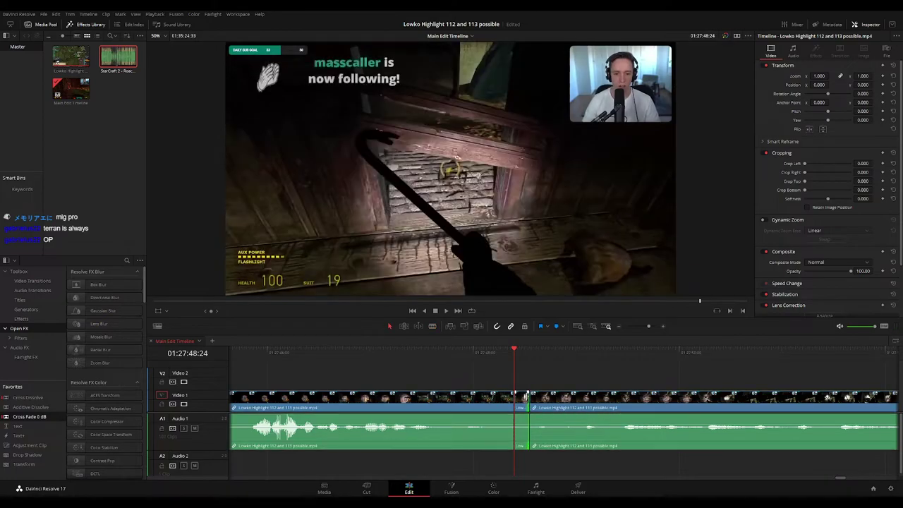
left_click(523, 399)
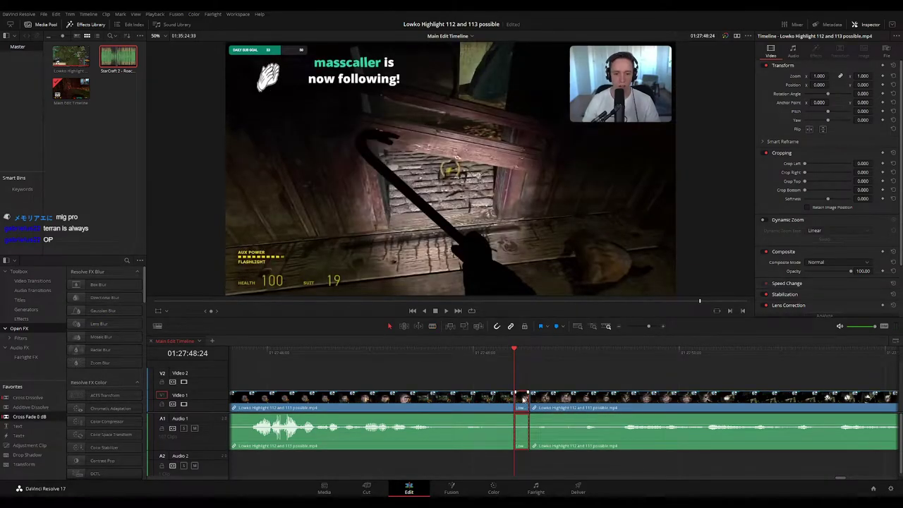
key("Delete")
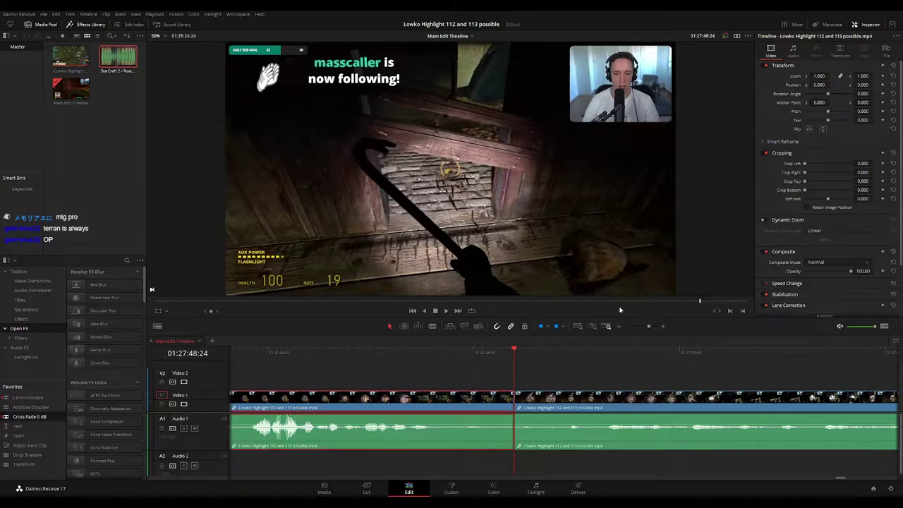
Colour the sawmill clip before the 01:27:48:24 cut orange and play back across the cut
key("F1")
left_click(14, 420)
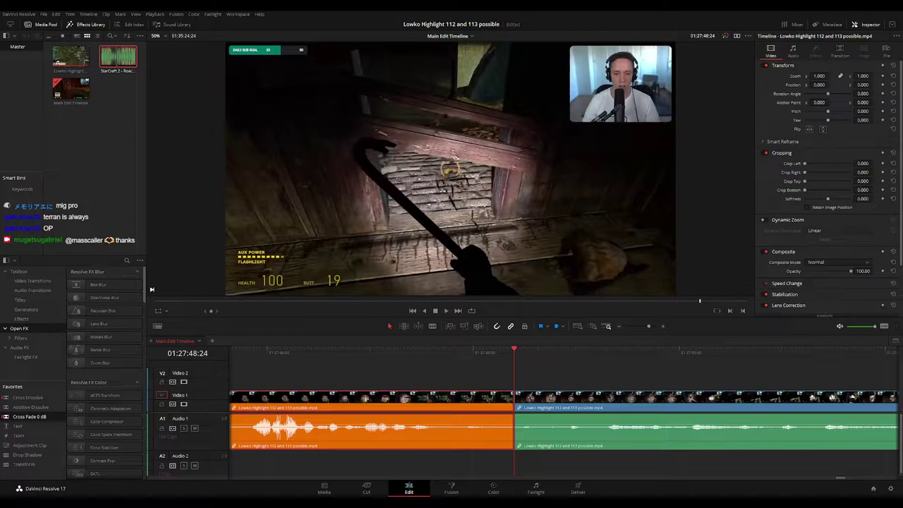
key("space")
left_click(498, 354)
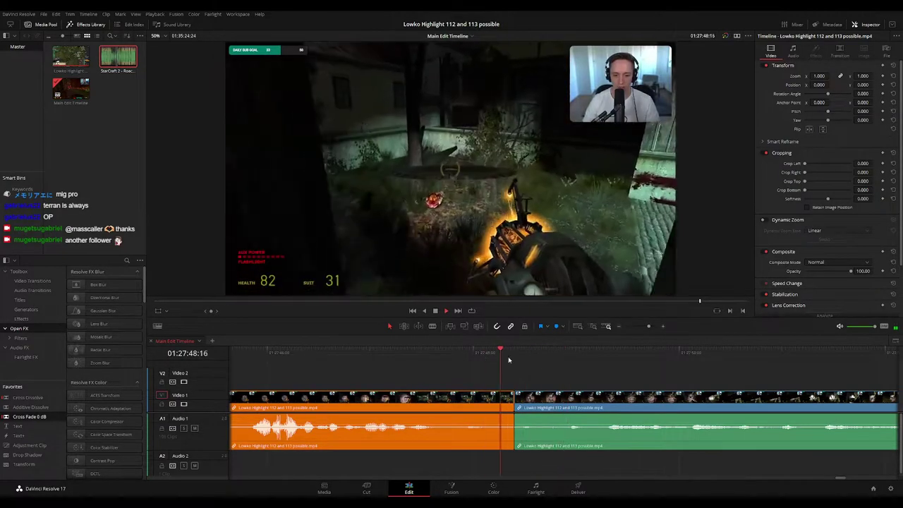
Examine the flashlight and dark-corridor gameplay from 01:27:48 to about 01:28:08 to find the next scene change
left_click_drag(648, 327, 639, 328)
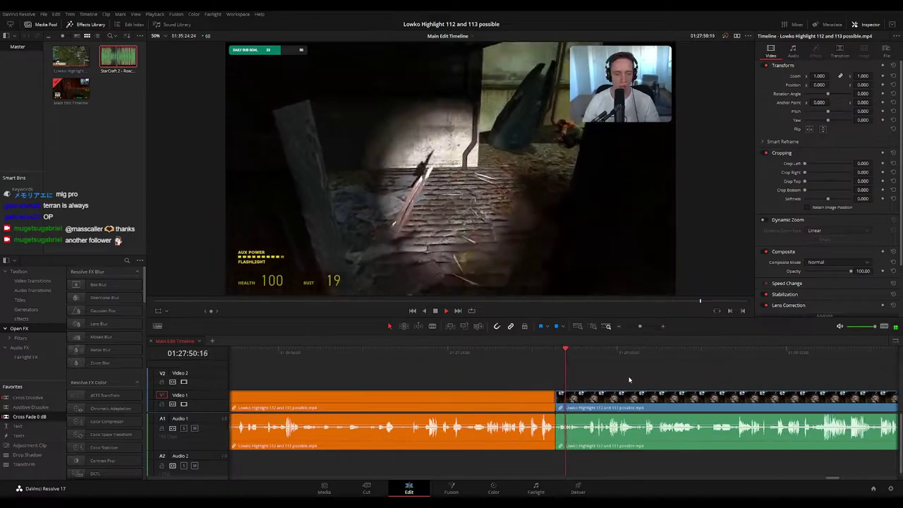
left_click_drag(628, 378, 526, 366)
scroll(586, 386, "up", 2)
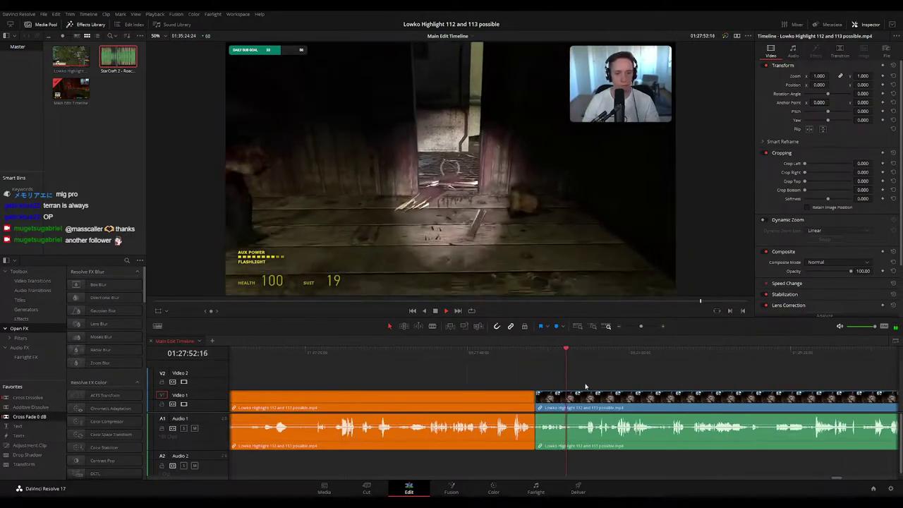
left_click_drag(602, 383, 551, 375)
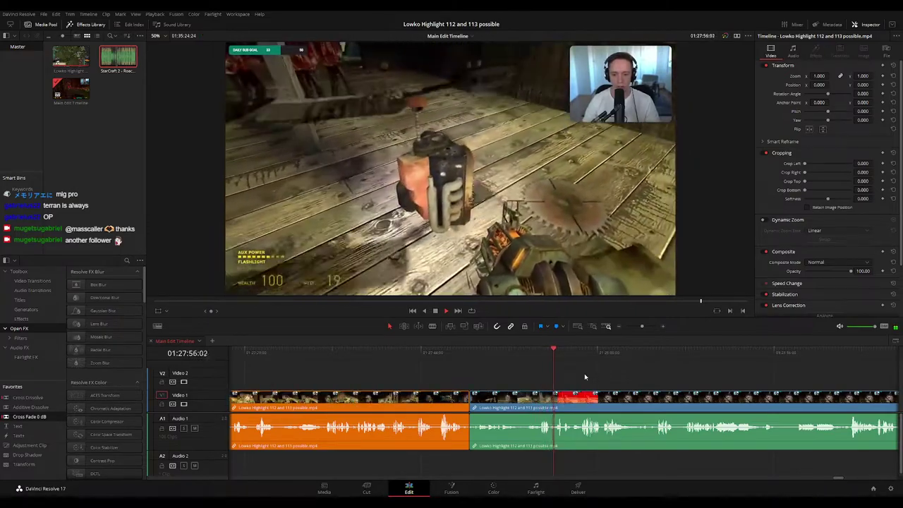
key("space")
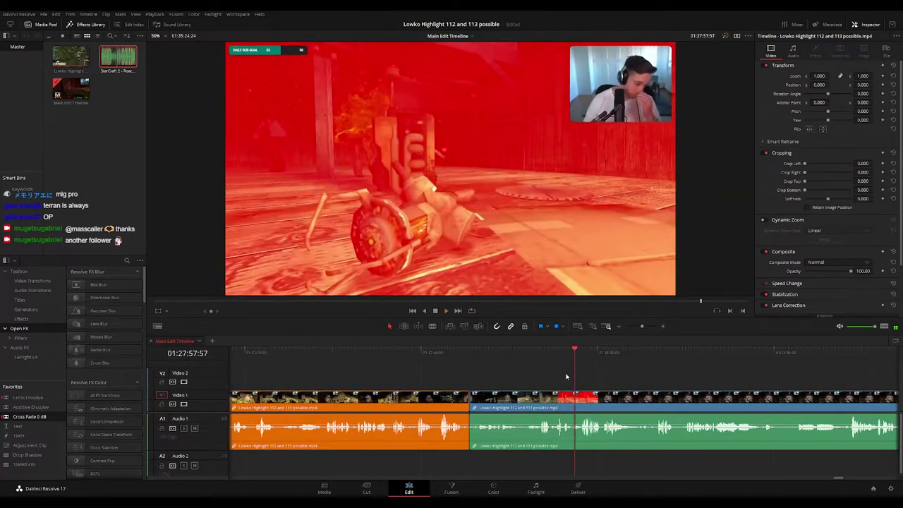
left_click(528, 351)
key("space")
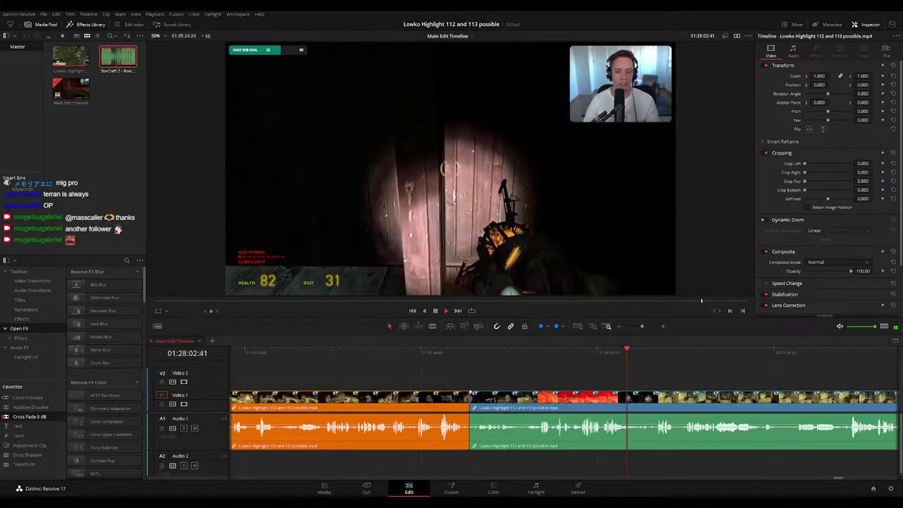
left_click_drag(672, 378, 634, 376)
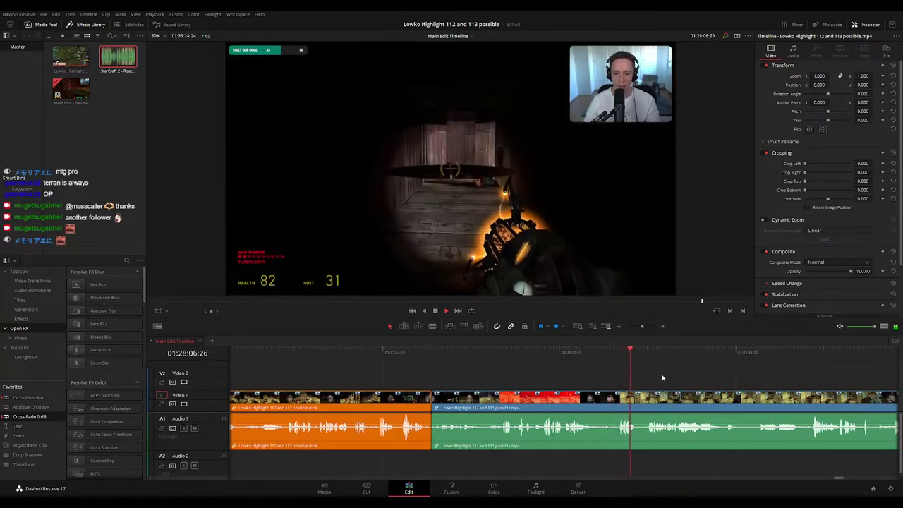
scroll(644, 371, "right", 1)
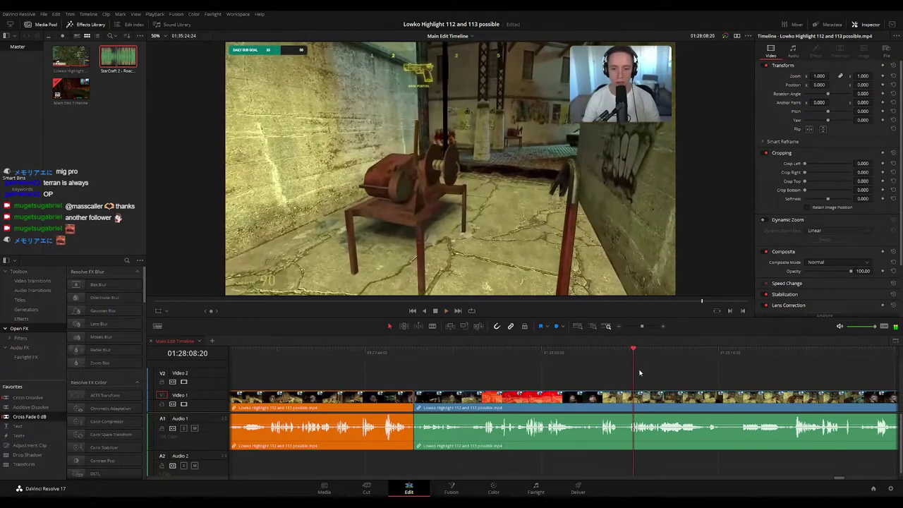
scroll(639, 372, "right", 5)
Split the clip at 01:28:07:11 and again shortly after it, and delete the short segment between the cuts
left_click(503, 352)
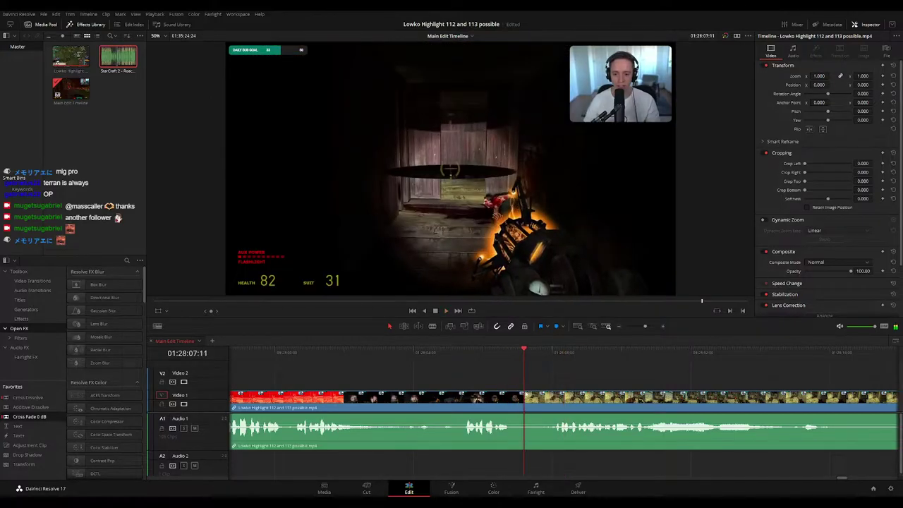
key("b")
left_click(524, 395)
left_click(542, 397)
key("a")
left_click(535, 401)
key("Delete")
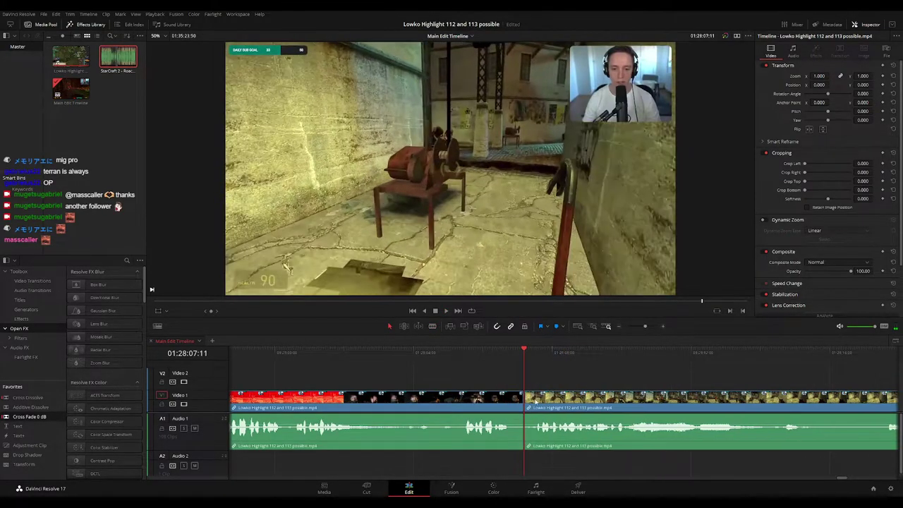
Colour the clip before the 01:28:07:11 cut orange
left_click(477, 399)
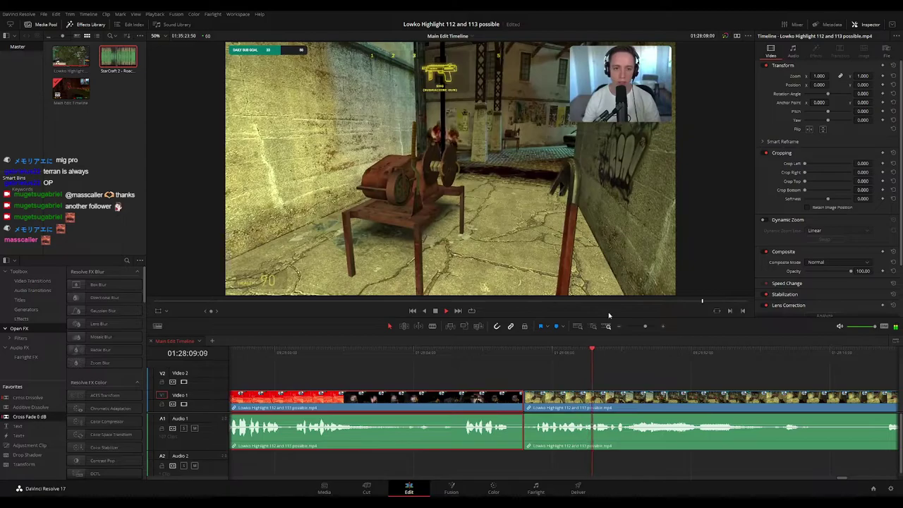
key("o")
left_click(662, 378)
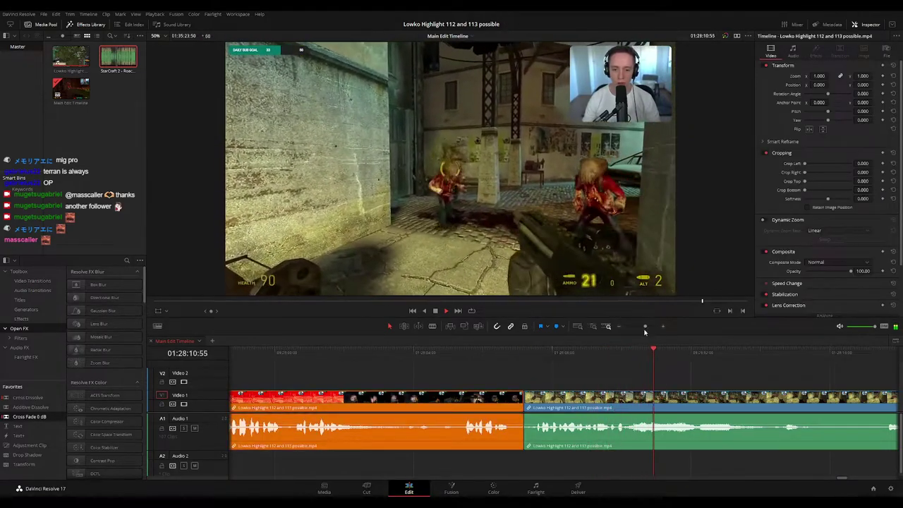
Split the clip near 01:28:52, where the gameplay changes to the full-screen webcam, and delete the short transition segment
left_click_drag(645, 329, 639, 329)
left_click_drag(610, 370, 554, 355)
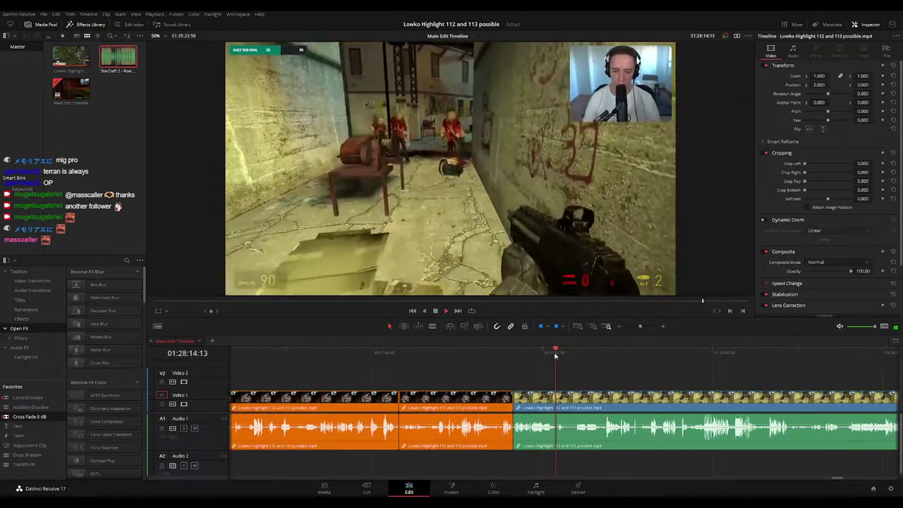
scroll(588, 381, "up", 2)
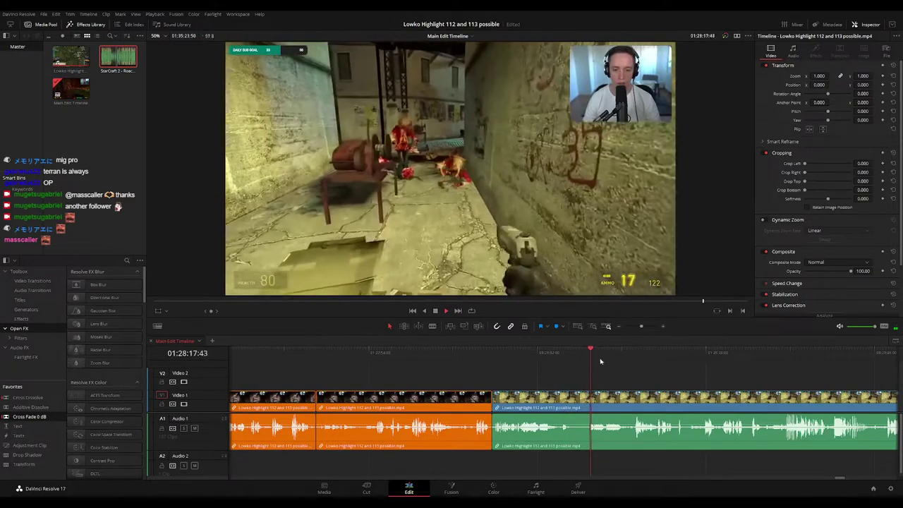
scroll(609, 369, "up", 2)
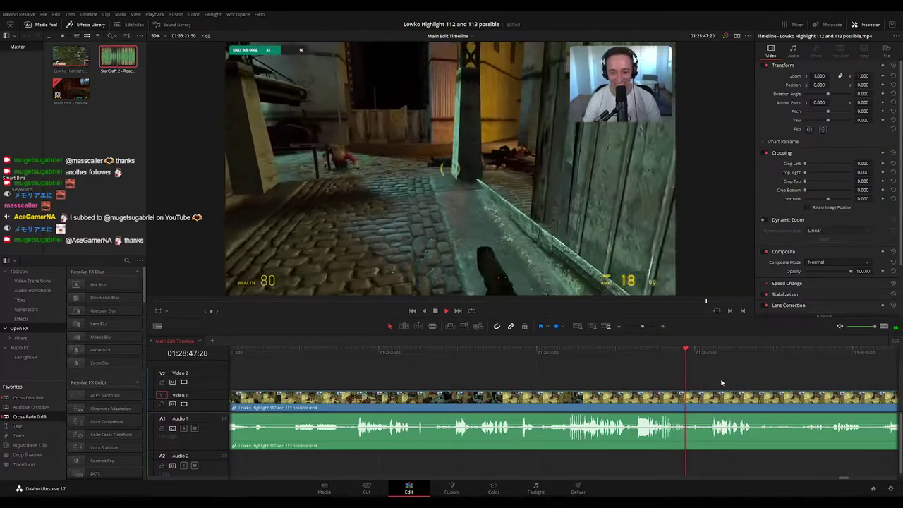
left_click_drag(721, 381, 563, 373)
scroll(598, 381, "right", 3)
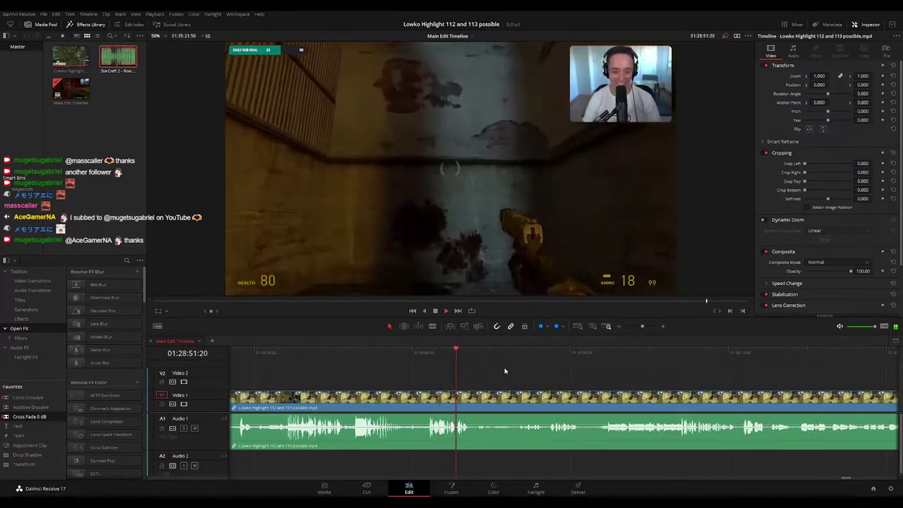
key("ctrl+b")
left_click_drag(473, 399, 476, 403)
key("Delete")
key("space")
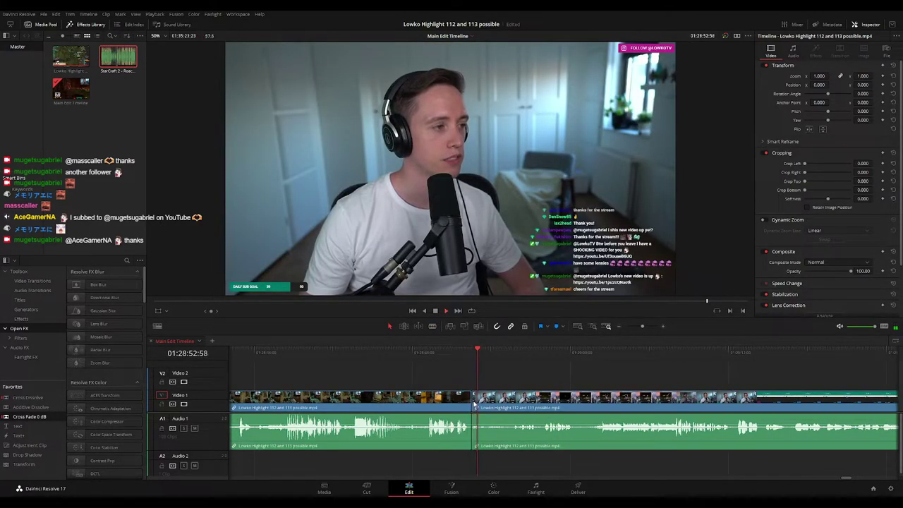
Colour the gameplay clip before the cut near 01:28:52 orange and play back across the cut
left_click(451, 399)
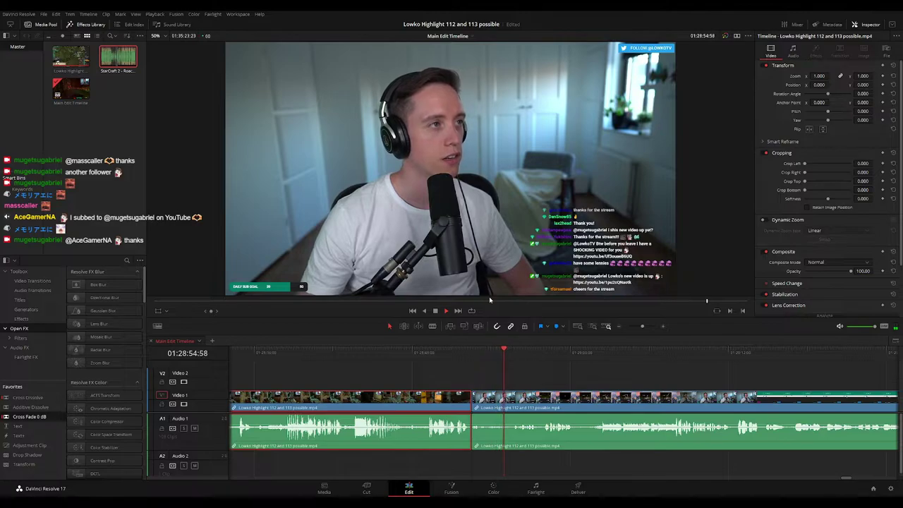
key("1")
left_click(530, 372)
key("space")
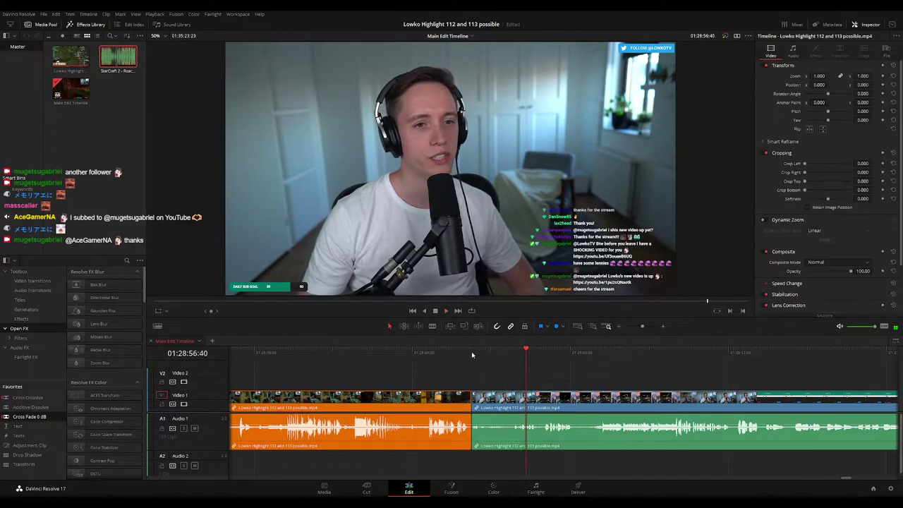
left_click(472, 353)
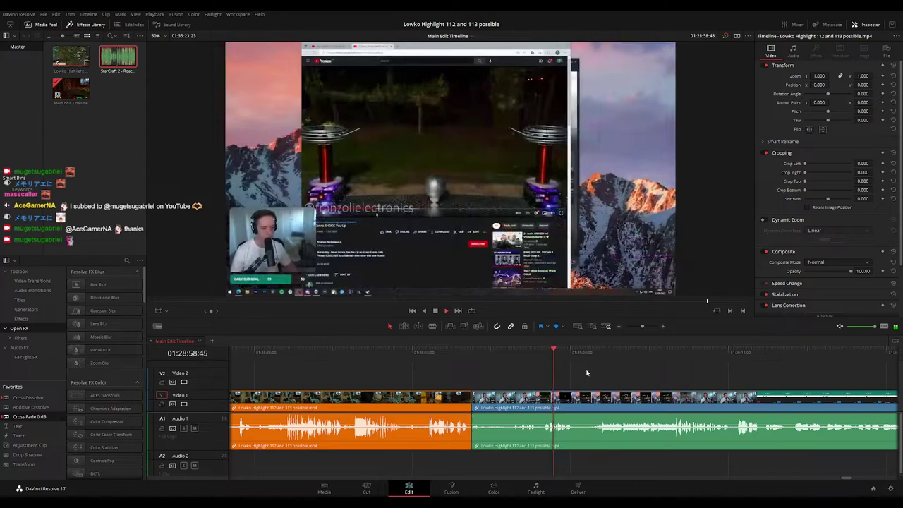
Examine the Tesla coil video, webcam and end-screen footage from 01:28:58 onward to find the next scene change
left_click_drag(594, 368, 507, 364)
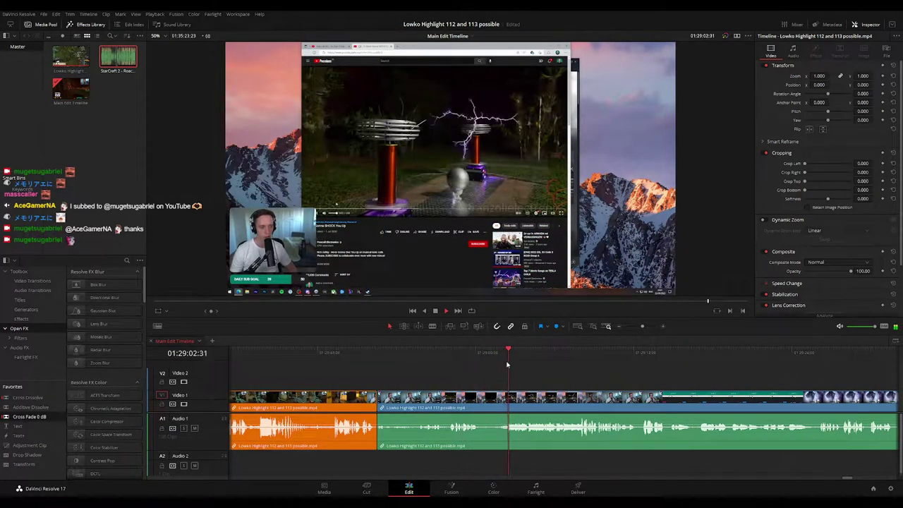
scroll(507, 364, "right", 1)
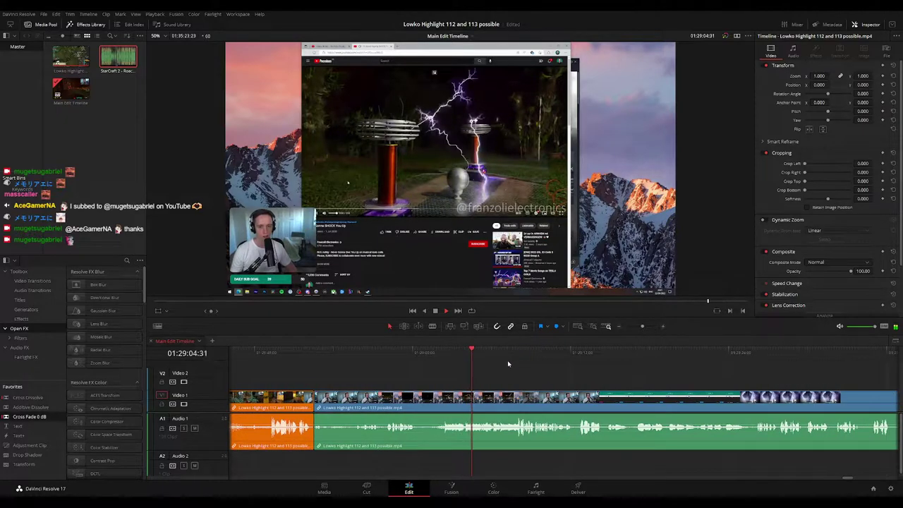
scroll(504, 378, "right", 1)
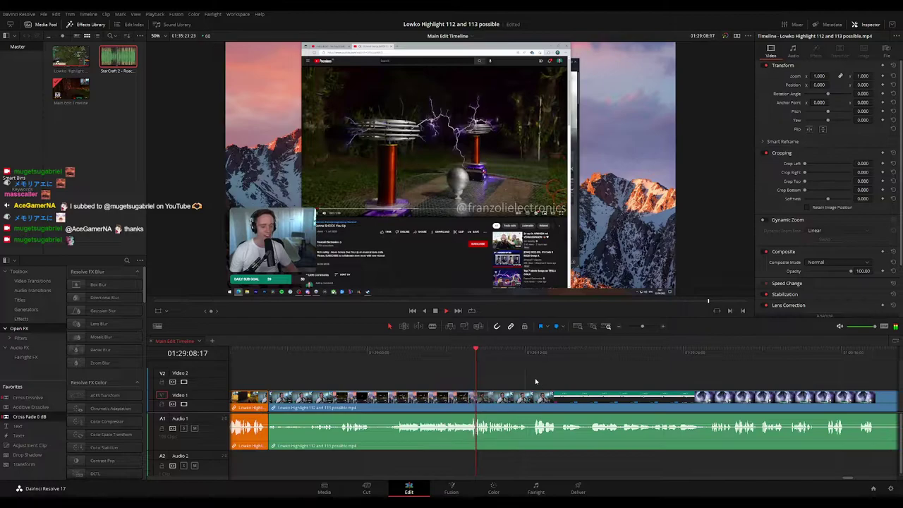
scroll(535, 382, "right", 1)
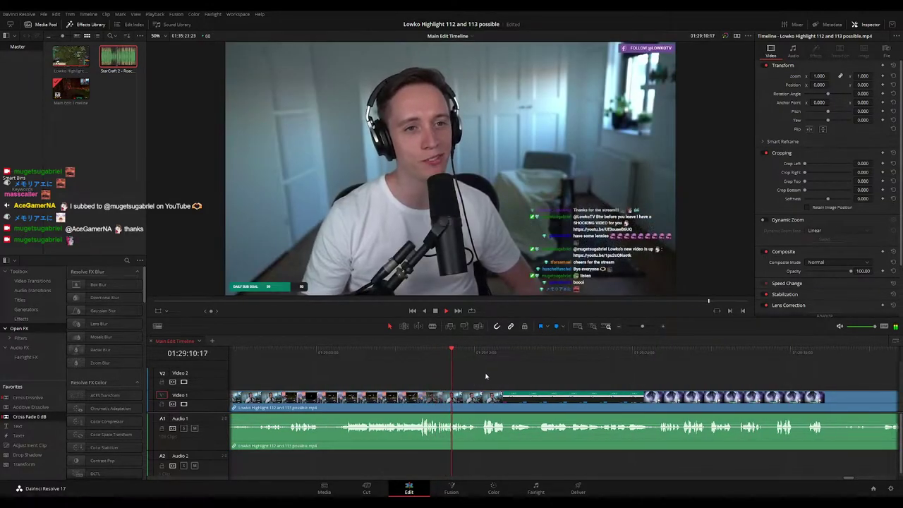
scroll(482, 378, "right", 1)
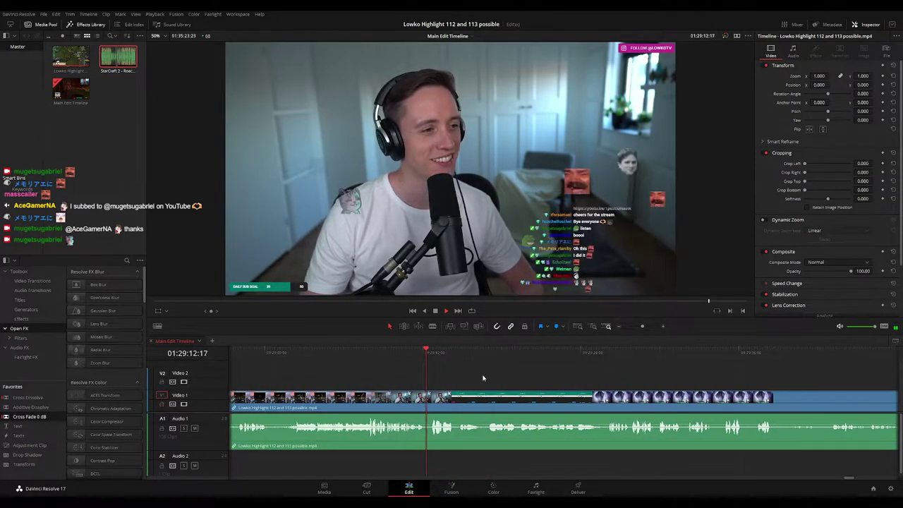
scroll(476, 382, "right", 1)
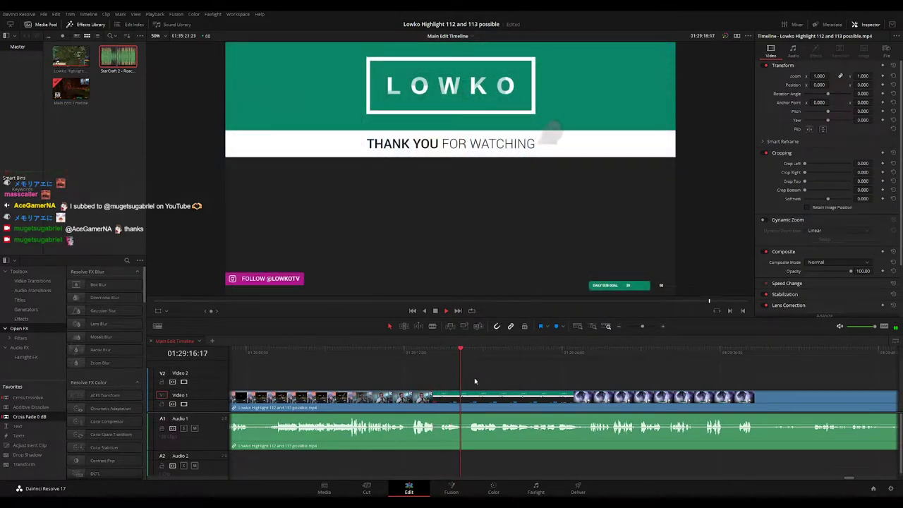
scroll(493, 382, "right", 1)
scroll(498, 397, "down", 5)
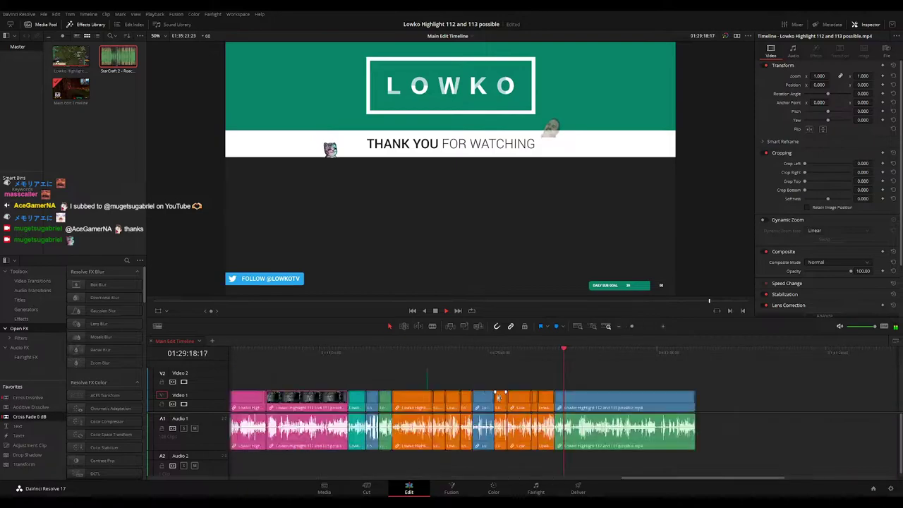
scroll(497, 397, "up", 5)
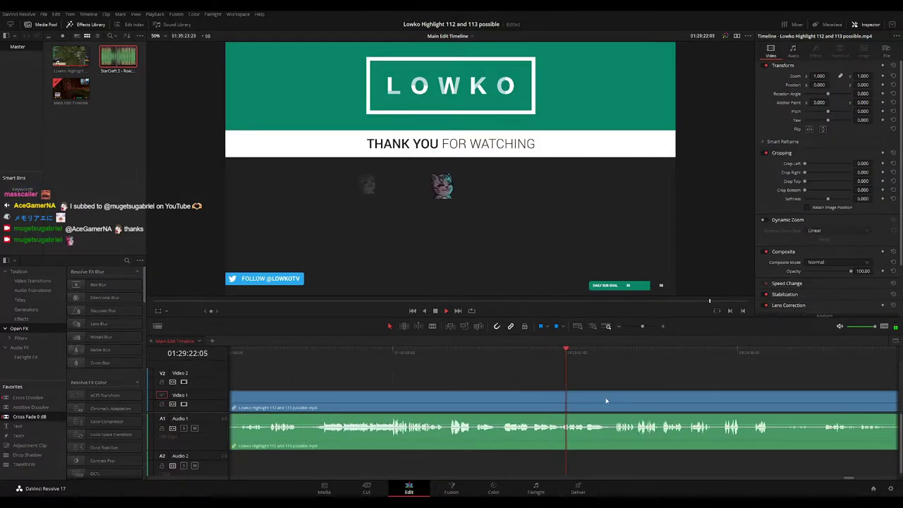
scroll(608, 399, "up", 3)
left_click_drag(620, 385, 443, 358)
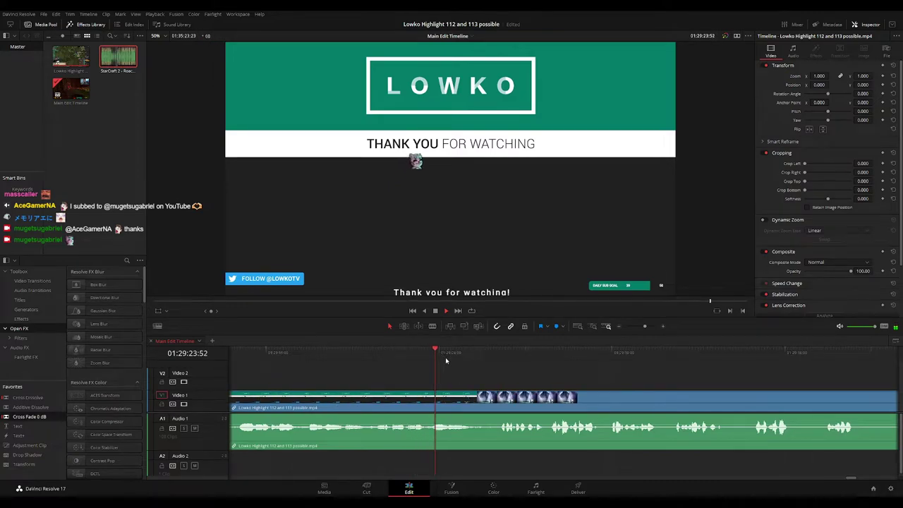
Split the clip at 01:29:25:27 and again shortly after it, and delete the short segment before the StarCraft loading screen
left_click(481, 359)
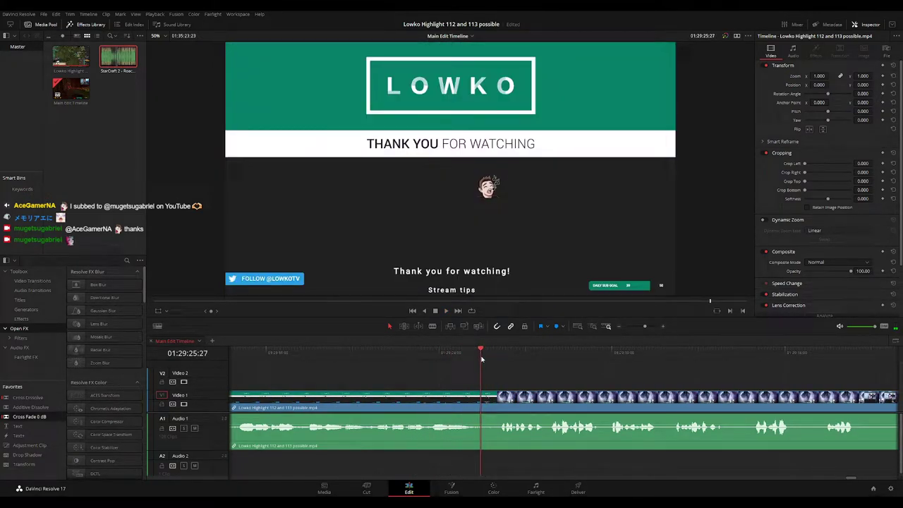
left_click(485, 400)
left_click(495, 399)
key("BackSpace")
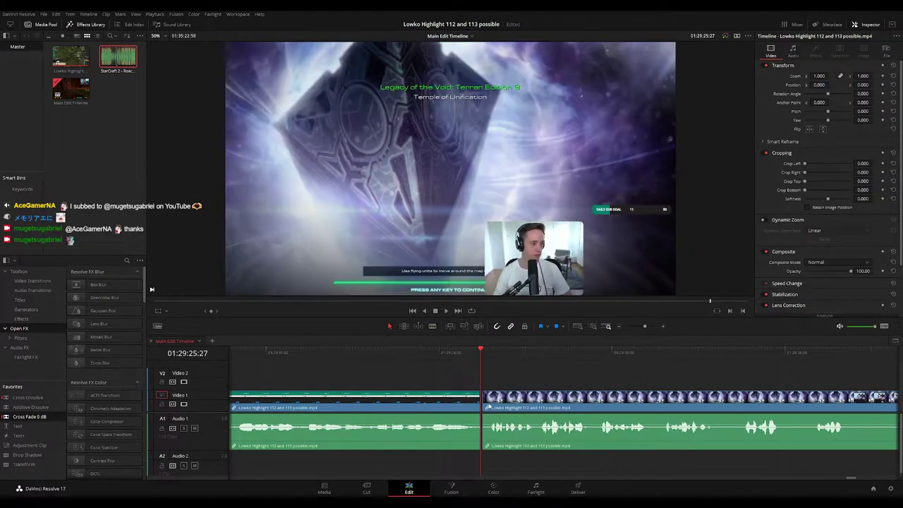
Colour the clip before the 01:29:25:27 cut green and play on through the Temple of Unification loading screen
key("space")
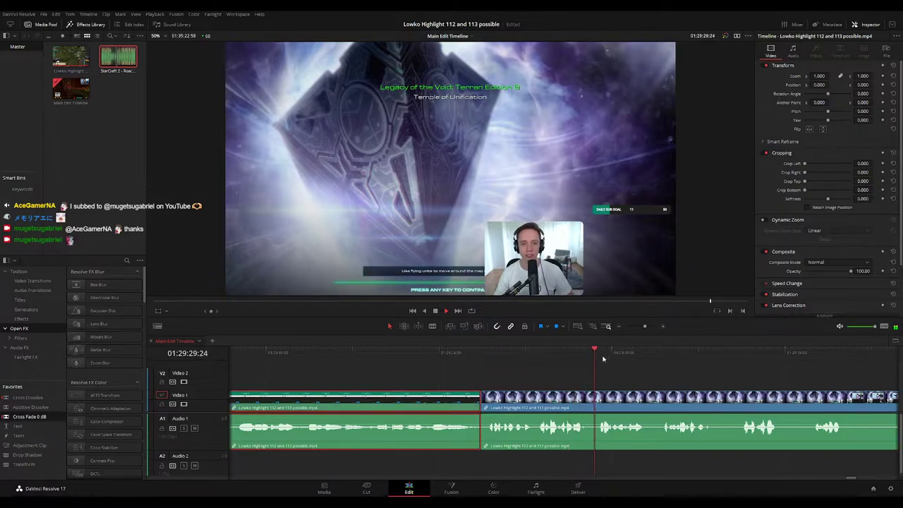
left_click(653, 377)
left_click_drag(645, 327, 641, 327)
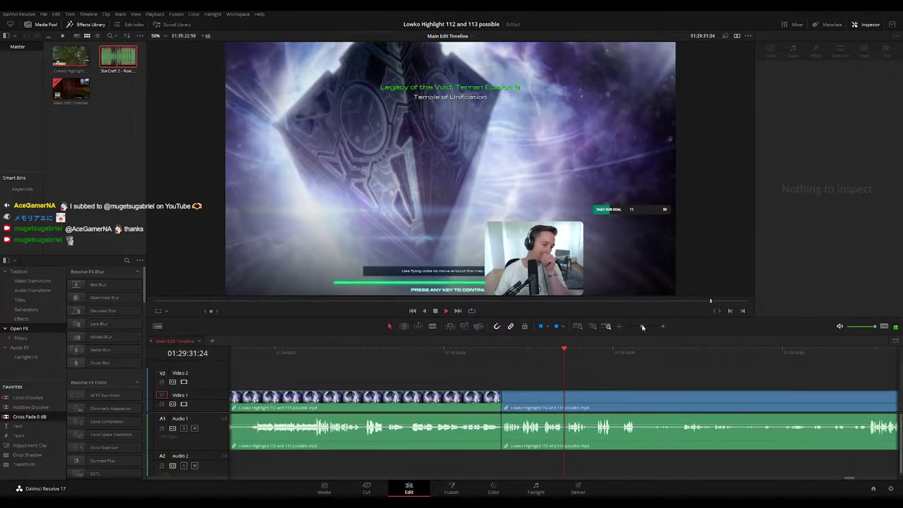
left_click_drag(632, 380, 443, 368)
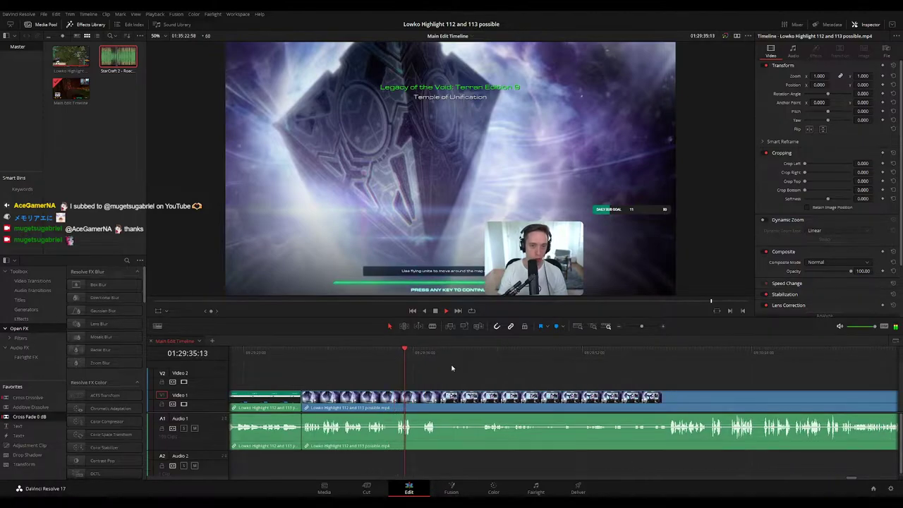
Split the loading-screen clip at 01:29:35:51 and again shortly after it, delete the short segment between, and play across the cut
key("b")
left_click(413, 397)
left_click(422, 396)
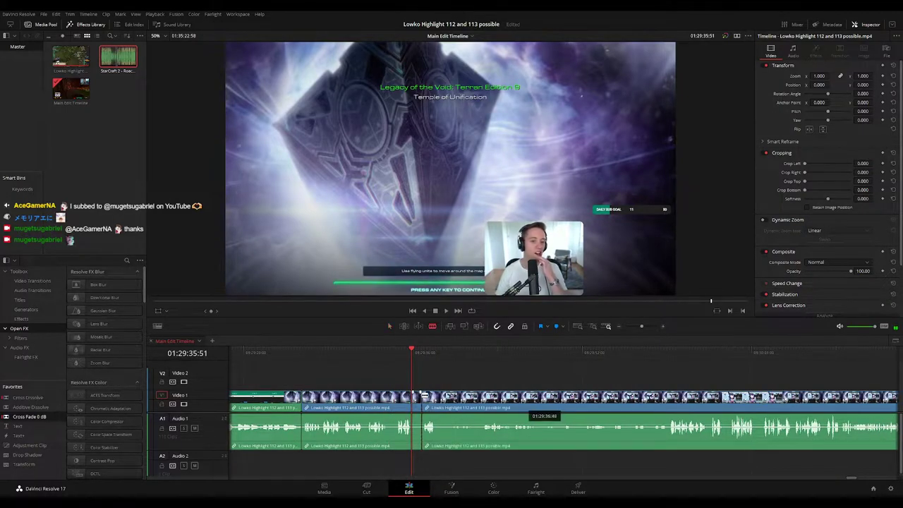
key("a")
left_click(417, 398)
key("Delete")
key("space")
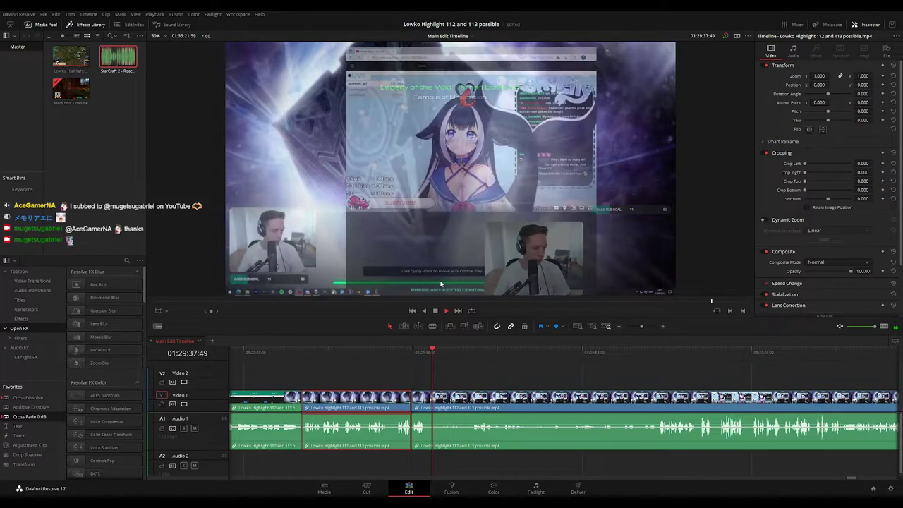
Examine the fullscreen and windowed YouTube footage and the game screens from 01:29:37 onward to find the next scene change
left_click(514, 375)
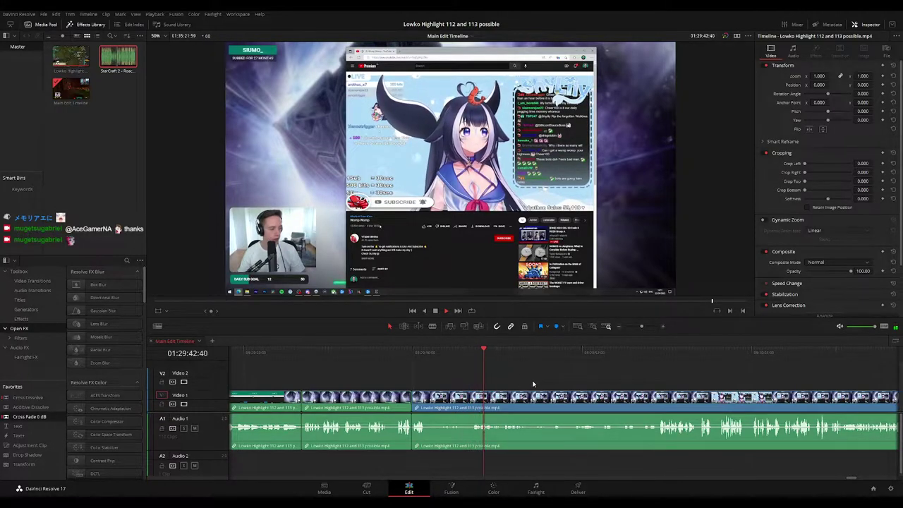
scroll(513, 382, "right", 1)
left_click_drag(513, 382, 502, 389)
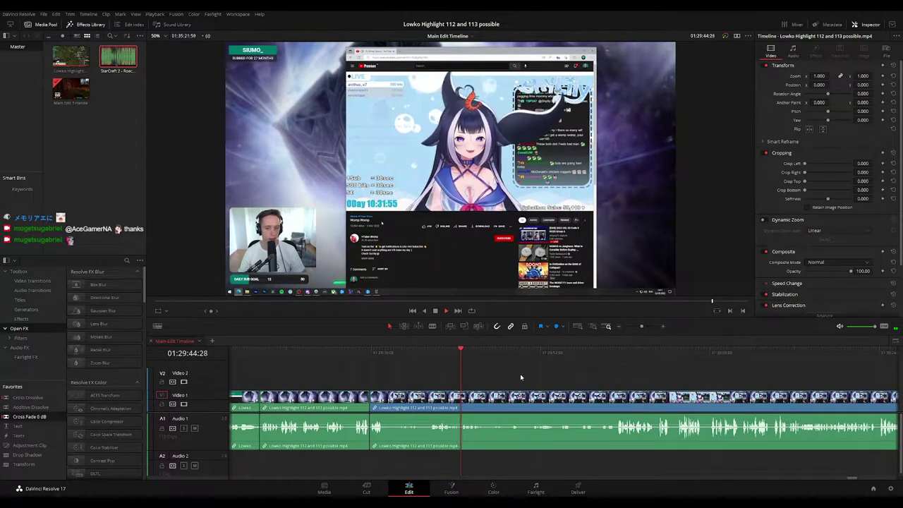
scroll(516, 382, "right", 2)
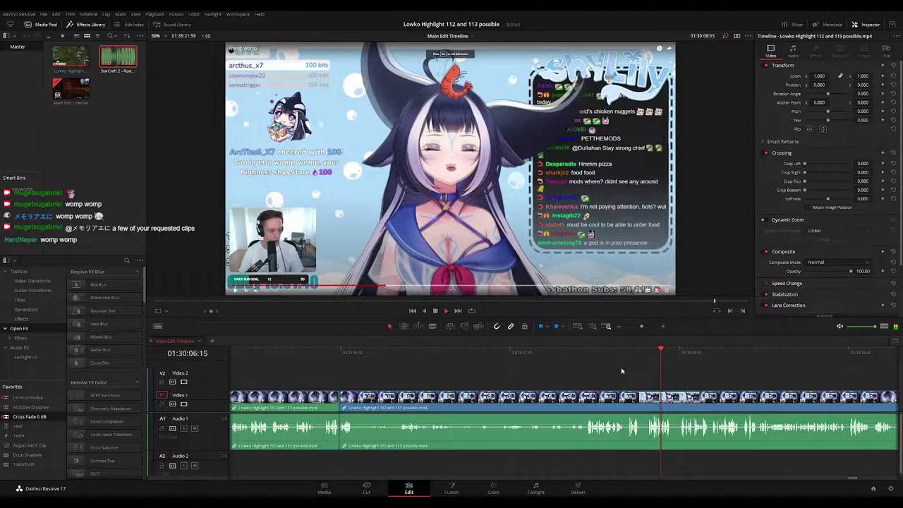
left_click_drag(705, 376, 564, 370)
key("space")
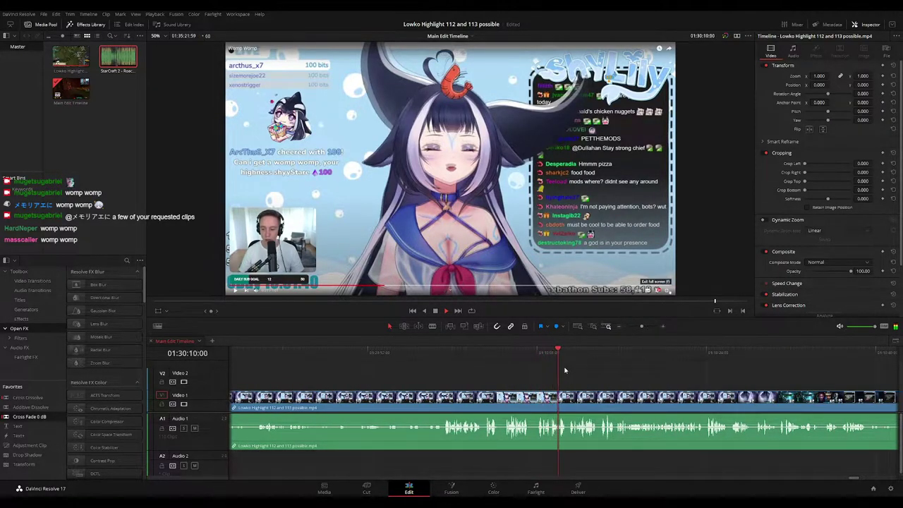
scroll(539, 368, "right", 5)
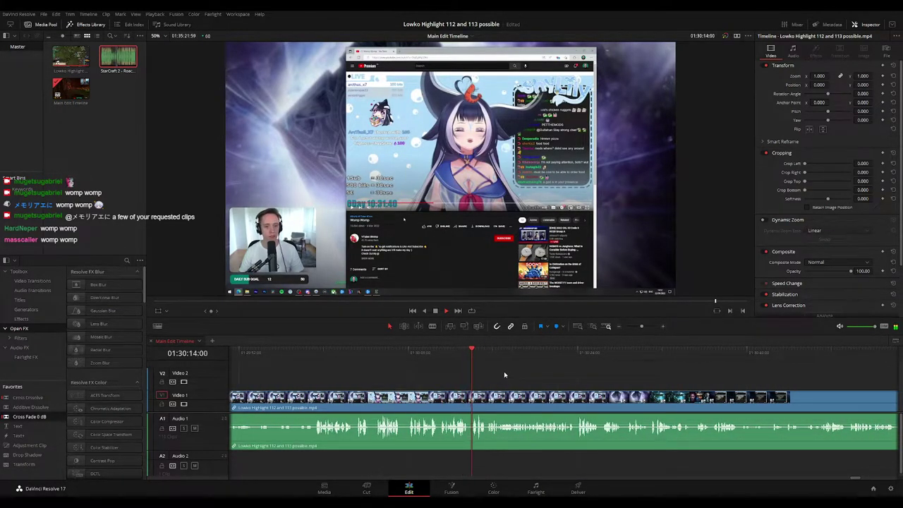
scroll(501, 374, "right", 2)
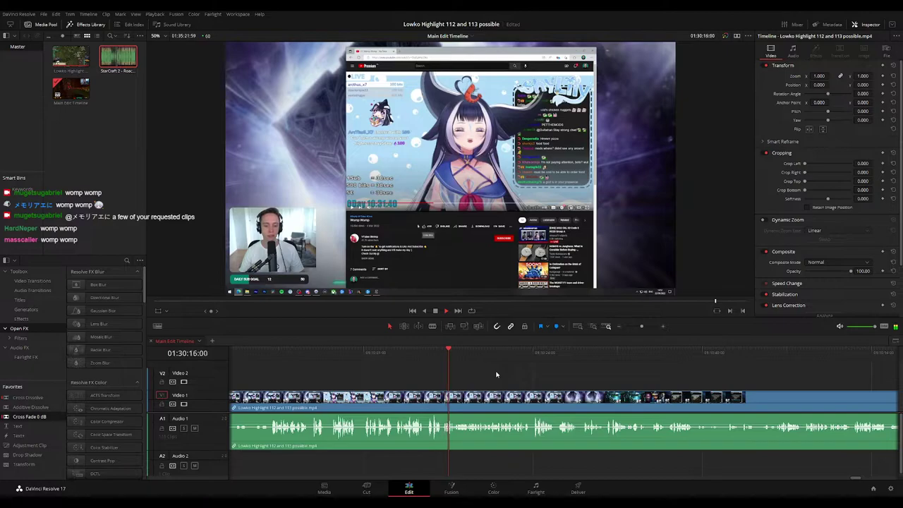
scroll(520, 373, "right", 2)
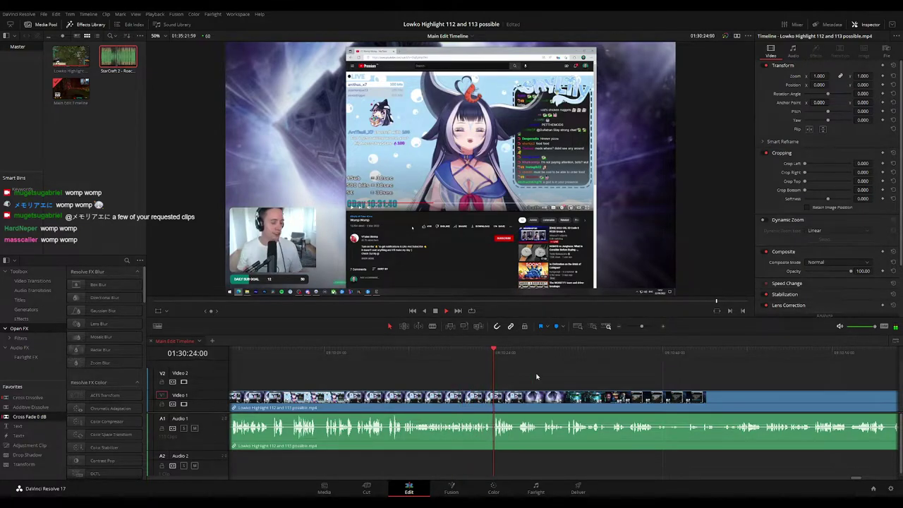
scroll(494, 370, "right", 2)
scroll(522, 382, "up", 1)
scroll(466, 369, "right", 2)
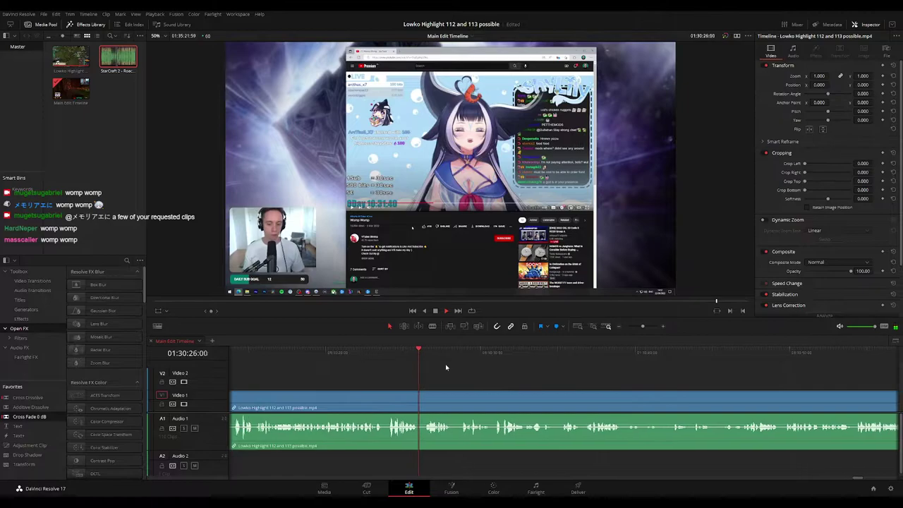
key("space")
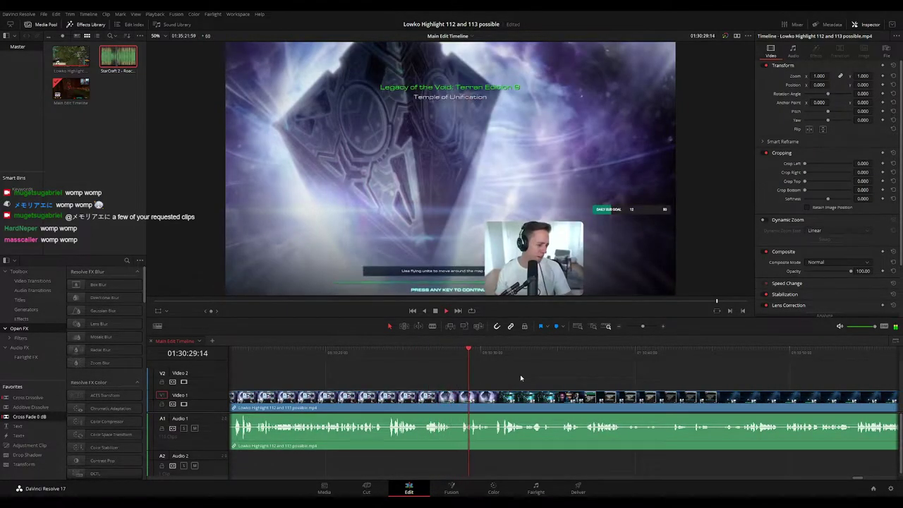
scroll(556, 378, "right", 2)
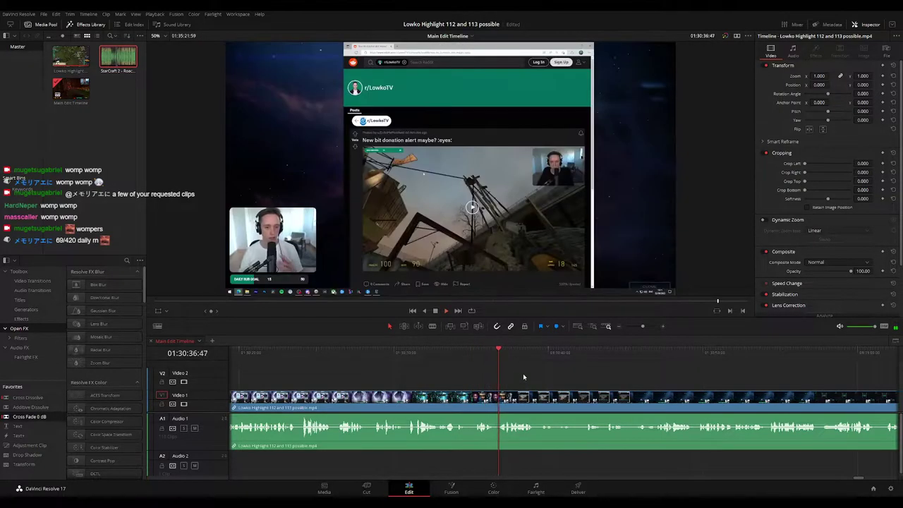
Split the clip at 01:30:34:47 on the Difficulty screen and again shortly after it, and delete the short segment between
left_click(452, 352)
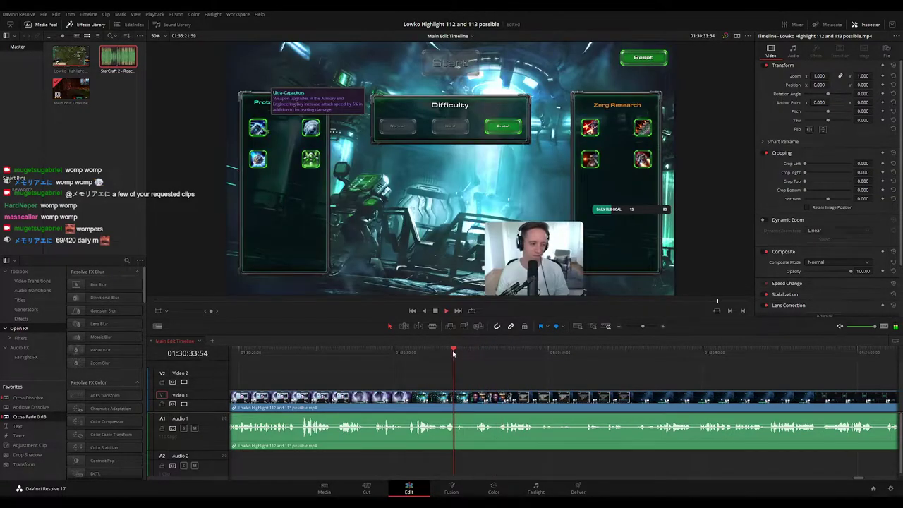
key("b")
left_click(468, 399)
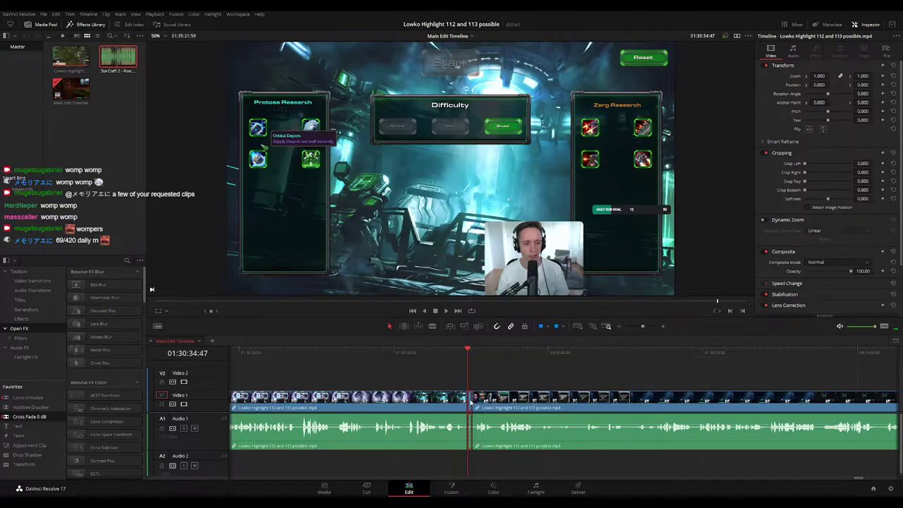
key("Delete")
key("space")
Colour the clip before the 01:30:34:47 cut green and clear the selection
left_click(462, 403)
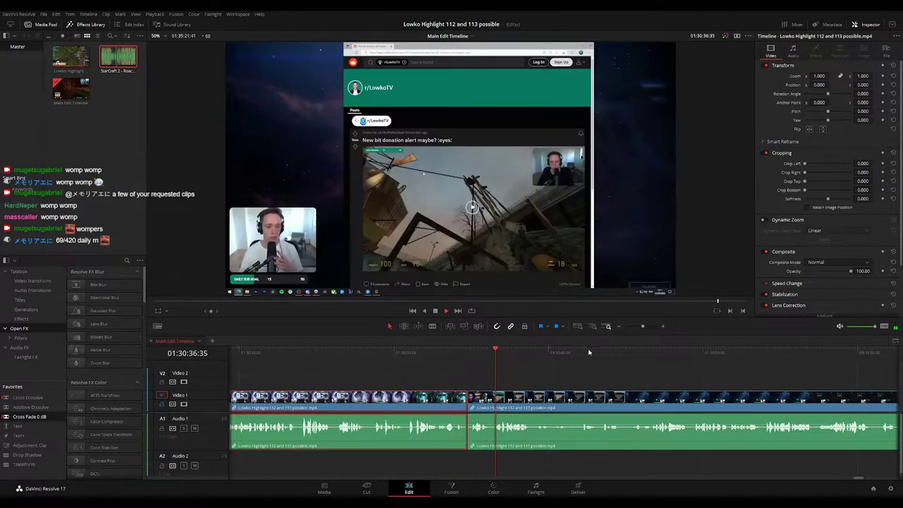
key("g")
left_click(591, 379)
Examine the Reddit, Infinite Cycle loading-screen, game-menu and Raynor and Kerrigan gameplay footage from 01:30:36 onward to find the next cut point
left_click_drag(592, 377, 500, 368)
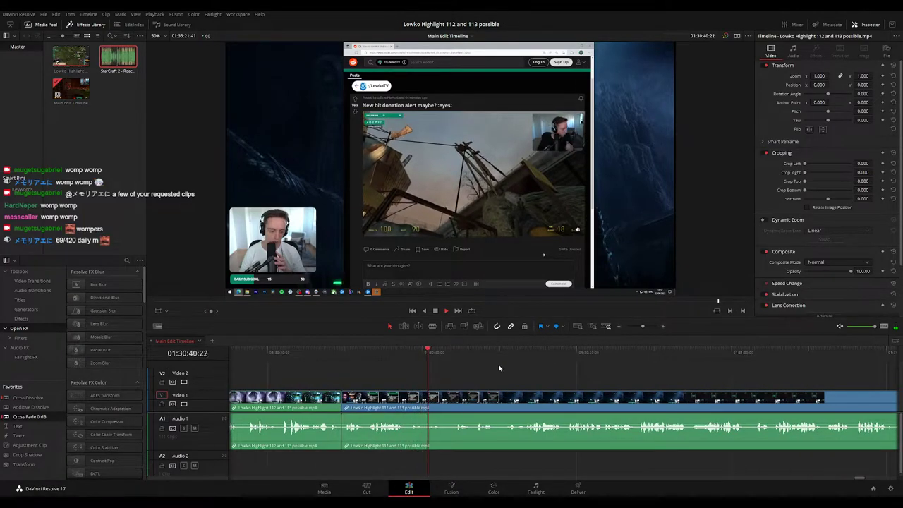
scroll(499, 369, "right", 2)
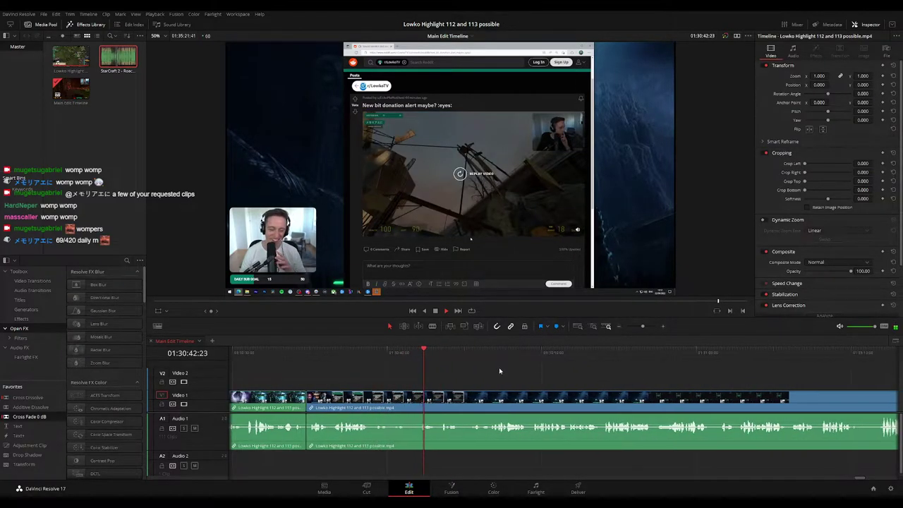
scroll(499, 370, "right", 2)
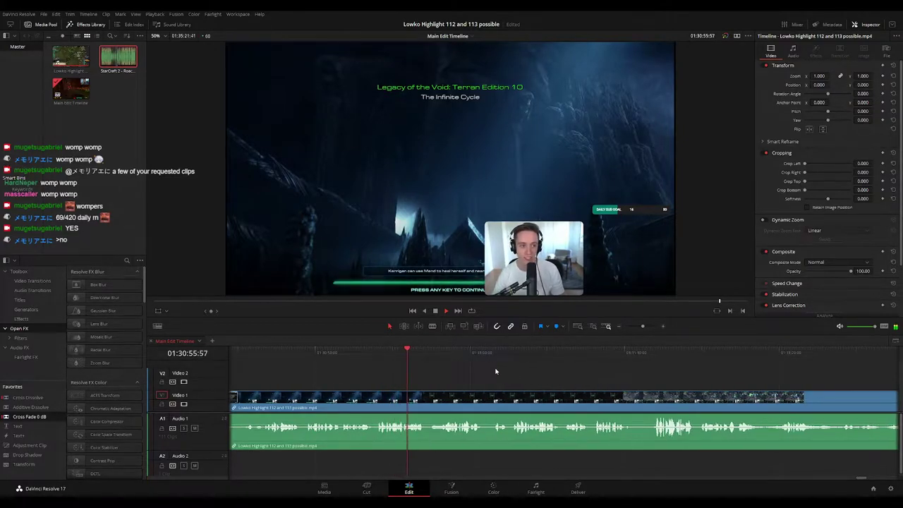
left_click_drag(541, 383, 481, 370)
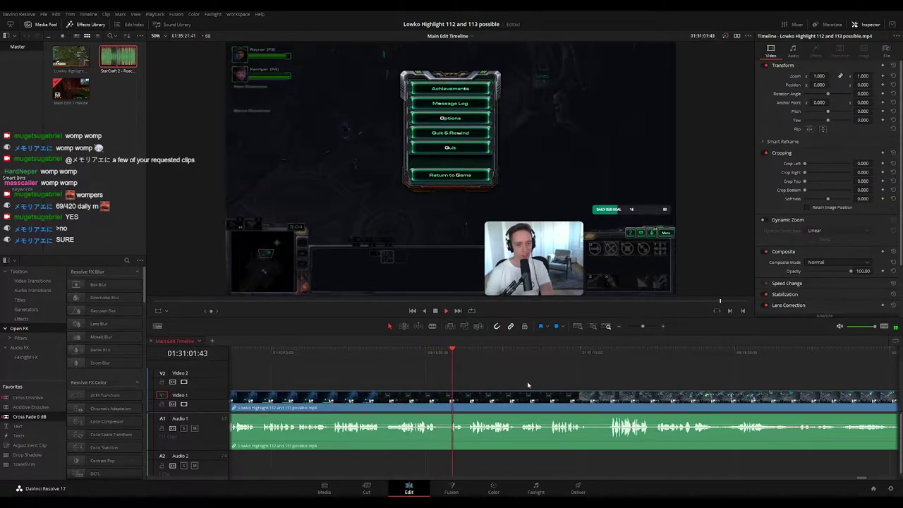
scroll(494, 378, "right", 2)
scroll(494, 380, "right", 2)
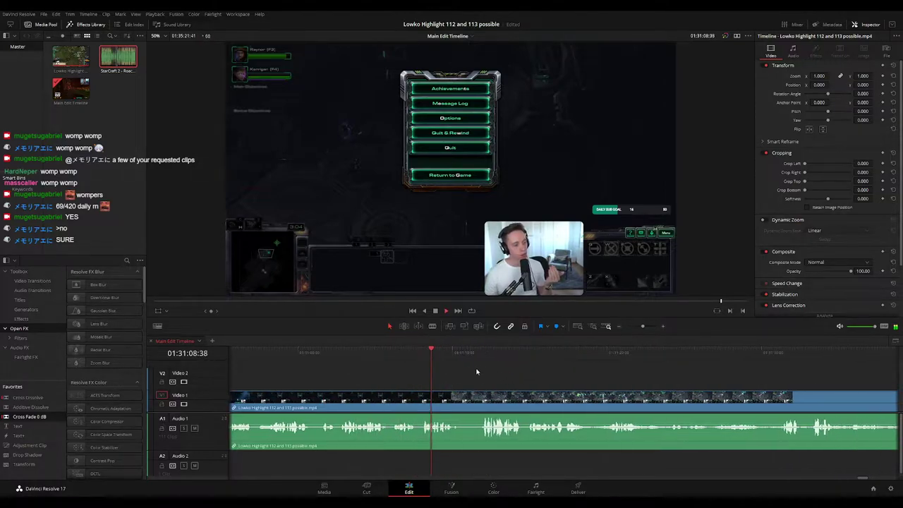
scroll(484, 378, "right", 3)
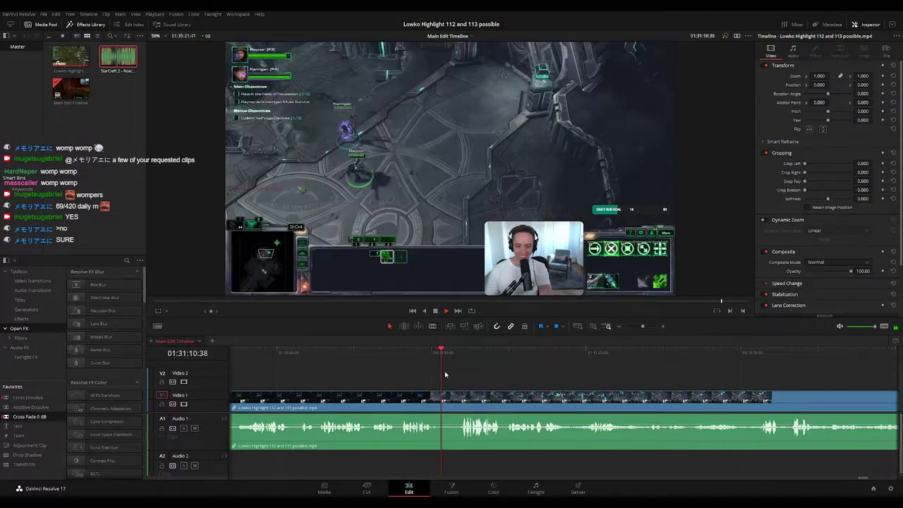
scroll(528, 381, "right", 3)
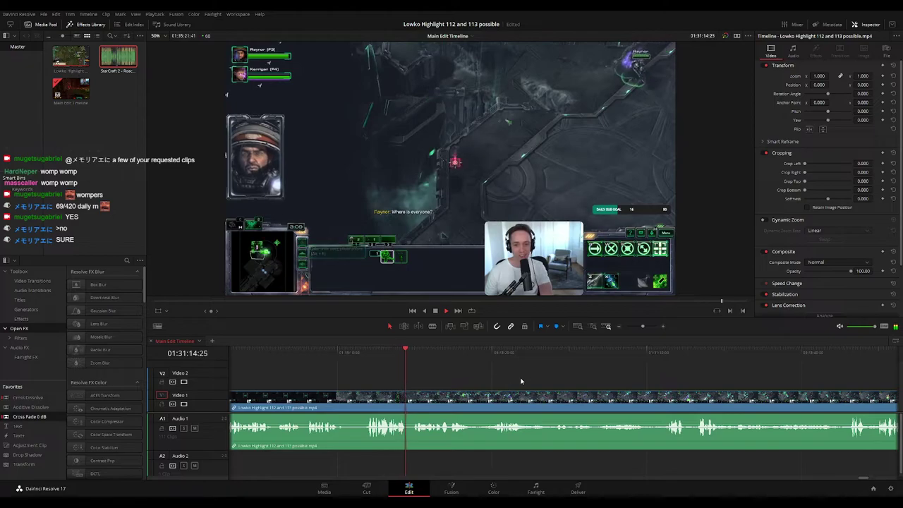
scroll(491, 376, "right", 3)
scroll(501, 377, "right", 2)
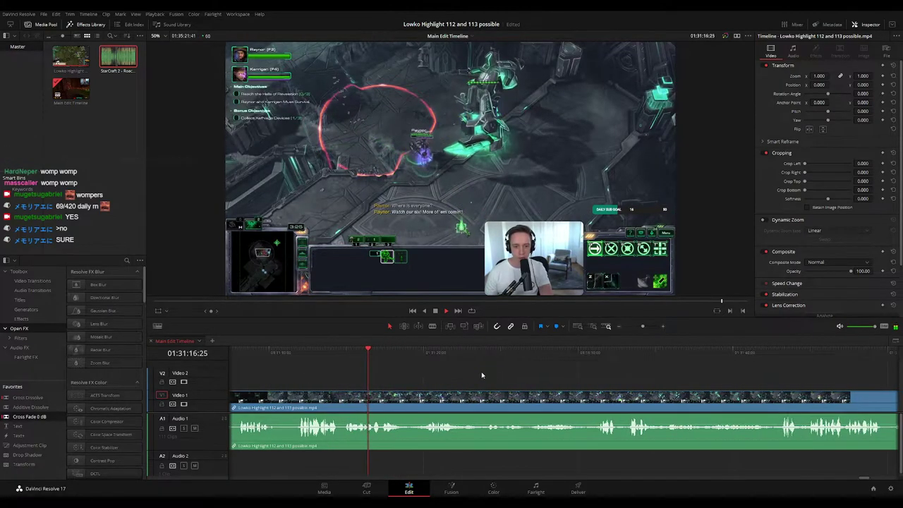
scroll(459, 368, "right", 2)
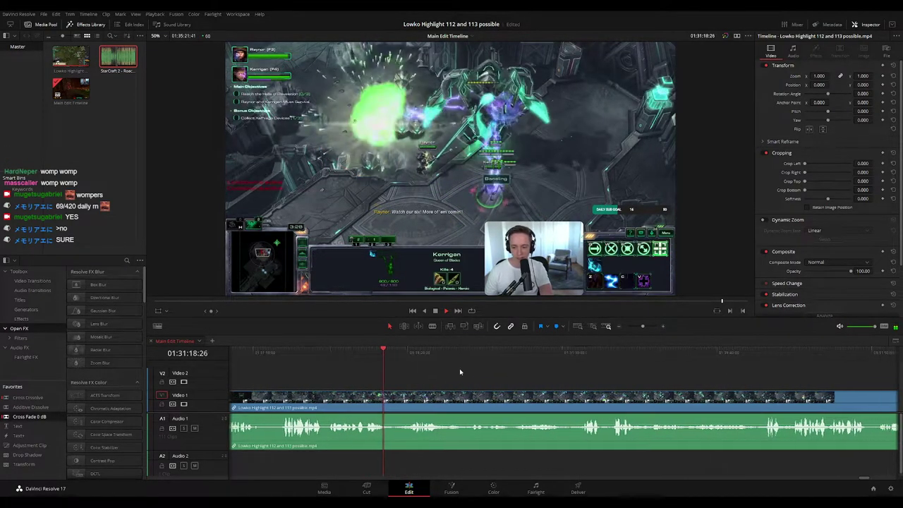
scroll(502, 380, "right", 2)
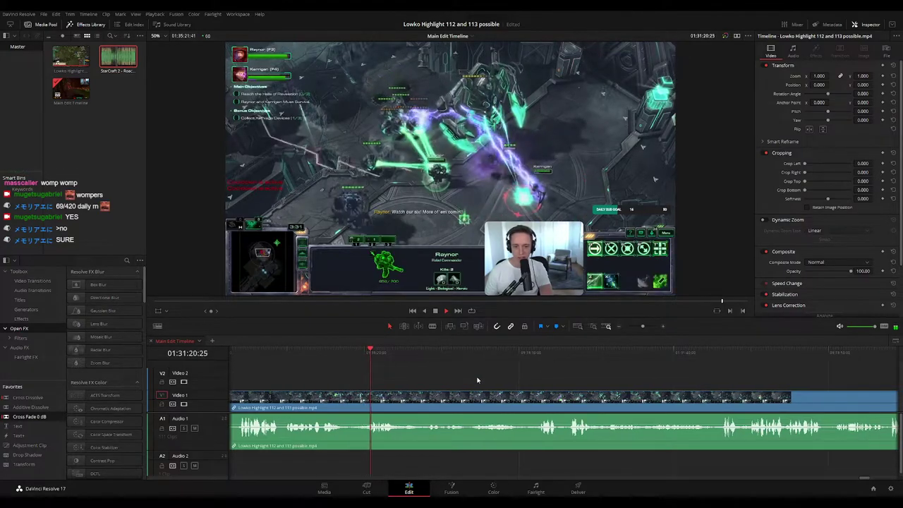
scroll(480, 375, "right", 2)
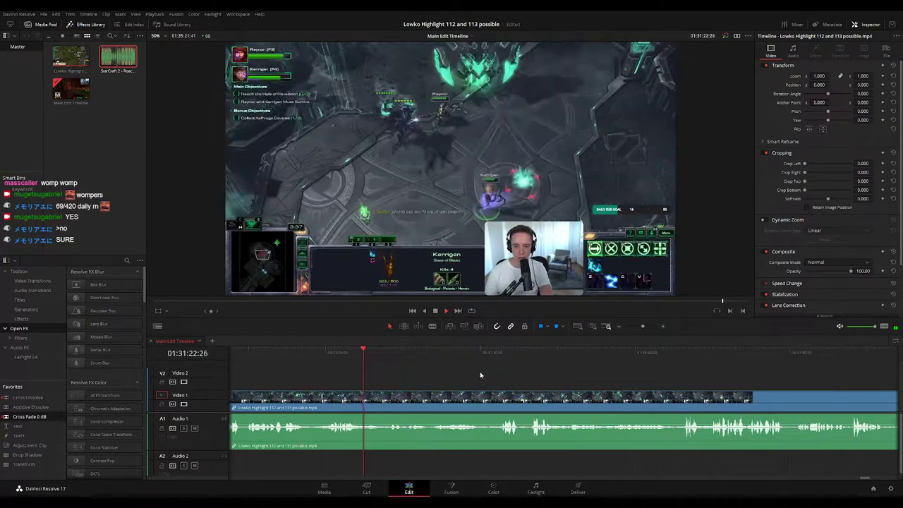
scroll(486, 377, "right", 2)
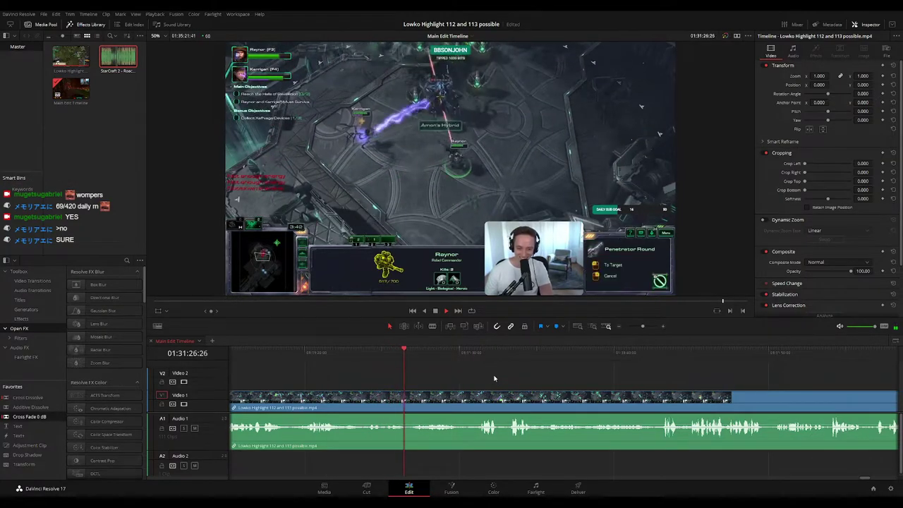
scroll(477, 374, "right", 3)
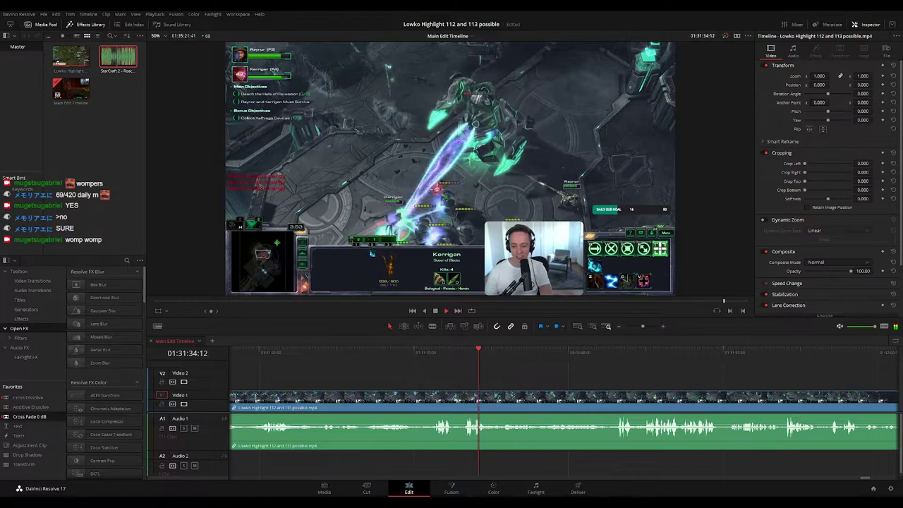
scroll(510, 377, "right", 2)
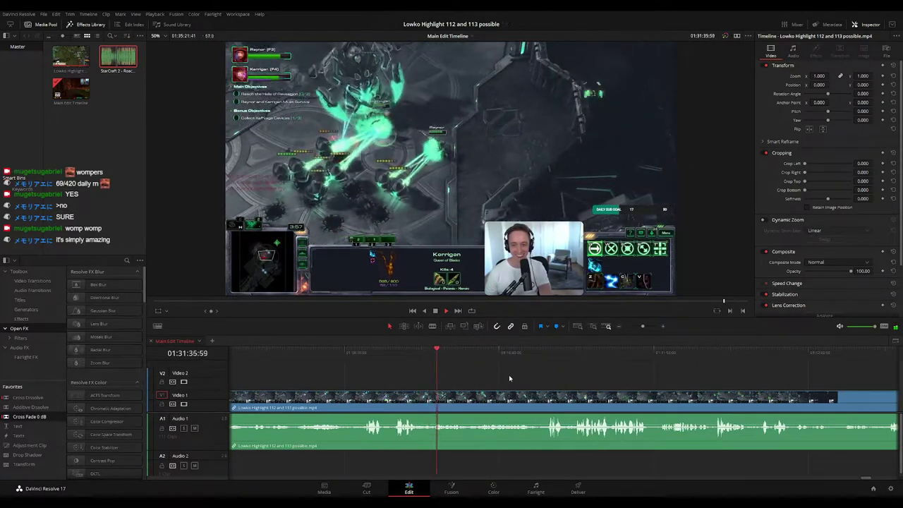
scroll(507, 378, "right", 2)
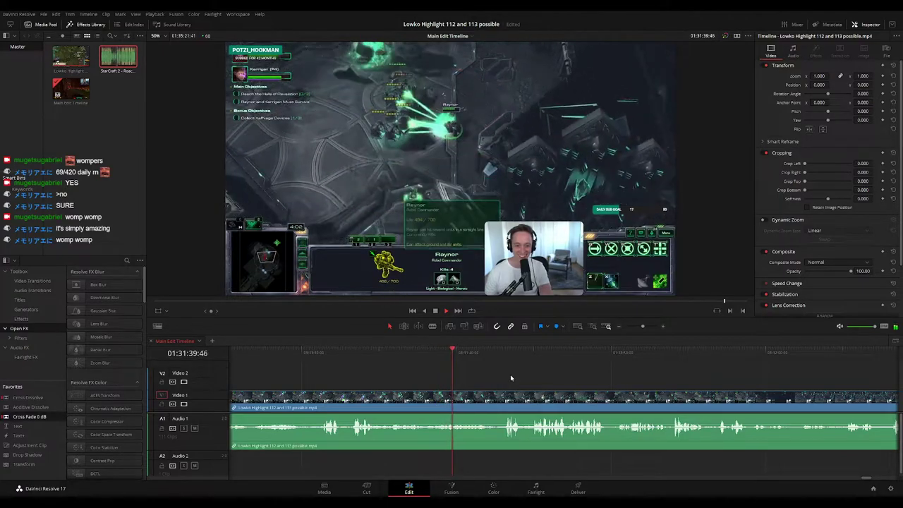
scroll(494, 377, "right", 2)
scroll(487, 375, "right", 2)
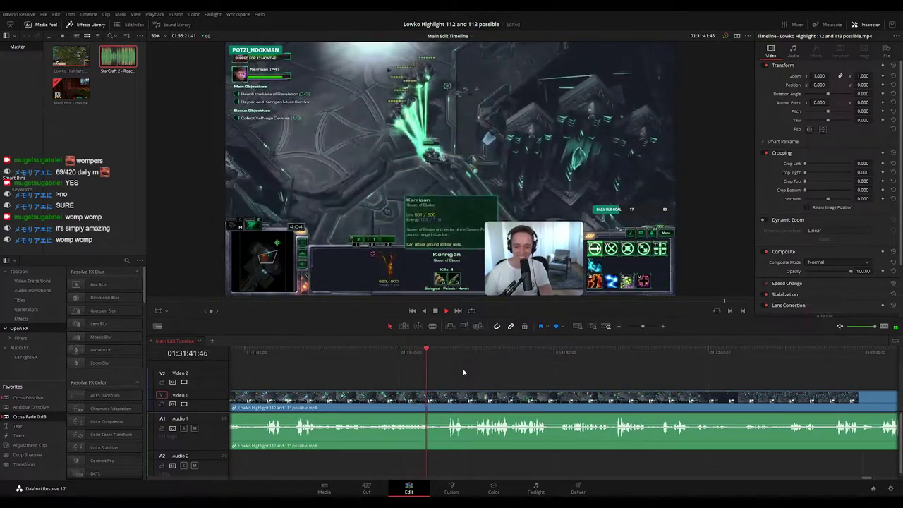
scroll(497, 377, "right", 2)
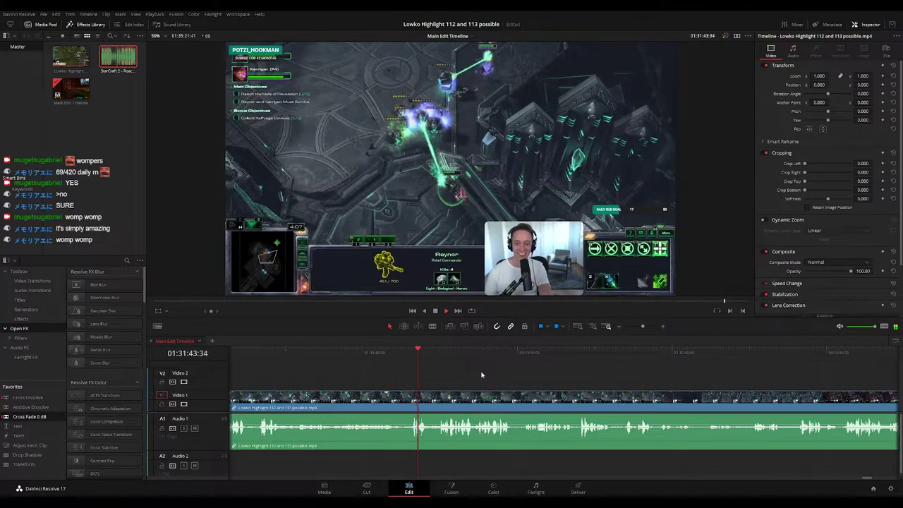
scroll(494, 375, "right", 2)
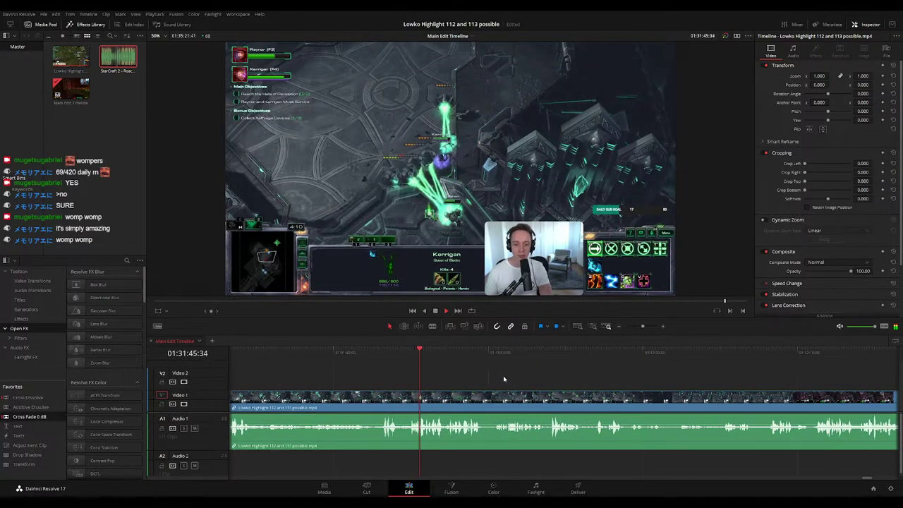
scroll(494, 375, "right", 2)
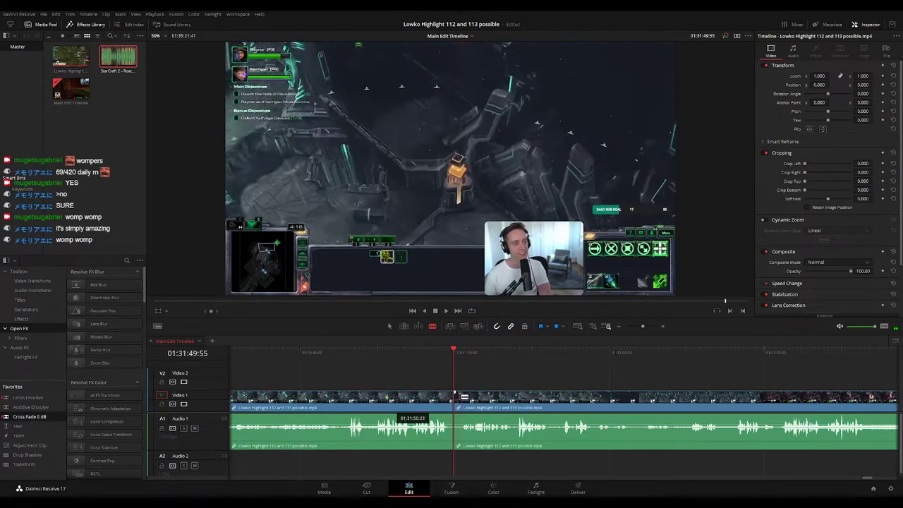
Split the gameplay clip at 01:31:49:55 and again at 01:31:50:23, delete the short segment between, and play on across the cut
left_click(459, 398)
key("a")
key("Delete")
key("space")
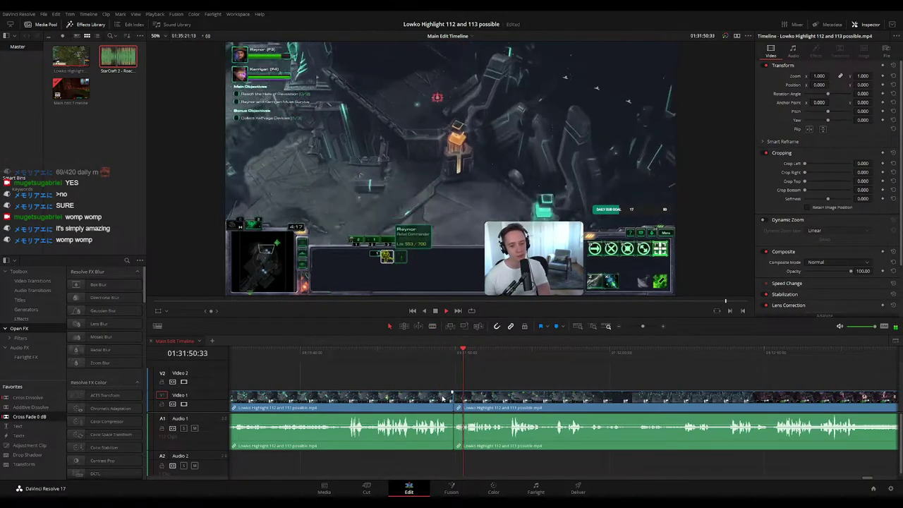
Add a Cross Fade 0 dB to the audio at the 01:31:49:55 cut and colour the clip before it green
left_click_drag(35, 417, 453, 426)
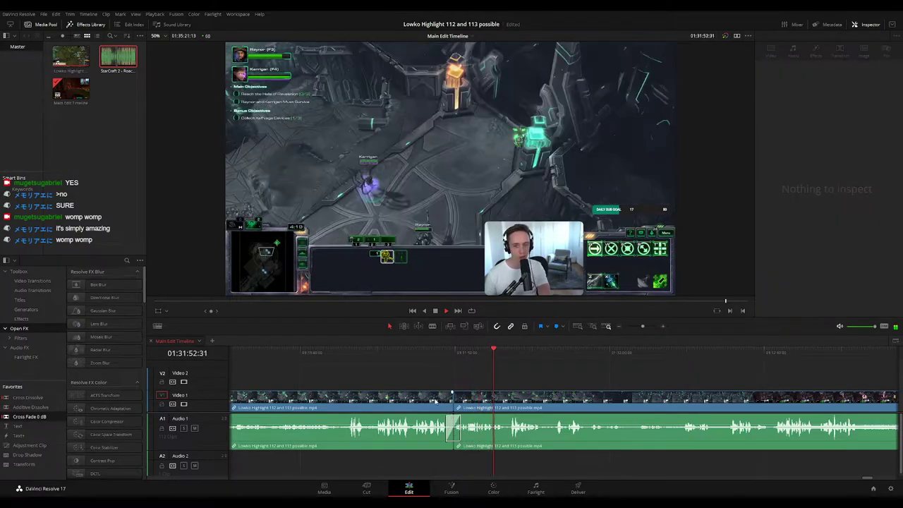
left_click(435, 401)
left_click(589, 361)
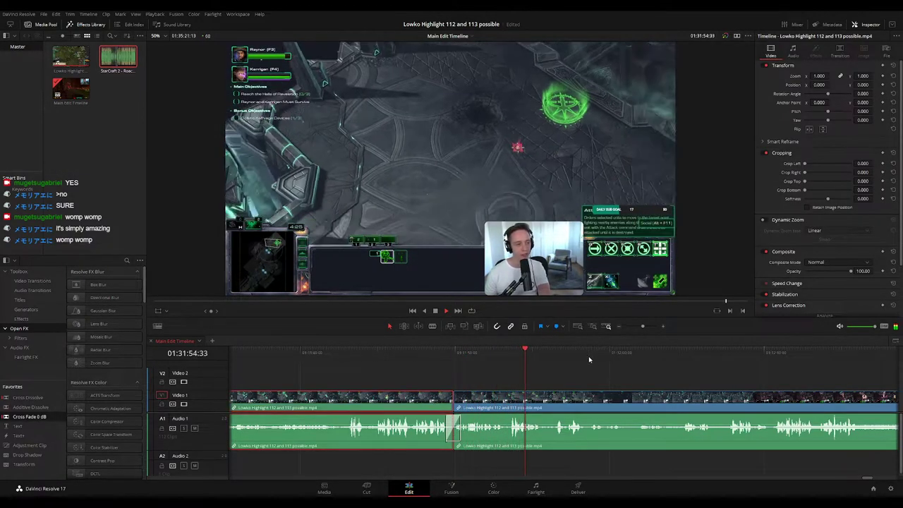
Split the gameplay clip at 01:32:10:13 and again just before the next scene, delete the short segment between, and play on across the cut
left_click_drag(623, 374, 489, 366)
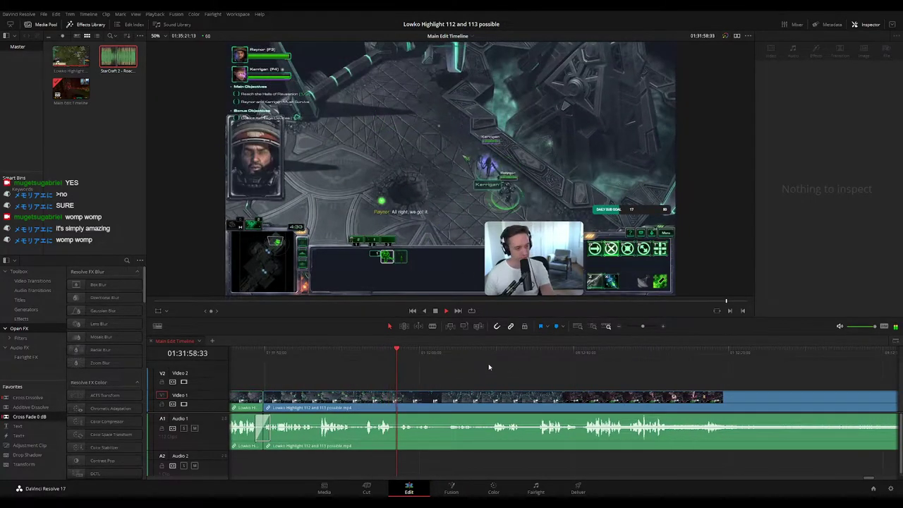
scroll(487, 368, "right", 2)
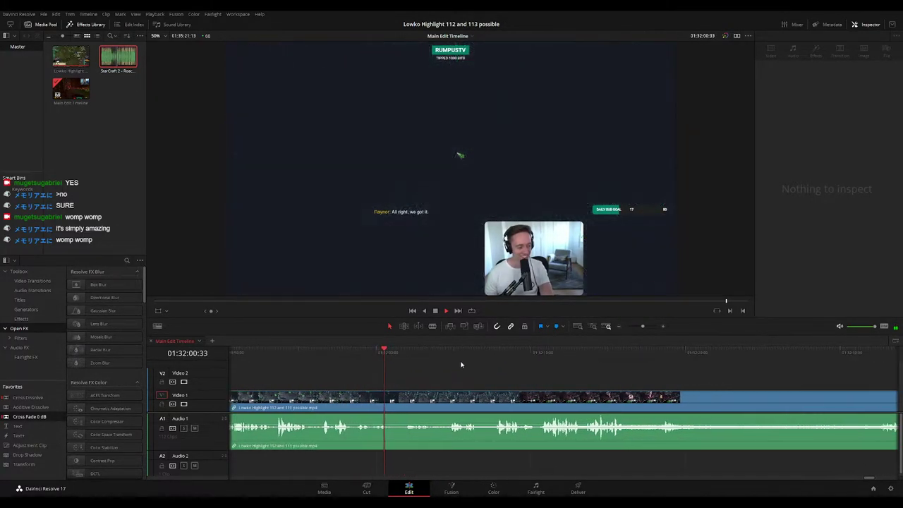
scroll(460, 364, "right", 2)
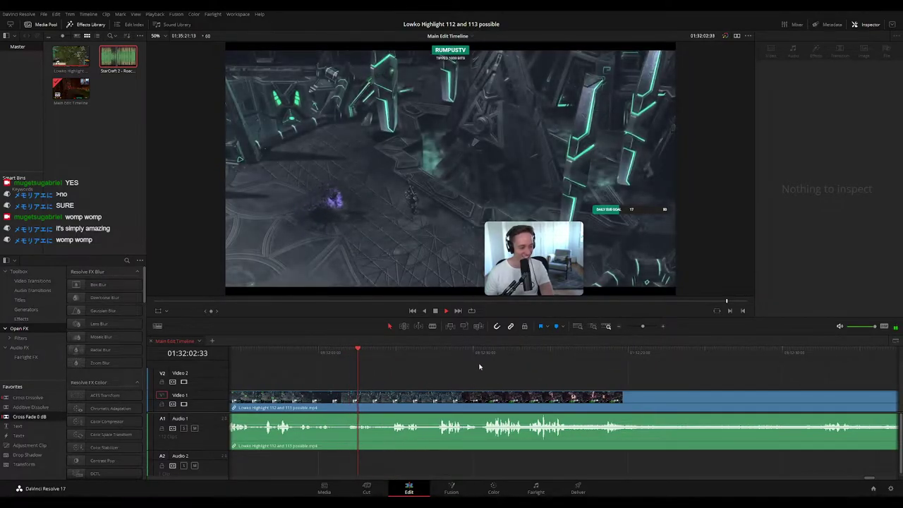
scroll(465, 368, "right", 2)
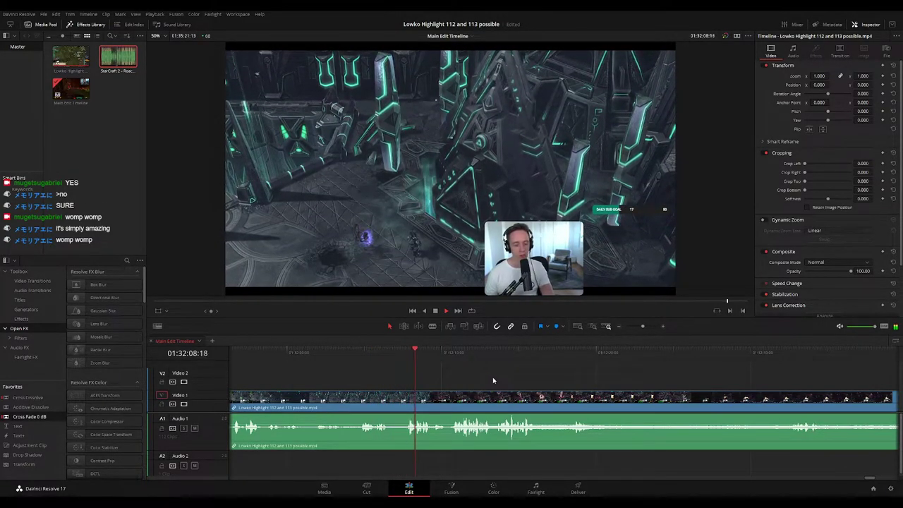
scroll(490, 383, "right", 2)
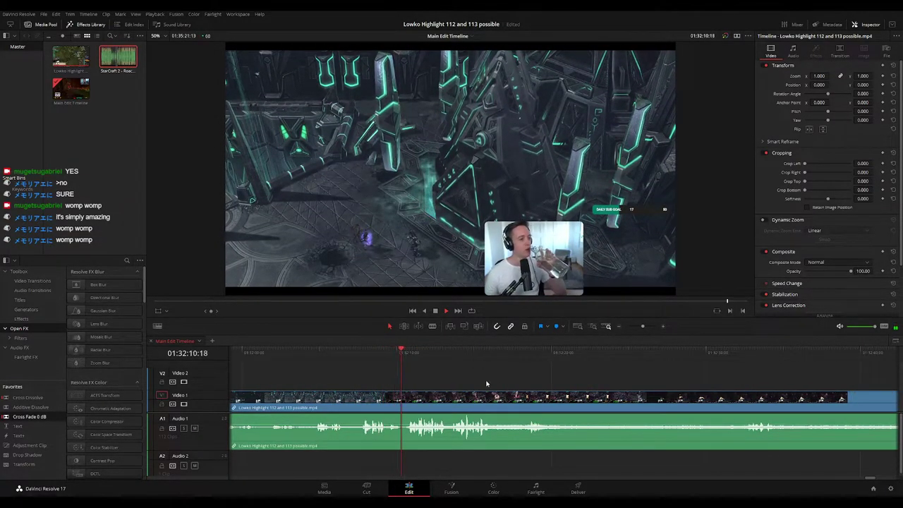
key("space")
scroll(462, 385, "up", 5)
left_click_drag(563, 355, 540, 352)
left_click(558, 400)
key("a")
left_click(553, 403)
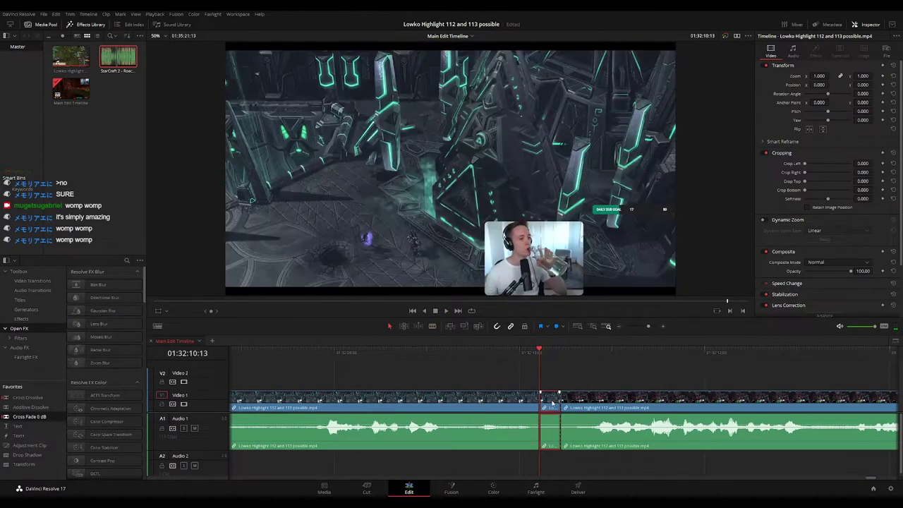
key("Delete")
key("space")
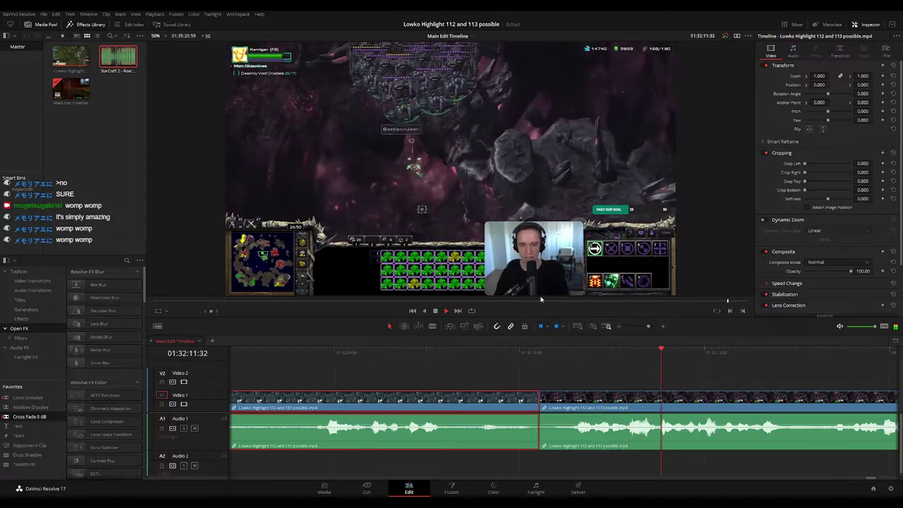
Colour the clip before the 01:32:10:13 cut green and clear the selection
left_click_drag(637, 327, 635, 326)
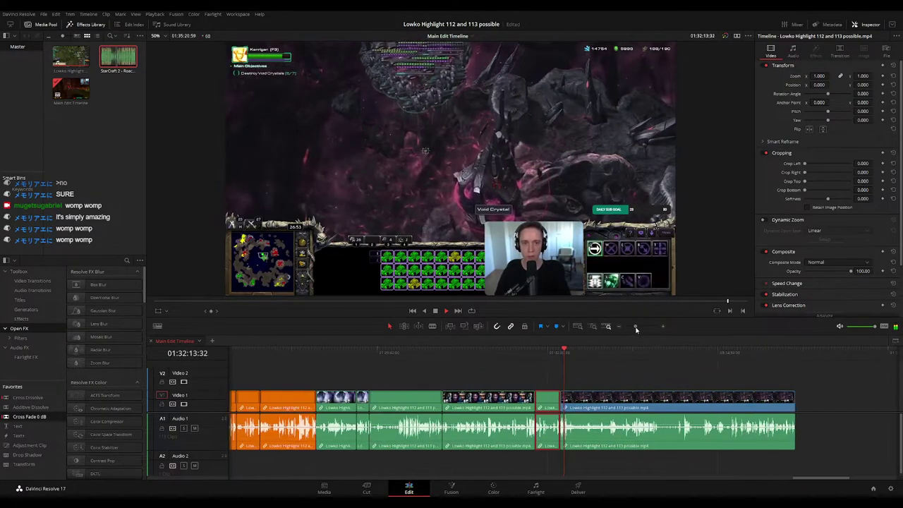
left_click(613, 383)
key("ctrl+equal")
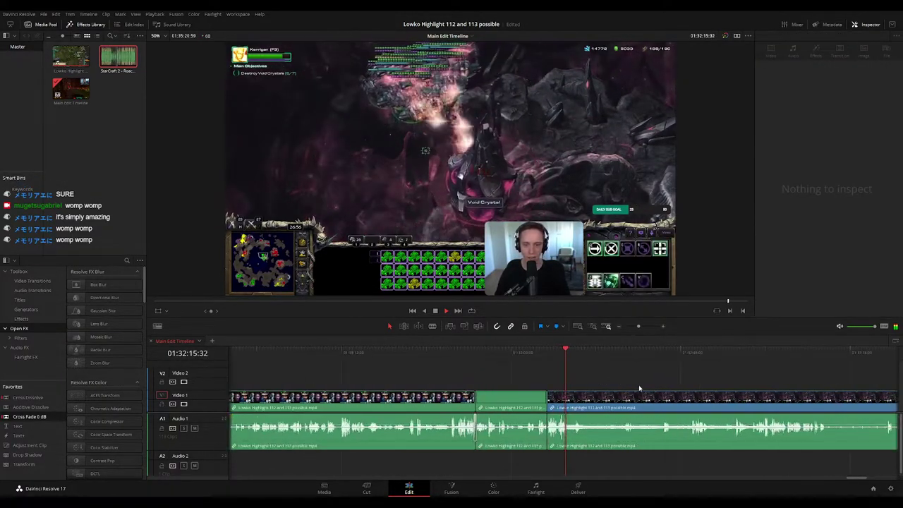
Place an Adjustment Clip on Video 2 starting at 01:32:27:51 in the Kerrigan and Amon cutscene
left_click_drag(590, 381, 520, 377)
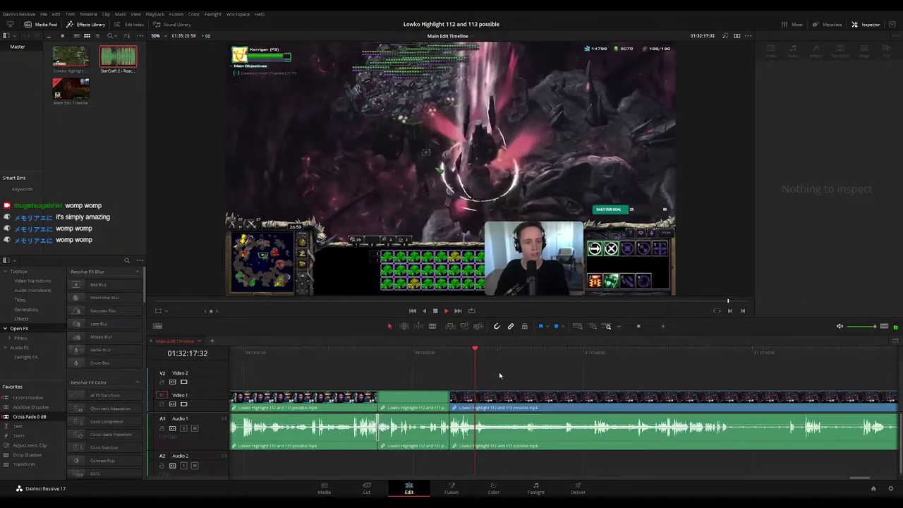
key("ctrl+equal")
left_click_drag(595, 386, 530, 355)
key("ctrl+equal")
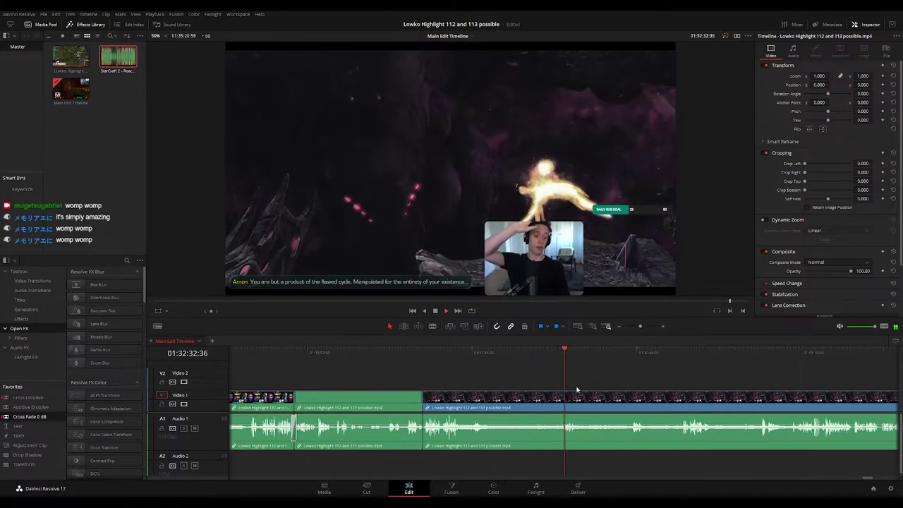
left_click_drag(576, 389, 555, 383)
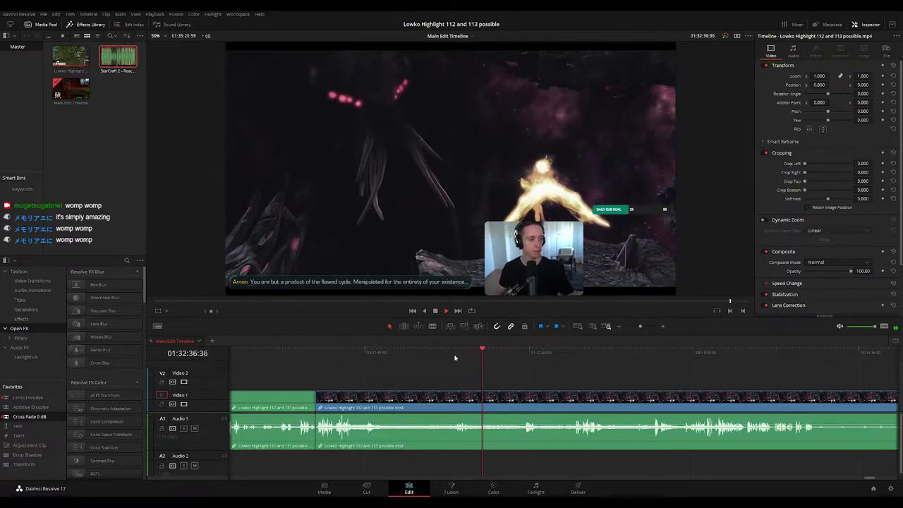
left_click(426, 355)
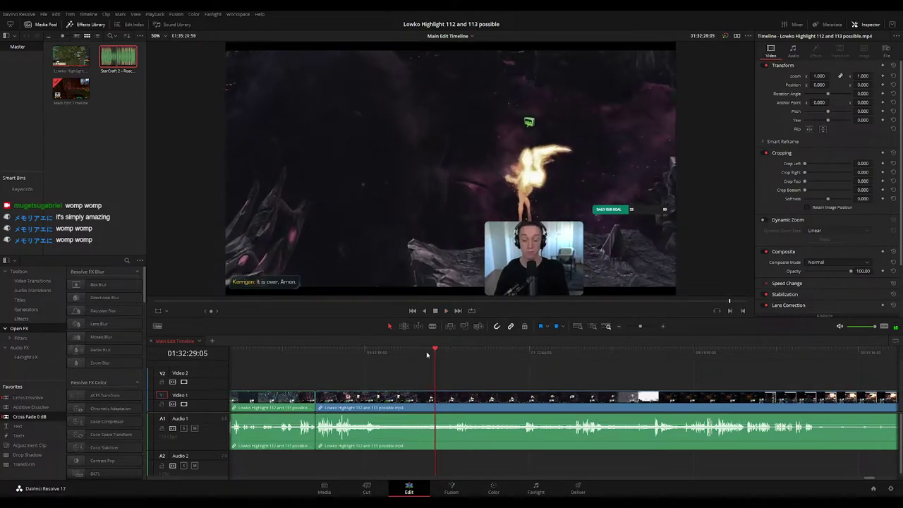
left_click(426, 353)
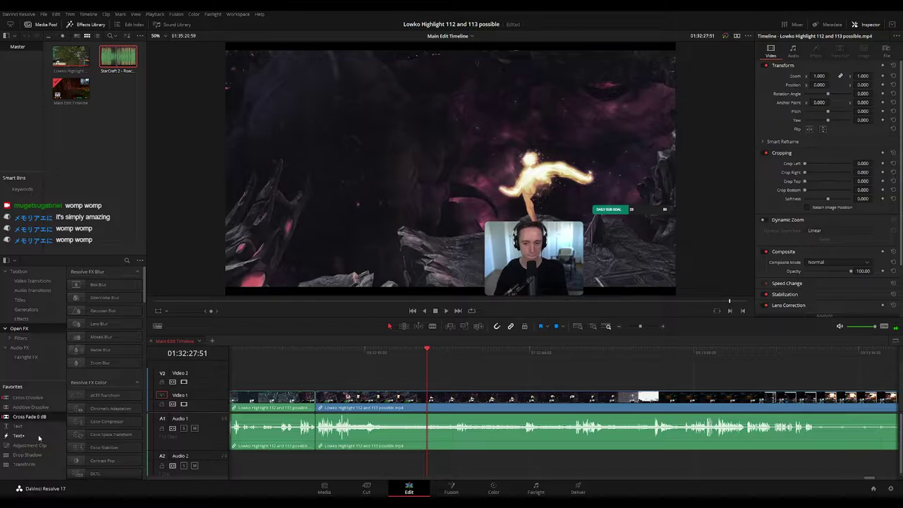
left_click_drag(261, 370, 480, 376)
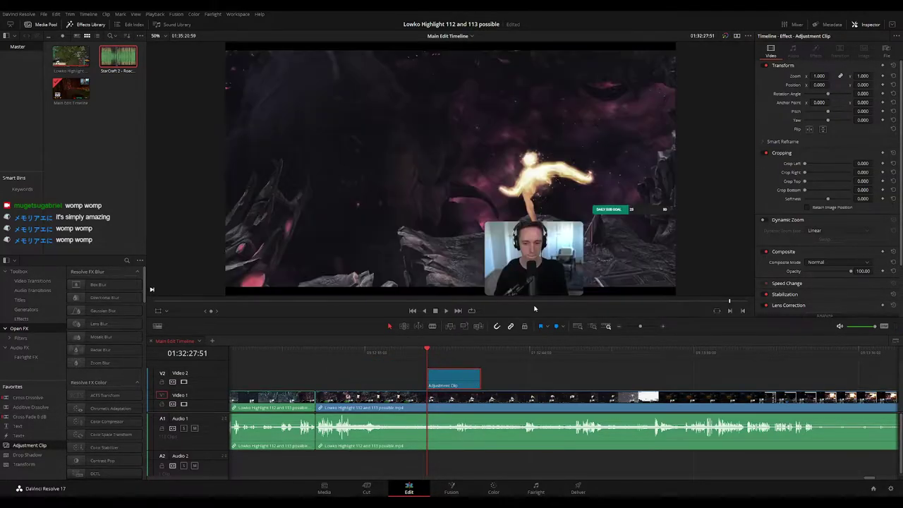
Set the adjustment clip's zoom to 1.690 and its position to X -711, Y 502, play through it and clear the selection
left_click_drag(819, 76, 873, 85)
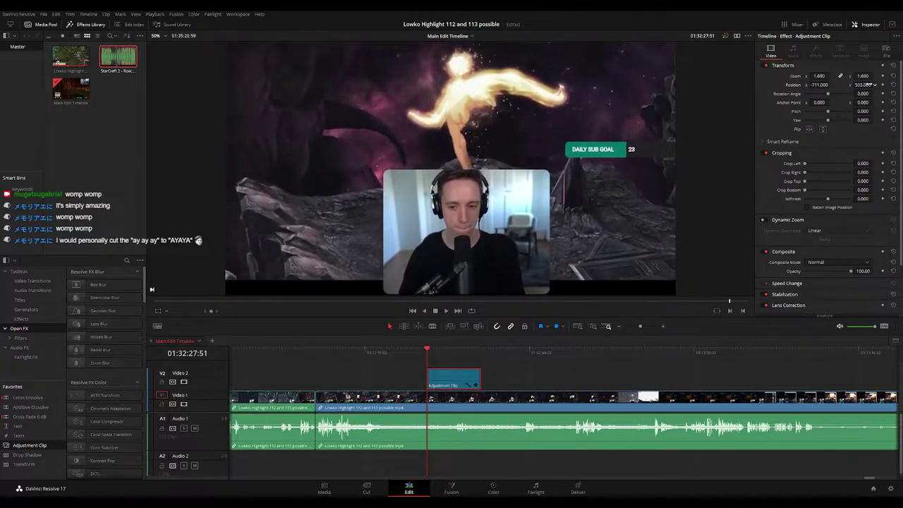
key("space")
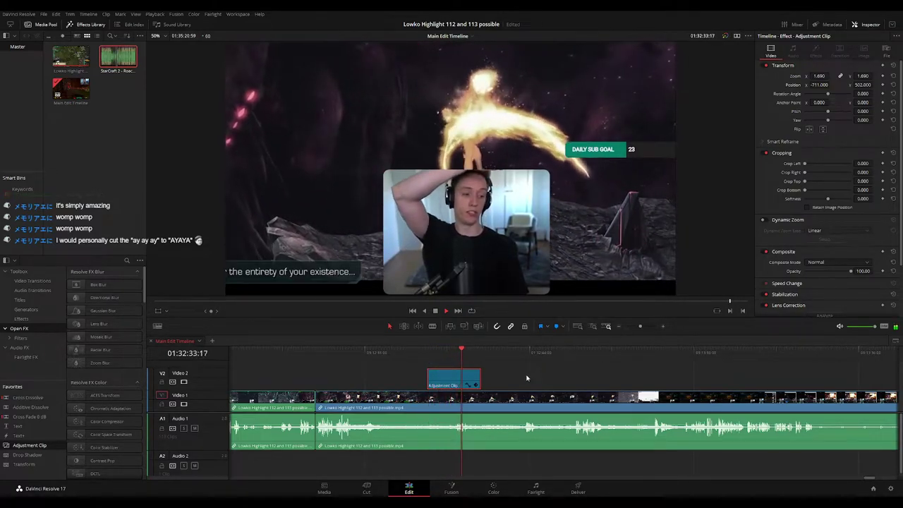
left_click(533, 371)
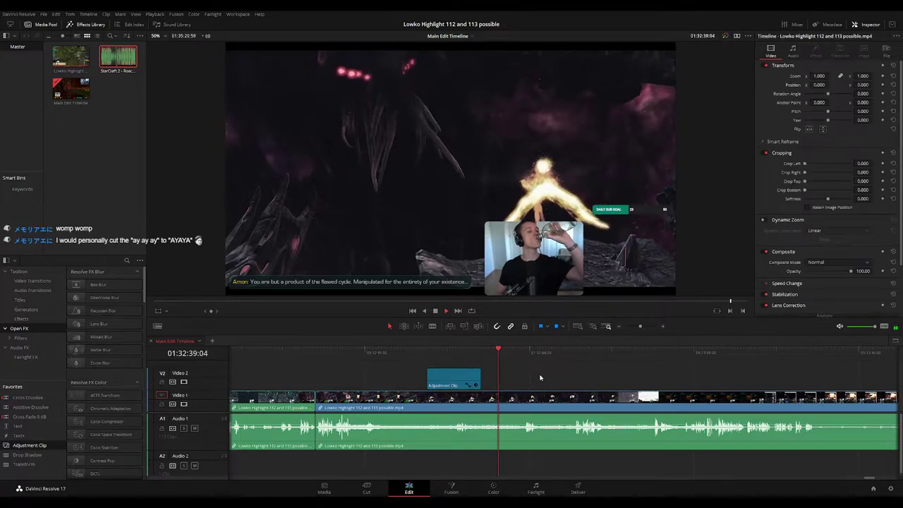
Examine the Kerrigan and Amon cutscene, StarCraft loading-screen and open-lobby footage from 01:32:43 onward to find the next cut point
left_click(522, 352)
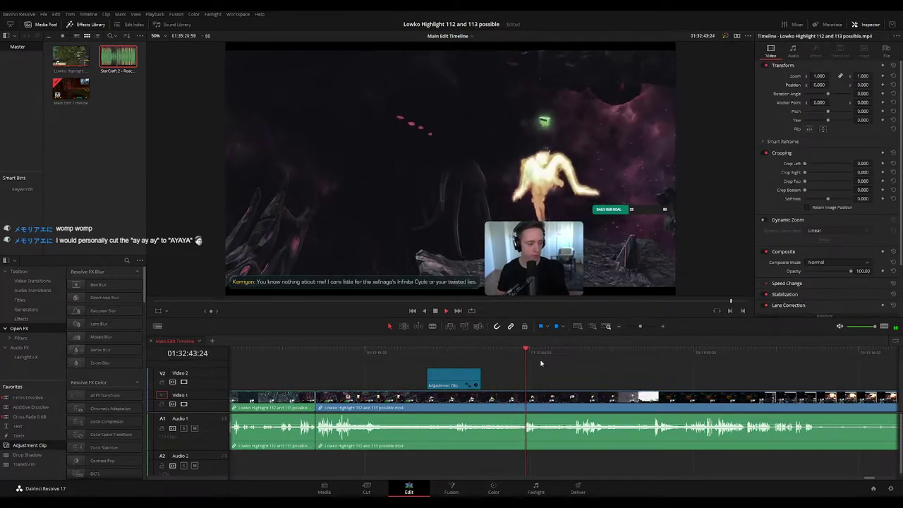
scroll(536, 367, "right", 3)
left_click_drag(500, 353, 518, 355)
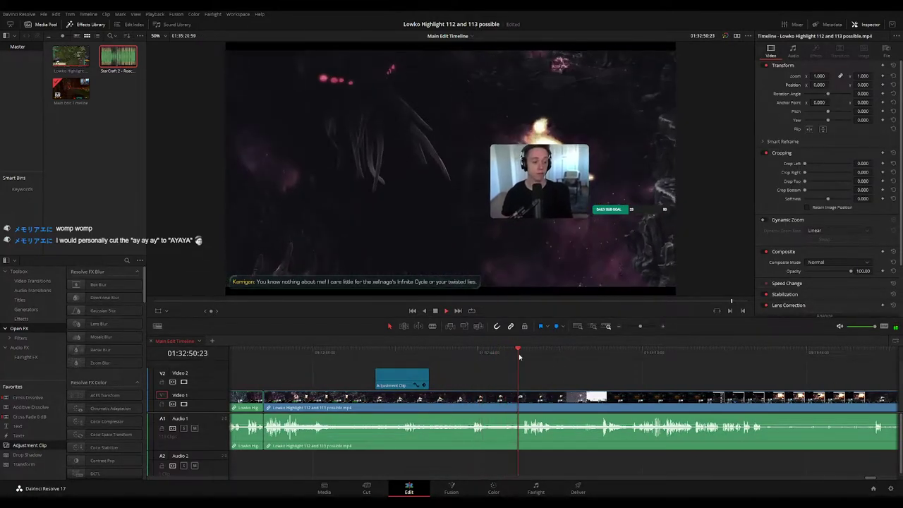
scroll(519, 367, "right", 2)
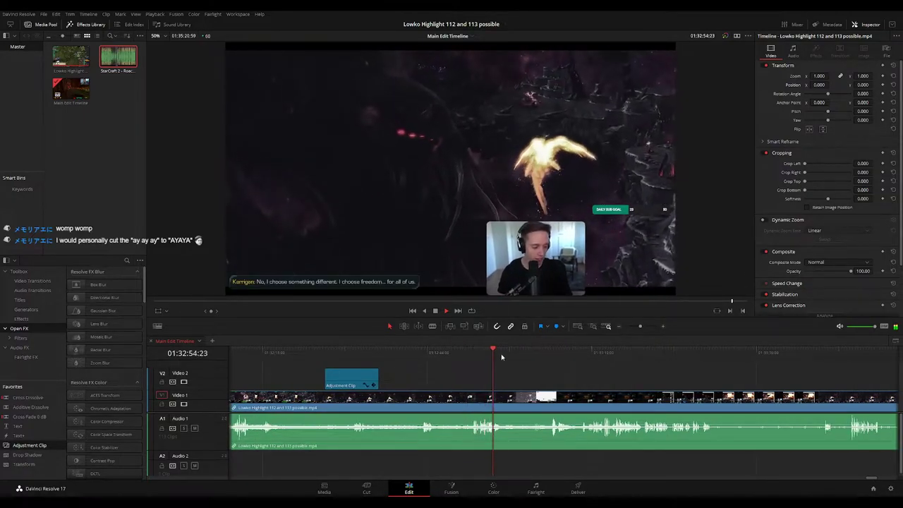
left_click(524, 352)
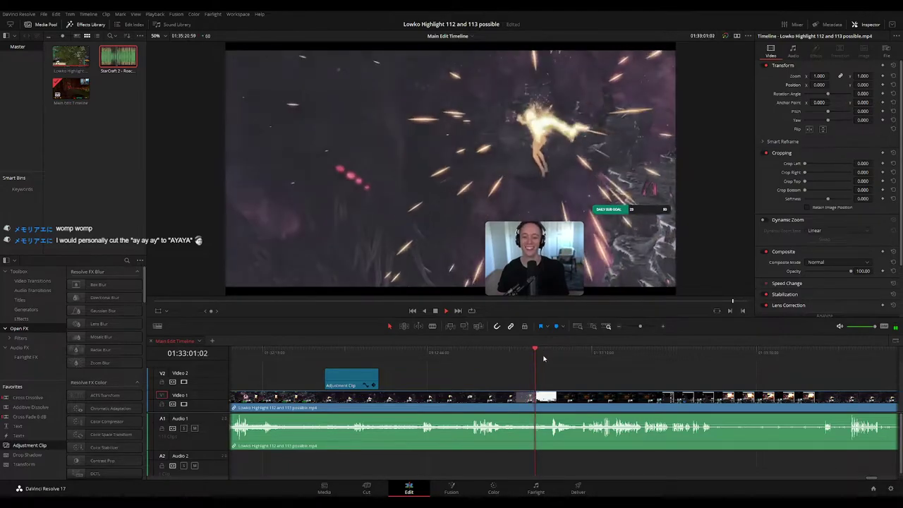
left_click(547, 355)
scroll(589, 380, "up", 2)
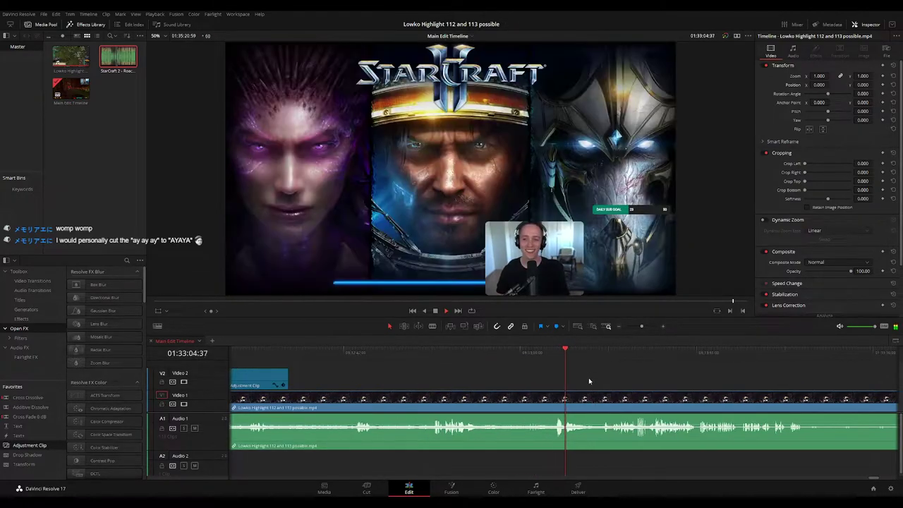
scroll(564, 381, "right", 3)
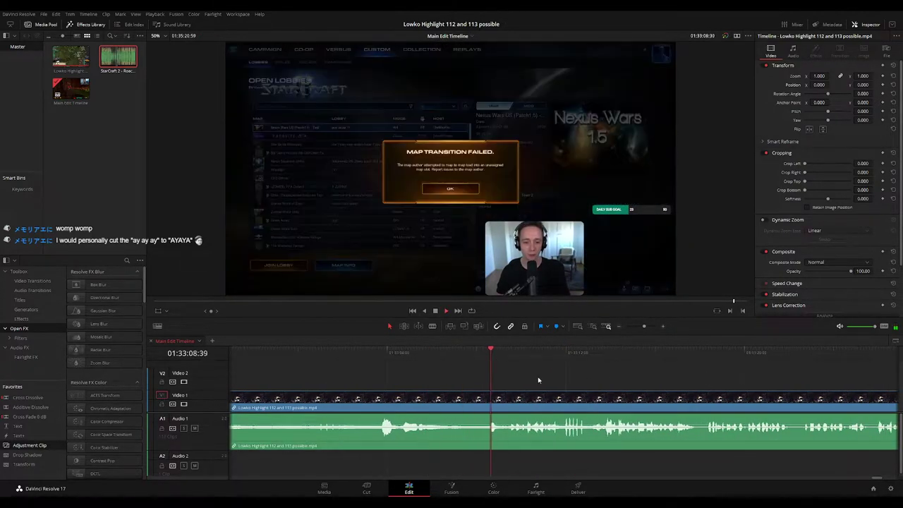
scroll(538, 380, "right", 3)
left_click(348, 354)
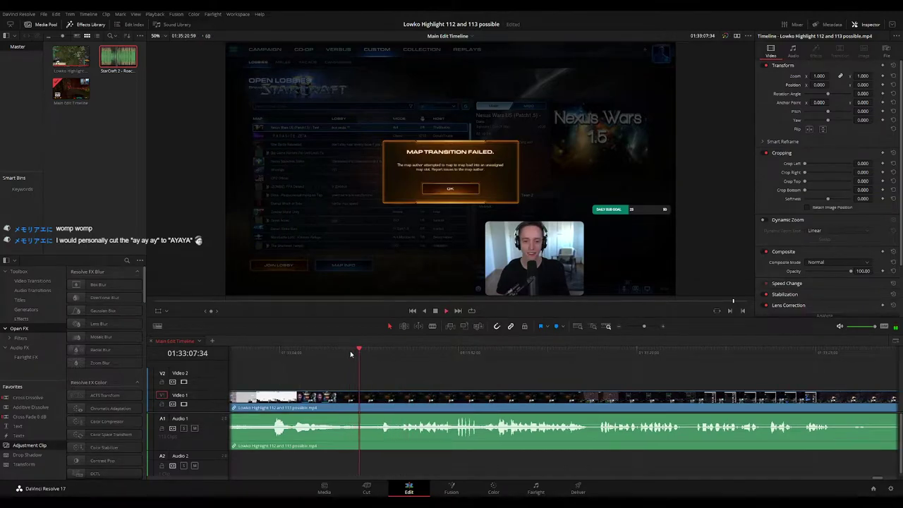
left_click_drag(327, 354, 306, 354)
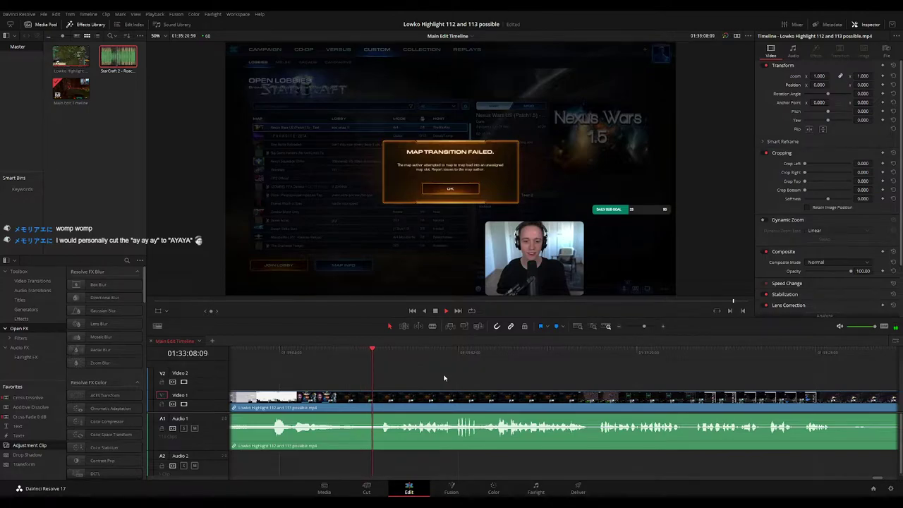
left_click_drag(493, 385, 424, 377)
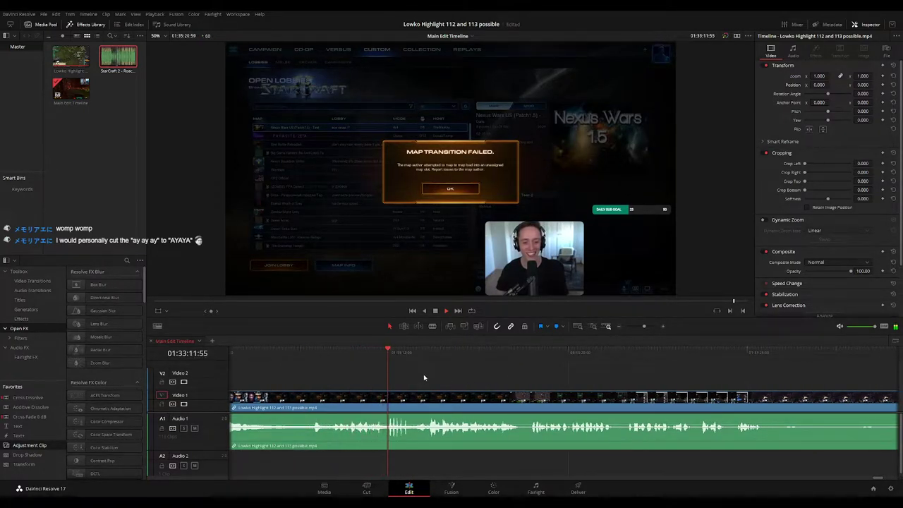
scroll(458, 377, "right", 2)
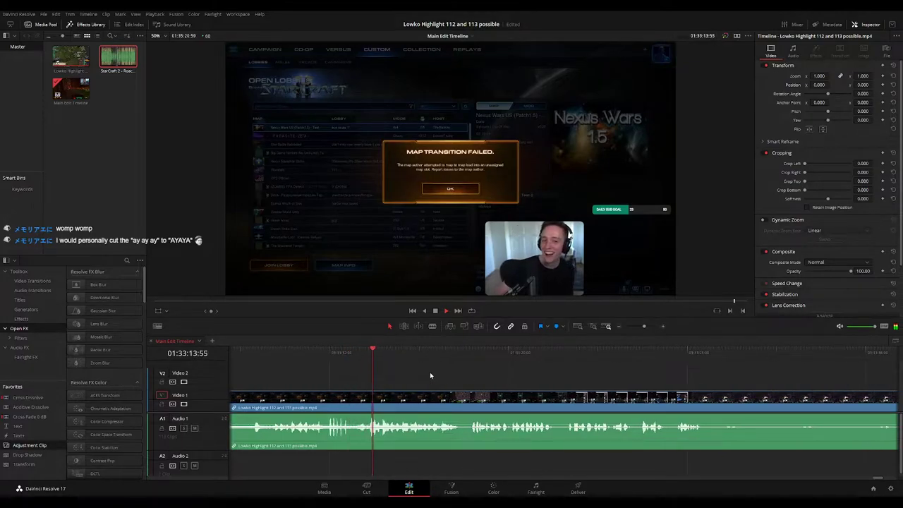
scroll(438, 373, "right", 2)
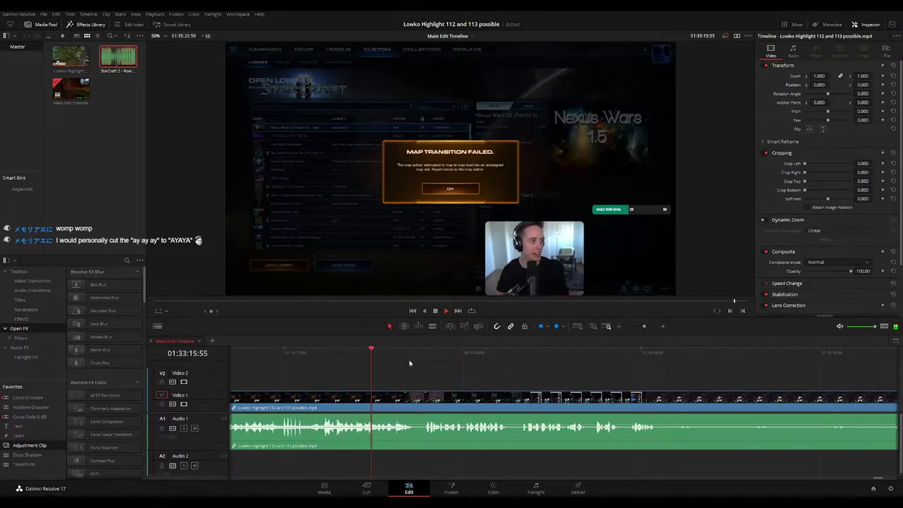
scroll(434, 380, "right", 1)
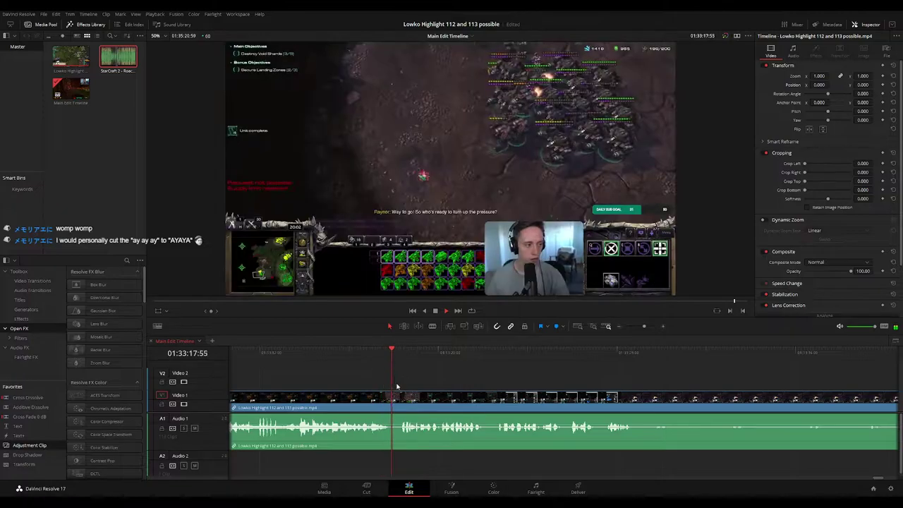
Split the clip at 01:33:17:52 and again a few frames further on, delete the short segment between, and resume playback
key("space")
left_click_drag(393, 355, 392, 355)
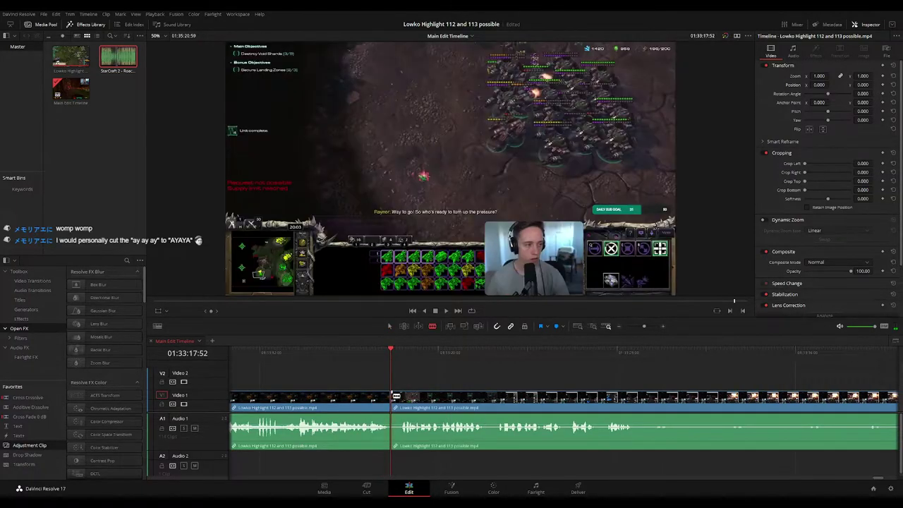
key("ctrl+b")
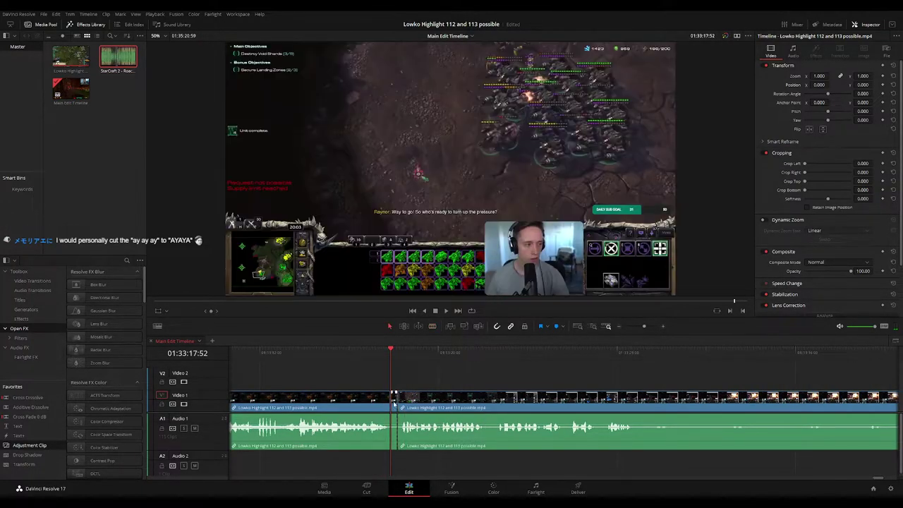
key("Delete")
key("space")
Colour the clip before the 01:33:17:52 cut blue and clear the selection
left_click(373, 401)
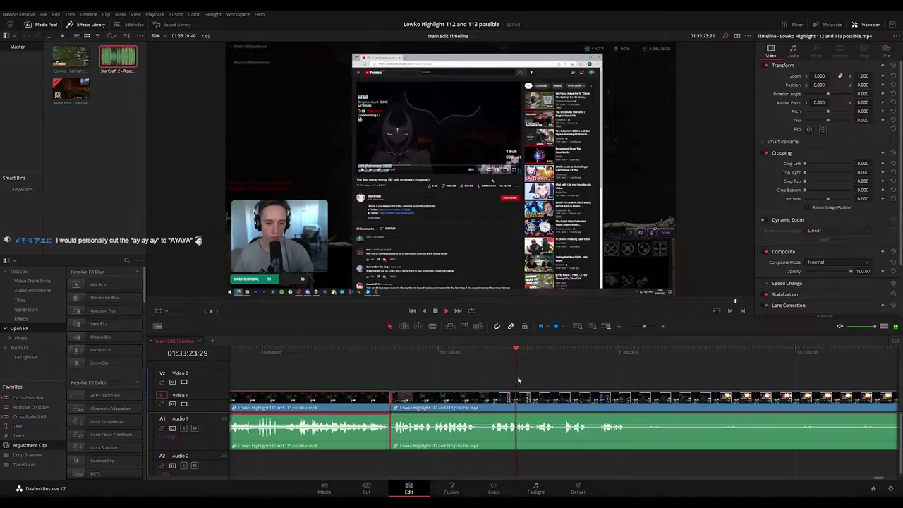
key("1")
left_click(572, 377)
scroll(561, 374, "down", 4)
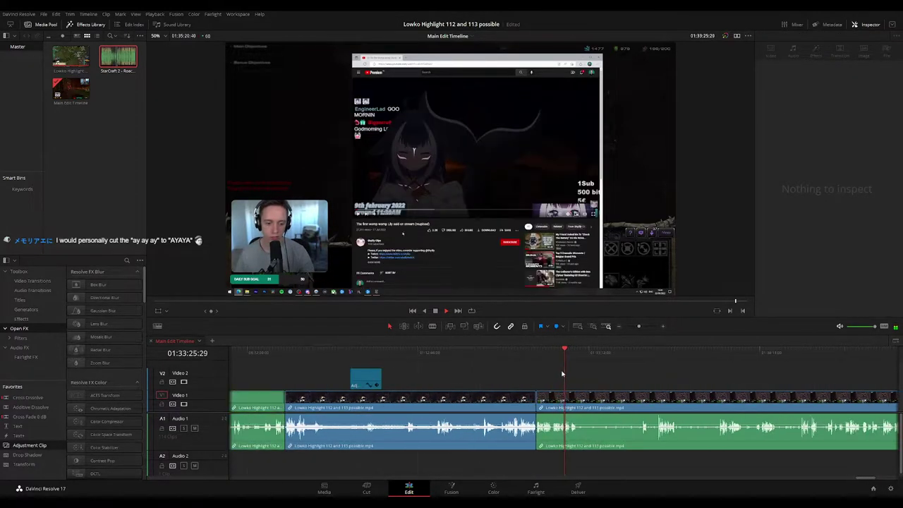
key("ctrl+z")
scroll(564, 371, "down", 2)
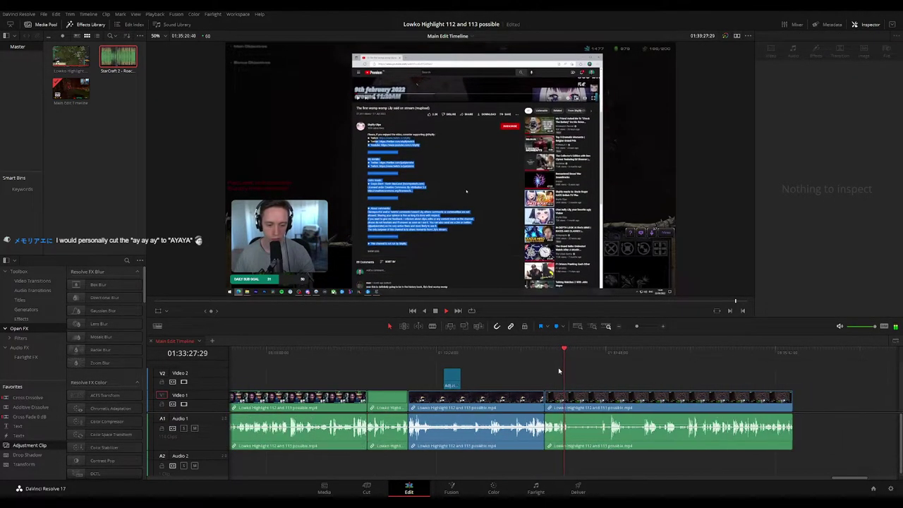
Move the blue-marked segment and its adjustment clip to the end of the timeline, delete the gap left behind, and resume playback
key("space")
left_click_drag(501, 366, 821, 392)
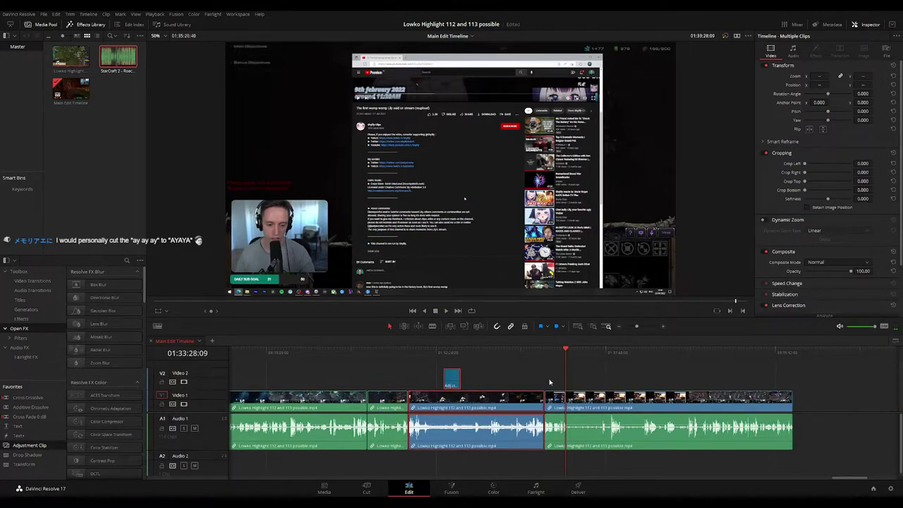
left_click_drag(504, 373, 854, 400)
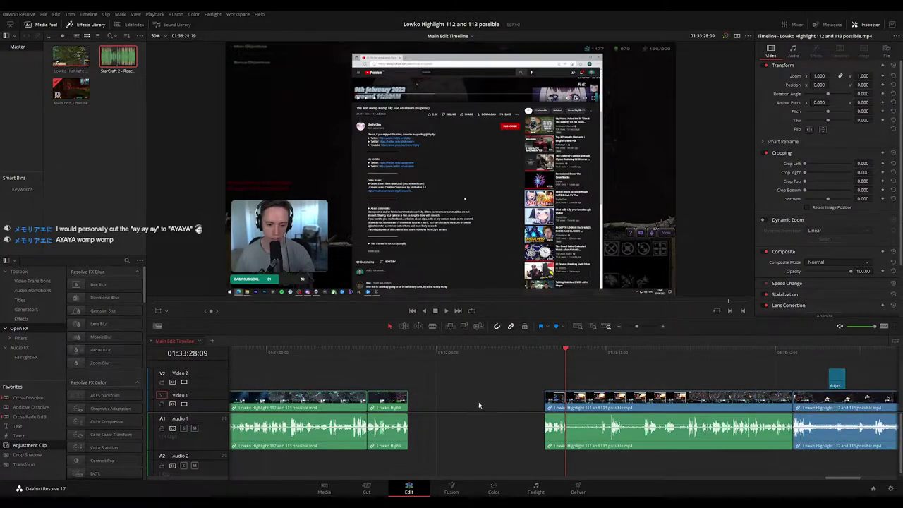
key("Delete")
key("space")
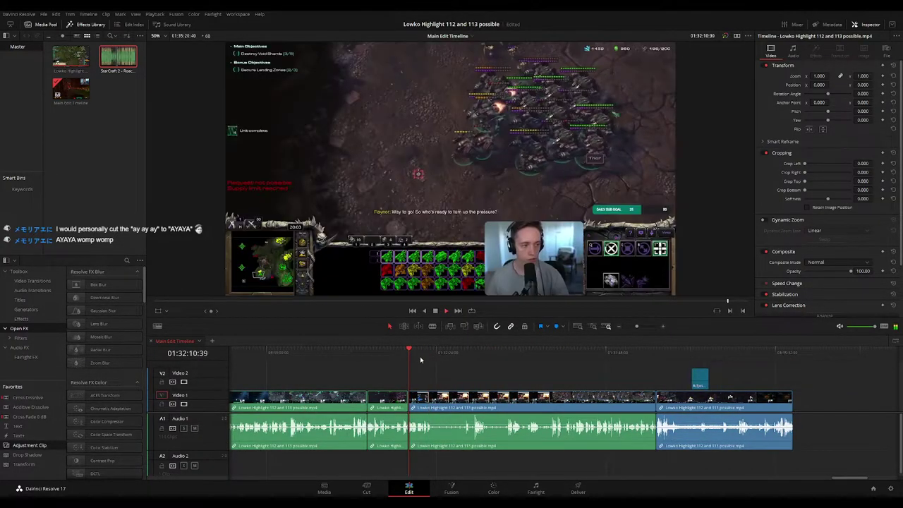
Examine the YouTube reaction footage from 01:32:10 to about 01:33:07 for pauses worth cutting
scroll(569, 382, "up", 3)
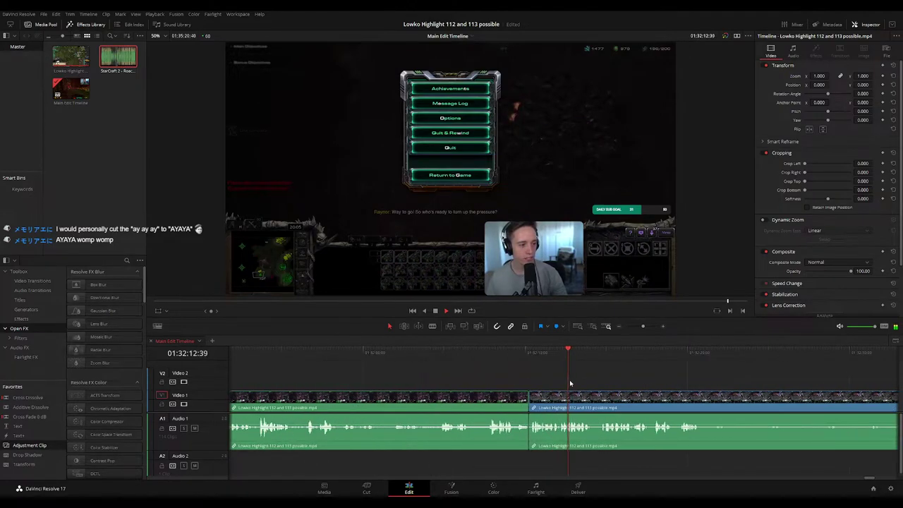
left_click_drag(569, 382, 471, 365)
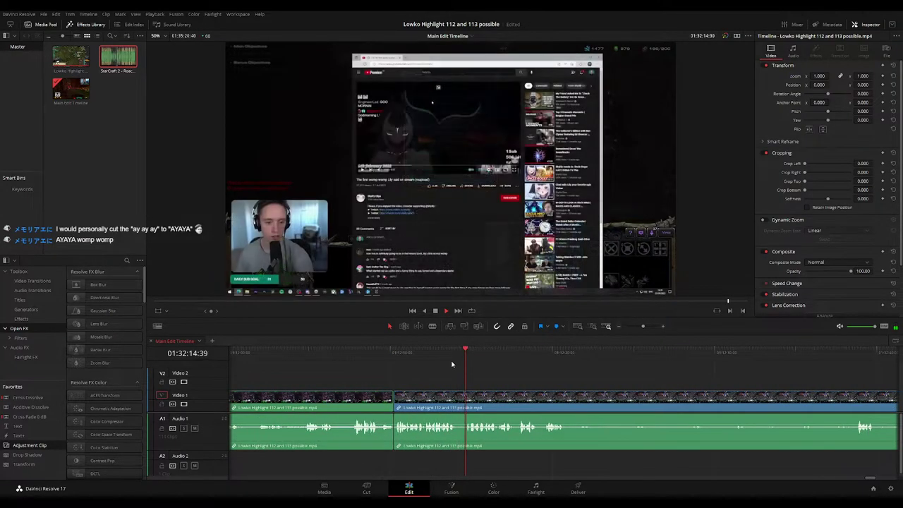
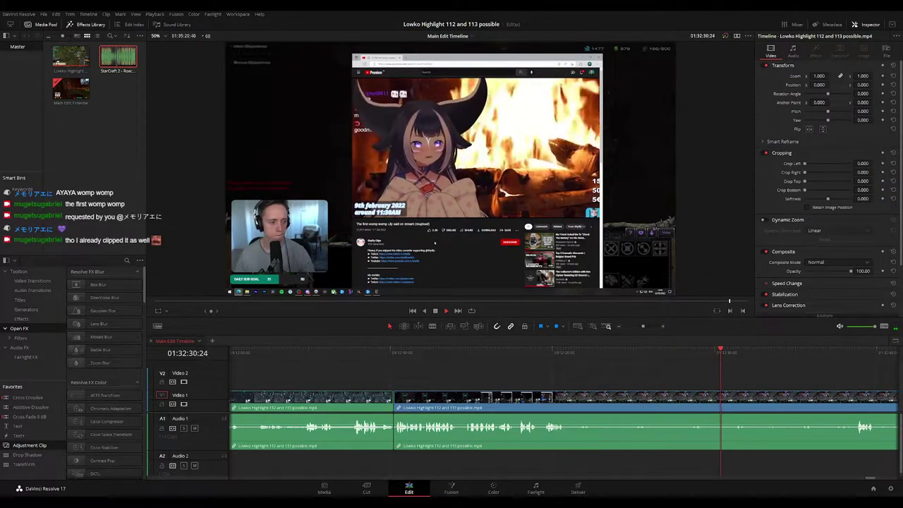
scroll(683, 372, "right", 7)
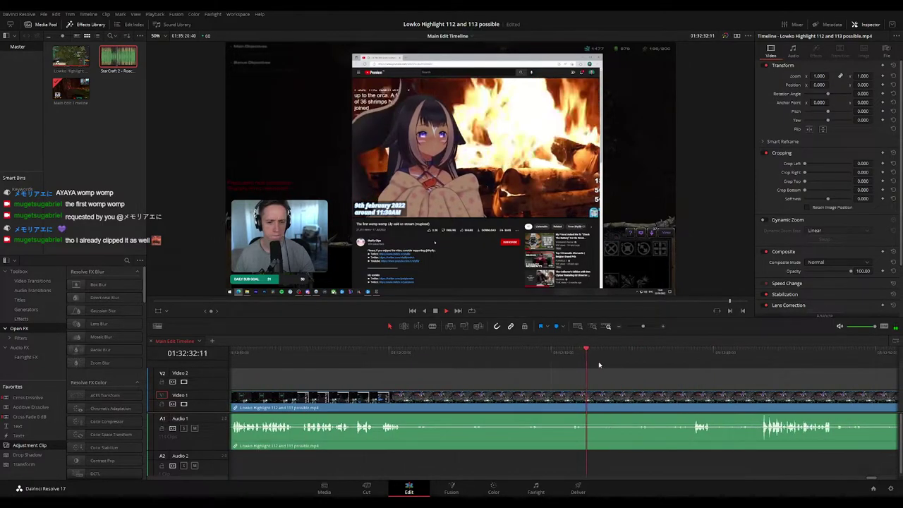
left_click_drag(644, 326, 643, 327)
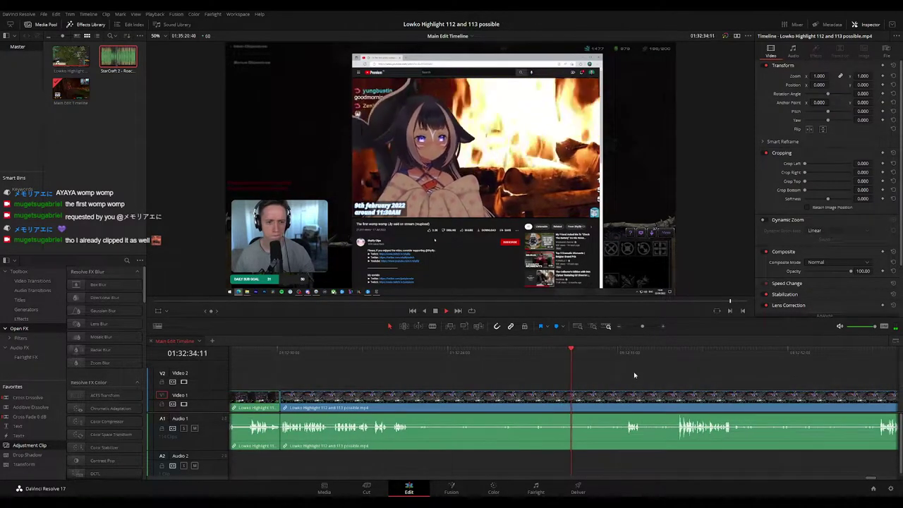
left_click_drag(634, 373, 598, 370)
scroll(598, 372, "right", 3)
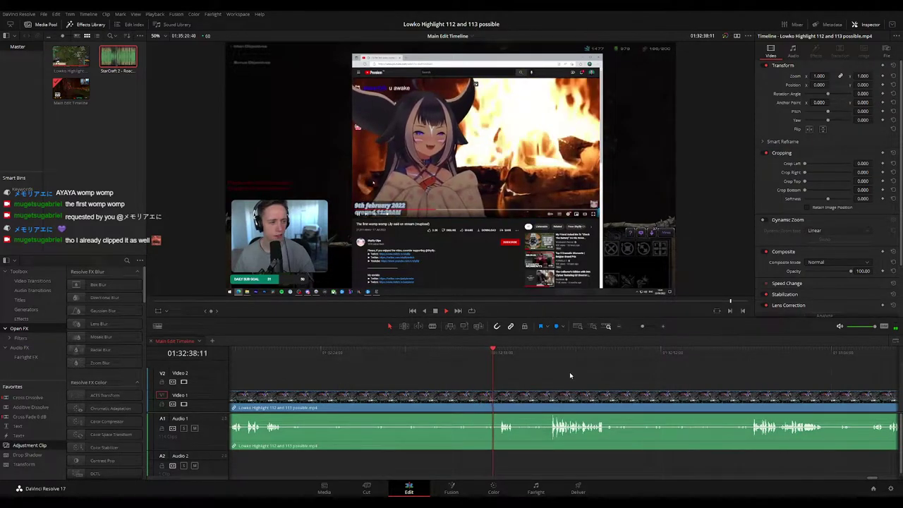
scroll(536, 375, "right", 2)
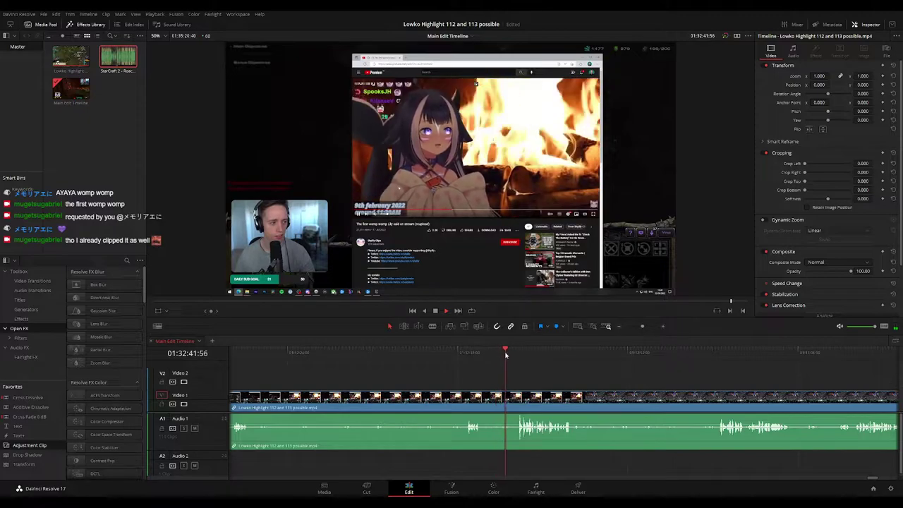
scroll(536, 370, "right", 3)
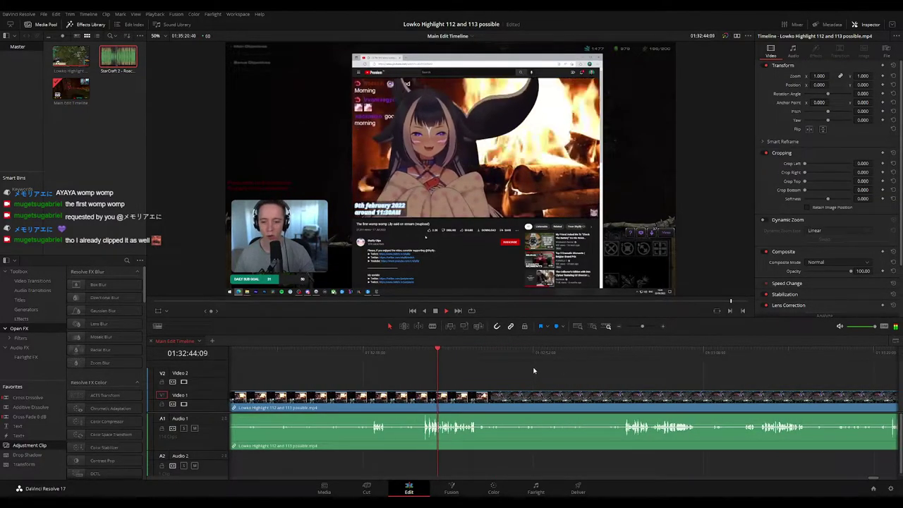
left_click_drag(642, 327, 638, 327)
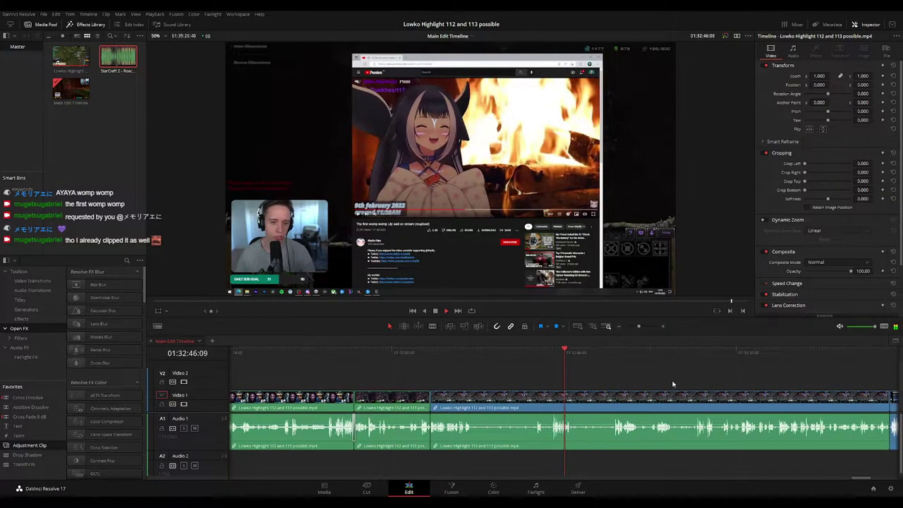
scroll(556, 369, "right", 3)
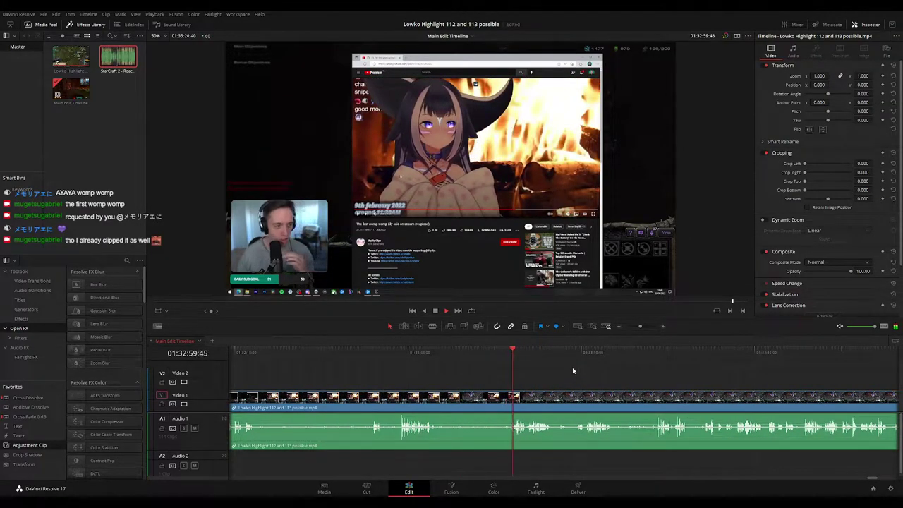
key("ctrl+equal")
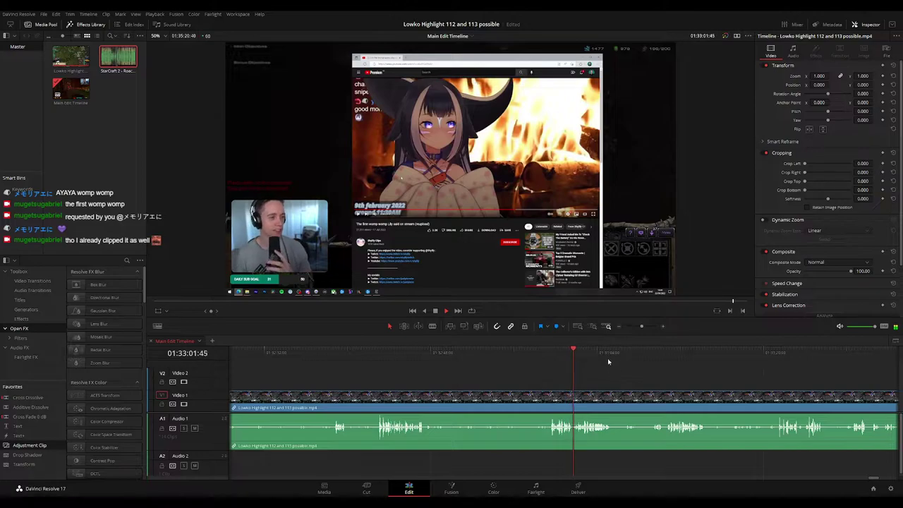
left_click_drag(621, 369, 465, 364)
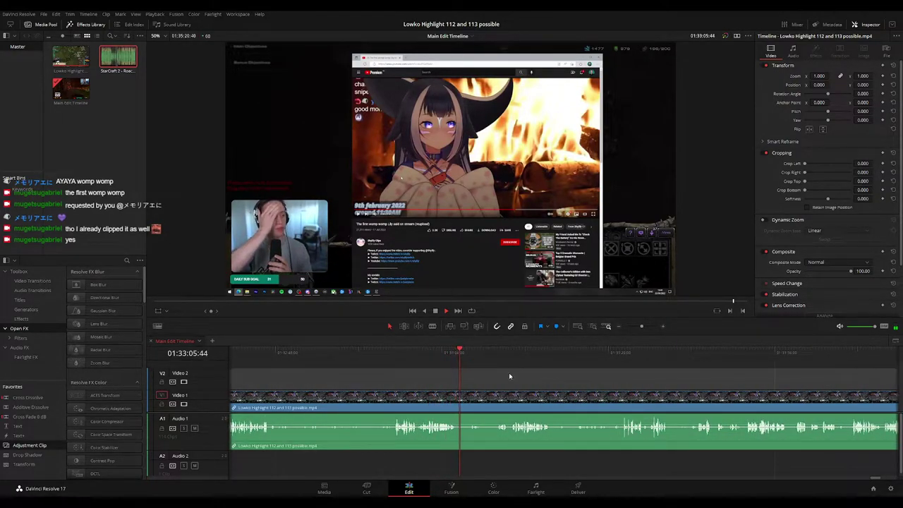
left_click_drag(520, 376, 476, 370)
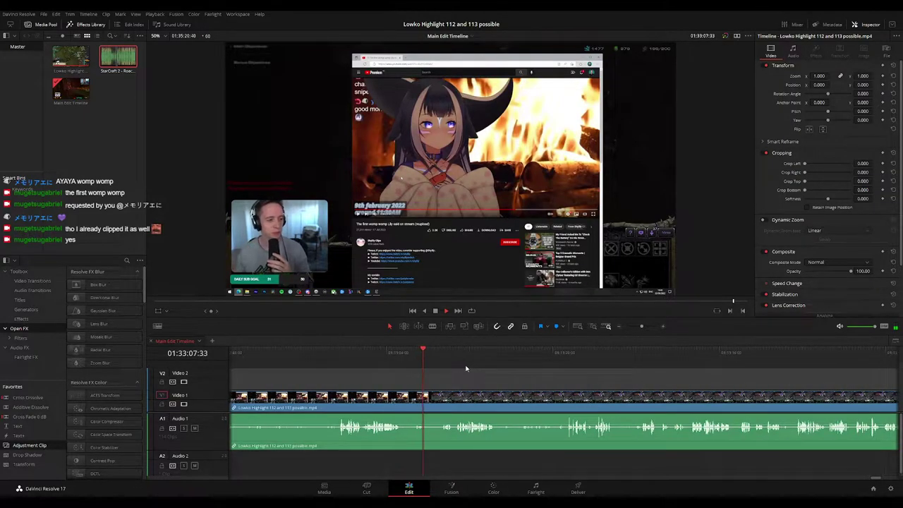
Split the clip at about 01:33:05:33 and again about four seconds further on, delete the segment between, and replay the cut
key("b")
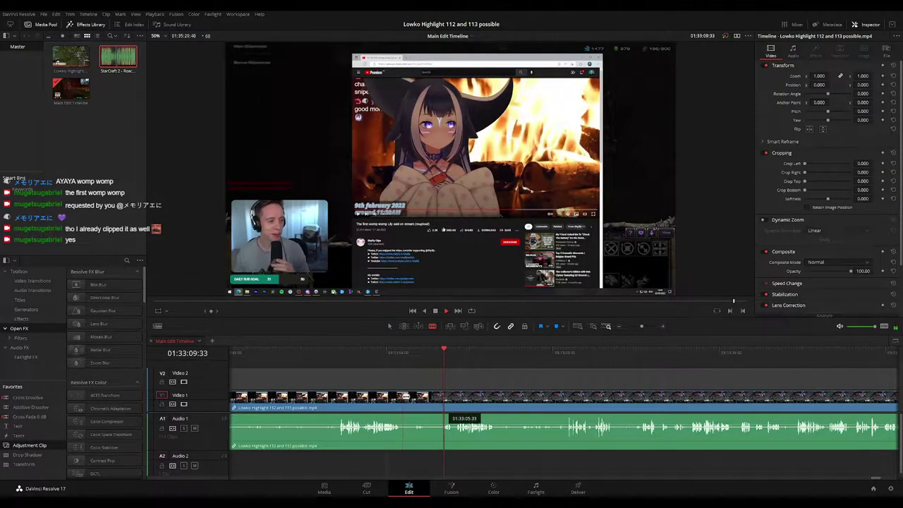
left_click(402, 396)
left_click(439, 395)
key("a")
left_click(418, 399)
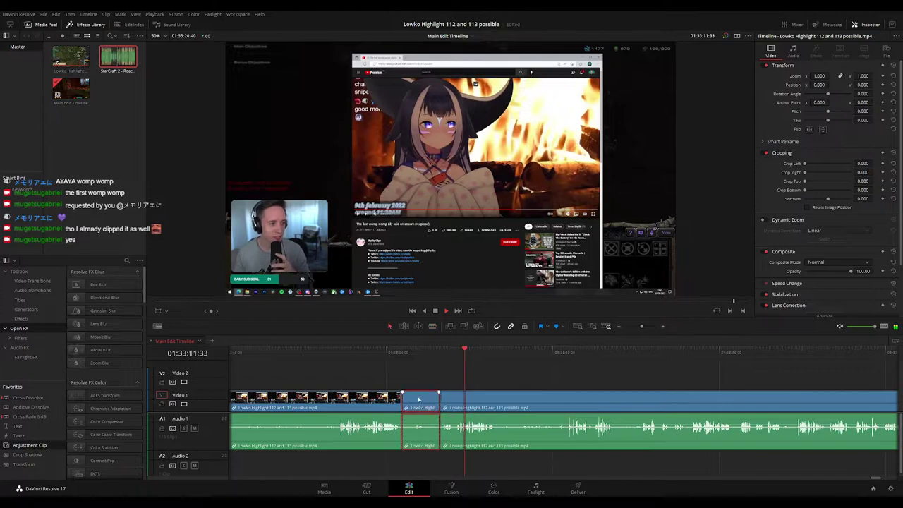
key("Delete")
left_click(397, 353)
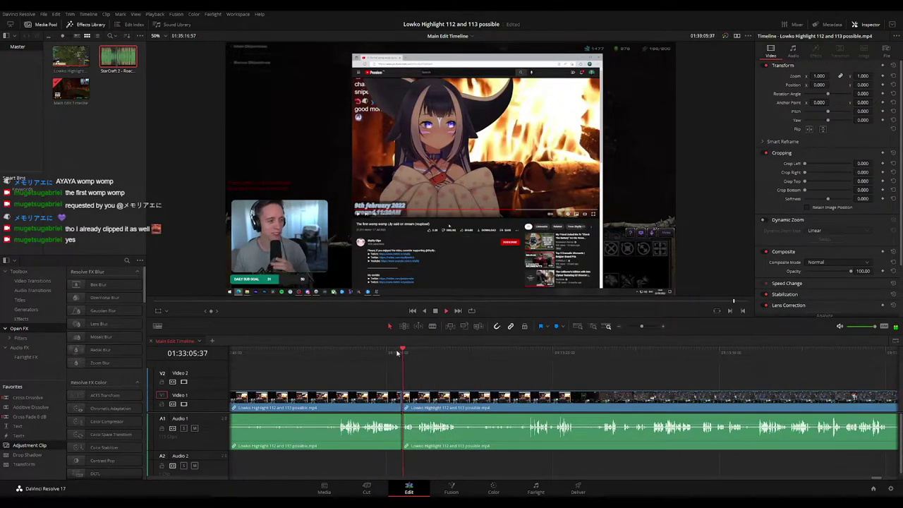
Colour the clip before the 01:33:05 cut green and add a Cross Fade 0 dB to the audio at that cut
left_click(387, 394)
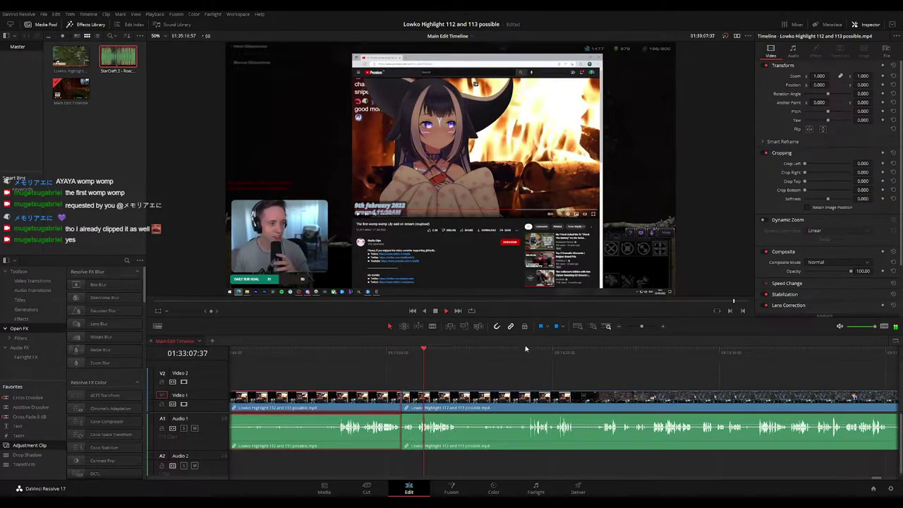
left_click(284, 385)
left_click_drag(37, 419, 399, 437)
left_click(419, 352)
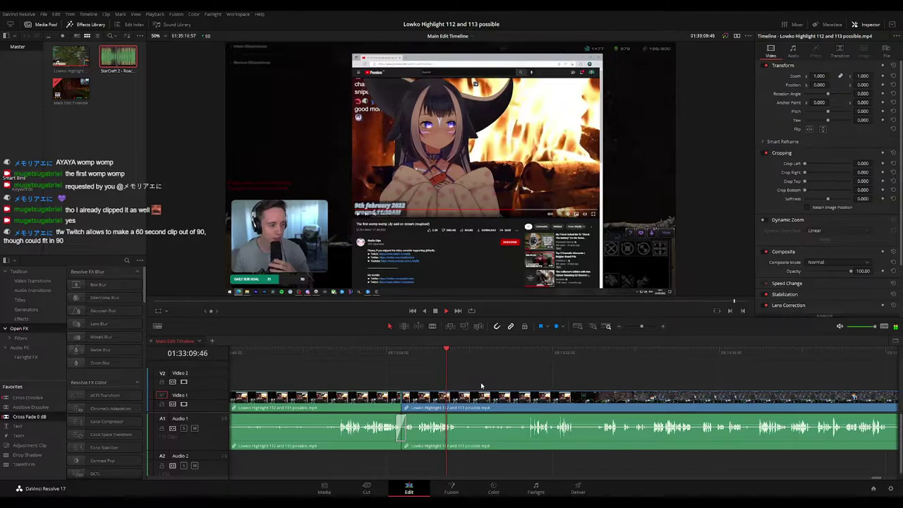
Examine the footage from 01:33:09 onward, replaying the laughing reaction around 01:33:19, to find the next scene change
scroll(446, 380, "right", 3)
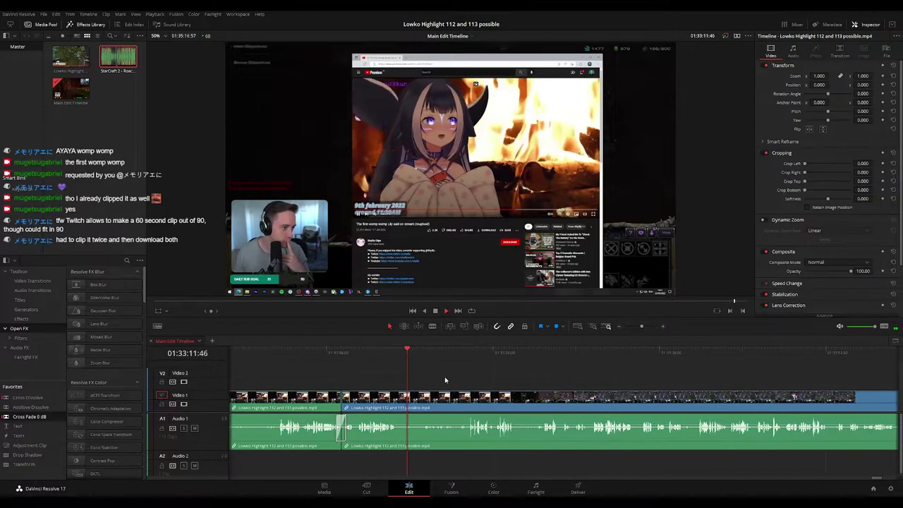
scroll(463, 379, "right", 1)
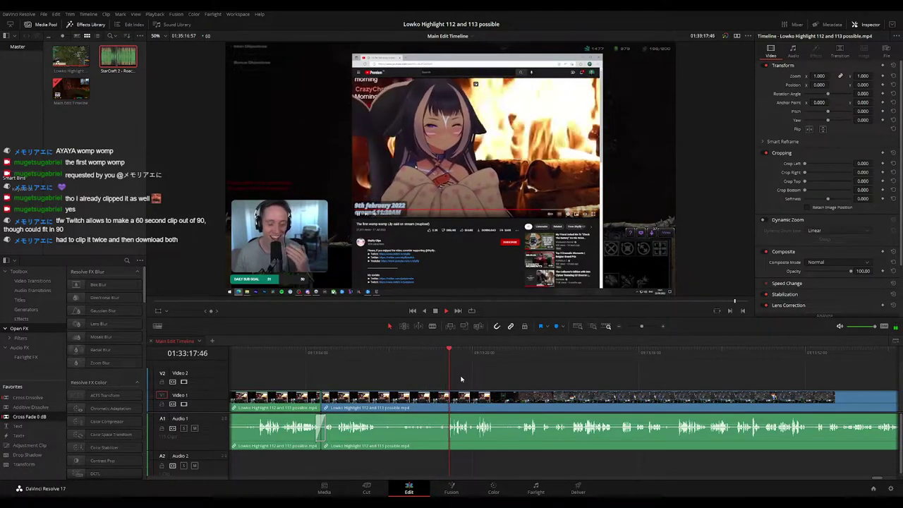
left_click_drag(515, 373, 486, 369)
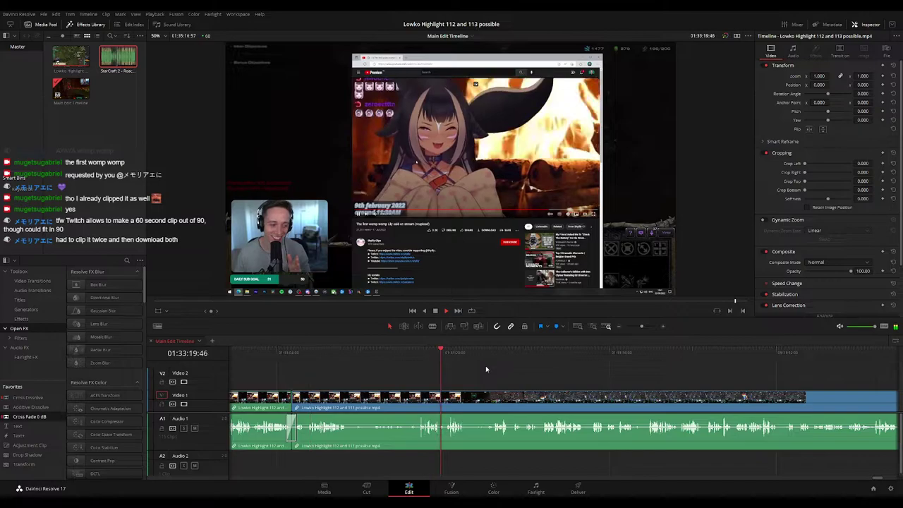
scroll(494, 372, "right", 2)
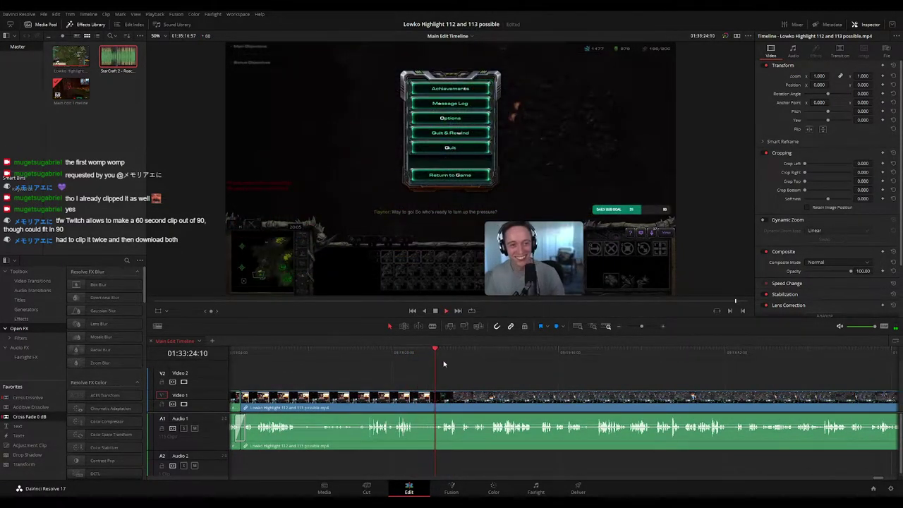
left_click(388, 350)
left_click(363, 351)
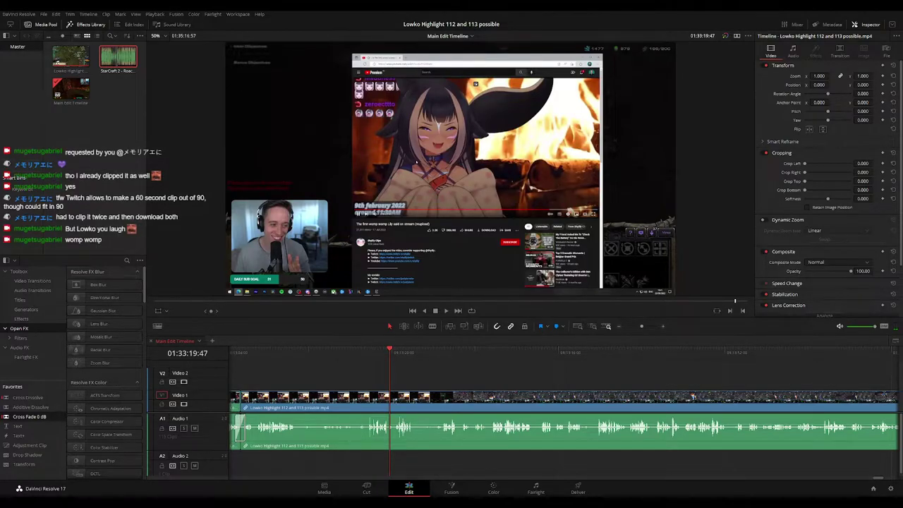
left_click(407, 376)
key("space")
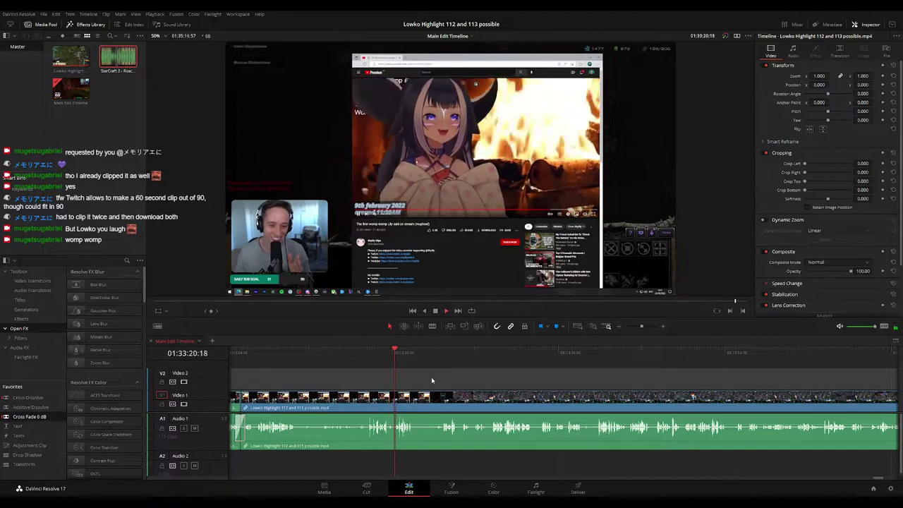
scroll(429, 379, "right", 1)
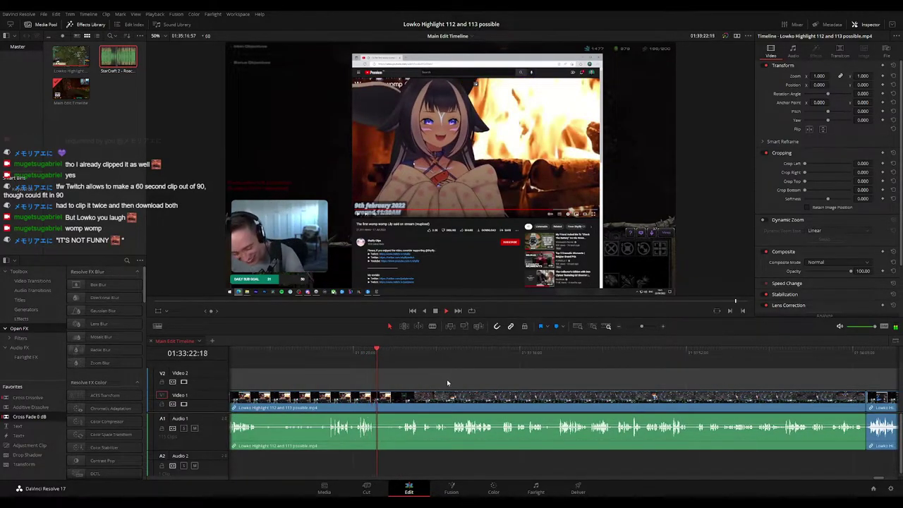
scroll(428, 376, "right", 1)
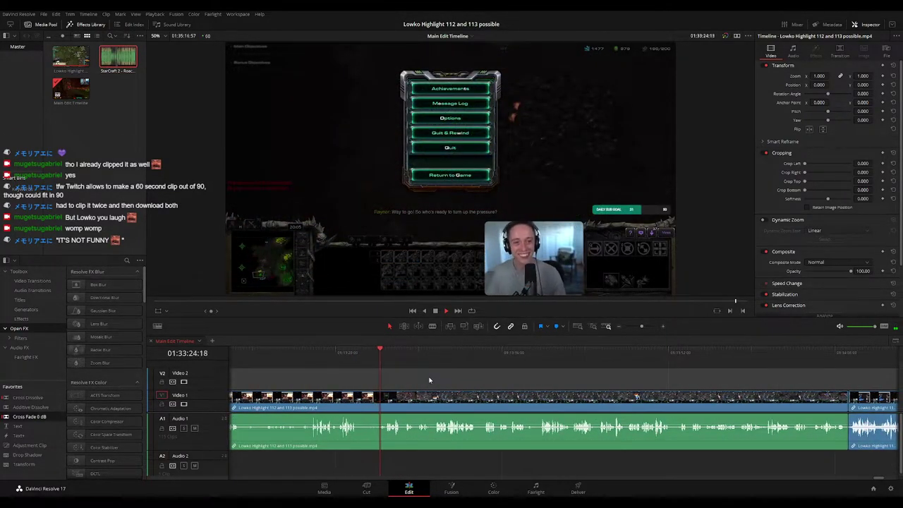
scroll(438, 380, "right", 2)
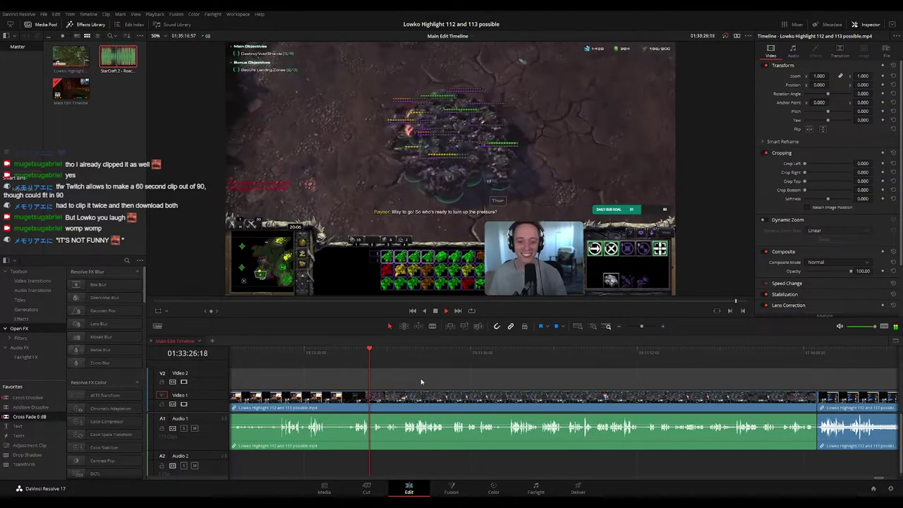
Split the clip at 01:33:29:08 and again slightly further on, delete the short segment between, and resume playback
scroll(514, 382, "up", 2)
scroll(514, 383, "up", 2)
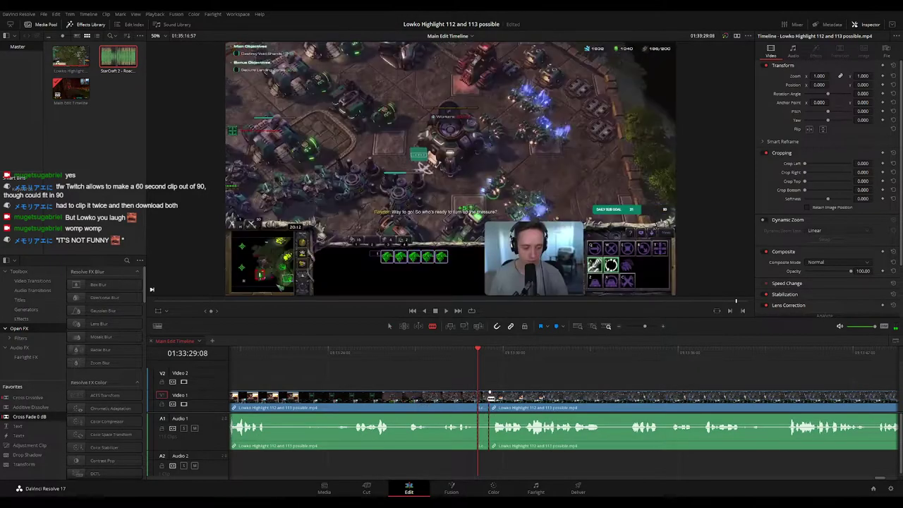
key("ctrl+b")
key("Delete")
key("space")
Colour the clip before the 01:33:29:08 cut green and clear the selection
left_click(415, 401)
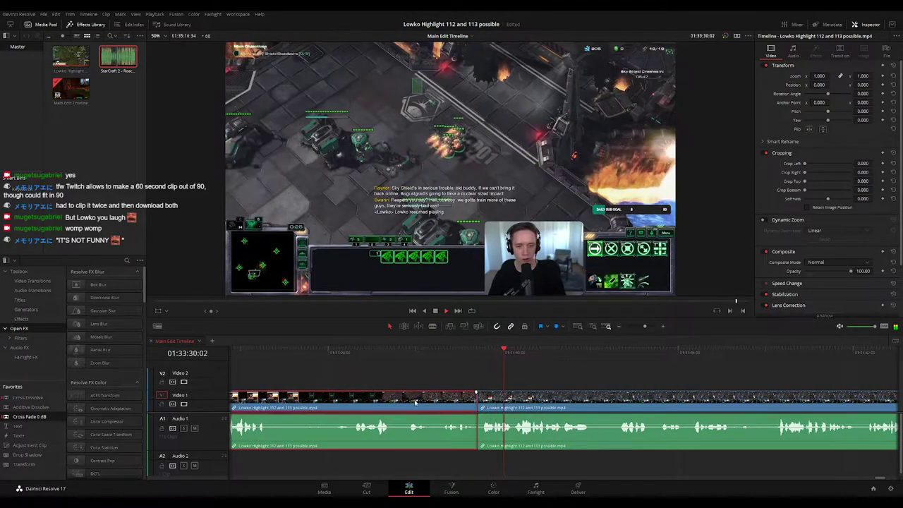
left_click(596, 375)
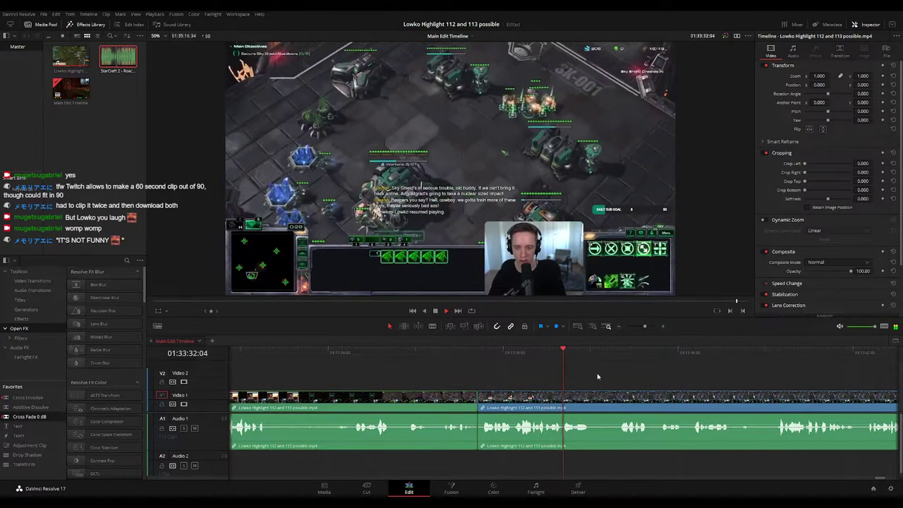
Review the footage from 01:33:32 up to the next cut near 01:34:08 and colour that clip green
left_click_drag(639, 328, 637, 328)
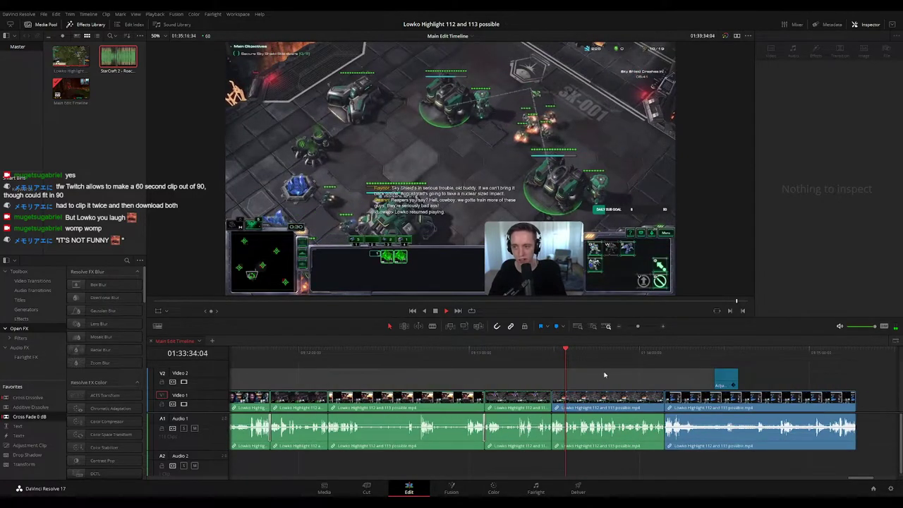
left_click_drag(597, 374, 514, 365)
left_click_drag(638, 327, 642, 328)
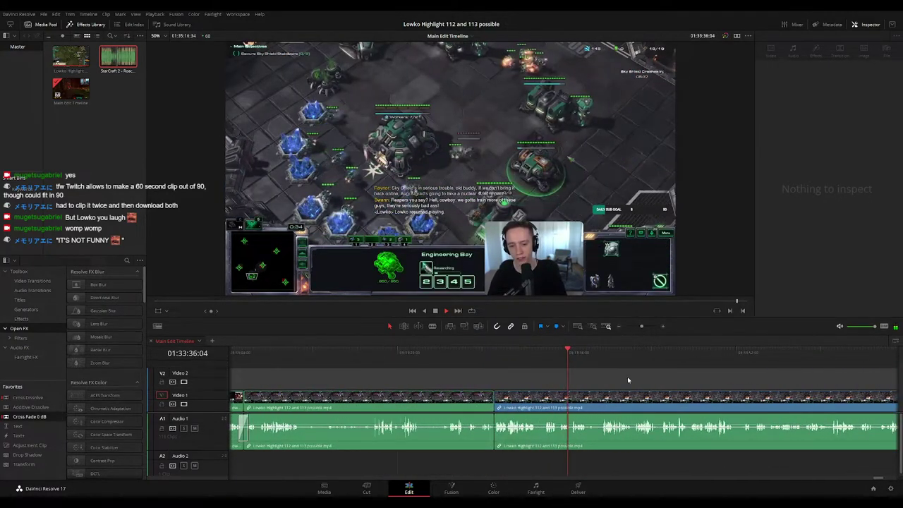
left_click_drag(627, 376, 480, 374)
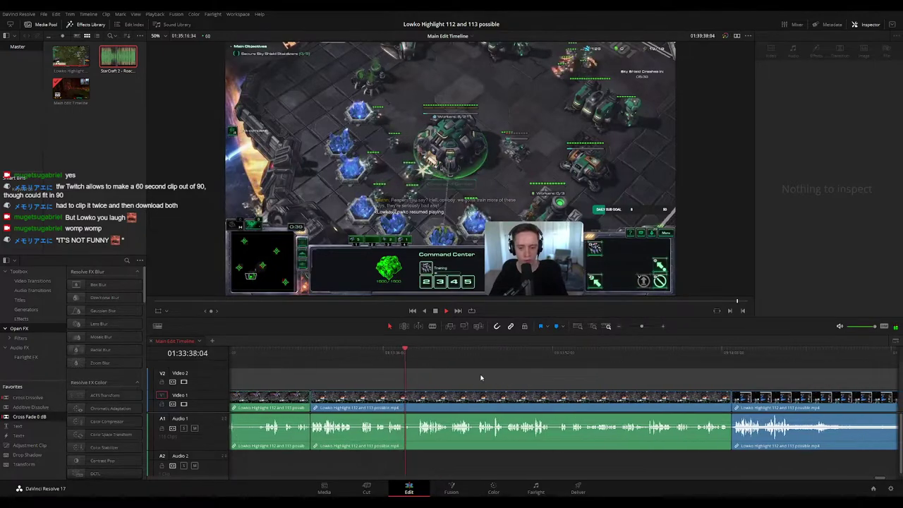
scroll(471, 377, "right", 1)
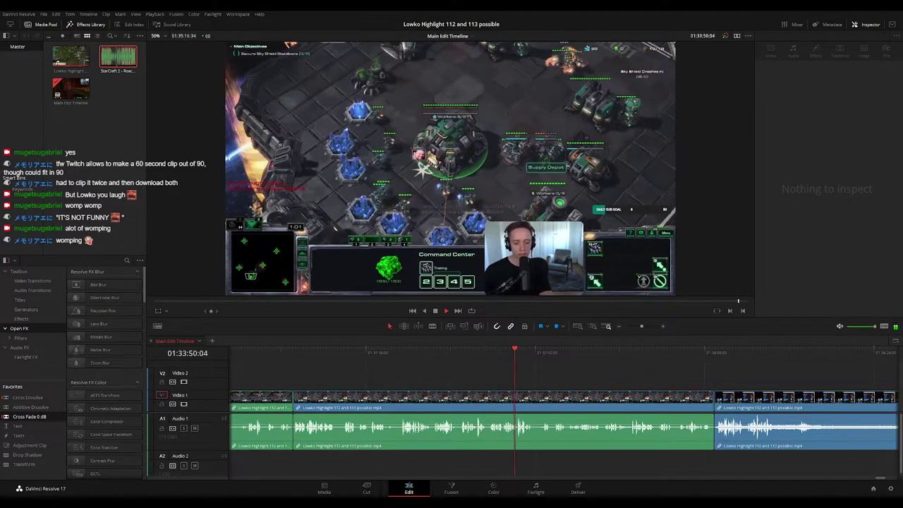
left_click(564, 379)
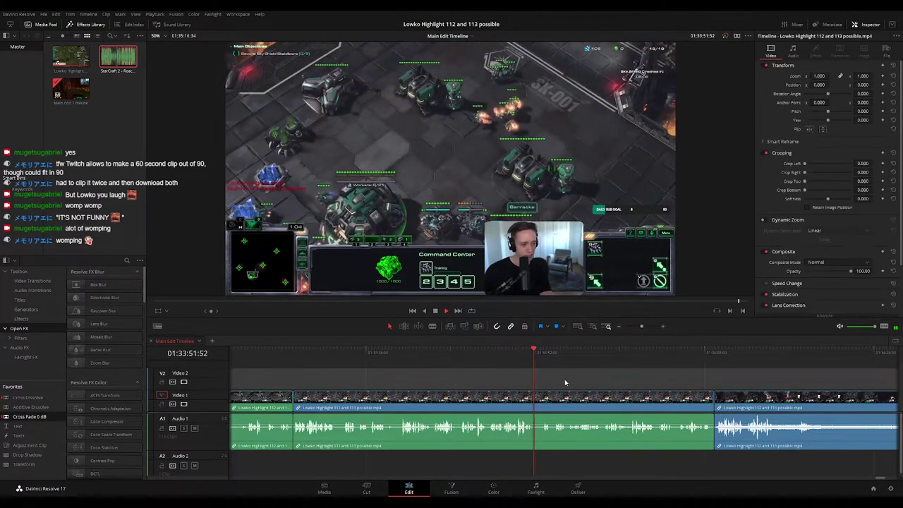
left_click_drag(592, 390, 489, 375)
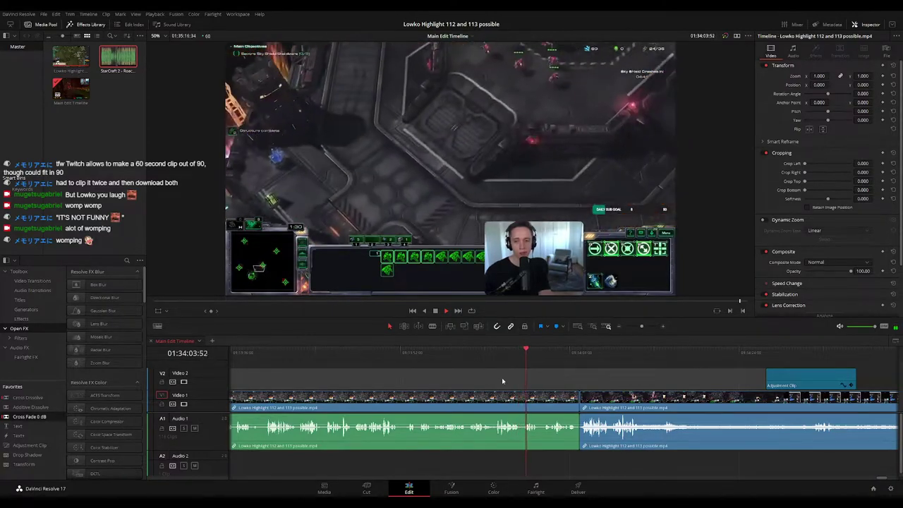
left_click(539, 393)
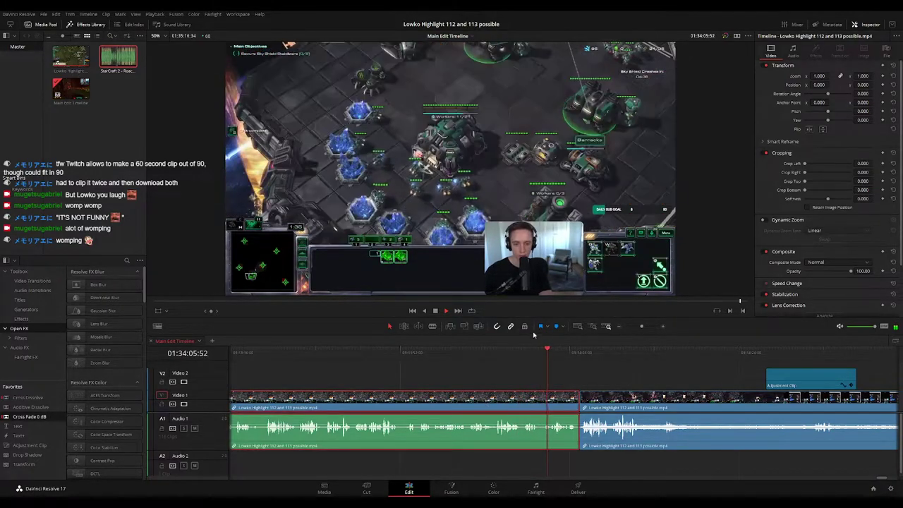
left_click(640, 372)
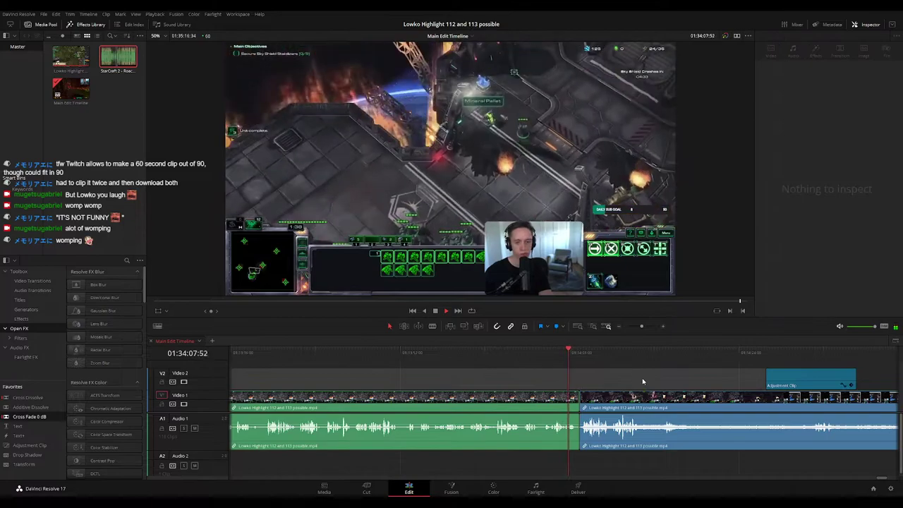
key("space")
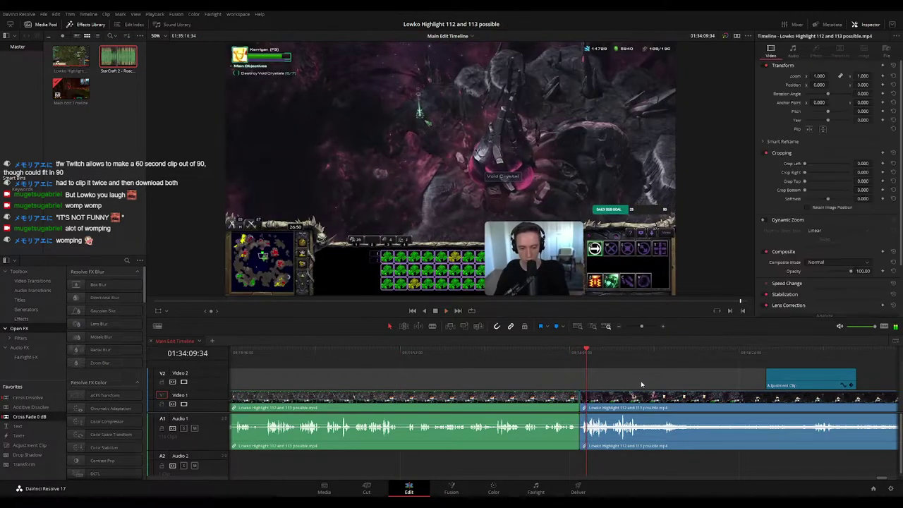
Go to the end of the full main timeline, open a second timeline tab, and return to the start of Main Edit Timeline
scroll(638, 384, "down", 5)
scroll(626, 378, "down", 5)
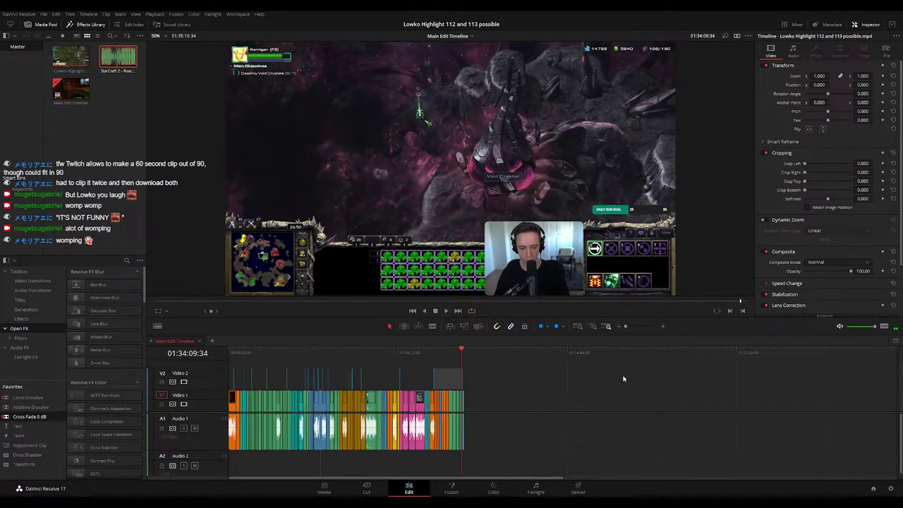
key("End")
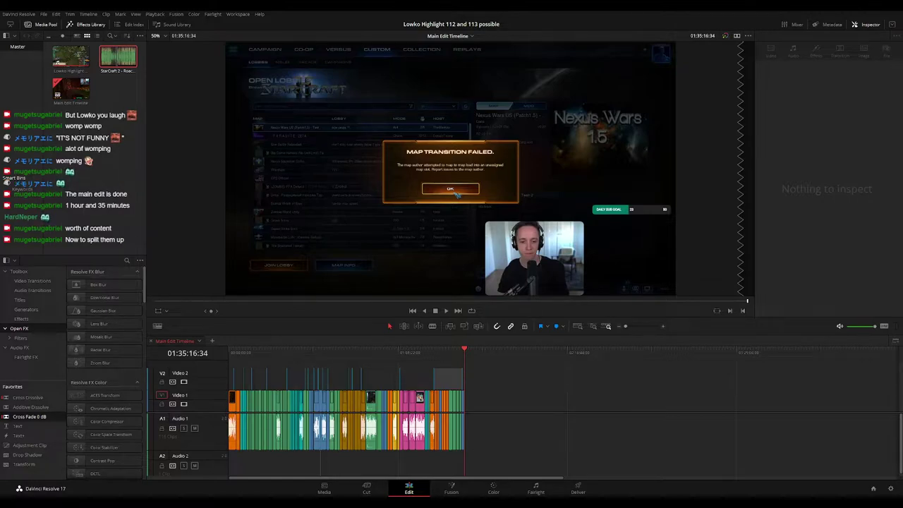
left_click(211, 341)
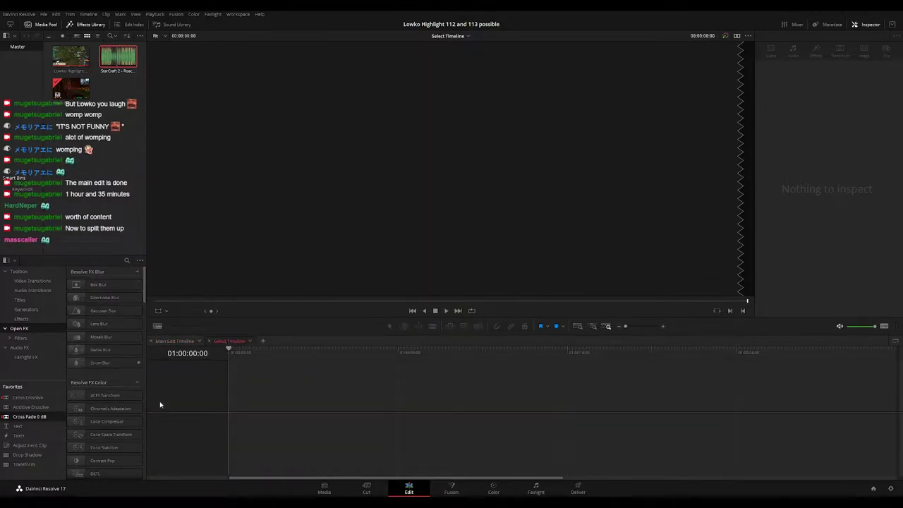
left_click(174, 341)
key("space")
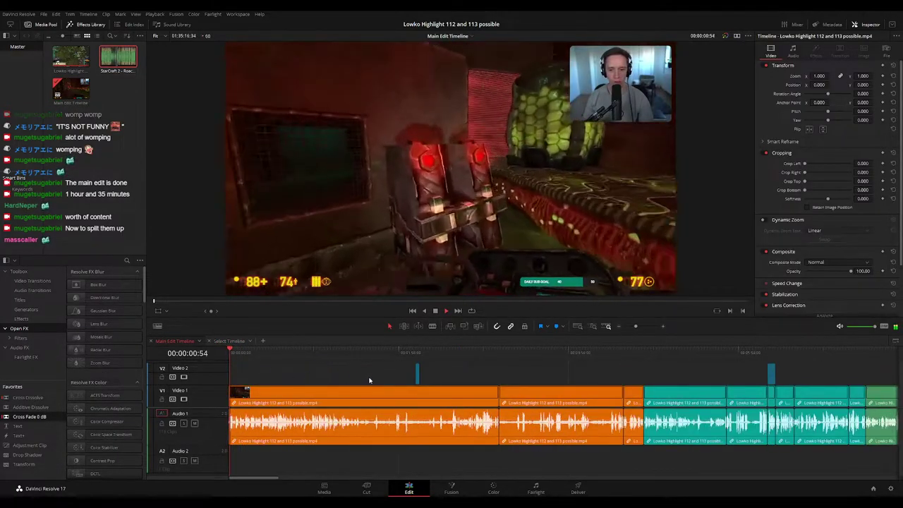
Find the end of the first teal section at about 00:07:22 and copy all orange and teal clips before it, including their Video 2 clips
left_click_drag(414, 354, 848, 355)
scroll(774, 369, "down", 3)
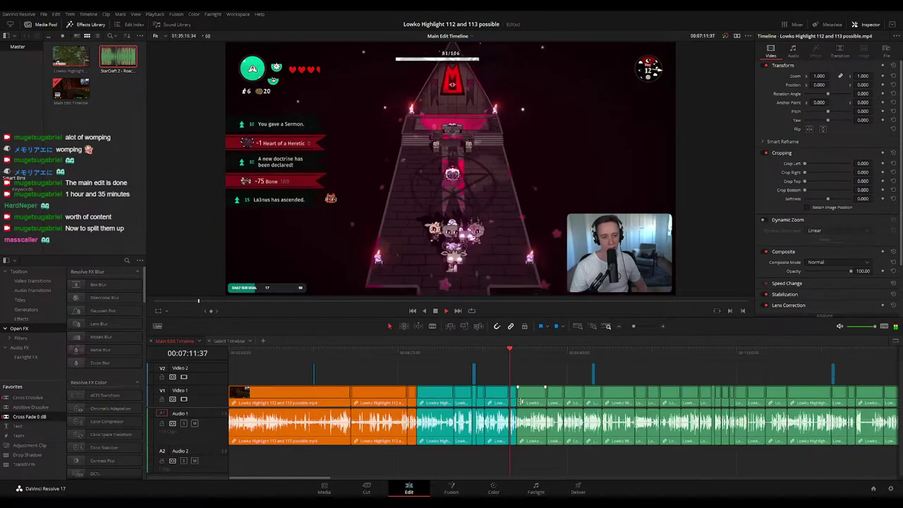
left_click(519, 352)
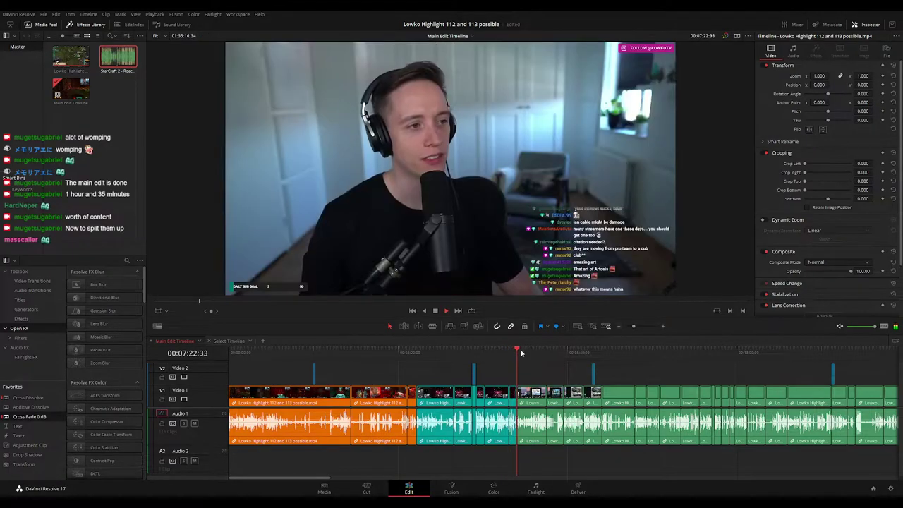
left_click(536, 354)
key("space")
left_click_drag(512, 365, 268, 417)
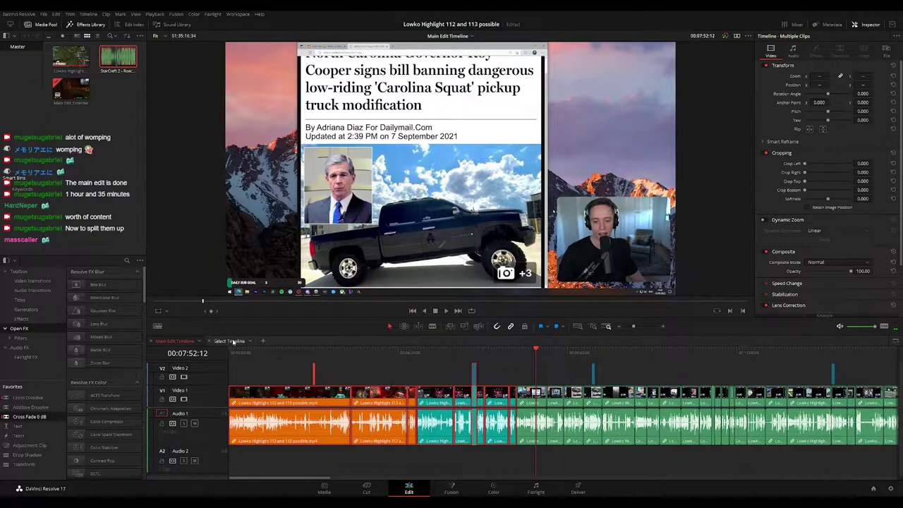
Paste the copied orange and teal clips into the empty second timeline and rename it Highlight 112
left_click(234, 341)
key("ctrl+v")
left_click(364, 371)
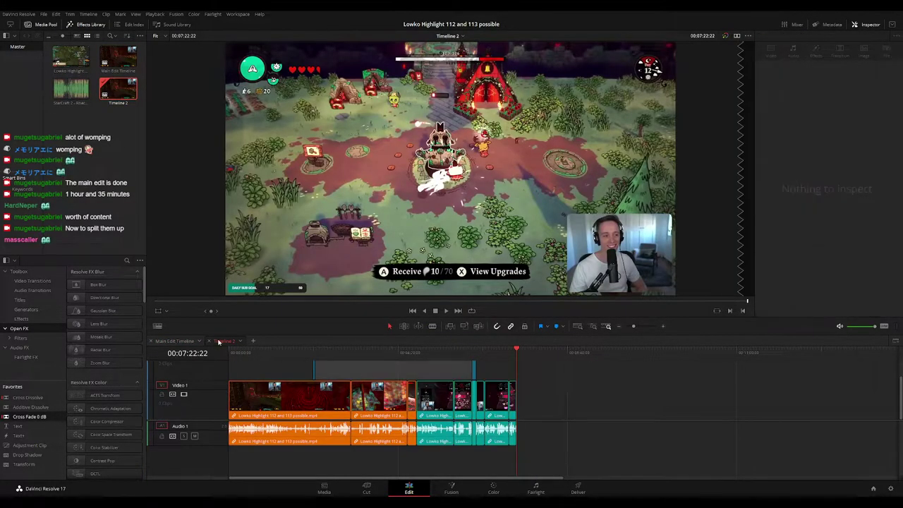
left_click(219, 342)
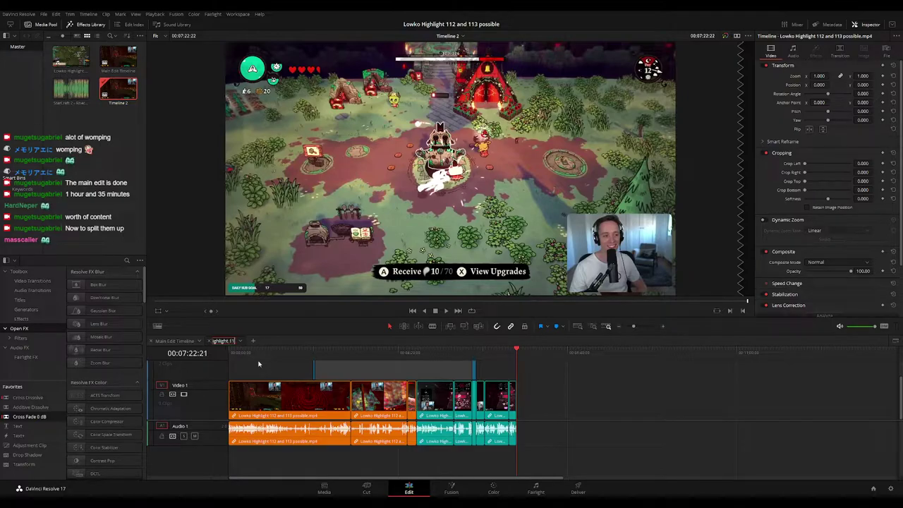
key("Home")
key("space")
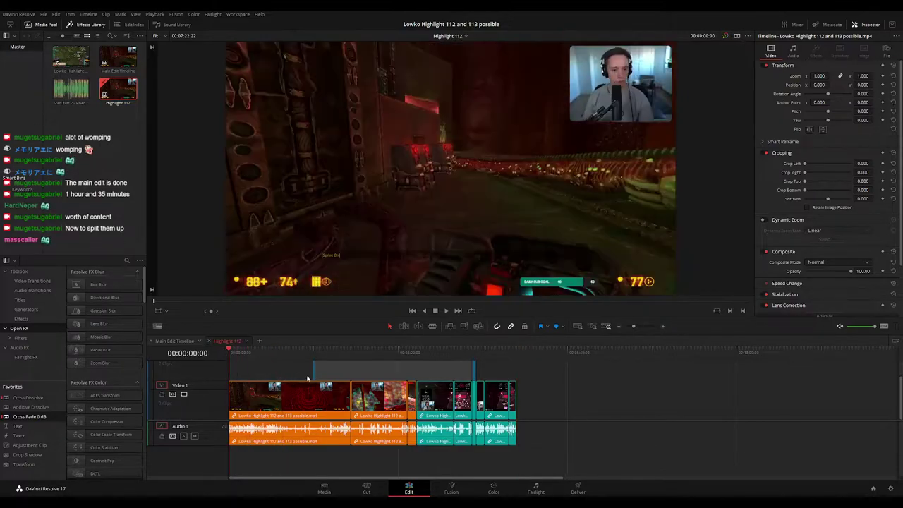
In Main Edit Timeline, find the end of the first green section at about 00:17:55 and copy its clips starting from 00:07:22
left_click(173, 341)
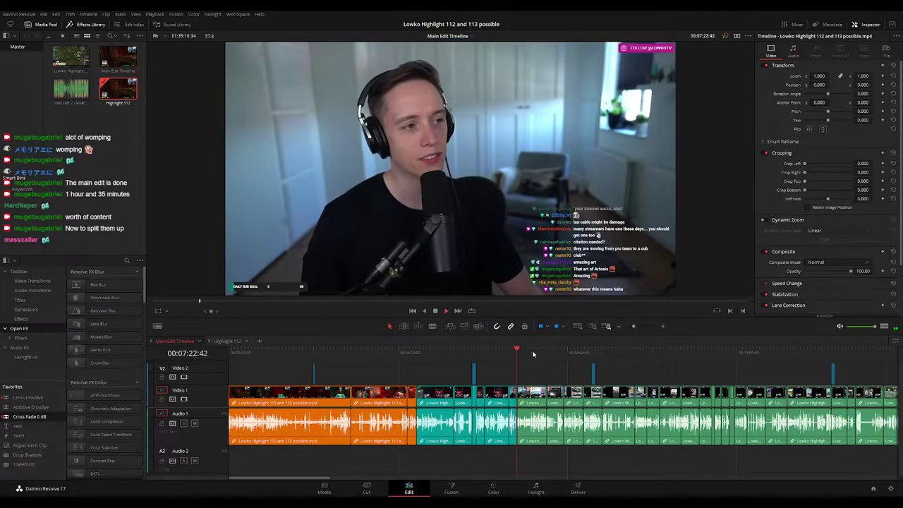
left_click(529, 354)
left_click(546, 355)
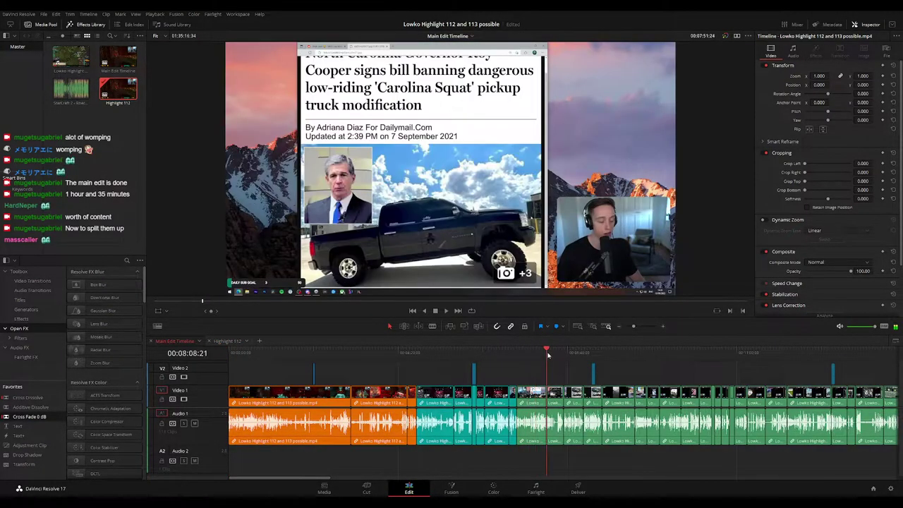
left_click(564, 354)
left_click(583, 356)
left_click(601, 357)
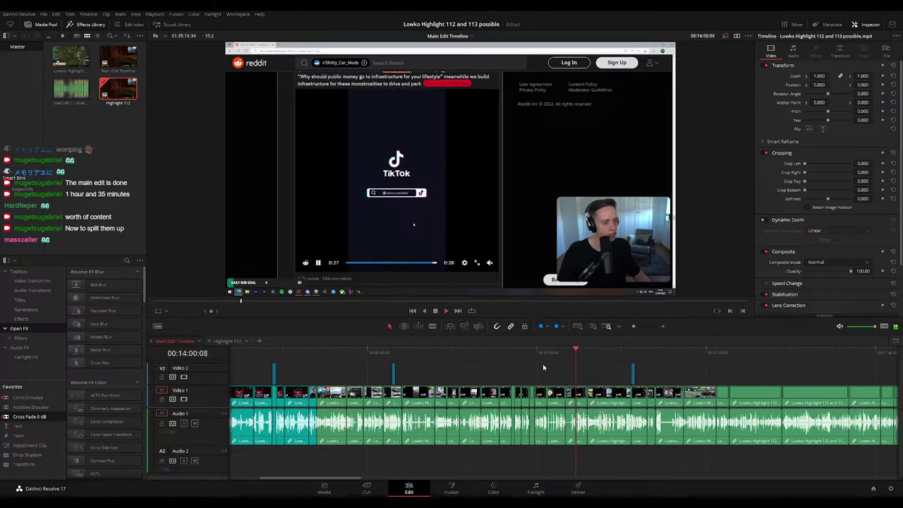
left_click_drag(494, 352, 546, 353)
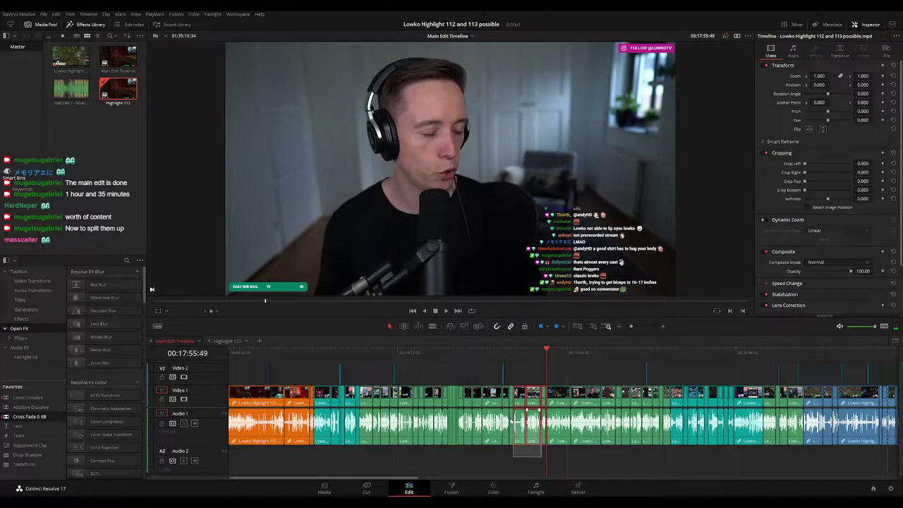
left_click_drag(512, 409, 370, 348)
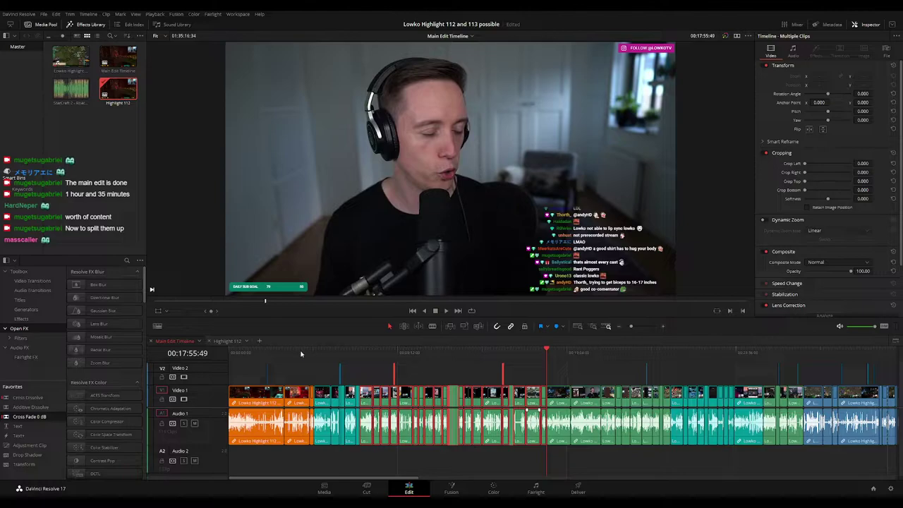
Open another timeline tab, paste the copied green clips into it, and rename it Reddit Memes and Reaction Content
left_click(258, 341)
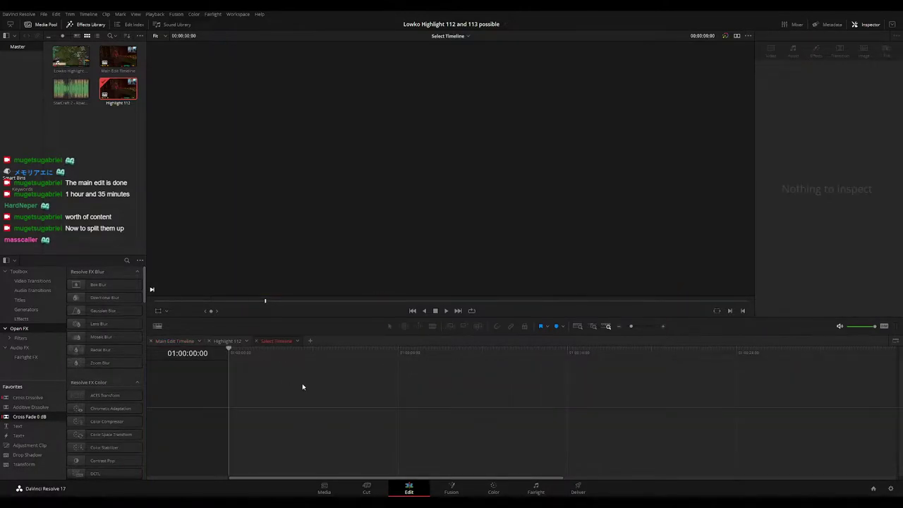
key("ctrl+v")
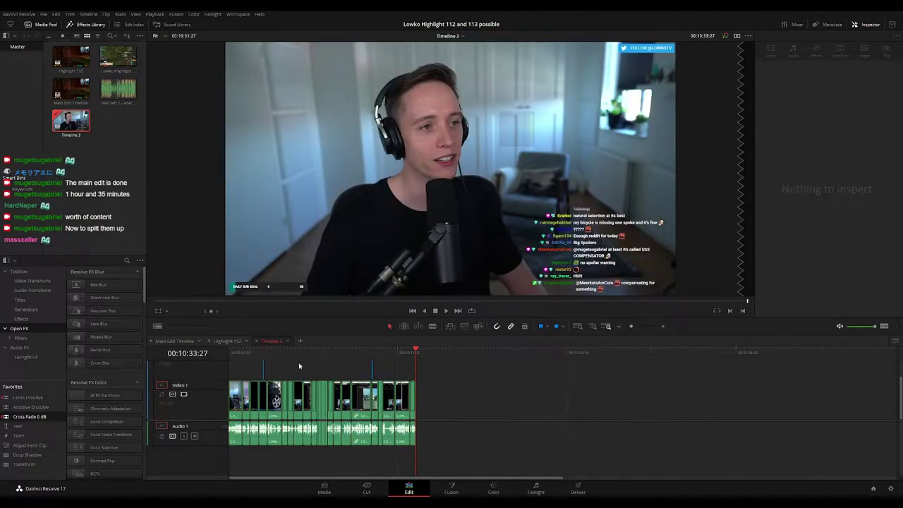
type("Reddi")
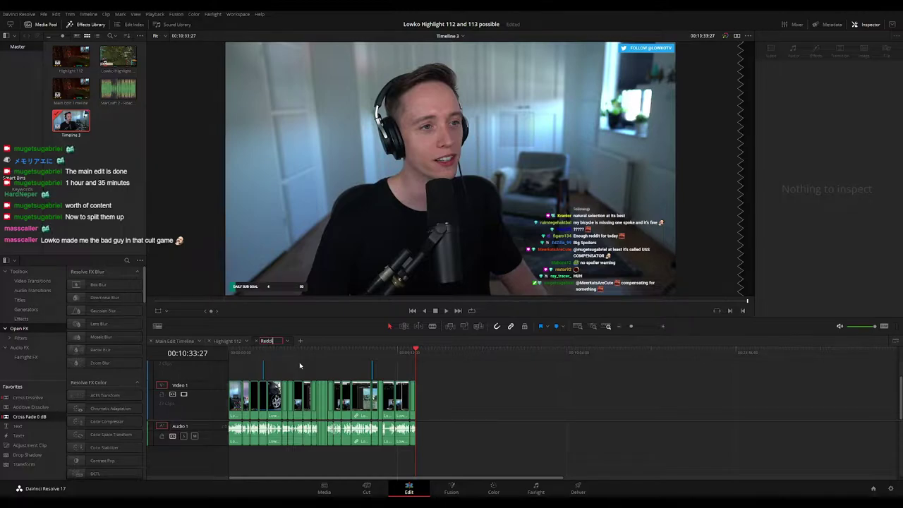
type("t memes and Reacction Content")
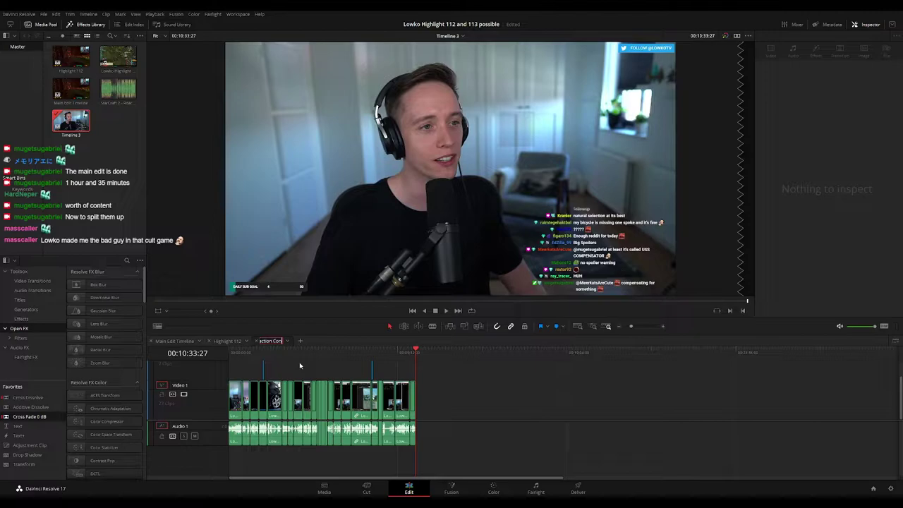
key("Return")
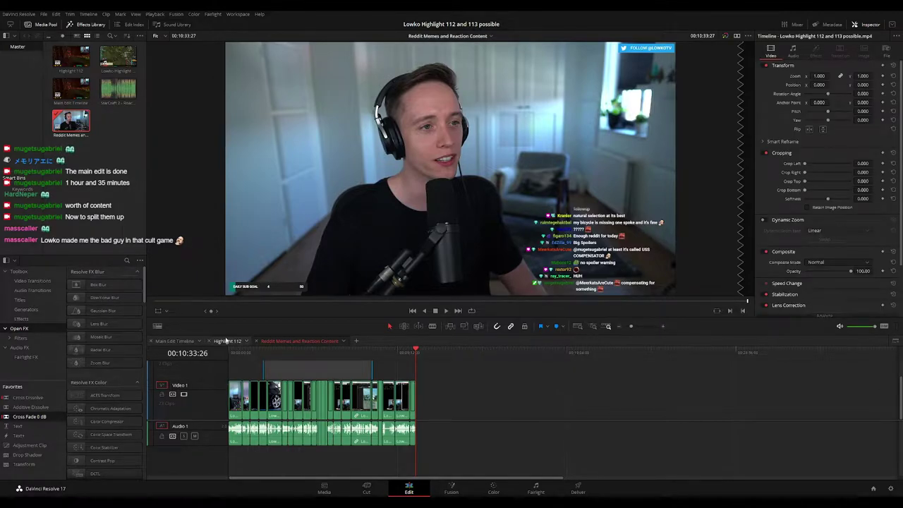
Switch to the Highlight 112 timeline and adjust the track area and video track heights to reveal the Video 2 track
left_click(227, 341)
left_click_drag(215, 445, 222, 421)
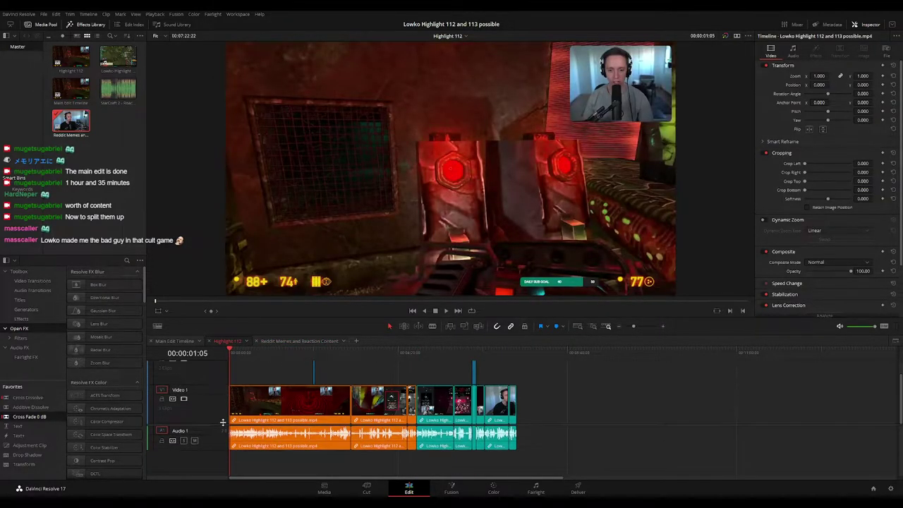
left_click_drag(217, 390, 215, 403)
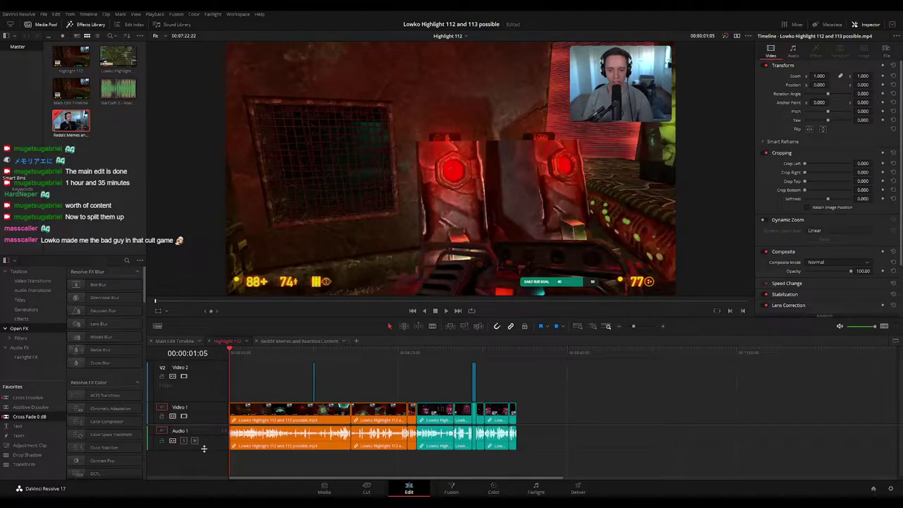
Increase the heights of Audio 1 and Video 2 in the Highlight 112 timeline and play the adjustment clip near 00:02:09
left_click_drag(204, 448, 204, 459)
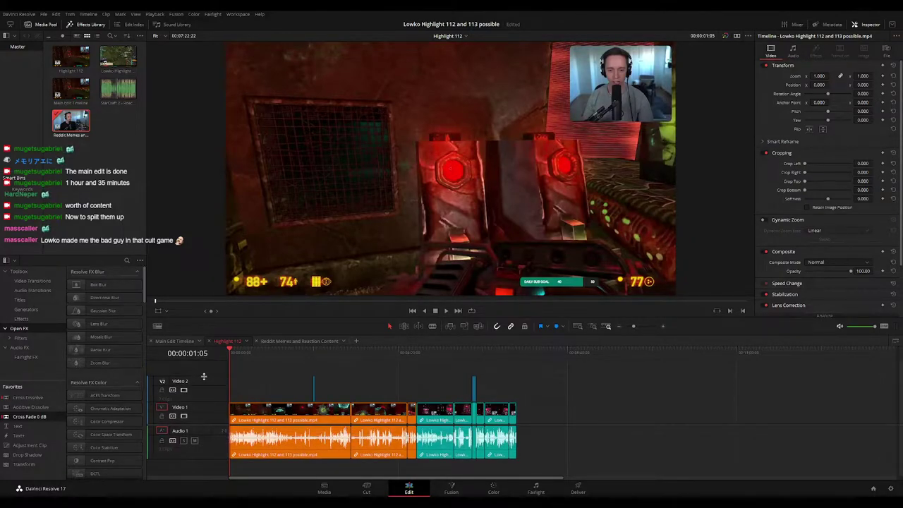
left_click(306, 352)
scroll(358, 371, "up", 3)
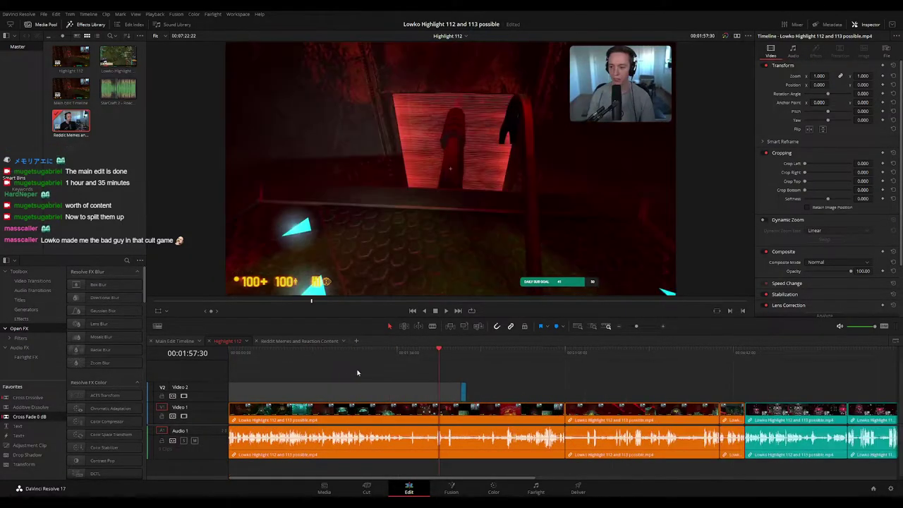
left_click(570, 353)
key("space")
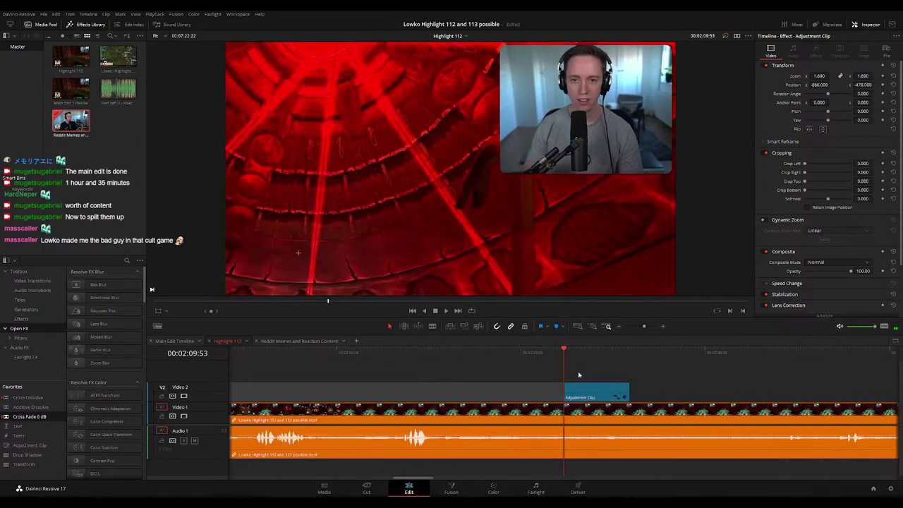
left_click_drag(219, 382, 220, 374)
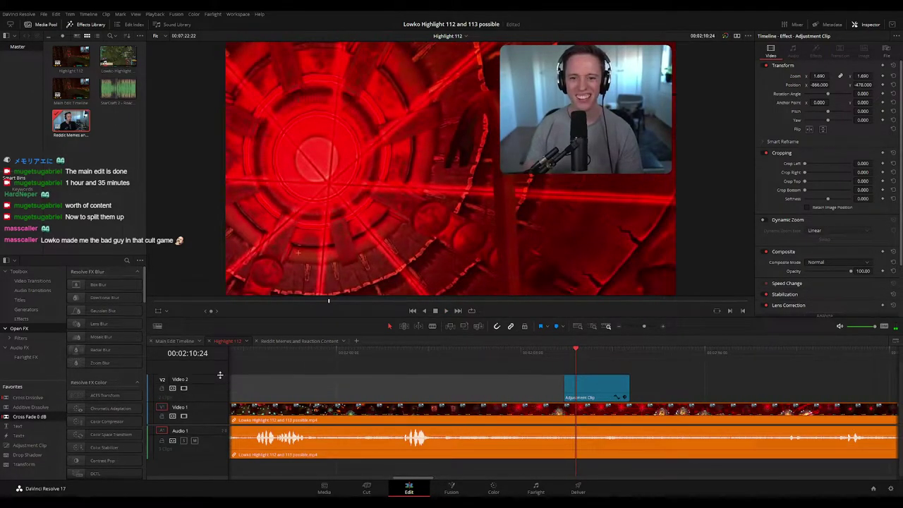
scroll(480, 370, "down", 4)
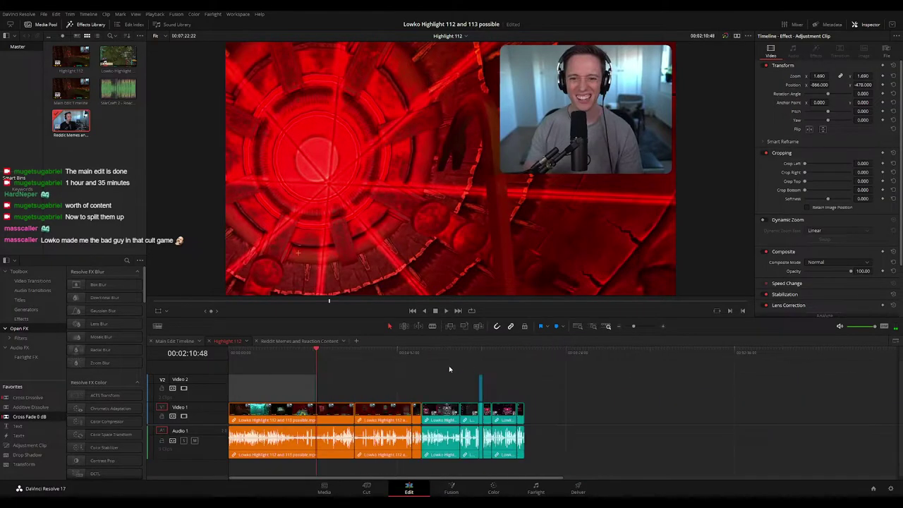
Open the Reddit Memes and Reaction Content timeline, adjust its track heights and play it from the start
left_click(296, 341)
left_click_drag(207, 408, 207, 425)
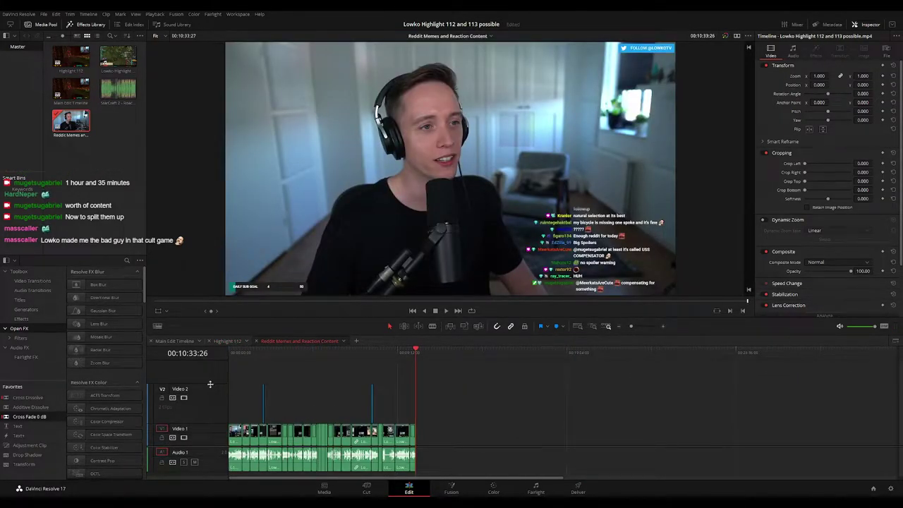
scroll(208, 451, "down", 2)
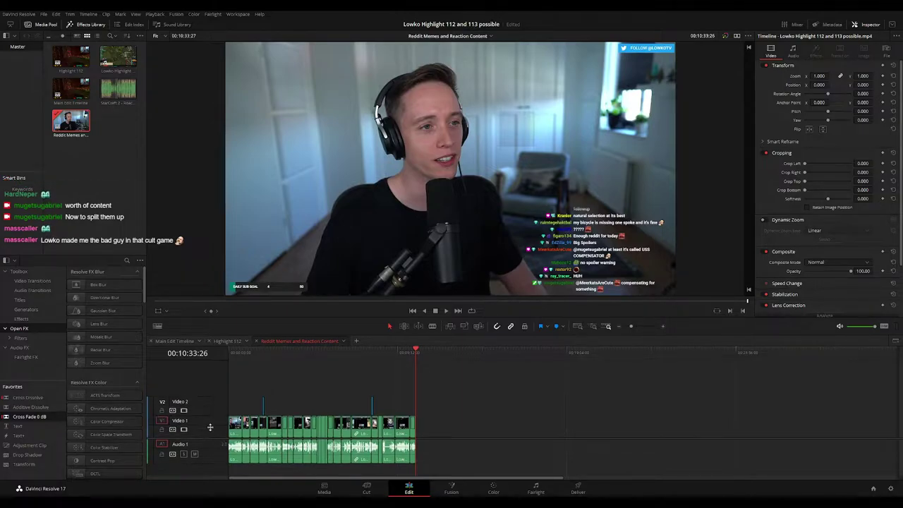
left_click_drag(208, 441, 208, 453)
left_click(232, 353)
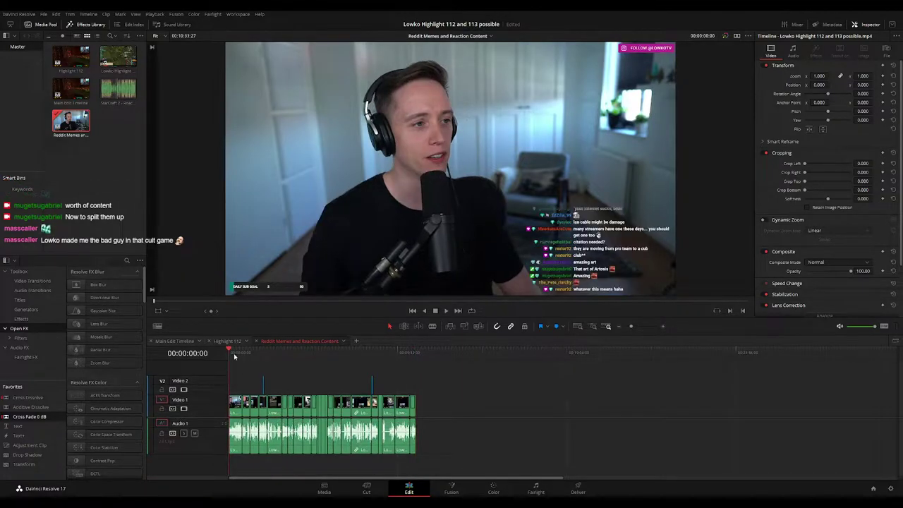
key("space")
scroll(300, 406, "up", 5)
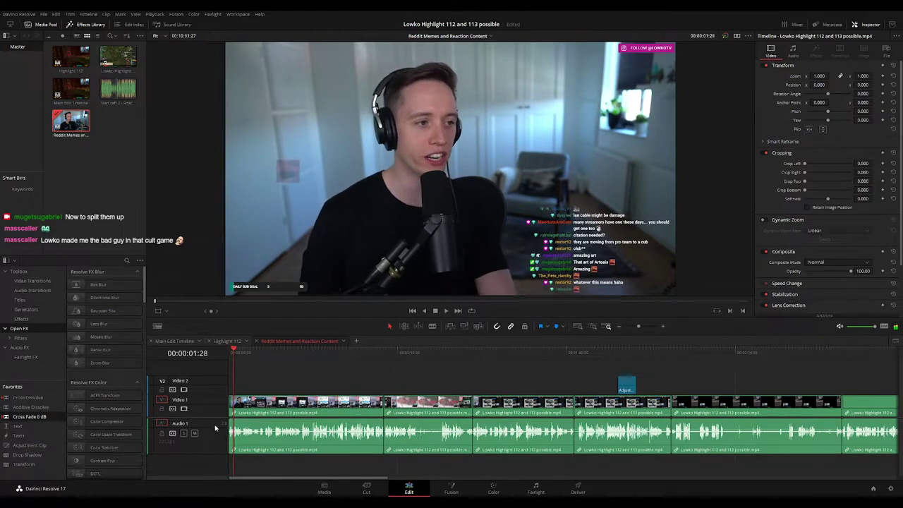
left_click(303, 375)
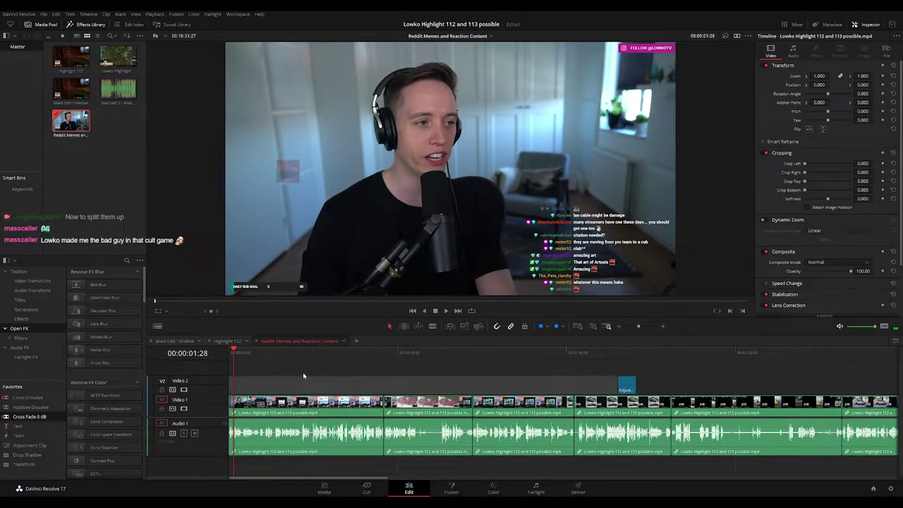
Examine the Main Edit Timeline from the end of the orange clips through the green section to find the next split point
left_click(174, 341)
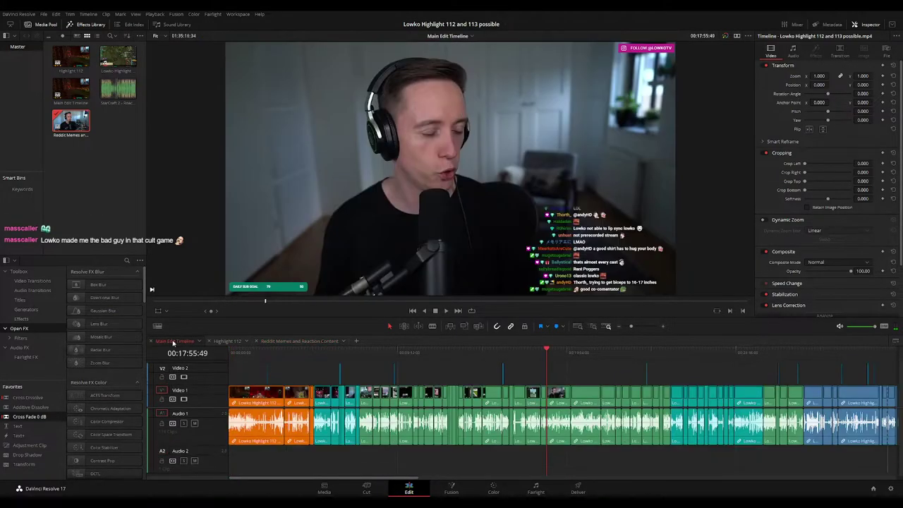
left_click(310, 354)
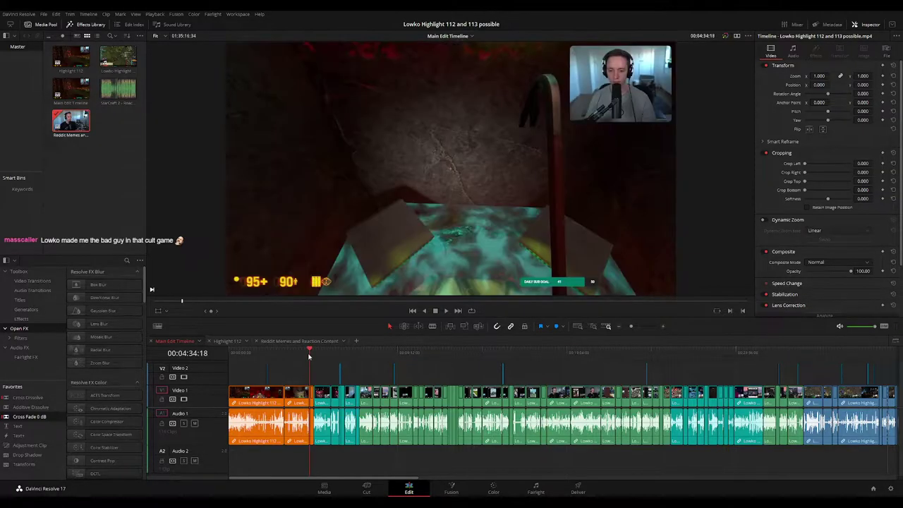
key("space")
left_click_drag(320, 351, 753, 354)
scroll(536, 365, "up", 3)
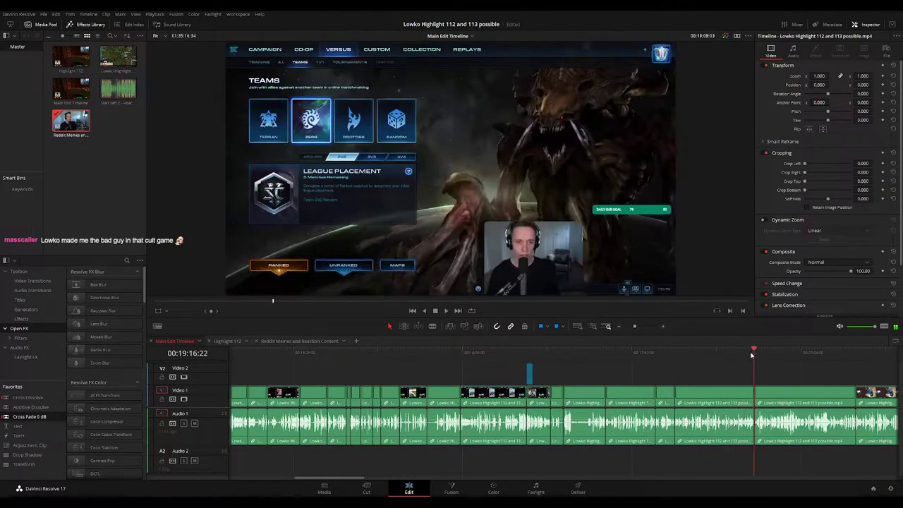
key("space")
scroll(643, 366, "right", 5)
left_click_drag(456, 360, 421, 353)
key("space")
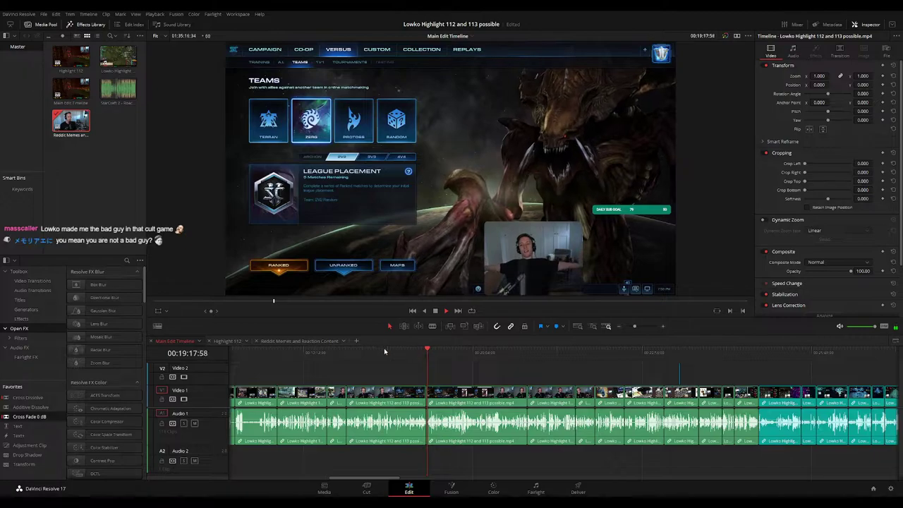
Add a timeline marker at the start of the green clip at 00:17:56:09 in the Main Edit Timeline
left_click_drag(346, 352, 260, 353)
scroll(425, 369, "left", 3)
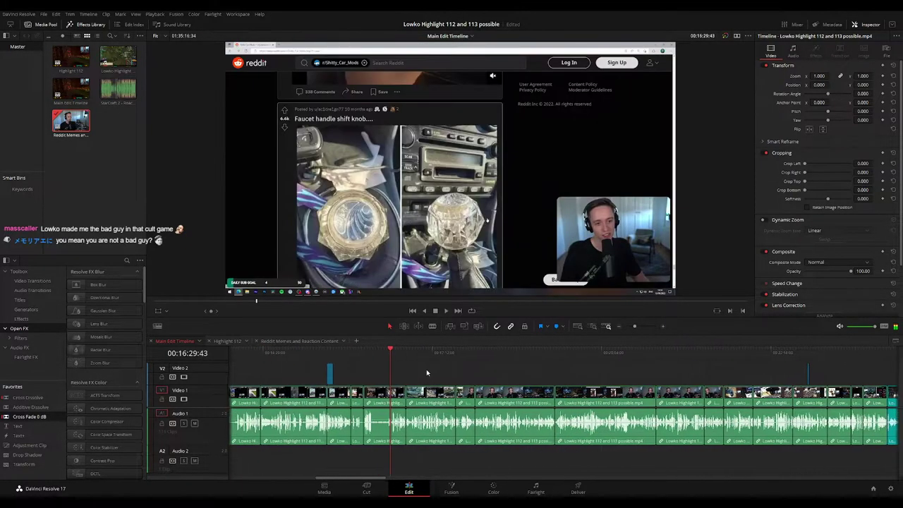
left_click_drag(351, 350, 433, 357)
left_click(457, 356)
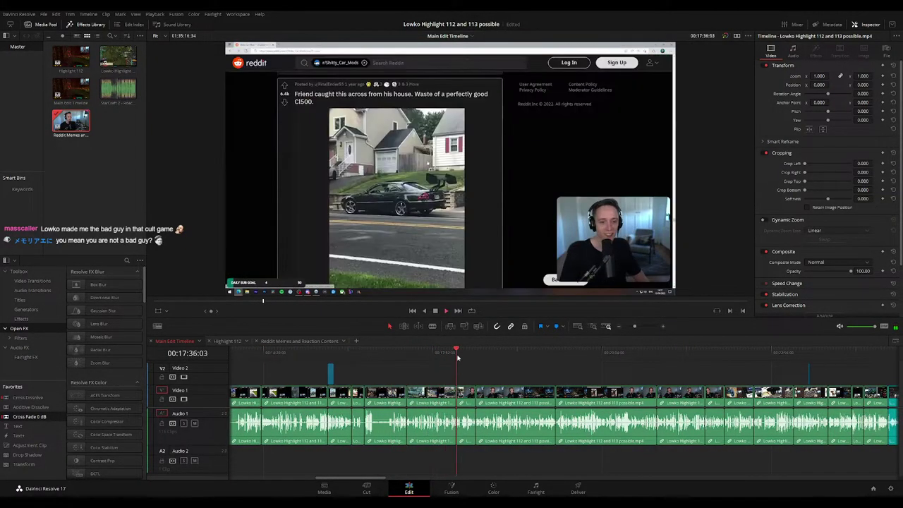
left_click(476, 352)
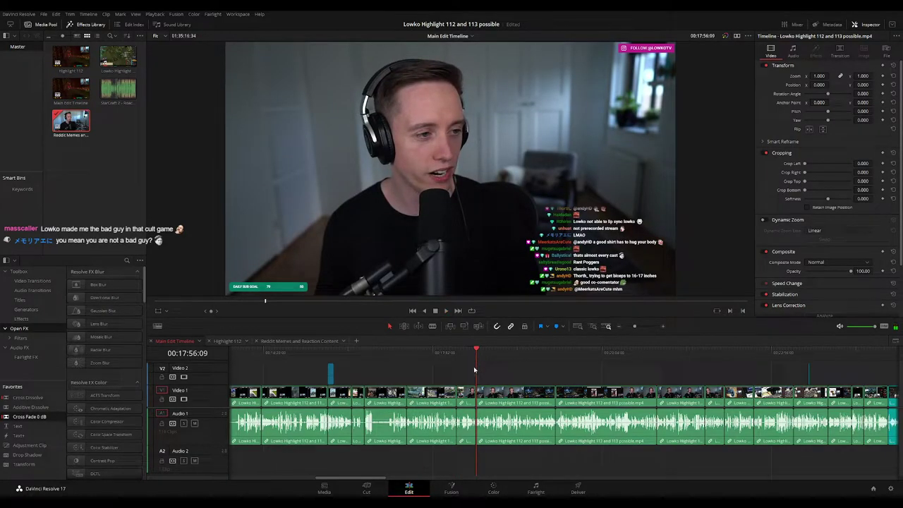
key("m")
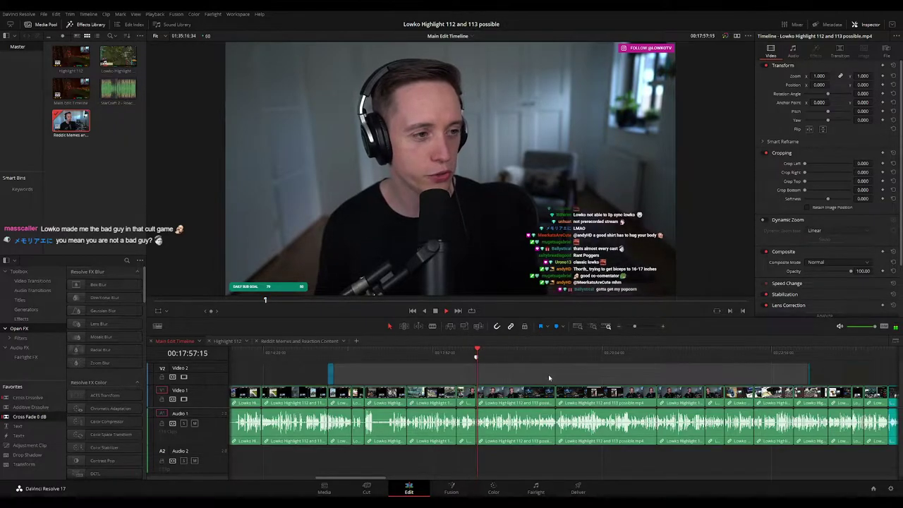
Select all clips from the marker to the end of the green section, including the Video 2 adjustment clip, for copying
left_click(555, 356)
left_click(645, 357)
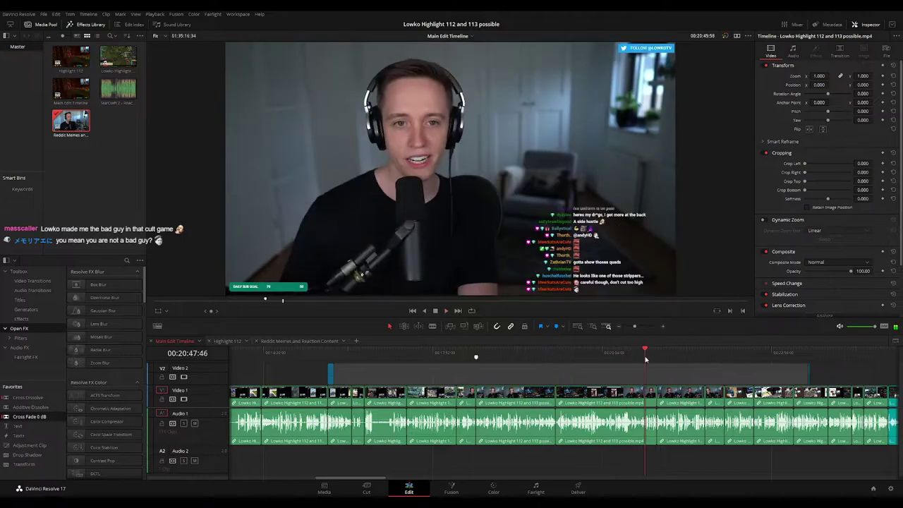
left_click_drag(666, 354, 794, 351)
scroll(663, 358, "right", 3)
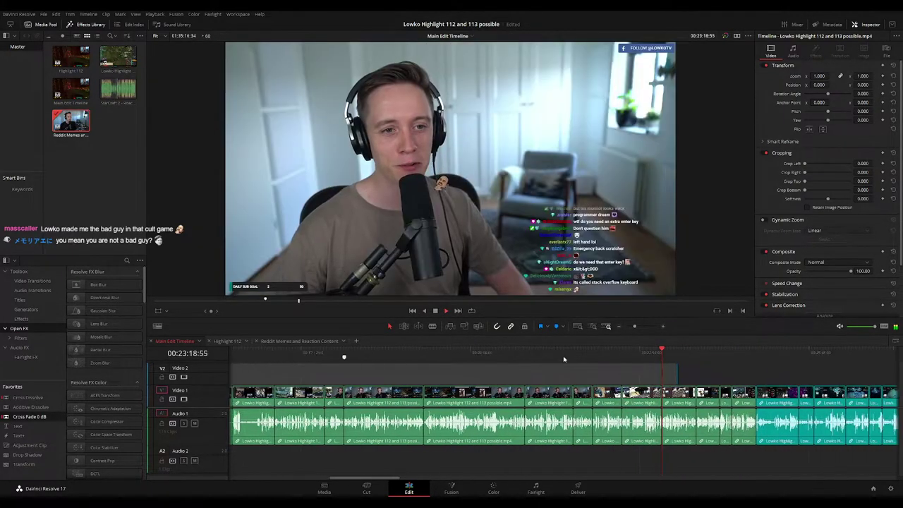
left_click(679, 357)
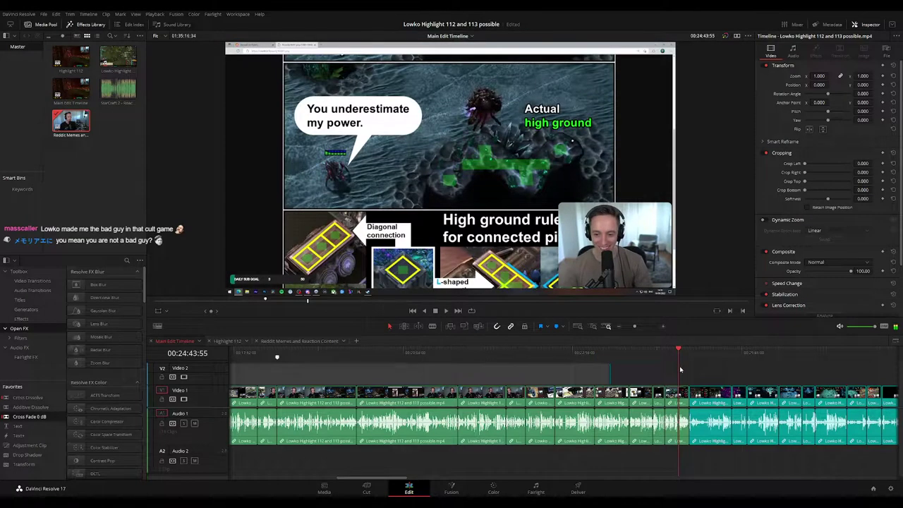
left_click_drag(674, 367, 295, 451)
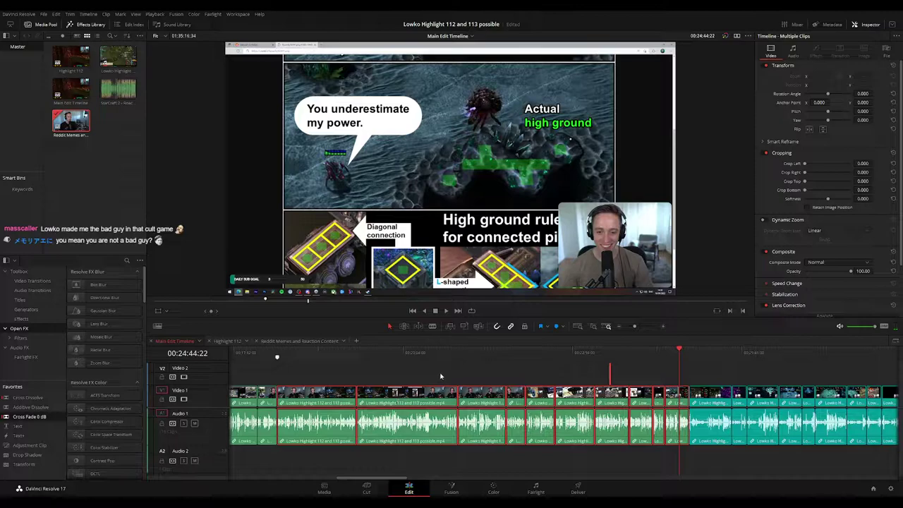
Paste the green clips at the end of the Highlight 112 timeline, at 00:07:22:22
left_click(287, 342)
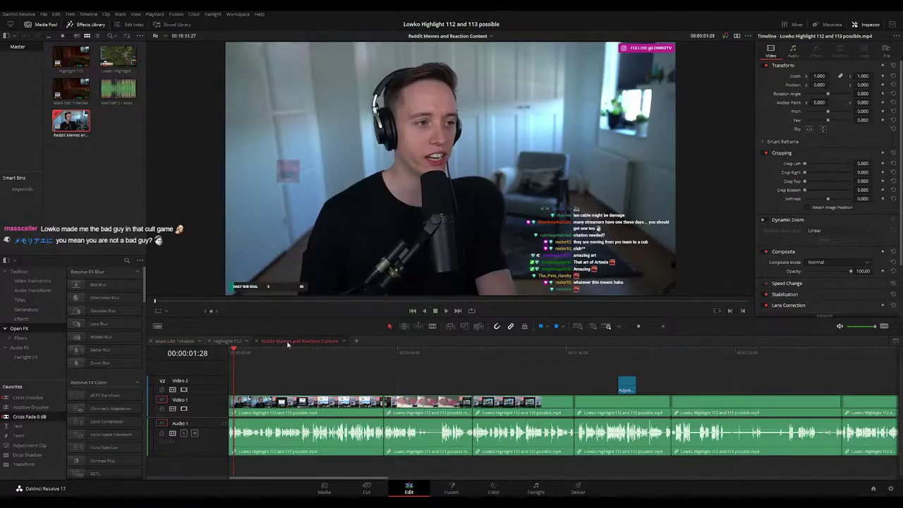
left_click(229, 341)
left_click(520, 350)
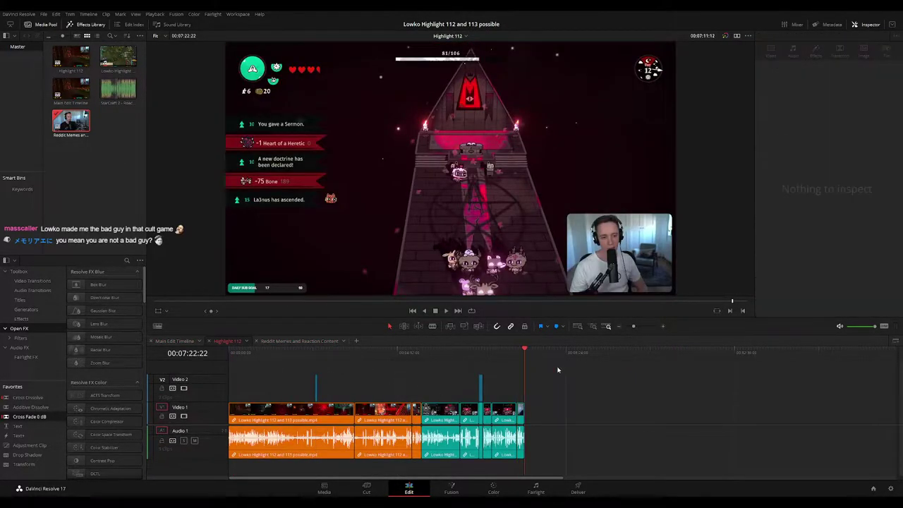
key("ctrl+v")
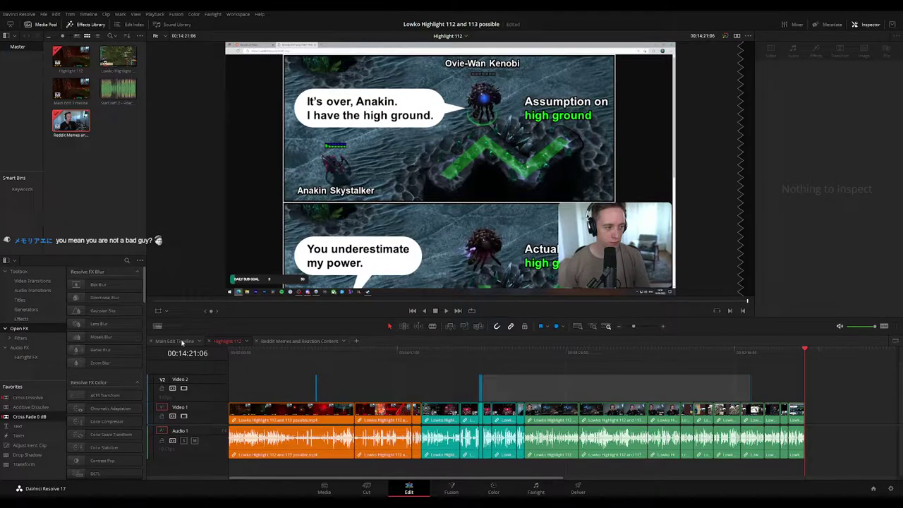
Review the teal clips and the green clips after them in the Main Edit Timeline, and select them up to the blue section for copying
left_click(182, 342)
left_click(431, 349)
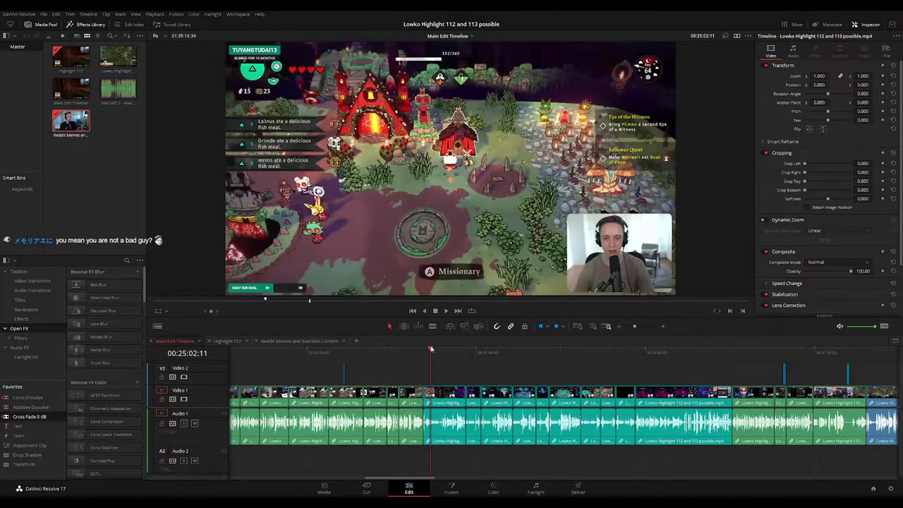
left_click(452, 350)
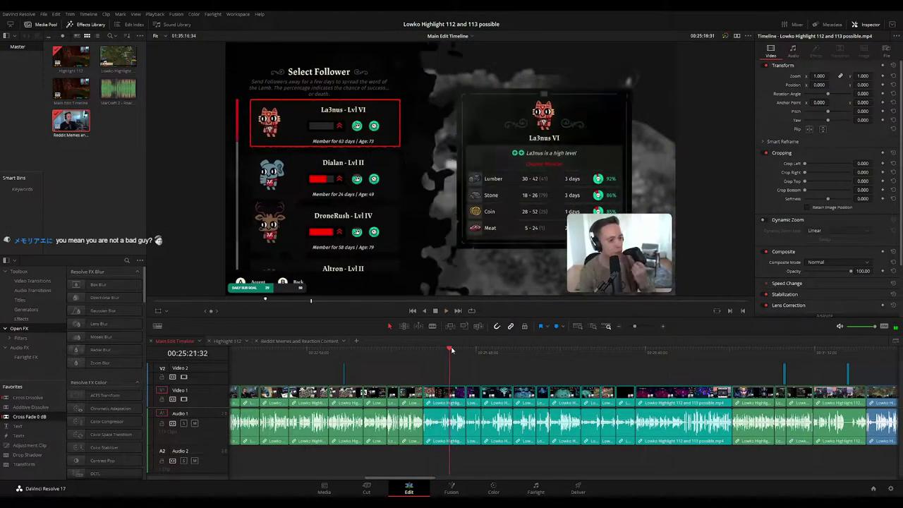
left_click(619, 351)
left_click(668, 350)
left_click(701, 350)
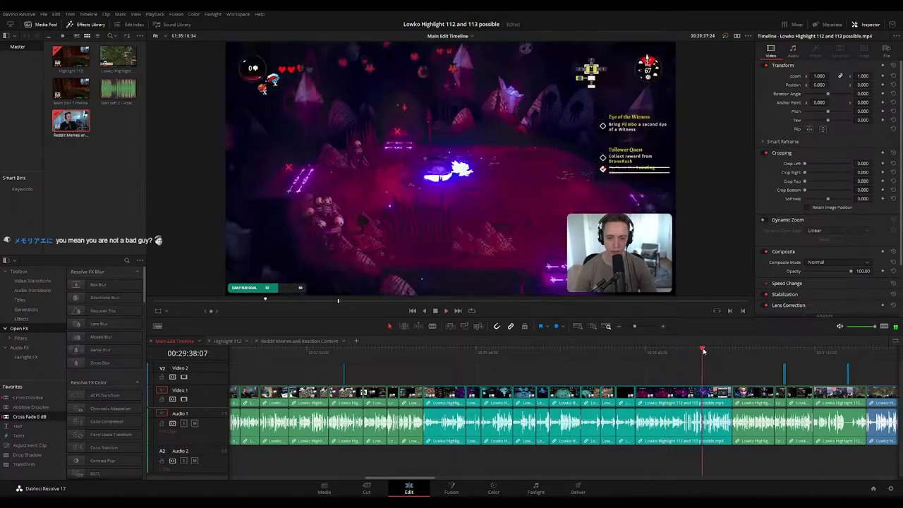
left_click_drag(703, 351, 580, 353)
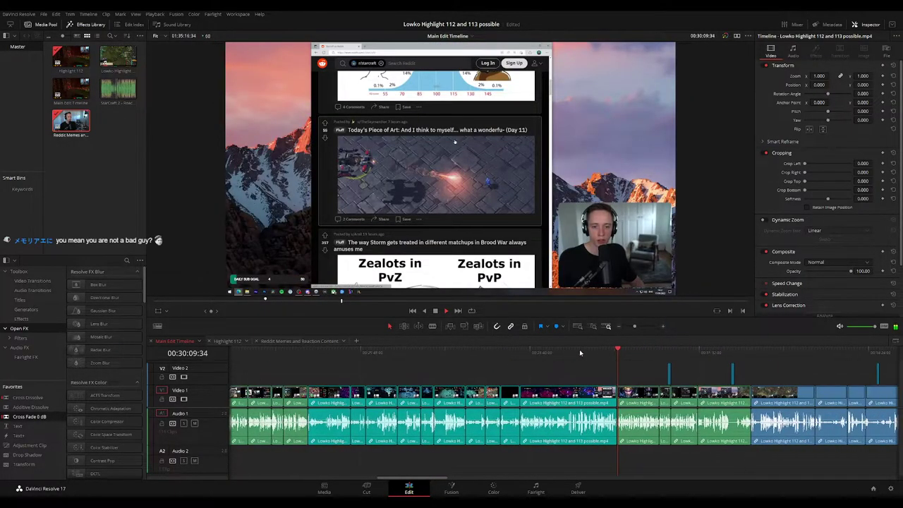
left_click(666, 350)
key("space")
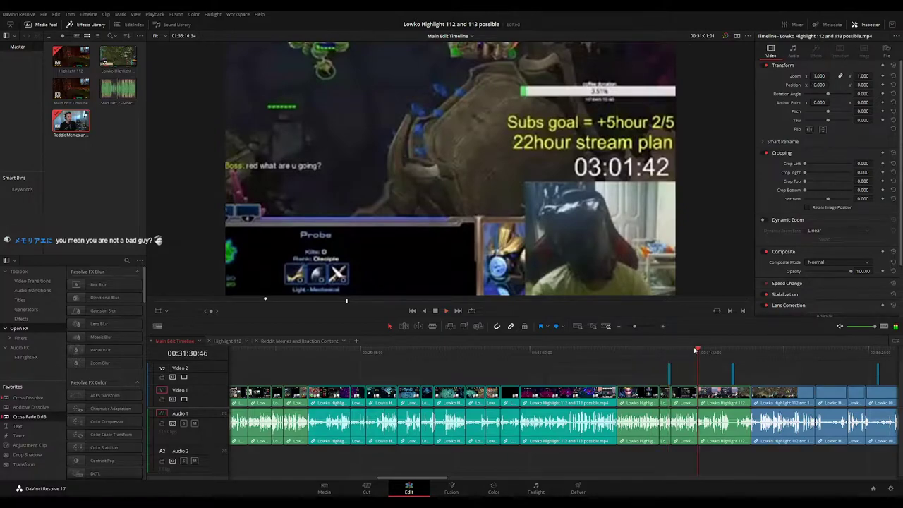
left_click_drag(696, 350, 360, 432)
Paste the teal and green clips at the end of the Highlight 112 timeline, at 00:14:21:06
left_click(225, 341)
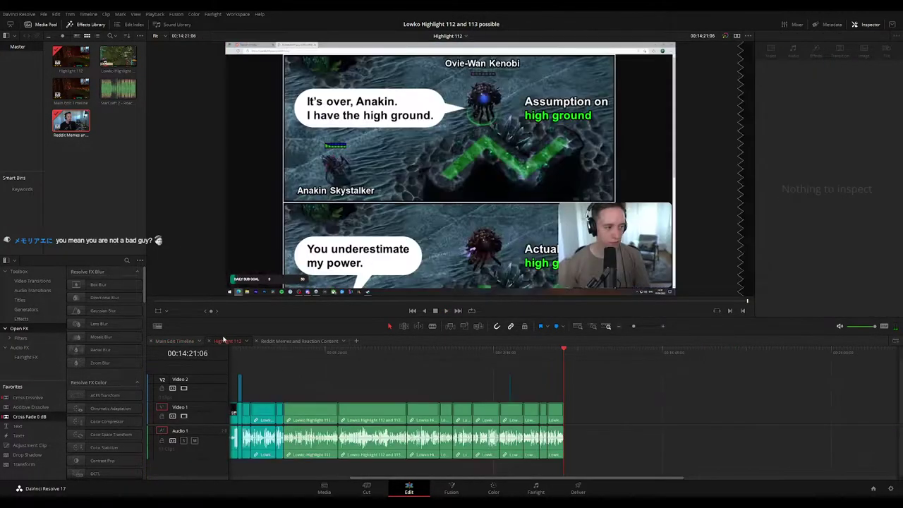
key("ctrl+v")
left_click(649, 383)
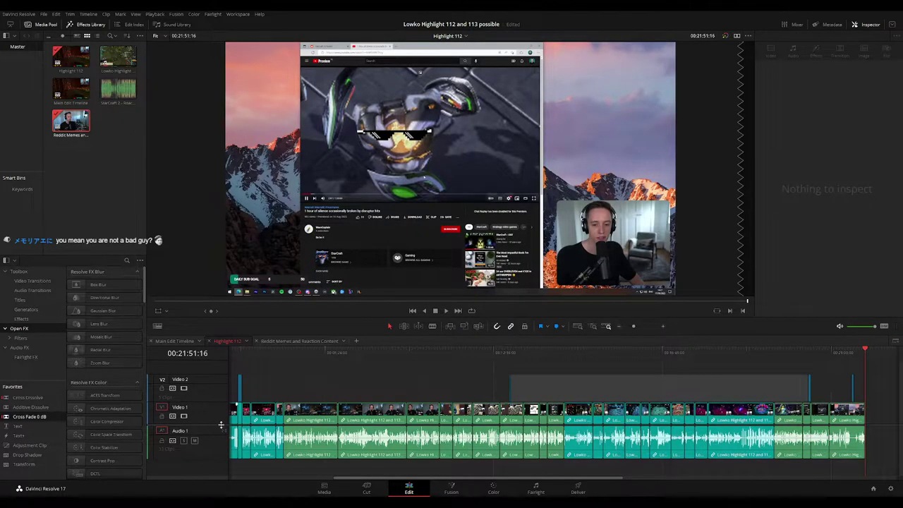
scroll(221, 424, "down", 1)
left_click_drag(634, 328, 629, 328)
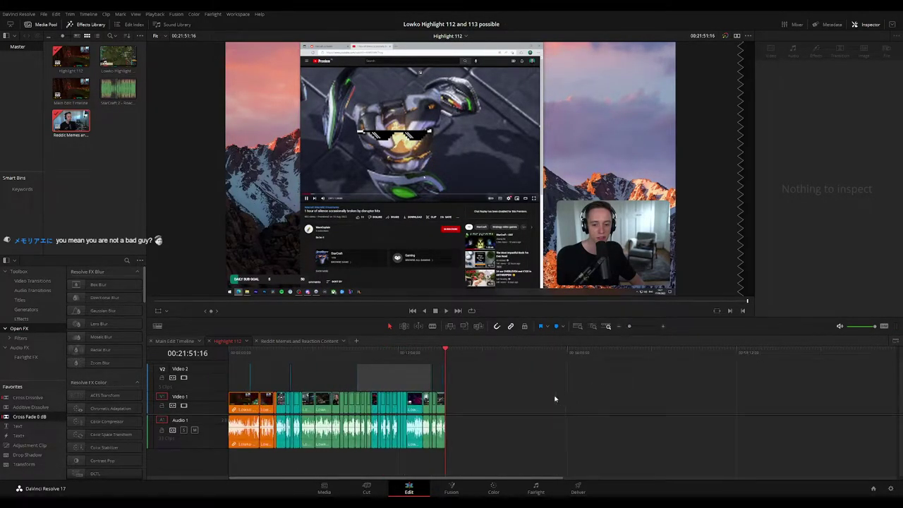
Copy the blue clips with their Video 2 and Audio 2 items from Main Edit Timeline to the end of Highlight 112, at 00:21:51:16
left_click(176, 340)
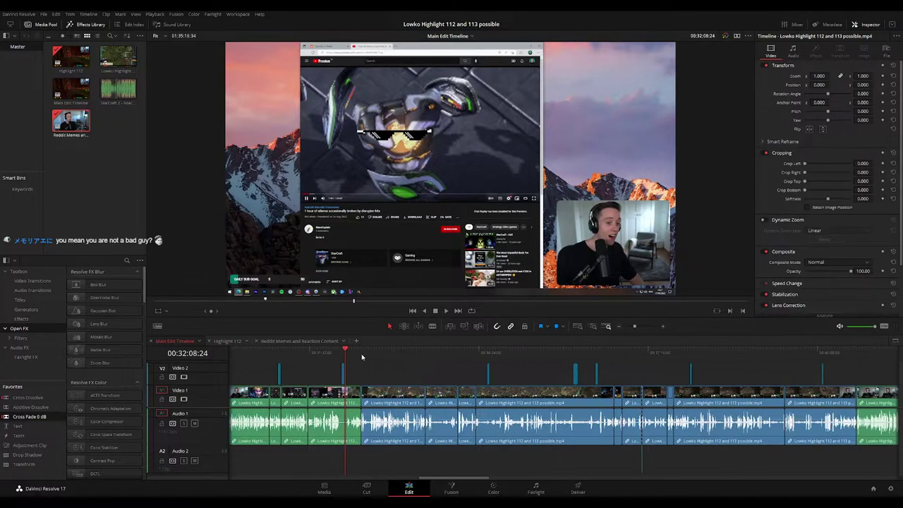
key("space")
left_click_drag(401, 357, 667, 361)
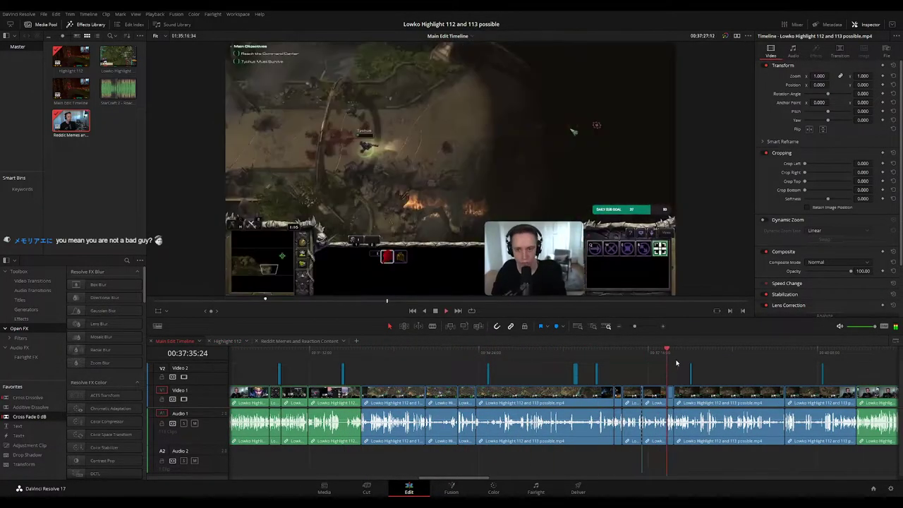
left_click_drag(836, 368, 415, 479)
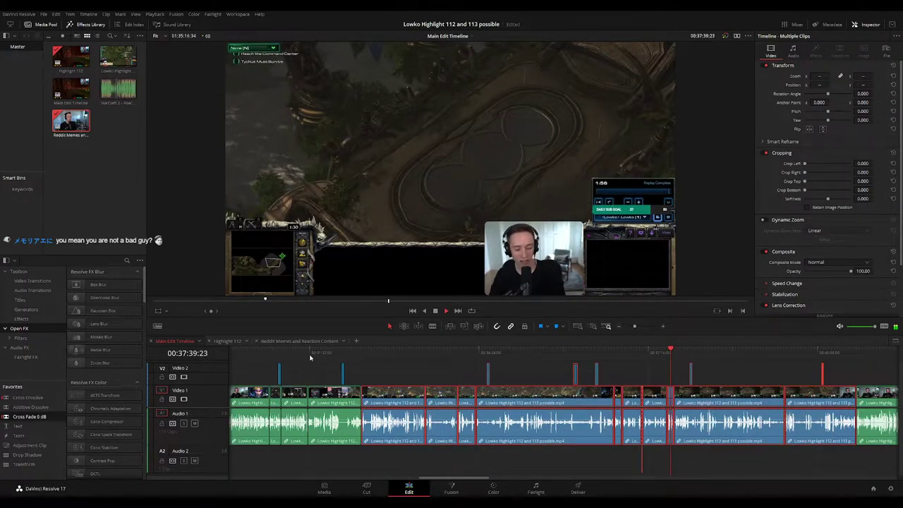
left_click(235, 341)
key("ctrl+v")
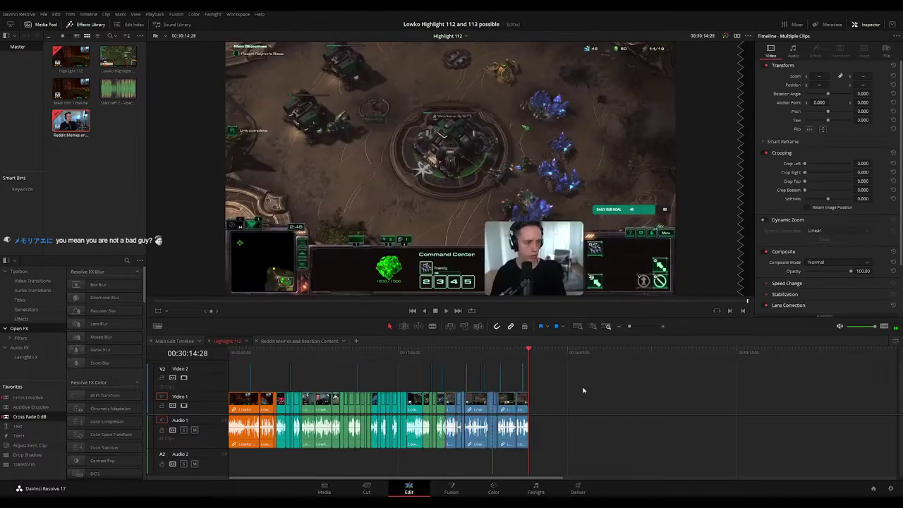
Review the green clips between the blue and amber sections of Main Edit Timeline
left_click(205, 341)
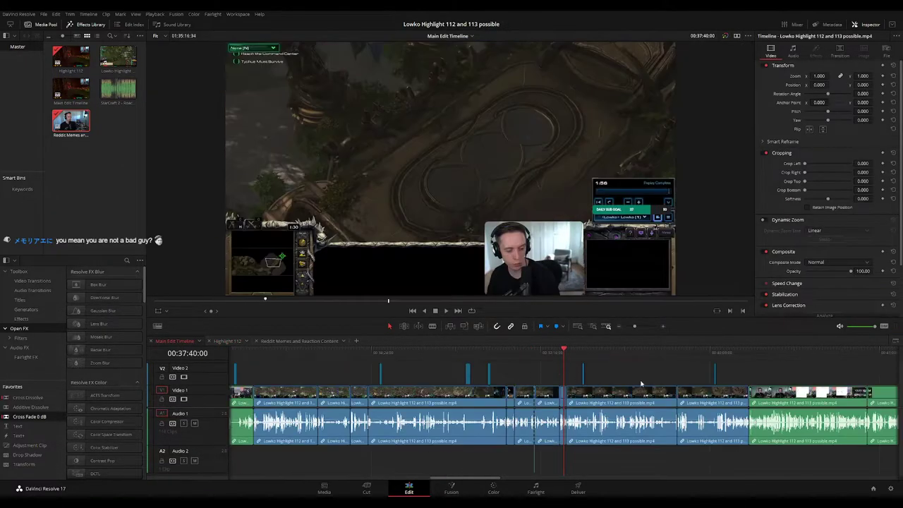
scroll(552, 358, "right", 5)
left_click(551, 357)
key("space")
scroll(534, 367, "right", 4)
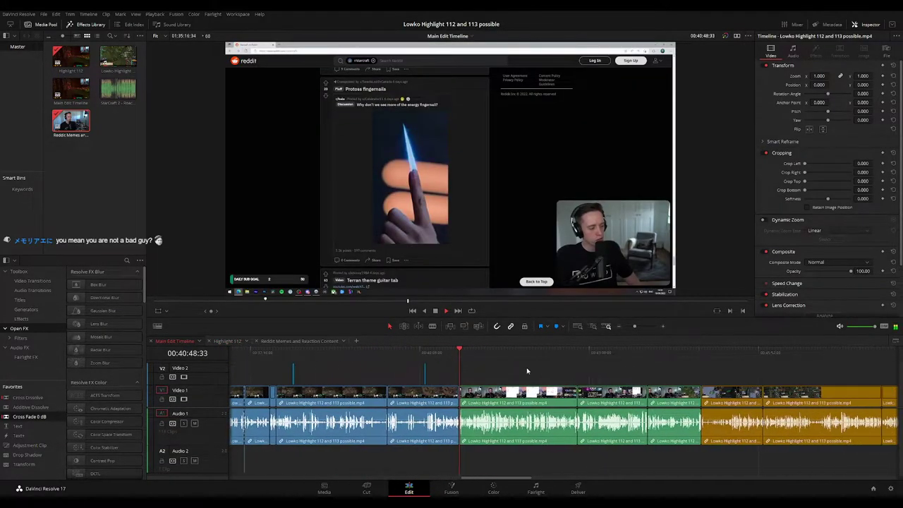
left_click(439, 354)
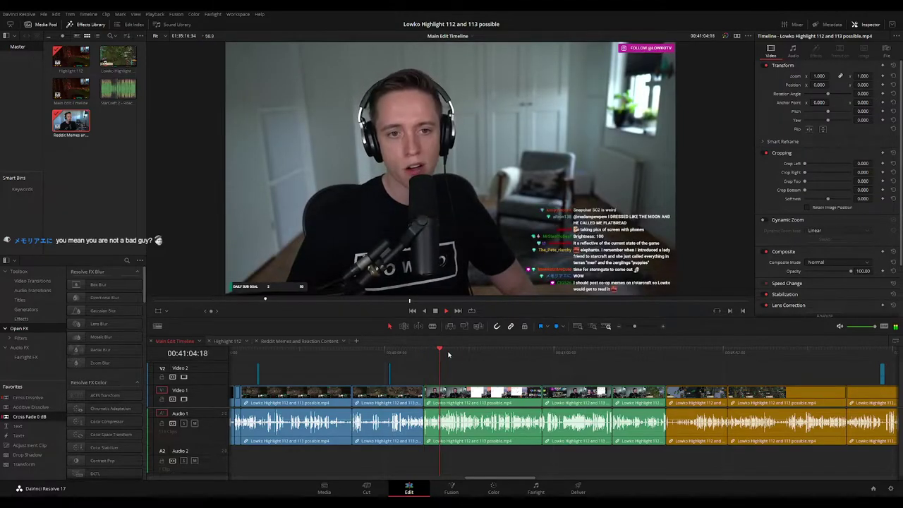
left_click(463, 354)
left_click(482, 352)
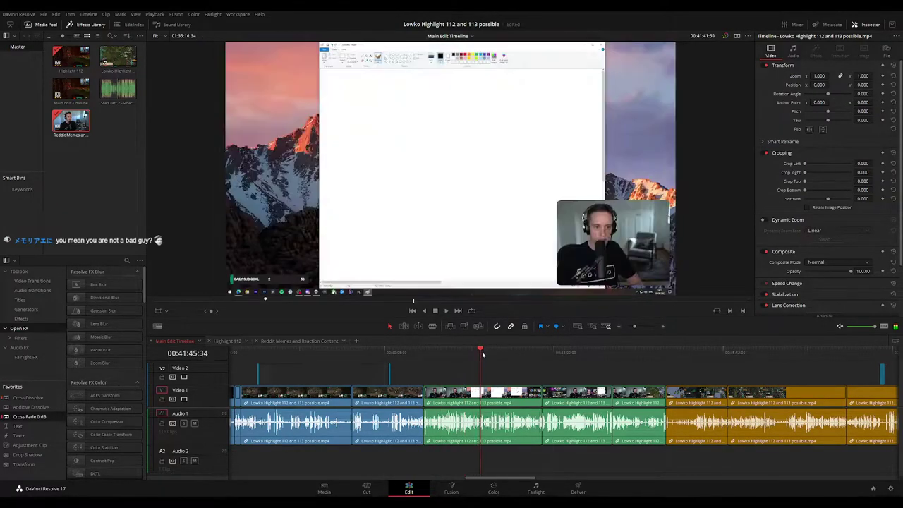
left_click(579, 352)
left_click(593, 359)
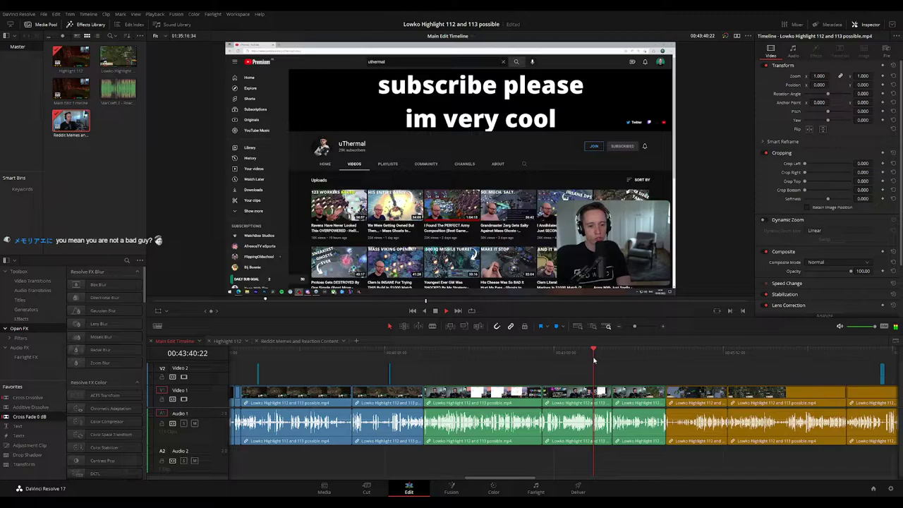
left_click(636, 353)
Copy these green clips to the end of the Highlight 112 timeline, at 00:30:14:28
left_click_drag(646, 372, 501, 431)
left_click(512, 371)
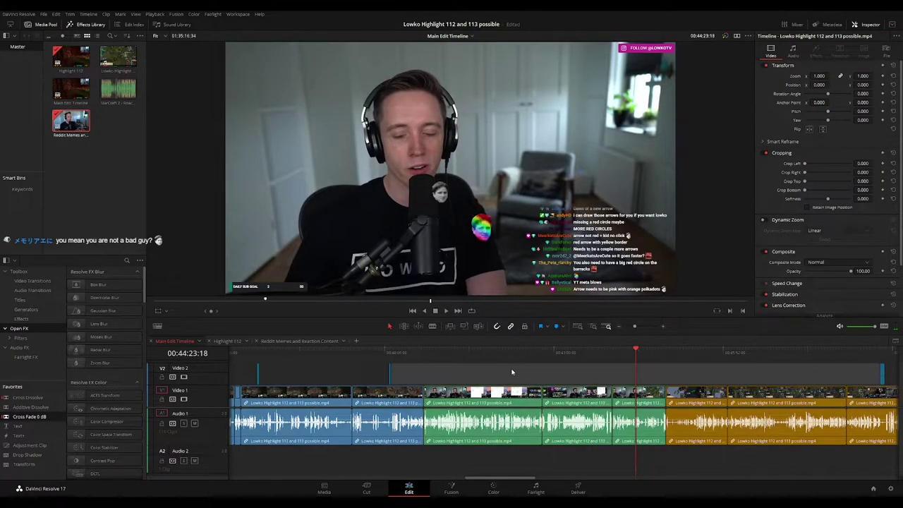
left_click(227, 341)
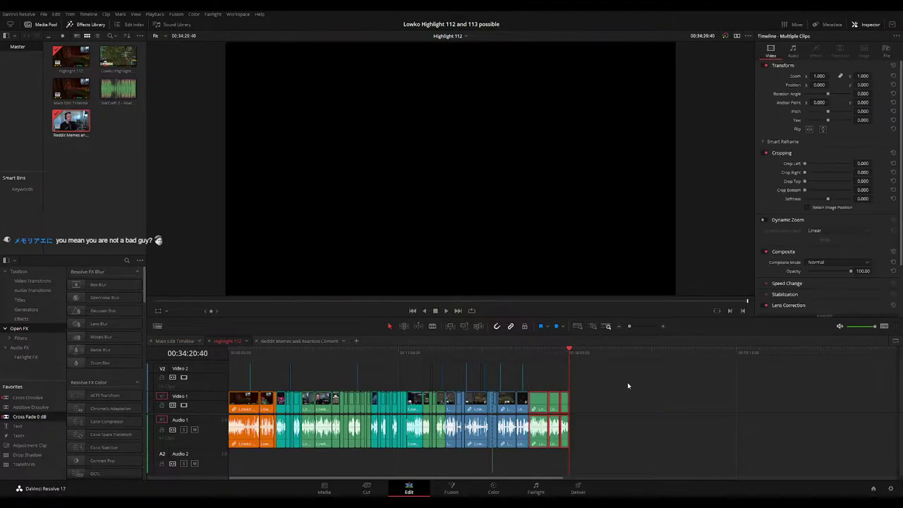
Copy the amber clips with their Video 2 adjustment clips from Main Edit Timeline to the end of Highlight 112, at 00:34:20:40
left_click(181, 343)
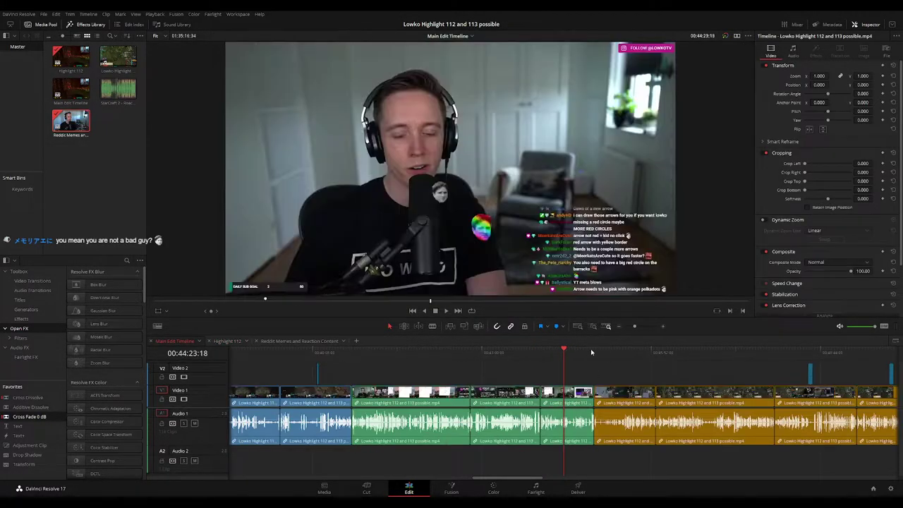
left_click(591, 349)
key("space")
scroll(656, 383, "down", 2)
scroll(649, 383, "up", 3)
scroll(648, 383, "down", 8)
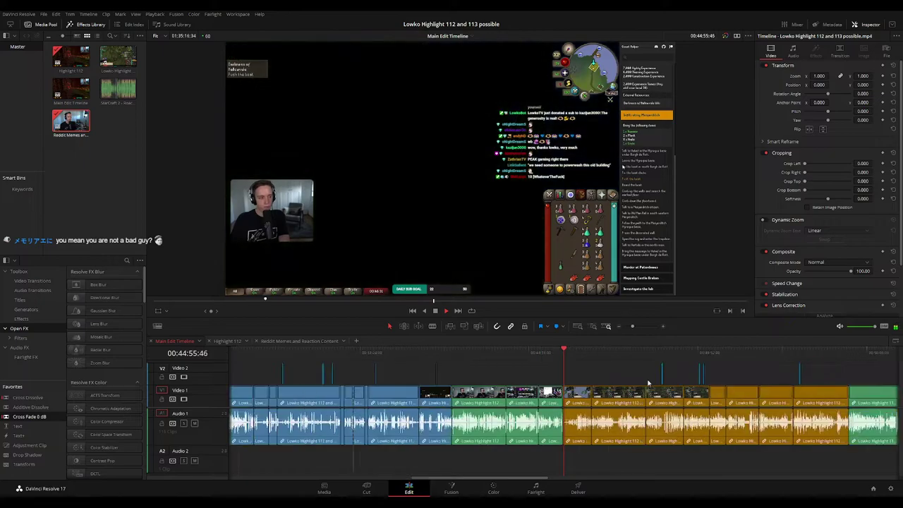
scroll(649, 383, "up", 4)
left_click_drag(658, 373, 386, 350)
left_click(595, 354)
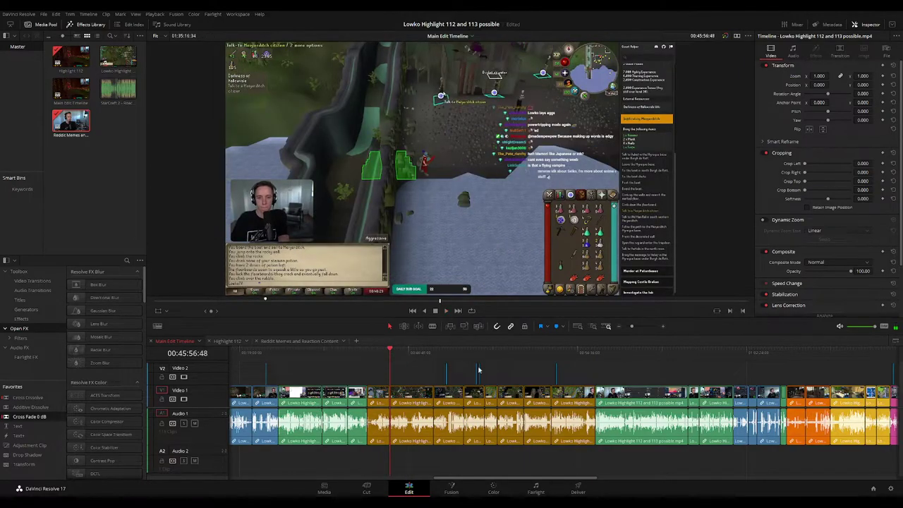
left_click_drag(577, 370, 381, 466)
left_click(231, 342)
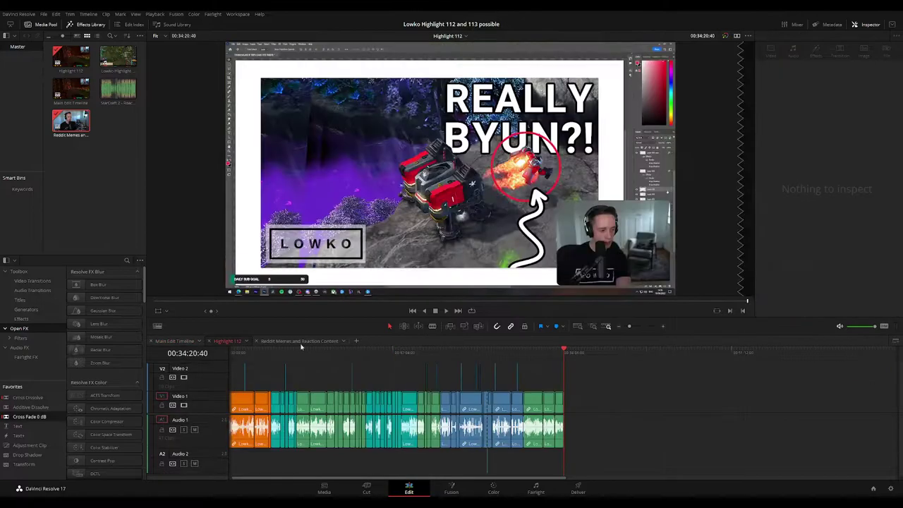
left_click(667, 390)
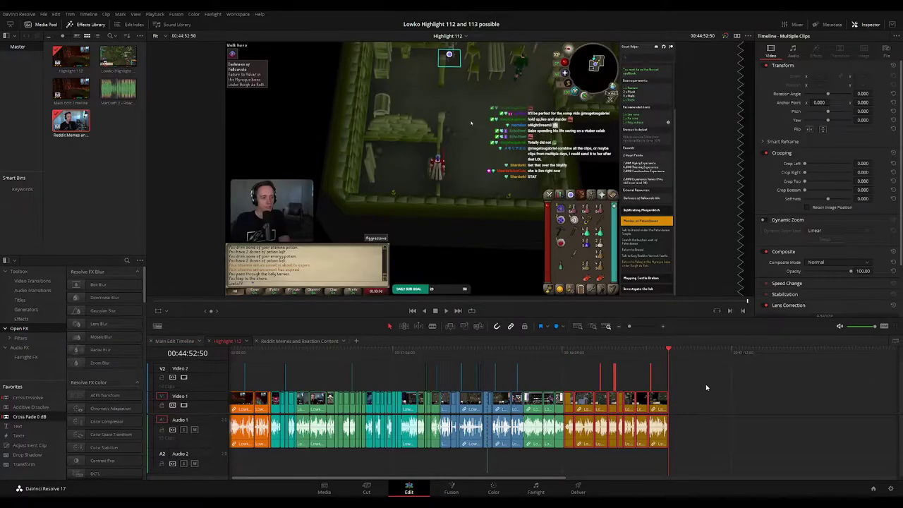
Review the green clips after the amber section in Main Edit Timeline and select them up to the blue clips for copying
left_click(182, 342)
scroll(445, 363, "right", 5)
left_click(575, 359)
key("space")
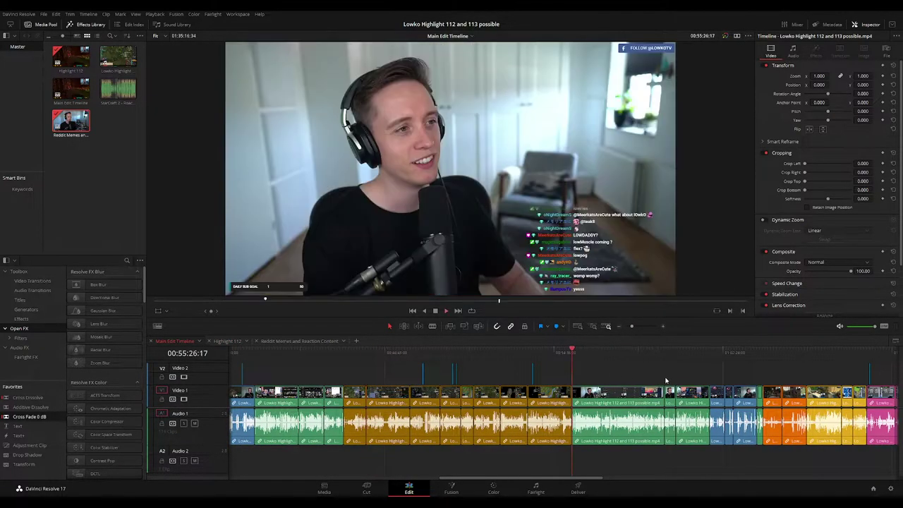
scroll(454, 358, "right", 5)
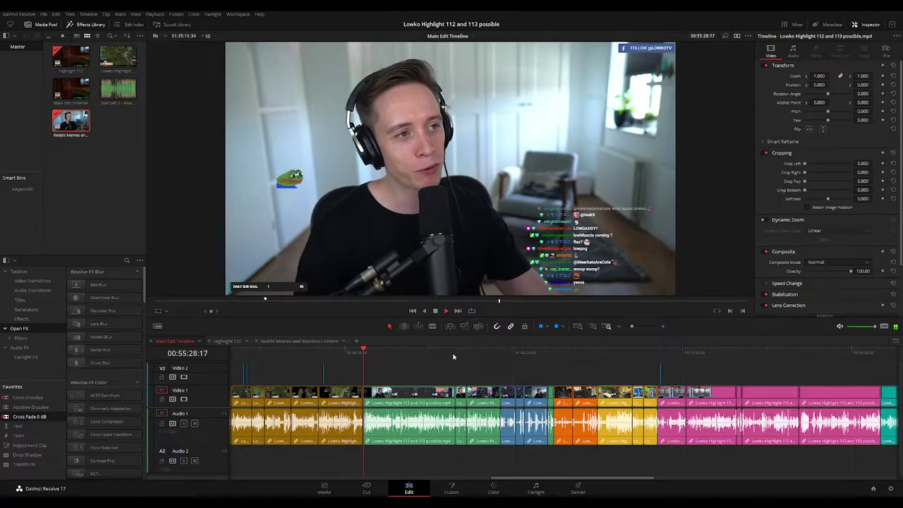
left_click(455, 356)
left_click(474, 356)
key("space")
left_click_drag(482, 373, 401, 413)
left_click_drag(475, 356, 499, 354)
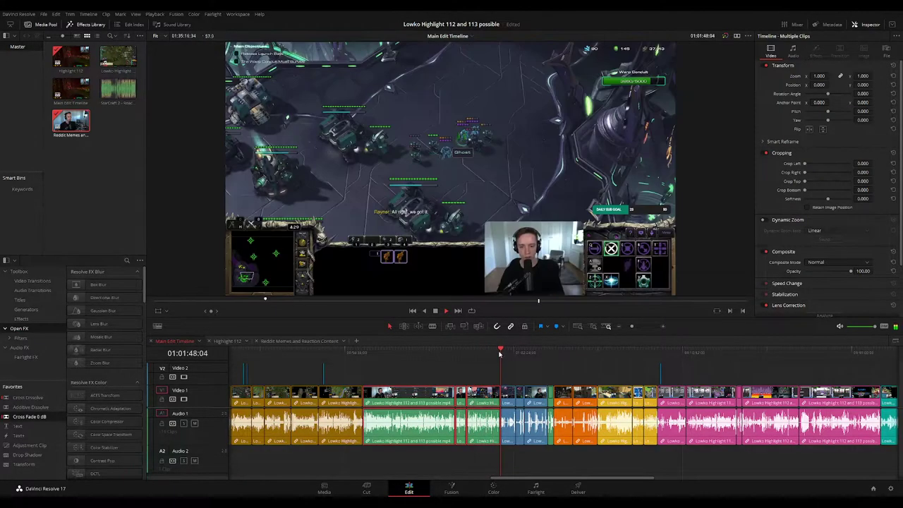
Paste the green clips at the end of the Reddit Memes and Reaction Content timeline, at 00:10:33:27
left_click(310, 341)
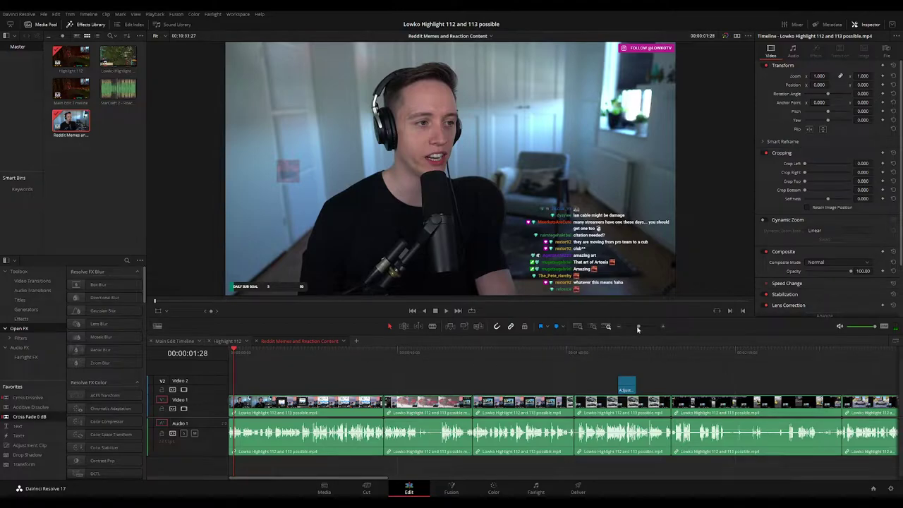
left_click_drag(637, 328, 627, 329)
left_click(294, 356)
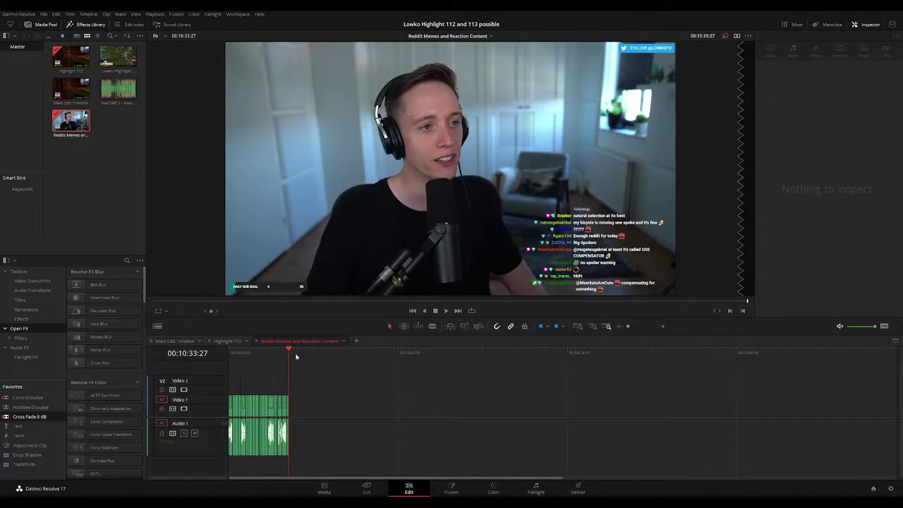
key("ctrl+v")
left_click(414, 384)
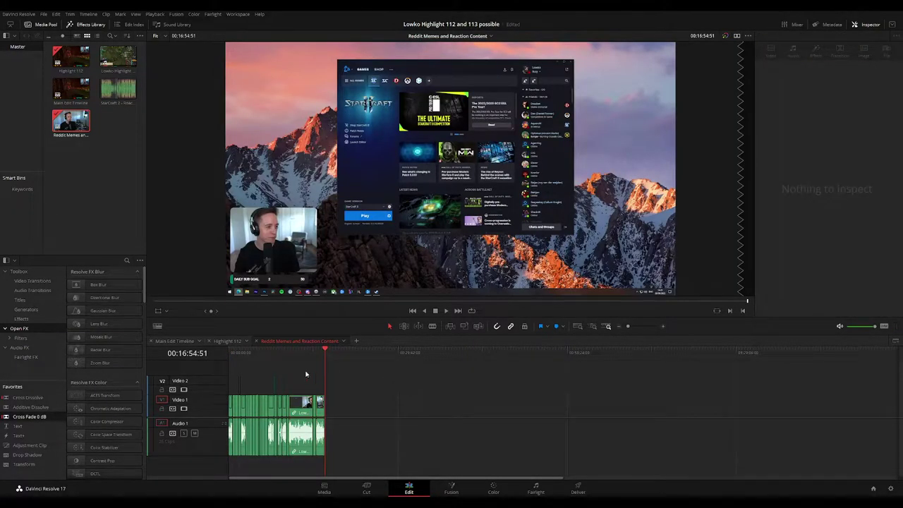
Select the three blue clips before the short green section in Main Edit Timeline for copying, and open Highlight 112 at its end, 00:44:52:50
left_click(180, 342)
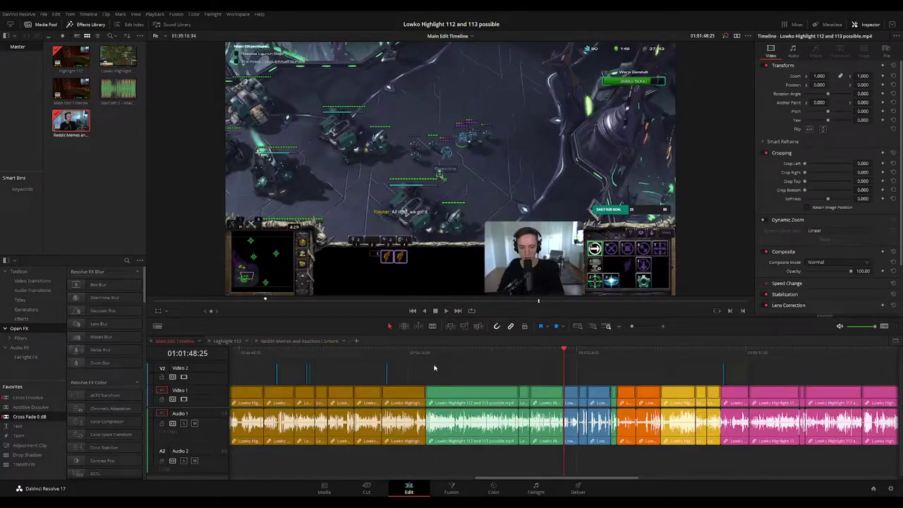
left_click(578, 355)
key("space")
scroll(587, 370, "up", 4)
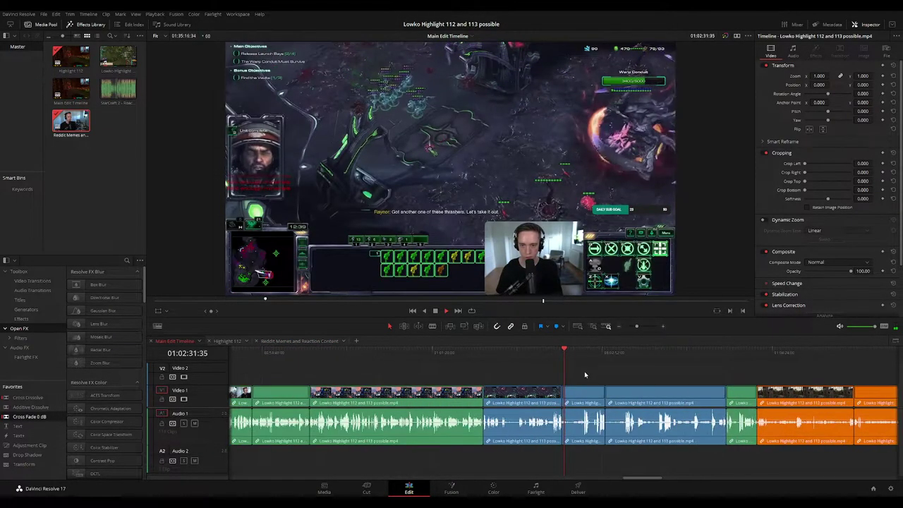
left_click(602, 351)
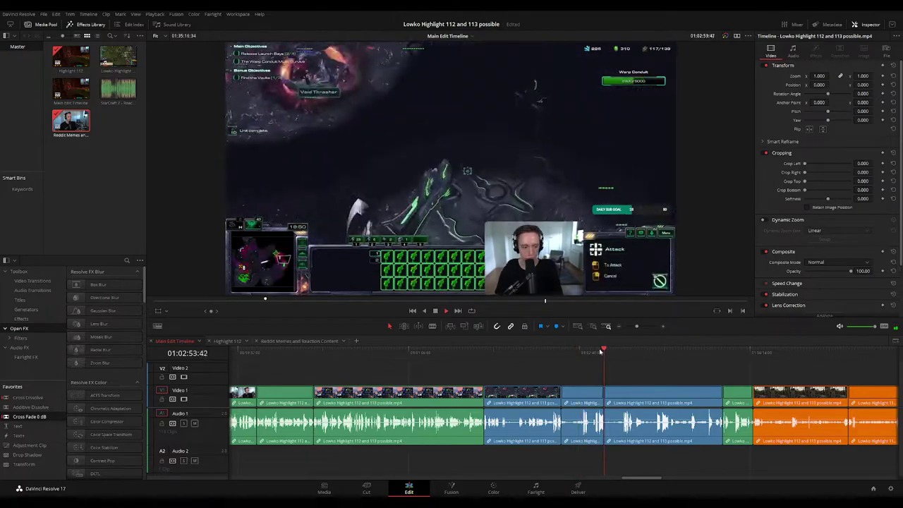
left_click_drag(648, 373, 617, 356)
left_click(556, 352)
left_click(585, 354)
left_click(629, 355)
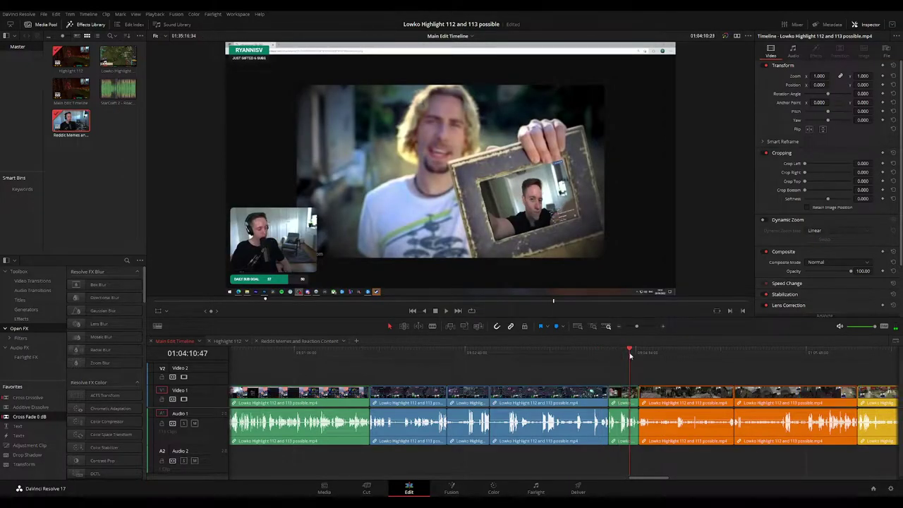
left_click_drag(605, 379, 374, 391)
left_click(227, 341)
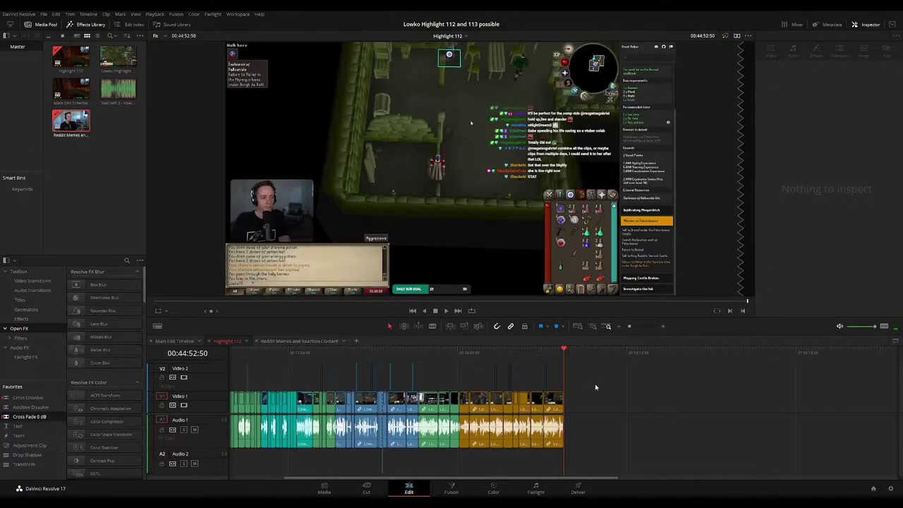
Return to the short green section in Main Edit Timeline, and open Reddit Memes and Reaction Content at its end, 00:16:54:51
left_click(174, 341)
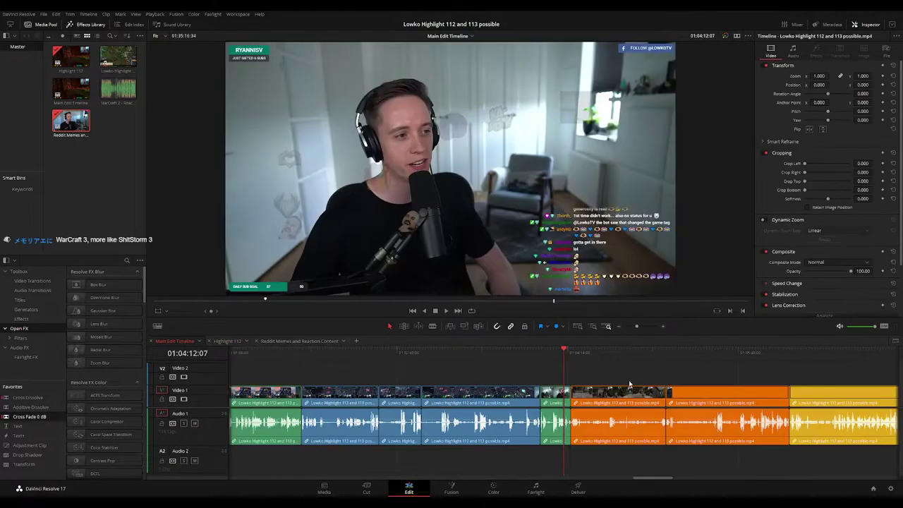
left_click(299, 341)
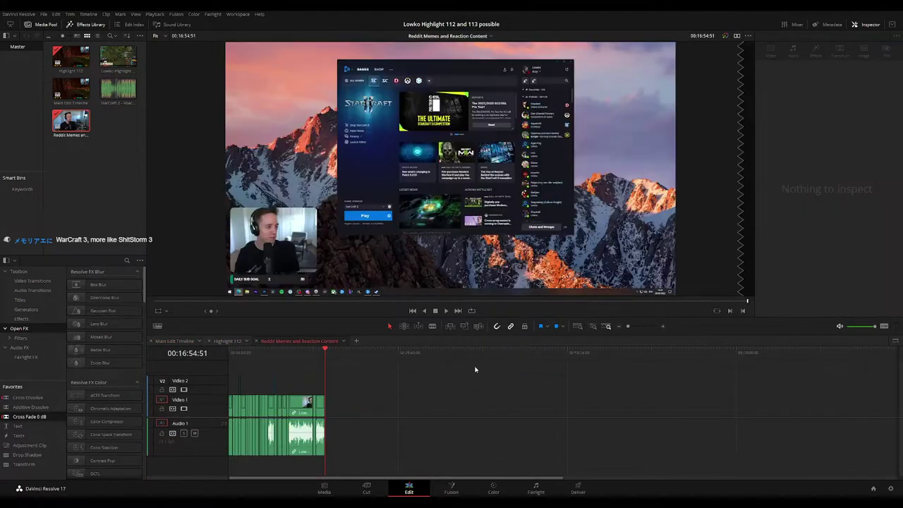
Review the orange, yellow and pink clips after the short green section in Main Edit Timeline, up to the teal and blue clips
left_click(174, 340)
key("space")
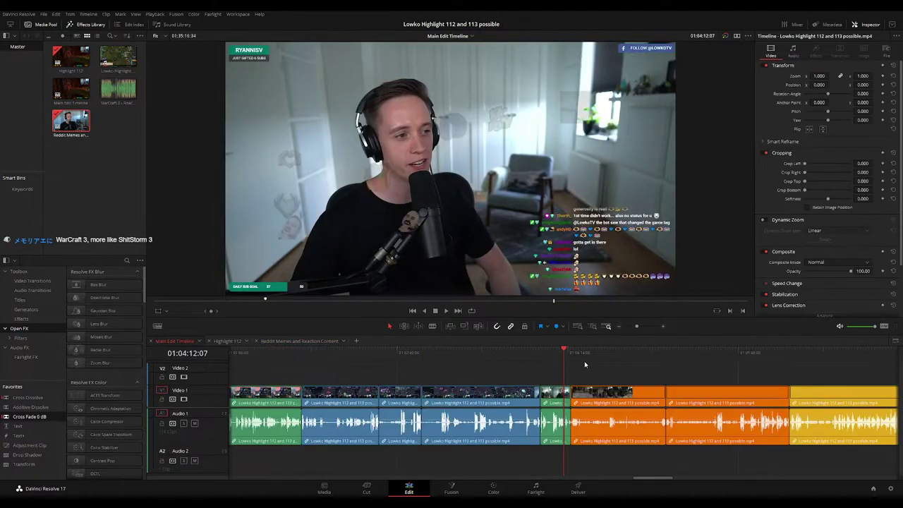
scroll(630, 377, "down", 6)
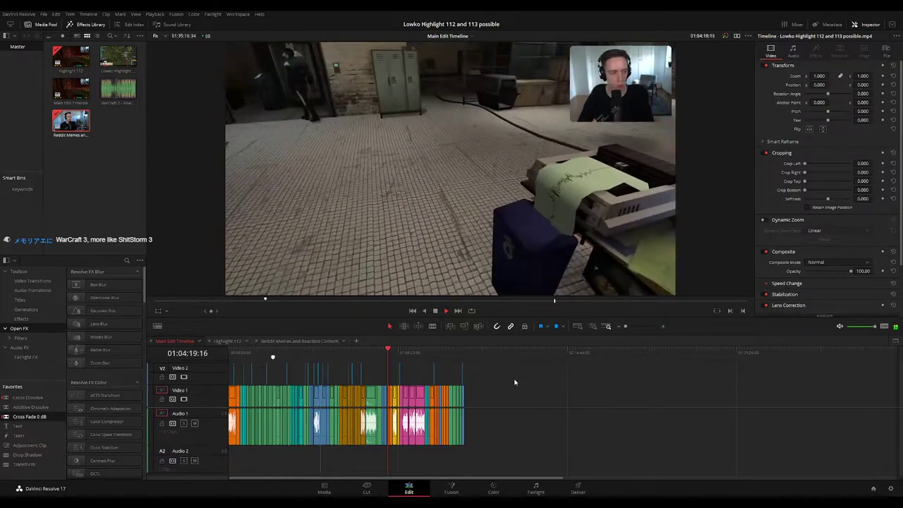
scroll(589, 375, "up", 5)
scroll(592, 373, "down", 5)
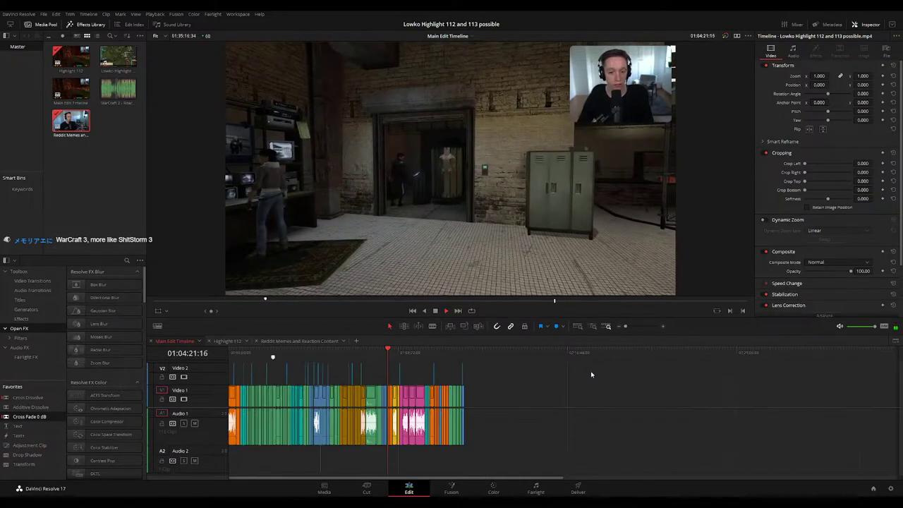
scroll(594, 373, "up", 5)
left_click_drag(577, 373, 514, 364)
scroll(514, 365, "right", 3)
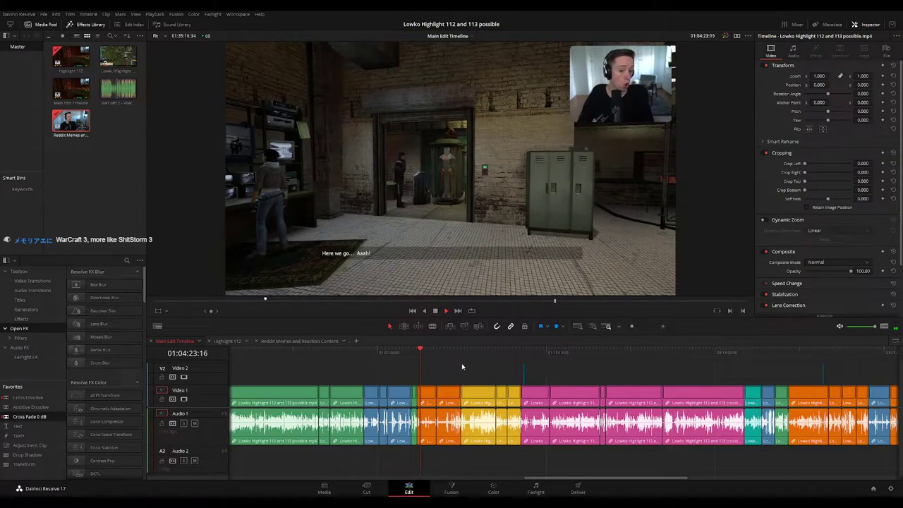
left_click(437, 355)
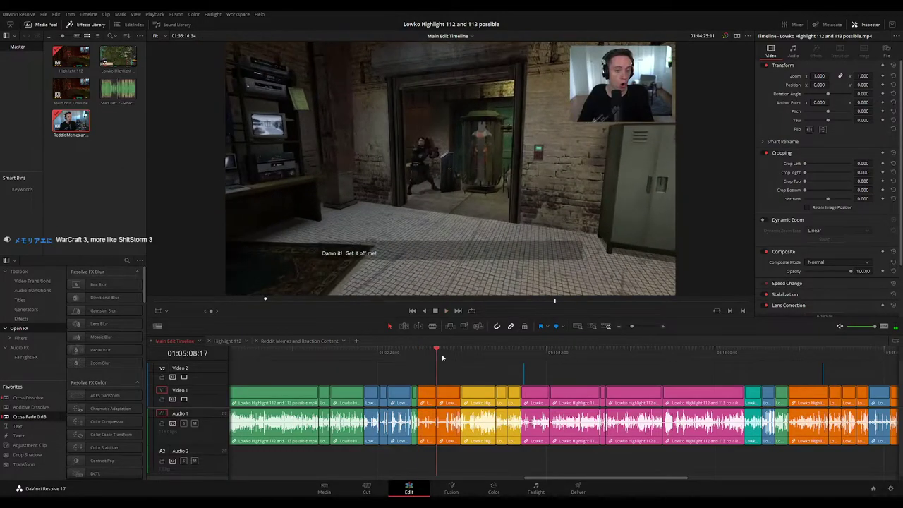
left_click(474, 356)
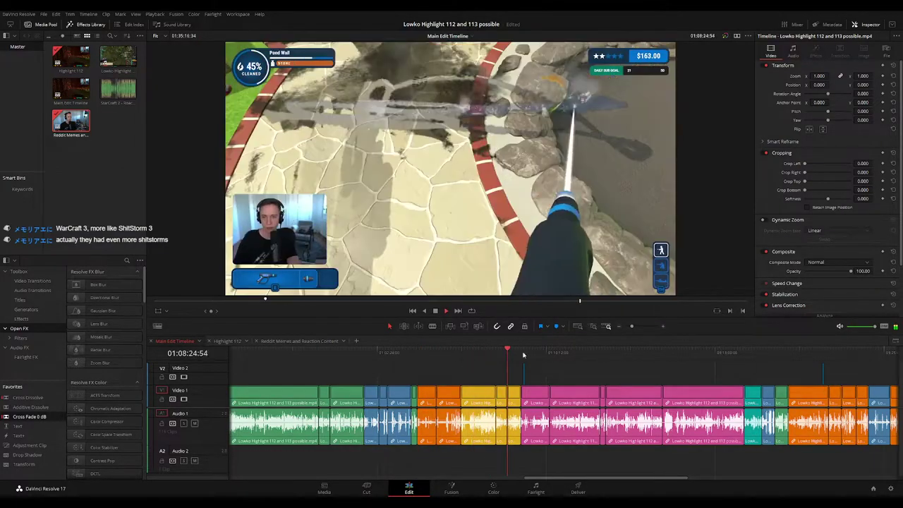
left_click(537, 354)
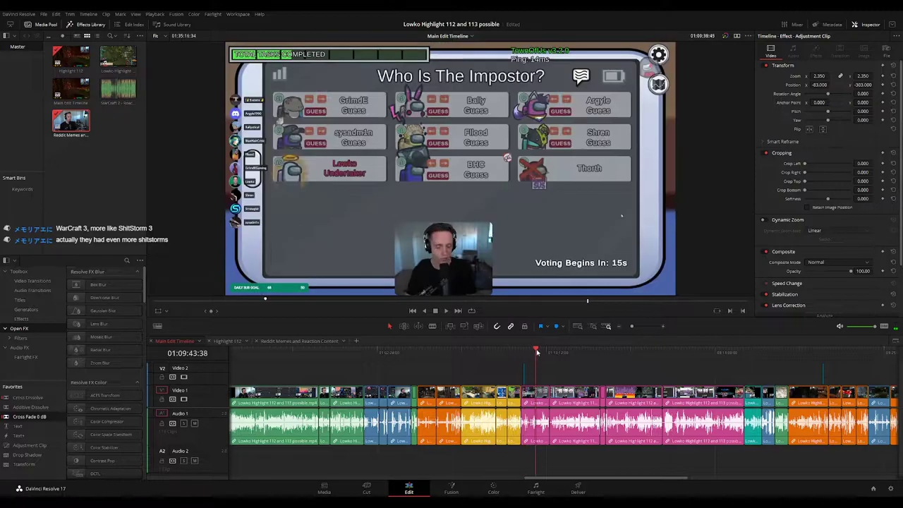
left_click_drag(552, 355, 633, 357)
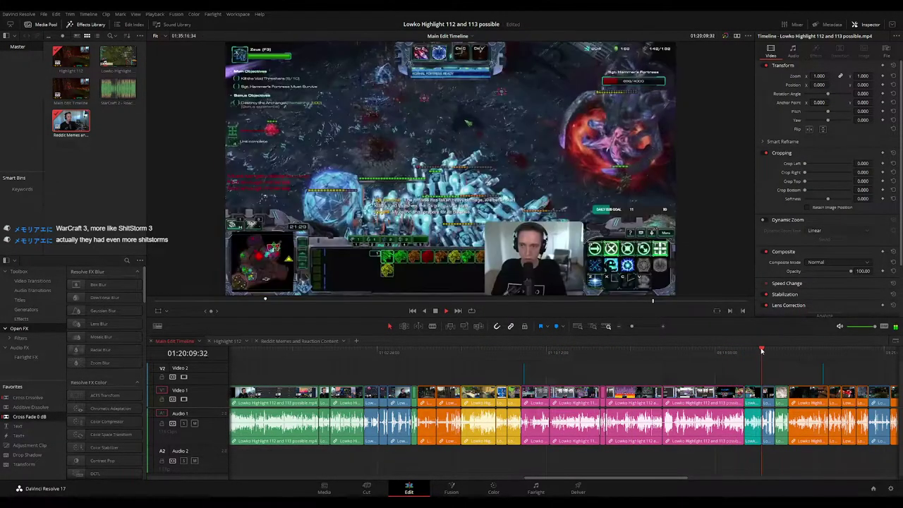
Copy the orange, yellow, pink, teal and blue clips after the short green section and paste them into a new timeline
left_click_drag(769, 366, 424, 418)
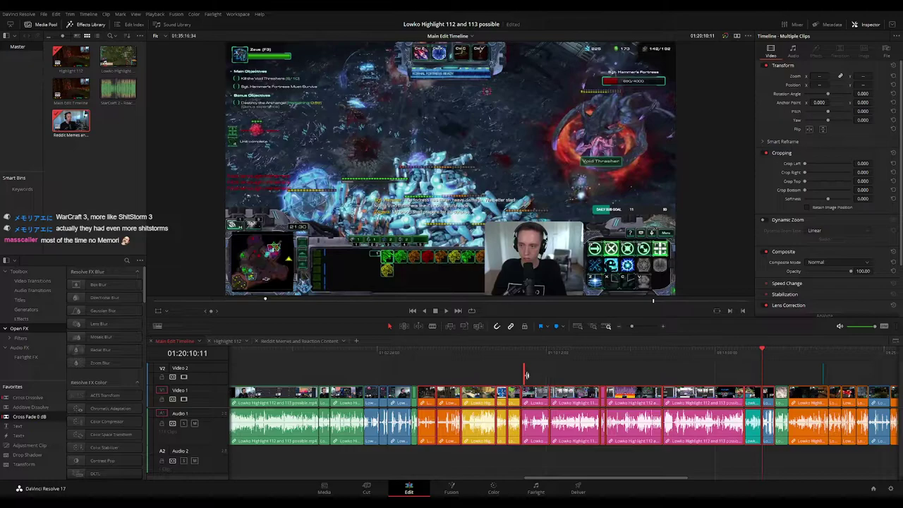
left_click(357, 341)
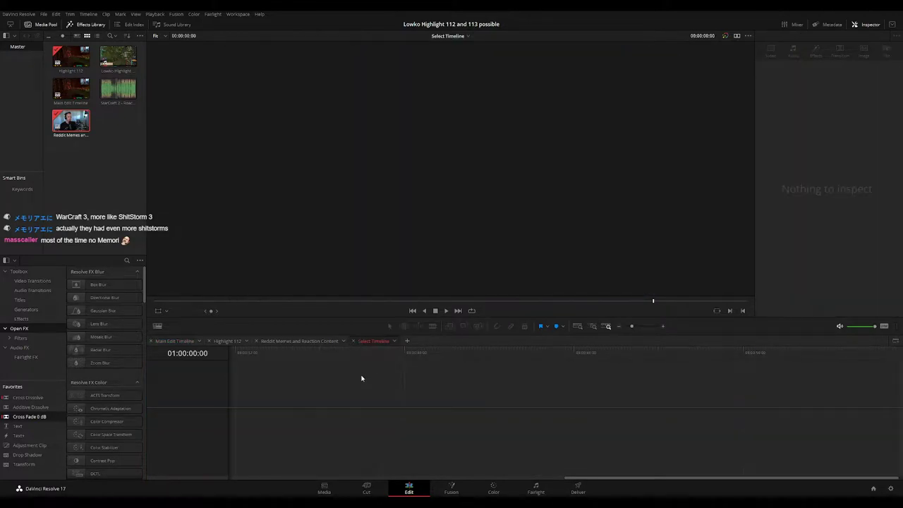
key("ctrl+v")
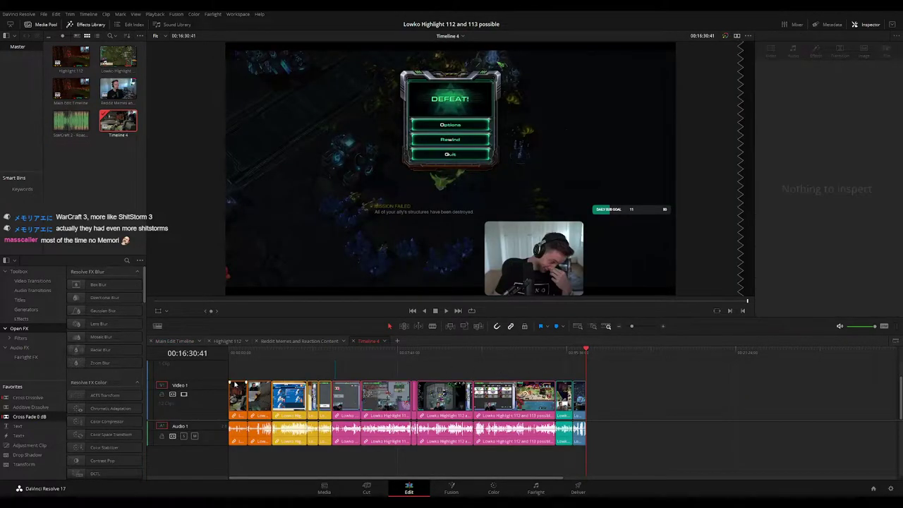
Adjust the video and audio track heights in the new timeline and rename it Highlight 113
left_click_drag(222, 383, 217, 402)
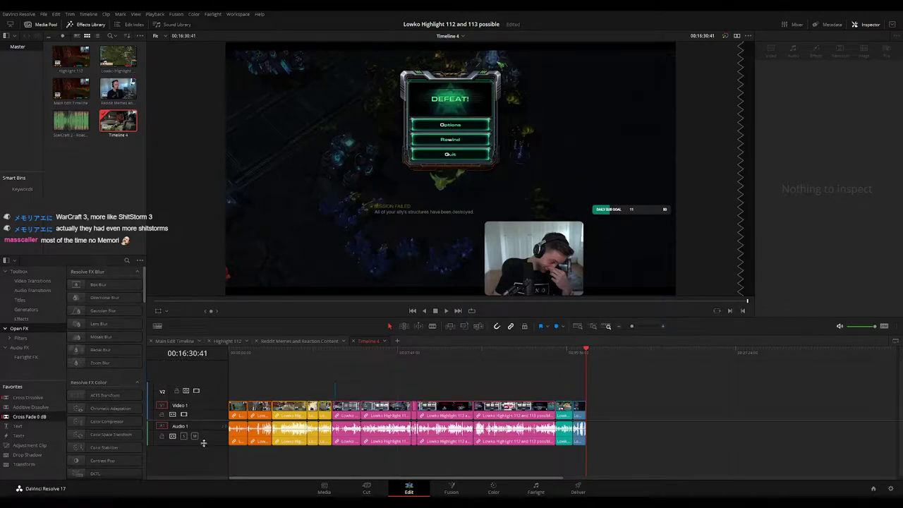
left_click_drag(203, 442, 212, 445)
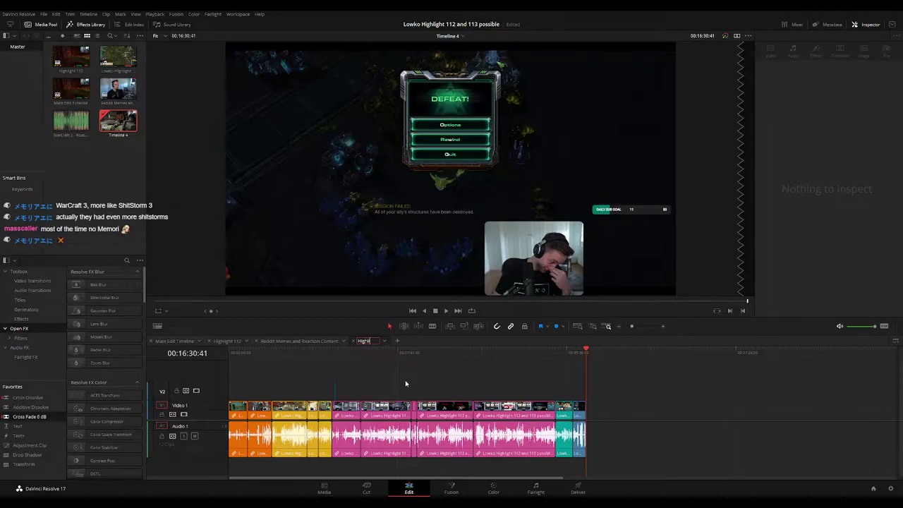
type("3")
key("Return")
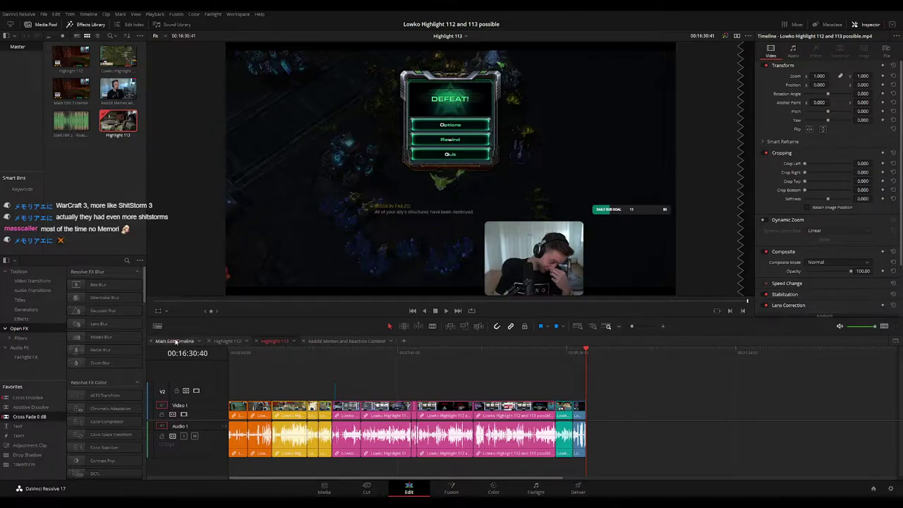
Review the blue clips before the copied section and the clips around its end in Main Edit Timeline
left_click(176, 341)
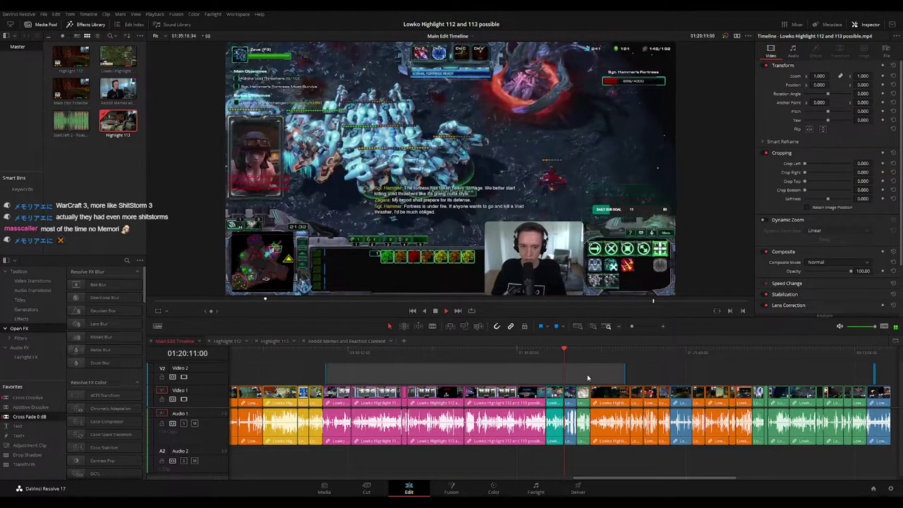
left_click(575, 353)
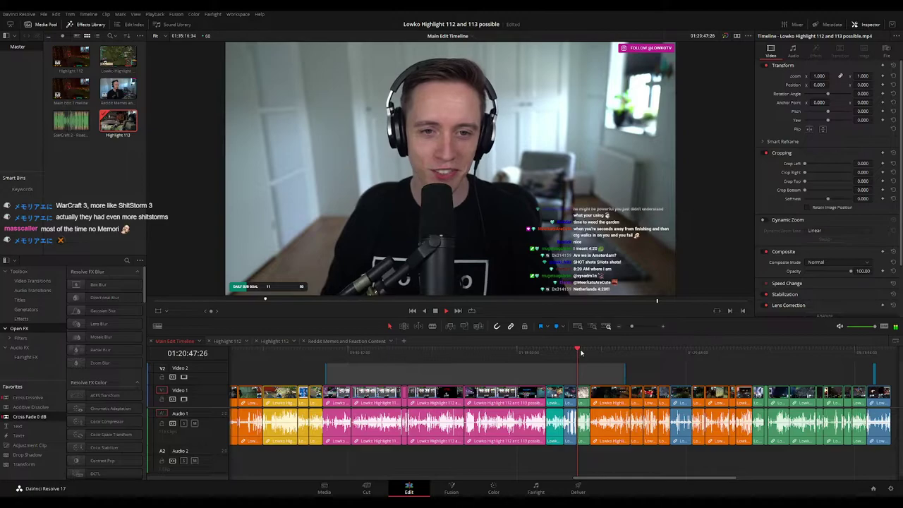
left_click(563, 353)
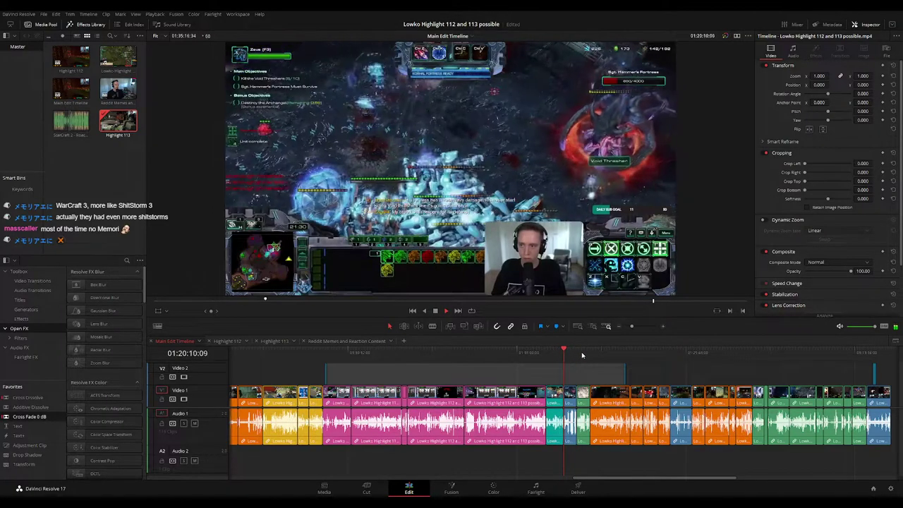
key("space")
scroll(451, 378, "left", 1)
scroll(535, 377, "down", 3)
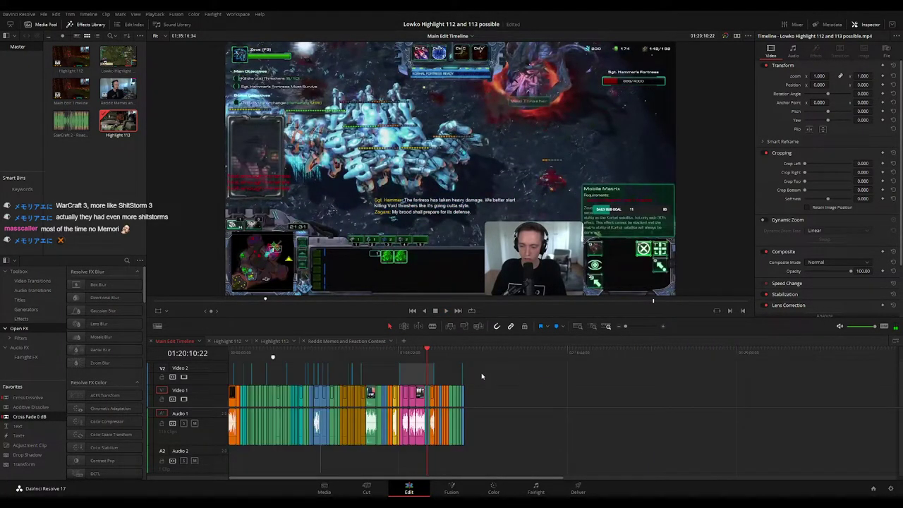
scroll(479, 372, "up", 3)
scroll(479, 372, "left", 6)
left_click(472, 352)
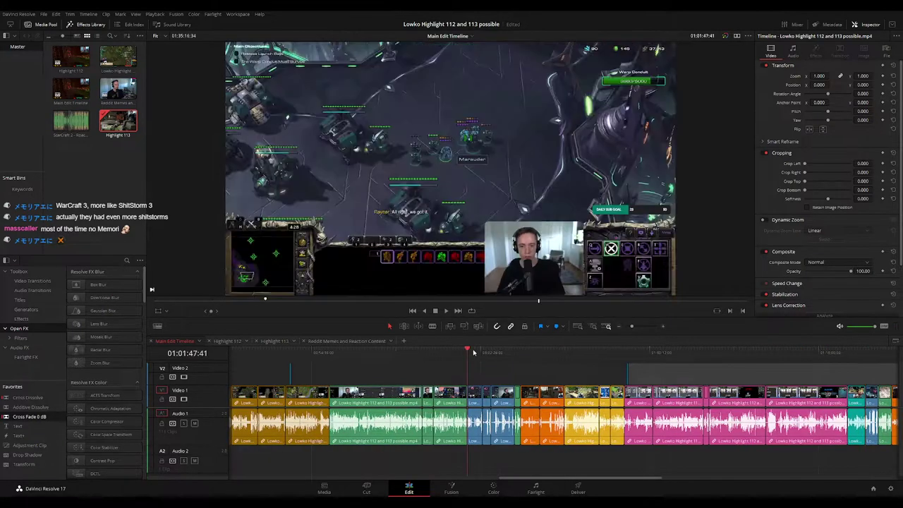
left_click(504, 352)
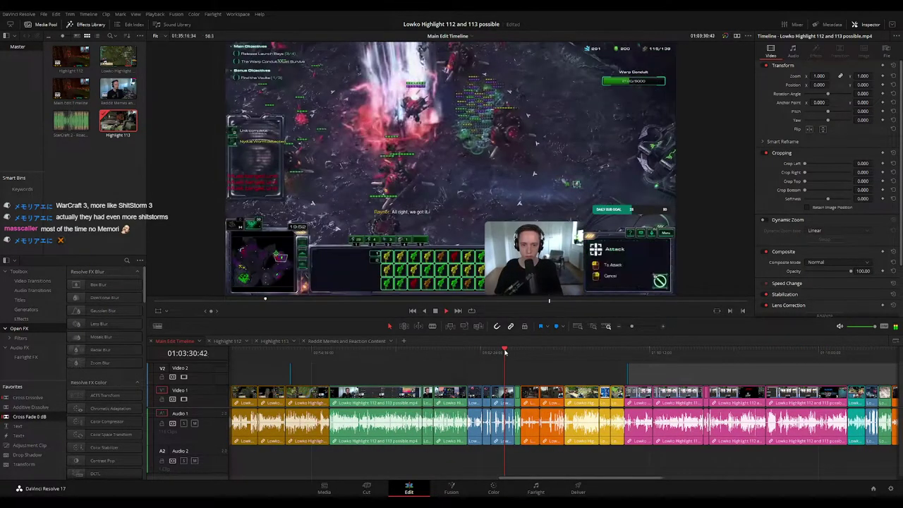
Open Highlight 113 and set the playhead to its end, 00:16:30:41
left_click(225, 341)
left_click(274, 342)
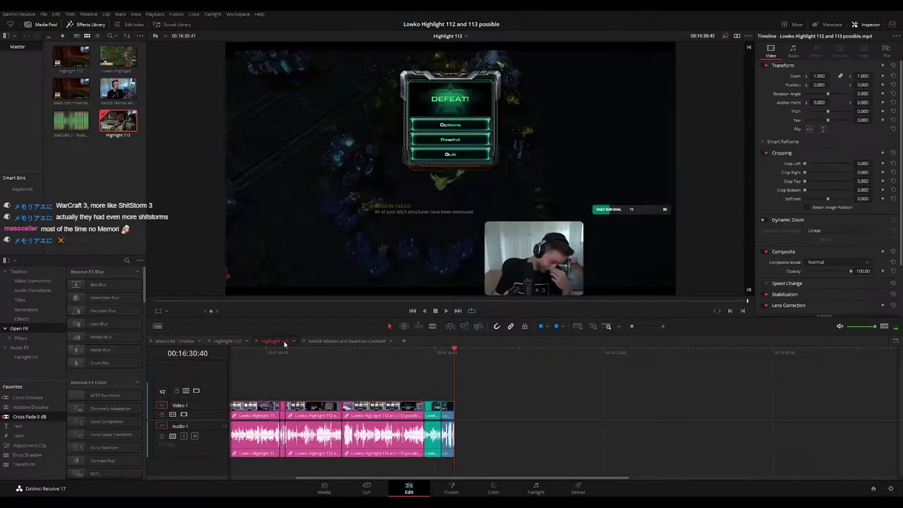
key("space")
left_click(451, 354)
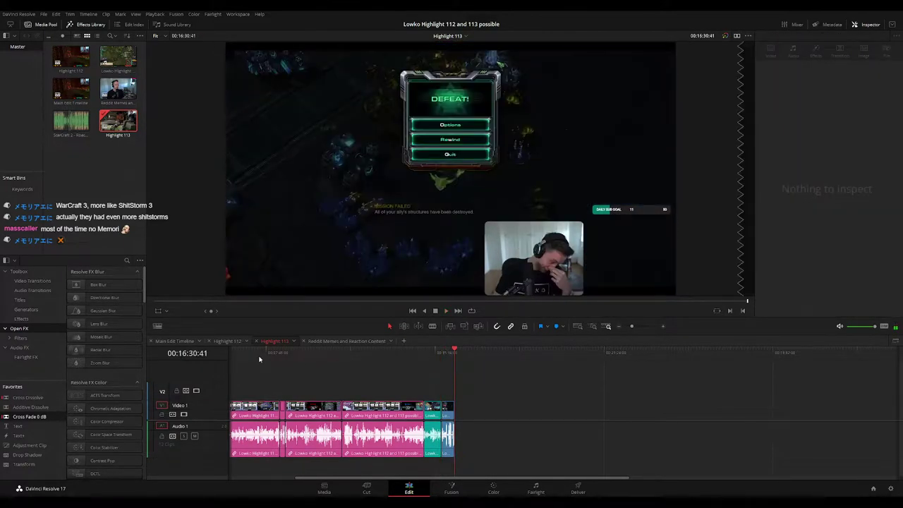
Check in Main Edit Timeline where the teal and blue clips end and the next short green clip begins
left_click(184, 341)
scroll(511, 370, "right", 3)
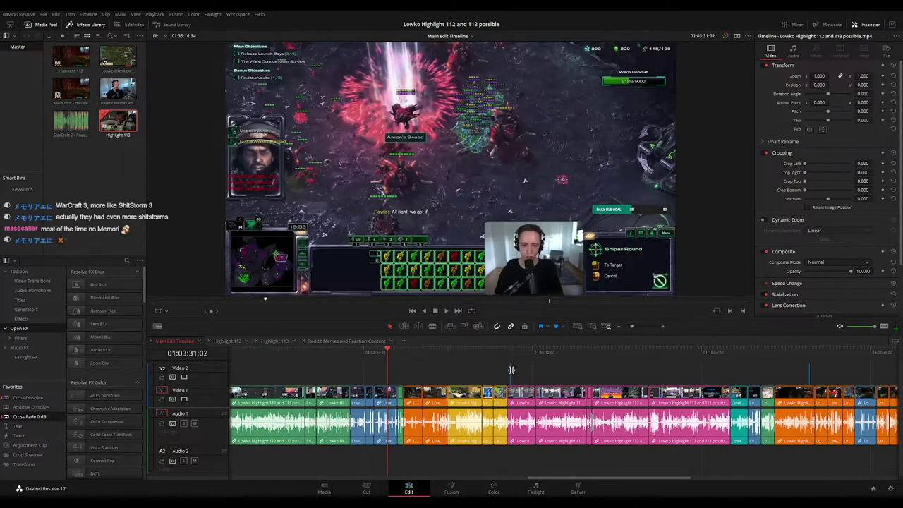
left_click(397, 353)
key("space")
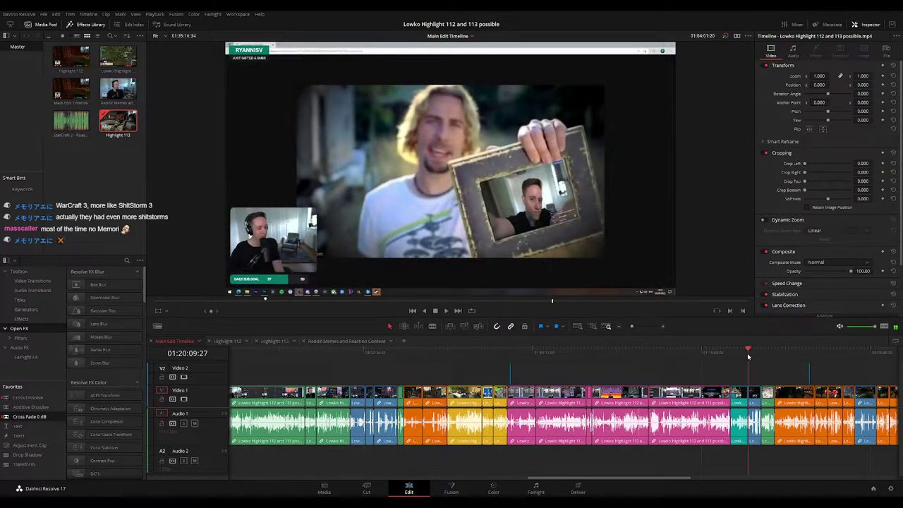
scroll(748, 357, "right", 5)
left_click(524, 352)
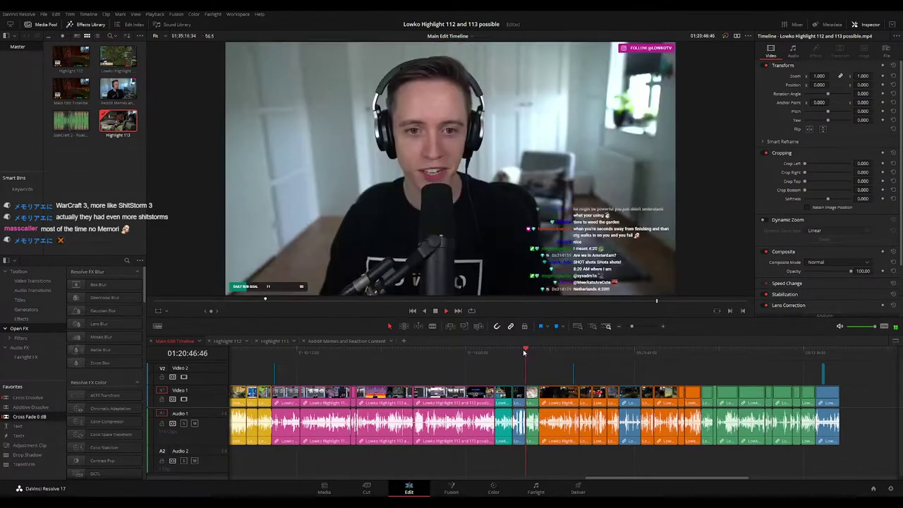
key("Up")
key("Up")
key("Down")
key("space")
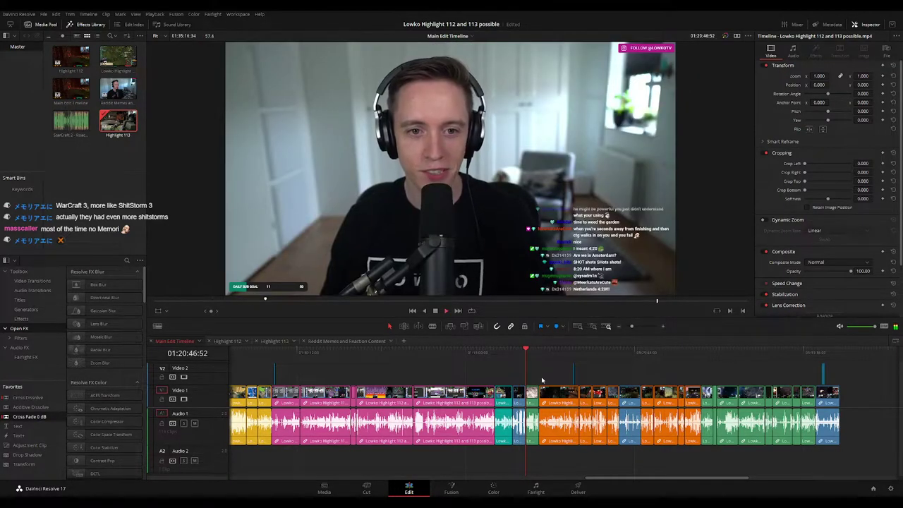
Copy all clips from that short green clip to the end of Main Edit Timeline and paste them at the end of Highlight 113
left_click(539, 351)
scroll(518, 370, "right", 3)
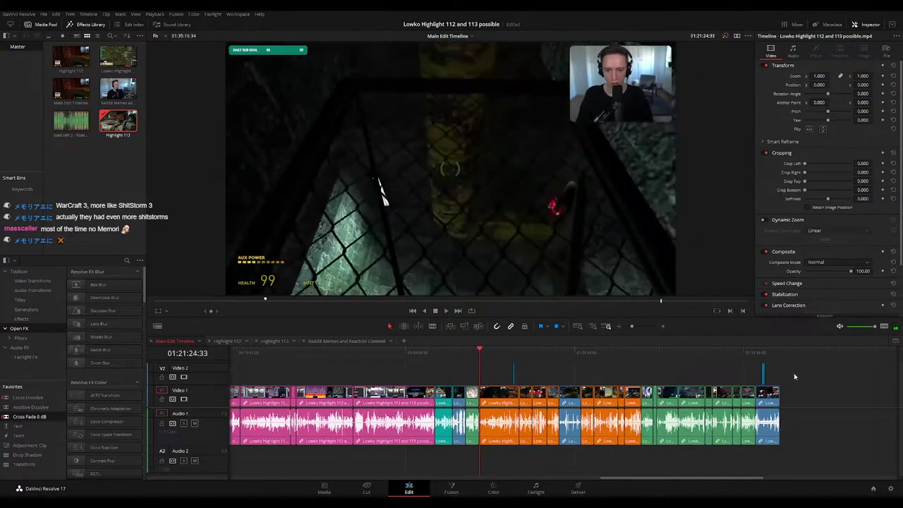
left_click(649, 359)
left_click(670, 359)
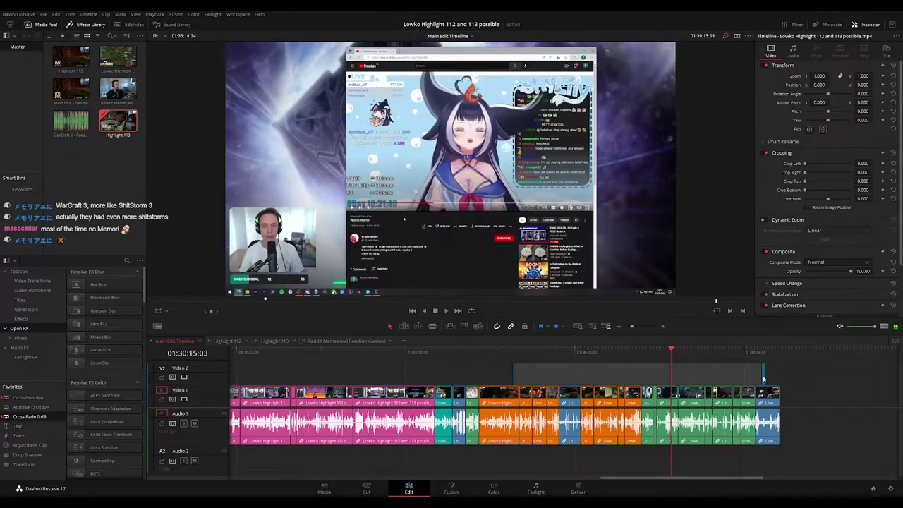
left_click_drag(824, 367, 471, 411)
left_click(280, 341)
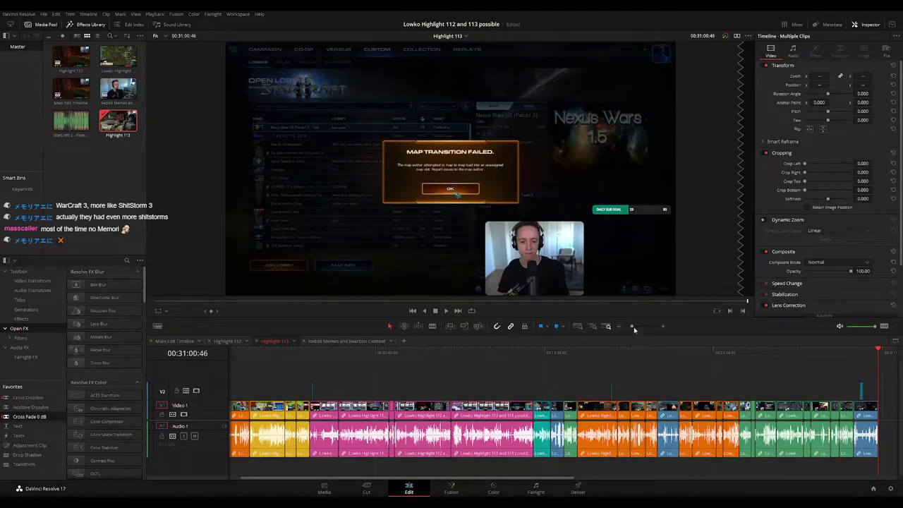
Remove the first green clip after the last orange section in Highlight 113, closing the gap, and open Highlight 112 at its end
left_click_drag(633, 329, 631, 328)
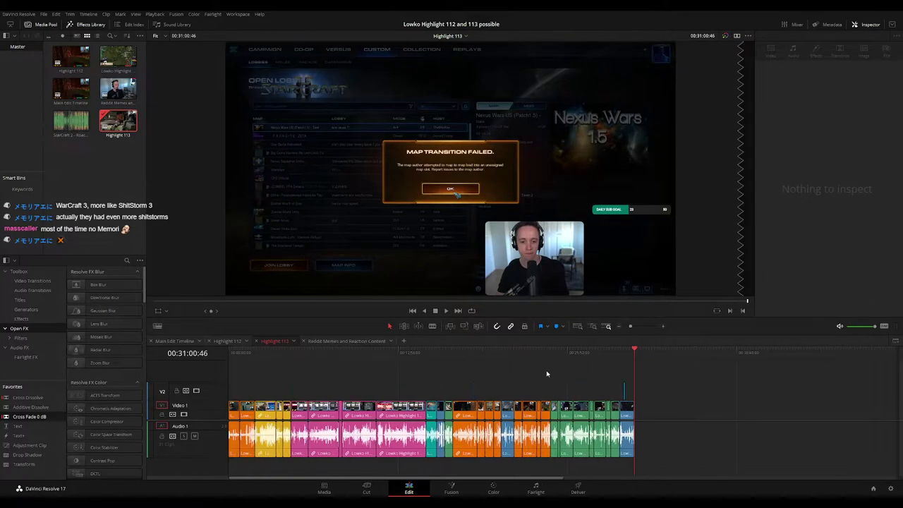
left_click(617, 353)
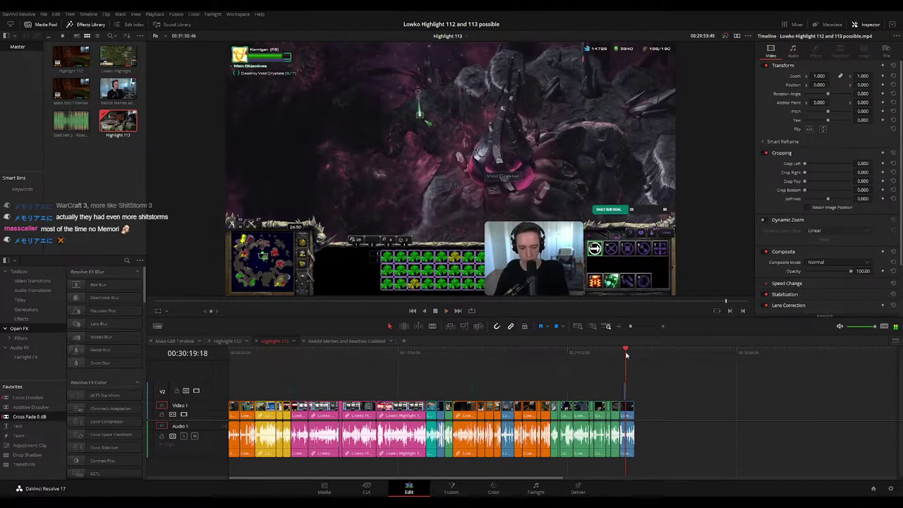
left_click(445, 352)
left_click_drag(452, 353, 549, 353)
scroll(585, 379, "up", 4)
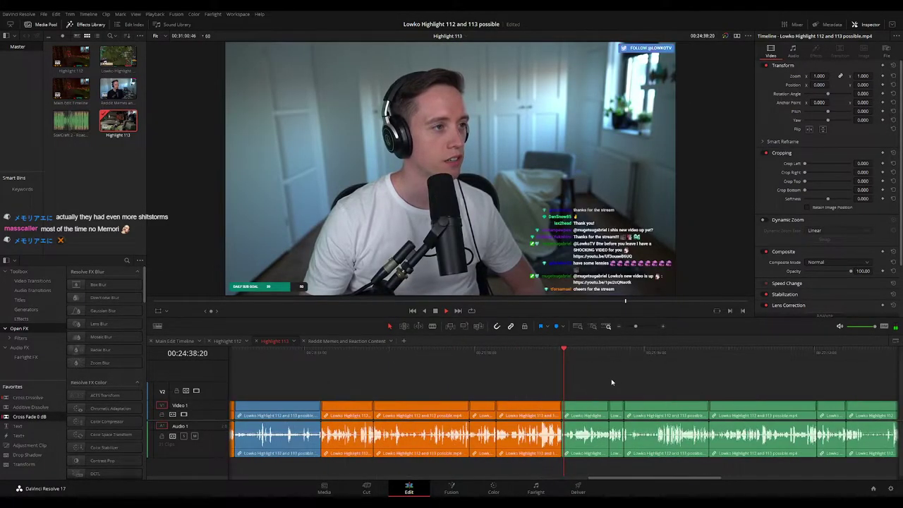
key("space")
left_click(601, 404)
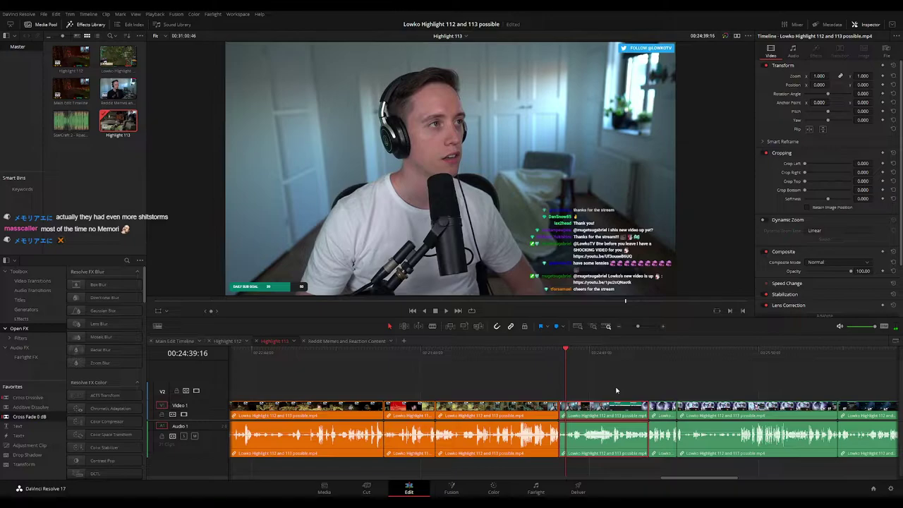
left_click(559, 352)
key("space")
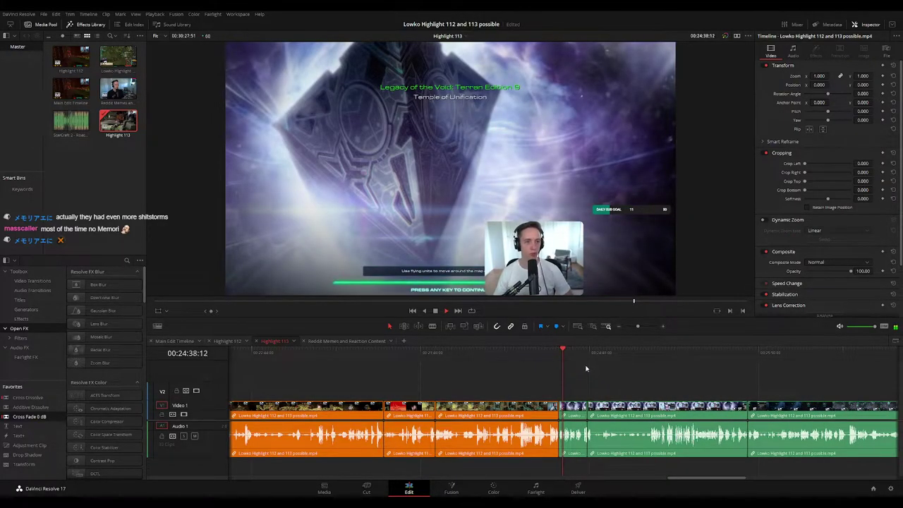
left_click(227, 340)
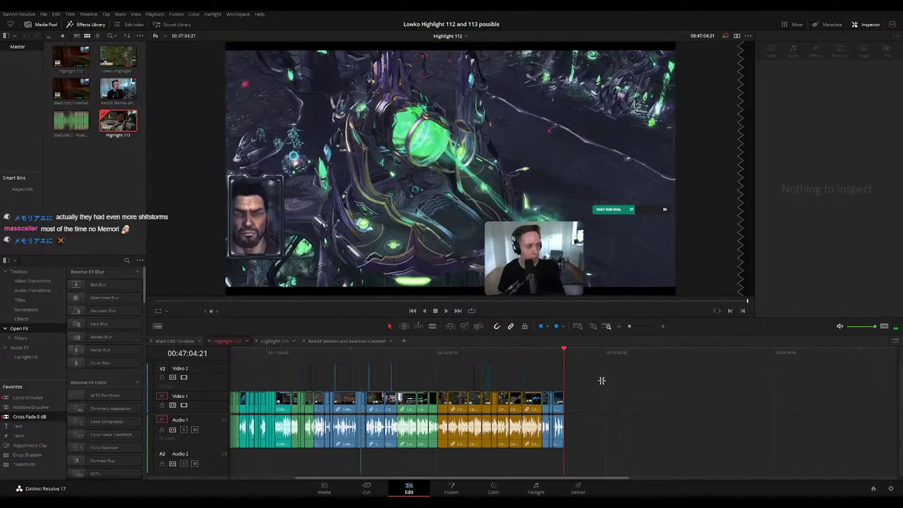
Paste the green clip removed from Highlight 113 at the end of Highlight 112 and play it back
left_click(562, 355)
left_click(563, 354)
key("space")
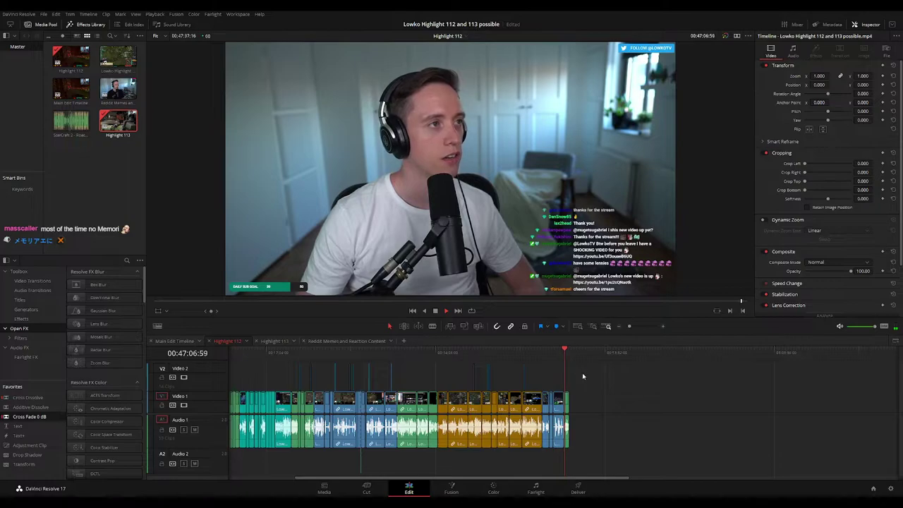
Look through Reddit Memes and Reaction Content, Highlight 113 and Highlight 112, and check the full Main Edit Timeline up to its end
left_click(345, 340)
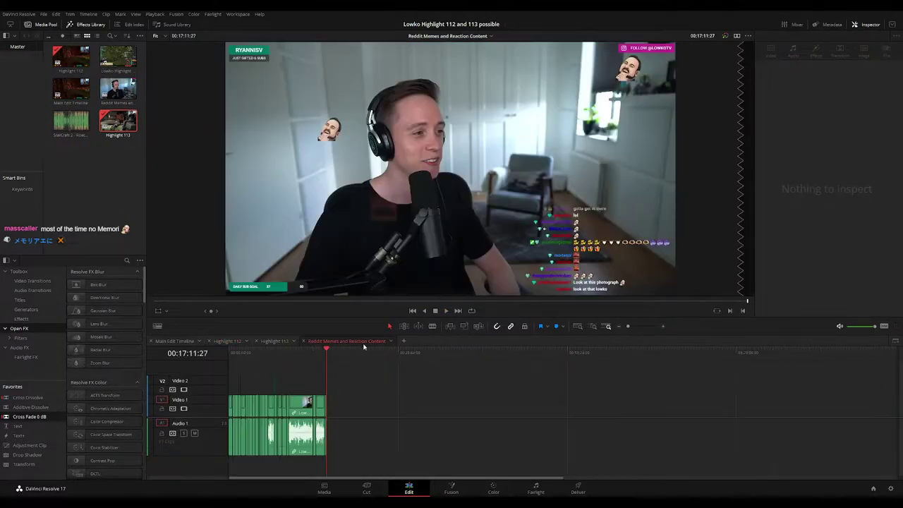
left_click_drag(630, 329, 630, 329)
left_click(273, 341)
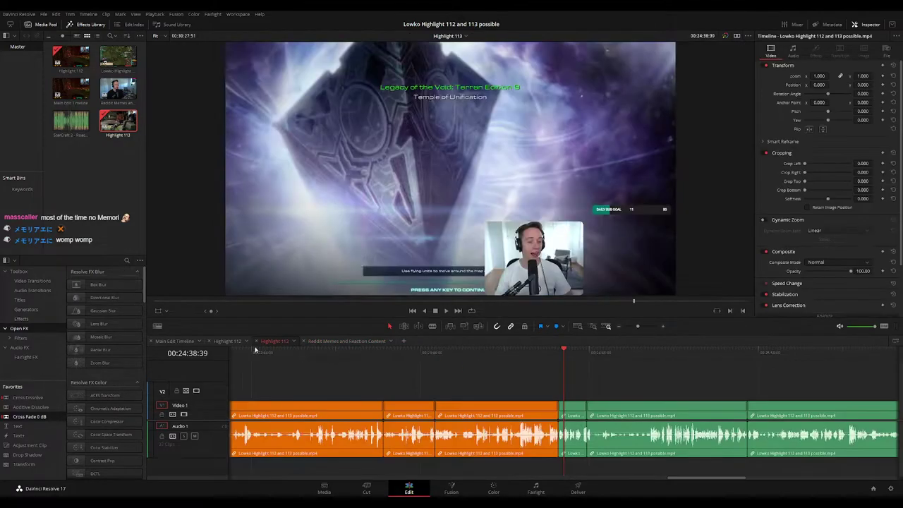
left_click(227, 341)
left_click(176, 342)
scroll(421, 377, "left", 3)
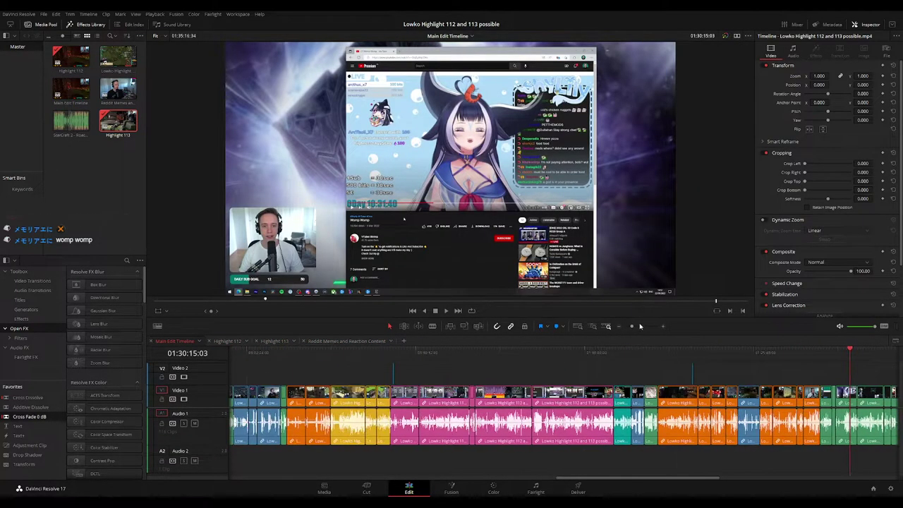
left_click_drag(631, 326, 625, 327)
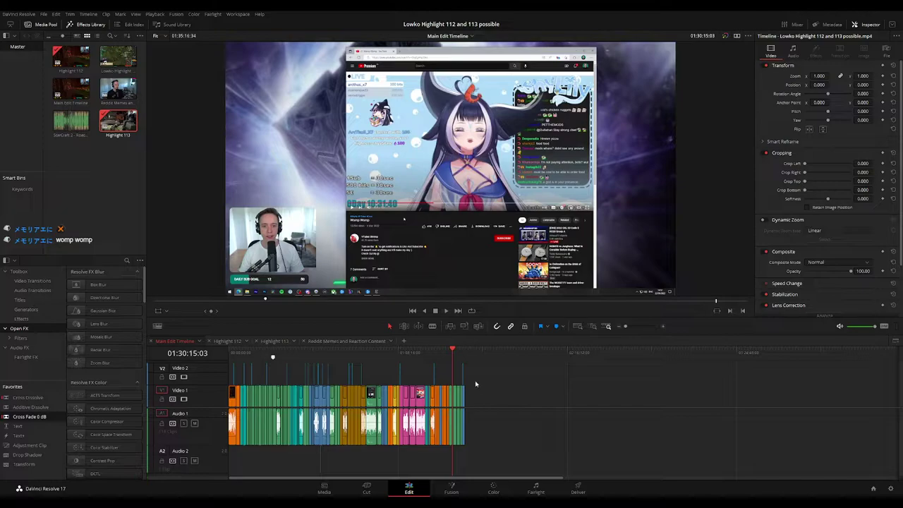
left_click(465, 351)
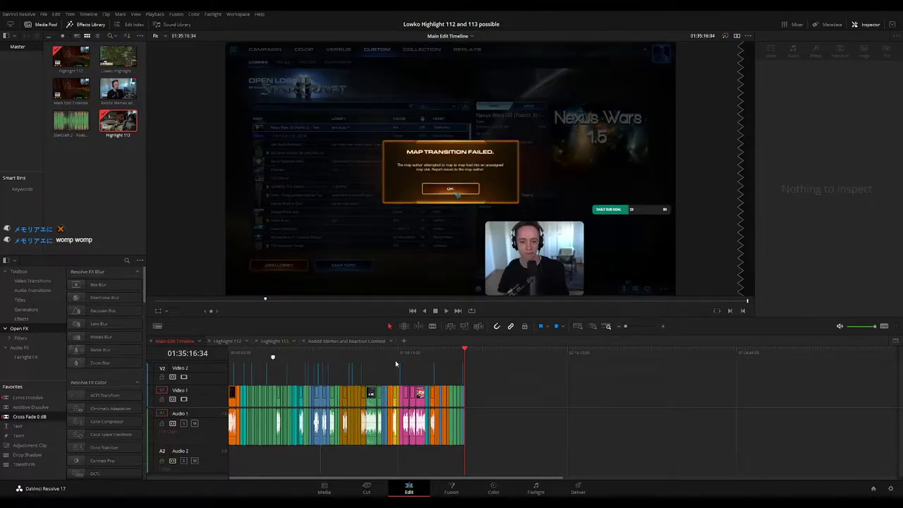
Compare the overall lengths and clip groups of Highlight 112, Highlight 113 and Reddit Memes and Reaction Content
left_click(225, 341)
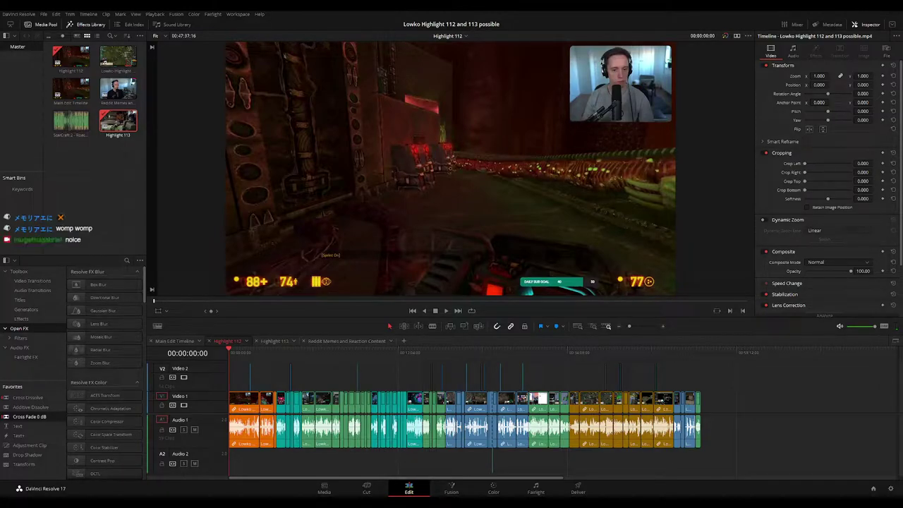
key("space")
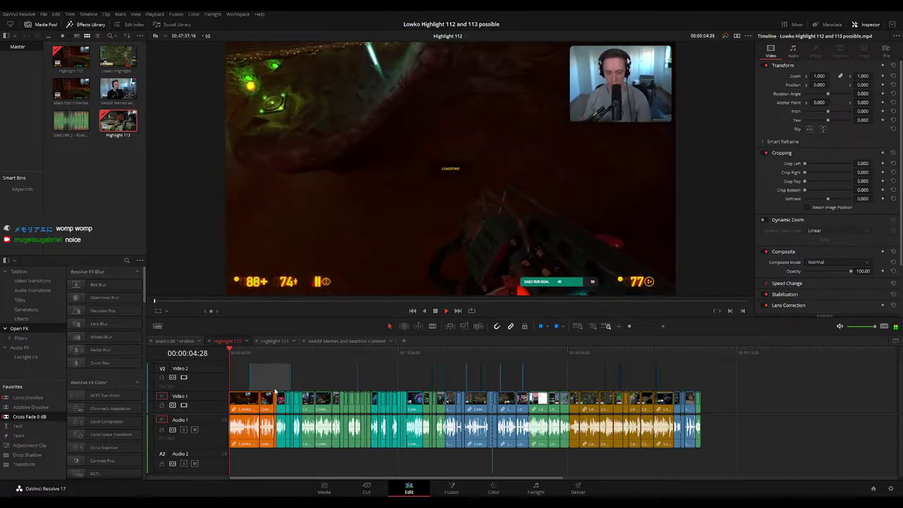
scroll(302, 373, "down", 3)
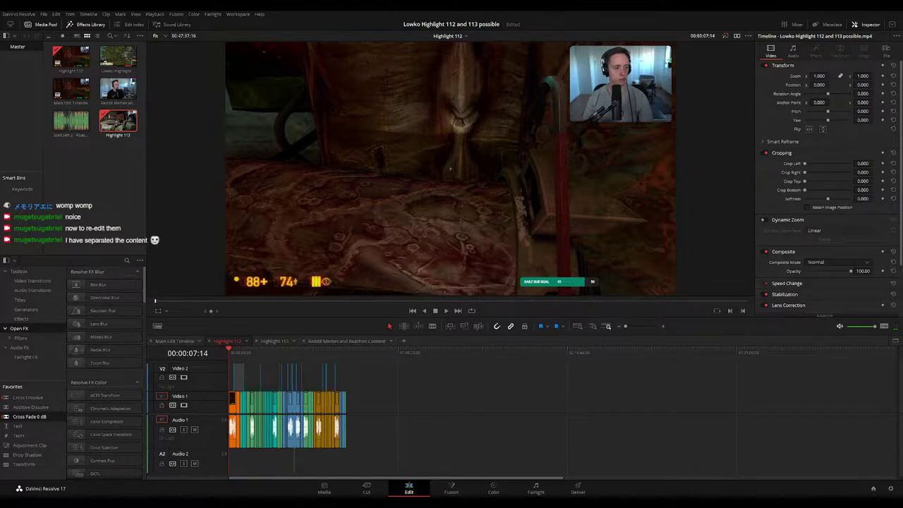
left_click(274, 341)
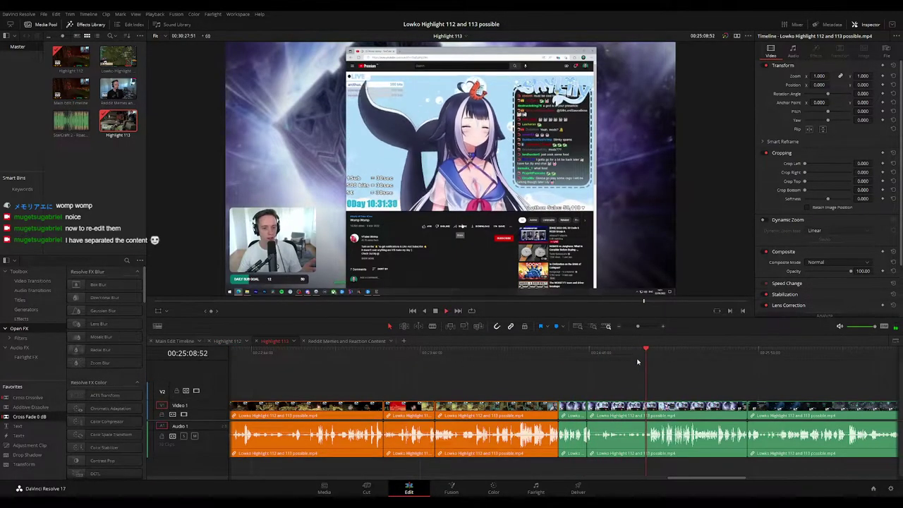
scroll(620, 363, "down", 5)
left_click(576, 359)
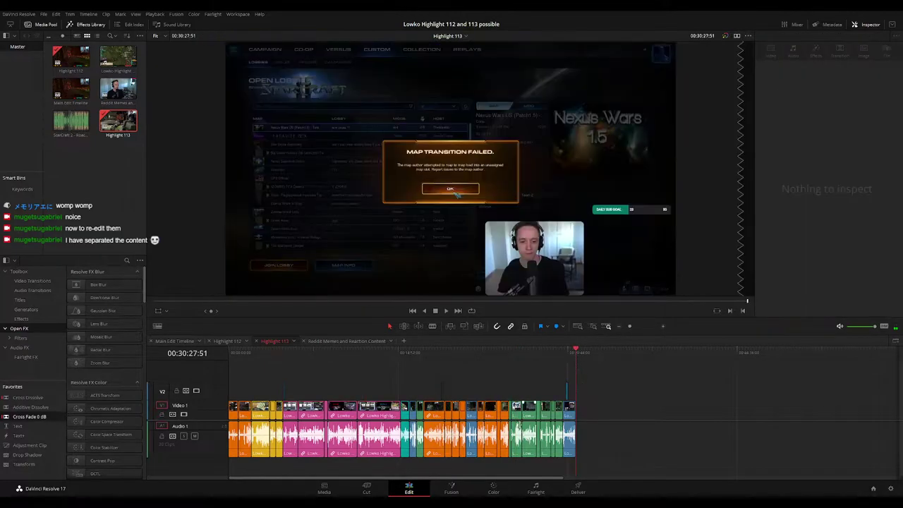
scroll(356, 421, "down", 2)
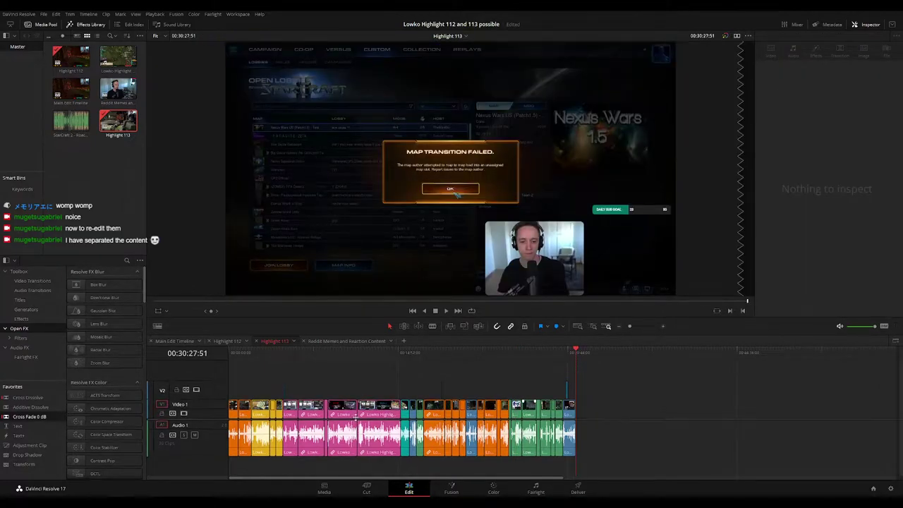
left_click(346, 341)
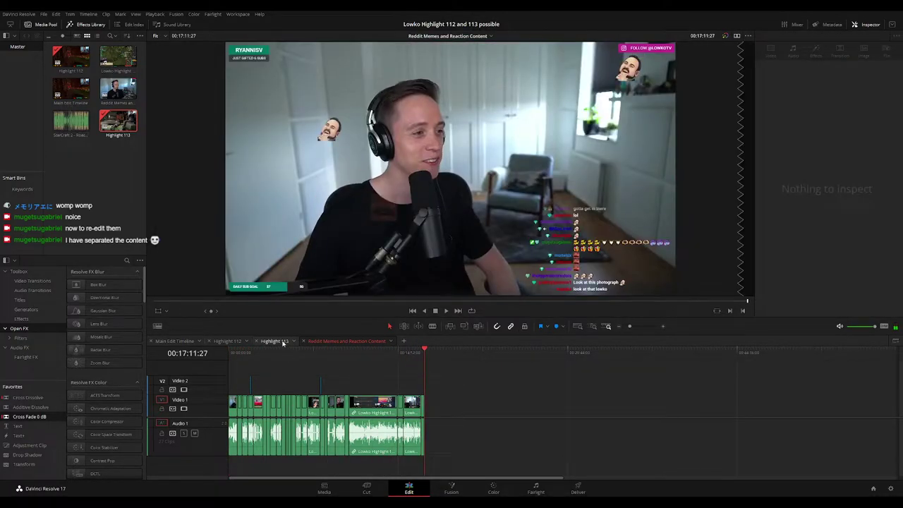
left_click(283, 343)
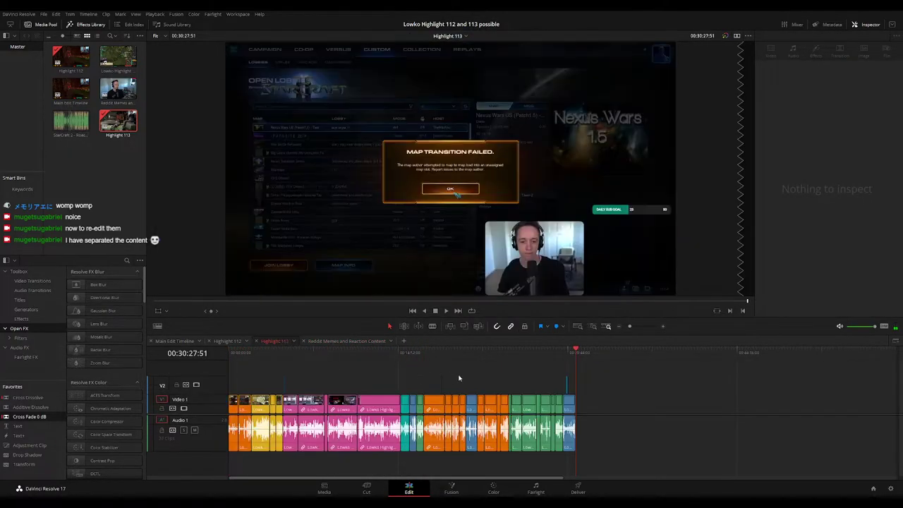
left_click(226, 342)
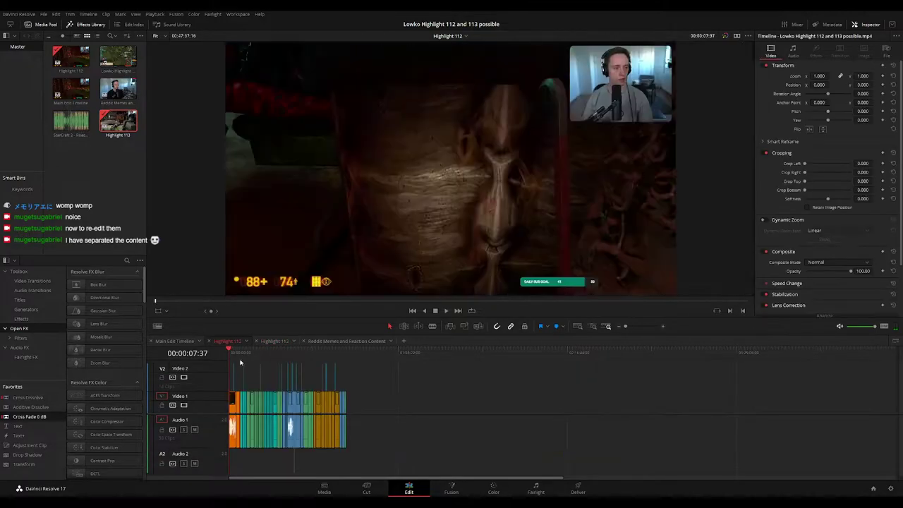
Review the opening orange clips of Highlight 112 up to the start of the first teal clip
scroll(304, 392, "up", 10)
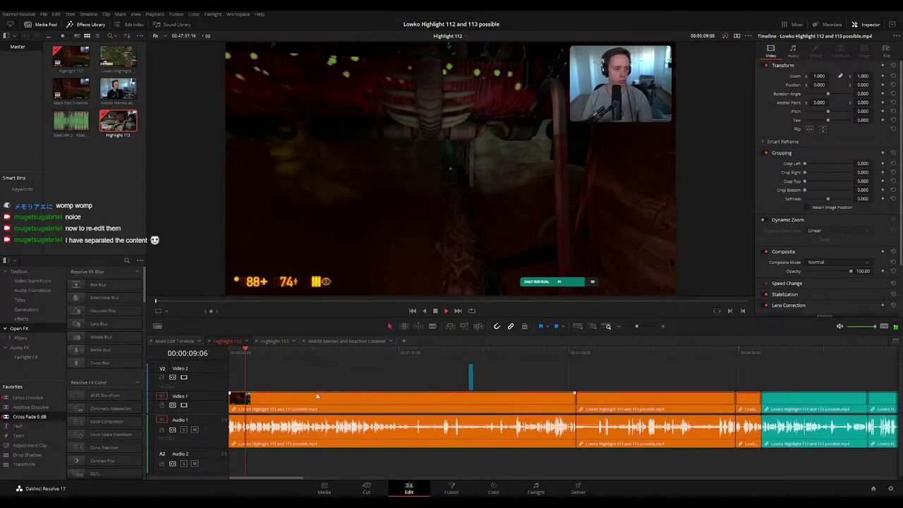
left_click(380, 387)
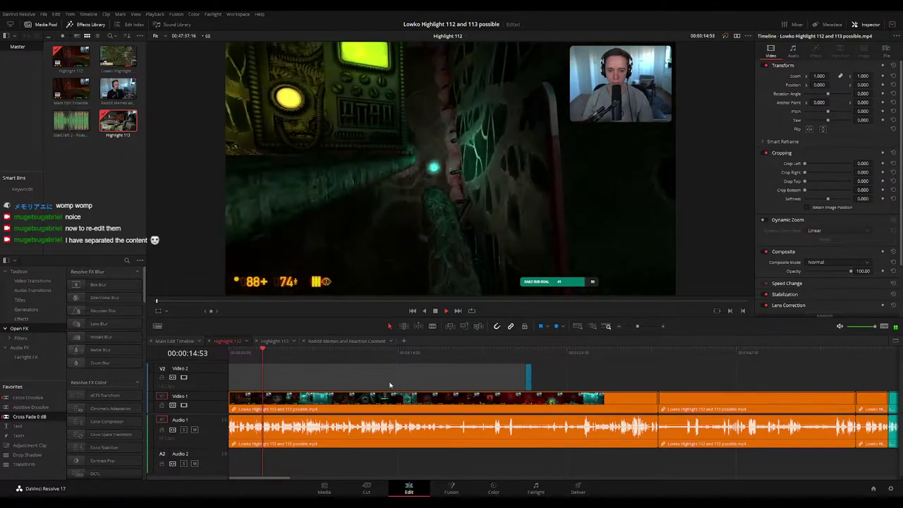
mouse_move(396, 388)
left_mouse_down()
mouse_move(369, 383)
mouse_move(381, 379)
left_mouse_up()
left_click(367, 354)
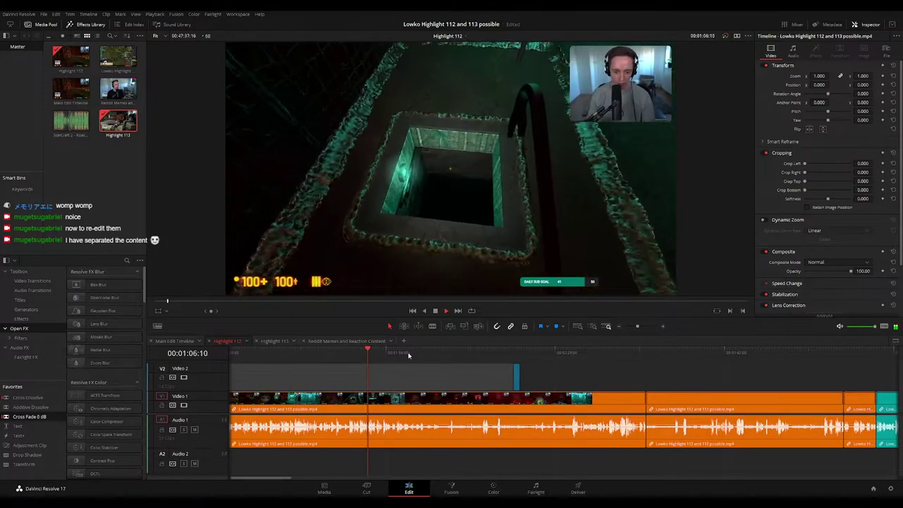
left_click_drag(417, 356, 646, 353)
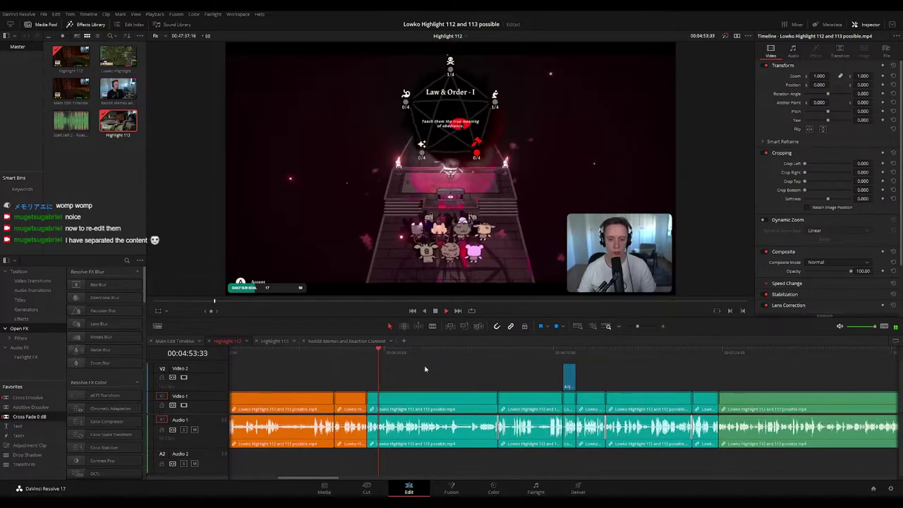
left_click(367, 353)
key("space")
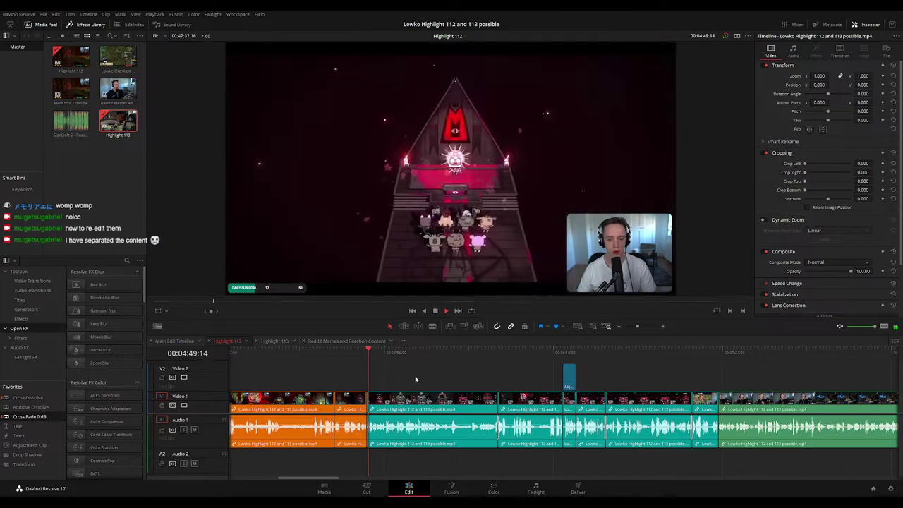
Review the first teal section of Highlight 112 clip by clip, including its adjustment clip, up to the first green clip
scroll(486, 381, "down", 4)
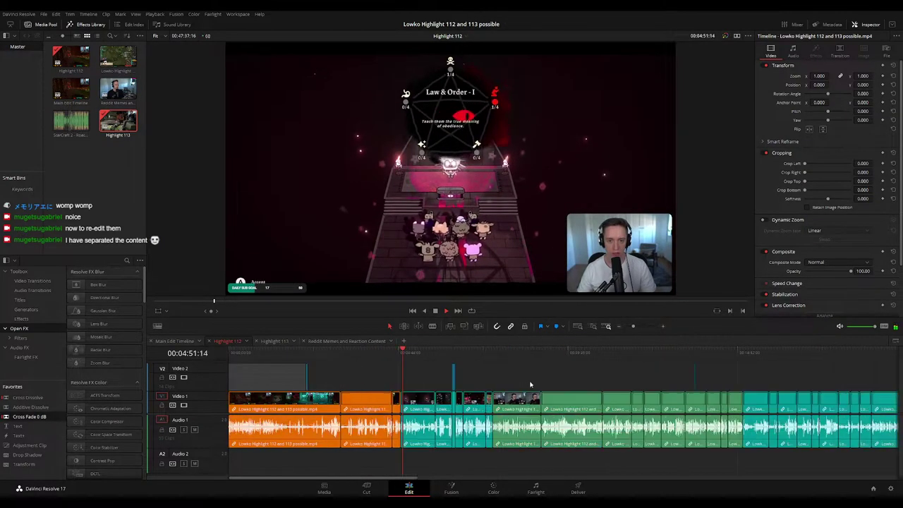
scroll(513, 383, "up", 1)
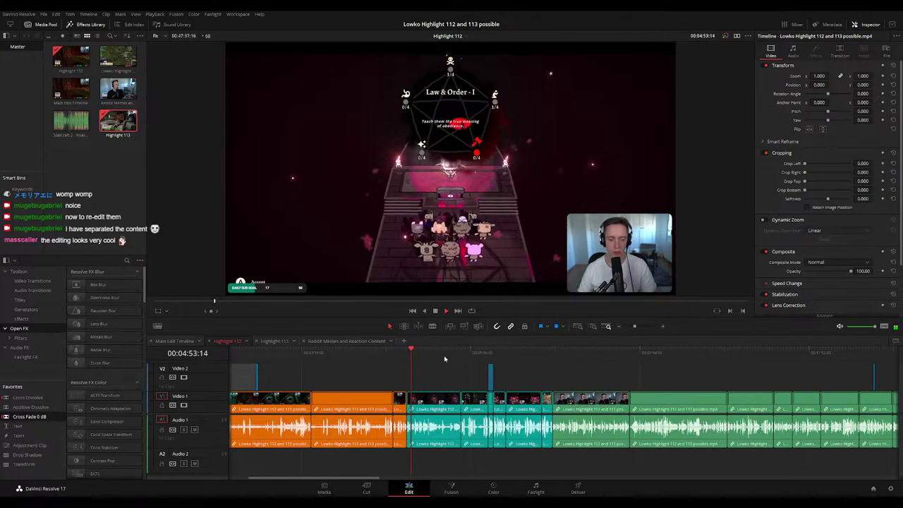
left_click(462, 353)
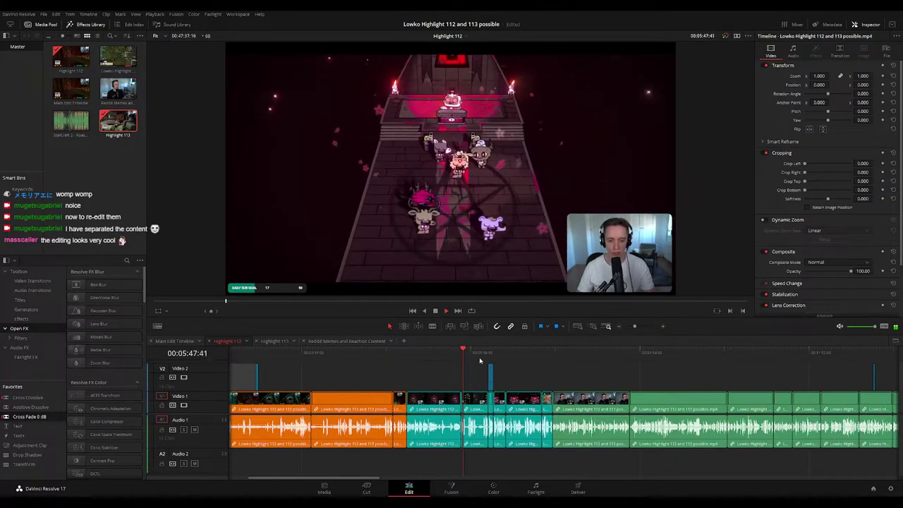
left_click(488, 351)
scroll(531, 371, "up", 4)
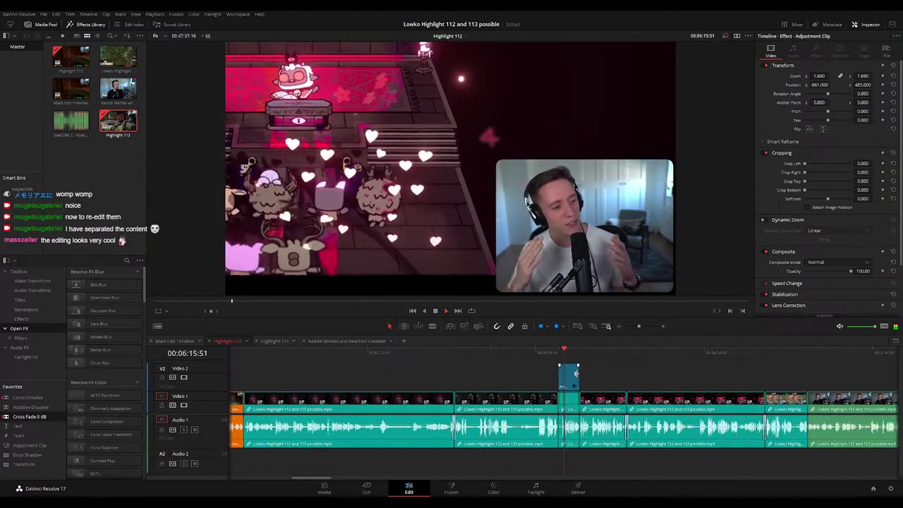
left_click(590, 353)
scroll(564, 361, "right", 3)
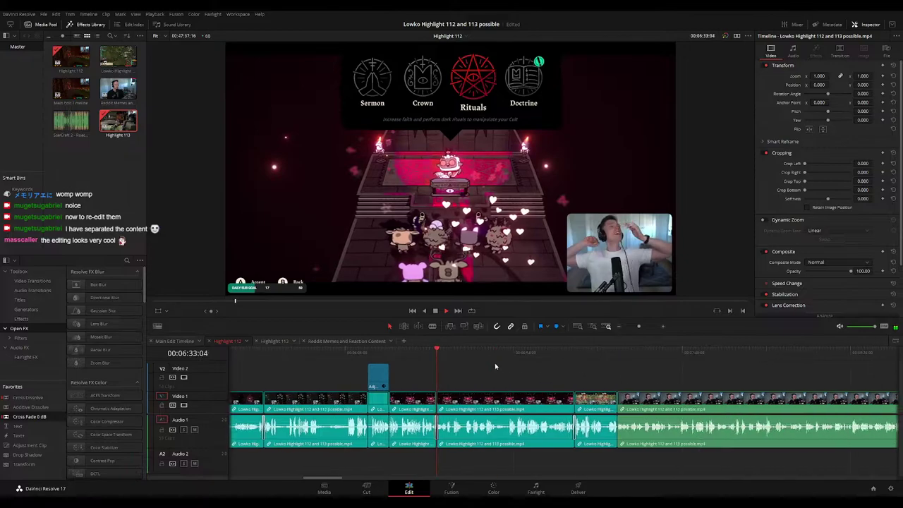
left_click(574, 351)
left_click(618, 351)
scroll(640, 365, "down", 4)
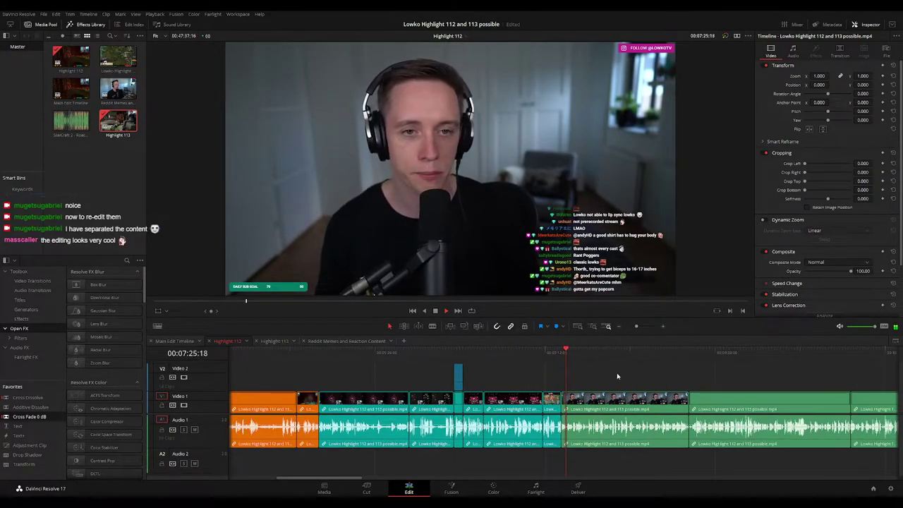
Play through the first long green clips of Highlight 112, from 00:07:22:22 to the clip starting near 00:10:26
scroll(456, 374, "down", 4)
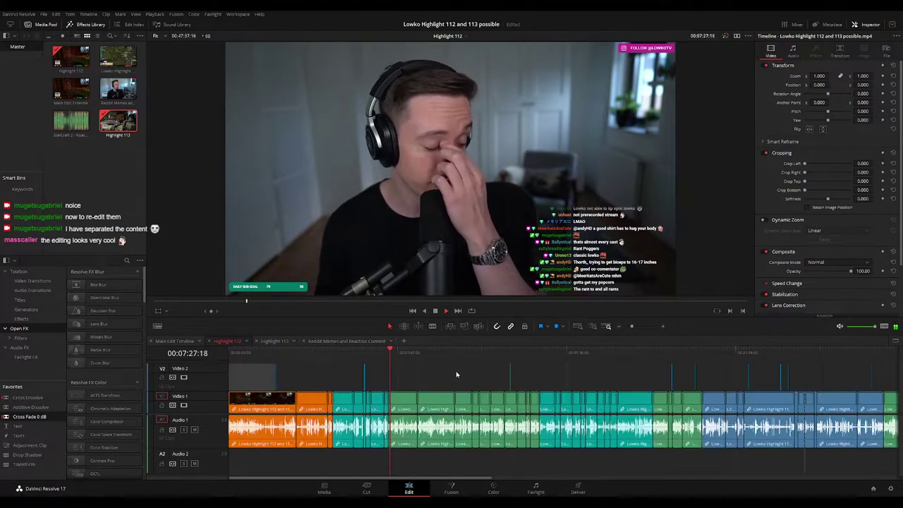
scroll(435, 372, "up", 3)
left_click_drag(572, 377, 377, 356)
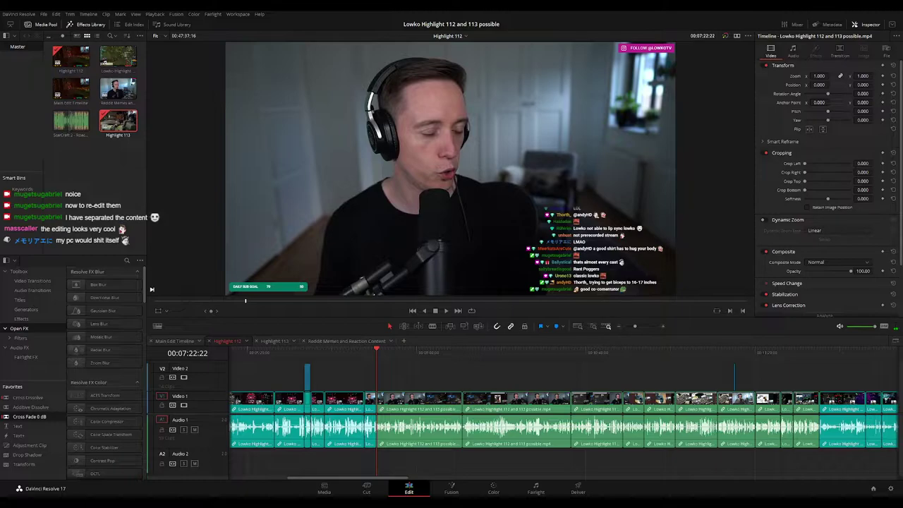
left_click(410, 382)
key("space")
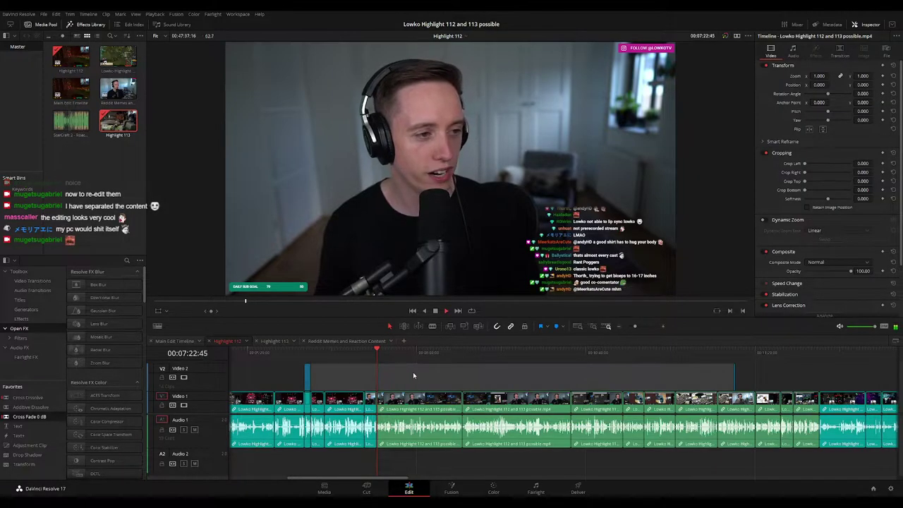
left_click(434, 353)
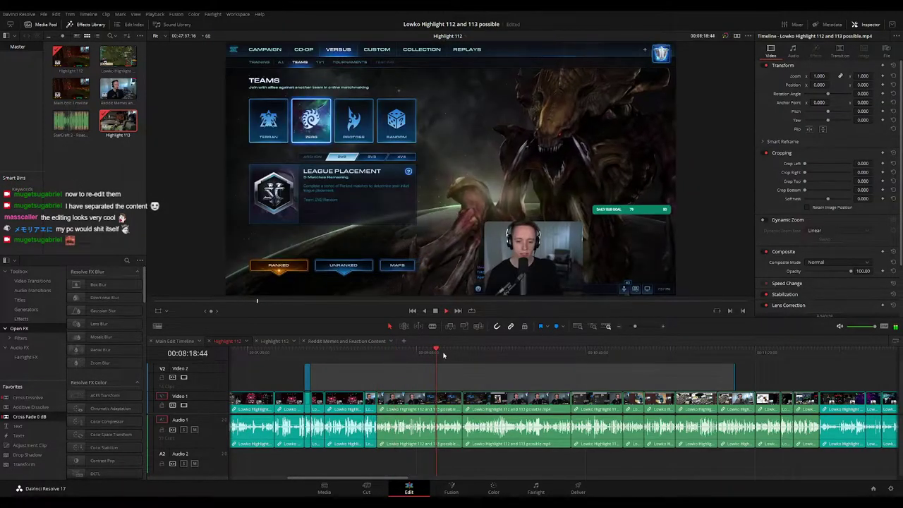
left_click_drag(442, 353, 463, 353)
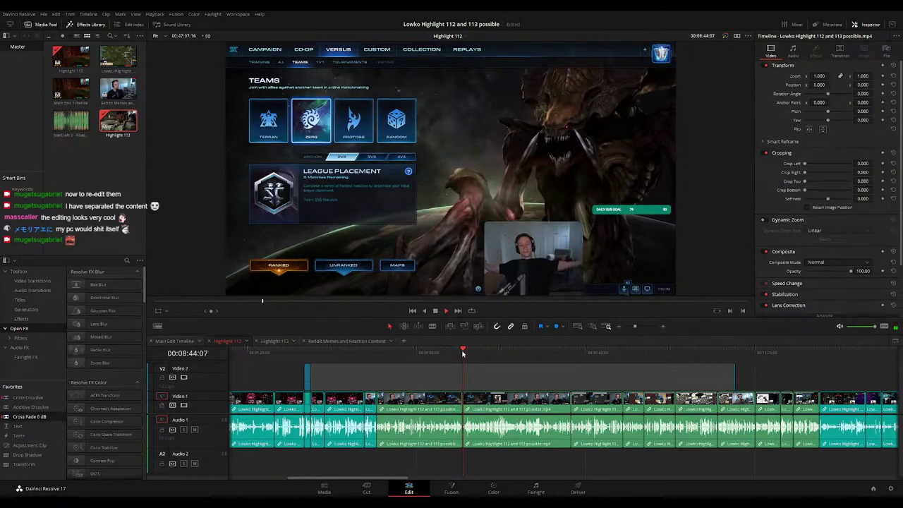
left_click(499, 353)
left_click_drag(546, 354, 572, 353)
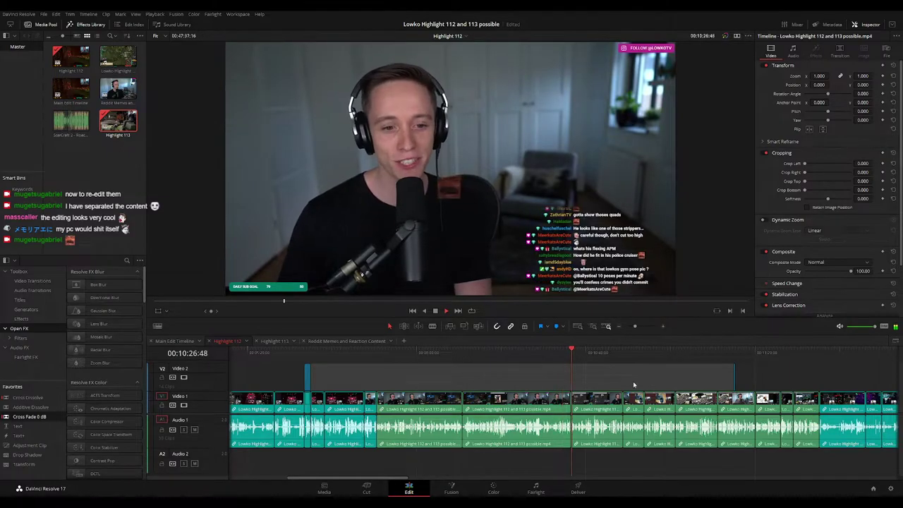
Sample the shorter green clips that follow in Highlight 112 and the start of the second teal section
left_click_drag(634, 383, 444, 371)
left_click(435, 358)
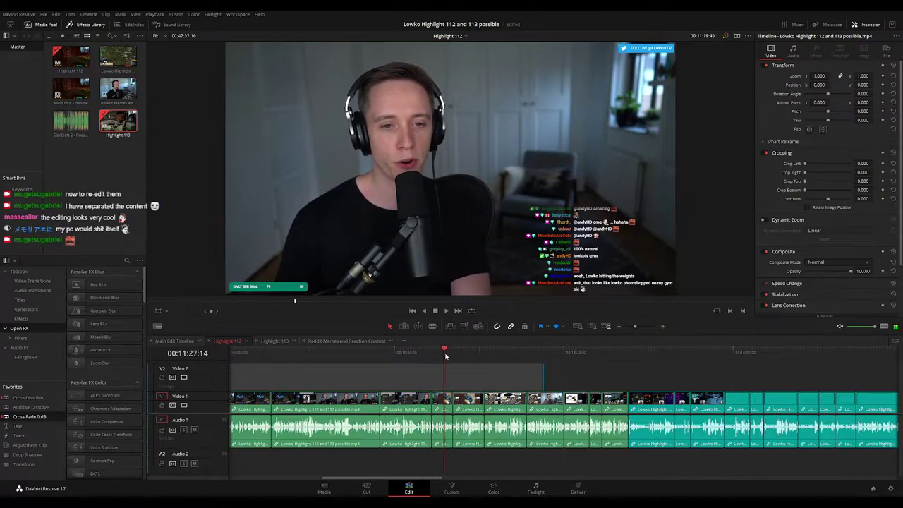
left_click(454, 356)
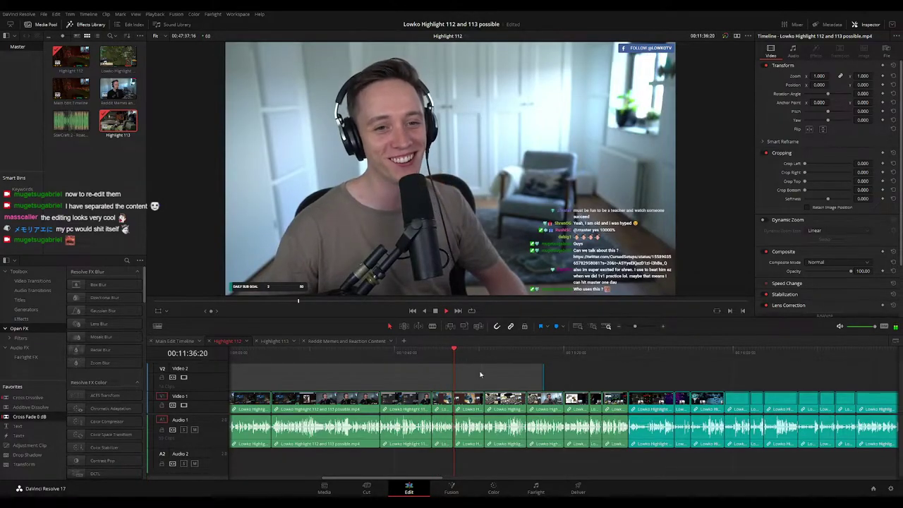
left_click(647, 350)
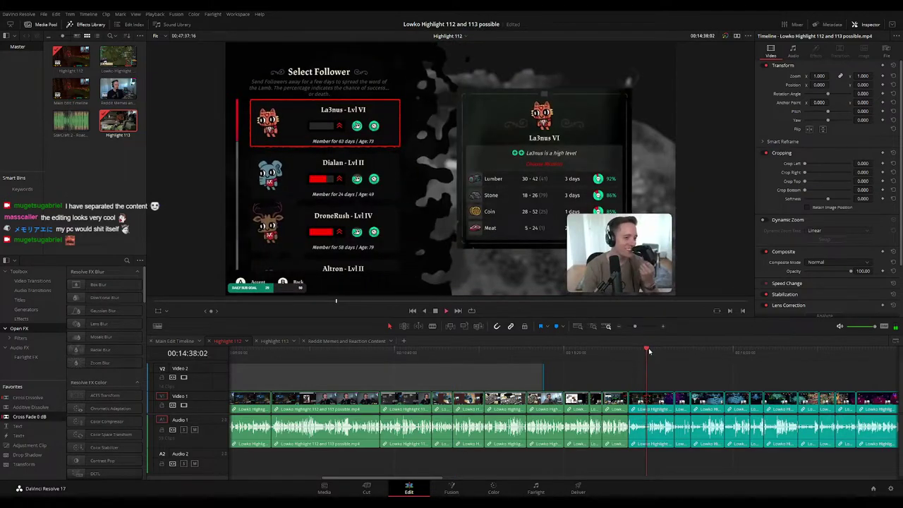
Lift the green clips from 00:11:35:06 up to the second teal section, with their adjustment clip, onto a higher track and farther along the timeline
left_click(453, 352)
scroll(425, 368, "up", 3)
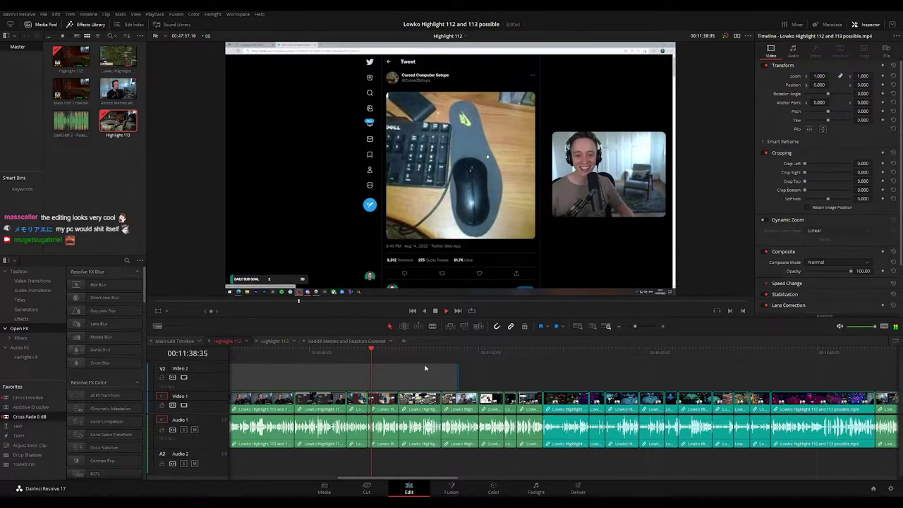
left_click(364, 356)
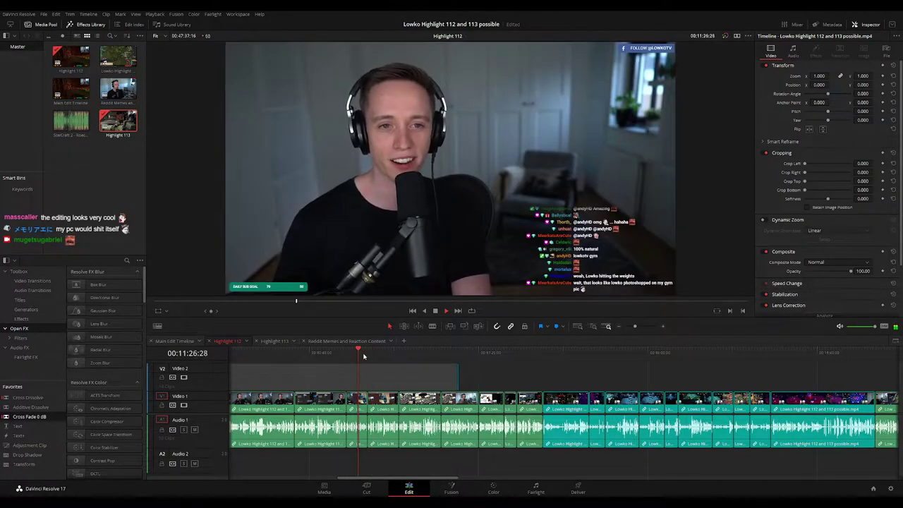
left_click(385, 400)
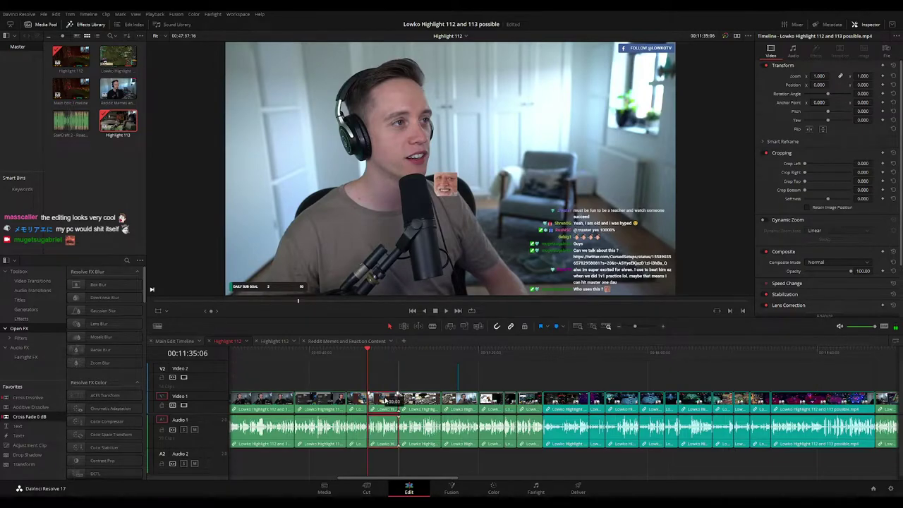
left_click_drag(483, 387, 397, 397)
left_click(399, 400)
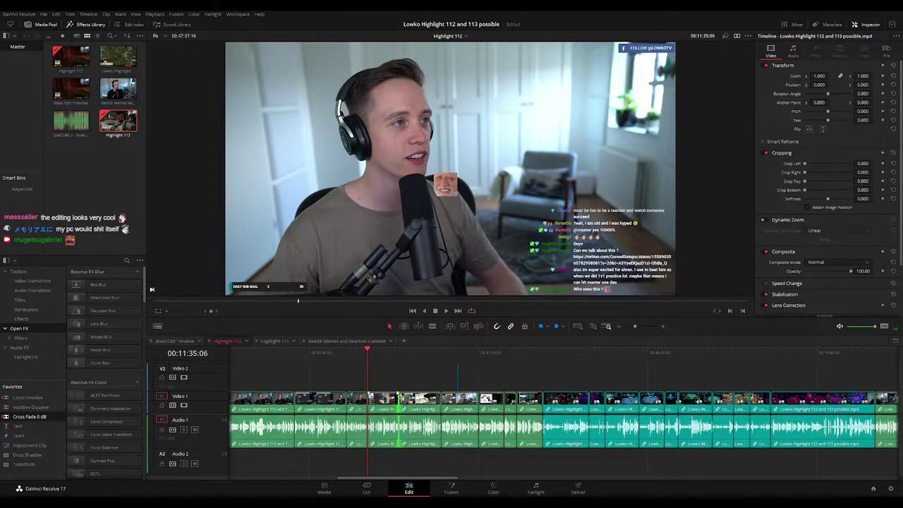
Move the first clip of the second teal section to 00:11:35:06 and place the lifted green clips directly after it
left_click_drag(529, 370, 388, 406)
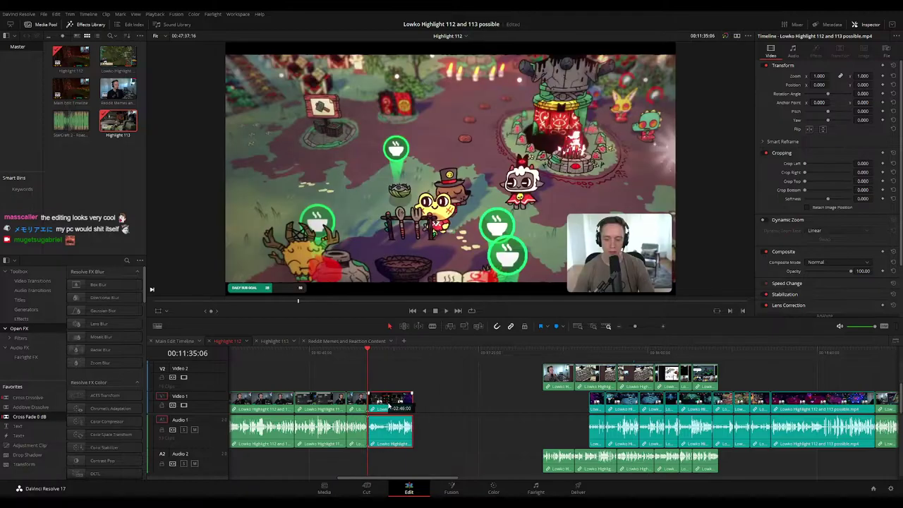
left_click(525, 375)
scroll(747, 368, "up", 3)
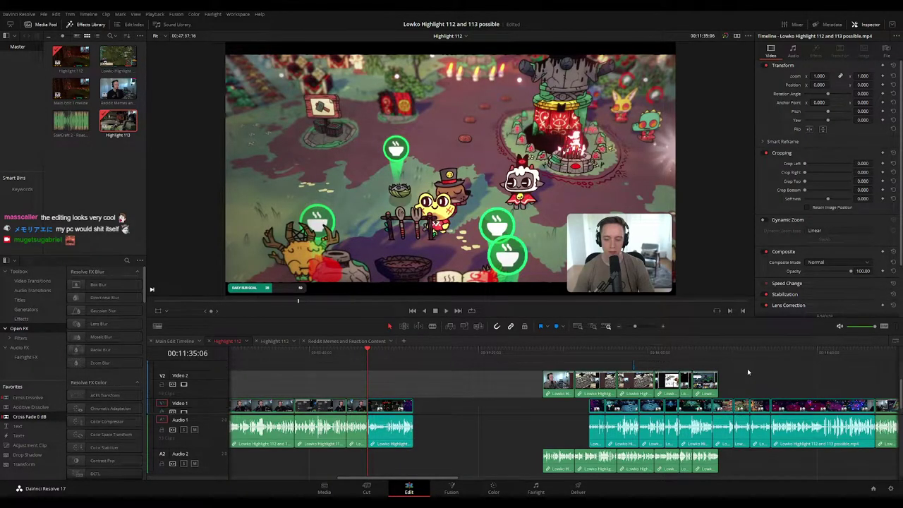
left_click_drag(747, 368, 536, 399)
left_click_drag(546, 396, 430, 415)
scroll(430, 415, "down", 1)
Play through the relocated teal clip from 00:11:35 to its transition into the following green clip
key("space")
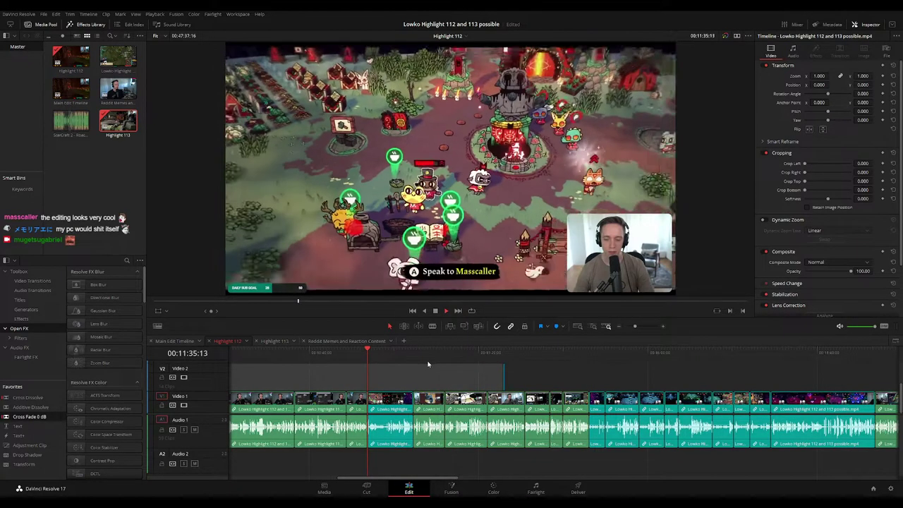
scroll(446, 379, "up", 4)
scroll(592, 392, "up", 4)
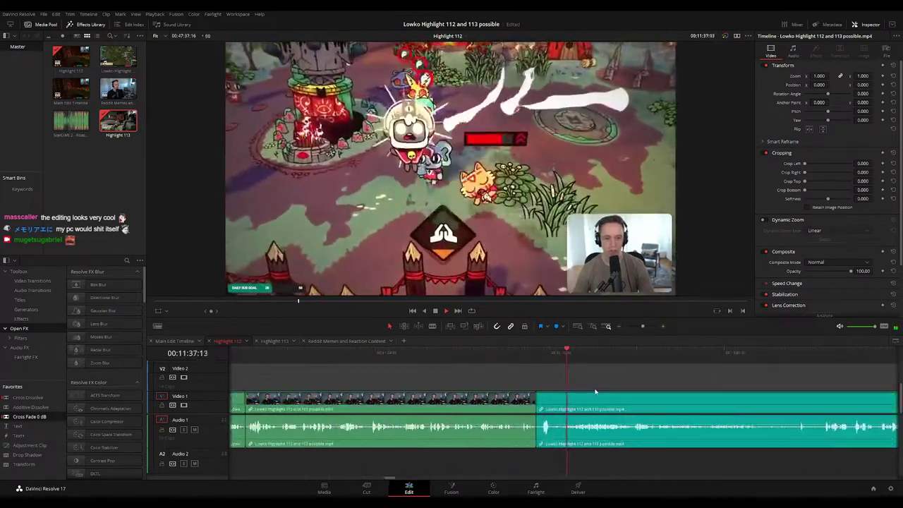
left_click(523, 355)
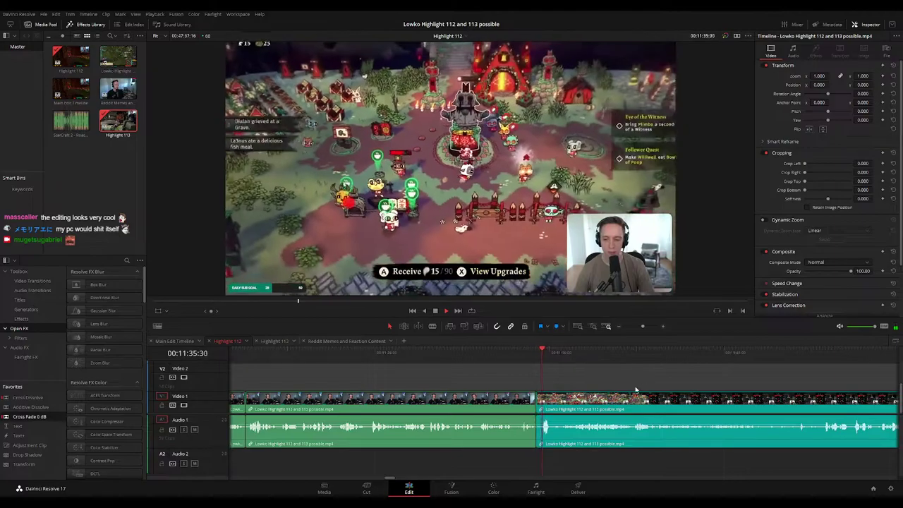
left_click_drag(643, 327, 637, 327)
left_click_drag(628, 381, 513, 379)
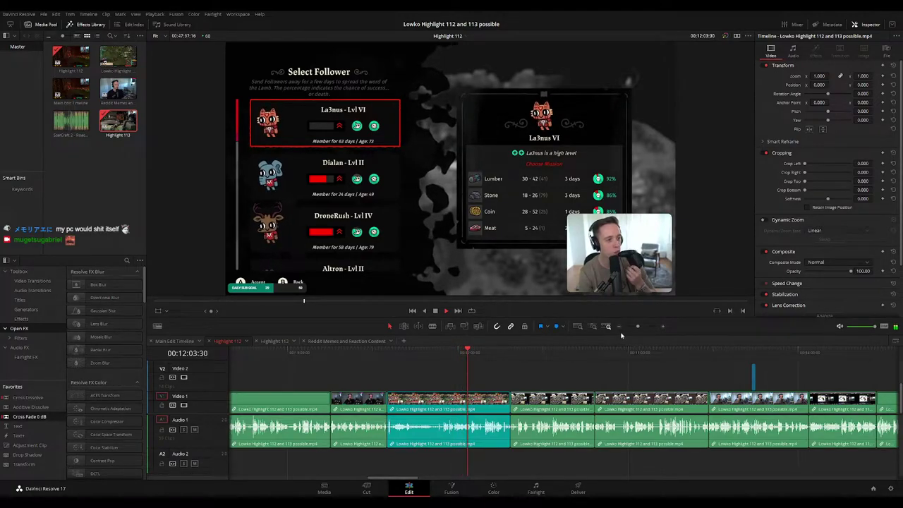
left_click_drag(637, 326, 640, 329)
left_click_drag(640, 384, 515, 373)
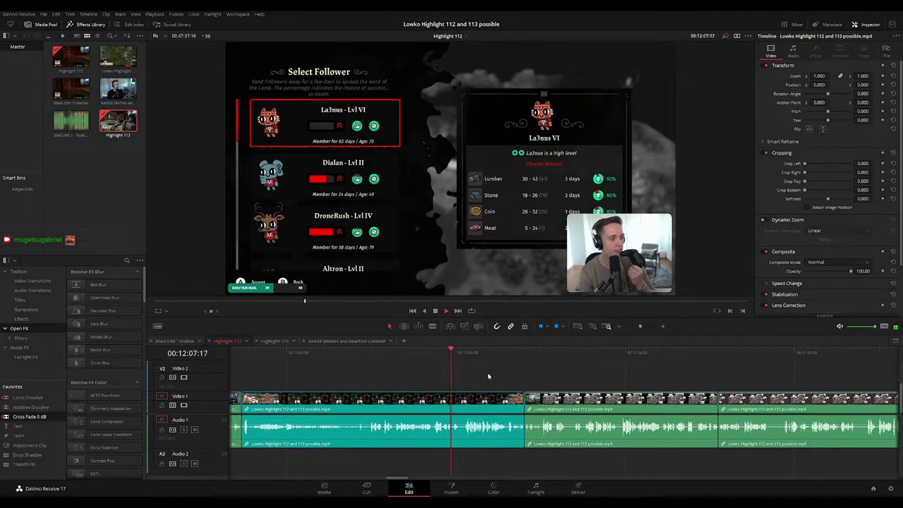
left_click(516, 353)
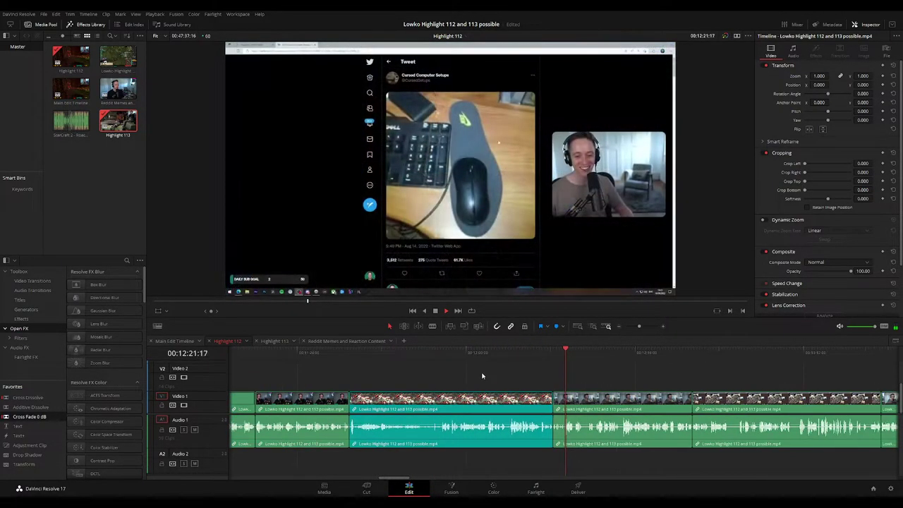
Sample the reordered sequence around the relocated teal clip, from about 00:11:20 to 00:12:33
left_click(278, 352)
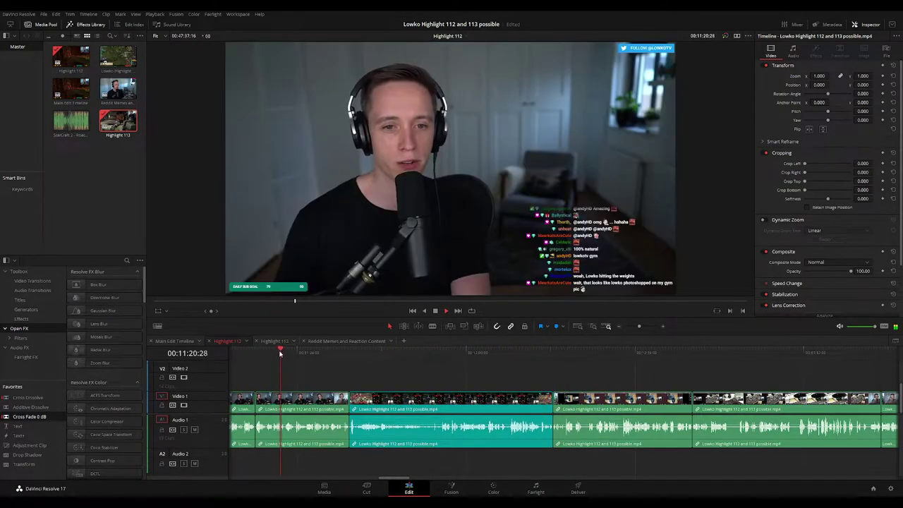
left_click(327, 353)
left_click(390, 353)
left_click(573, 358)
left_click(619, 358)
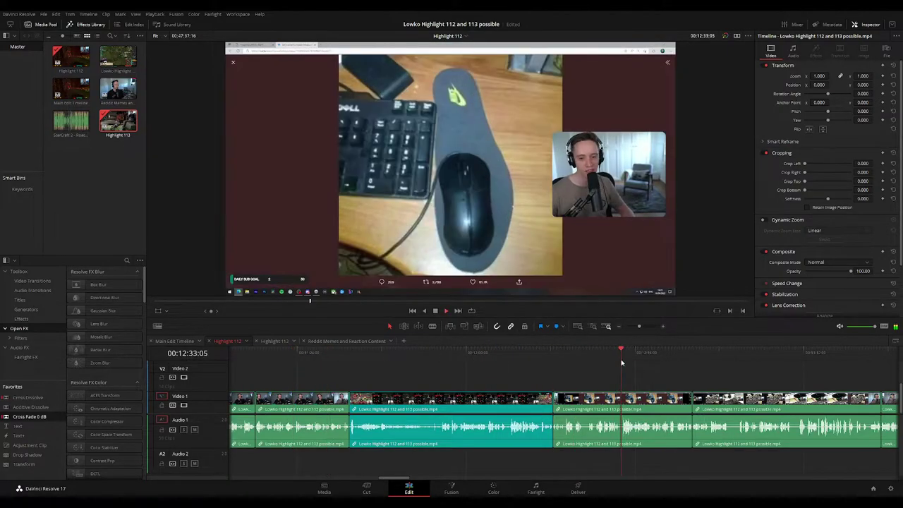
Lift the green clips from about 00:12:50 up to the next teal section onto Video 2, farther along the timeline
scroll(470, 352, "right", 6)
left_click(469, 351)
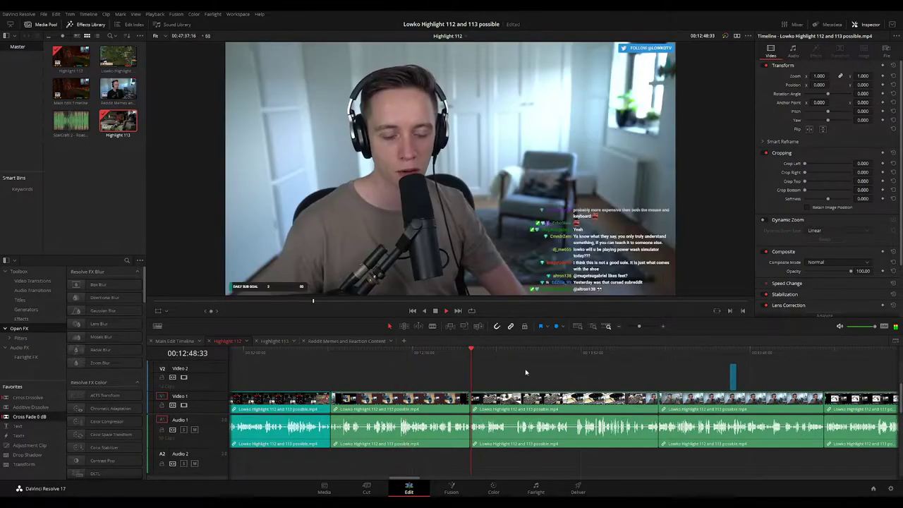
scroll(581, 382, "down", 3)
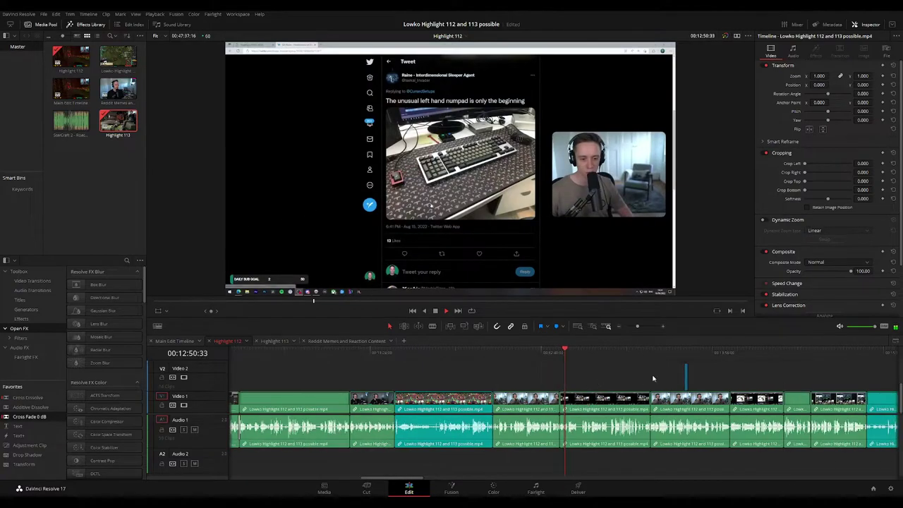
scroll(589, 383, "right", 3)
left_click_drag(629, 369, 584, 386)
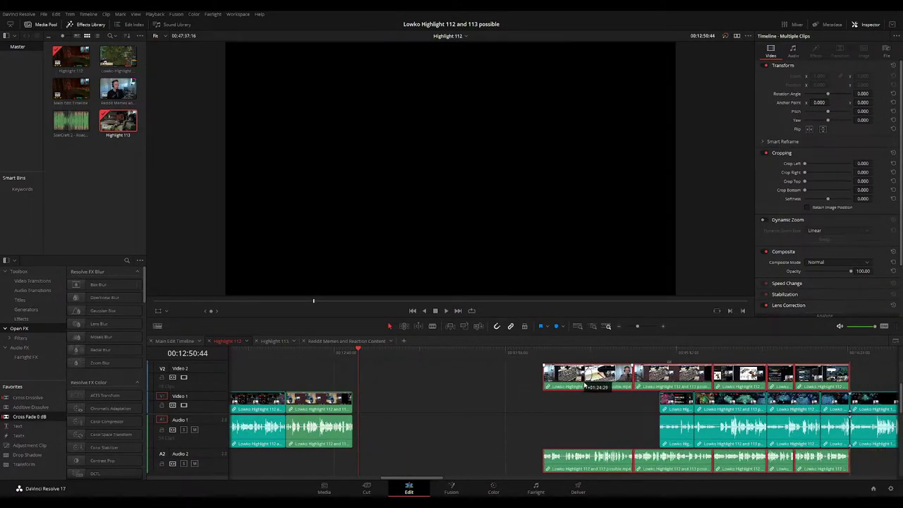
left_click(559, 415)
Move the next teal clip into the gap near 00:12:50 and place the lifted green clips directly behind it
left_click_drag(676, 407, 368, 403)
key("space")
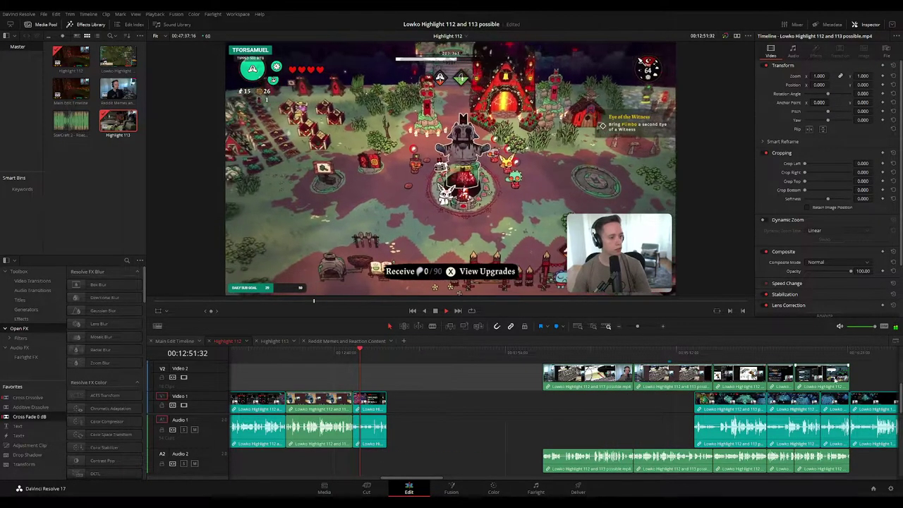
left_click_drag(860, 368, 443, 409)
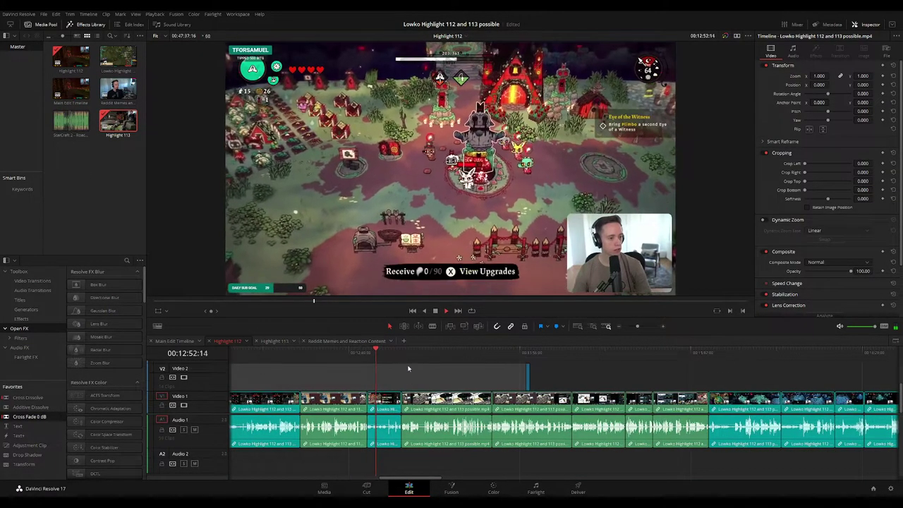
Review the long green clip after the second relocated teal clip, from about 00:13:03 to 00:13:44
left_click(394, 357)
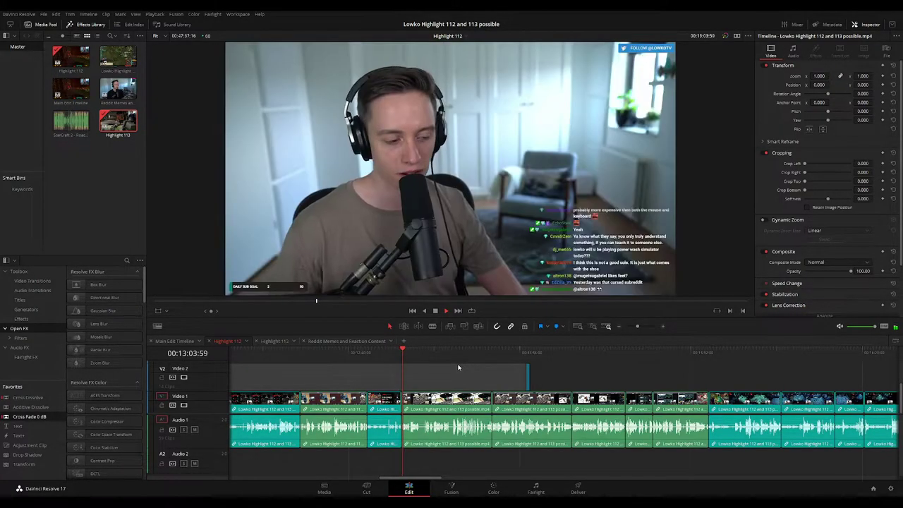
left_click(458, 379)
left_click(467, 354)
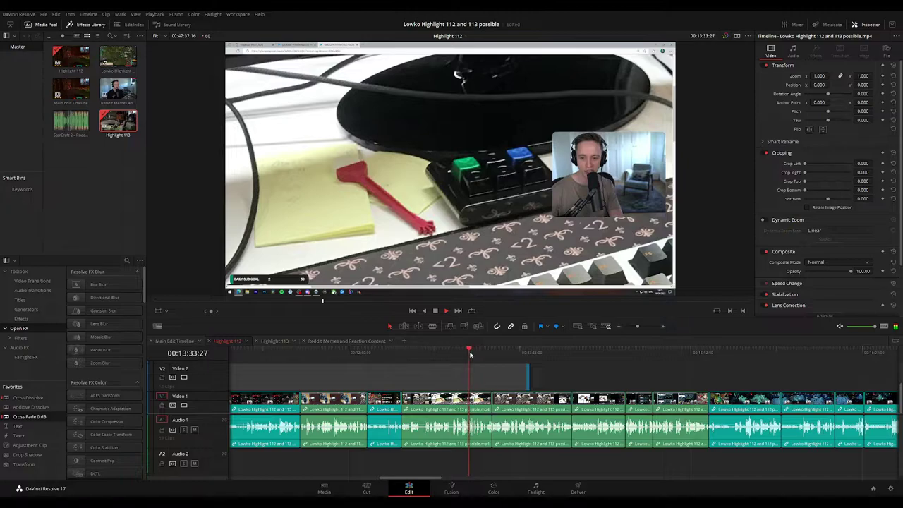
left_click(480, 354)
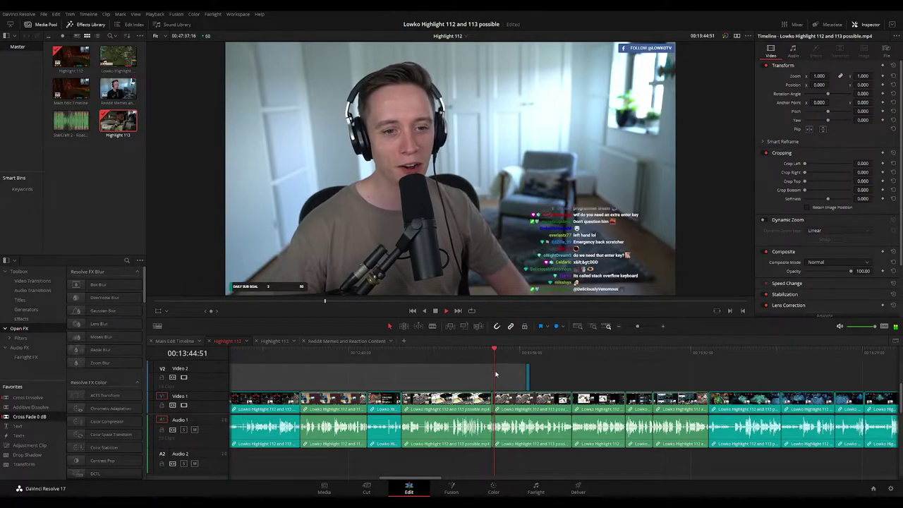
Split the long green clip at 00:13:41:01, just after its cut back to the webcam view
left_click(477, 353)
scroll(514, 374, "up", 5)
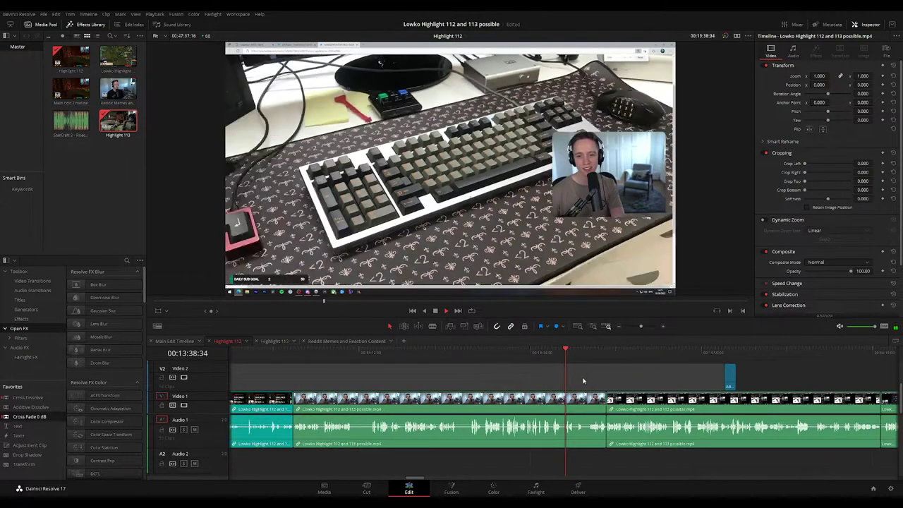
left_click_drag(602, 377, 445, 360)
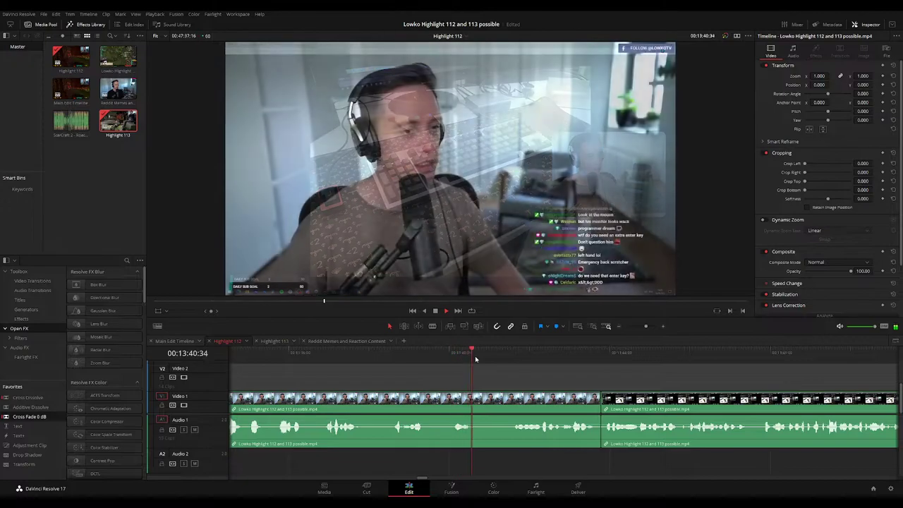
key("space")
left_click(491, 397)
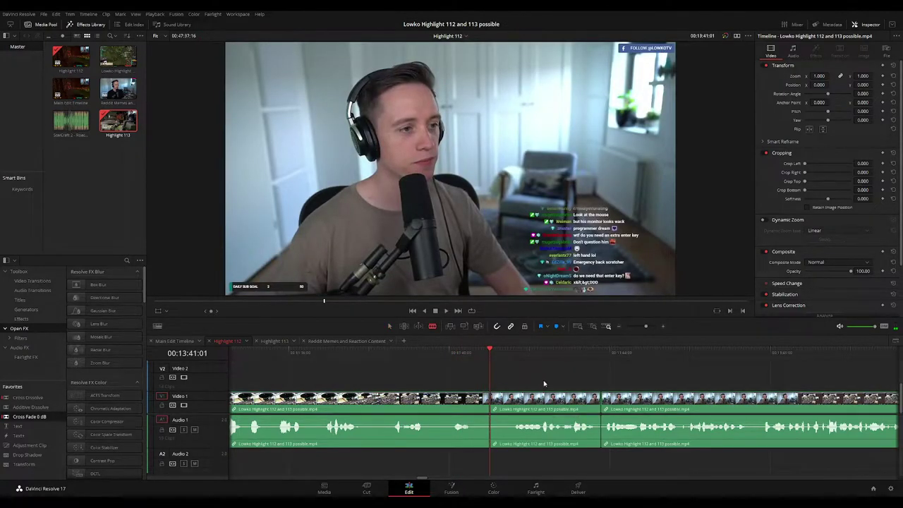
Lift the green clips after the split at 00:13:41:01 onto Video 2, farther along the timeline
scroll(572, 377, "down", 4)
scroll(589, 375, "down", 3)
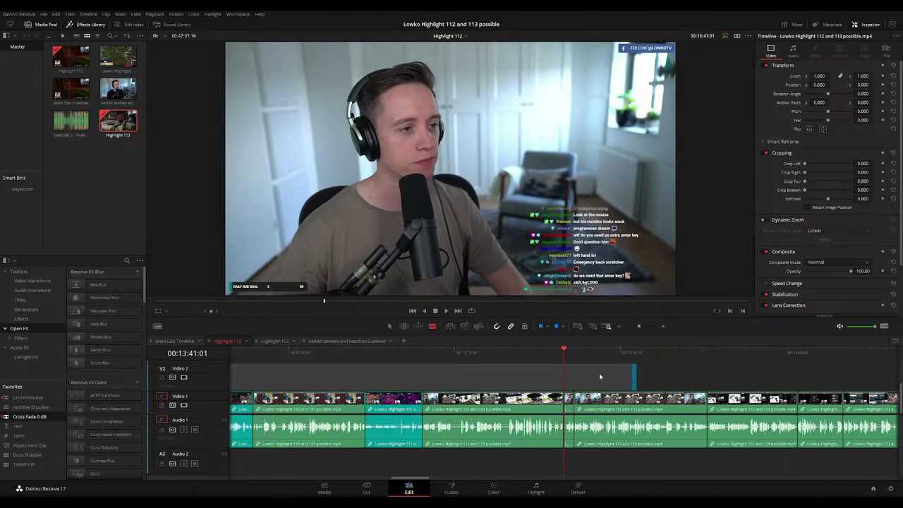
left_click_drag(751, 383, 566, 367)
mouse_move(653, 370)
left_mouse_down()
mouse_move(383, 395)
mouse_move(385, 375)
mouse_move(647, 384)
left_mouse_up()
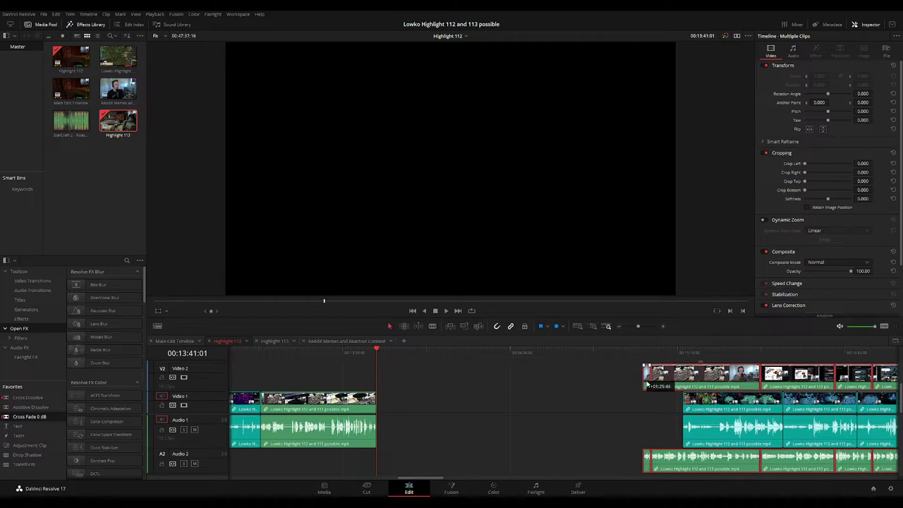
left_click(555, 383)
Move the next teal clip to the split at 00:13:41:01 and preview it through to about 00:14:11
left_click_drag(717, 403, 411, 403)
key("space")
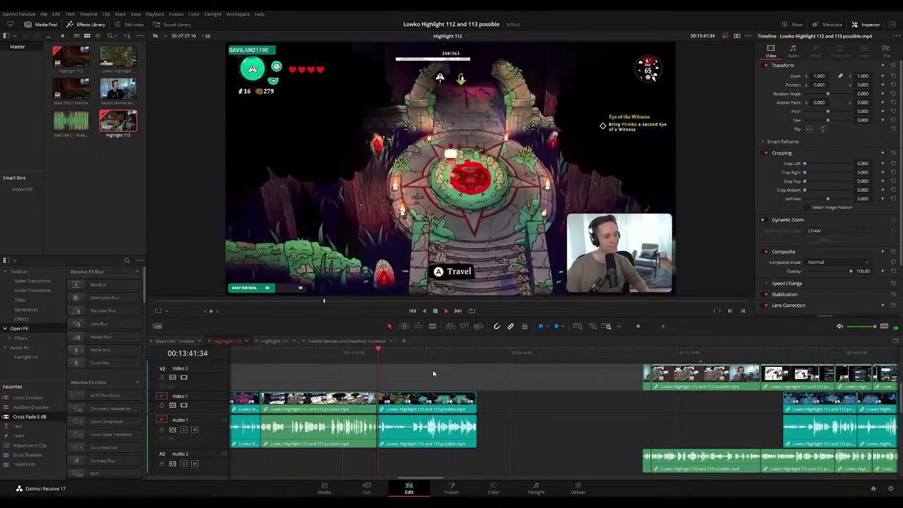
scroll(548, 385, "down", 9)
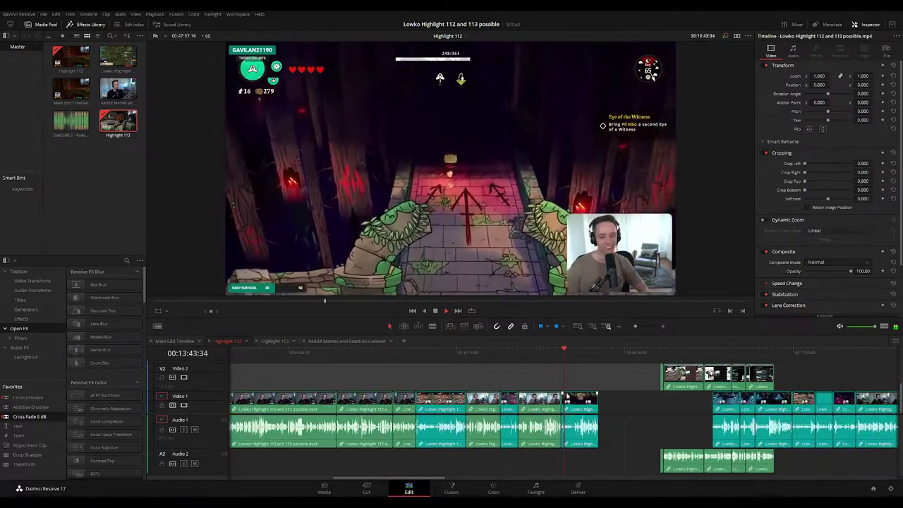
scroll(376, 404, "up", 5)
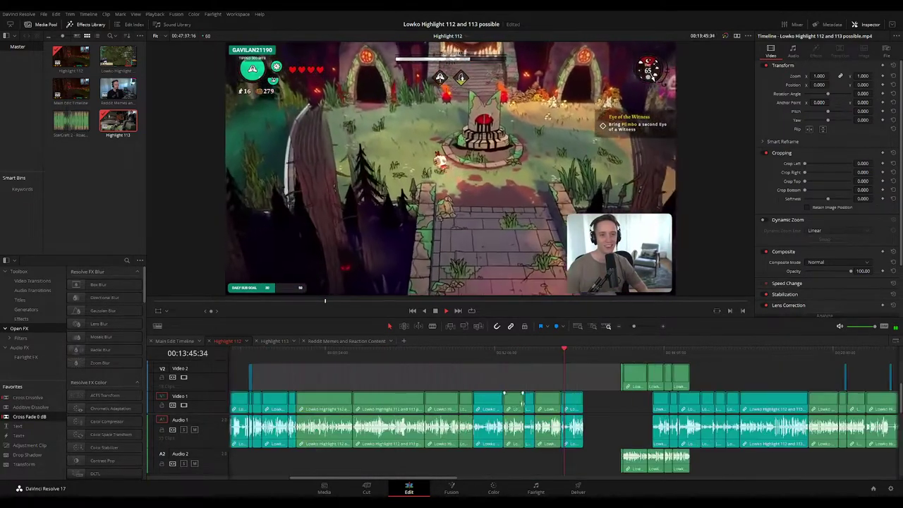
scroll(649, 392, "up", 2)
scroll(650, 392, "right", 3)
left_click(478, 355)
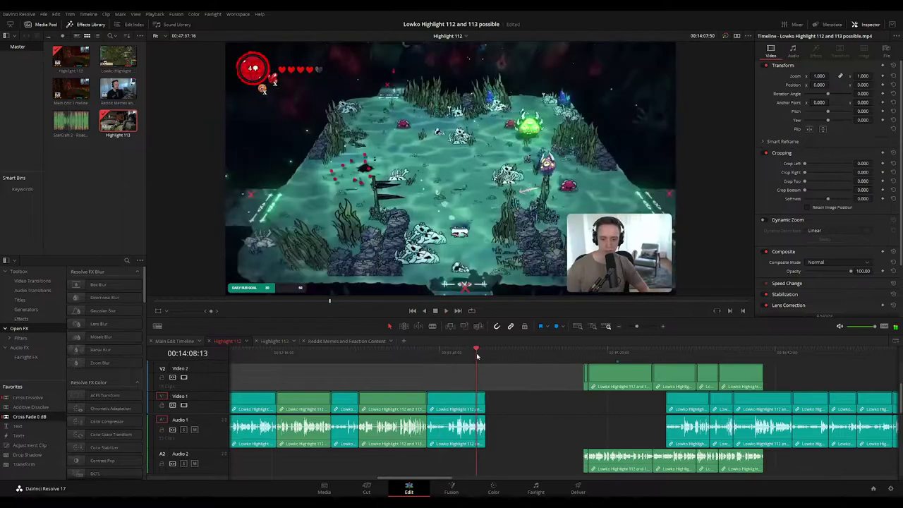
scroll(553, 385, "up", 2)
scroll(615, 387, "right", 3)
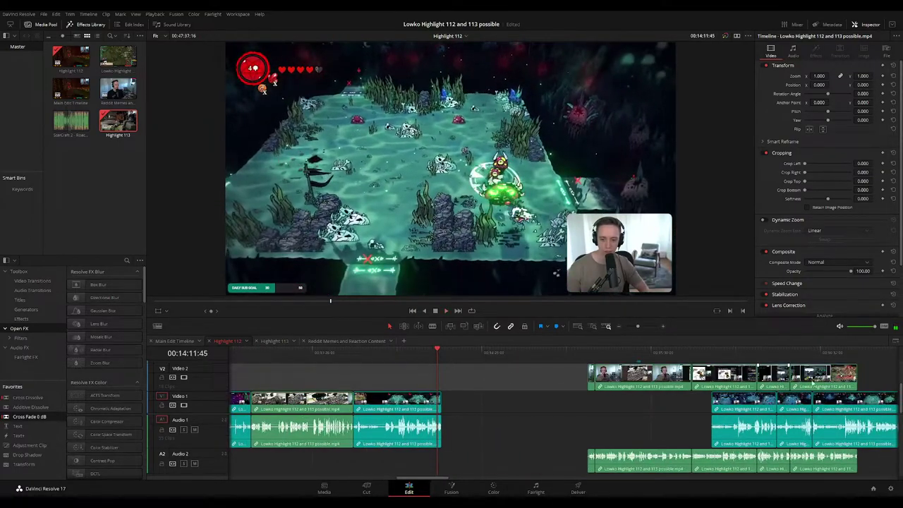
Place the lifted green clips, with their adjustment clip, directly after the relocated teal clip and play the join
scroll(862, 373, "up", 1)
left_click_drag(874, 363, 575, 383)
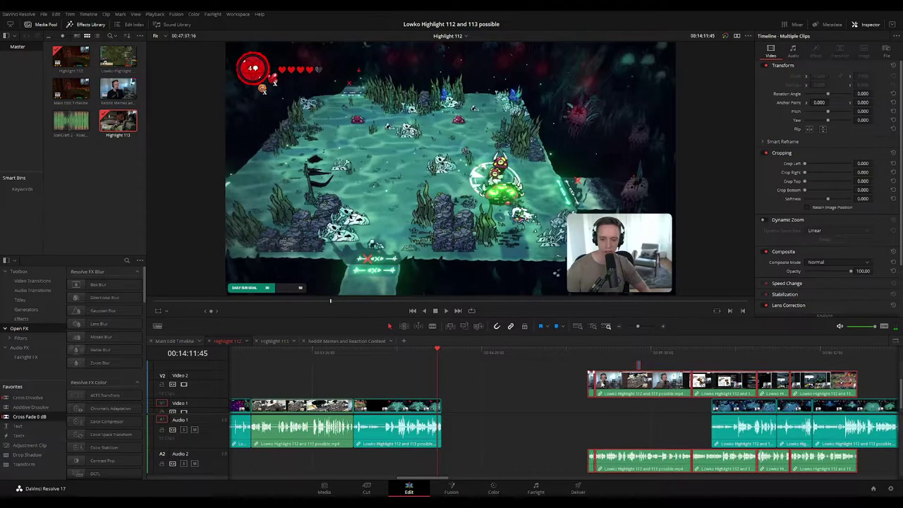
left_click_drag(632, 385, 492, 411)
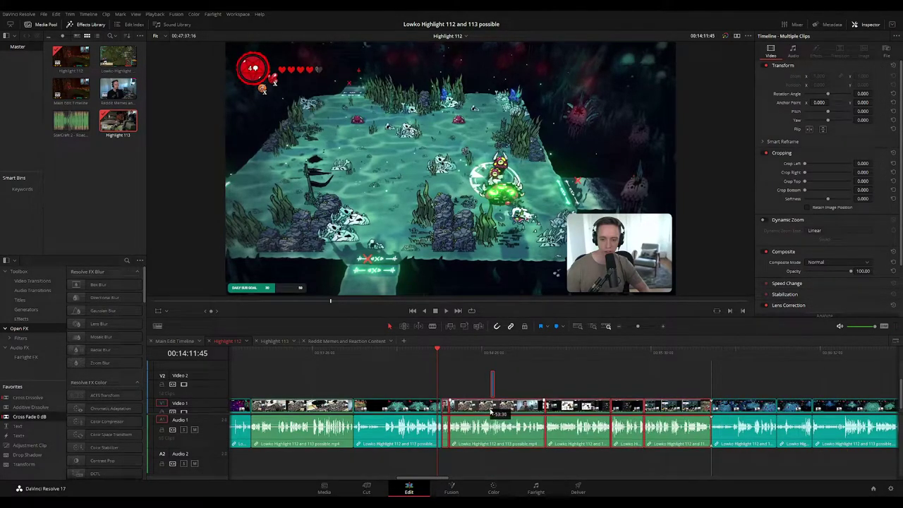
left_click(618, 383)
key("space")
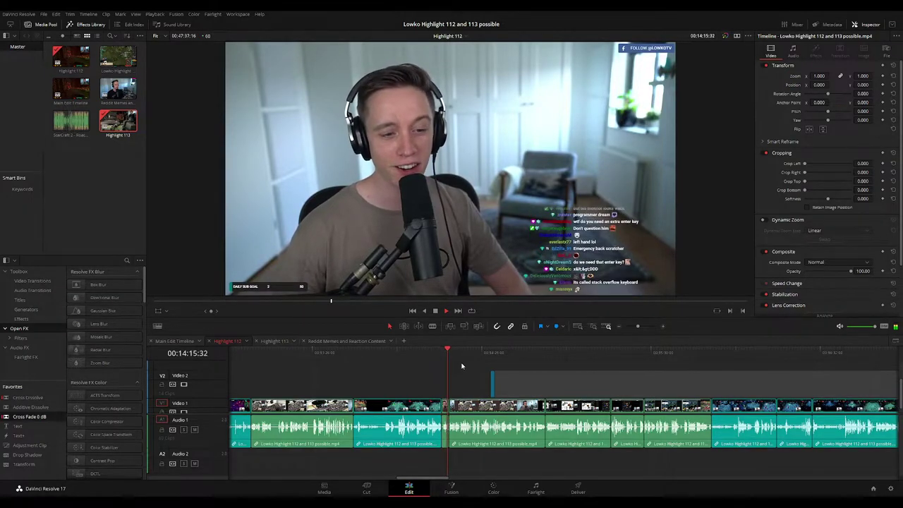
Lift the three green clips after the cut near 00:14:51 onto Video 2, then place the next teal clip at that cut and play the join
left_click(545, 354)
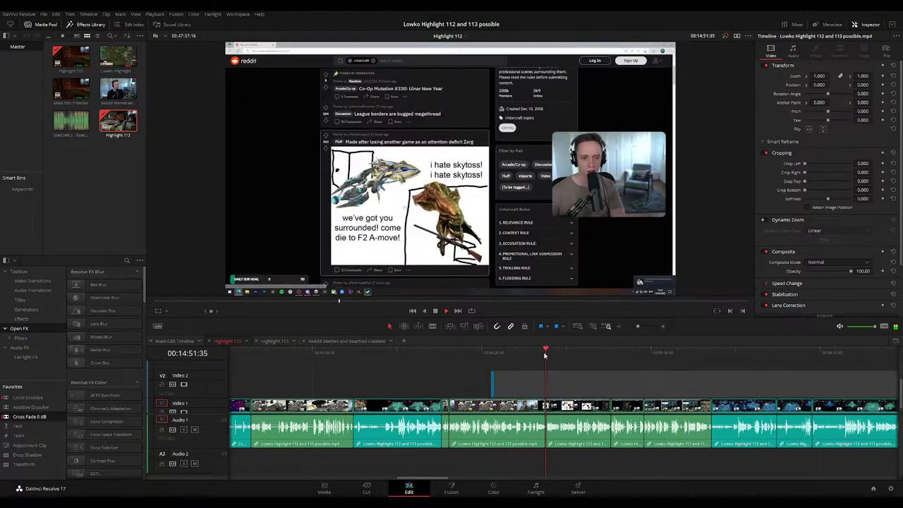
key("space")
left_click_drag(648, 377, 437, 404)
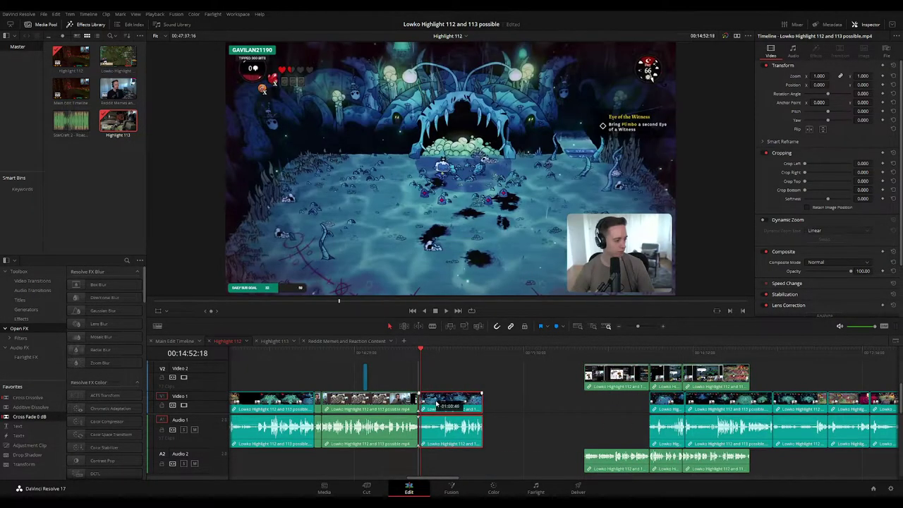
left_click(416, 355)
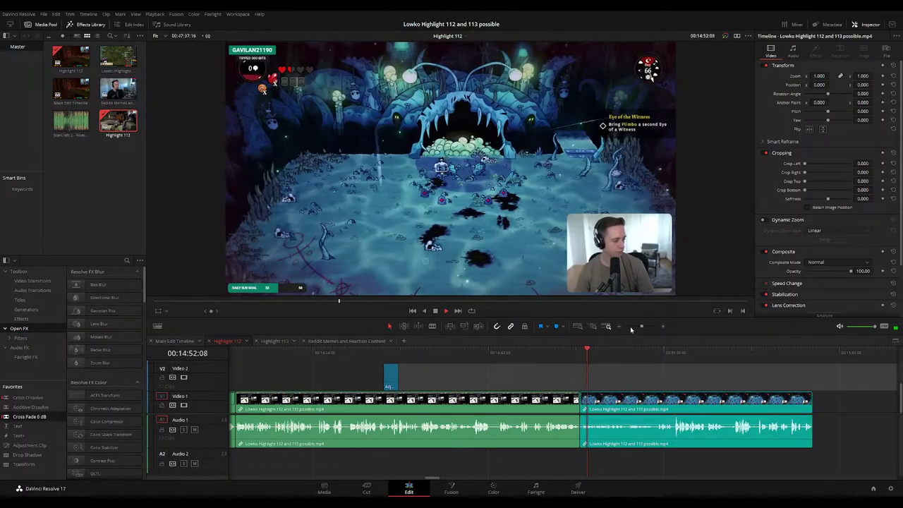
Place the three lifted green clips back on Video 1, directly after the relocated teal clip
left_click(633, 328)
scroll(665, 375, "up", 1)
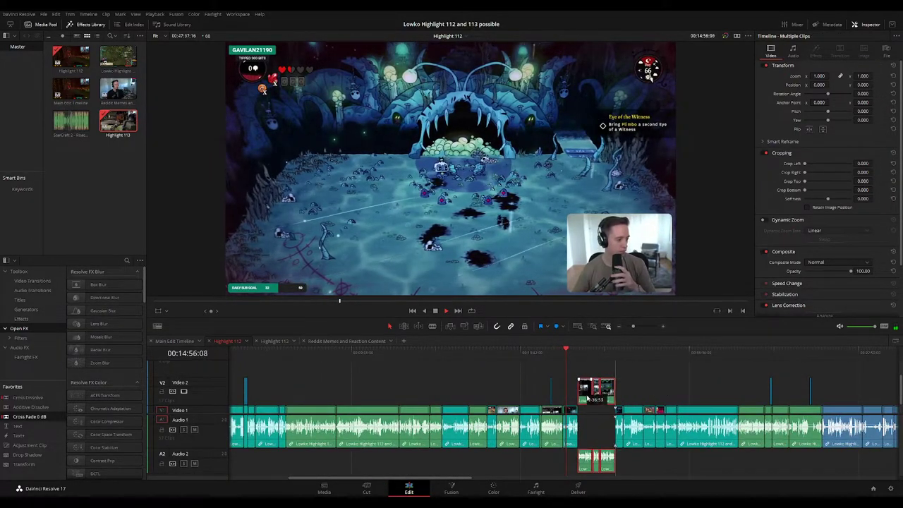
left_click_drag(586, 404, 568, 347)
left_click(624, 392)
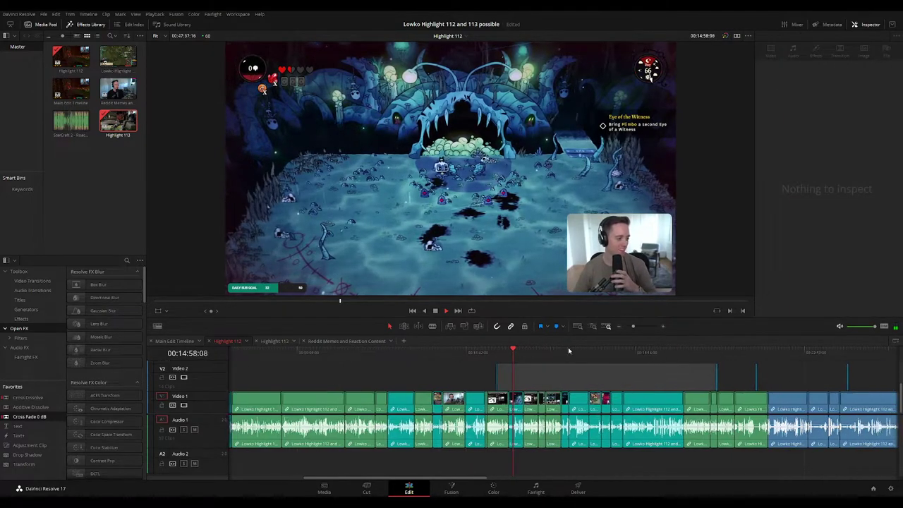
Play the relocated teal clip and skim its join to the green clips, up to the cut near 00:15:39
left_click_drag(634, 327, 638, 329)
scroll(578, 365, "right", 2)
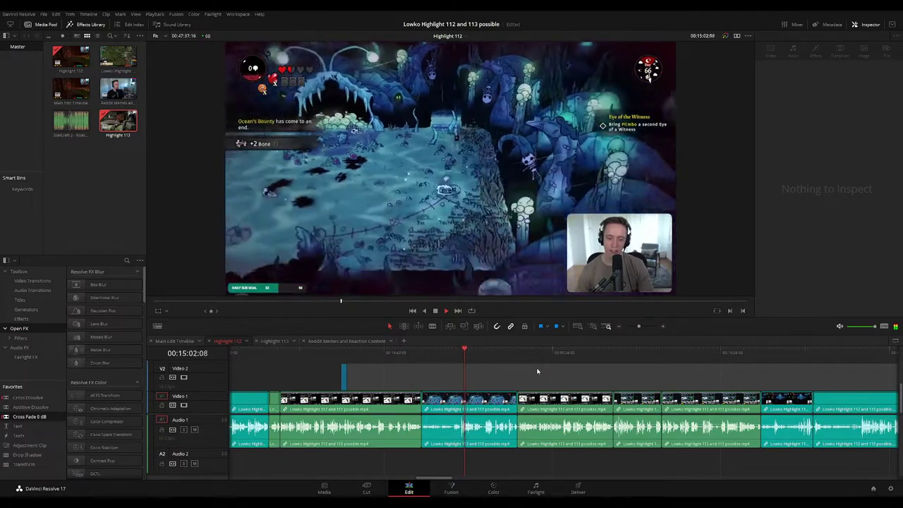
left_click_drag(500, 378, 478, 376)
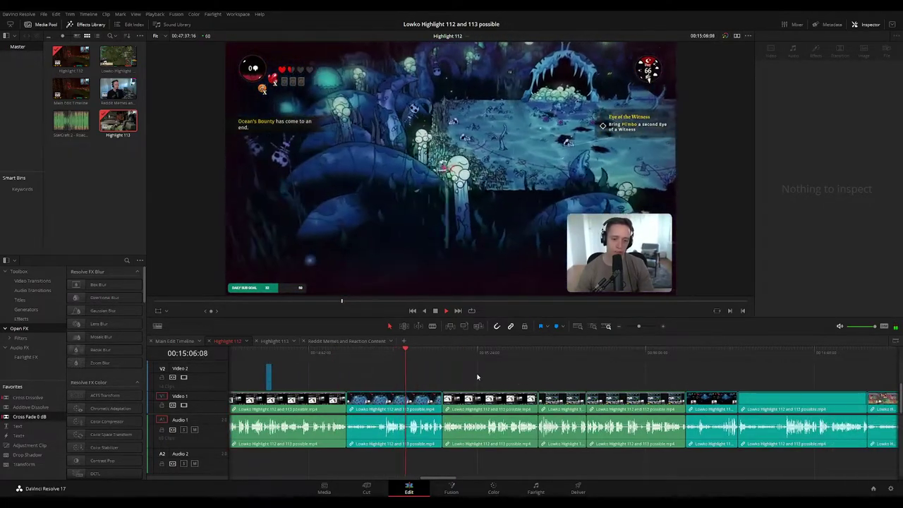
left_click(435, 352)
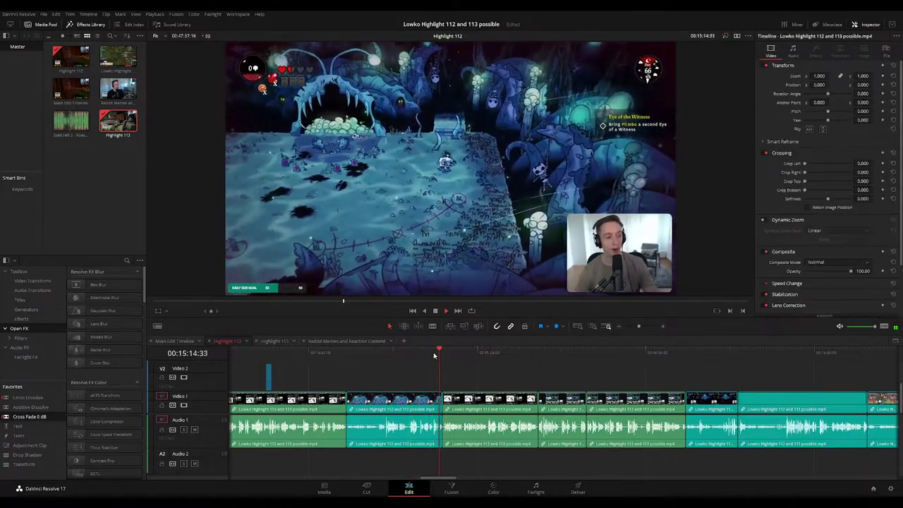
scroll(507, 365, "right", 1)
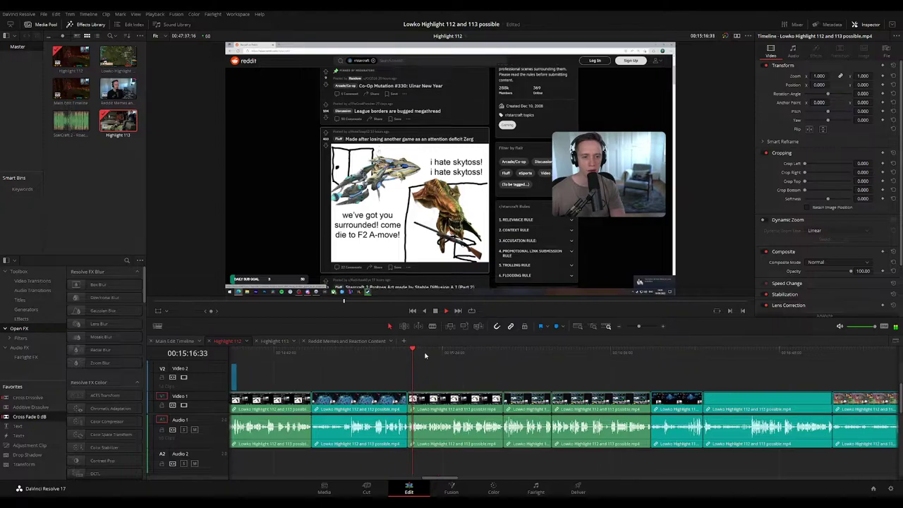
left_click(452, 353)
left_click(500, 353)
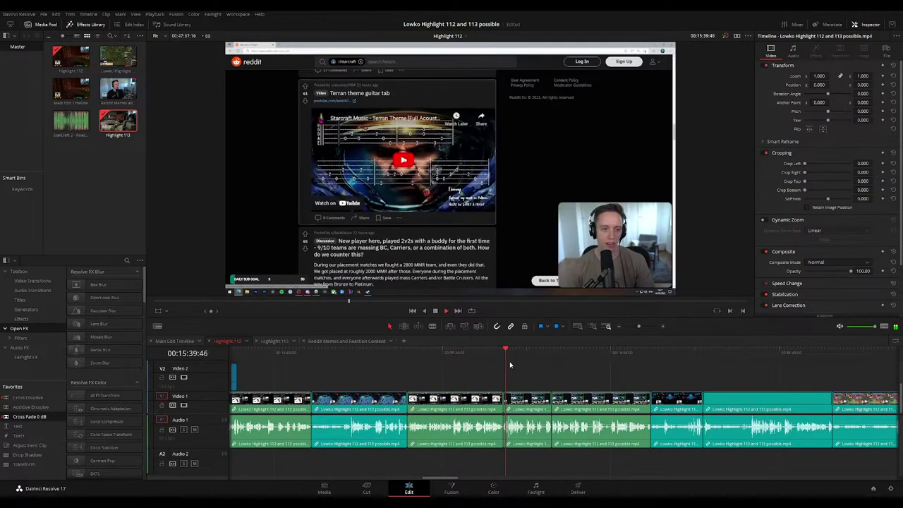
left_click(493, 354)
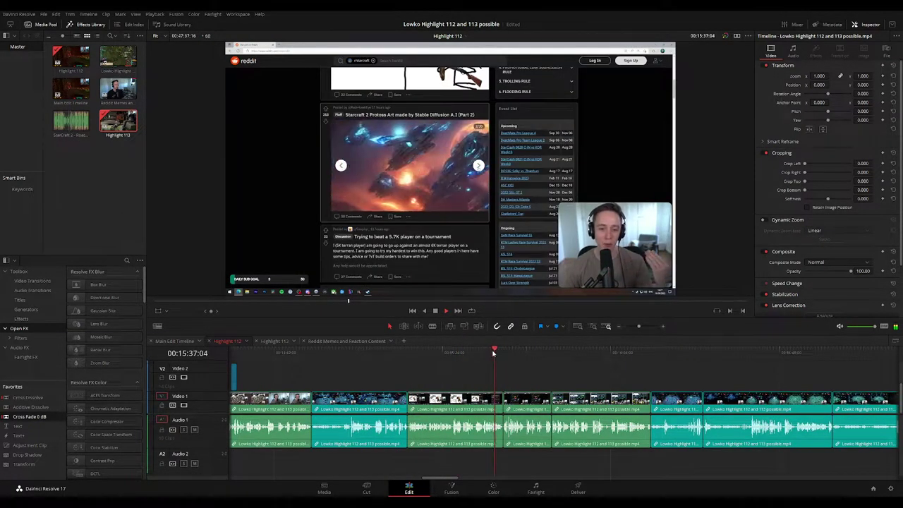
Lift the last two green clips onto Video 2, place the next teal clip at the cut near 00:15:39 and play it
key("space")
scroll(587, 378, "right", 3)
left_click_drag(510, 378, 410, 405)
key("space")
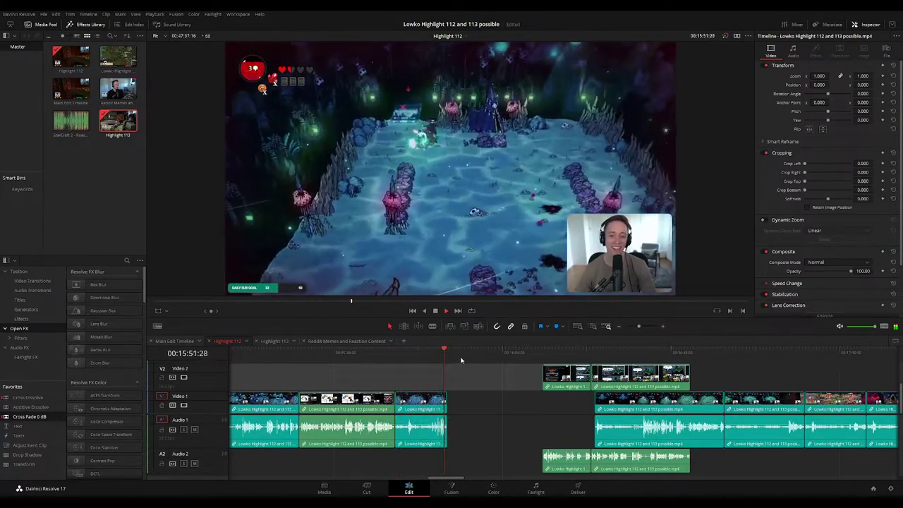
Place the short lifted green clip on Video 1 directly after the teal clip ending near 00:15:51, and play it
key("space")
left_click_drag(583, 374, 461, 372)
key("space")
left_click(422, 355)
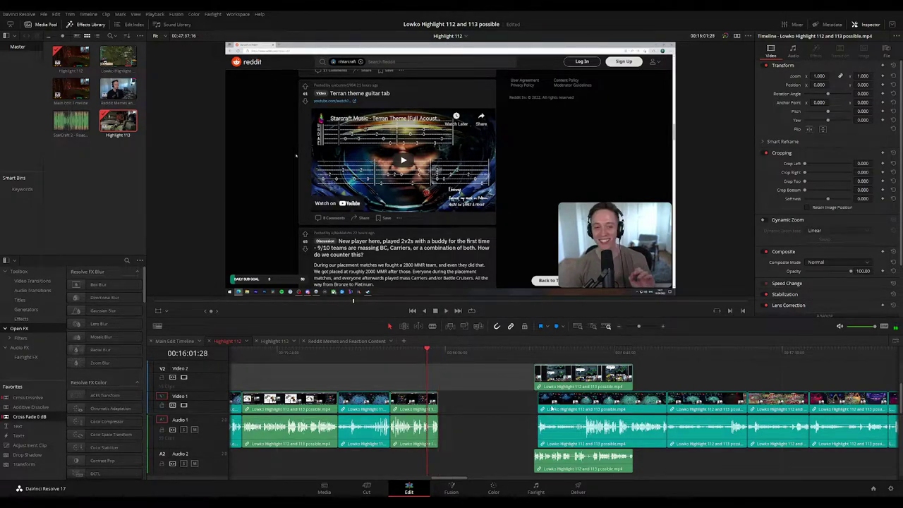
Place the next teal clip and the remaining lifted green clip back to back after the short green clip, and play their join near 00:16:36
left_click_drag(552, 407, 481, 404)
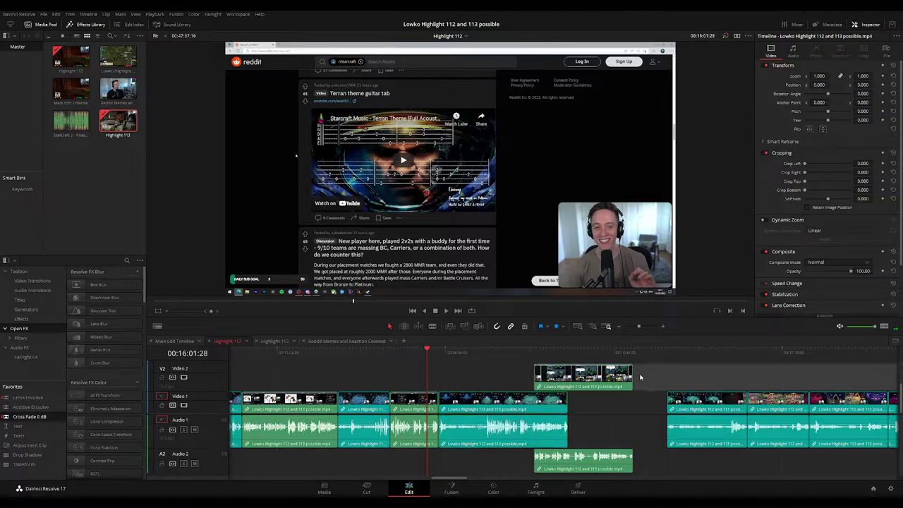
left_click_drag(554, 379, 586, 404)
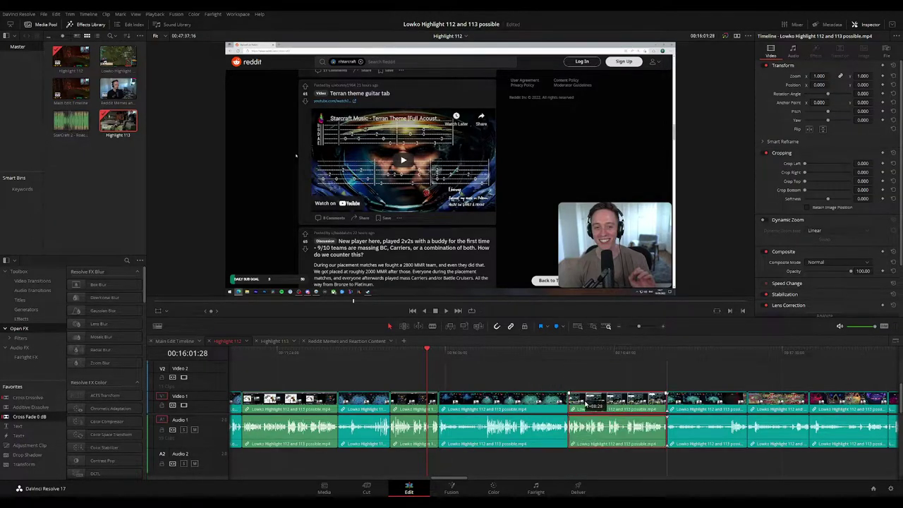
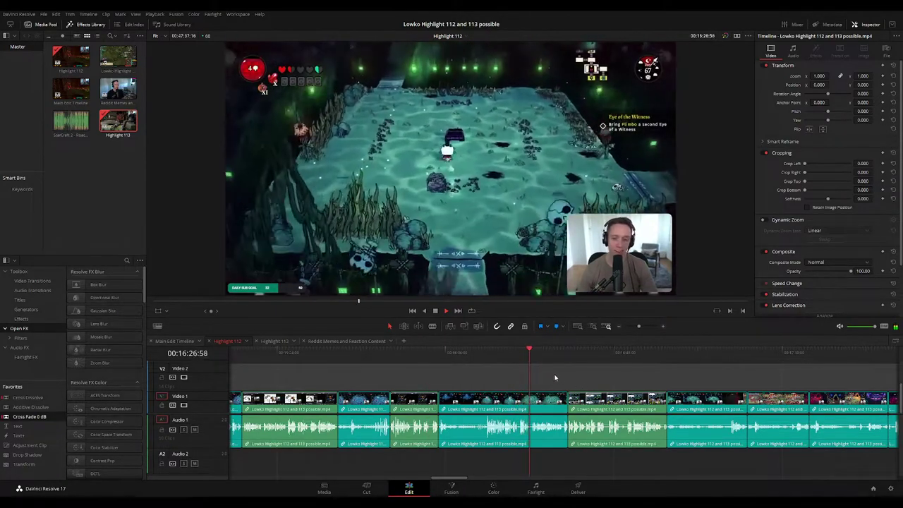
left_click_drag(556, 377, 488, 365)
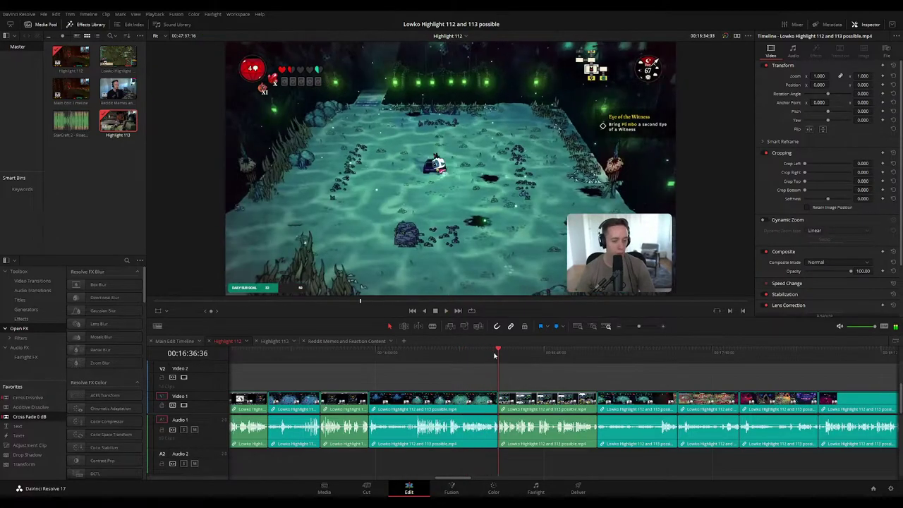
left_click(488, 355)
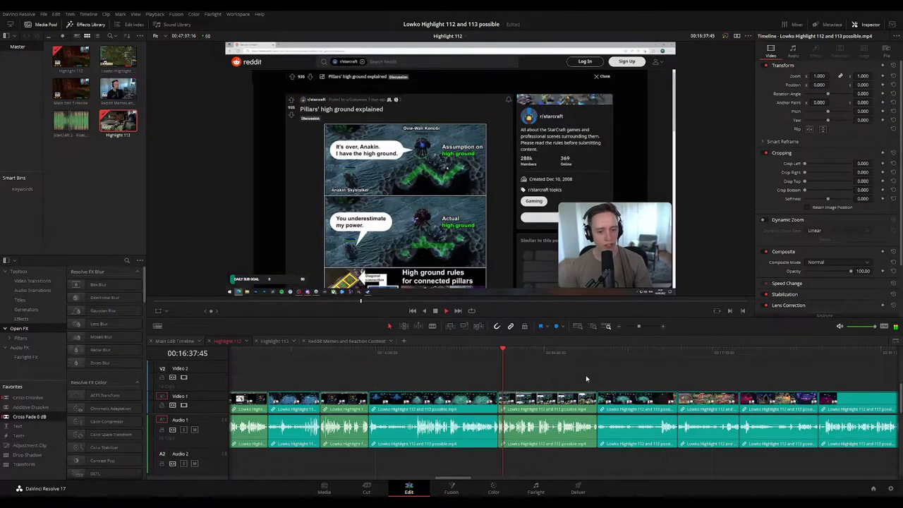
scroll(534, 374, "right", 1)
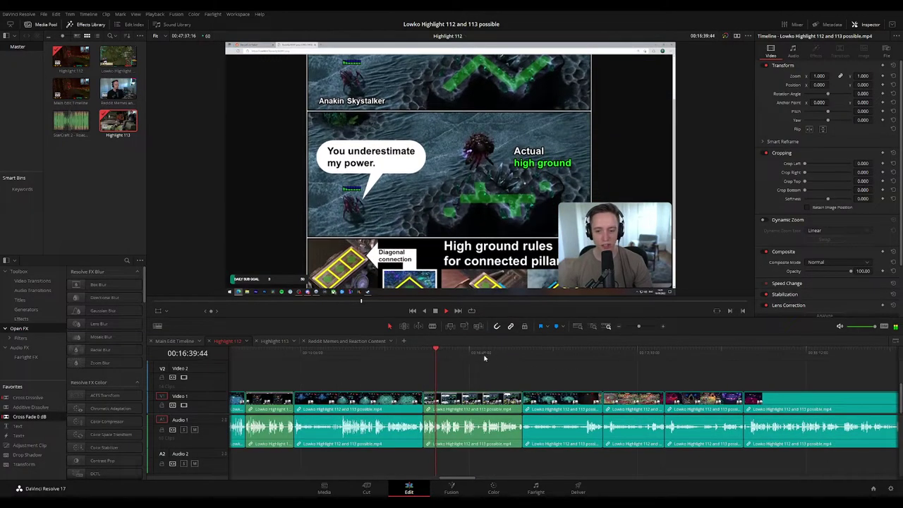
Review the teal gameplay clips that follow the green clip, from about 00:17:02 to 00:17:23
scroll(526, 377, "right", 3)
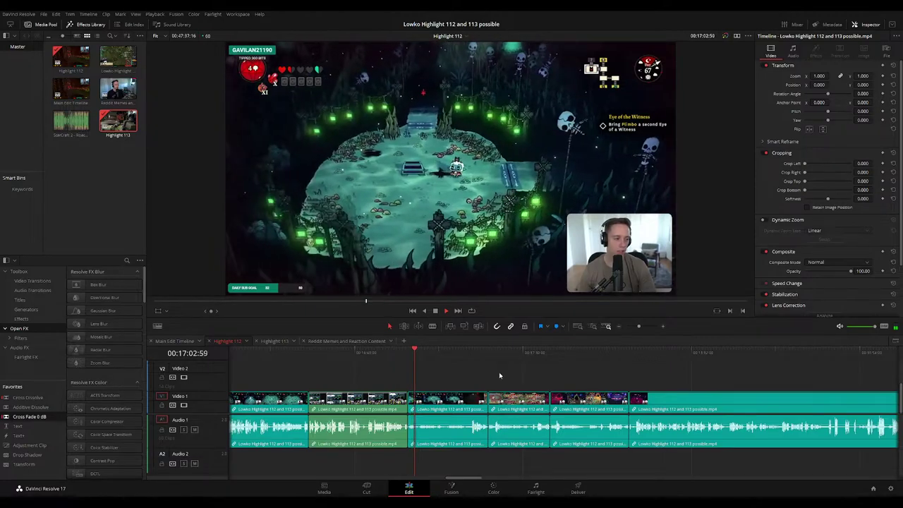
scroll(567, 383, "down", 4)
scroll(620, 382, "up", 1)
left_click_drag(640, 380, 462, 360)
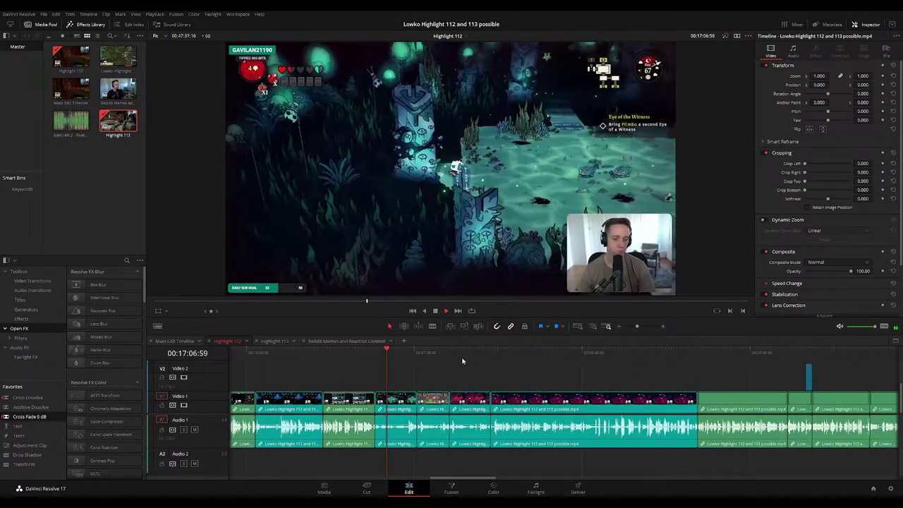
scroll(462, 363, "right", 3)
scroll(423, 368, "left", 2)
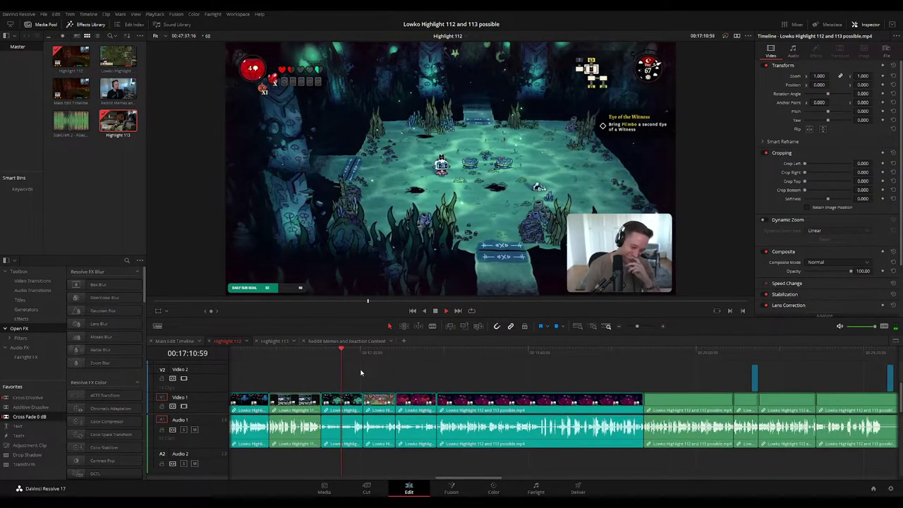
scroll(392, 376, "up", 5)
scroll(571, 377, "right", 4)
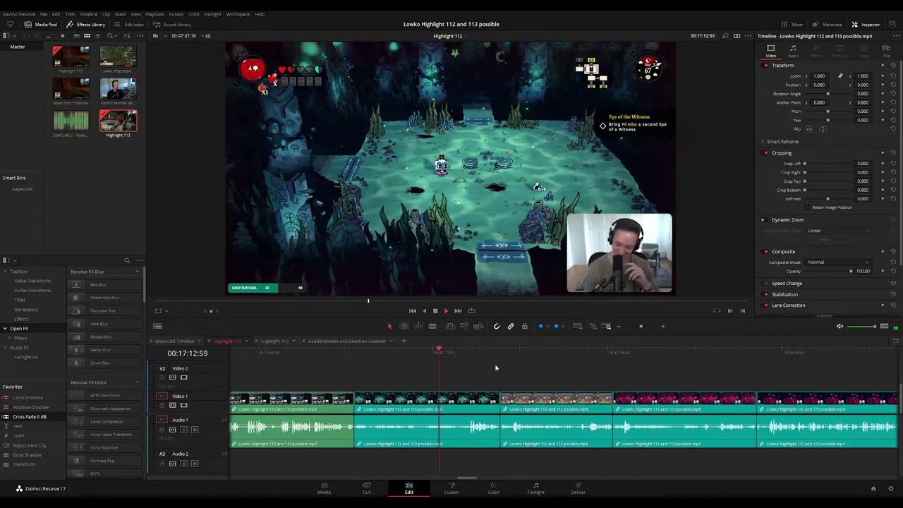
scroll(434, 375, "right", 2)
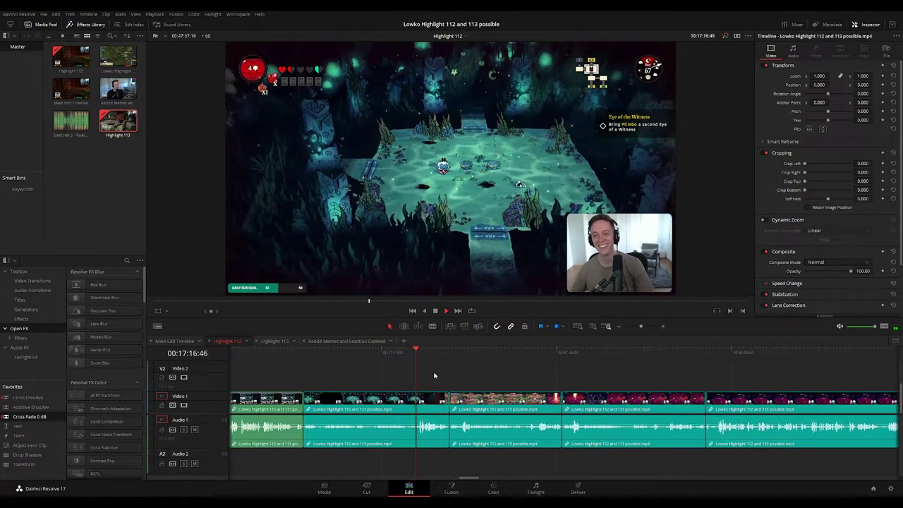
scroll(416, 373, "right", 3)
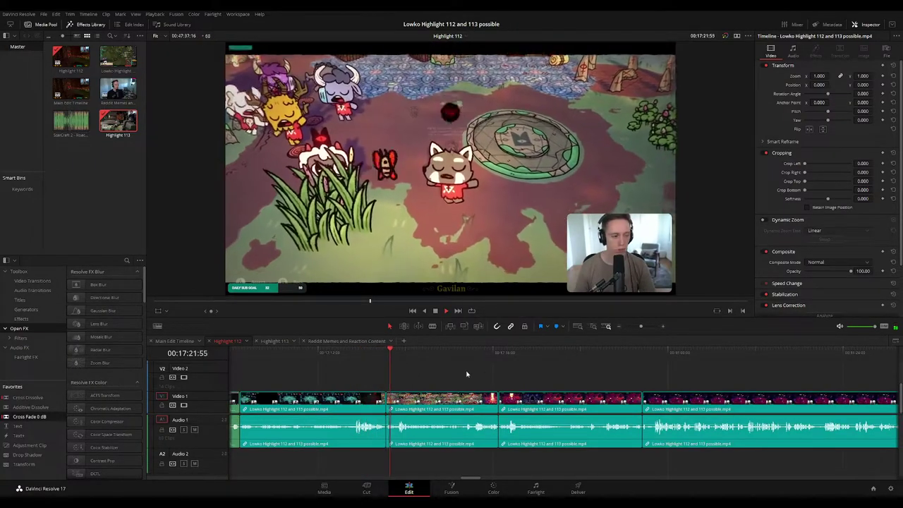
scroll(493, 373, "left", 3)
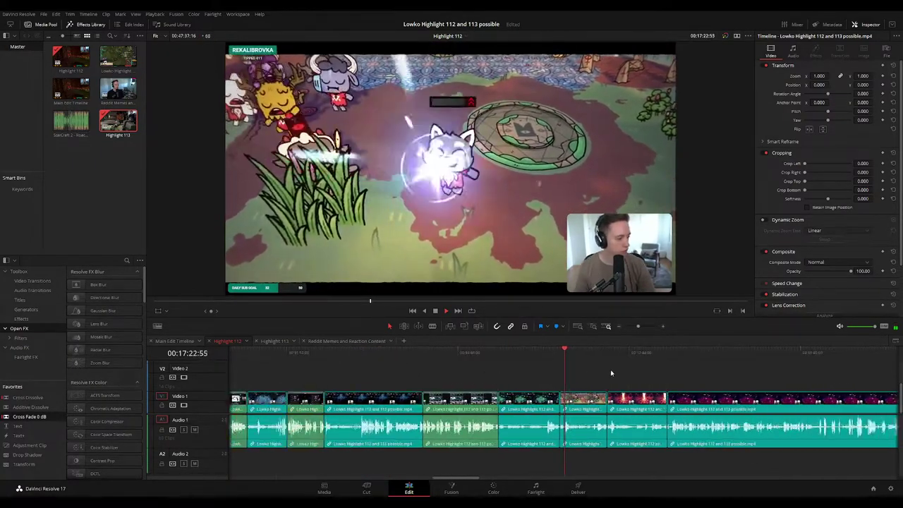
scroll(611, 372, "right", 4)
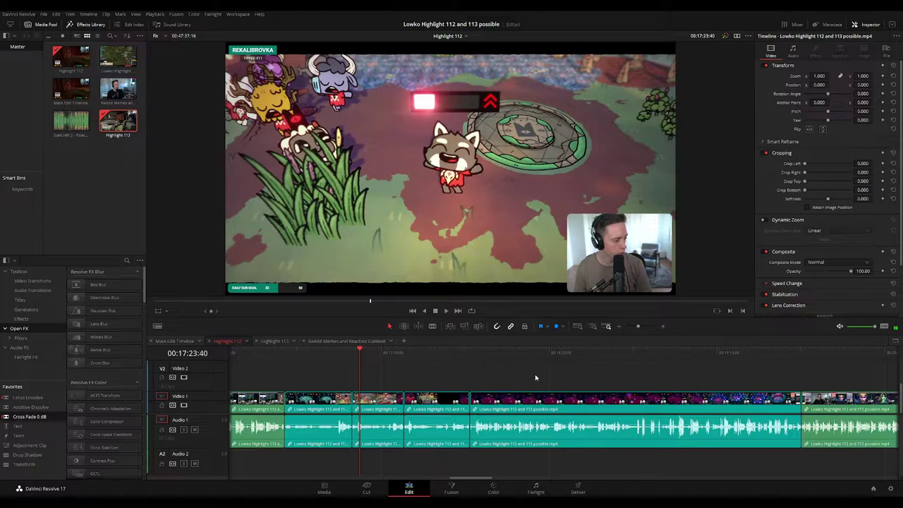
Lift the three teal clips starting near 00:17:23 onto Video 2, farther along so that they end over the first green clip
scroll(518, 374, "right", 2)
scroll(569, 381, "up", 1)
scroll(637, 377, "down", 3)
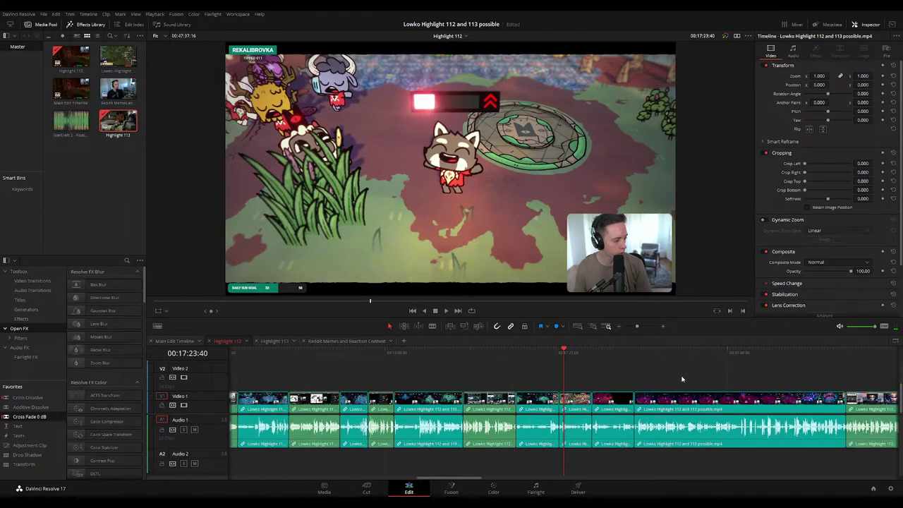
scroll(682, 379, "right", 4)
left_click_drag(520, 375, 338, 410)
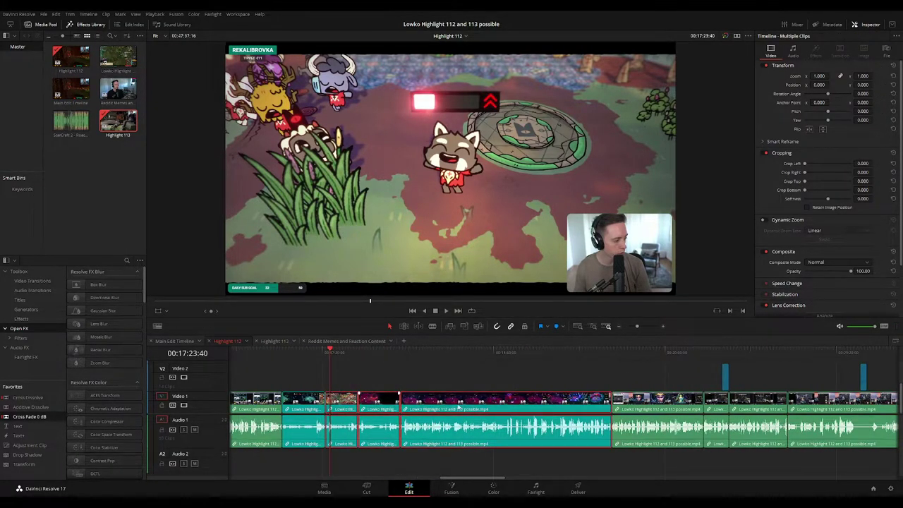
left_click_drag(458, 408, 554, 385)
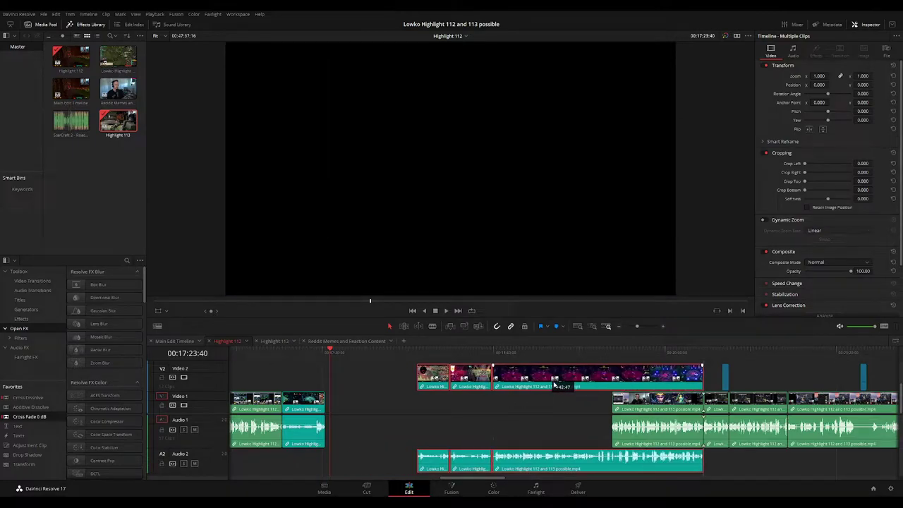
Move the green clip after the gap directly behind the teal clip ending near 00:17:23, and preview it through to its end
left_click(576, 409)
left_click_drag(648, 408, 362, 408)
left_click(325, 356)
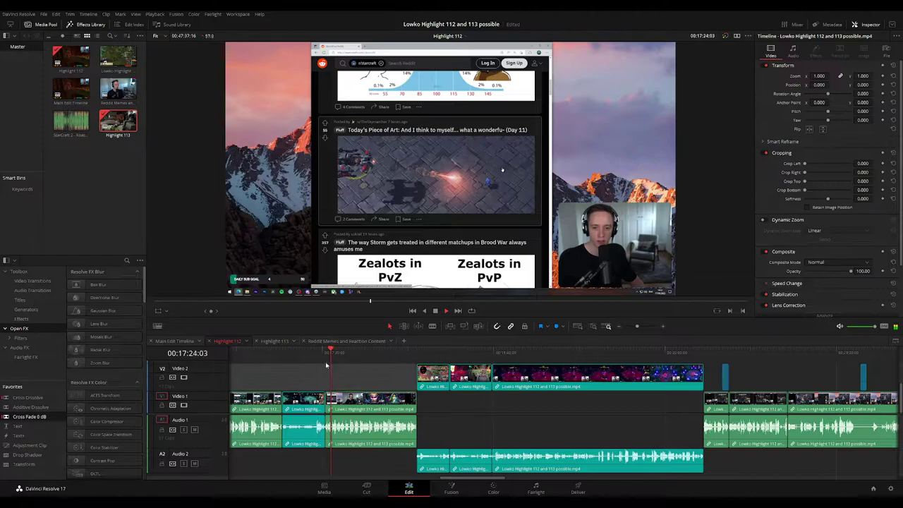
left_click_drag(334, 359, 413, 358)
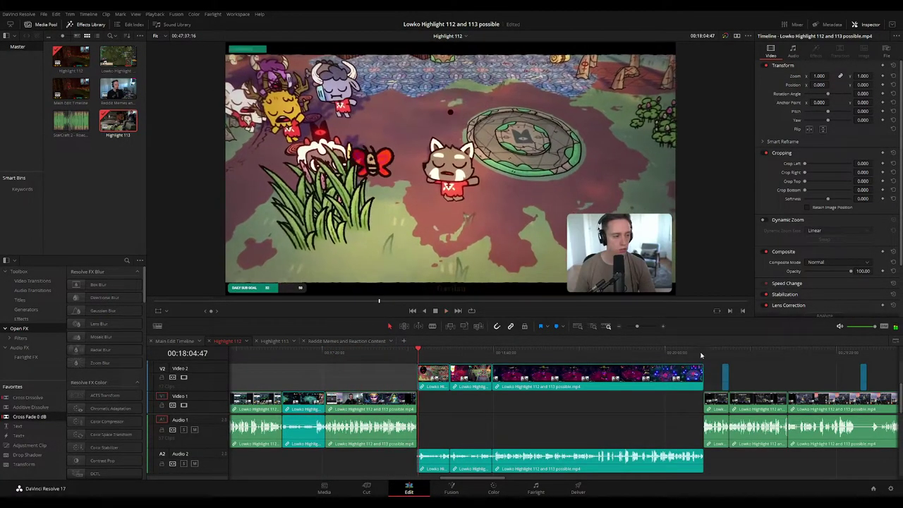
Check the start of the next green clip, then lower the three lifted teal clips into the gap on Video 1
left_click(703, 355)
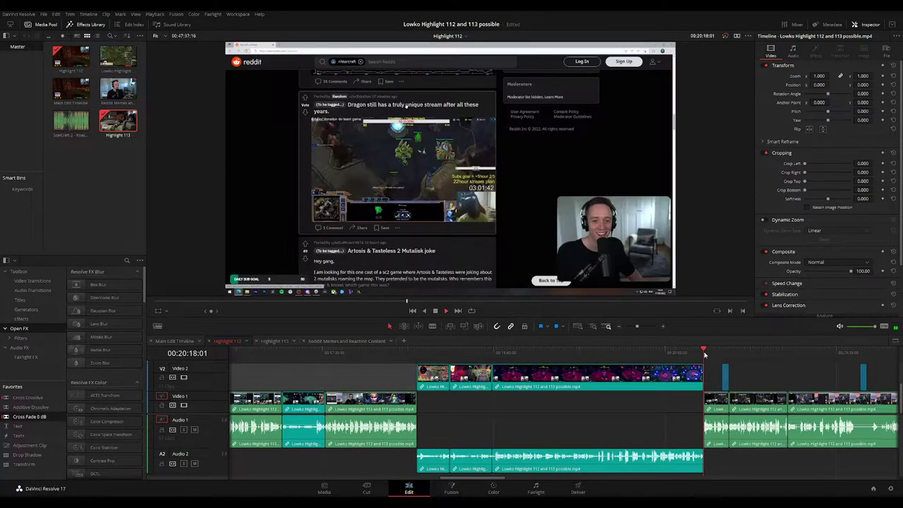
left_click(652, 375)
left_click(484, 376, "ctrl")
left_click(441, 377, "ctrl")
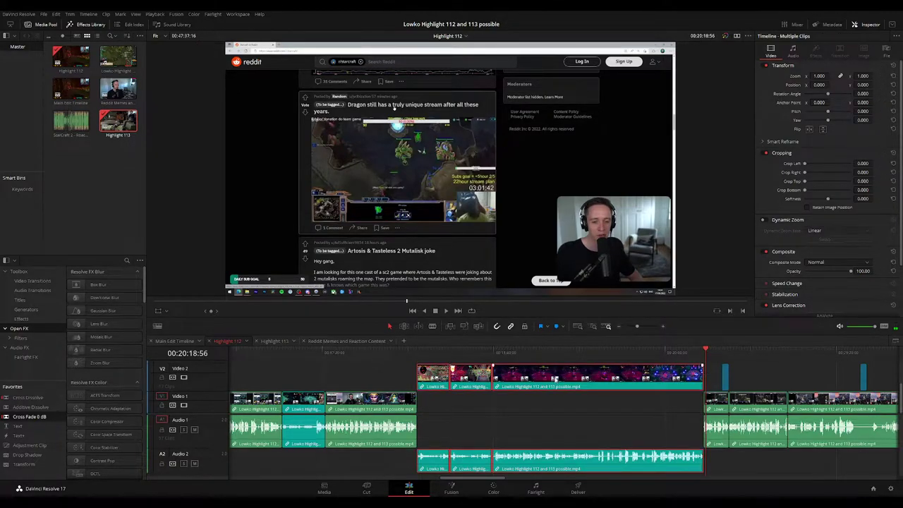
left_click_drag(555, 377, 557, 397)
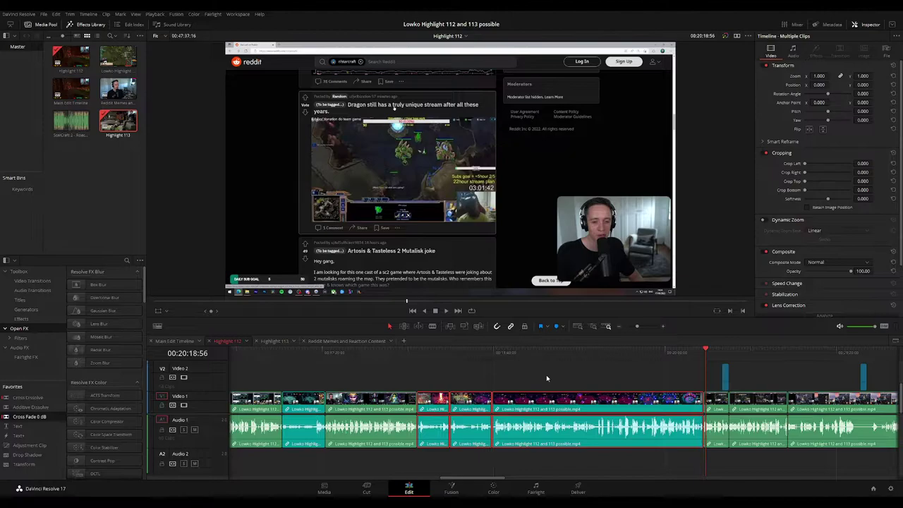
Preview the teal clip from 00:18:04 through the cut at 00:18:19, and lift the two teal clips following it onto Video 2
left_click(419, 351)
key("space")
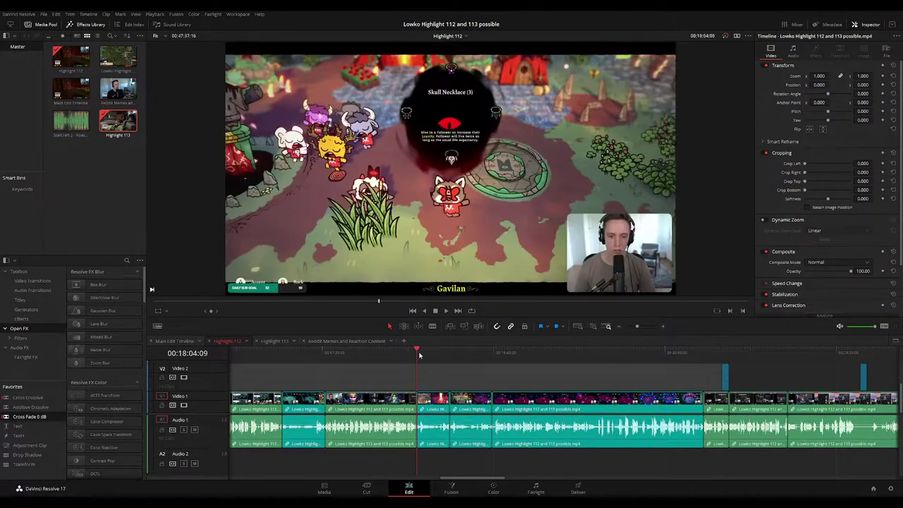
left_click(449, 352)
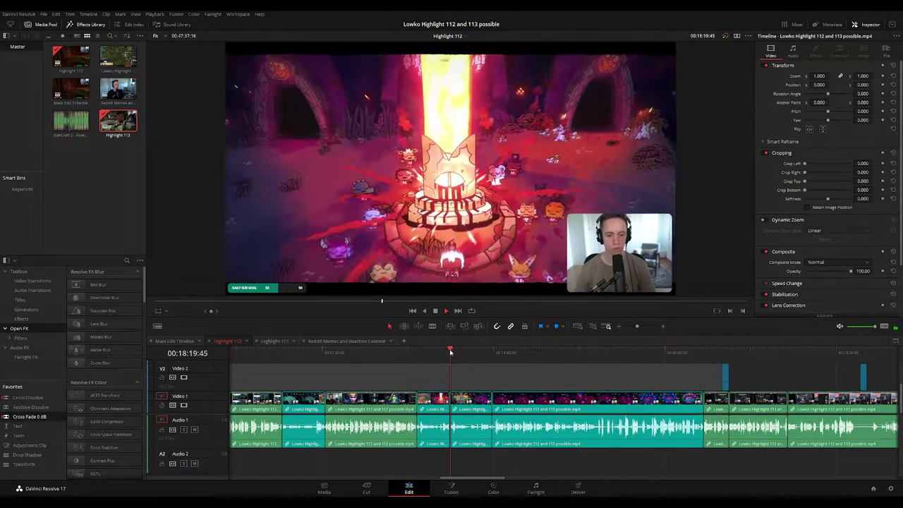
key("space")
left_click_drag(604, 377, 382, 374)
left_click(761, 381)
left_click(762, 380)
scroll(588, 395, "right", 4)
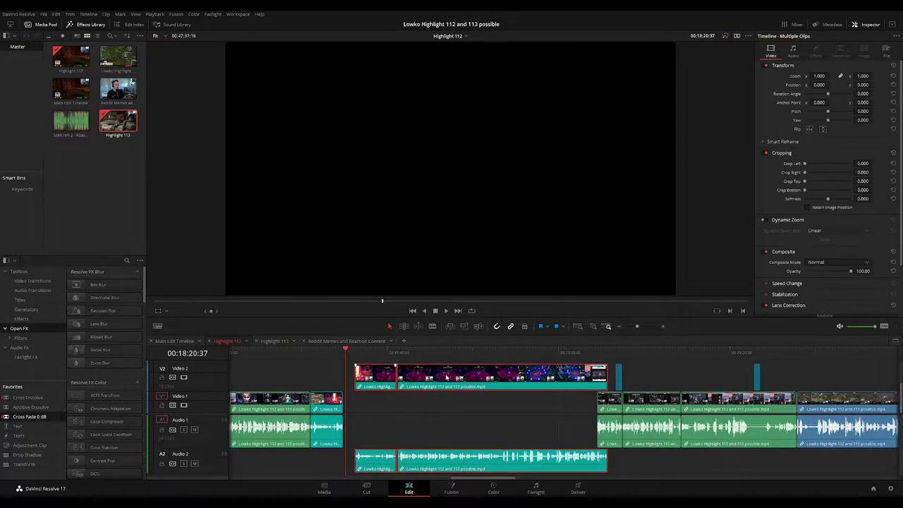
Move the two lifted teal clips to the track above Video 2, farther along so that they end over the last green clip
left_click_drag(446, 375, 335, 374)
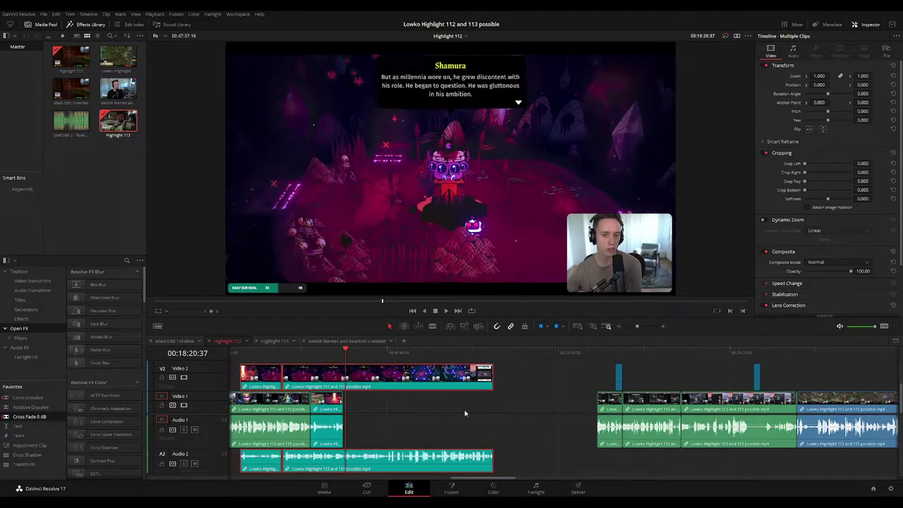
left_click(514, 405)
left_click_drag(503, 380, 262, 369)
scroll(578, 405, "left", 5)
left_click_drag(548, 384, 816, 385)
scroll(621, 409, "right", 3)
scroll(588, 428, "left", 1)
left_click(590, 431)
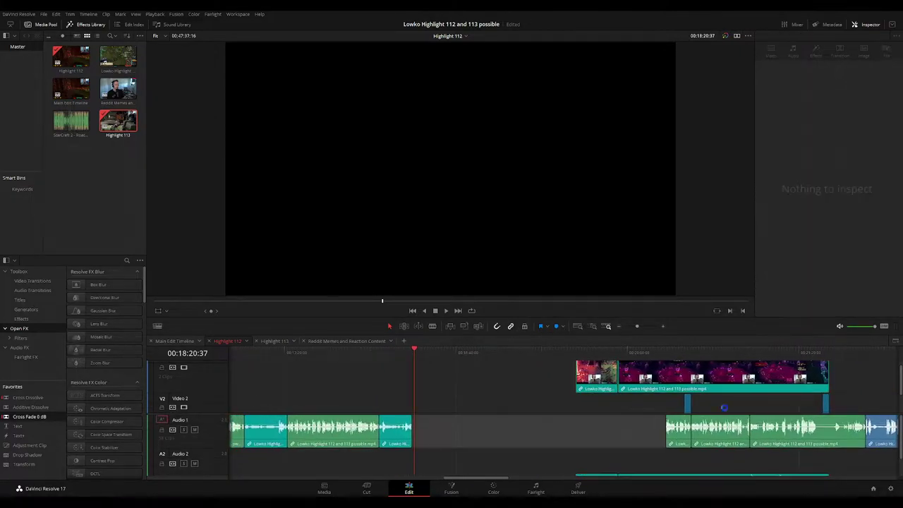
Move the first two green clips after the gap, with their adjustment clip, directly behind the teal clip ending near 00:18:20
scroll(626, 442, "left", 1)
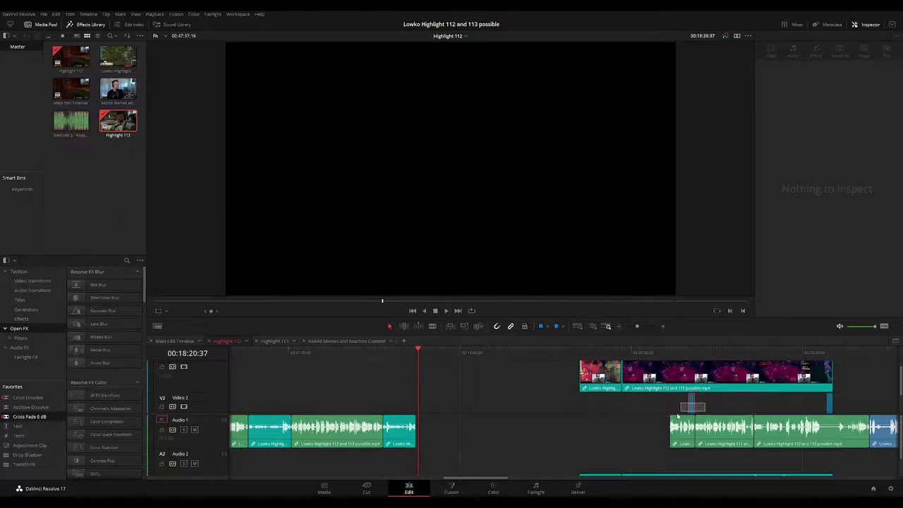
scroll(708, 407, "down", 1)
left_click_drag(686, 408, 427, 401)
left_click_drag(434, 351, 490, 356)
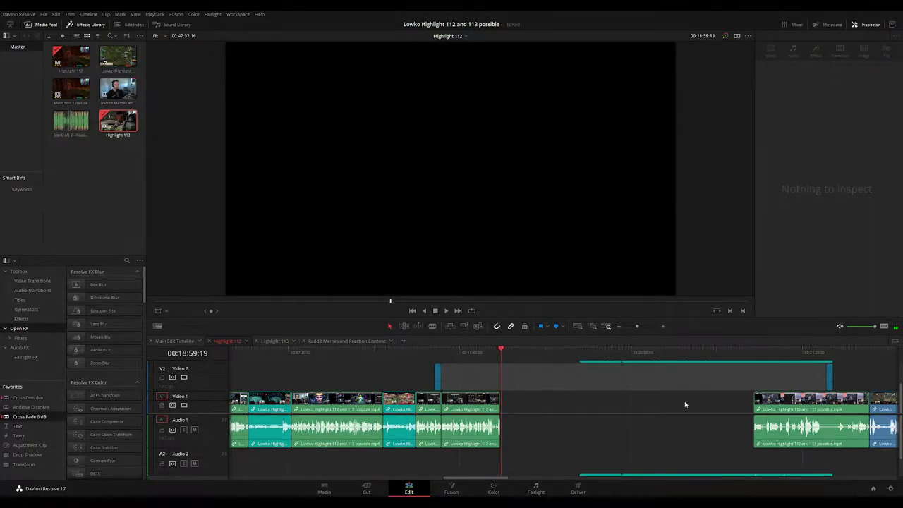
Lower the first lifted teal clip onto Video 1 behind the green clips at about 00:18:59, and preview the cut into it
scroll(684, 404, "up", 2)
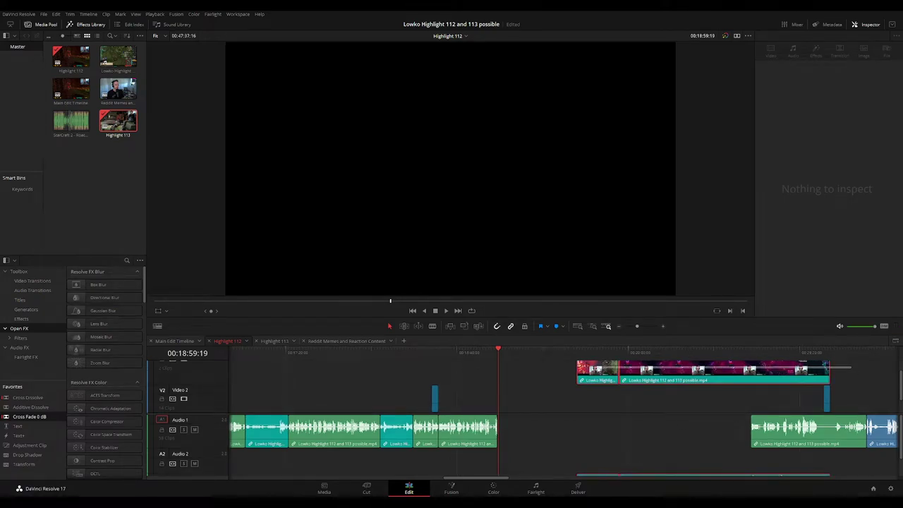
left_click_drag(600, 368, 513, 404)
left_click(574, 410)
left_click(536, 378)
key("space")
left_click(496, 352)
scroll(553, 381, "up", 2)
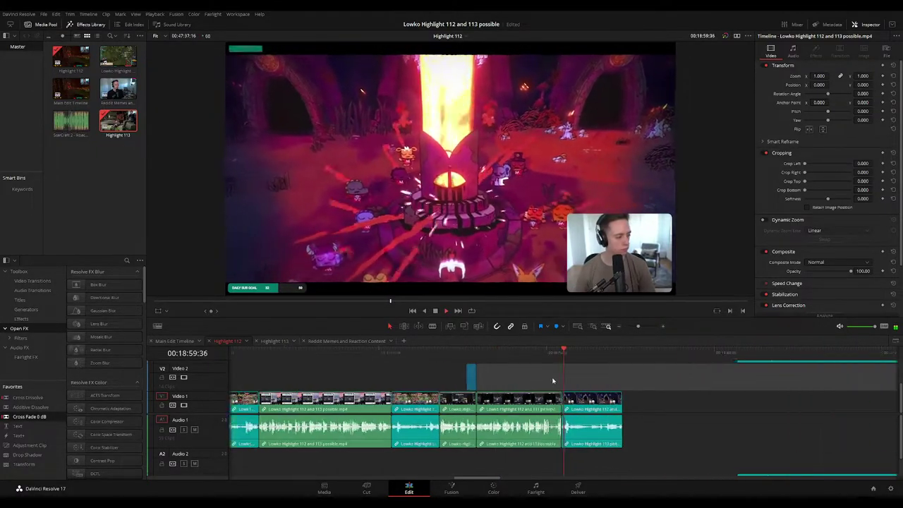
scroll(553, 380, "up", 1)
left_click(546, 353)
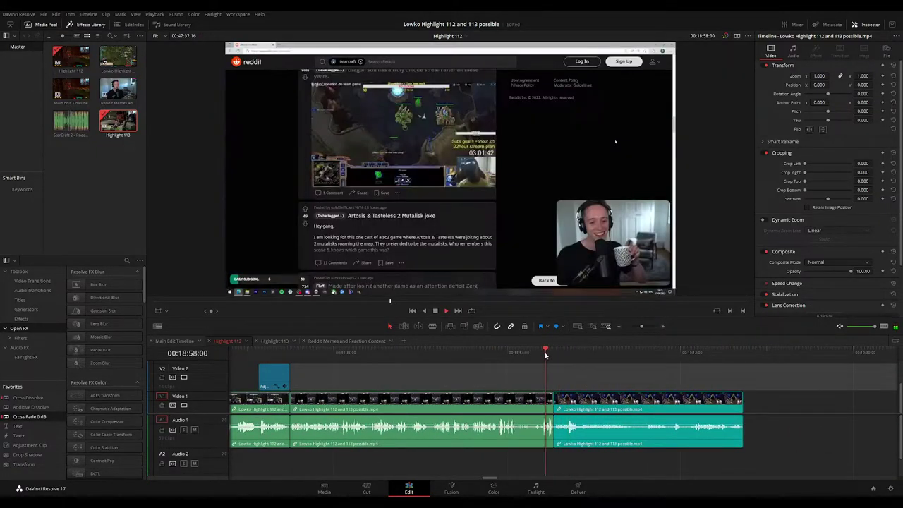
scroll(604, 367, "down", 6)
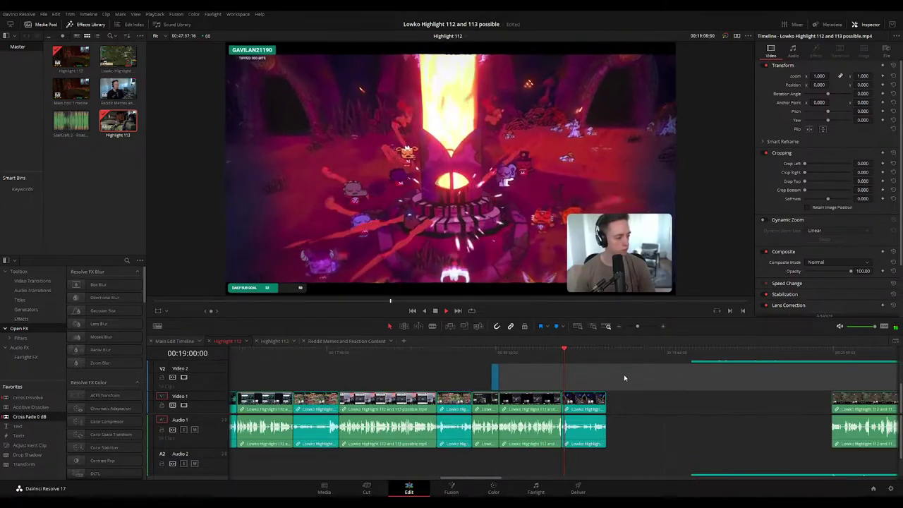
left_click_drag(582, 376, 473, 368)
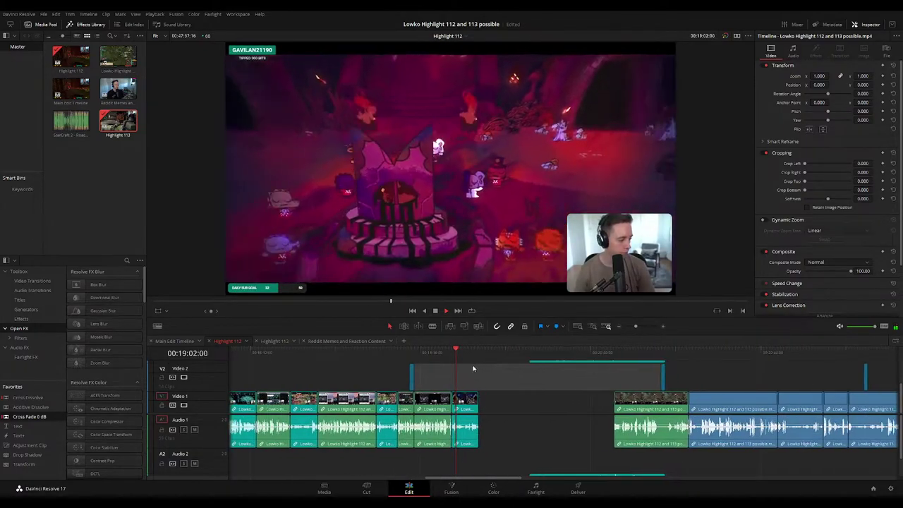
Check the end of the placed teal clip near 00:19:19, and shift the remaining lifted teal clip to start over the next green clip
left_click(478, 353)
scroll(559, 388, "up", 2)
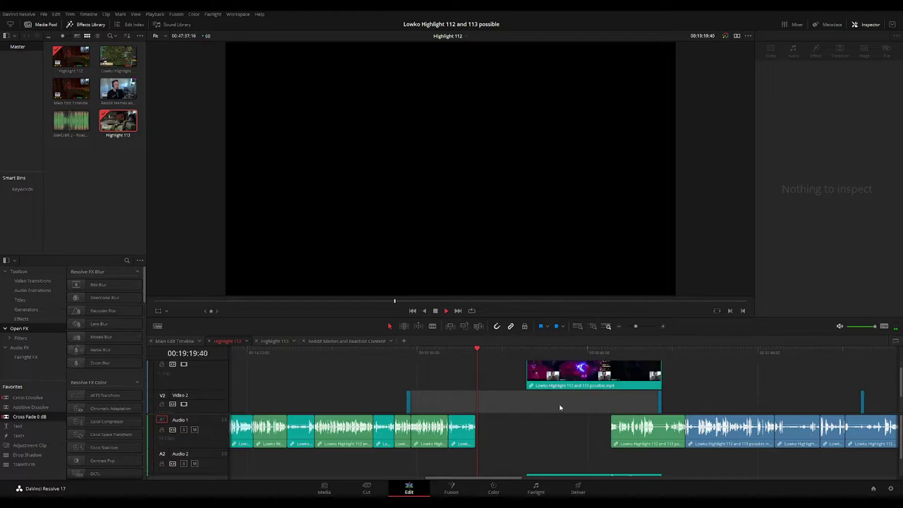
left_click_drag(554, 379, 505, 378)
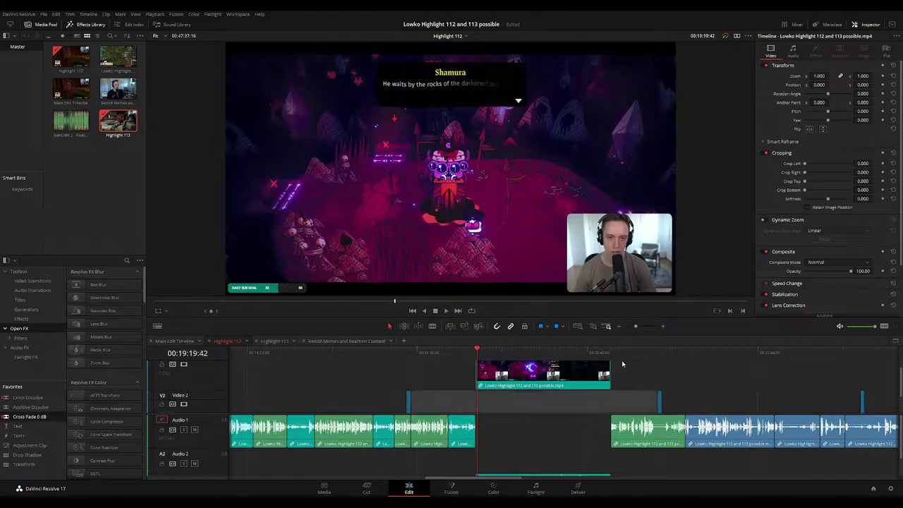
key("space")
left_click_drag(557, 409, 623, 382)
scroll(573, 378, "up", 2)
scroll(705, 385, "down", 2)
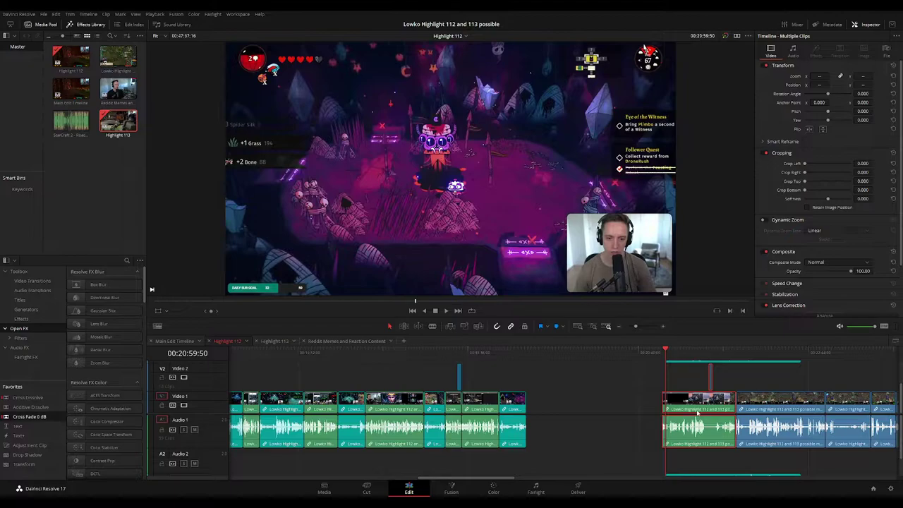
Move the last green clip before the blue clips, with its adjustment clip, directly behind the placed teal clip
left_click_drag(697, 407, 559, 406)
scroll(666, 405, "down", 3)
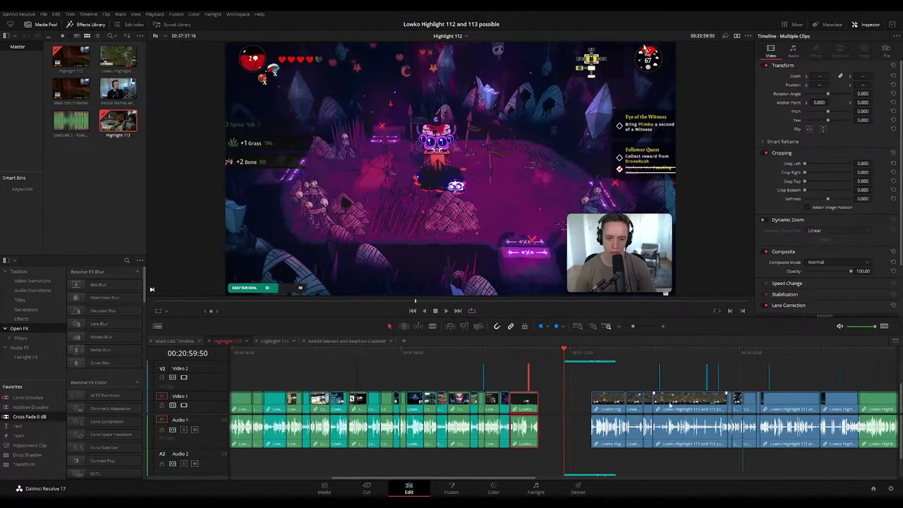
scroll(621, 406, "up", 3)
scroll(564, 399, "down", 2)
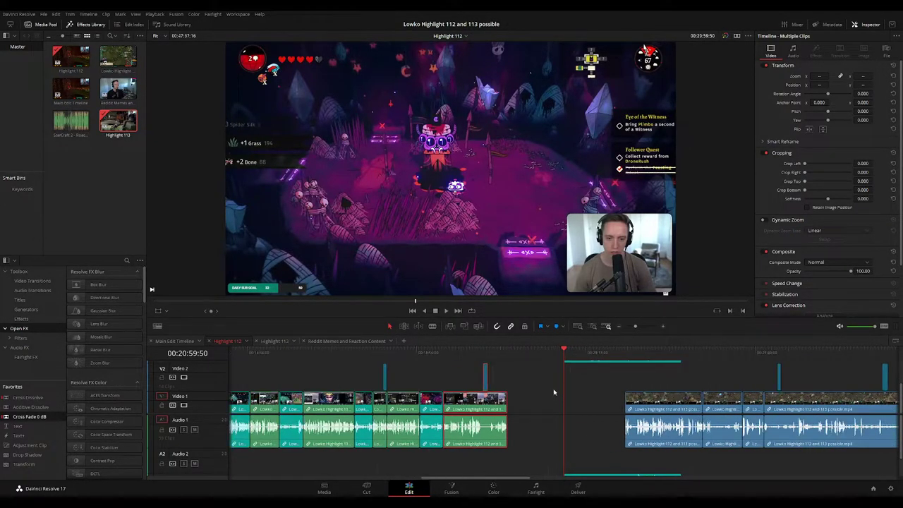
Lower the remaining lifted teal clip onto Video 1, filling the gap between the green clip and the first blue clip
left_click(554, 390)
scroll(554, 387, "left", 2)
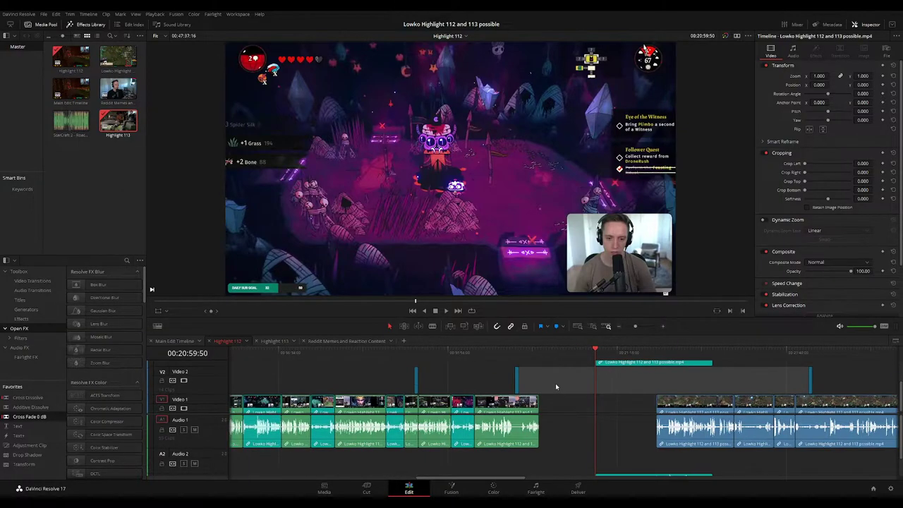
left_click_drag(625, 388, 568, 409)
scroll(565, 395, "left", 1)
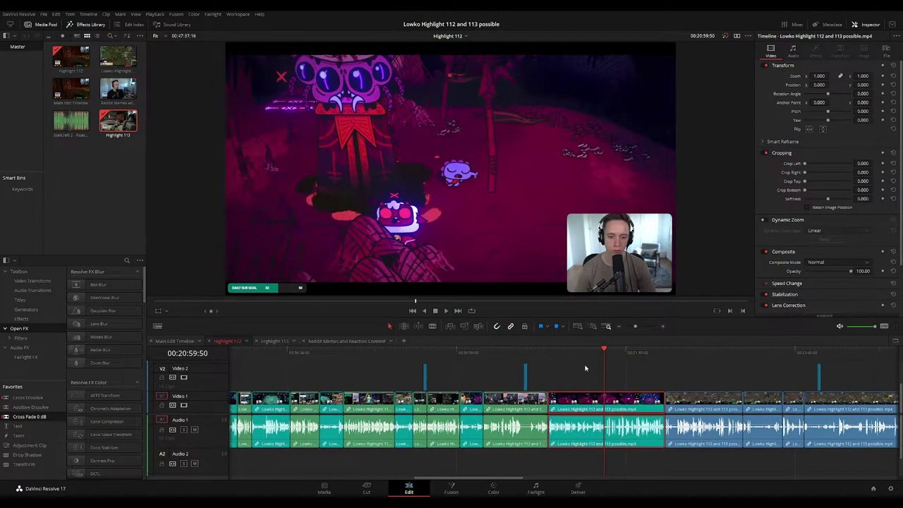
Preview the cut from the green clip into the lowered teal clip, and the teal clip's end before the blue clips near 00:21:45
left_click(542, 352)
key("space")
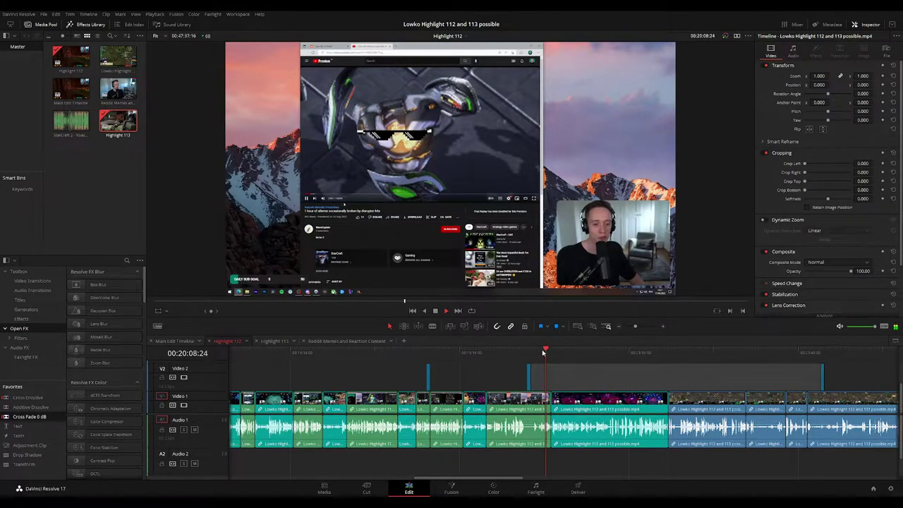
scroll(585, 378, "up", 5)
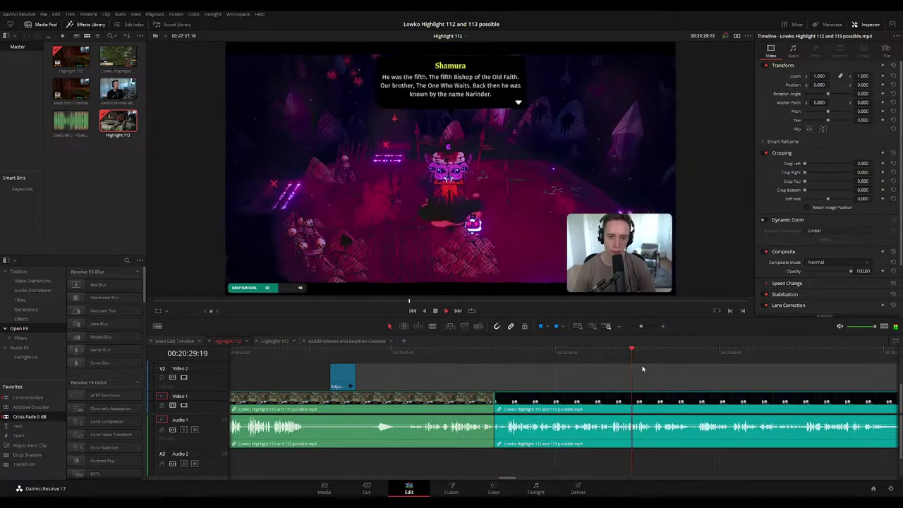
left_click_drag(641, 329, 633, 327)
left_click_drag(593, 354, 477, 365)
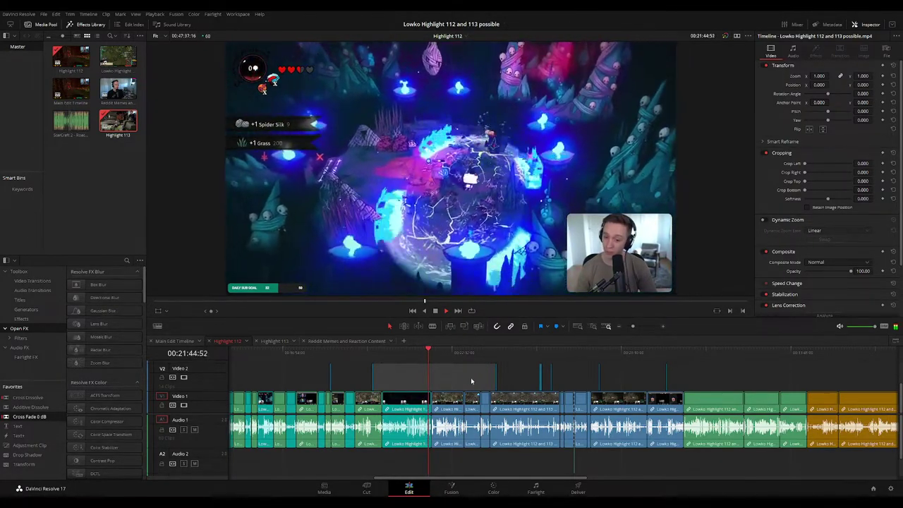
scroll(477, 382, "up", 3)
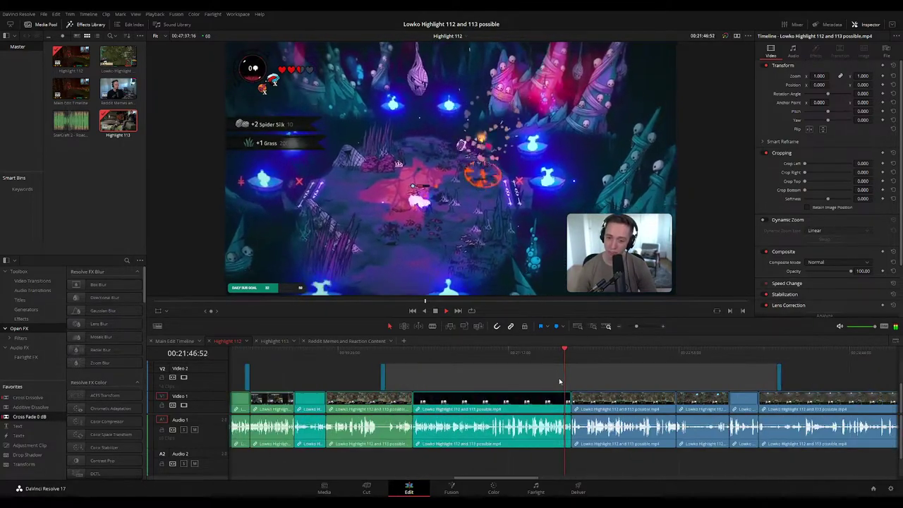
scroll(633, 383, "down", 2)
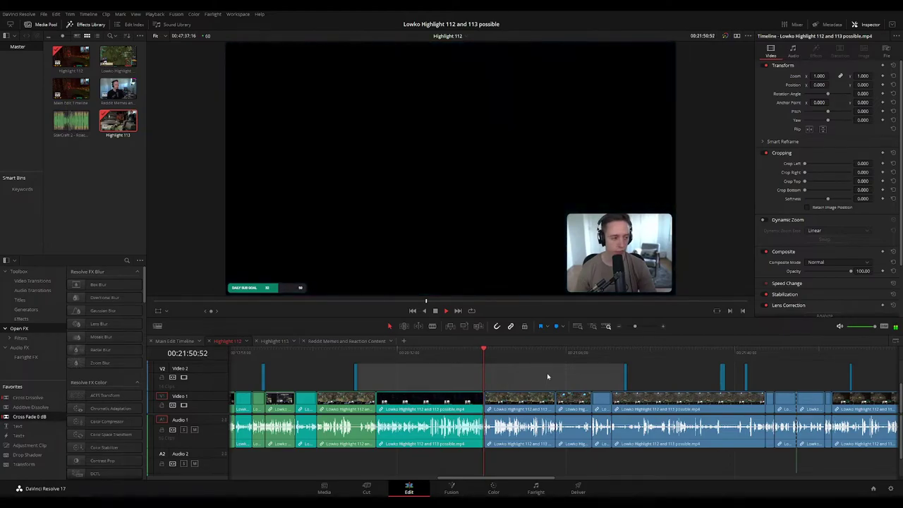
Review the blue StarCraft clips from about 00:22:56 to 00:23:48, checking the cuts between them
left_click_drag(543, 376, 419, 362)
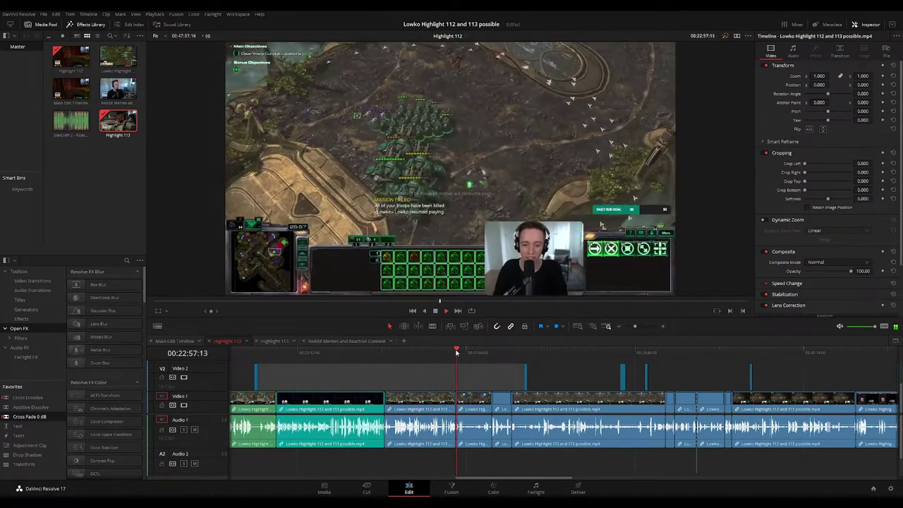
scroll(498, 374, "up", 5)
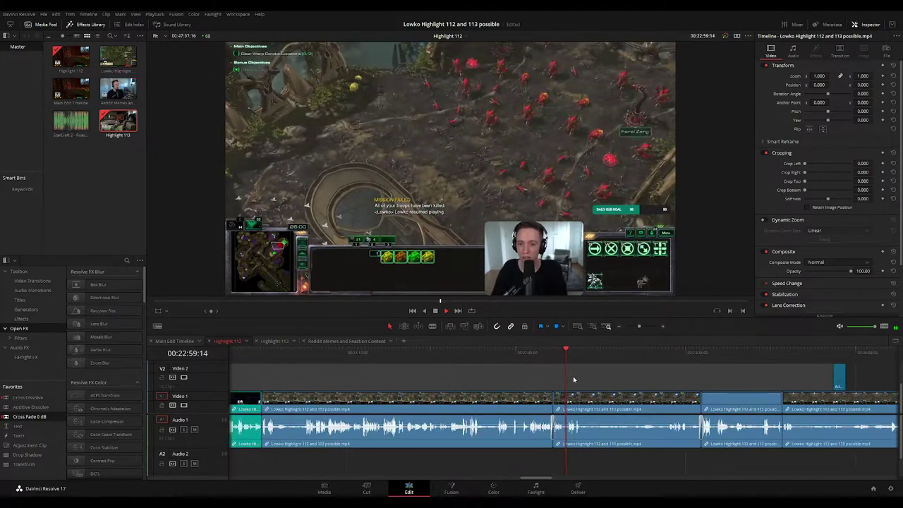
left_click_drag(597, 378, 500, 370)
left_click_drag(584, 353, 612, 349)
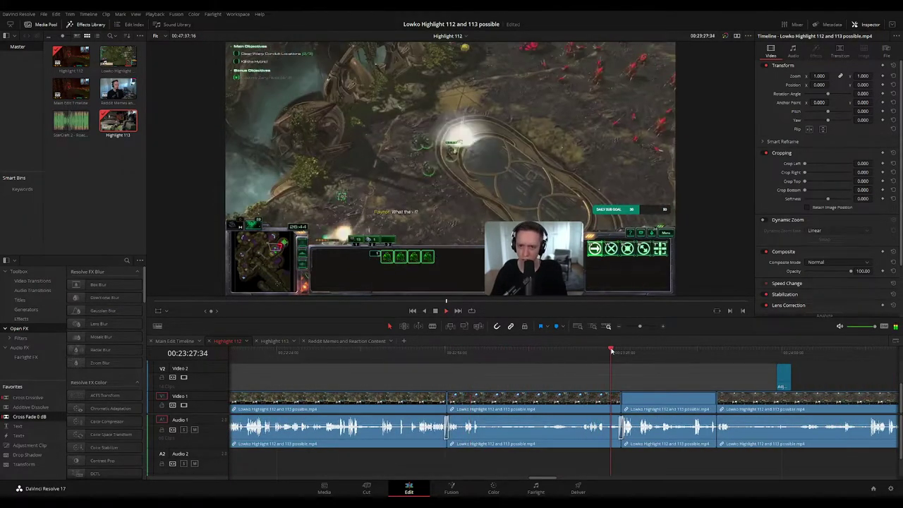
left_click_drag(658, 369, 562, 362)
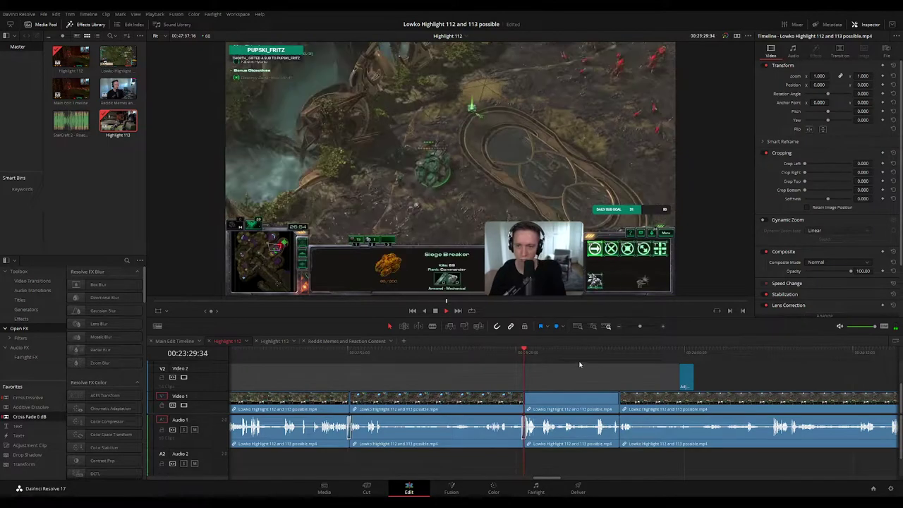
left_click(338, 354)
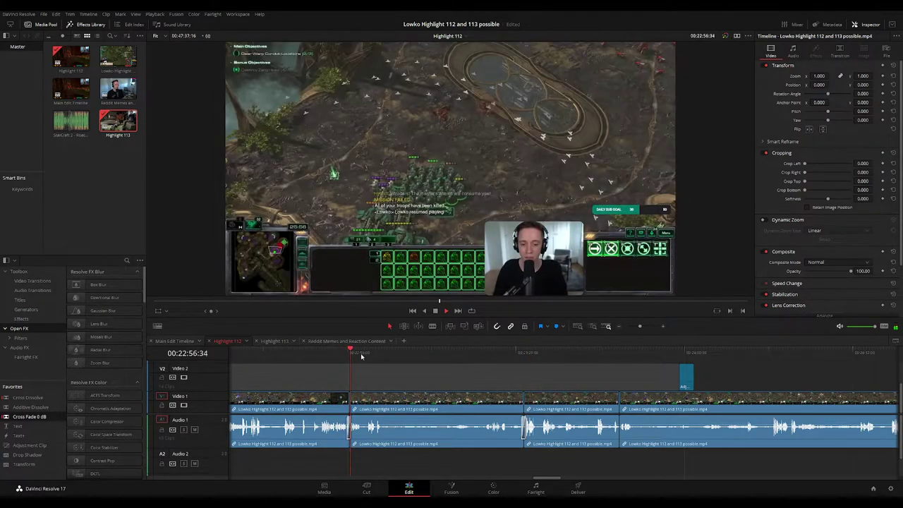
left_click(379, 352)
left_click_drag(380, 353, 604, 353)
scroll(474, 363, "right", 3)
left_click(450, 353)
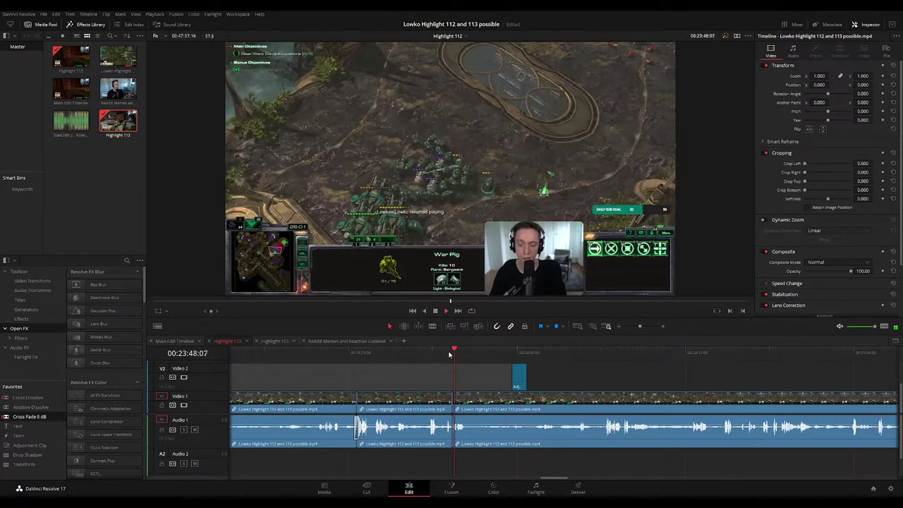
scroll(620, 379, "down", 6)
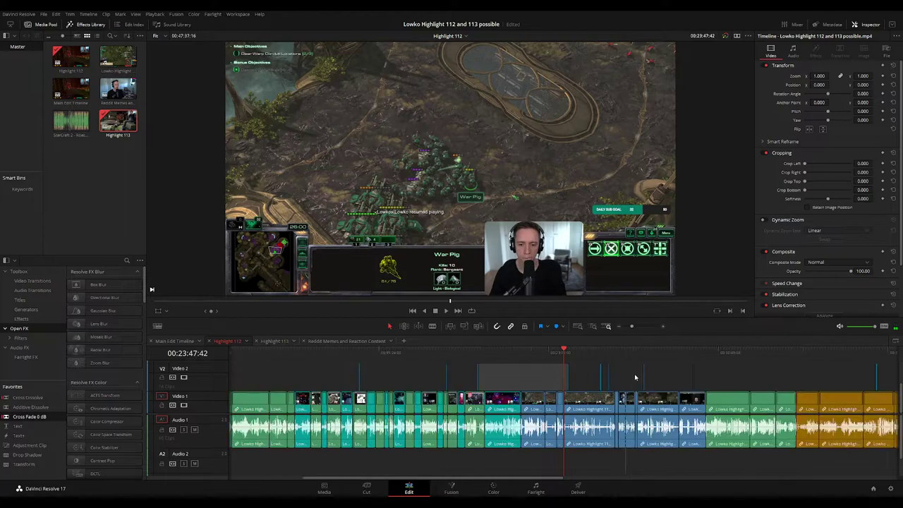
scroll(620, 379, "up", 4)
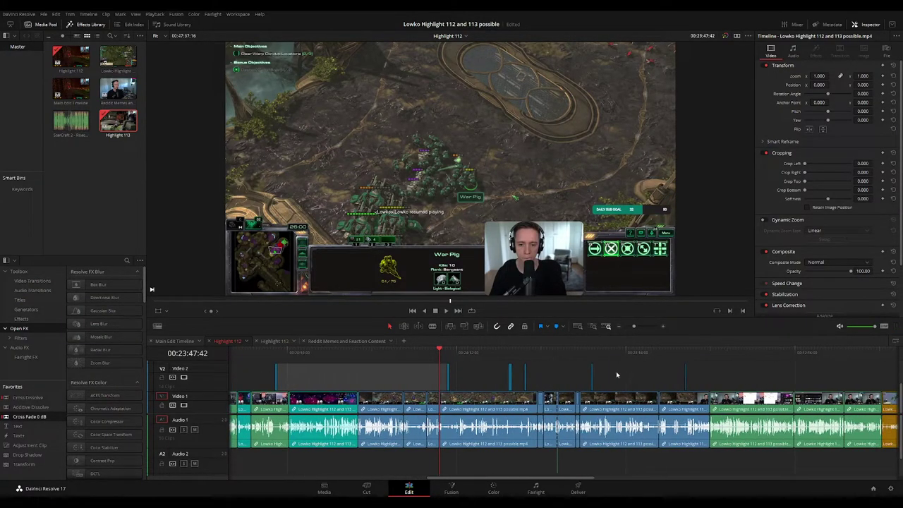
left_click_drag(698, 372, 460, 469)
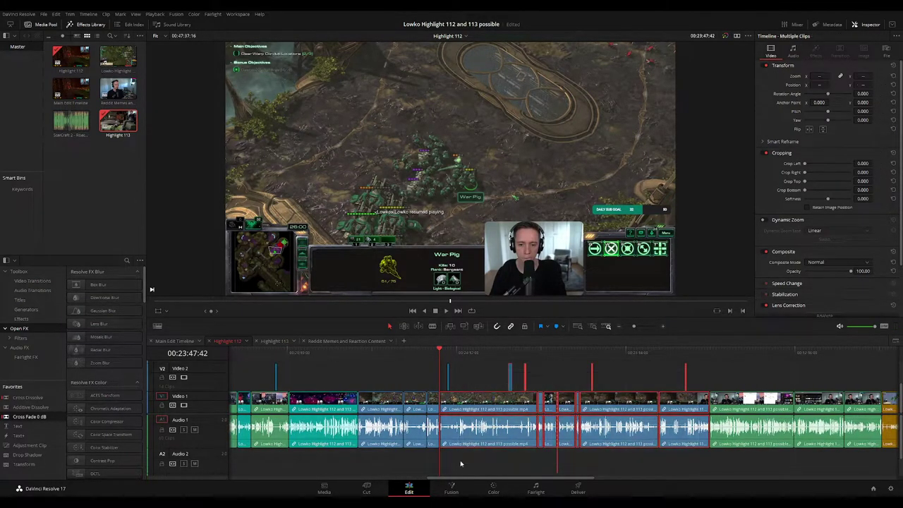
left_click(477, 377)
left_click_drag(534, 372, 446, 414)
left_click(569, 369)
Review the blue StarCraft clips between the loading screen at 00:26:08 and the failed-mission clip near 00:22:57
left_click(537, 352)
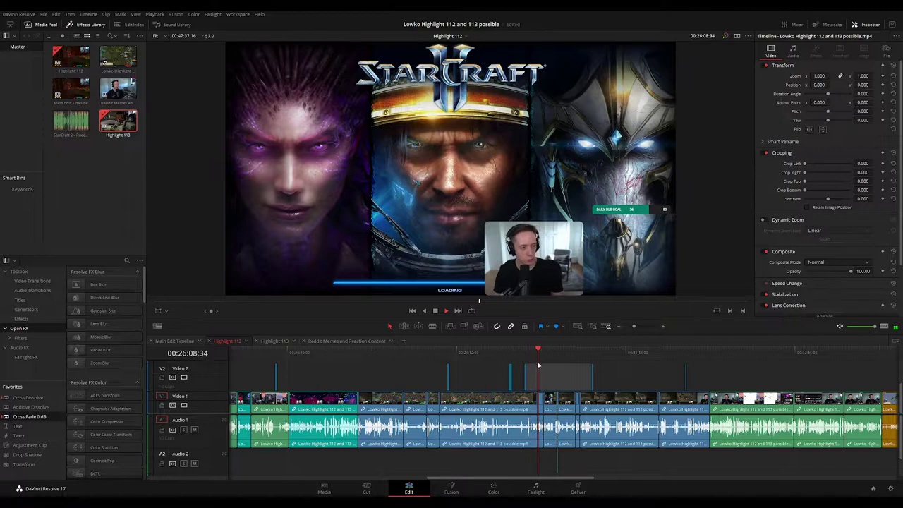
scroll(530, 364, "up", 3)
left_click(299, 354)
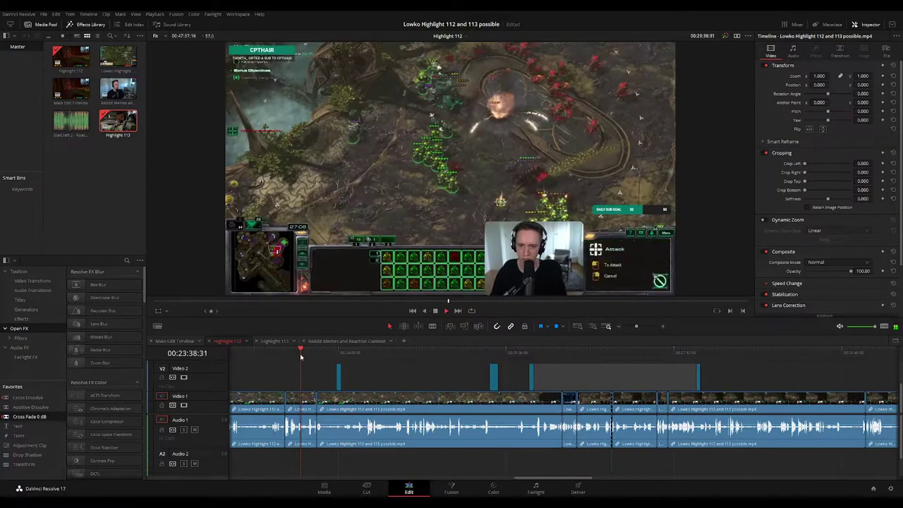
scroll(377, 371, "left", 2)
left_click(398, 350)
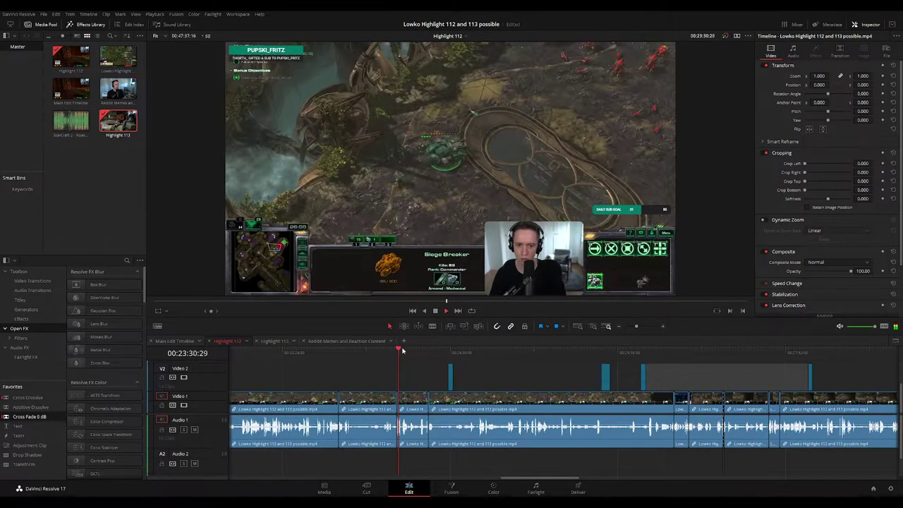
left_click(341, 350)
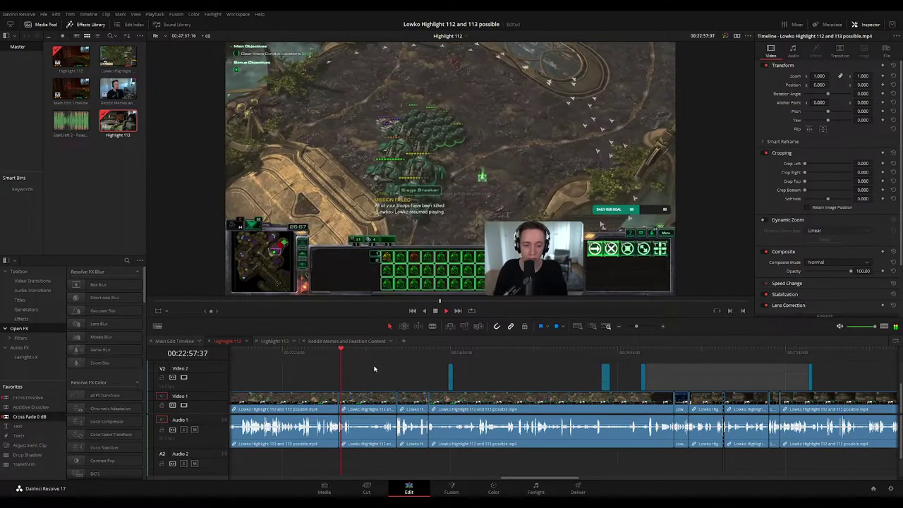
scroll(373, 368, "left", 2)
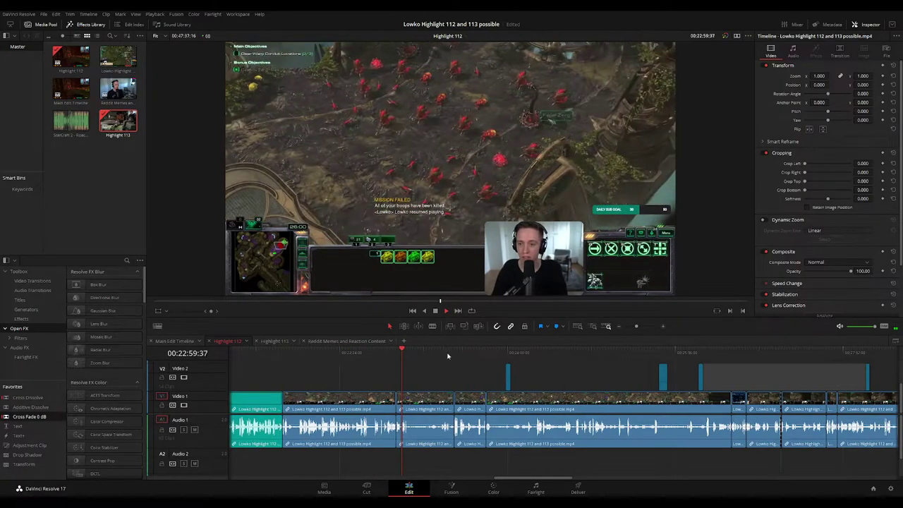
left_click(443, 352)
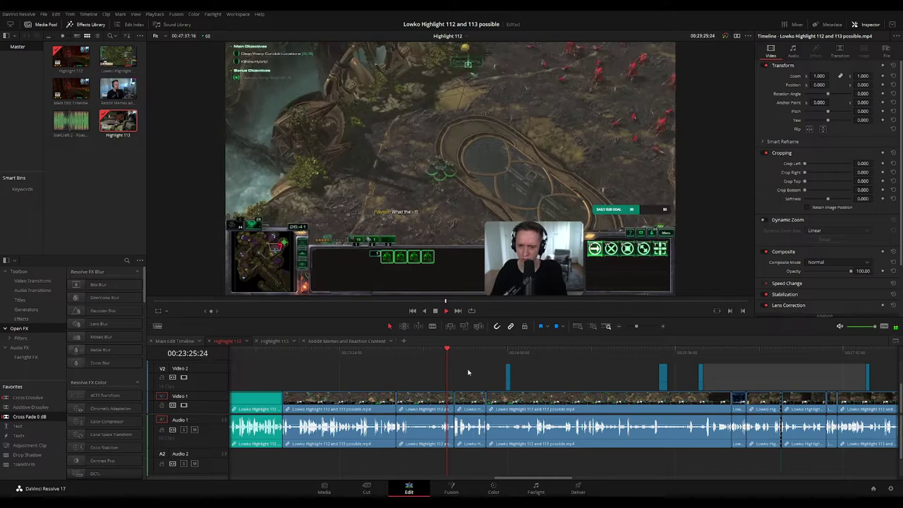
Check the cut into the long blue clip around 00:23:47 and the adjustment clips placed above it
left_click_drag(385, 376, 415, 369)
scroll(528, 377, "down", 1)
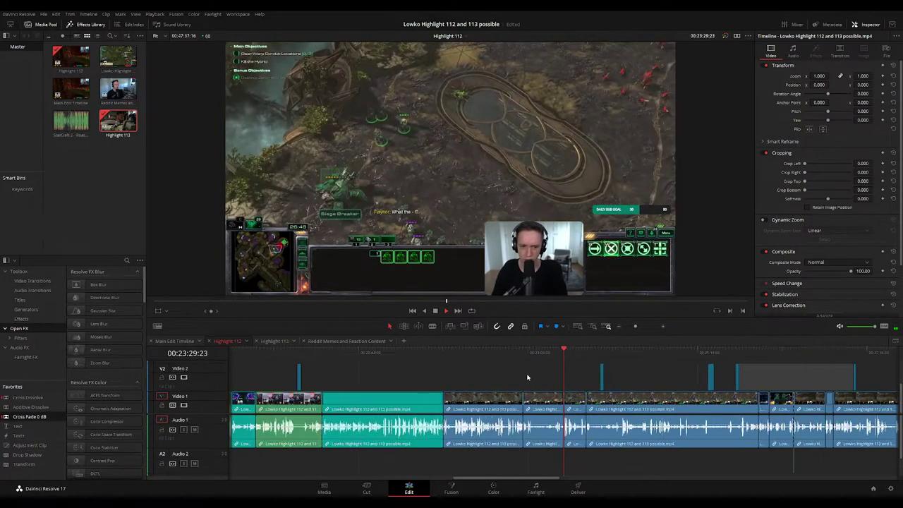
scroll(562, 379, "up", 4)
left_click_drag(615, 378, 483, 366)
left_click(516, 352)
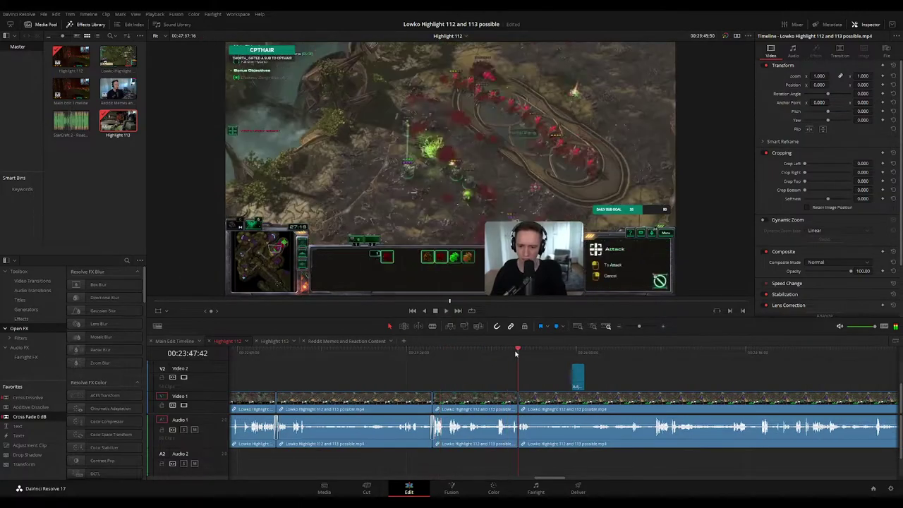
scroll(532, 372, "right", 3)
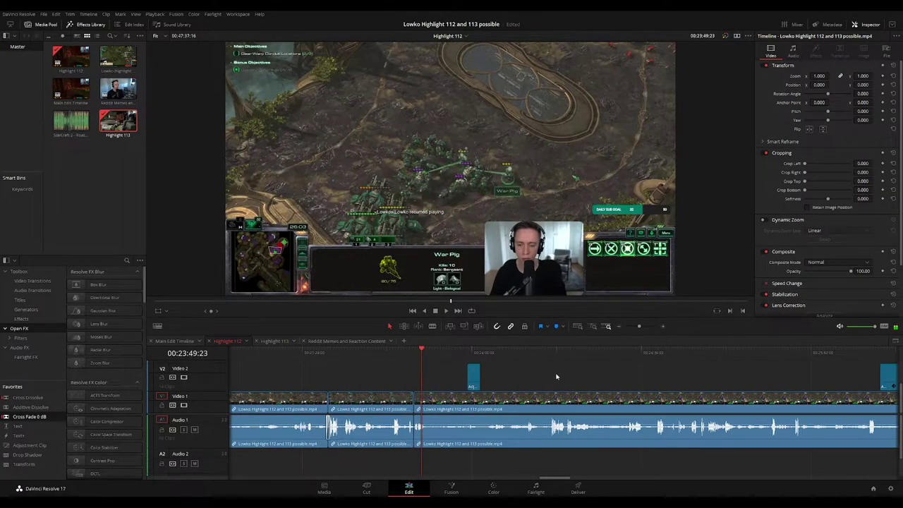
scroll(591, 372, "down", 3)
scroll(584, 374, "right", 3)
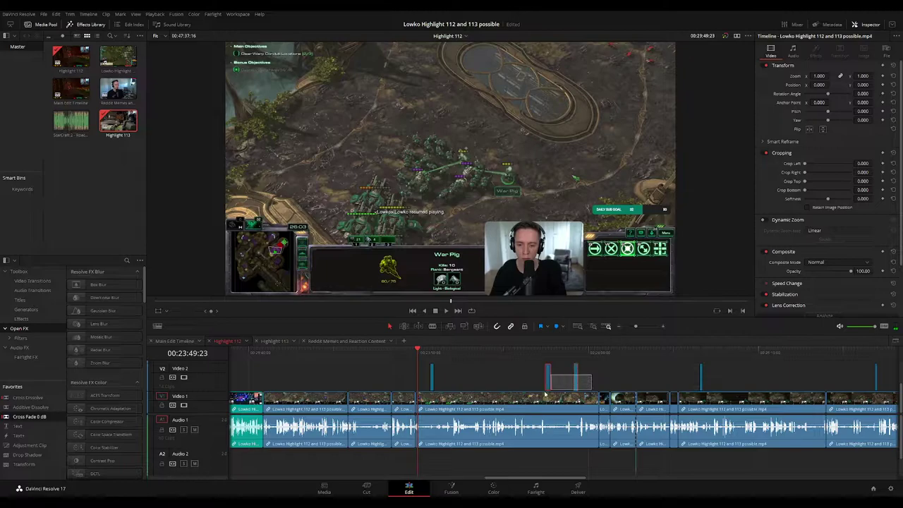
Try to move the long blue clip onto Video 2 above the preceding blue clips
left_click(446, 410)
left_click_drag(446, 410, 274, 381)
left_click(486, 382)
scroll(403, 367, "right", 3)
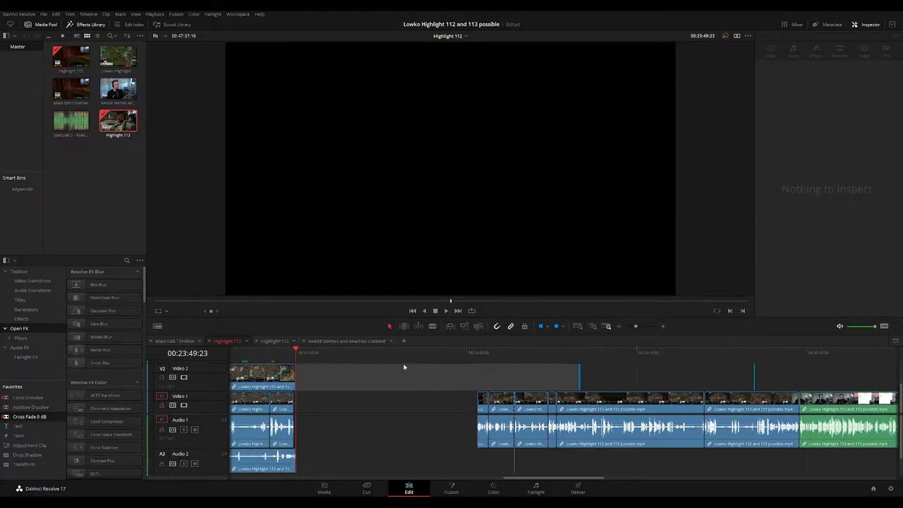
Review the green reaction clips behind the blue section, from about 00:32:15 to 00:33:27
left_click(792, 352)
key("space")
scroll(765, 378, "right", 3)
left_click_drag(655, 355, 701, 356)
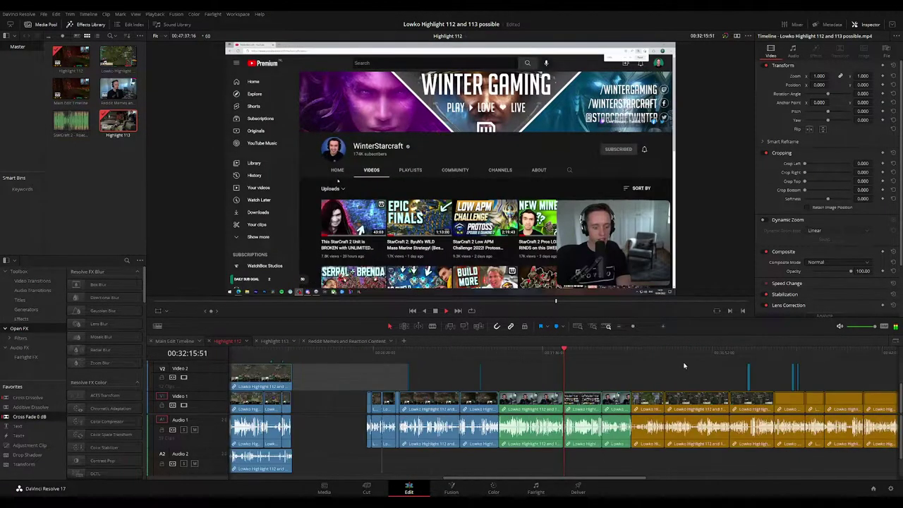
scroll(503, 369, "left", 3)
key("space")
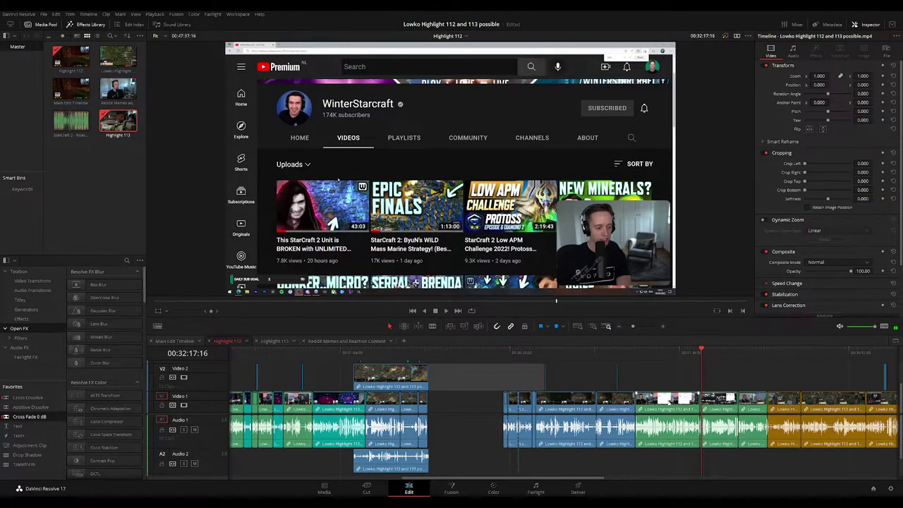
left_click(736, 354)
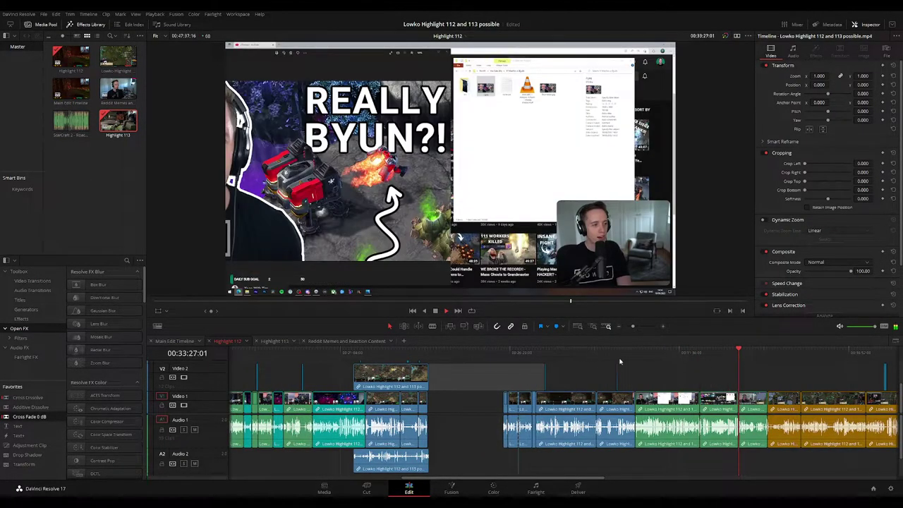
Undo the long blue clip's move to Video 2 and recheck the loading-screen clip at 00:26:08
key("ctrl+z")
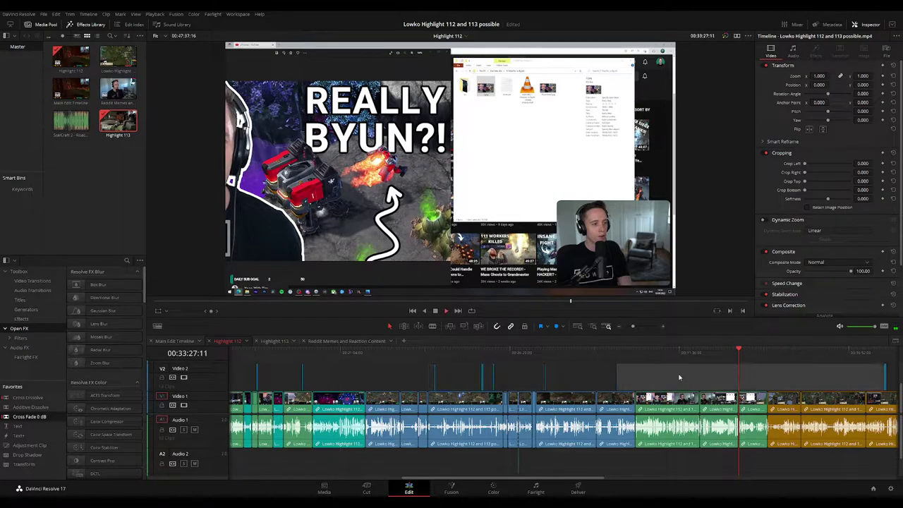
scroll(564, 368, "right", 3)
left_click(395, 353)
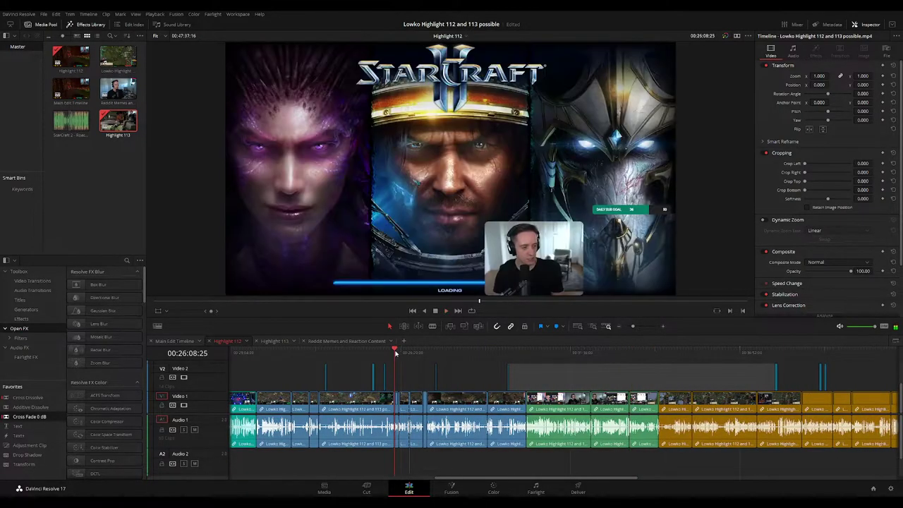
Compare the first orange gameplay clip, from about 00:34:20 to 00:35:07, with the first green reaction clip near 00:30:32
left_click(662, 355)
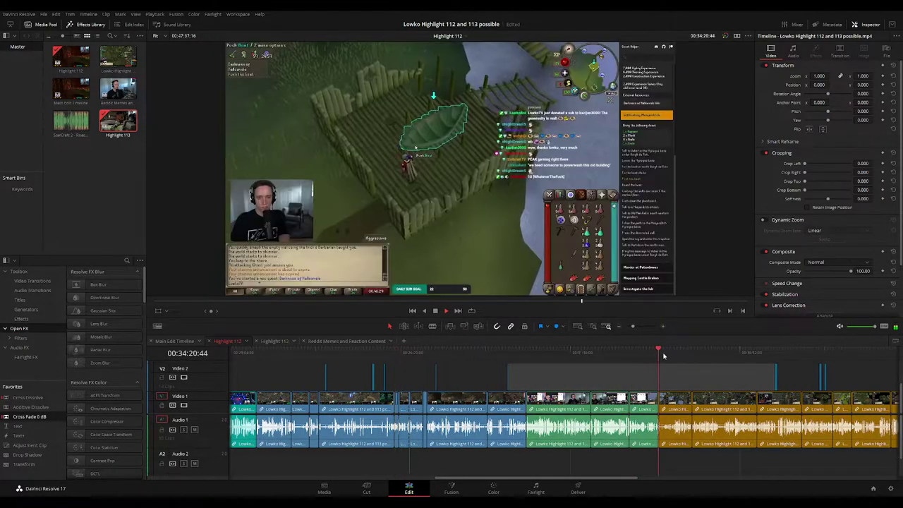
left_click(683, 355)
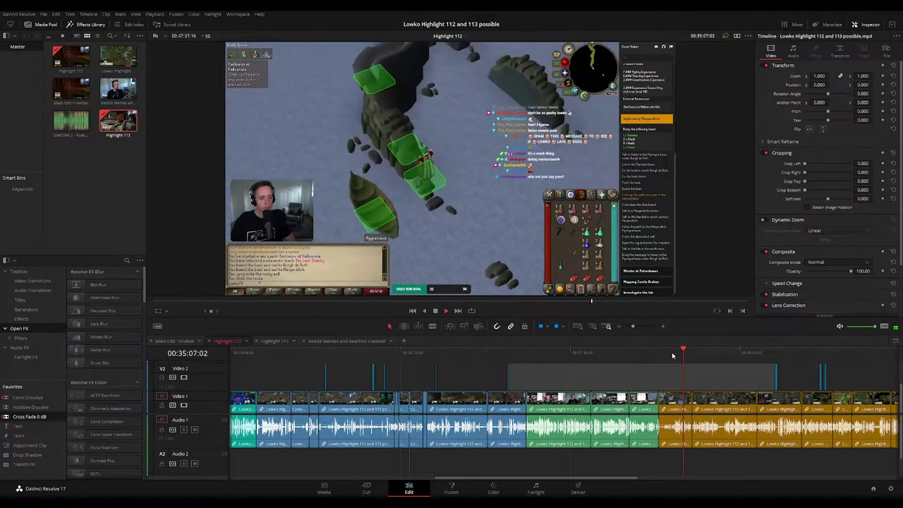
left_click(426, 353)
left_click_drag(426, 353, 536, 353)
key("space")
left_click_drag(626, 379, 480, 364)
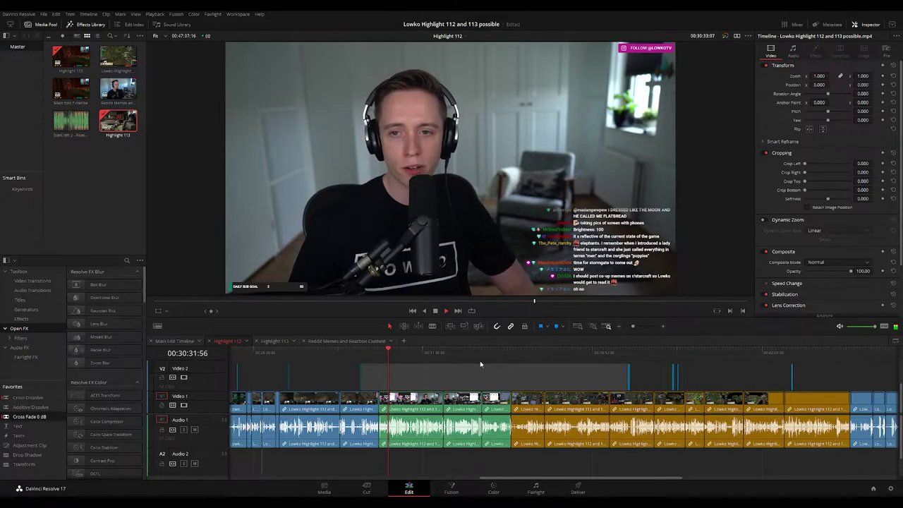
left_click_drag(535, 378, 469, 365)
scroll(465, 359, "left", 3)
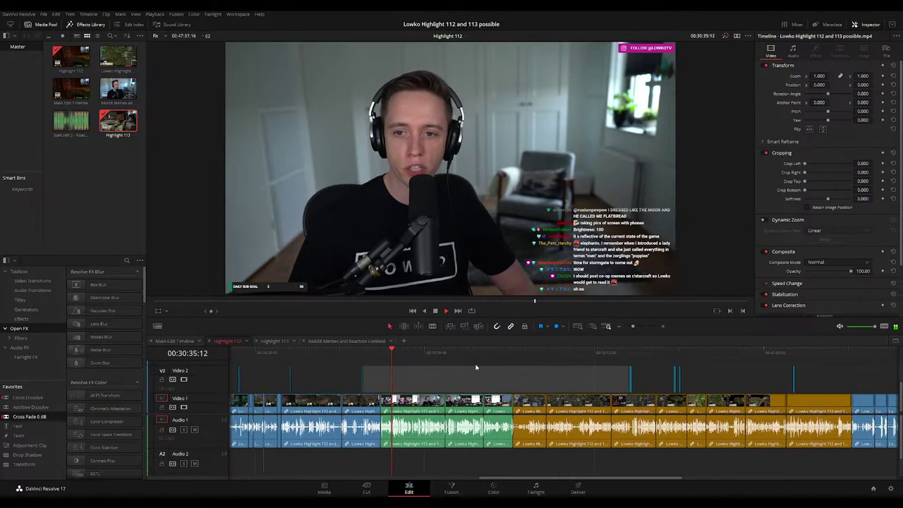
Skim through the orange gameplay clips from about 00:35:07 to the start of the last blue clips near 00:44:53
left_click(512, 351)
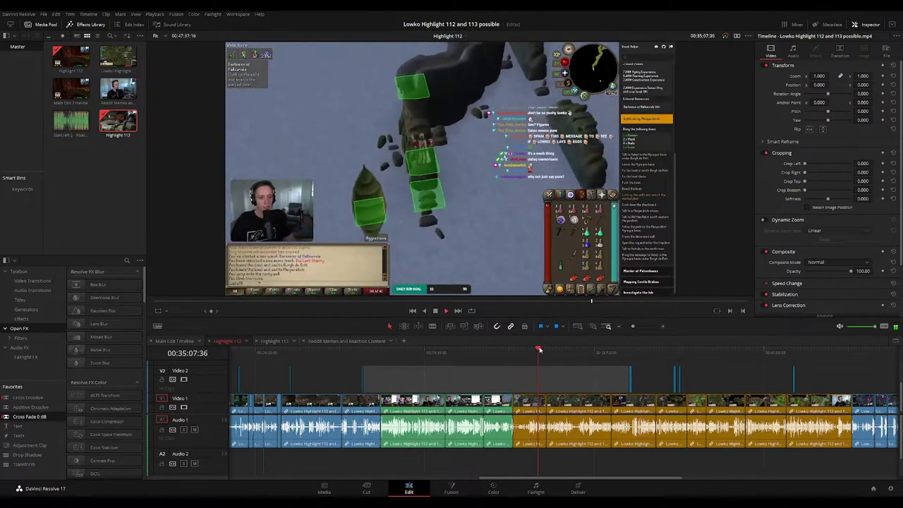
scroll(522, 375, "right", 2)
scroll(511, 372, "right", 1)
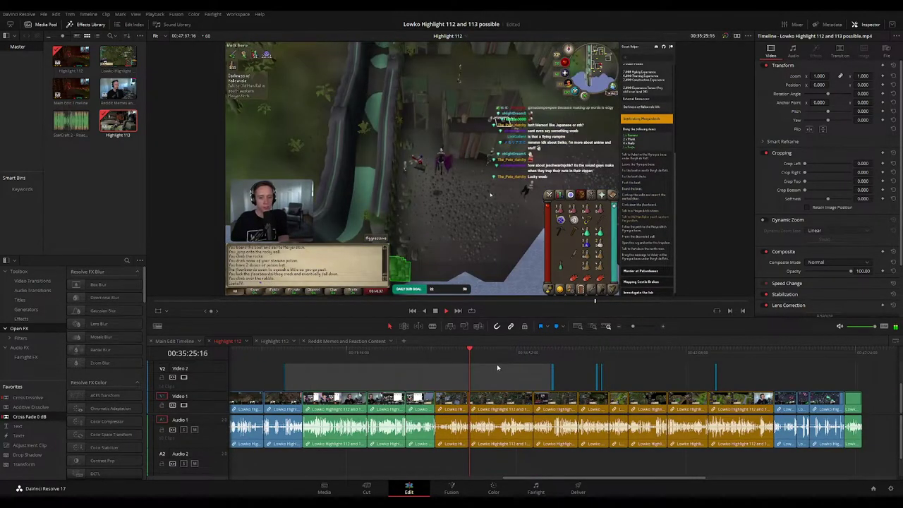
left_click_drag(482, 354, 775, 362)
scroll(673, 365, "right", 8)
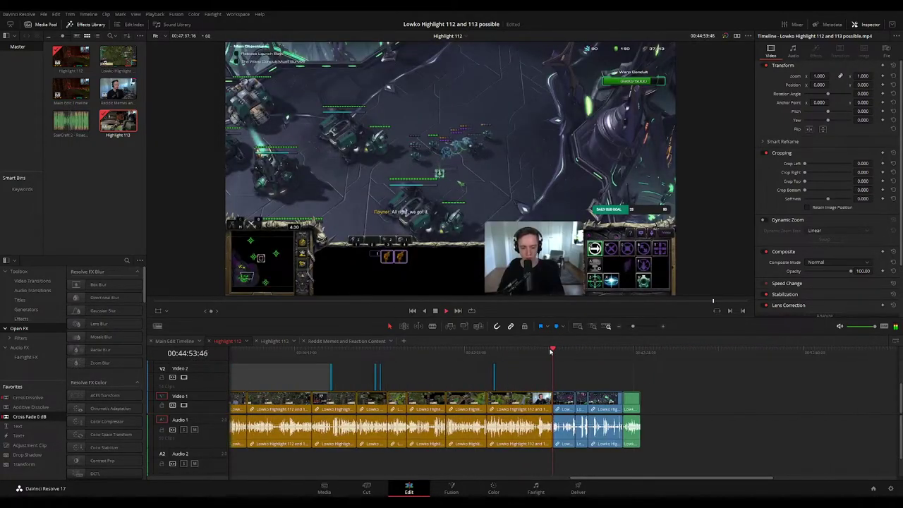
Review the last blue clips and the closing green clip through to the end of the timeline at 00:47:37:16
left_click(576, 349)
left_click_drag(576, 349, 620, 352)
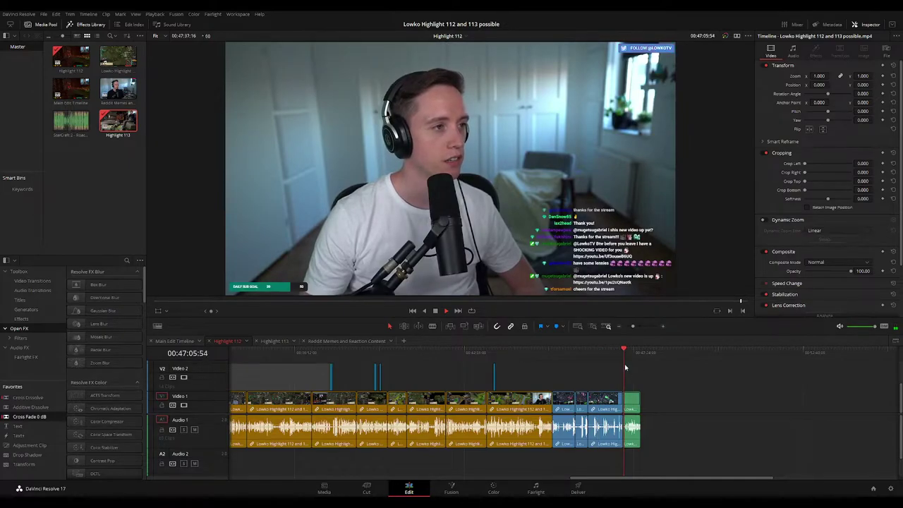
scroll(625, 368, "down", 5)
scroll(586, 379, "up", 4)
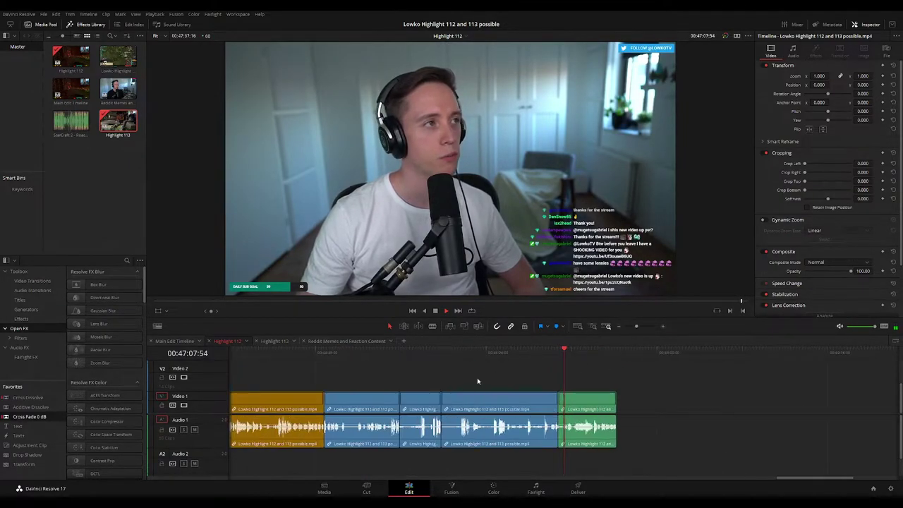
scroll(628, 331, "down", 5)
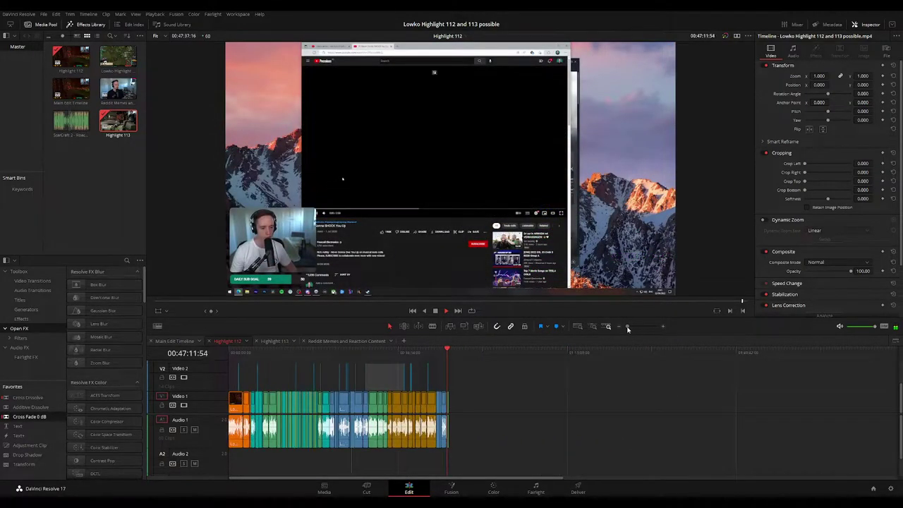
left_click_drag(627, 329, 638, 327)
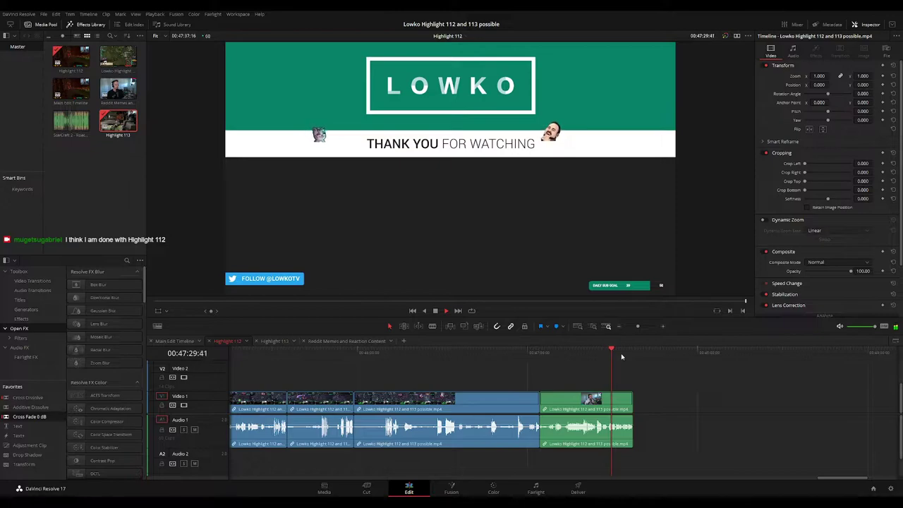
left_click_drag(621, 357, 667, 386)
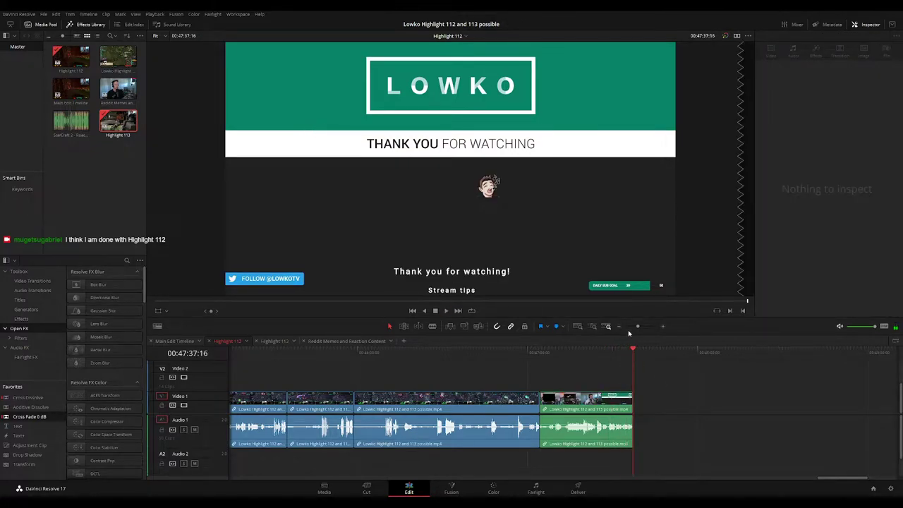
Add an audio fade-out of about one second to the end of the last green clip and preview it
left_click_drag(636, 326, 647, 327)
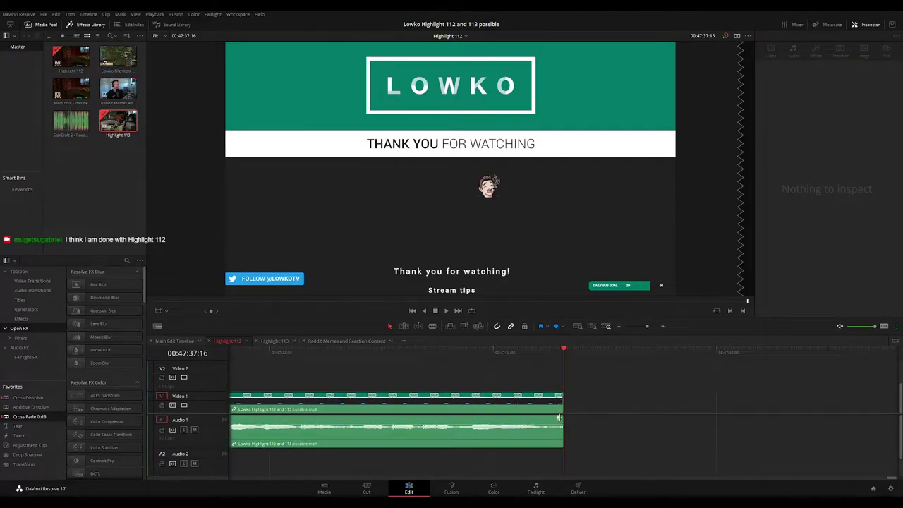
left_click_drag(531, 416, 495, 416)
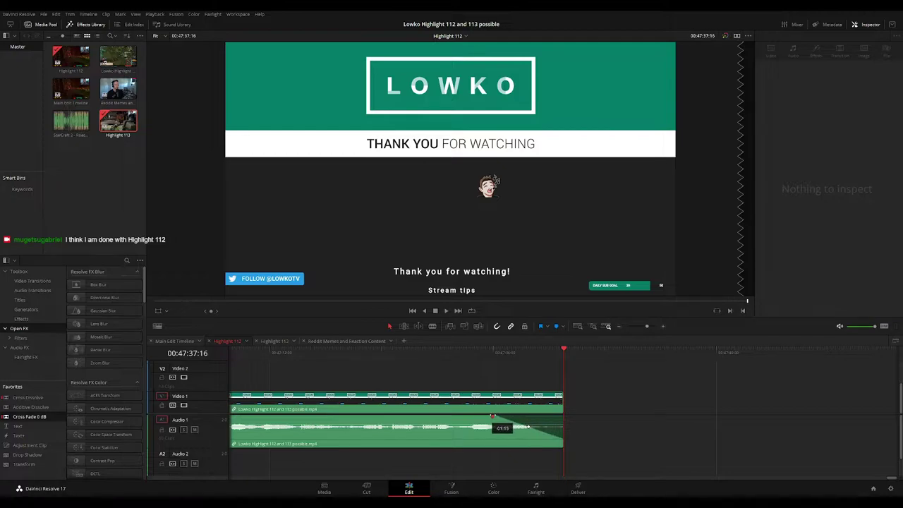
left_click(488, 355)
key("space")
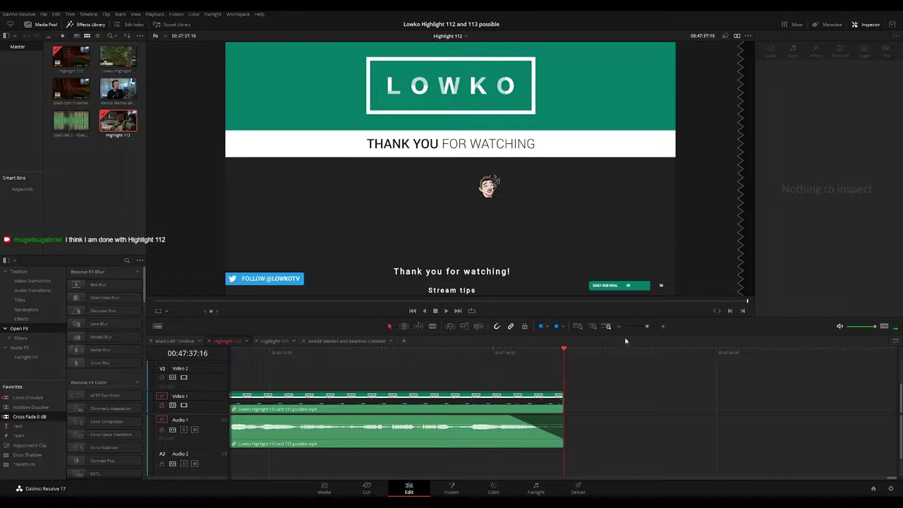
Open the Highlight 113 timeline and review its opening orange and yellow clips up to about 00:03:37
left_click_drag(647, 326, 625, 327)
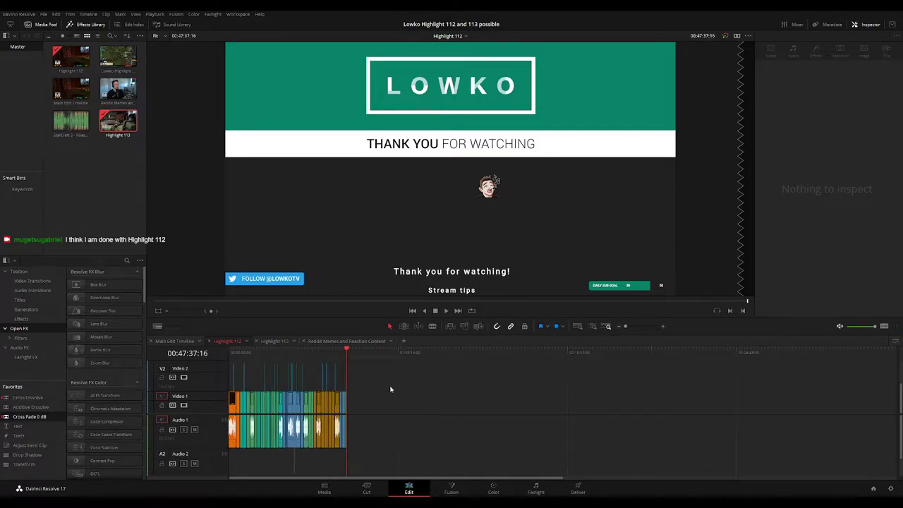
left_click(277, 341)
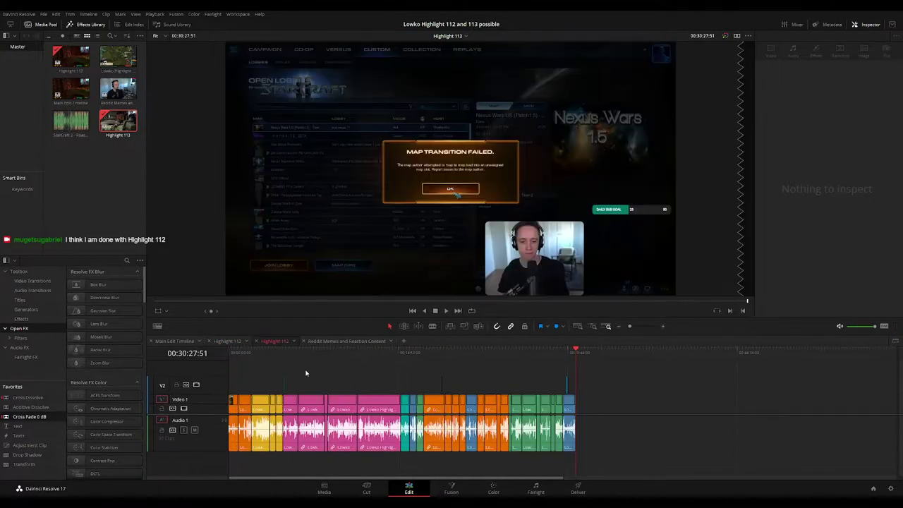
key("Home")
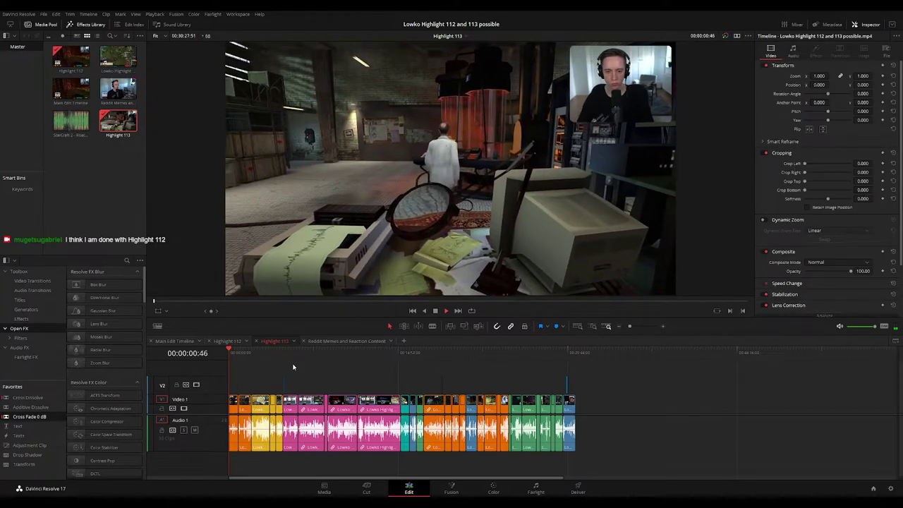
scroll(310, 371, "up", 8)
left_click_drag(359, 350, 488, 356)
scroll(533, 379, "down", 2)
left_click(561, 354)
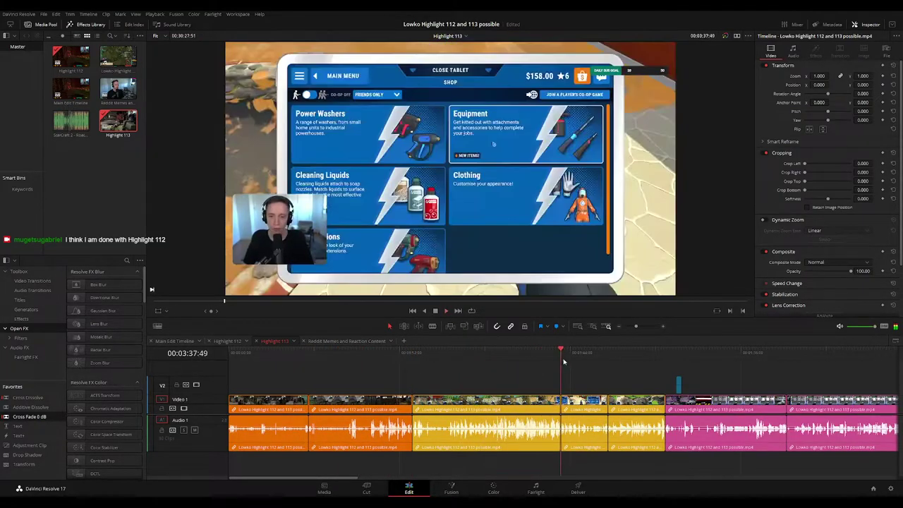
Swap the second orange clip with the long yellow clip so the yellow one comes first, and preview the new cuts
mouse_move(361, 405)
left_mouse_down()
mouse_move(387, 384)
mouse_move(505, 382)
mouse_move(364, 400)
left_mouse_up()
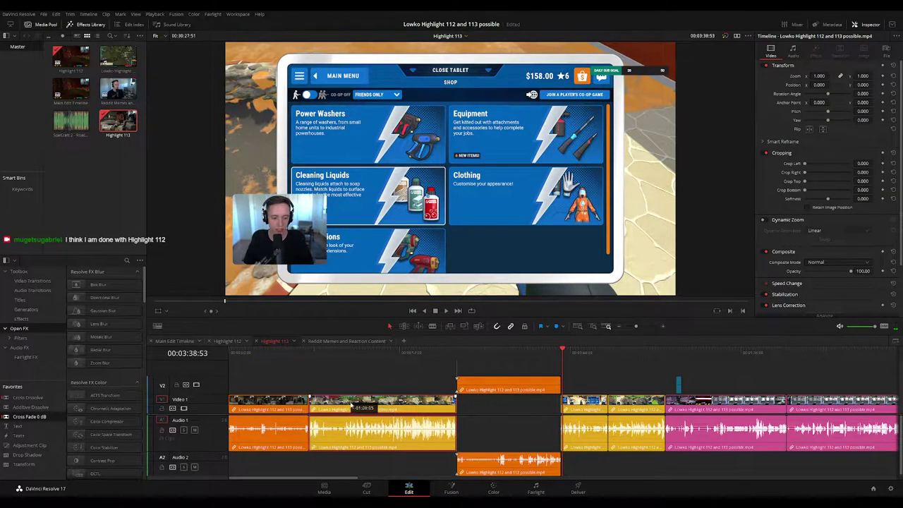
left_click_drag(494, 386, 492, 401)
left_click(486, 385)
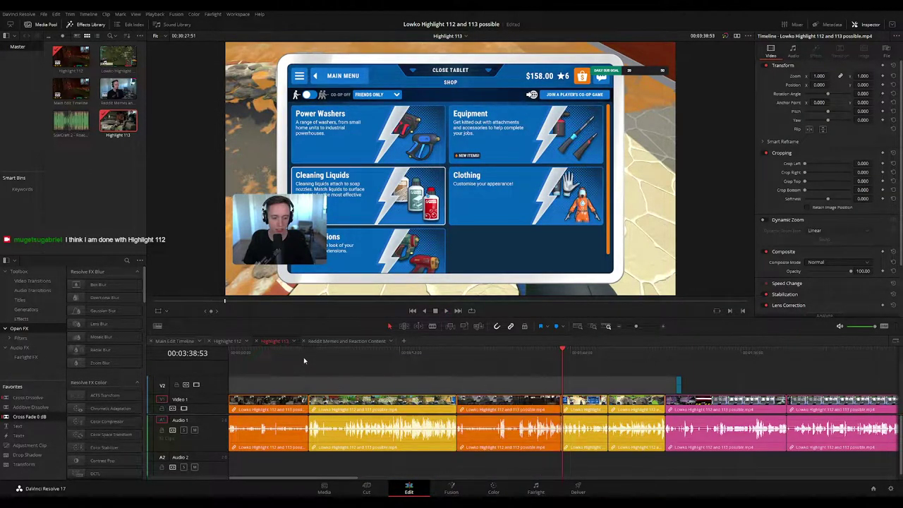
left_click(301, 351)
key("space")
key("space")
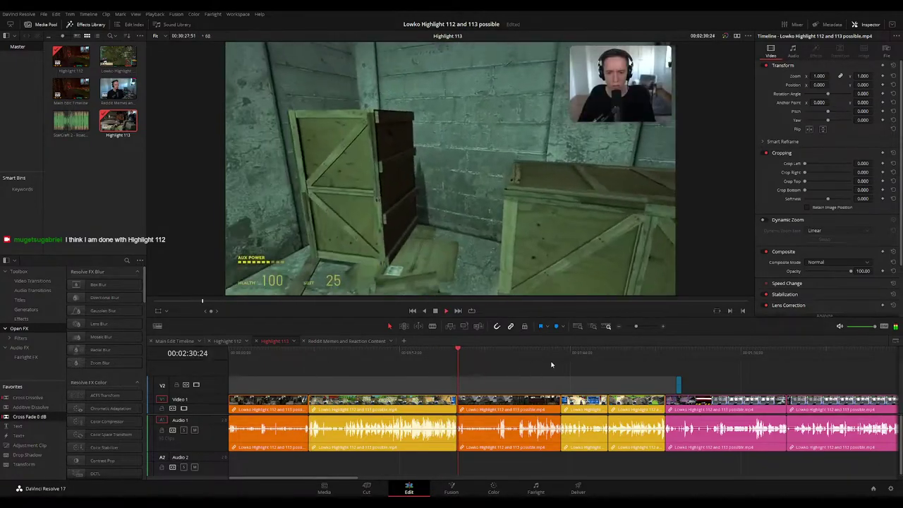
left_click(450, 354)
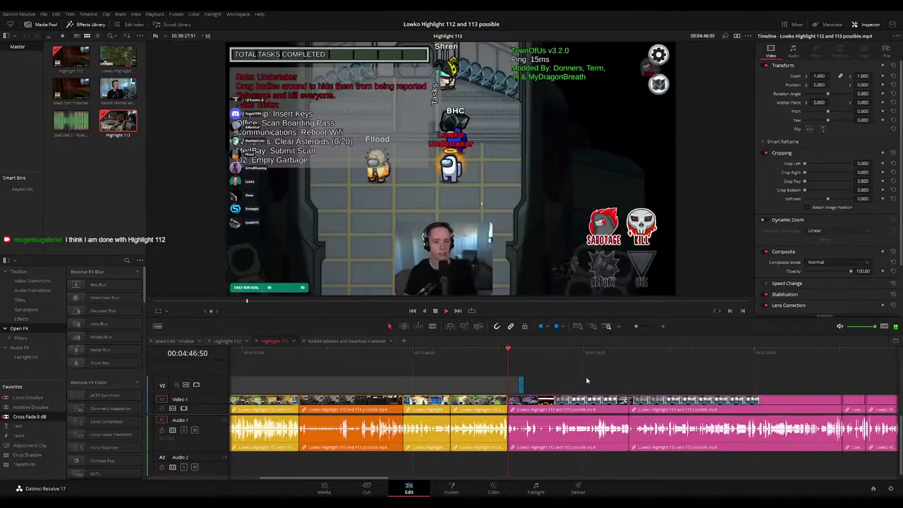
Review the pink, teal, blue and green clips from about 00:04:46 up to the long orange clip at about 00:17:09
scroll(510, 375, "down", 5)
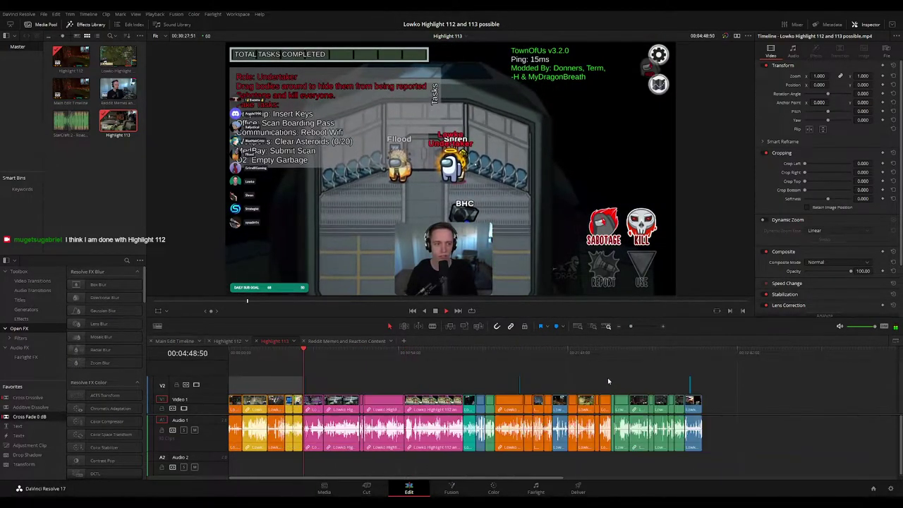
left_click(462, 352)
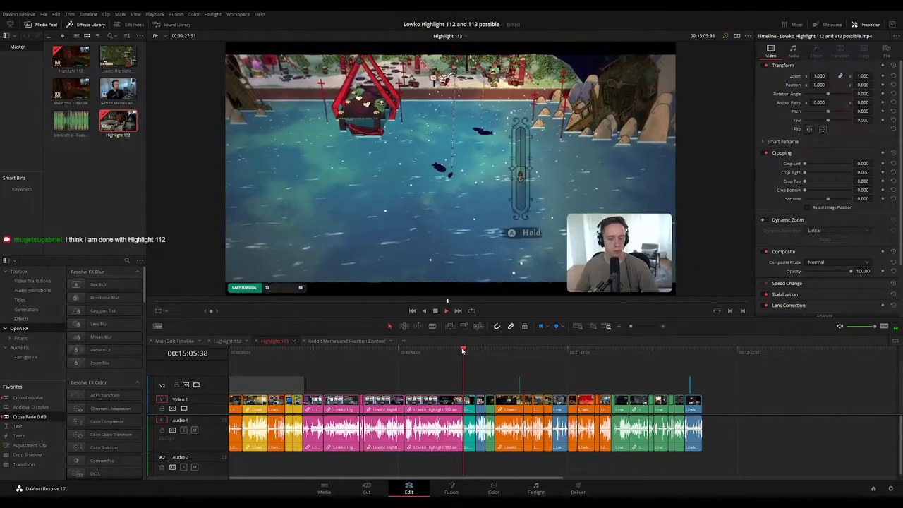
left_click(377, 352)
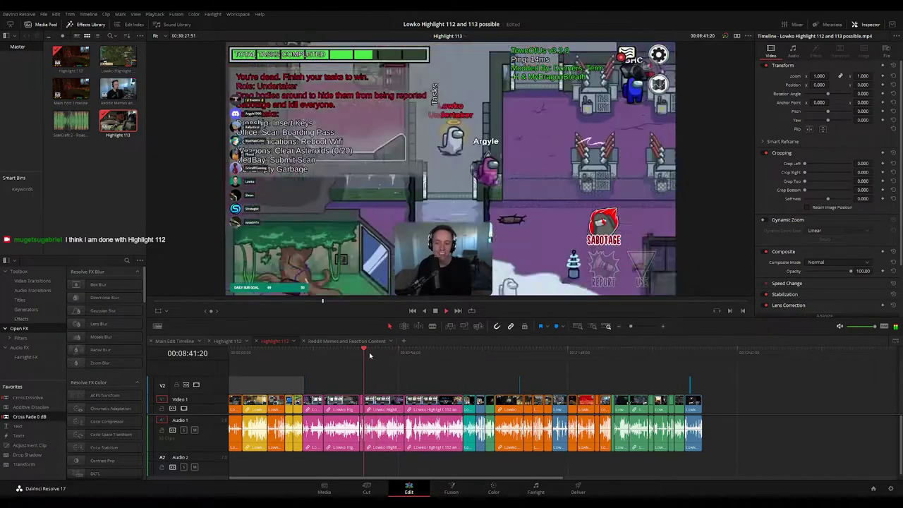
left_click_drag(370, 355, 460, 356)
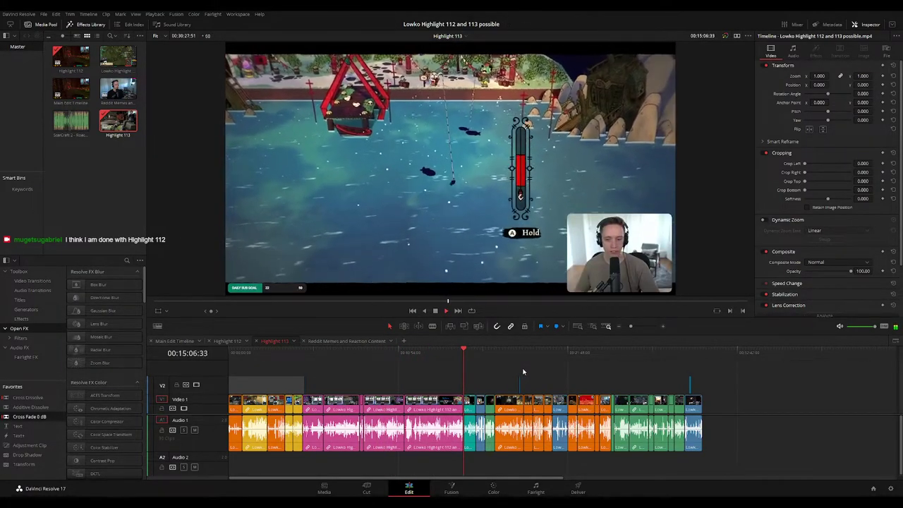
scroll(525, 372, "up", 5)
scroll(530, 365, "right", 3)
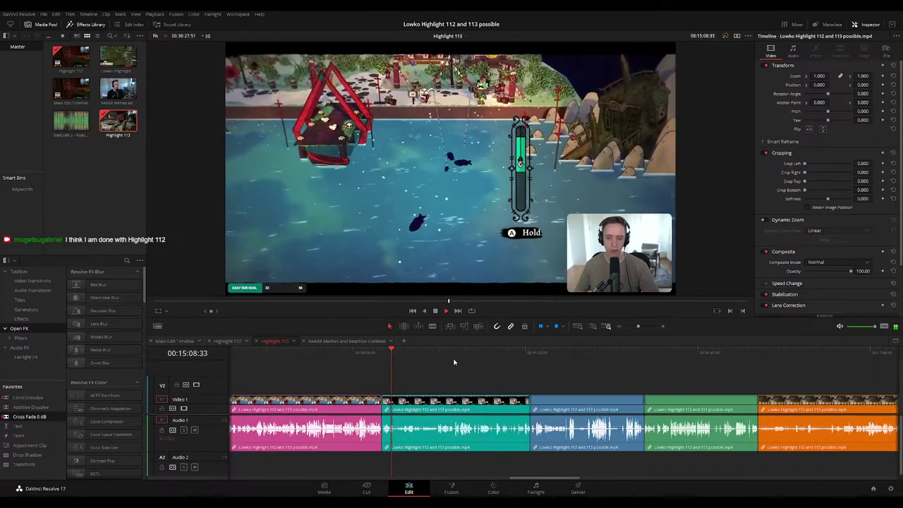
left_click(519, 351)
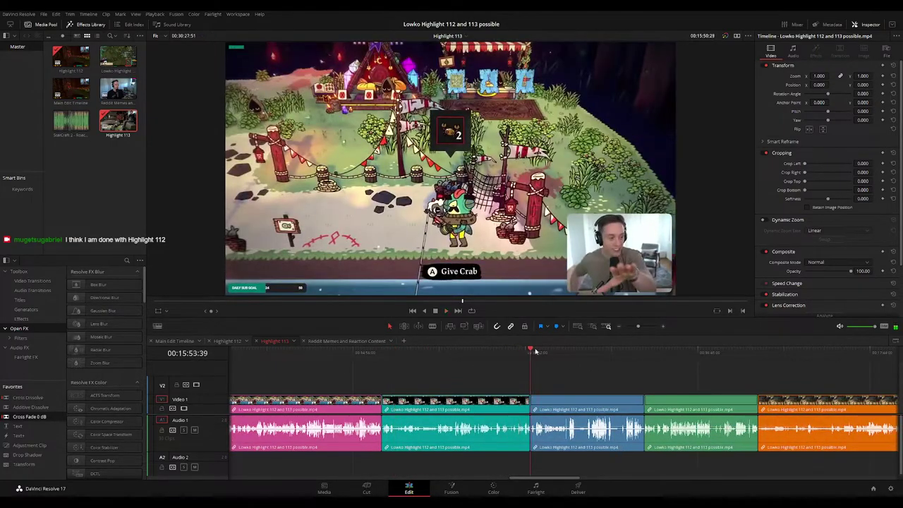
left_click_drag(534, 351, 537, 351)
left_click_drag(593, 373, 463, 363)
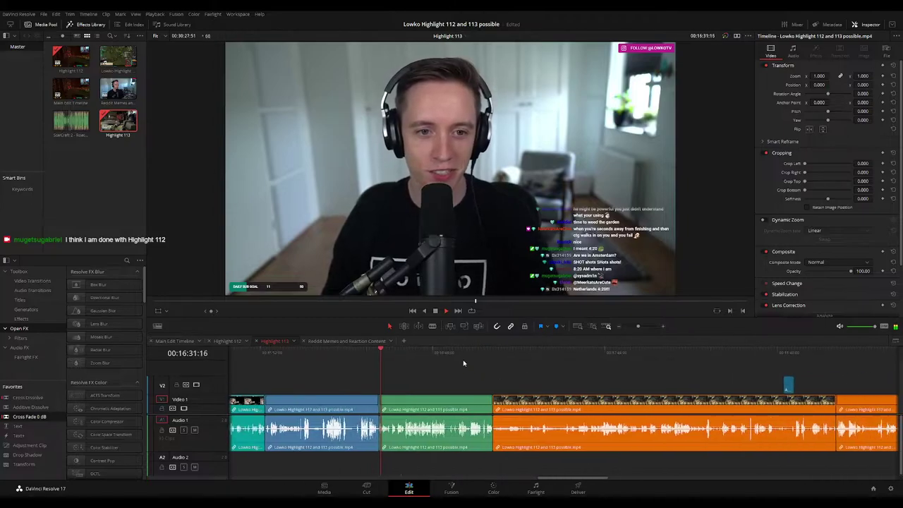
key("Down")
scroll(564, 383, "down", 3)
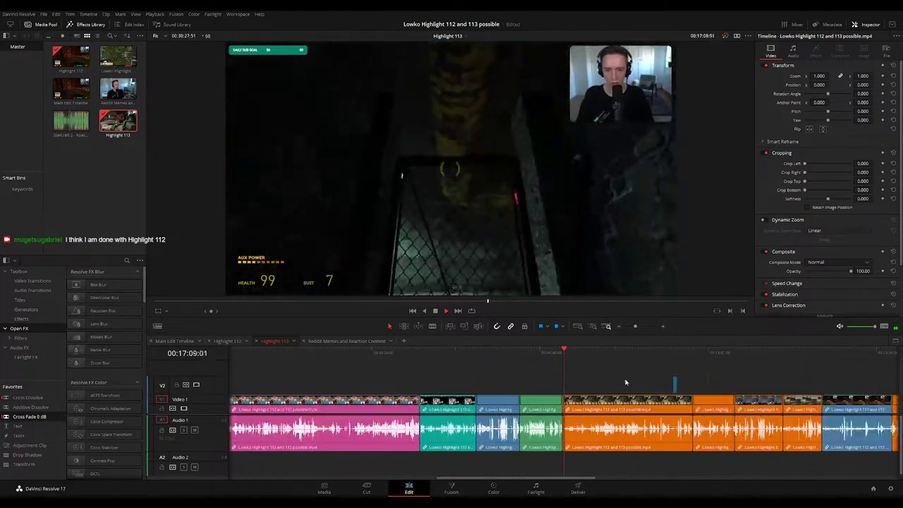
Skim the orange, green and closing blue clips through to the end at 00:30:27:51 and look over the whole timeline
key("Down")
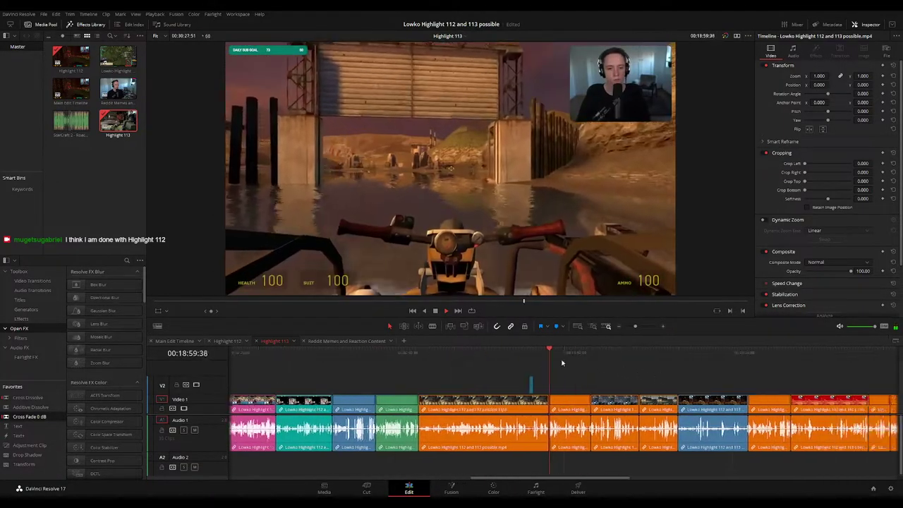
key("Down")
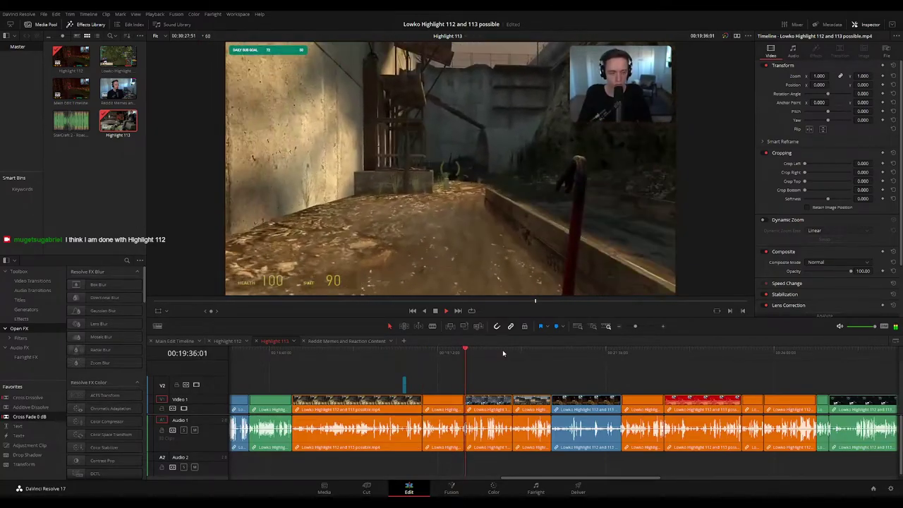
key("Down")
key("Down")
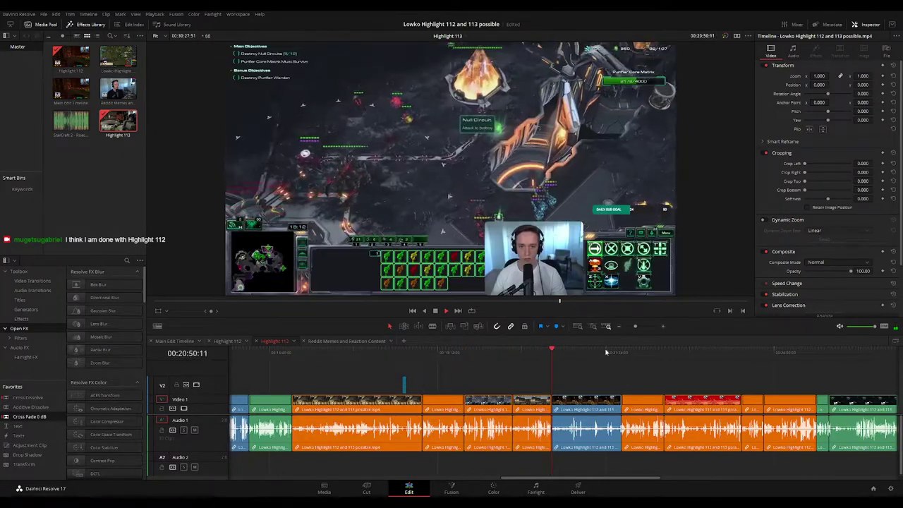
left_click(691, 352)
left_click(804, 353)
scroll(783, 371, "down", 8)
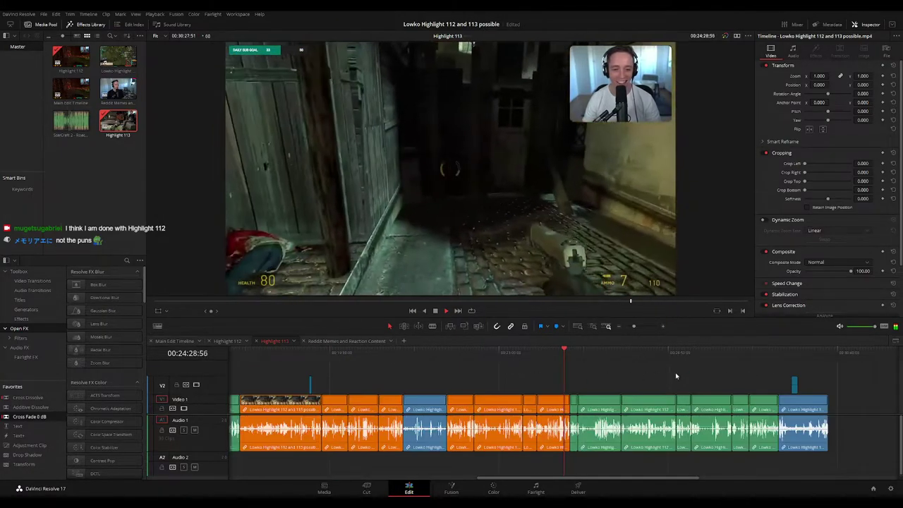
scroll(621, 373, "right", 2)
left_click_drag(534, 357, 552, 356)
left_click(623, 356)
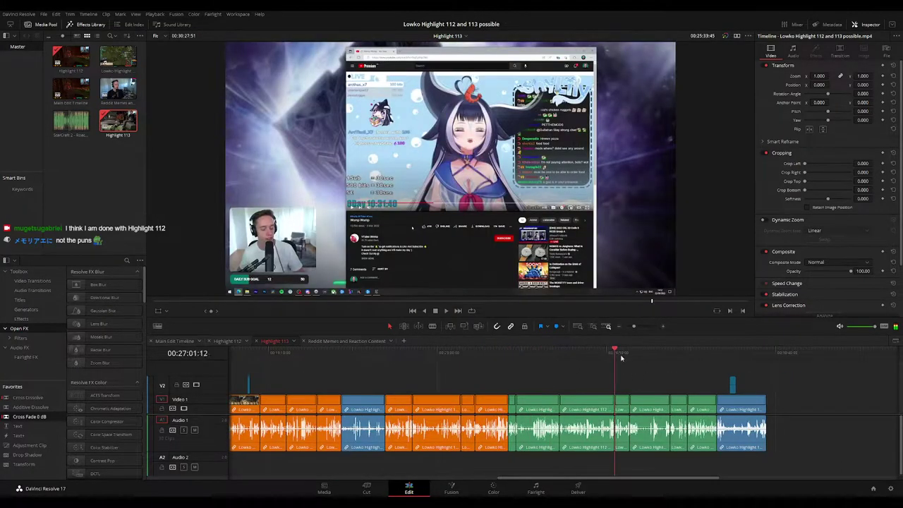
left_click_drag(643, 359, 765, 365)
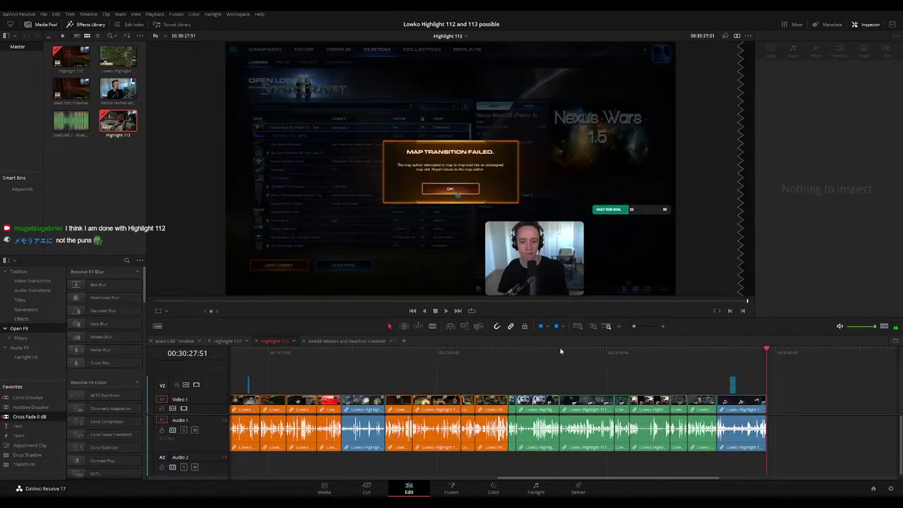
left_click_drag(633, 327, 624, 326)
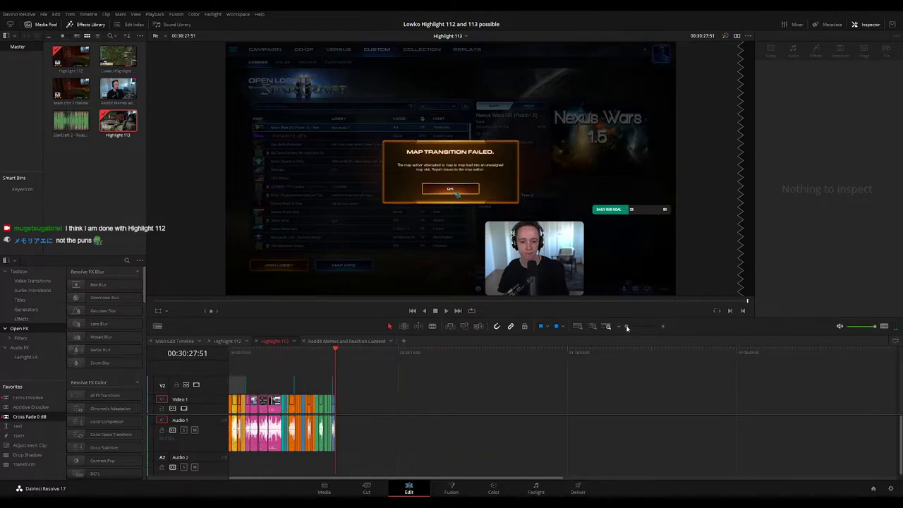
left_click(321, 355)
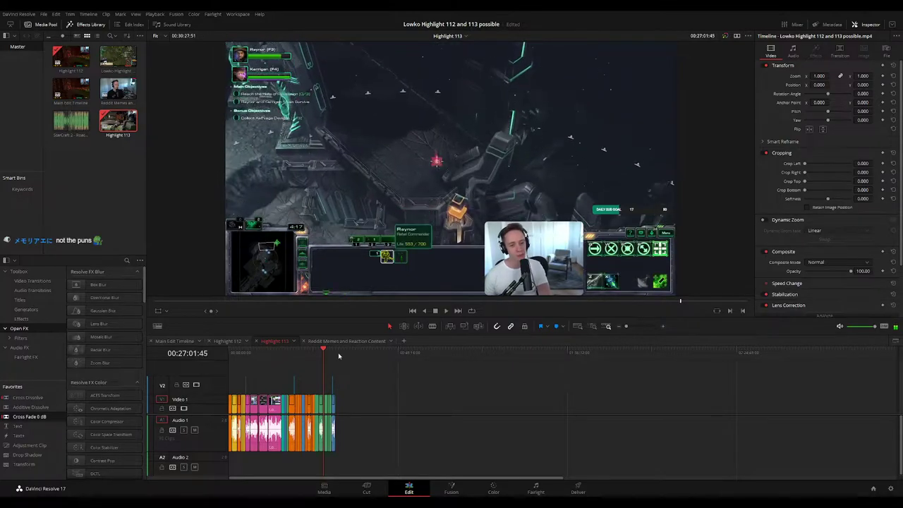
left_click(338, 355)
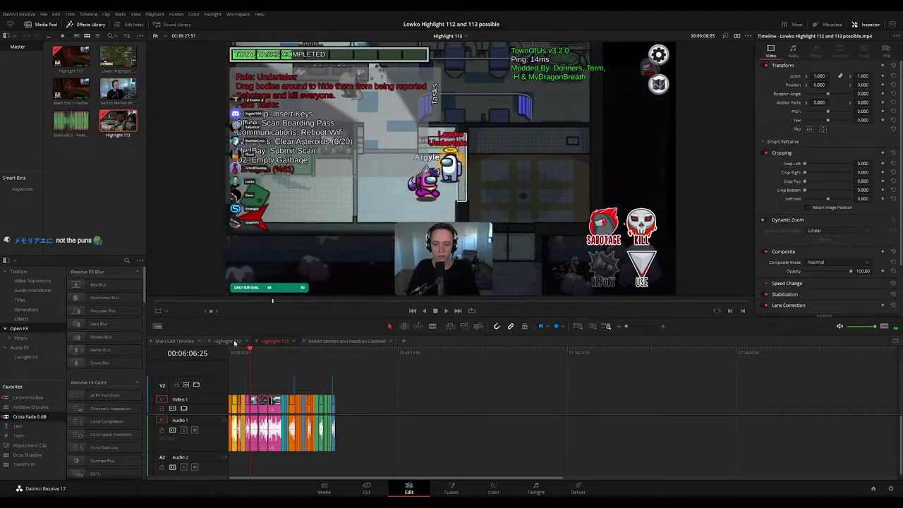
Reopen the Highlight 112 timeline and spot-check clips around 00:33:26, 00:20:12 and 00:18:05, plus its overall clip layout
left_click(228, 341)
left_click(312, 352)
scroll(388, 381, "up", 3)
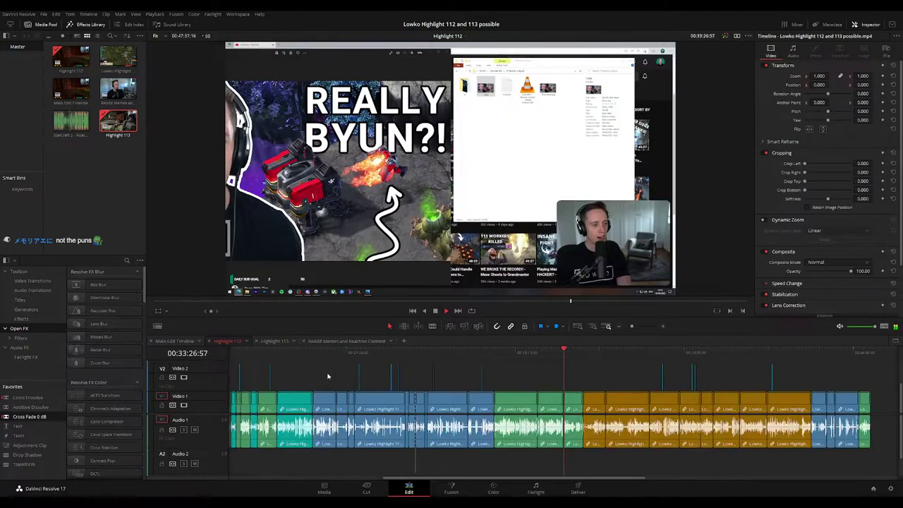
scroll(388, 381, "down", 4)
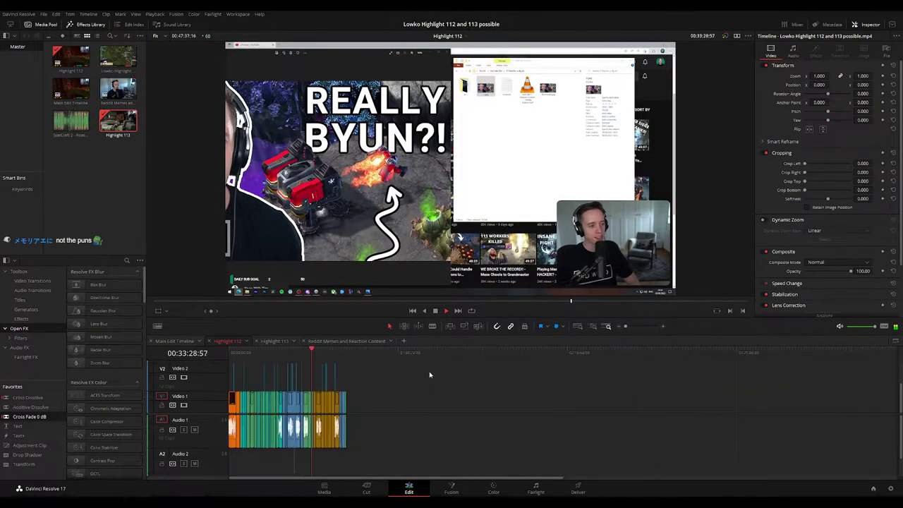
scroll(373, 375, "up", 2)
scroll(423, 366, "left", 3)
left_click(378, 352)
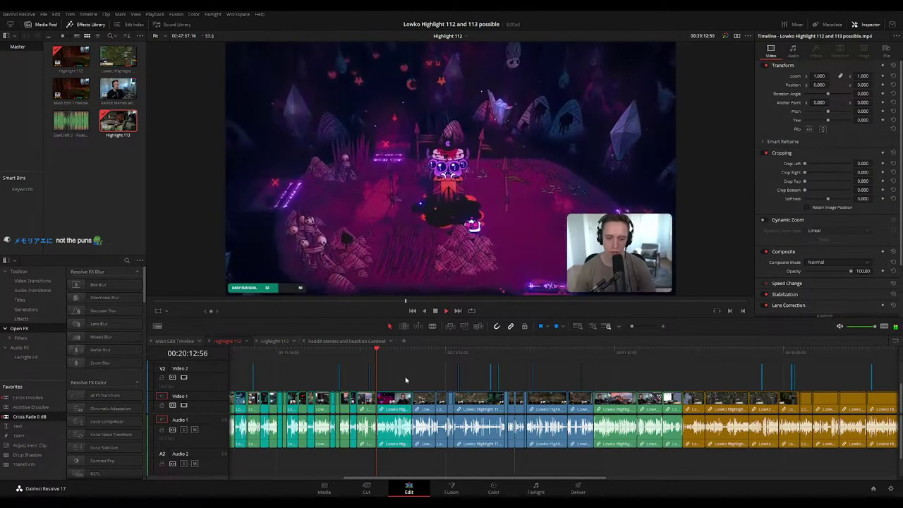
scroll(417, 366, "left", 2)
left_click(417, 352)
key("space")
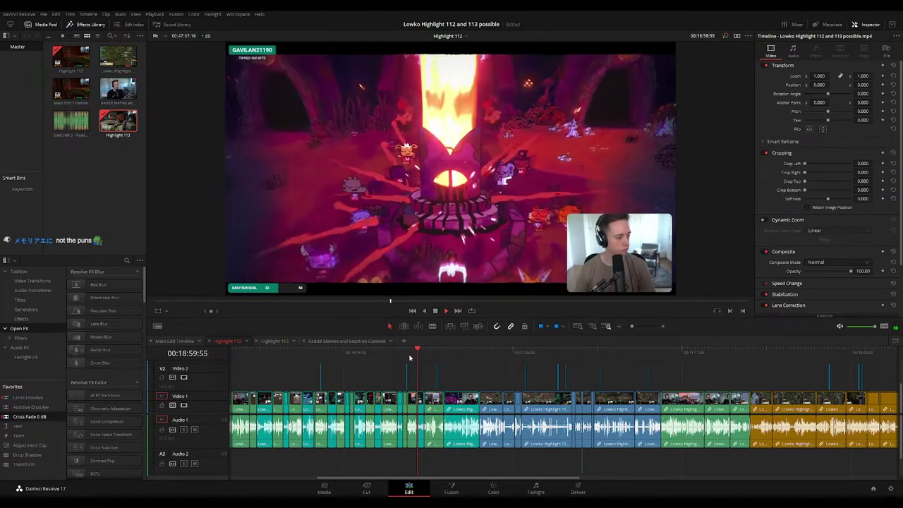
left_click(396, 353)
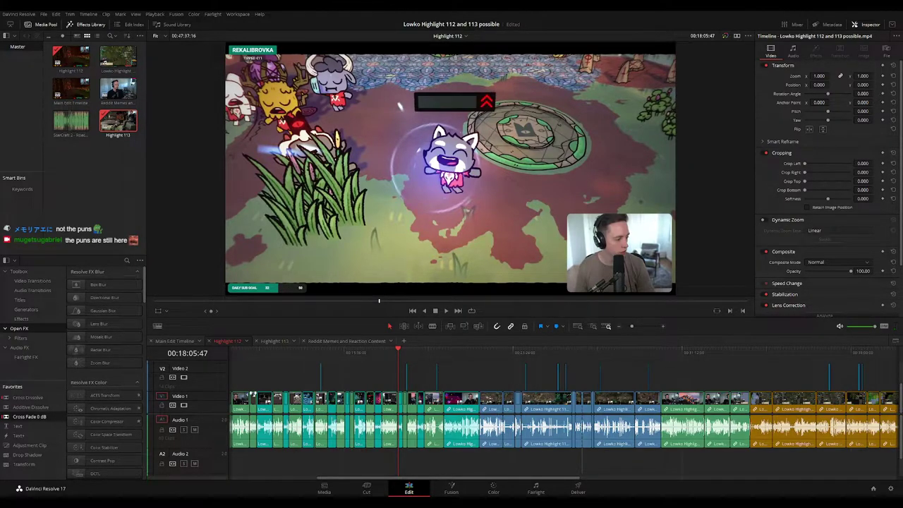
left_click(391, 388)
left_click(423, 375)
scroll(423, 375, "left", 4)
scroll(422, 376, "down", 5)
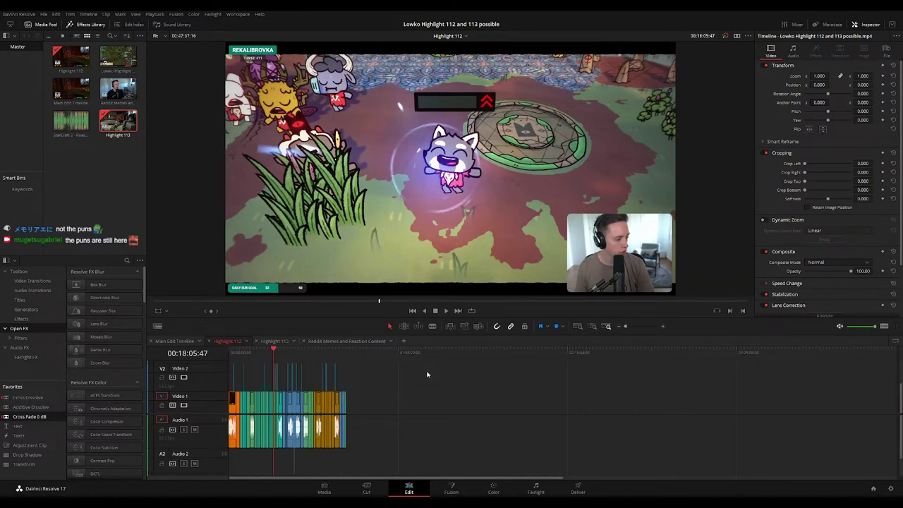
Return to the Highlight 113 timeline and check its ending at 00:30:27:51
left_click(274, 341)
left_click_drag(315, 356, 338, 357)
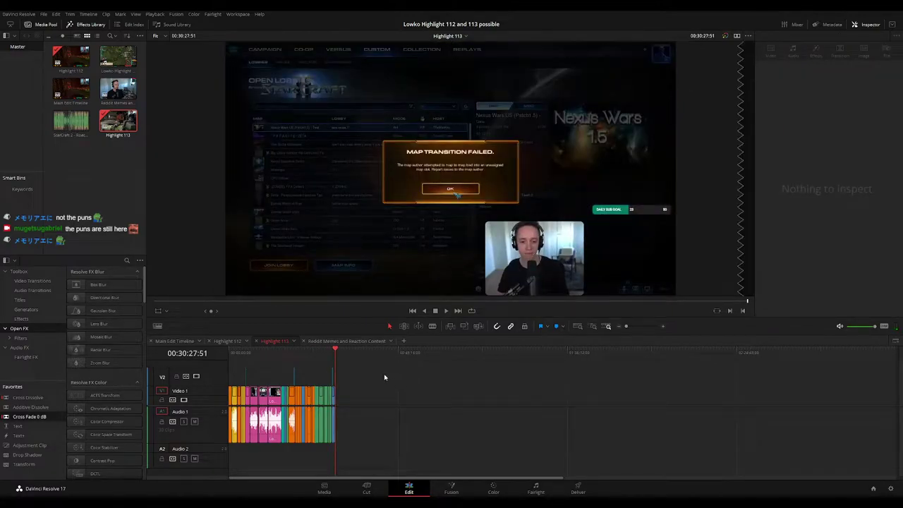
left_click_drag(310, 353, 336, 352)
Add a marker at 00:03:07:56 in the Main Edit Timeline named "Orange clips" with the note "Black Mesa and Half Life 2 highlight moments"
left_click(176, 341)
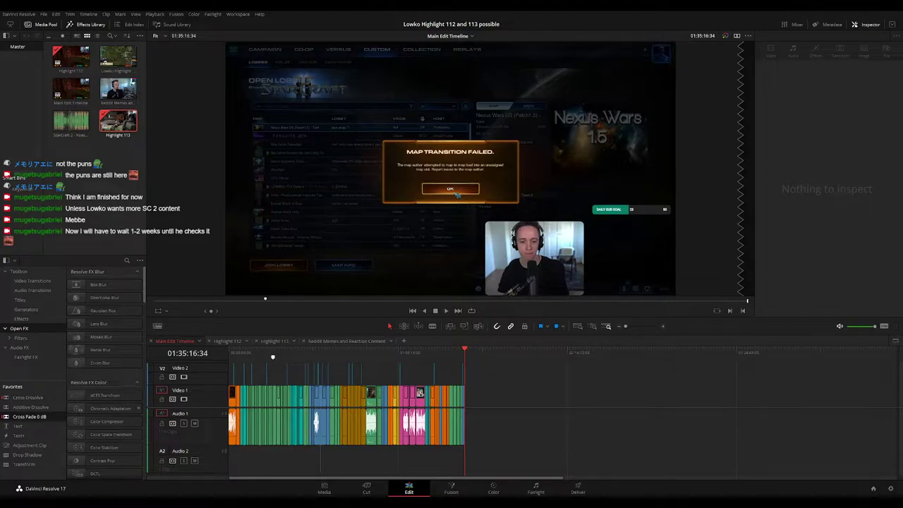
left_click(448, 371)
left_click_drag(247, 353, 230, 357)
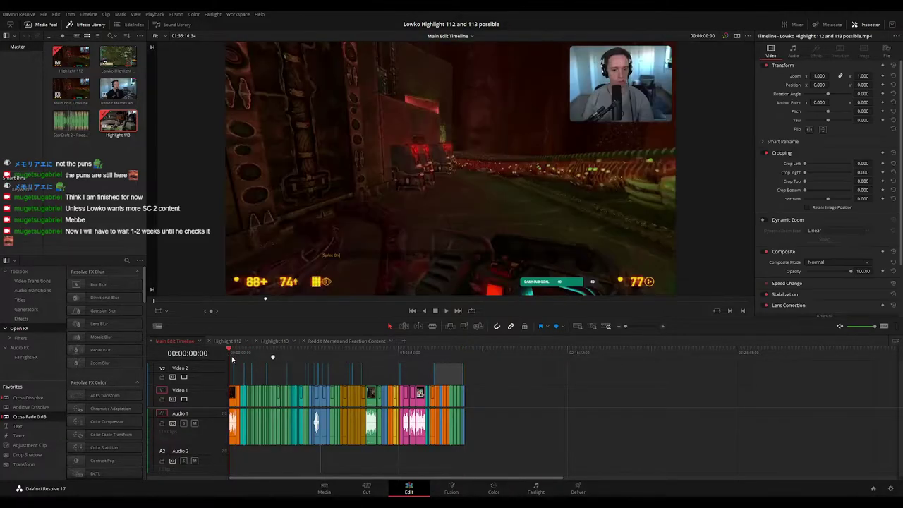
scroll(319, 372, "up", 5)
key("ctrl+minus")
key("Down")
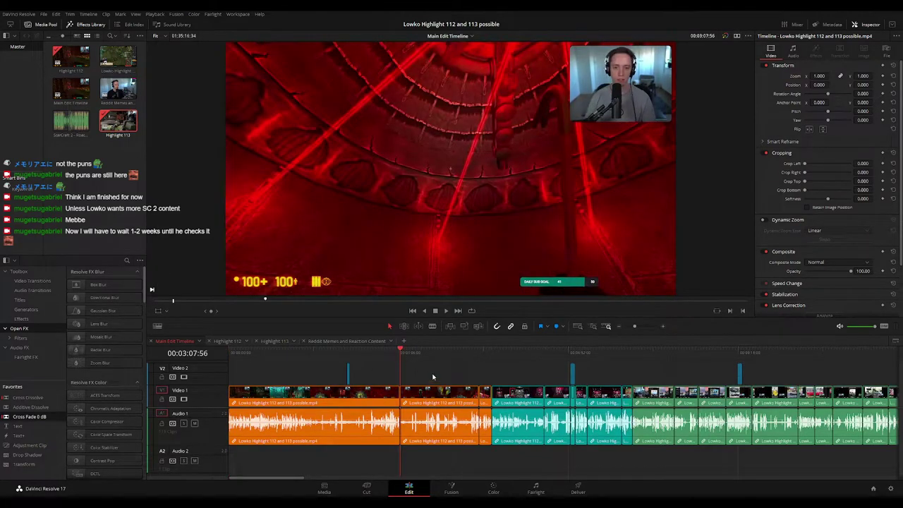
key("m")
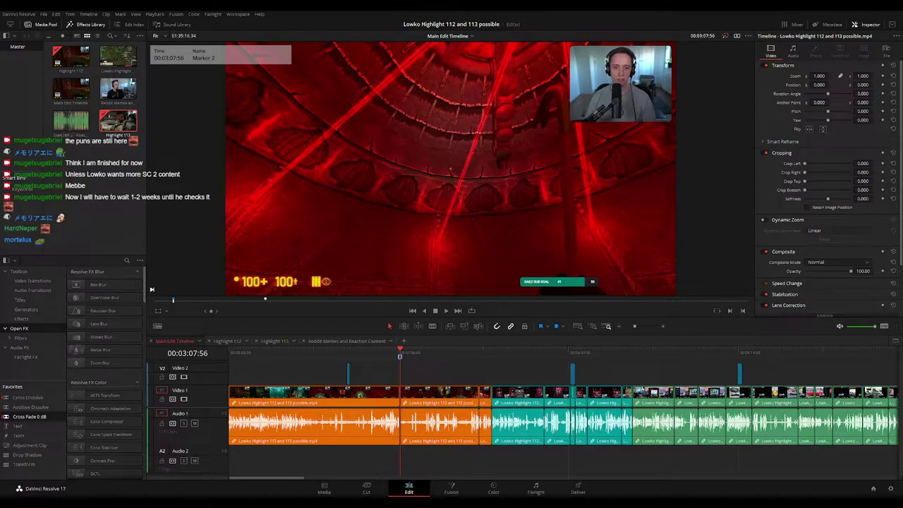
key("shift+m")
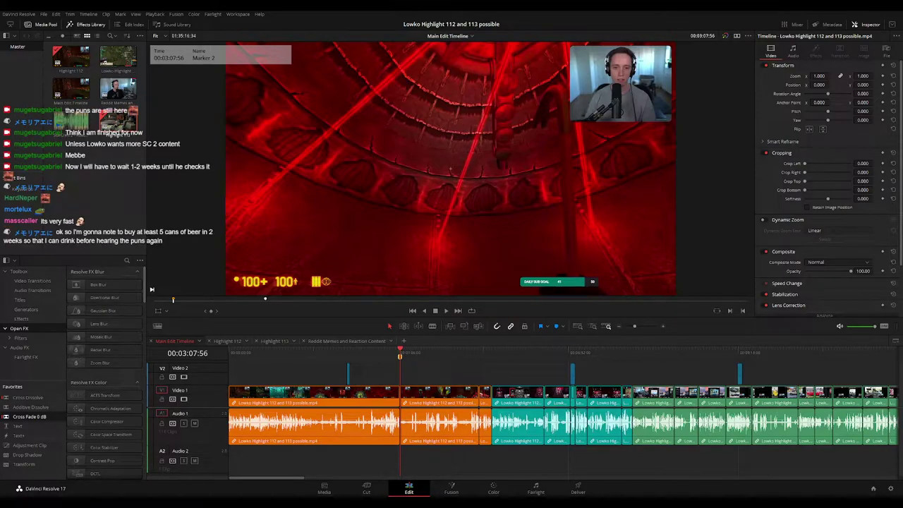
left_click(390, 296)
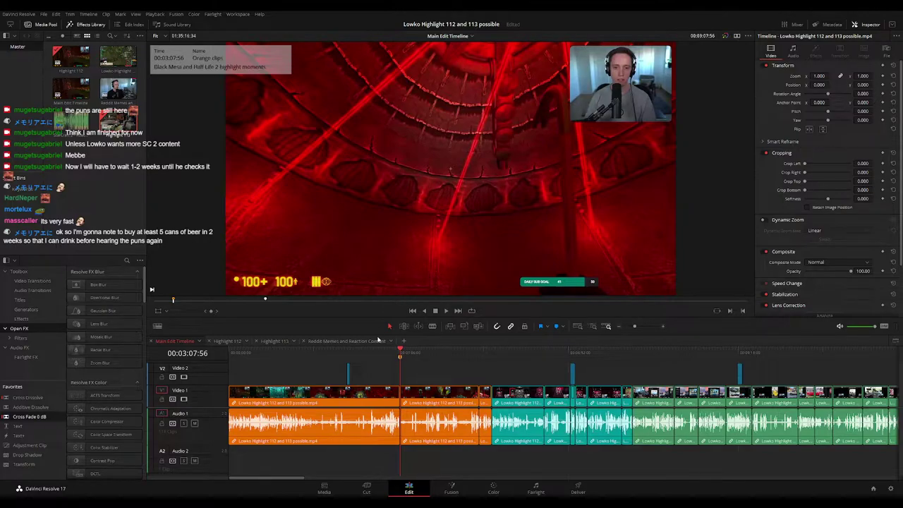
left_click(440, 373)
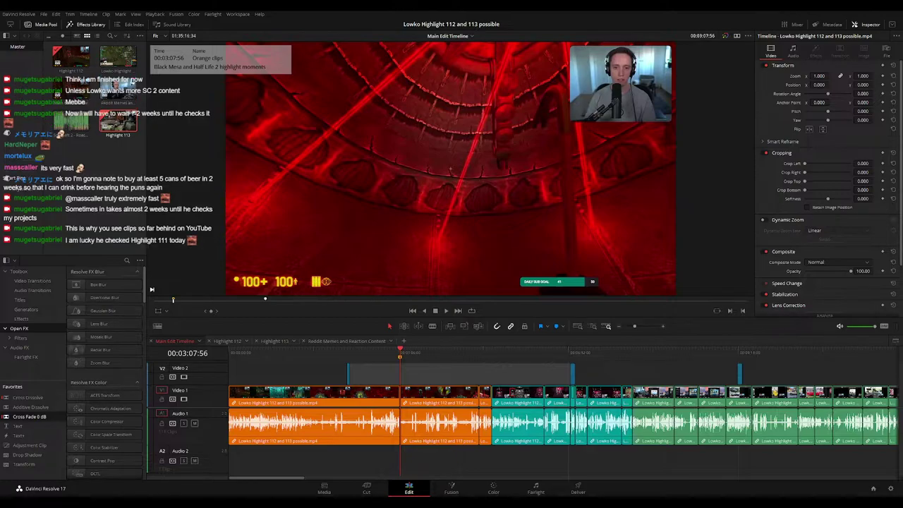
Add a marker at 00:04:48:26 in the Main Edit Timeline named "Teal Clips" with the note "Cult of the Lamb highlight moments"
left_click(494, 367)
left_click(493, 353)
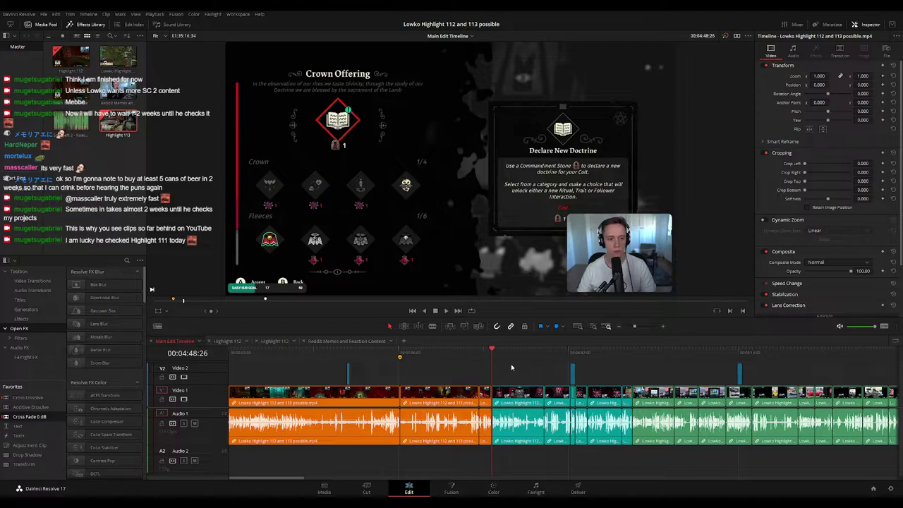
key("m")
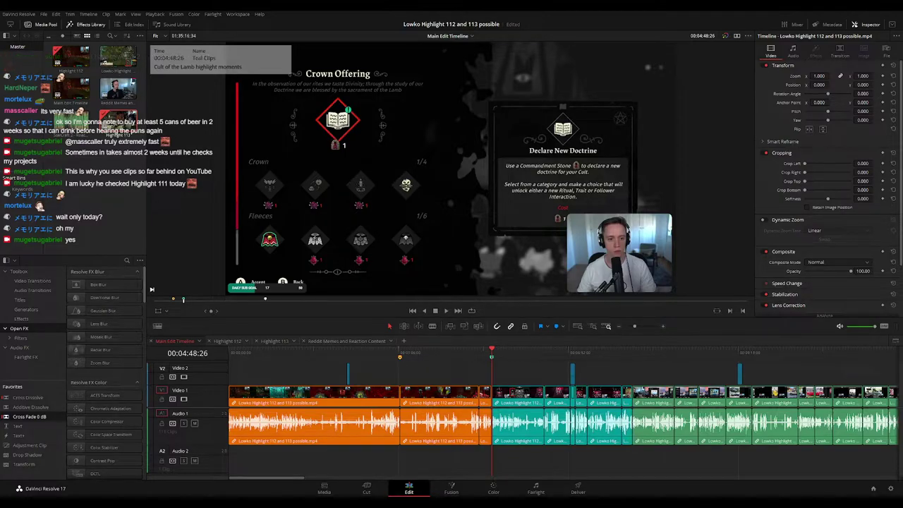
left_click(473, 369)
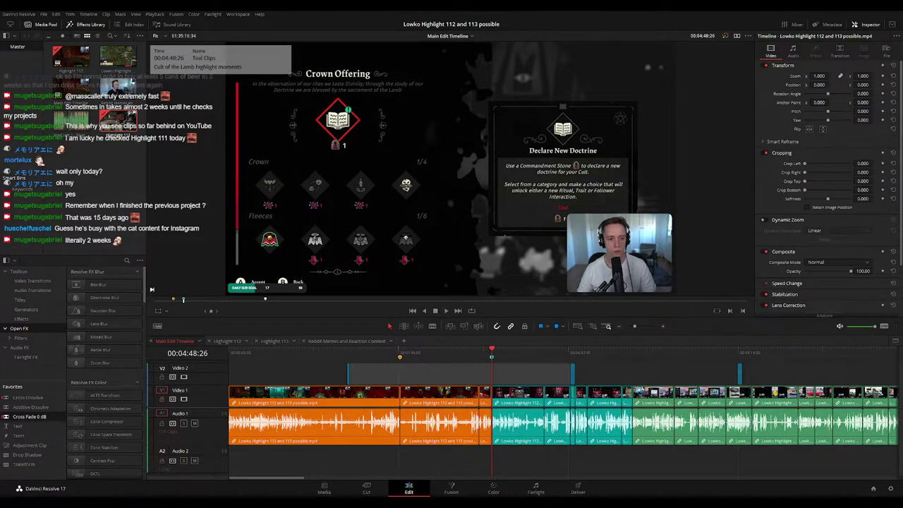
Add a green marker at 00:07:22:22 named "Green clips" with the note "Reddit memes and reaction content"
left_click(522, 379)
left_click(631, 371)
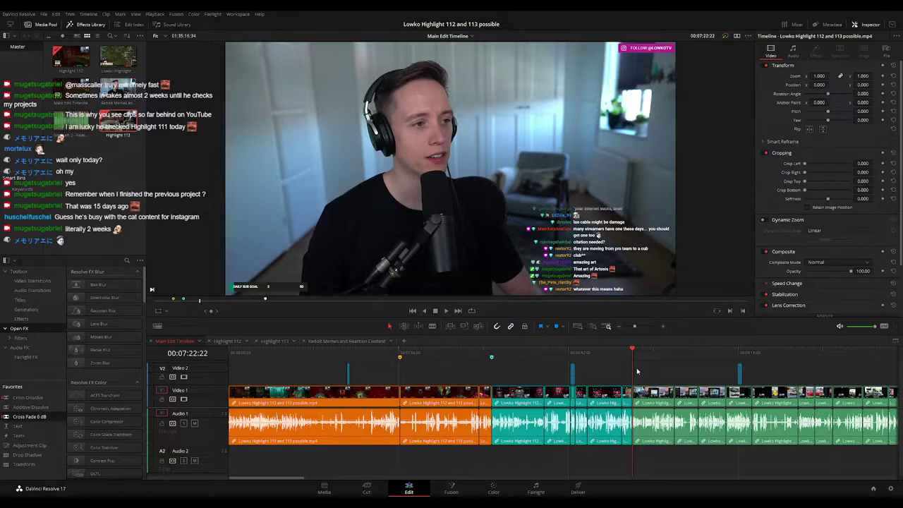
key("m")
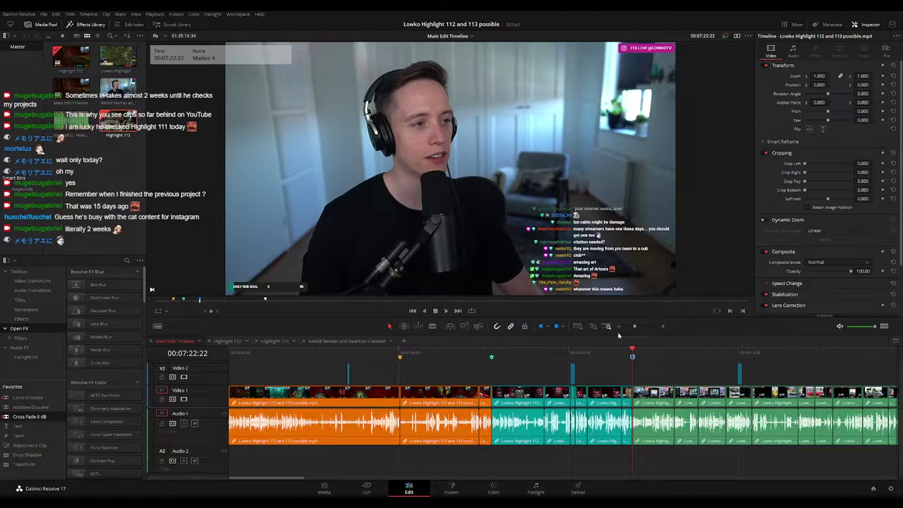
key("ctrl+s")
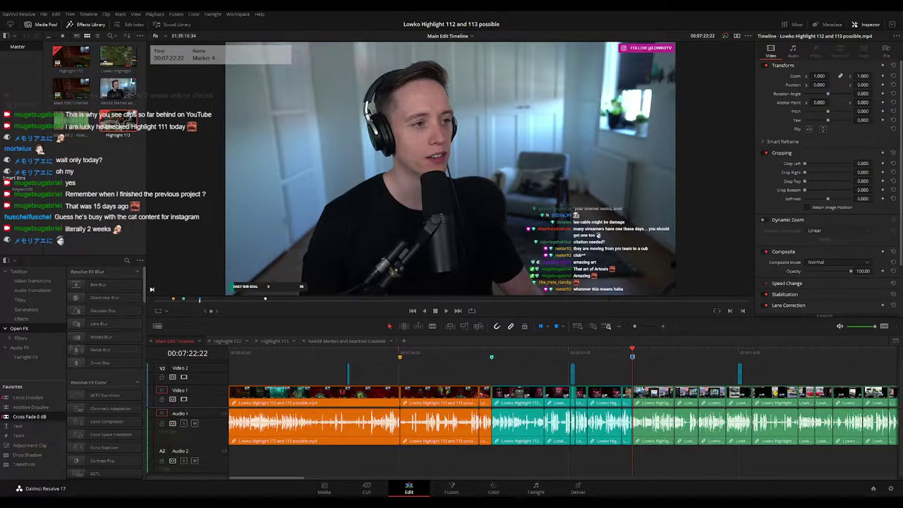
key("Return")
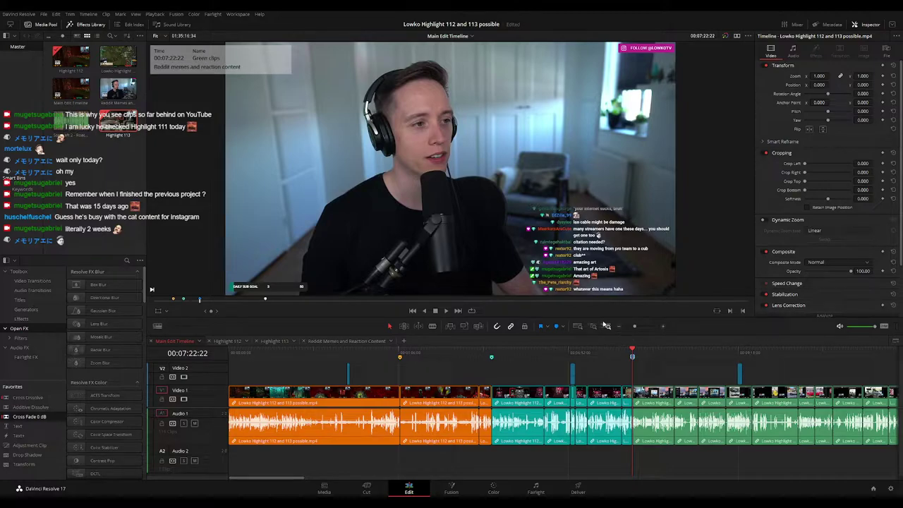
Add a marker at the first blue clip, 00:32:24:43, named "Blue clips" with the note "Starcraft 2 Highlight moments"
scroll(473, 363, "down", 6)
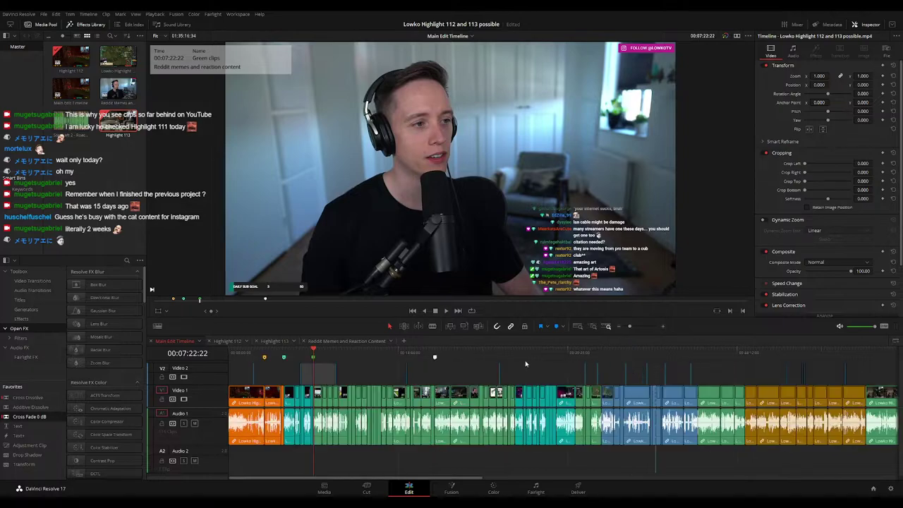
scroll(473, 359, "up", 6)
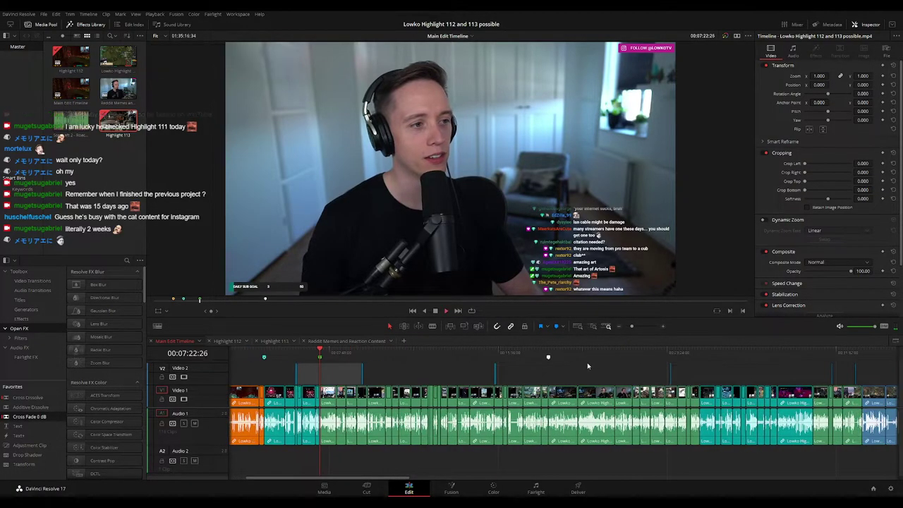
left_click(702, 351)
scroll(524, 353, "right", 4)
left_click(614, 353)
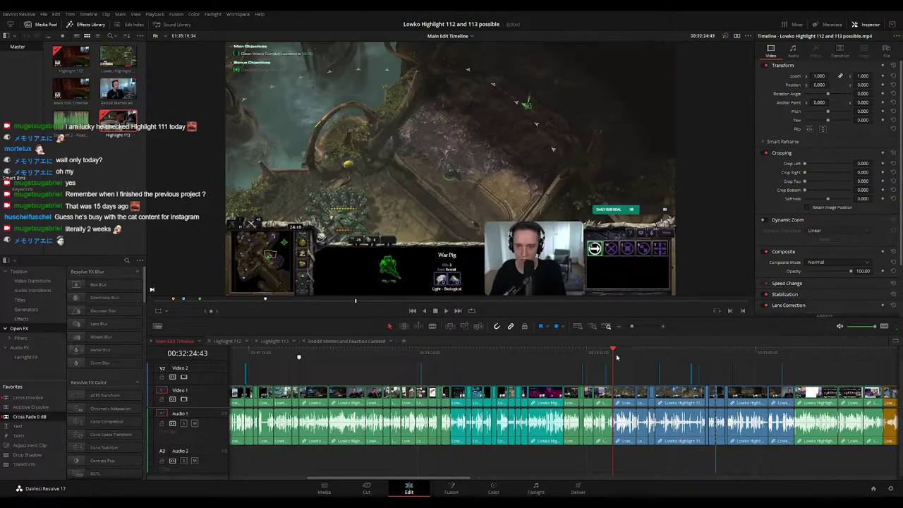
mouse_move(612, 357)
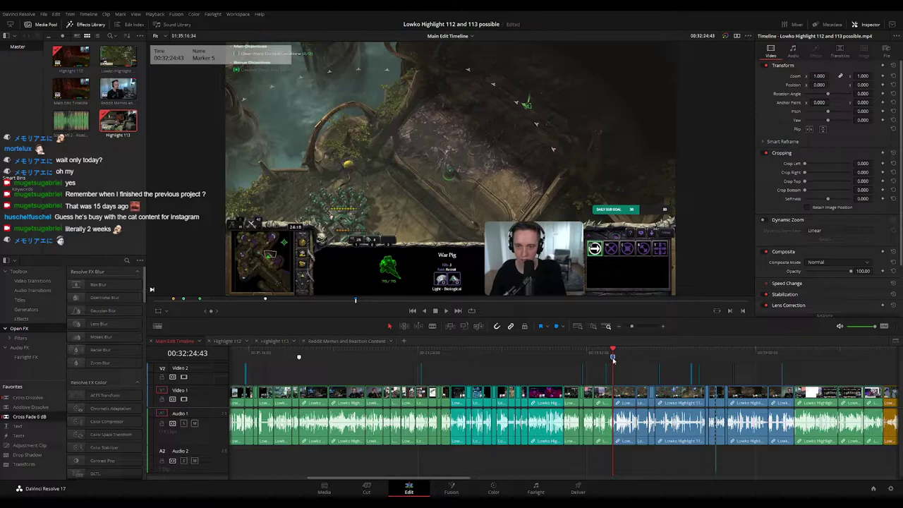
key("ctrl+s")
left_click(599, 299)
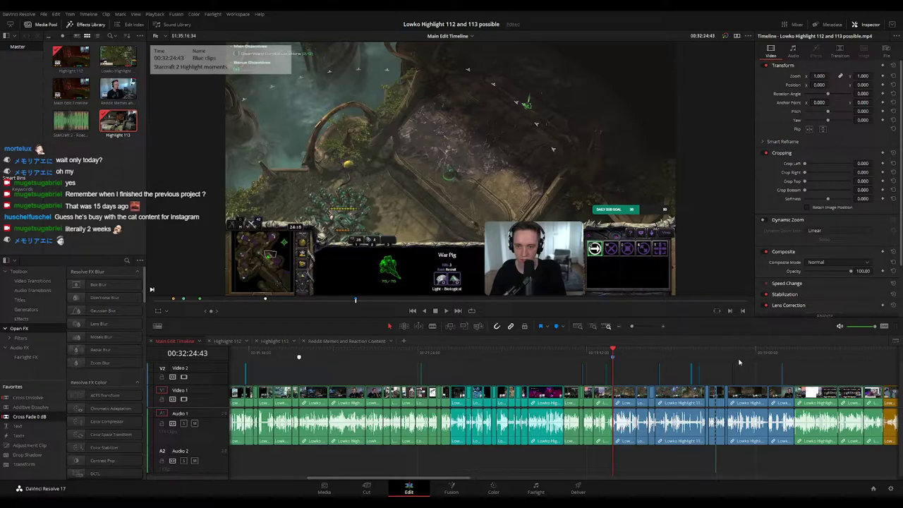
Add a marker at the first brown clip, 00:44:54:07, named "Brown clips" with the note "Runescape highlight moments"
left_click_drag(767, 355, 794, 355)
scroll(794, 356, "right", 5)
left_click_drag(580, 355, 478, 361)
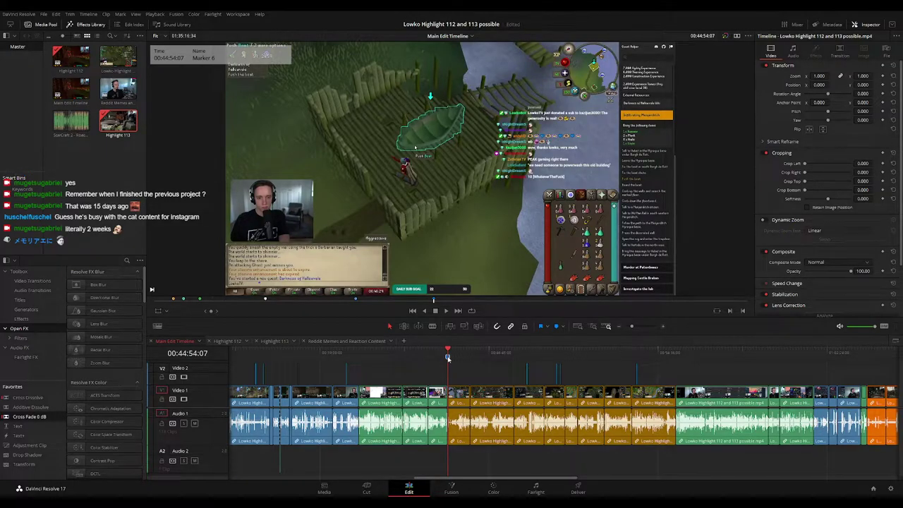
key("ctrl+s")
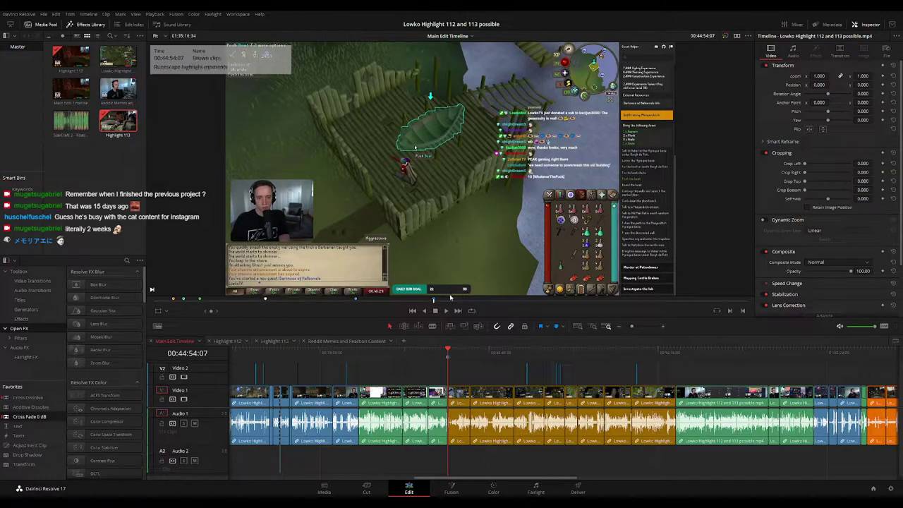
Add a yellow marker named "Yellow clips" at the start of the yellow clips, 01:06:16:22
left_click(675, 350)
key("space")
scroll(695, 364, "down", 5)
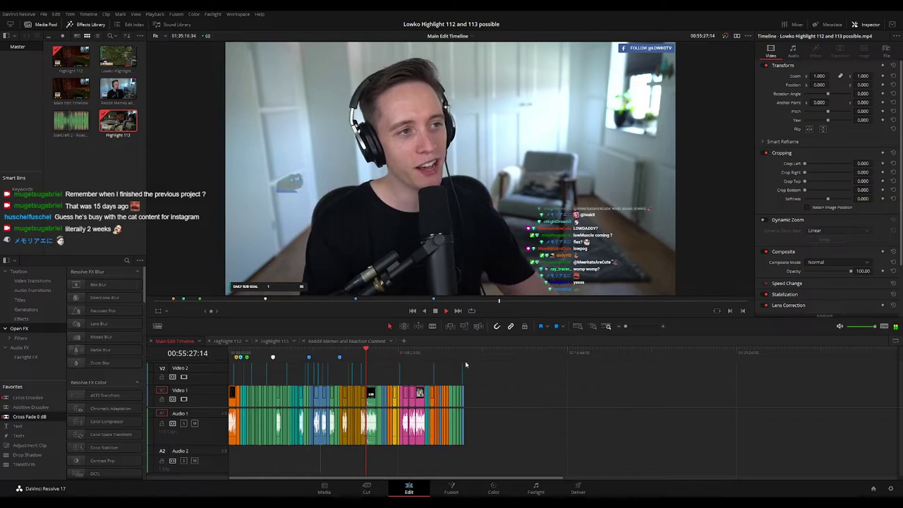
left_click(400, 352)
scroll(399, 352, "up", 5)
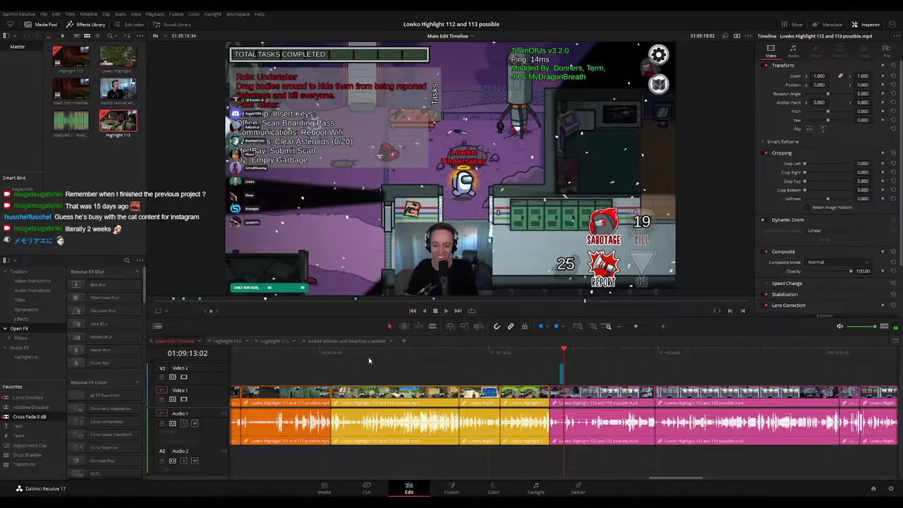
left_click(330, 351)
key("m")
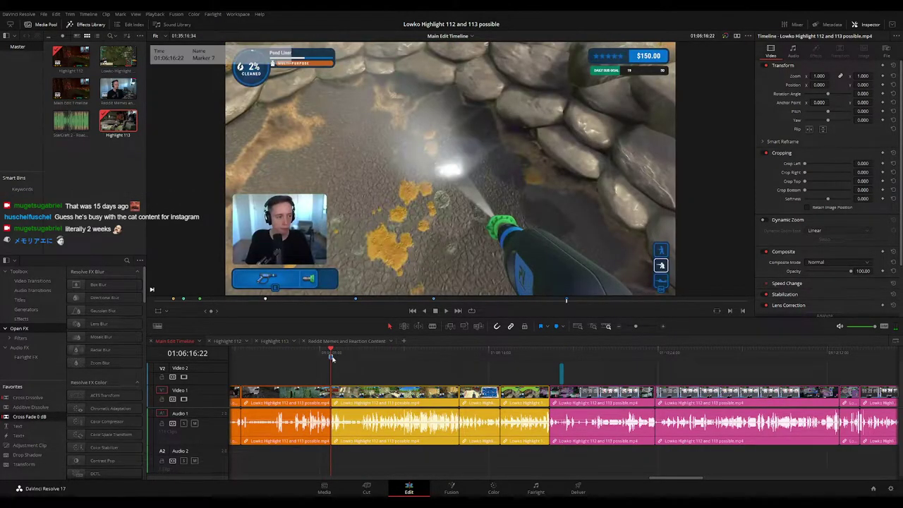
key("m")
type("Yellow clips")
key("Return")
Add a pink marker at 01:09:02:13 named "Violet clips" with the note "Among Us highlight moments"
left_click(549, 354)
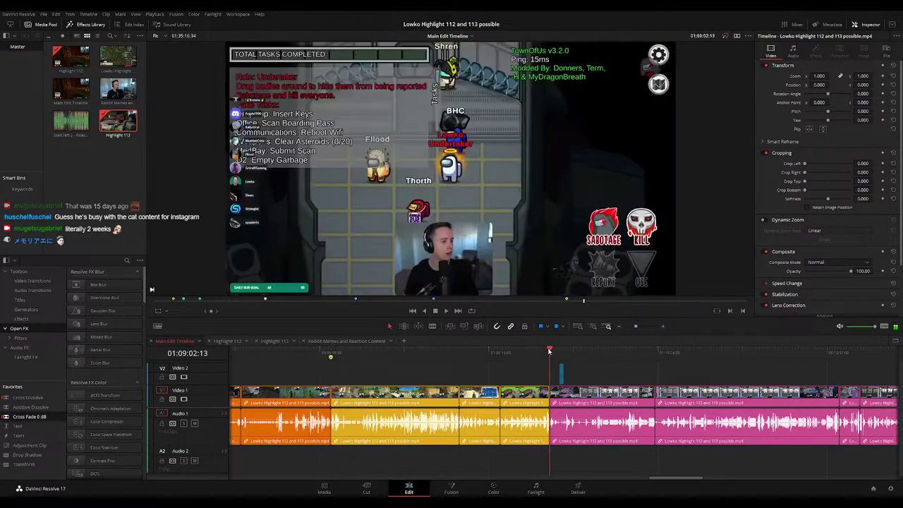
left_click(540, 327)
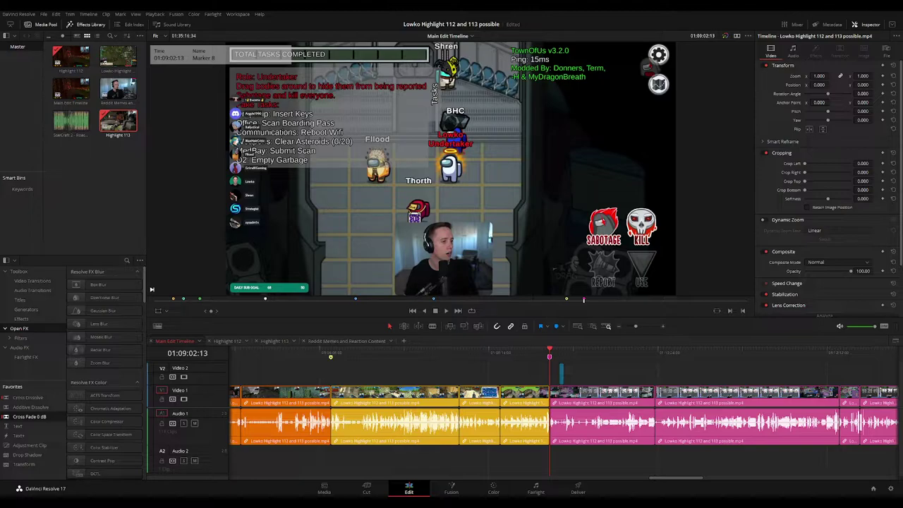
type("Violet clipsAmong Us highlight moments")
Add a marker at the timeline's end, 01:35:16:34, named "Main edit timeline - ignore this please" with the note "1:35 hours worth of content"
scroll(622, 368, "down", 5)
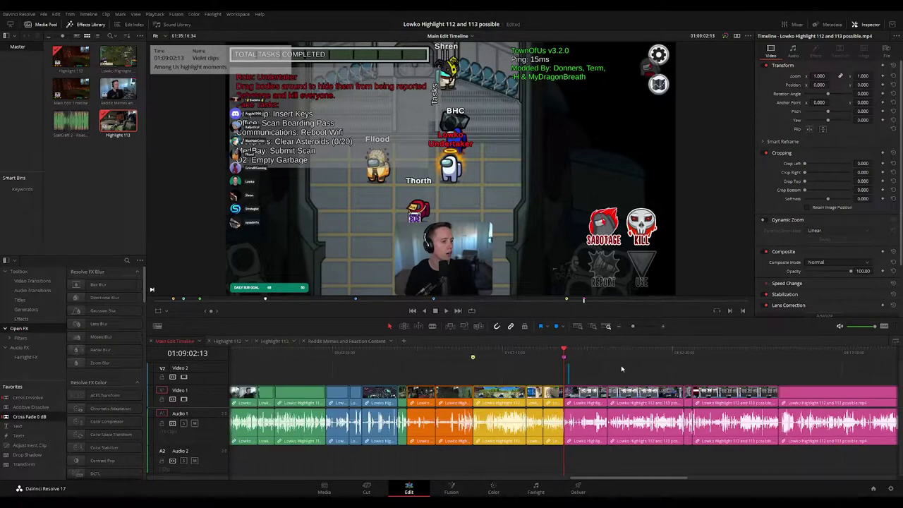
left_click_drag(663, 370, 738, 349)
left_click(550, 350)
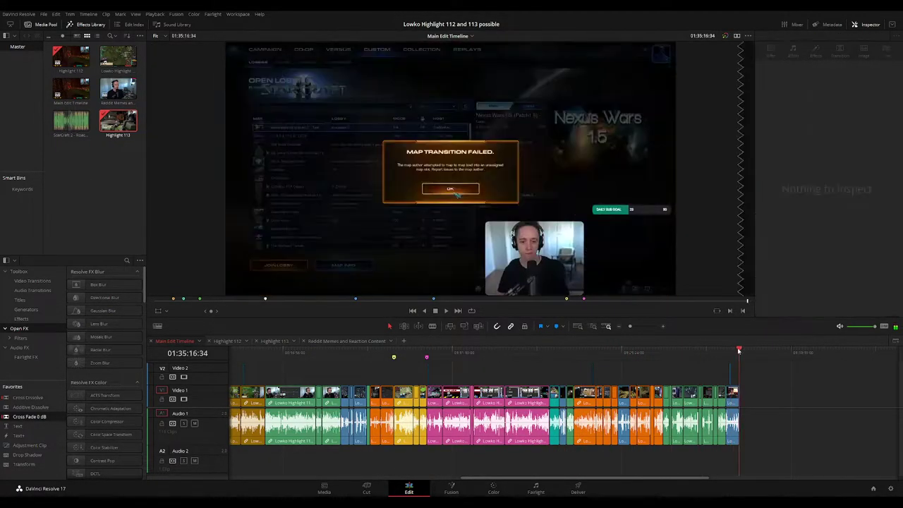
scroll(621, 362, "down", 2)
scroll(622, 362, "right", 3)
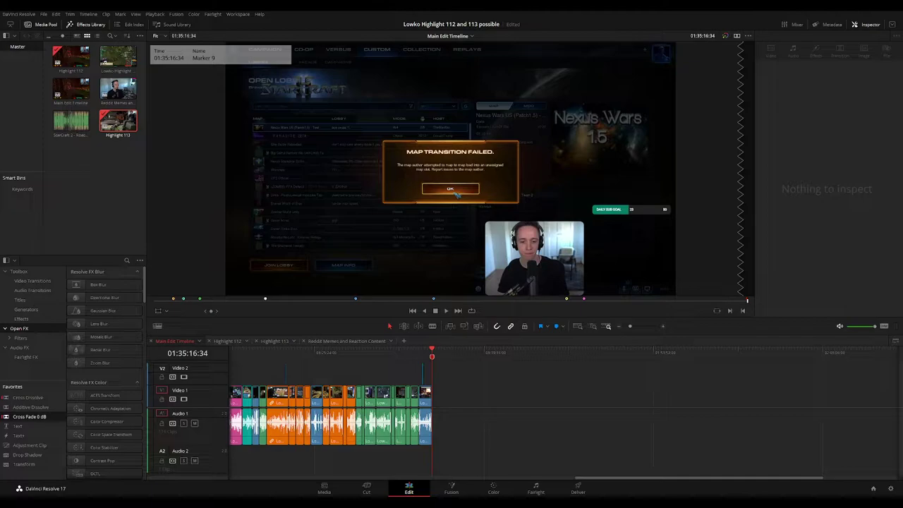
key("Return")
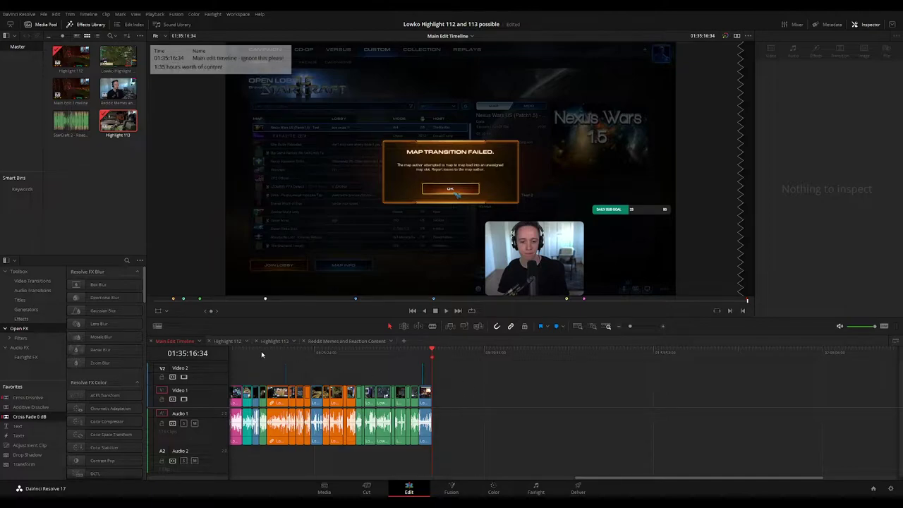
Add a marker at the end of the Highlight 112 timeline, 00:47:37:16, named "End of Highlight 112" with the note "47:37 minutes"
left_click(227, 341)
key("End")
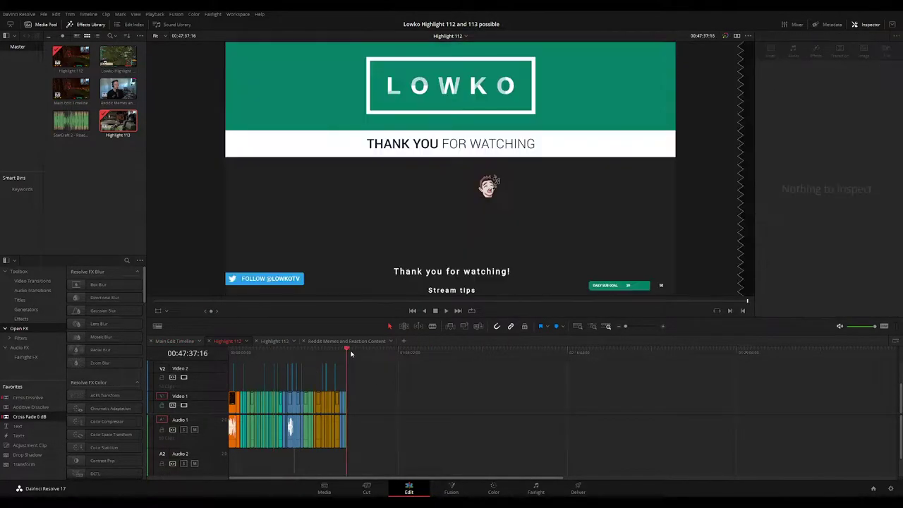
left_click(356, 355)
key("m")
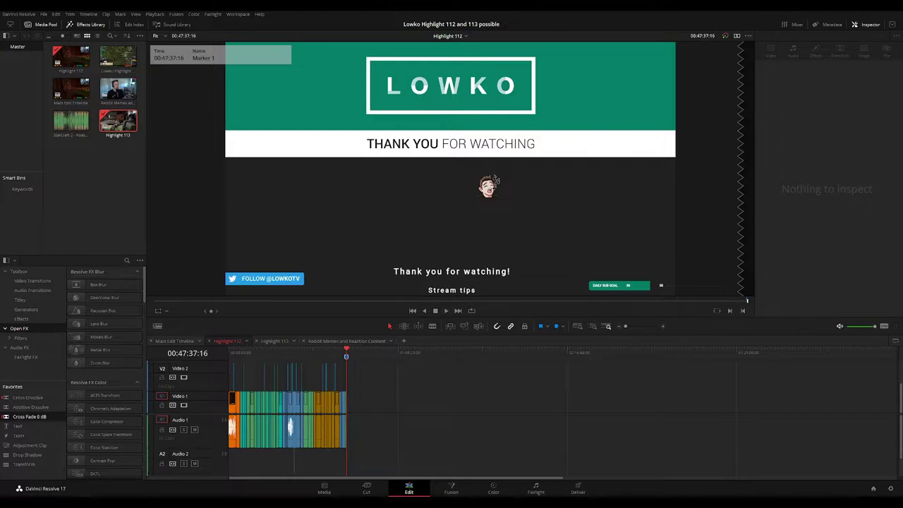
left_click(368, 344)
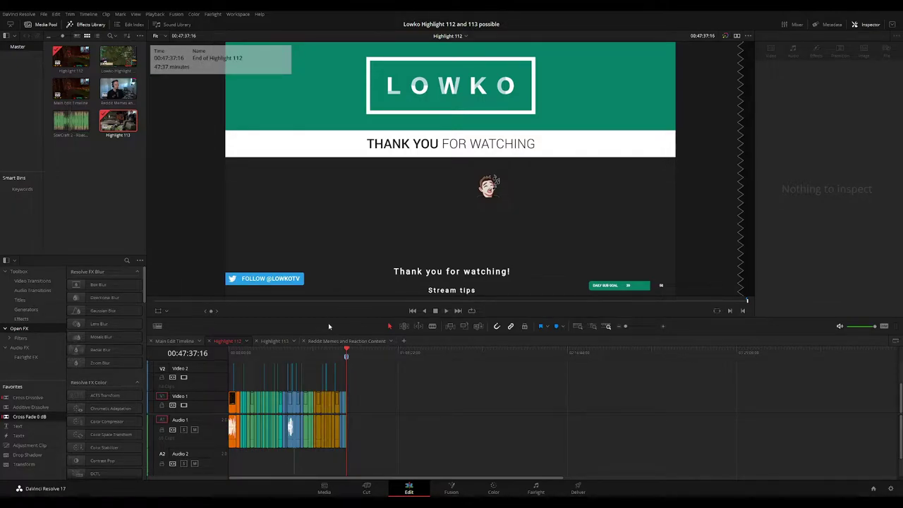
Add a marker at the end of the Highlight 113 timeline, 00:30:27:51, named "End of Highlight 113" with the note "30:27 minutes"
left_click(282, 342)
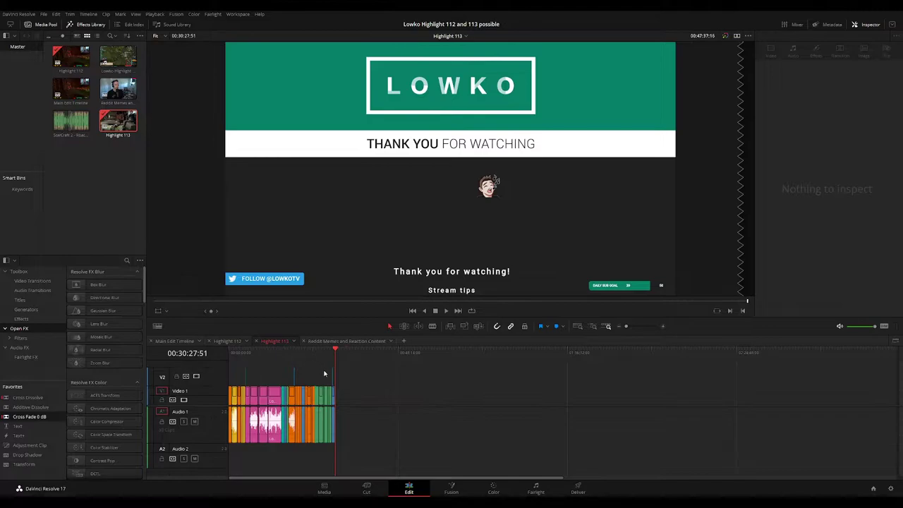
key("Up")
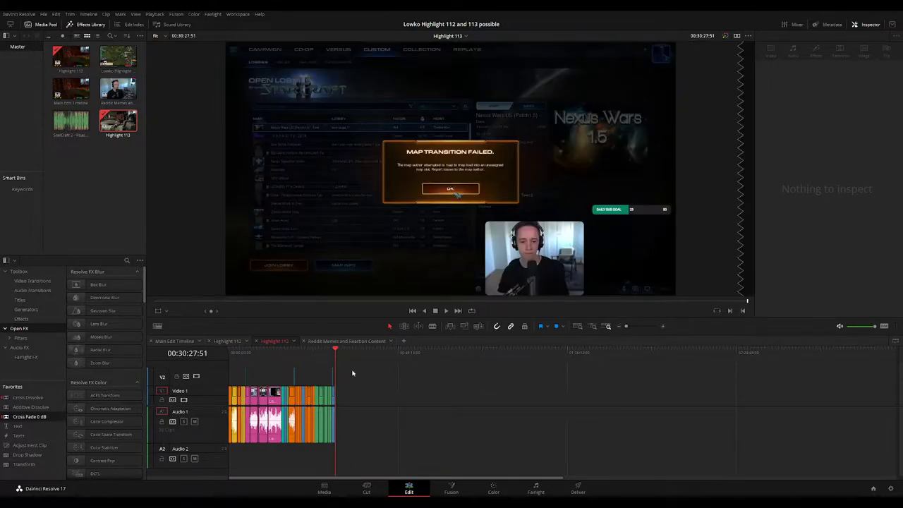
key("m")
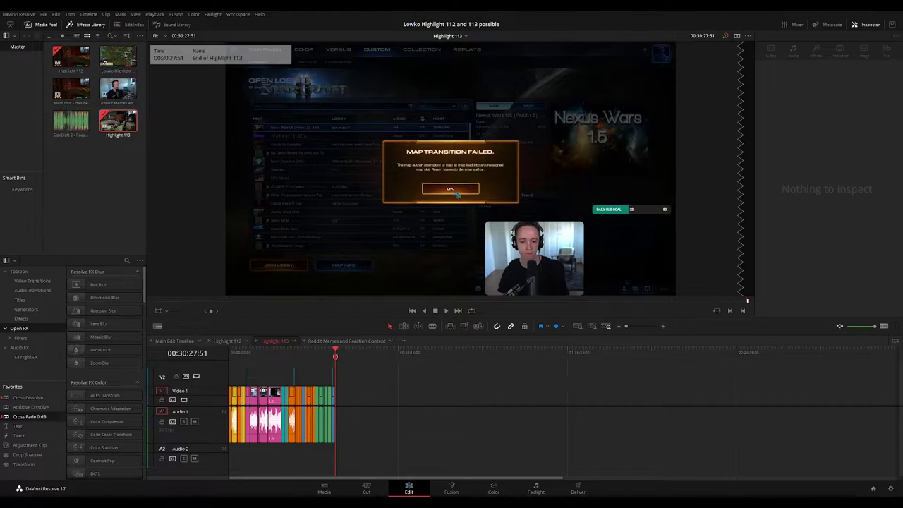
Mark the end of the Reddit Memes and Reaction Content timeline, 00:17:11:27, as "Reddit memes and reaction content" with the note "17:11 minutes"
left_click(340, 340)
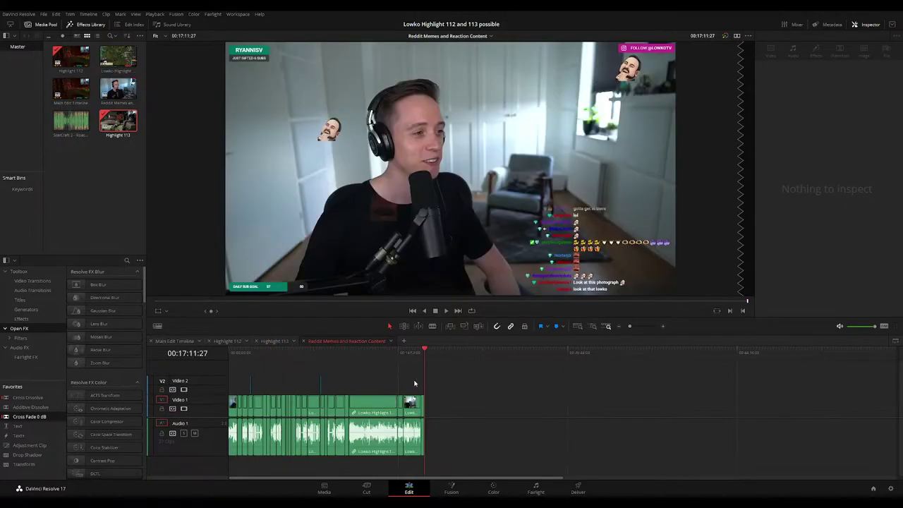
left_click_drag(350, 416, 351, 414)
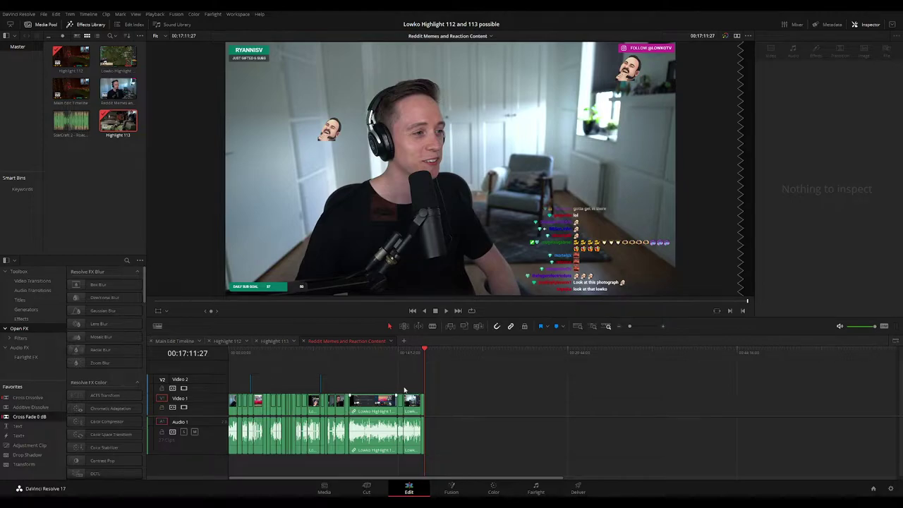
key("m")
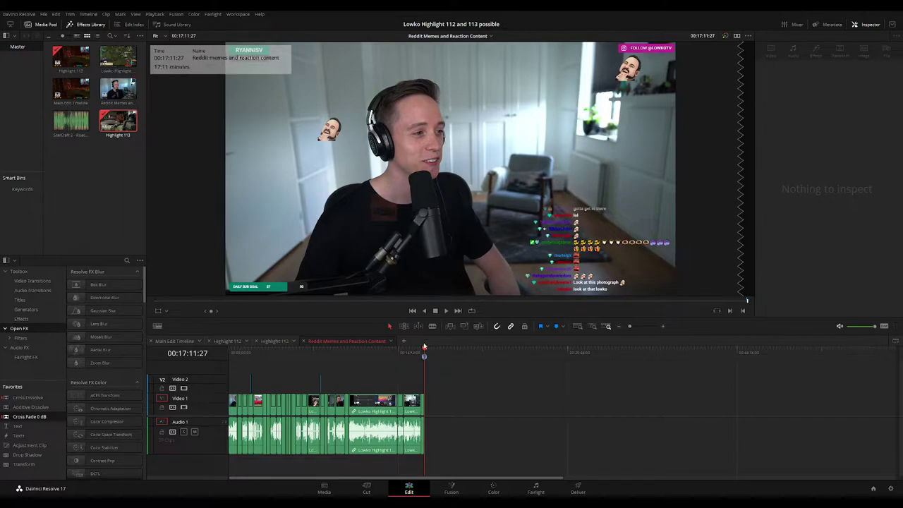
scroll(430, 390, "down", 4)
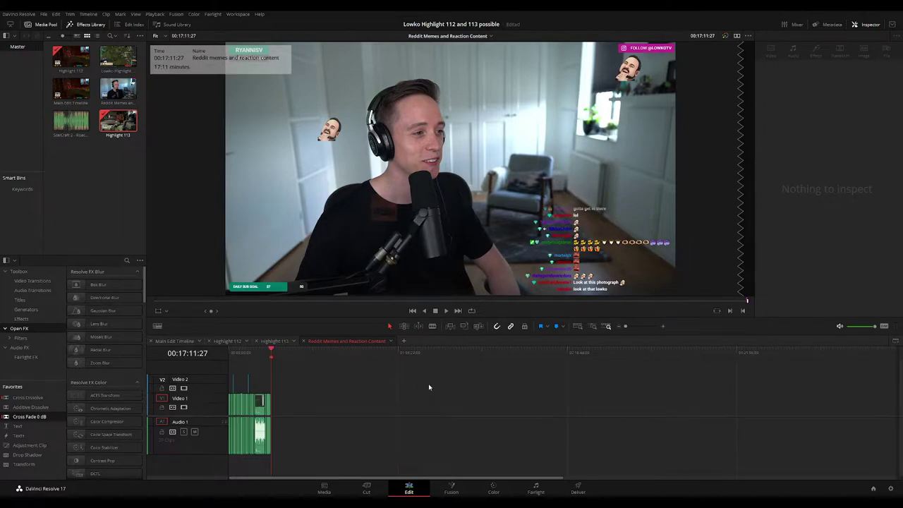
Check the end markers in the Highlight 113 and Highlight 112 timelines and return to the Main Edit Timeline
left_click(274, 340)
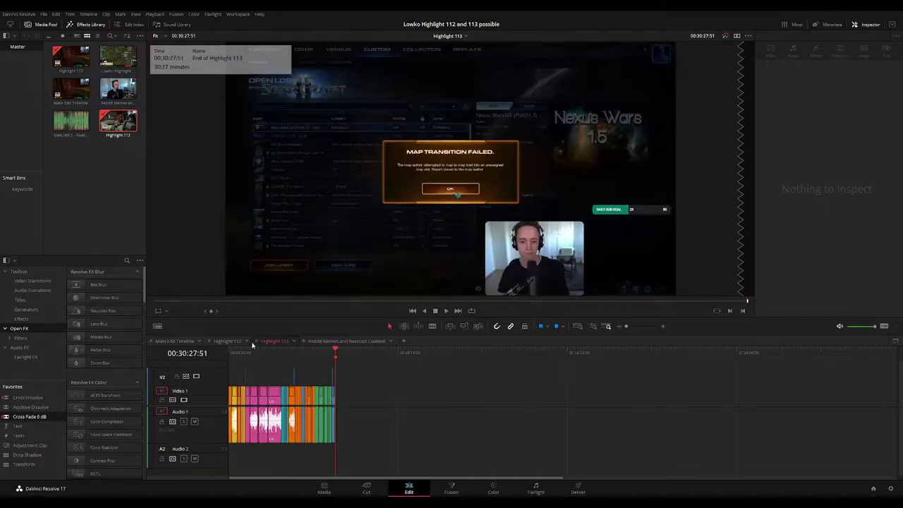
left_click(227, 341)
left_click(183, 341)
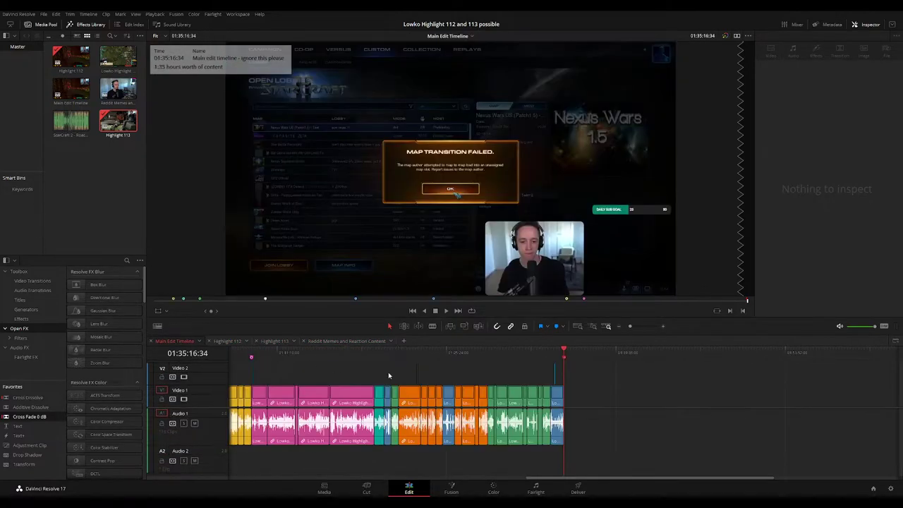